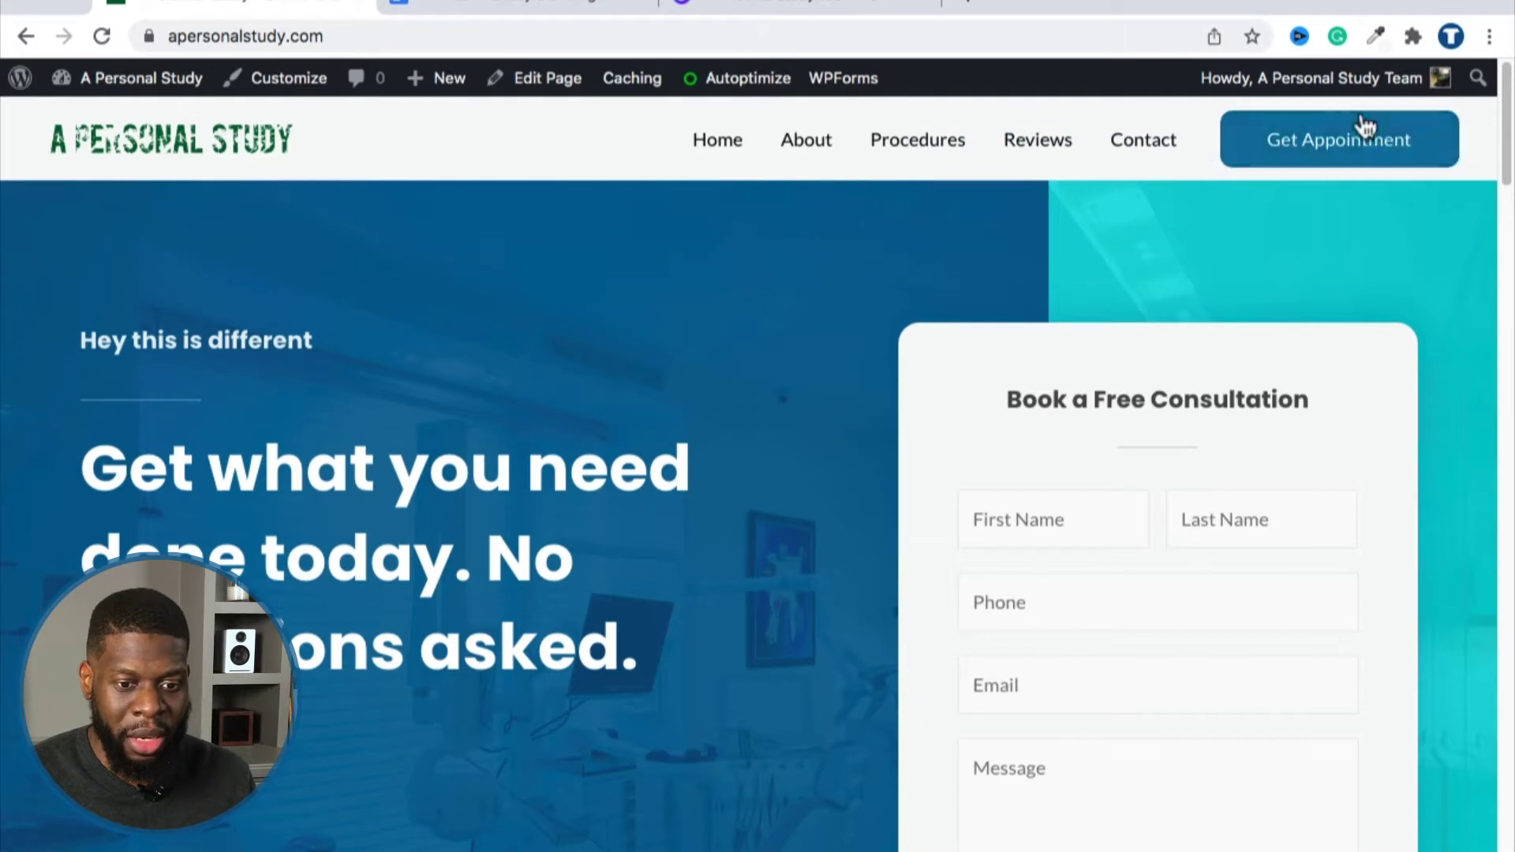
Examine the site's homepage down to the footer, highlighting the copyright and "Powered by A Personal Study" lines.
scroll(552, 220, "down", 20)
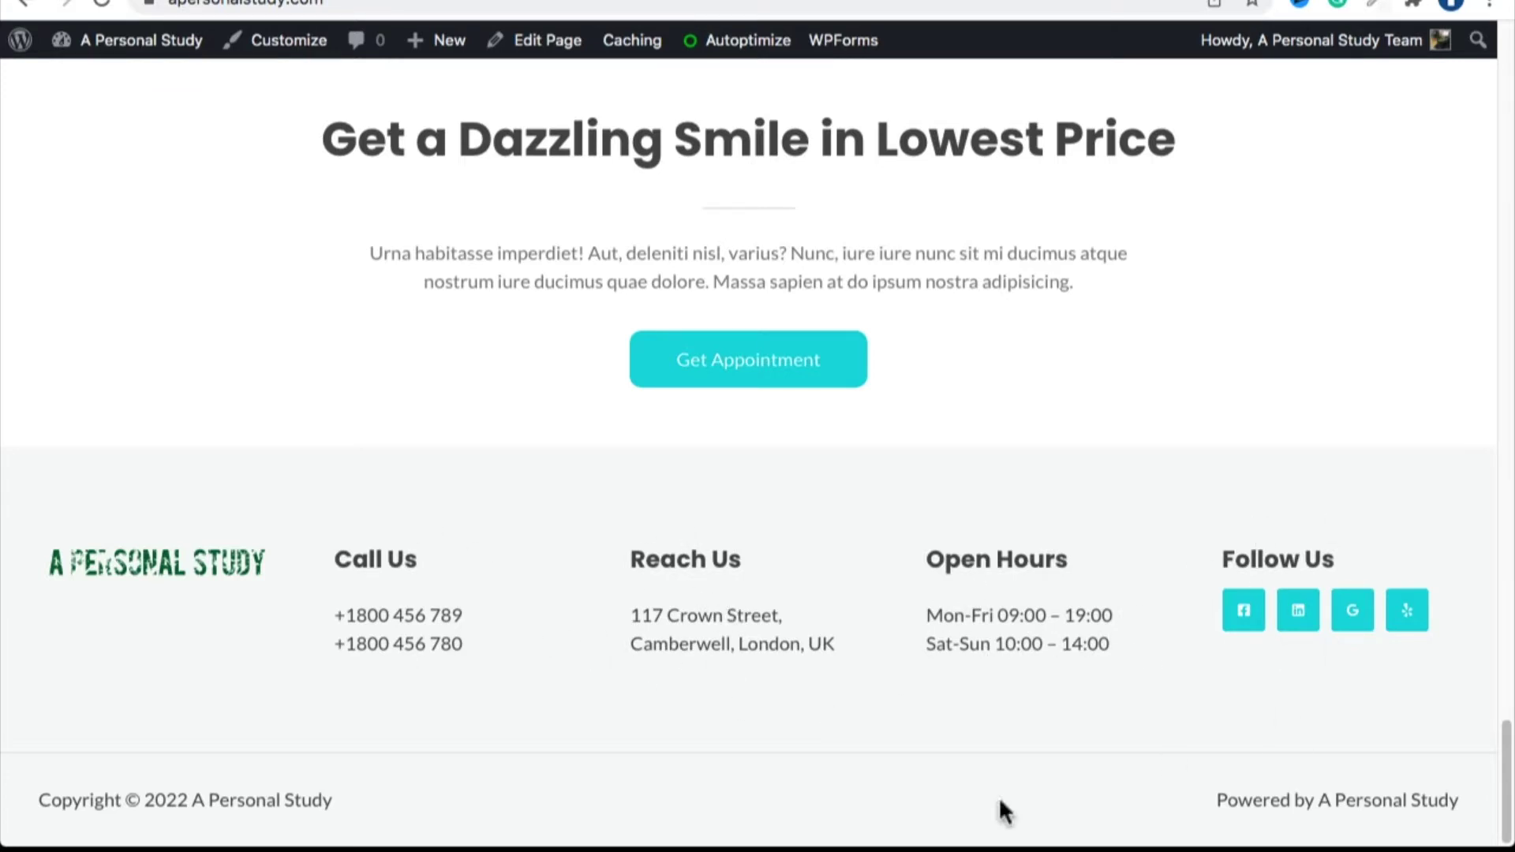
left_click_drag(44, 804, 329, 804)
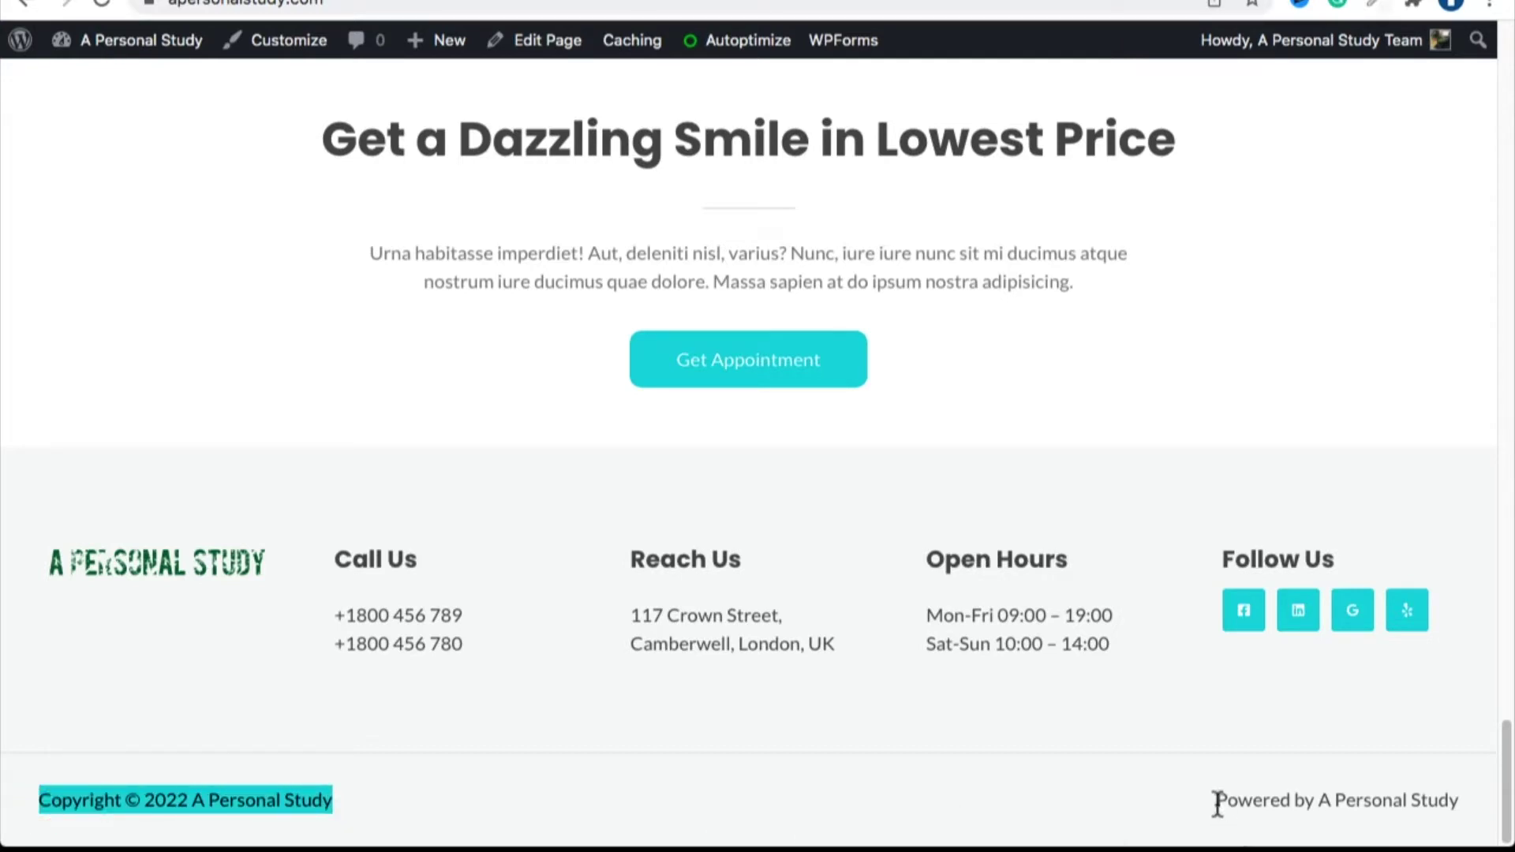
left_click_drag(1218, 803, 1432, 813)
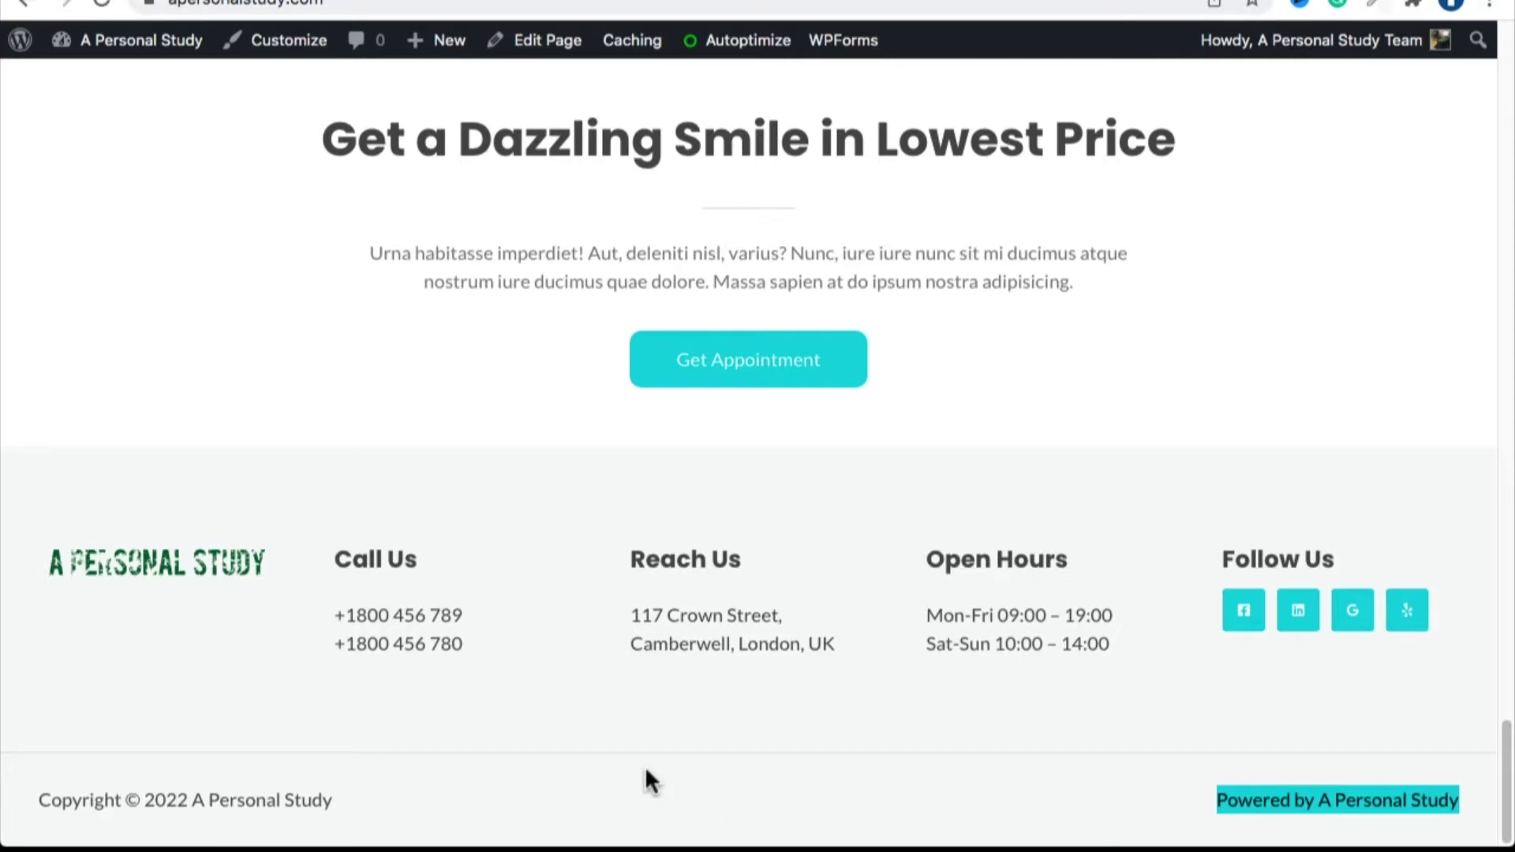
scroll(643, 778, "up", 20)
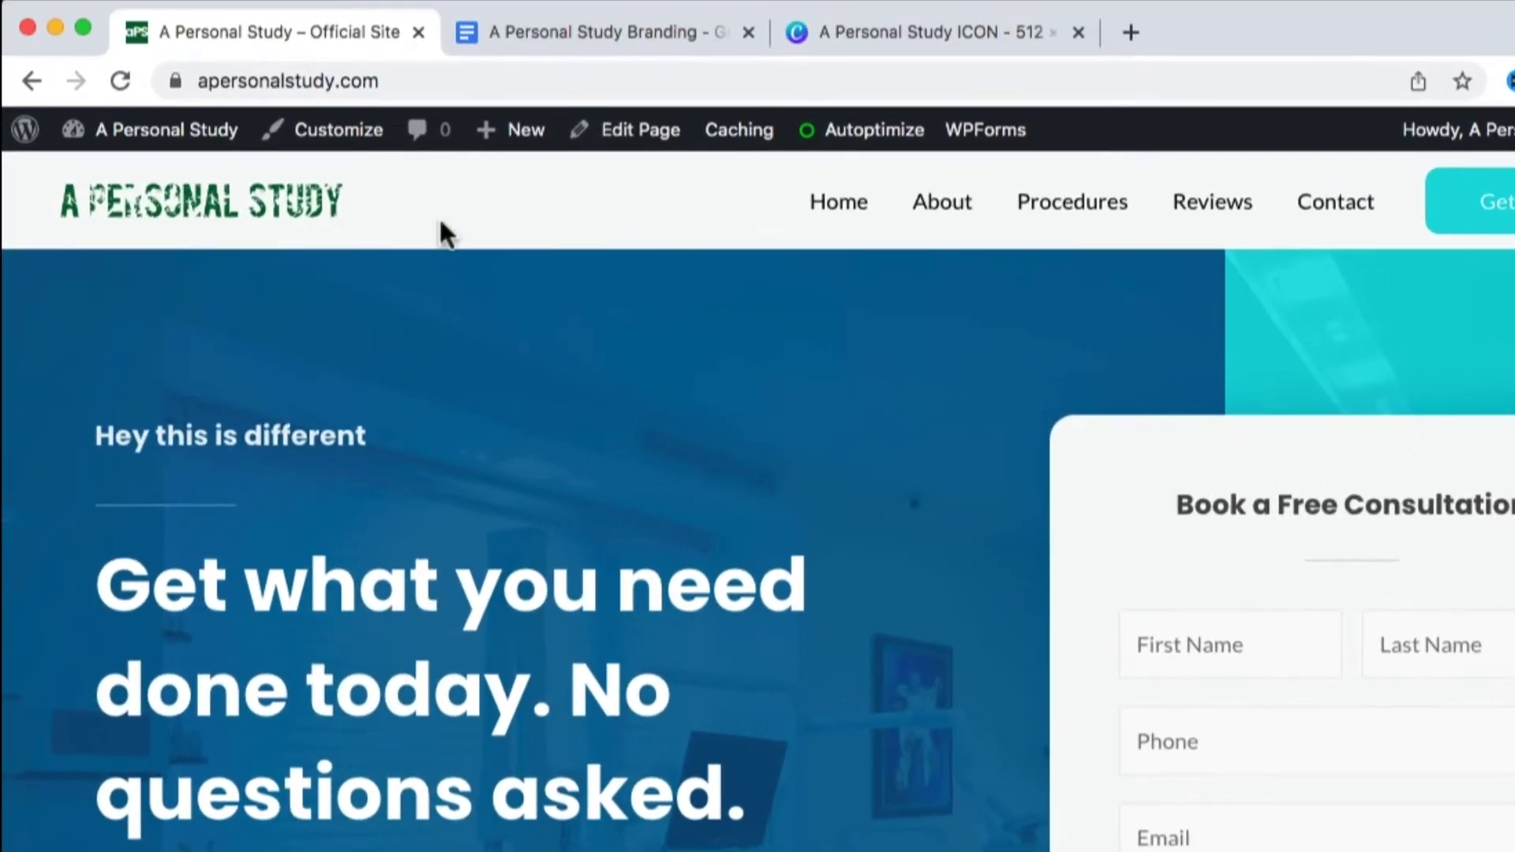
left_click(417, 82)
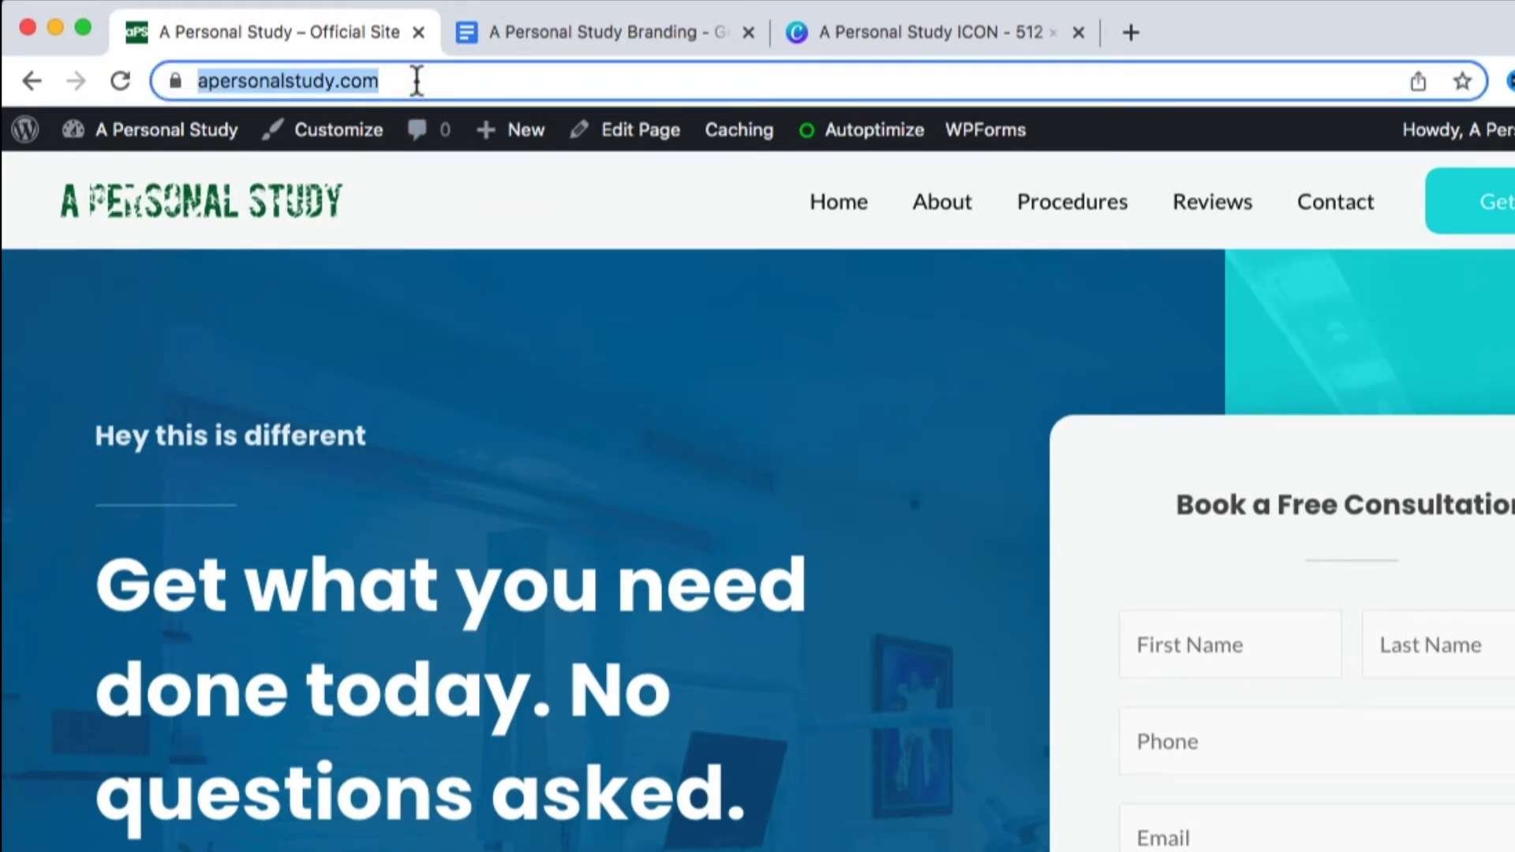
key("Right")
left_click_drag(312, 81, 492, 81)
left_click(498, 82)
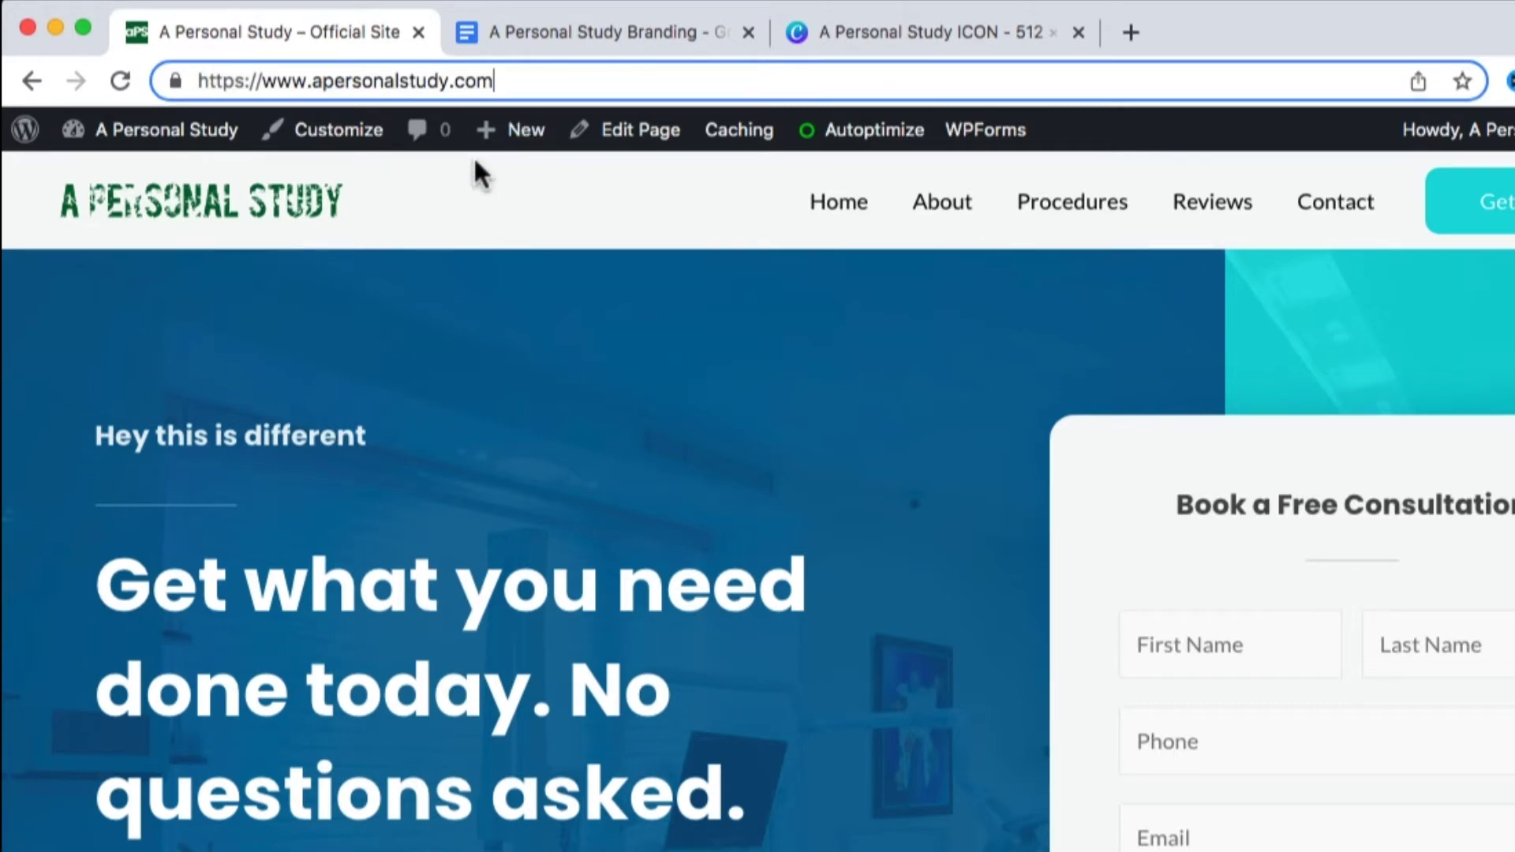
type("/wp-admi")
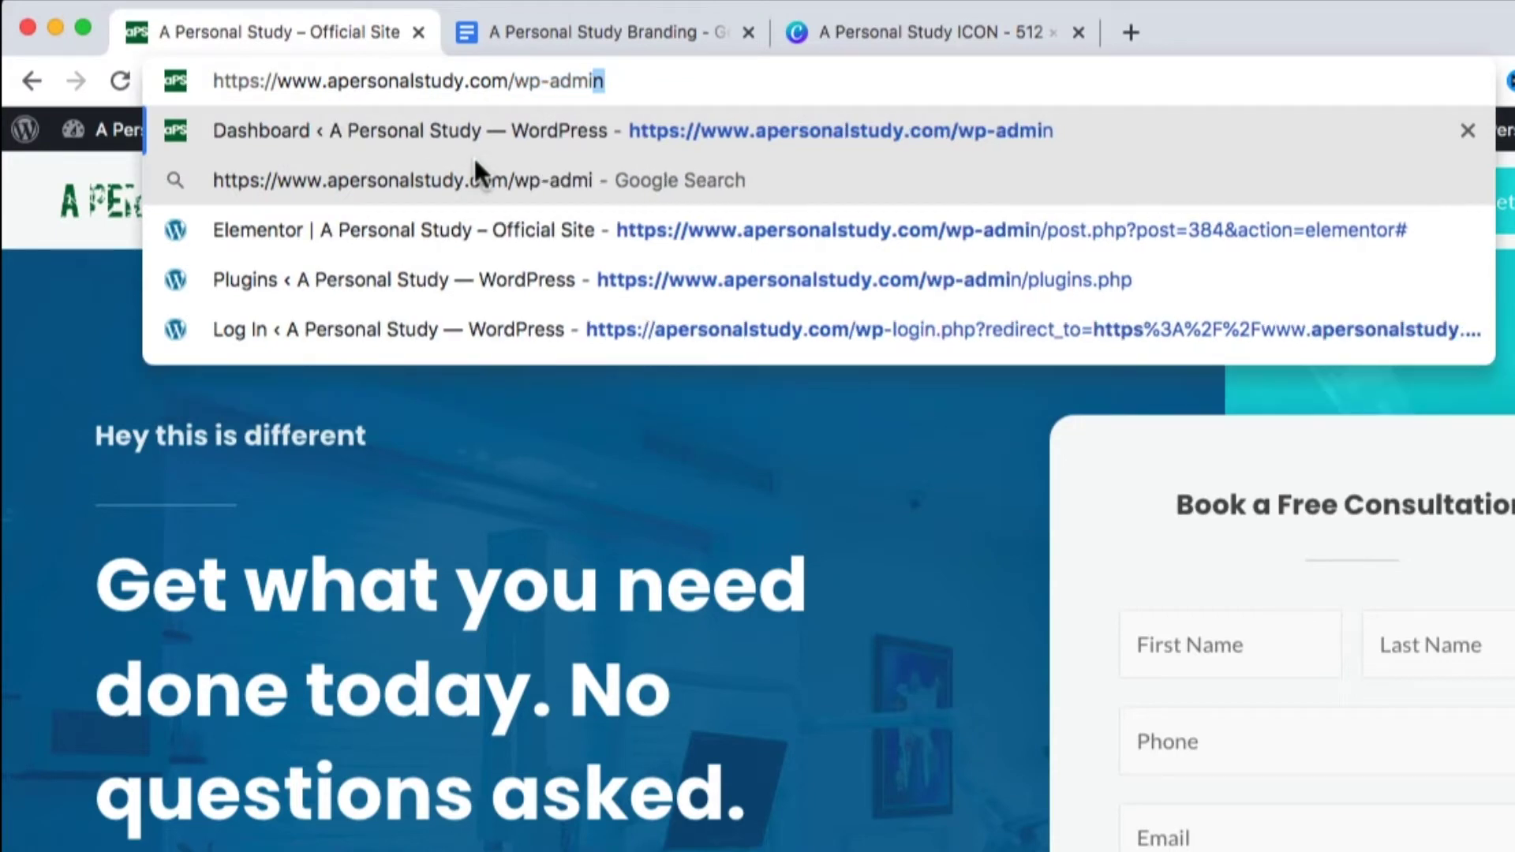
key("Return")
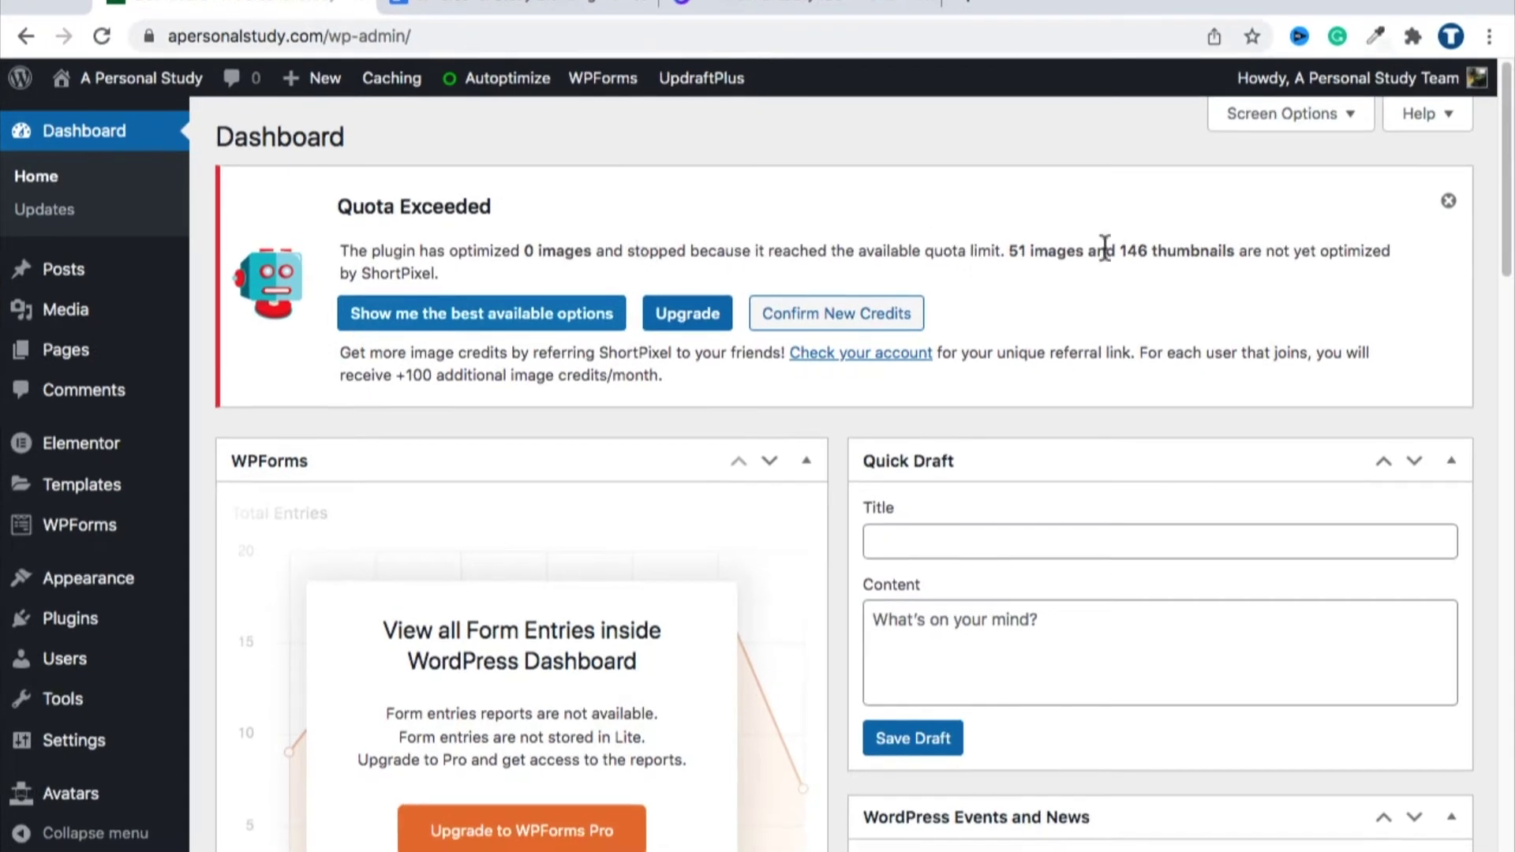
left_click(1449, 201)
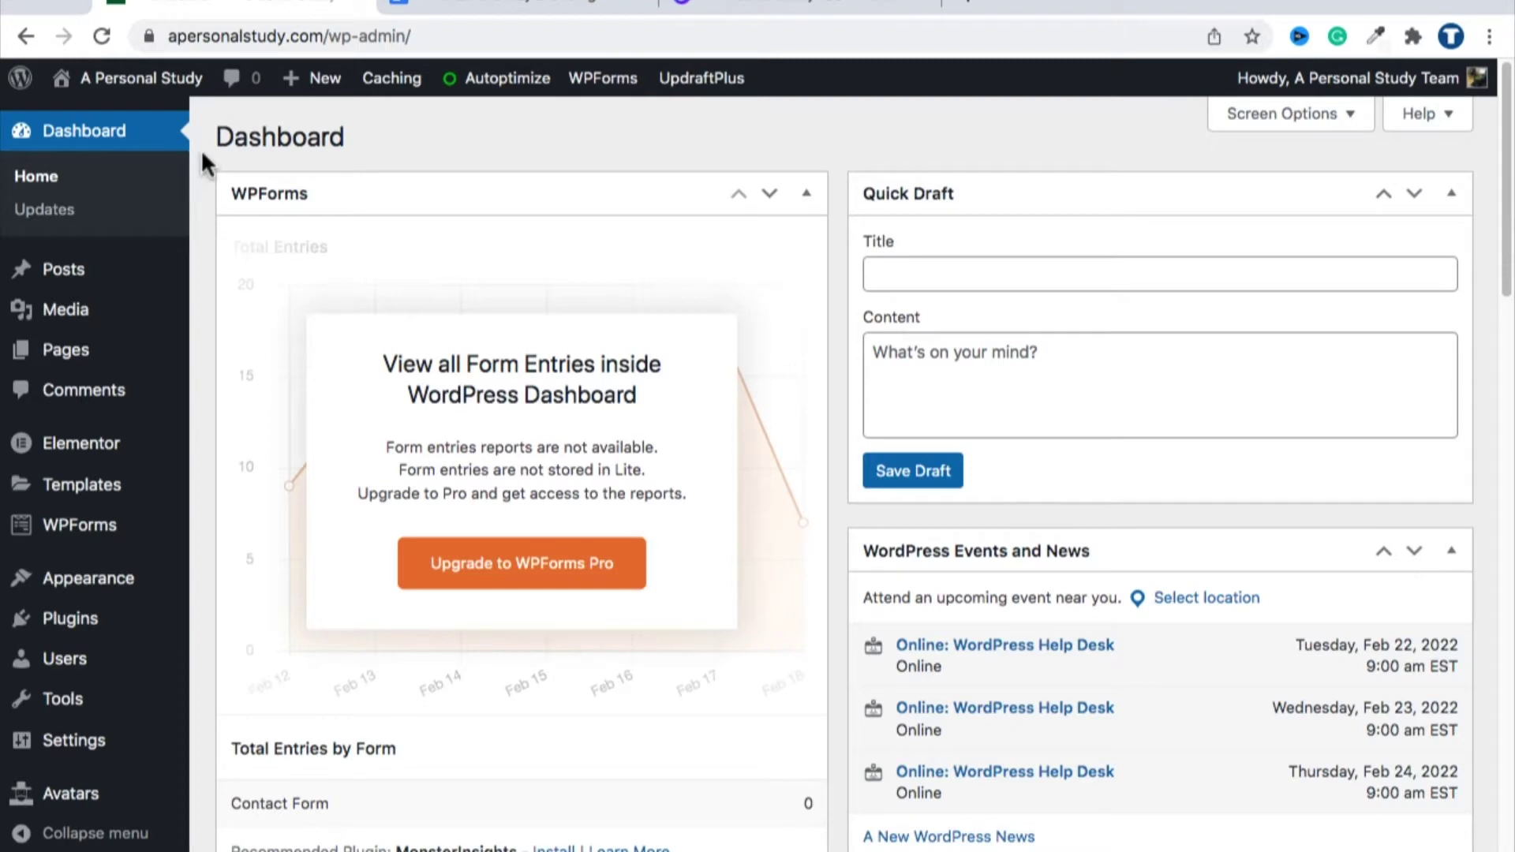
Review the Primary Menu structure in the site's menu settings, and open the Header Builder in the theme customizer.
scroll(200, 152, "down", 1)
mouse_move(124, 525)
scroll(122, 536, "down", 1)
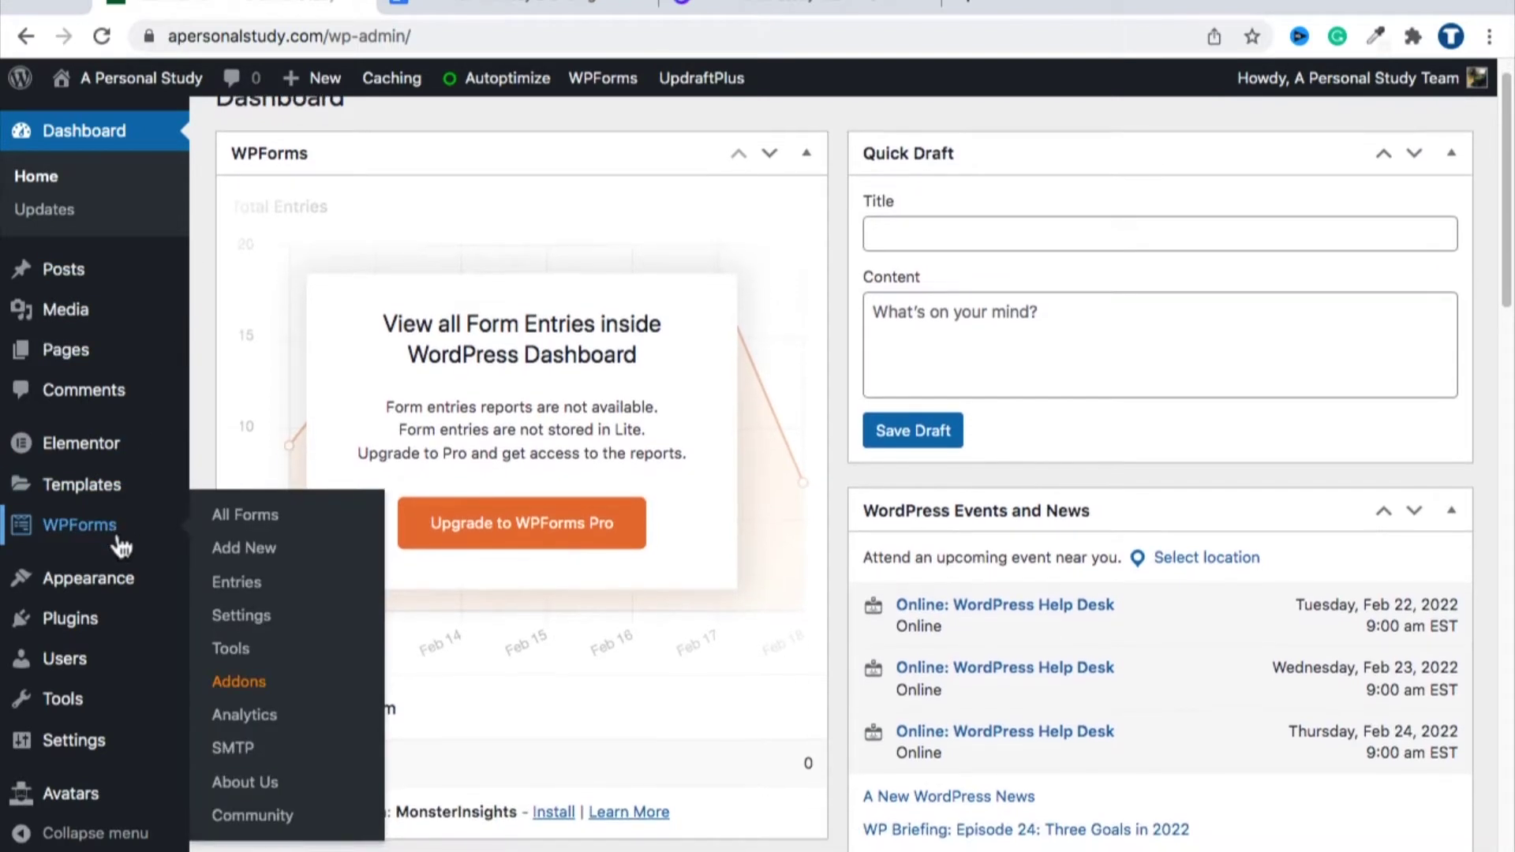
mouse_move(103, 577)
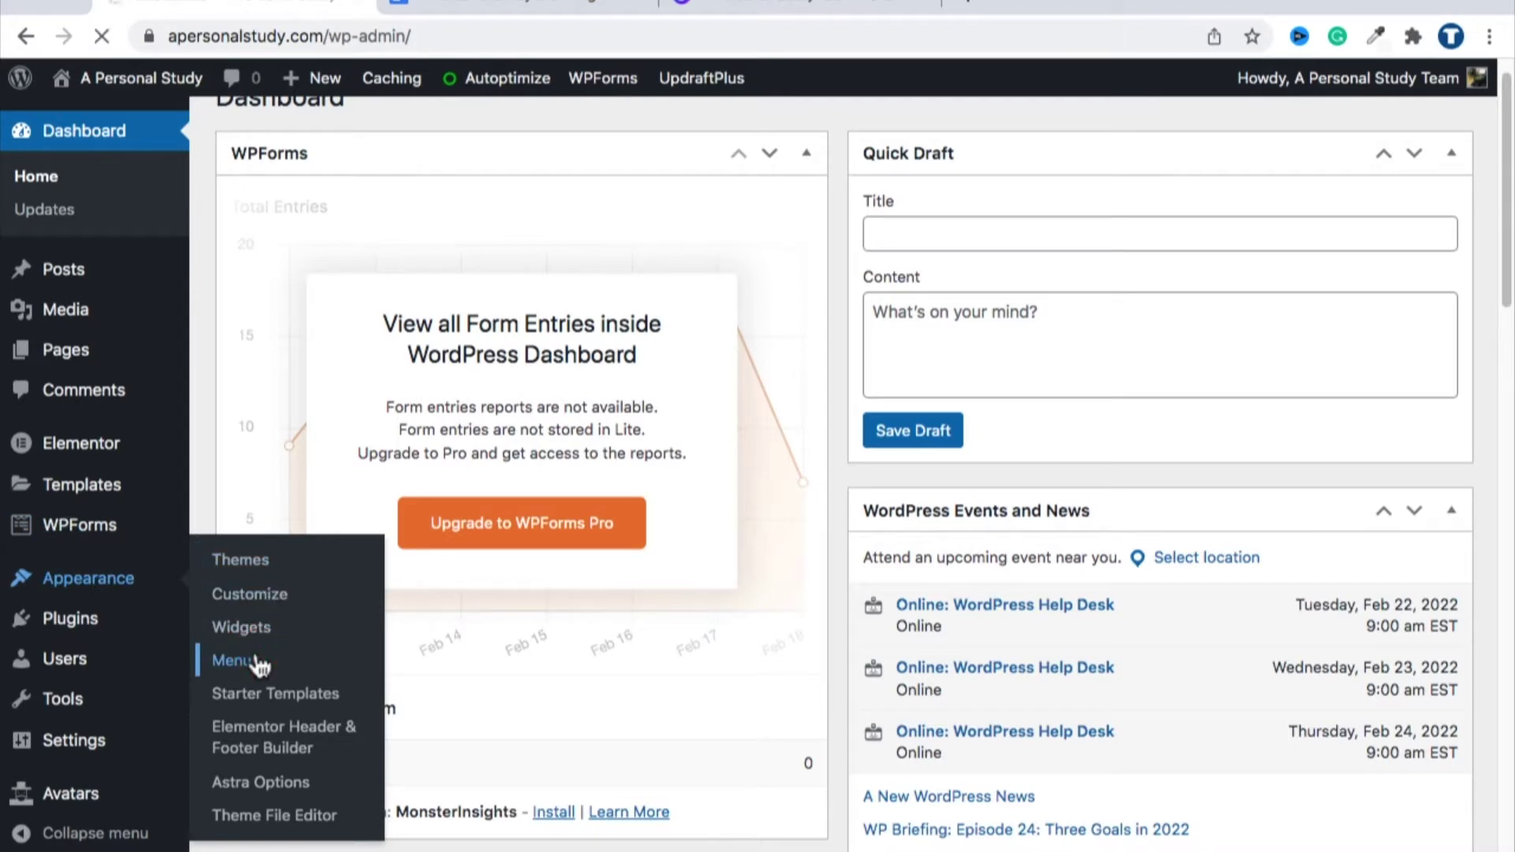
scroll(727, 381, "down", 5)
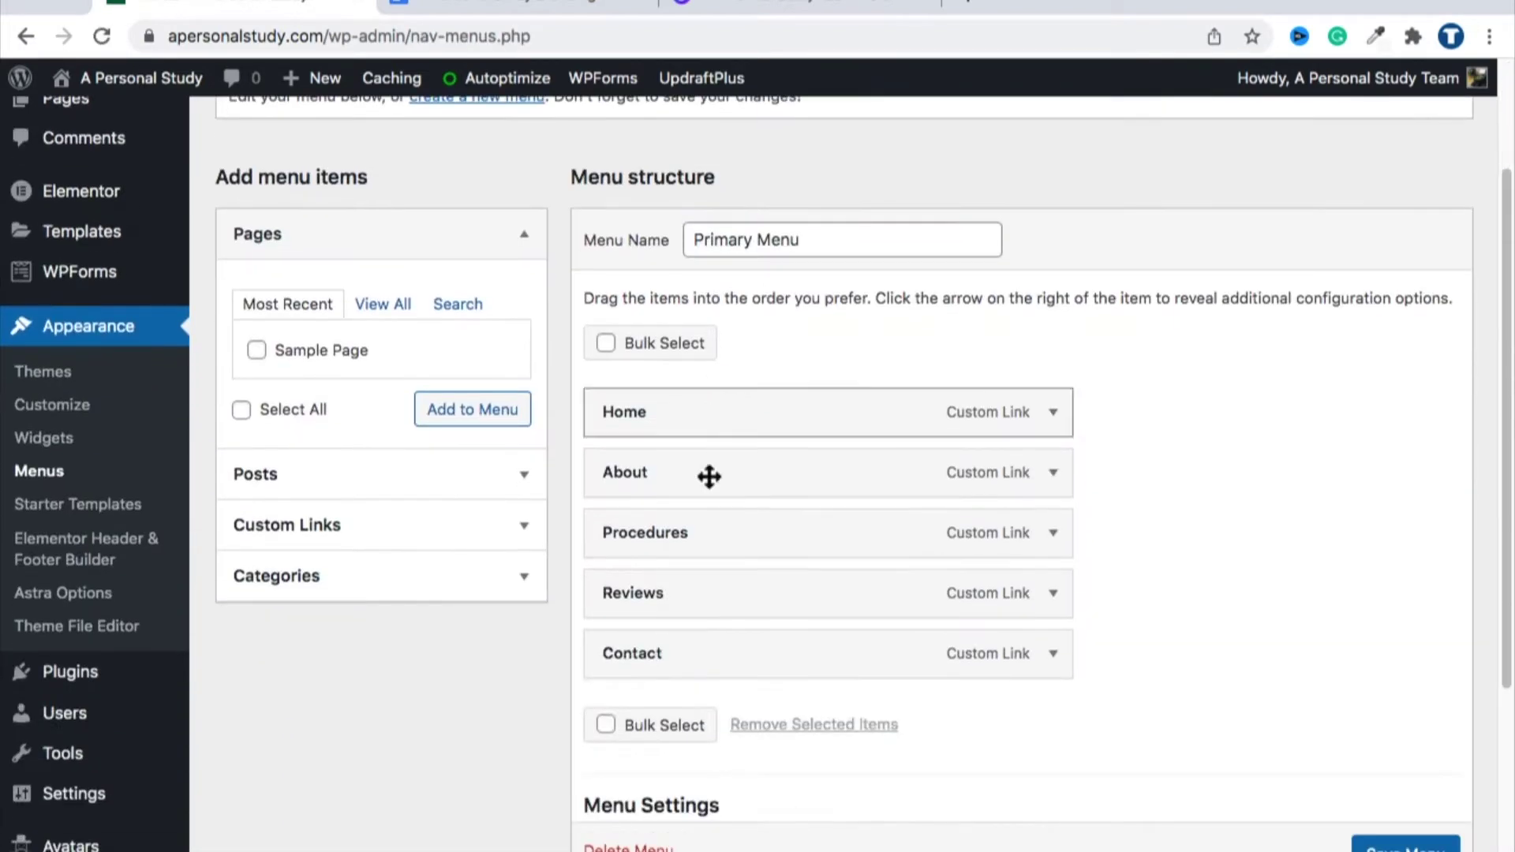
scroll(805, 473, "up", 5)
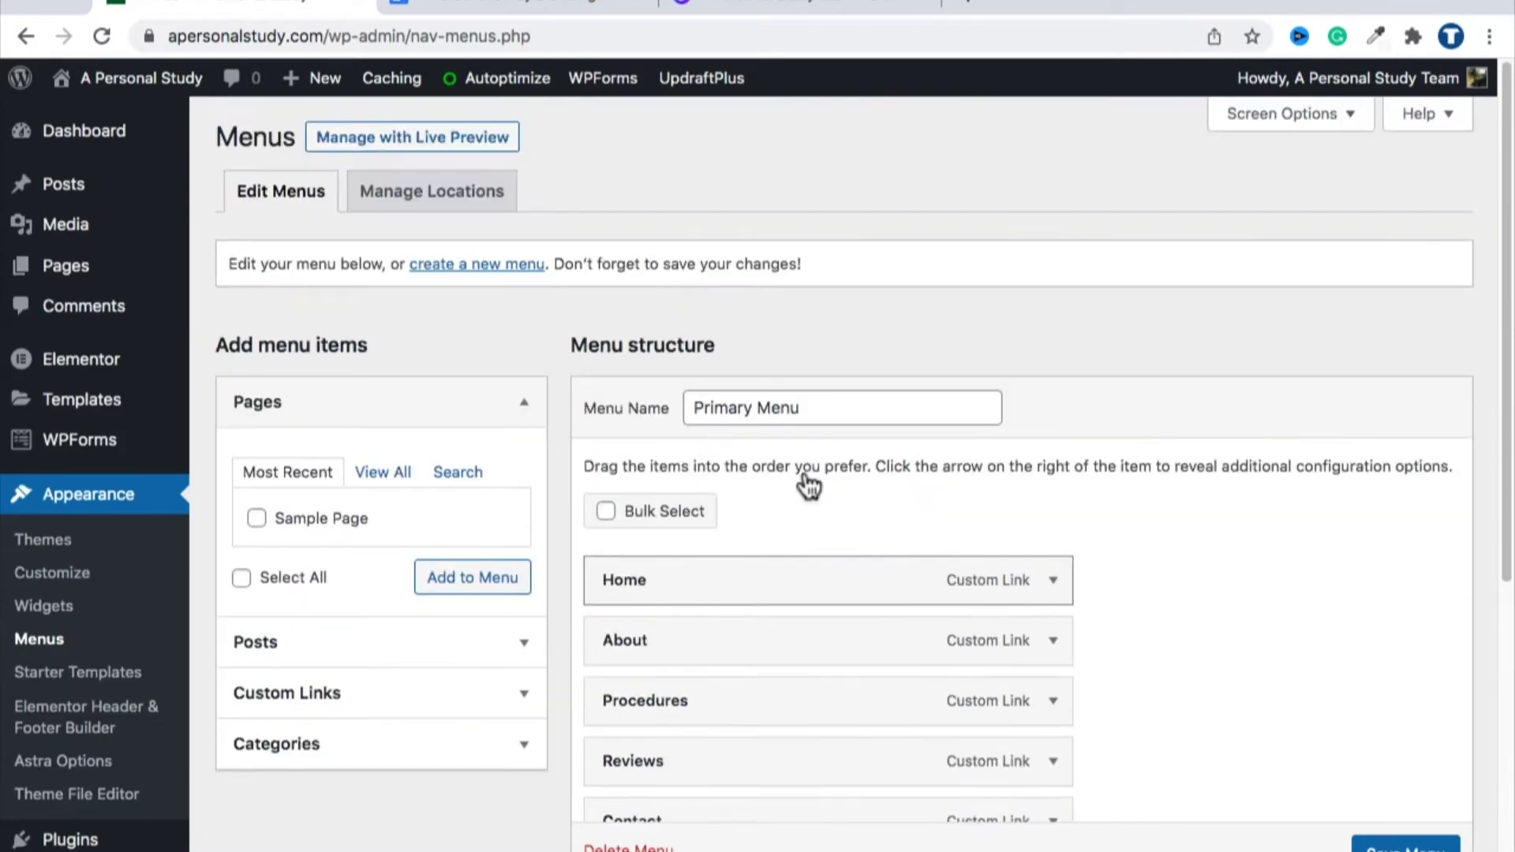
scroll(805, 484, "down", 2)
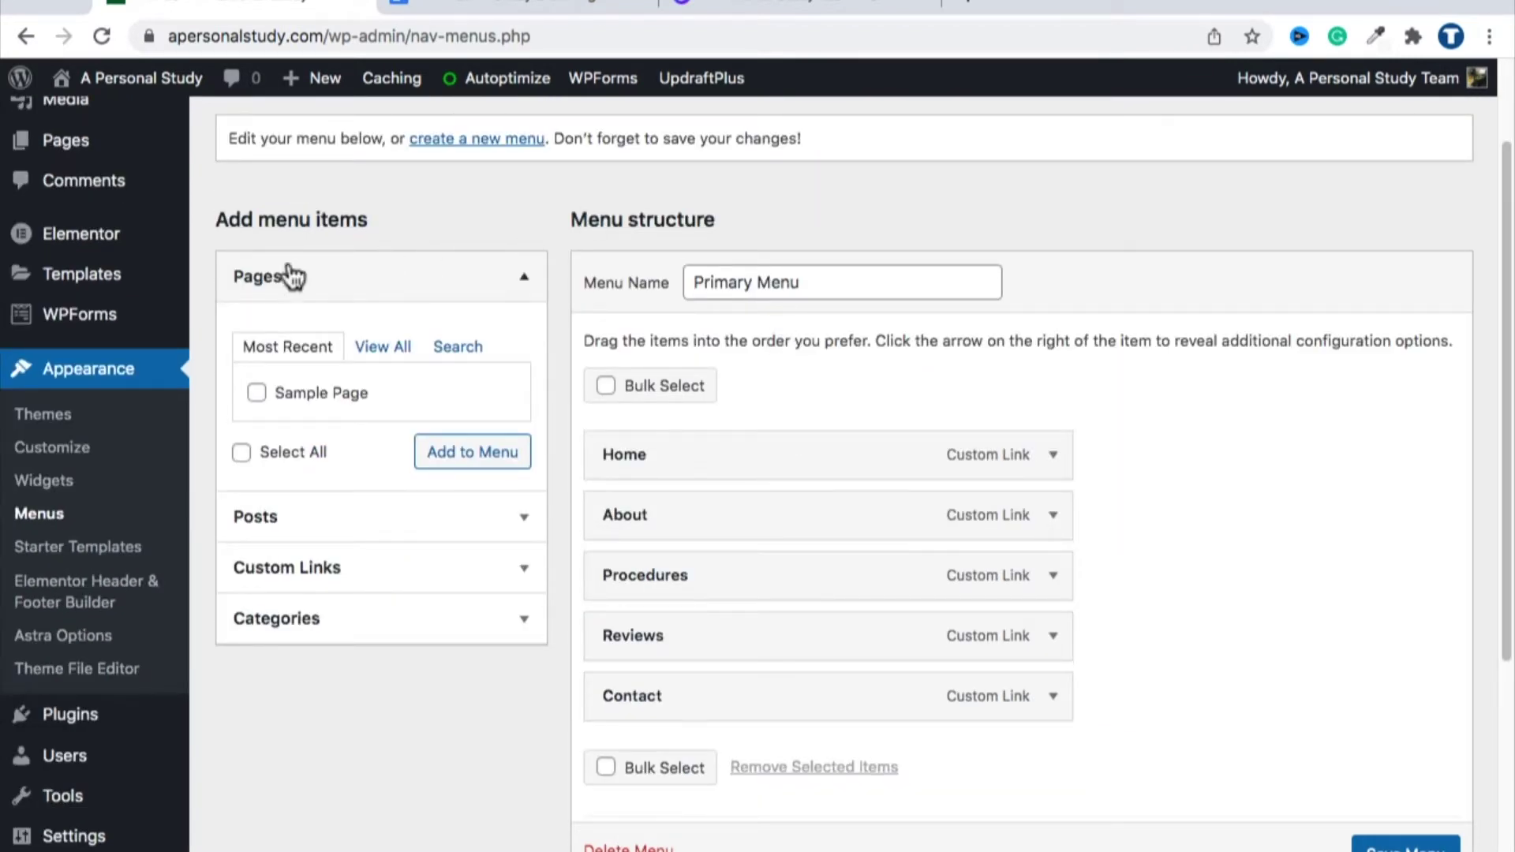
scroll(207, 301, "up", 2)
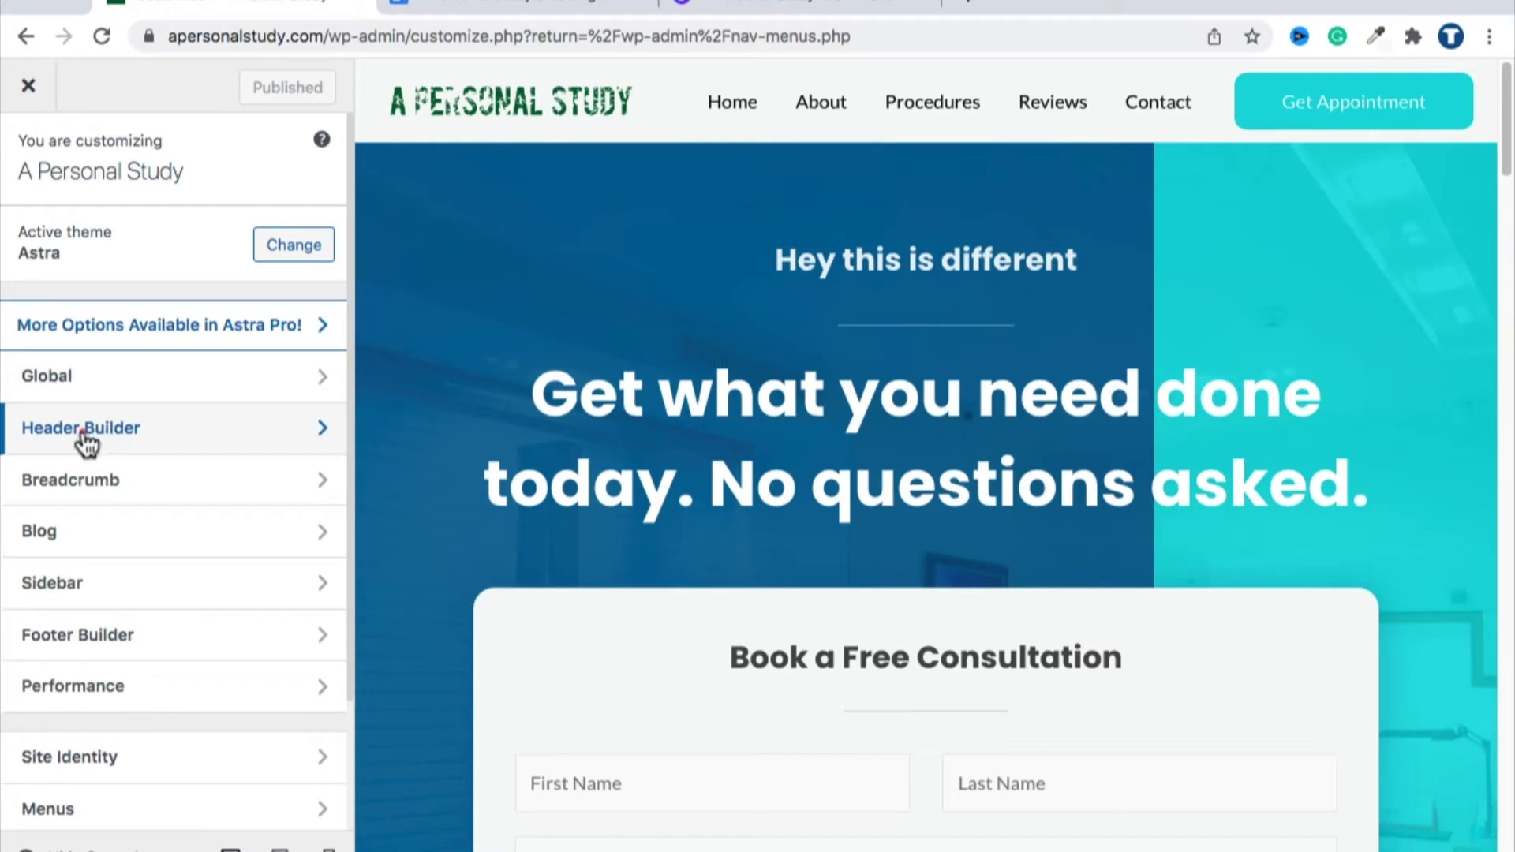
left_click(108, 443)
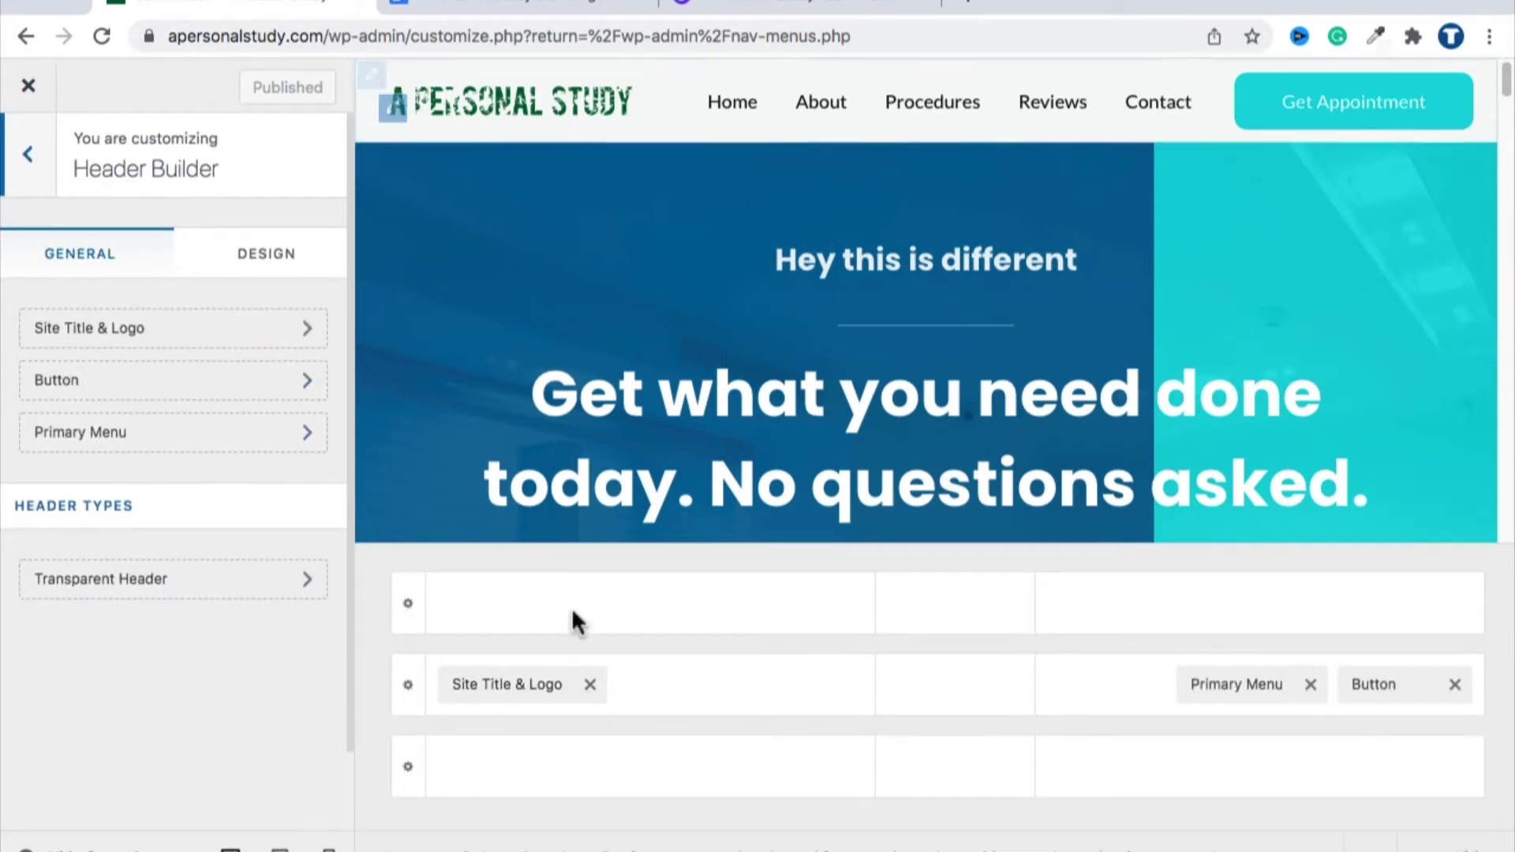
Try a stacked header with the logo centred in the main row, the Primary Menu centred below, and the button in the row above.
left_click_drag(517, 685, 879, 694)
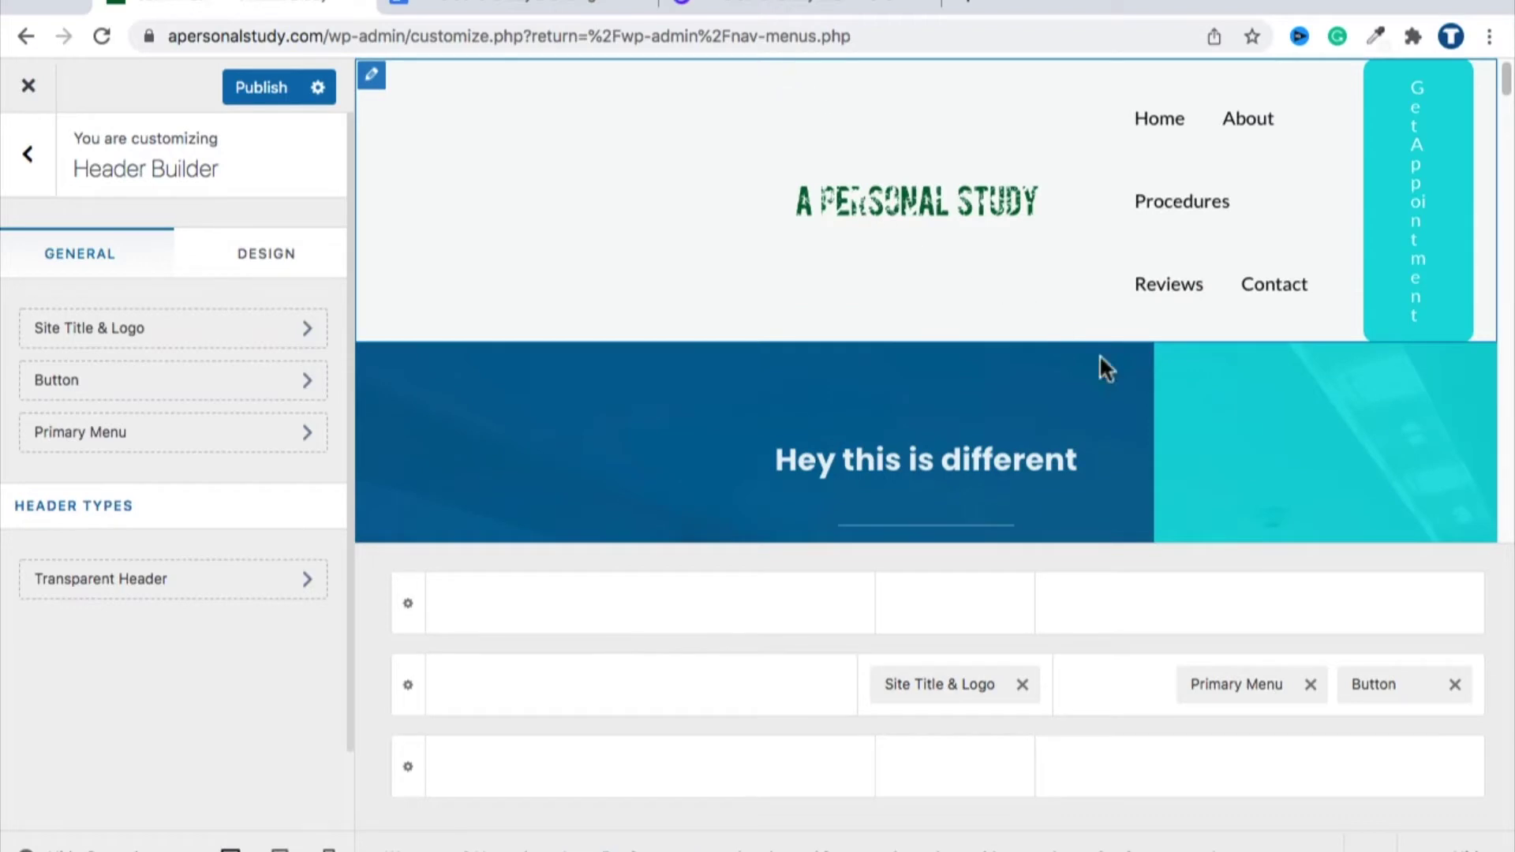
left_click(1230, 689)
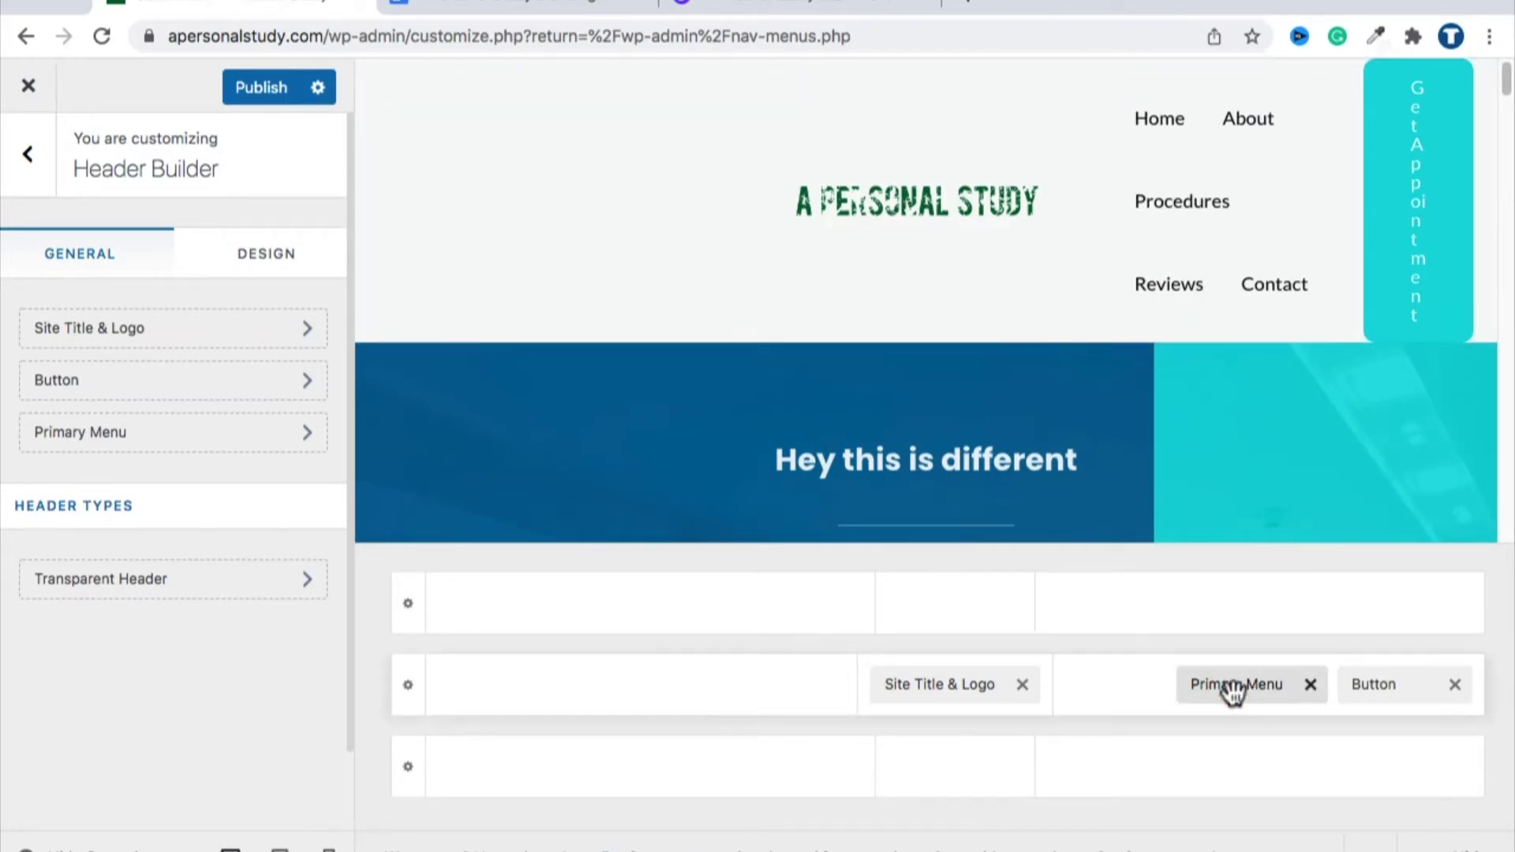
left_click_drag(1233, 692, 1238, 763)
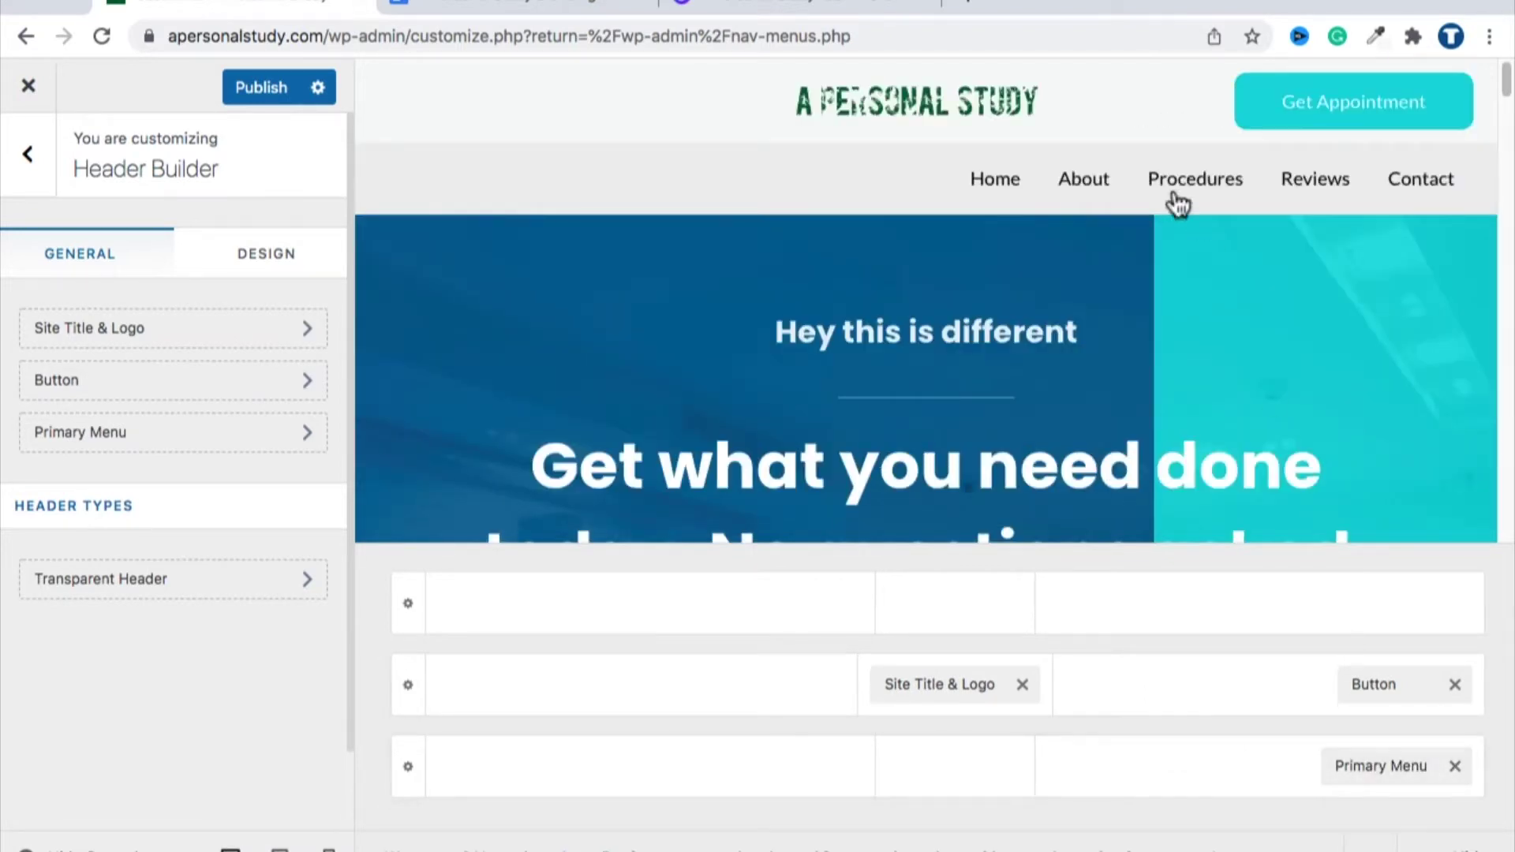
left_click_drag(1404, 768, 984, 780)
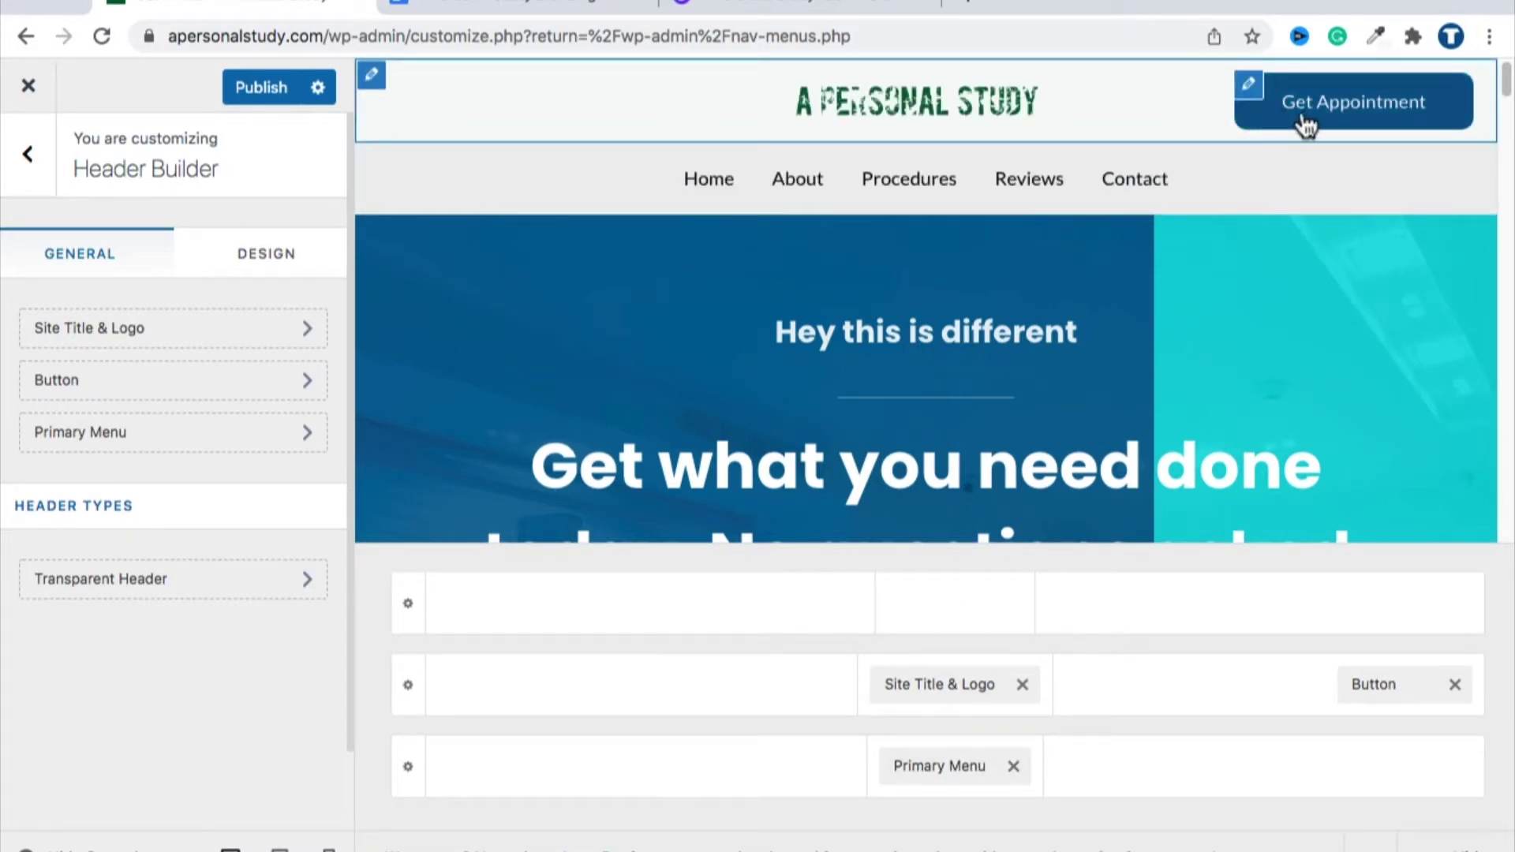
left_click_drag(1381, 693, 1385, 640)
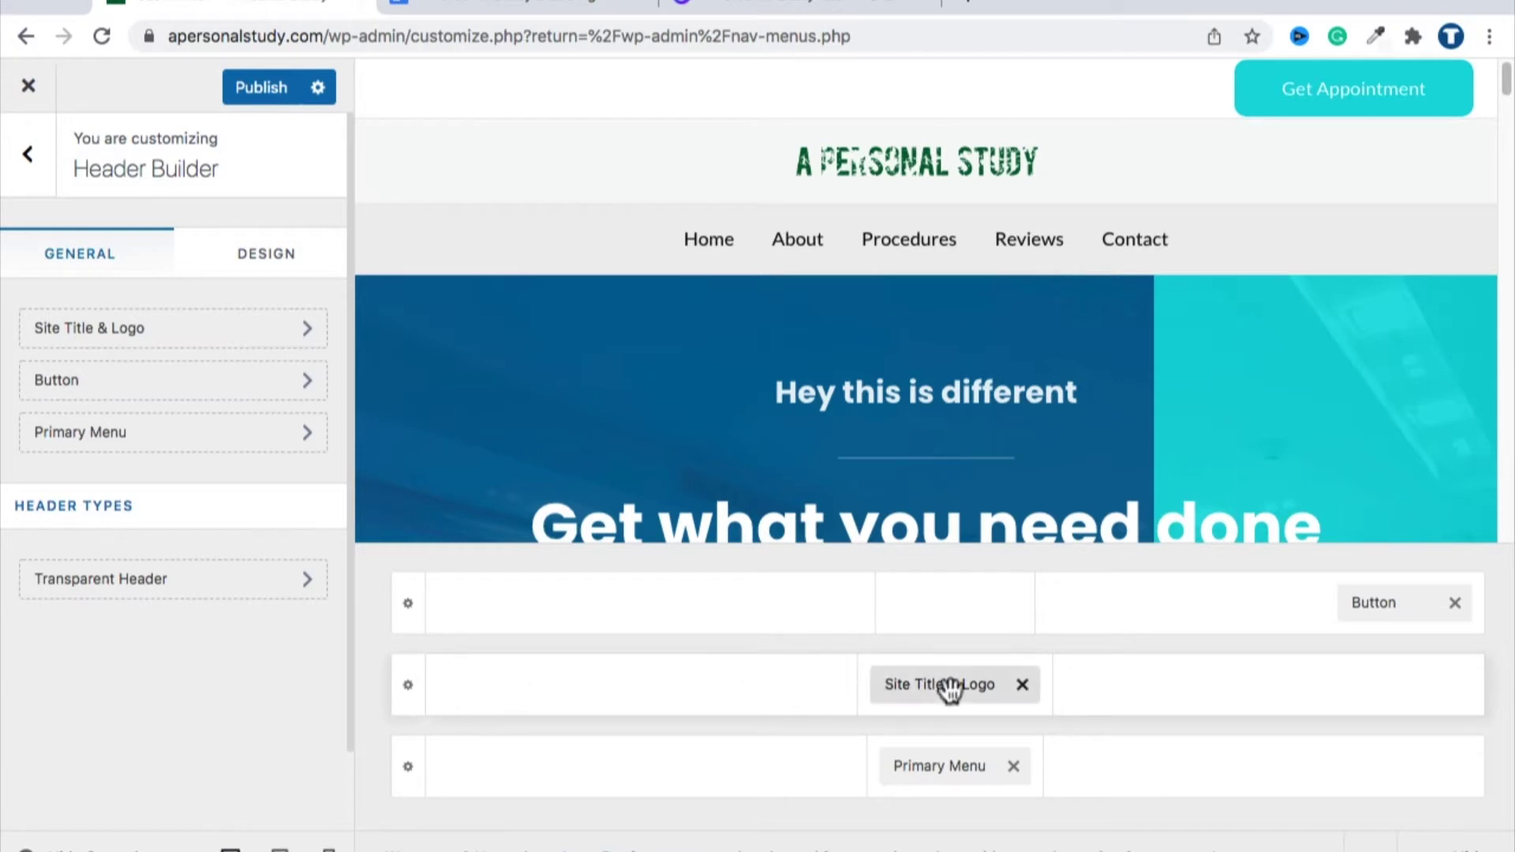
Restore the single-row header: Site Title & Logo at the left of the main row, Primary Menu and Button at its right.
left_click_drag(947, 684, 538, 695)
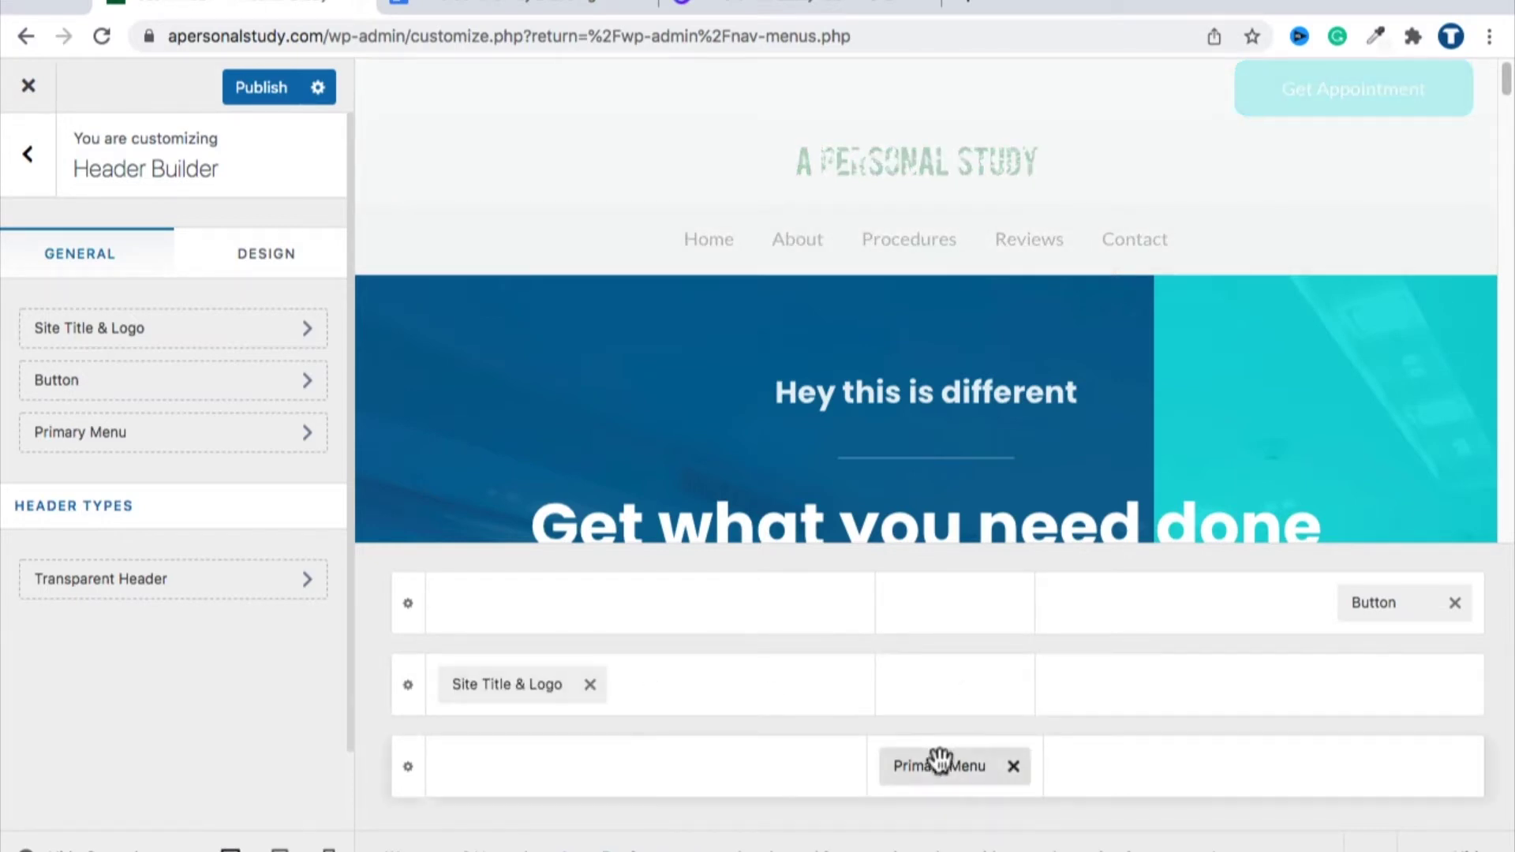
left_click_drag(1377, 599, 1377, 683)
left_click_drag(981, 781, 1209, 687)
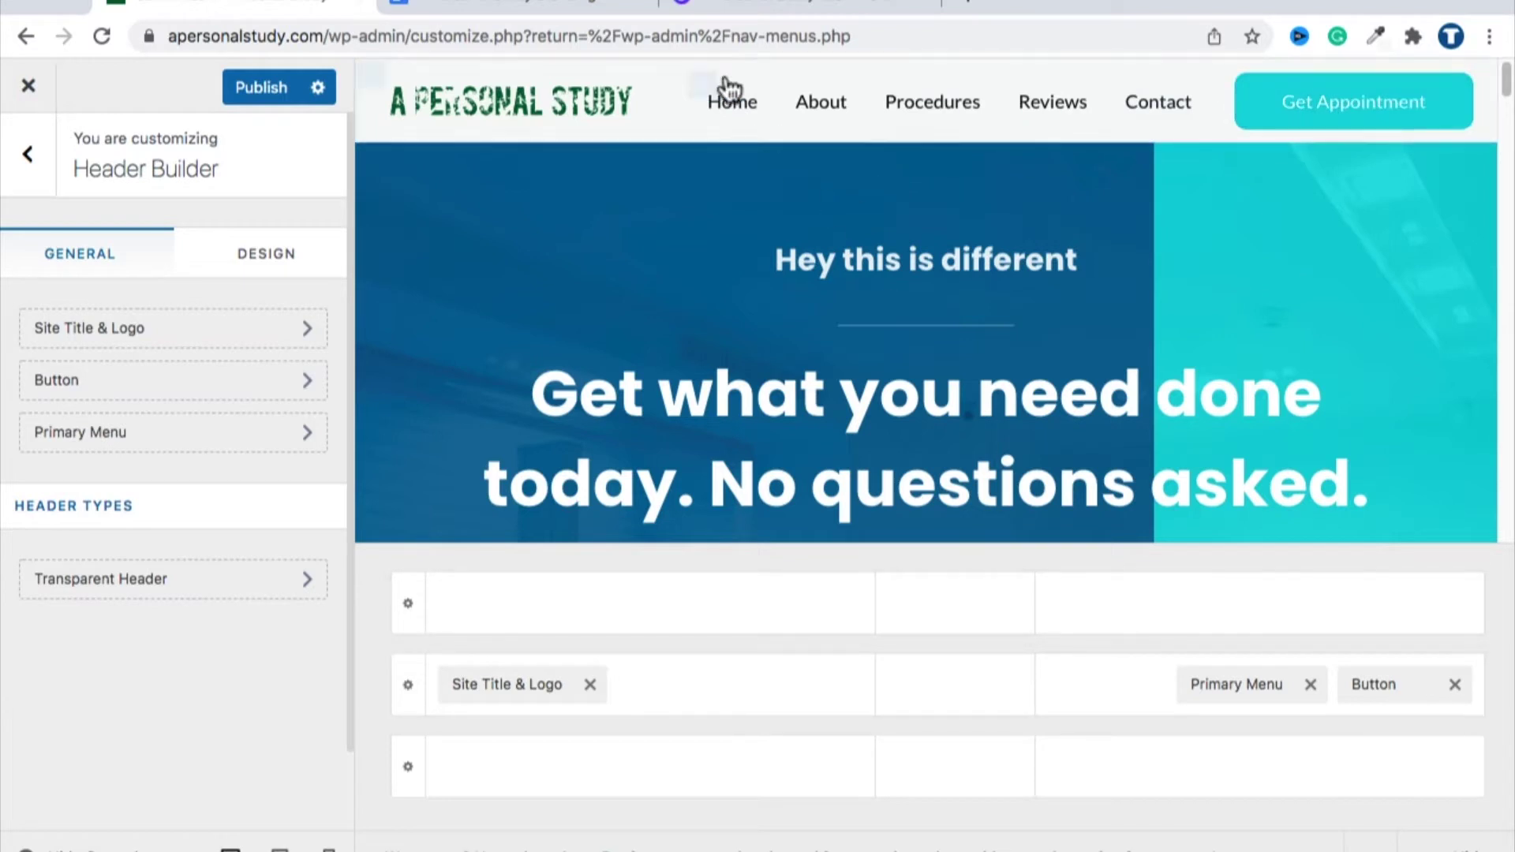
Open the header's Primary Menu element settings and go to its menu configuration to view all menu locations.
left_click(1216, 683)
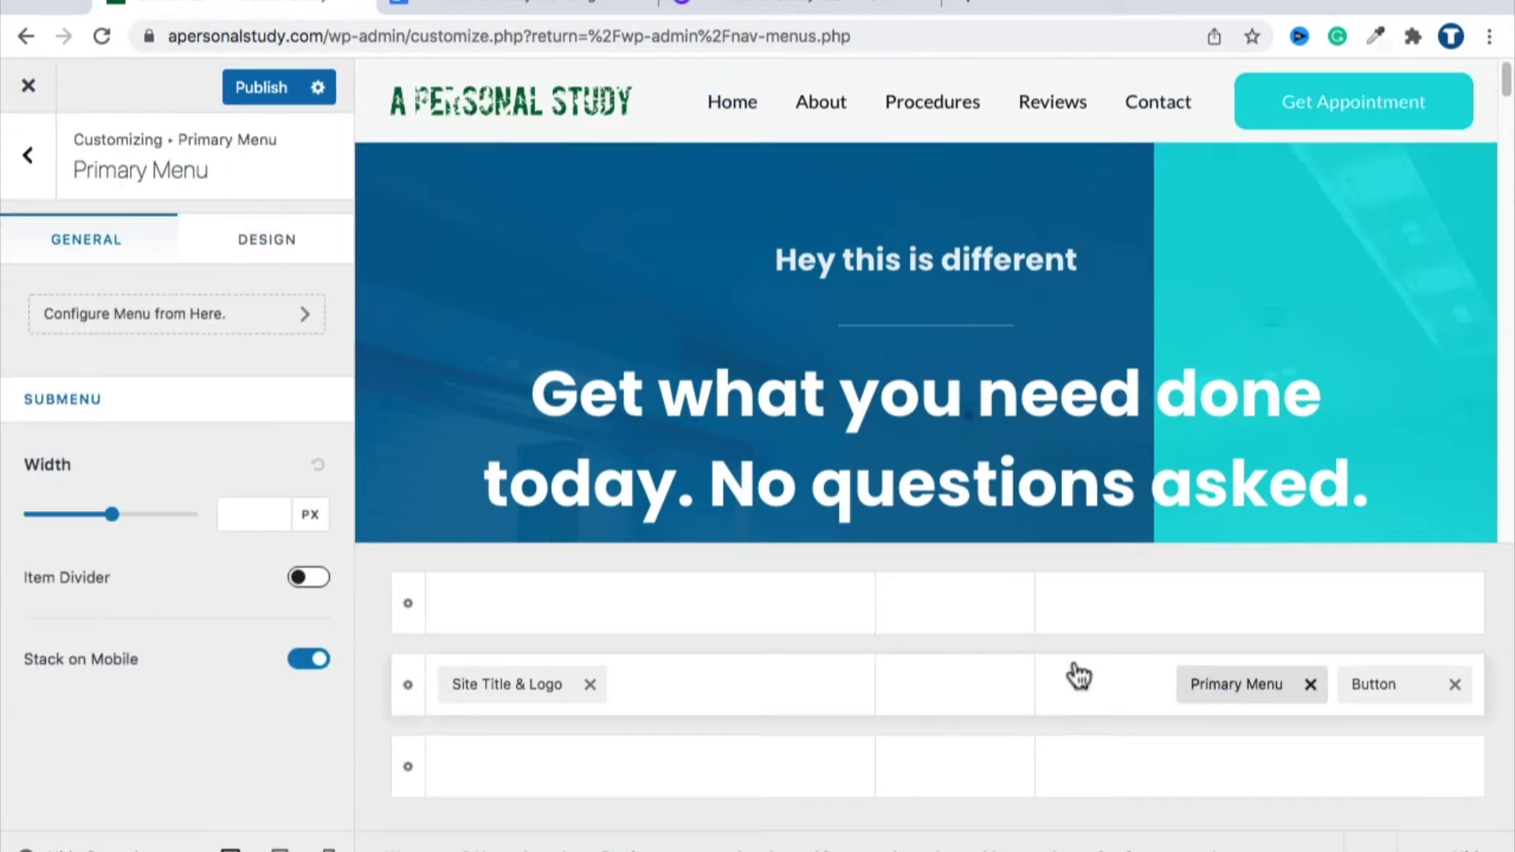
left_click(177, 329)
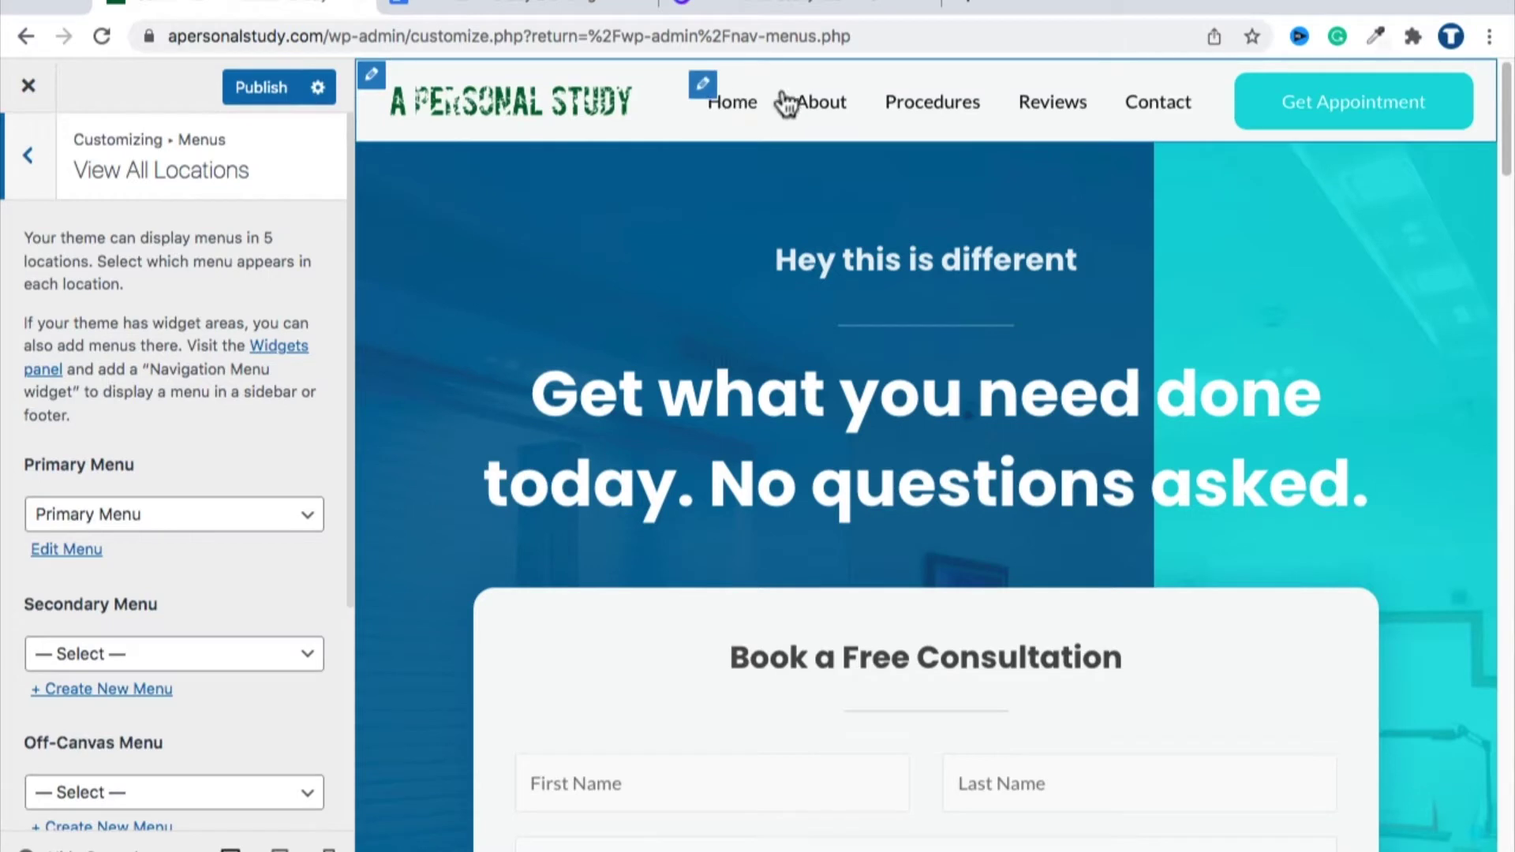
left_click(704, 89)
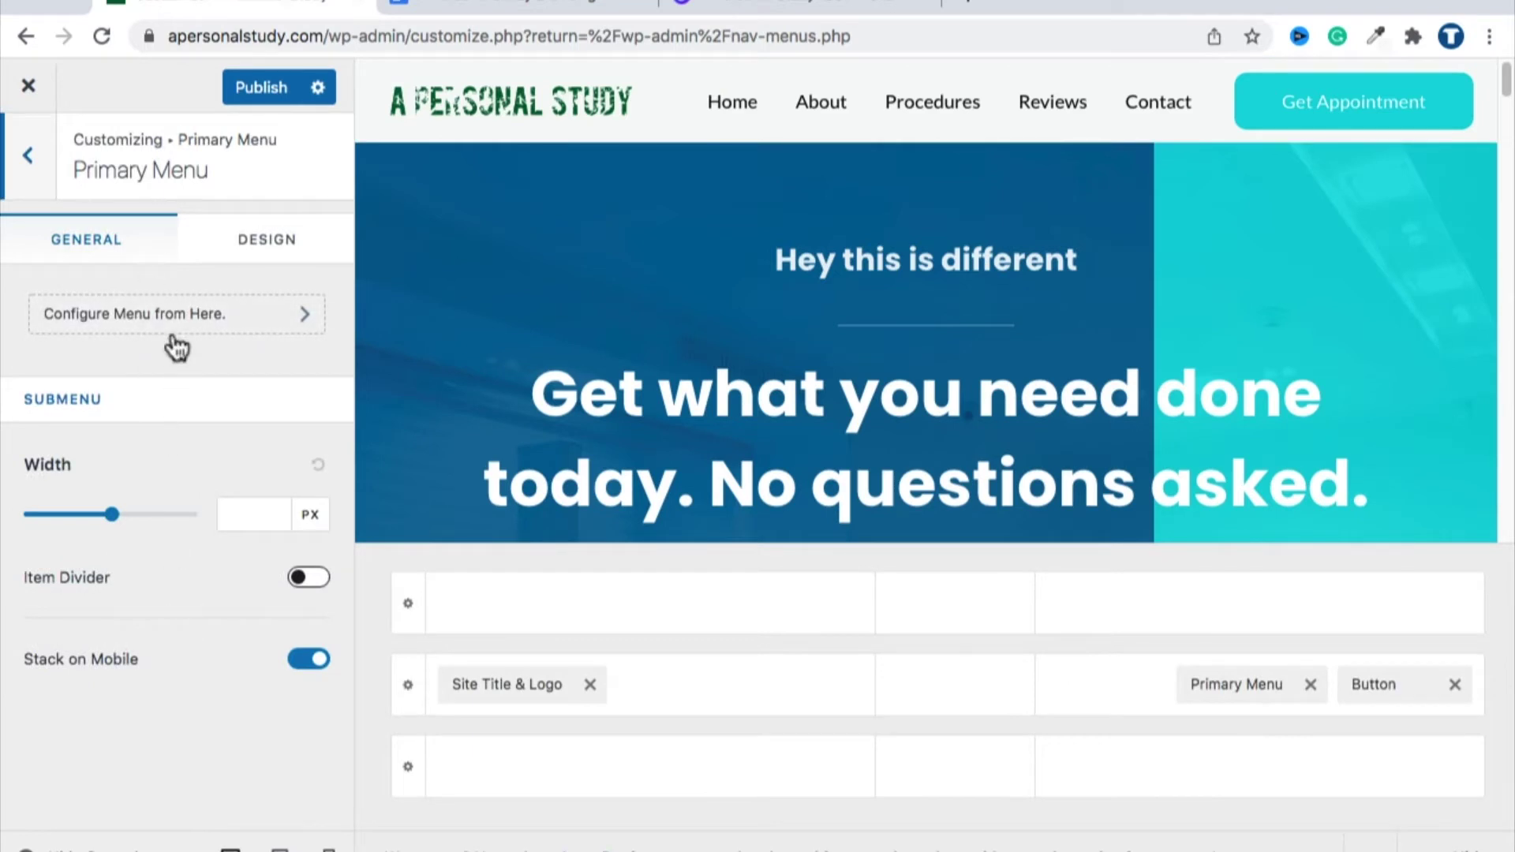
left_click(175, 331)
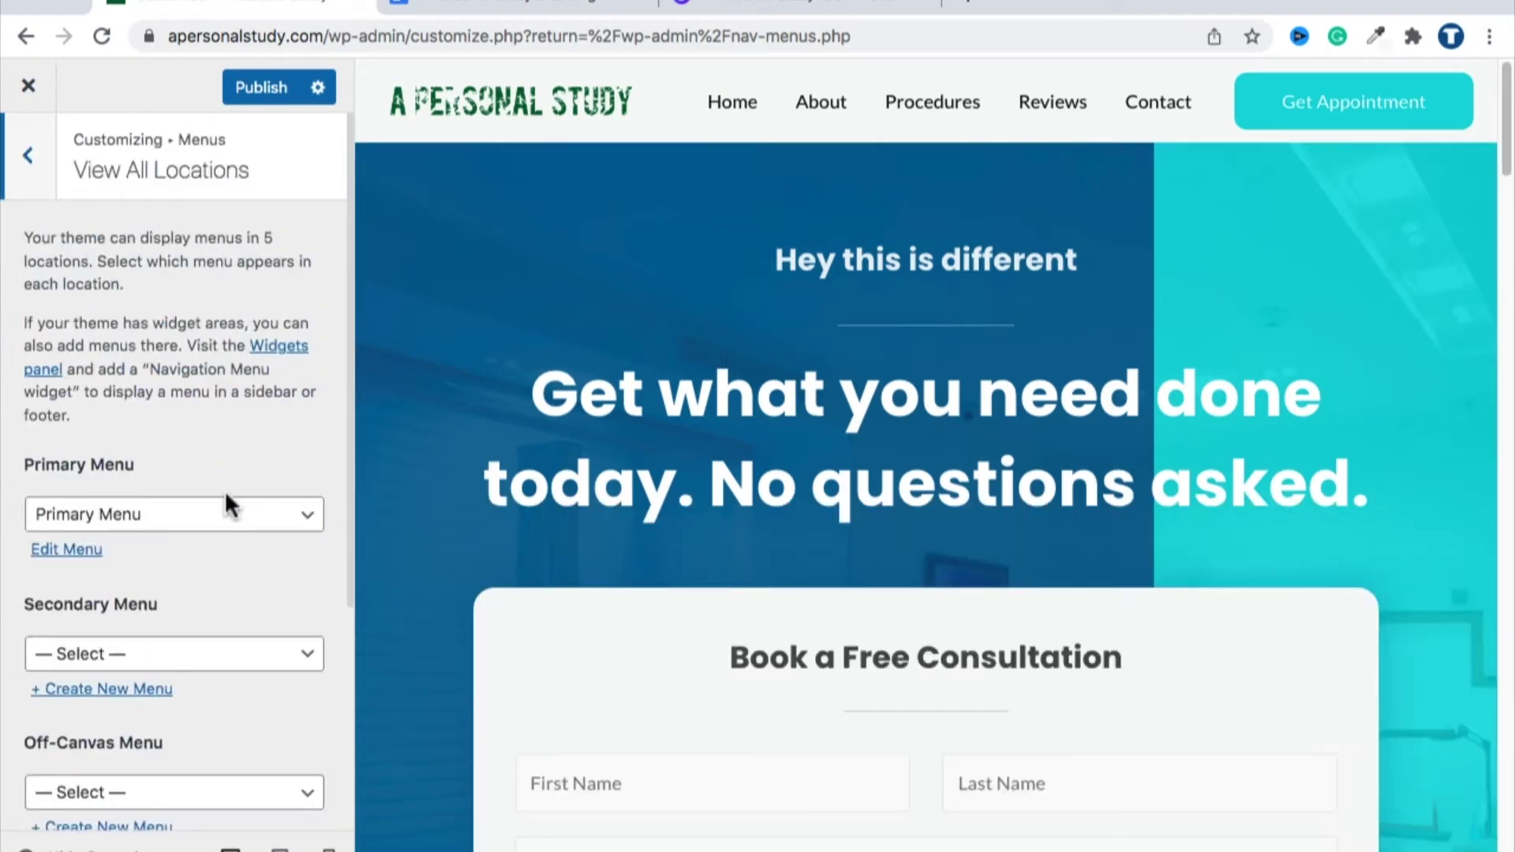
scroll(226, 497, "down", 5)
scroll(218, 501, "up", 5)
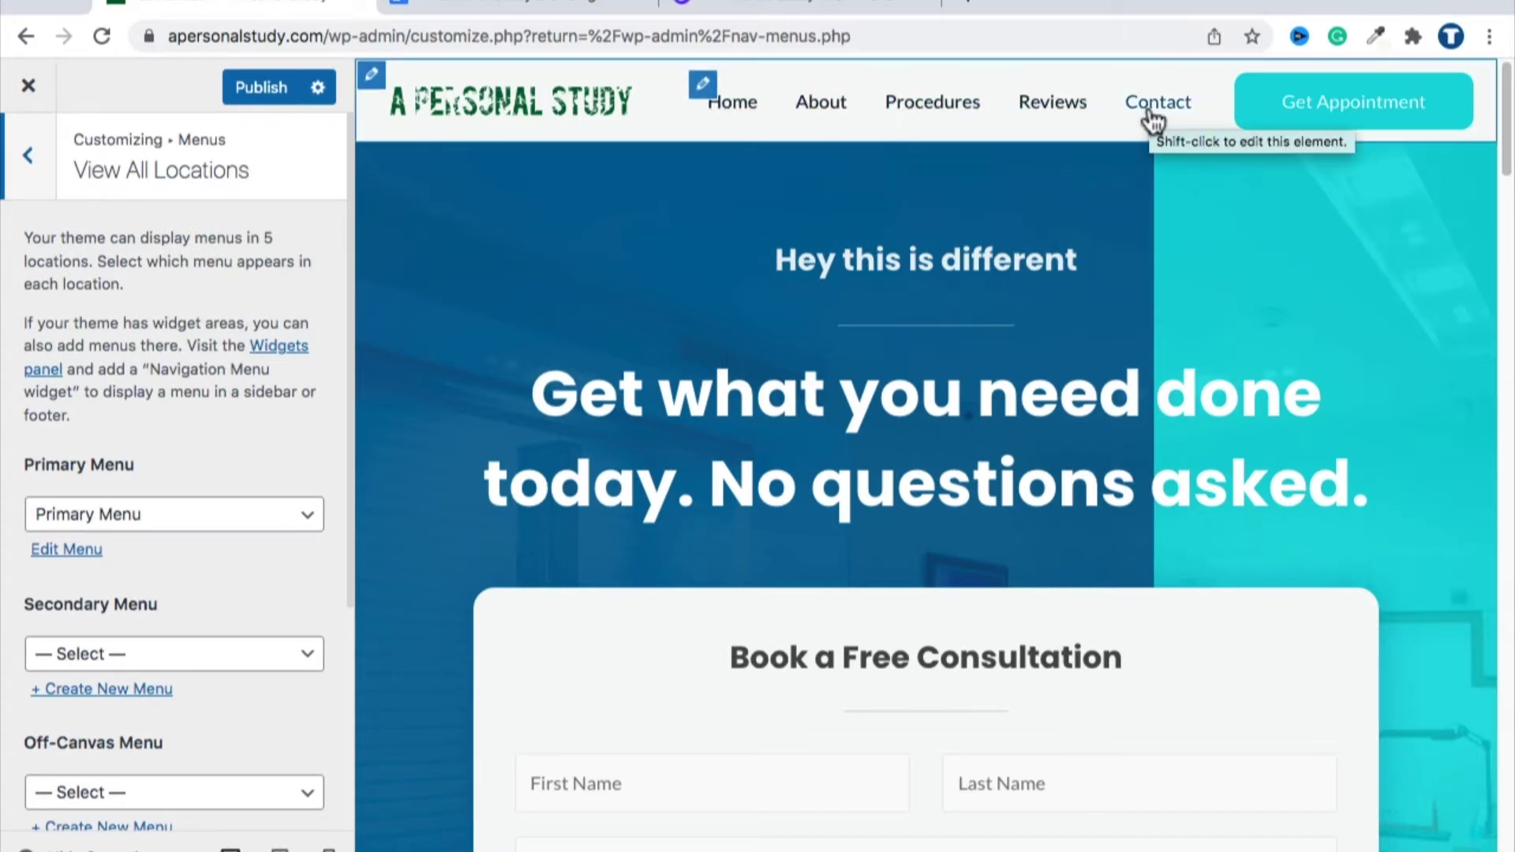
Try unassigning the menu from the Primary Menu location by setting it to "— Select —".
left_click(167, 511)
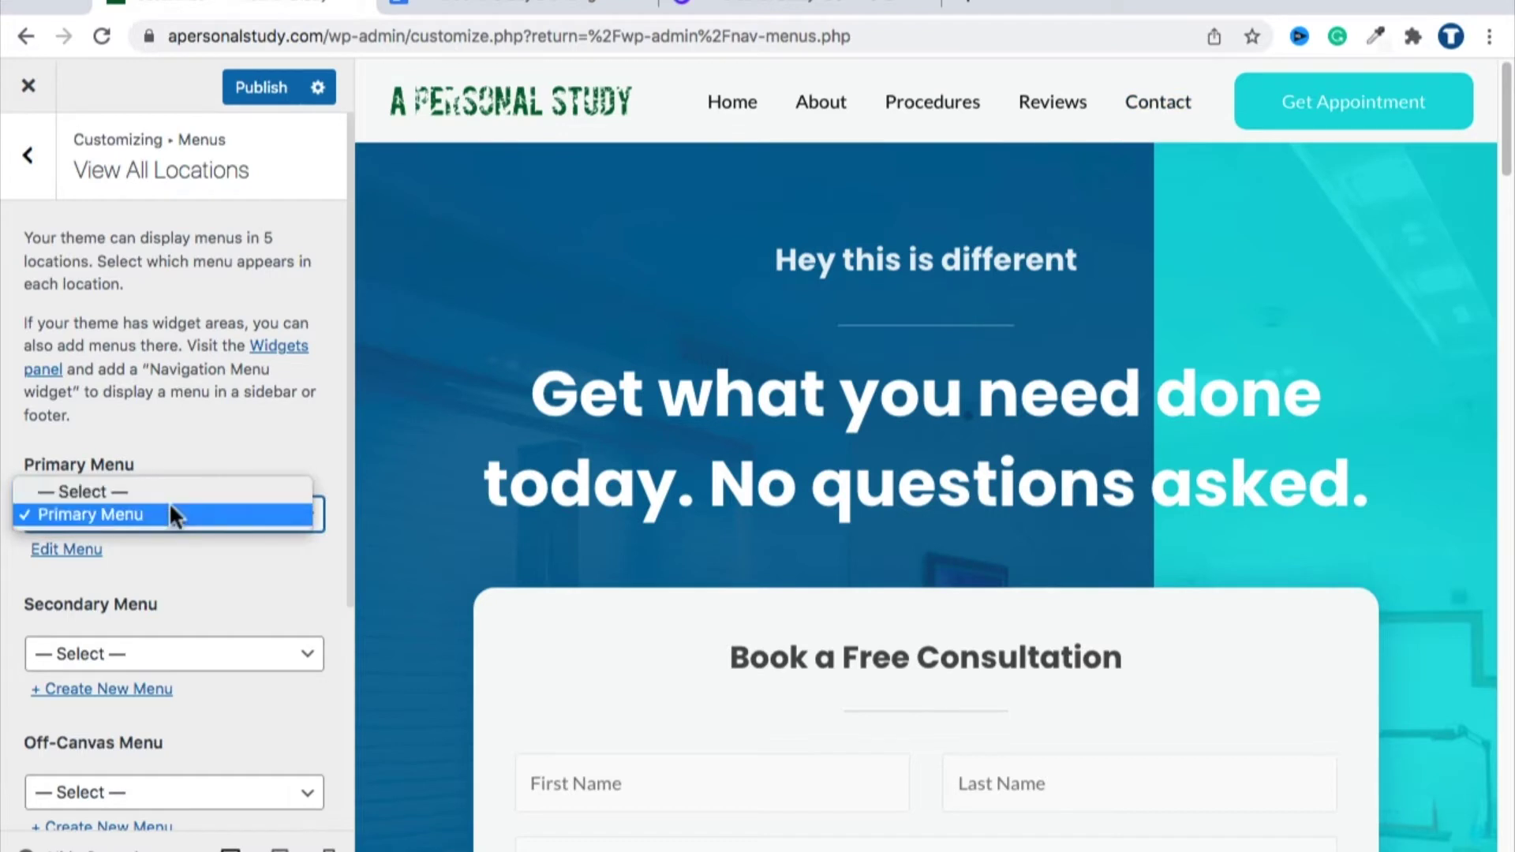
left_click(182, 453)
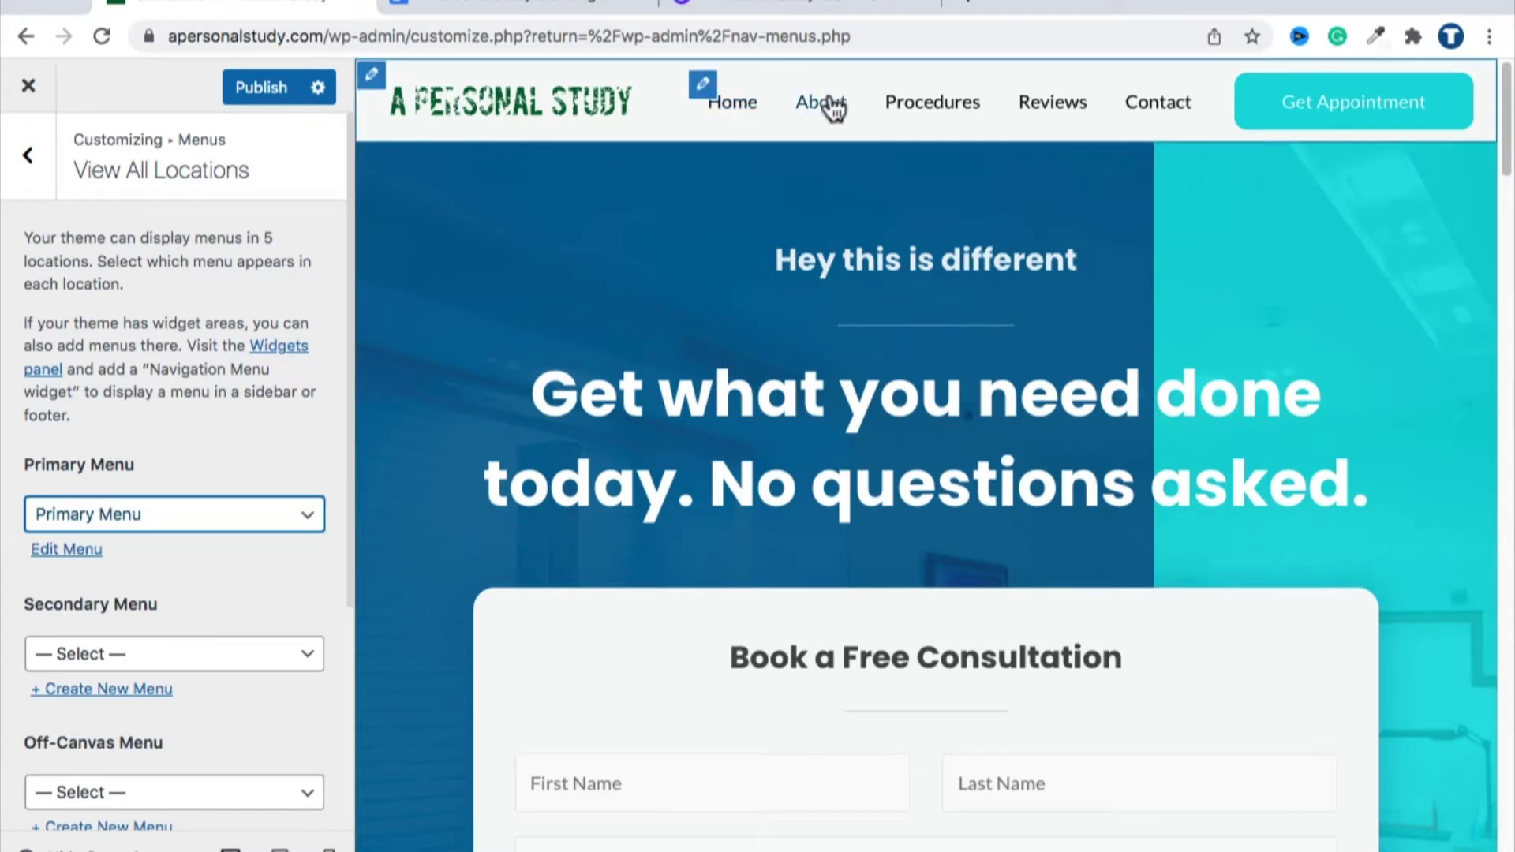
left_click(148, 513)
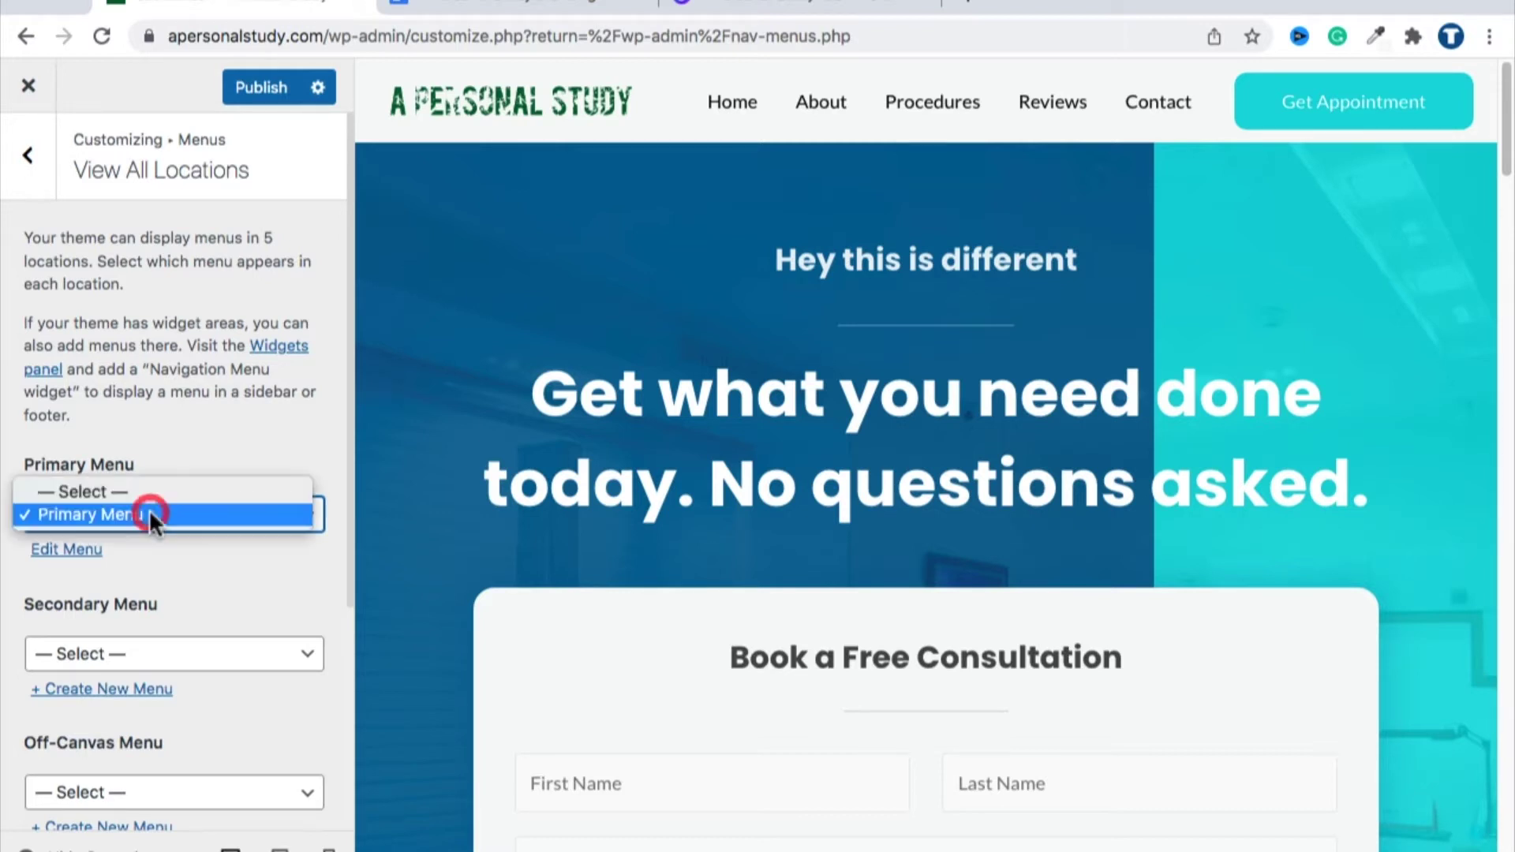
left_click(150, 483)
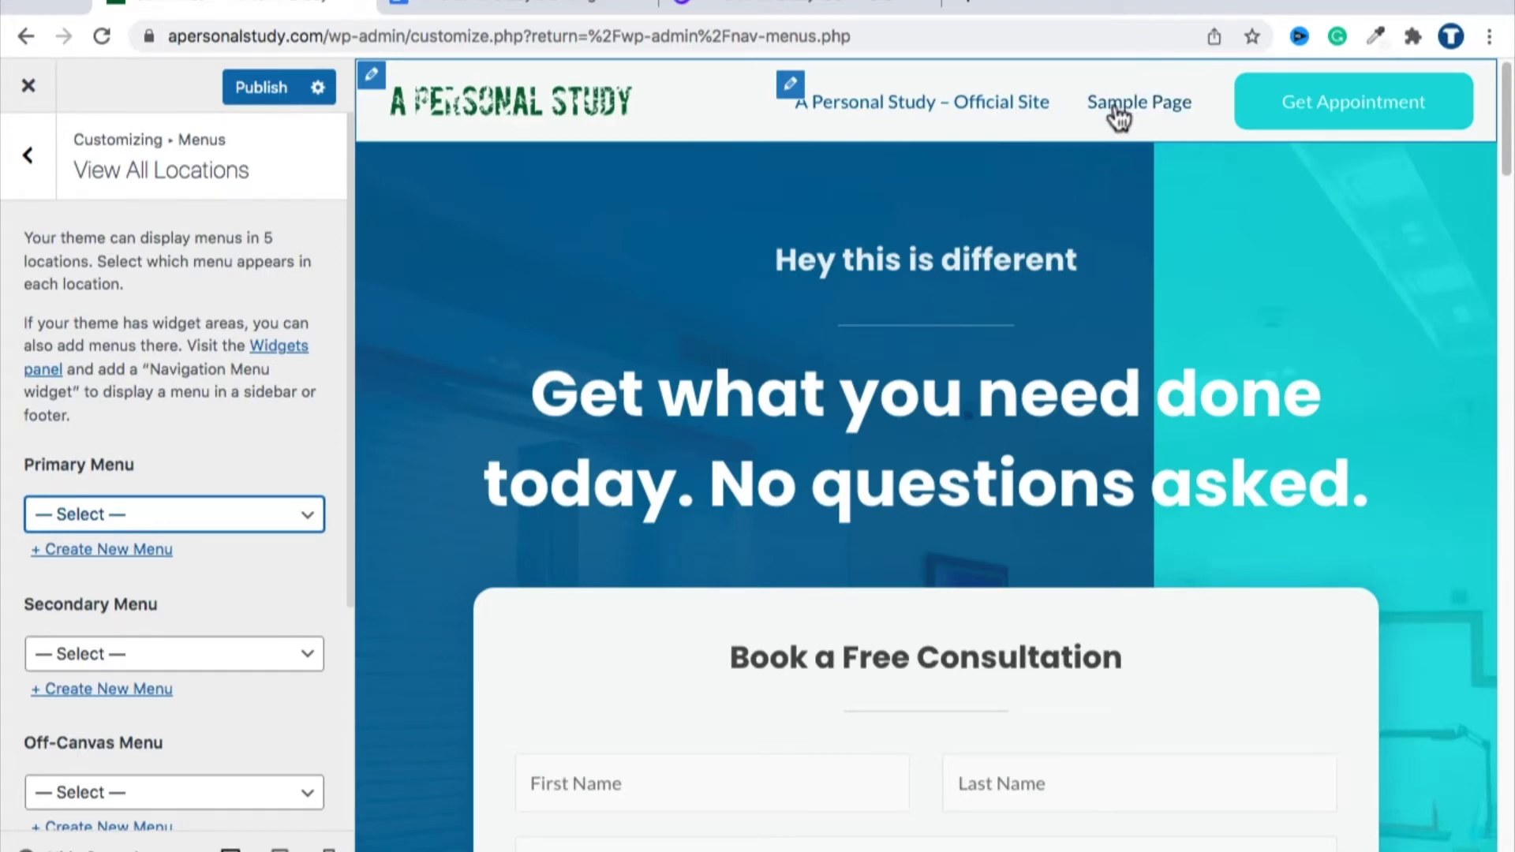
Reassign the menu named Primary Menu to the Primary Menu location.
left_click(174, 514)
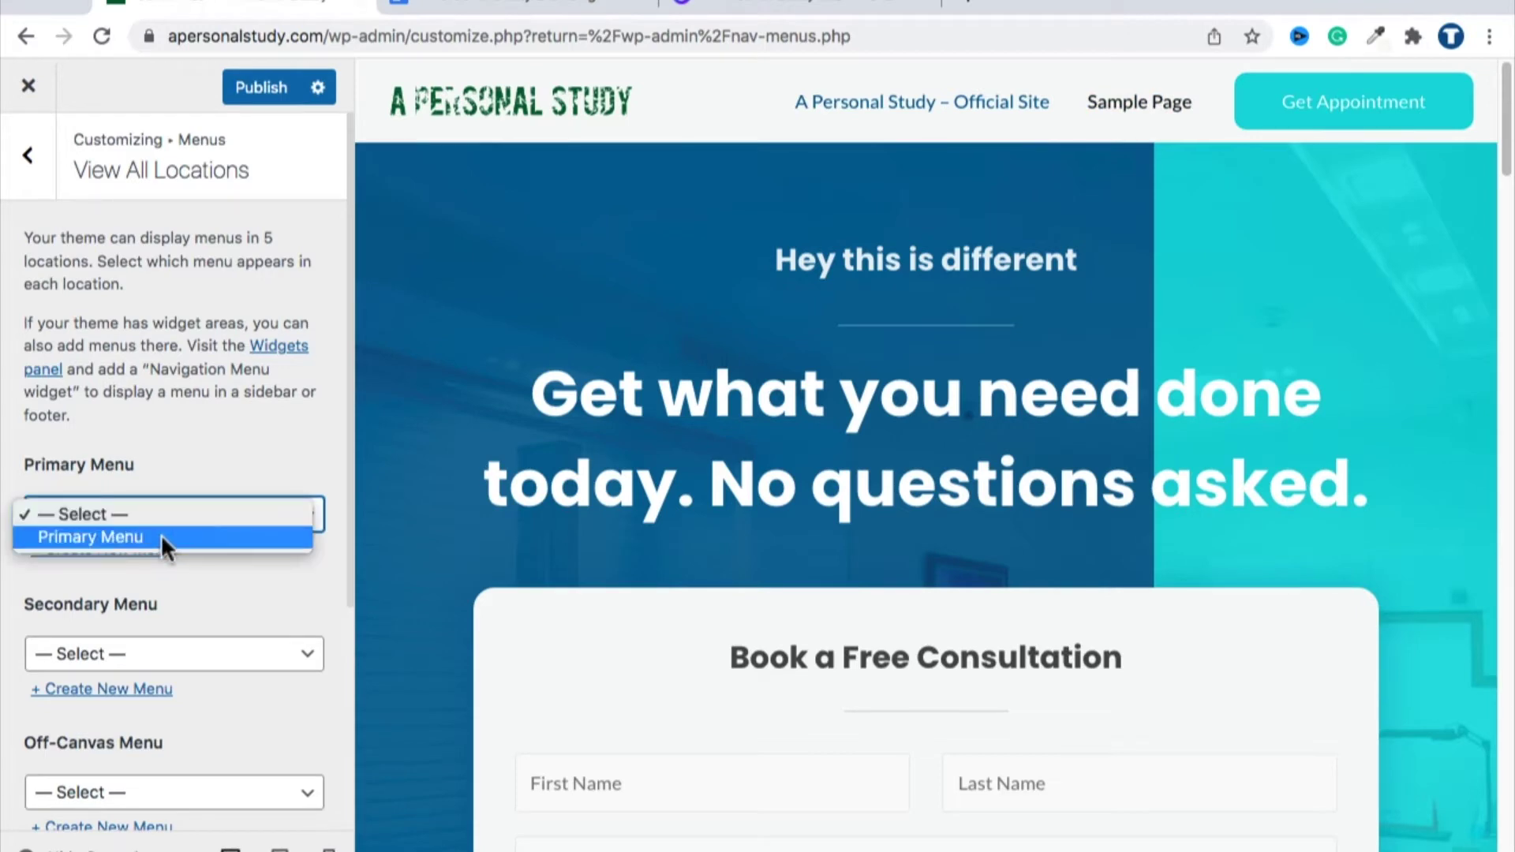
left_click(160, 537)
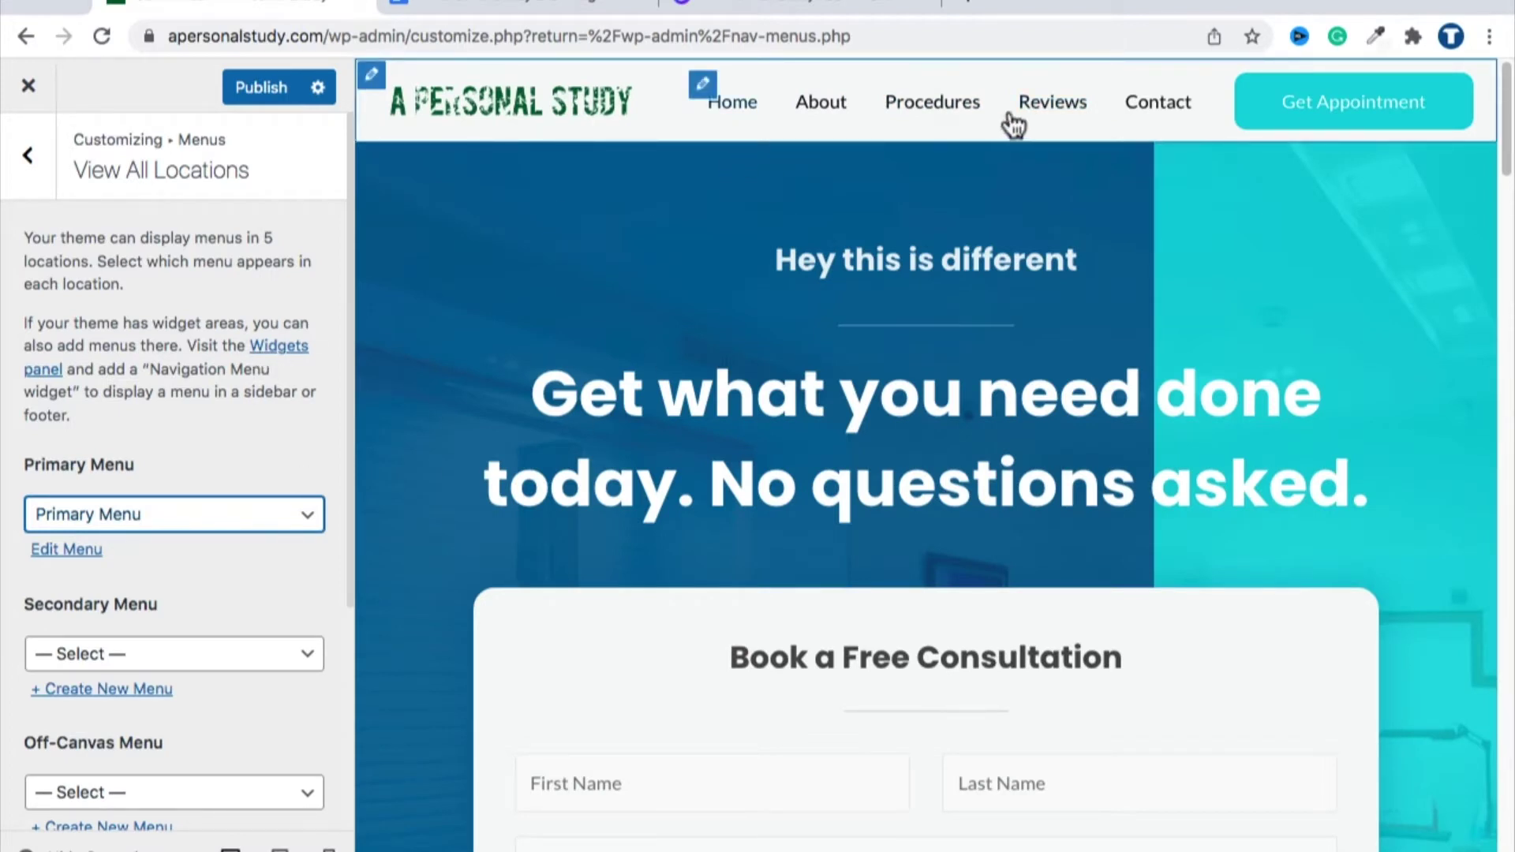
left_click(17, 461)
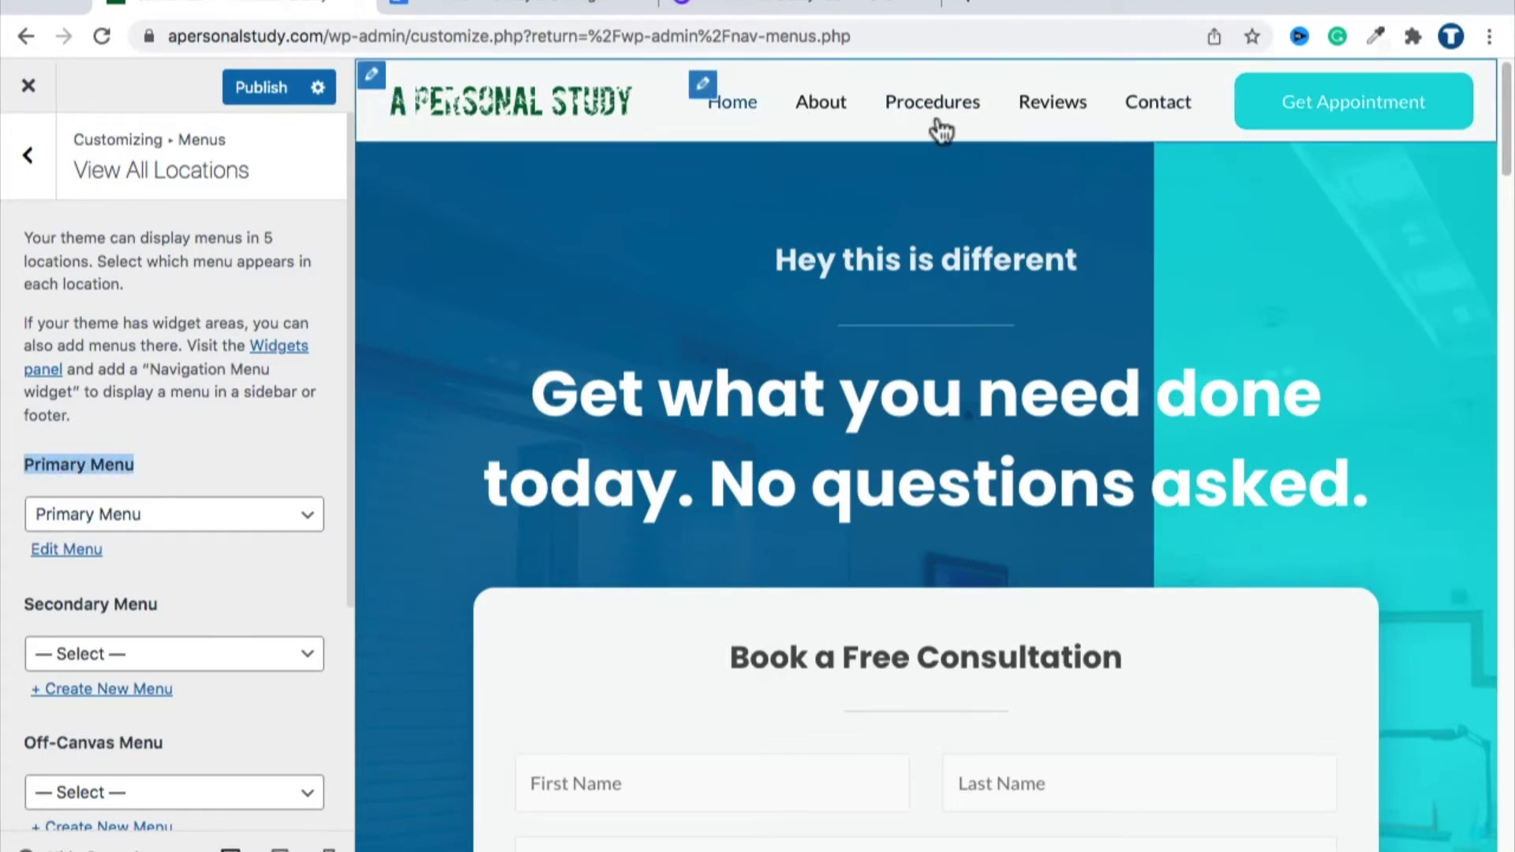
Unassign the menu from the Primary Menu location and start creating a new menu for that location.
left_click(165, 517)
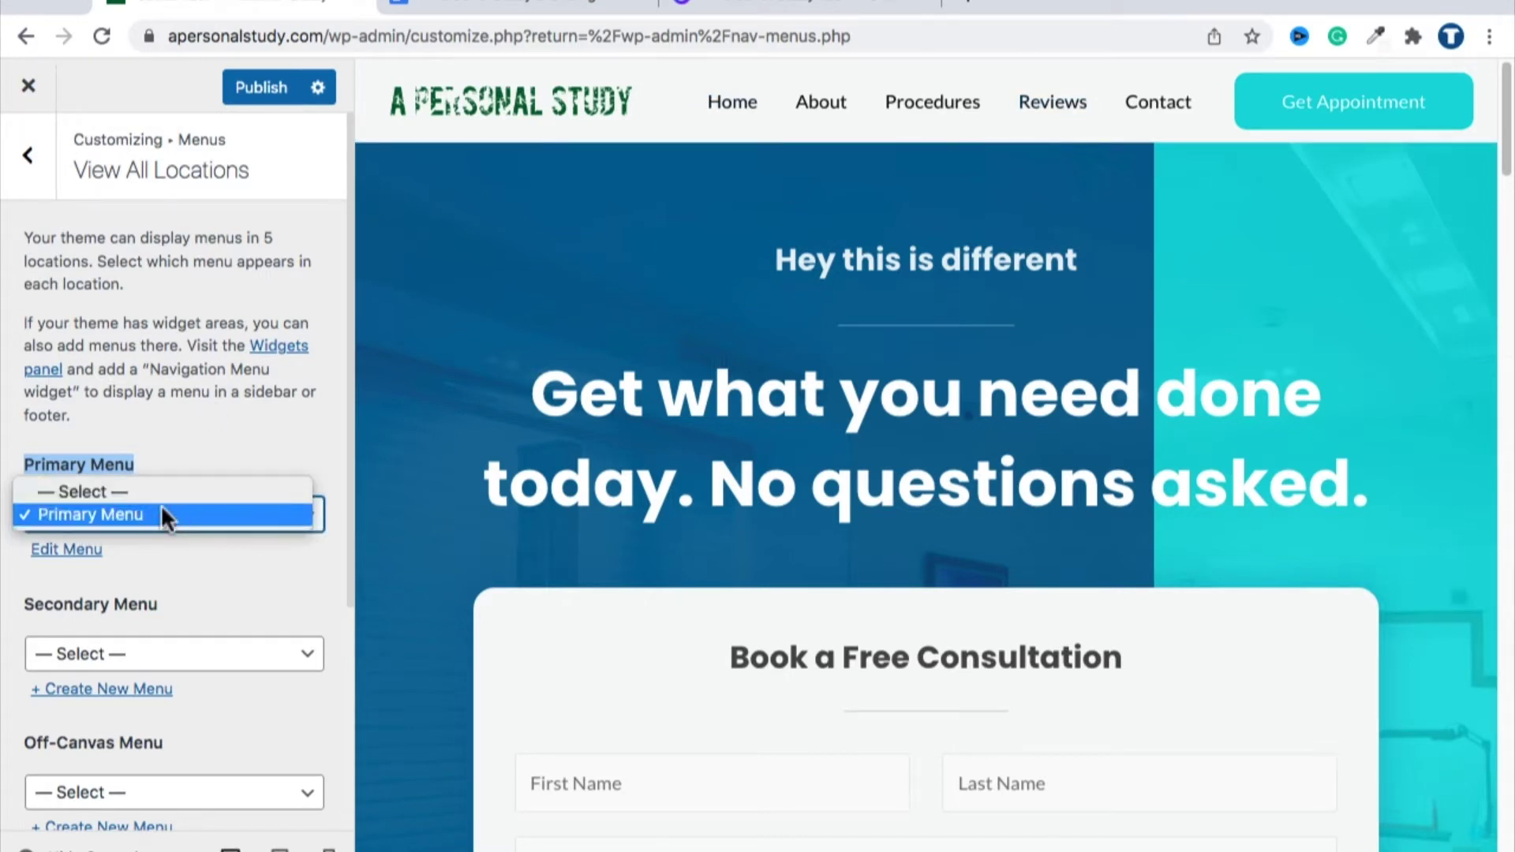
left_click(161, 491)
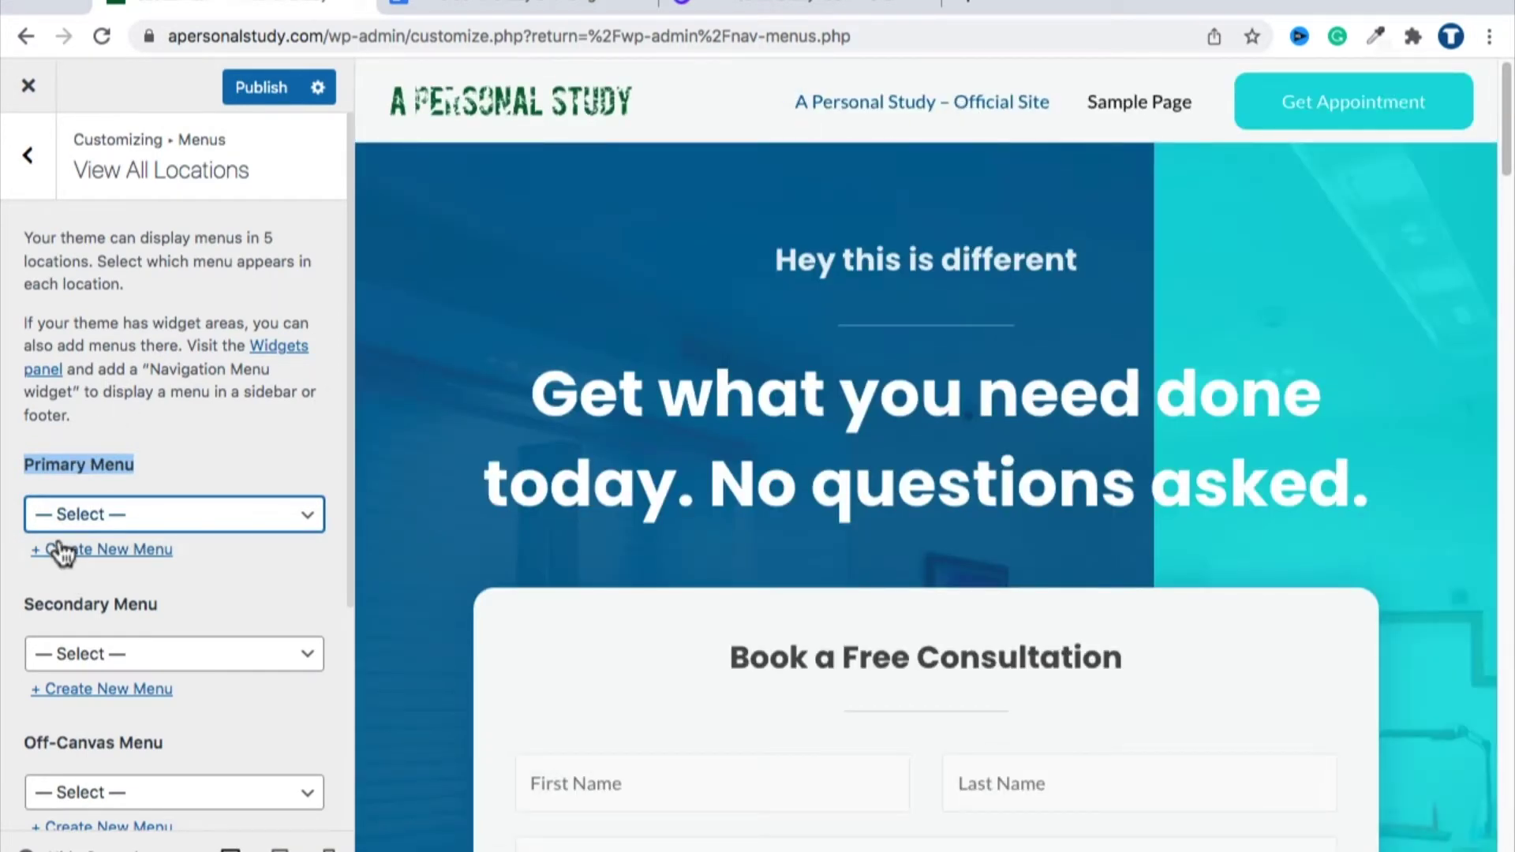
left_click(57, 552)
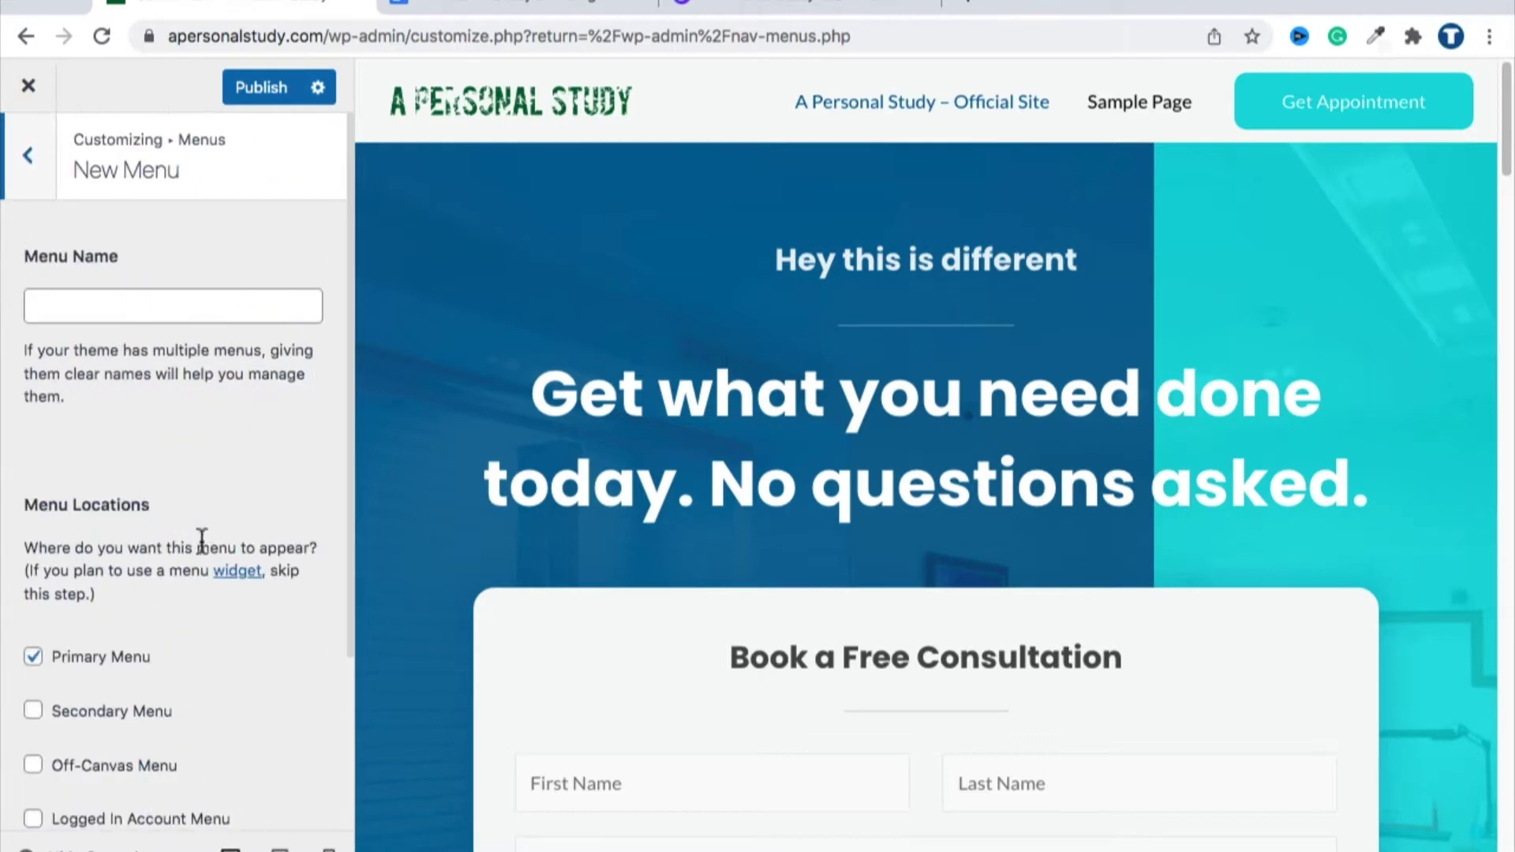
Name the new menu with the owner's first name in possessive form plus "Top Menu", assign it to Primary Menu, and create it.
left_click(67, 301)
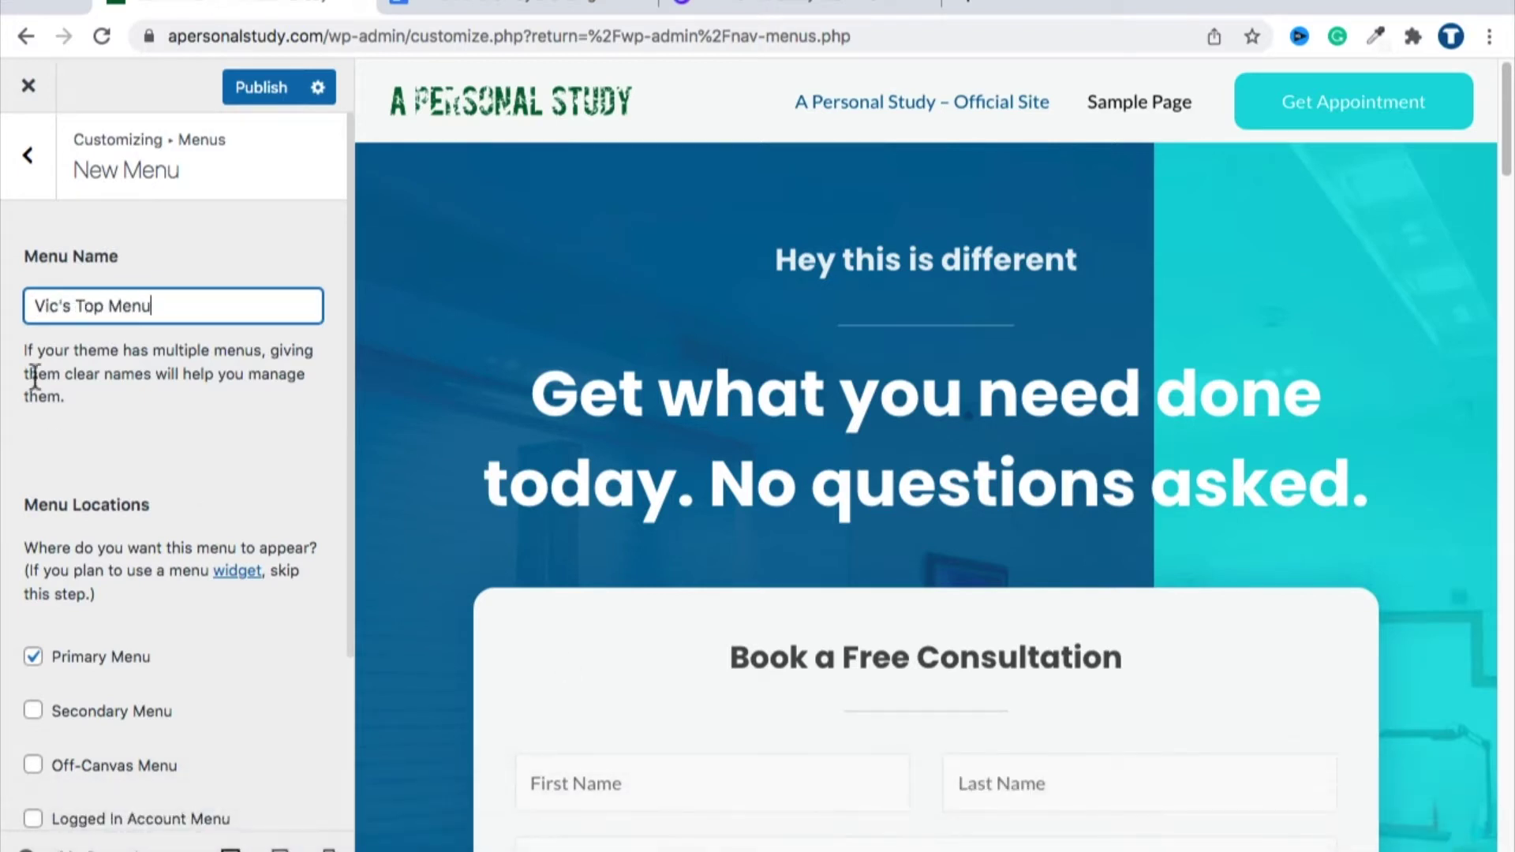
left_click(59, 372)
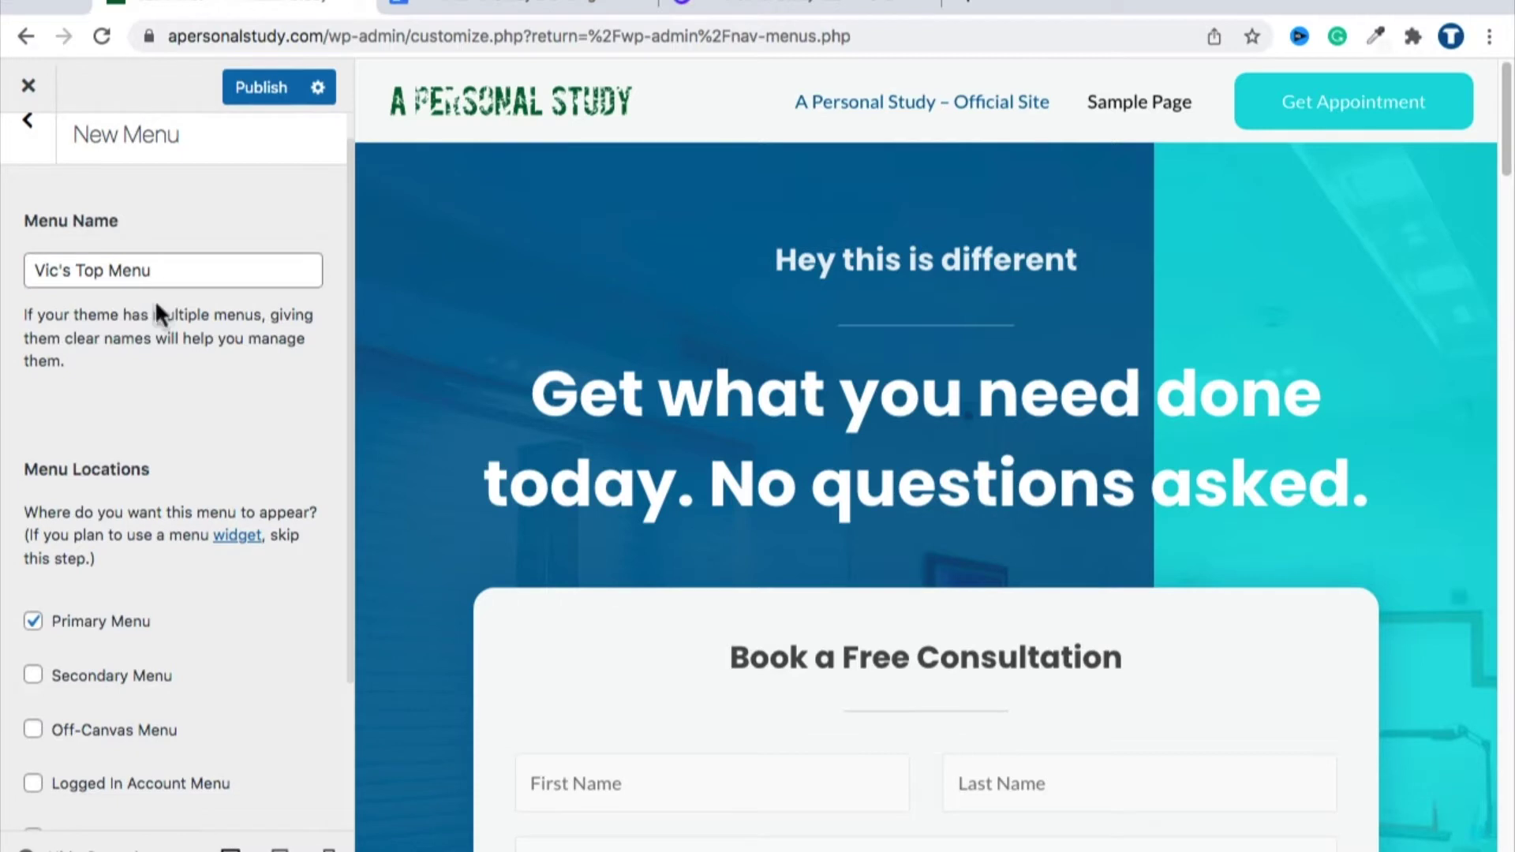
scroll(156, 305, "down", 2)
scroll(52, 474, "down", 1)
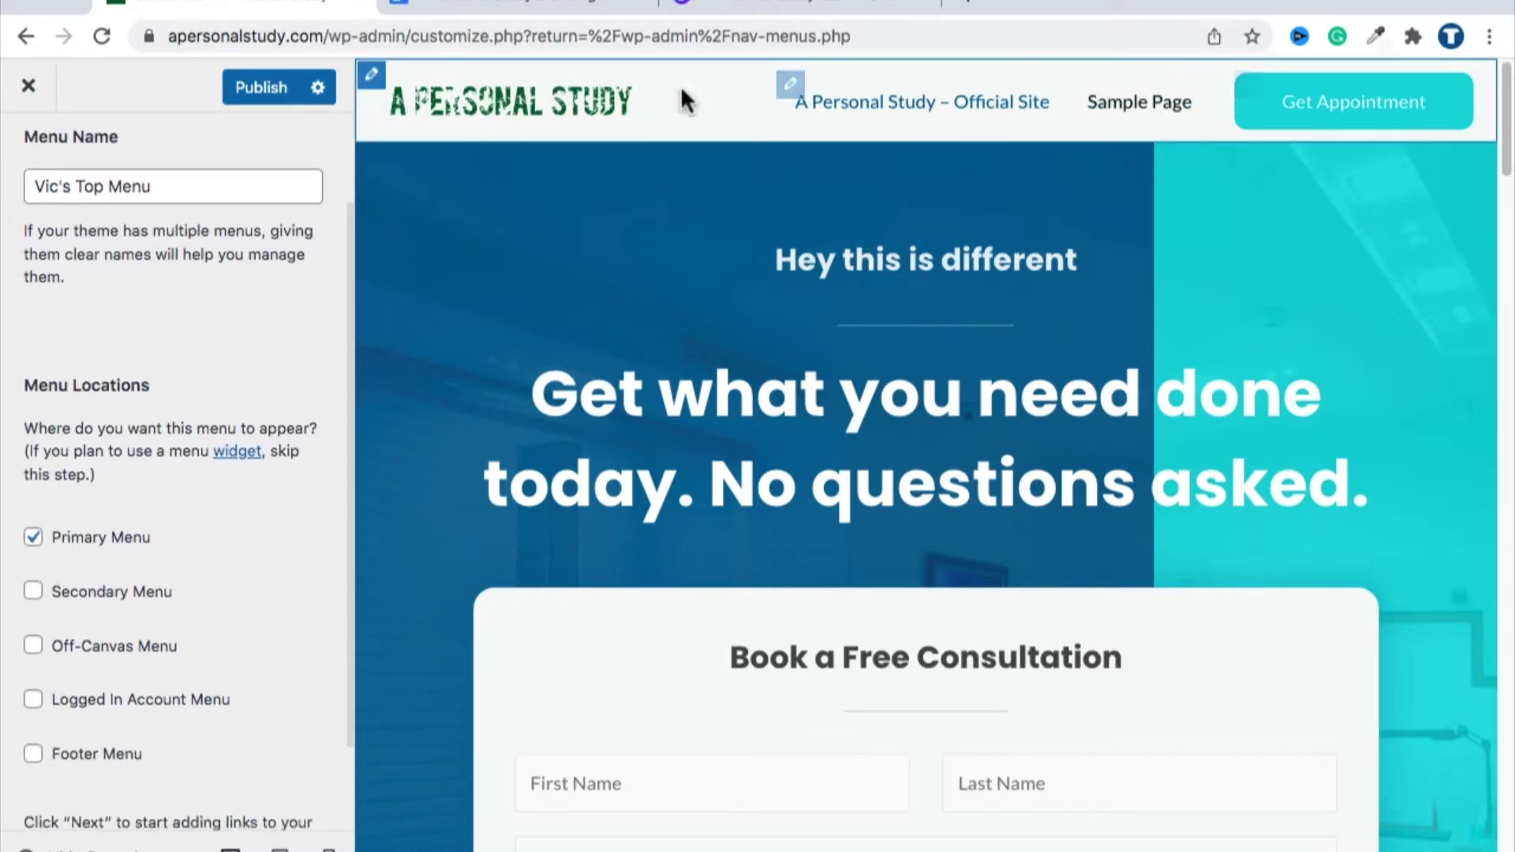
left_click(40, 536)
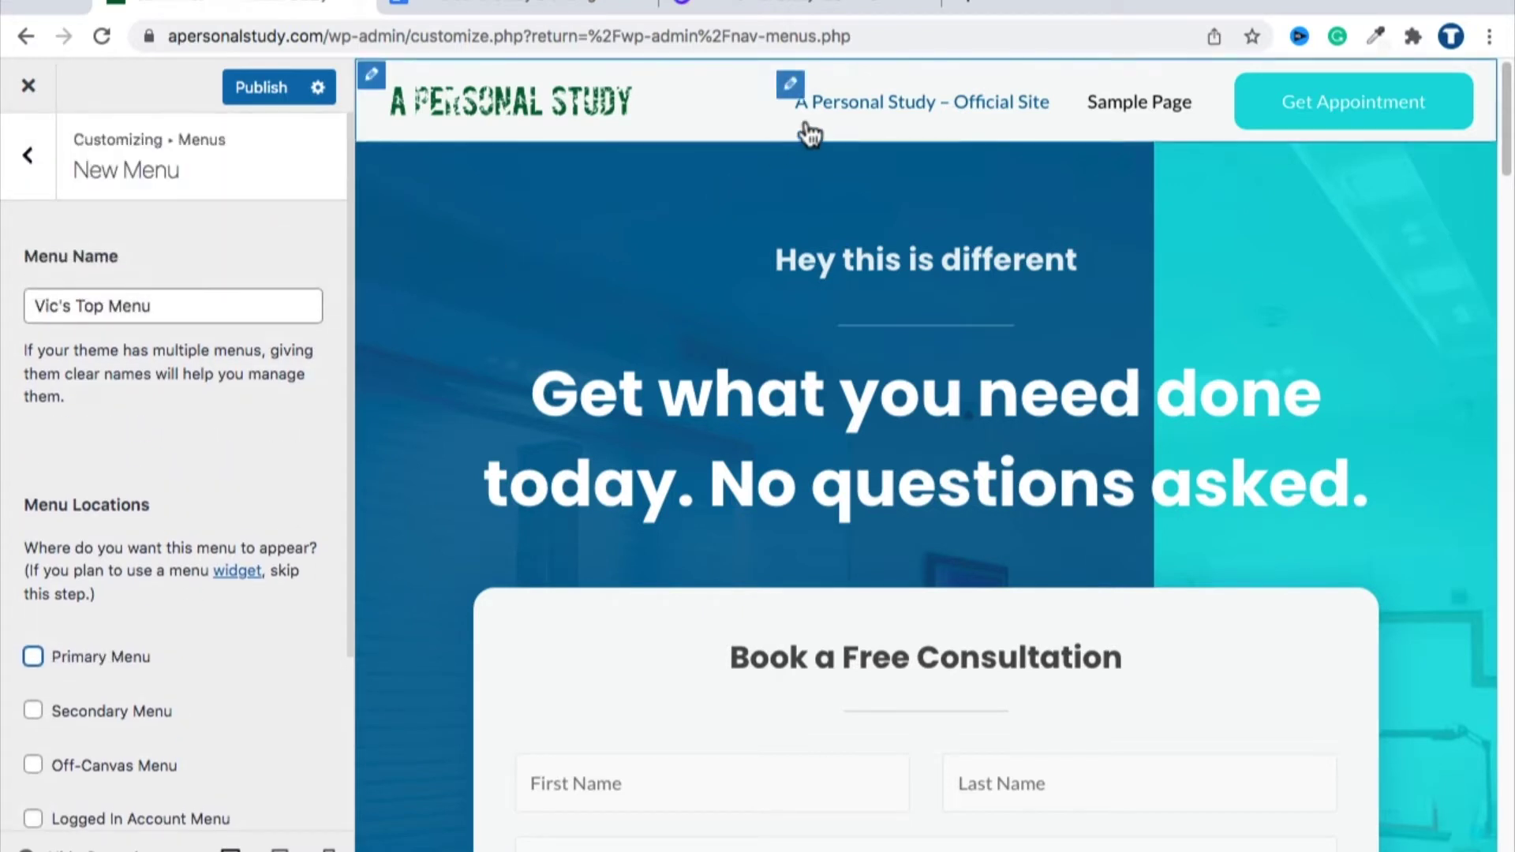
left_click(33, 657)
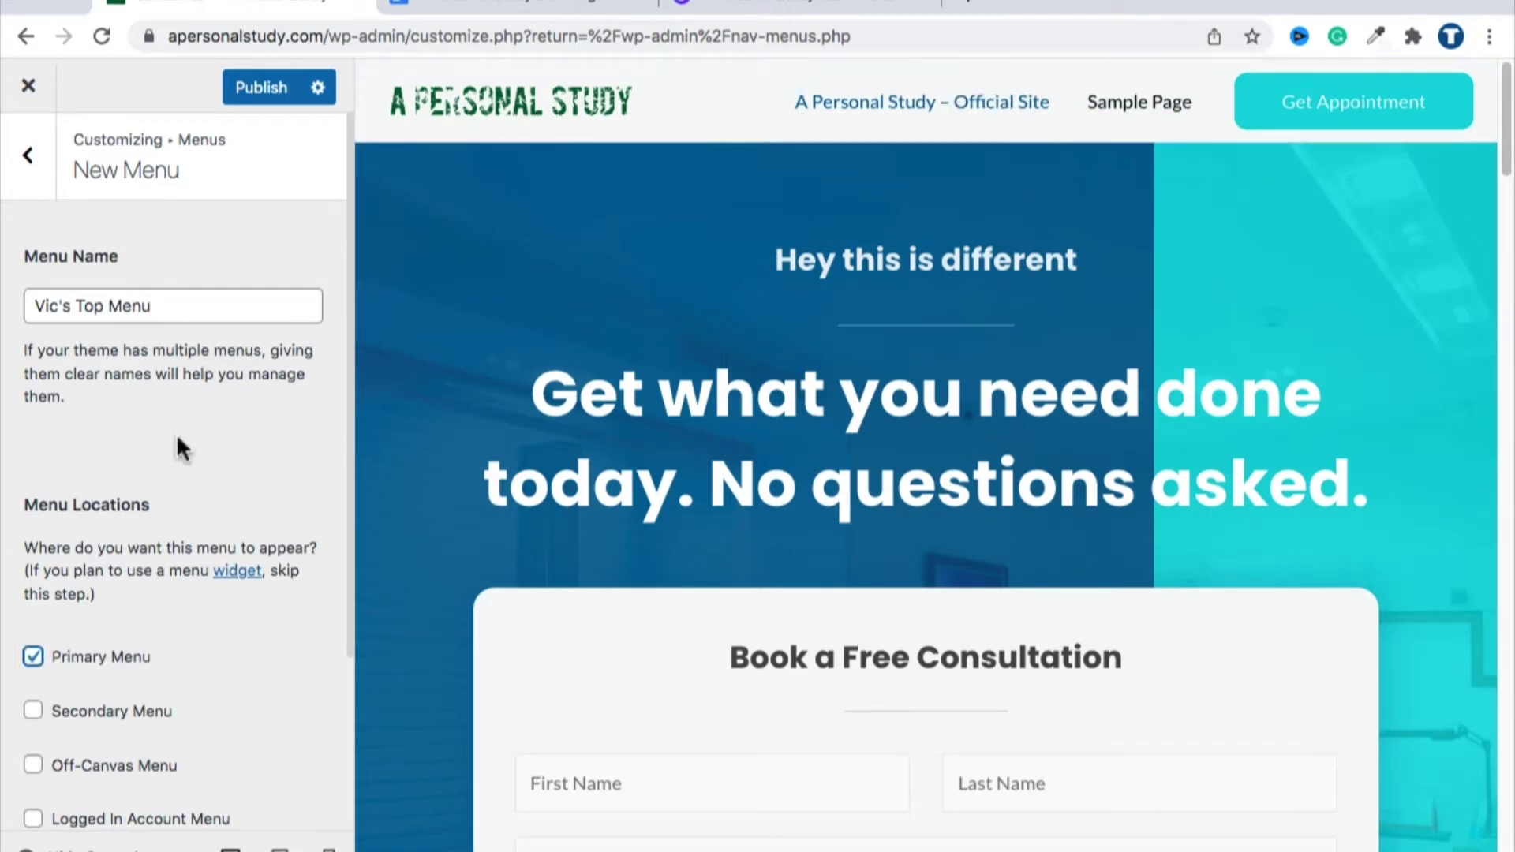
scroll(177, 438, "down", 3)
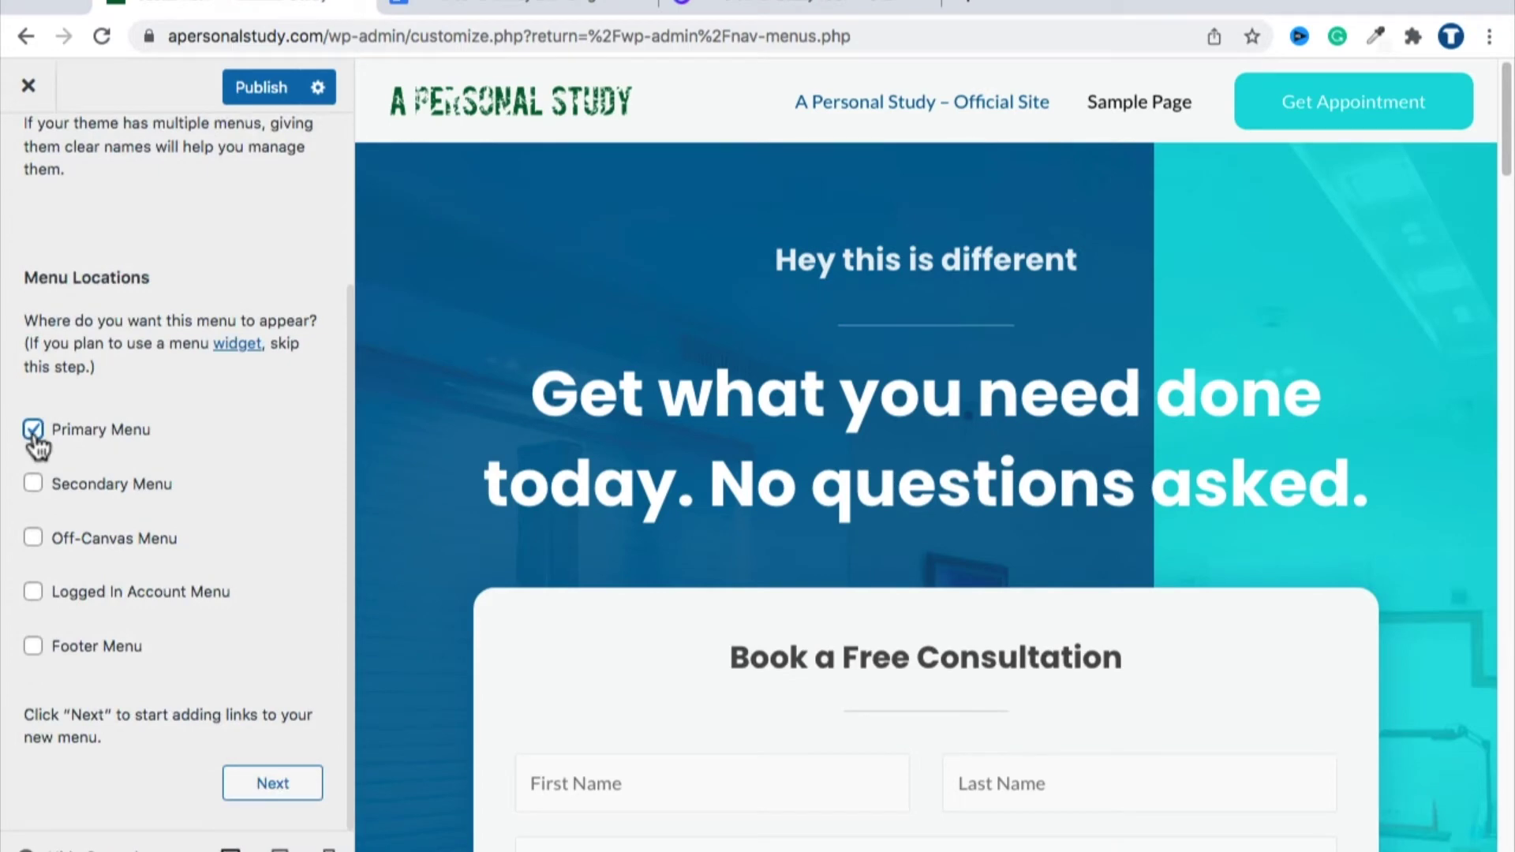
left_click(271, 785)
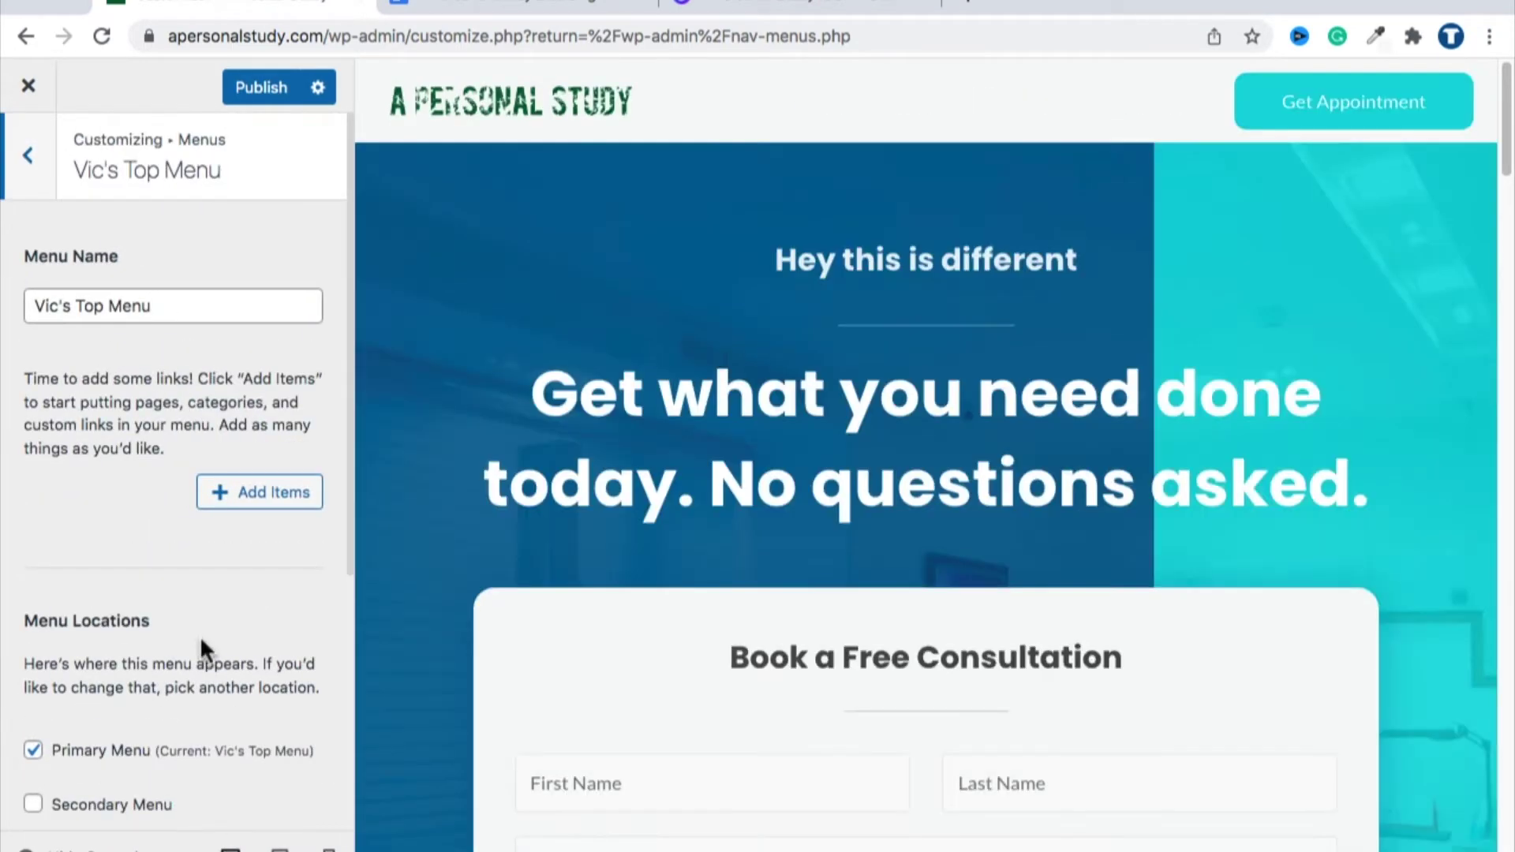
Browse the available item types for the new menu and add the post "Hello world!" to it.
left_click(257, 502)
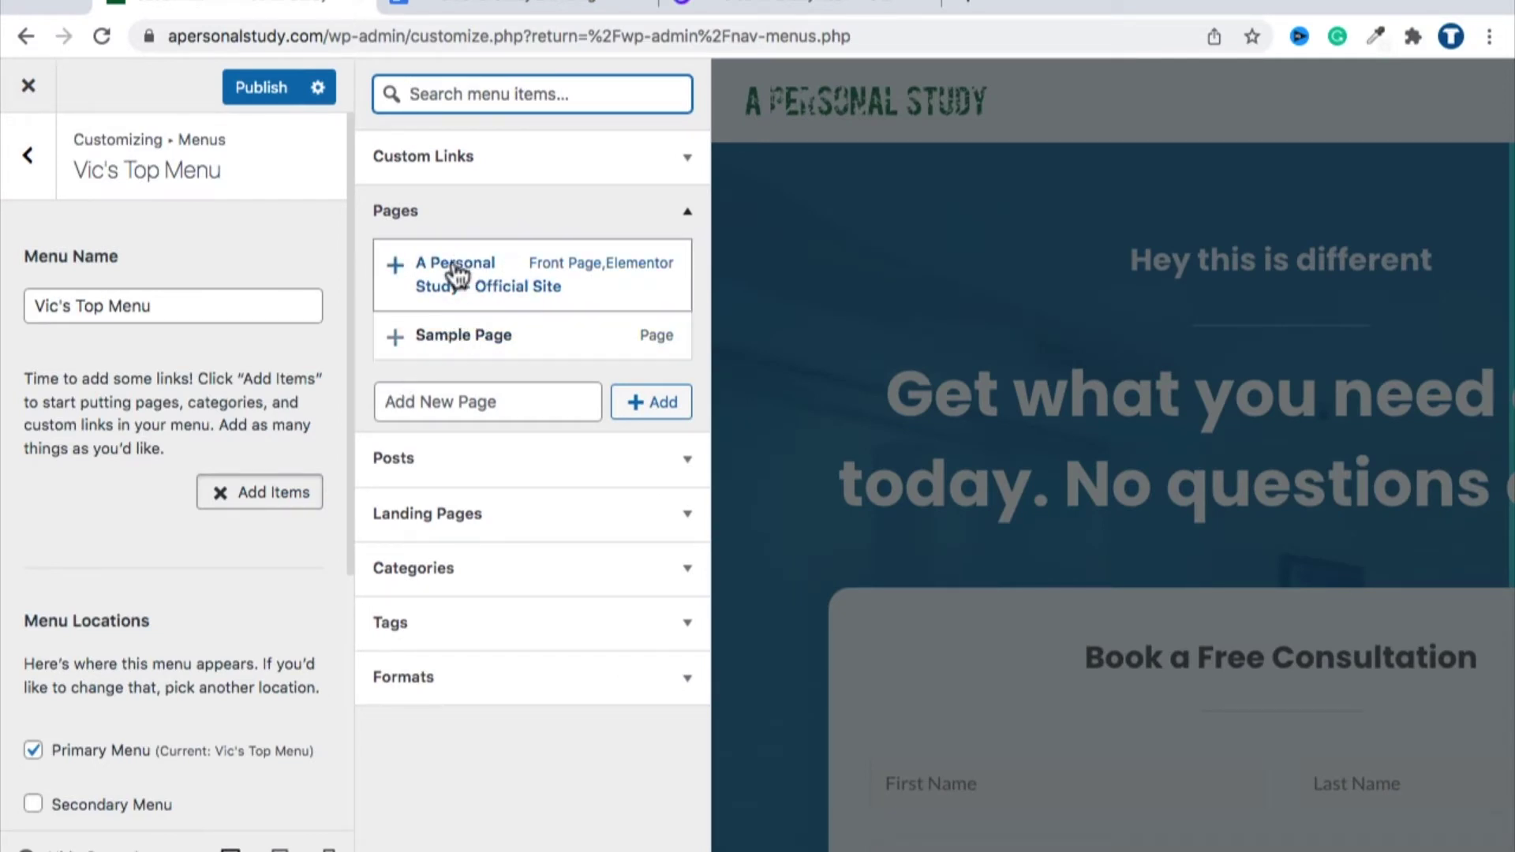
left_click(432, 457)
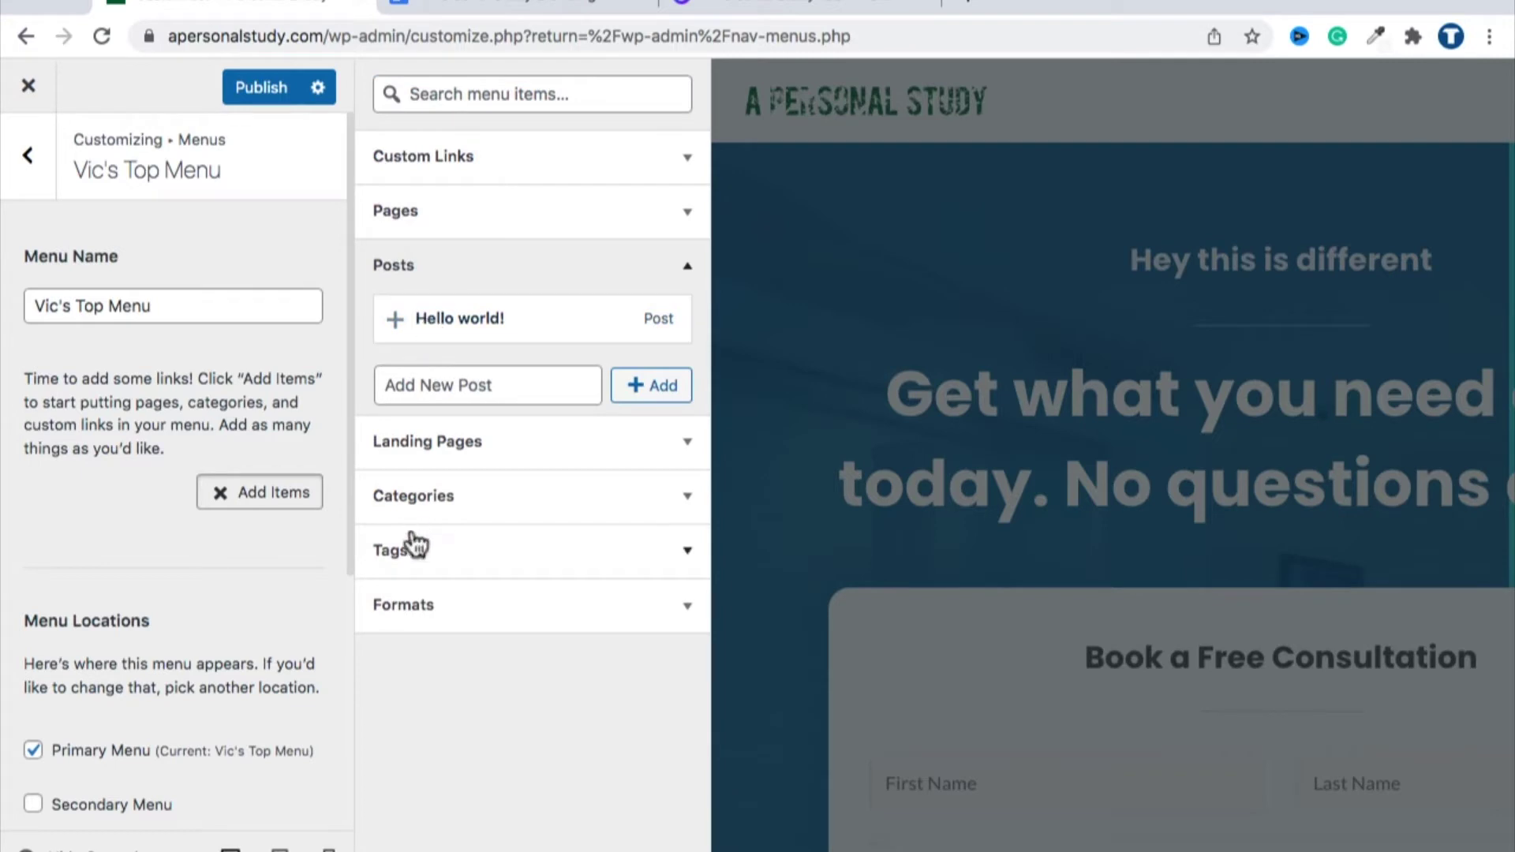
left_click(423, 496)
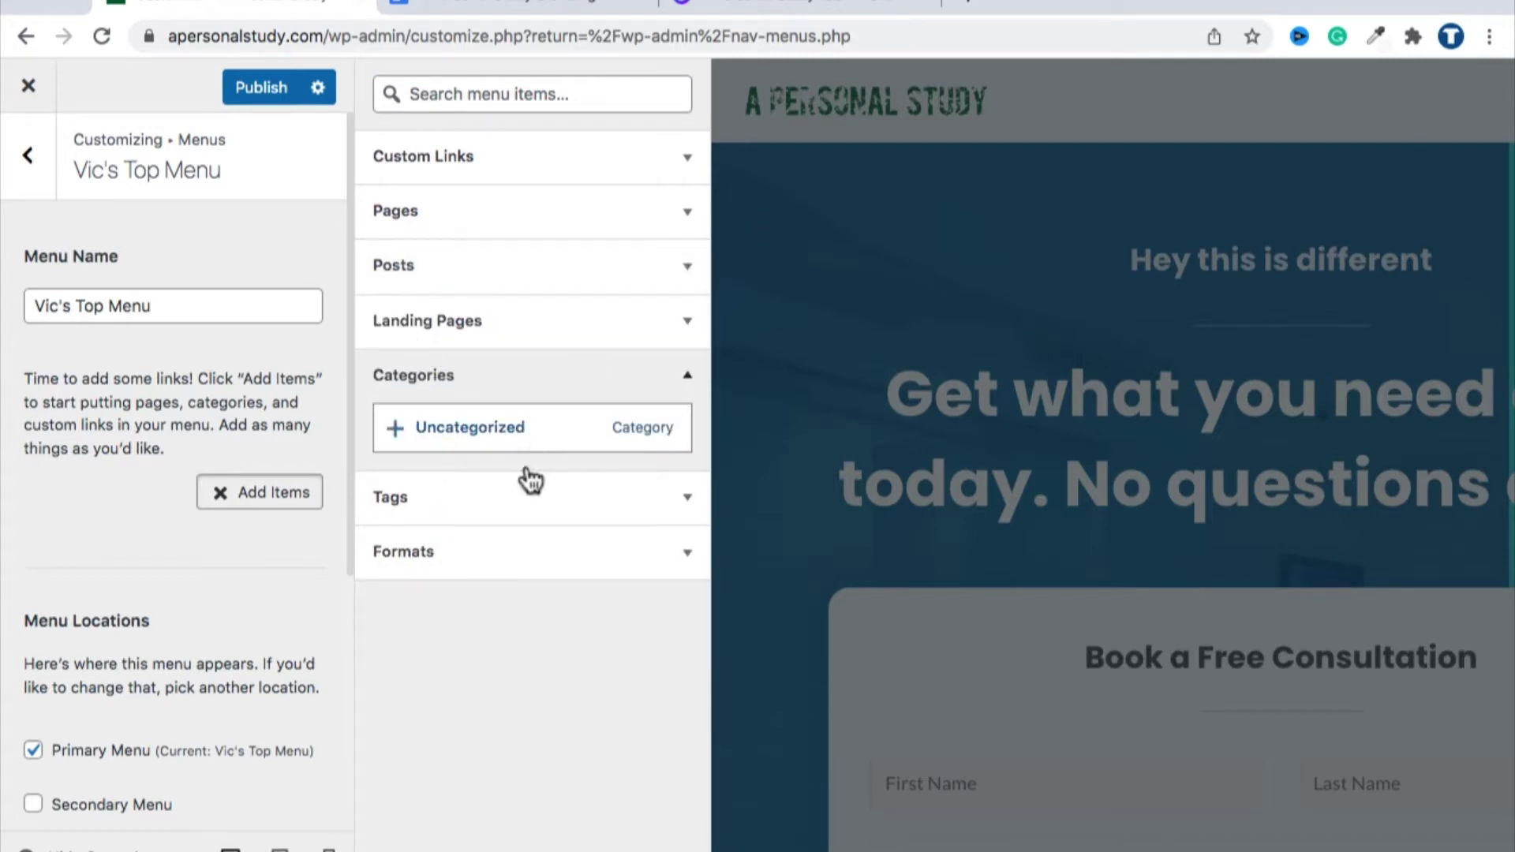
left_click(406, 152)
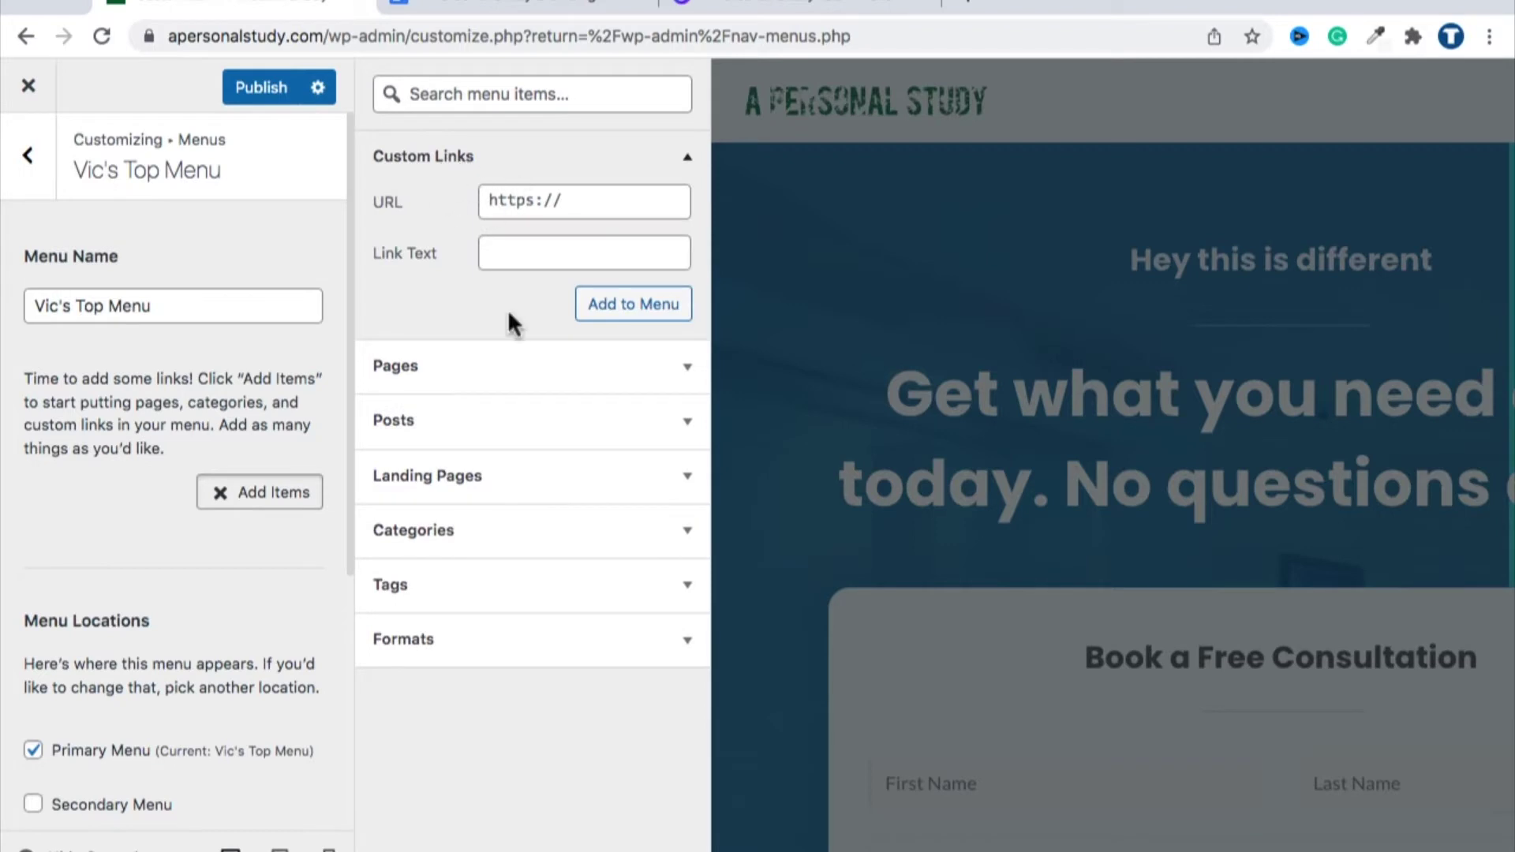
left_click(455, 417)
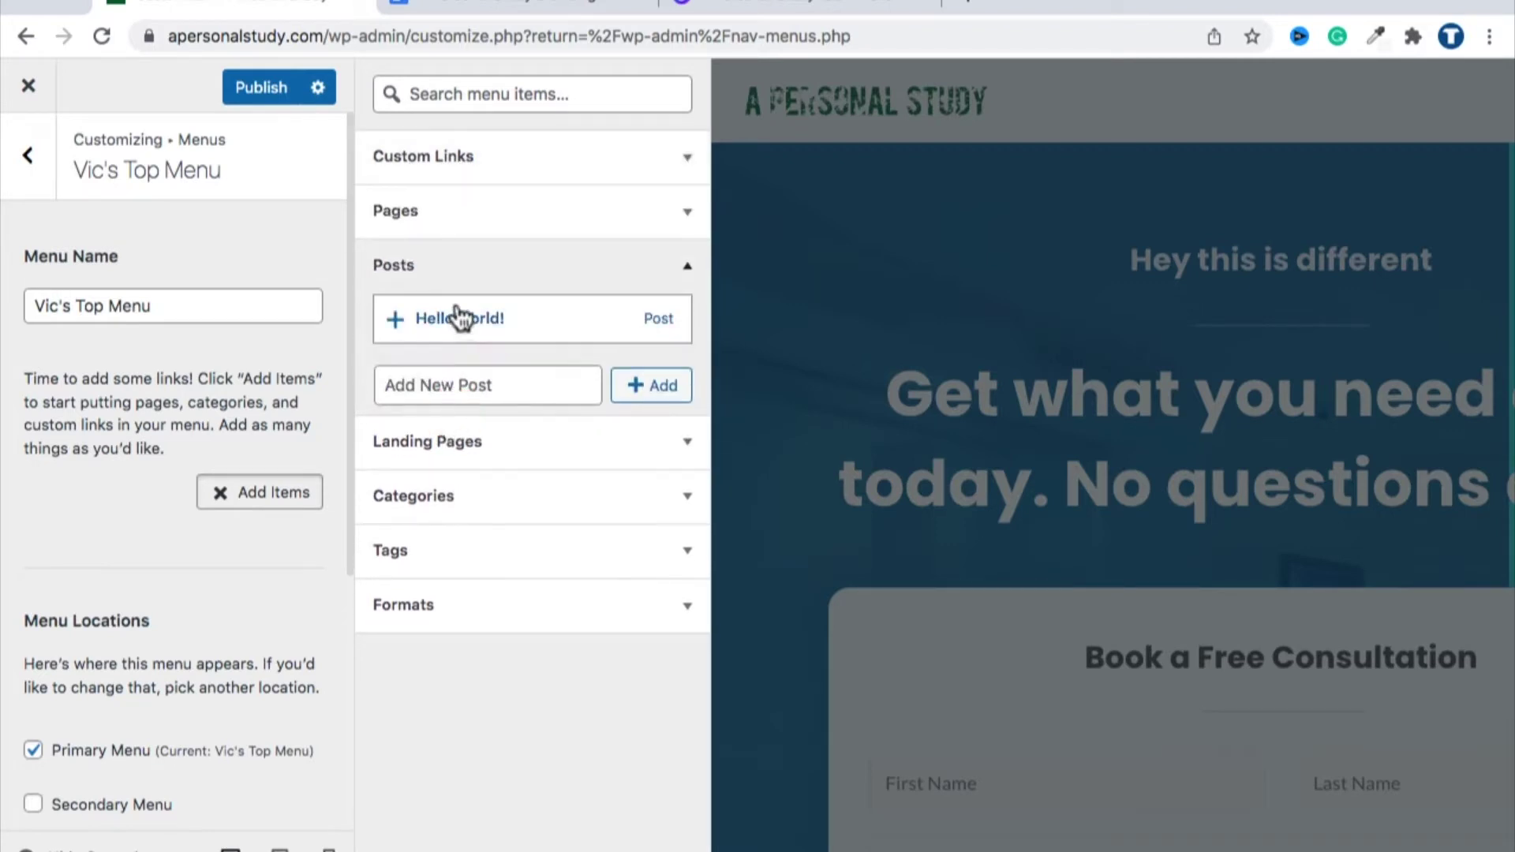
left_click(455, 320)
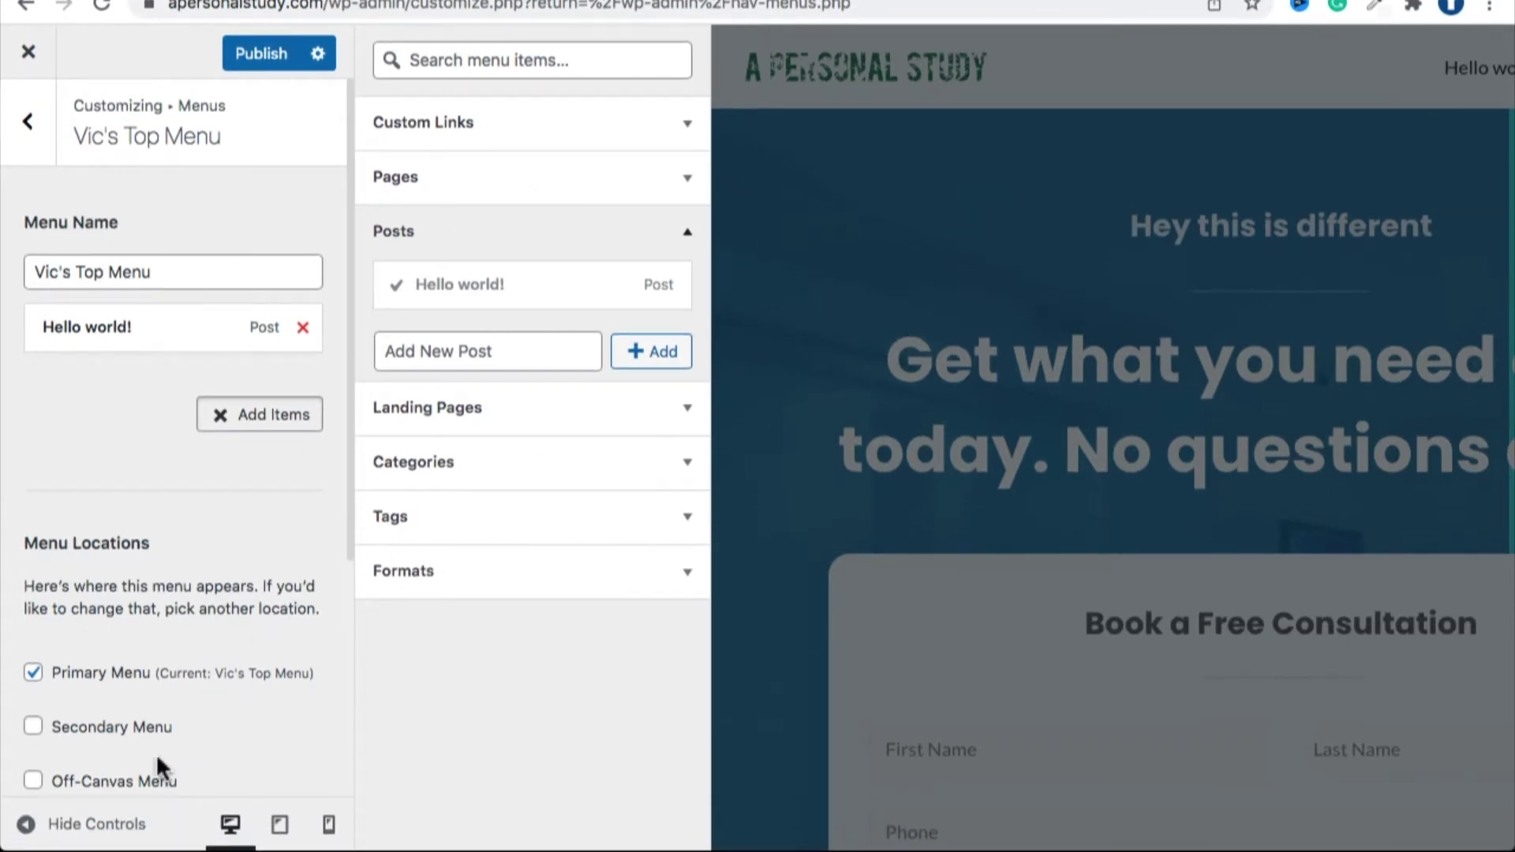
Preview the site with the customizer controls hidden, restore them, and publish the new menu.
left_click(48, 829)
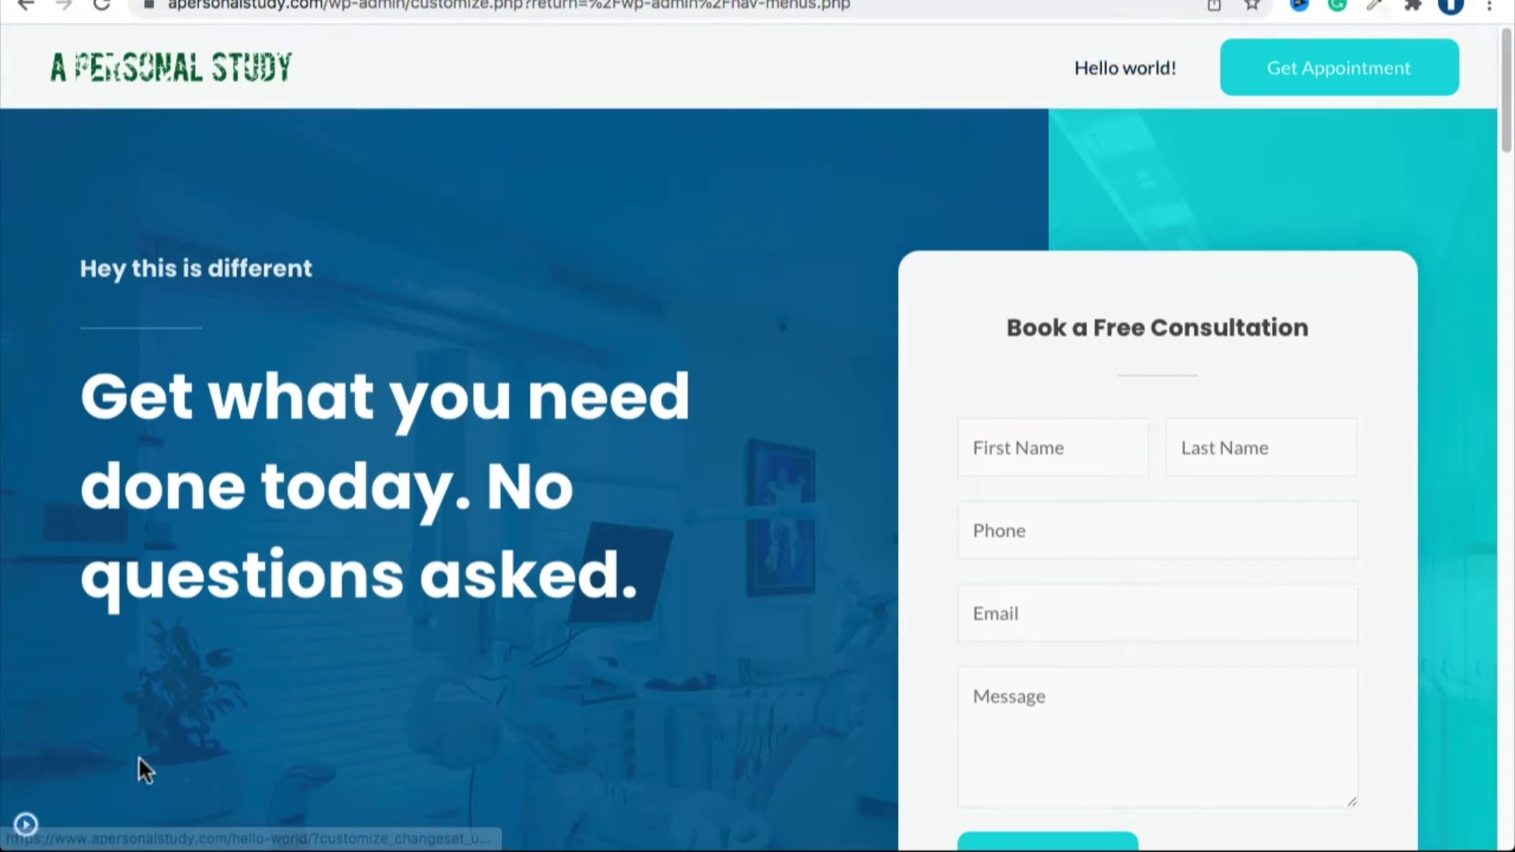
left_click(27, 824)
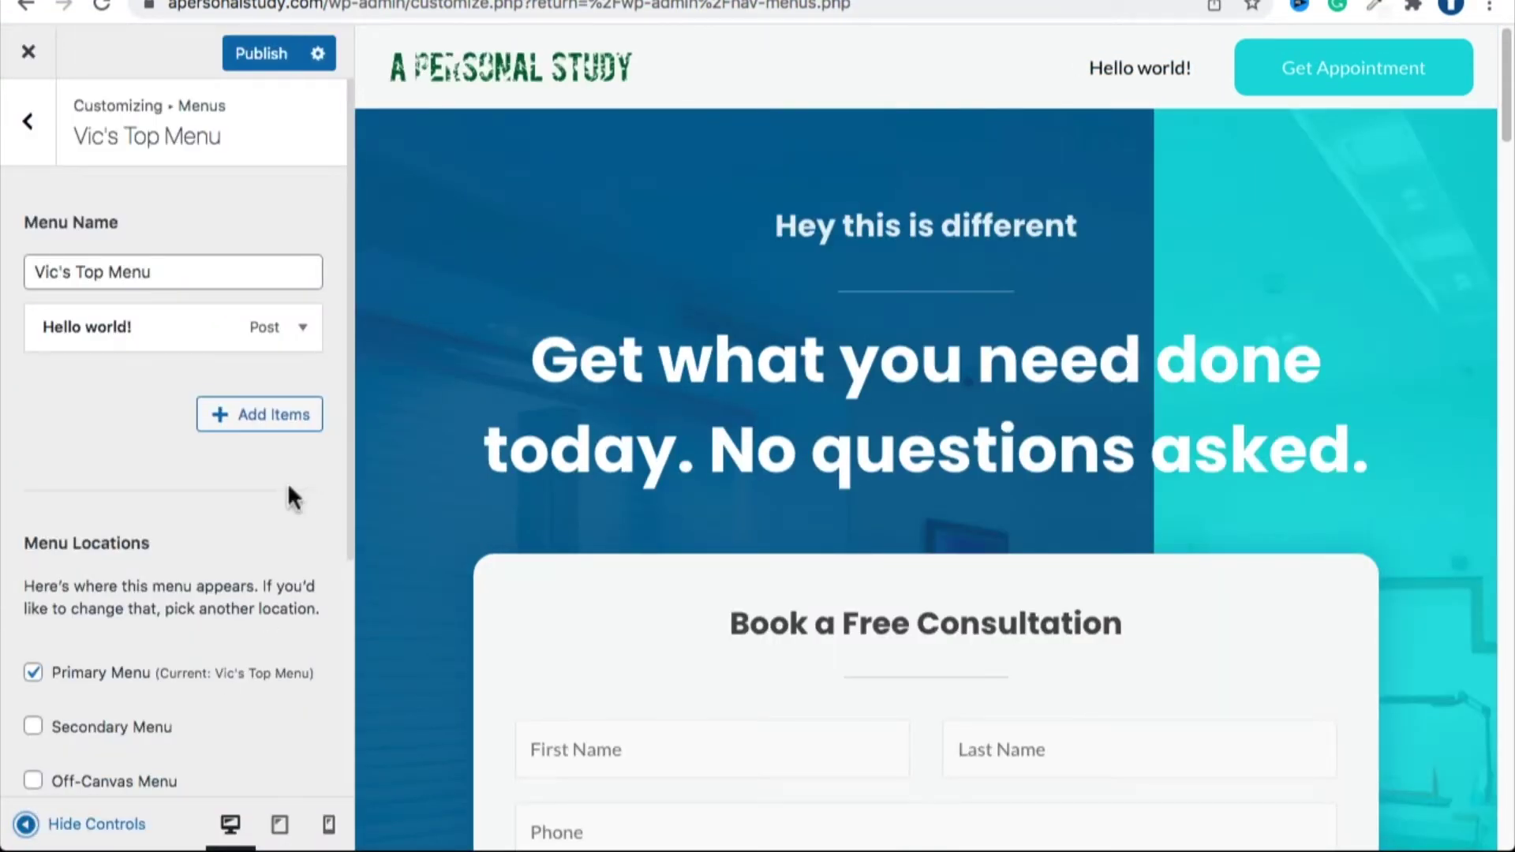
scroll(264, 489, "down", 5)
scroll(263, 490, "up", 5)
left_click(245, 55)
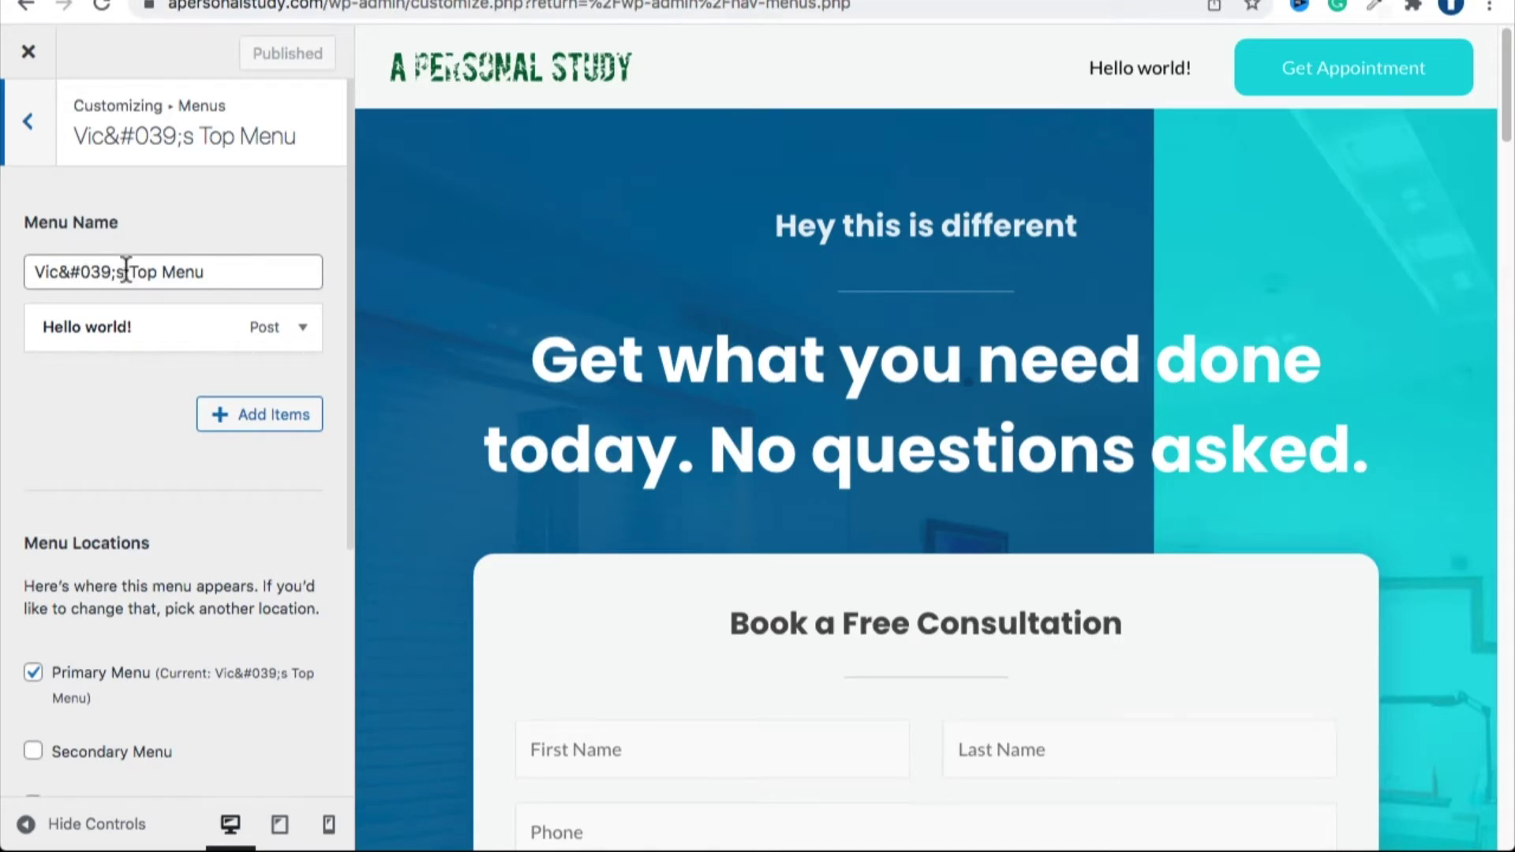
Remove the apostrophe's character code from the menu name and publish the renamed menu.
left_click_drag(117, 274, 50, 280)
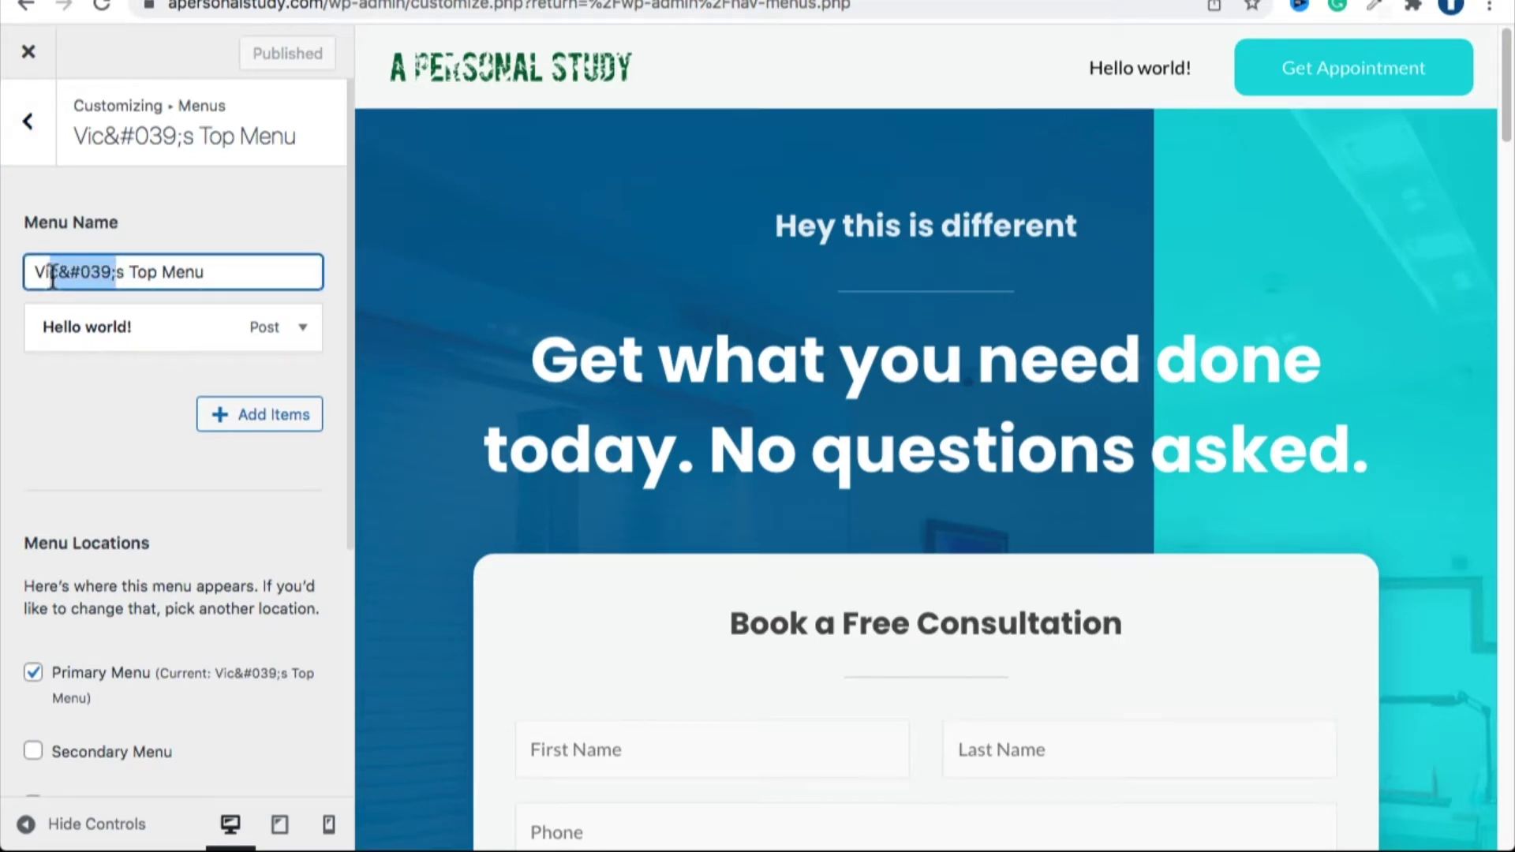
key("BackSpace")
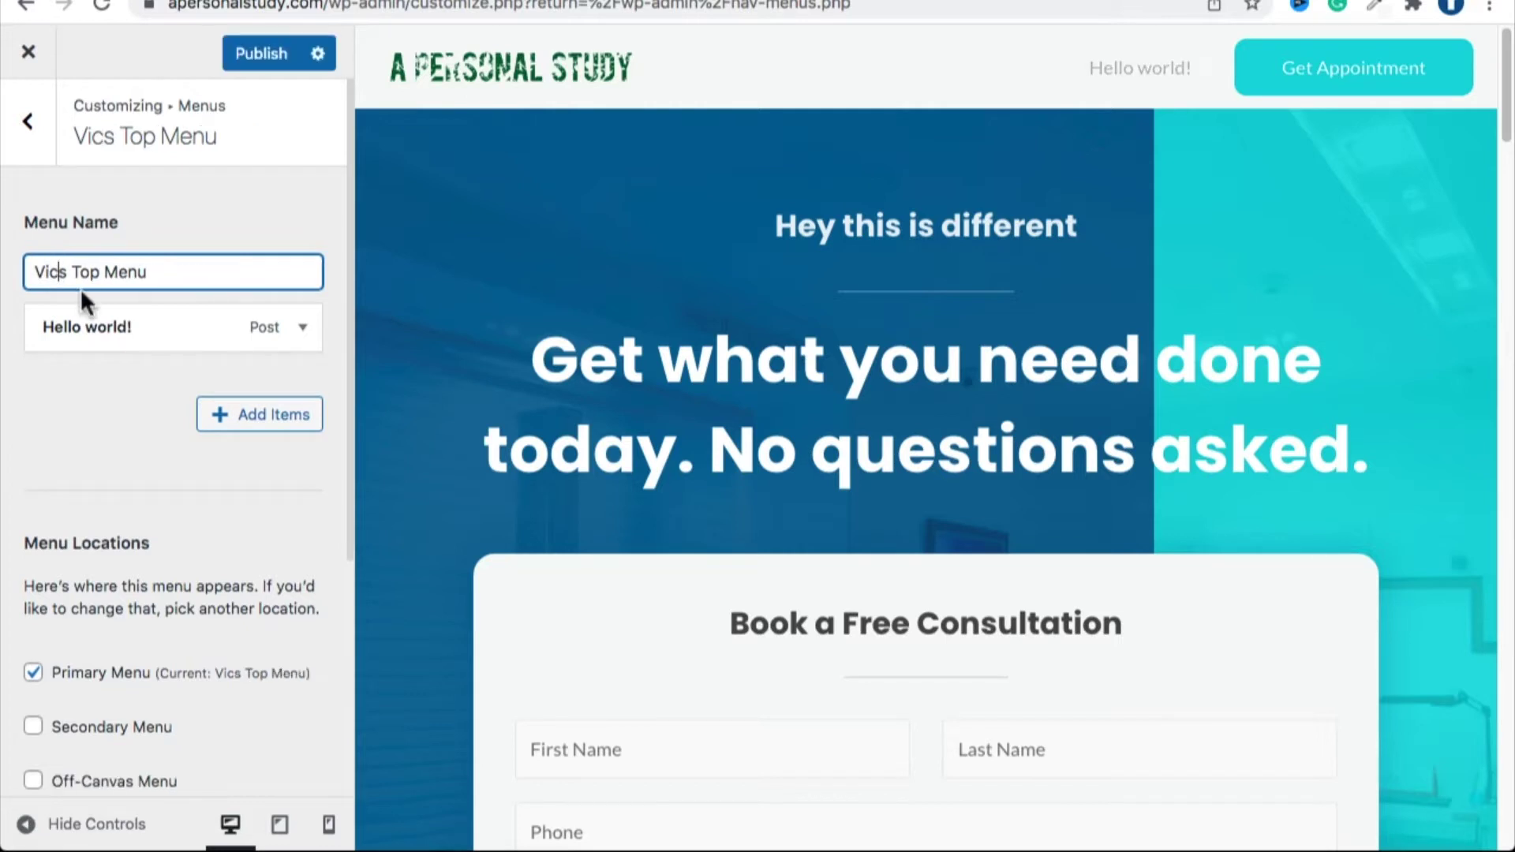
left_click(237, 55)
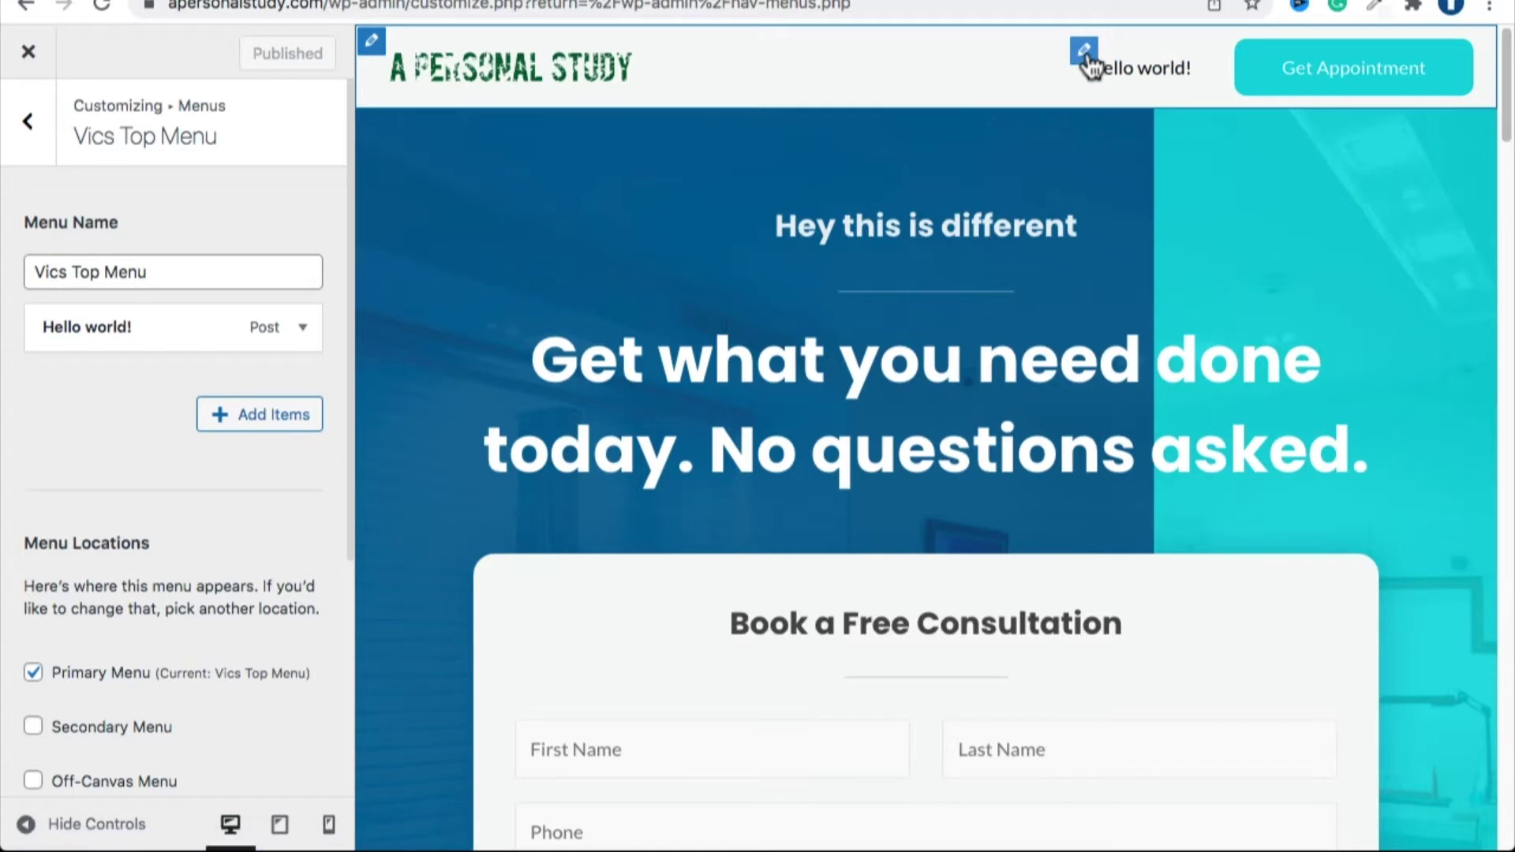
From the header's Primary Menu element, open the menu locations and assign the menu named Primary Menu to the Primary Menu location.
left_click(1085, 52)
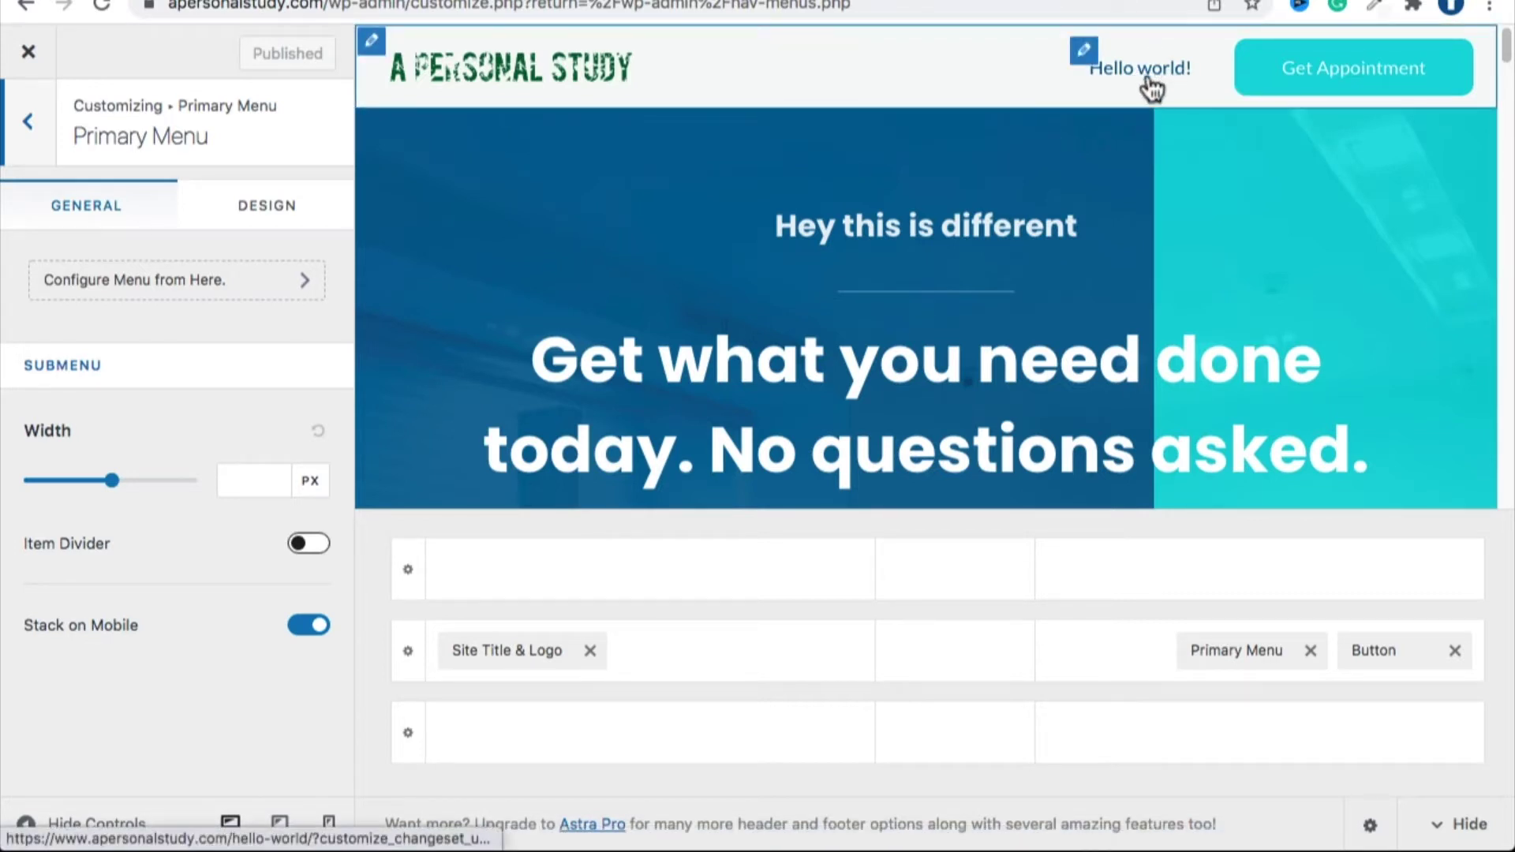
left_click(117, 282)
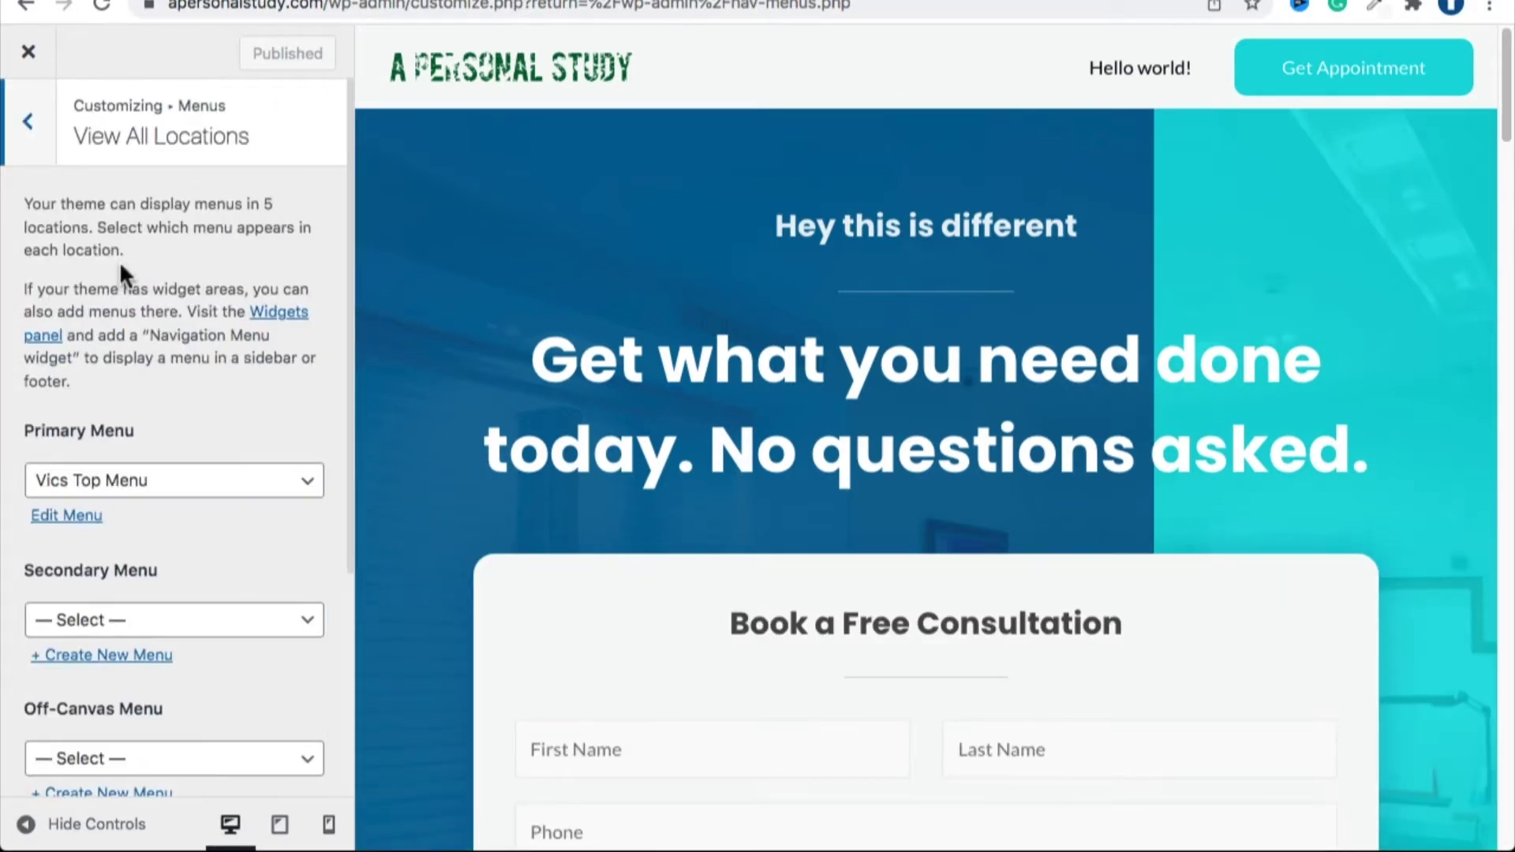
scroll(135, 476, "down", 1)
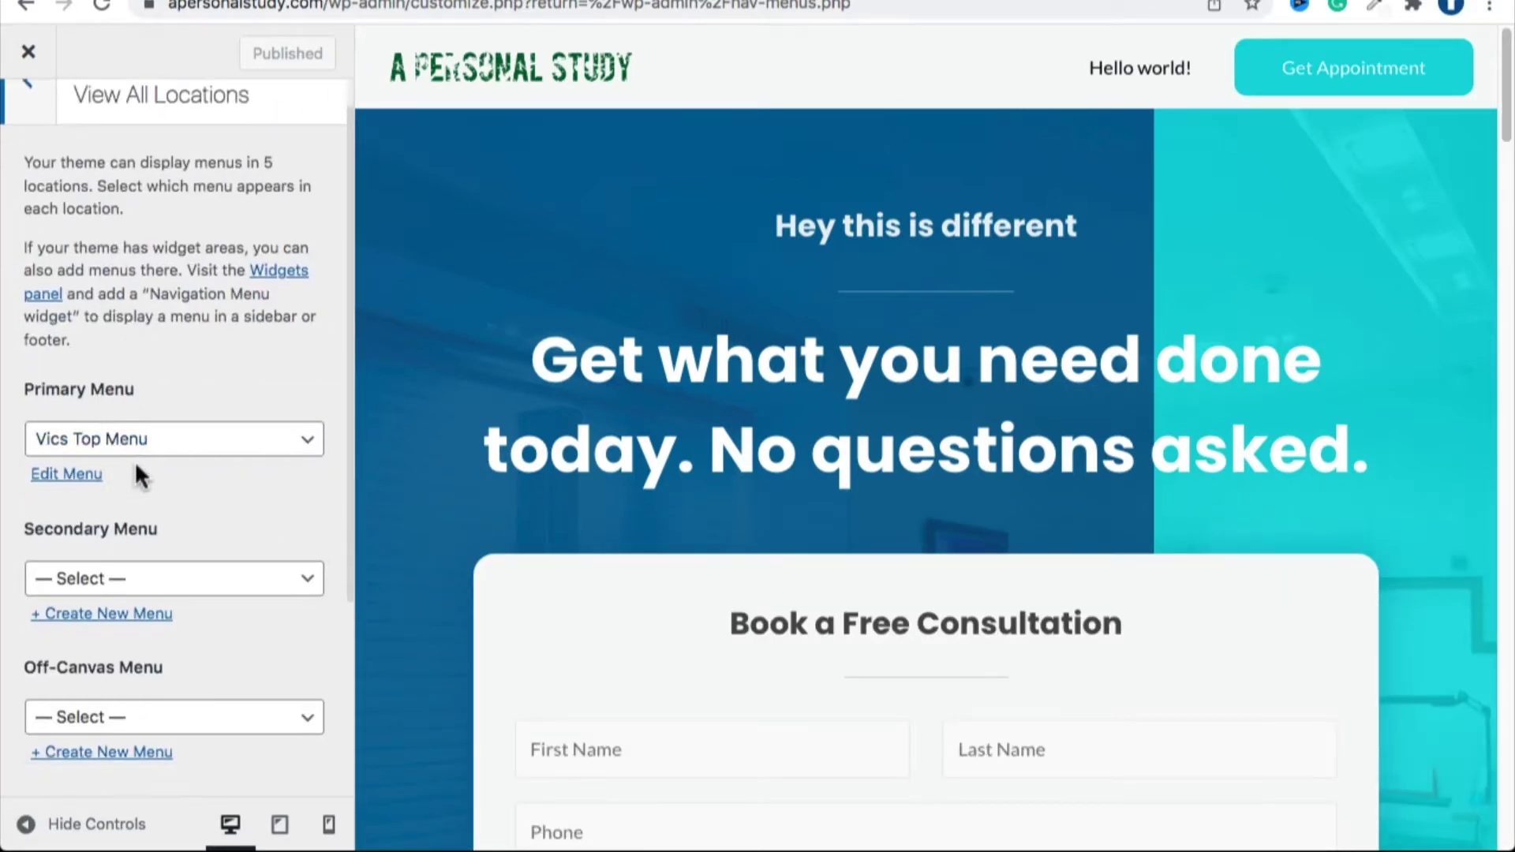
left_click(134, 439)
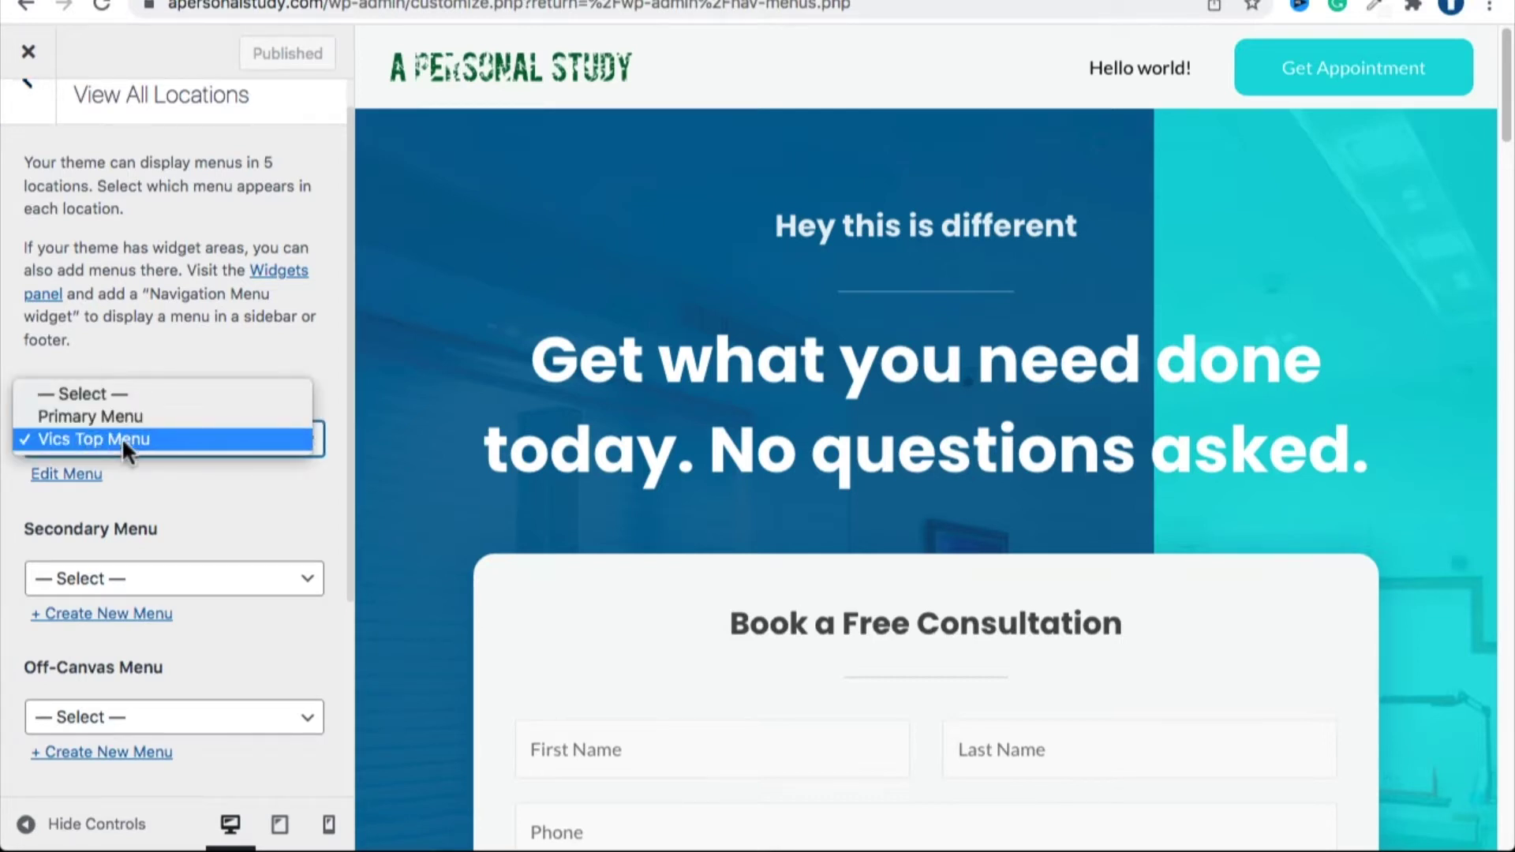
left_click(107, 417)
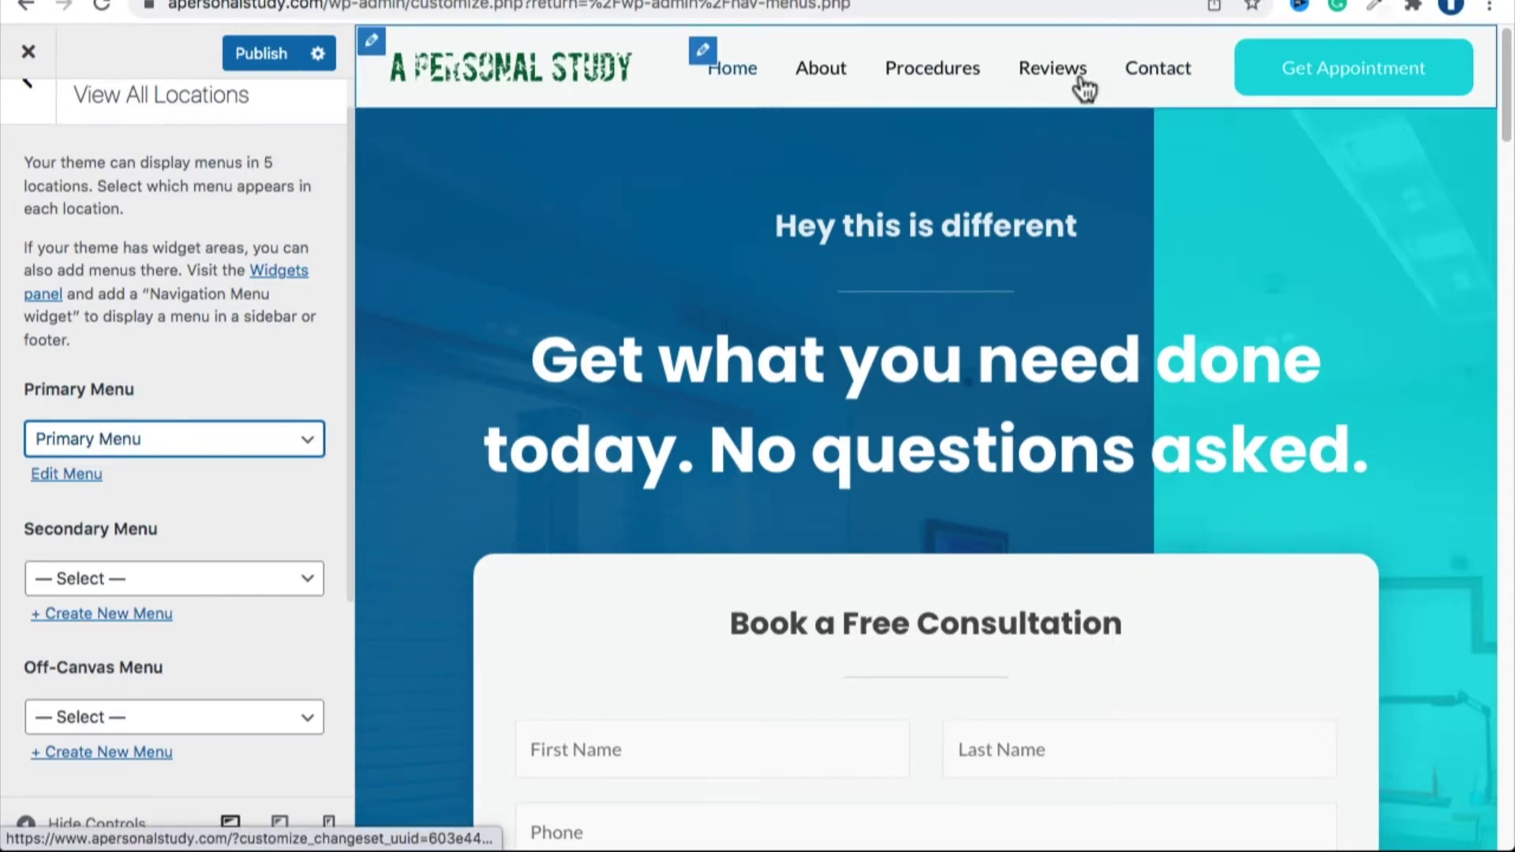
Edit the menu assigned to the Primary Menu location and rename it "A Personal Study Top Menu".
left_click(67, 474)
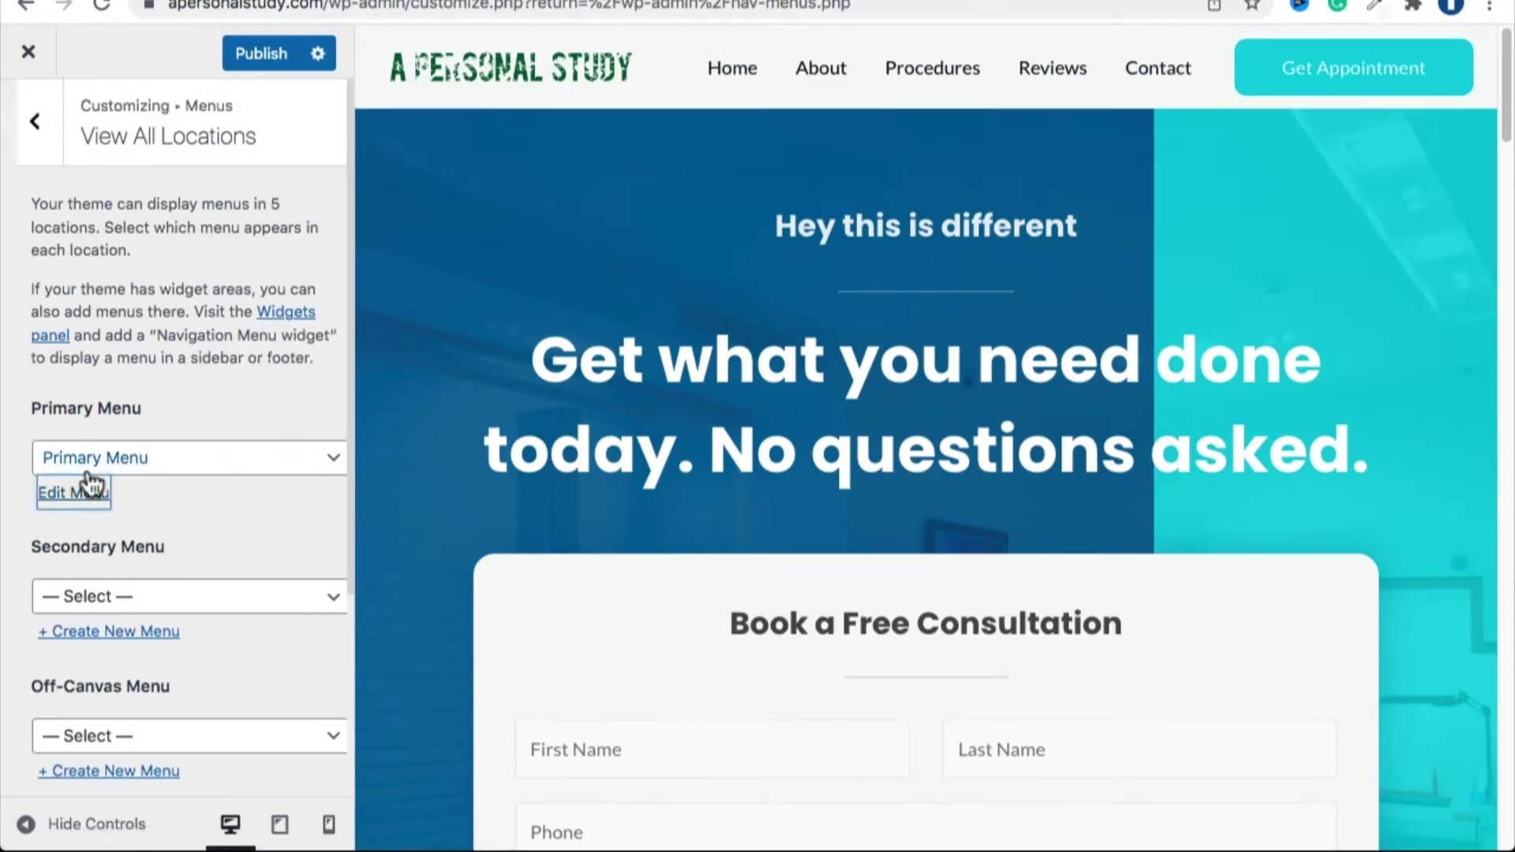
double_click(75, 269)
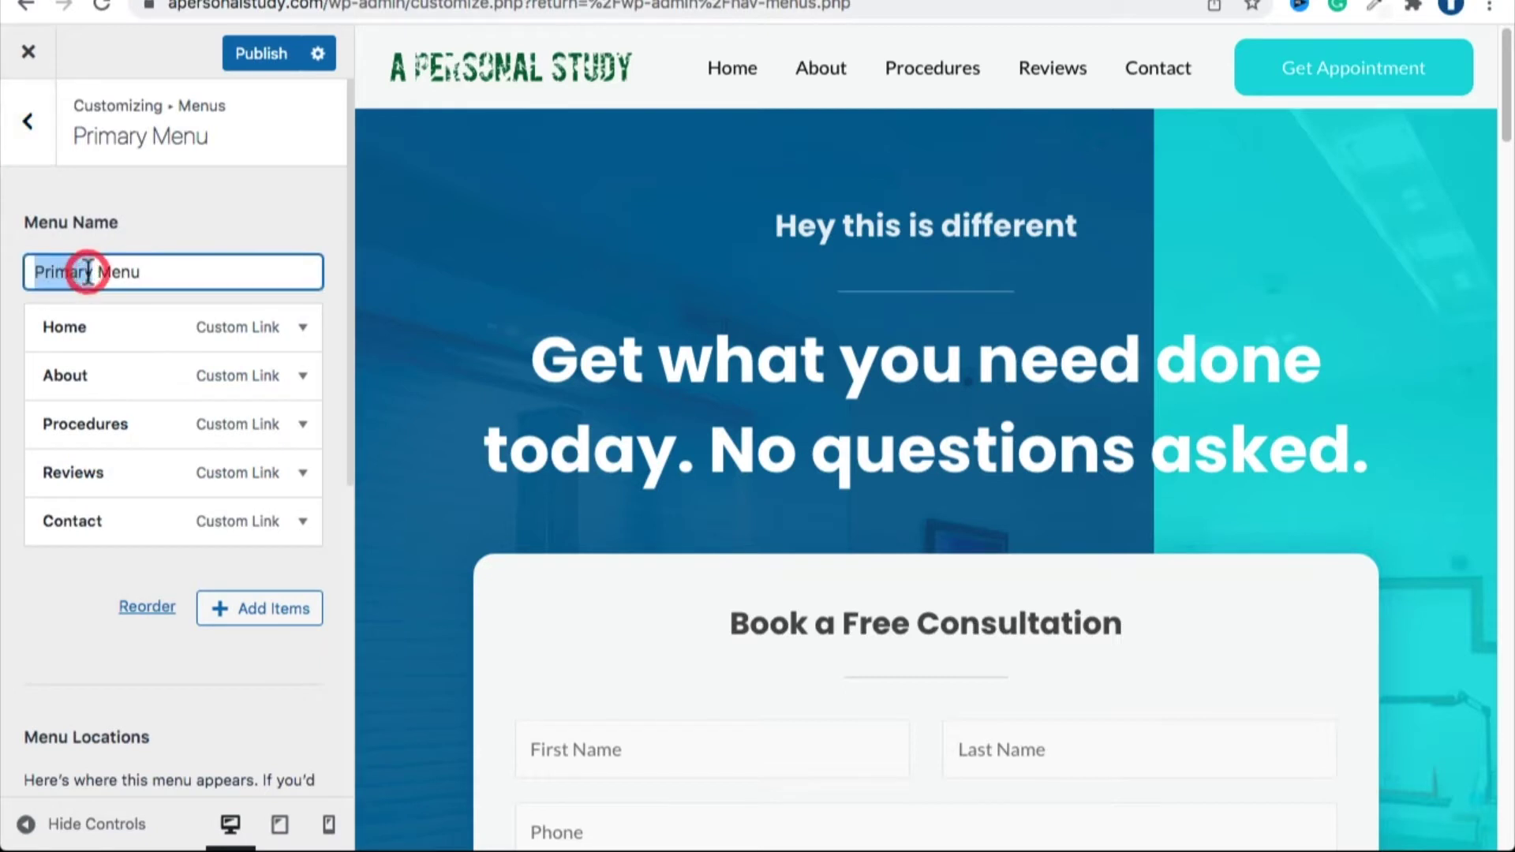
type("A Personal Stu")
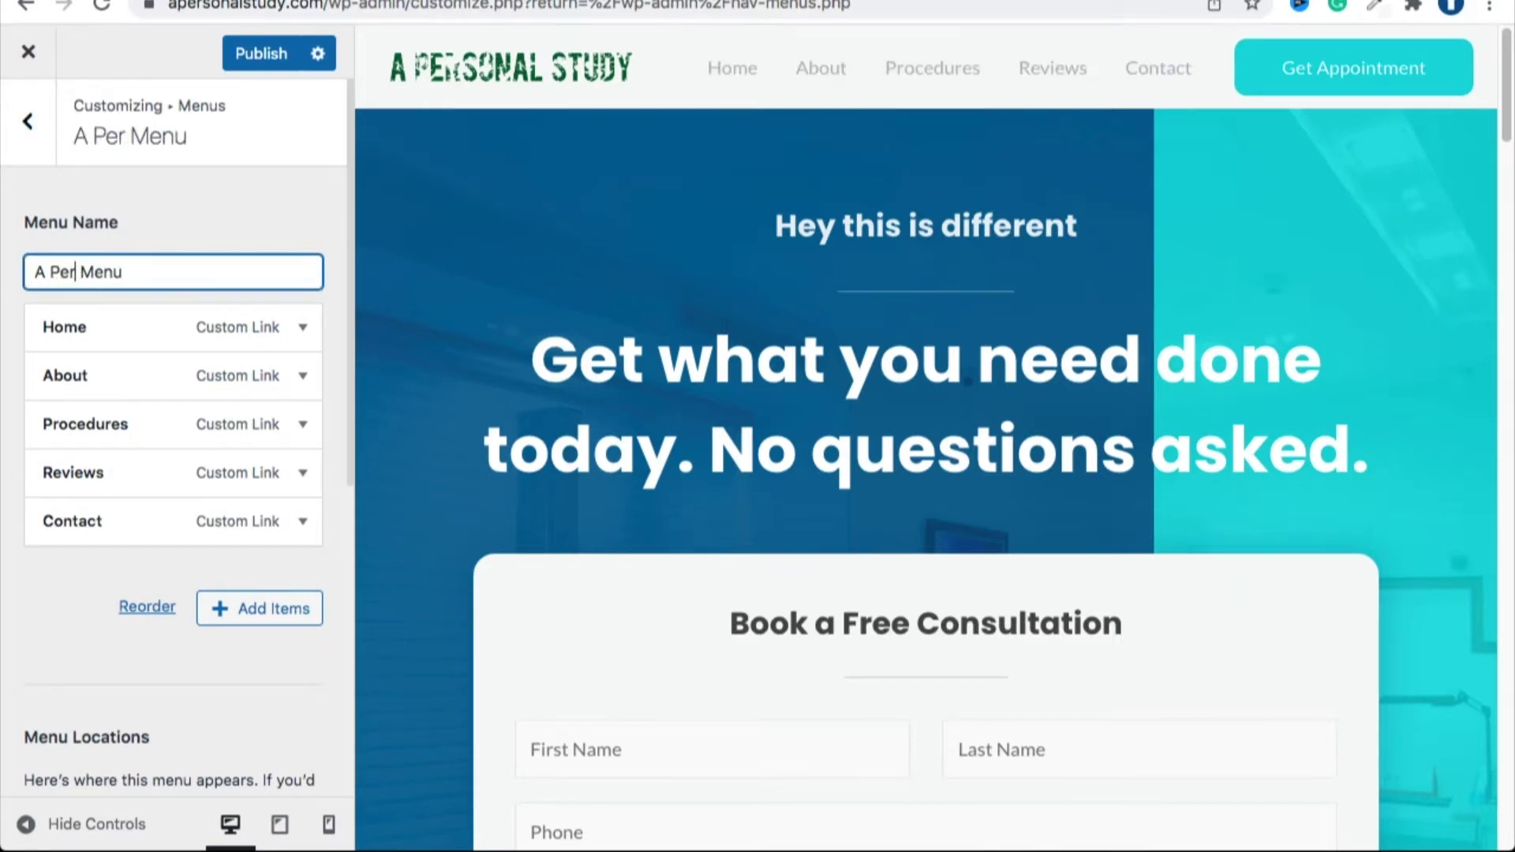
type("dy Top")
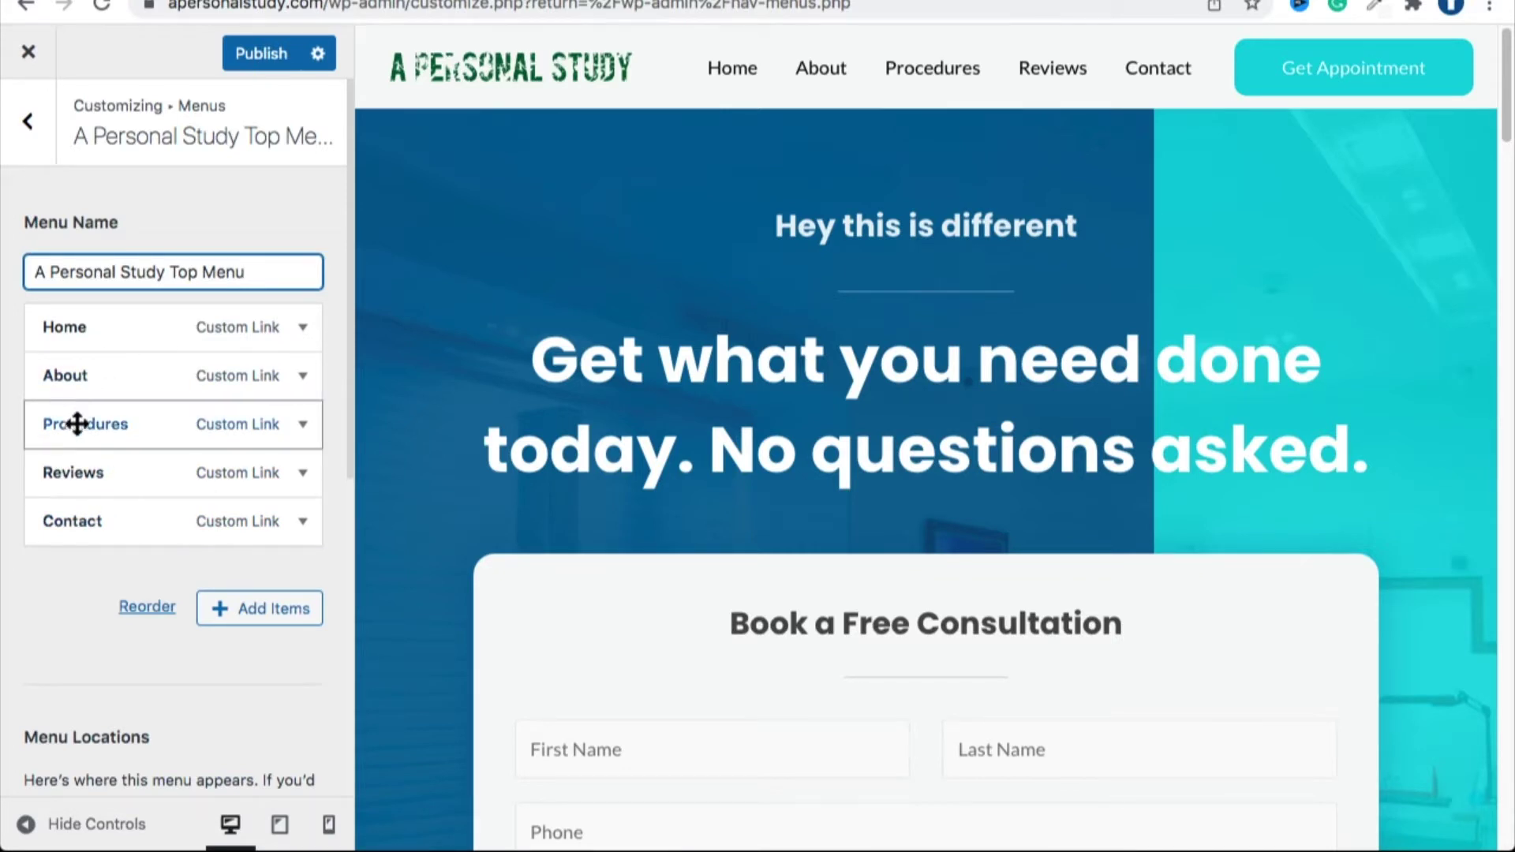
Try placing Procedures above About, restore the order, and nest Procedures as a submenu item under About.
left_click_drag(79, 423, 72, 368)
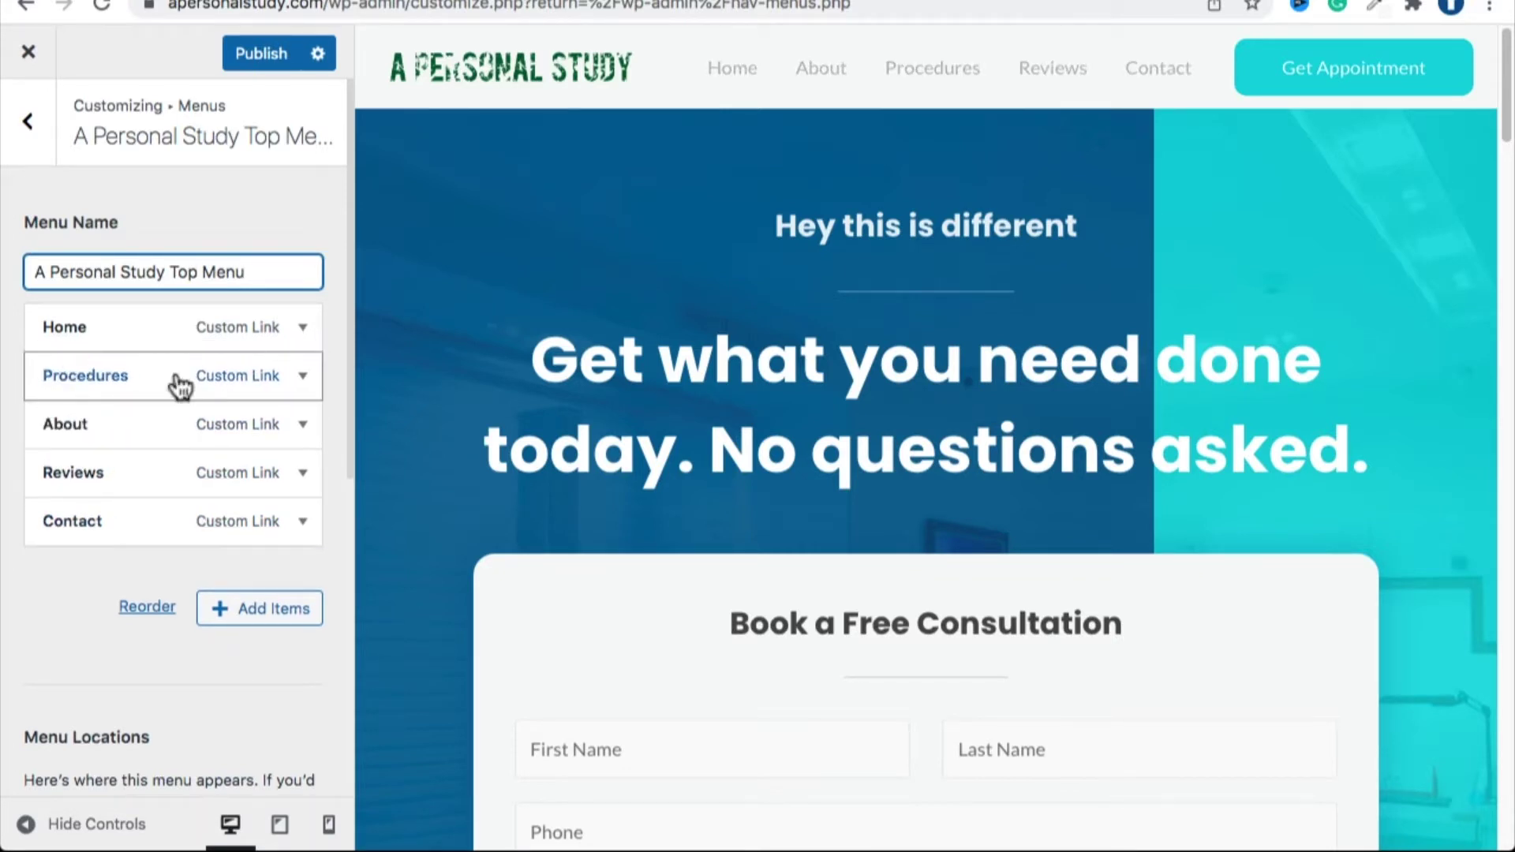
left_click_drag(90, 344, 94, 430)
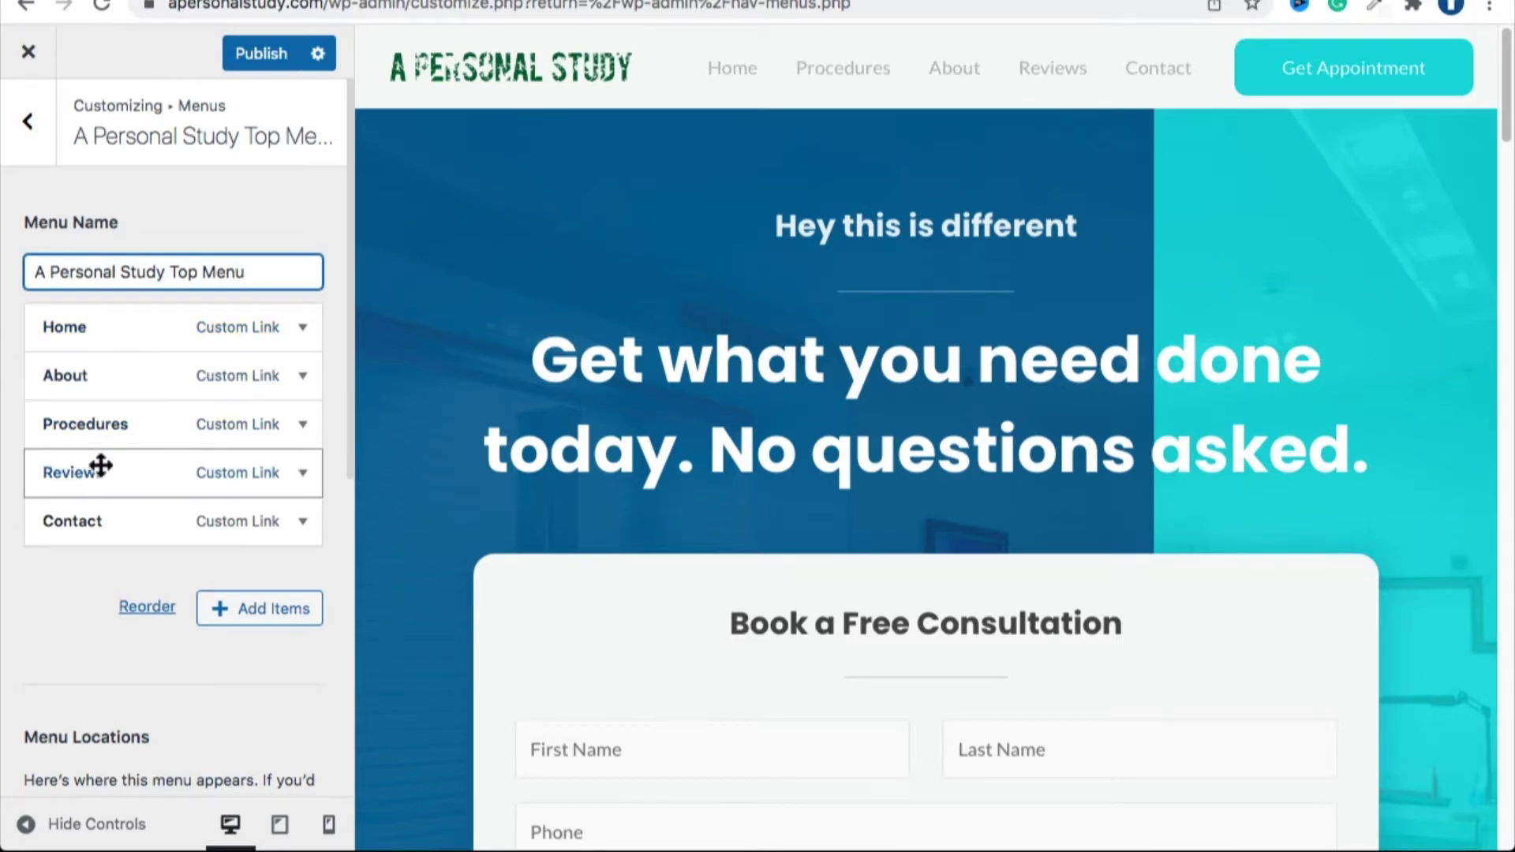
left_click_drag(58, 423, 91, 419)
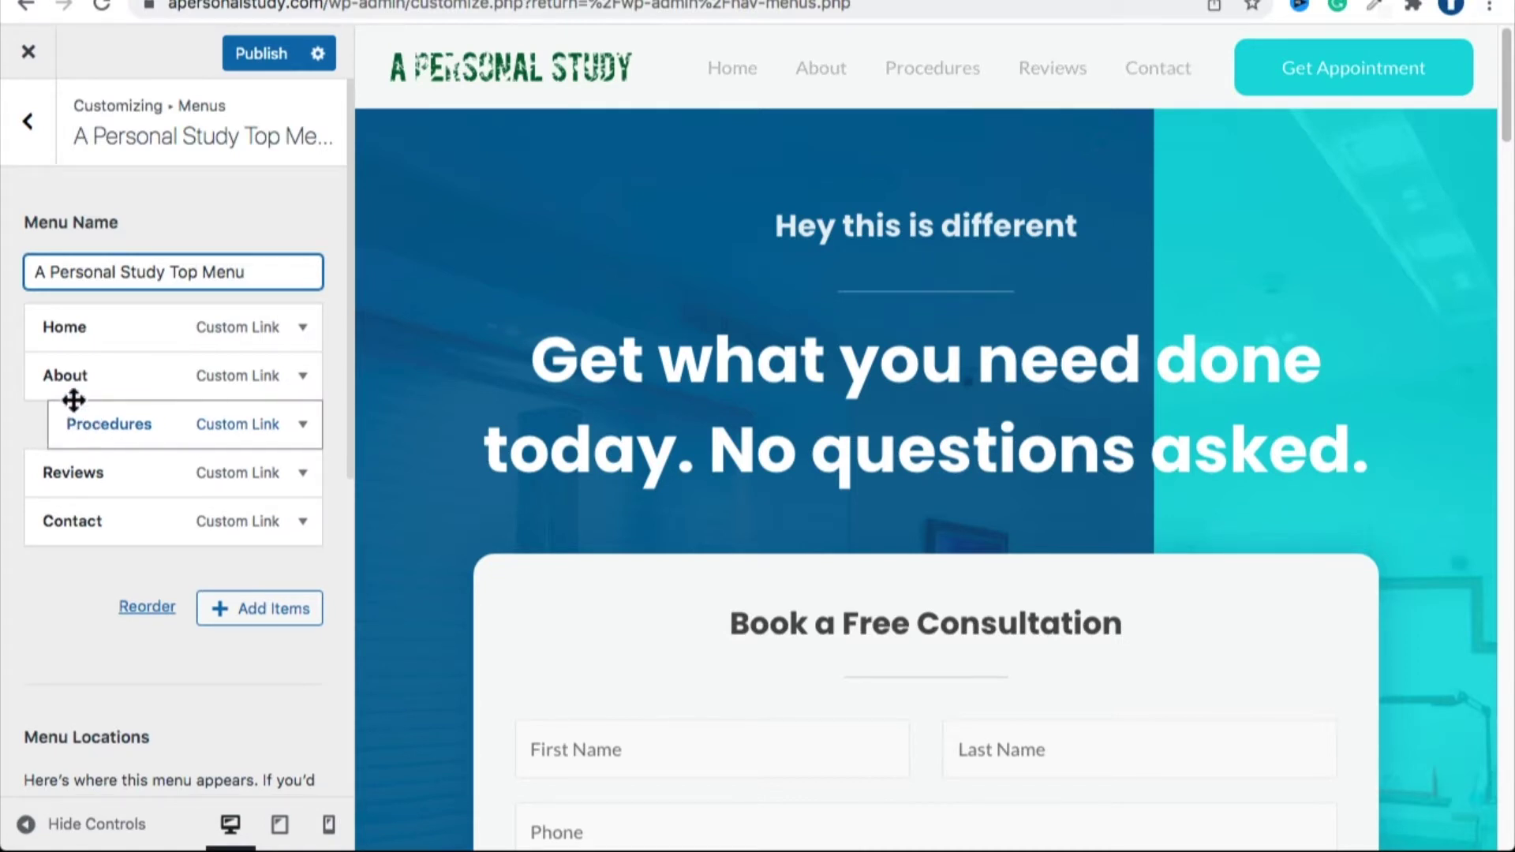
mouse_move(931, 79)
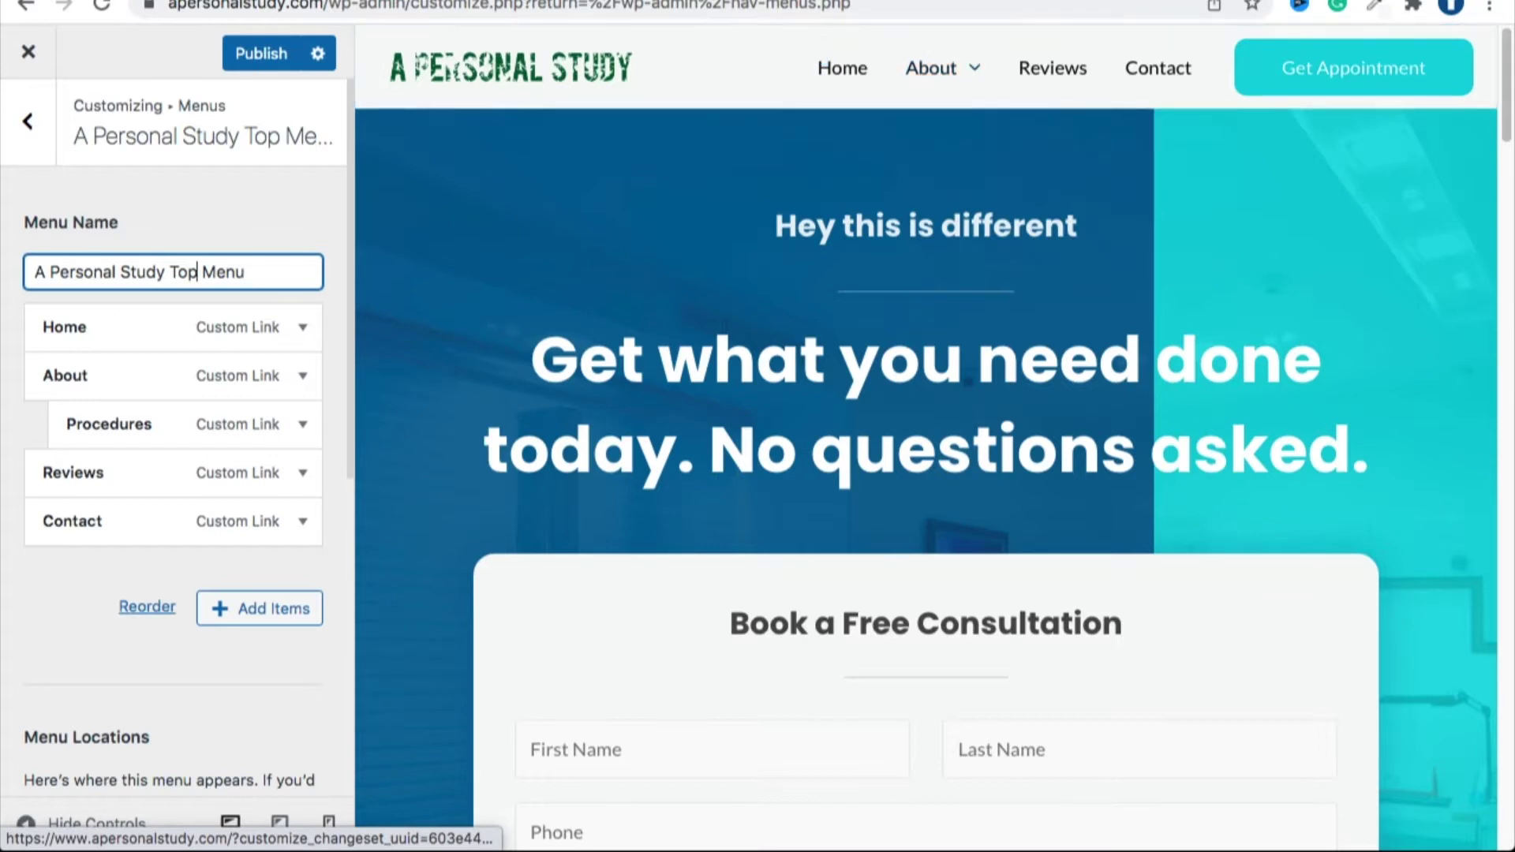
Try Reviews as a submenu item under About, and arrange the top-level items as Home, About, Procedures, Contact, Reviews.
left_click(152, 480)
left_click_drag(152, 480, 110, 472)
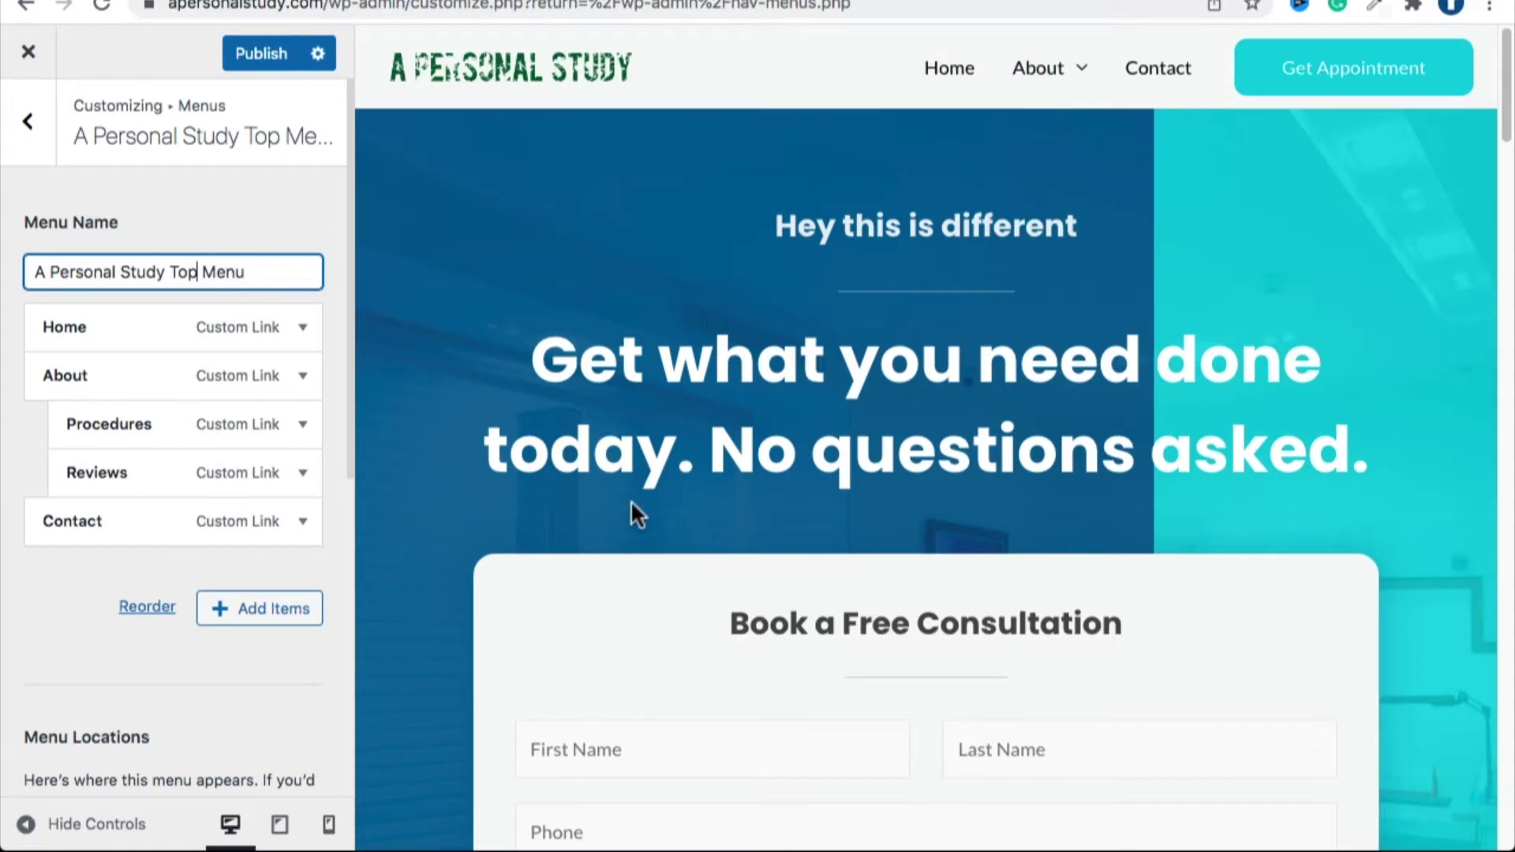
left_click_drag(102, 443, 71, 378)
left_click_drag(102, 475, 73, 545)
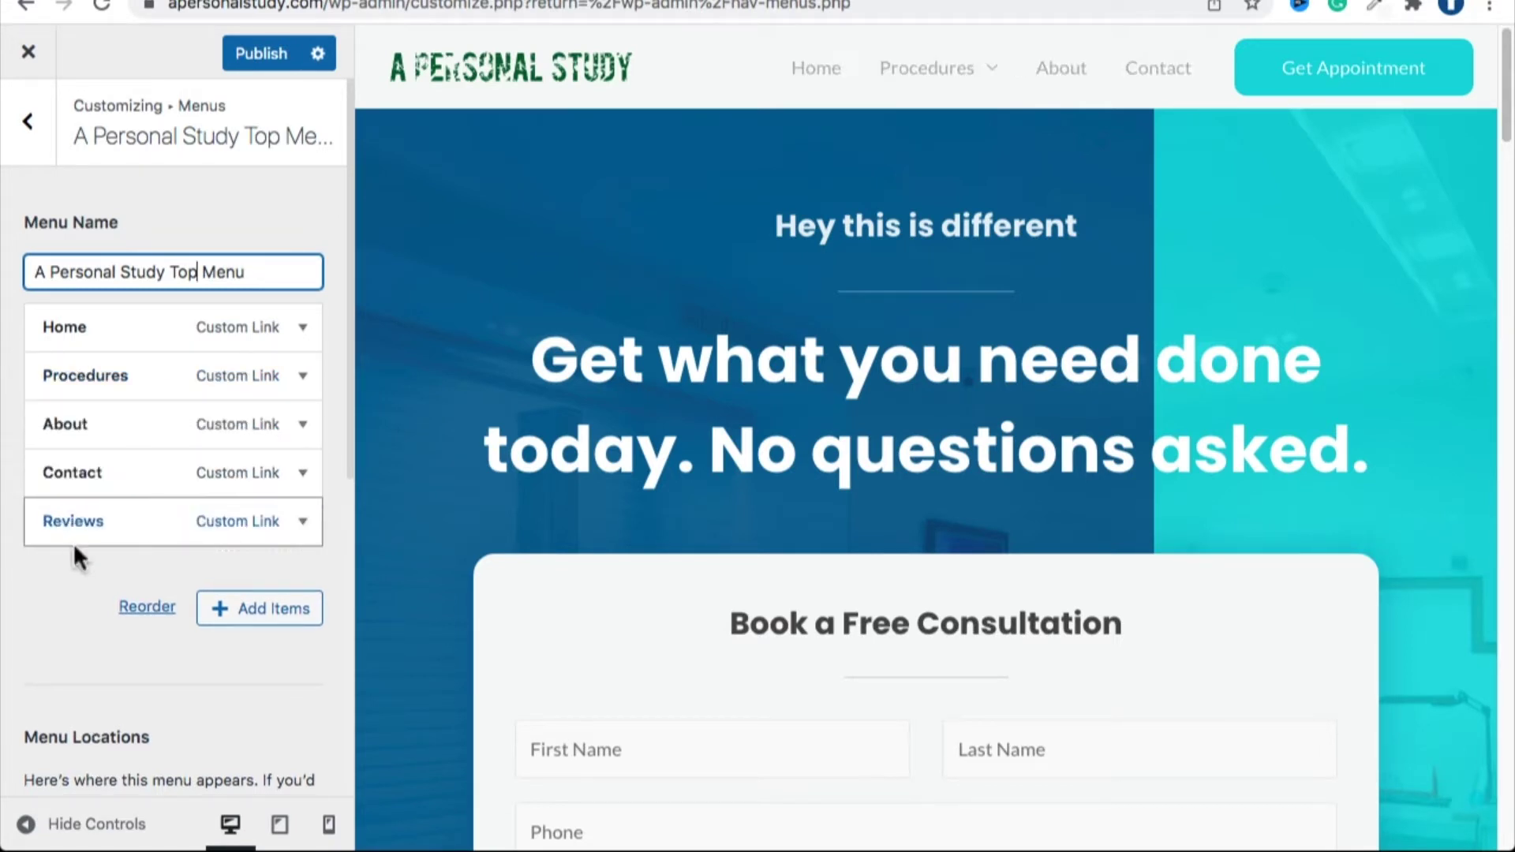
left_click_drag(54, 393, 60, 424)
left_click_drag(86, 495, 85, 427)
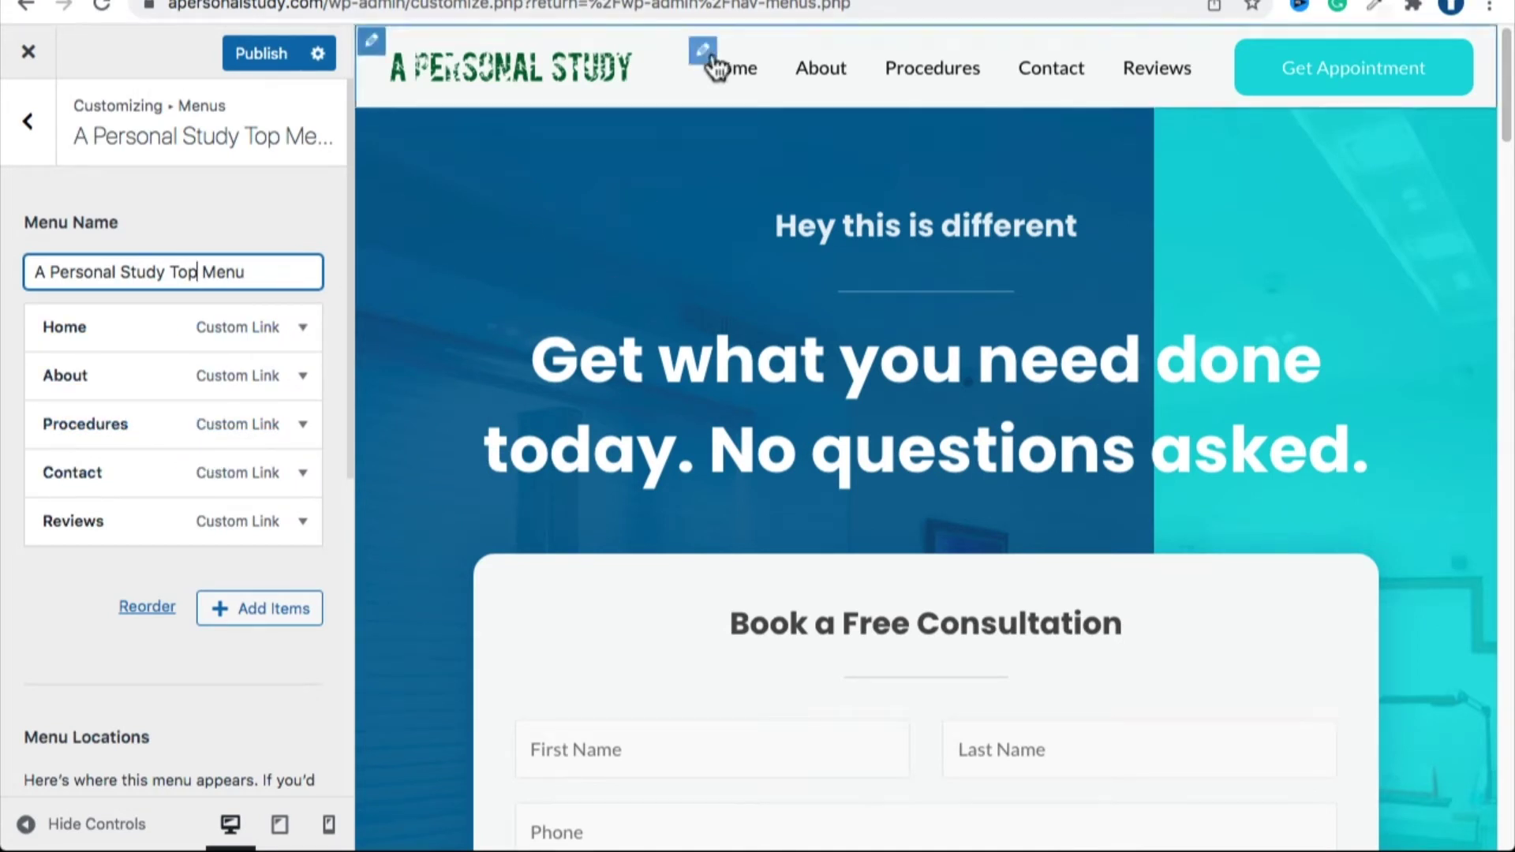
Try the navigation label "Homes" on the Home item, restore "Home", and remove the item from the menu.
left_click(301, 329)
left_click(76, 474)
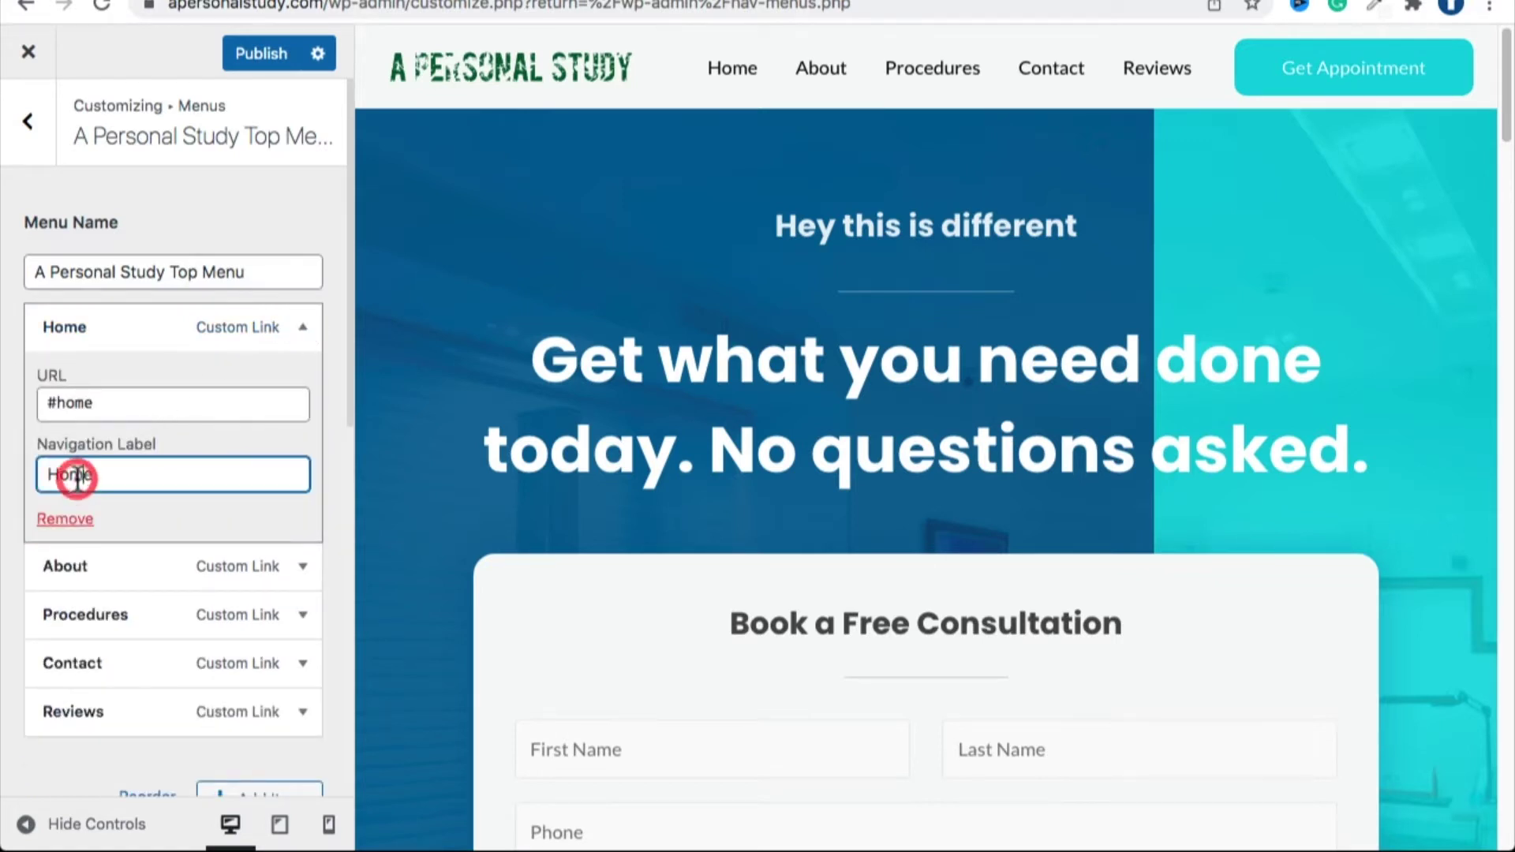
type("s")
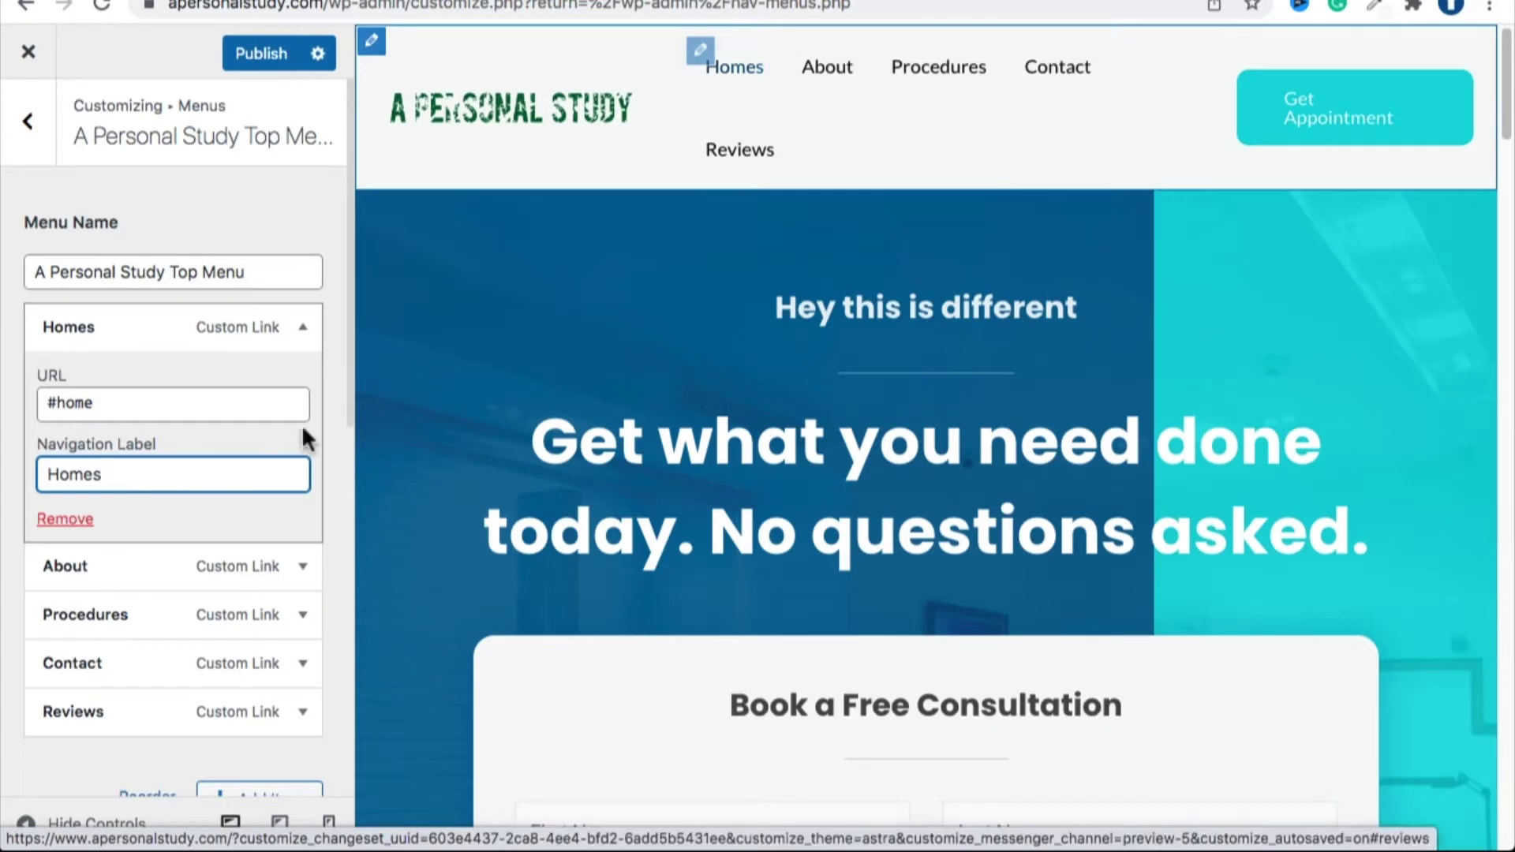
key("BackSpace")
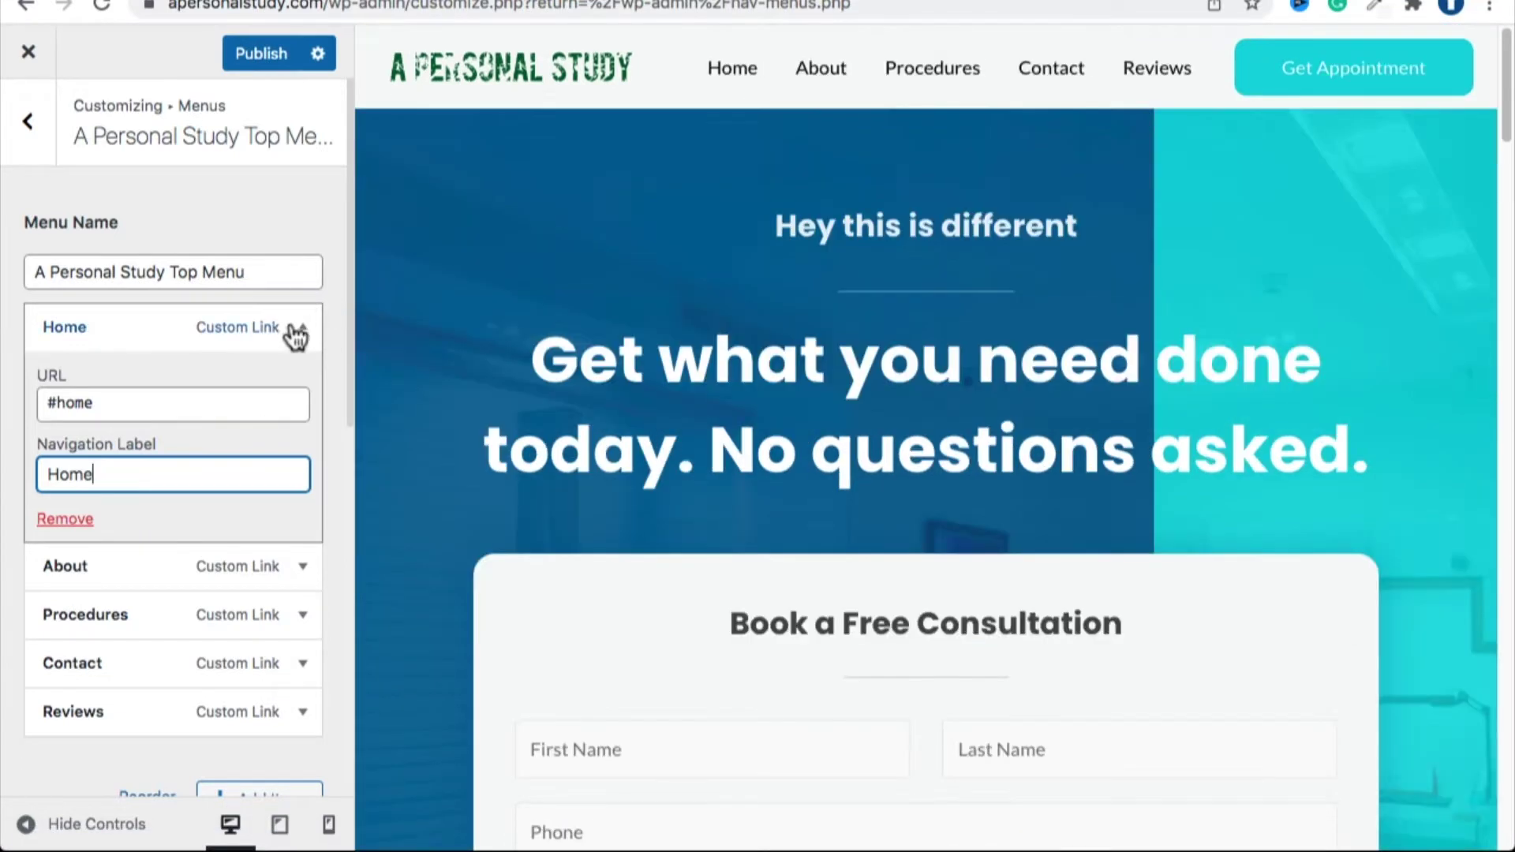
left_click(66, 519)
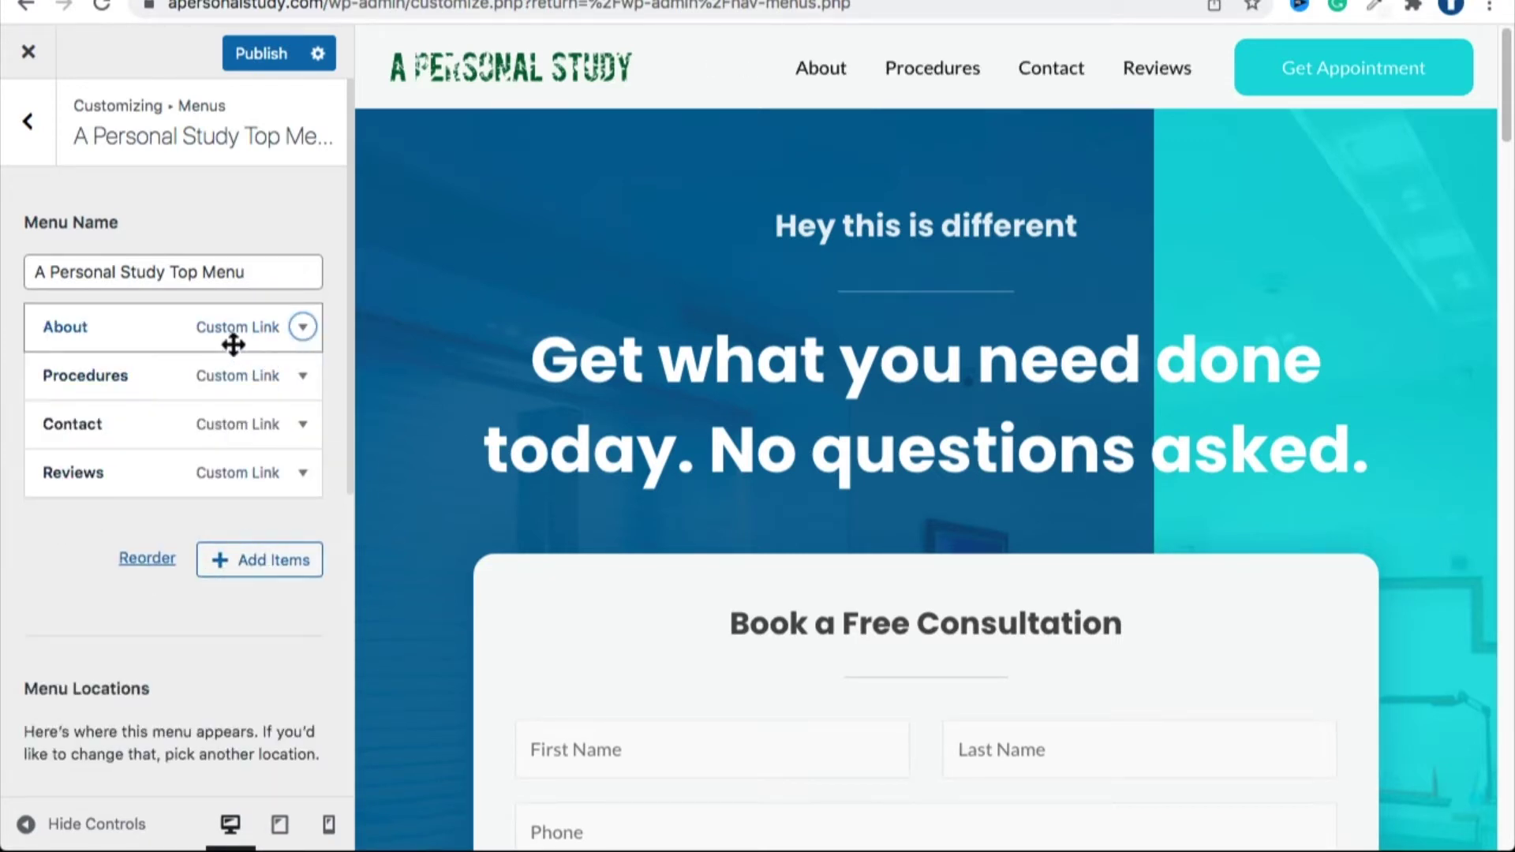
Add a custom link with the text "Home" and URL # to the menu and place it above About.
left_click(261, 561)
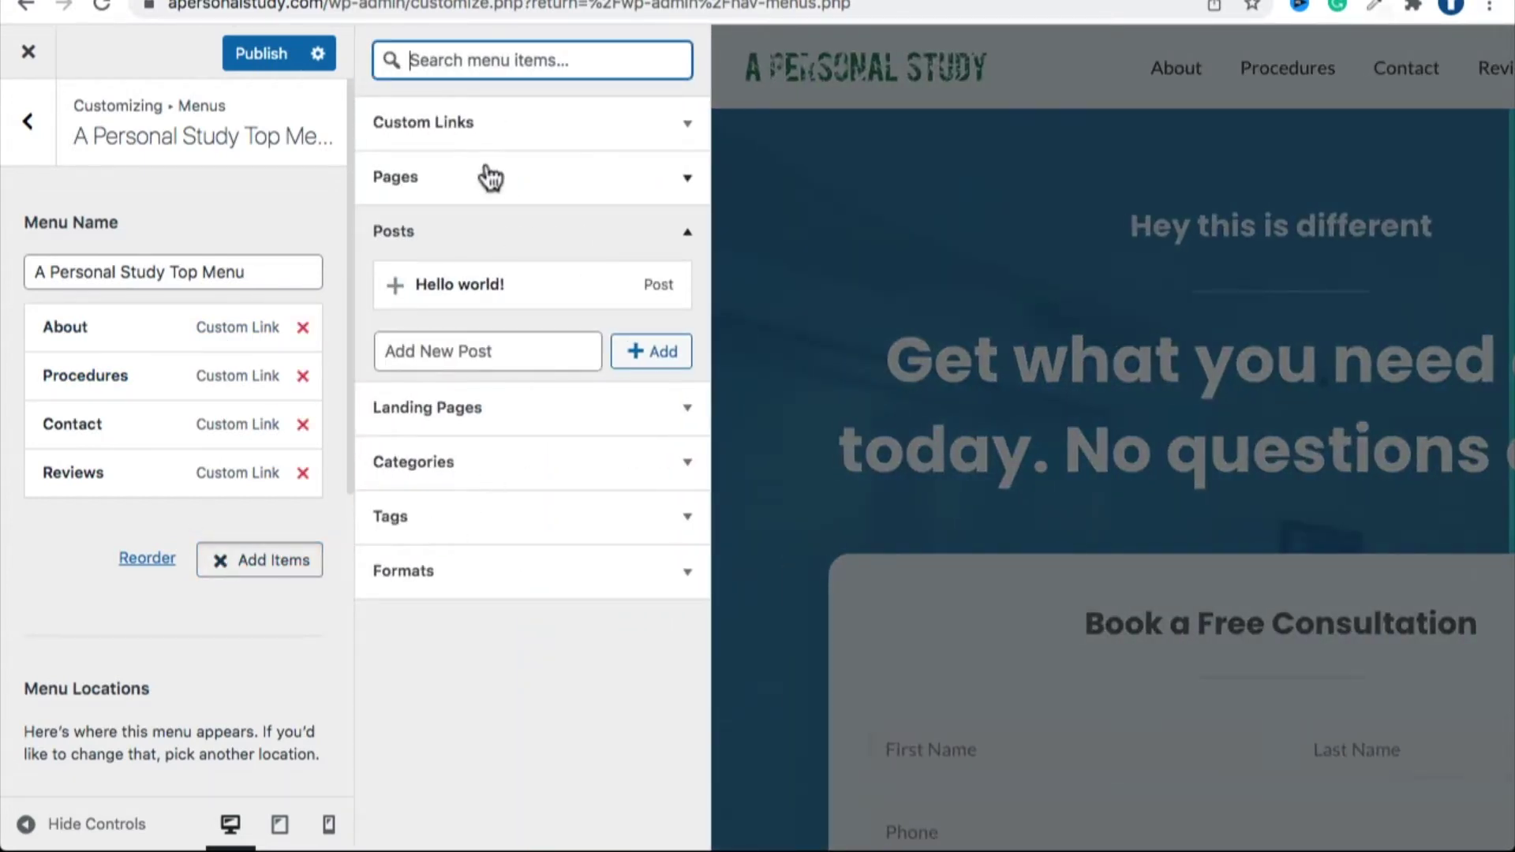
left_click(471, 125)
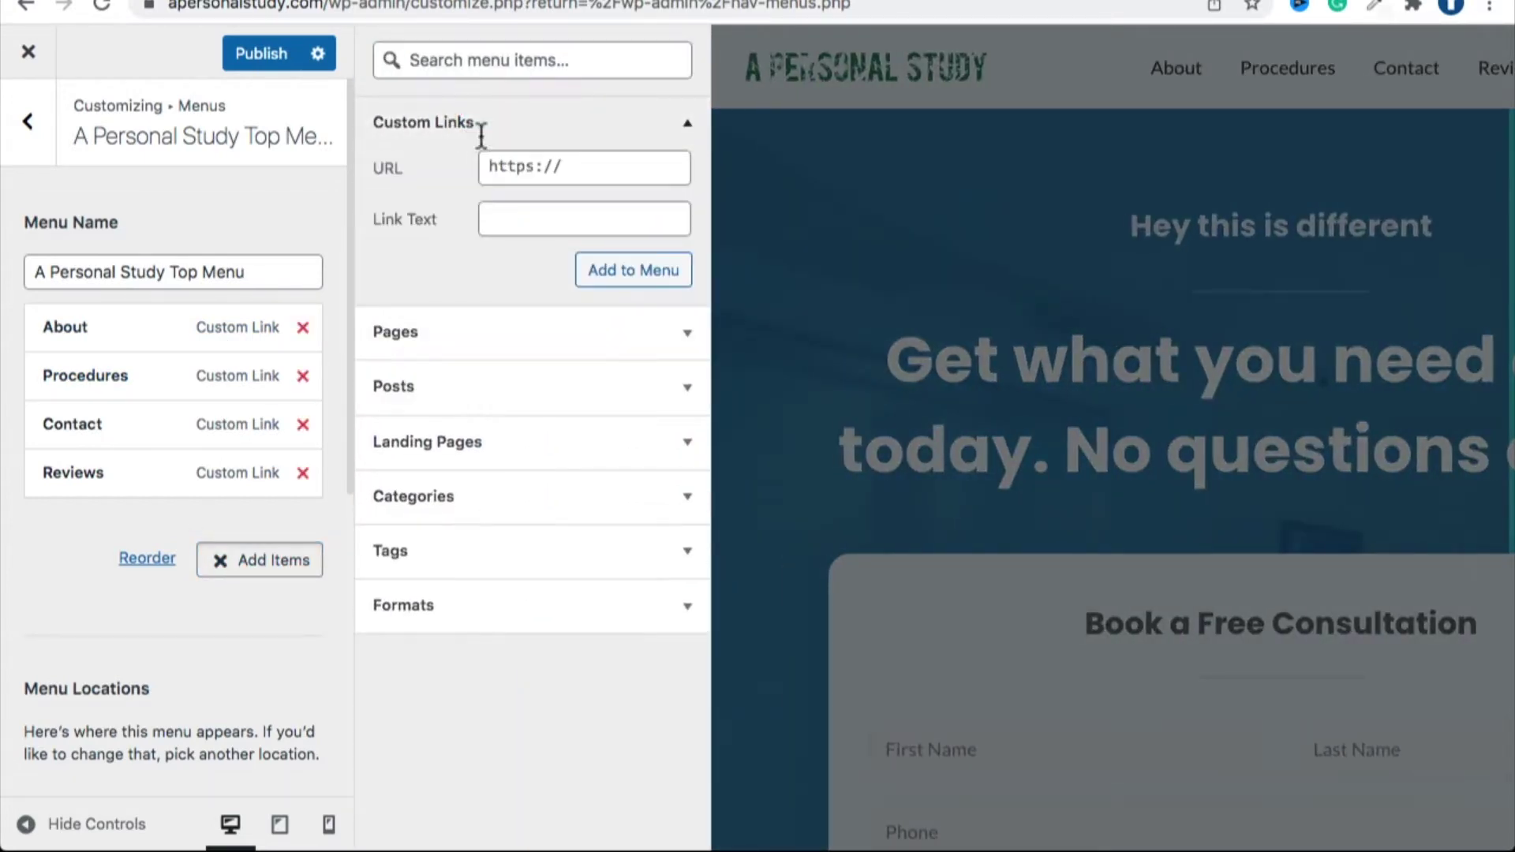
left_click(527, 221)
type("Hom")
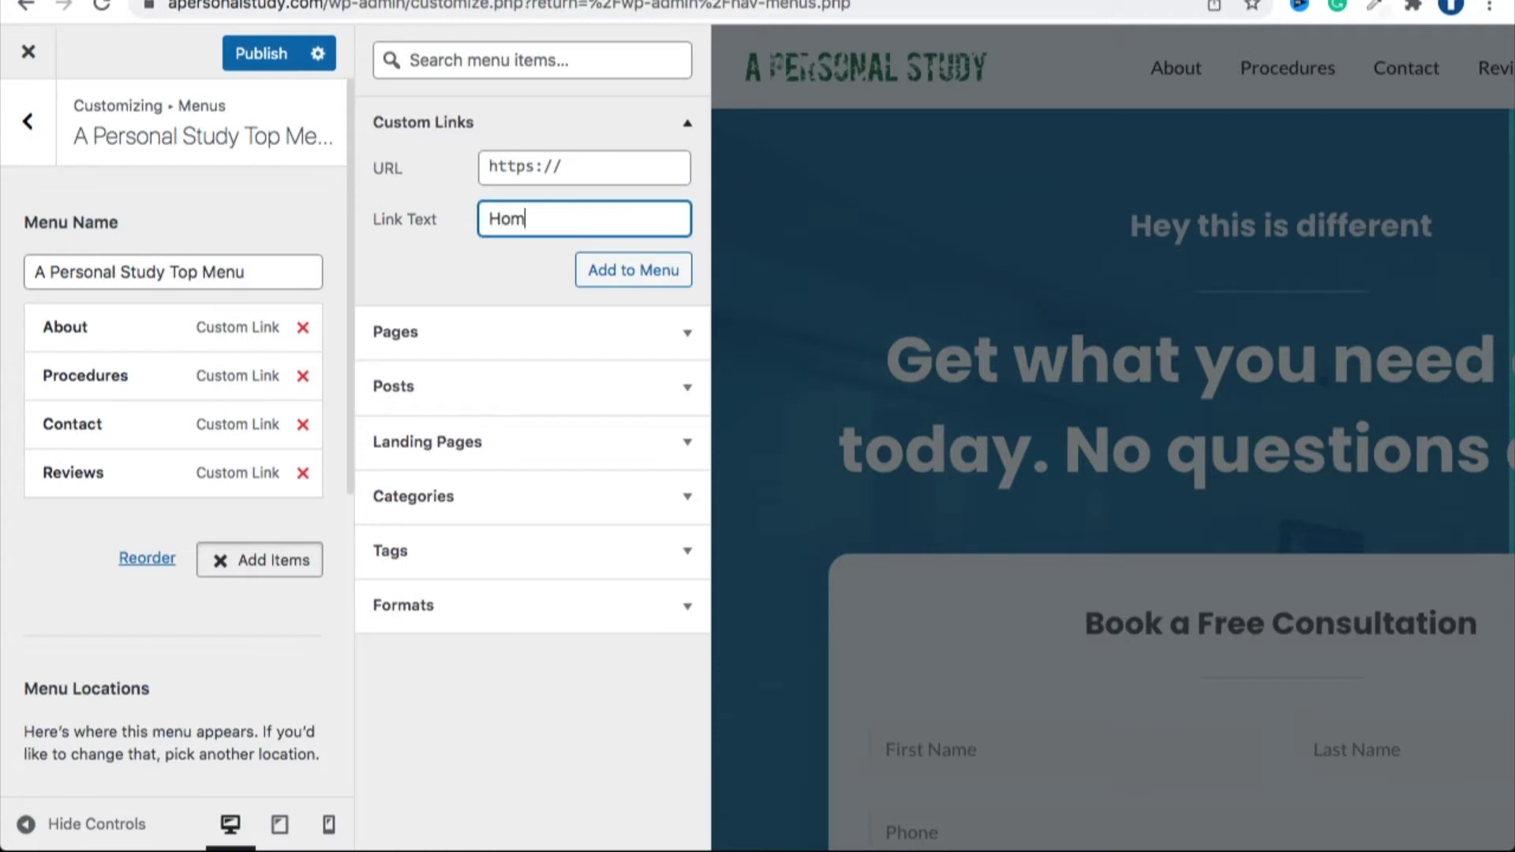
type("e")
left_click(543, 180)
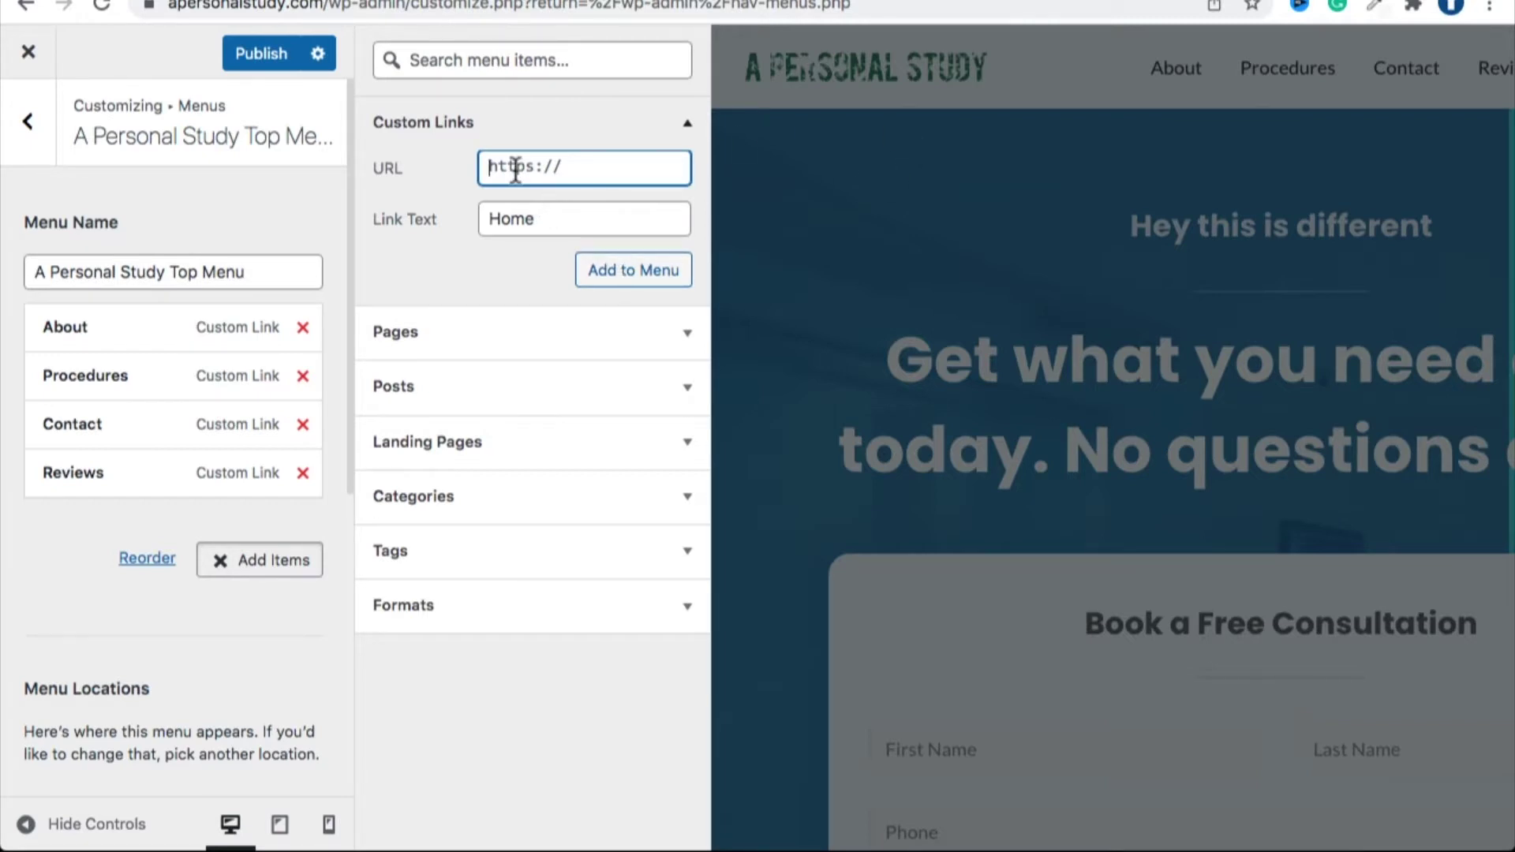
key("super+a")
type("#")
left_click(619, 278)
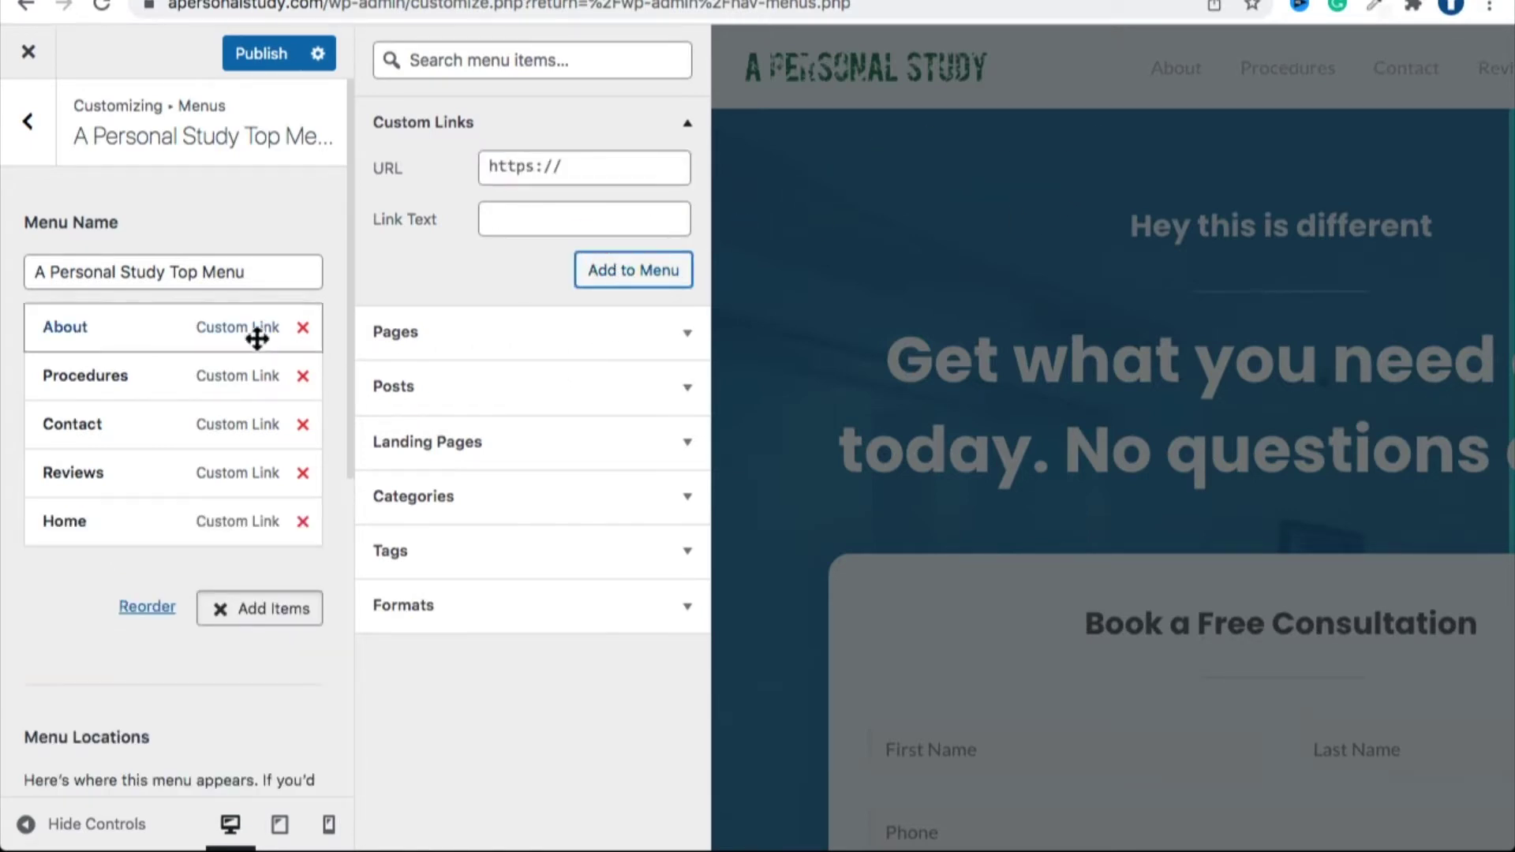
left_click_drag(63, 526, 62, 326)
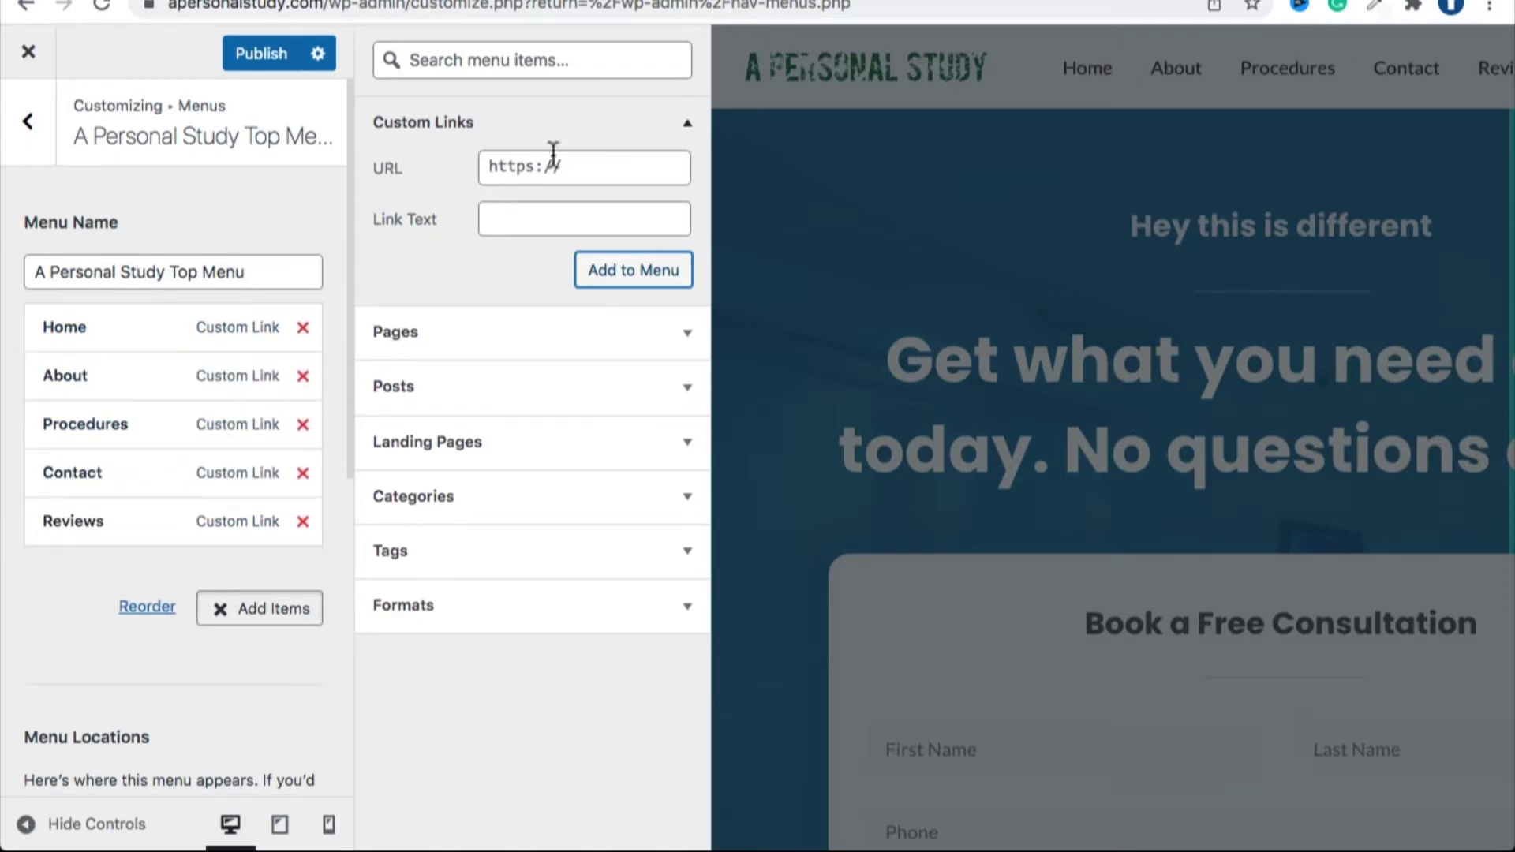
left_click(269, 609)
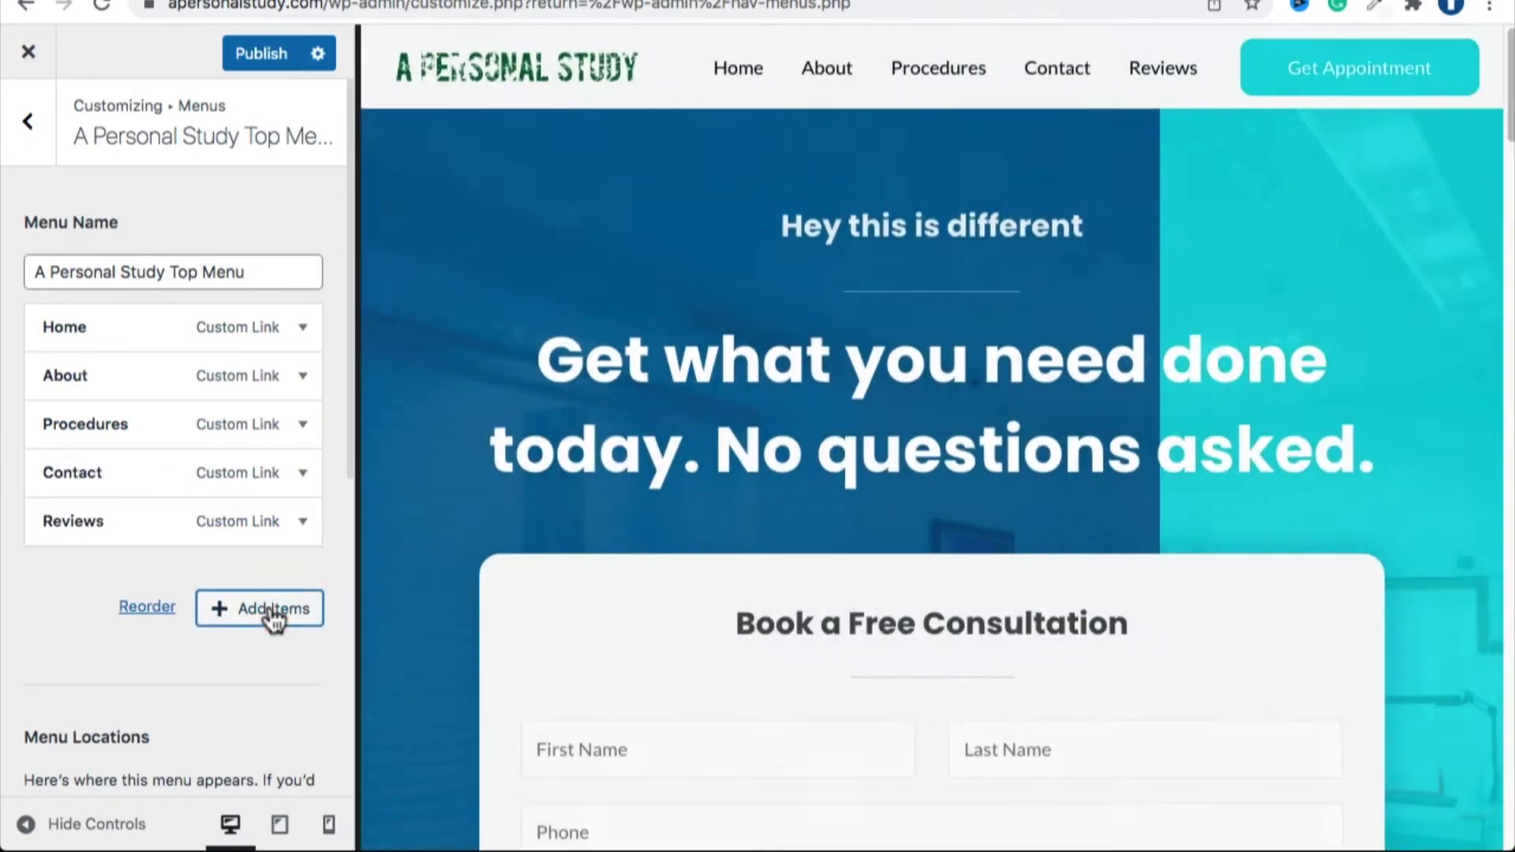
Set the Home item's URL to #home and publish the menu changes.
left_click(196, 329)
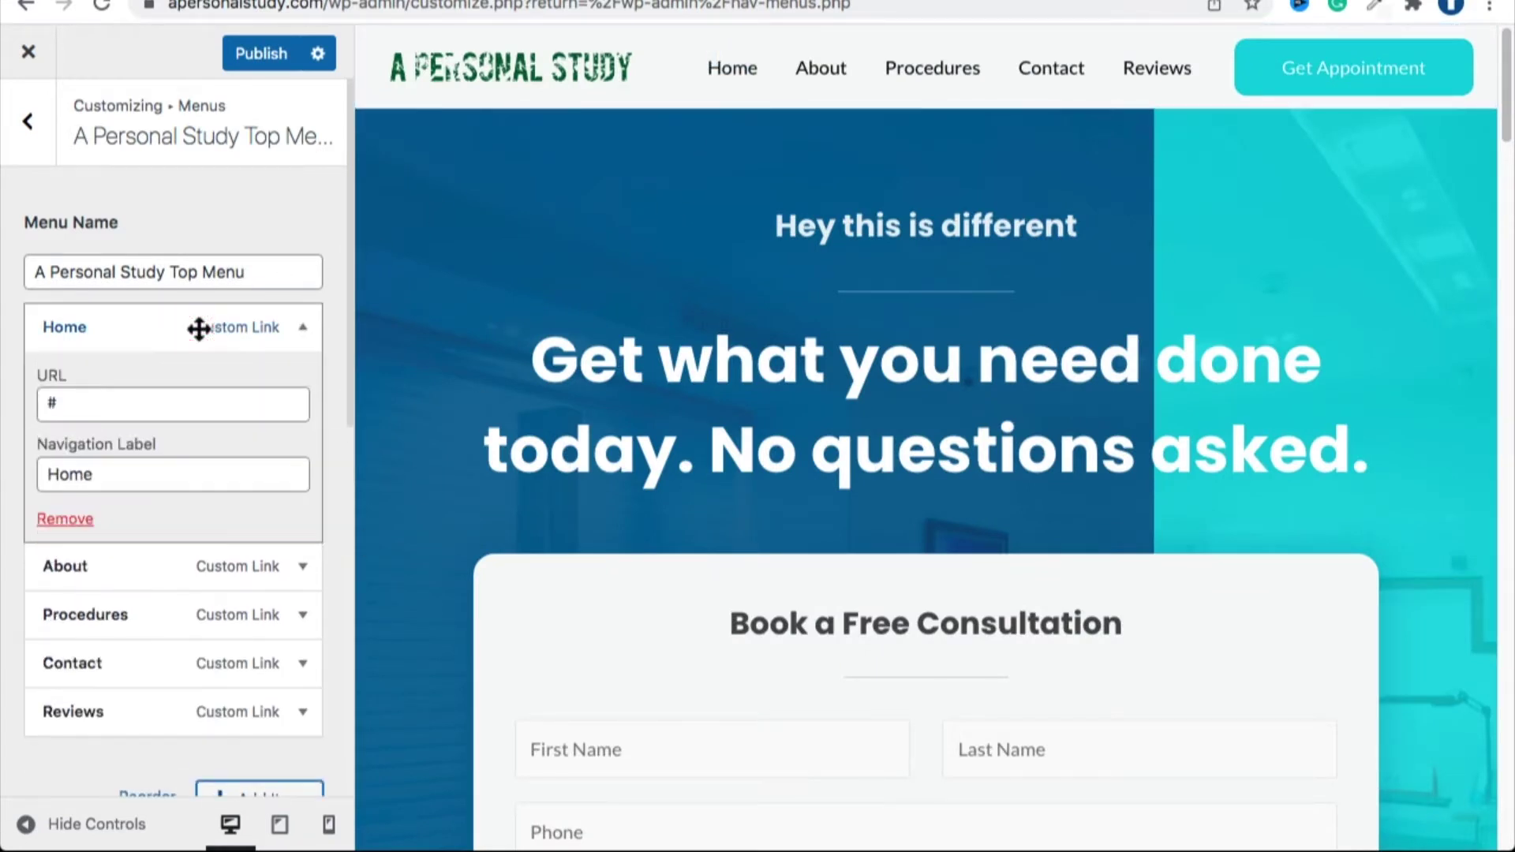
left_click(224, 567)
left_click(166, 343)
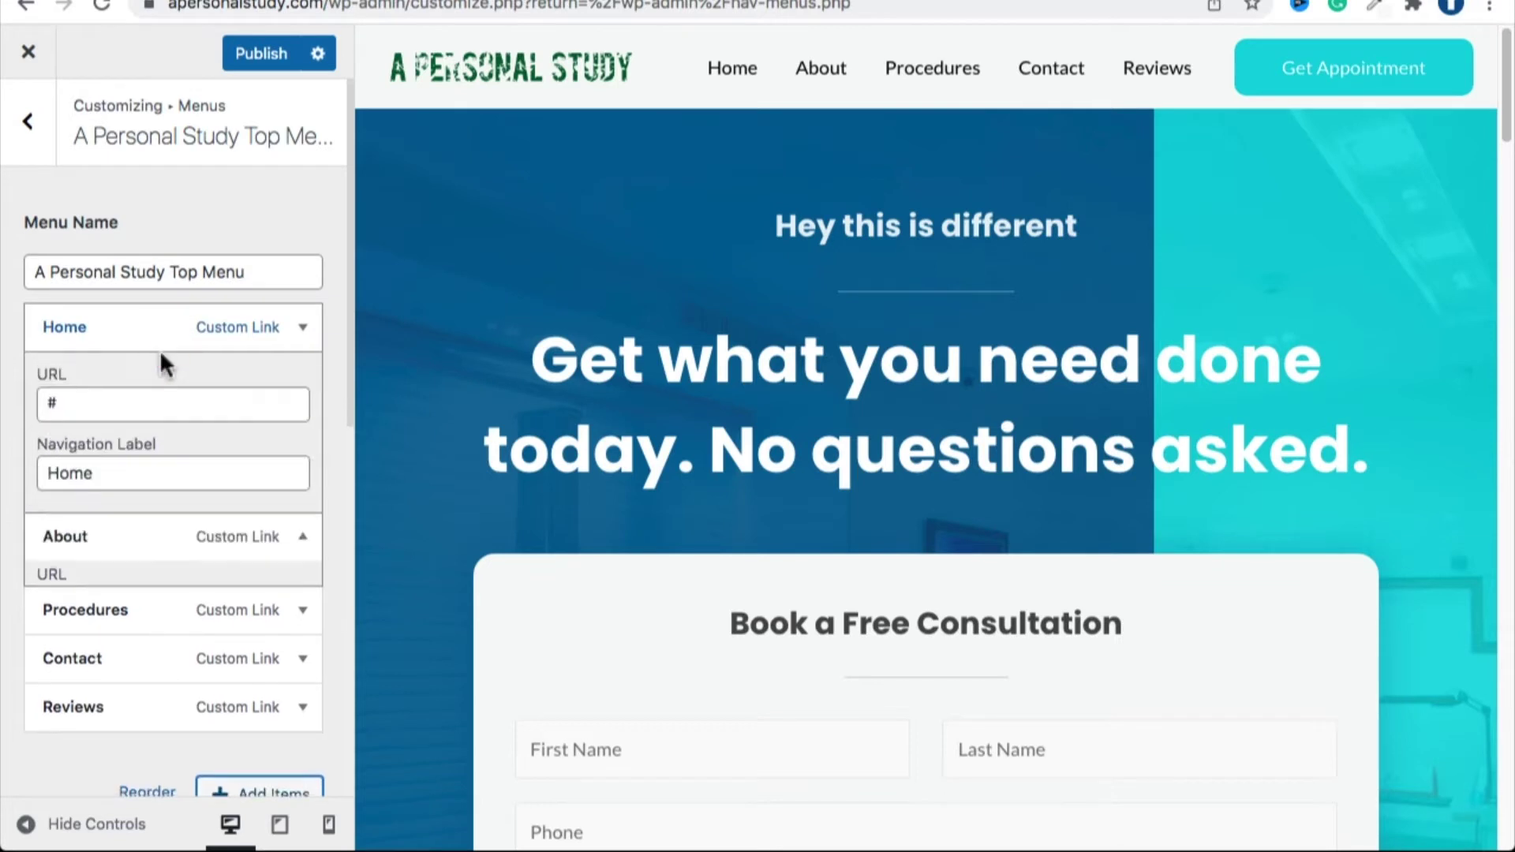
left_click(93, 403)
type("home")
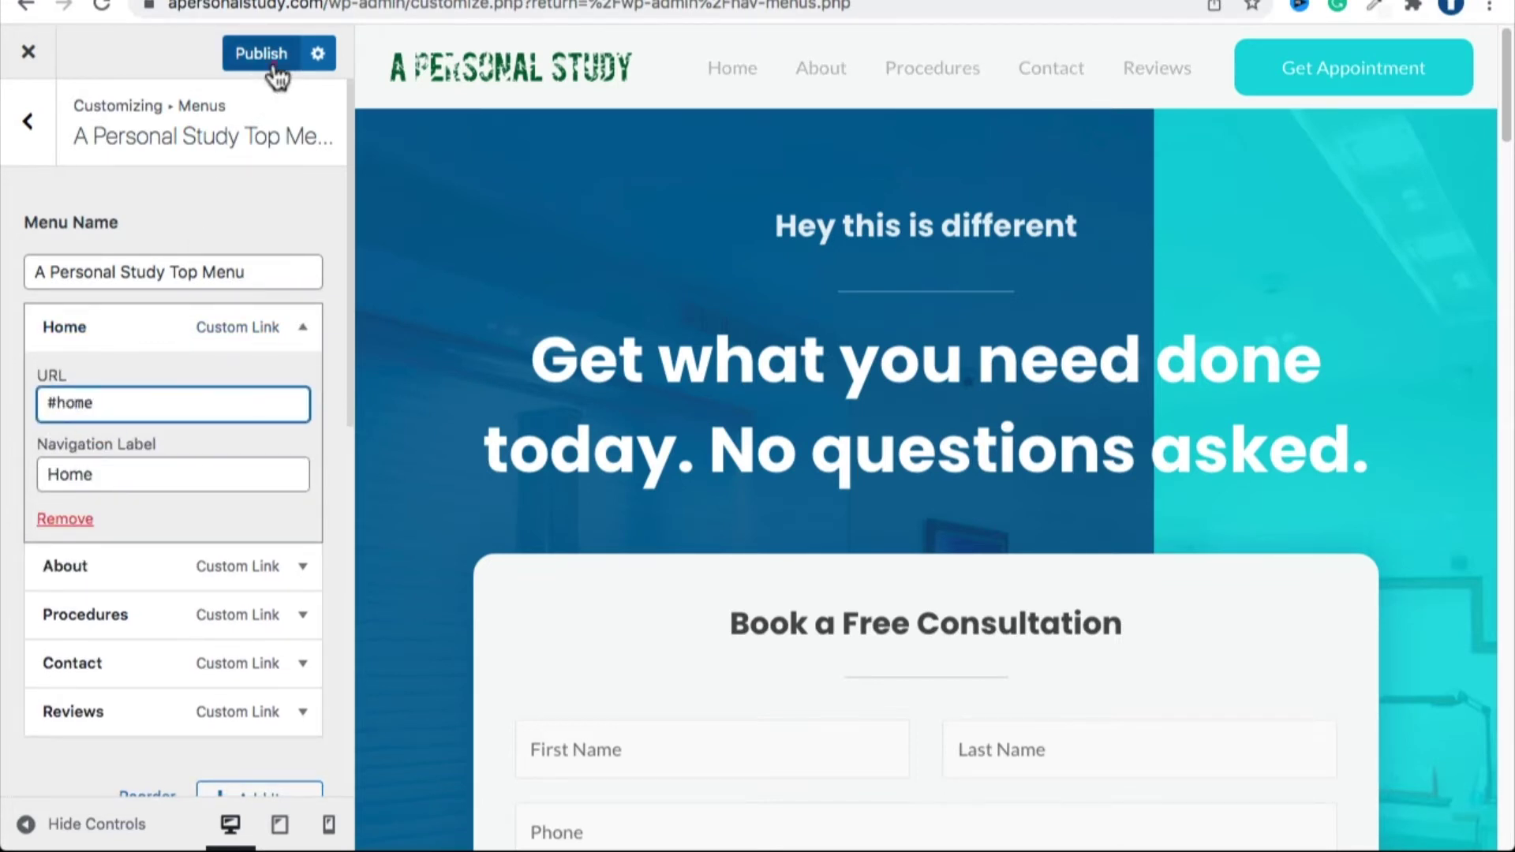
left_click(272, 63)
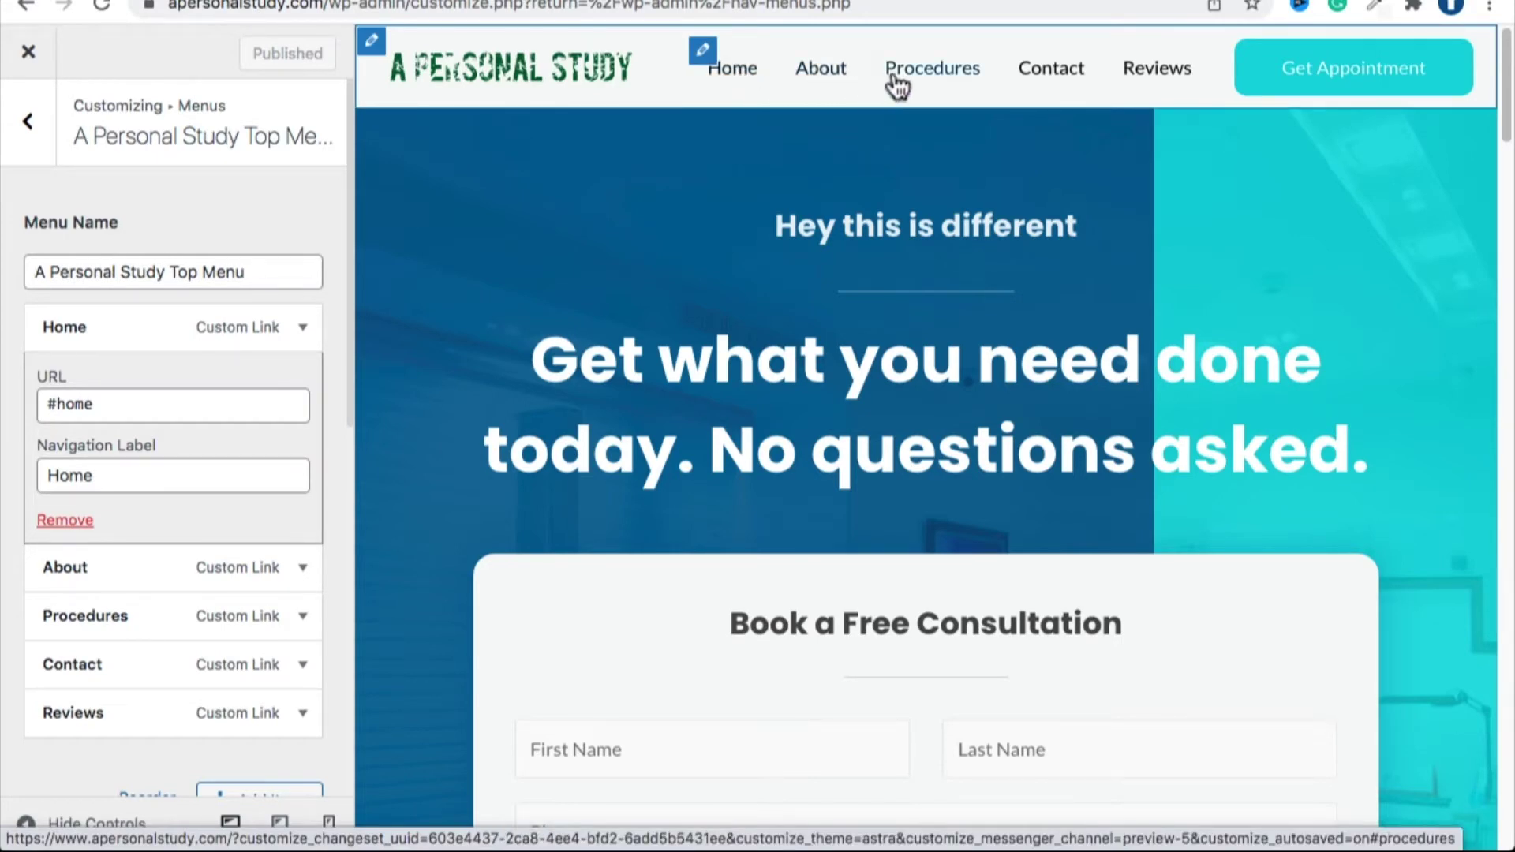
scroll(701, 272, "down", 3)
scroll(663, 343, "up", 3)
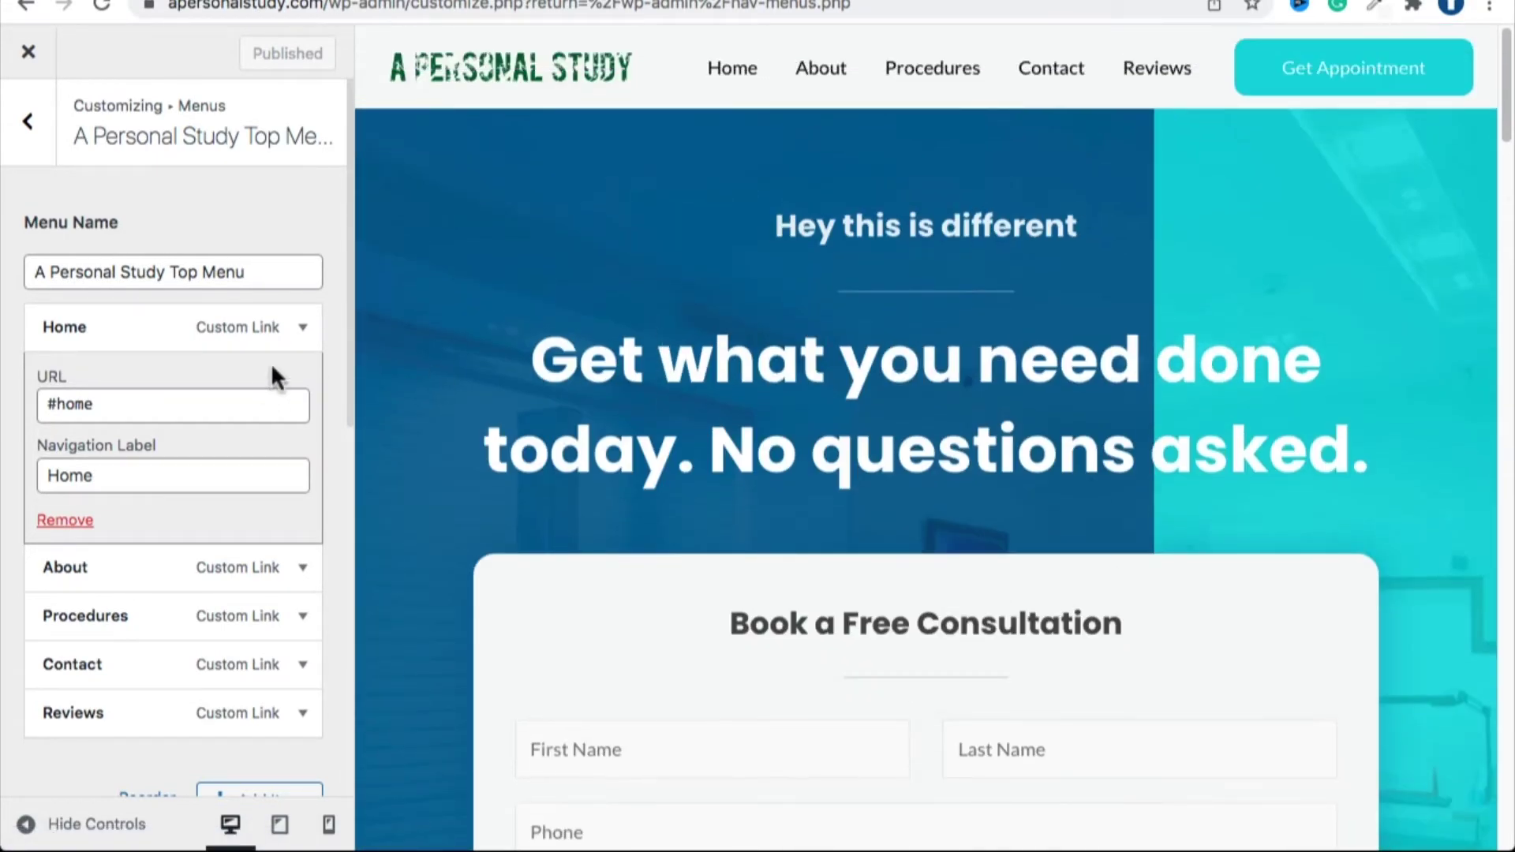
Leave the Customizer, visit the live site, and test the Home and About links in the header menu.
left_click(39, 59)
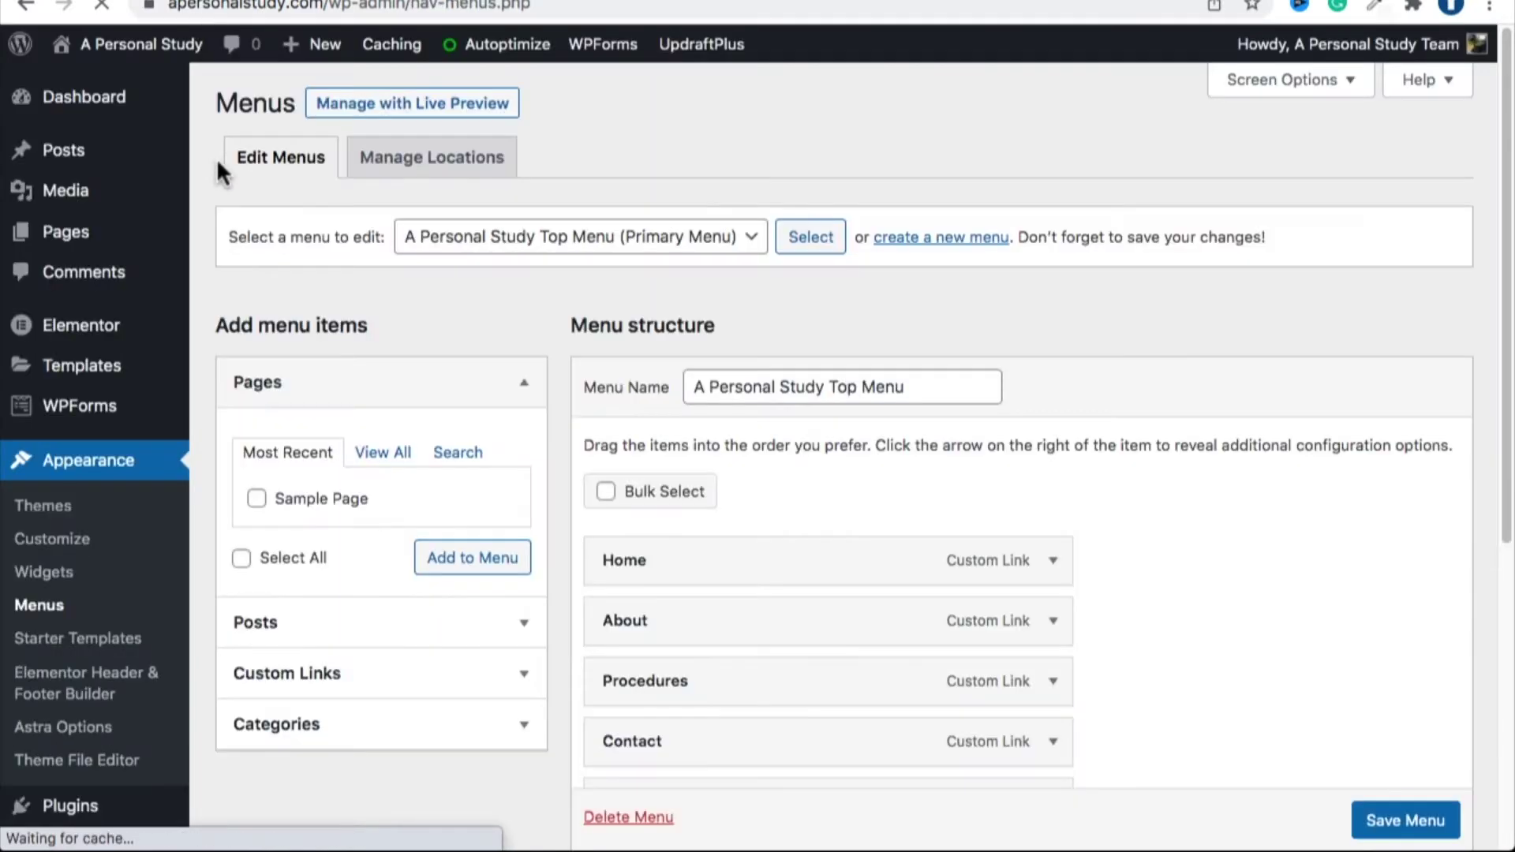
mouse_move(133, 91)
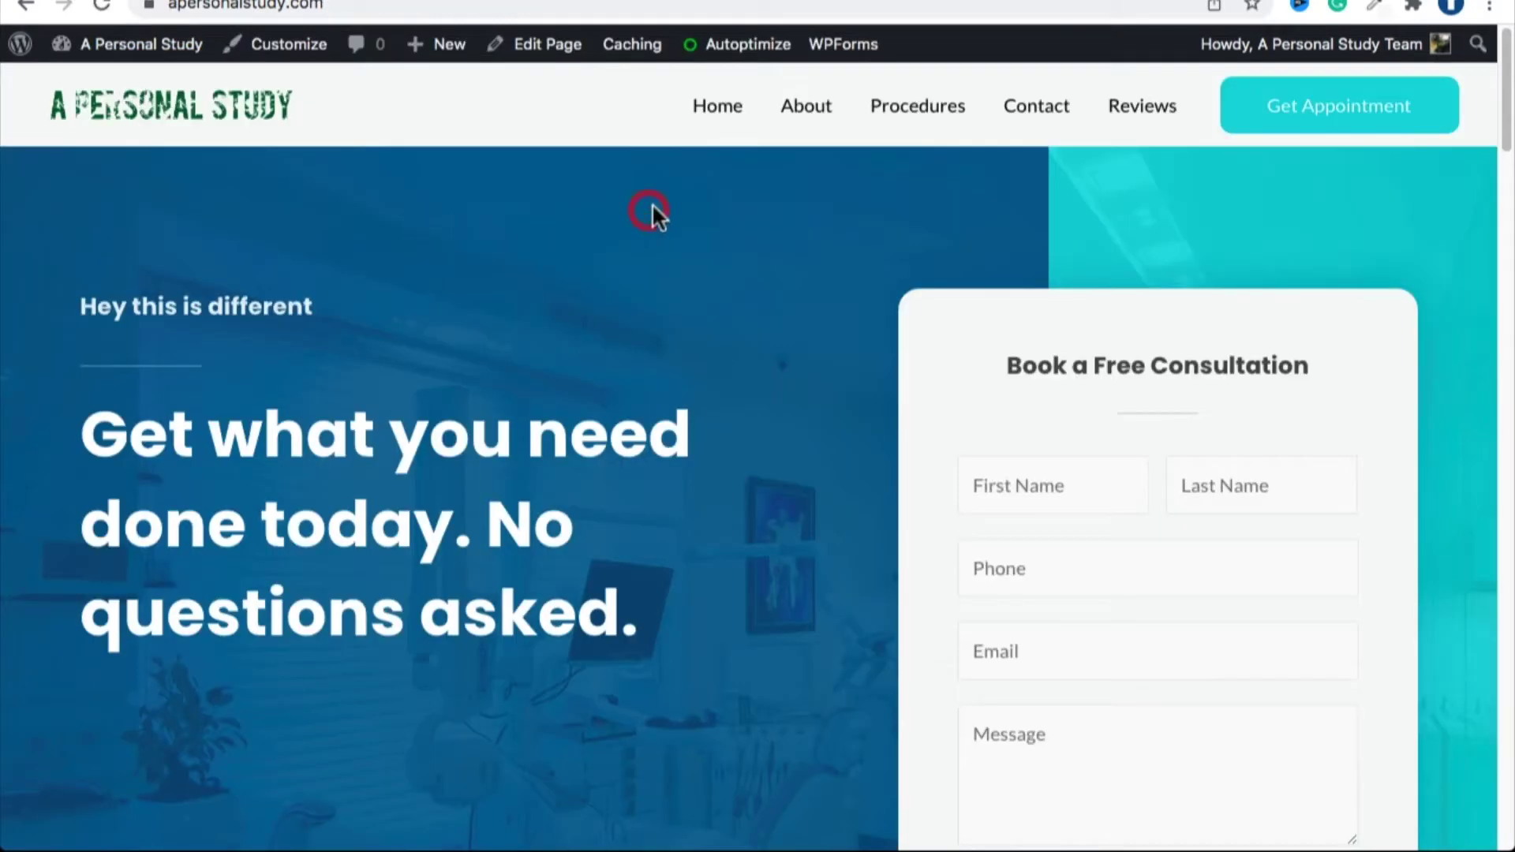
left_click(719, 117)
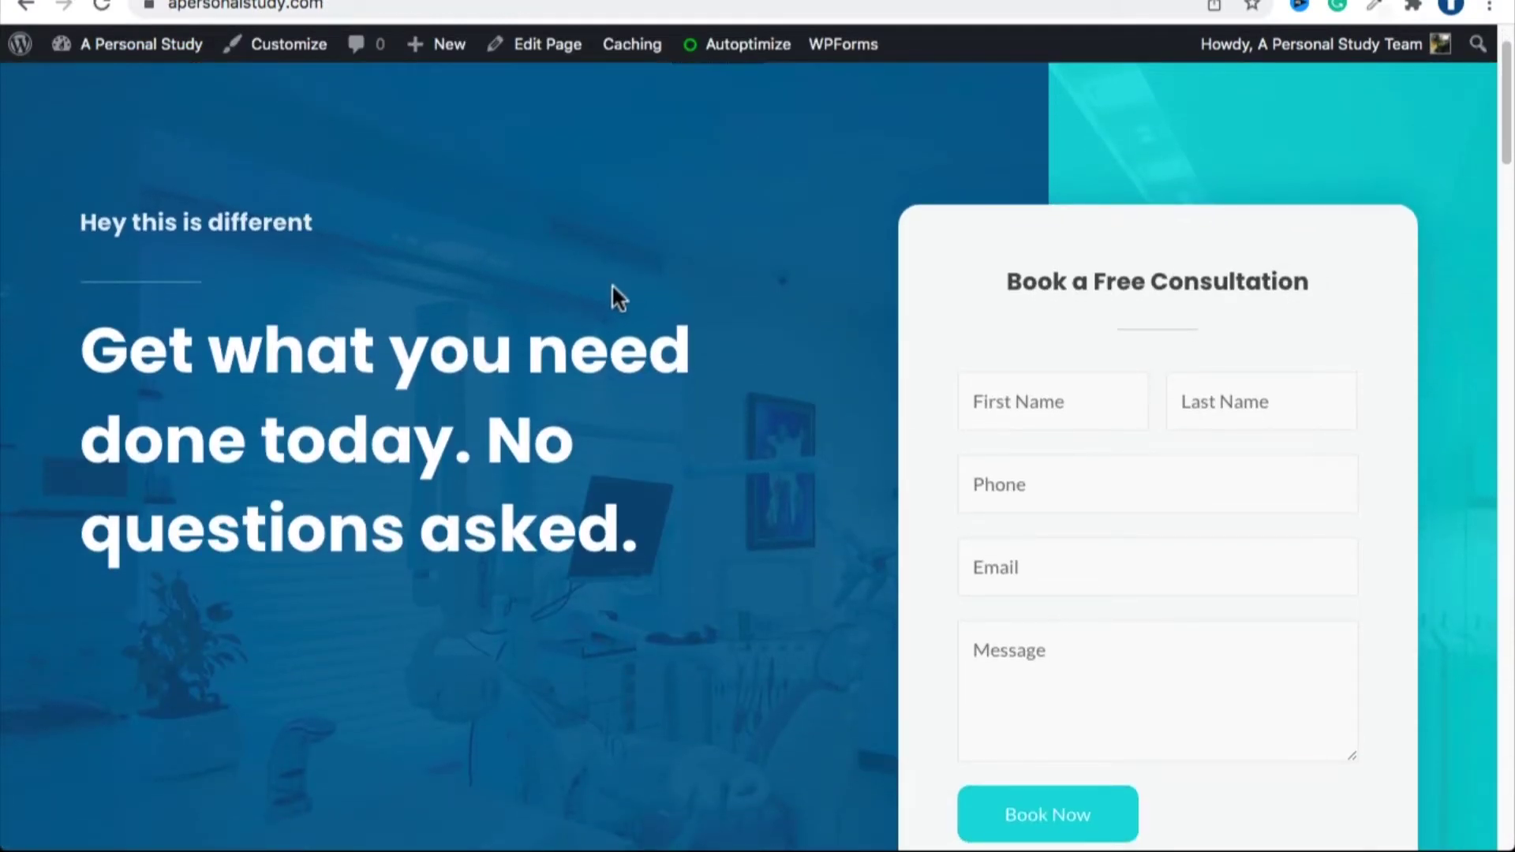
scroll(612, 286, "up", 2)
left_click(779, 120)
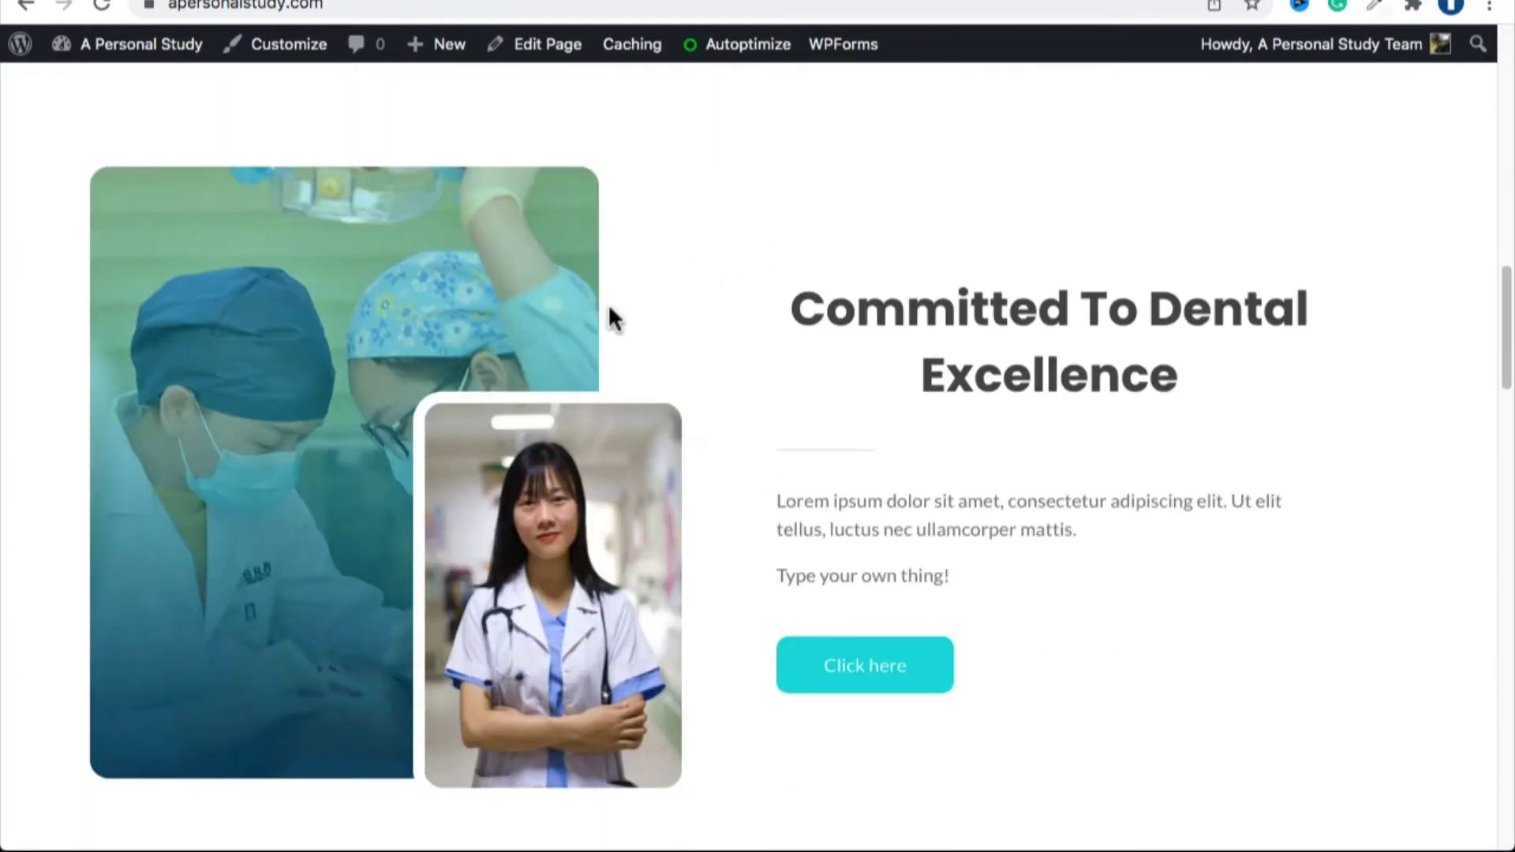
scroll(609, 307, "up", 5)
scroll(610, 310, "down", 3)
scroll(739, 374, "up", 12)
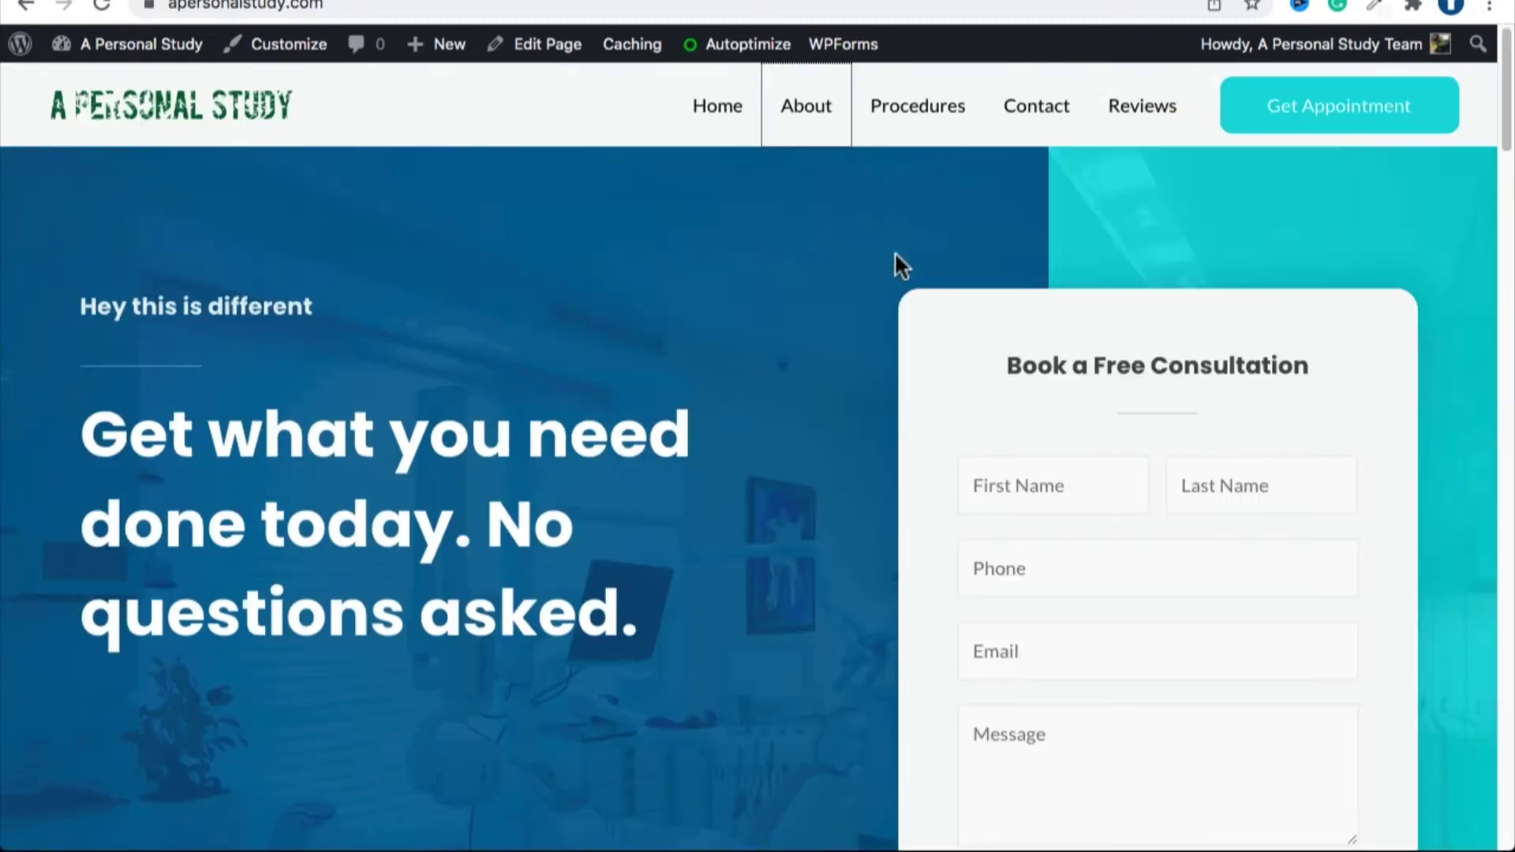
Test the Procedures and Contact links in the live site's header menu.
left_click(919, 118)
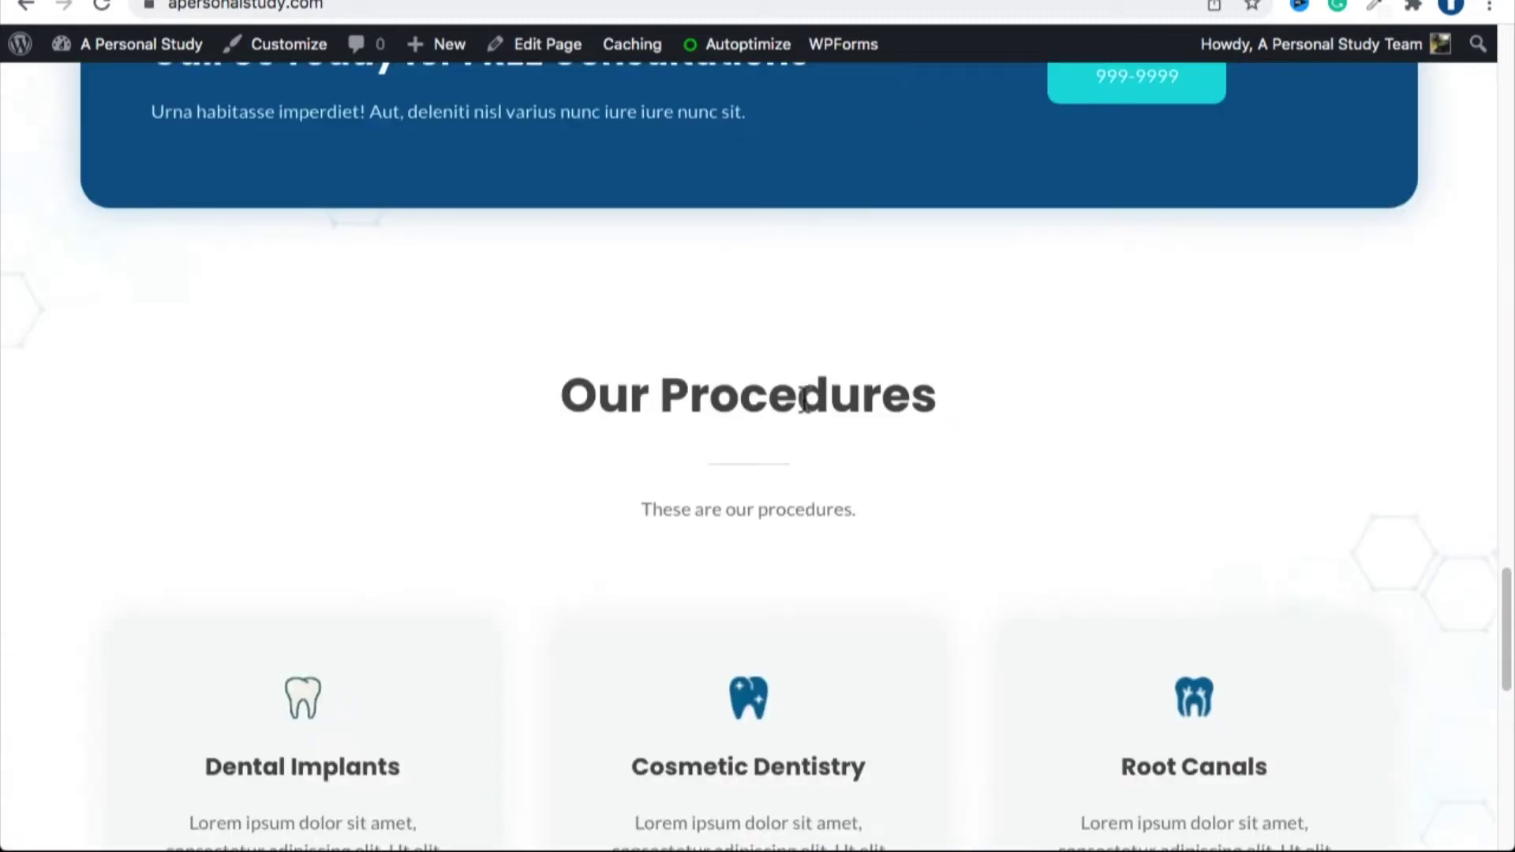
scroll(789, 472, "up", 2)
scroll(857, 552, "up", 15)
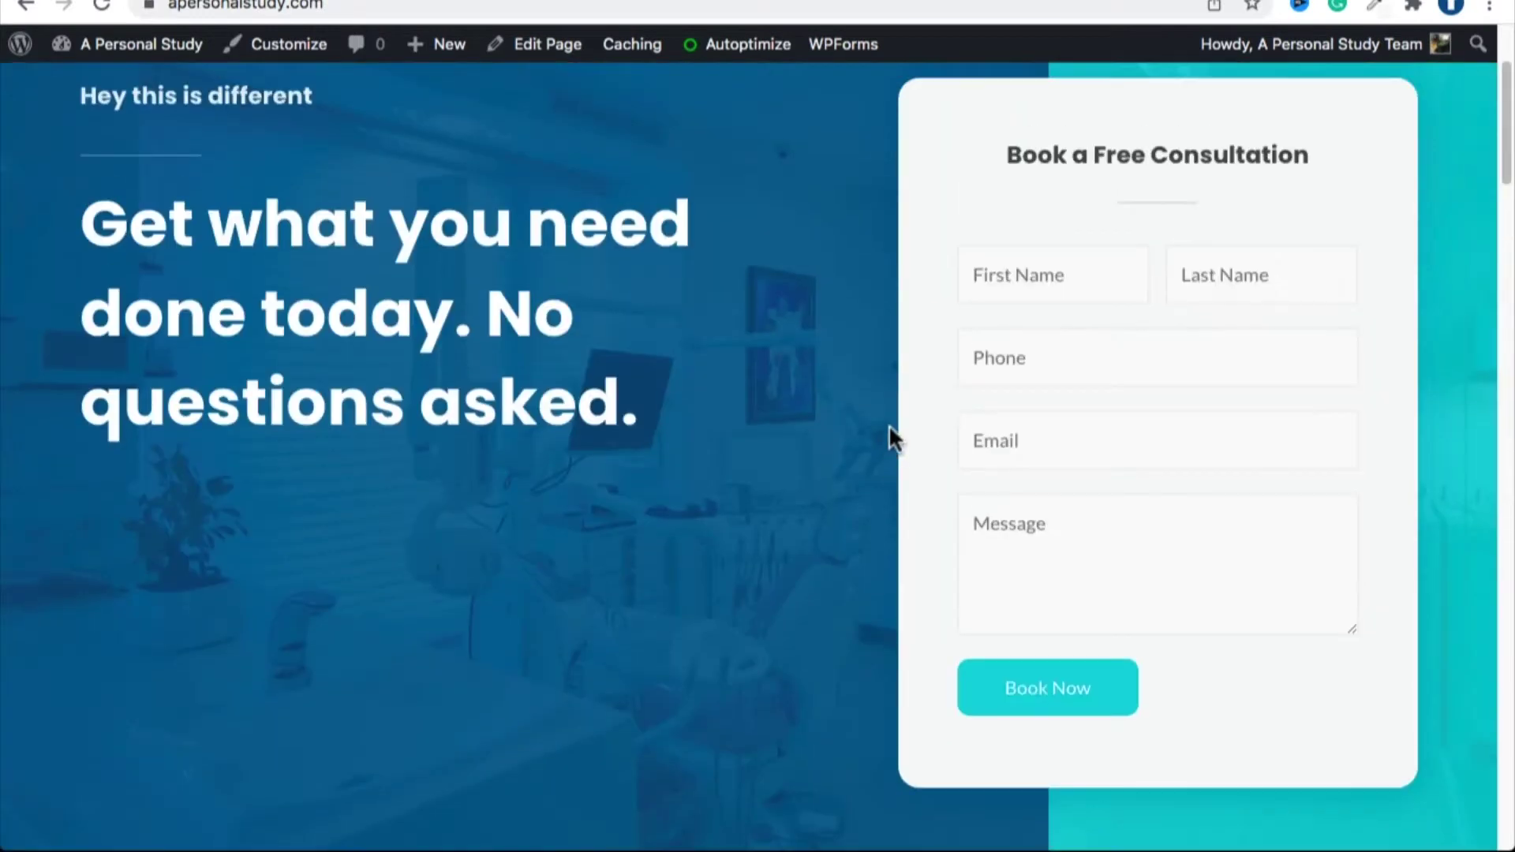
scroll(951, 188, "up", 3)
left_click(1030, 110)
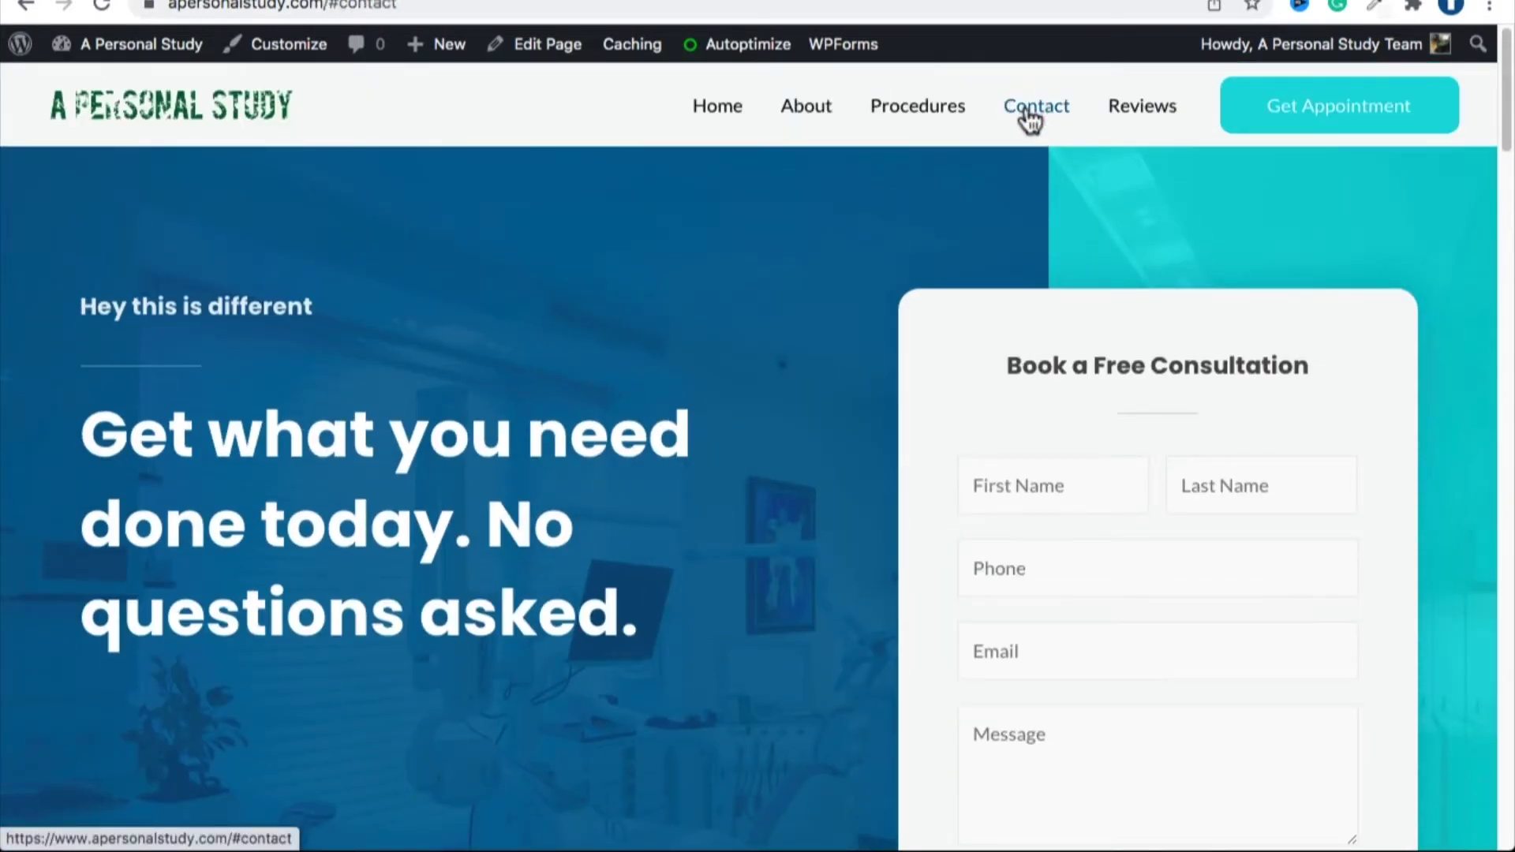
left_click(1019, 120)
left_click(1044, 126)
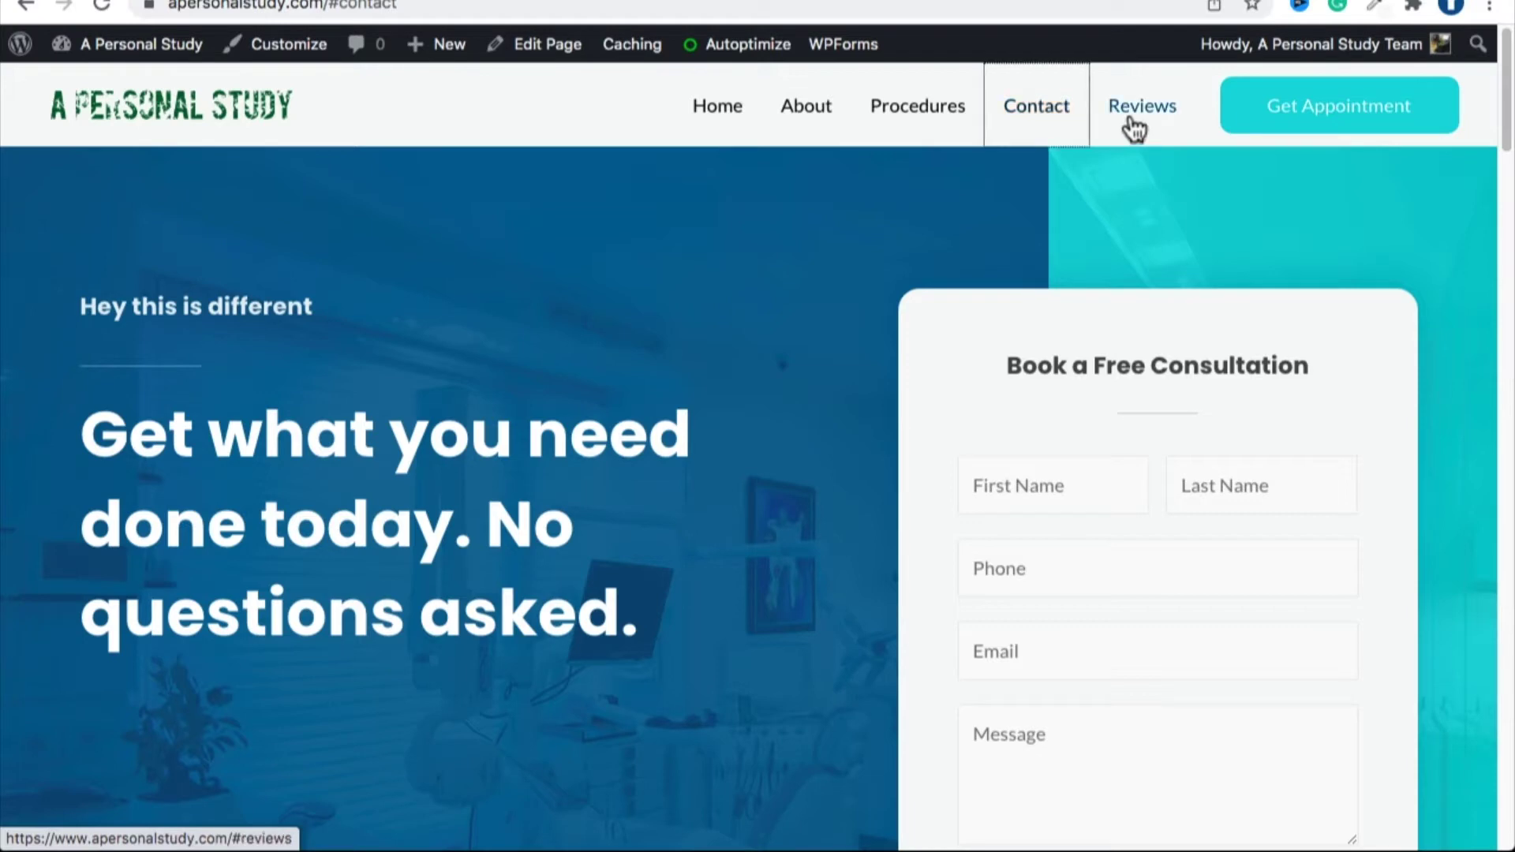
Test the Reviews link in the live header menu and check again where the Contact link leads.
left_click(1135, 122)
scroll(806, 291, "down", 3)
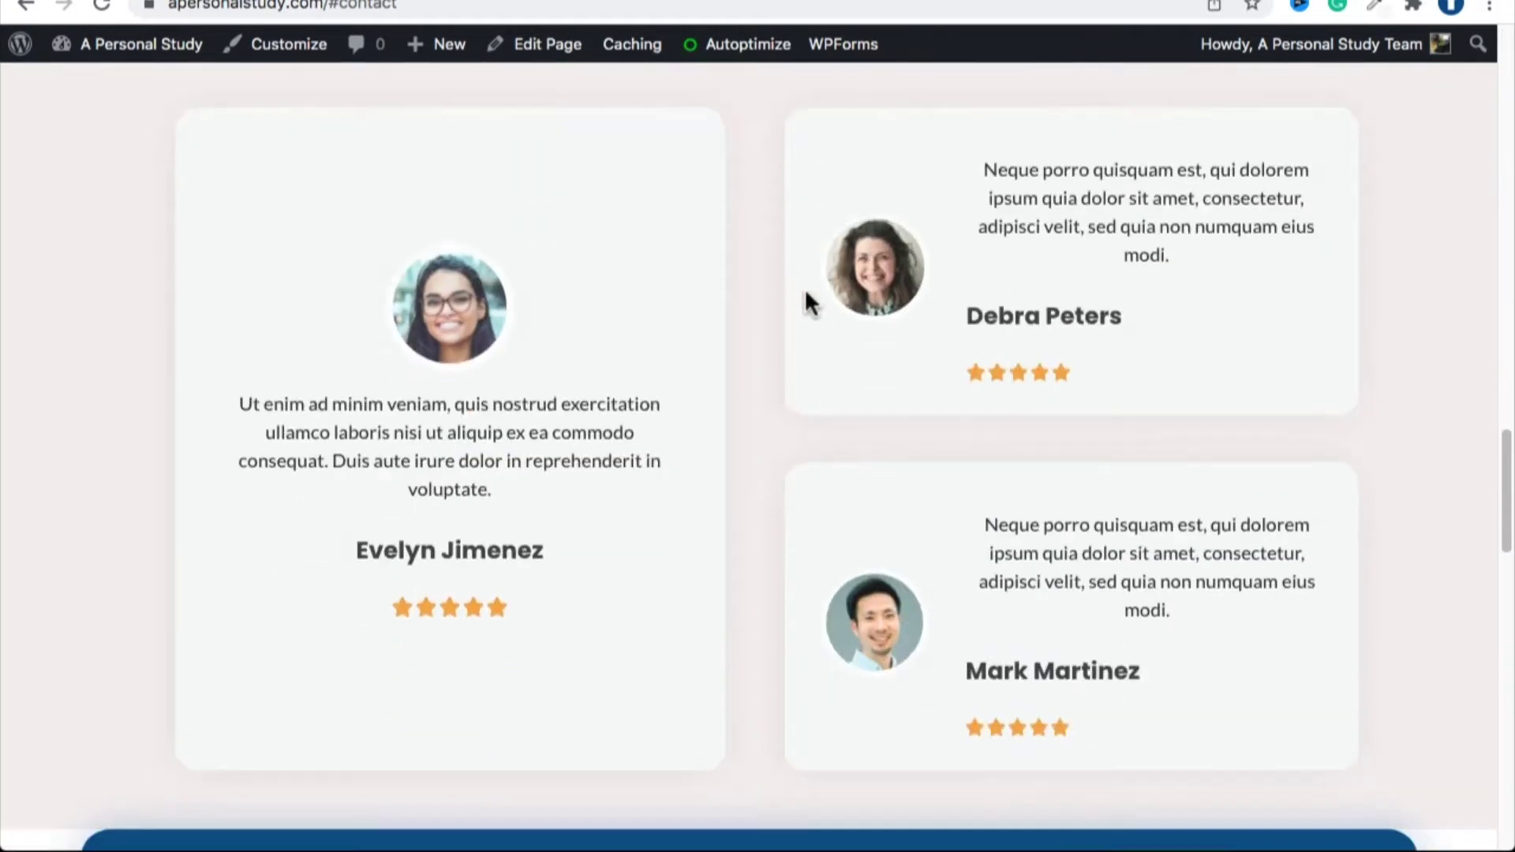
scroll(805, 290, "up", 20)
left_click(1052, 135)
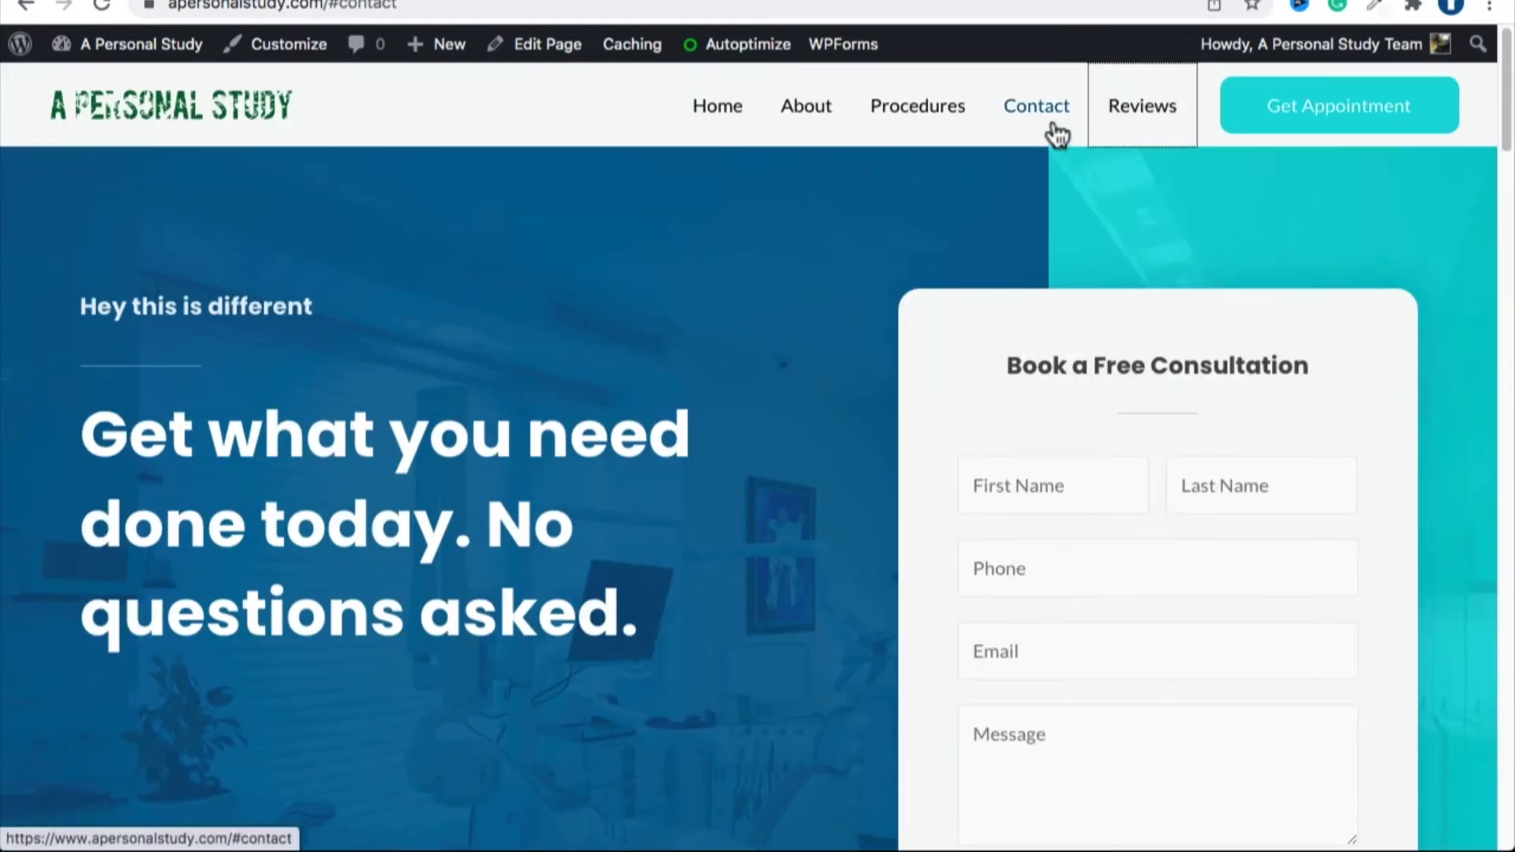
scroll(1015, 498, "down", 15)
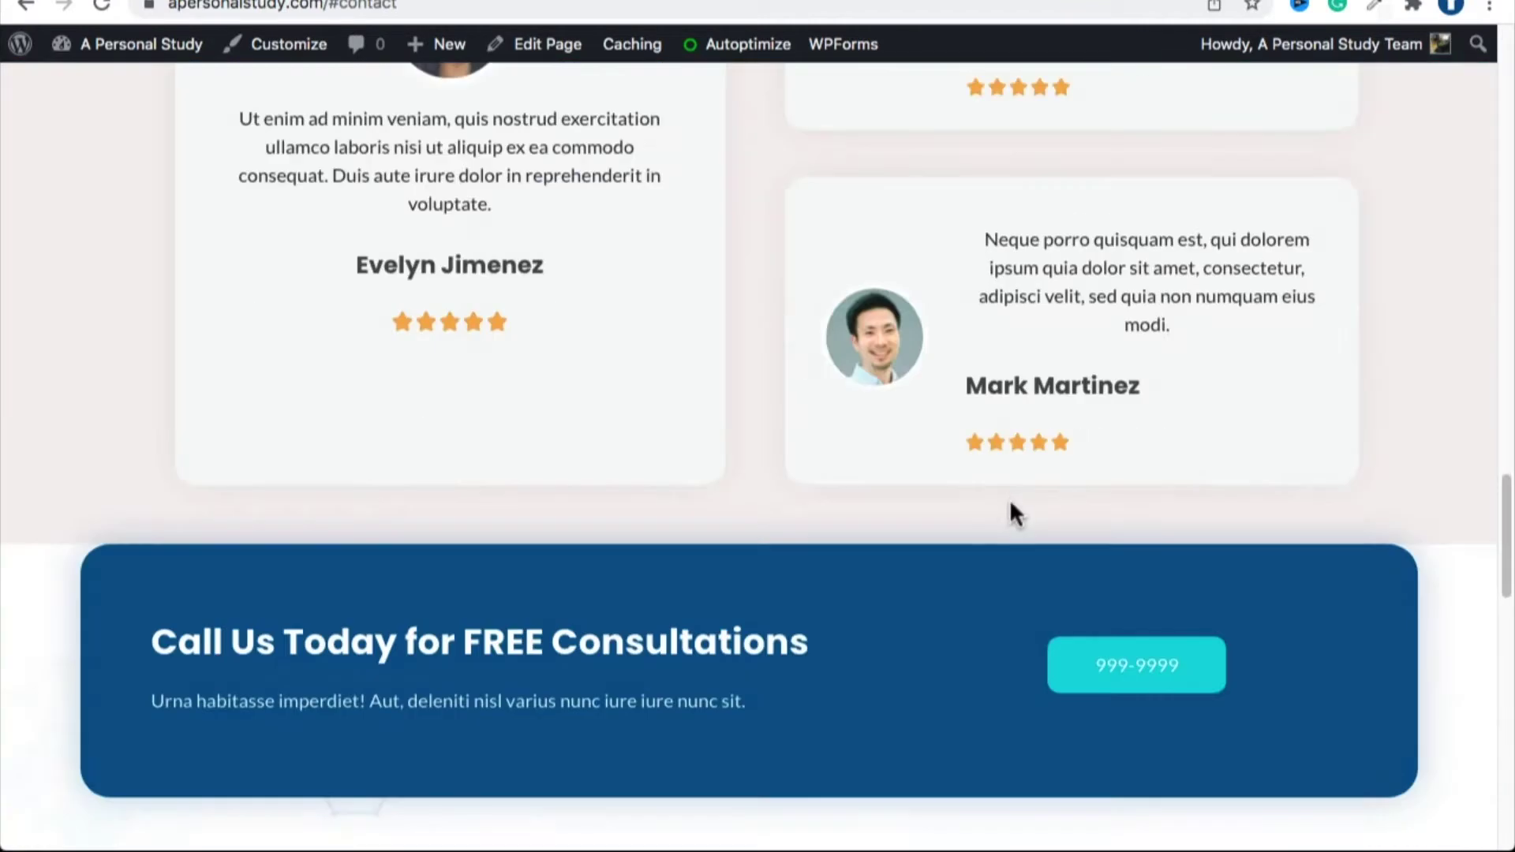
scroll(1010, 498, "up", 10)
scroll(1010, 506, "down", 1)
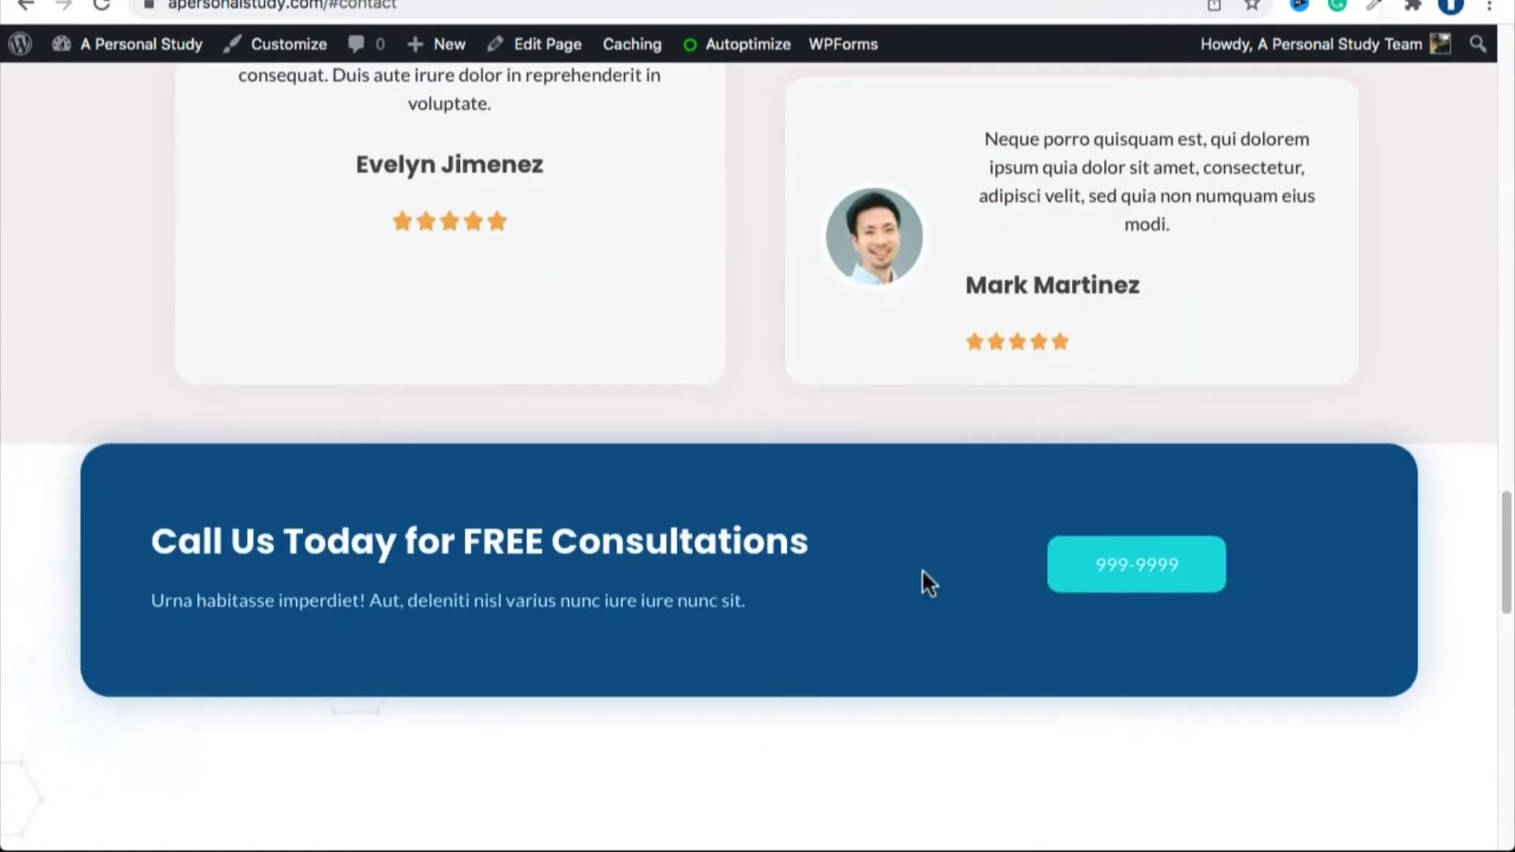
scroll(912, 548, "up", 10)
scroll(909, 547, "up", 5)
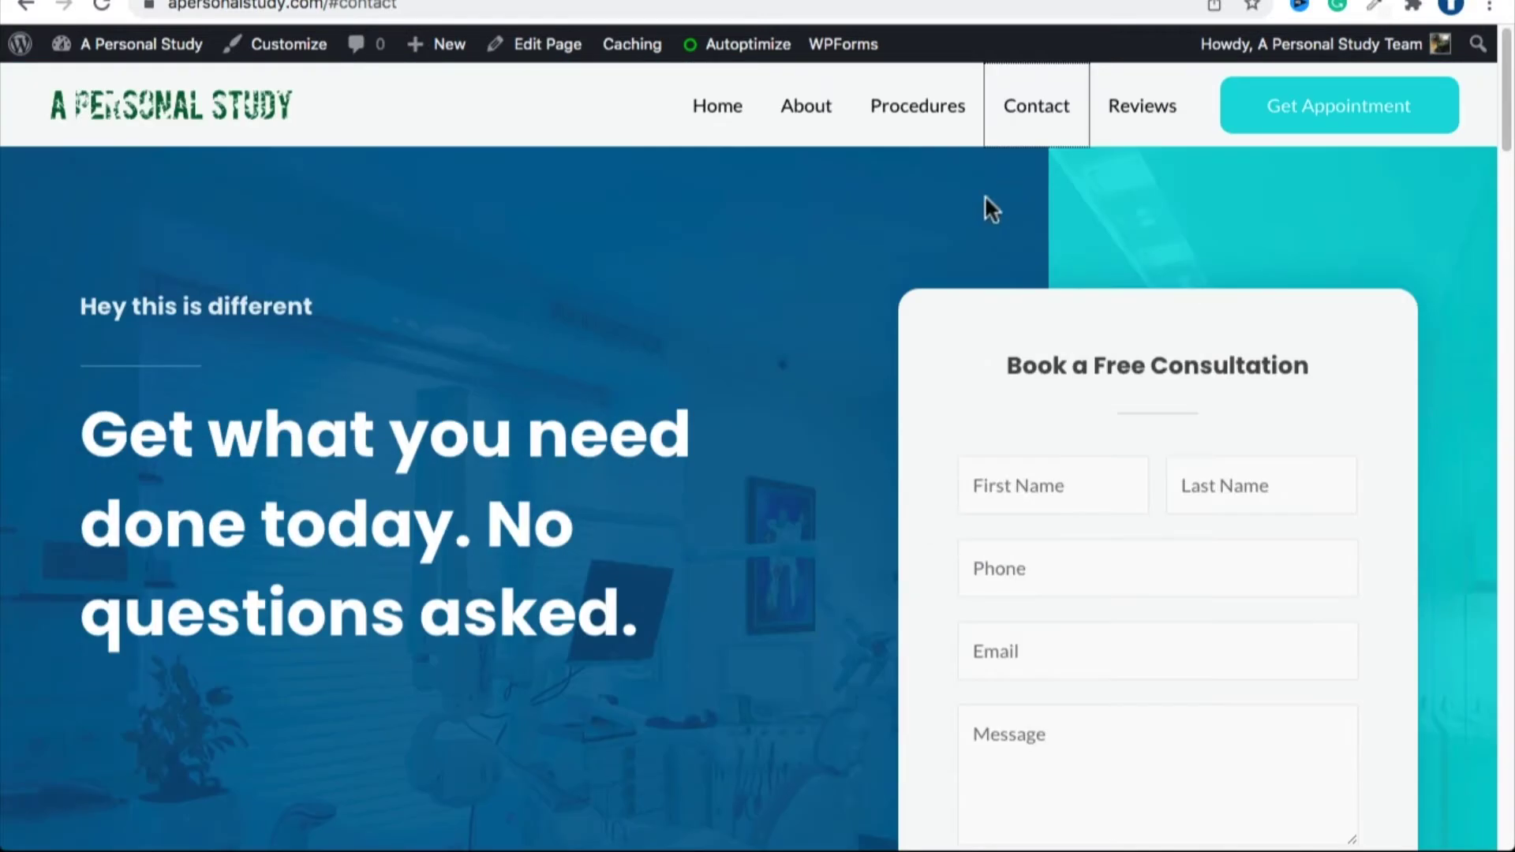
scroll(940, 442, "down", 1)
scroll(986, 224, "up", 1)
Go back to the WordPress dashboard and start adding a new page.
mouse_move(142, 44)
left_click(133, 93)
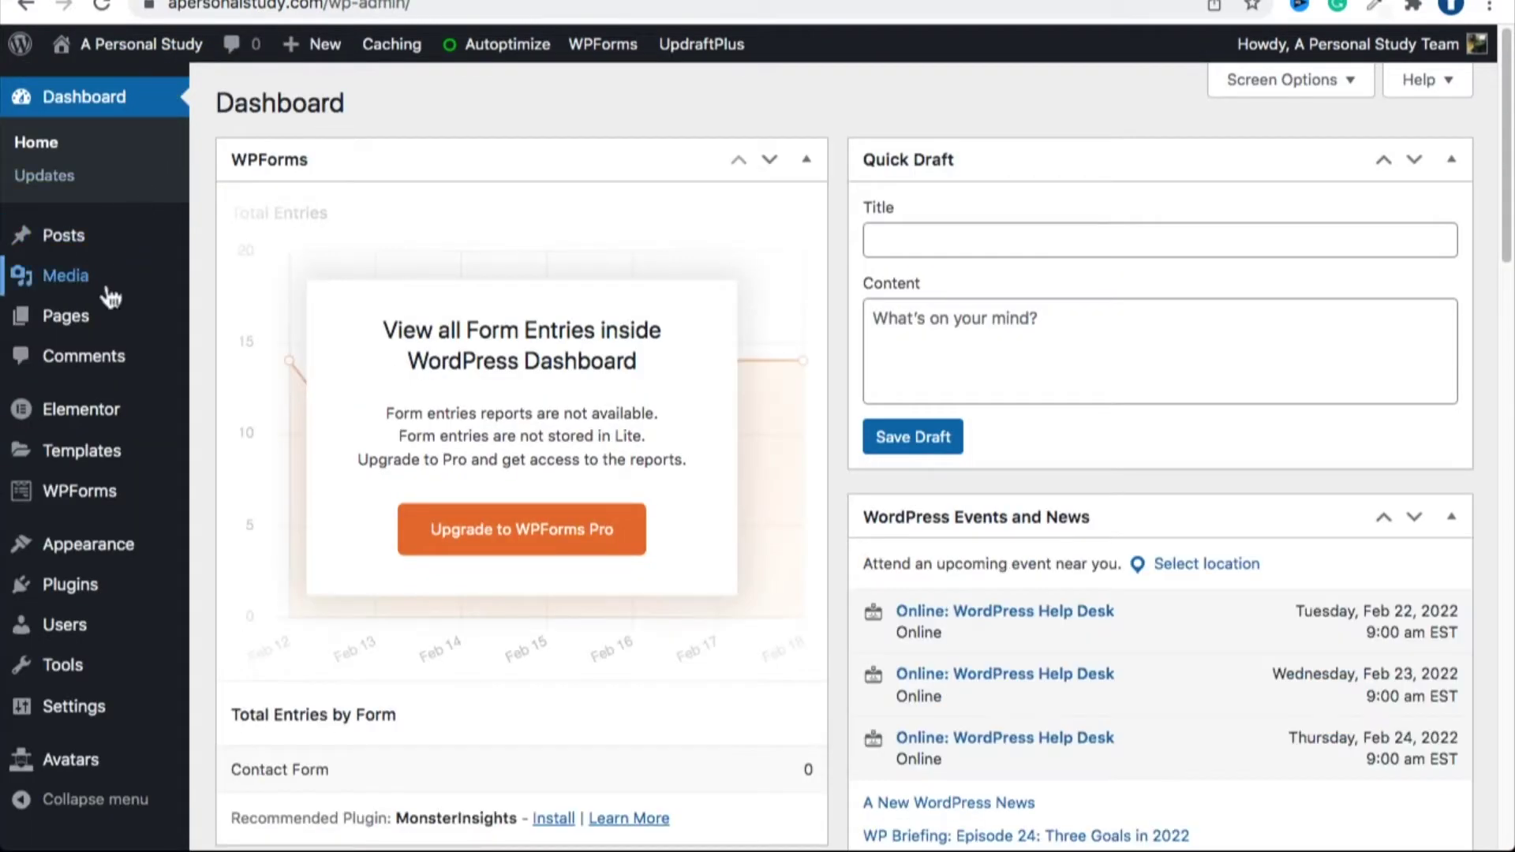
mouse_move(95, 315)
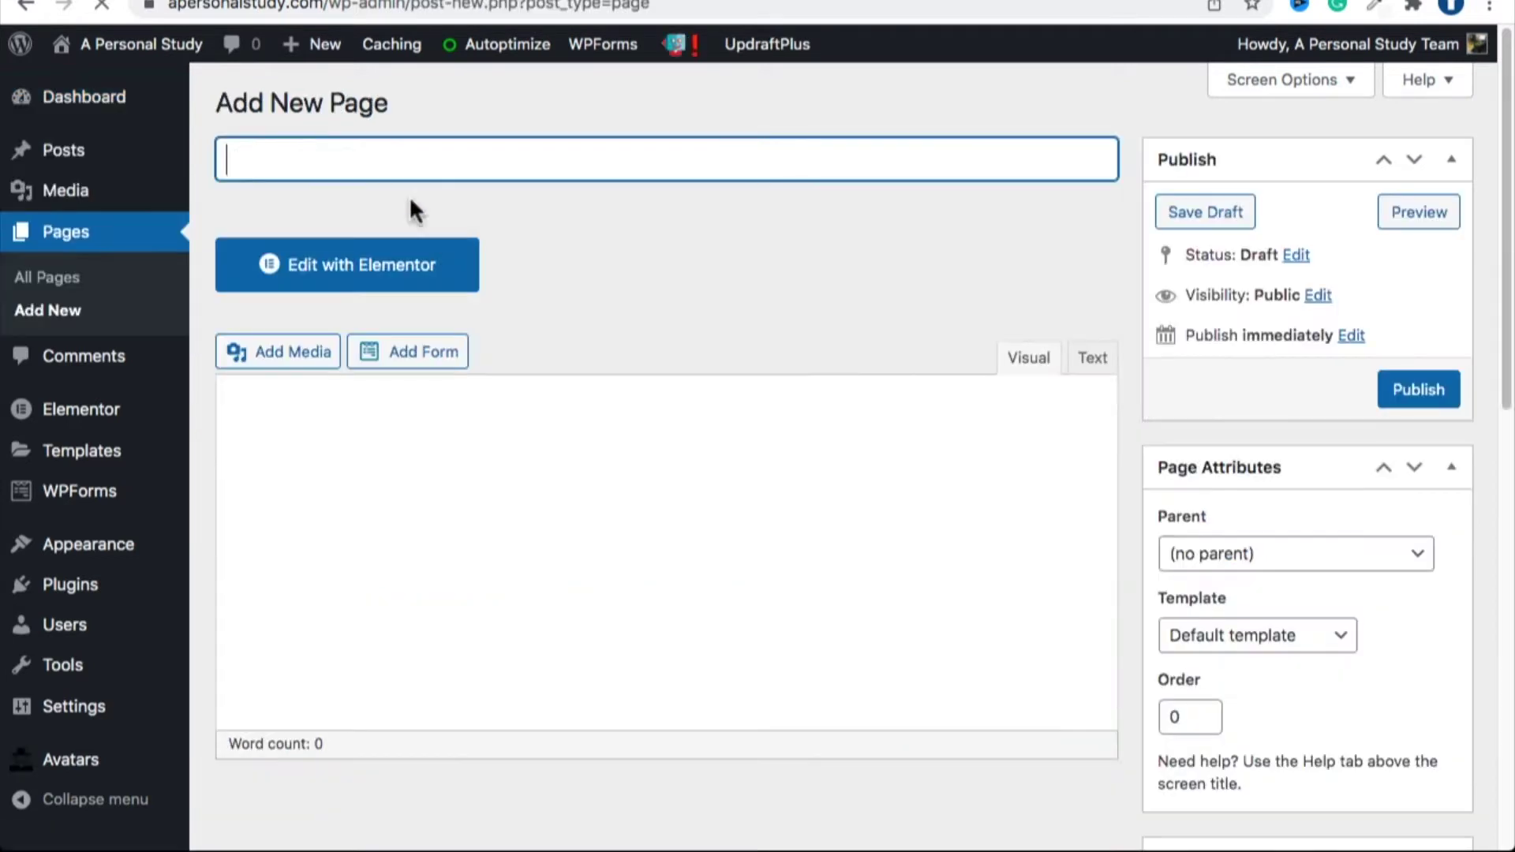
Title the page Contact Us, add body lines giving the contact phone number and email address, and publish it.
type("Contact Us")
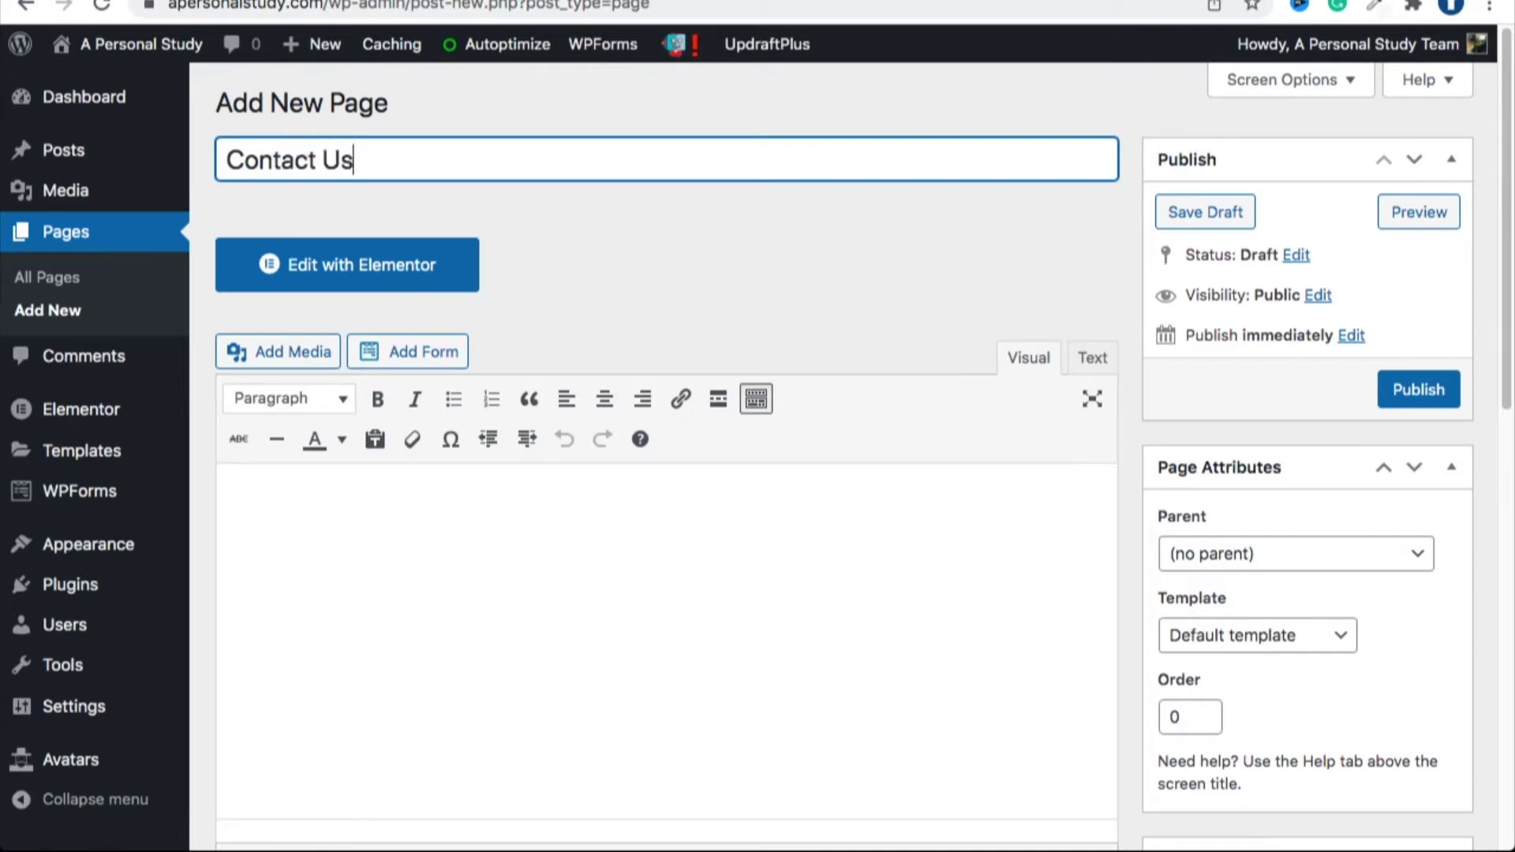
key("Tab")
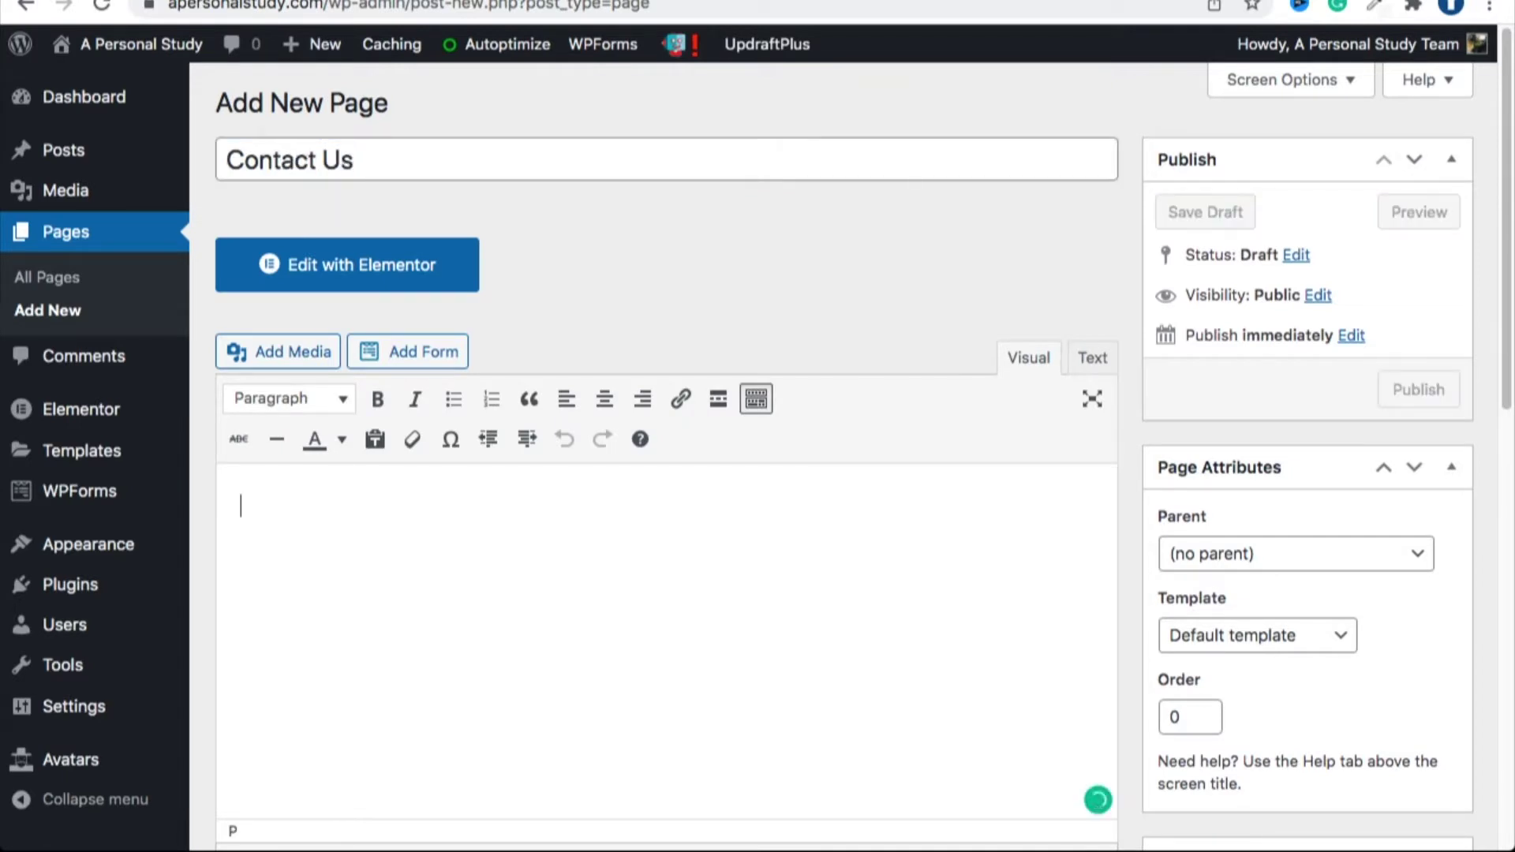
type("You can reach us at (855) 555-5555")
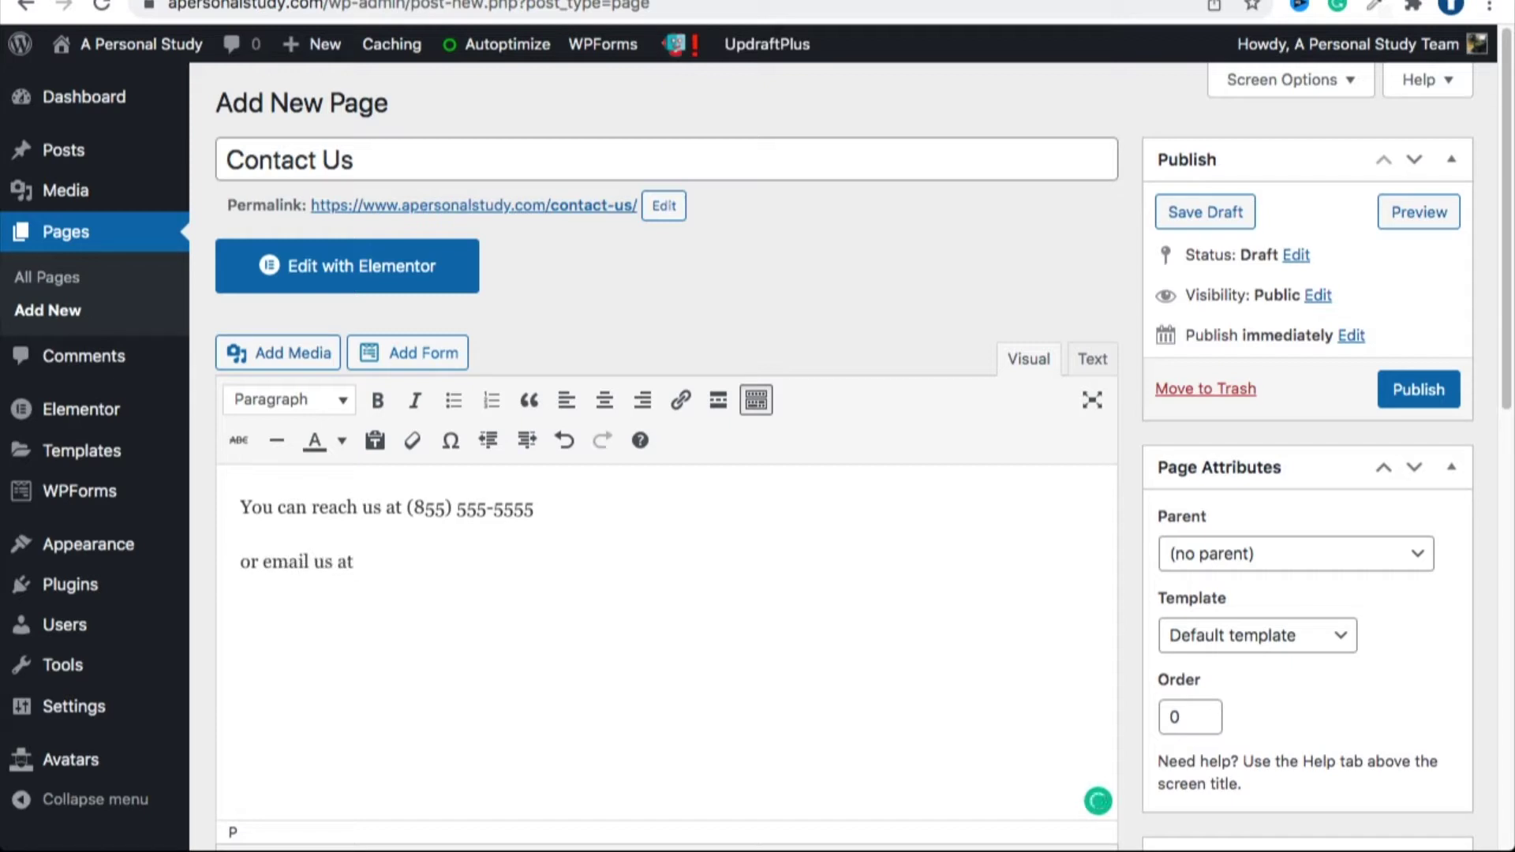
type("onalstudalstud")
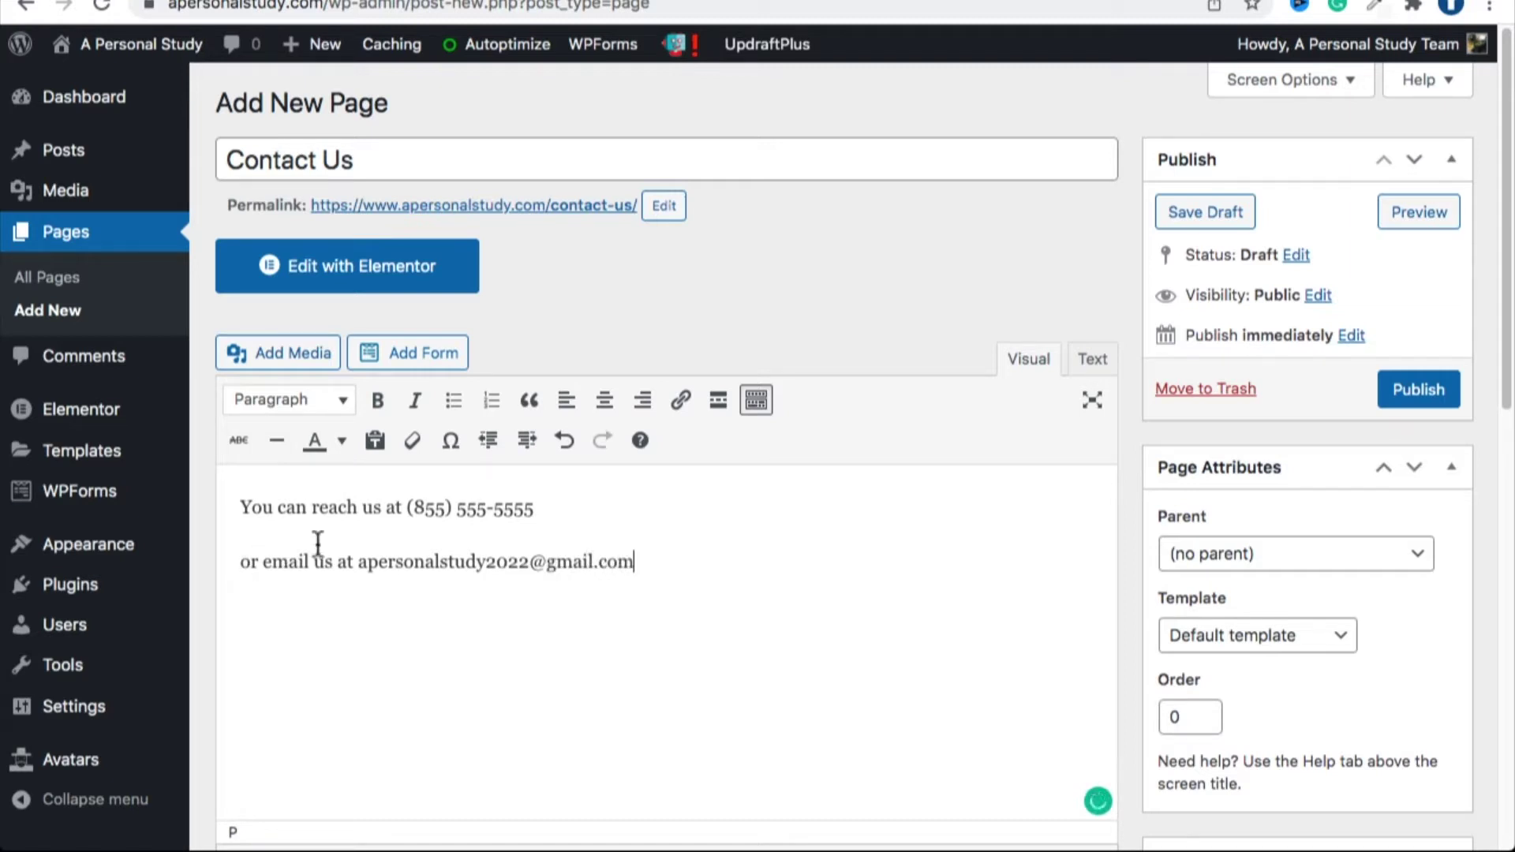
left_click(346, 561)
type(":")
left_click(1397, 392)
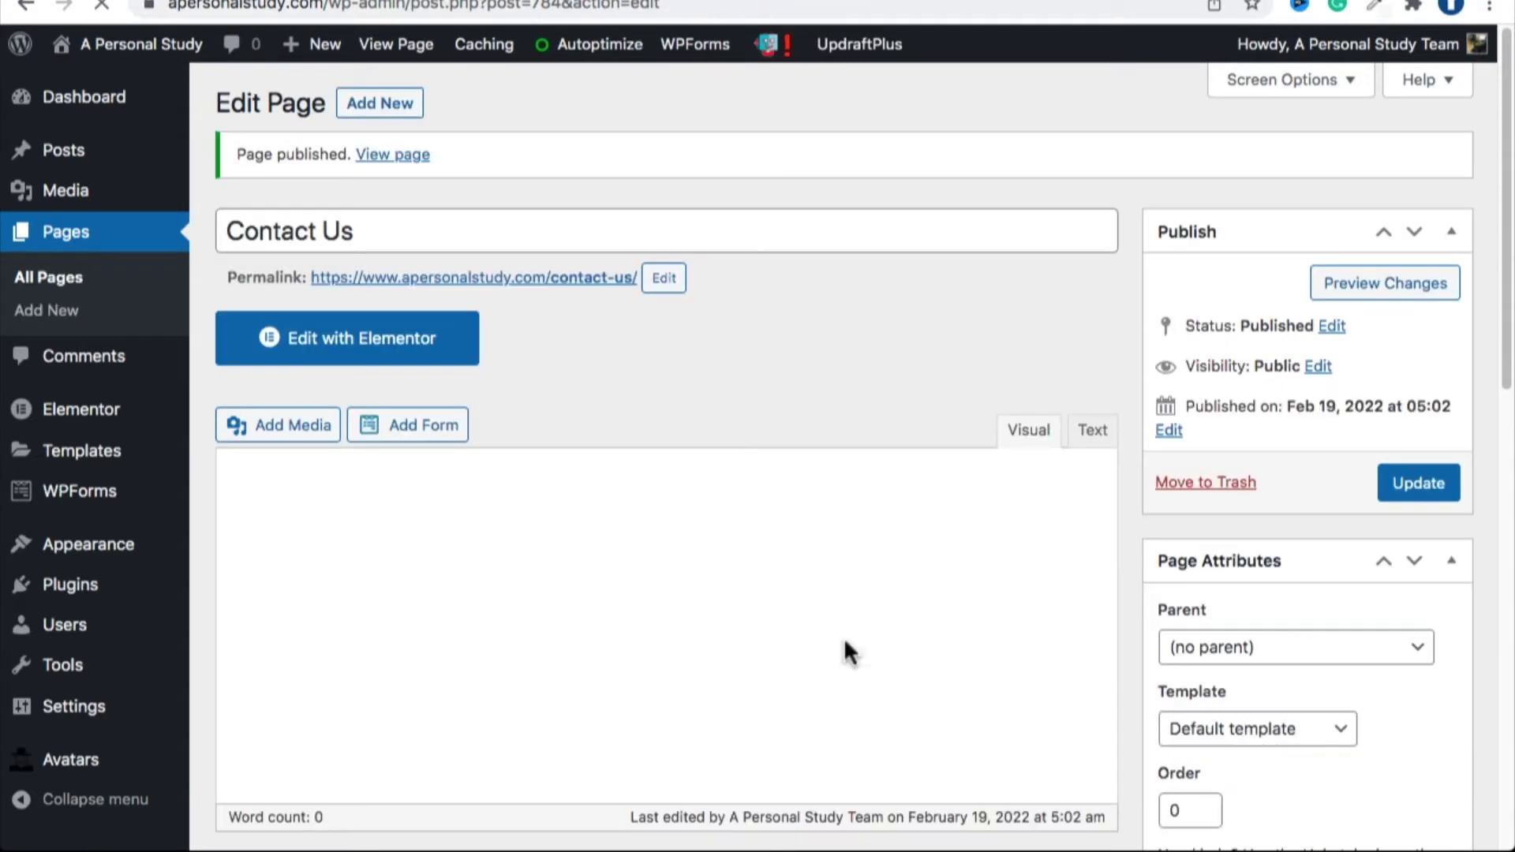
View the published Contact Us page on the live site and test the header's Contact link there.
left_click(382, 154)
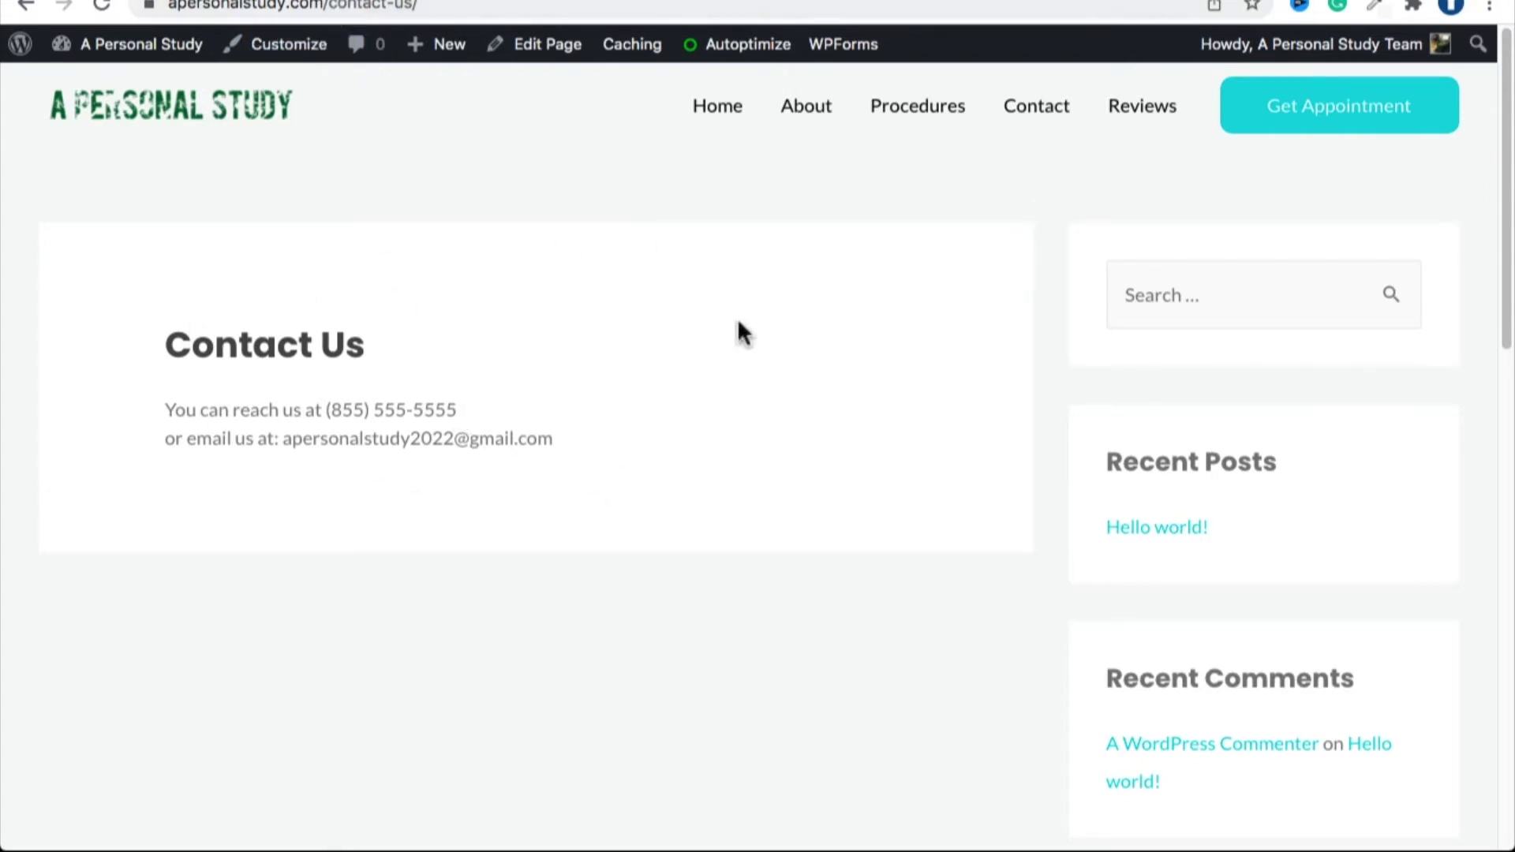
left_click(1025, 103)
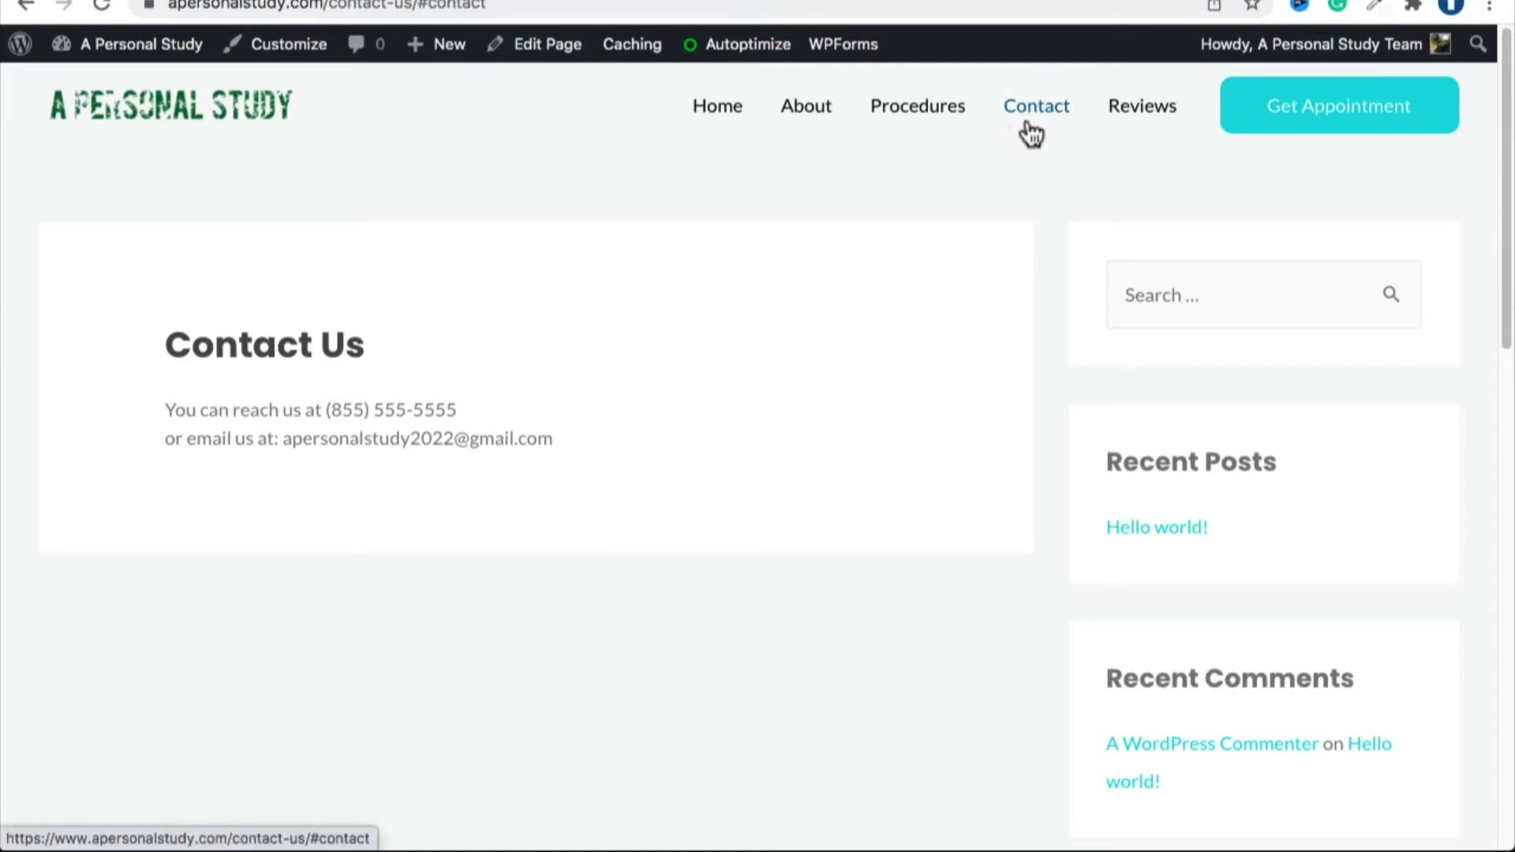
left_click(1038, 128)
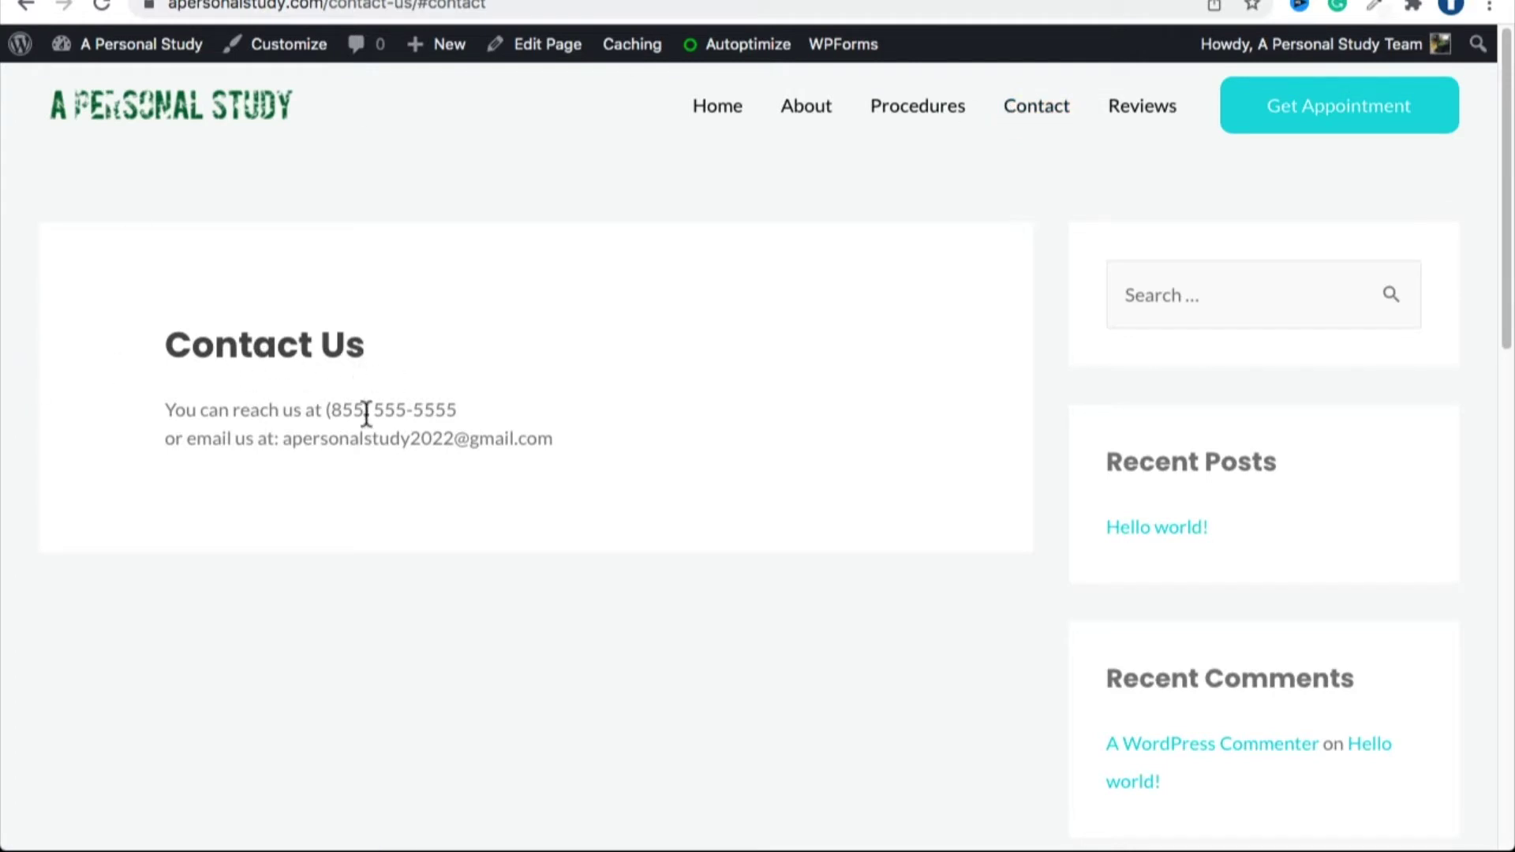
Open the Customizer from the live Contact Us page and bring up the A Personal Study Top Menu for editing.
left_click(290, 46)
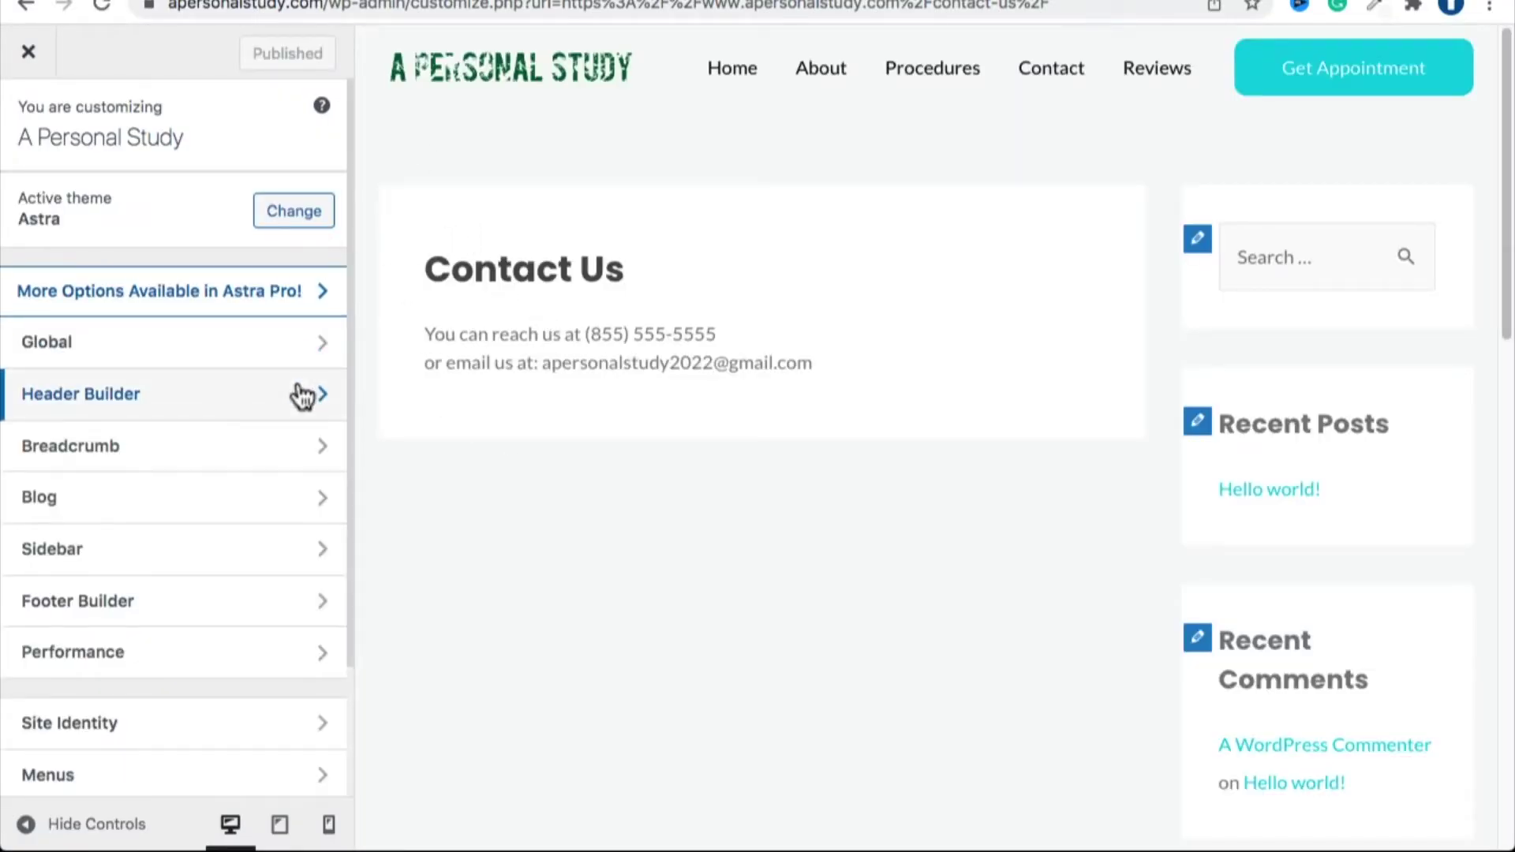
scroll(150, 663, "down", 2)
scroll(150, 655, "down", 1)
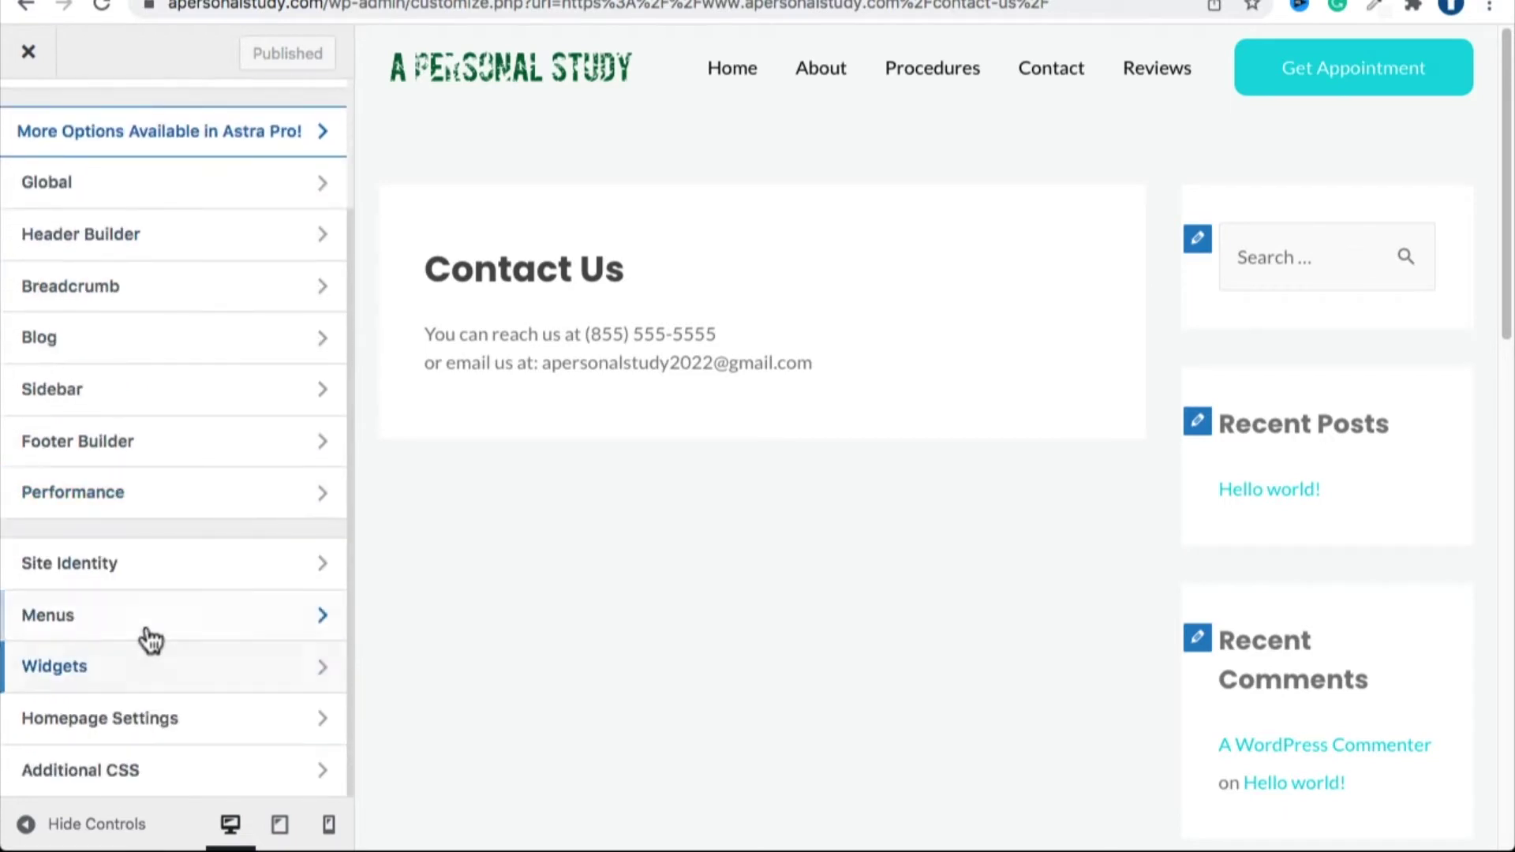
left_click(145, 615)
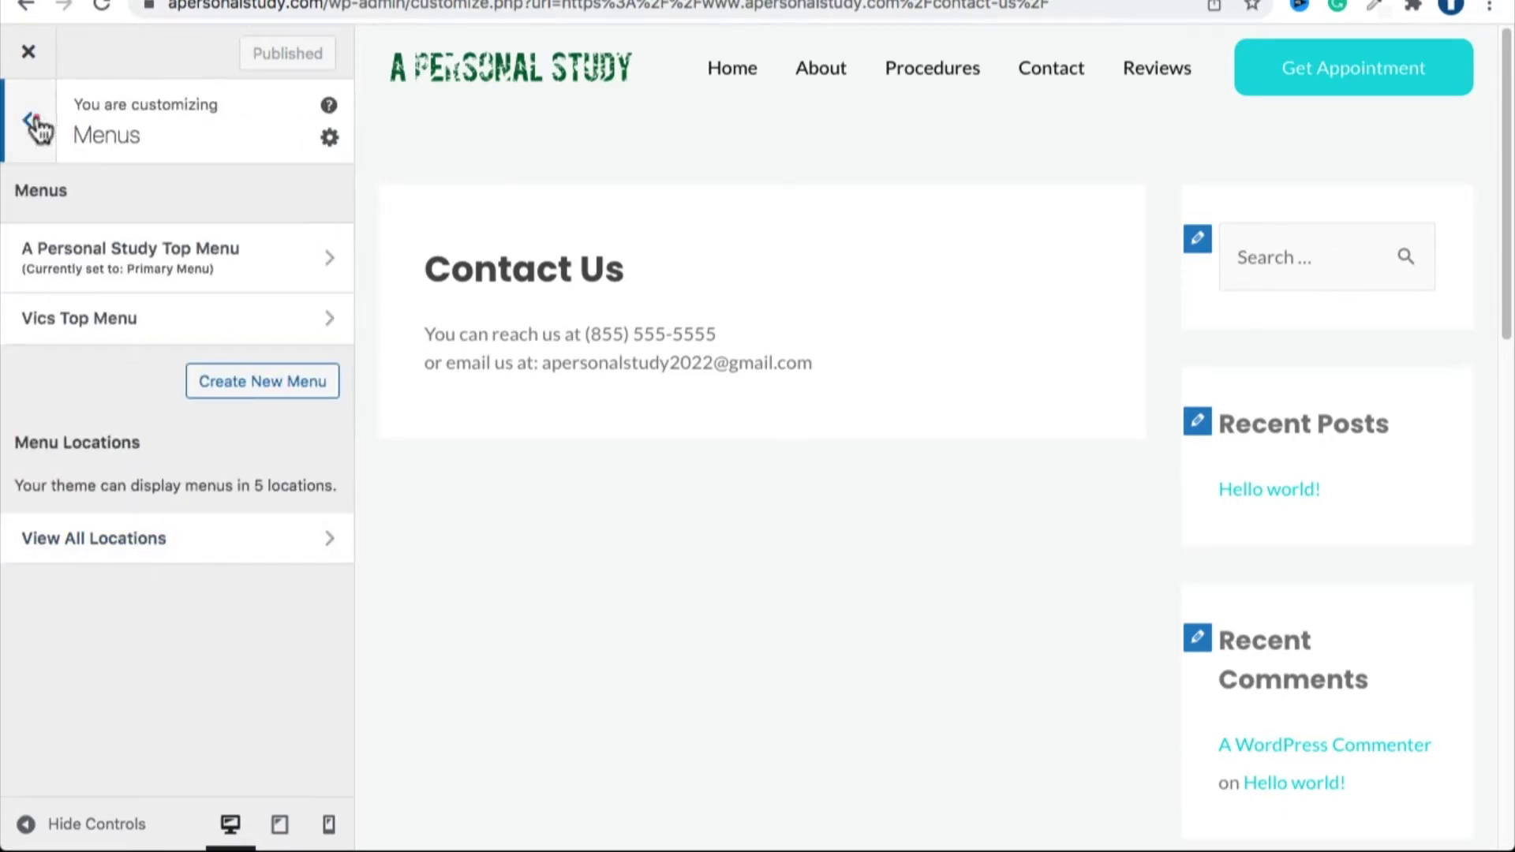
left_click(36, 125)
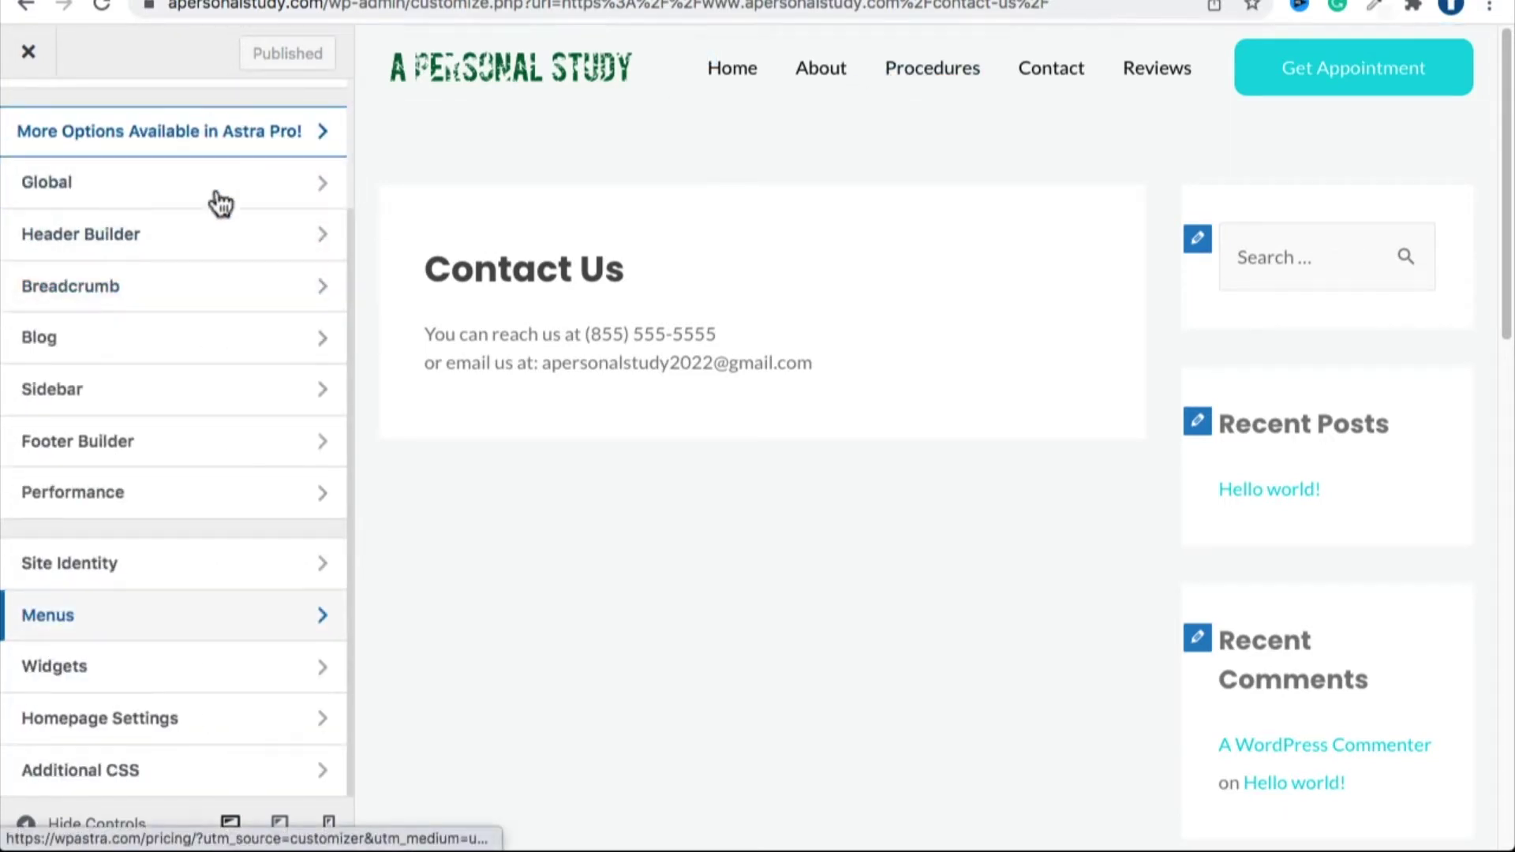
left_click(125, 601)
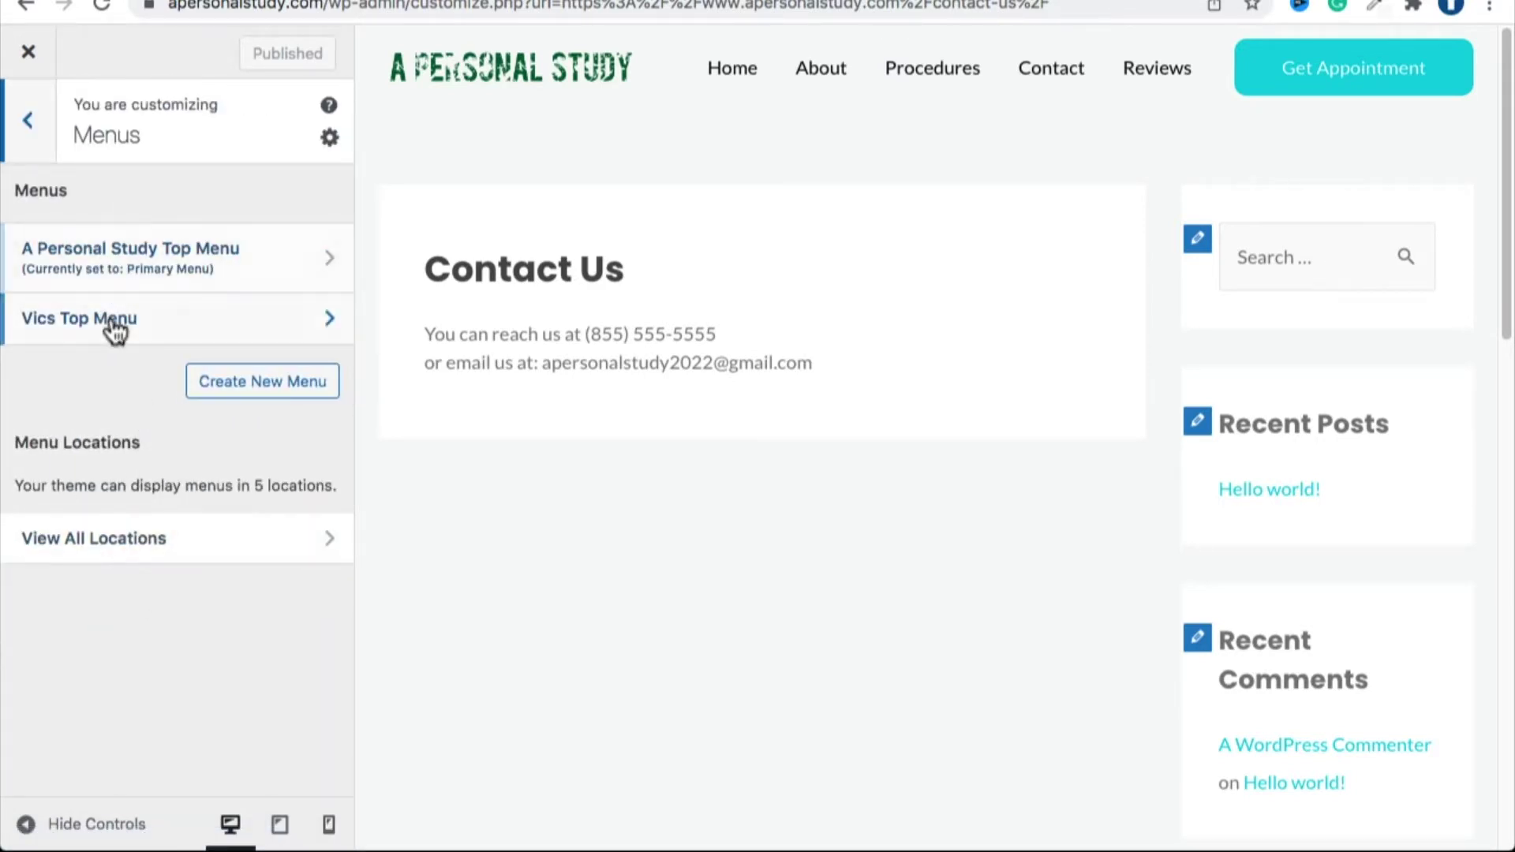
left_click(110, 262)
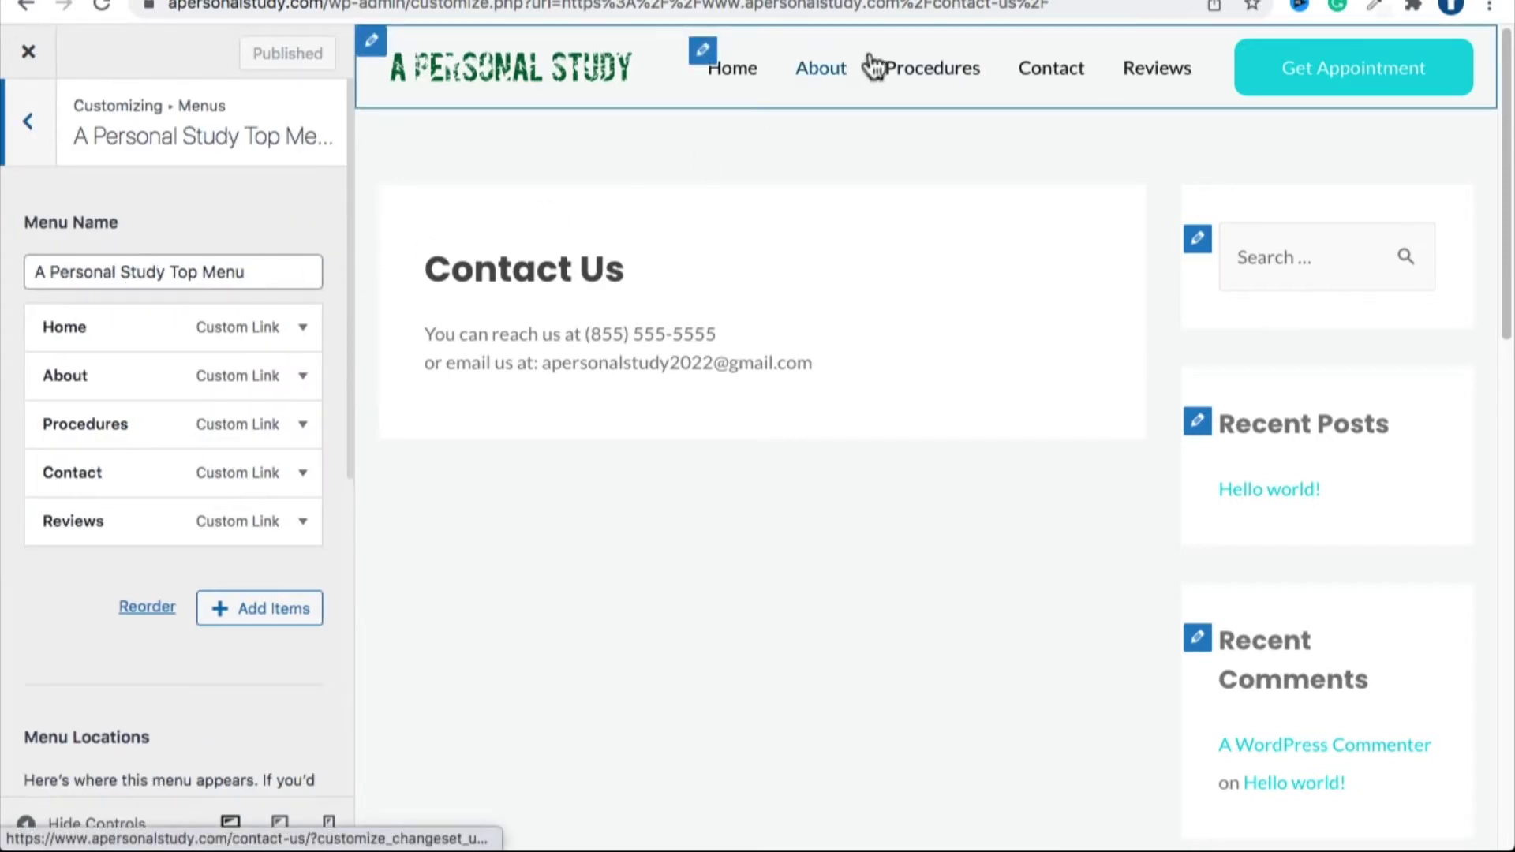
Reach the A Personal Study Top Menu by way of the header's Primary Menu settings and the menu locations.
left_click(703, 52)
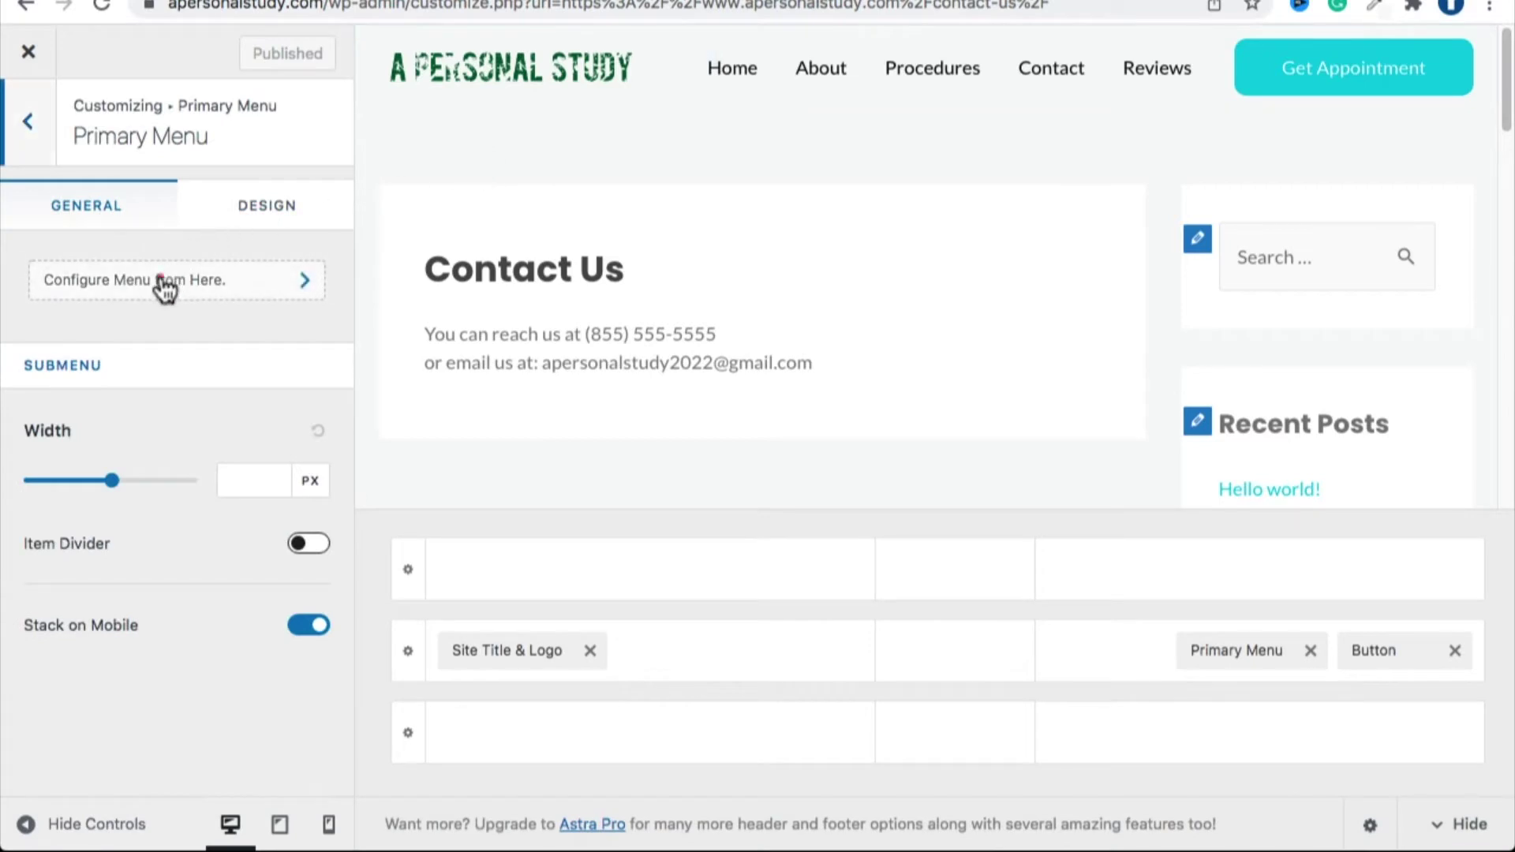
left_click(163, 285)
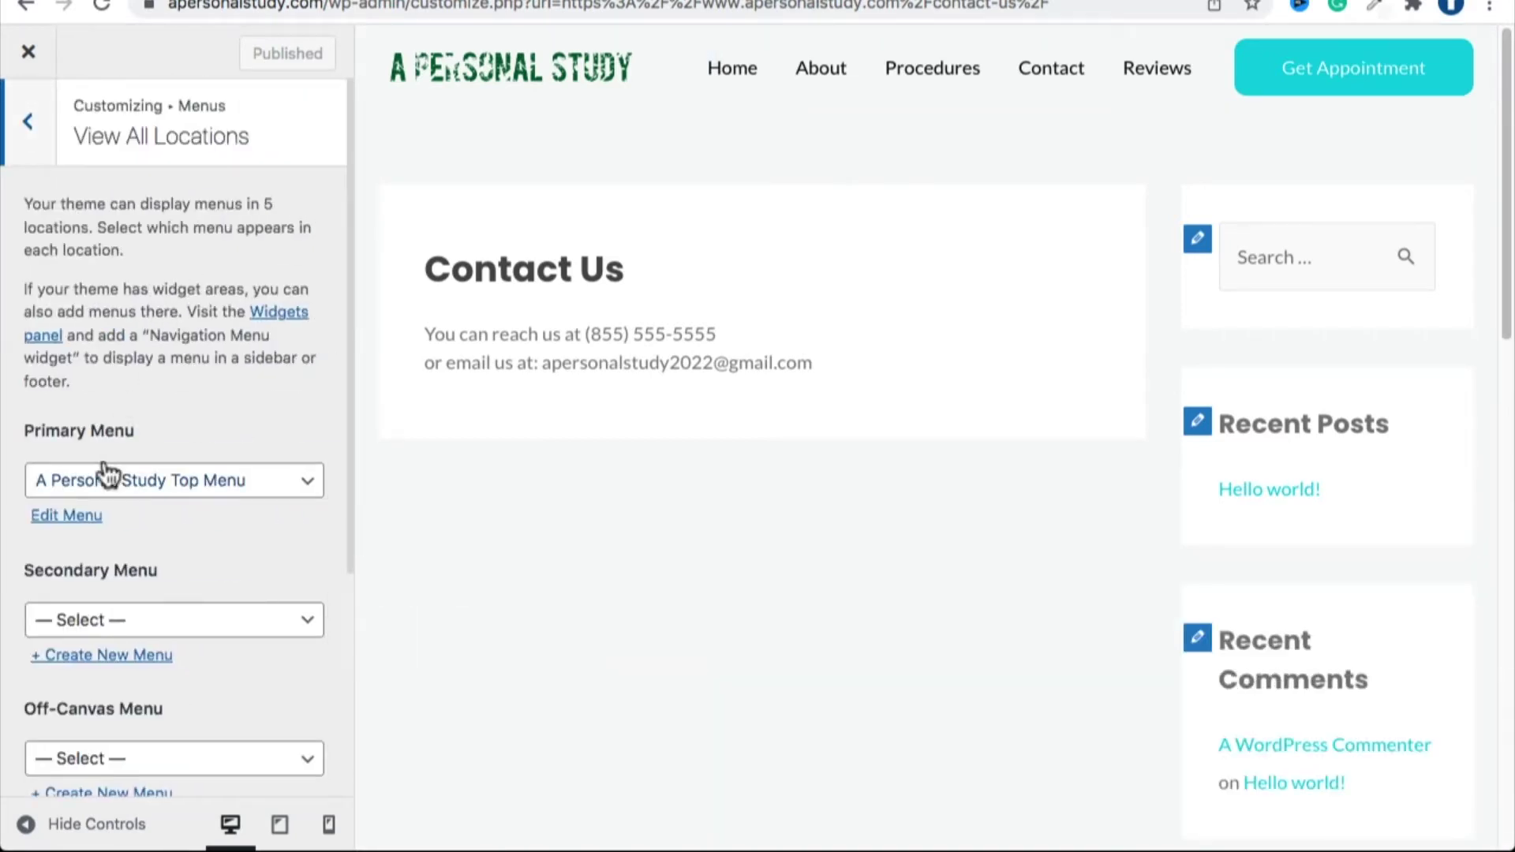
scroll(106, 481, "down", 1)
left_click(75, 499)
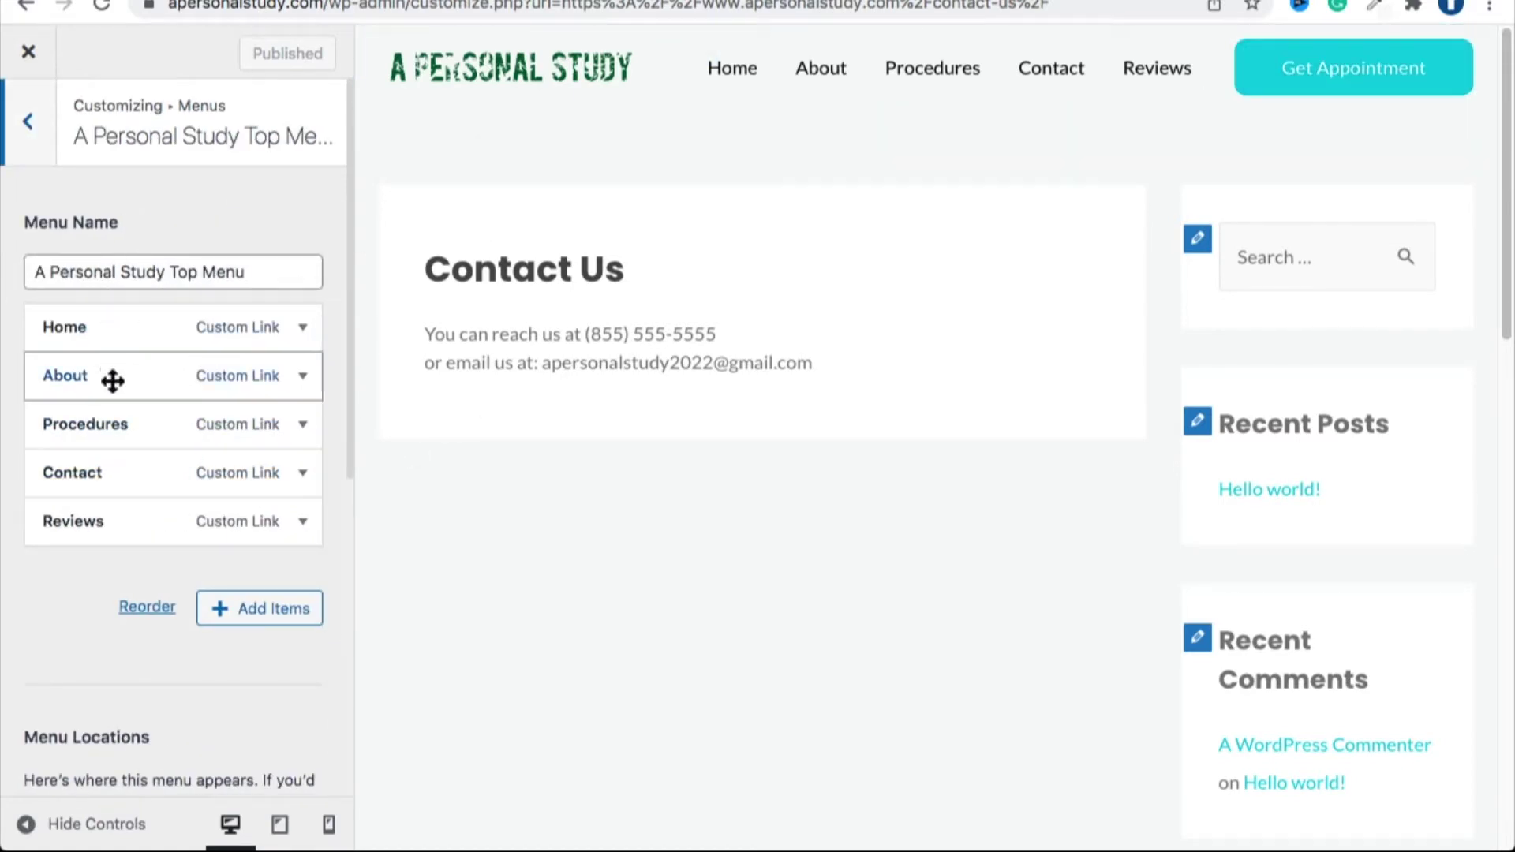
Add the Contact Us page as an item to the A Personal Study Top Menu and close the item picker.
left_click(226, 611)
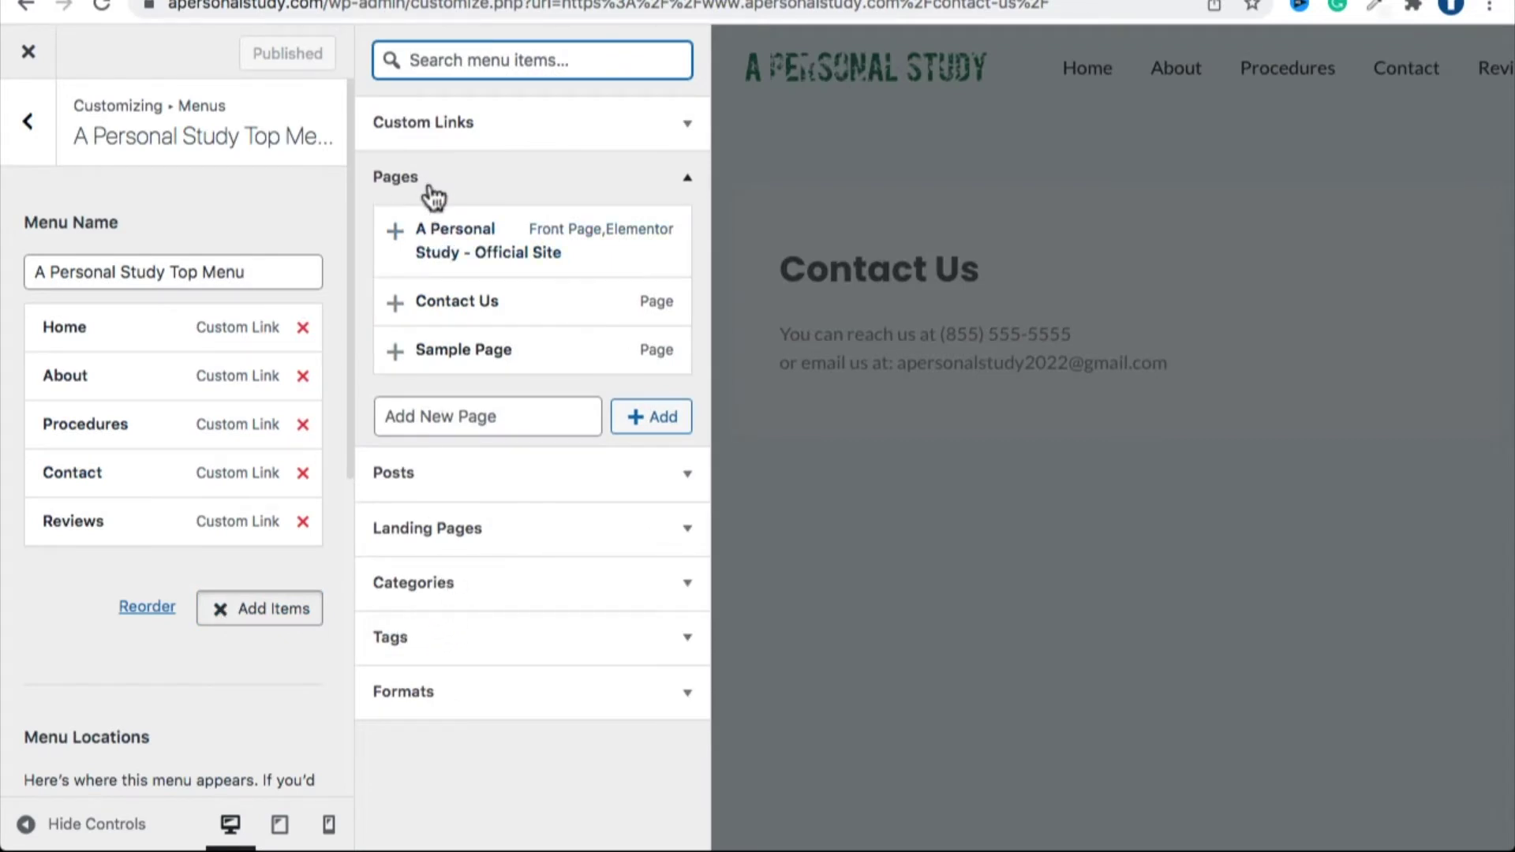
left_click(403, 177)
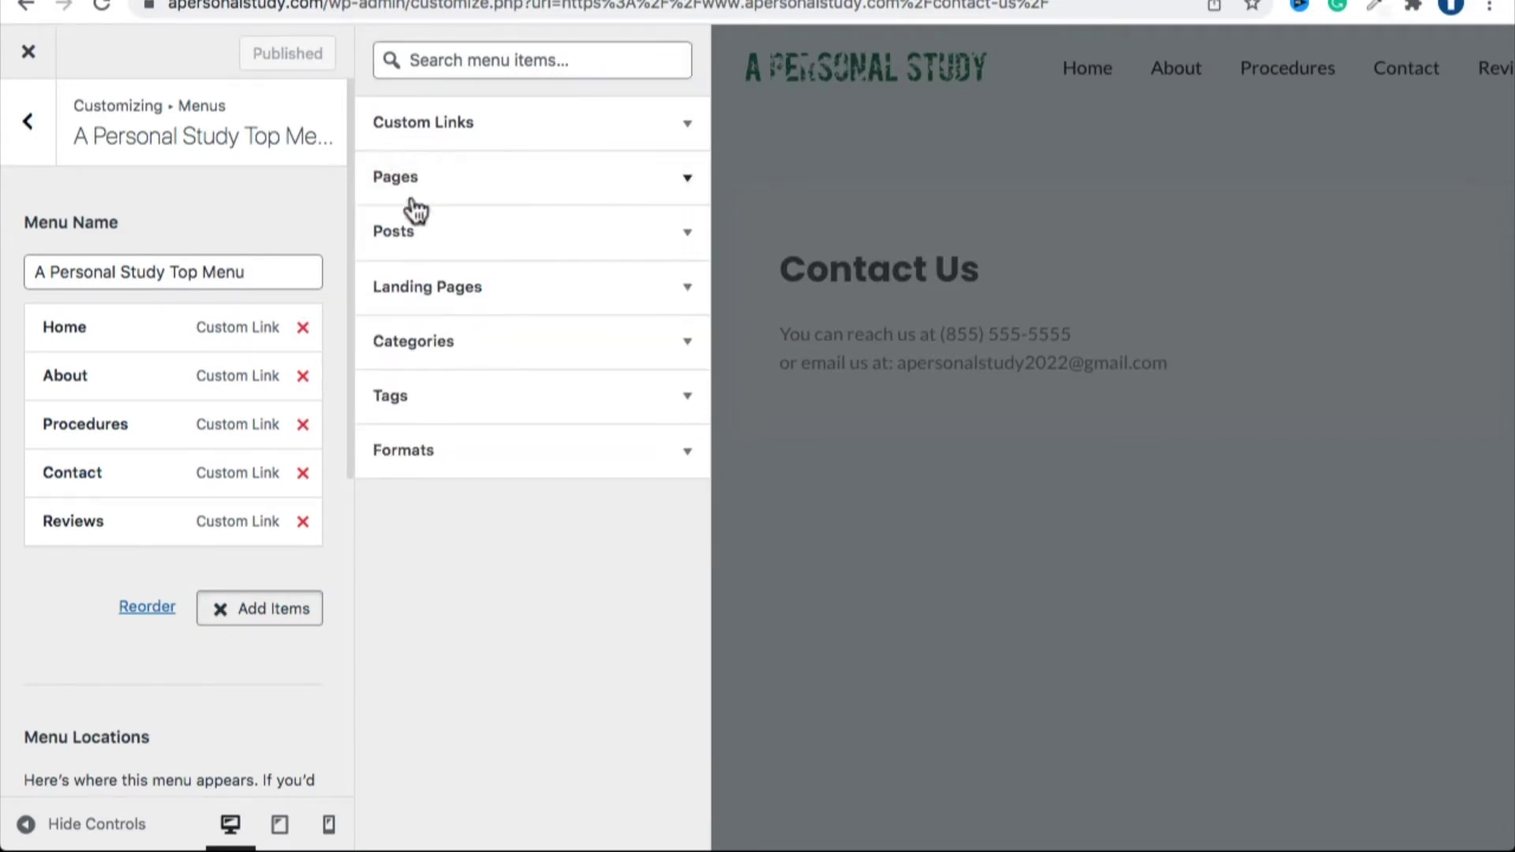
left_click(407, 184)
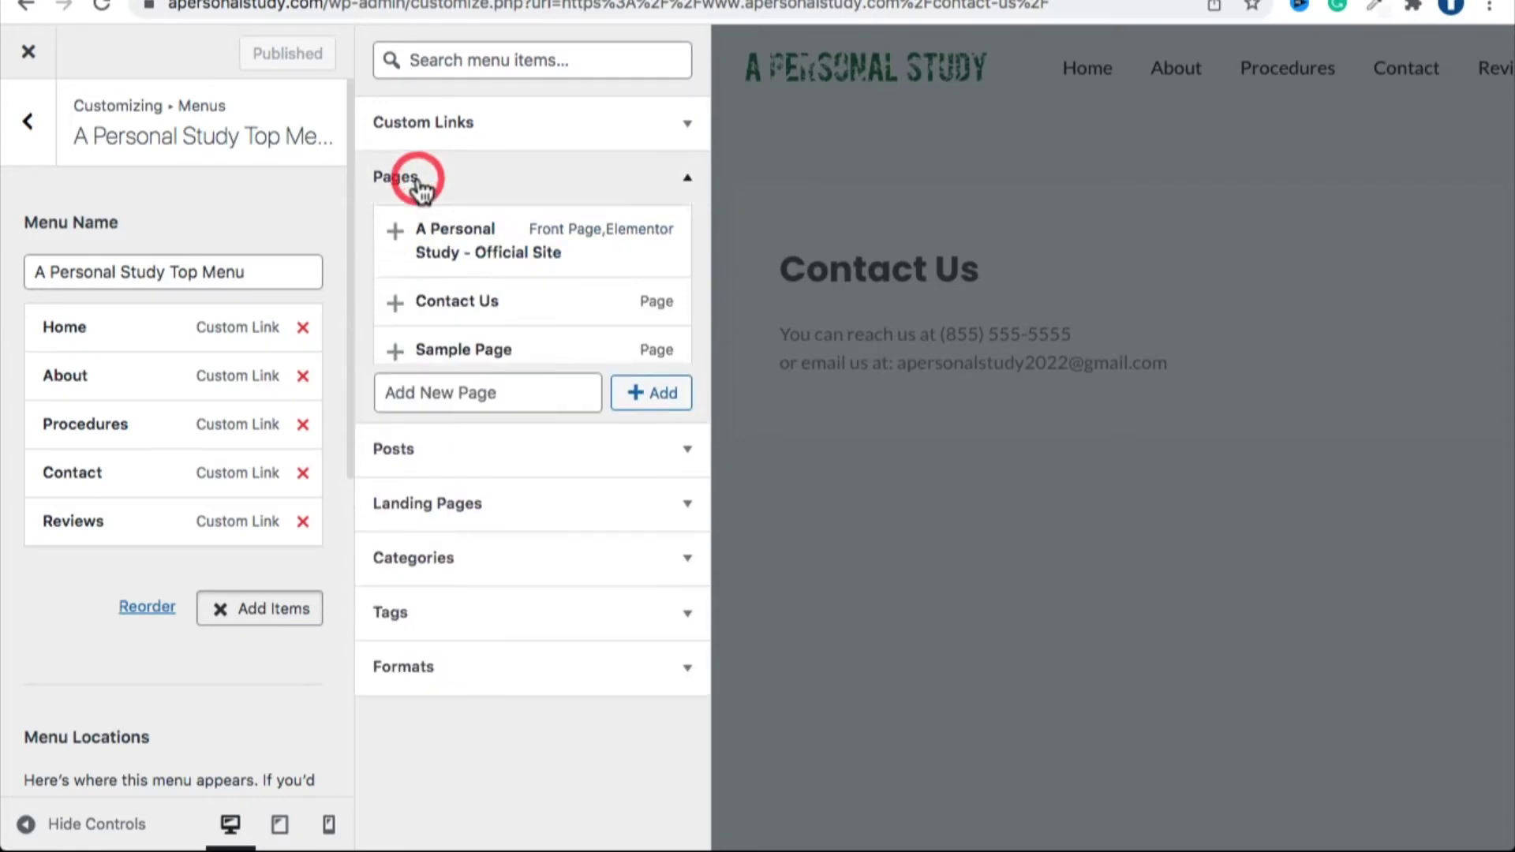
left_click(418, 300)
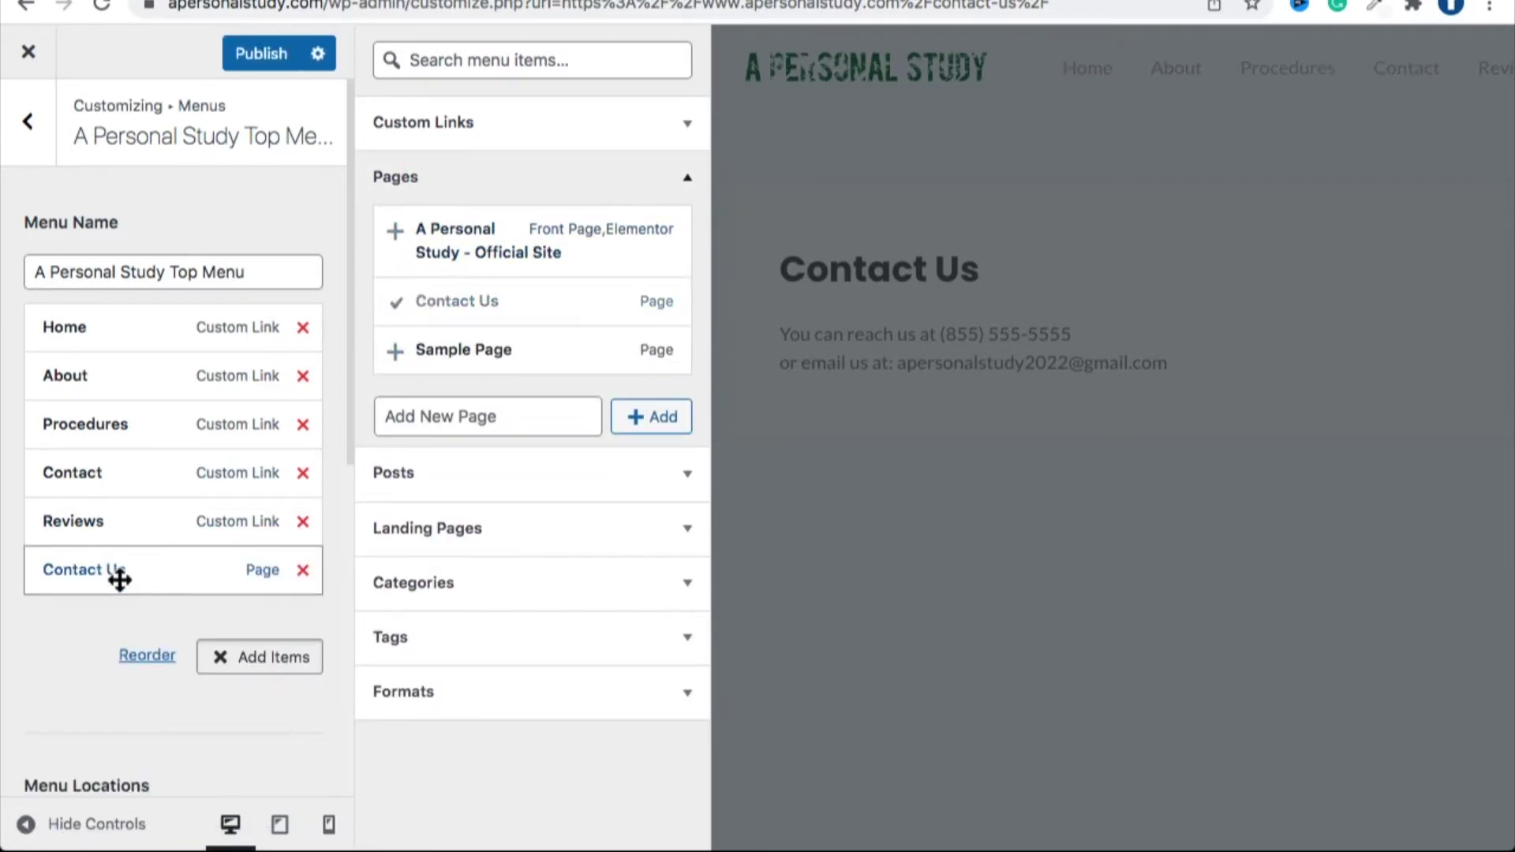
left_click(272, 666)
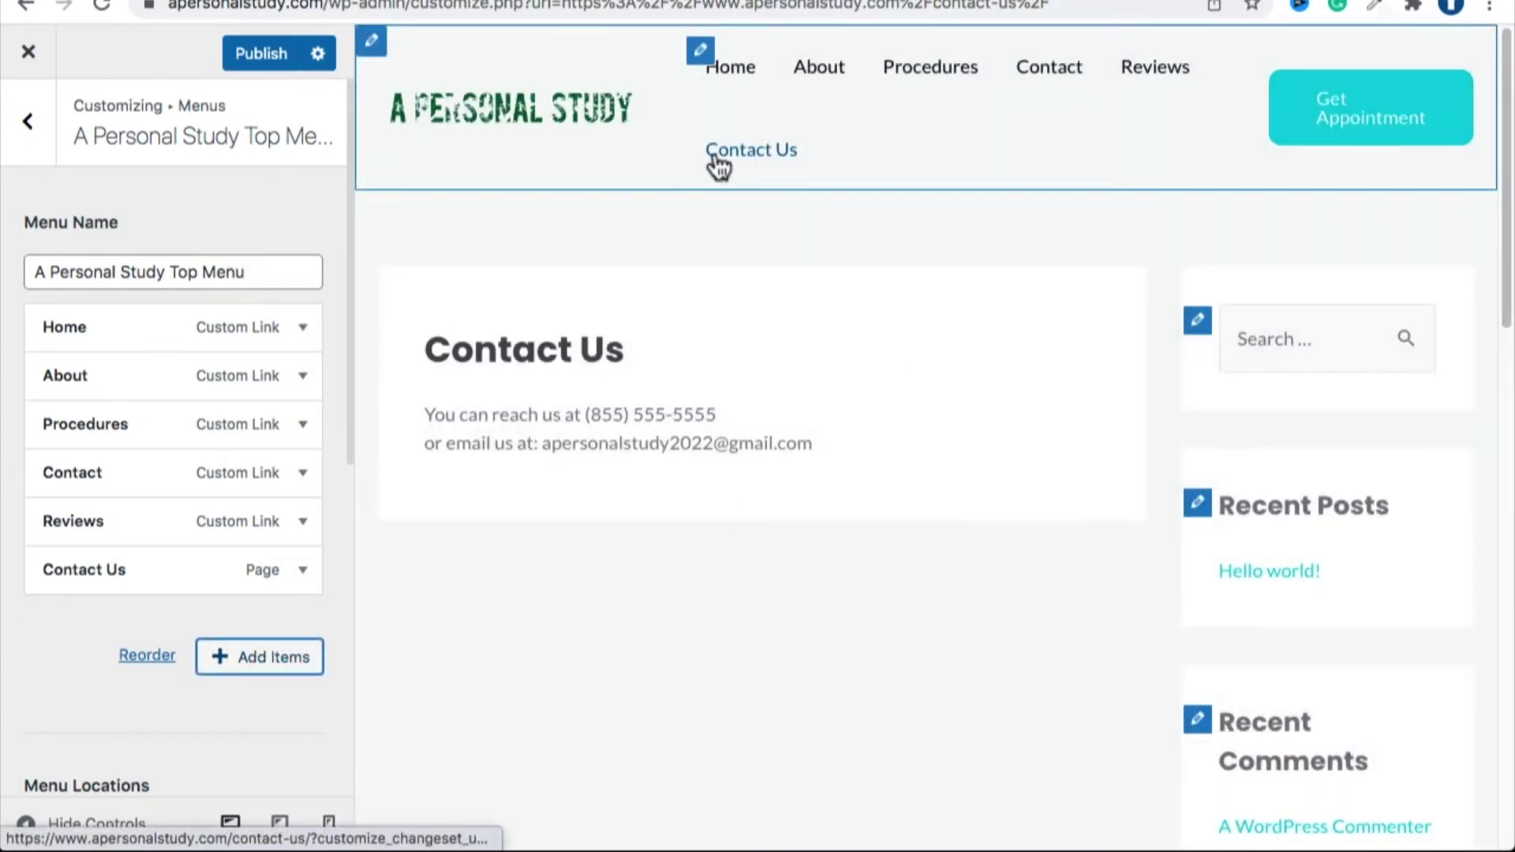
Back out to the main Customizer options, then return to the A Personal Study Top Menu from the header preview.
left_click(701, 51)
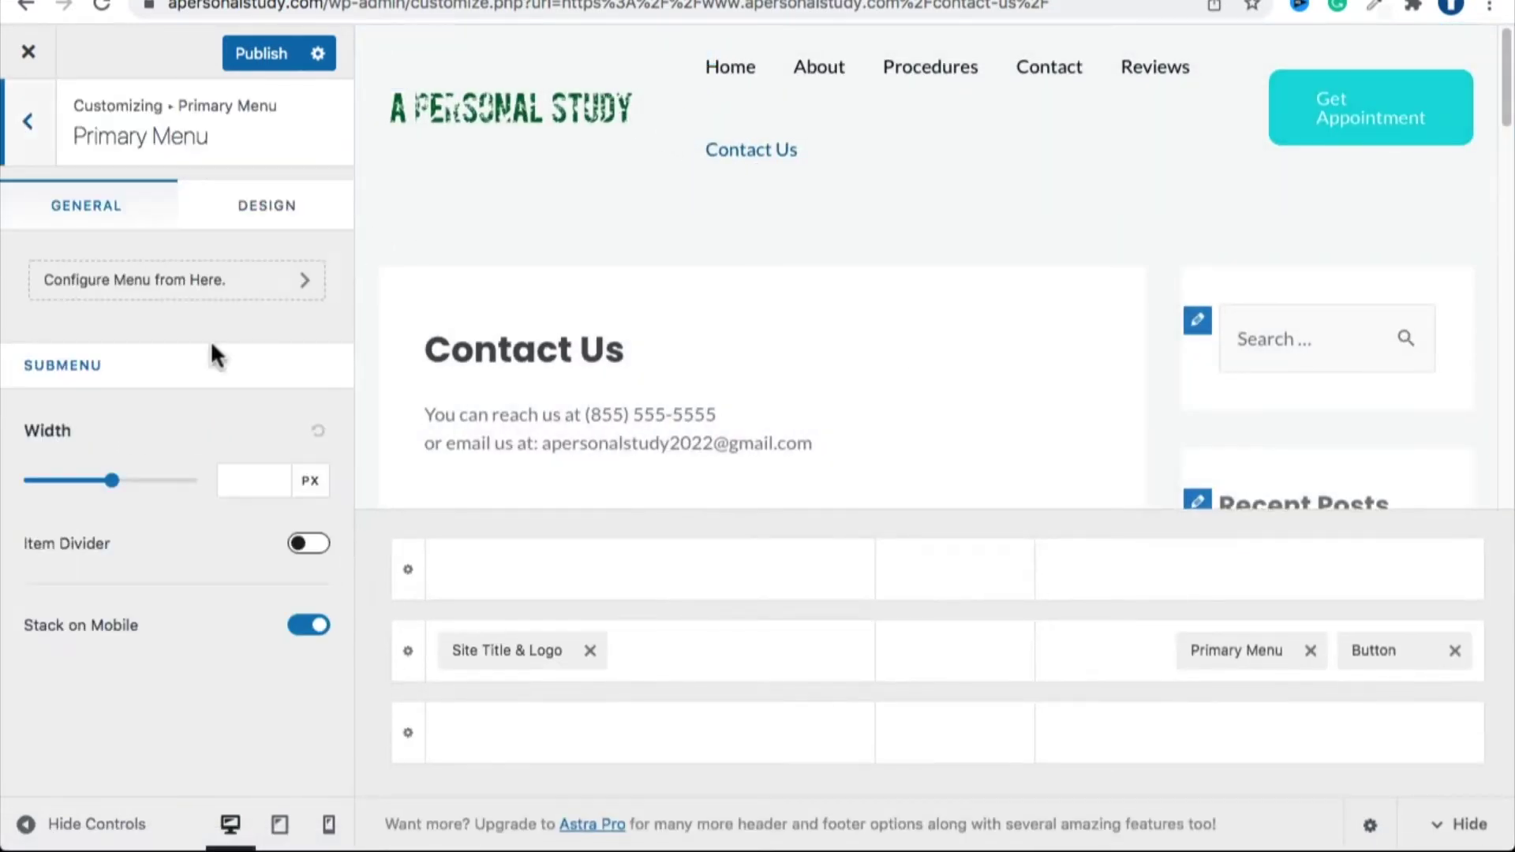
left_click(30, 131)
left_click(30, 130)
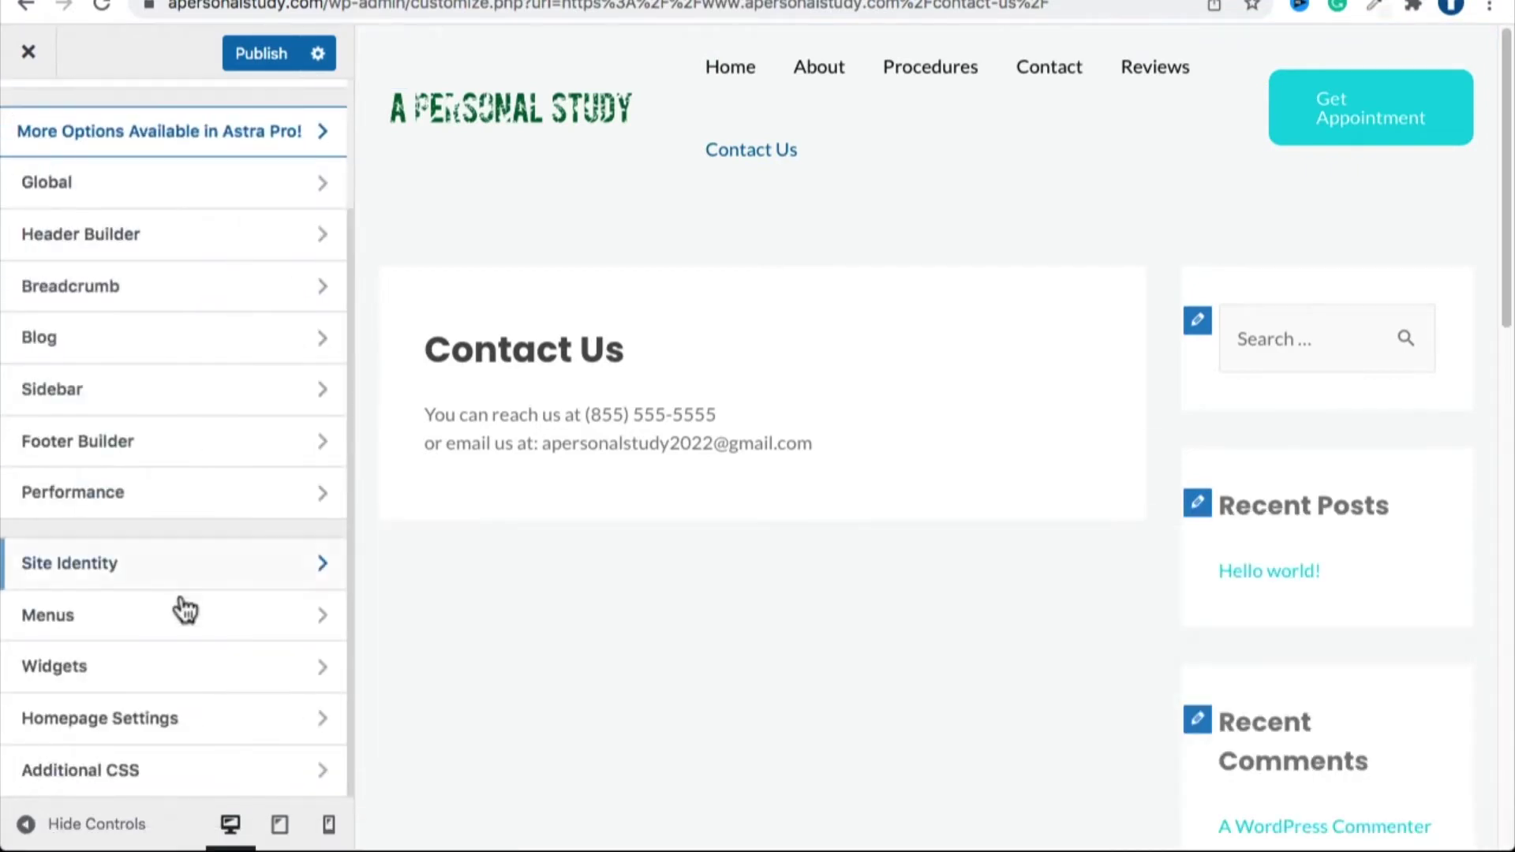
left_click(700, 55)
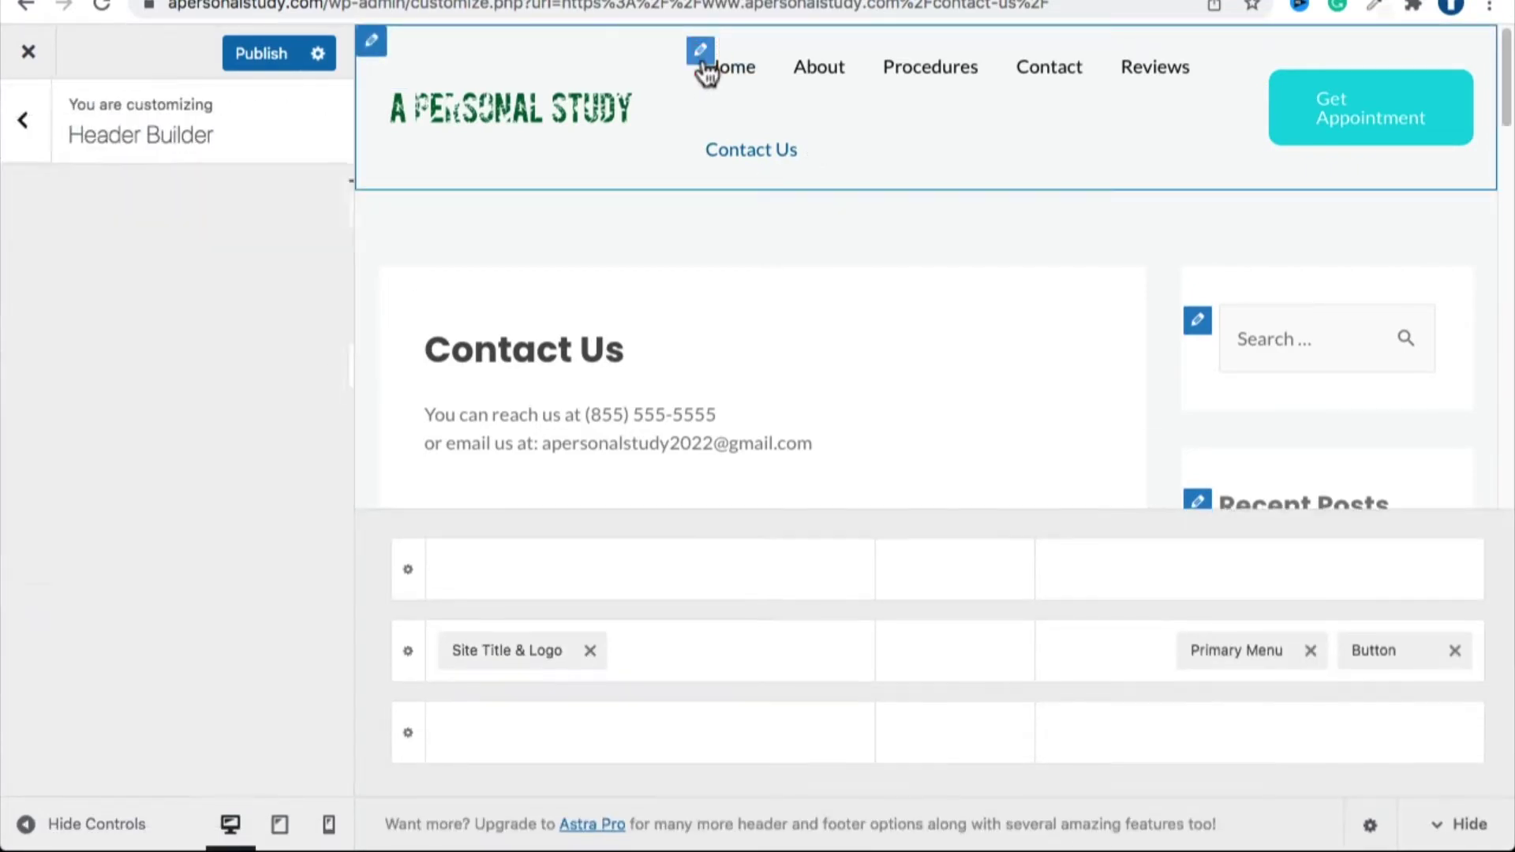
left_click(251, 282)
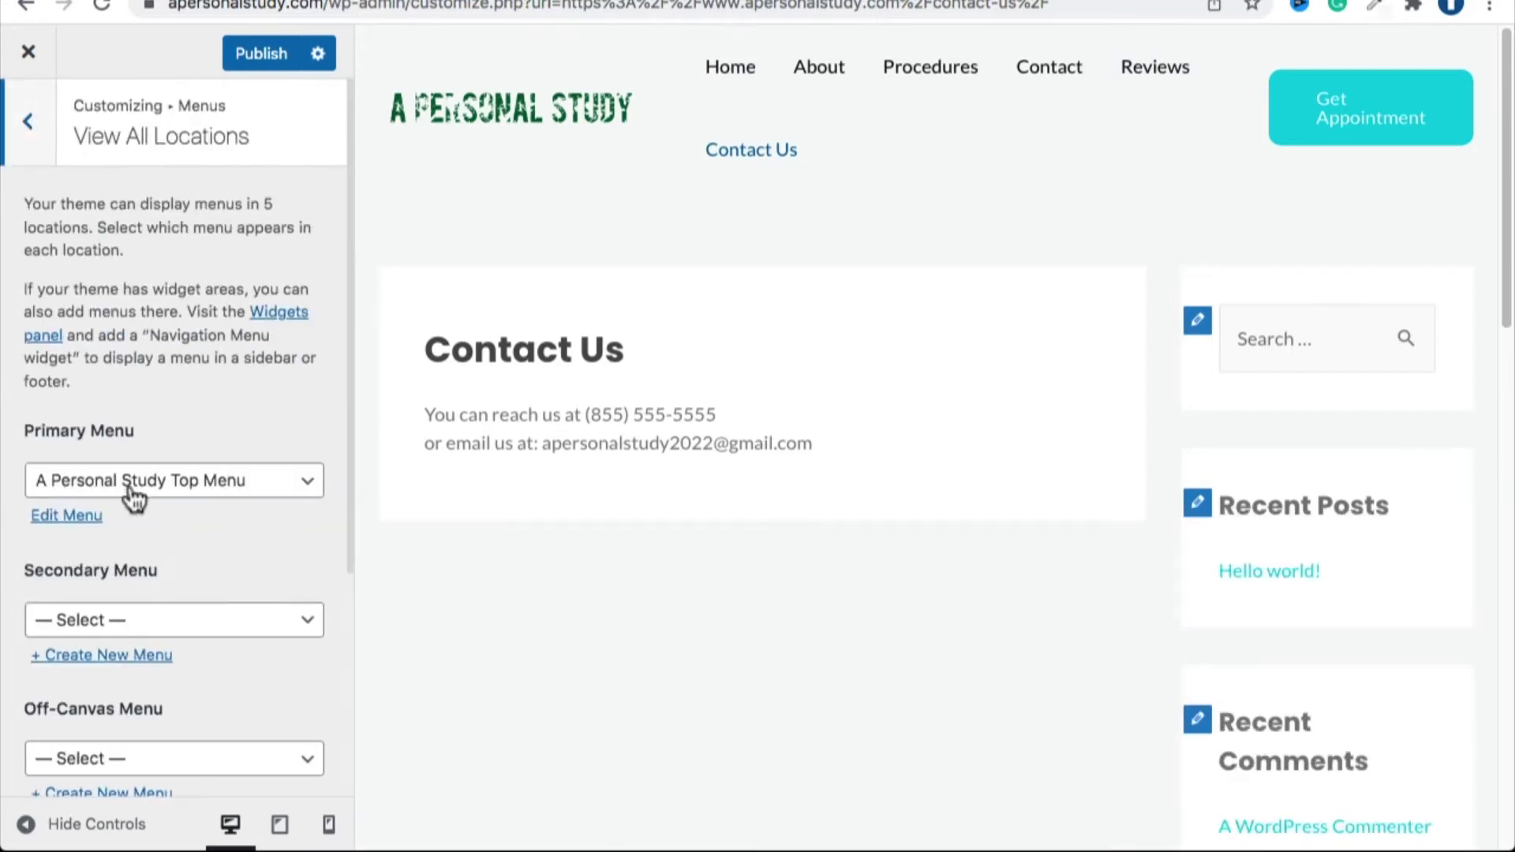
left_click(93, 517)
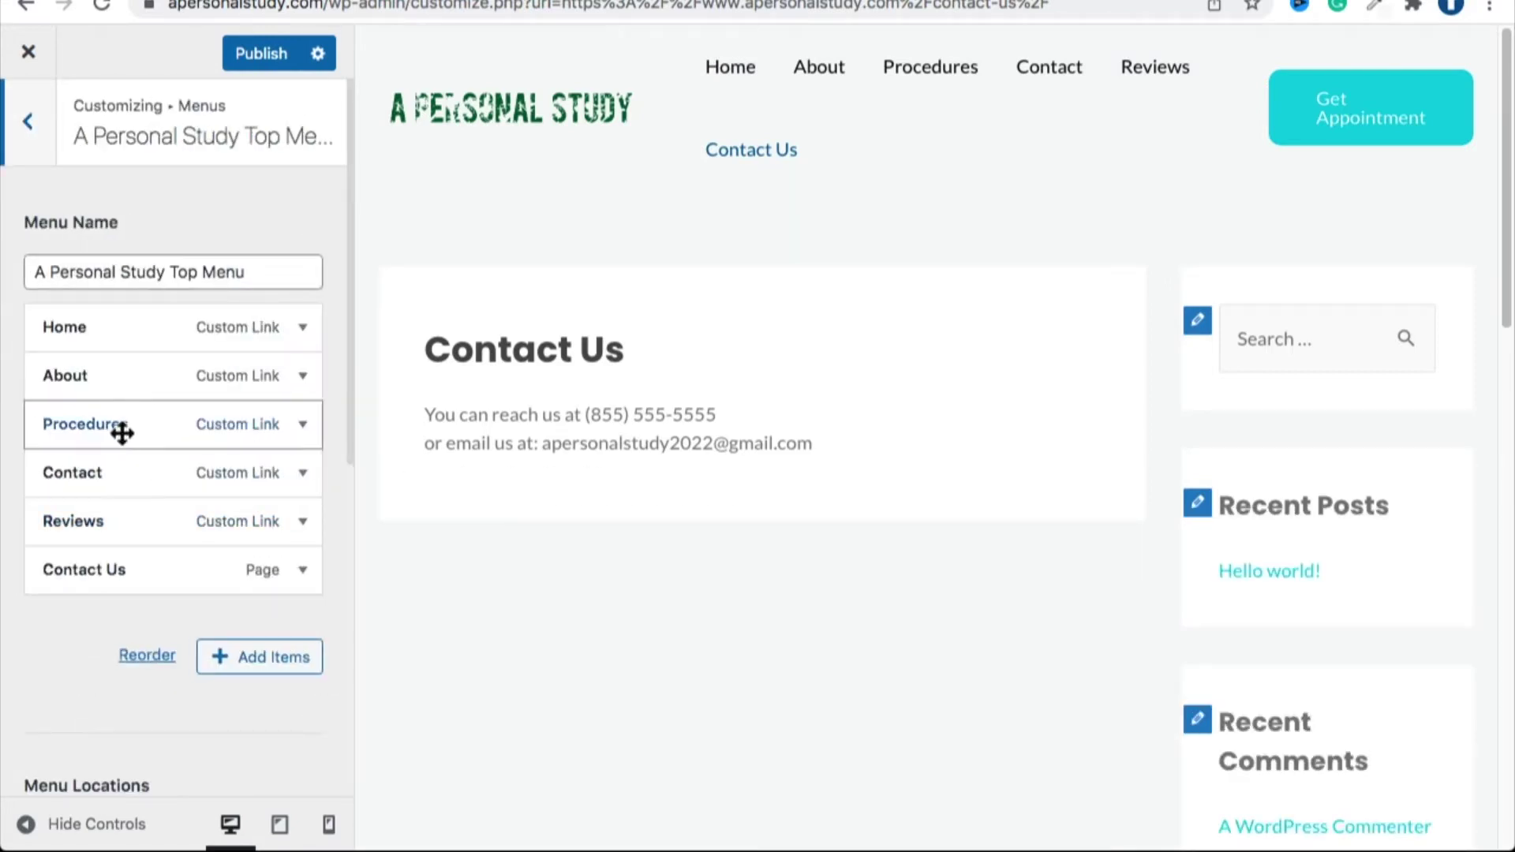
Remove the Contact custom link with the URL #contact from the A Personal Study Top Menu.
left_click(303, 477)
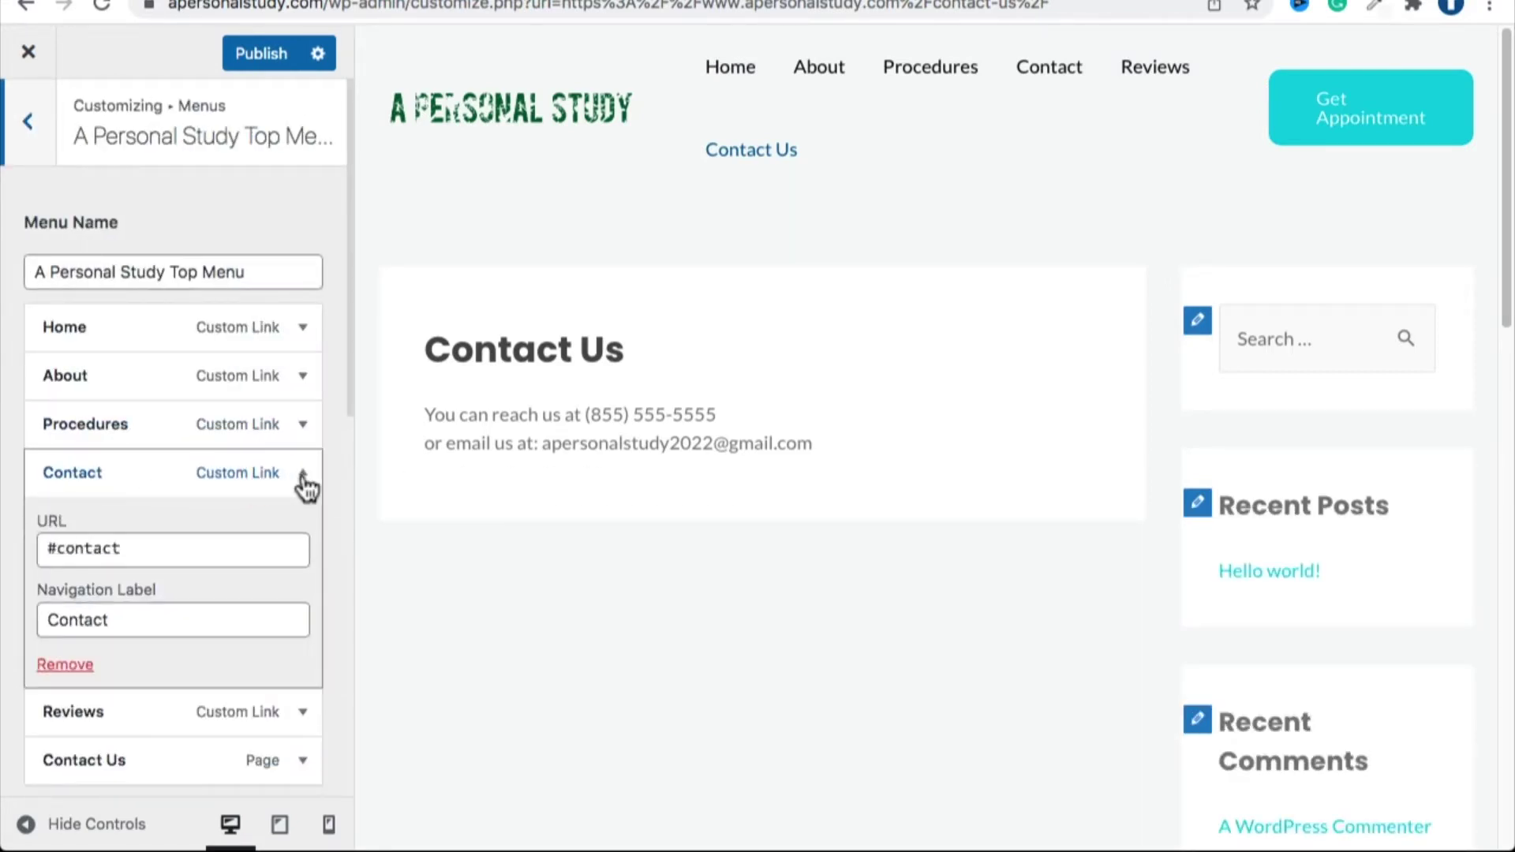
left_click(303, 474)
left_click(303, 474)
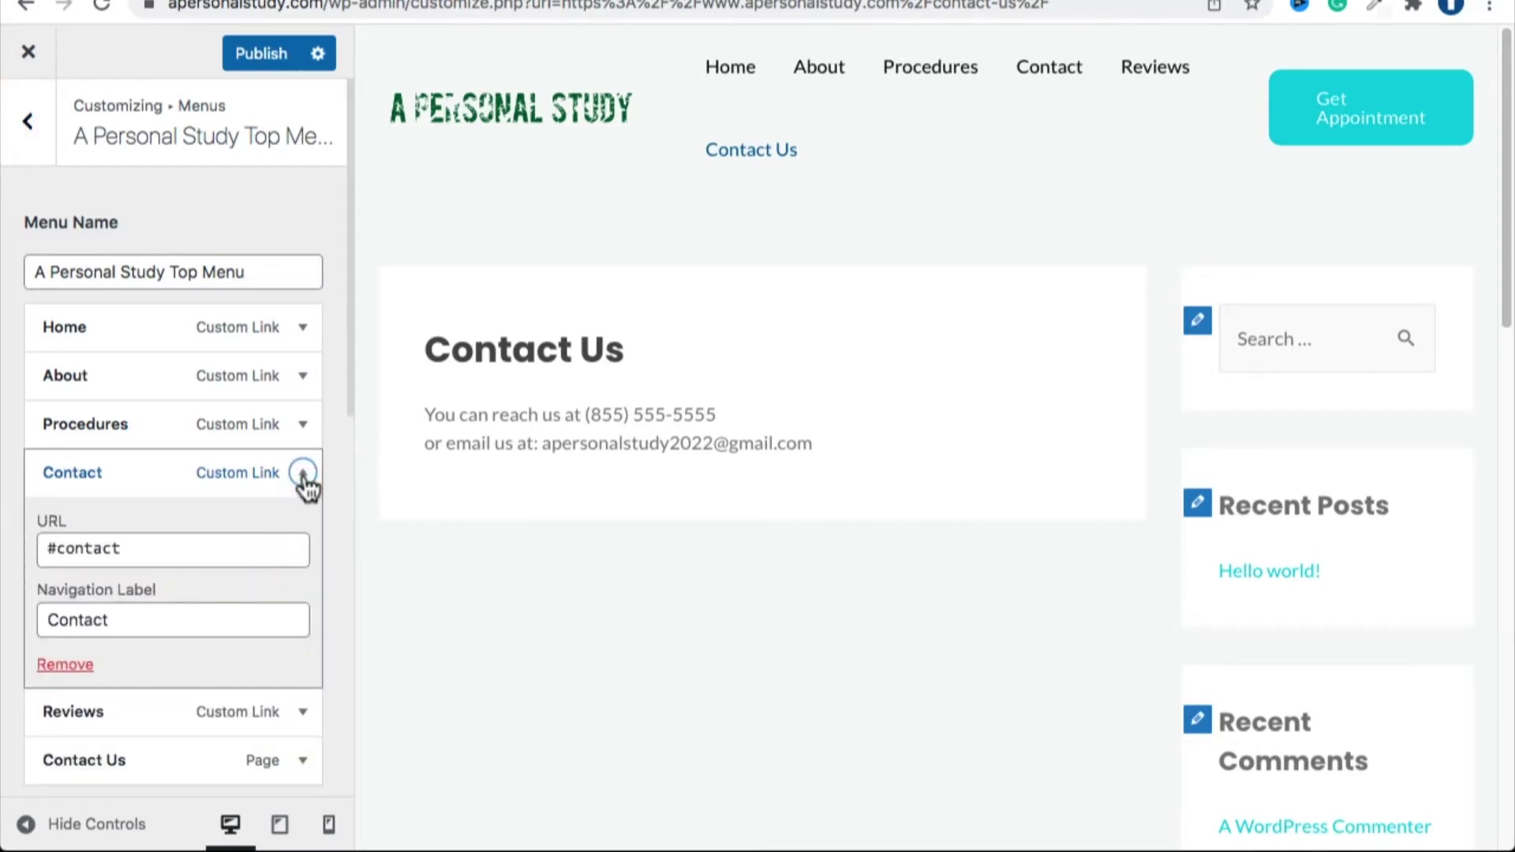
left_click(90, 665)
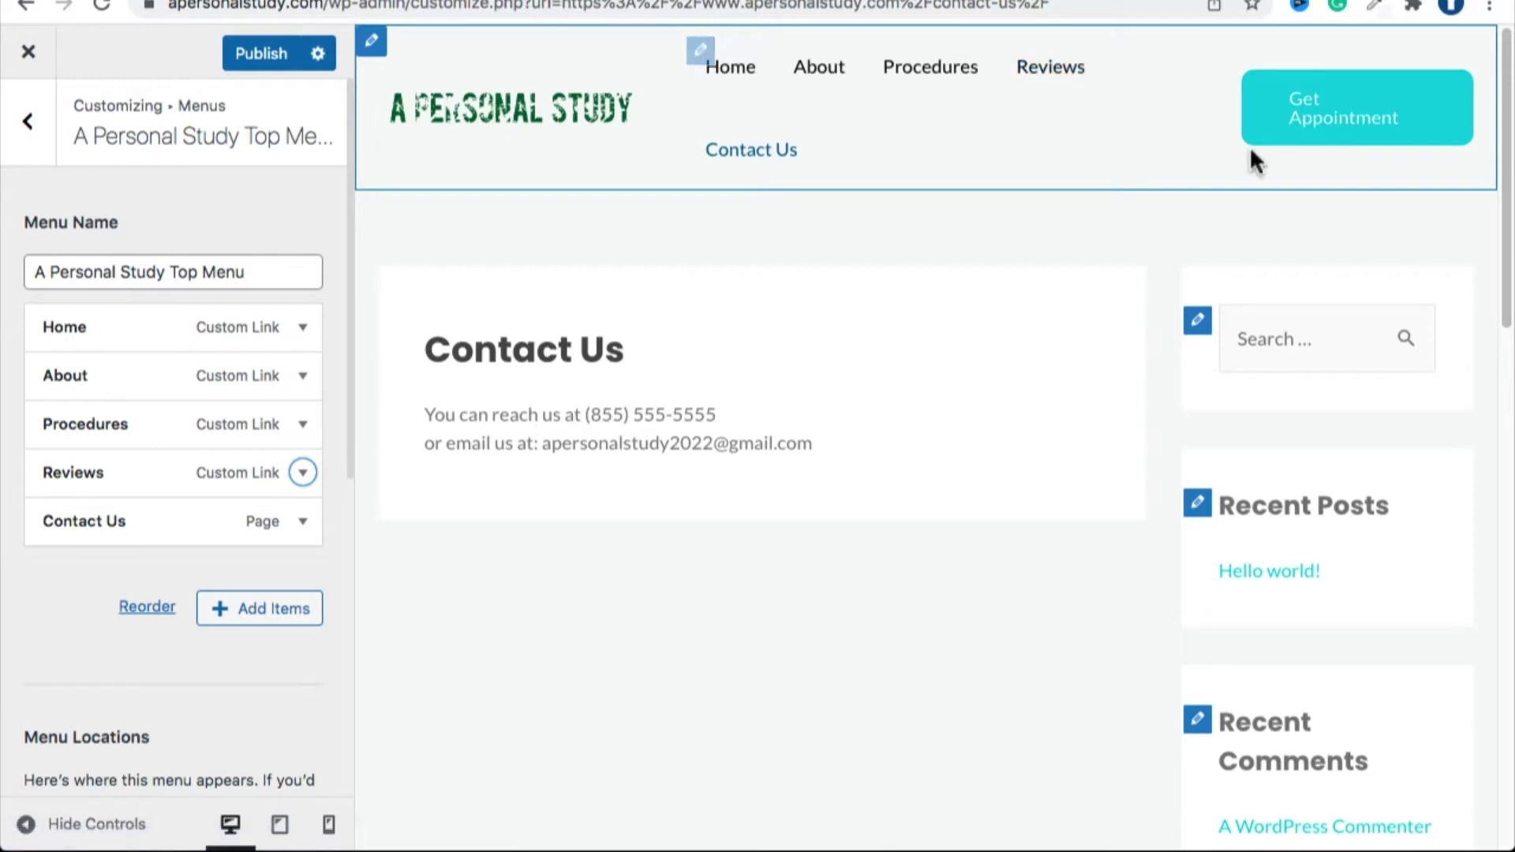
Preview the header at full width with the Customizer controls hidden, restore them, and publish the menu changes.
left_click(26, 823)
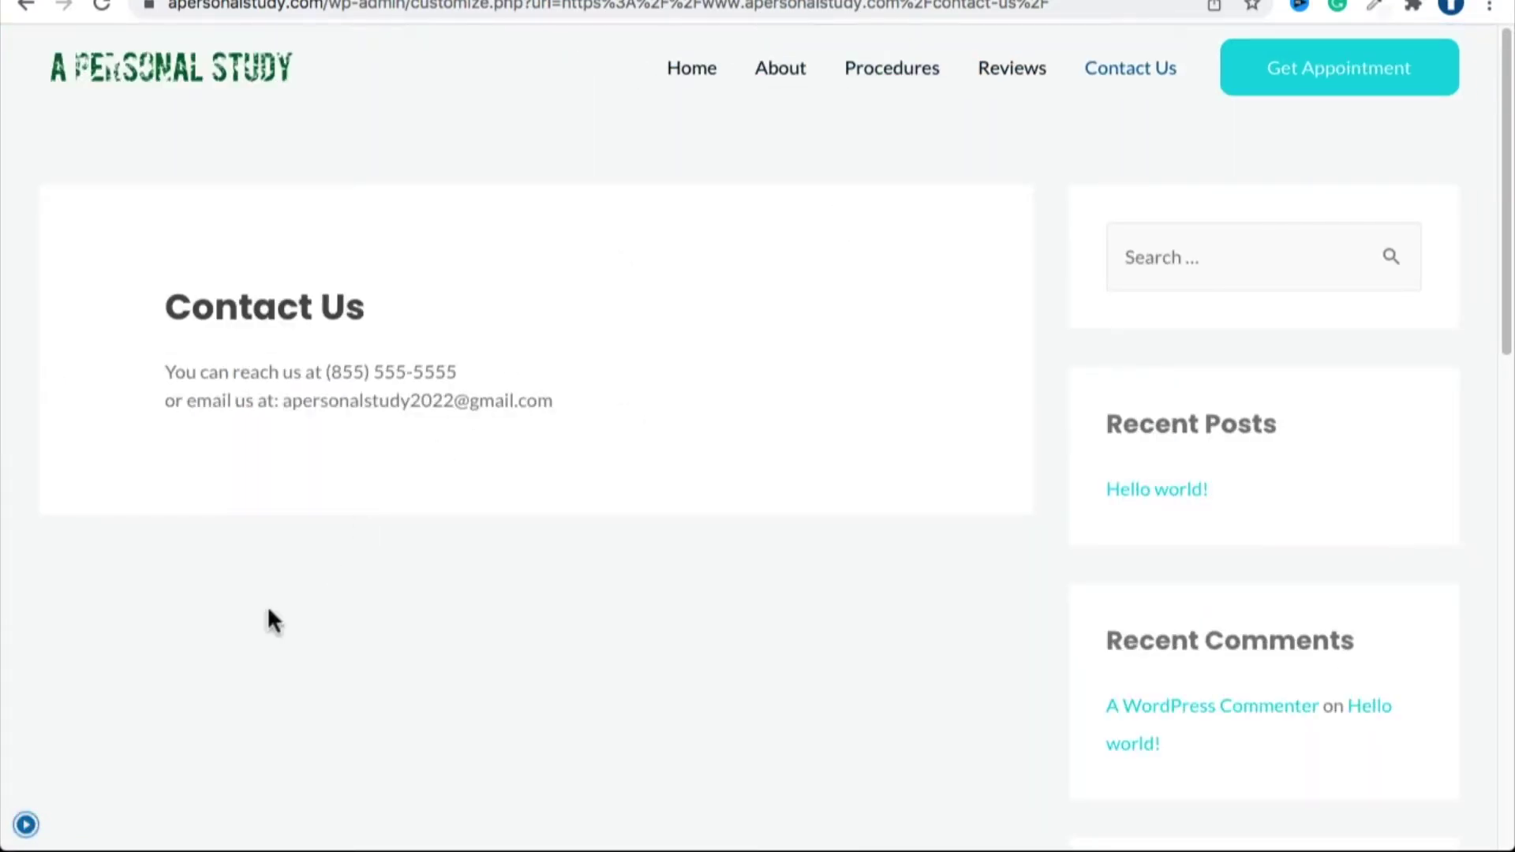
left_click(26, 826)
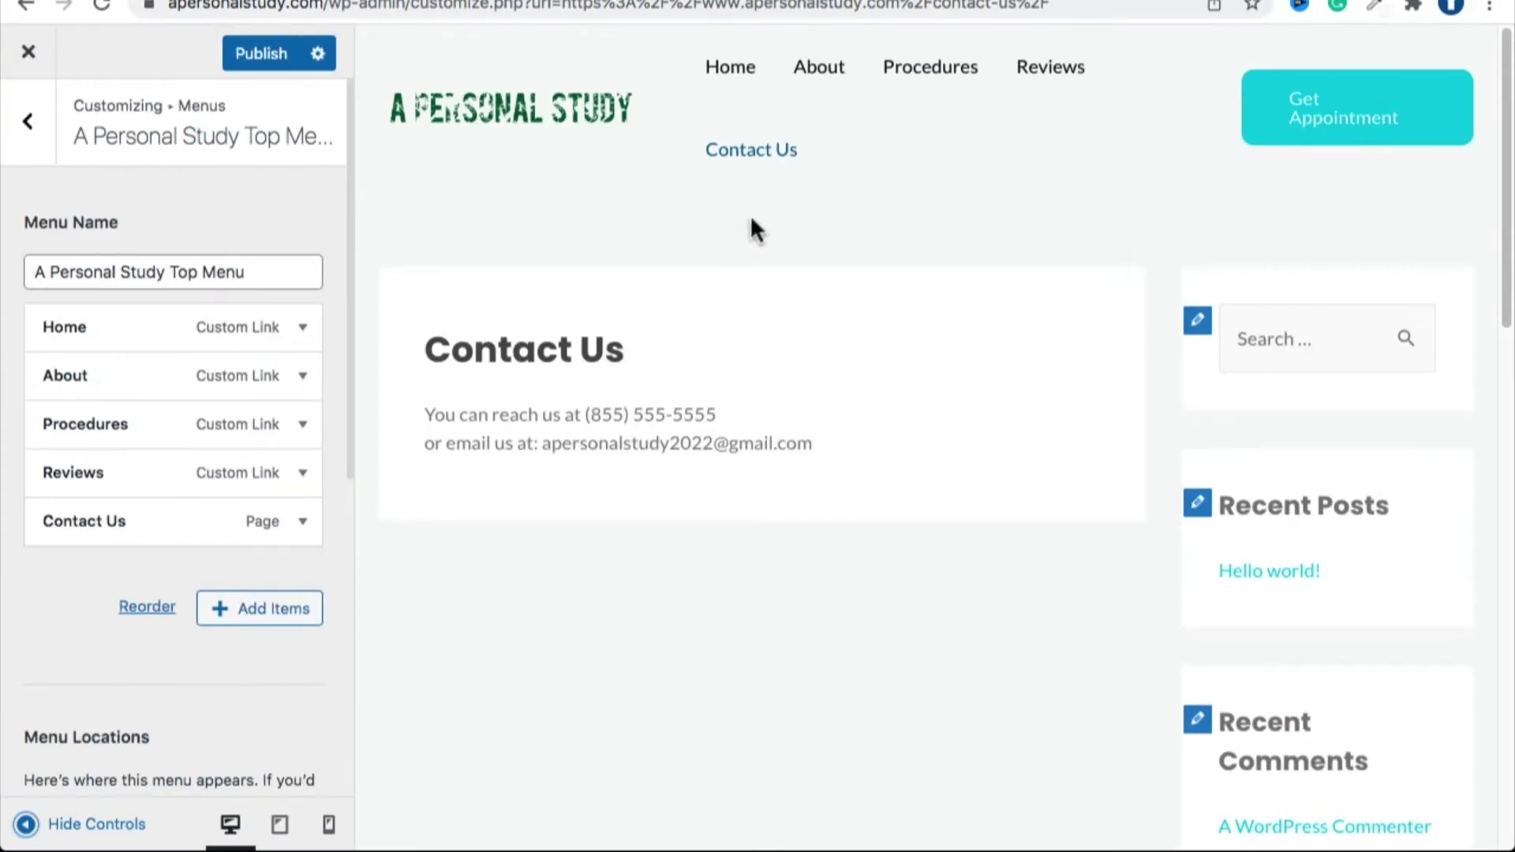
left_click(266, 55)
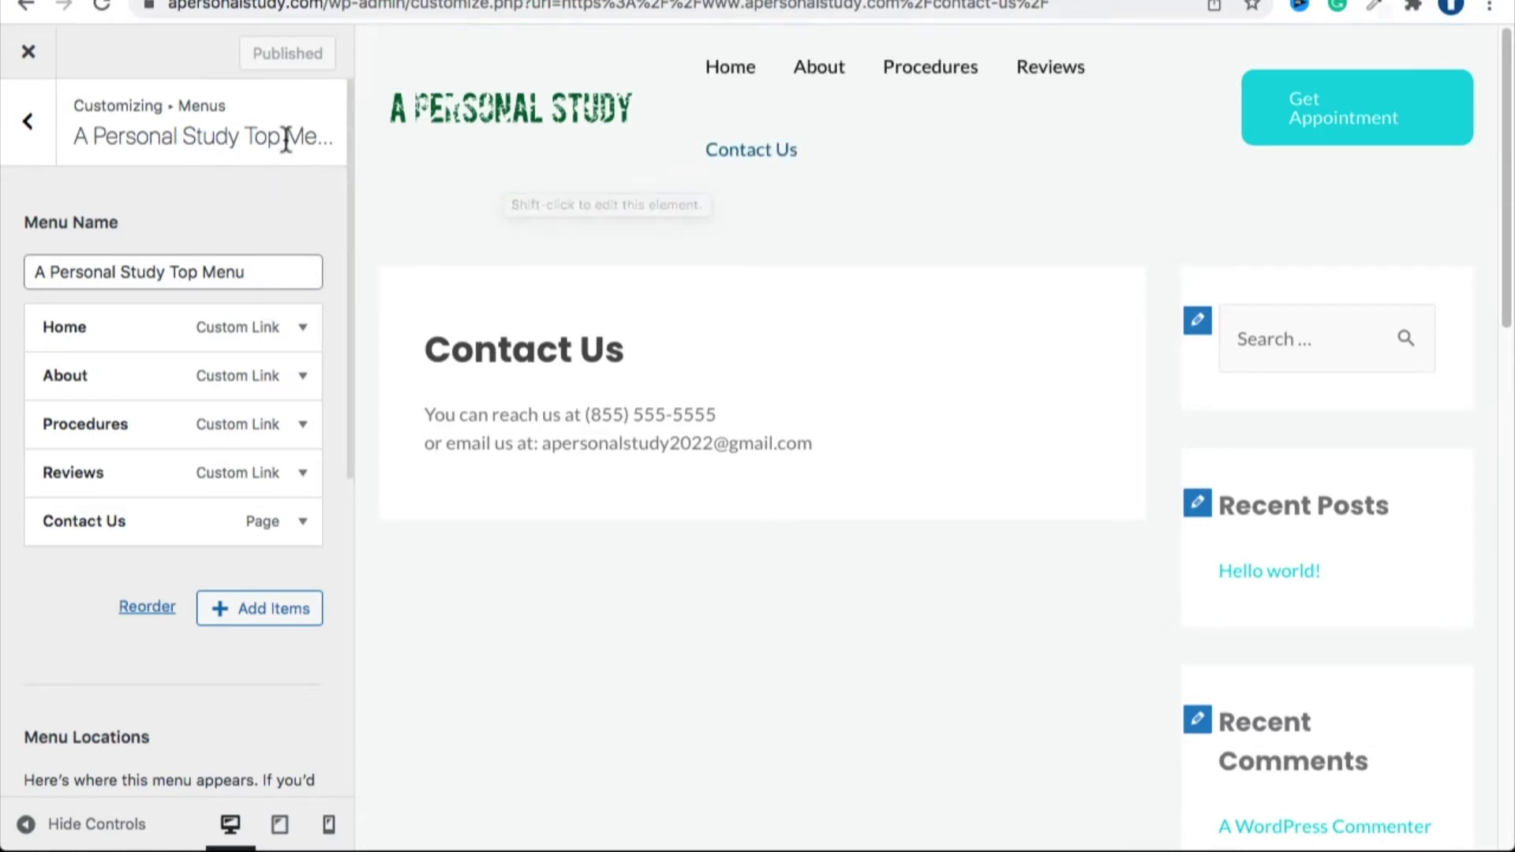
Load the live site apersonalstudy.com in a new browser tab placed beside the Customizer tab.
left_click(968, 20)
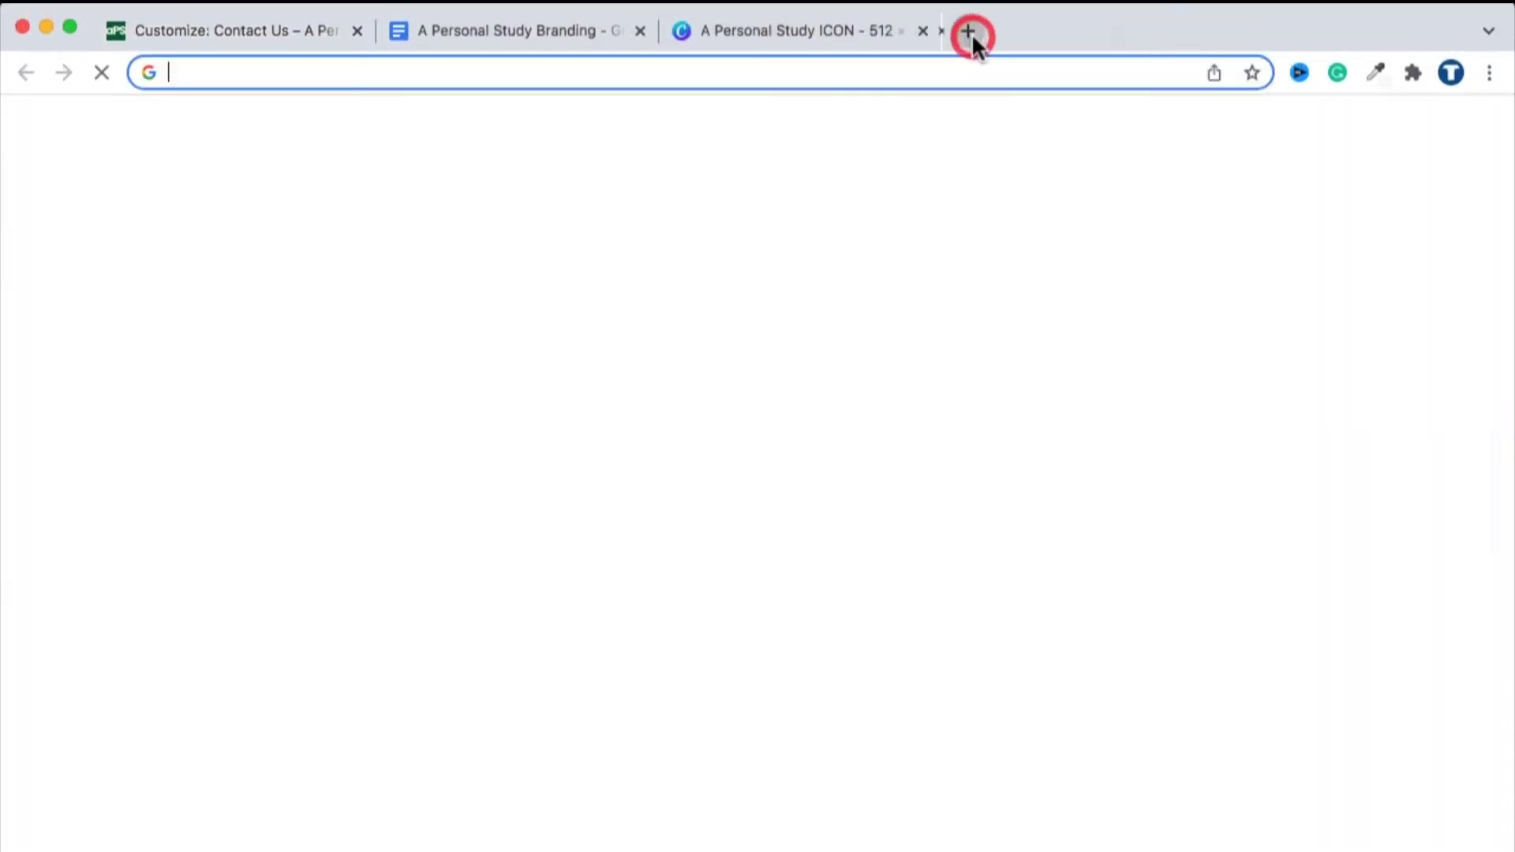
left_click_drag(991, 21, 438, 30)
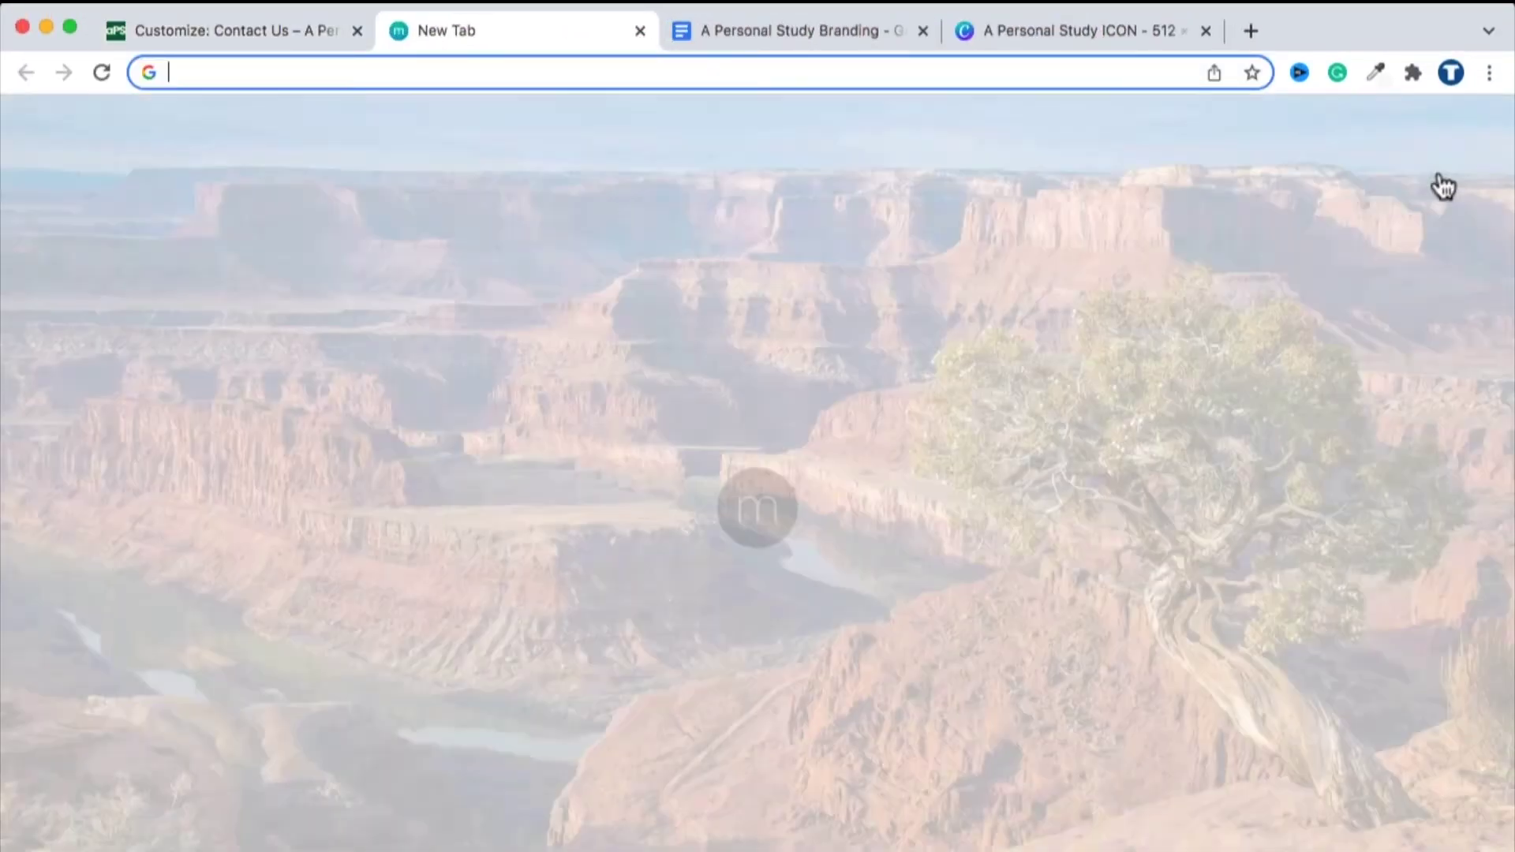
type("ap")
key("Right")
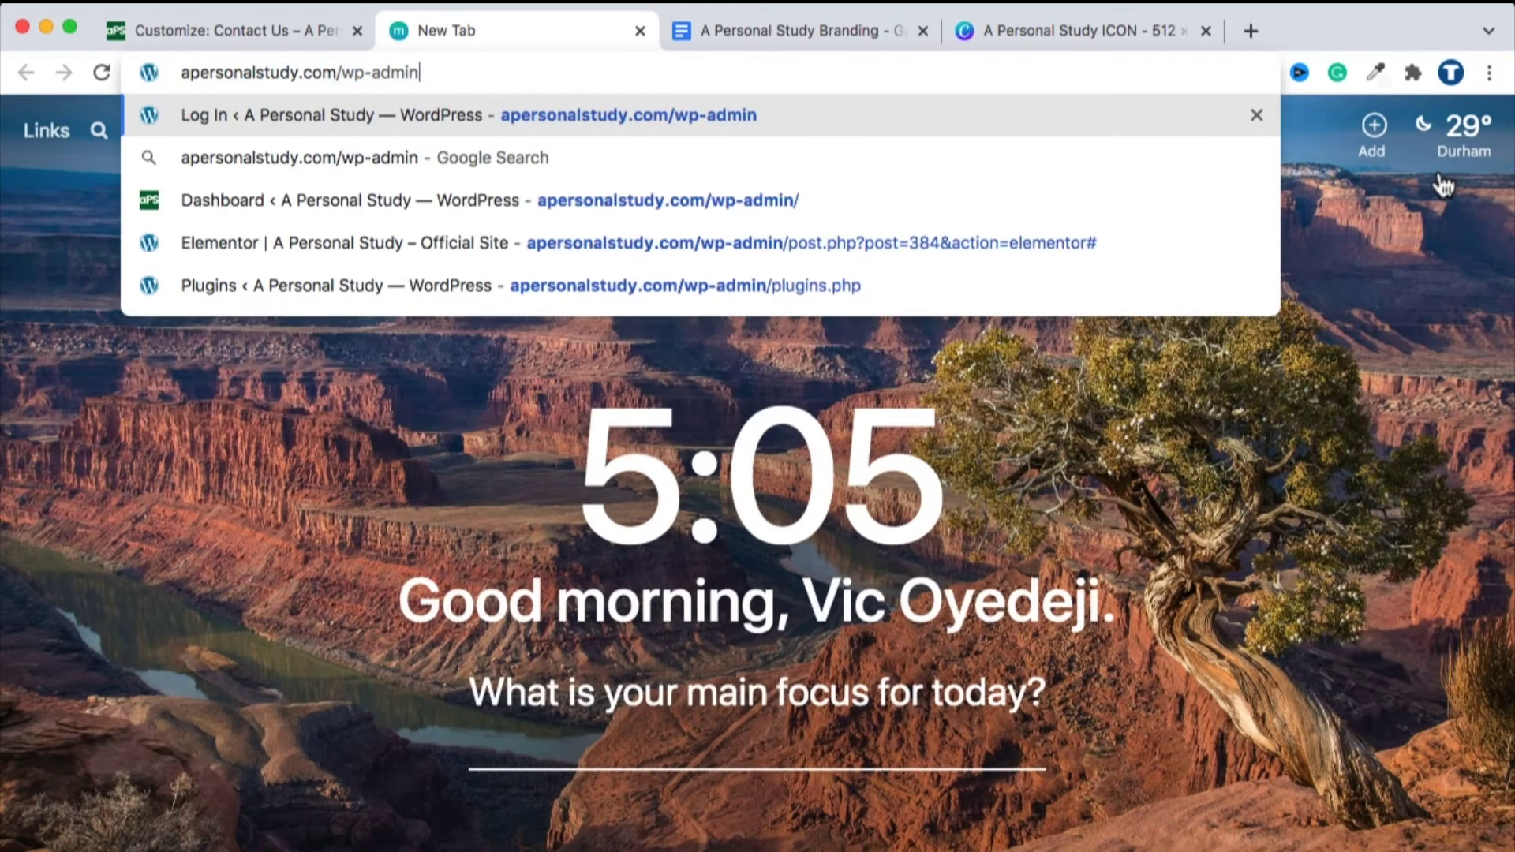
key("BackSpace")
key("BackSpace")
key("BackSpace")
key("BackSpace")
key("BackSpace")
key("BackSpace")
key("BackSpace")
key("BackSpace")
key("Return")
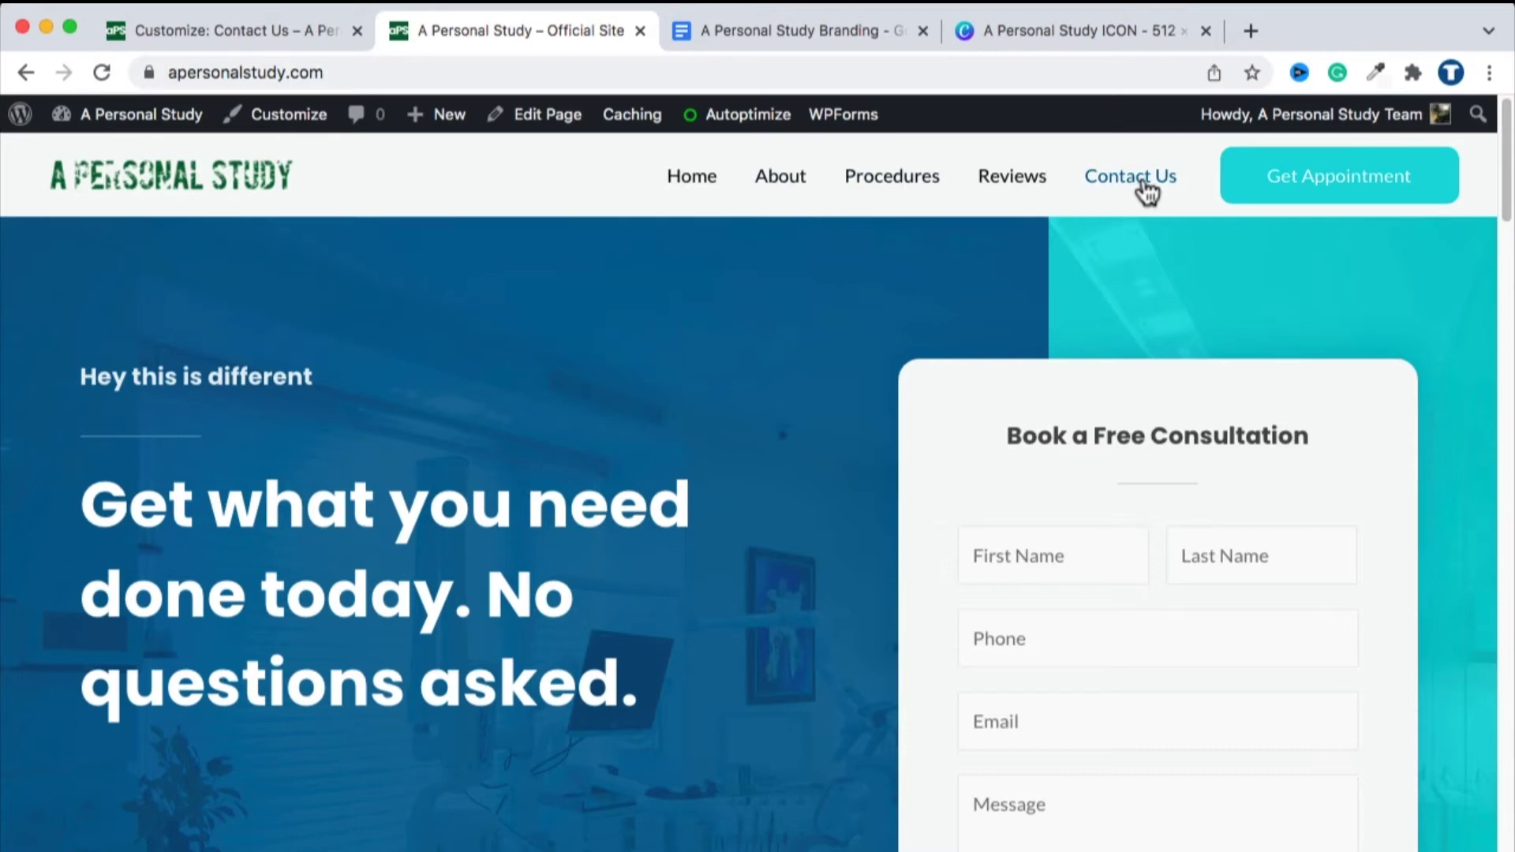
Compare the Customizer with the live site, visit the Contact Us page from the live header menu, and return to the homepage through the logo.
left_click(276, 31)
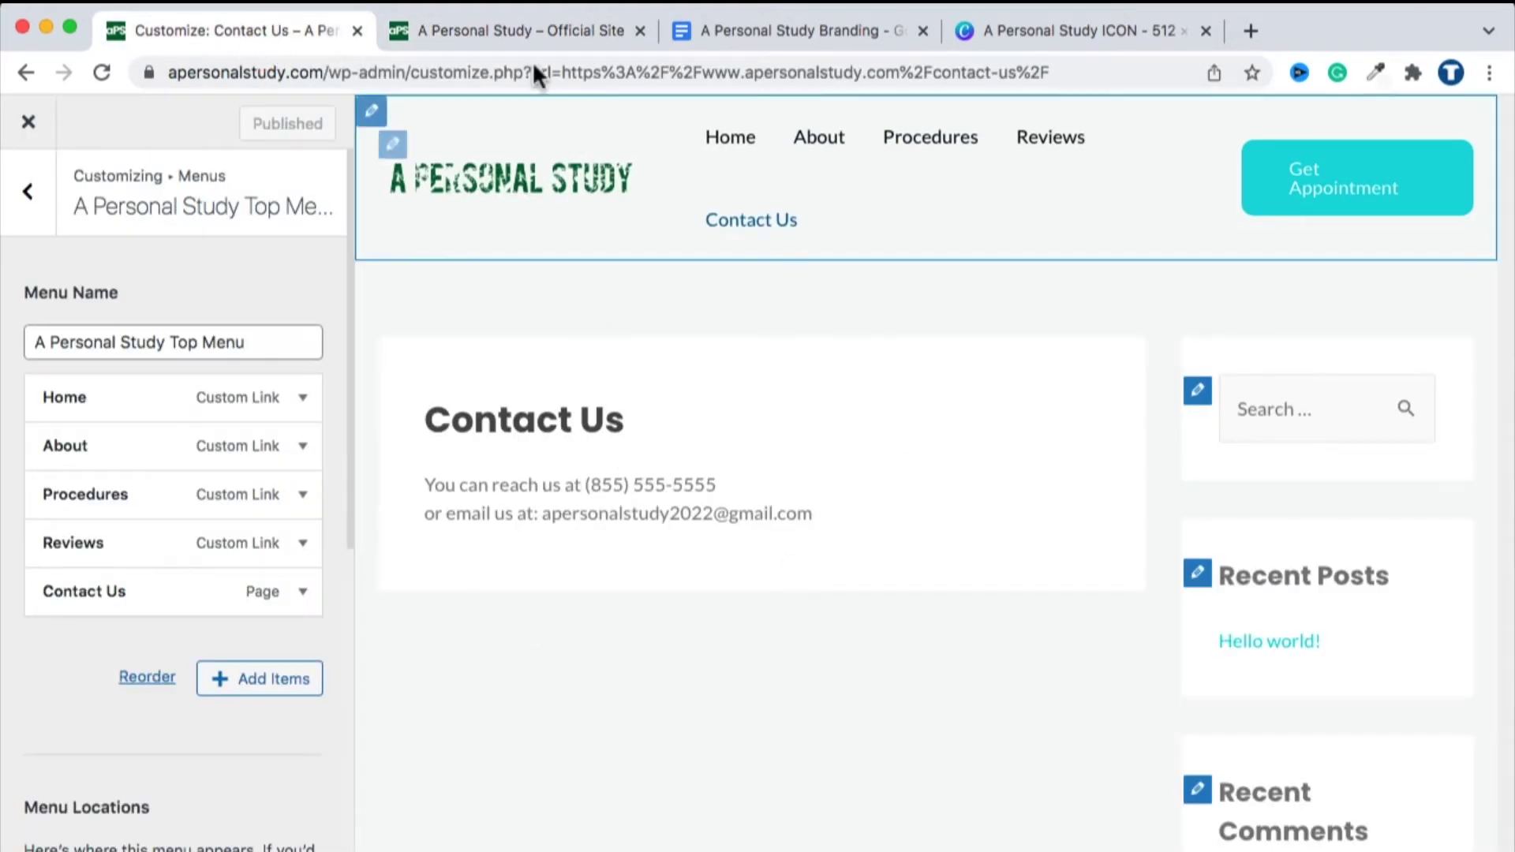
left_click(502, 30)
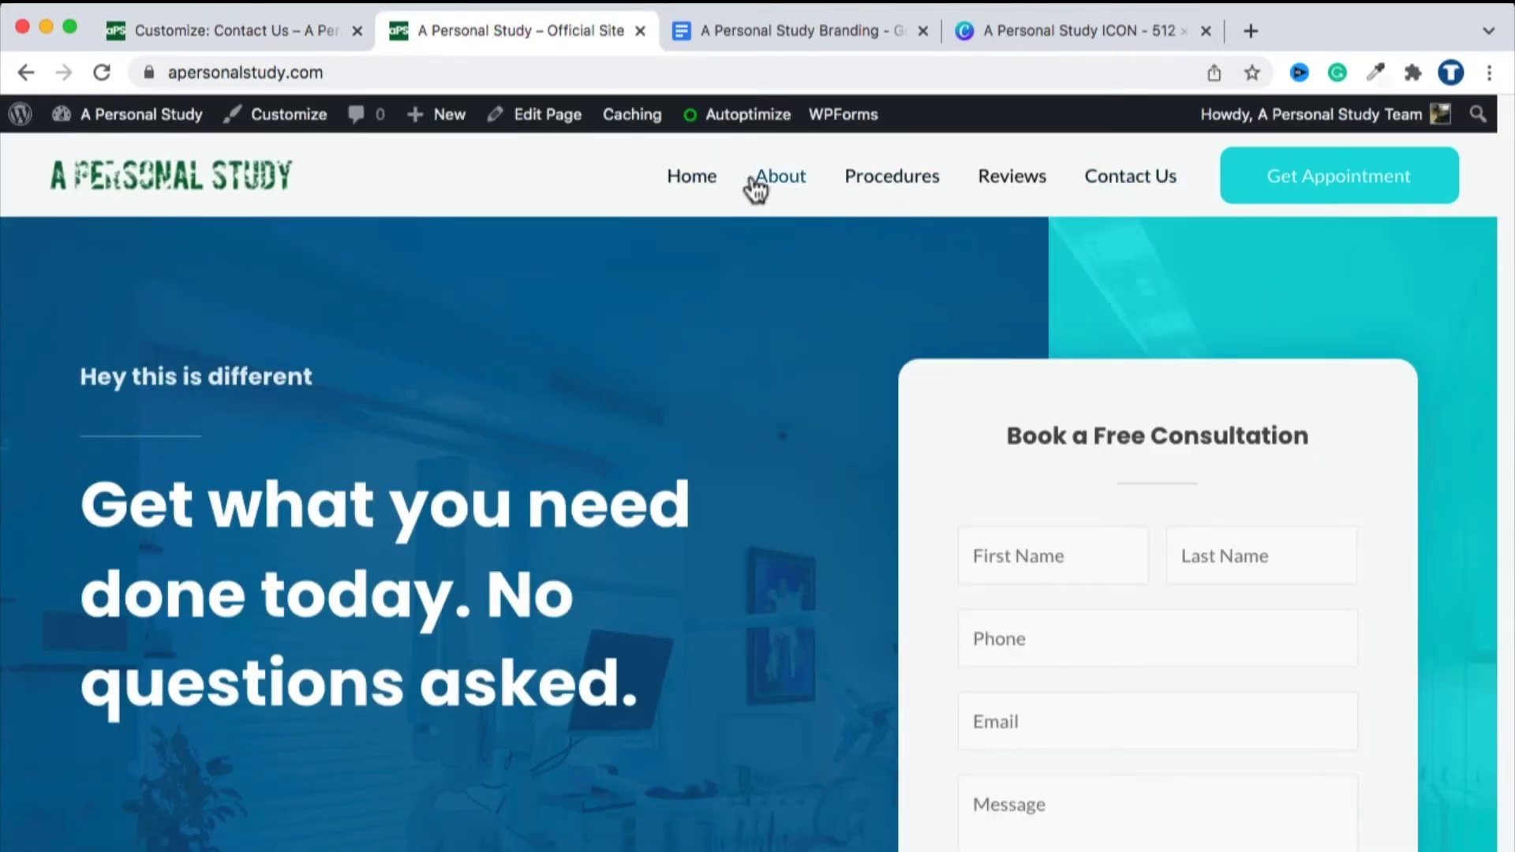
left_click(1116, 182)
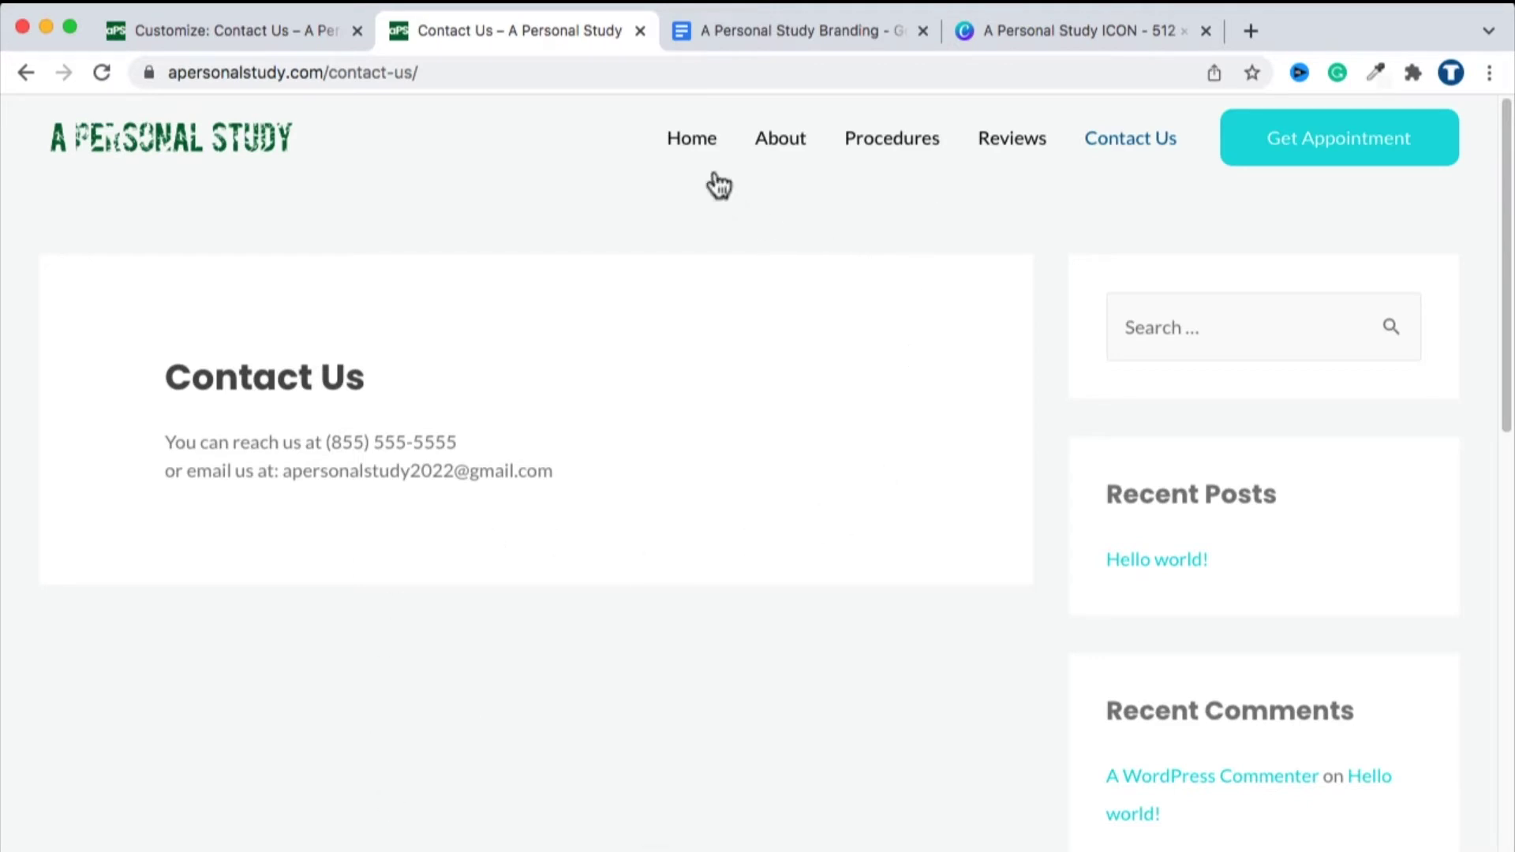
left_click(263, 144)
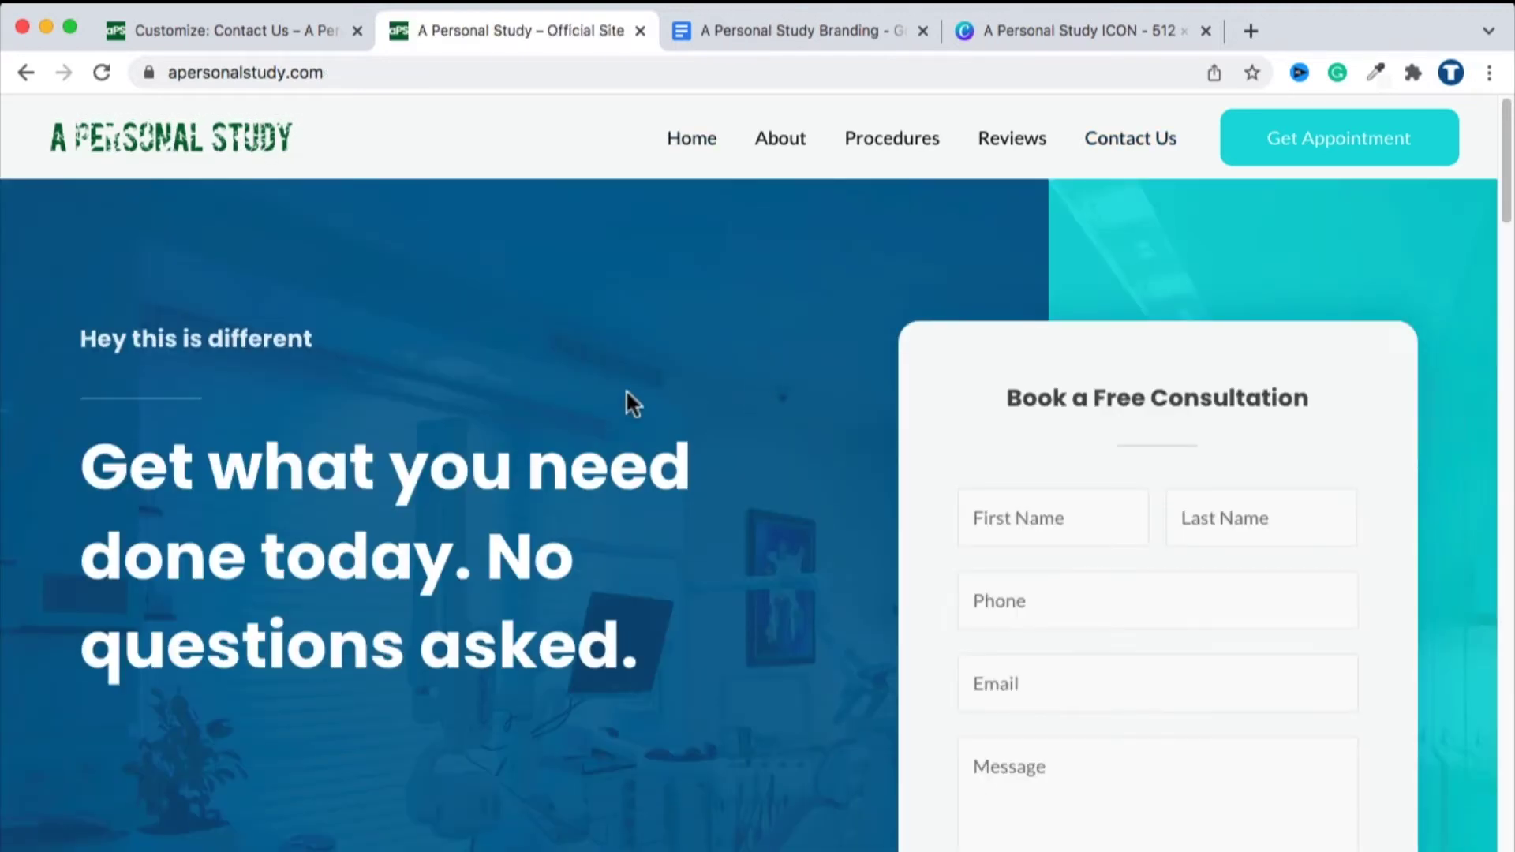
Test the Home link in the live header menu and look over the homepage sections.
scroll(627, 390, "down", 3)
scroll(642, 419, "up", 3)
left_click(693, 146)
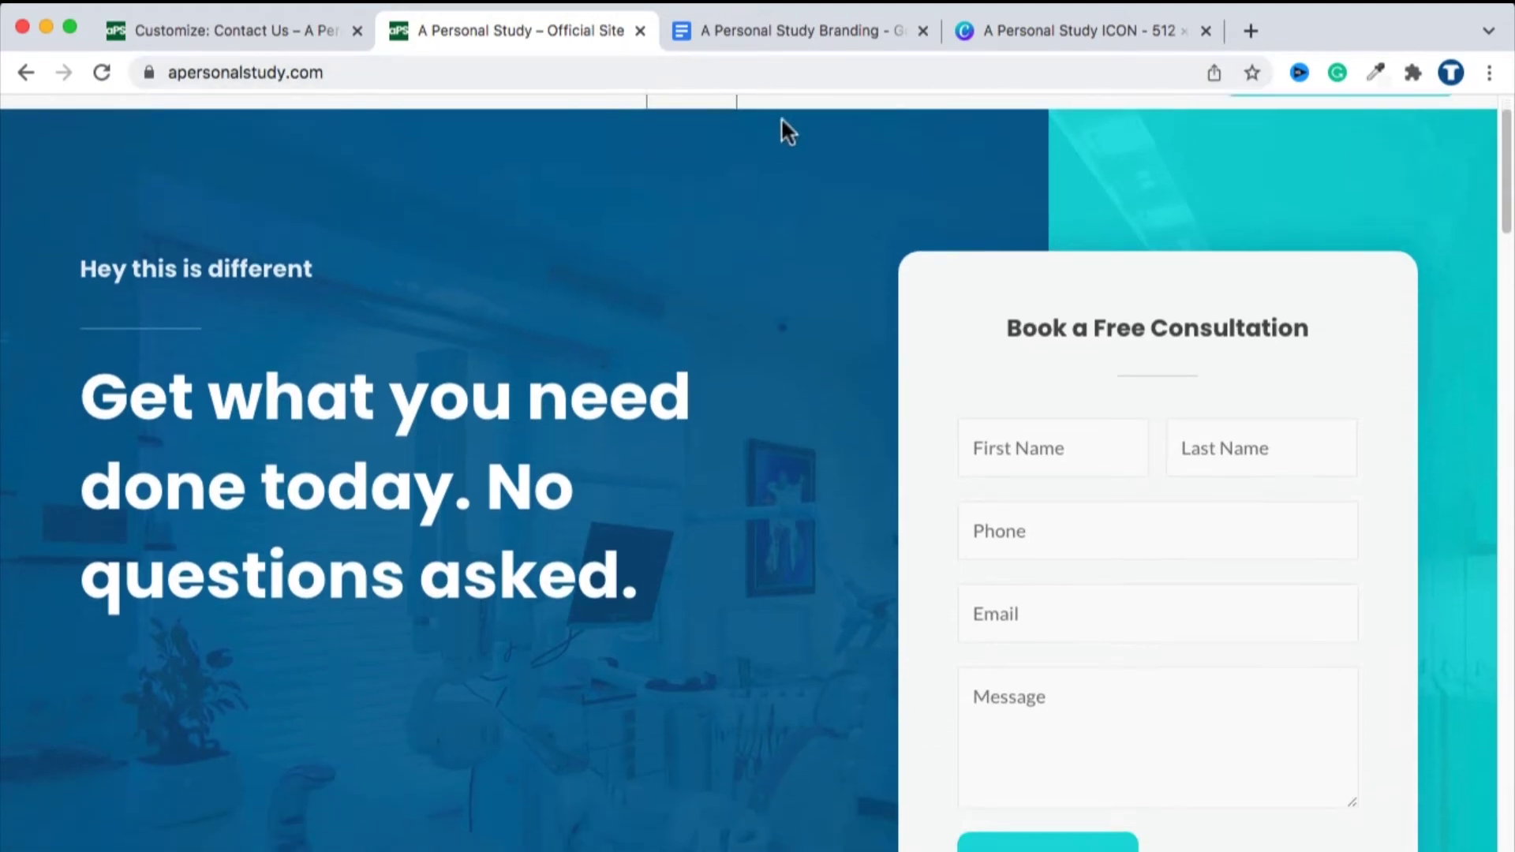
scroll(767, 181, "up", 1)
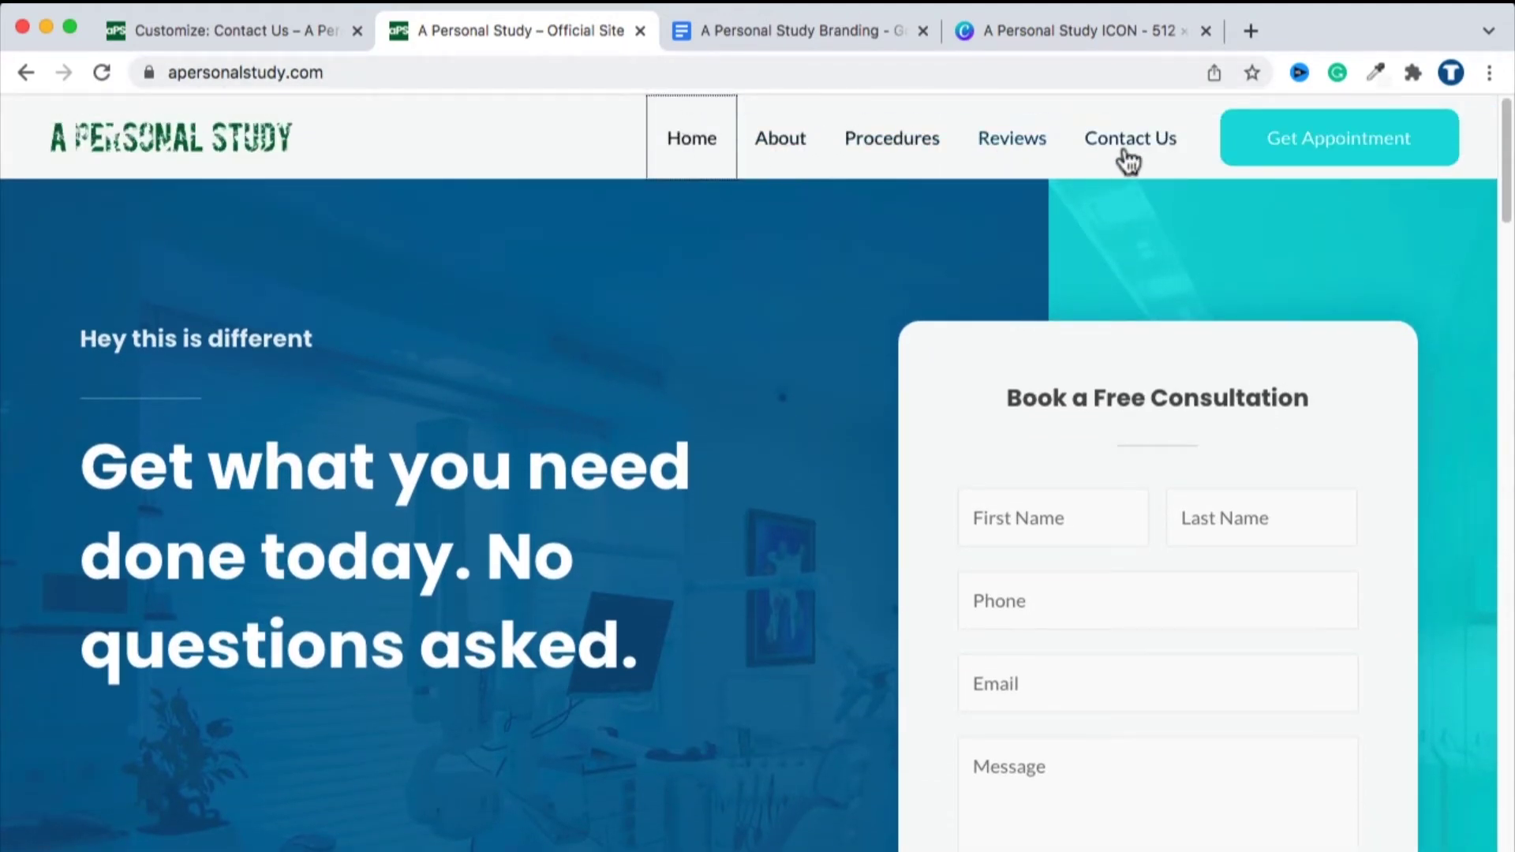
scroll(463, 524, "down", 10)
scroll(483, 545, "up", 10)
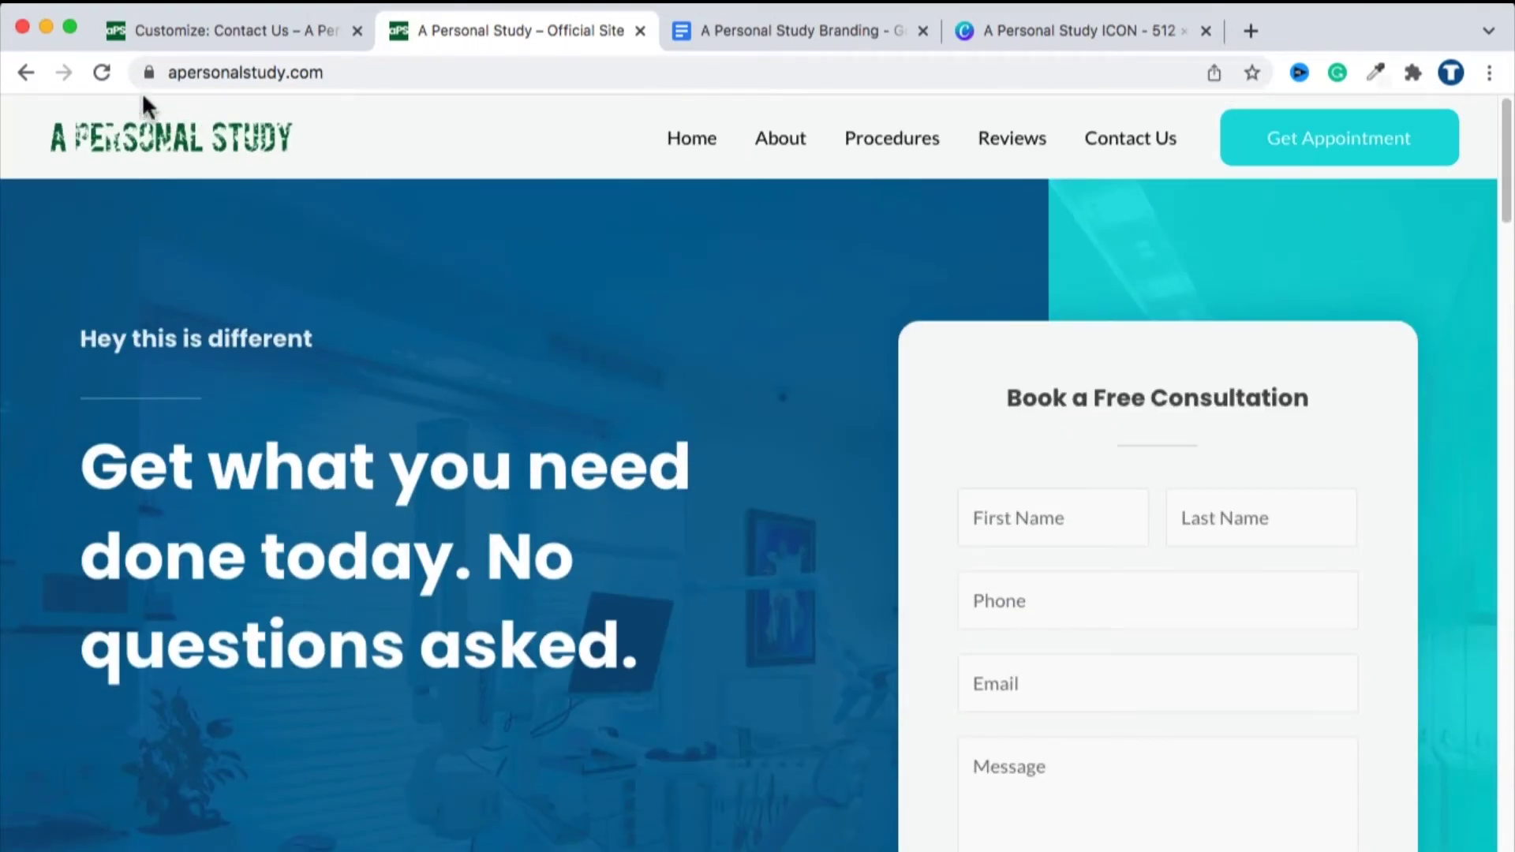
Reload the homepage and go to the site's /wp-admin address.
left_click(104, 74)
left_click(102, 73)
left_click(329, 72)
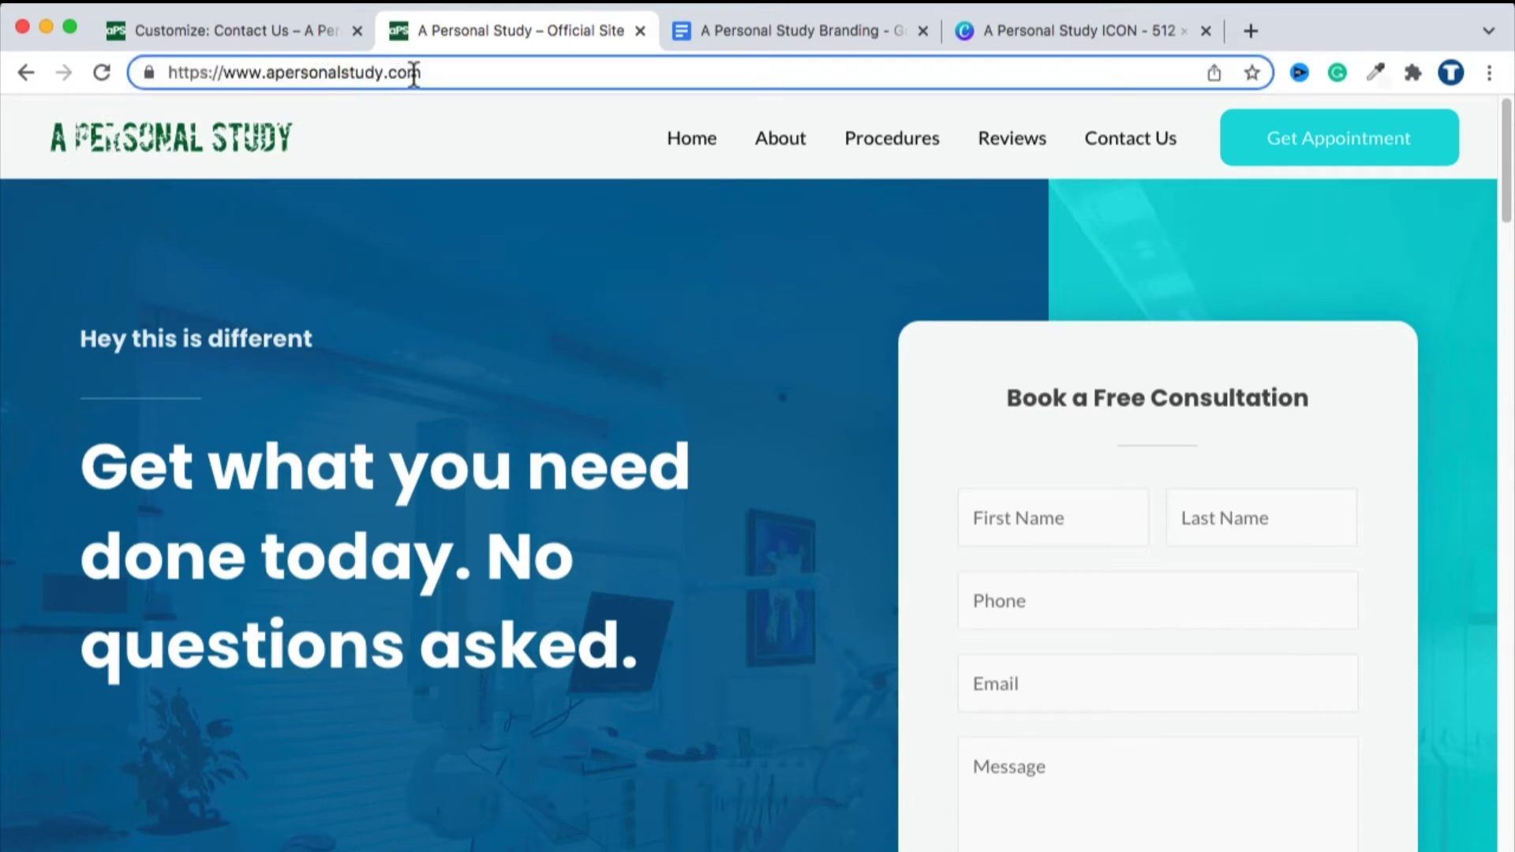
type("/wp-admin]")
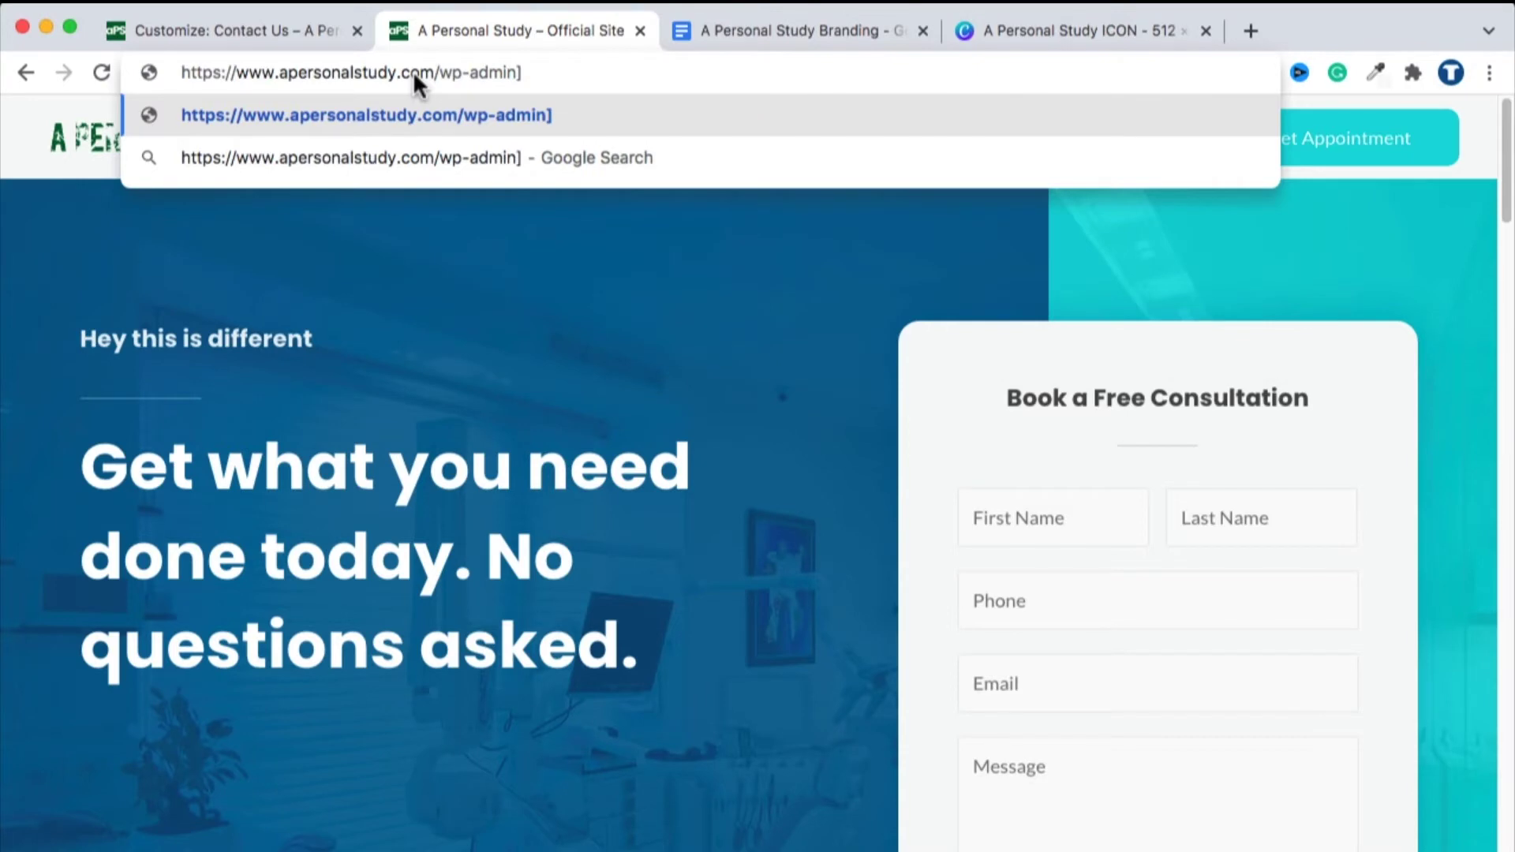
key("BackSpace")
key("Return")
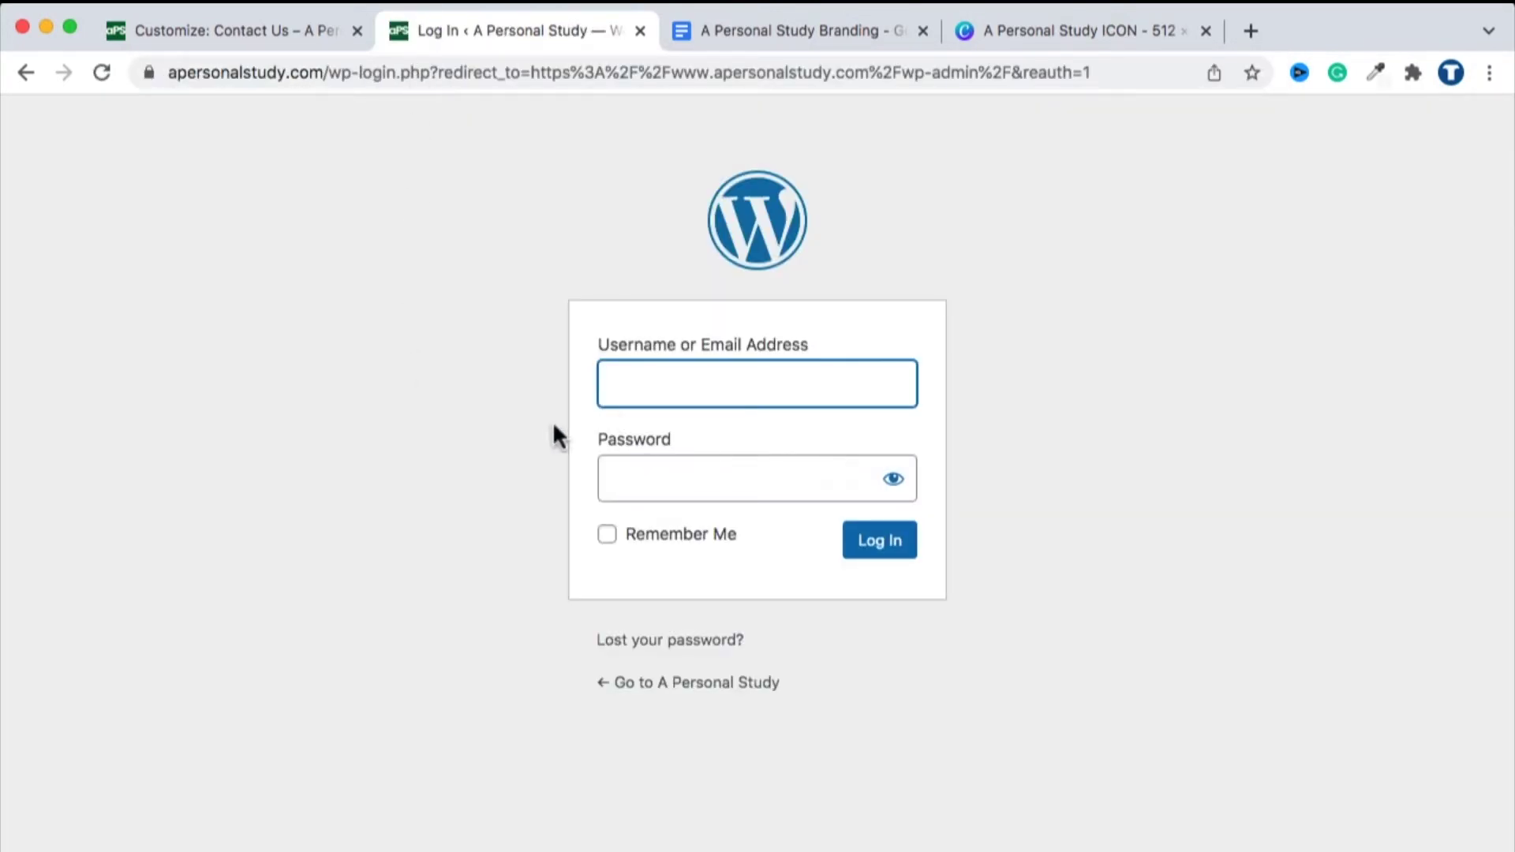
Log in to WordPress by entering the account username and password.
type("apersonalstud")
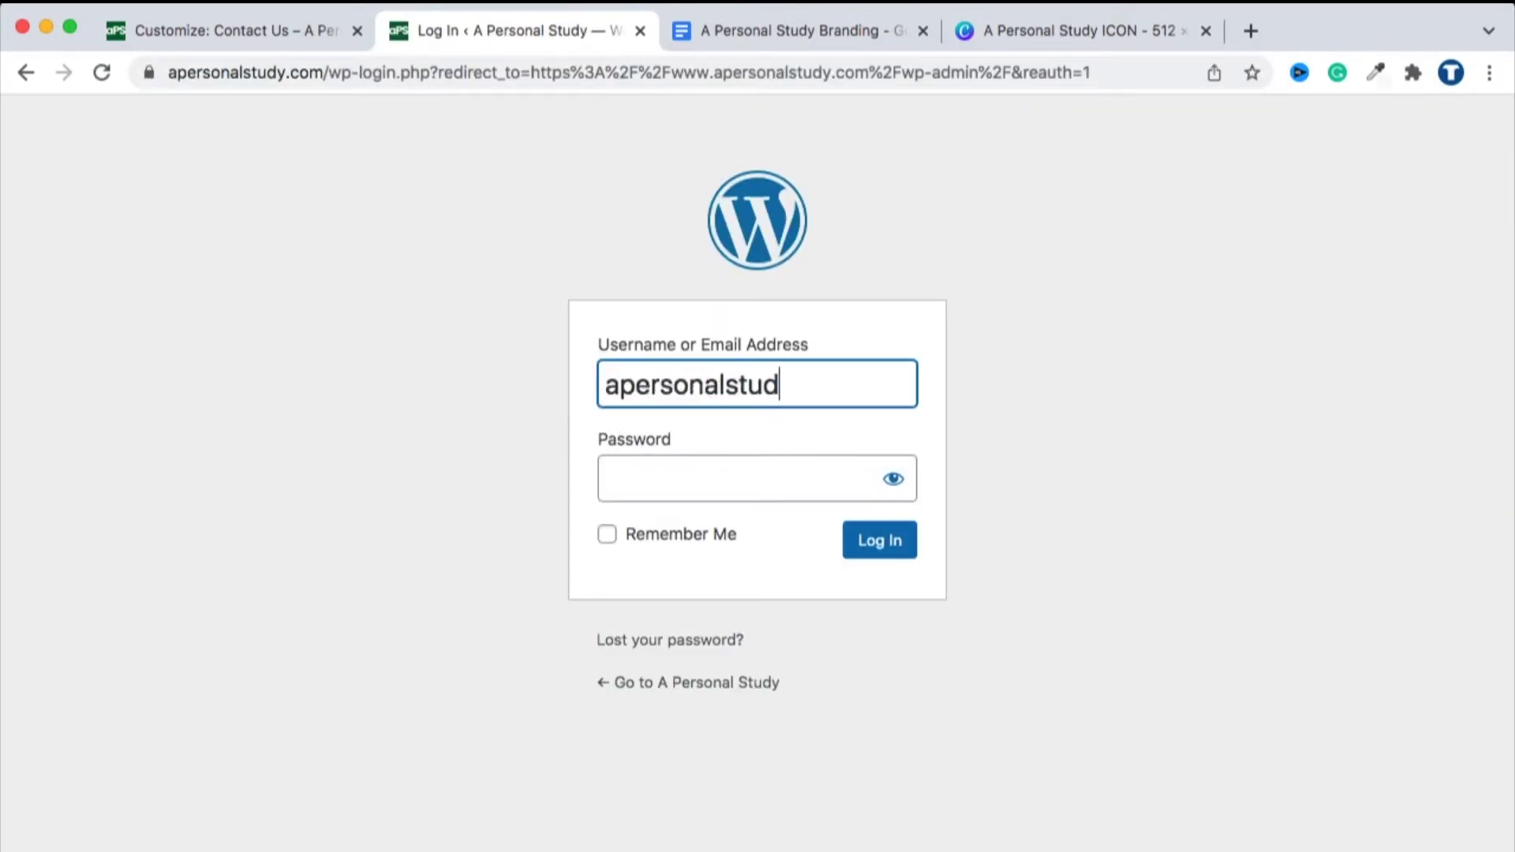
type("y")
key("Tab")
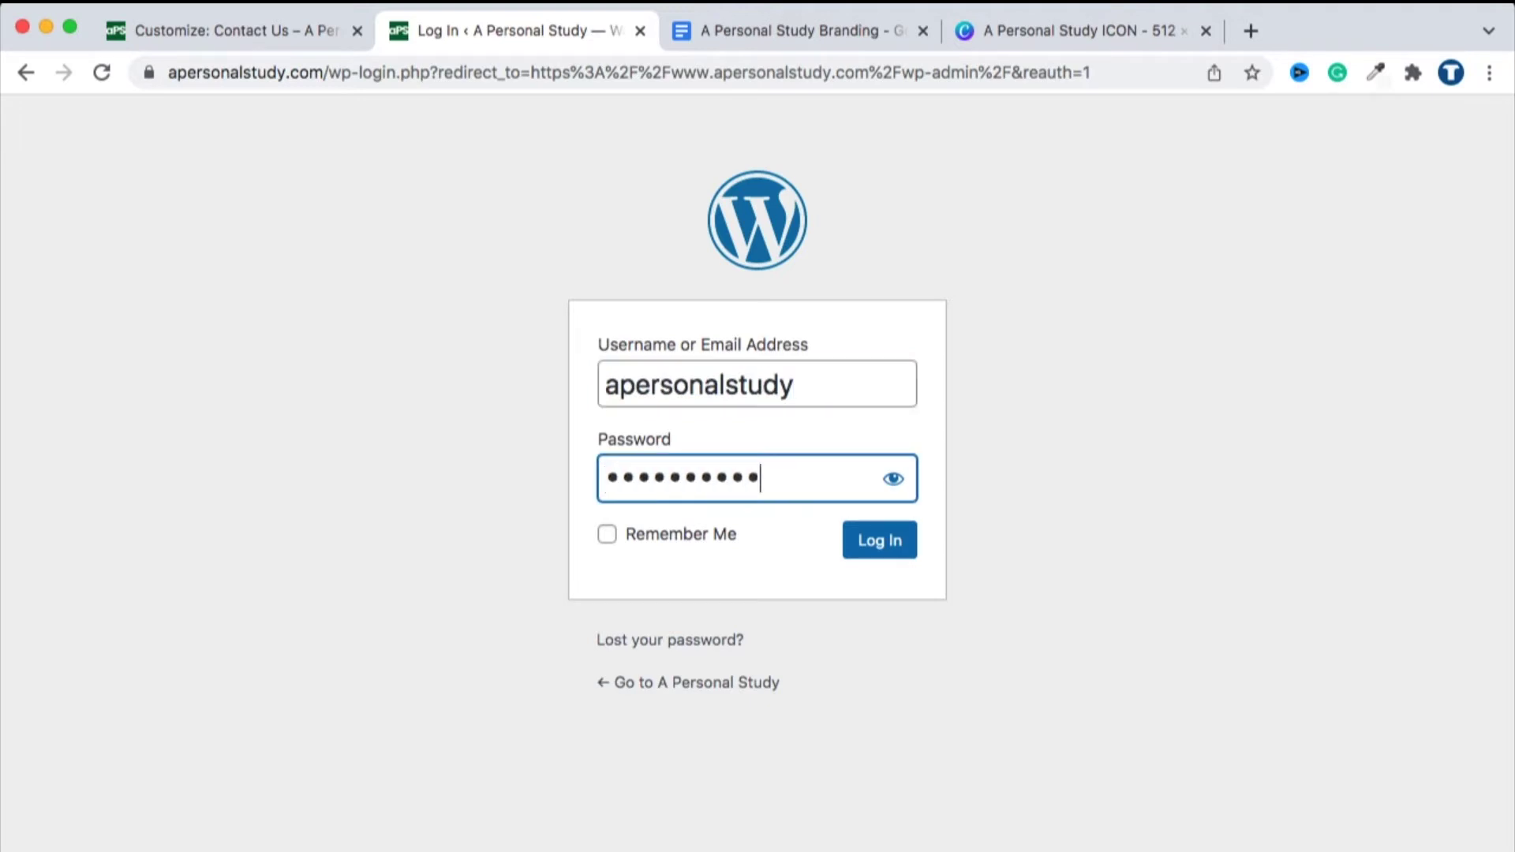
type("*")
key("Return")
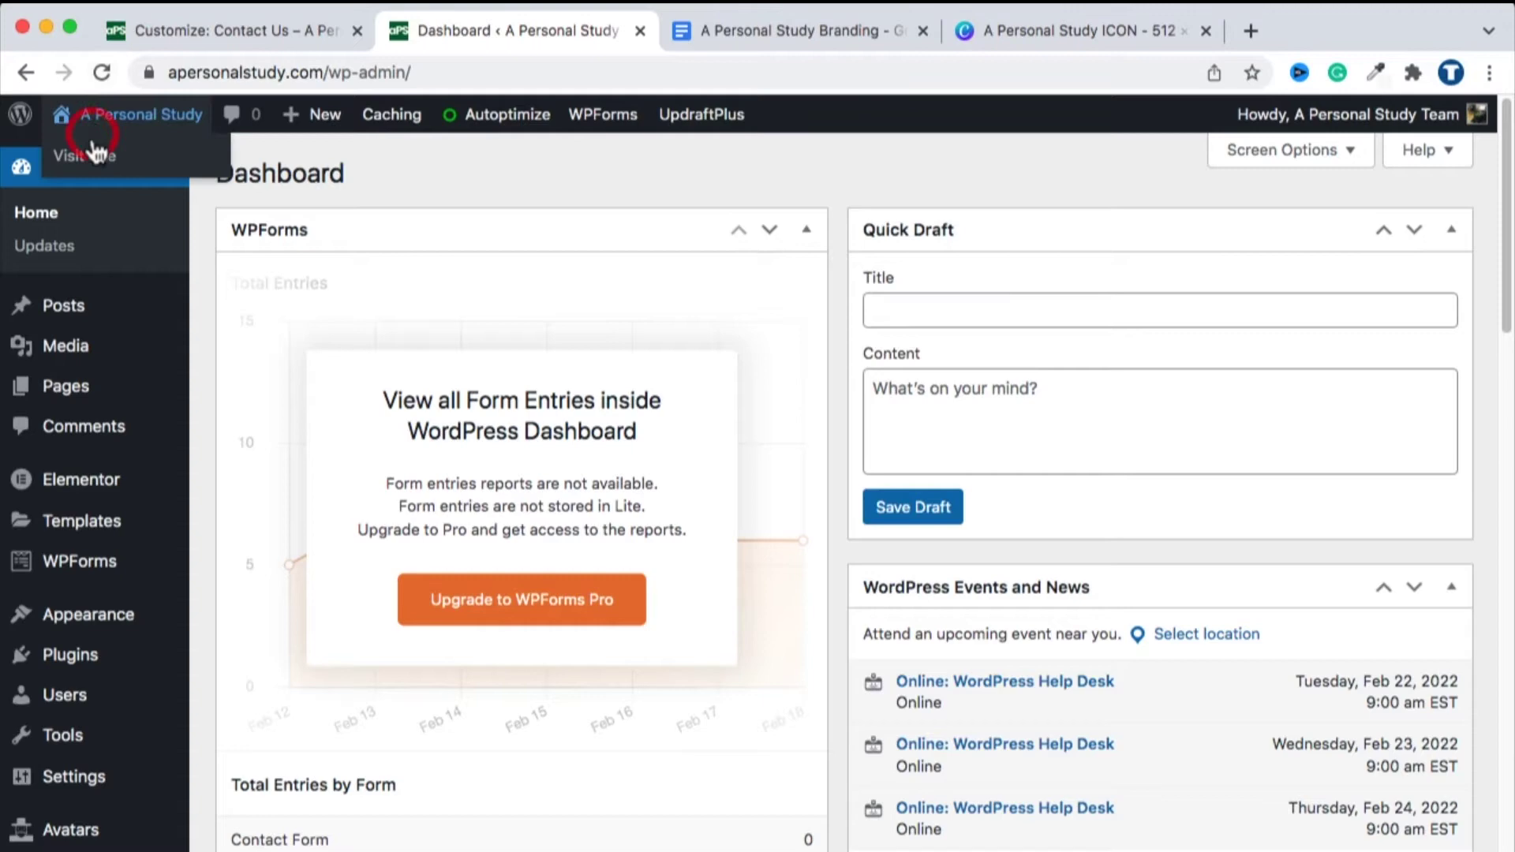
Visit the live site from the dashboard, reload it, and open the homepage for editing with Elementor.
left_click(95, 153)
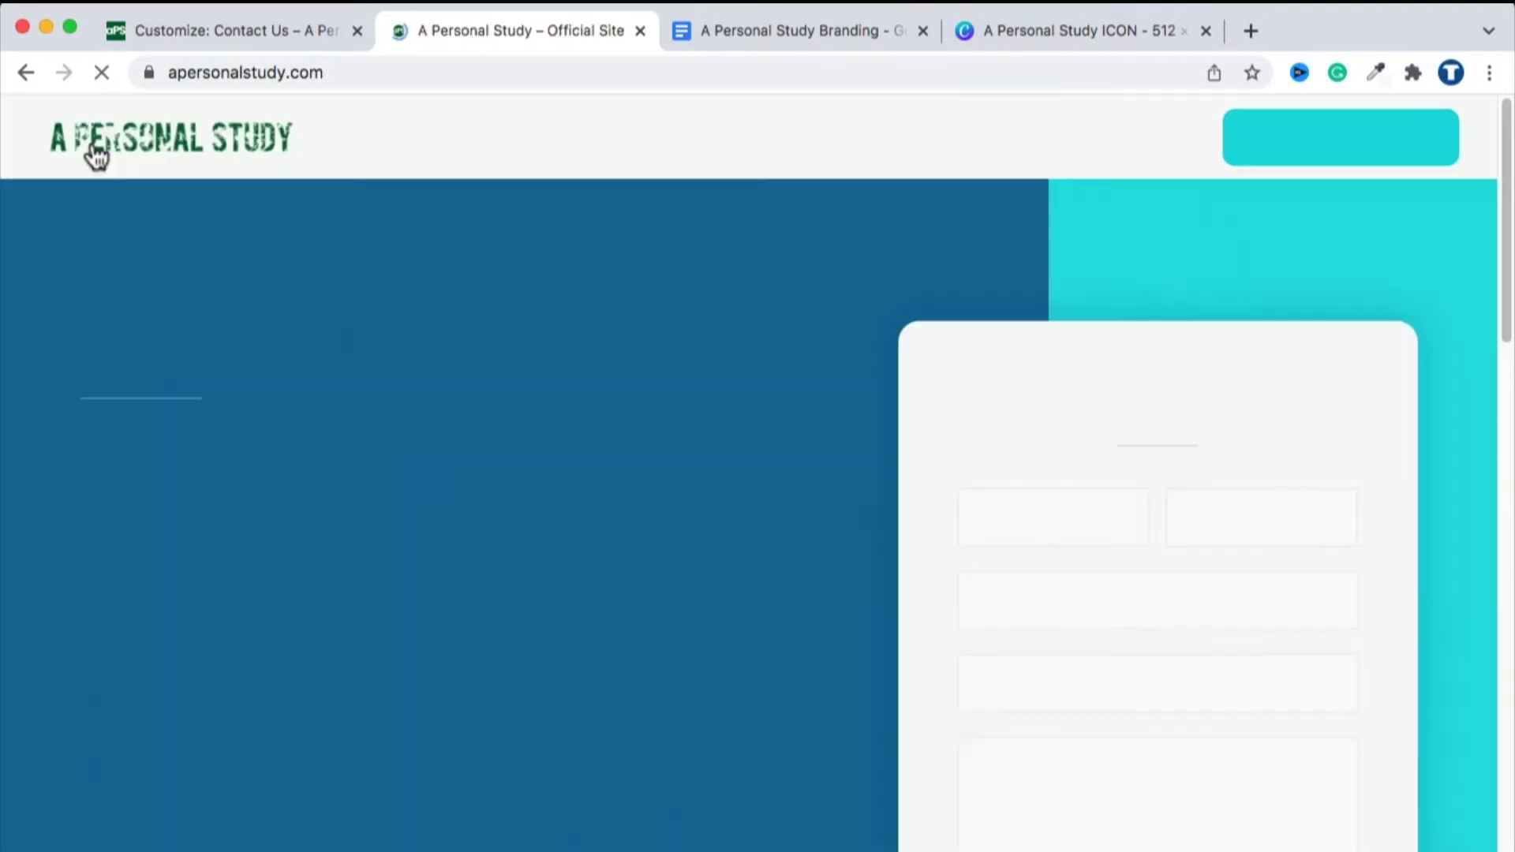
left_click(98, 73)
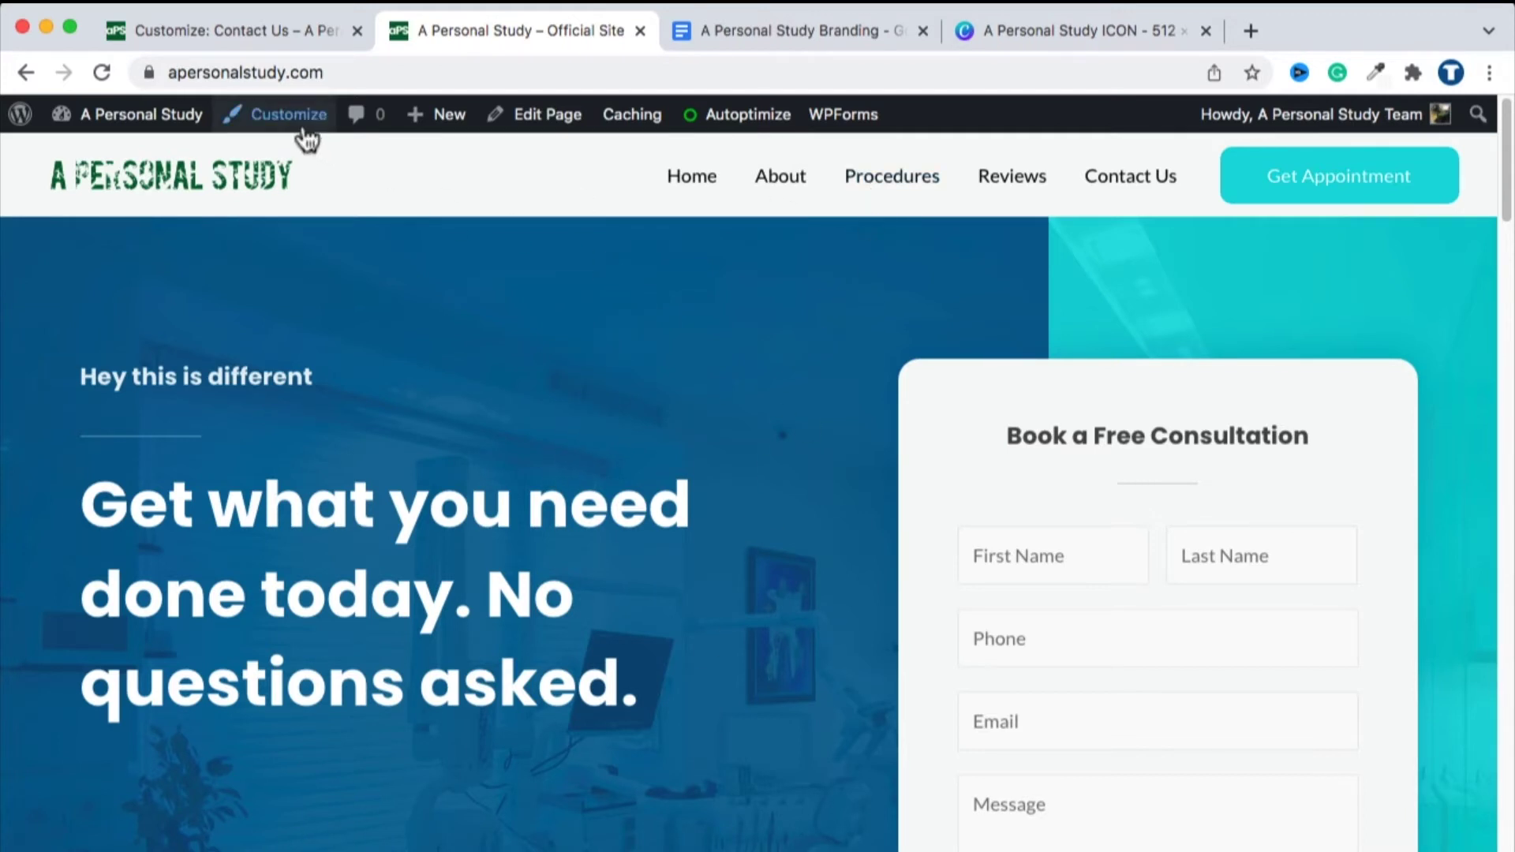
left_click(554, 111)
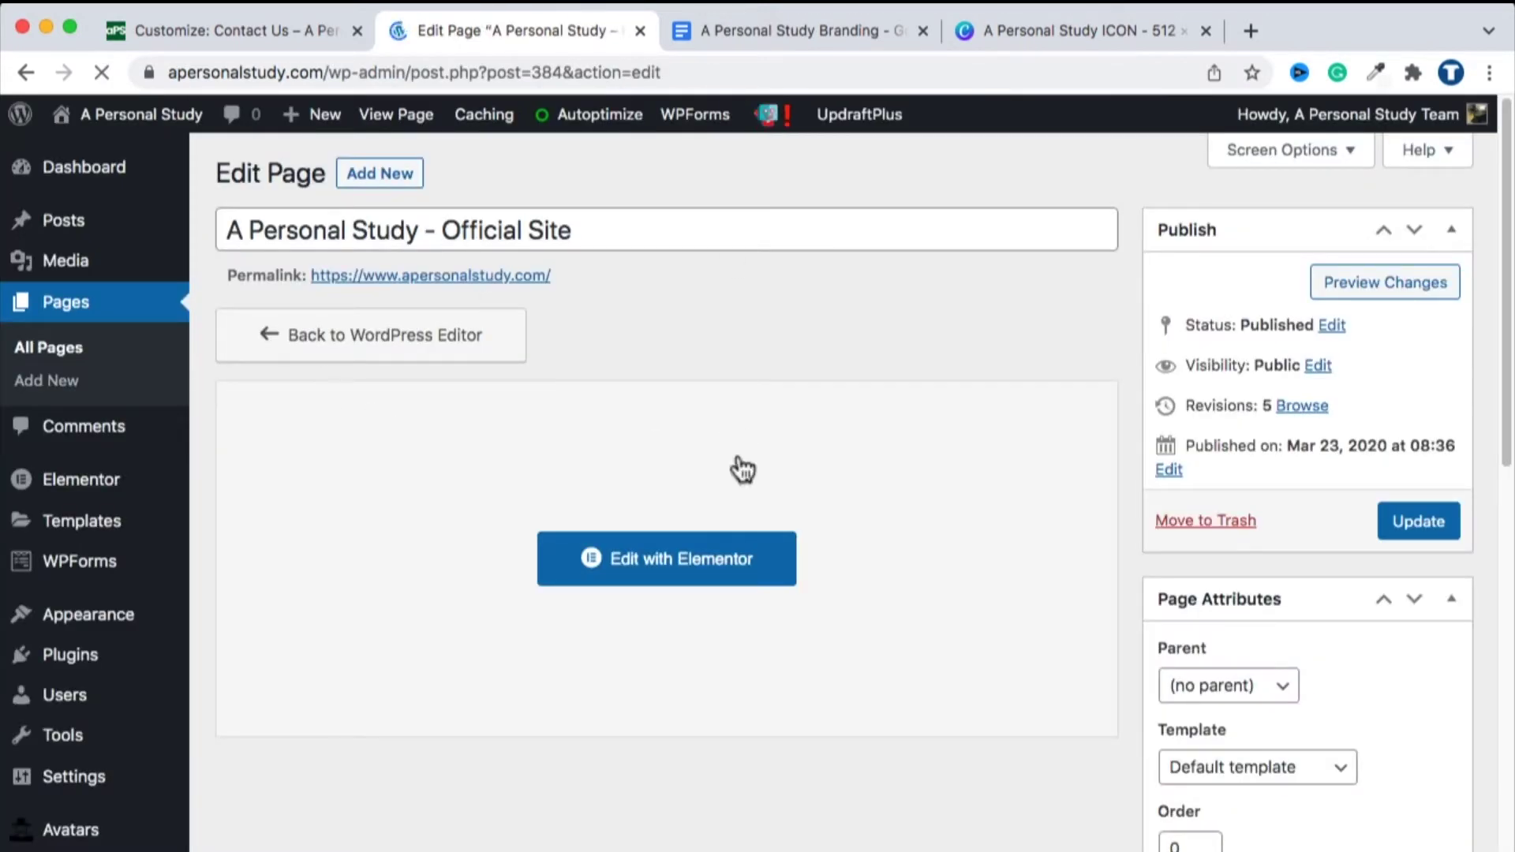
left_click(683, 570)
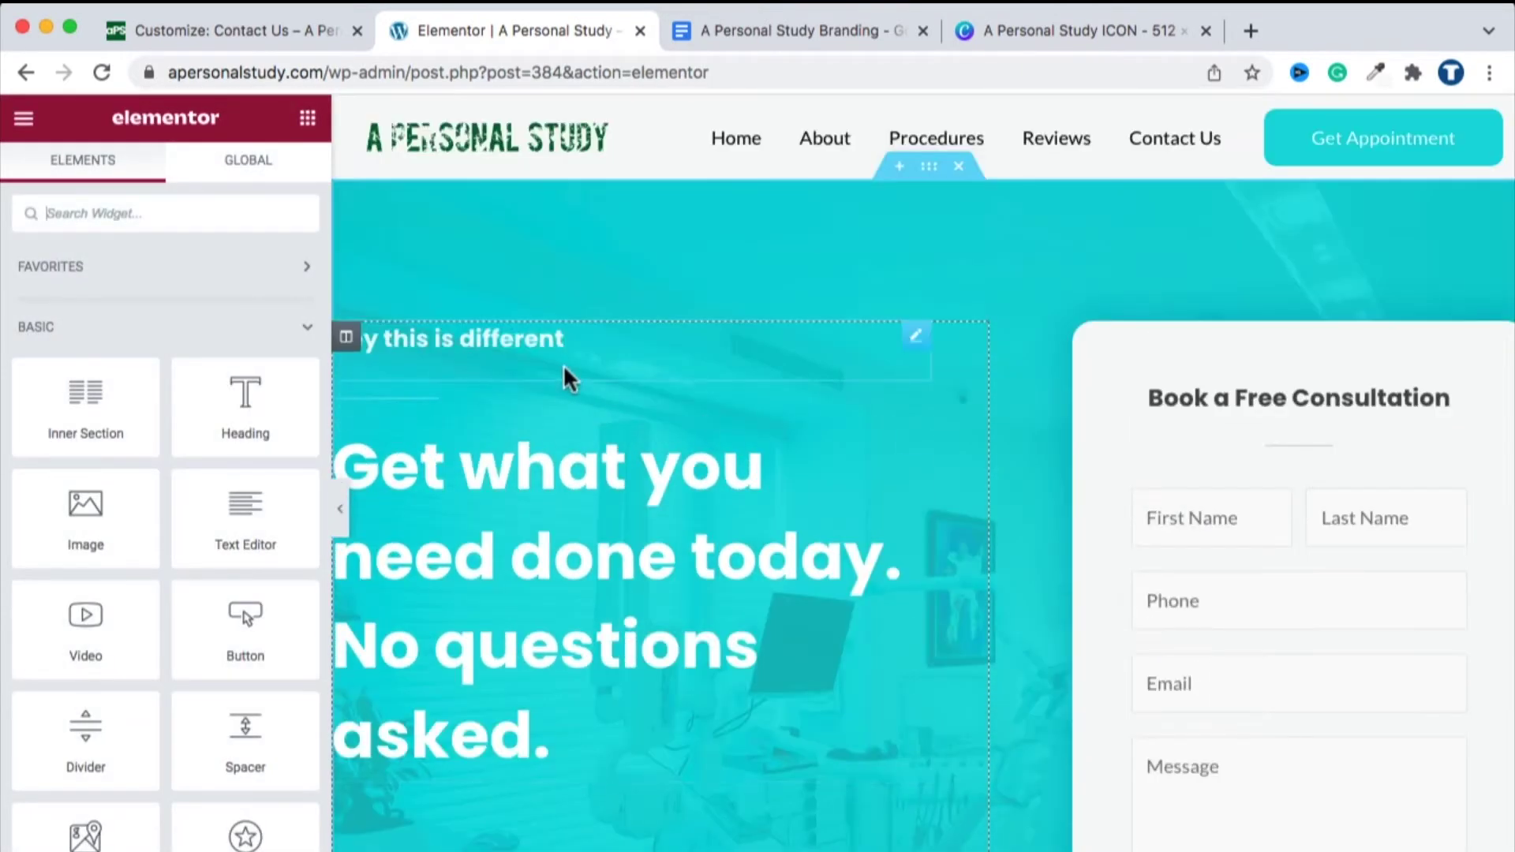
Open the hero section's advanced settings and highlight its CSS ID.
left_click(930, 167)
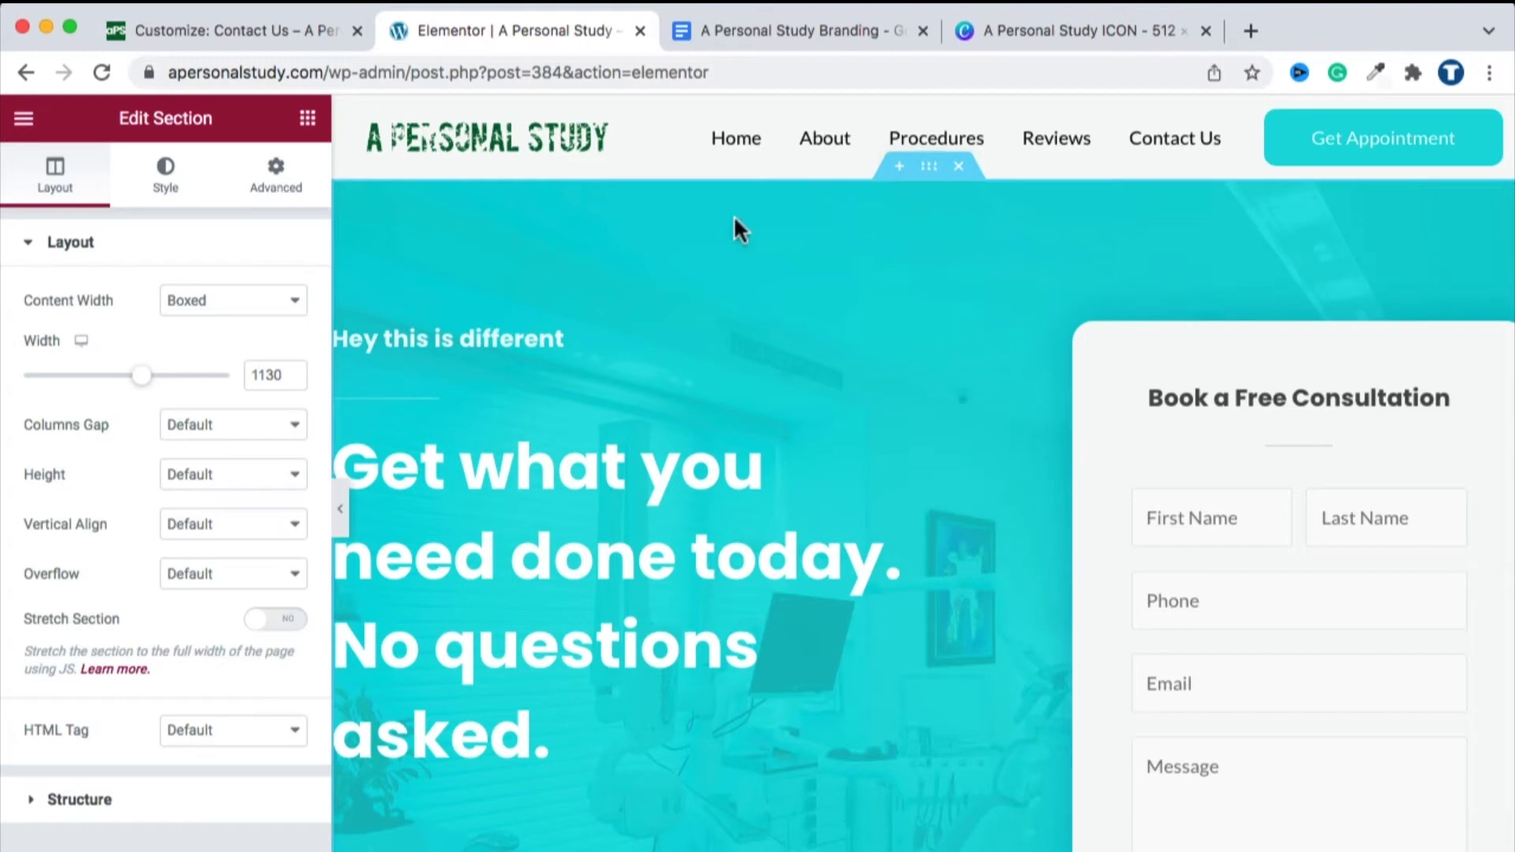
left_click(294, 192)
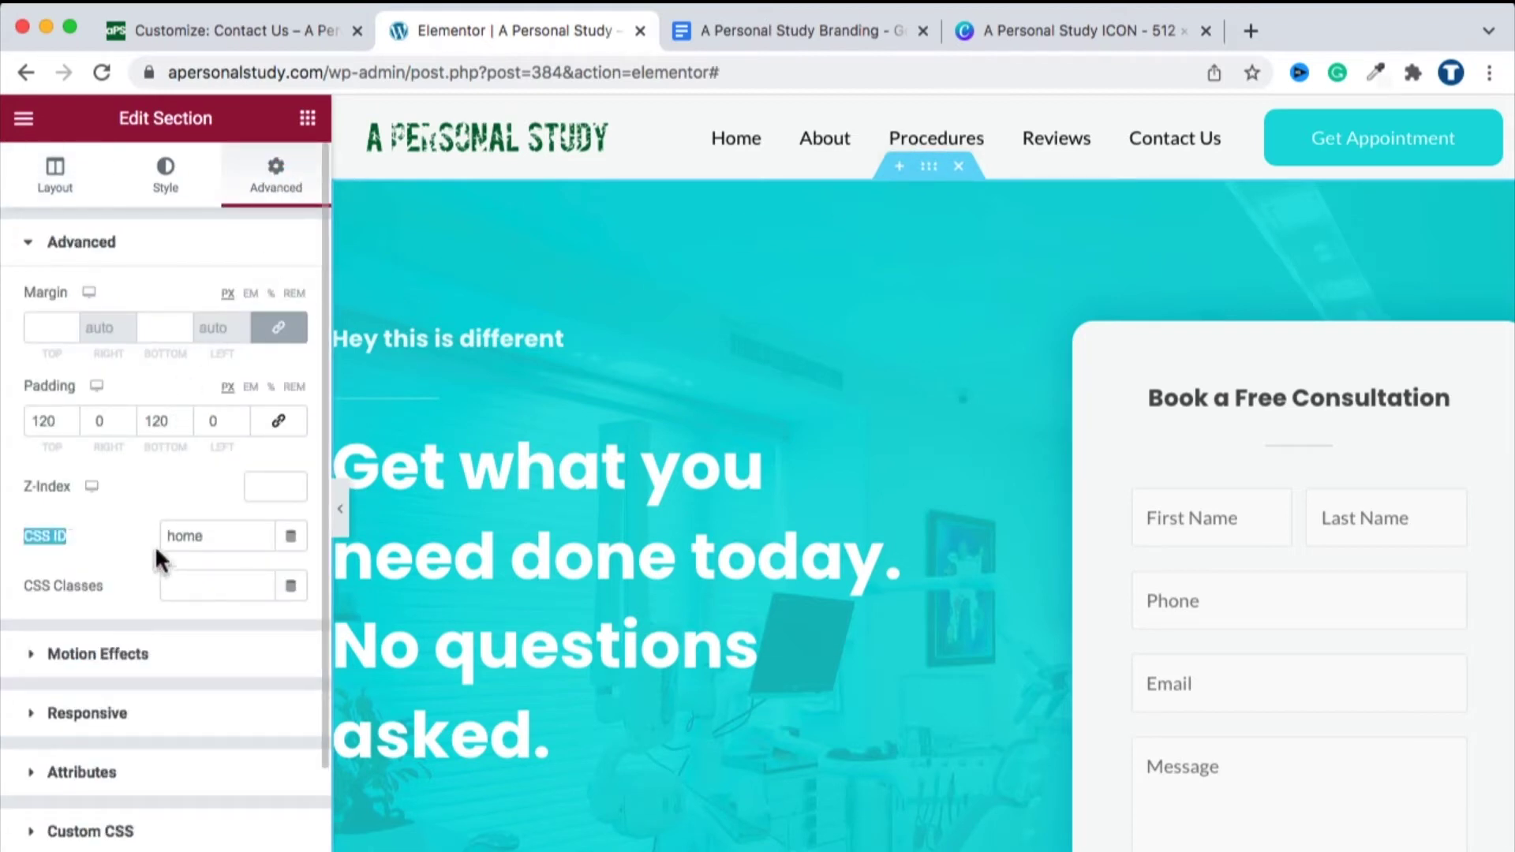
double_click(182, 535)
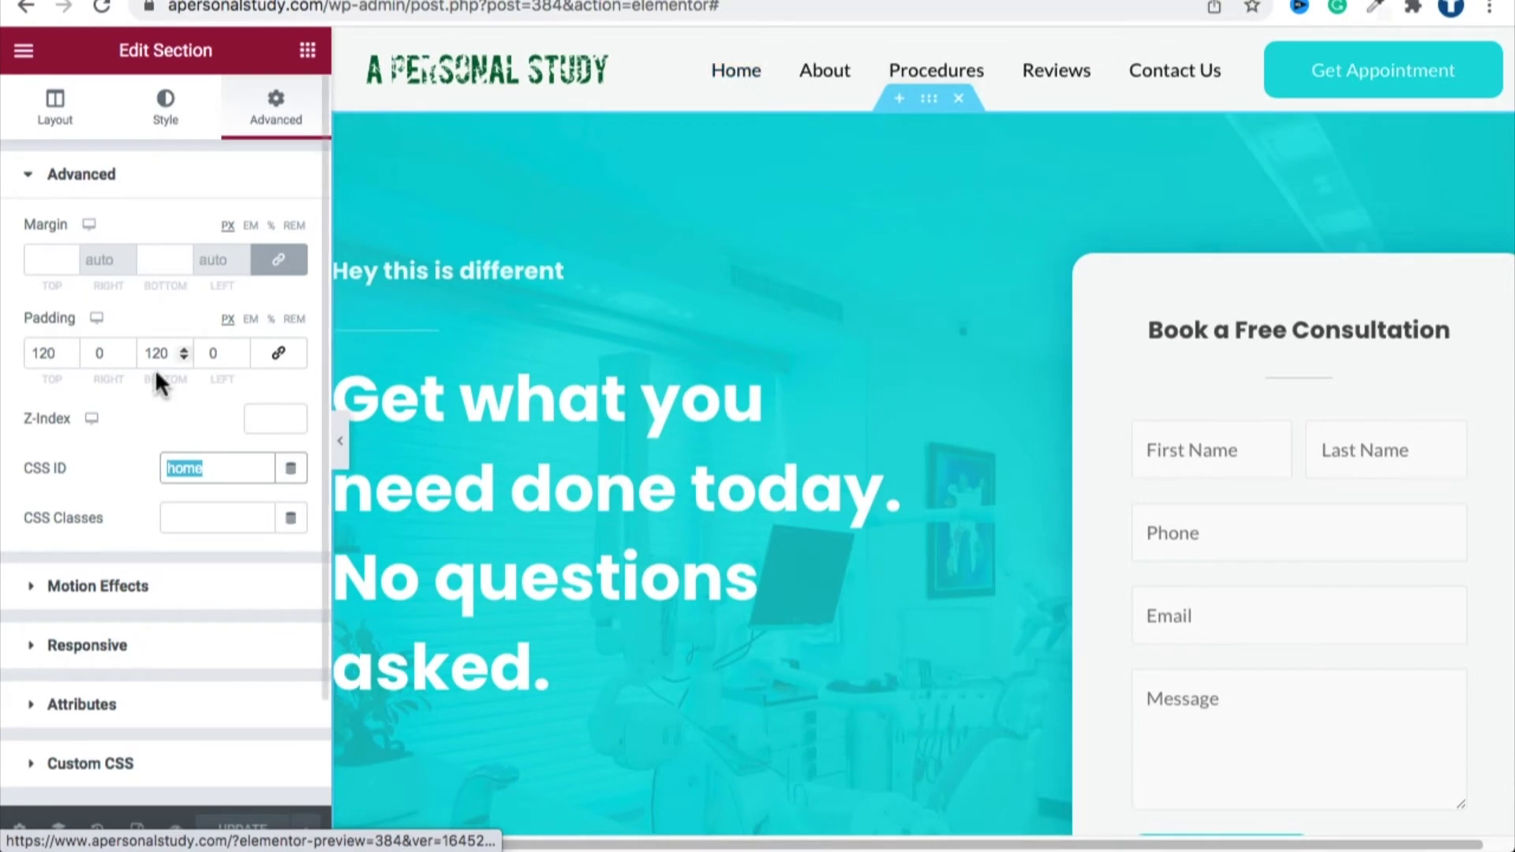
Open the advanced settings of the Committed To Dental Excellence section and highlight its CSS ID.
scroll(826, 406, "down", 8)
scroll(830, 405, "down", 7)
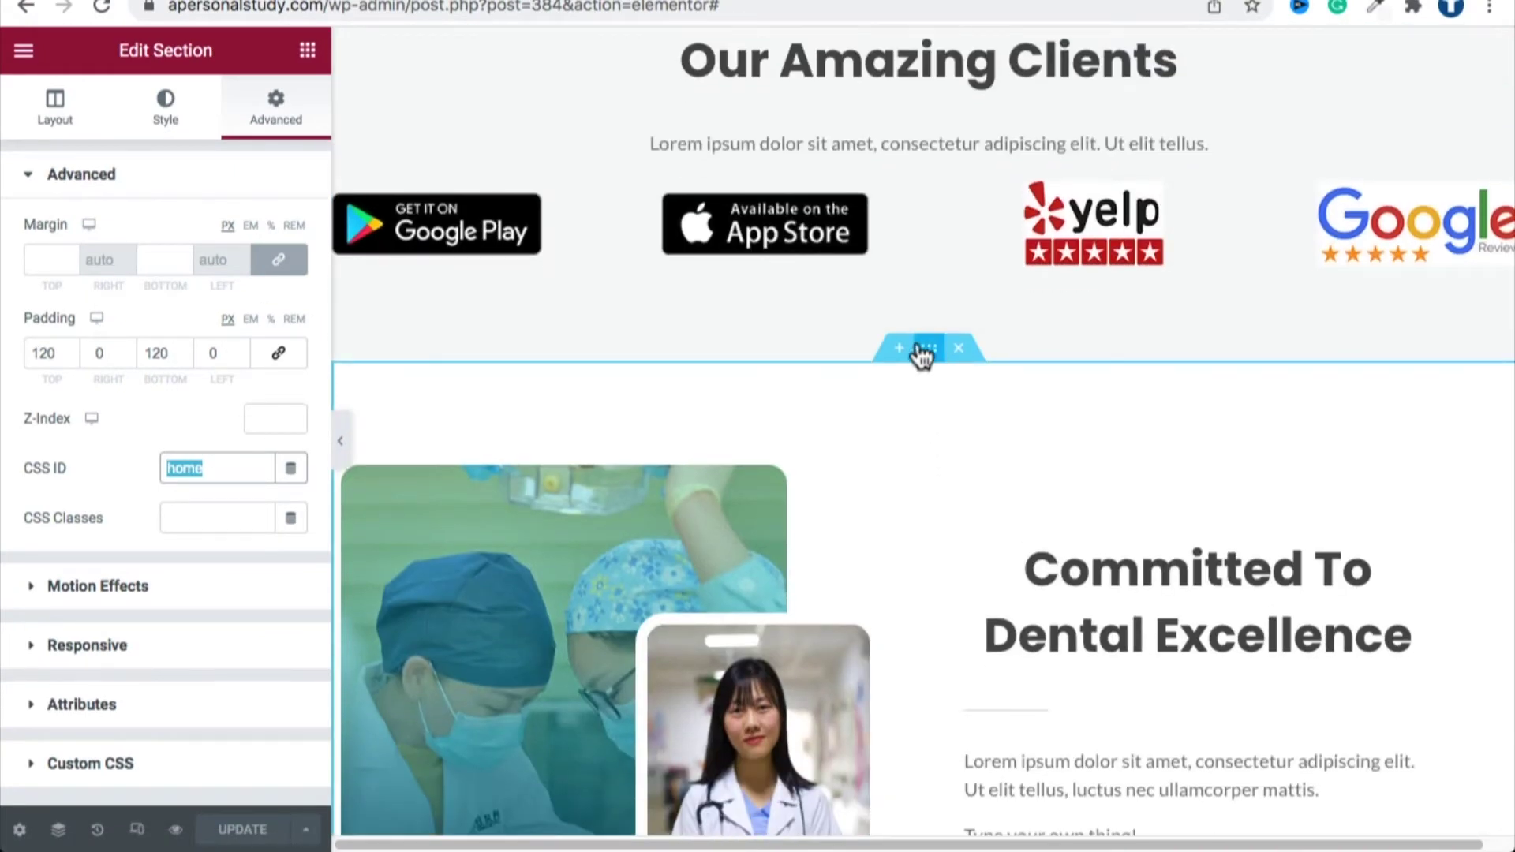
scroll(920, 603, "down", 3)
left_click(928, 129)
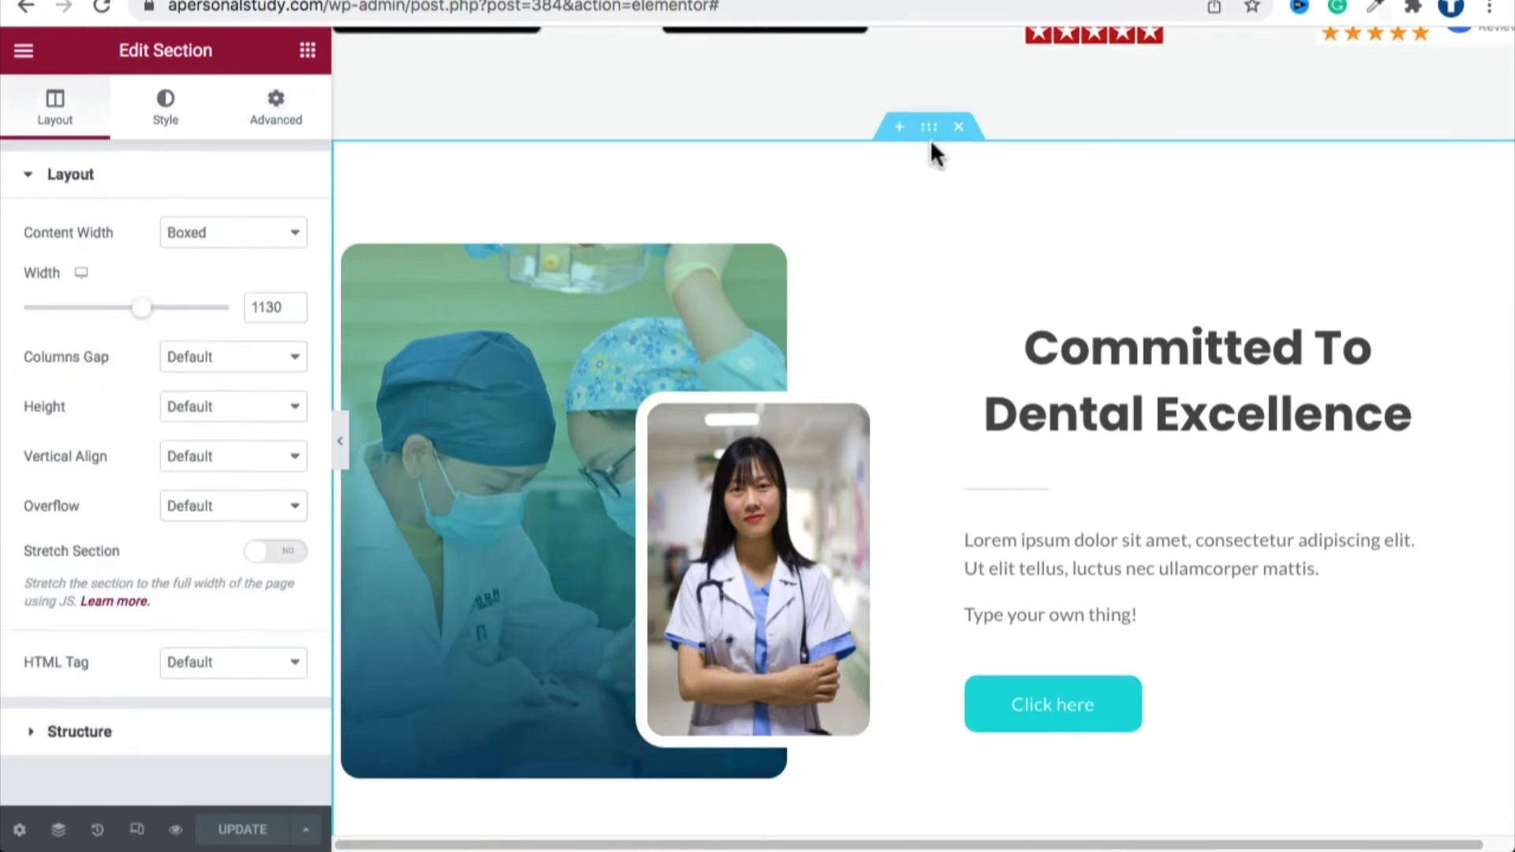
left_click(278, 102)
left_click(181, 462)
double_click(182, 463)
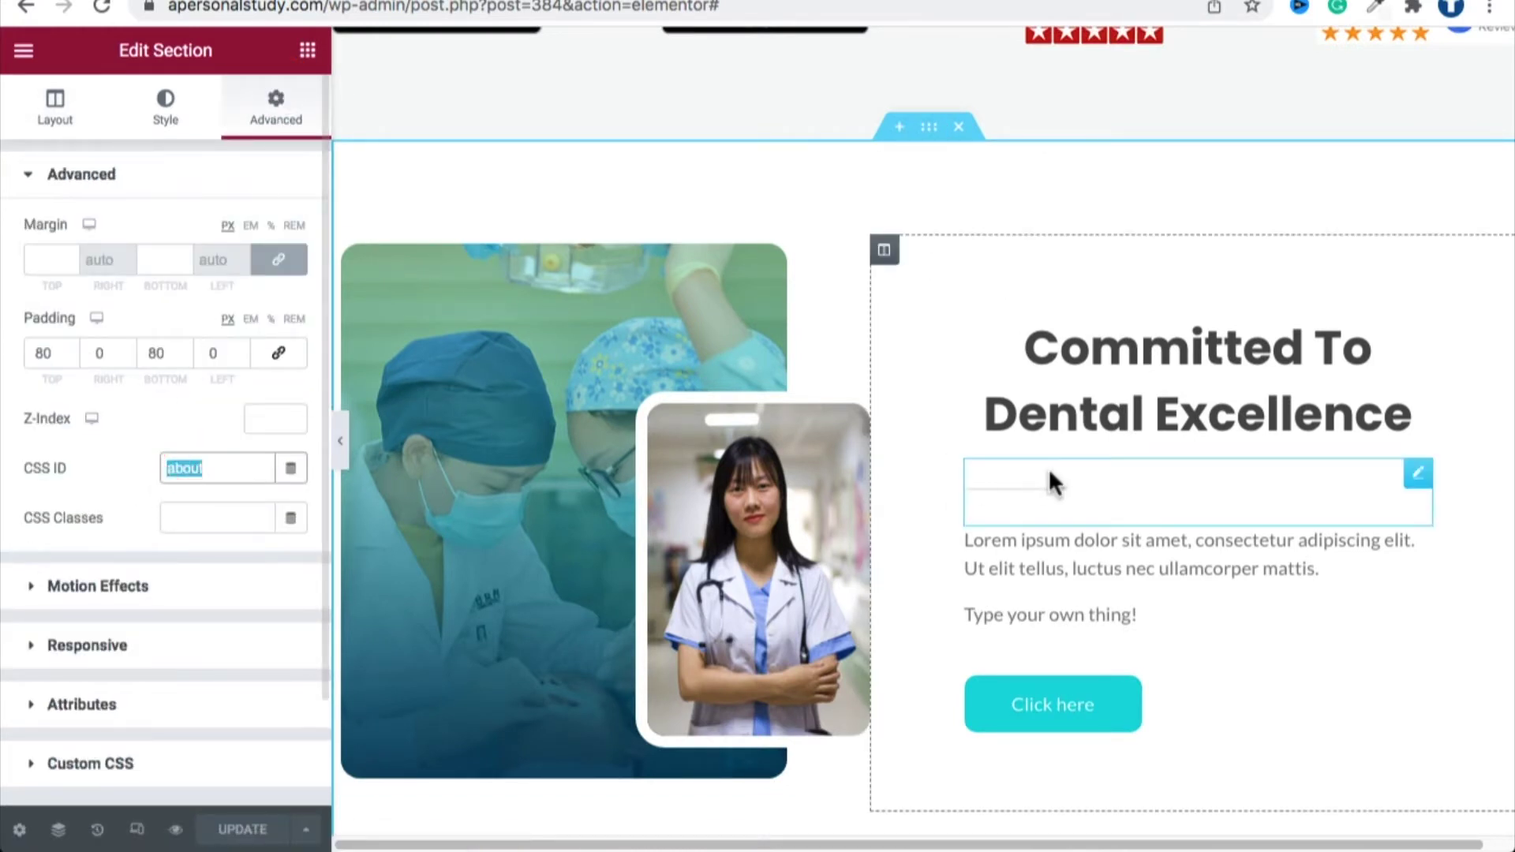
Examine where the Committed To Dental Excellence section sits on the page relative to the header and neighbouring sections.
scroll(1048, 474, "up", 10)
scroll(816, 154, "down", 1)
scroll(816, 154, "down", 10)
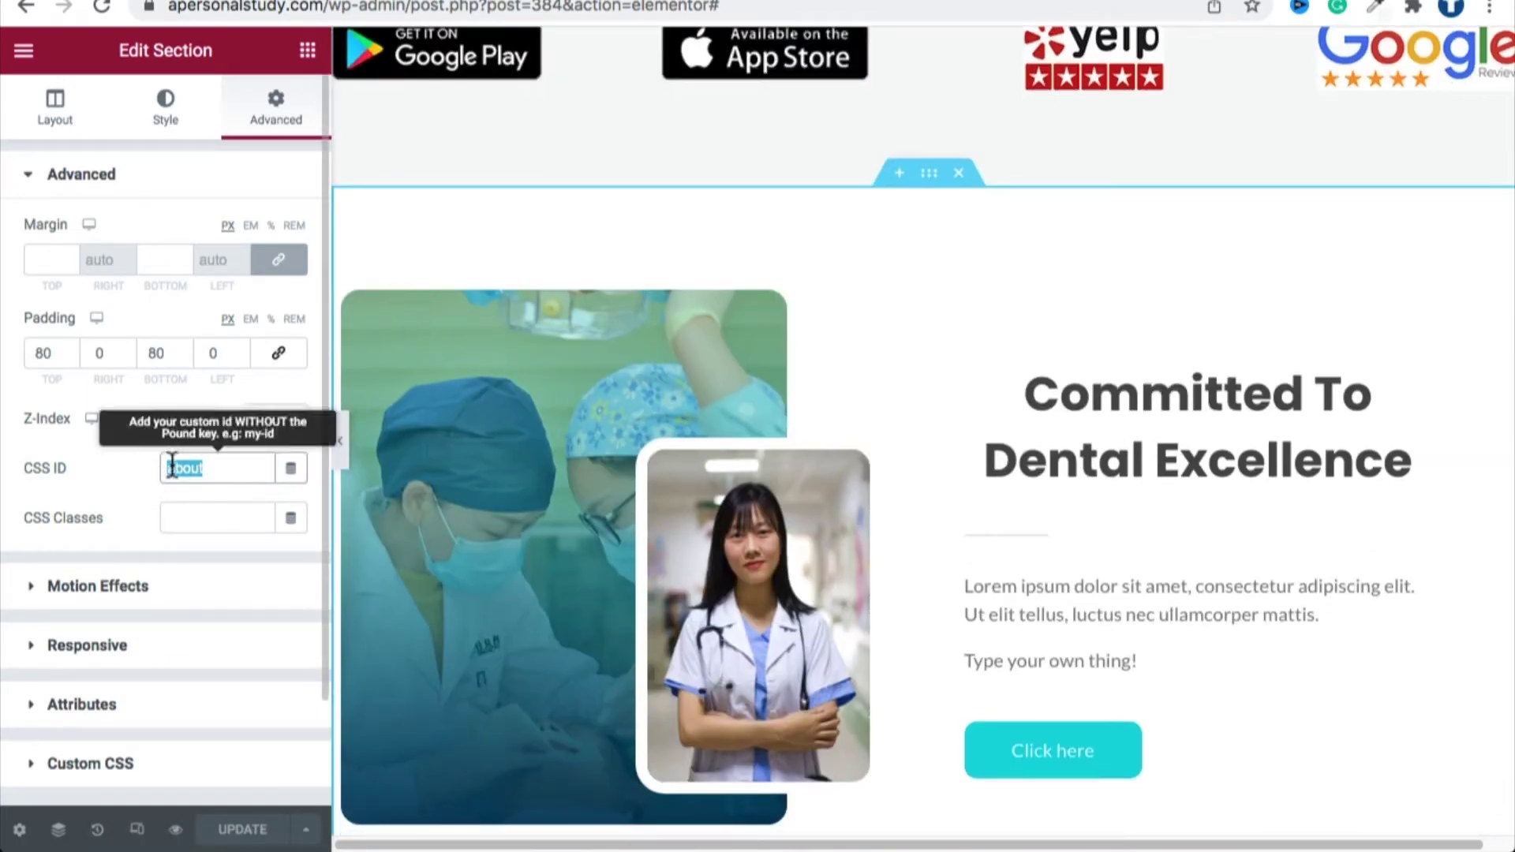
scroll(1143, 505, "down", 7)
scroll(533, 637, "up", 4)
scroll(534, 636, "up", 5)
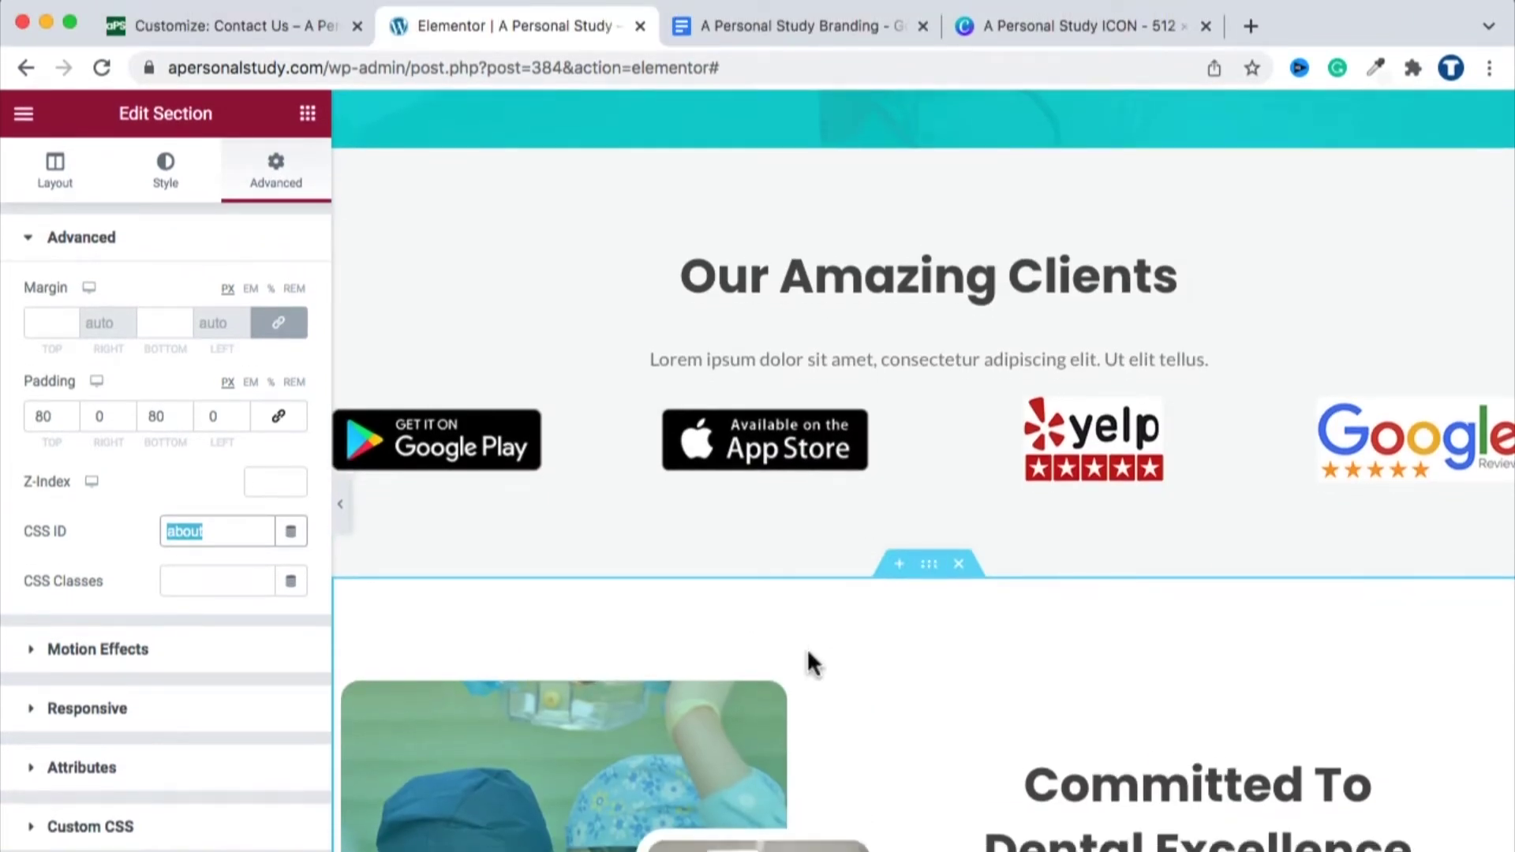
scroll(813, 663, "down", 1)
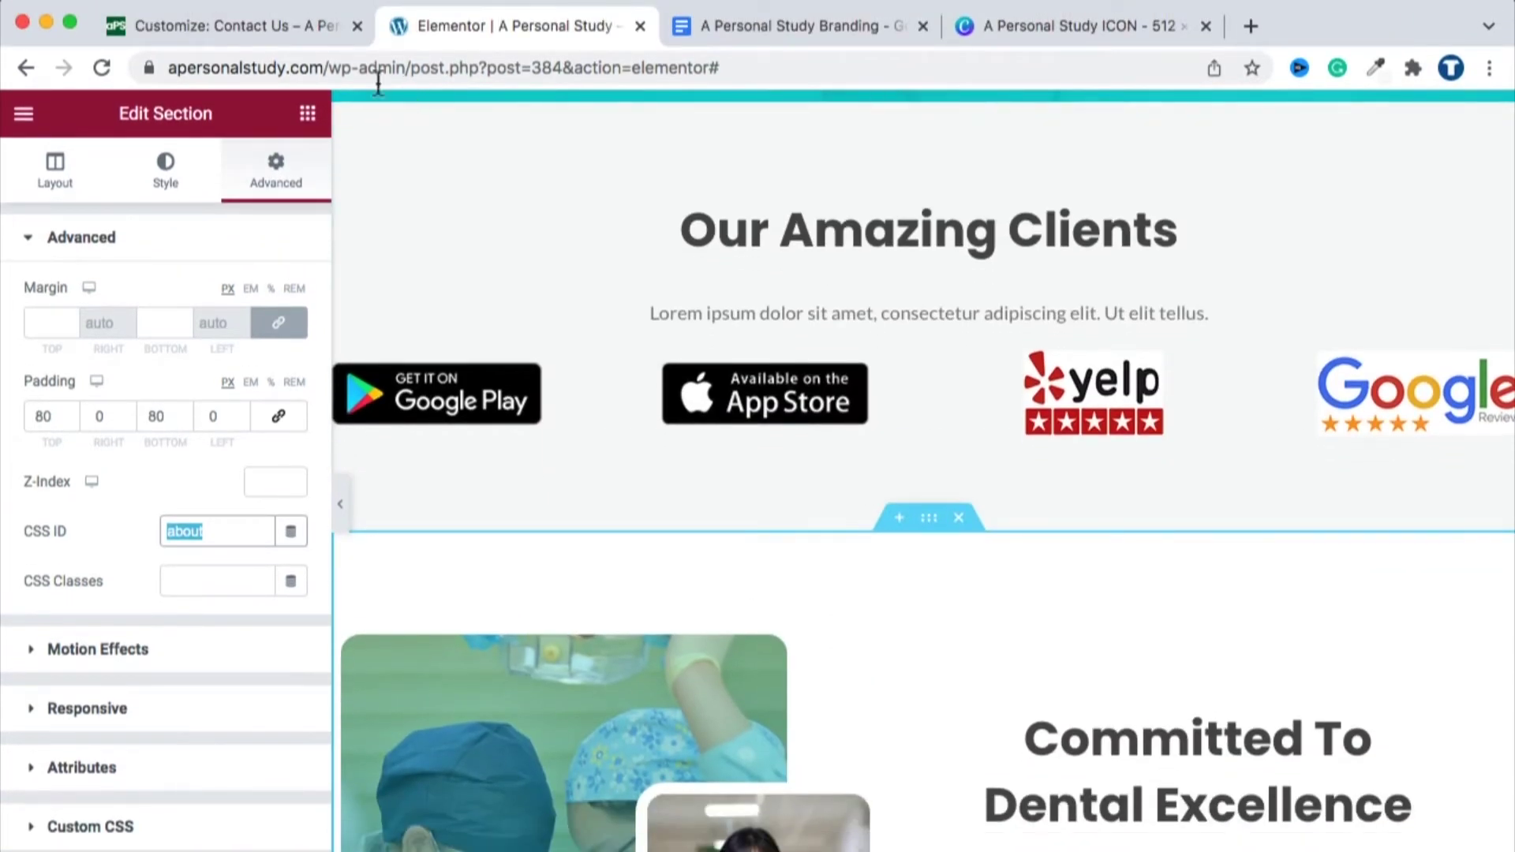
Return to the Customizer and examine the URLs of the About and Home custom links in the A Personal Study Top Menu.
left_click(289, 25)
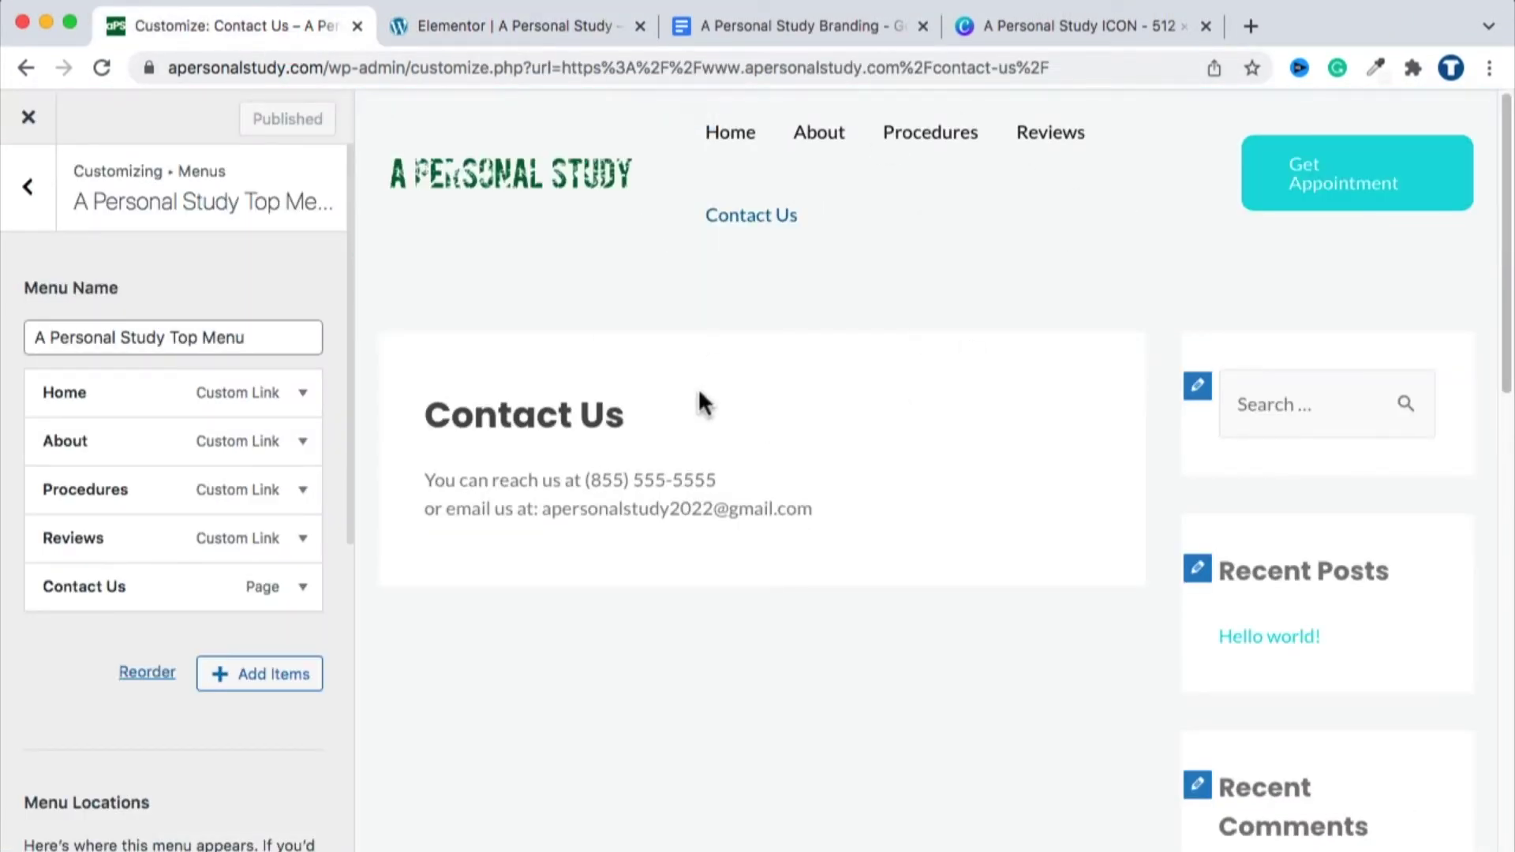
left_click(156, 438)
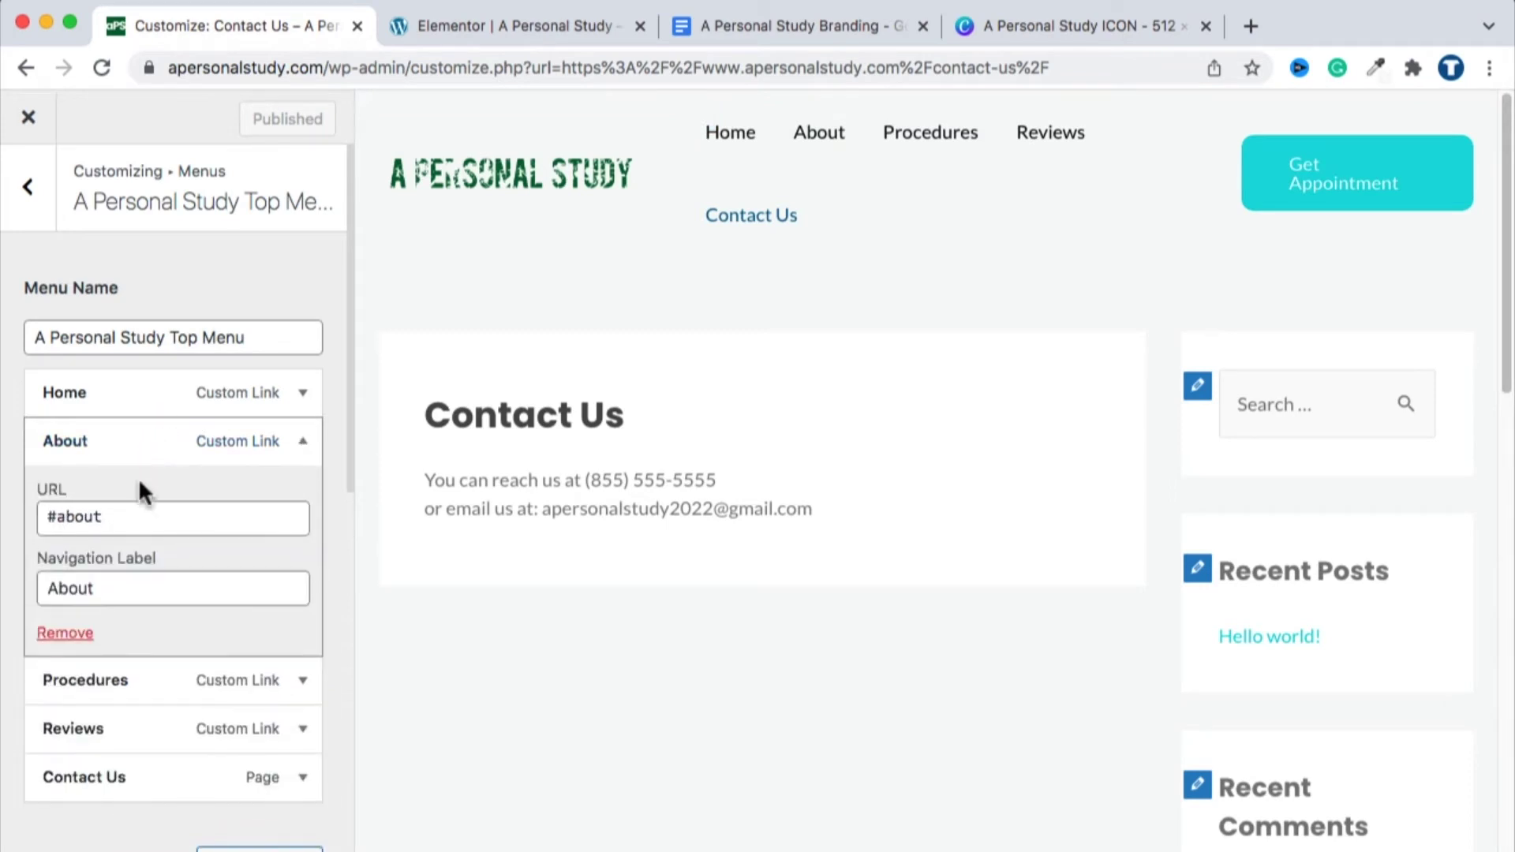
triple_click(70, 518)
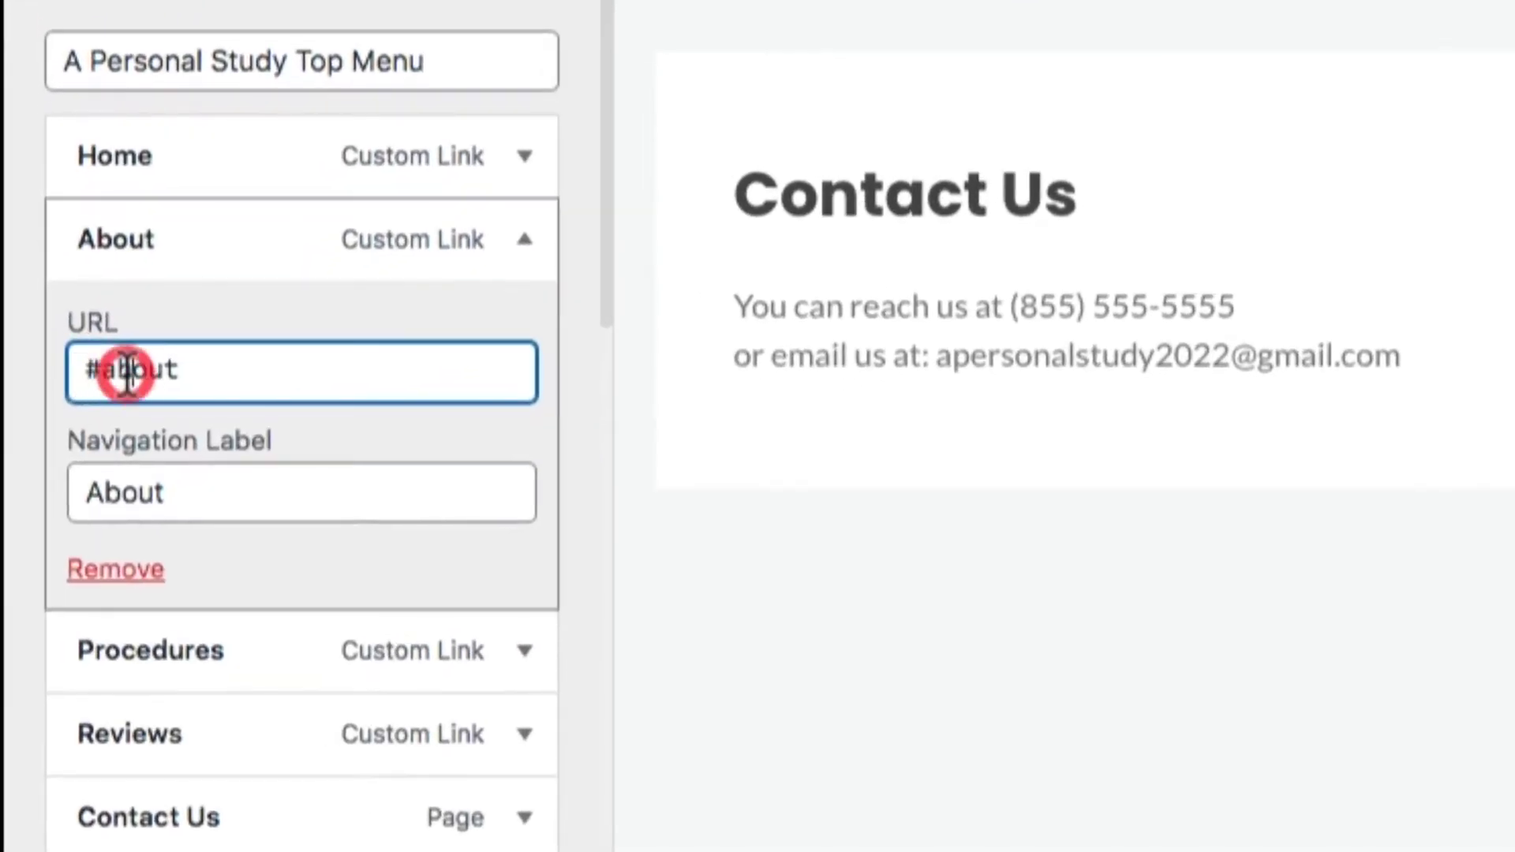
left_click(101, 371)
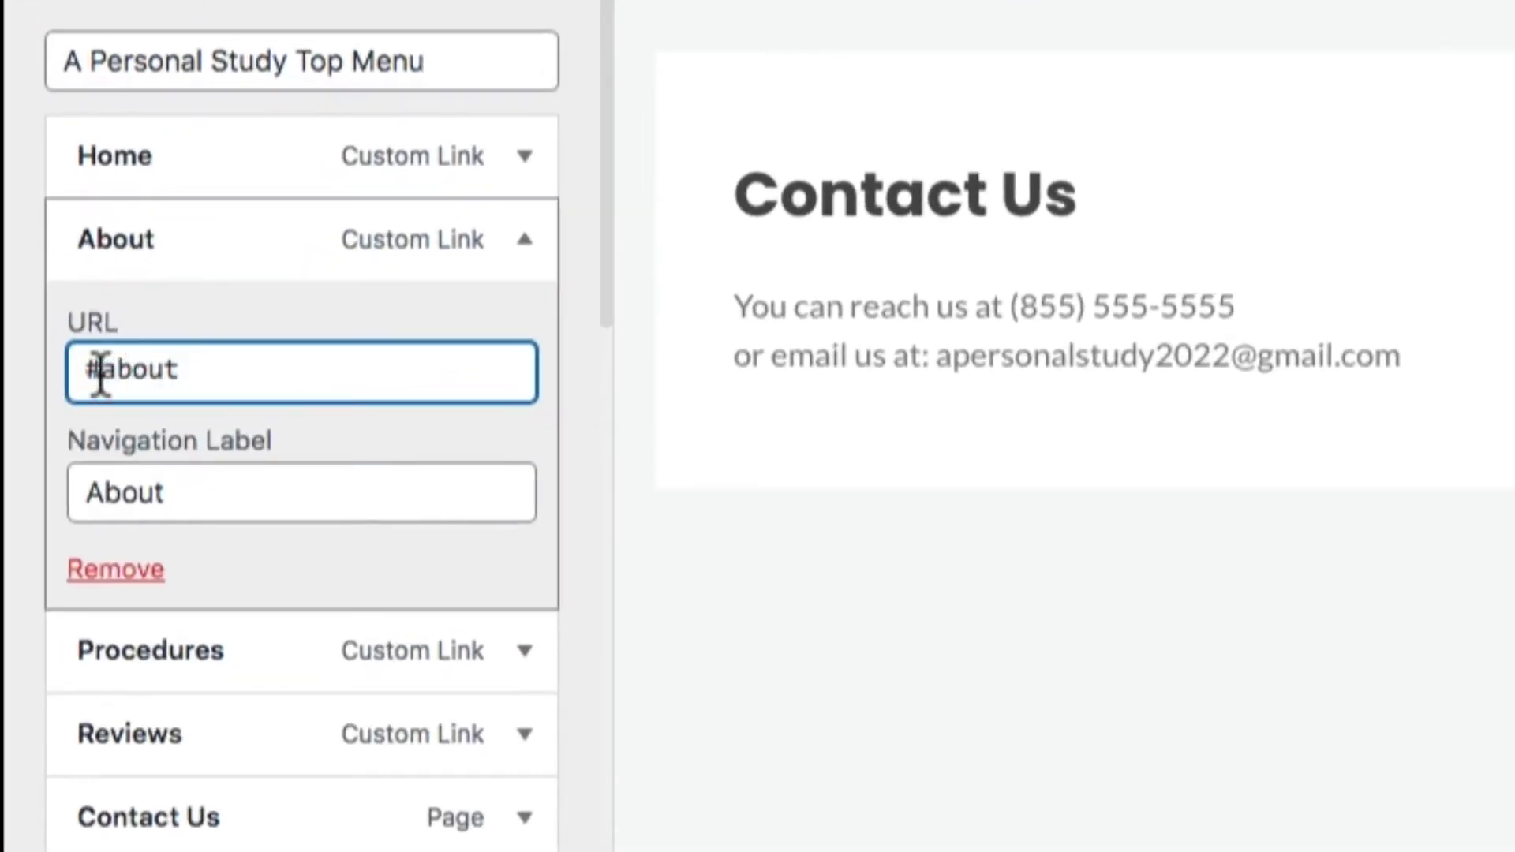
left_click_drag(88, 371, 180, 371)
left_click(206, 169)
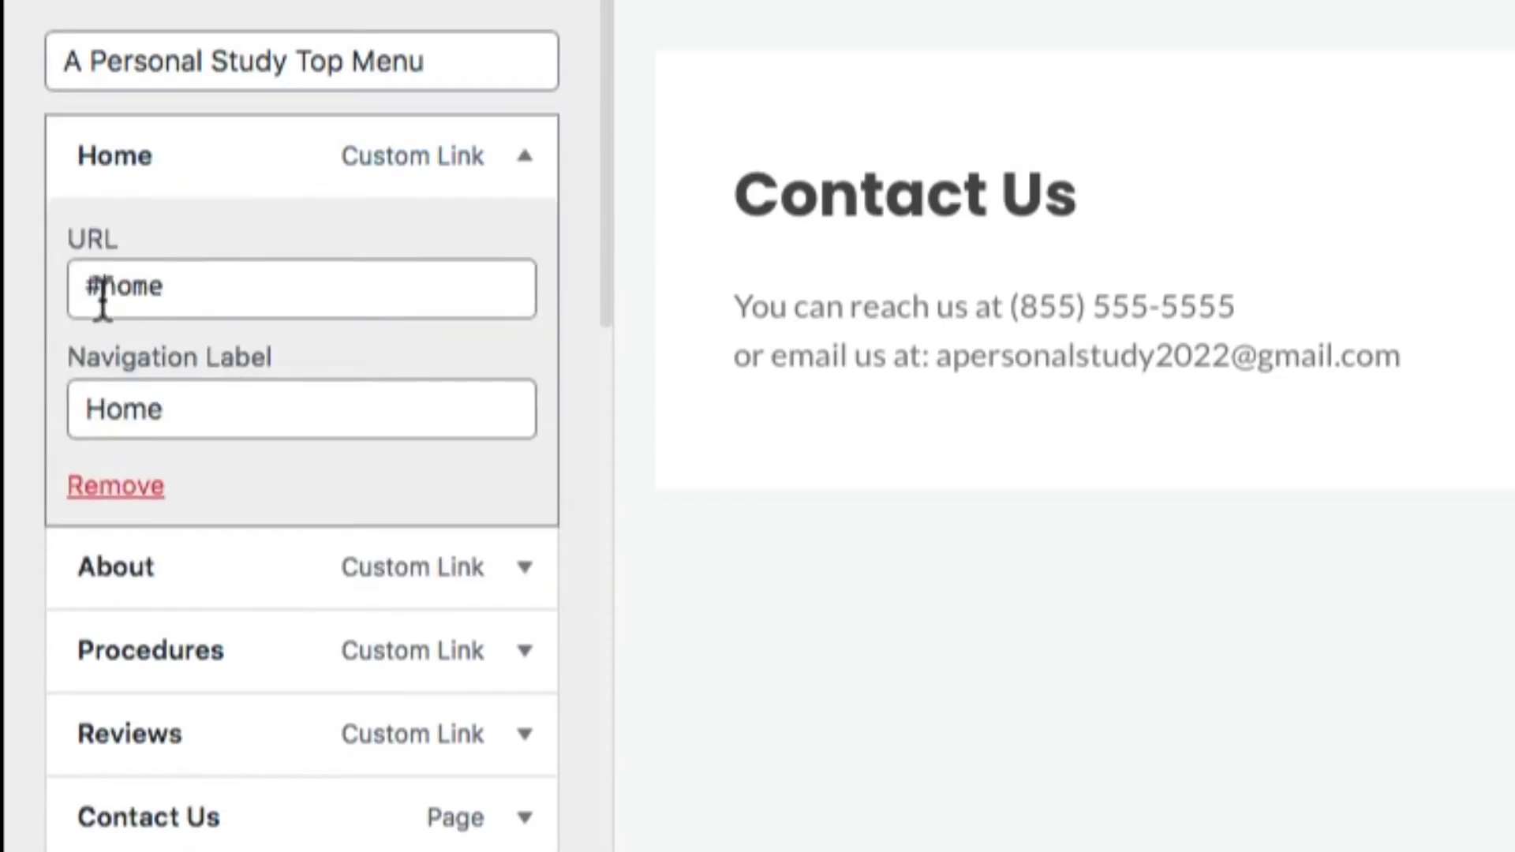
Highlight the anchor name in the Home custom link's URL, and expand the Procedures custom link to examine its URL.
left_click_drag(103, 296, 178, 292)
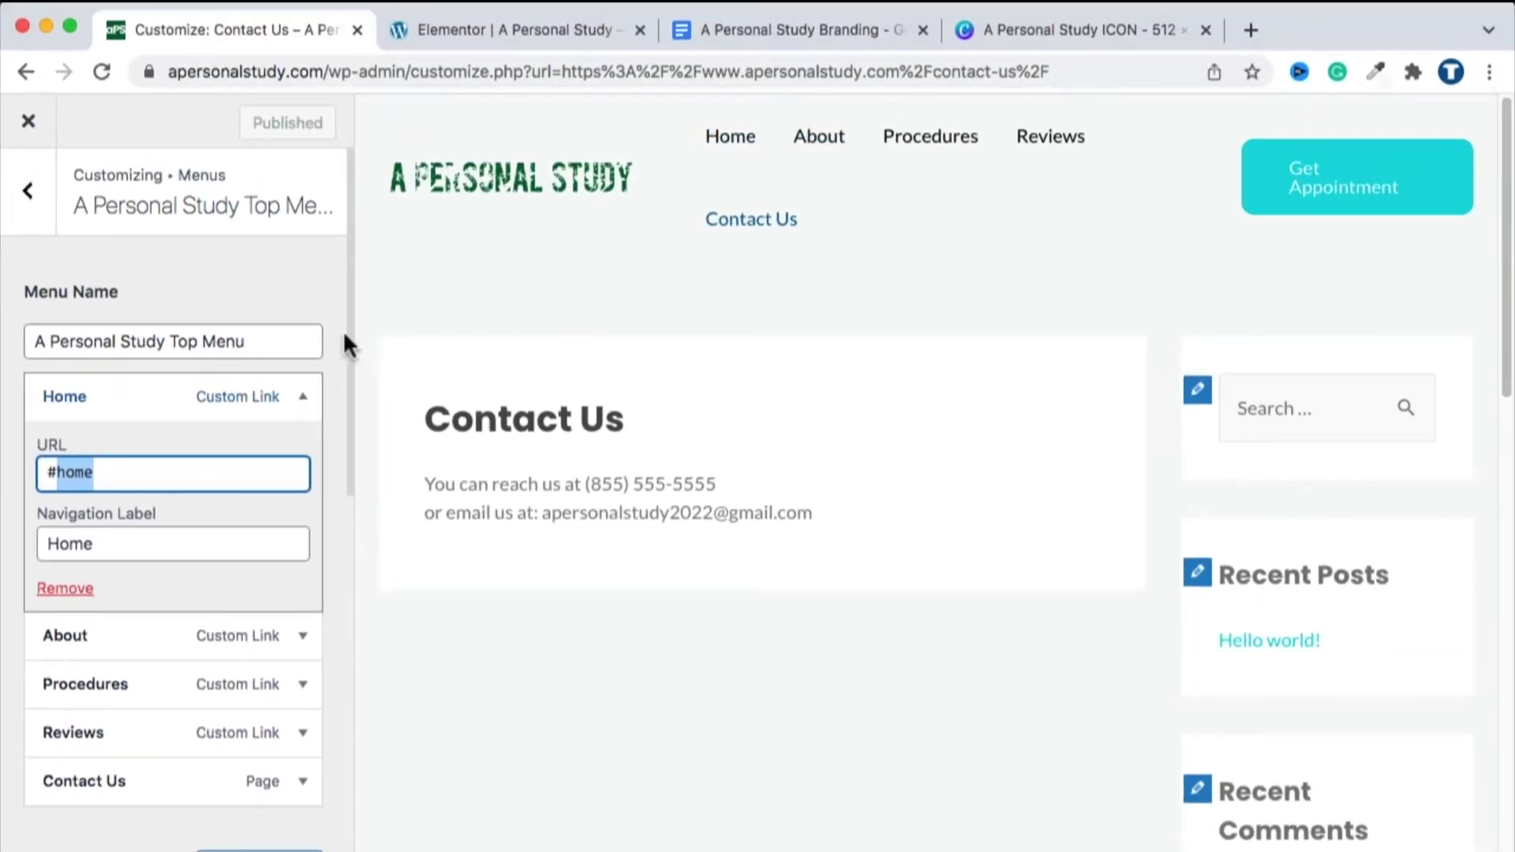
scroll(85, 478, "down", 1)
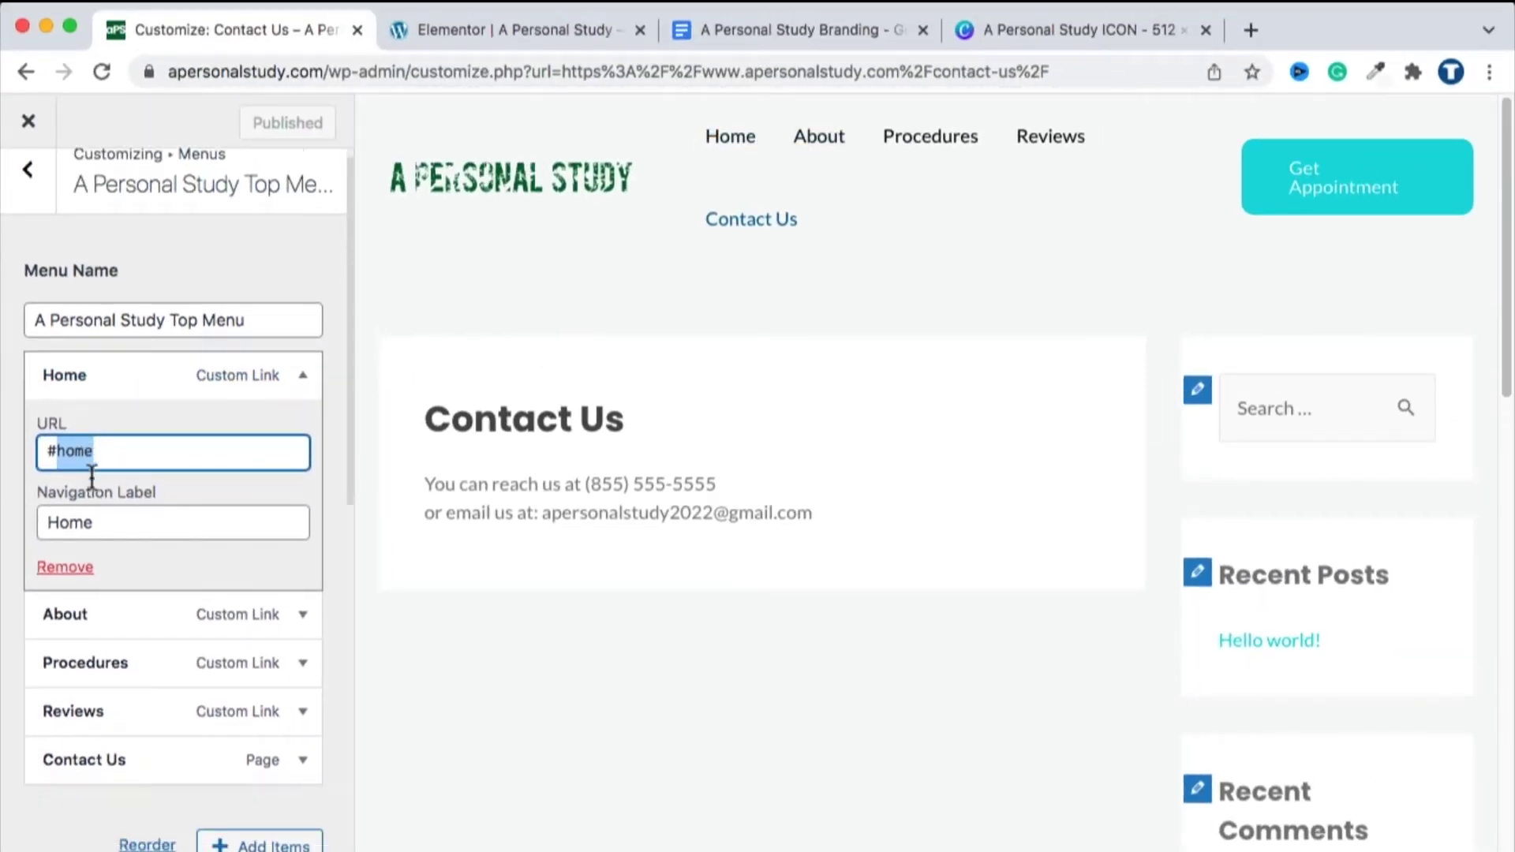
left_click(119, 590)
left_click(152, 636)
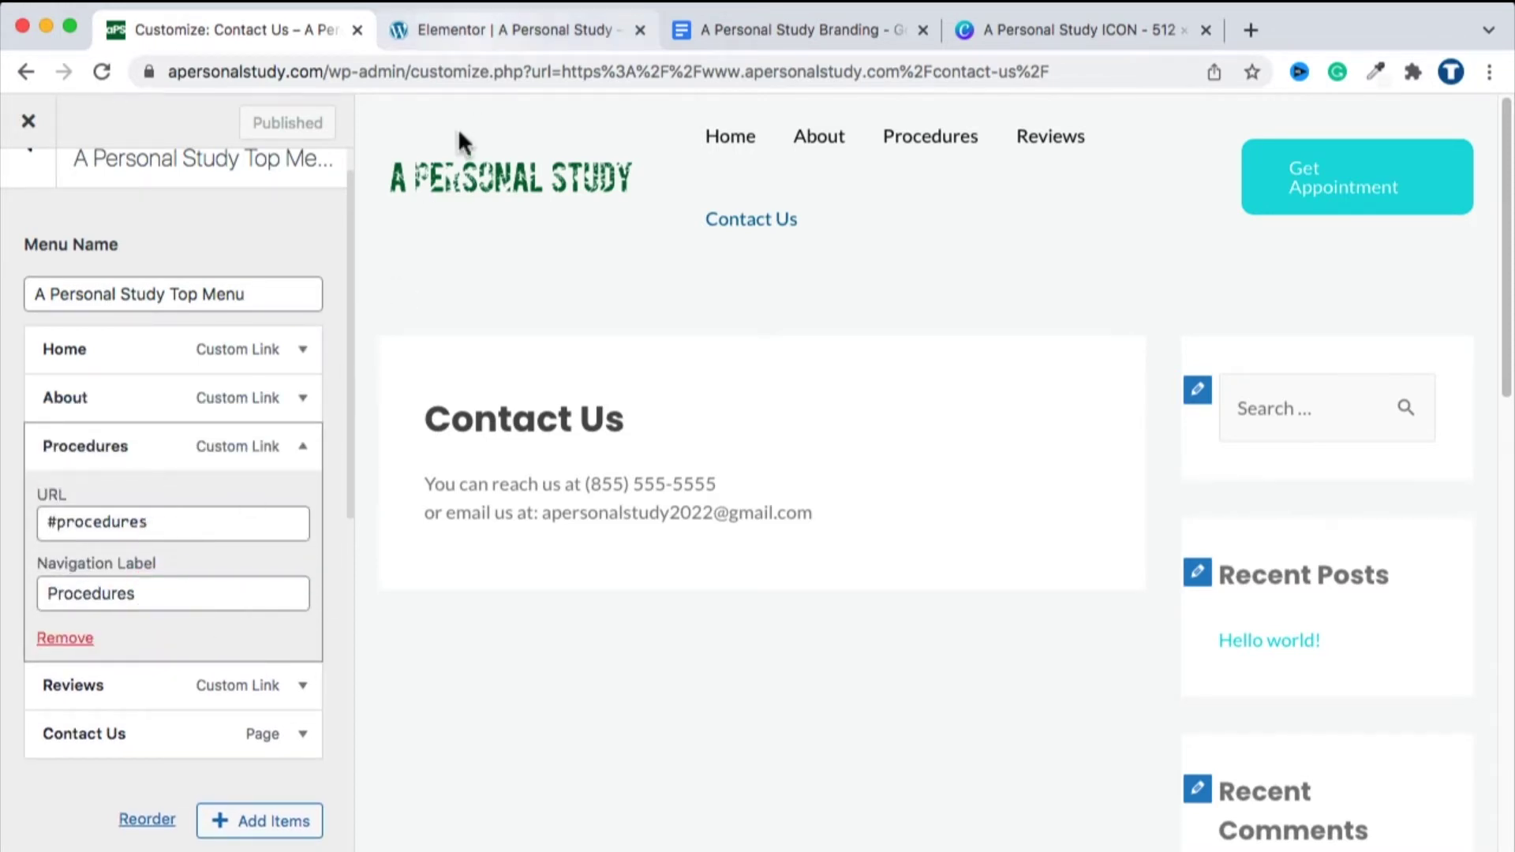
In the Elementor editor, check the advanced settings of the Our Procedures heading and service card inner sections for a CSS ID.
left_click(509, 27)
scroll(813, 430, "down", 10)
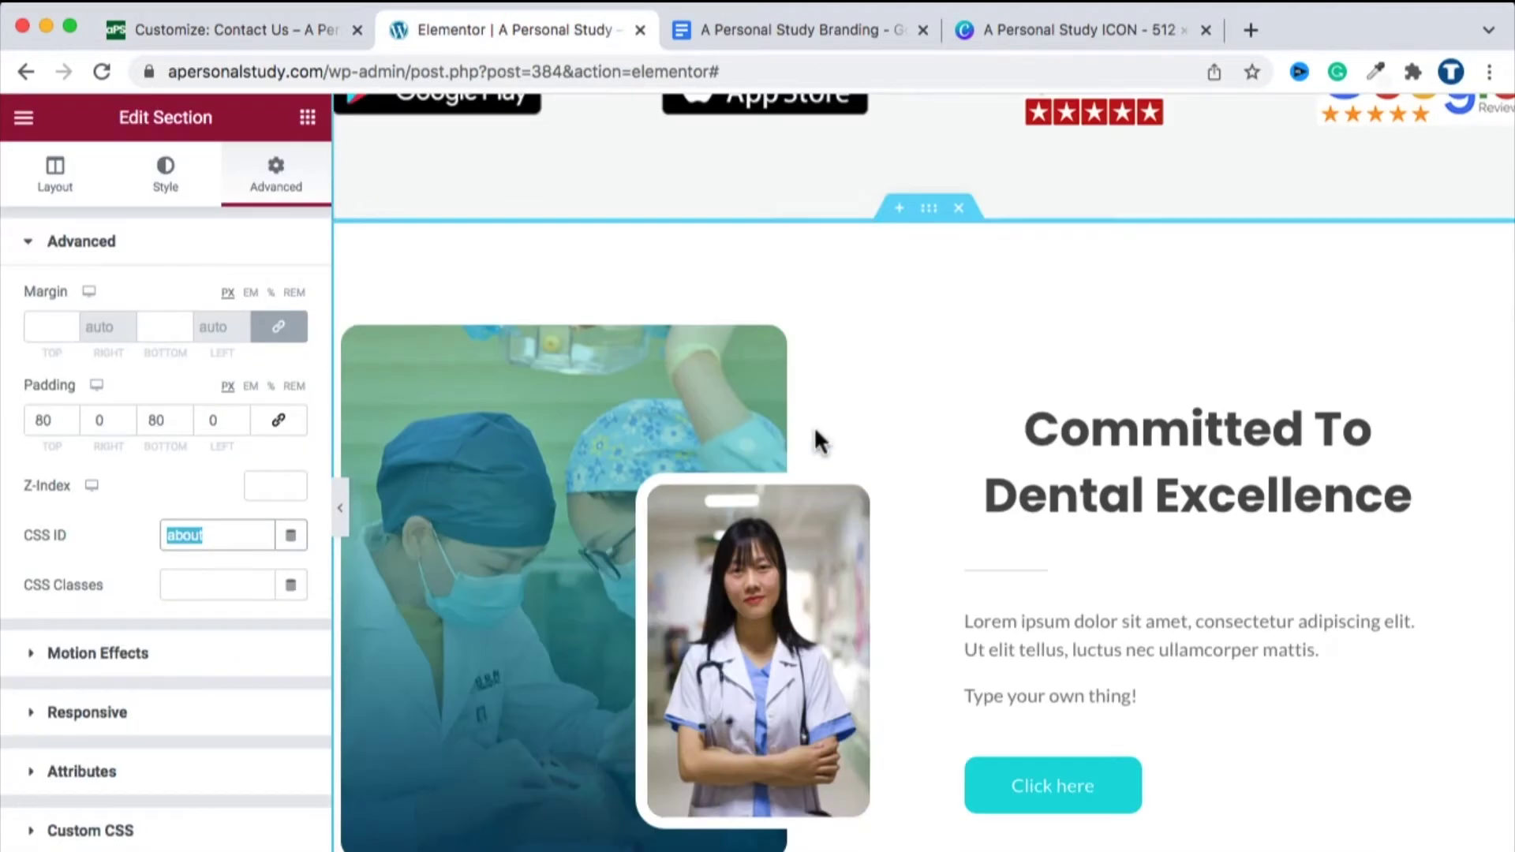
scroll(815, 438, "up", 8)
scroll(813, 427, "down", 5)
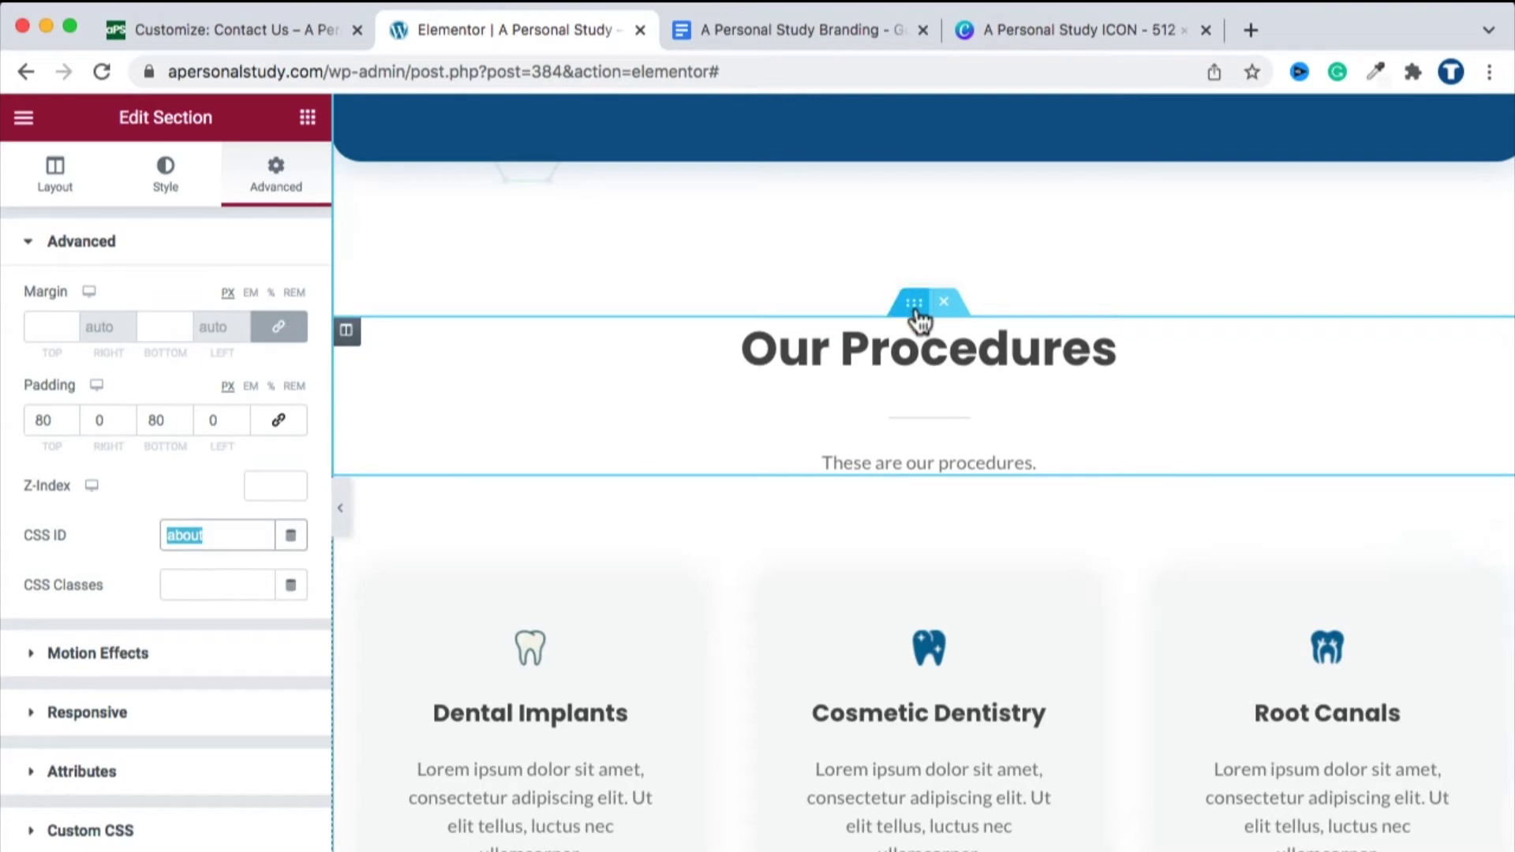
left_click(915, 308)
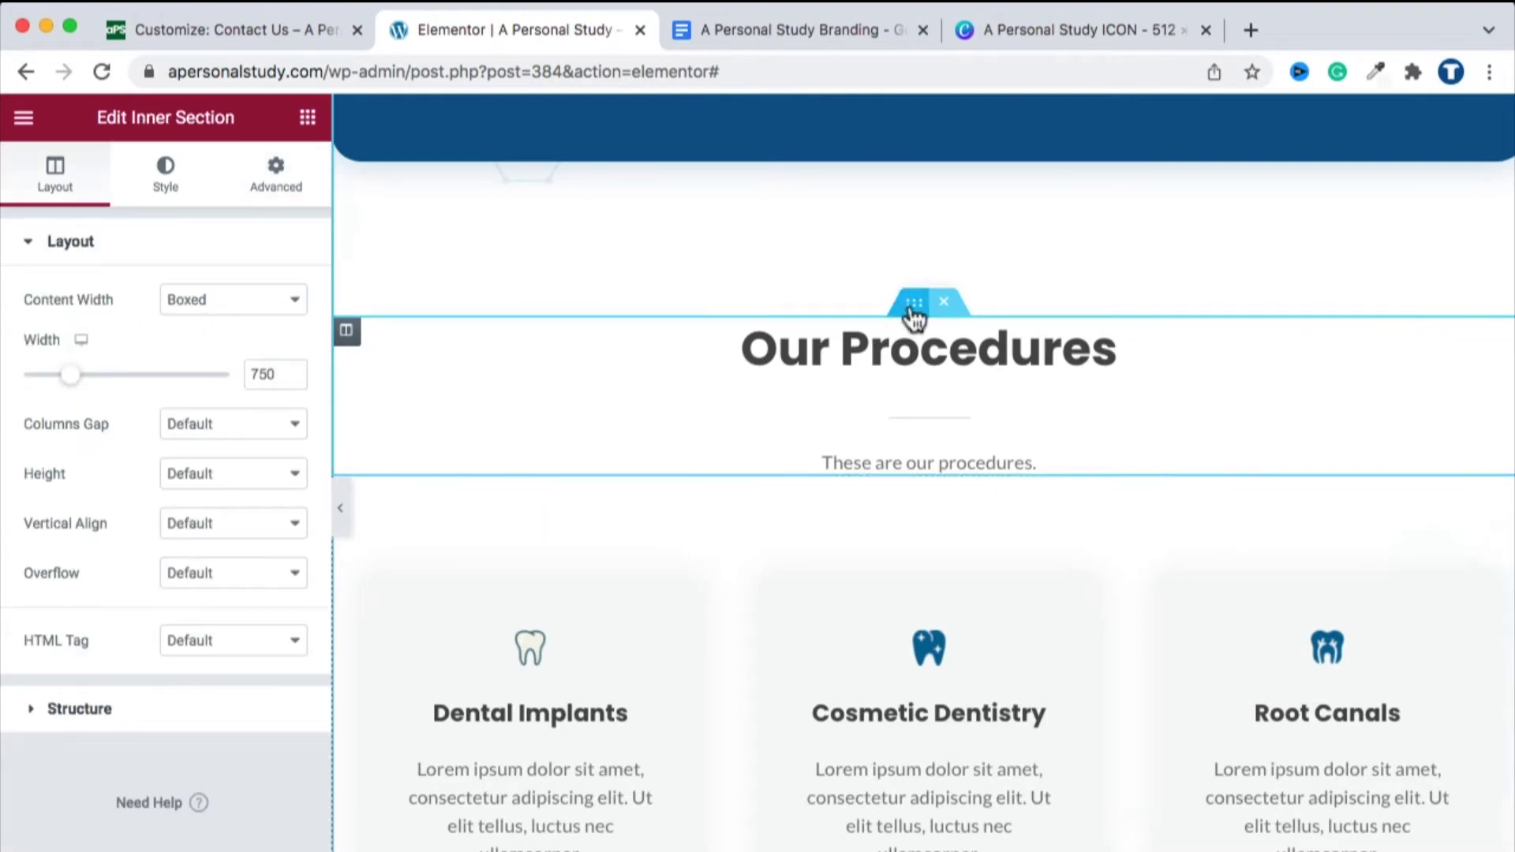
left_click(272, 197)
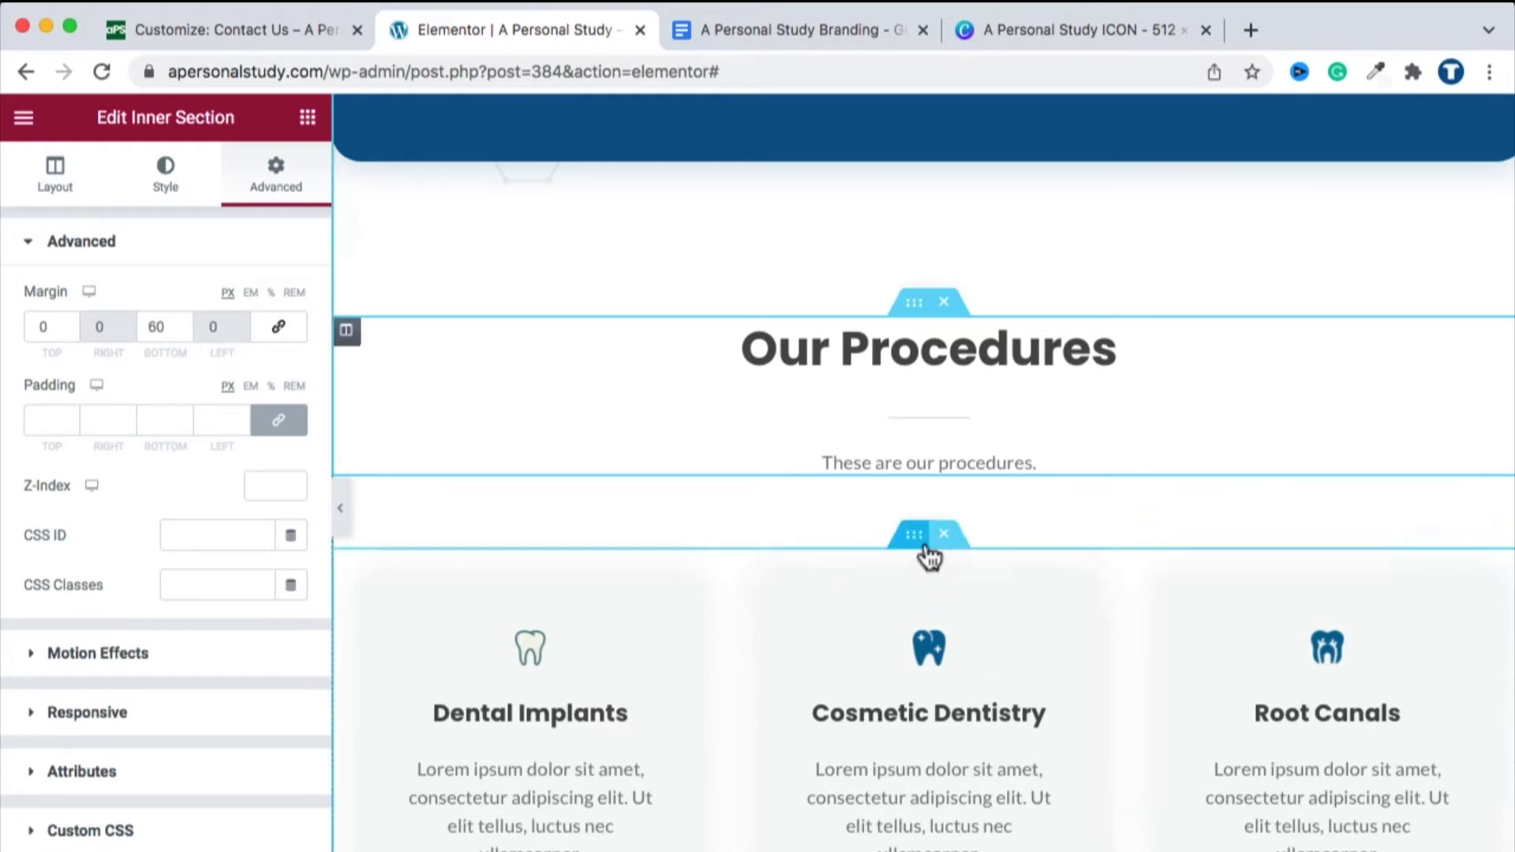
left_click(925, 531)
left_click(264, 180)
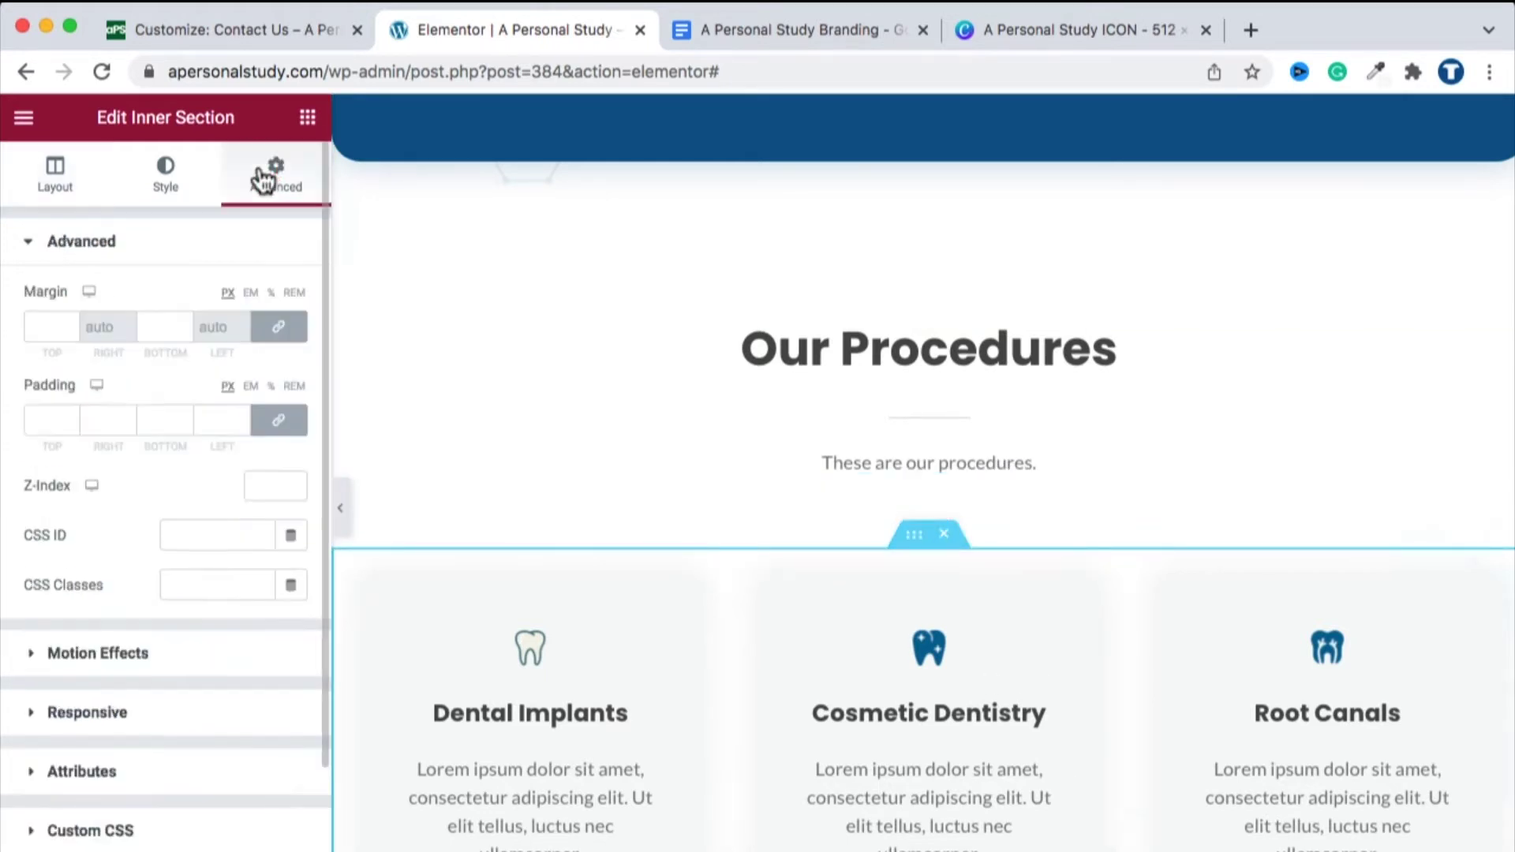
Open the advanced settings of the outer section containing Our Procedures and highlight its CSS ID.
scroll(1026, 483, "up", 6)
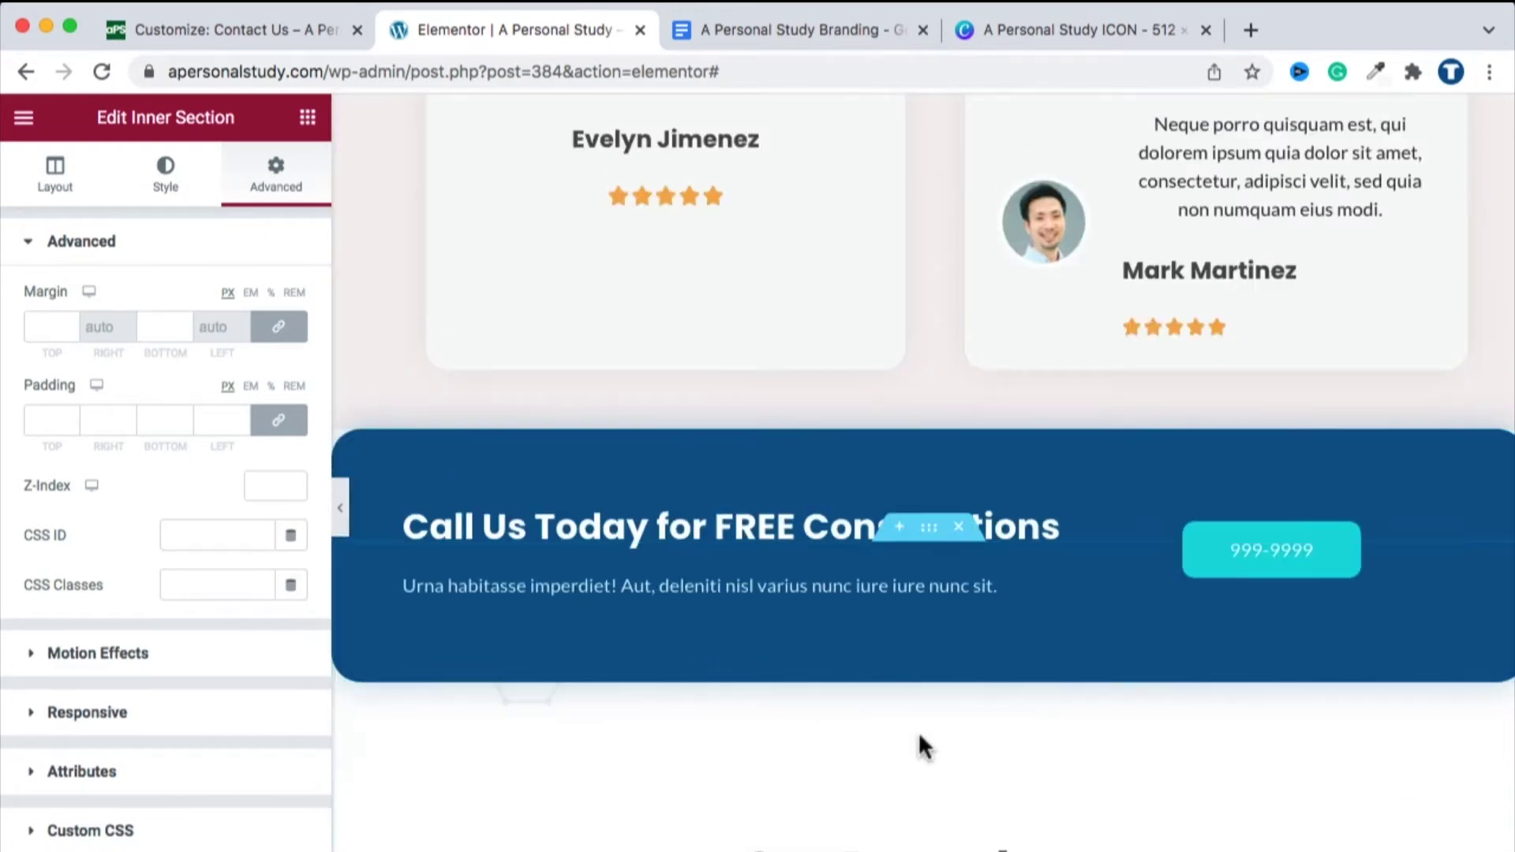
scroll(919, 778, "down", 3)
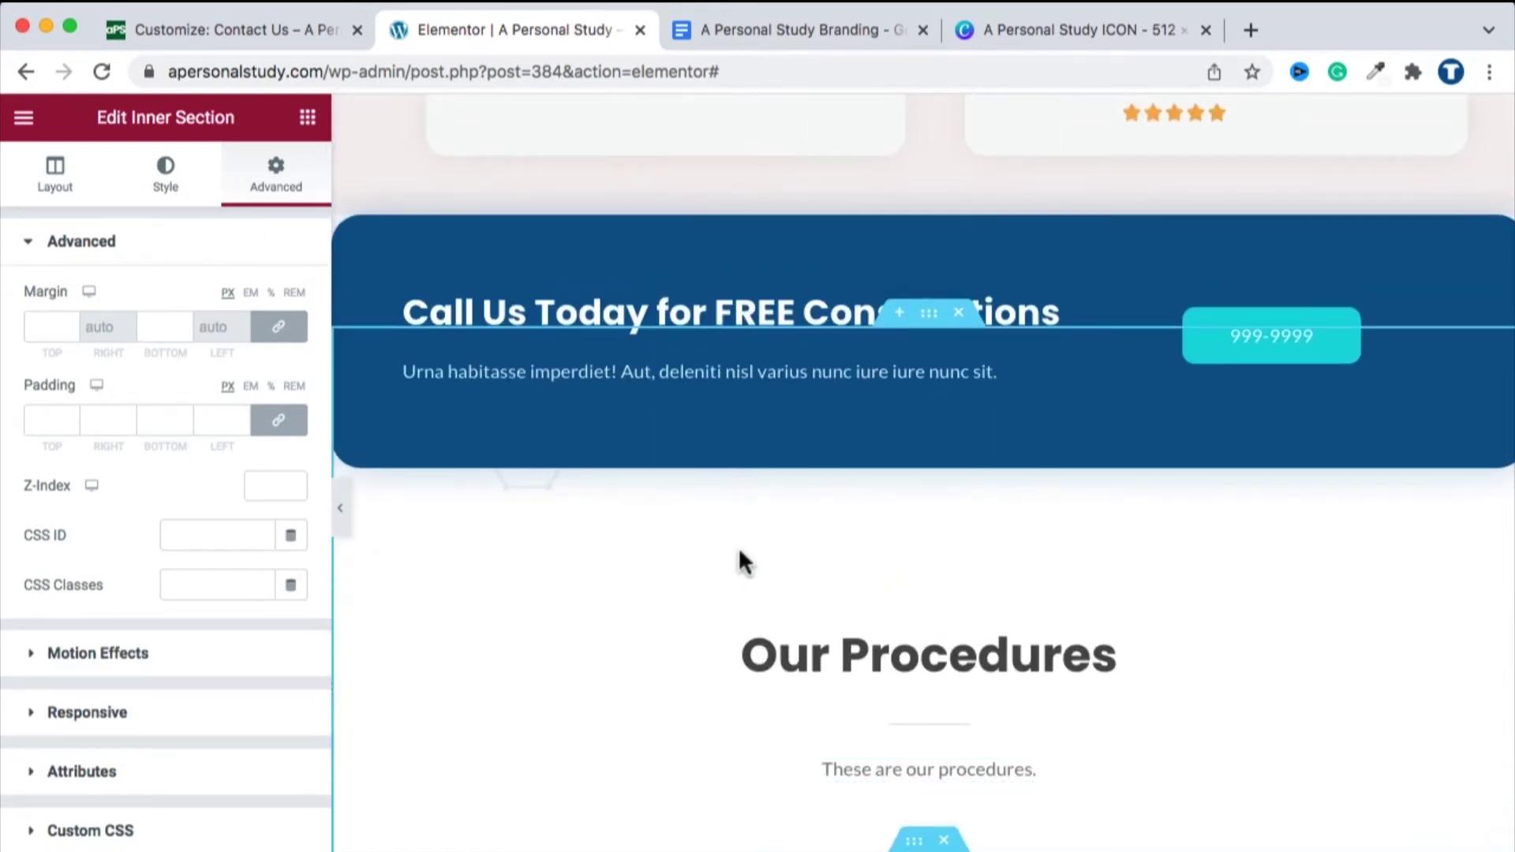
right_click(742, 533)
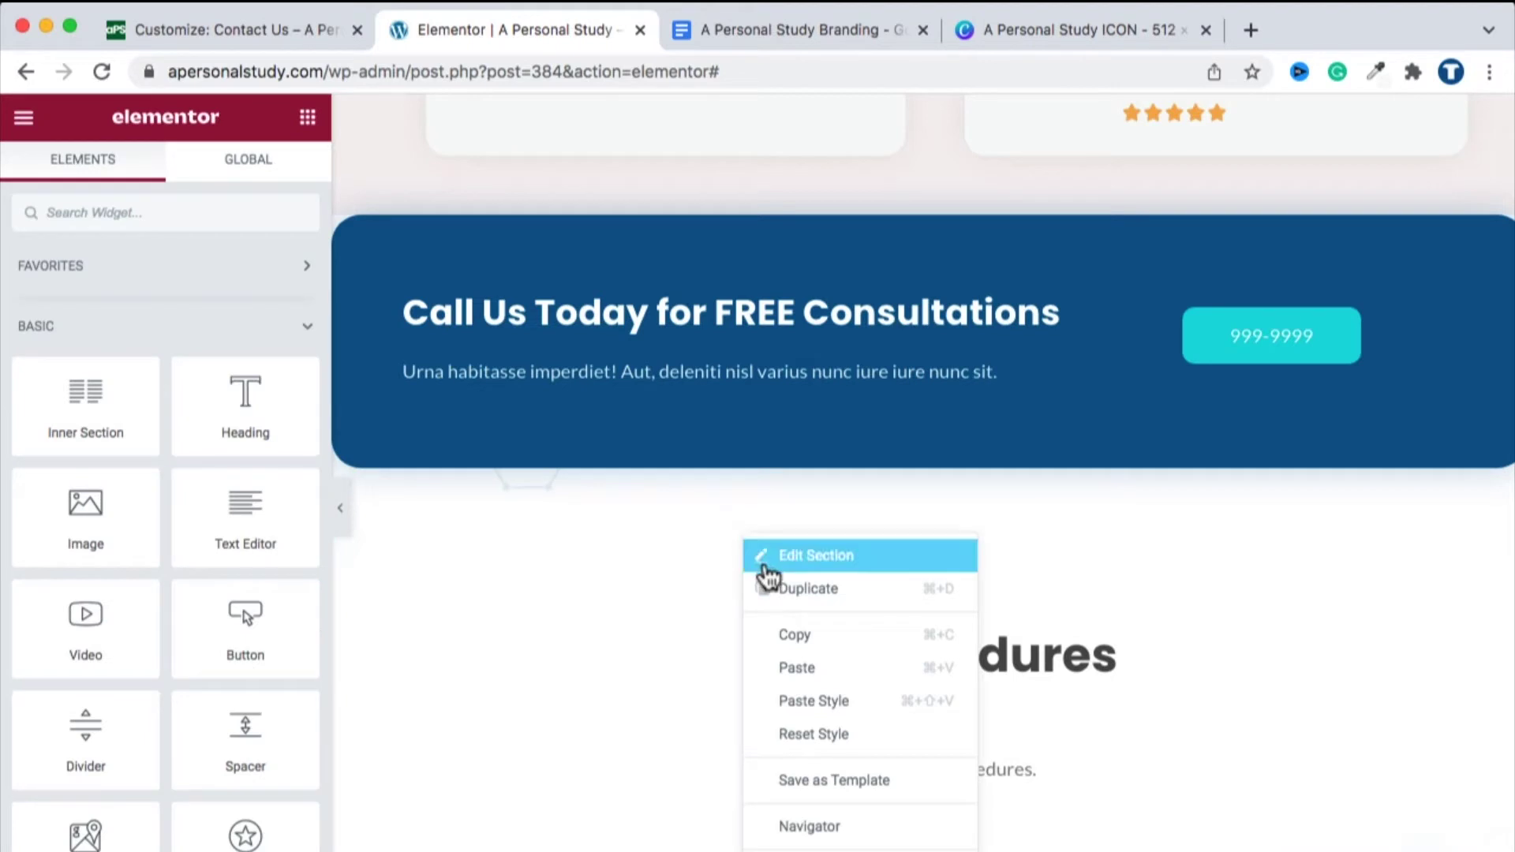
left_click(764, 558)
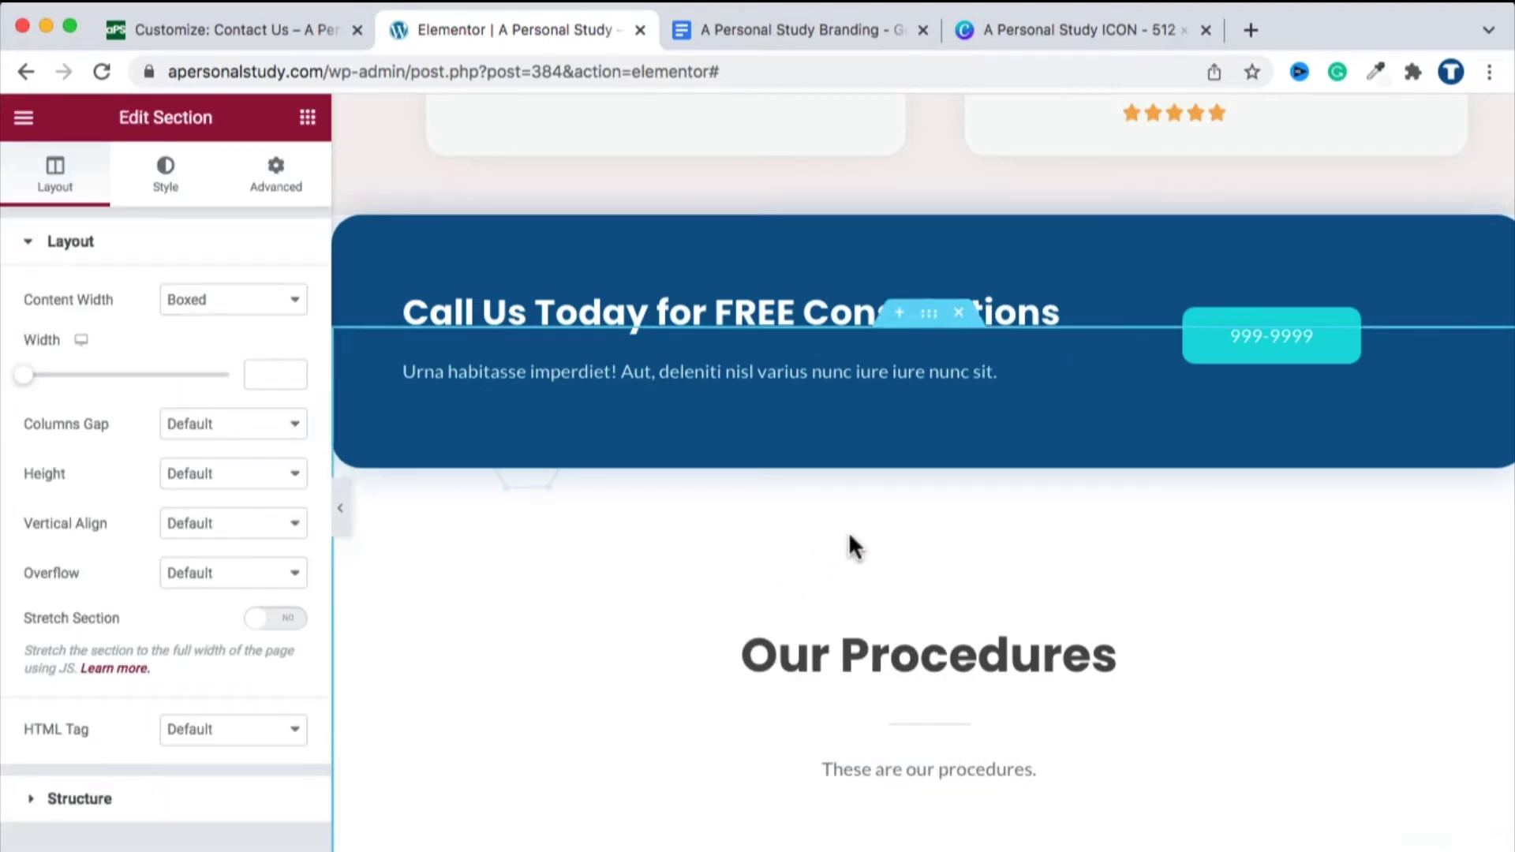
left_click(280, 199)
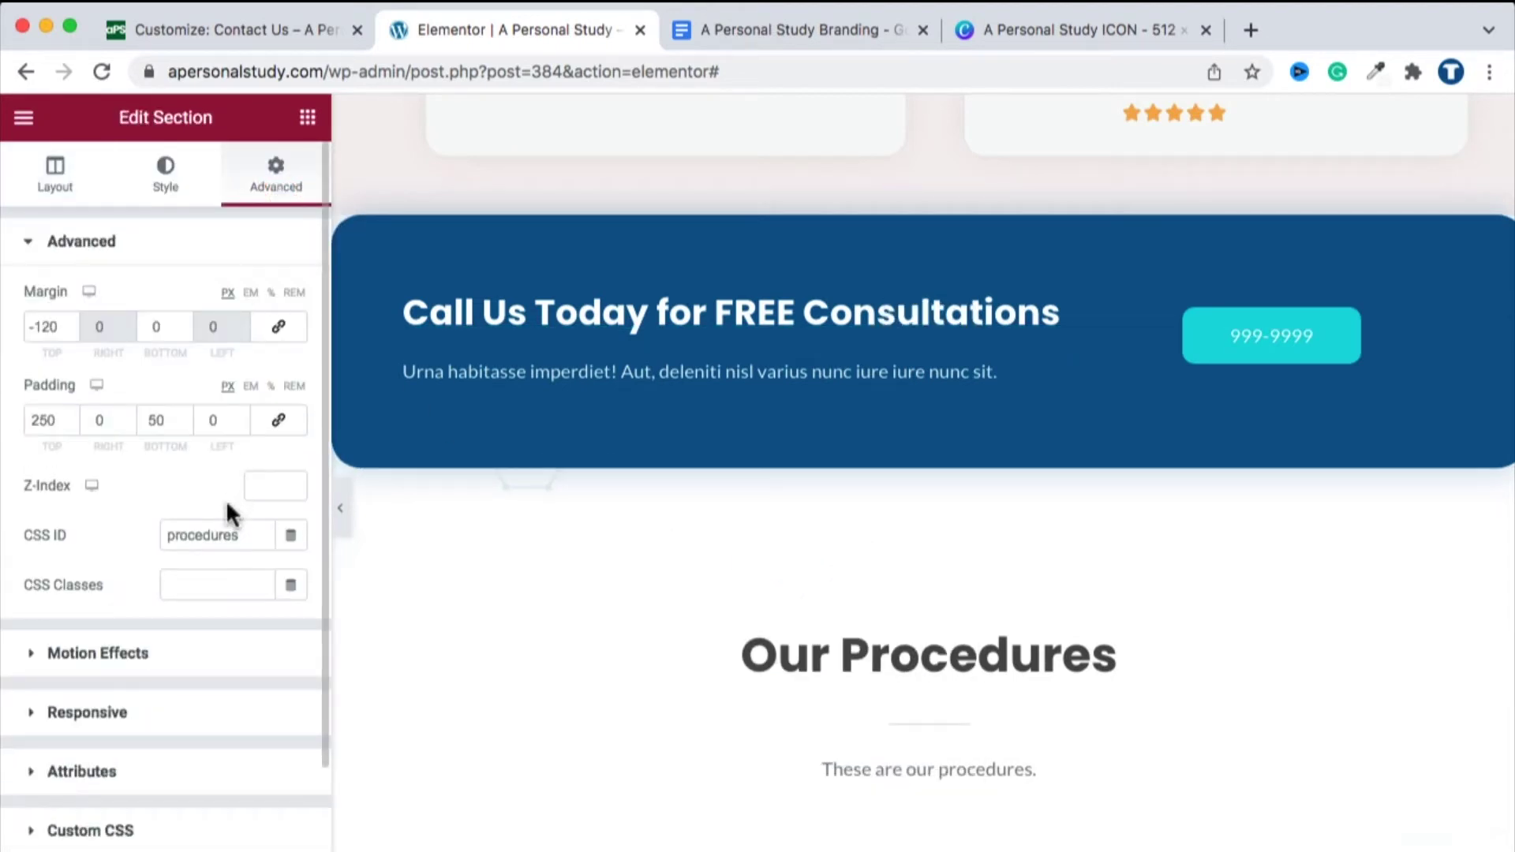
double_click(209, 533)
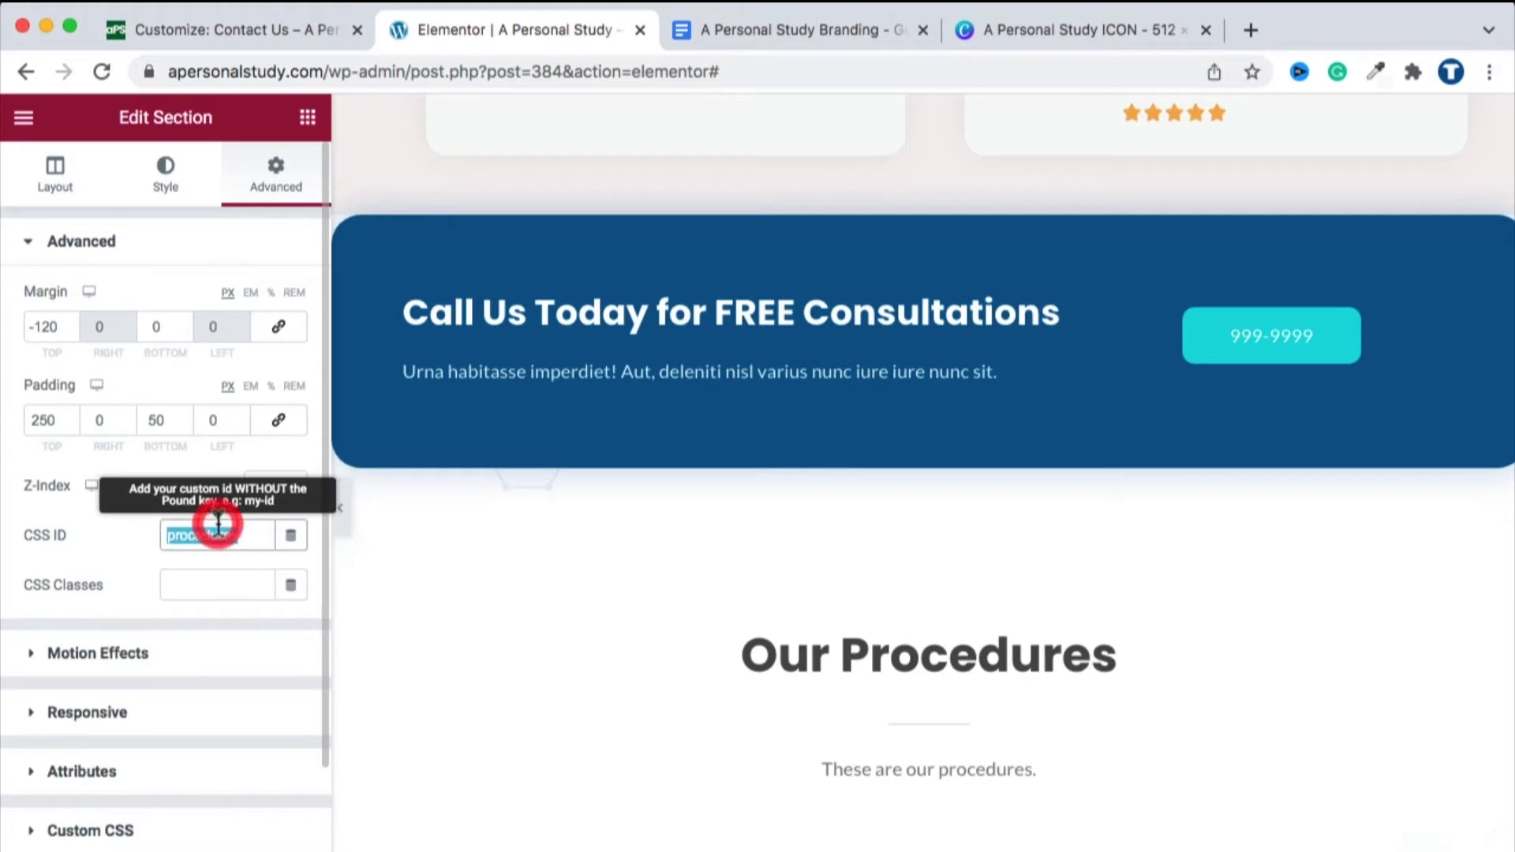
Return to the Customizer and compare the Procedures custom link's URL with the section's CSS ID.
left_click(294, 36)
left_click(726, 31)
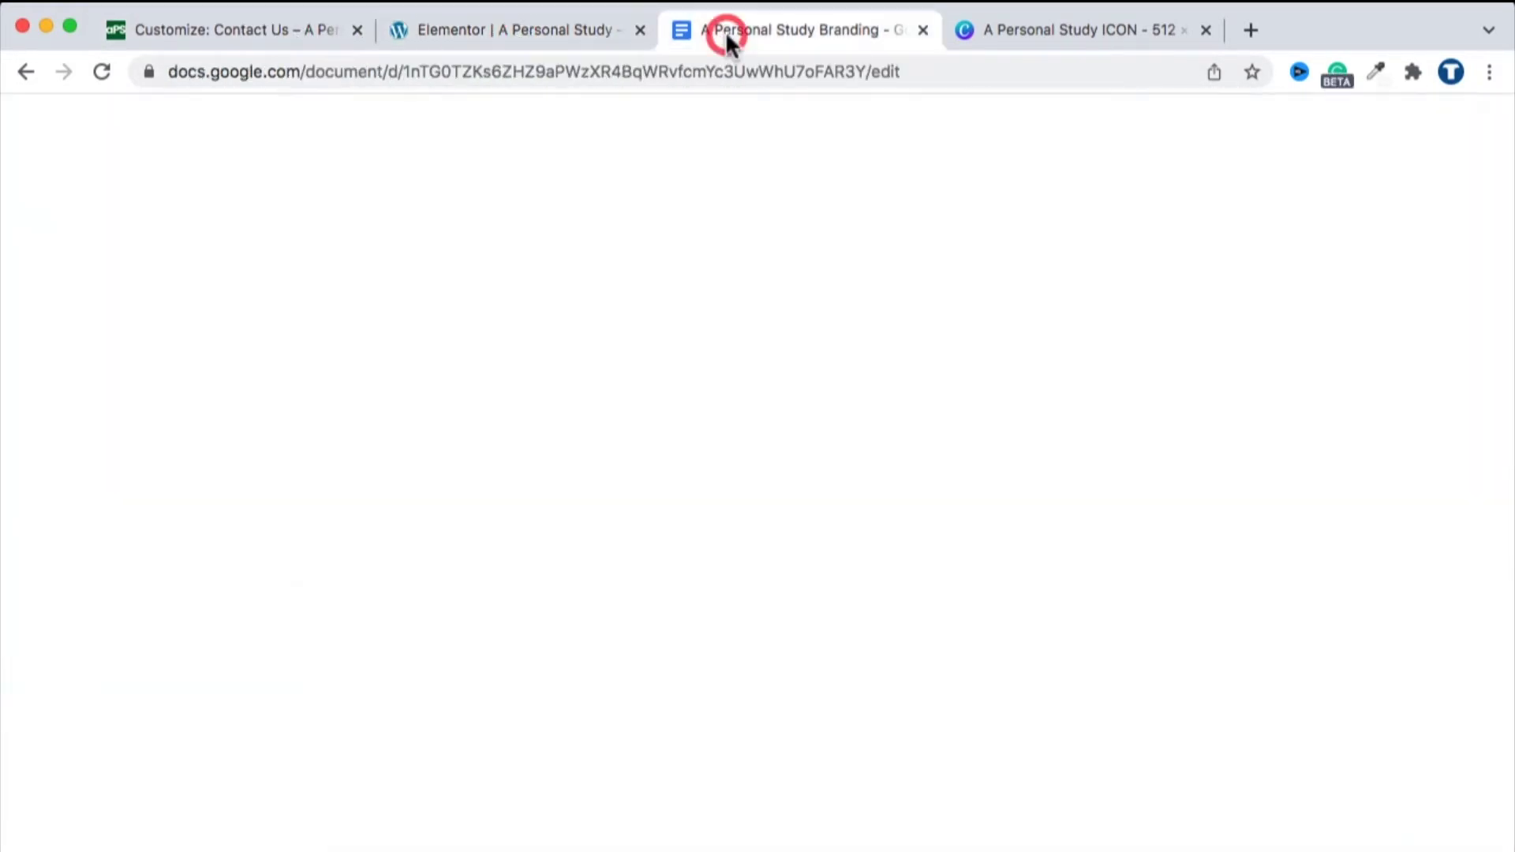
left_click(286, 33)
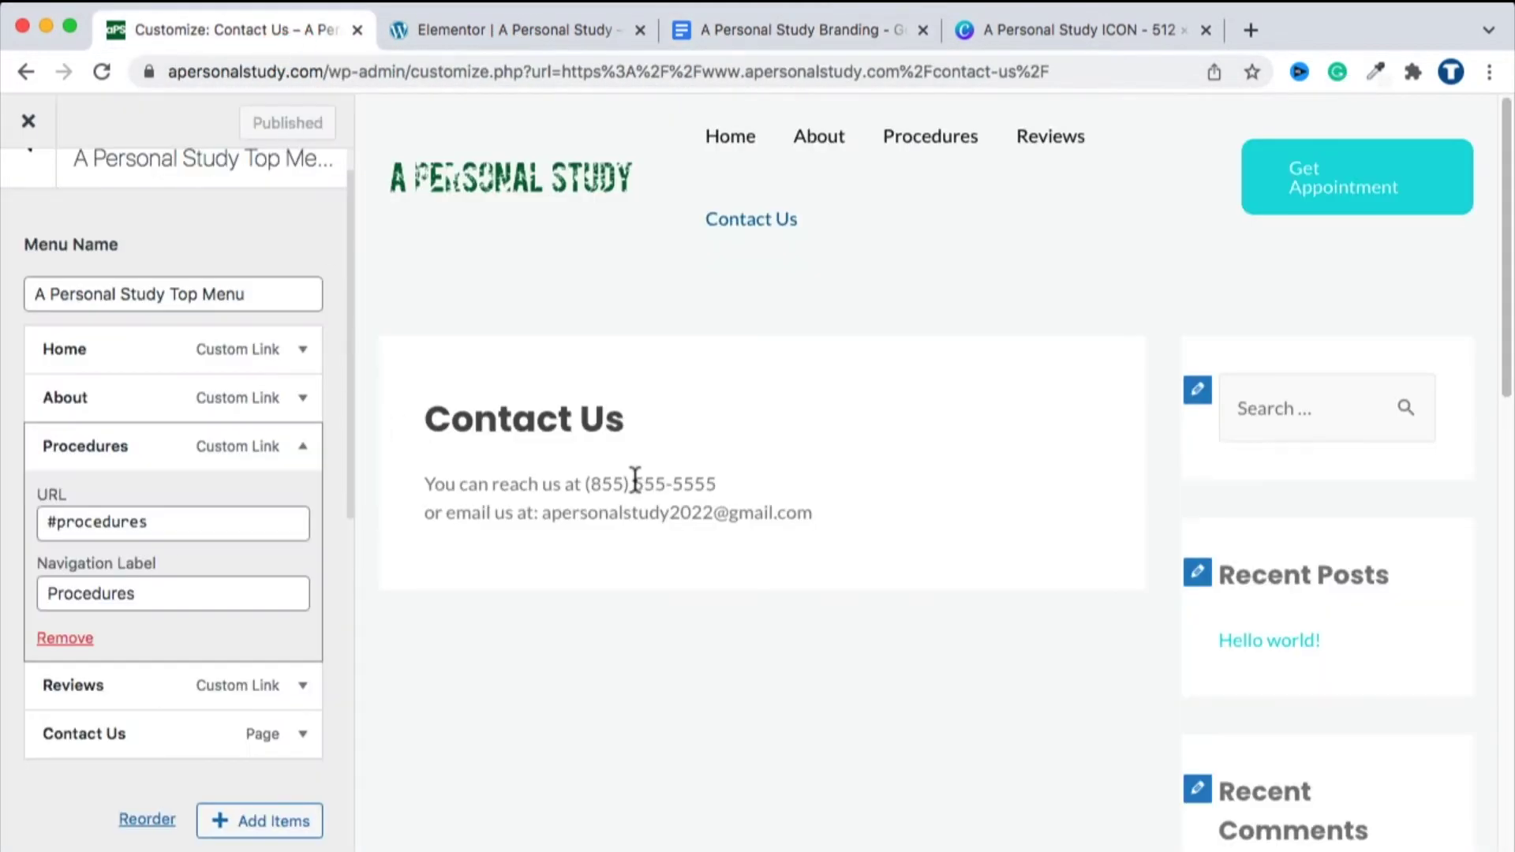
scroll(925, 442, "down", 10)
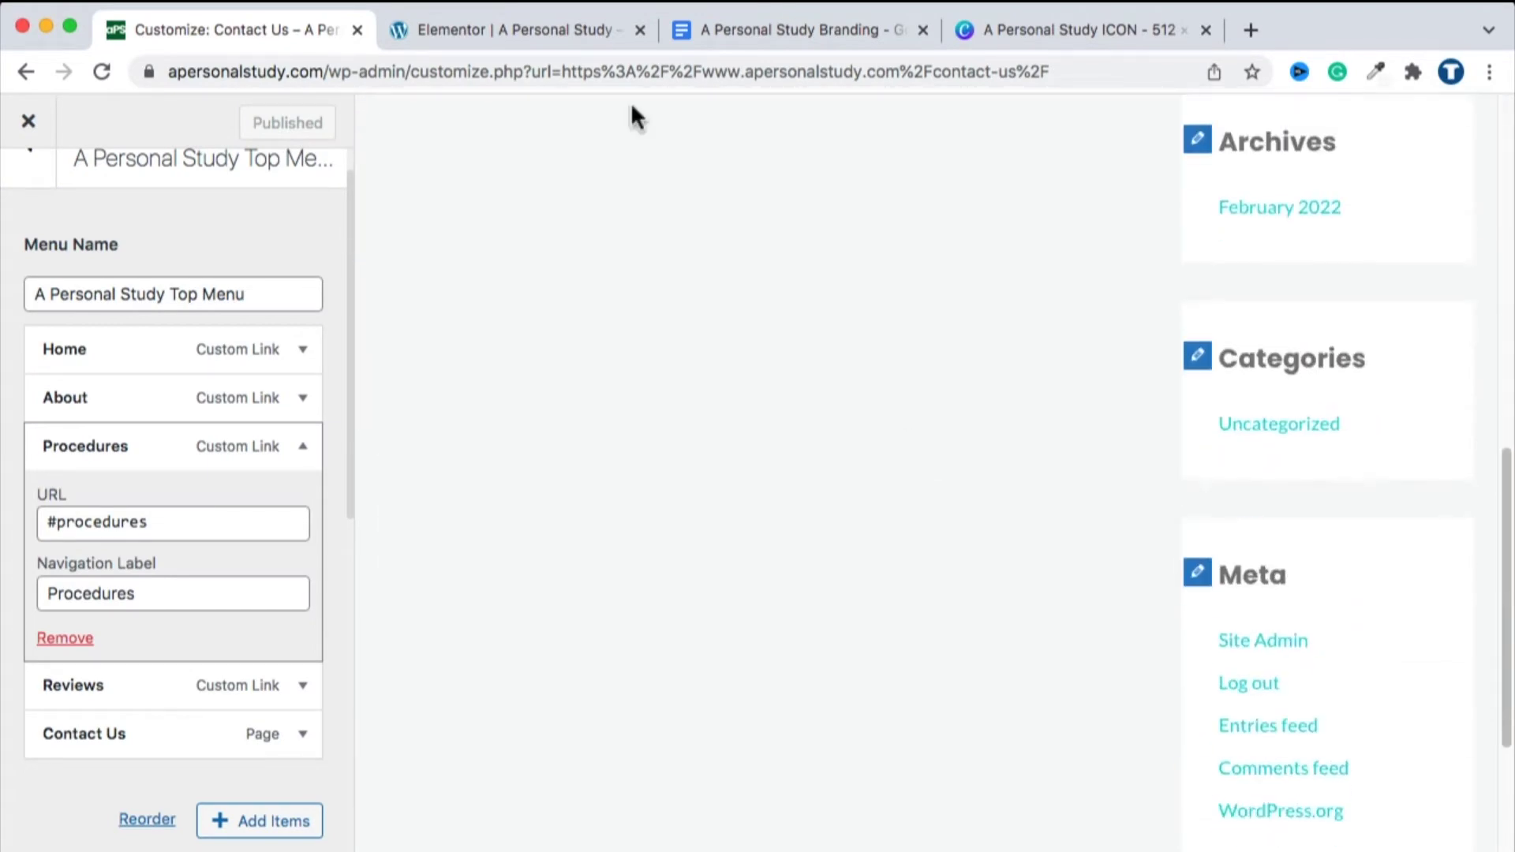
Back in the Elementor editor, open the advanced settings of the Happy Stories section to view its CSS ID.
left_click(562, 31)
scroll(684, 505, "down", 8)
scroll(900, 525, "up", 15)
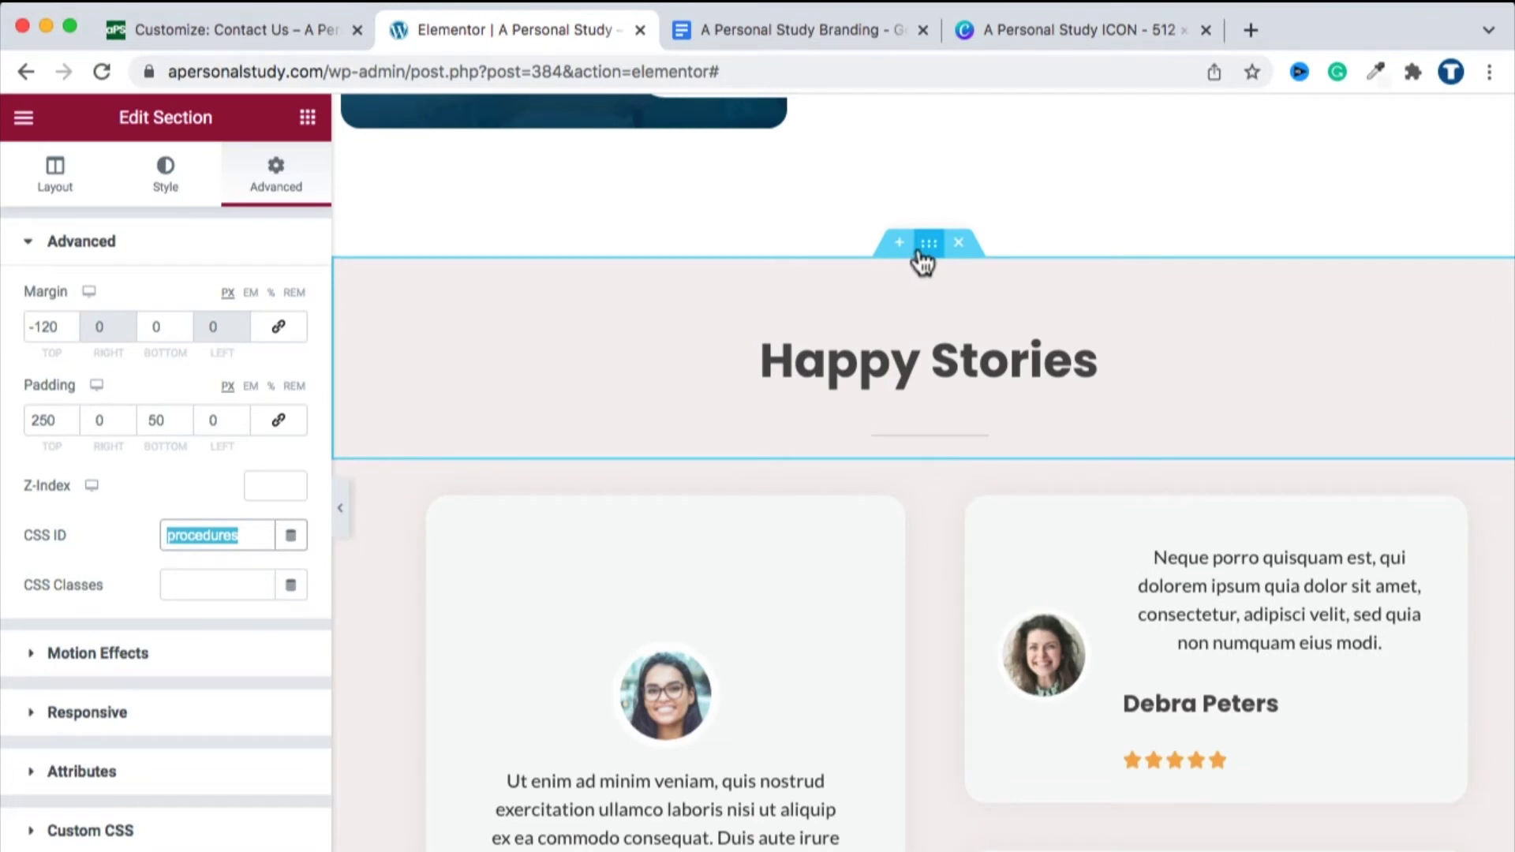
left_click(925, 248)
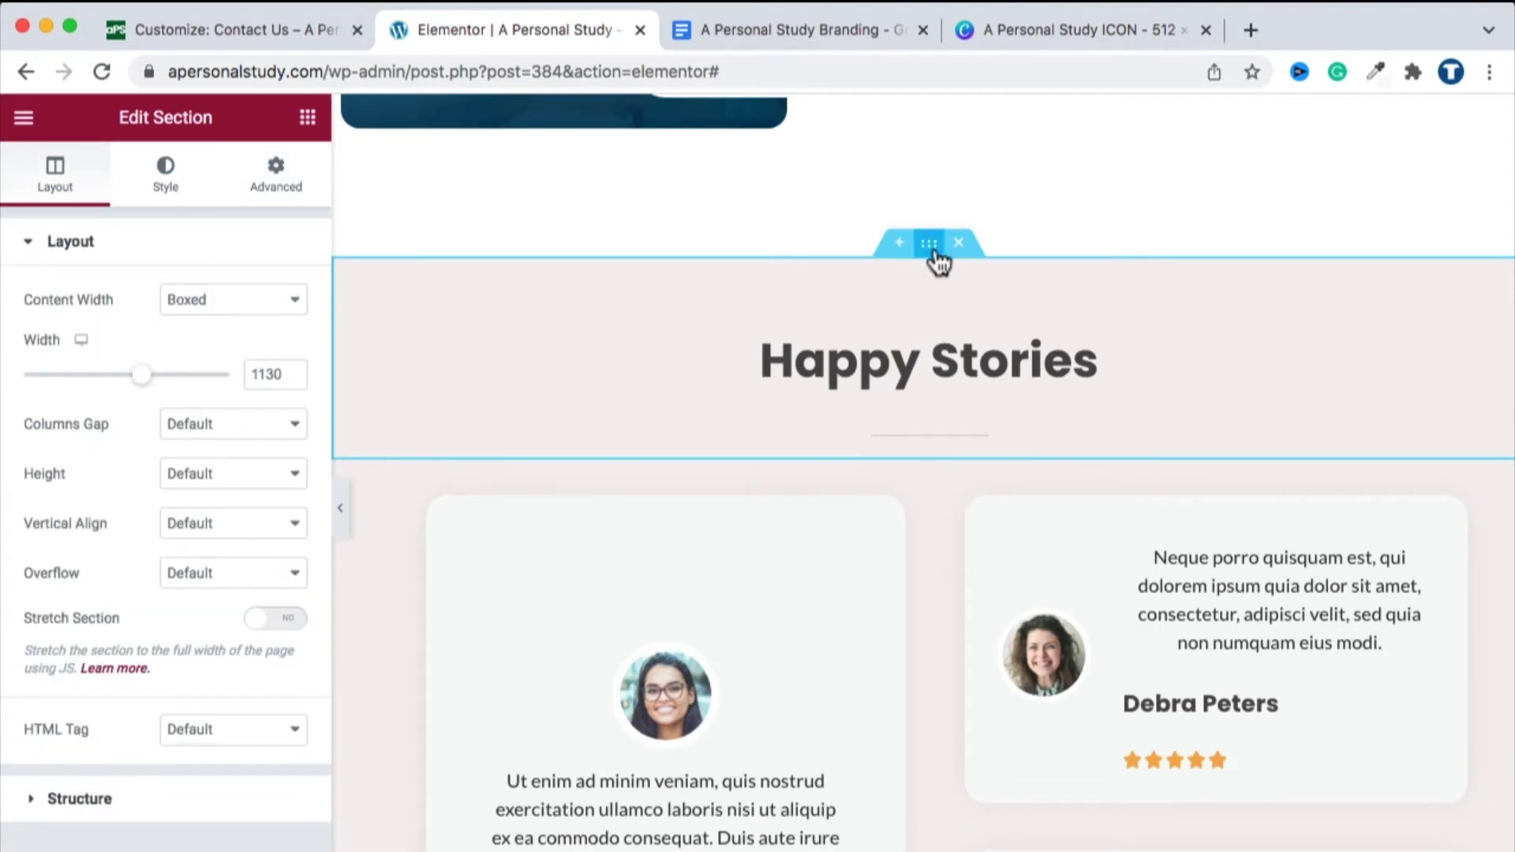
left_click(302, 191)
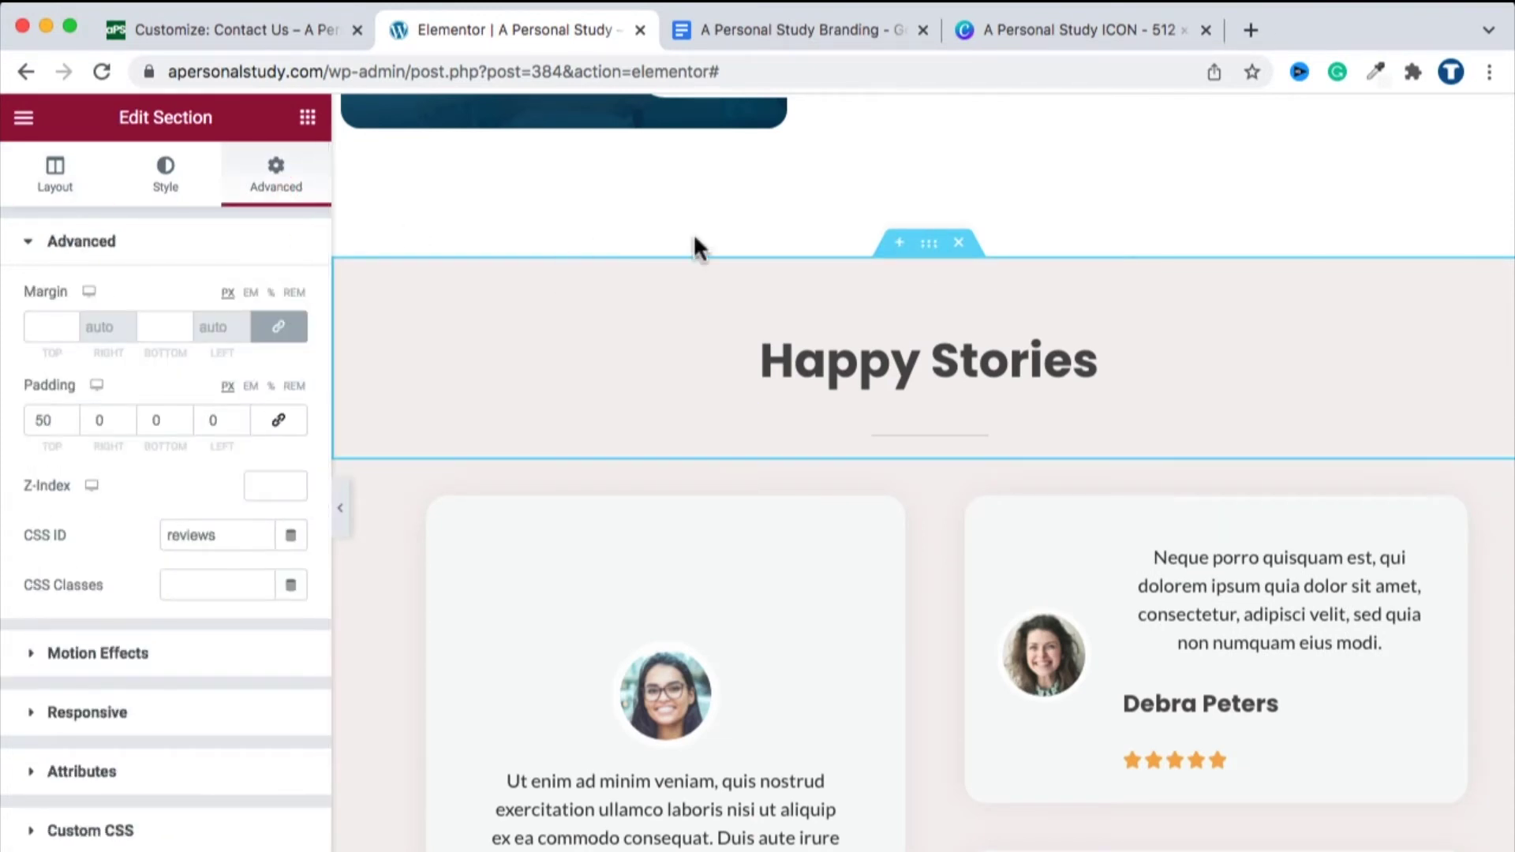
Set the CSS ID of the hero column containing the Book a Free Consultation form to contact.
scroll(880, 561, "up", 15)
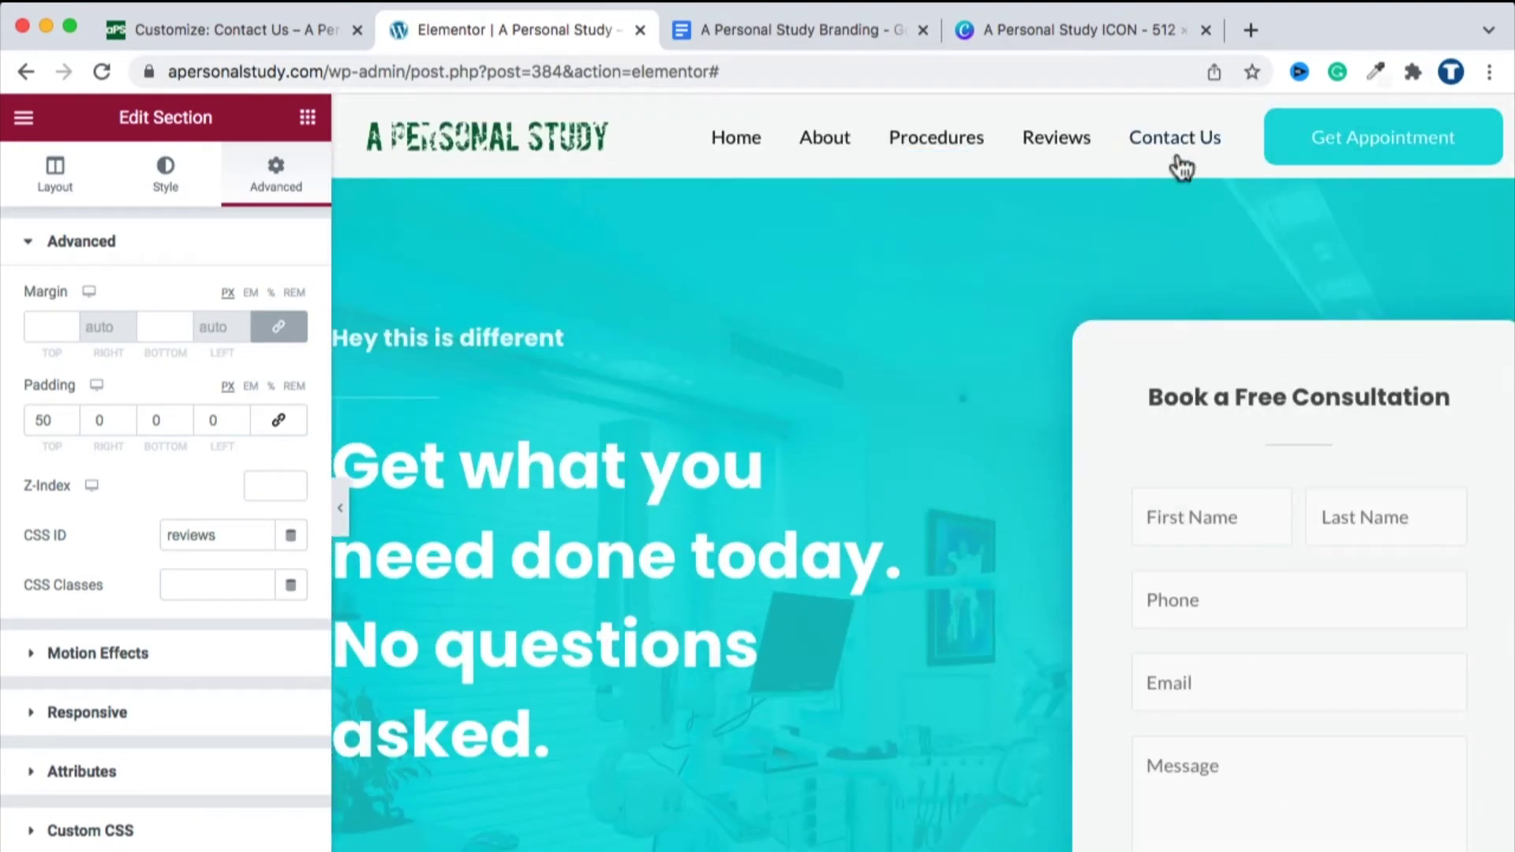
scroll(1167, 345, "down", 3)
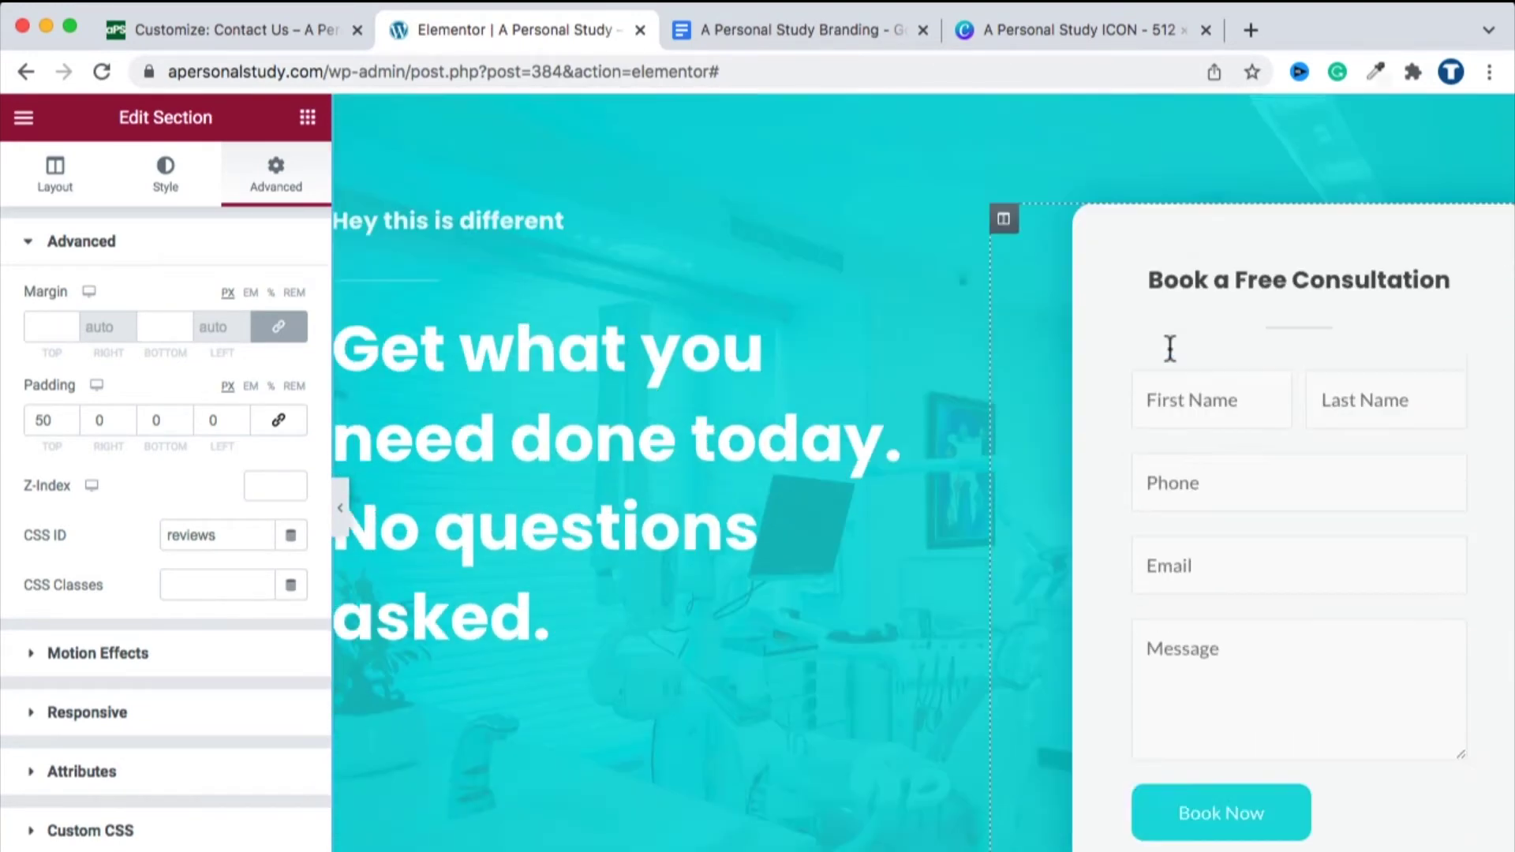
scroll(1145, 530, "down", 15)
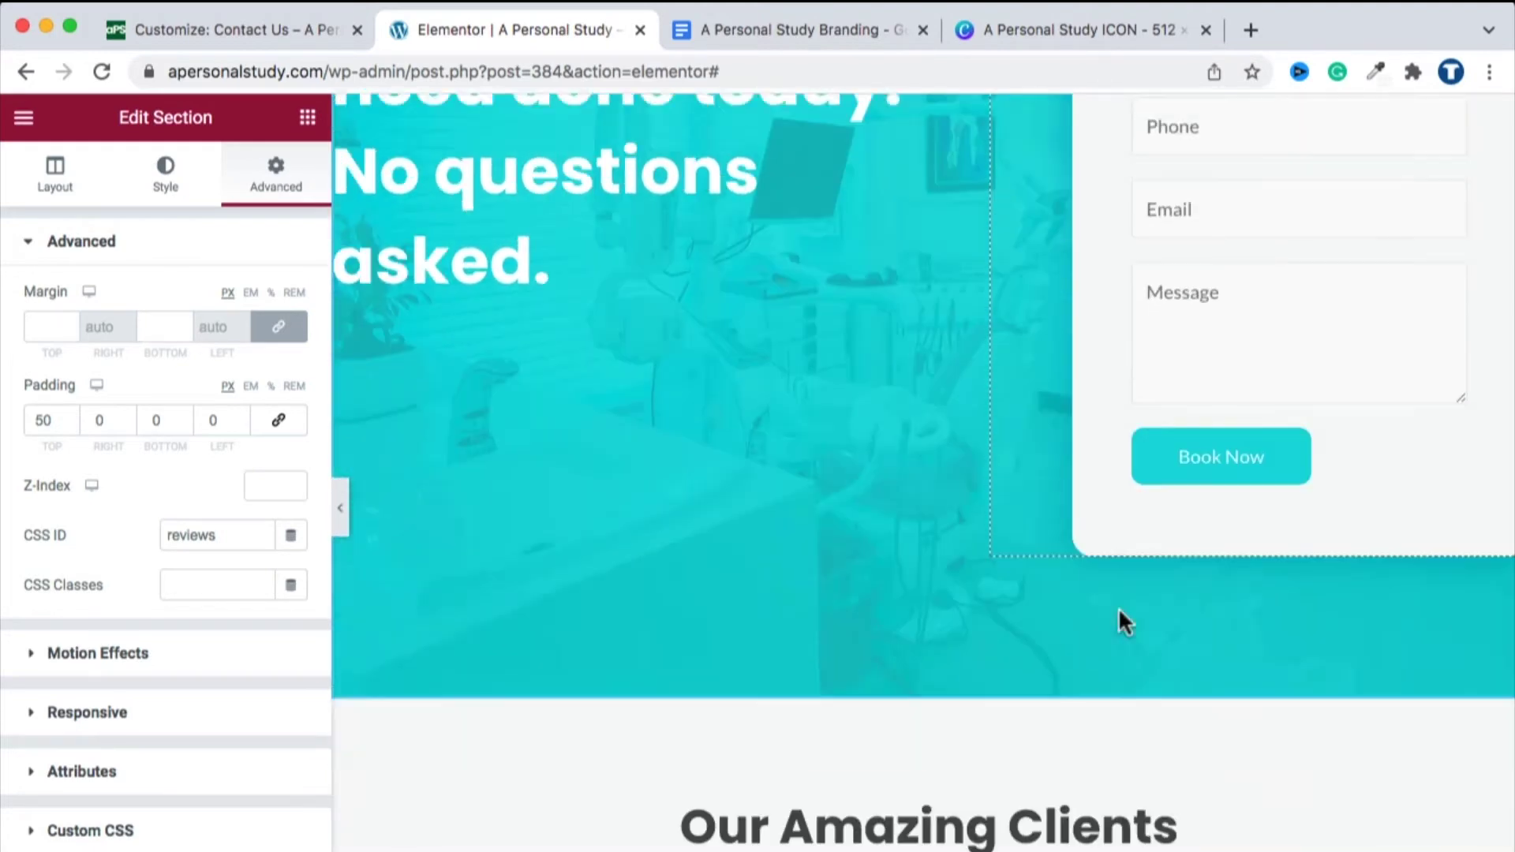
scroll(811, 489, "up", 7)
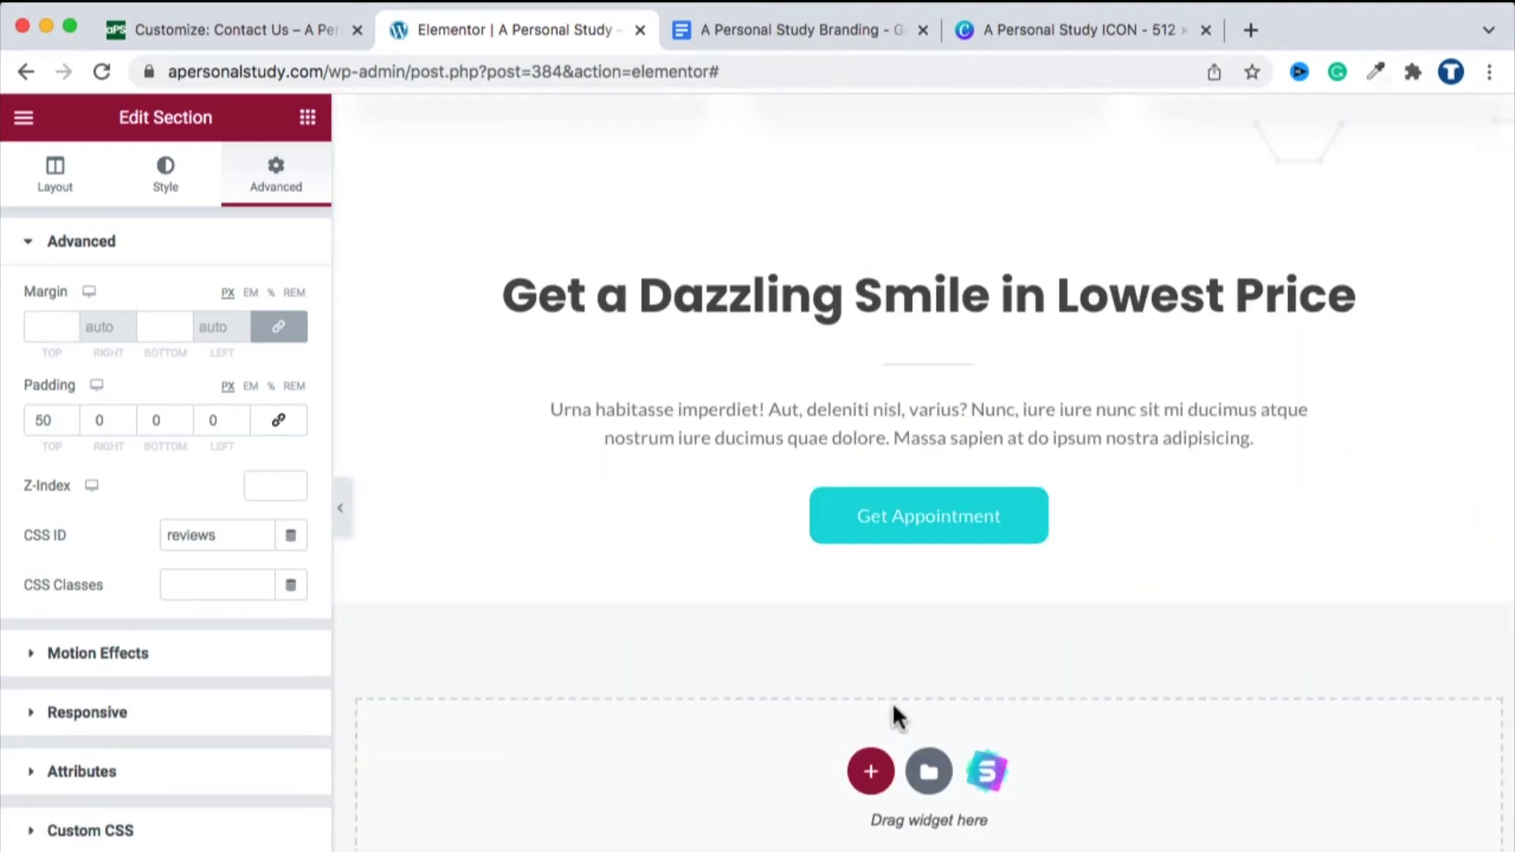
scroll(908, 552, "up", 1)
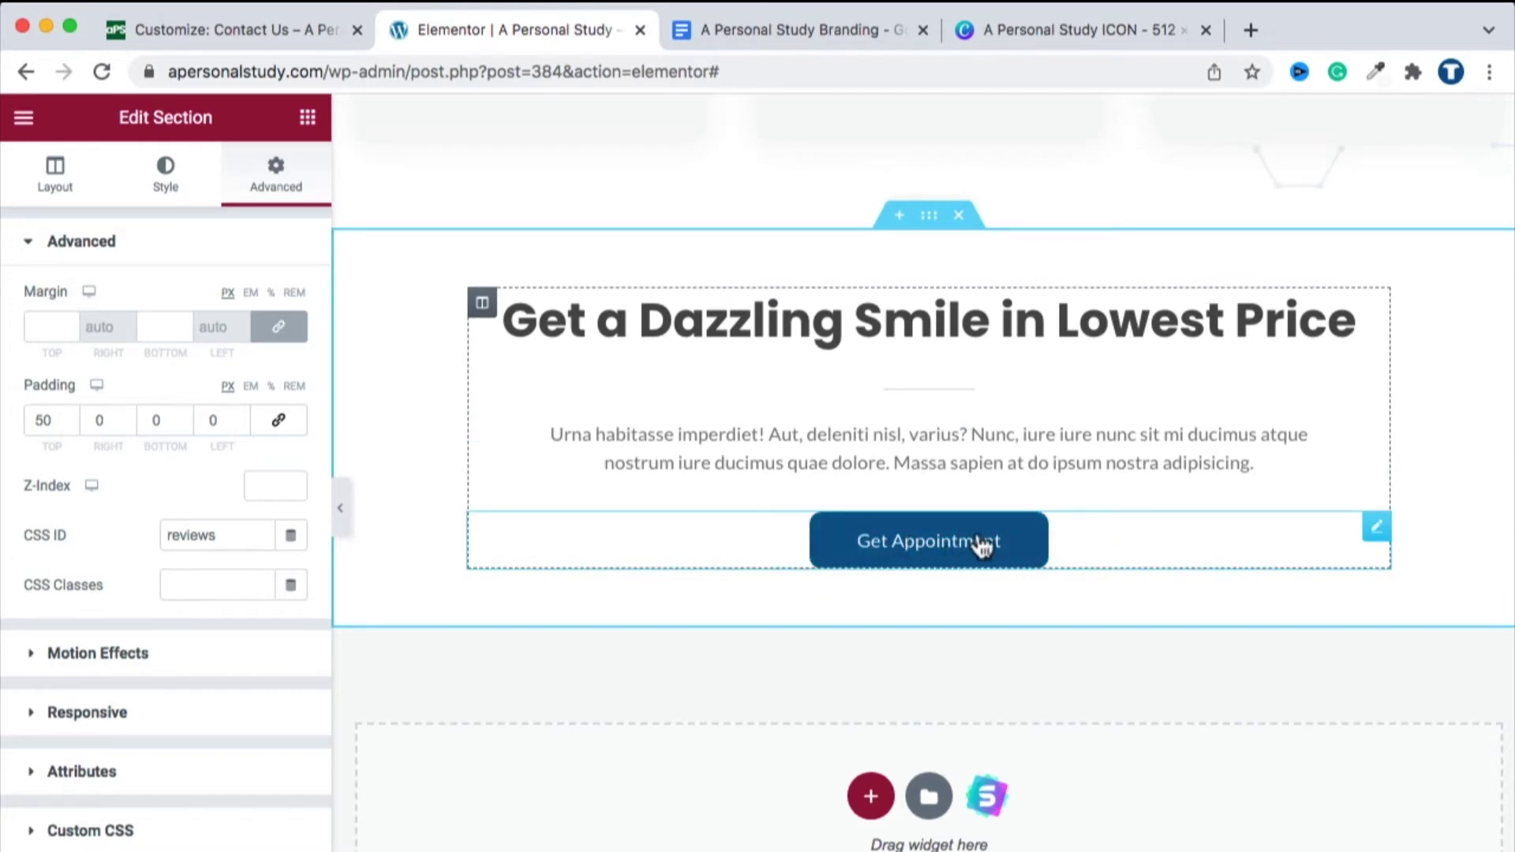
scroll(1095, 553, "up", 8)
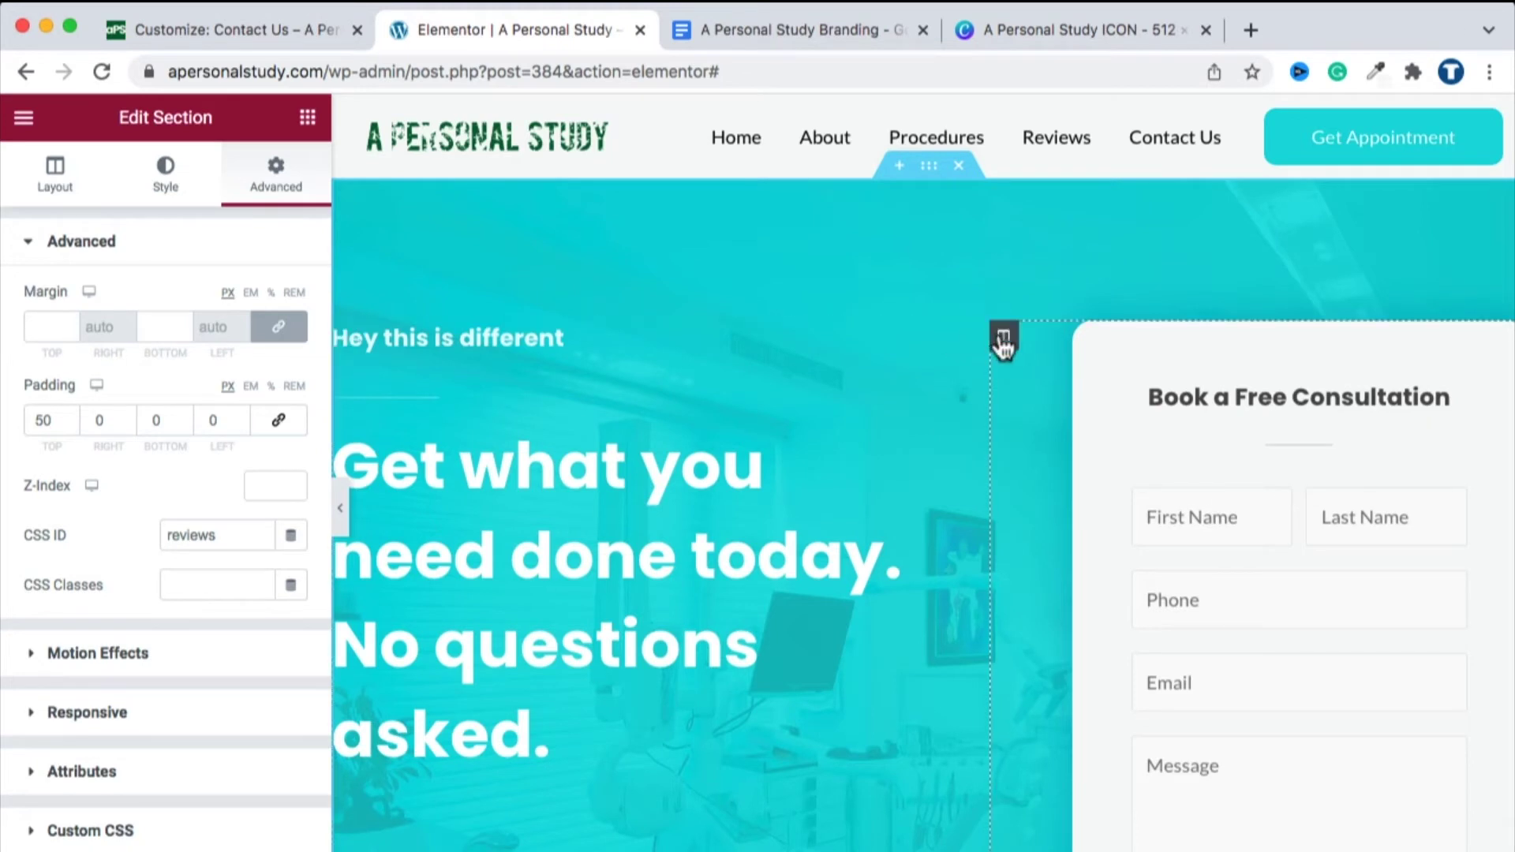
left_click(1002, 337)
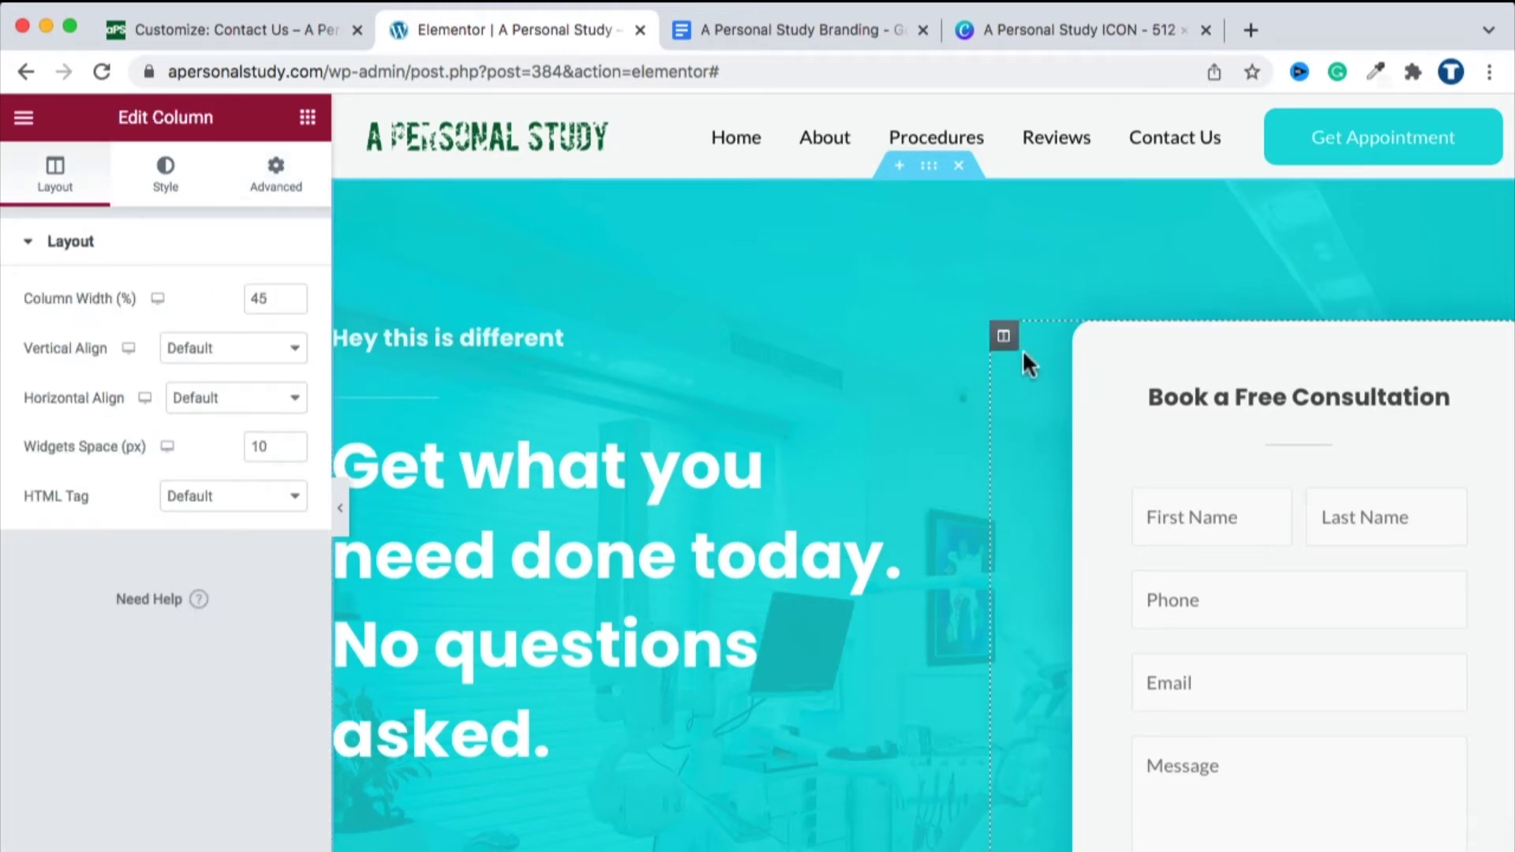
left_click(261, 186)
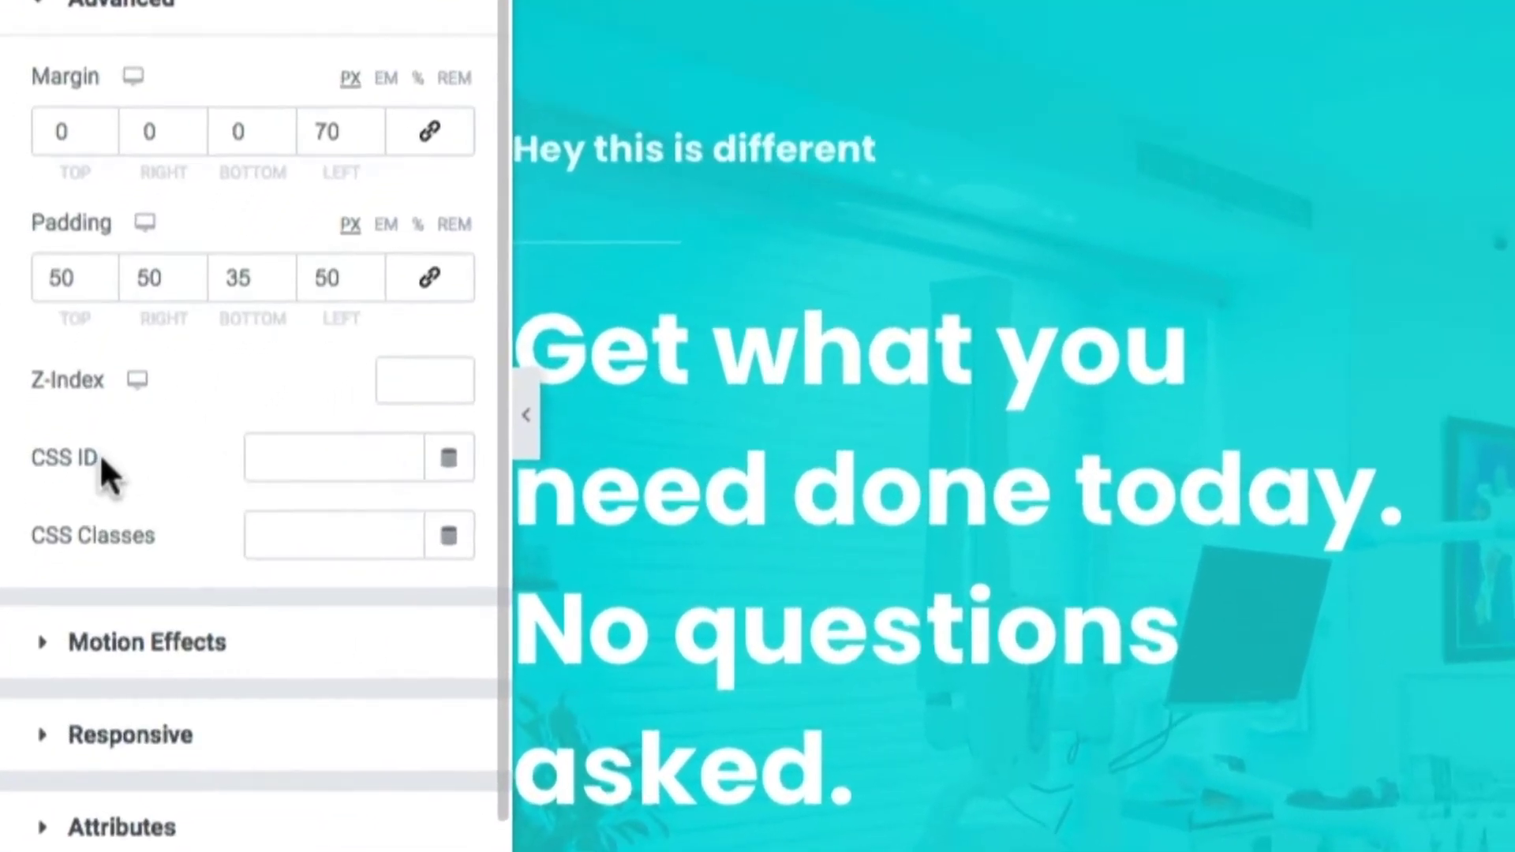
left_click(257, 454)
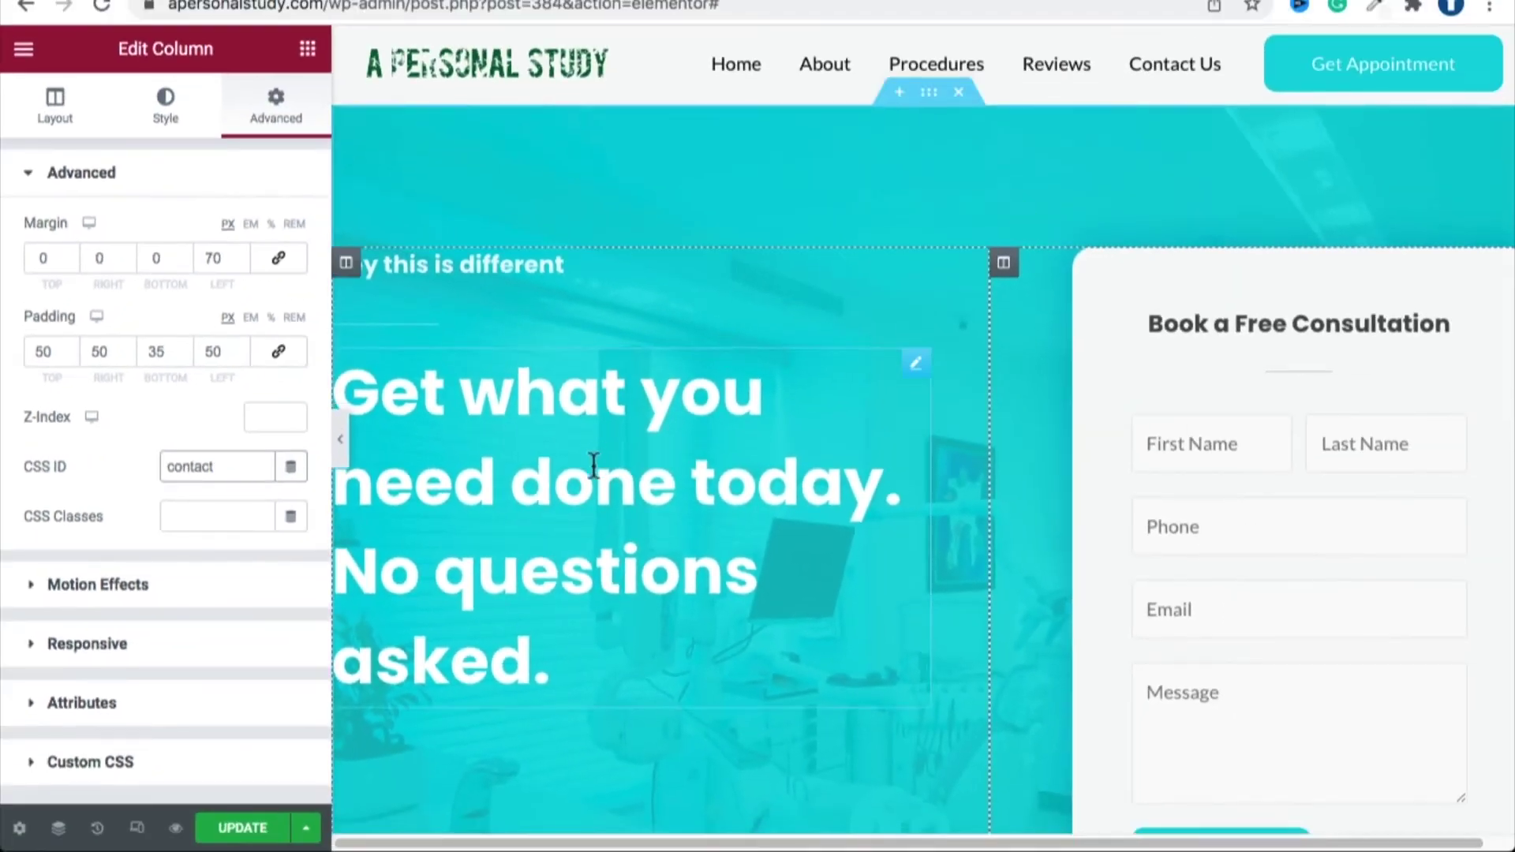
Set the link of the Get Appointment button under Get a Dazzling Smile in Lowest Price to #contact.
scroll(951, 473, "down", 3)
scroll(597, 476, "down", 15)
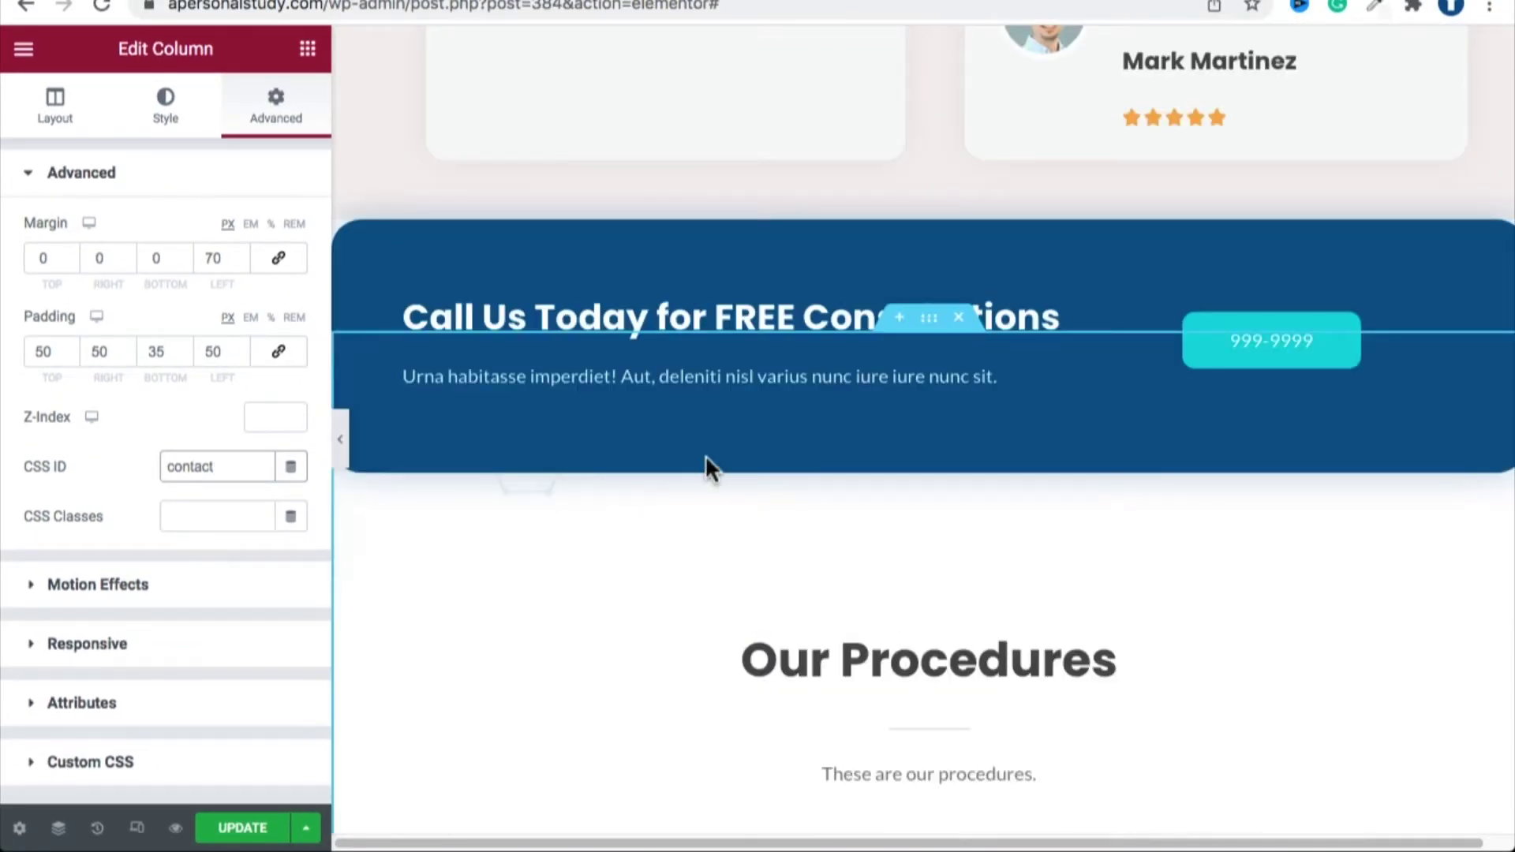
scroll(734, 458, "down", 7)
scroll(756, 452, "down", 8)
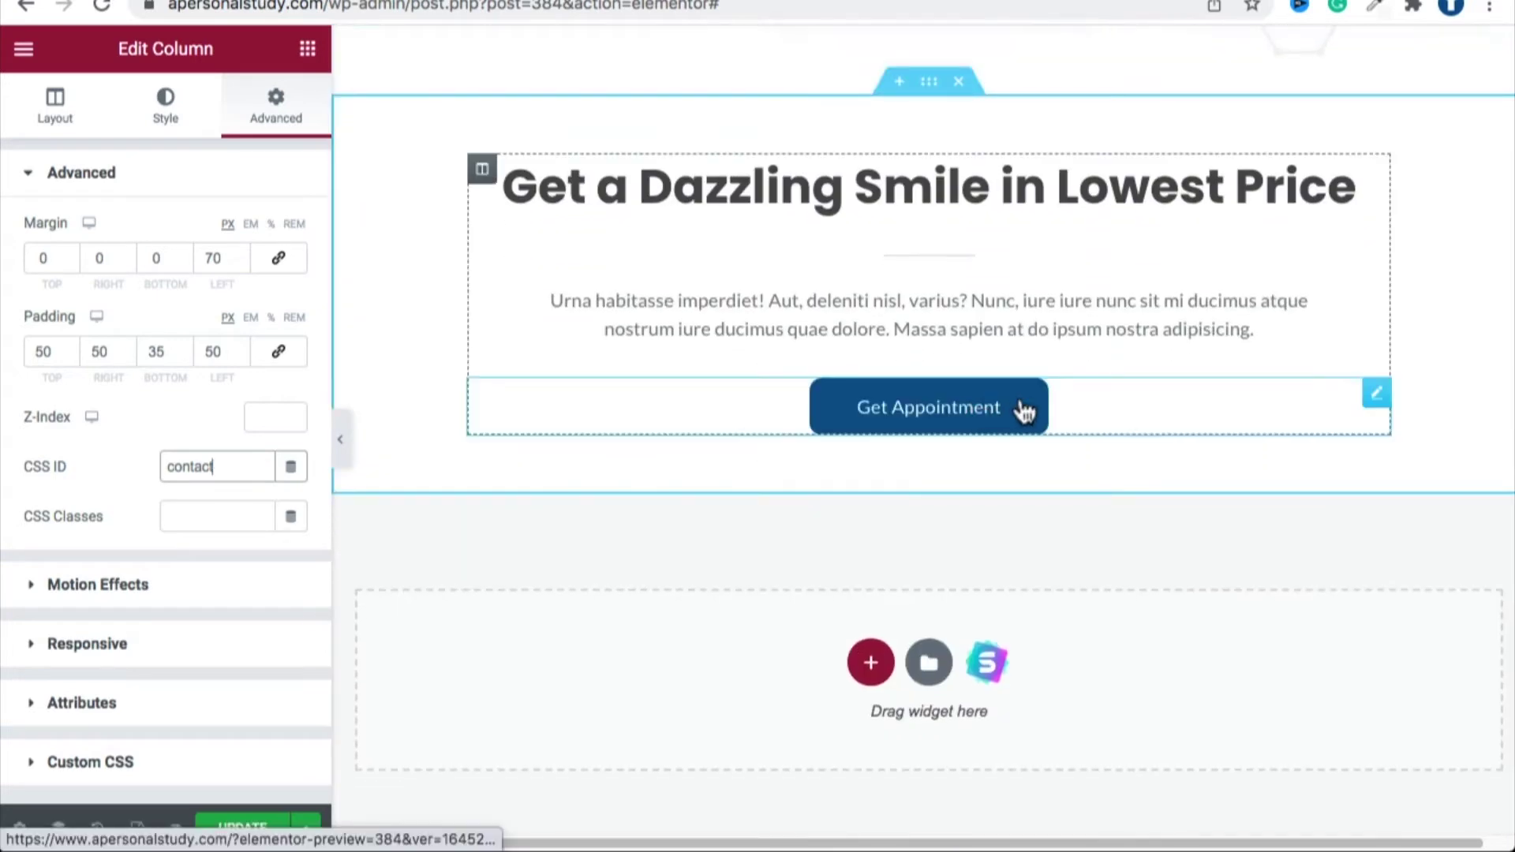
left_click(1025, 424)
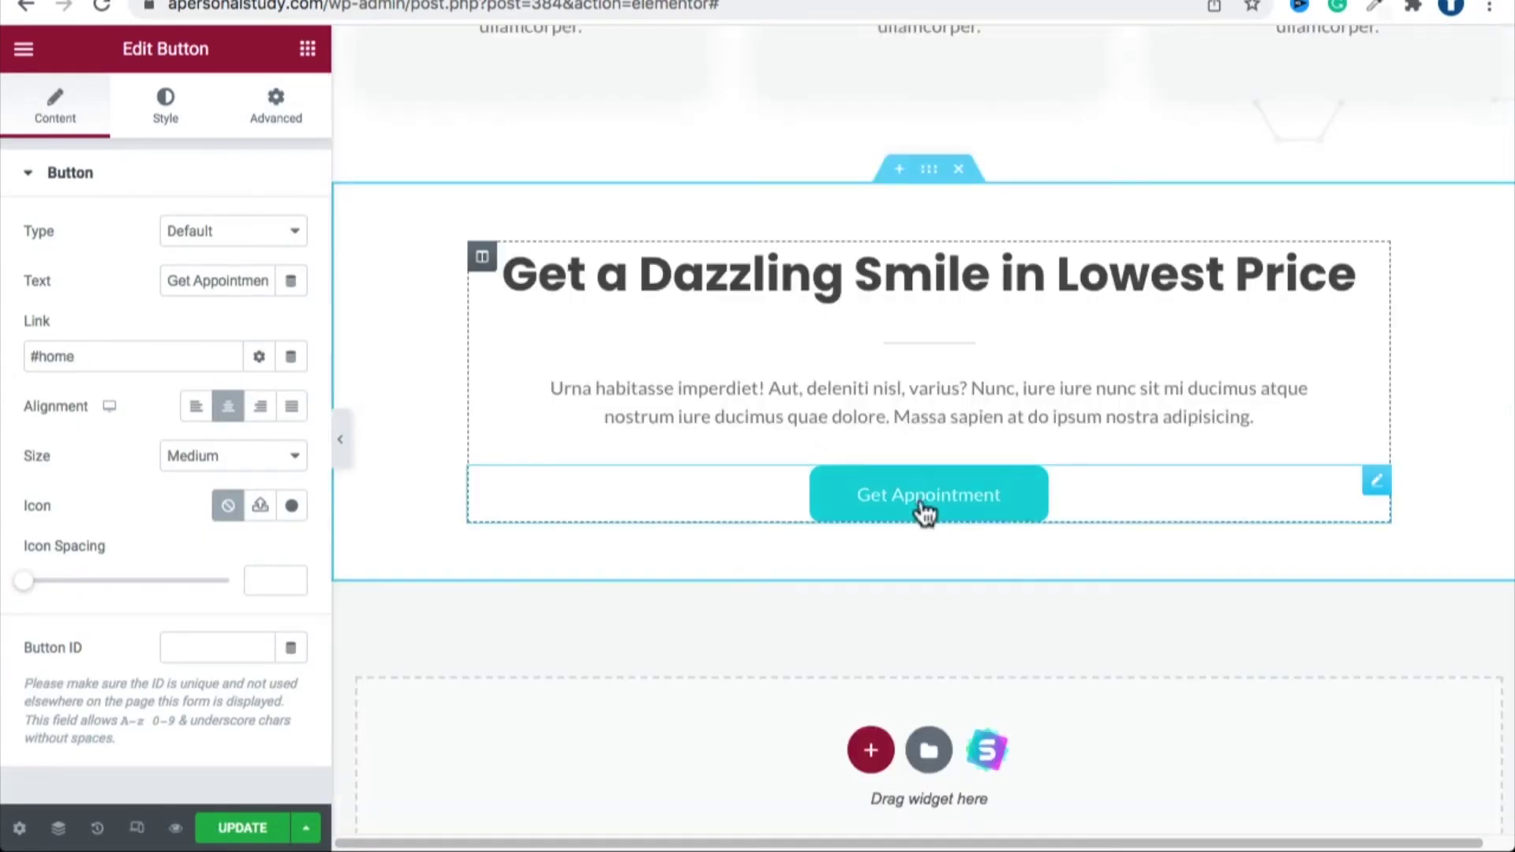
left_click(918, 506)
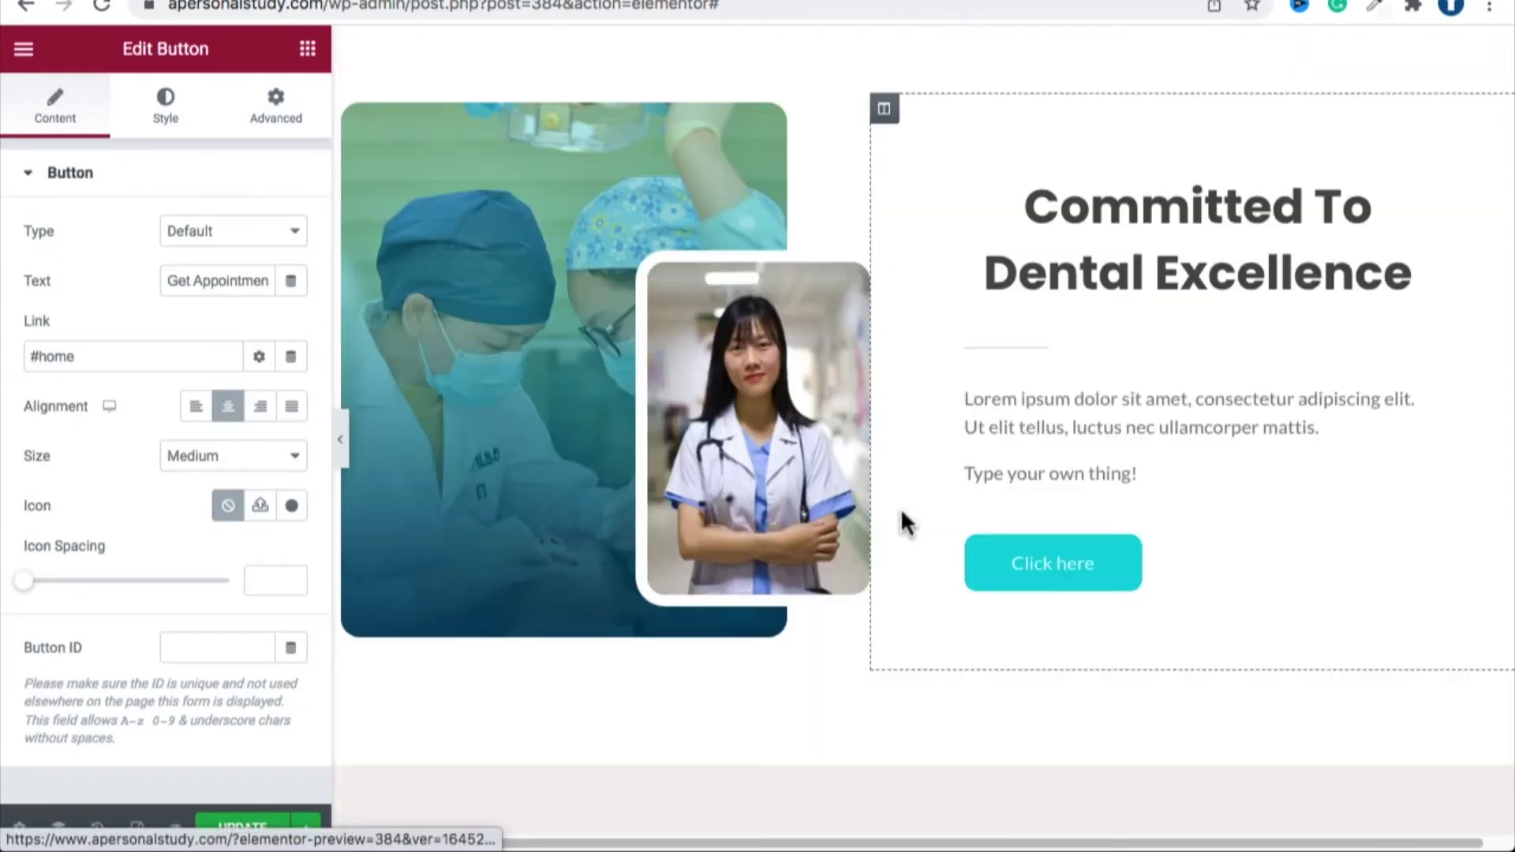
scroll(901, 508, "down", 12)
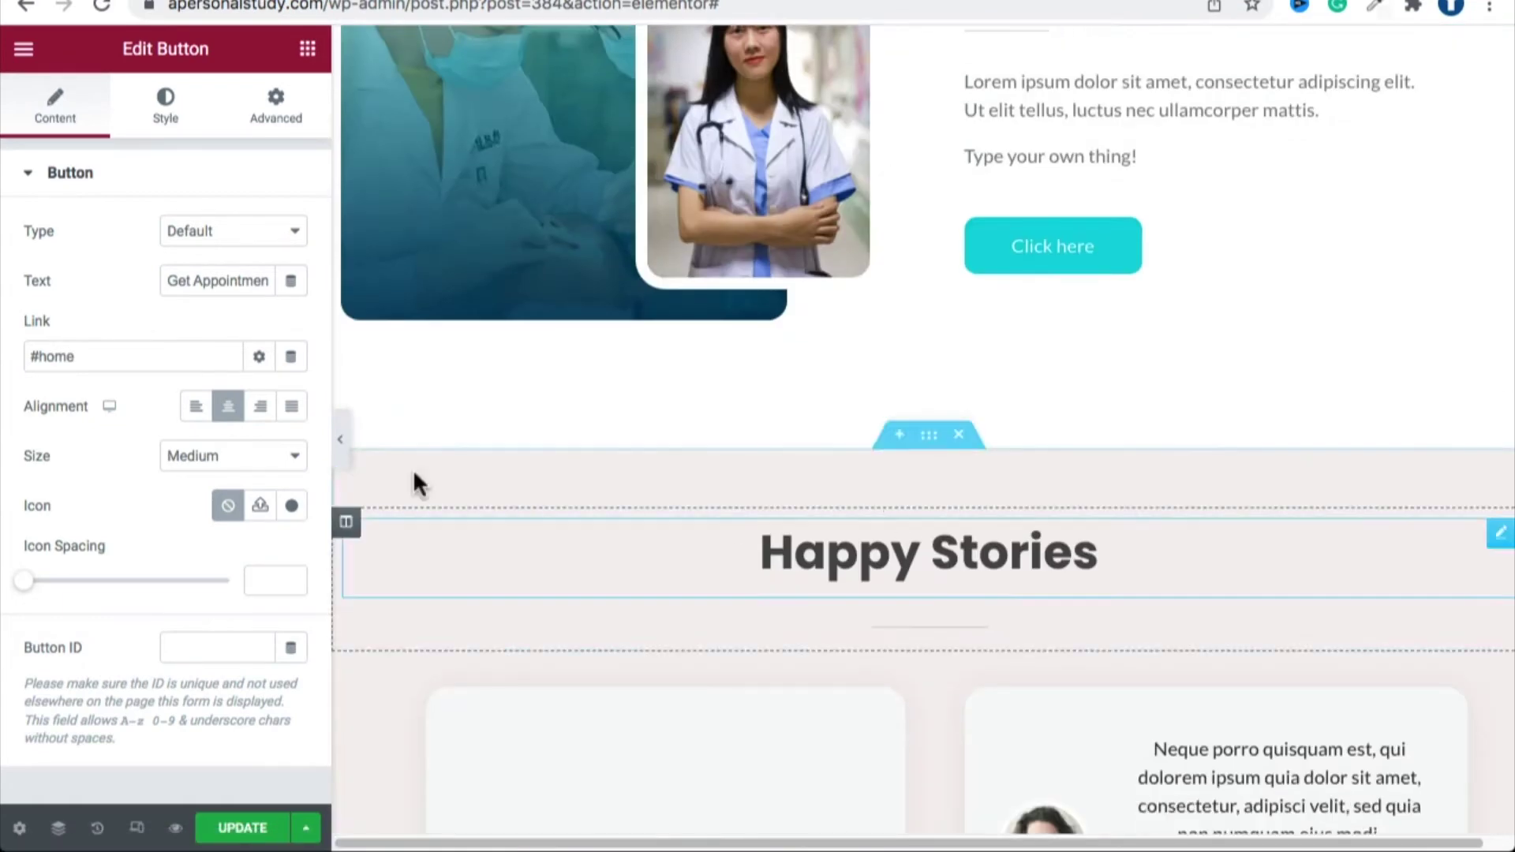
double_click(50, 356)
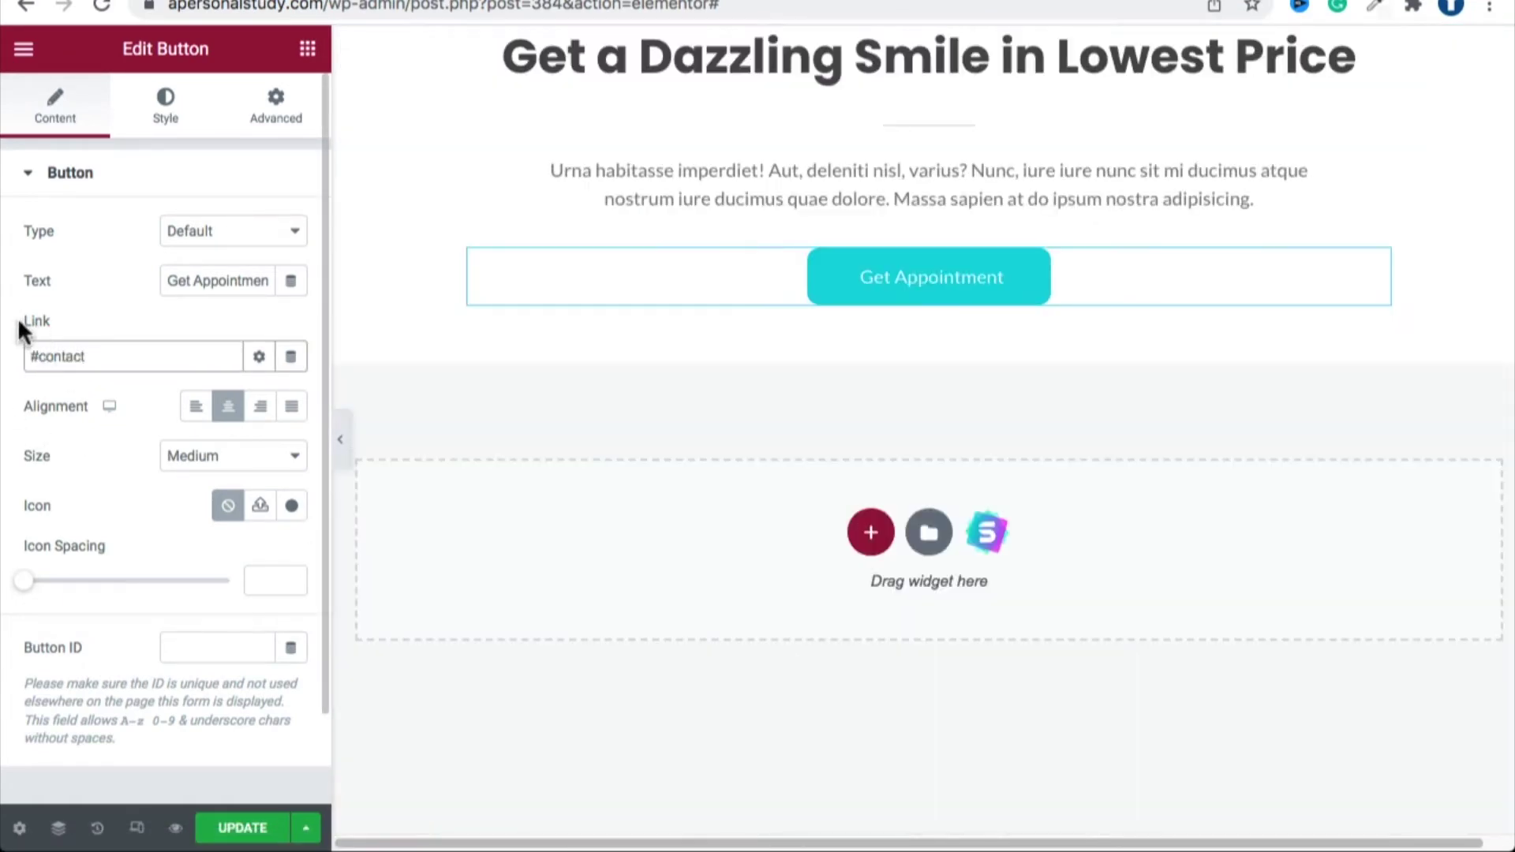
Test the Get Appointment button's link to the consultation form and update the page in Elementor.
left_click_drag(17, 317, 51, 320)
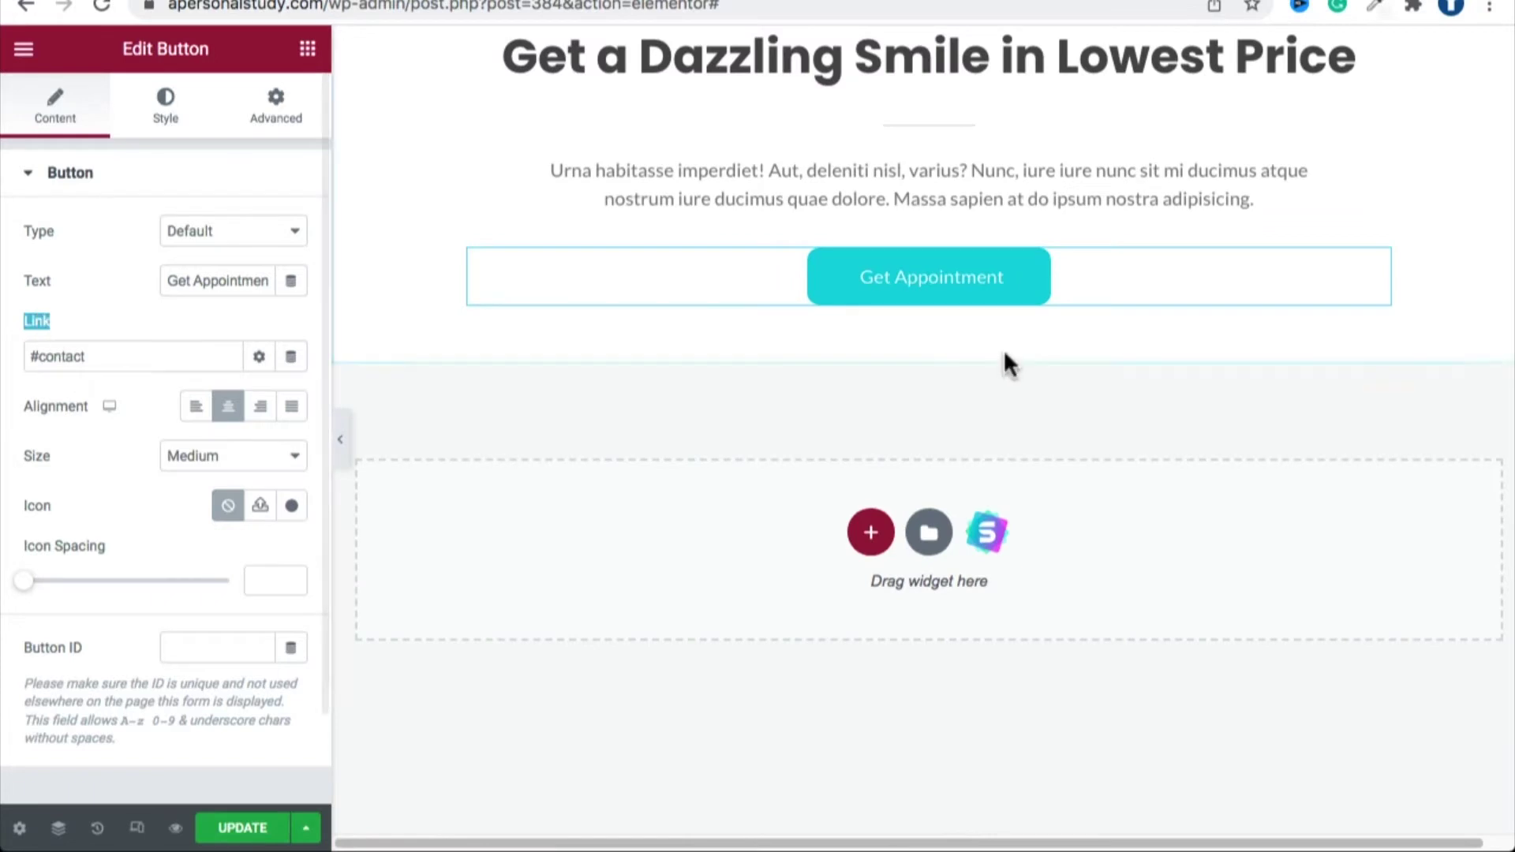
left_click(959, 289)
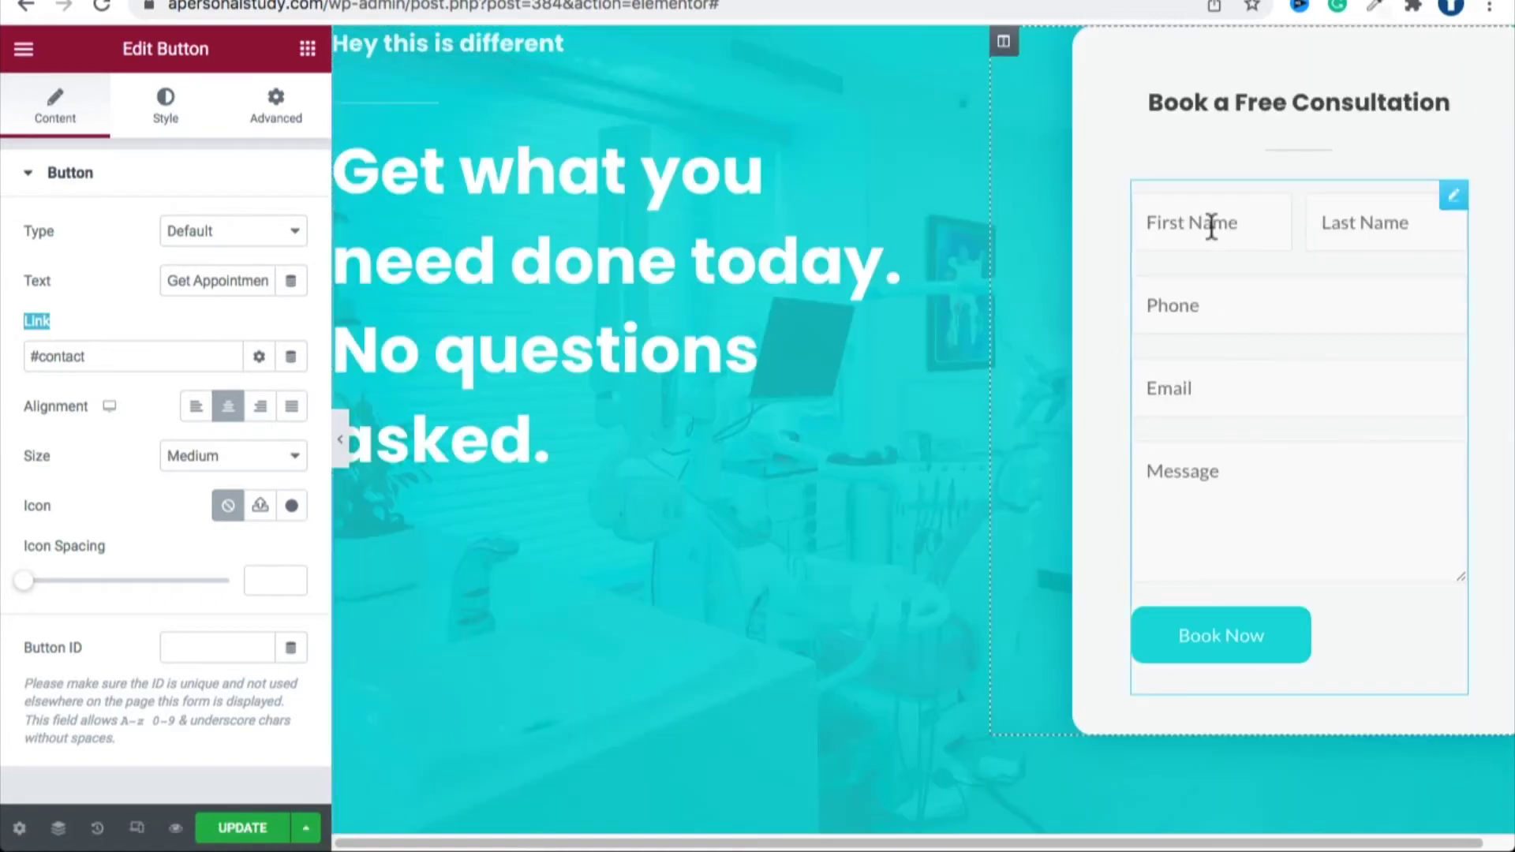
scroll(1184, 434, "up", 3)
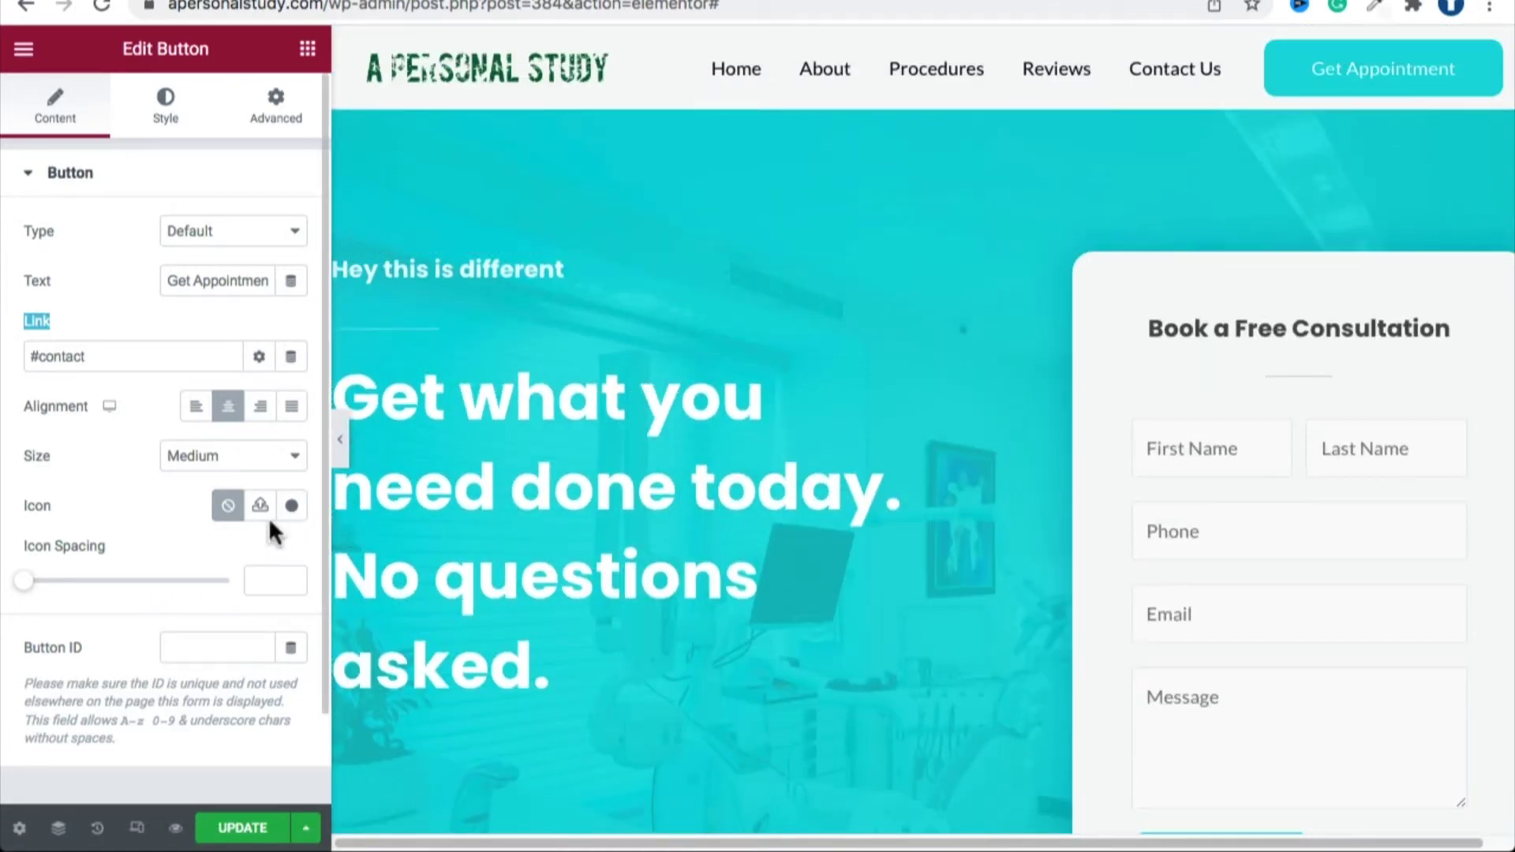
left_click(229, 826)
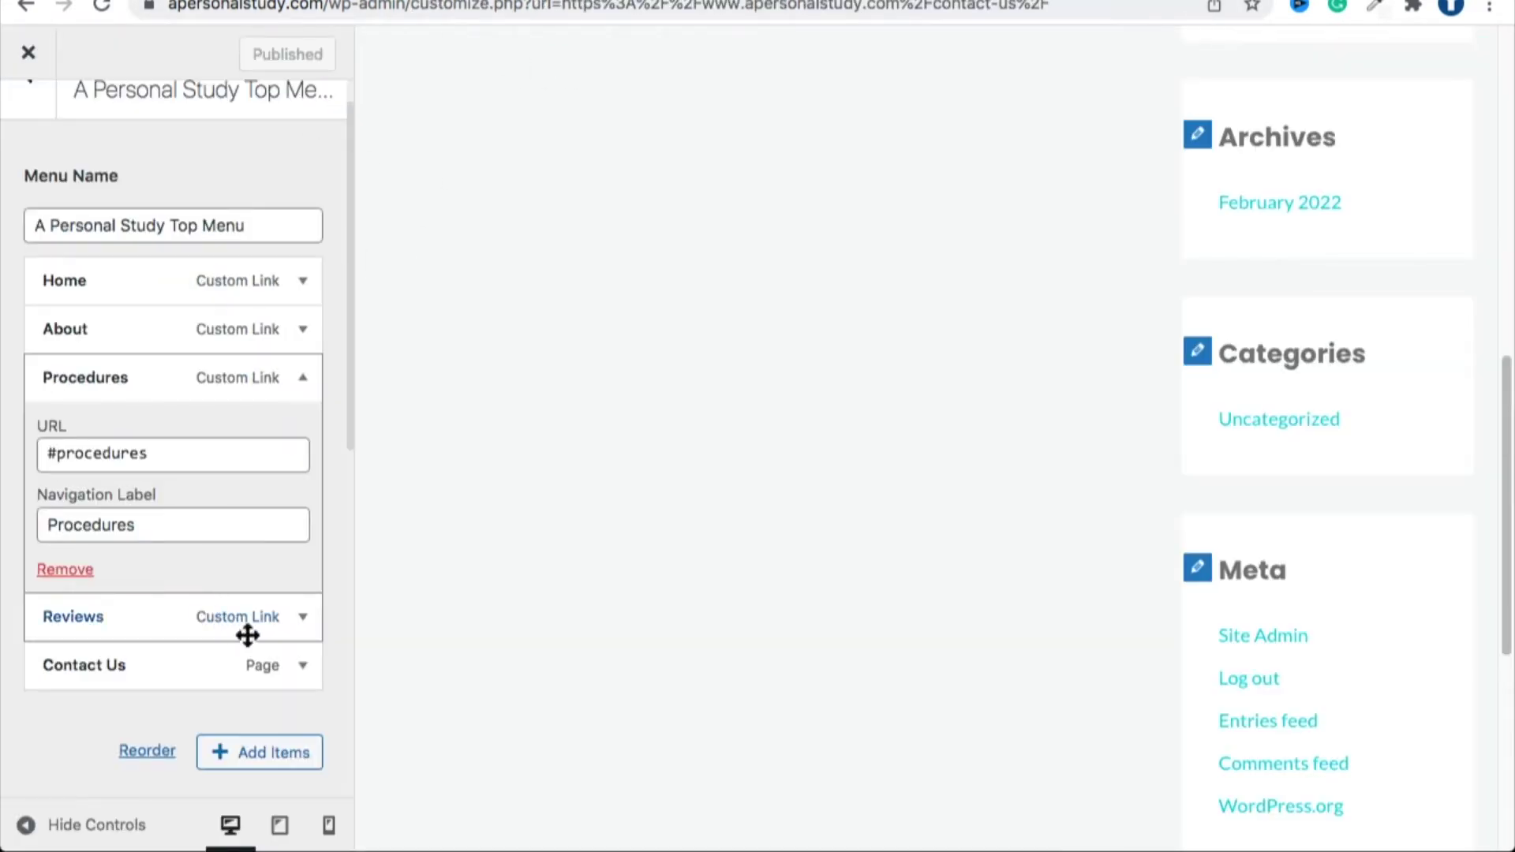
In the Customizer, try to replace the top menu's Contact Us page item with a custom link named Contact pointing to #contact.
left_click(307, 670)
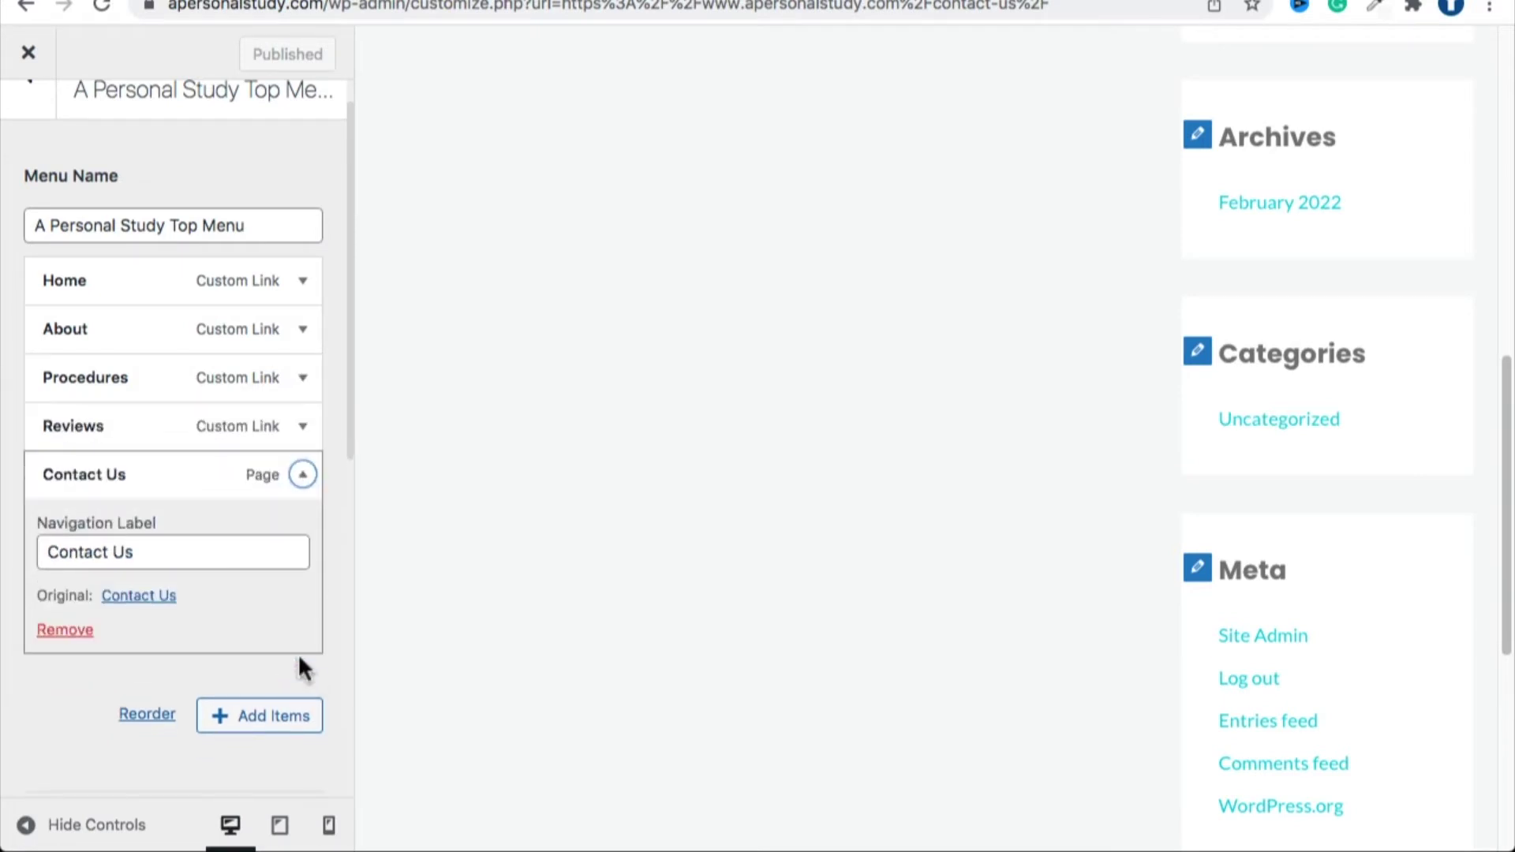
left_click(76, 629)
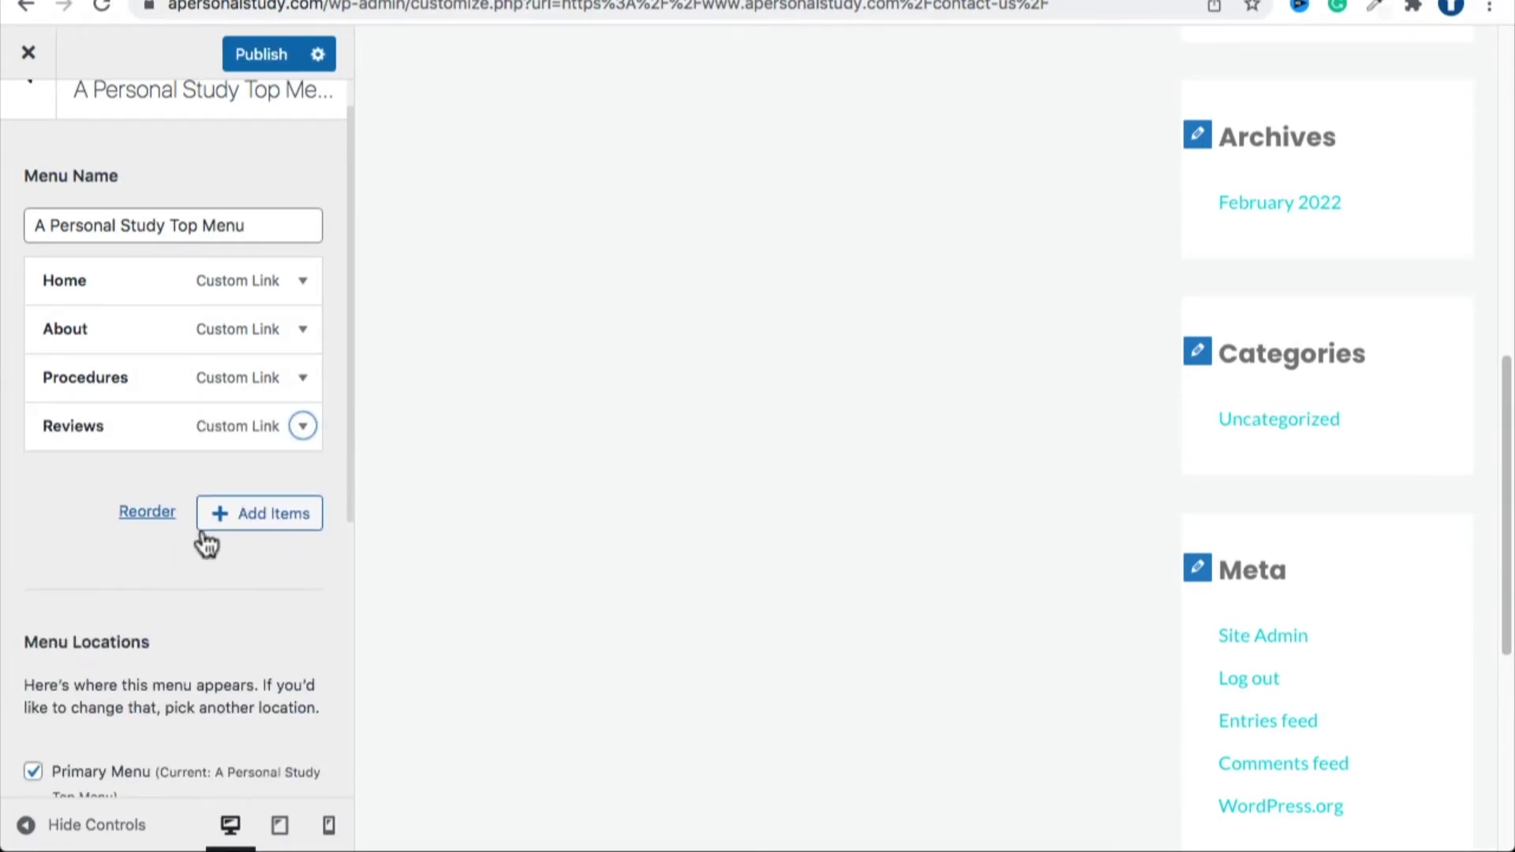
left_click(220, 516)
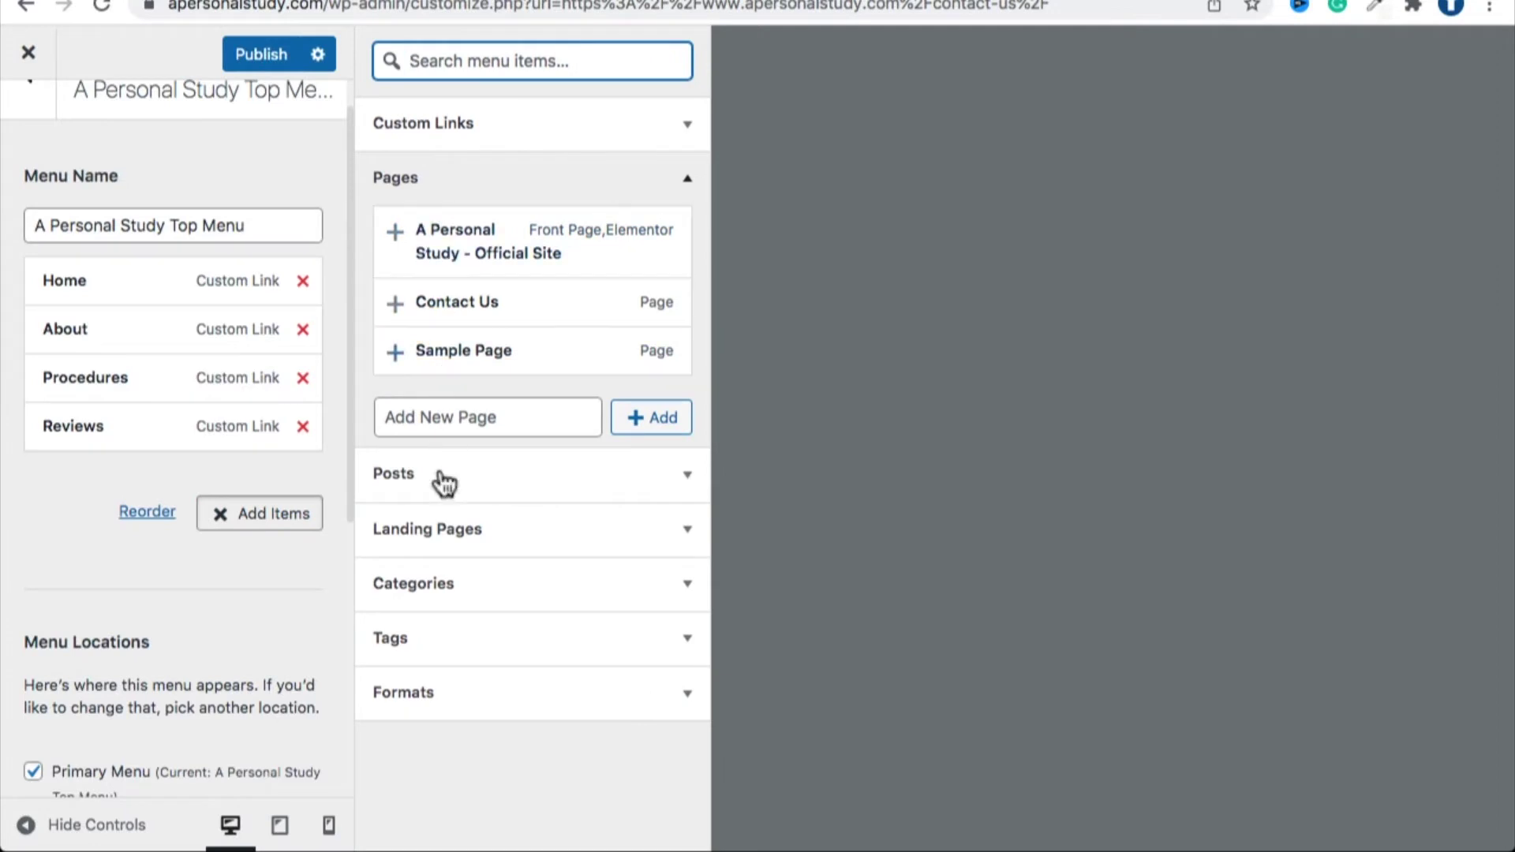
left_click(423, 126)
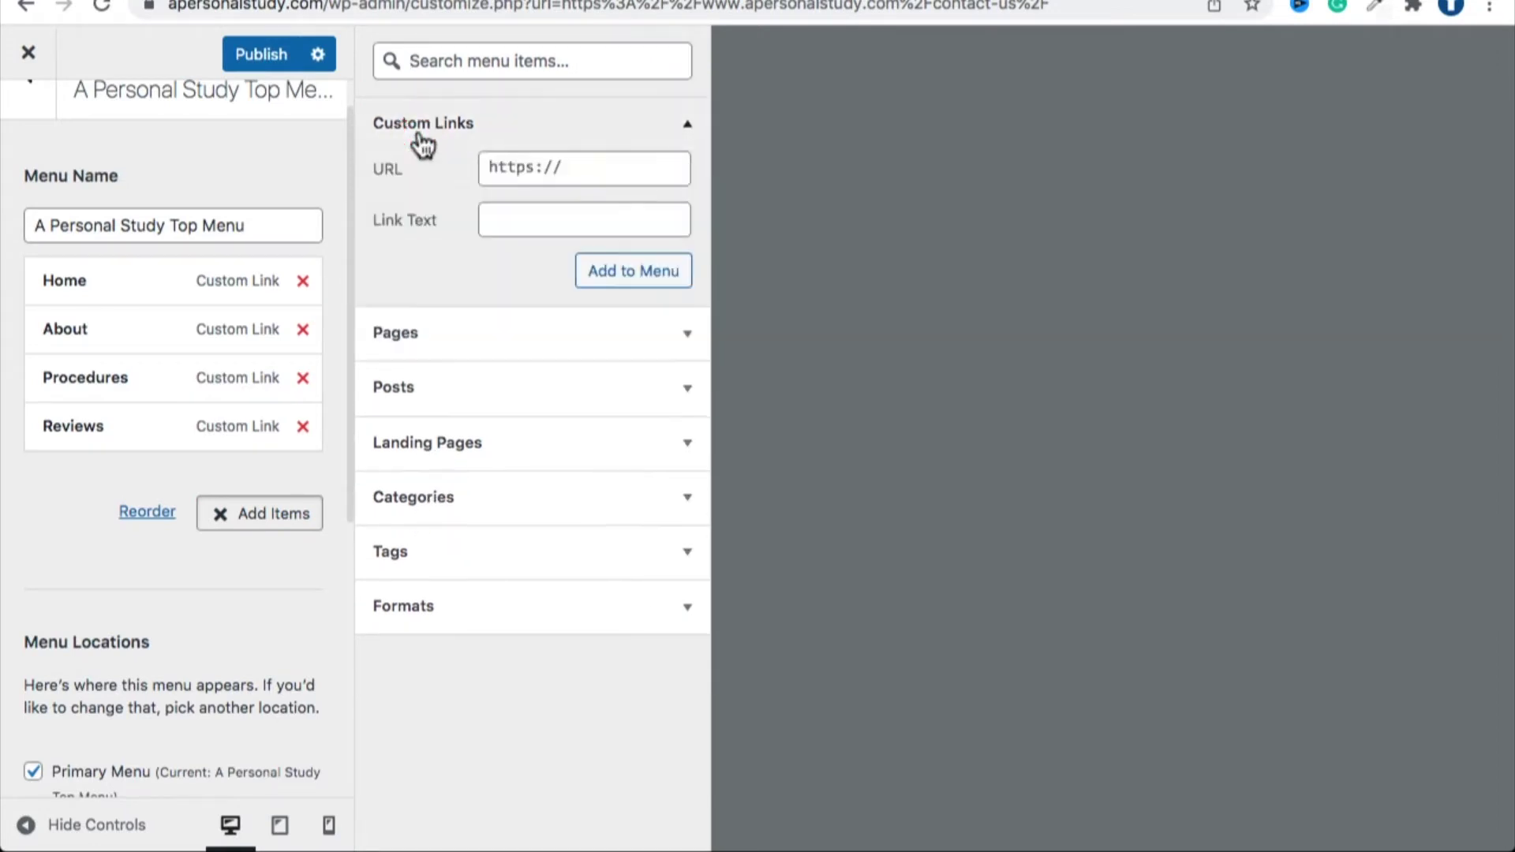
left_click(534, 217)
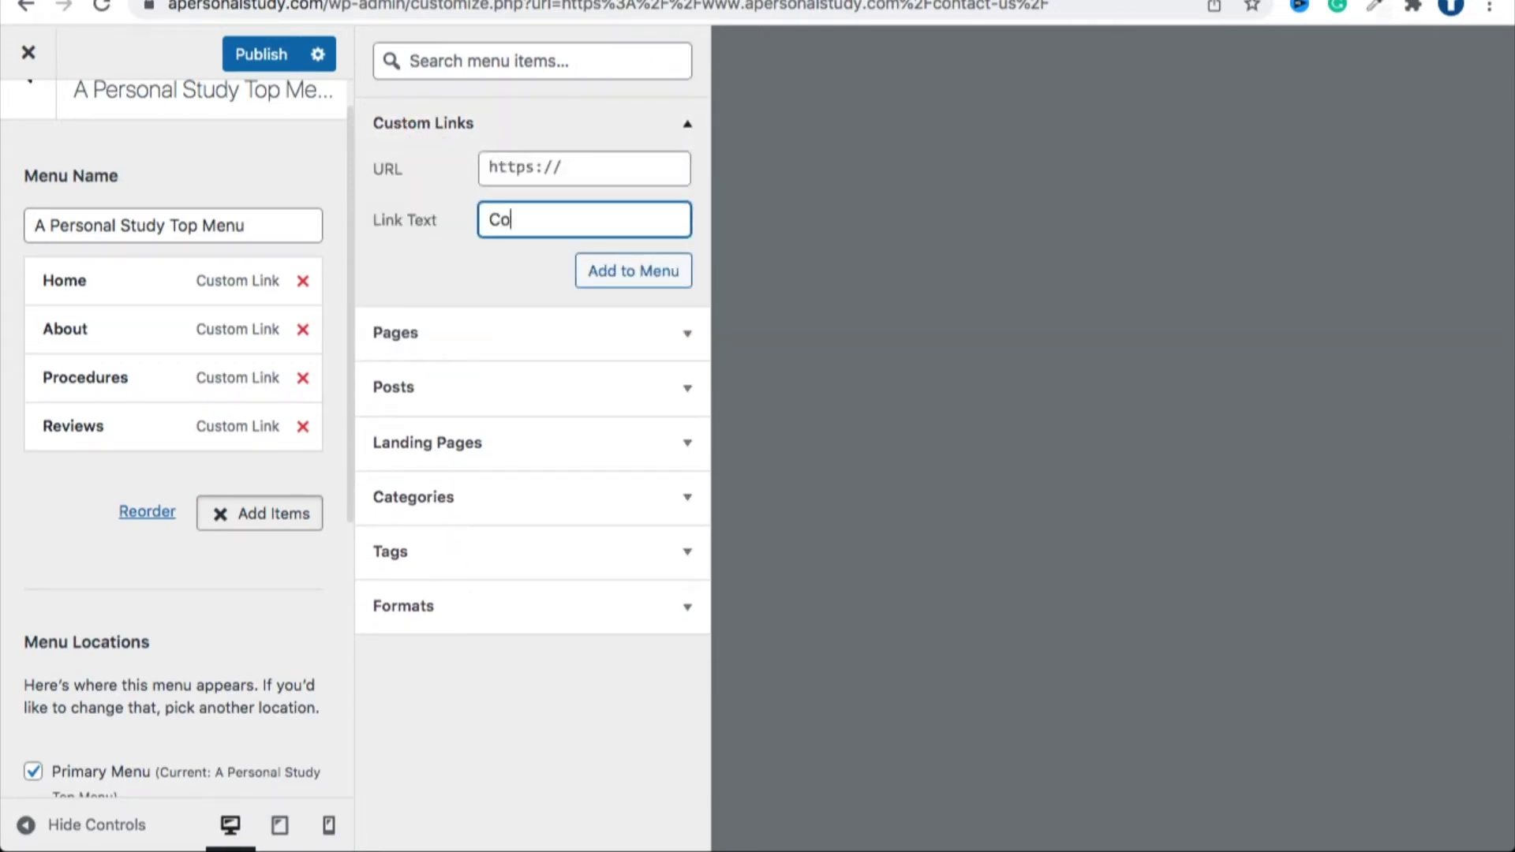
left_click(518, 175)
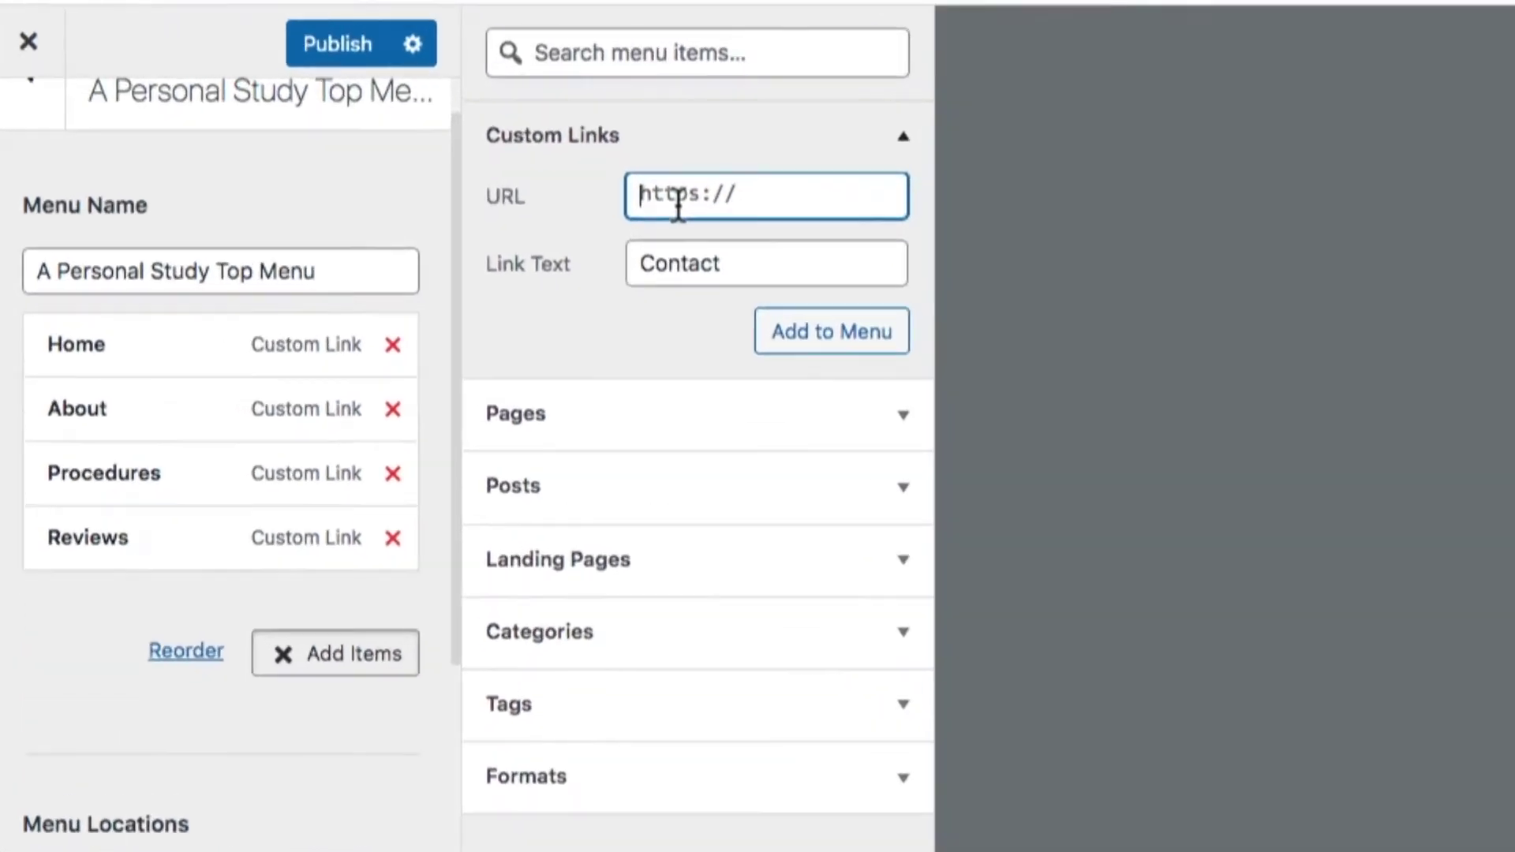
type("#contact")
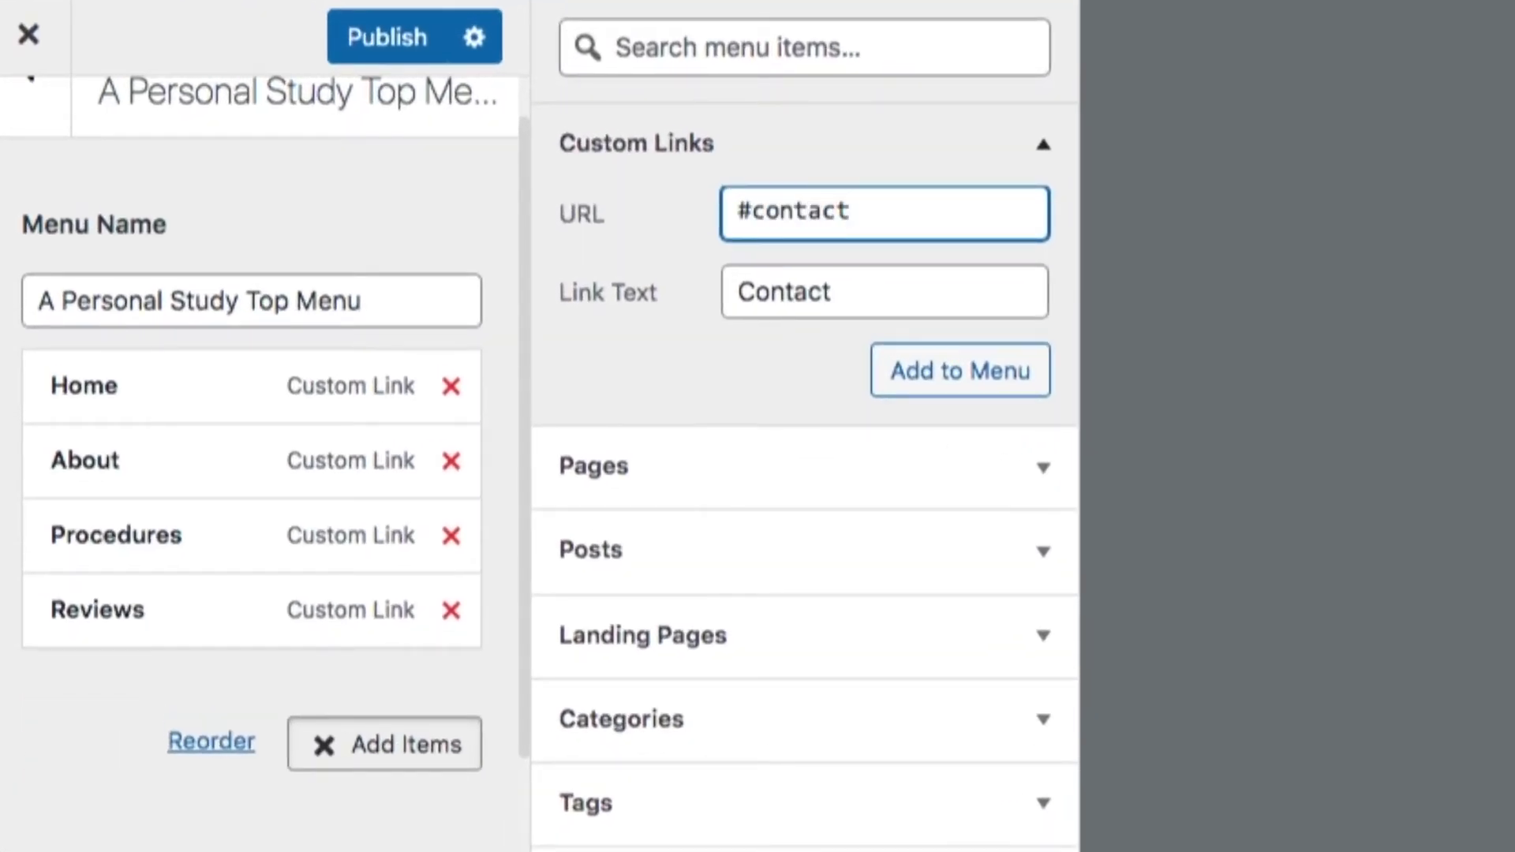
left_click(903, 389)
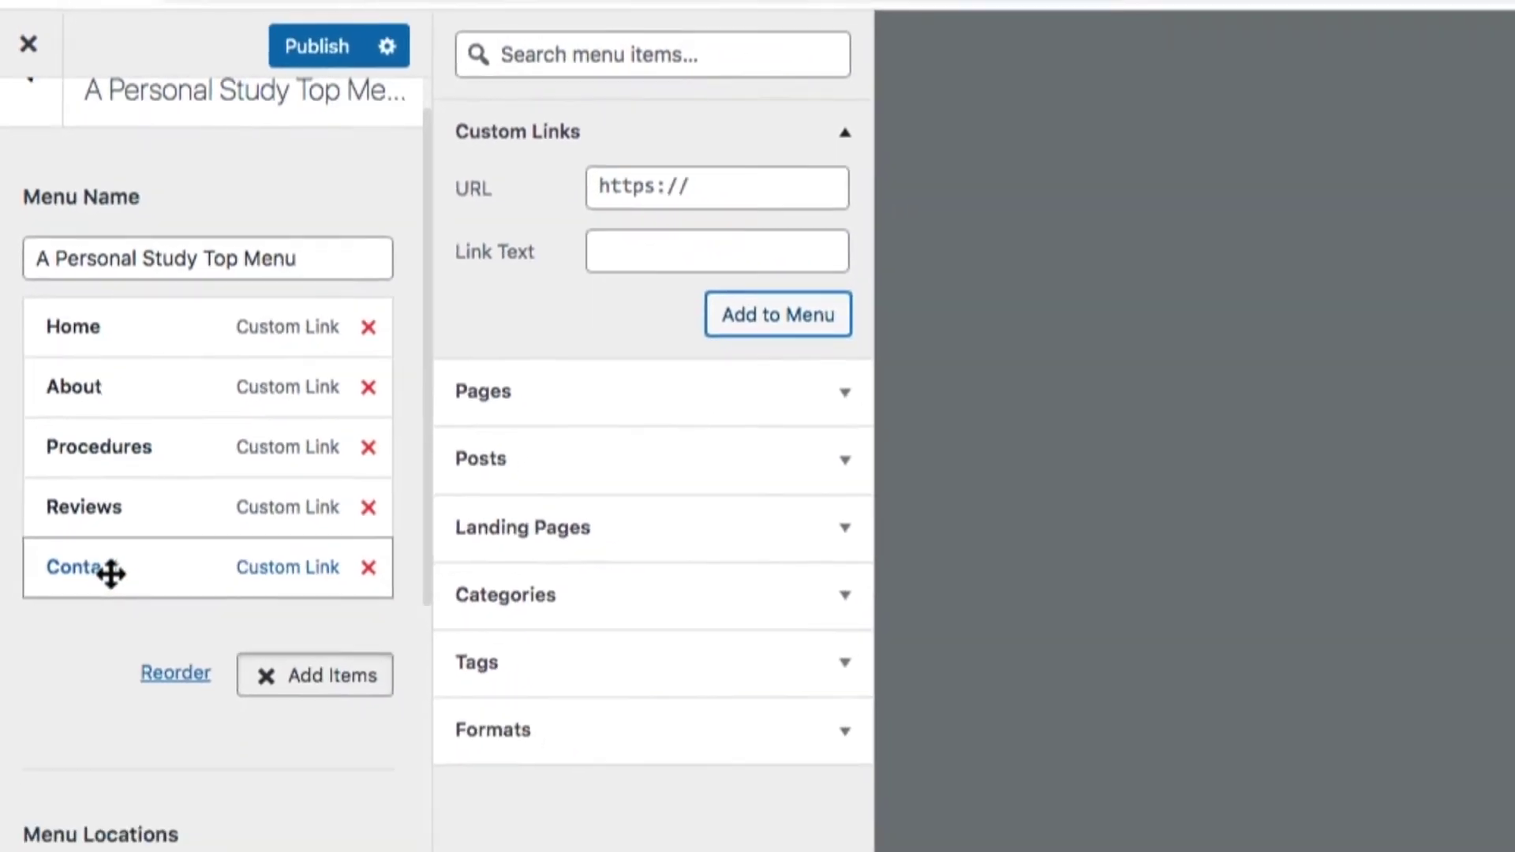
left_click(131, 689)
left_click(95, 480)
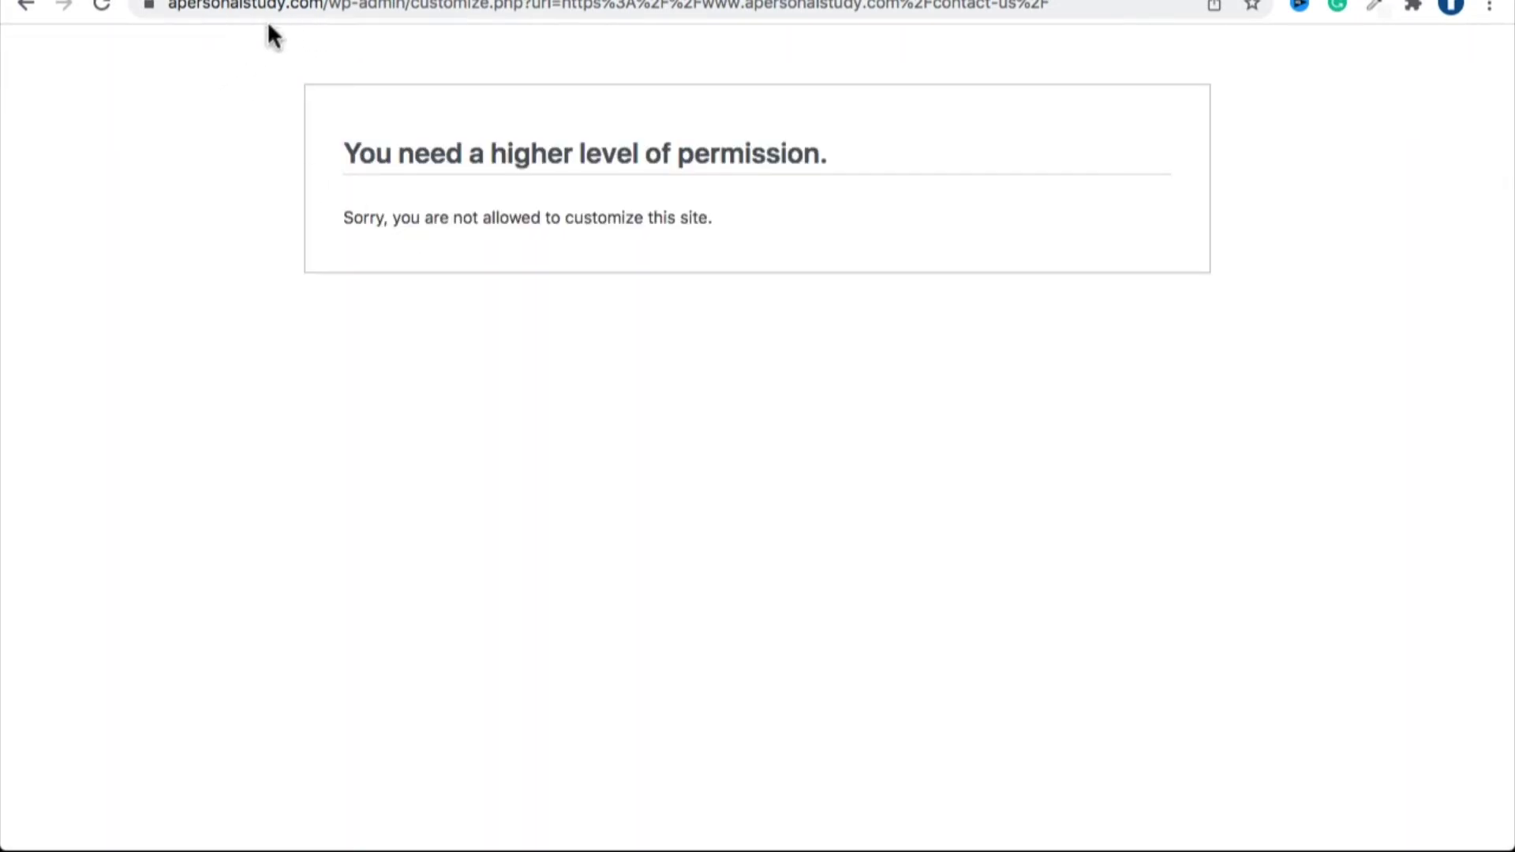
Reload the Customizer and open A Personal Study Top Menu, assigned as the Primary Menu, for editing.
left_click(104, 8)
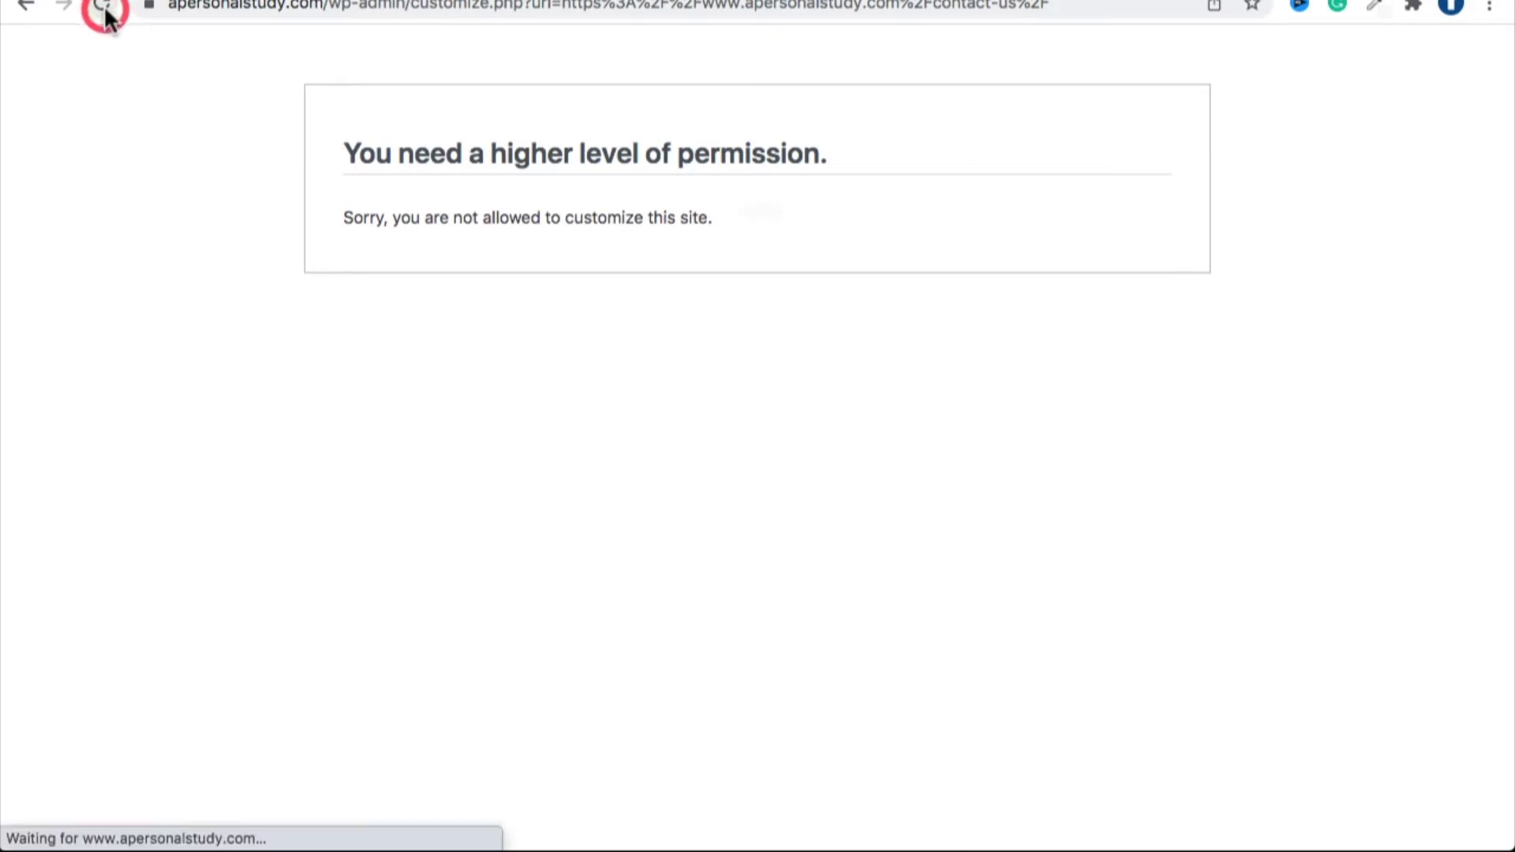
left_click(920, 262)
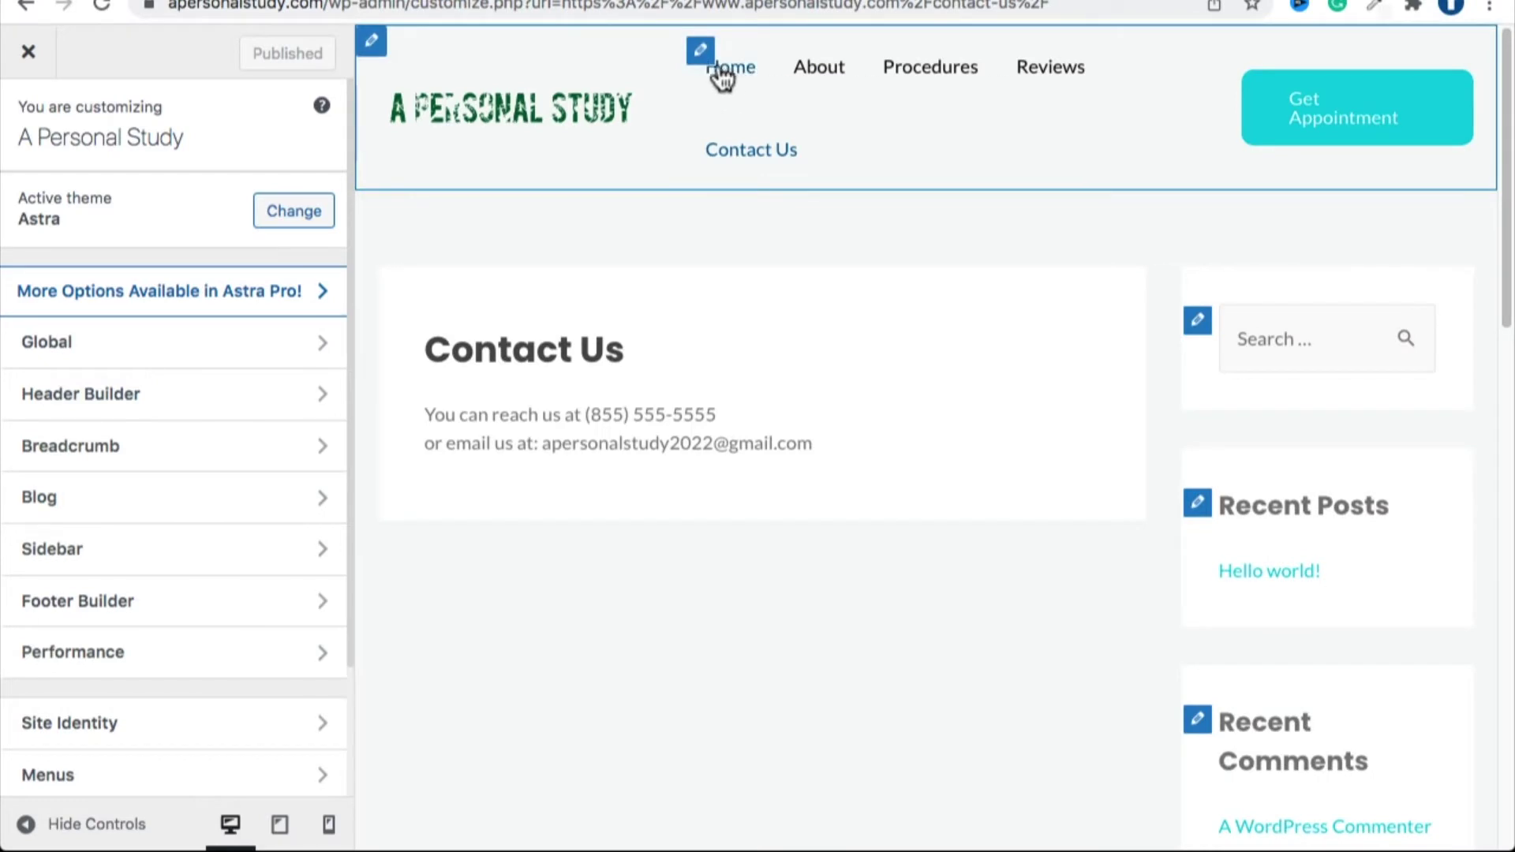
left_click(705, 57)
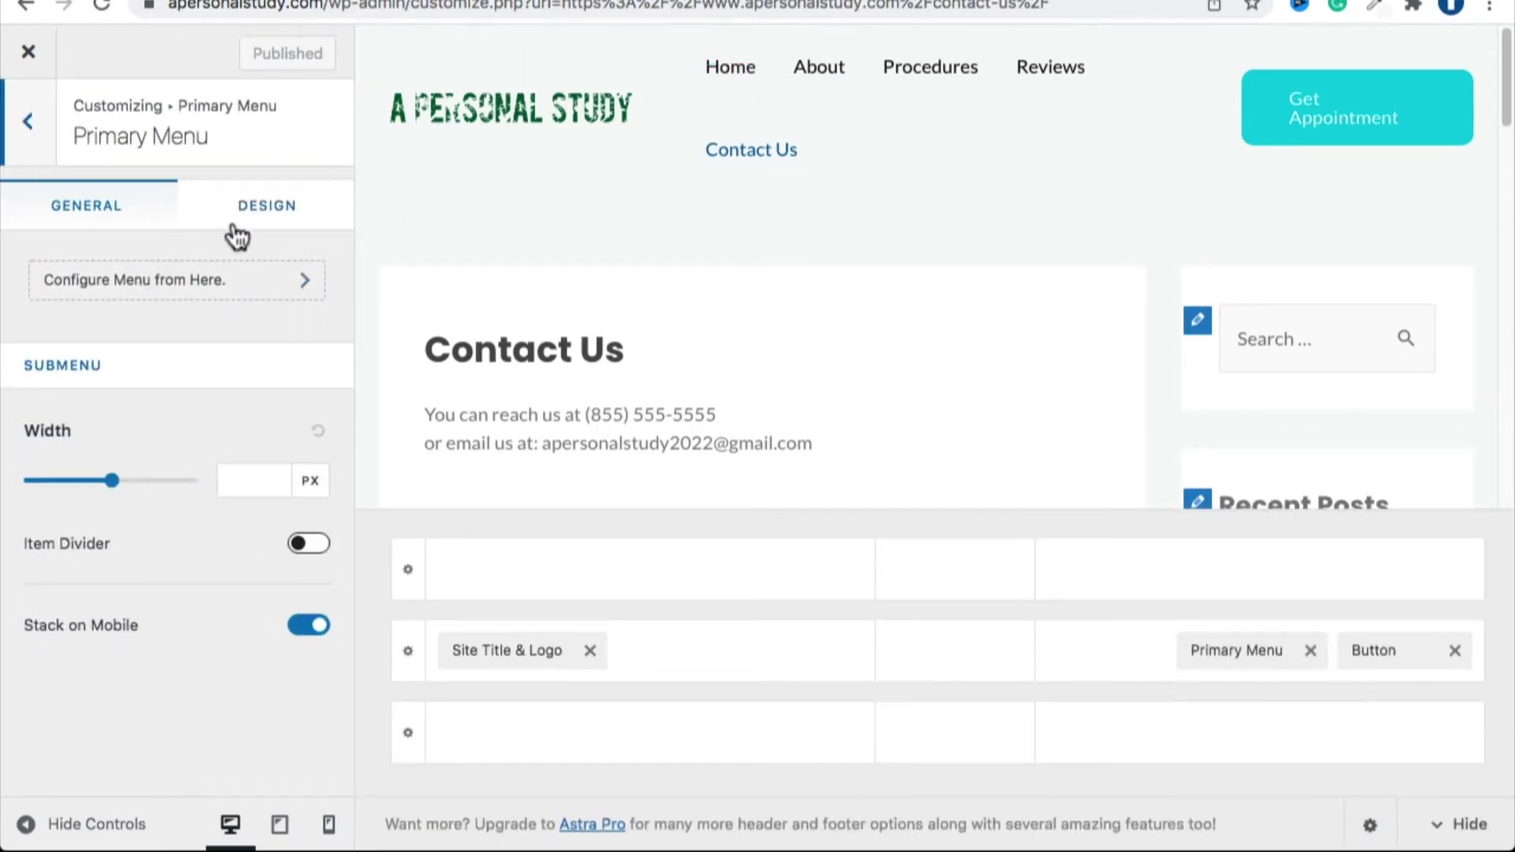
left_click(203, 279)
left_click(158, 463)
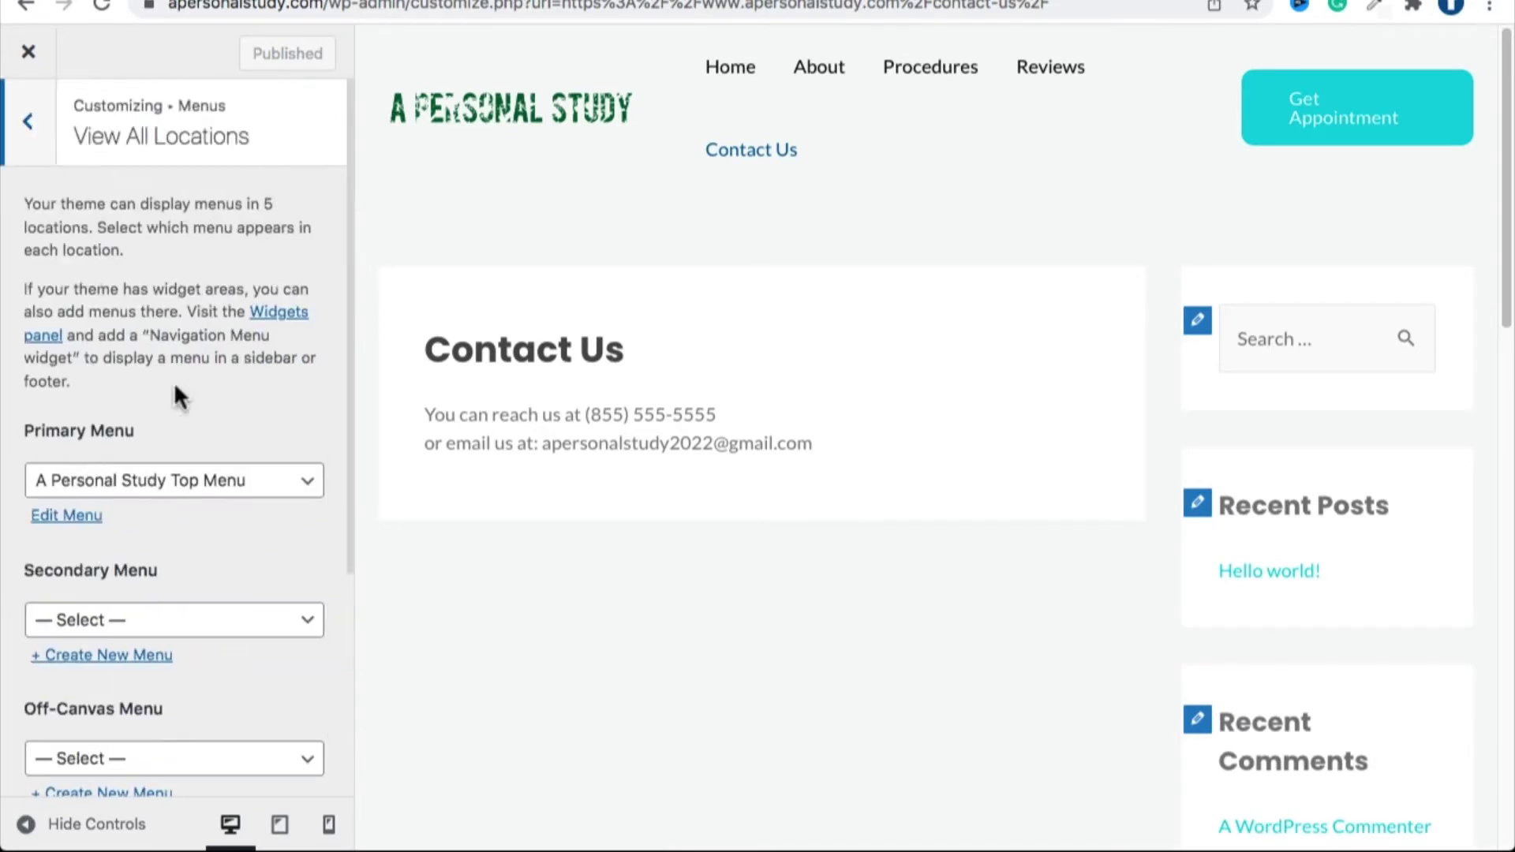
left_click(150, 483)
left_click(238, 420)
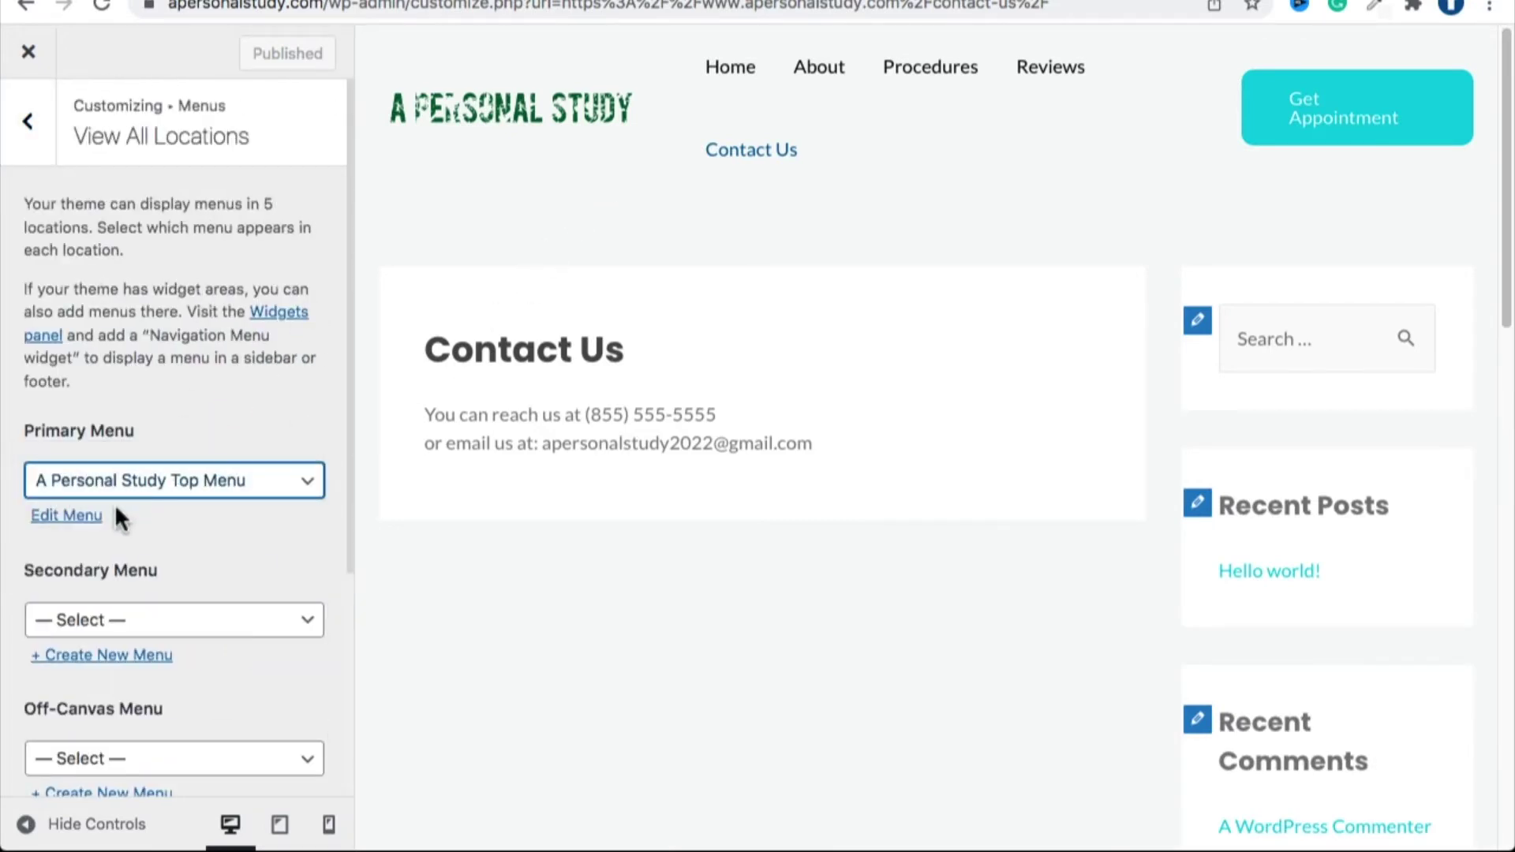
left_click(87, 517)
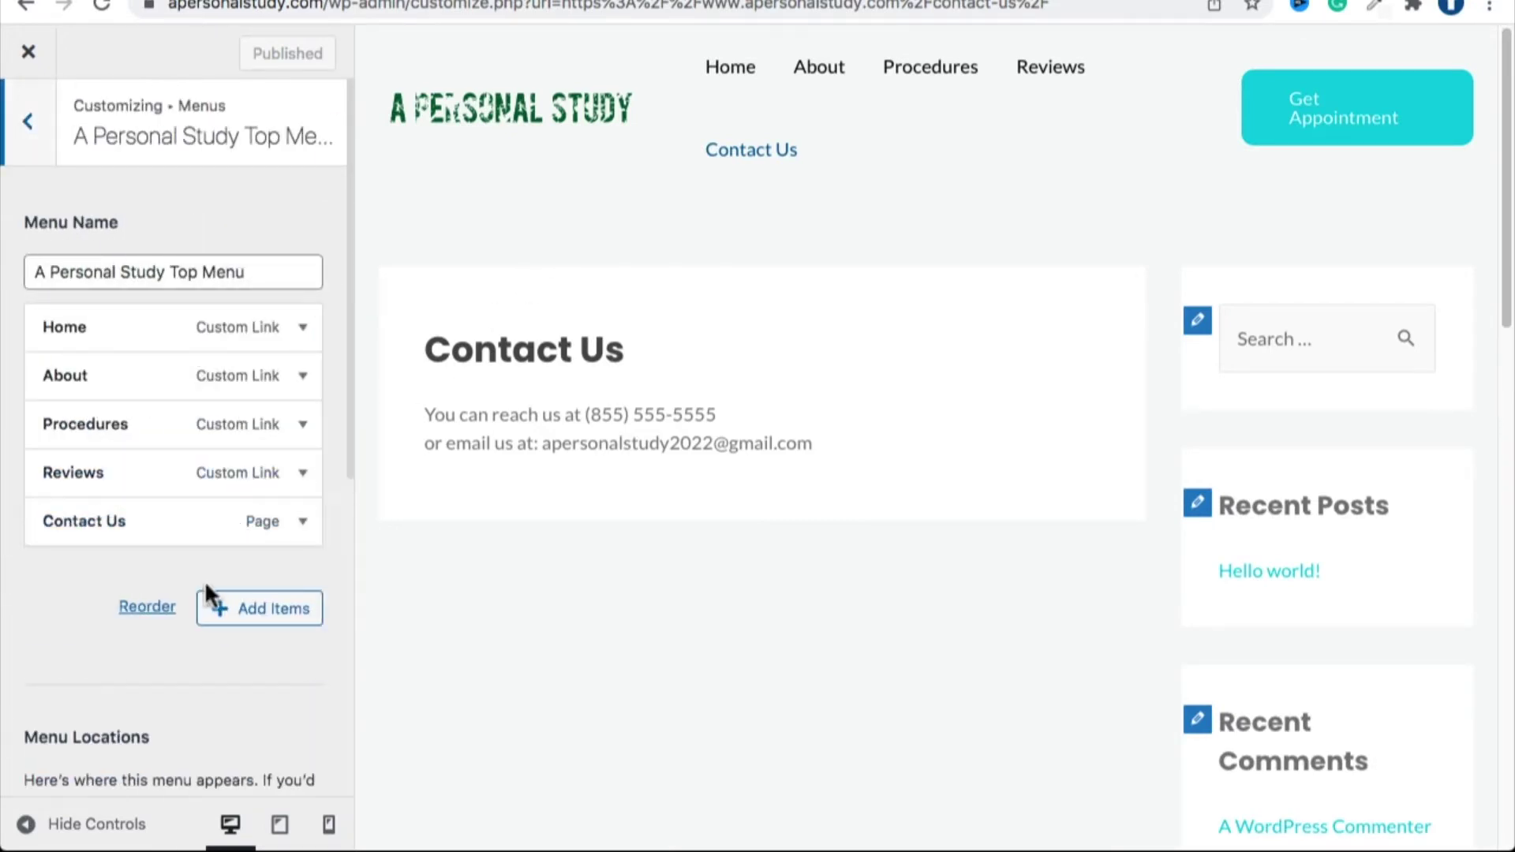
Replace the menu's Contact Us page item with a custom link named Contact with the URL #contact and publish.
left_click(300, 524)
left_click(91, 677)
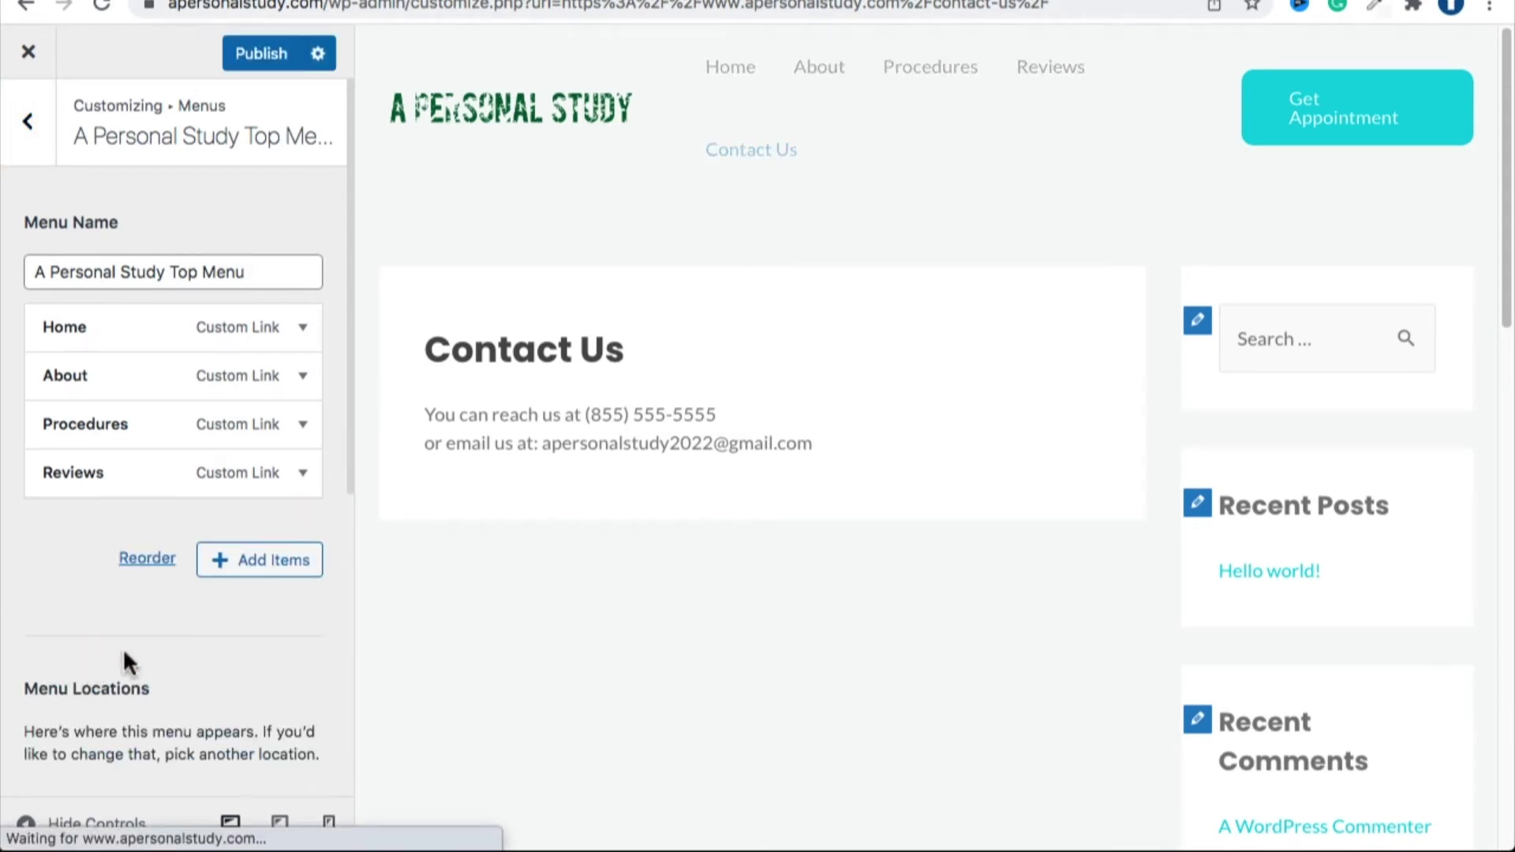
left_click(269, 562)
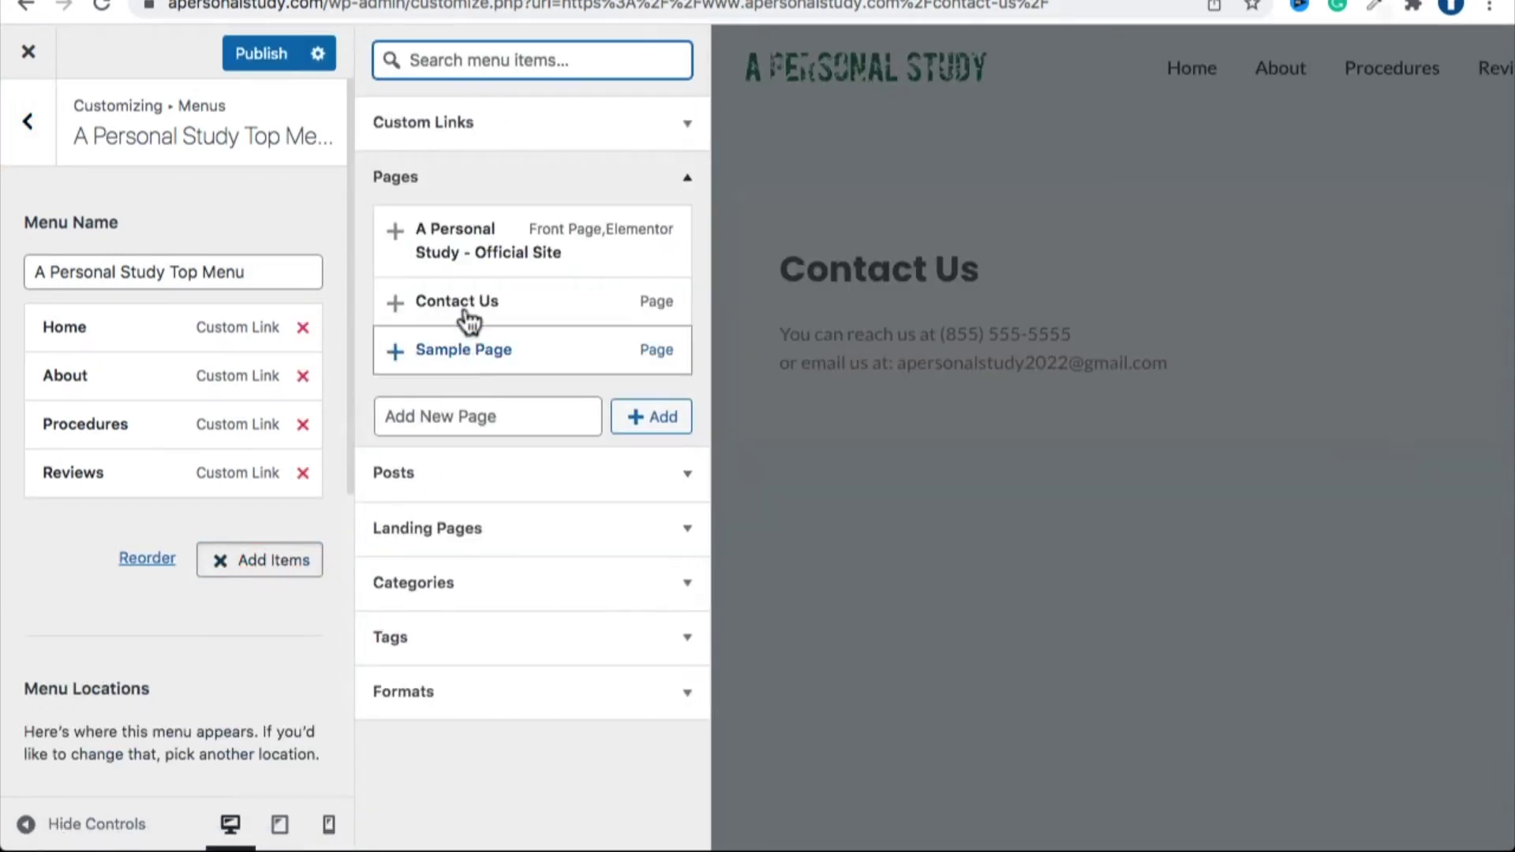
left_click(494, 130)
left_click(498, 219)
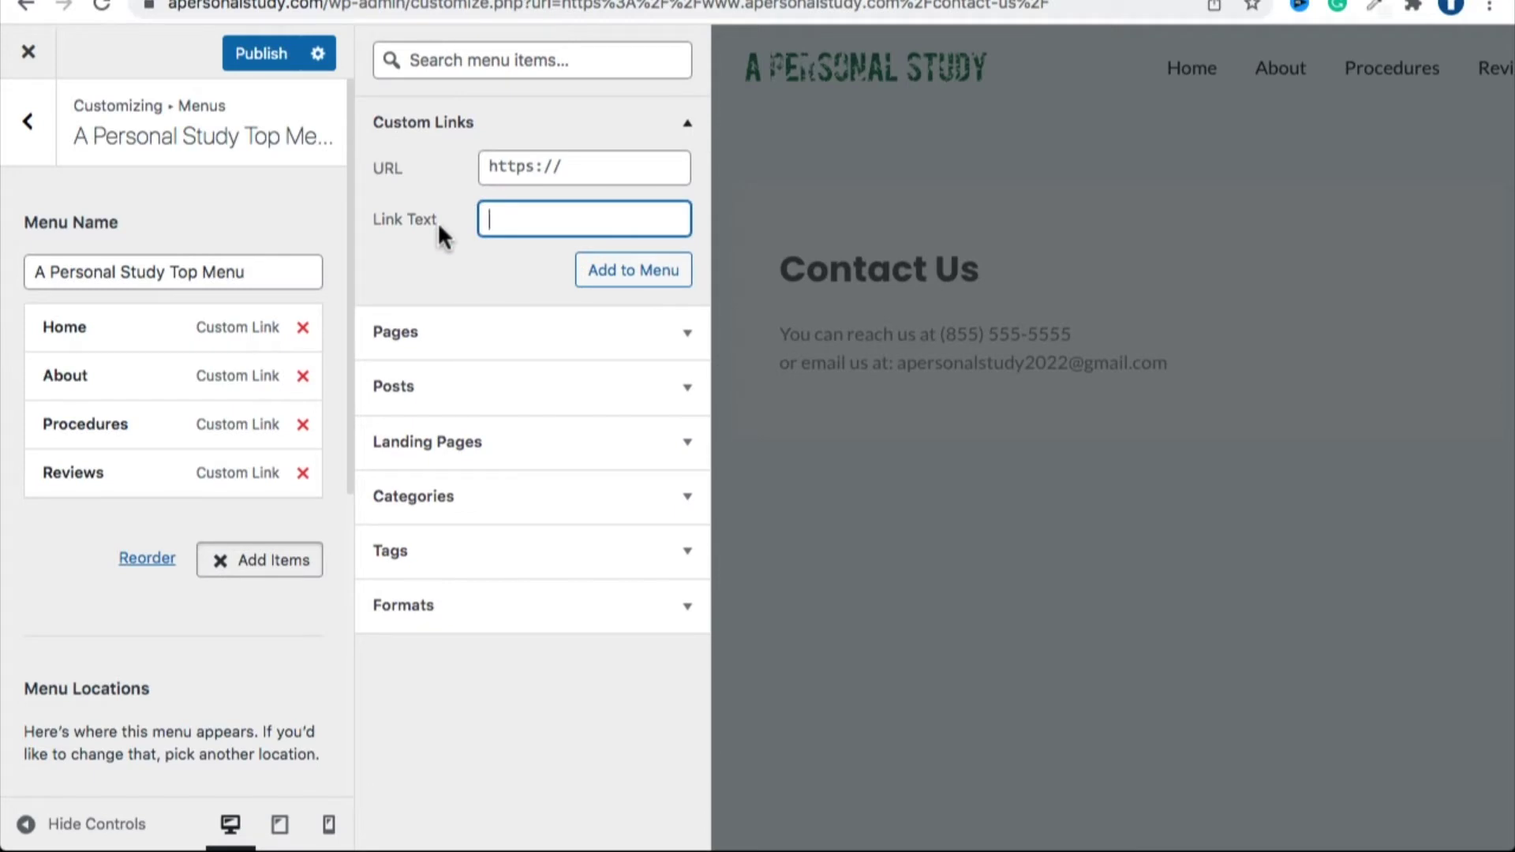
type("Contact")
left_click(570, 168)
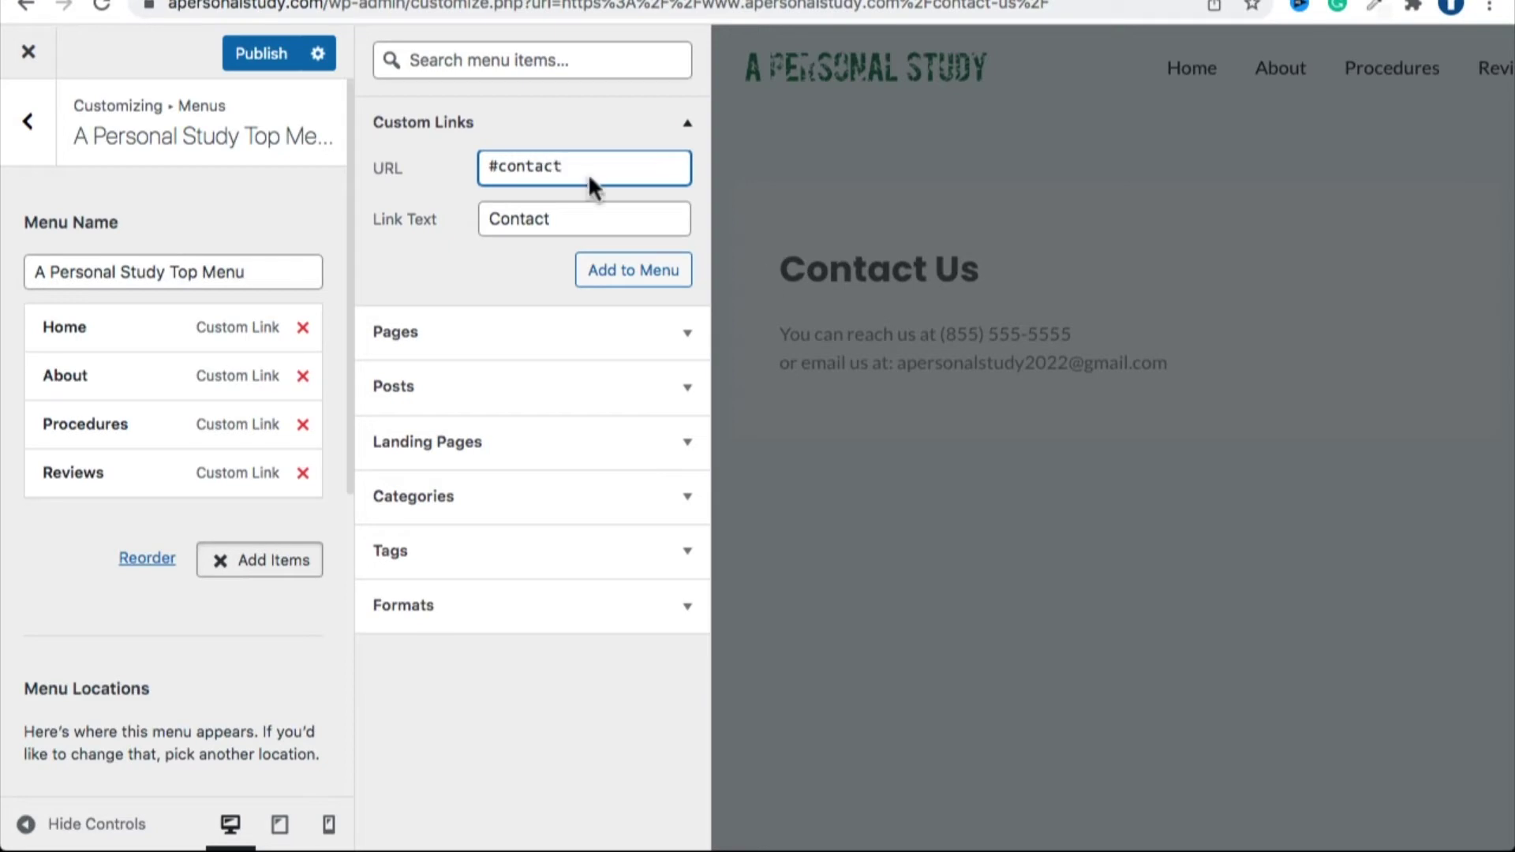
left_click(652, 288)
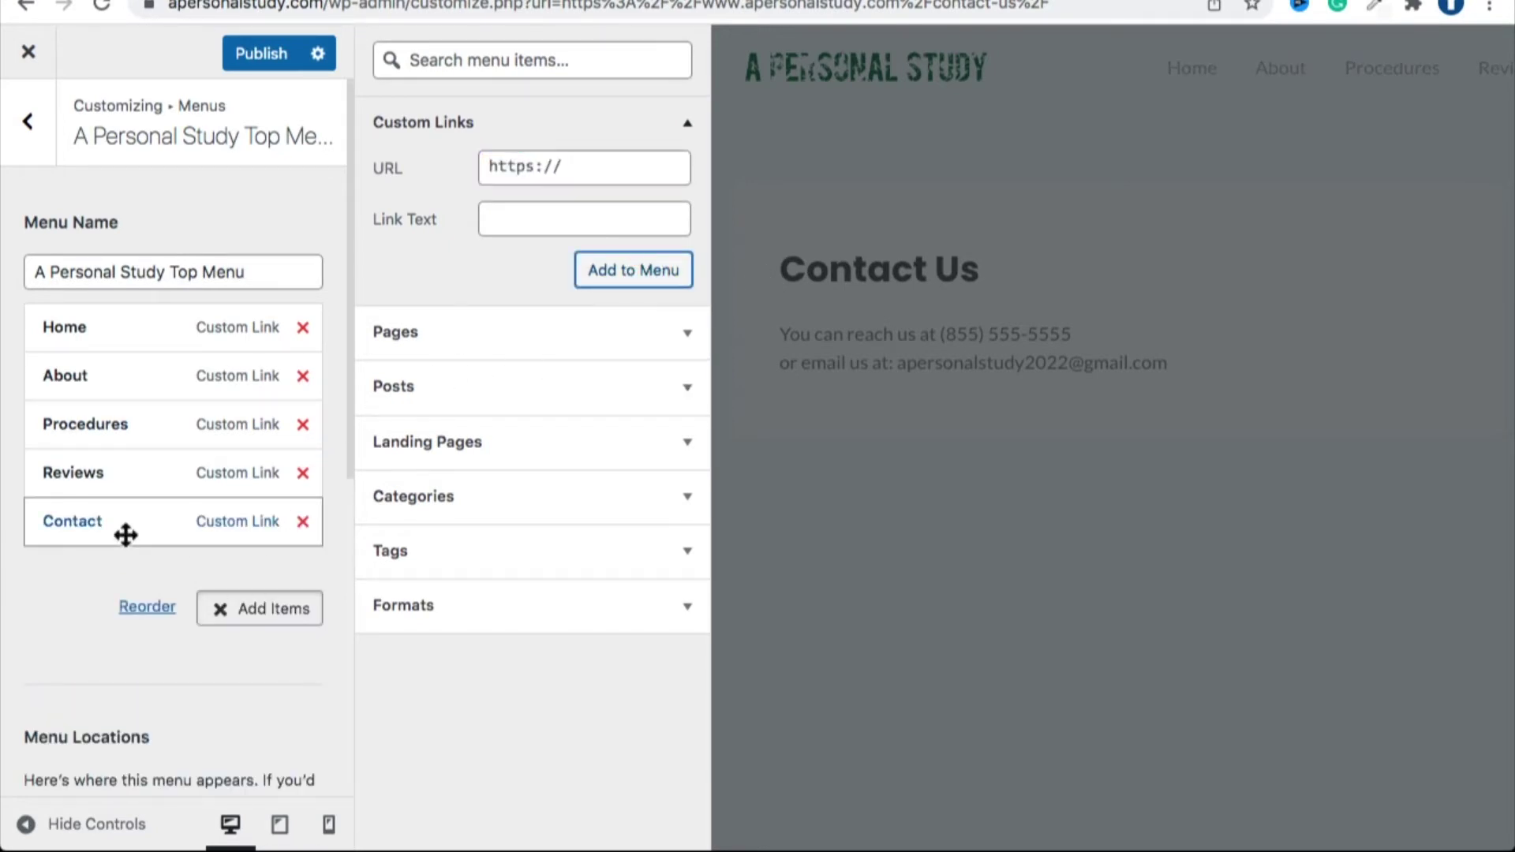
left_click(250, 62)
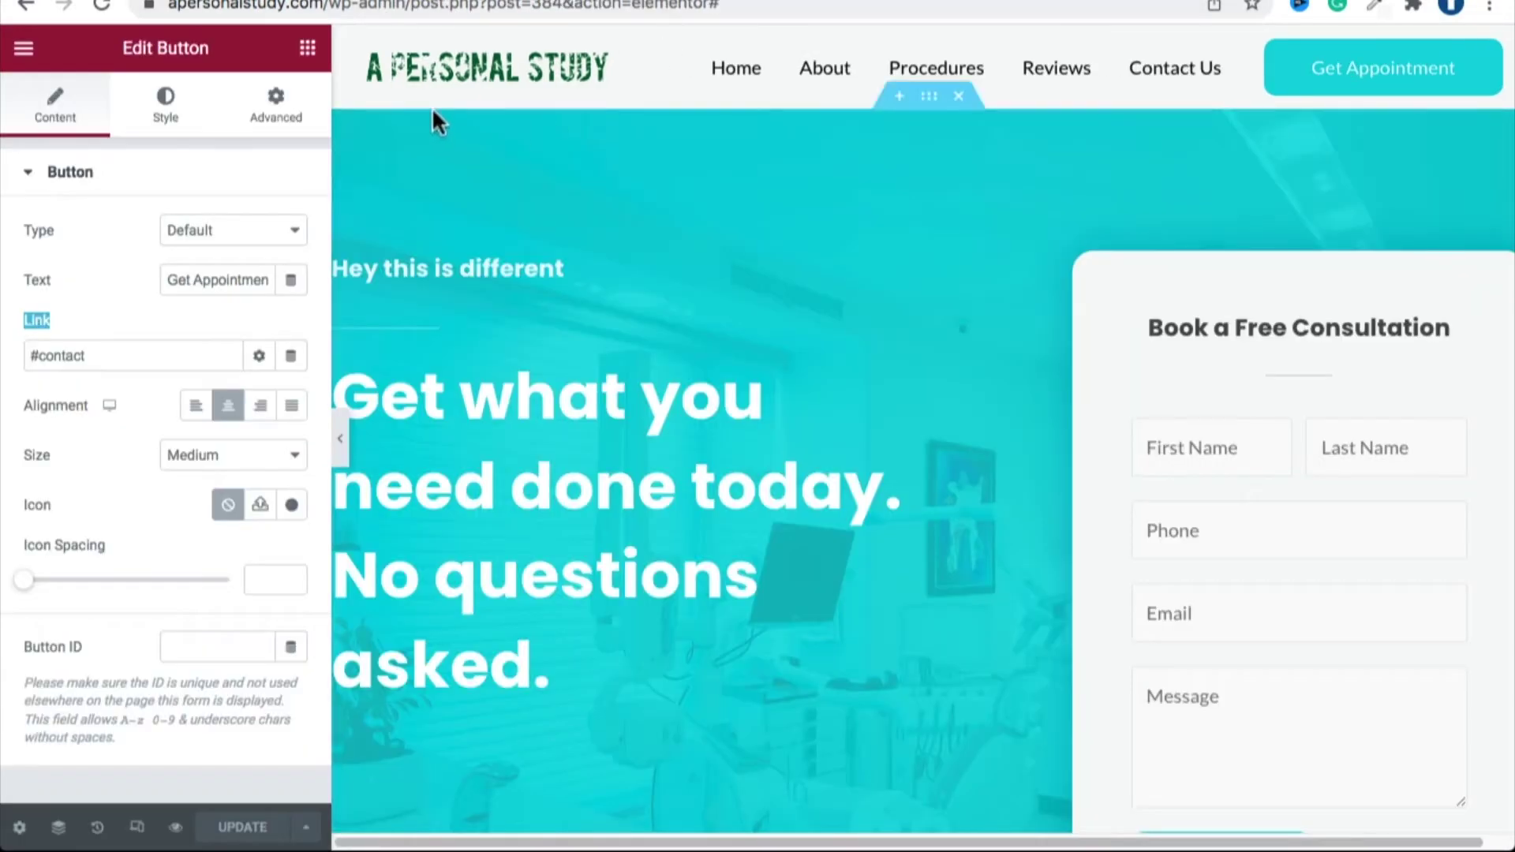
Reload the Elementor page, then return to the Customizer to move the Contact item after Reviews and publish.
left_click(102, 6)
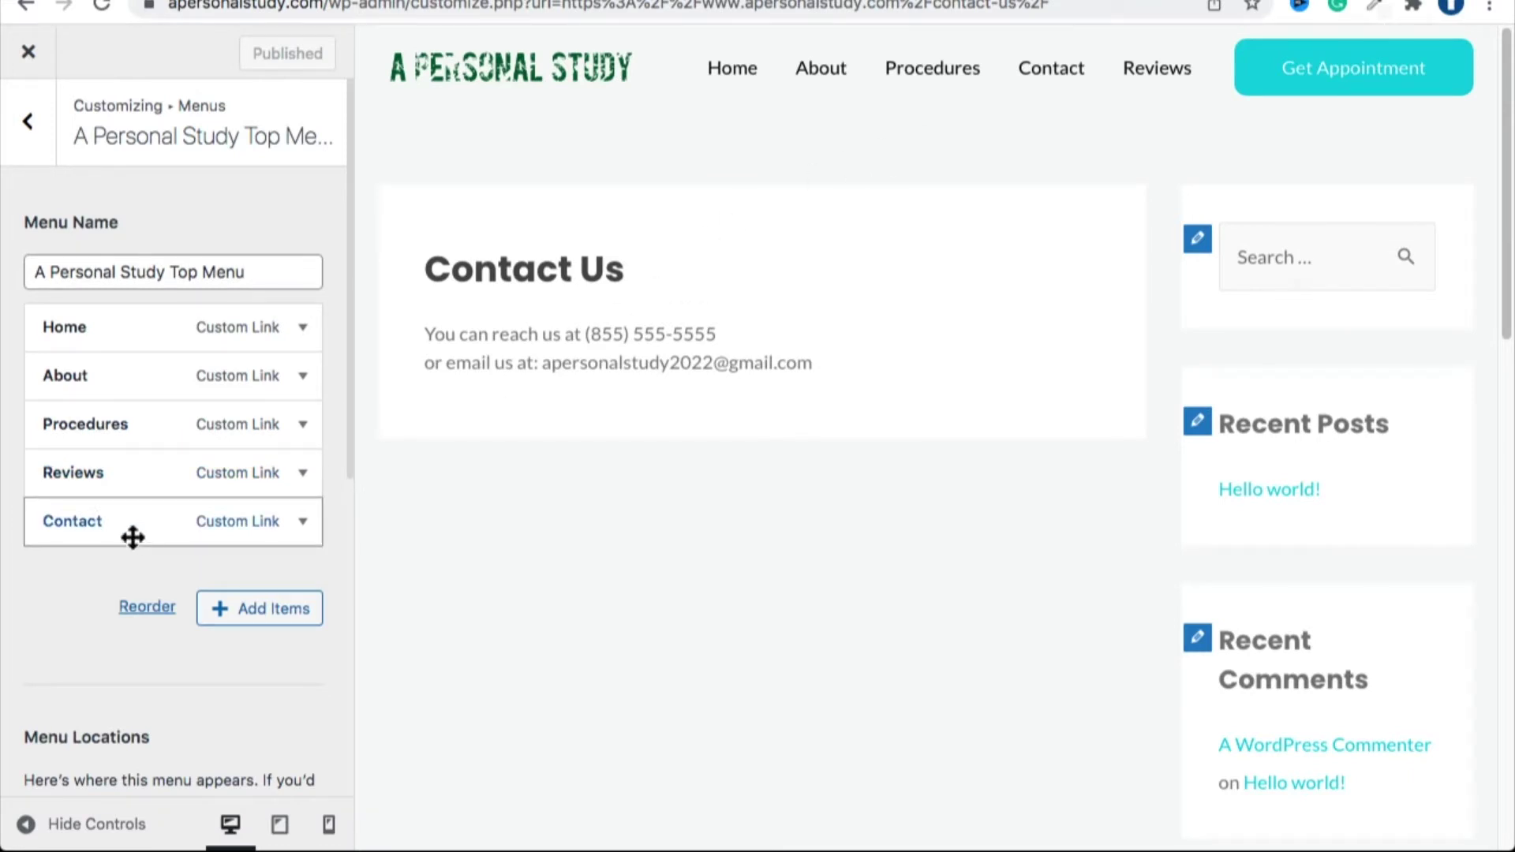
left_click_drag(133, 537, 97, 521)
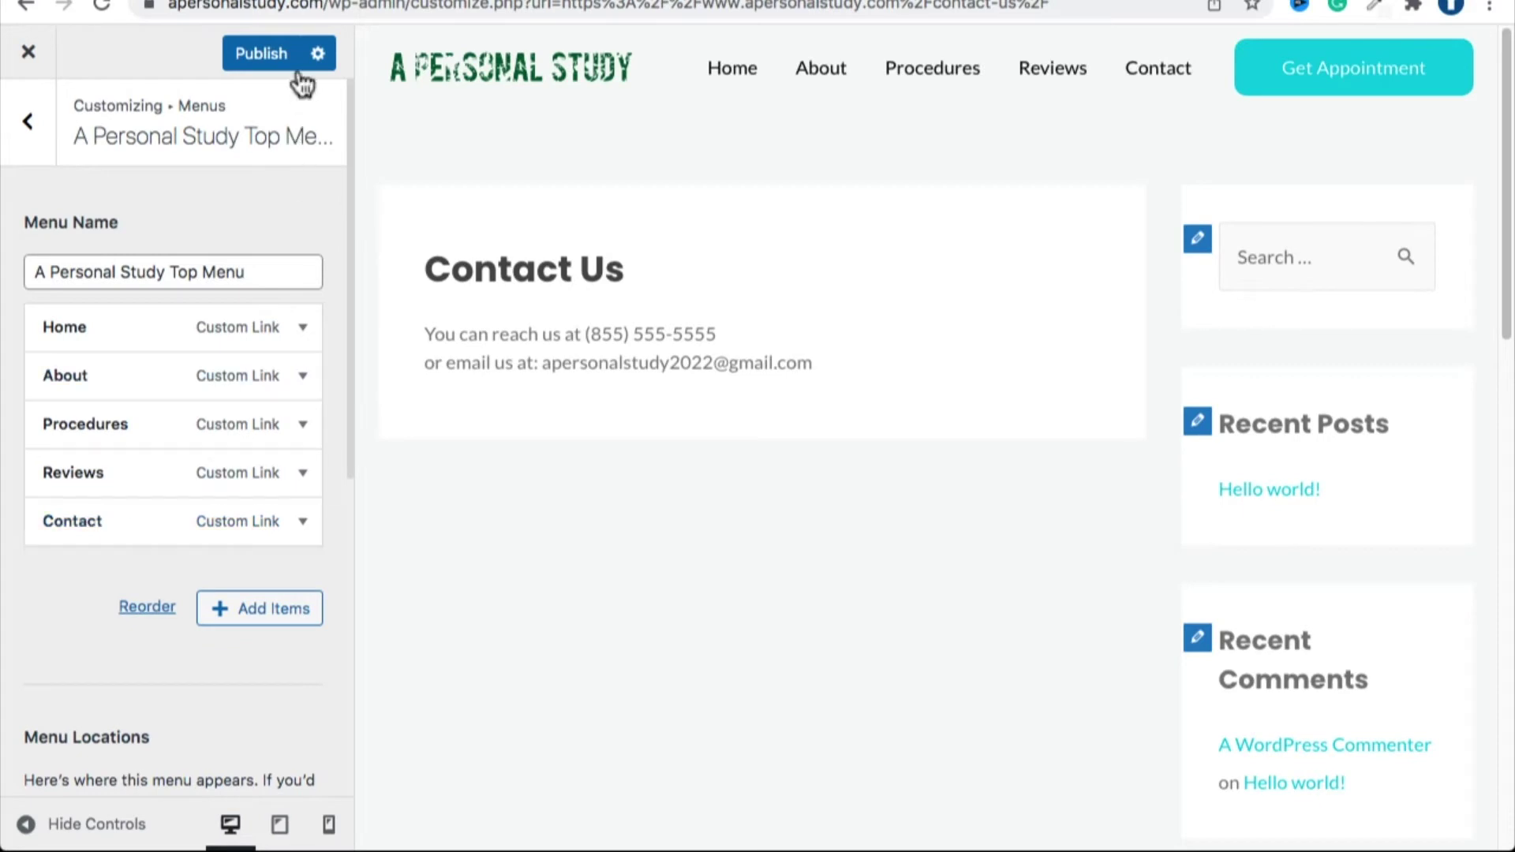
left_click(269, 53)
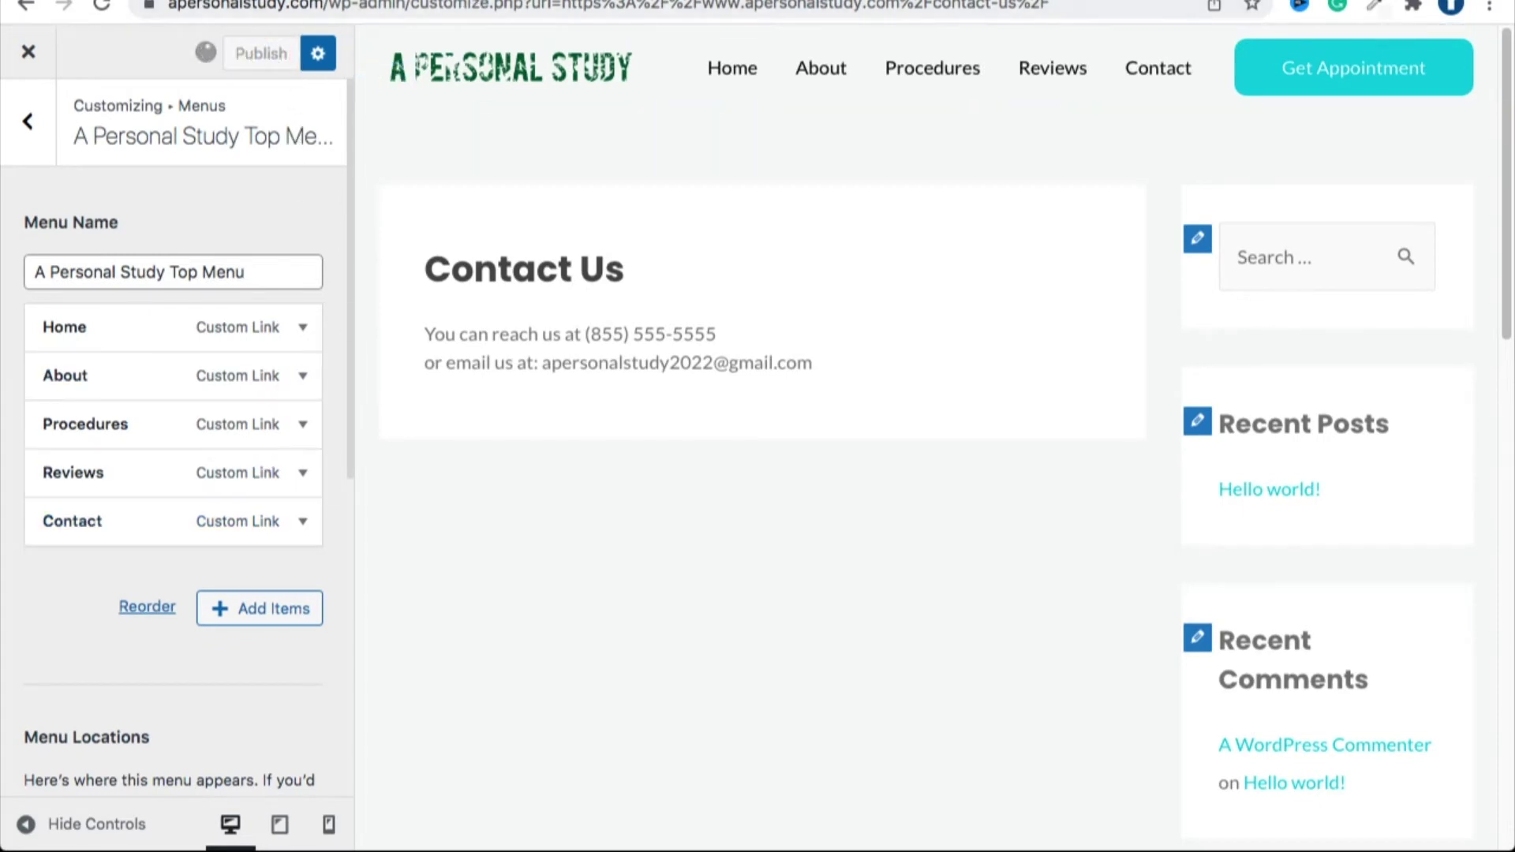
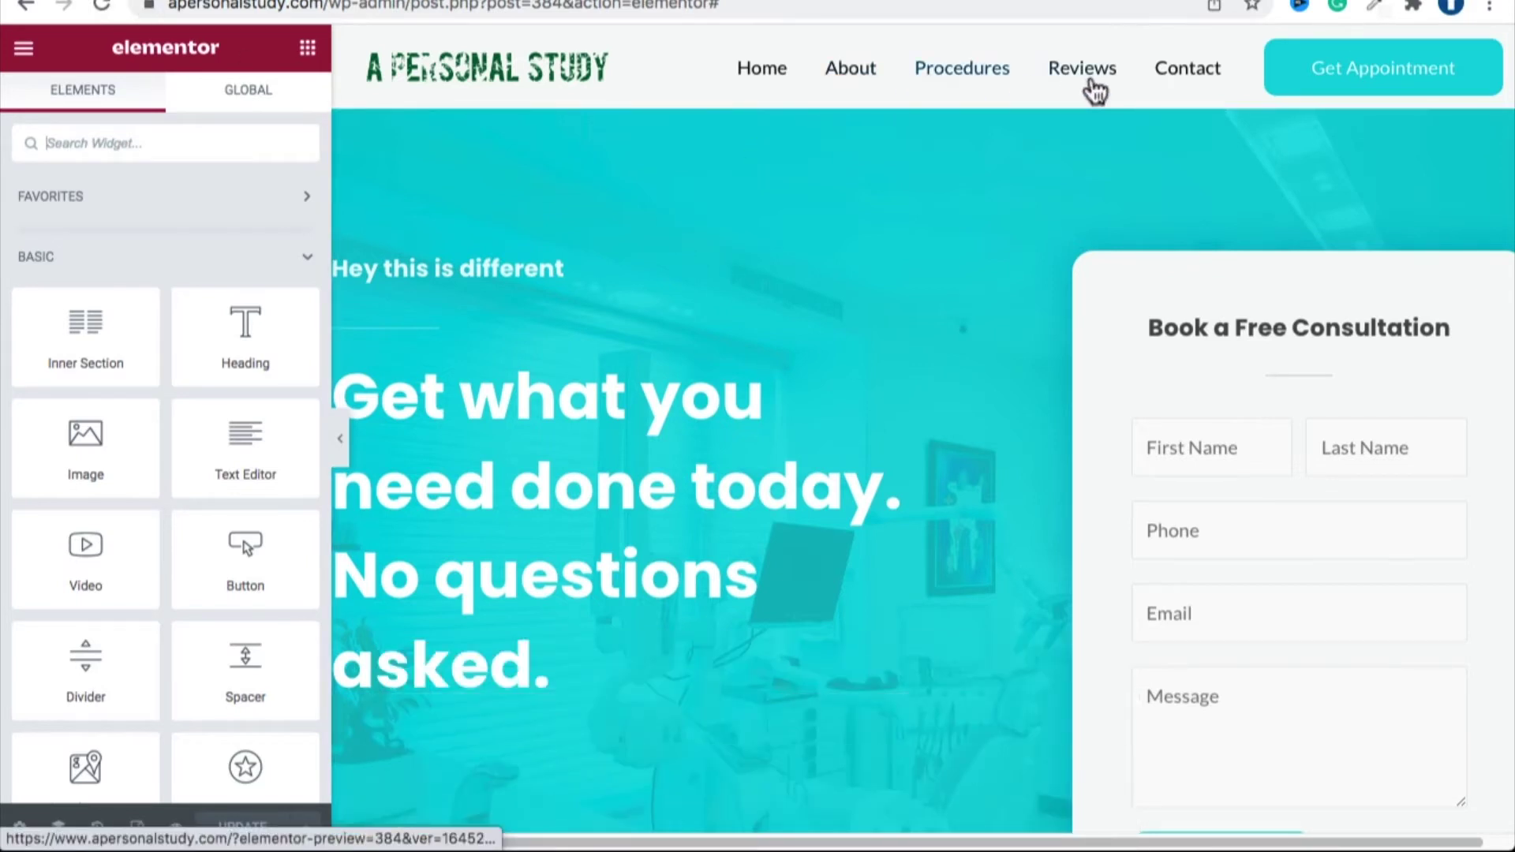
In the Elementor editor, test the Contact and Reviews links of the header menu.
left_click(1181, 79)
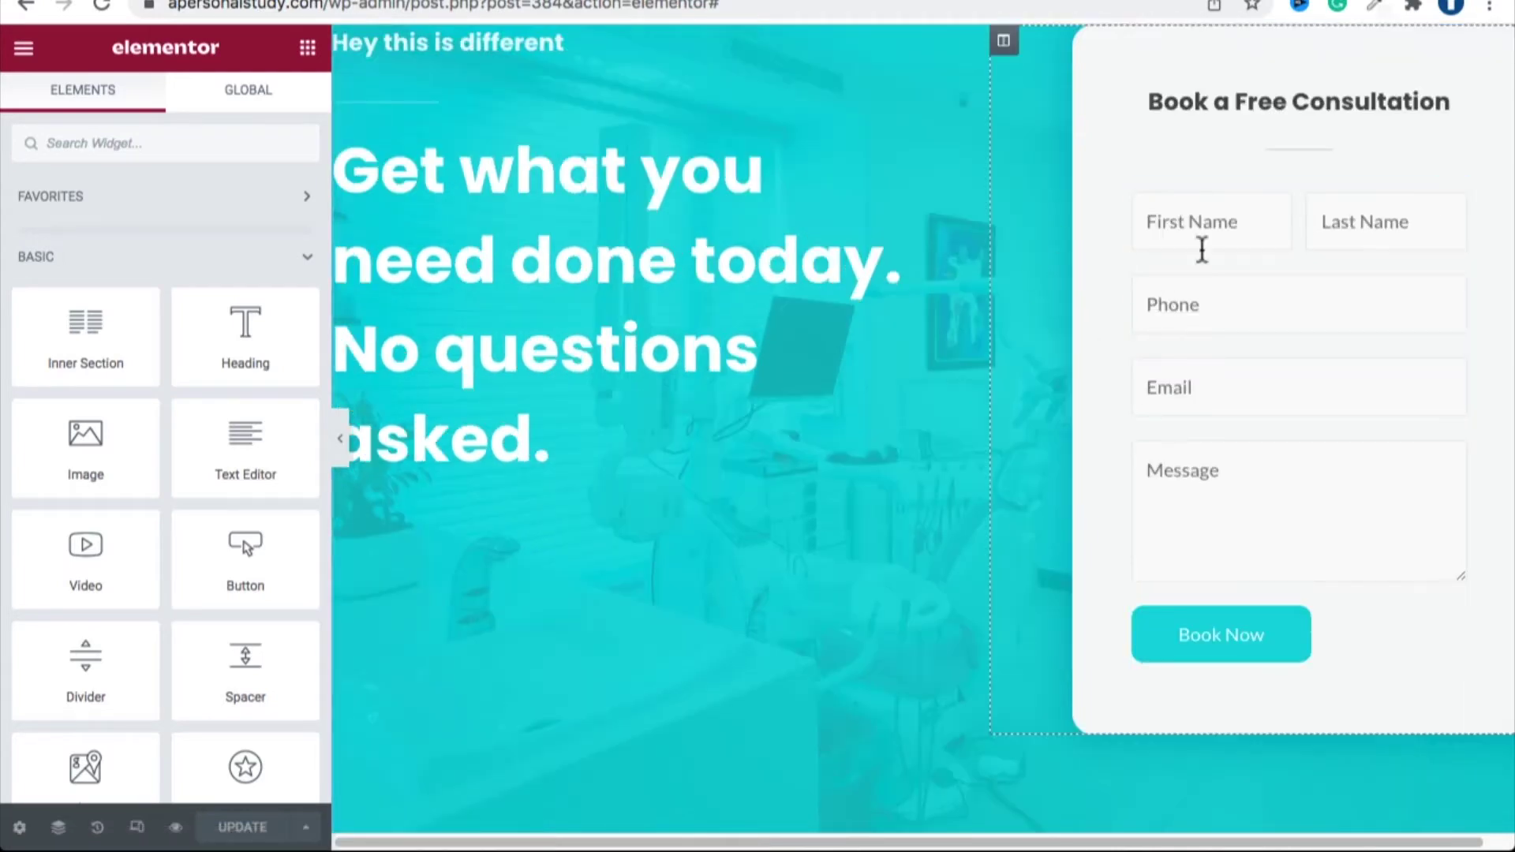
scroll(1069, 162, "up", 3)
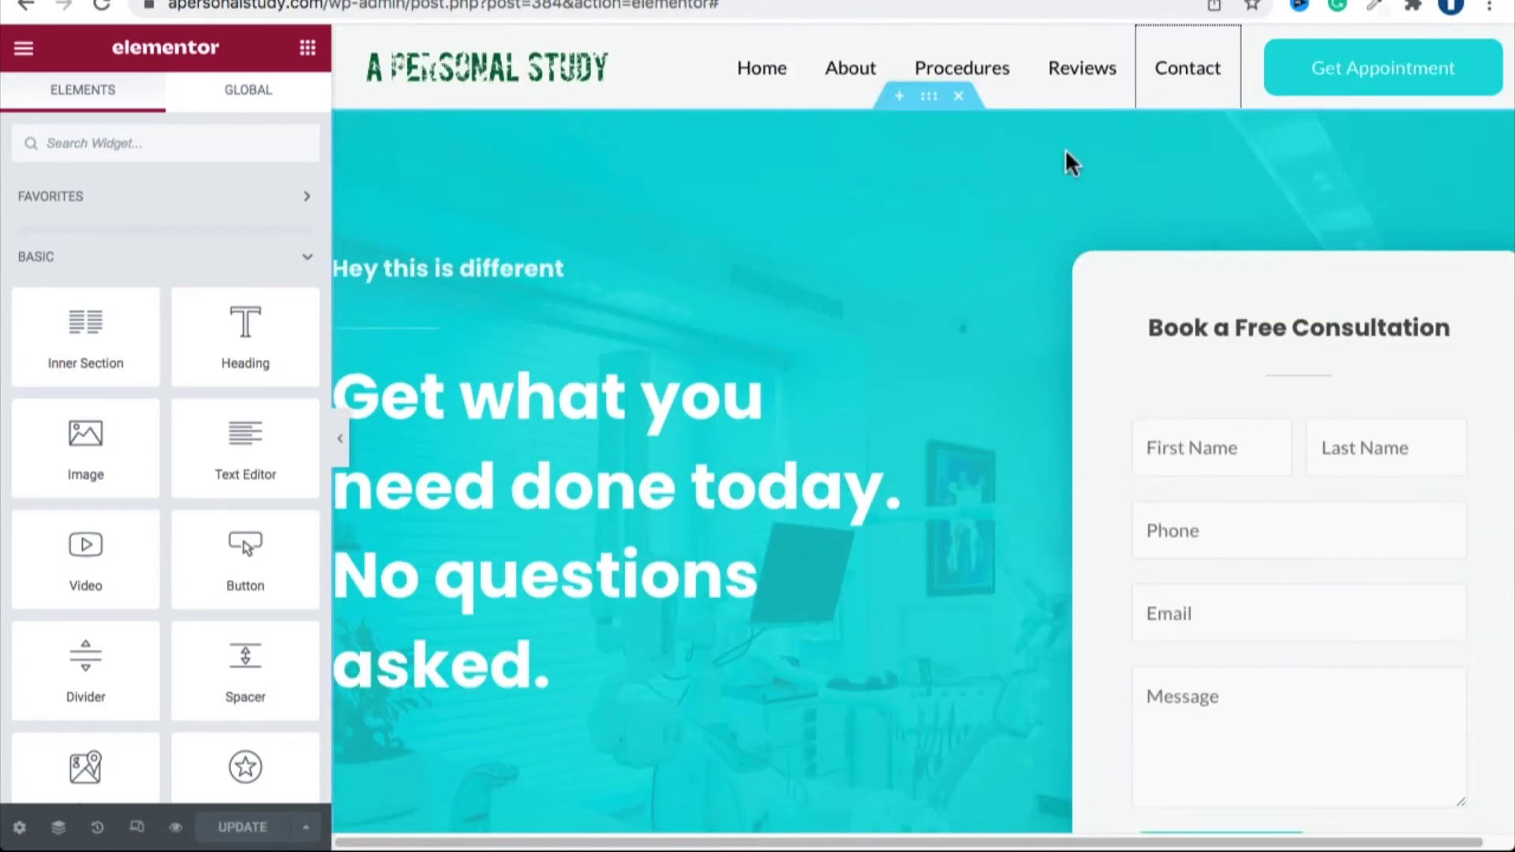
left_click(1077, 70)
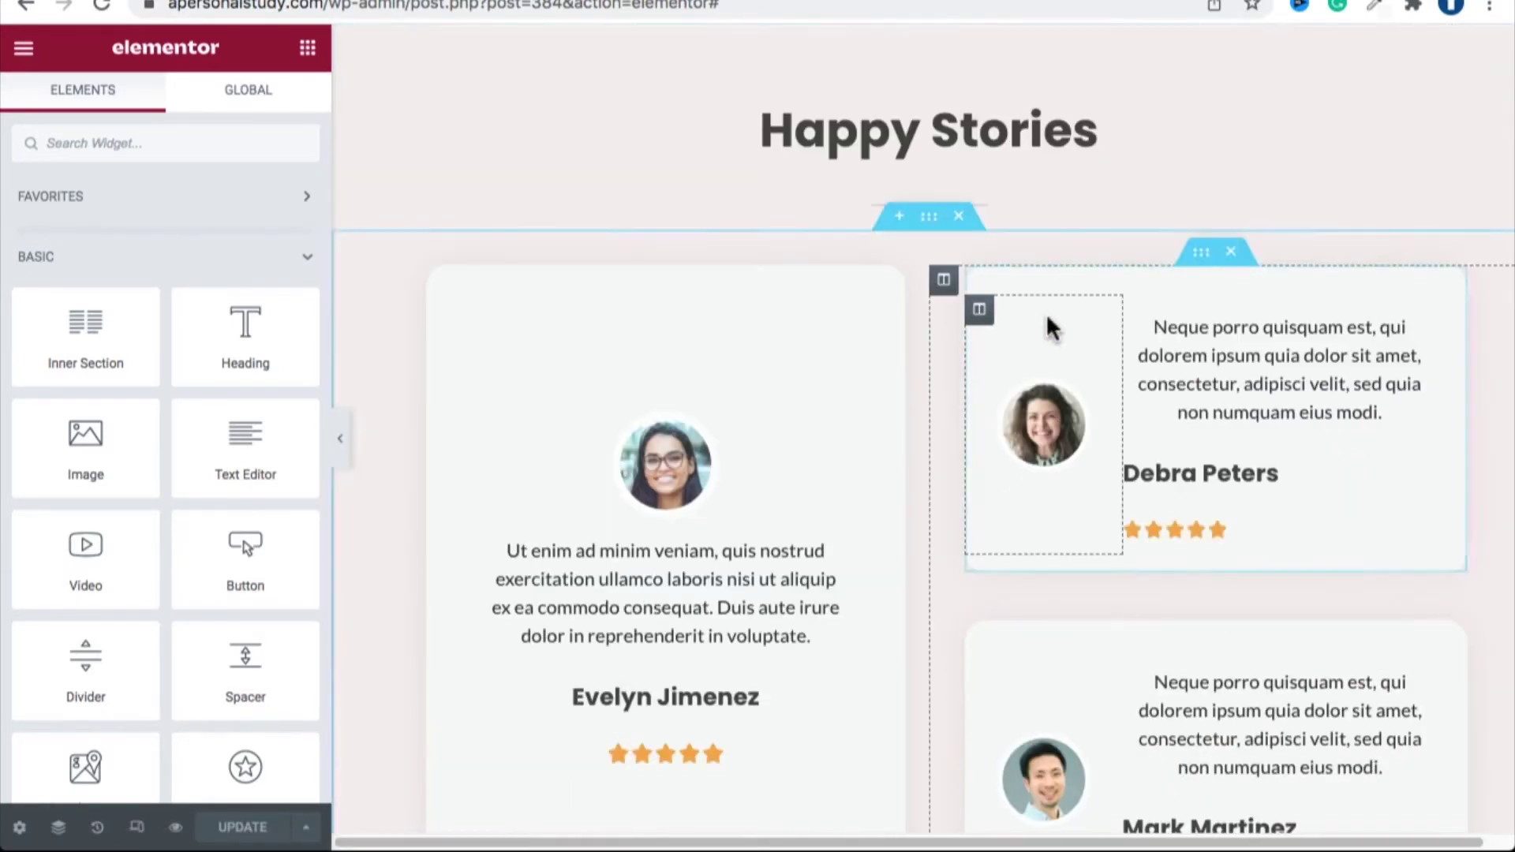
scroll(1049, 322, "down", 5)
scroll(939, 360, "up", 6)
Test the link of the Get Appointment button under Get a Dazzling Smile in Lowest Price.
scroll(939, 361, "down", 10)
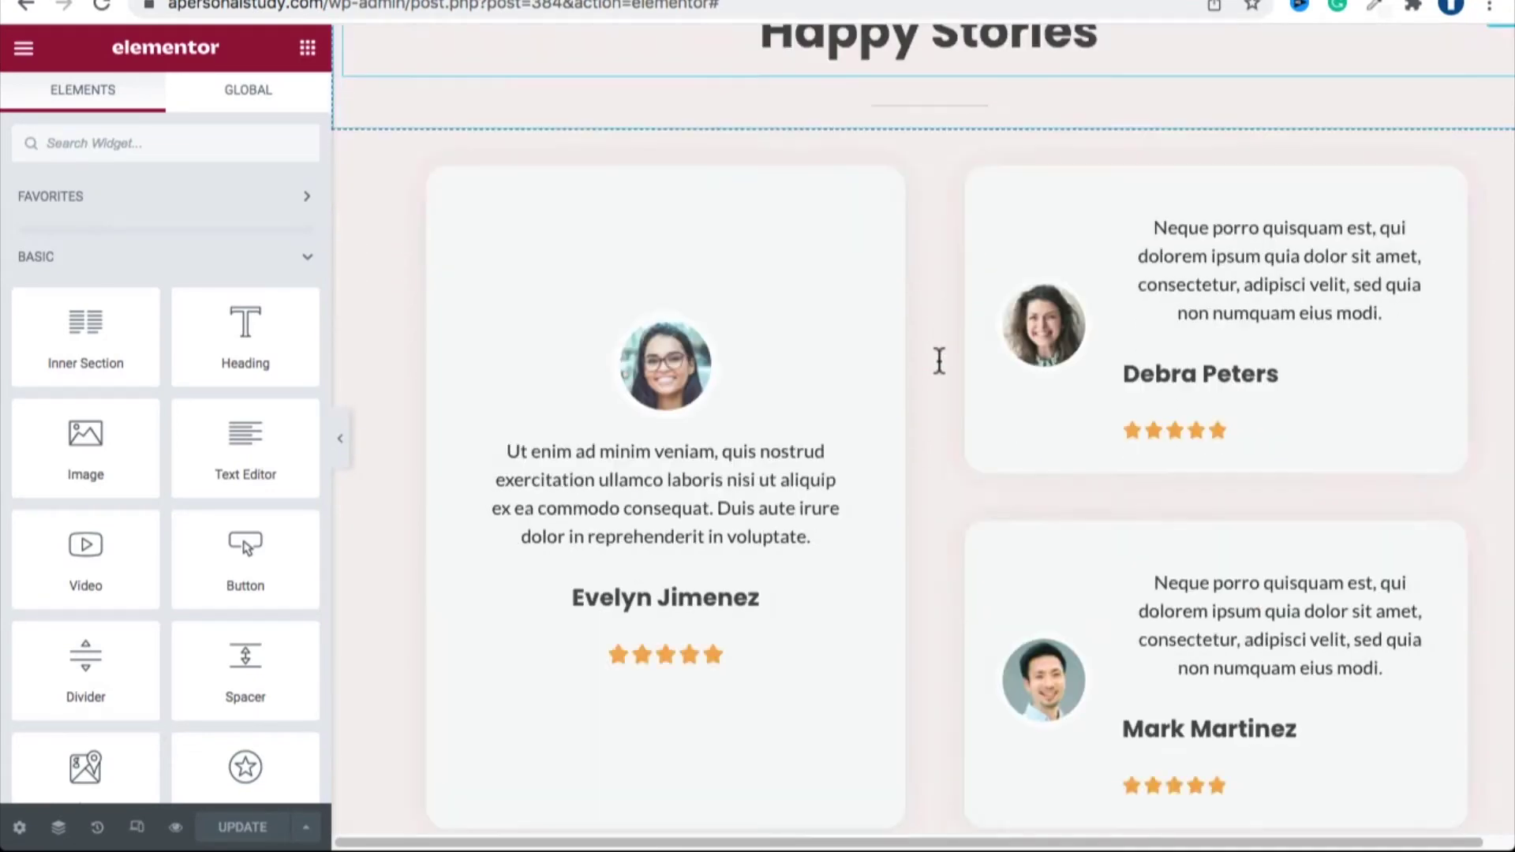
scroll(935, 401, "down", 10)
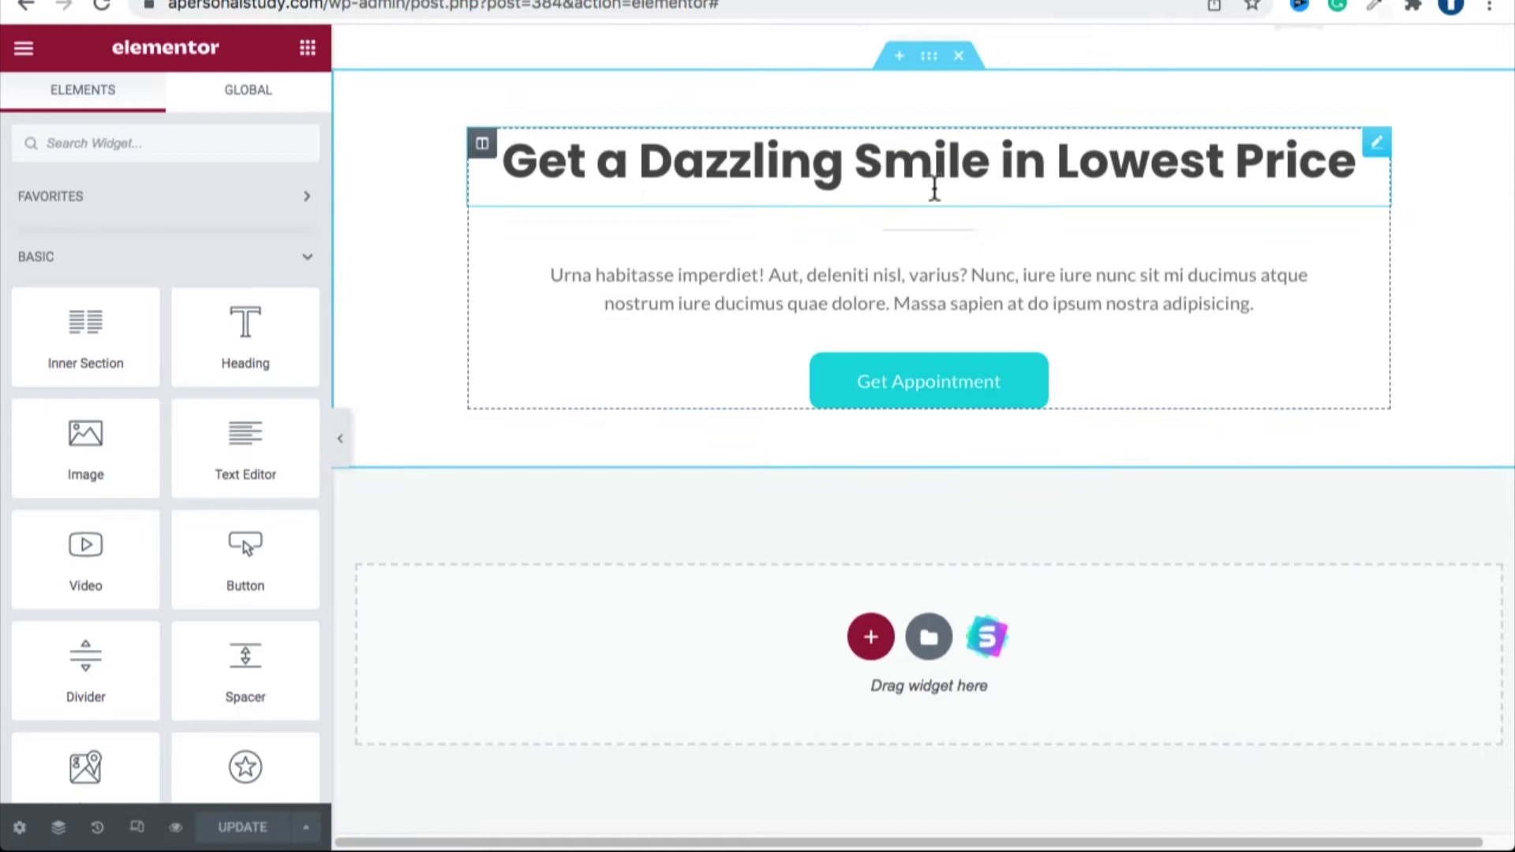
left_click(959, 381)
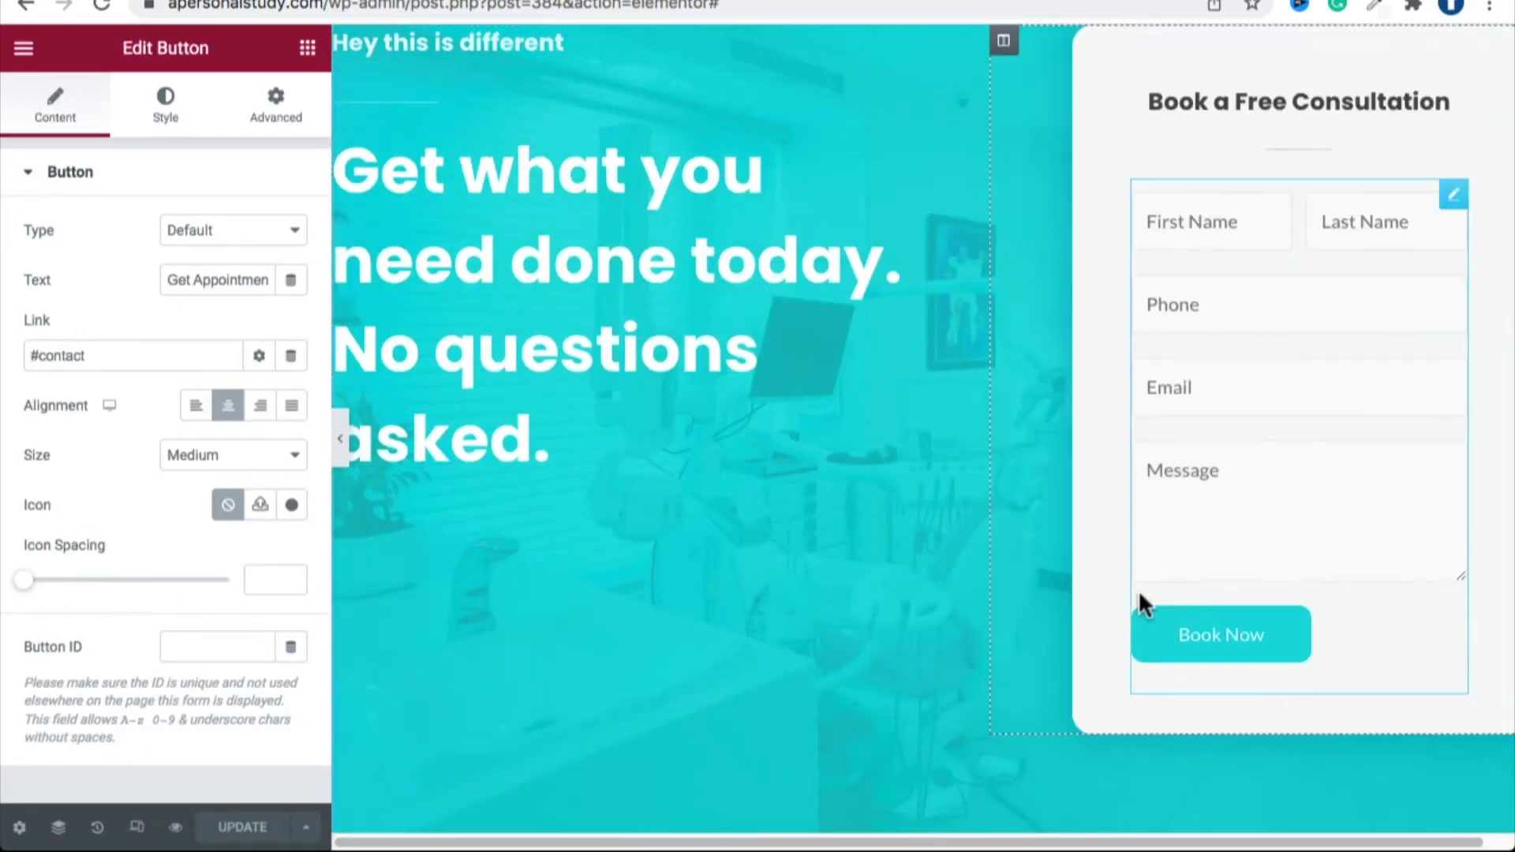
Look over the page below the consultation form and inspect the settings of the two images beside Committed To Dental Excellence.
scroll(1129, 553, "up", 1)
scroll(993, 481, "down", 8)
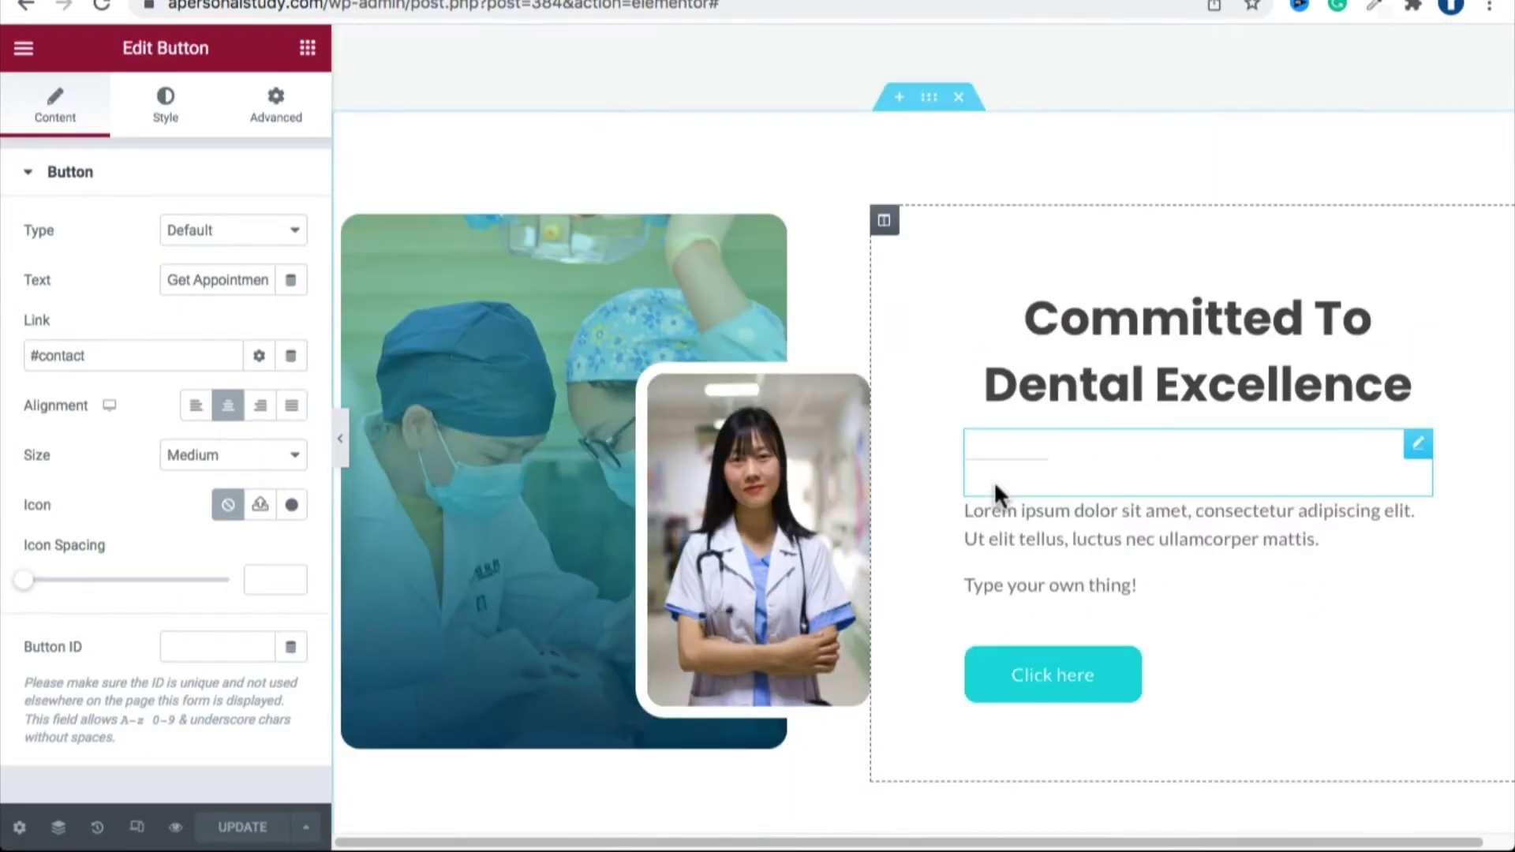
scroll(1001, 286, "up", 8)
scroll(935, 584, "down", 7)
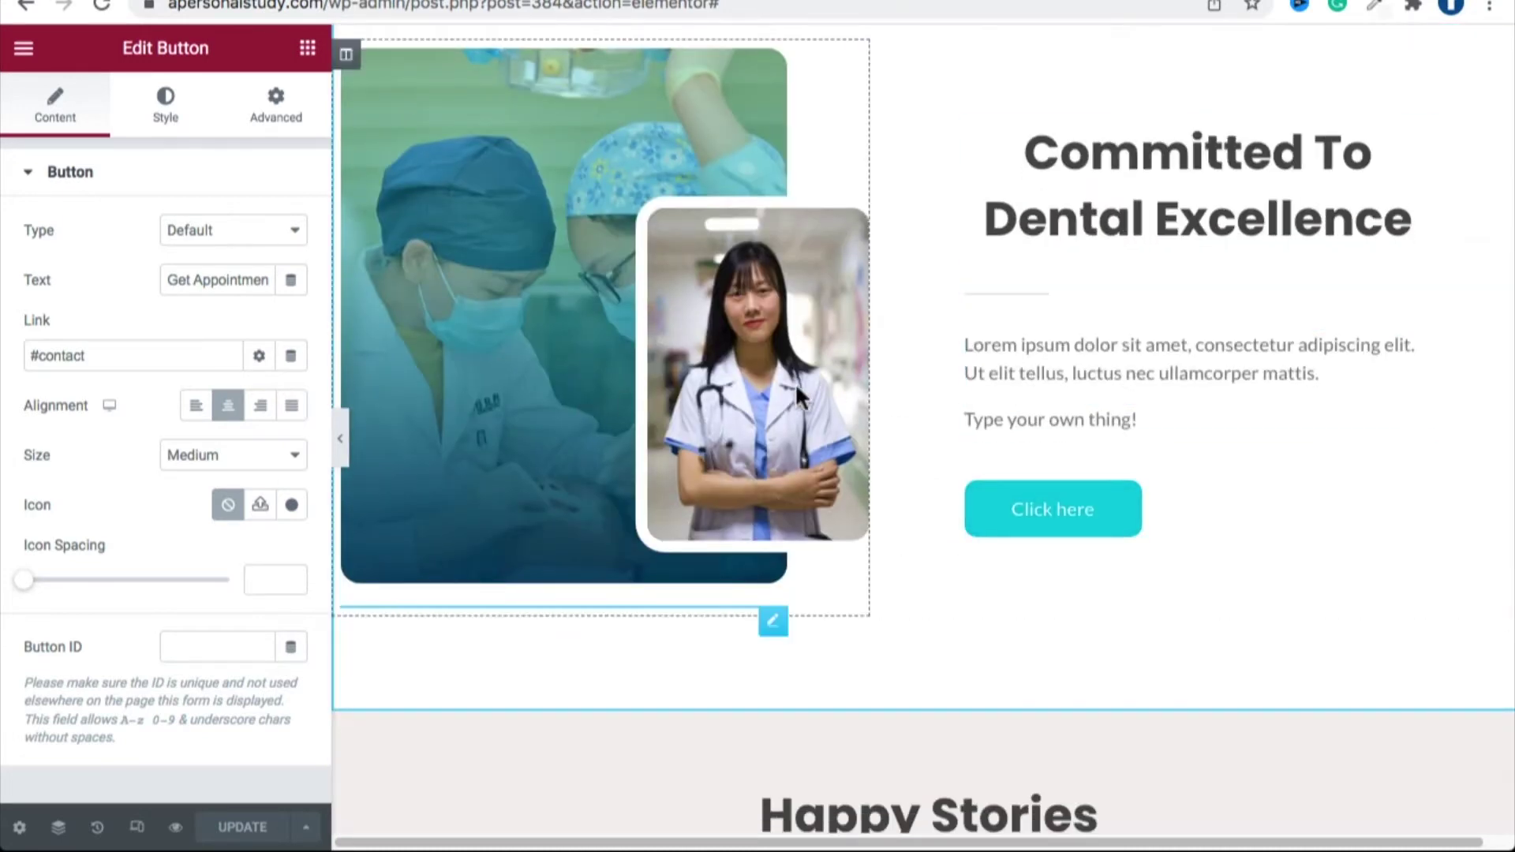
left_click(705, 318)
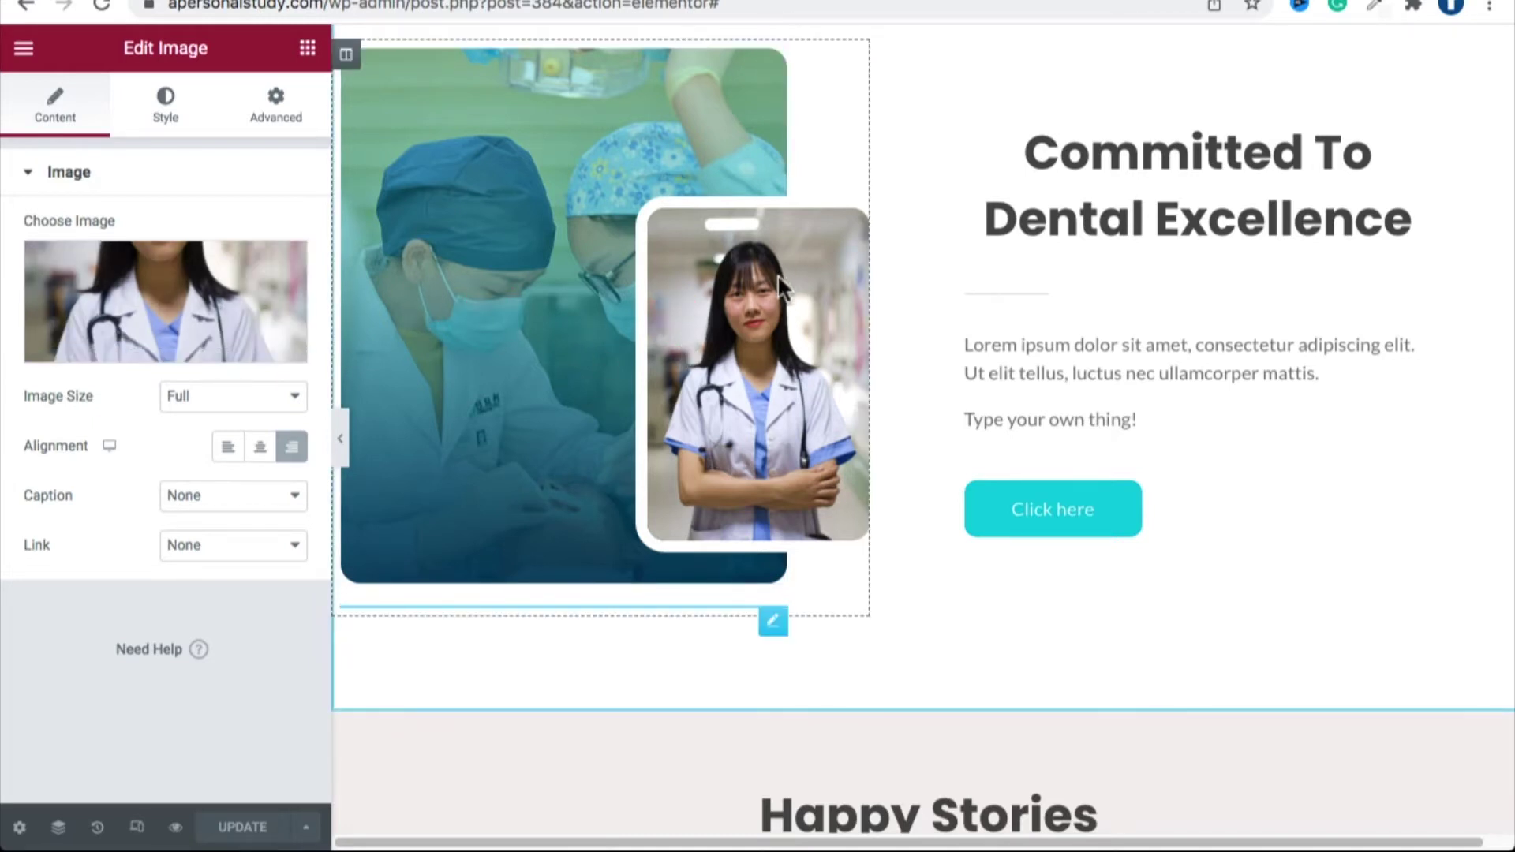
scroll(595, 217, "up", 3)
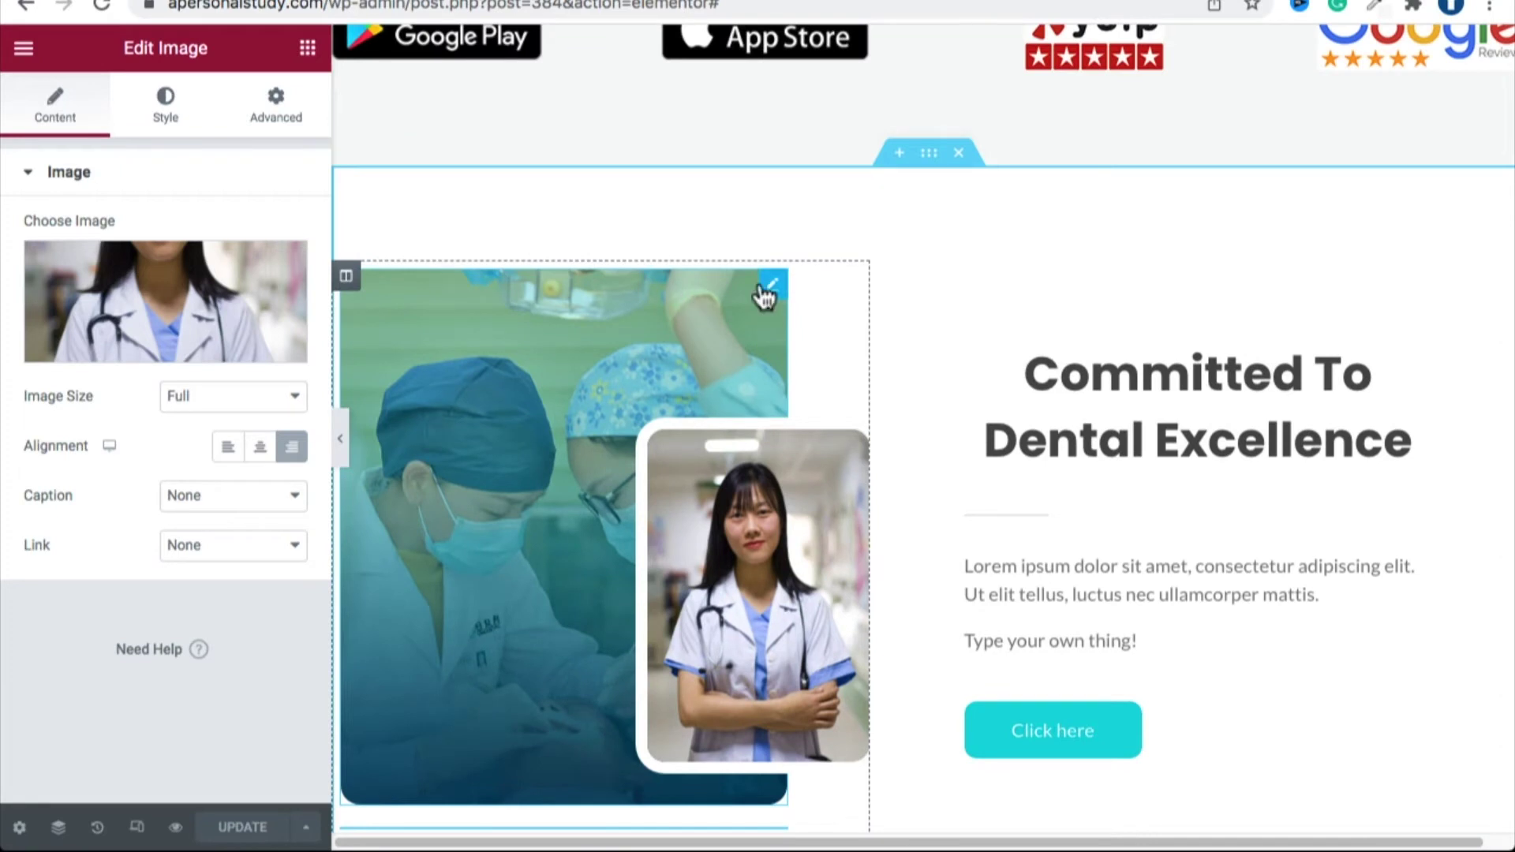
left_click(776, 285)
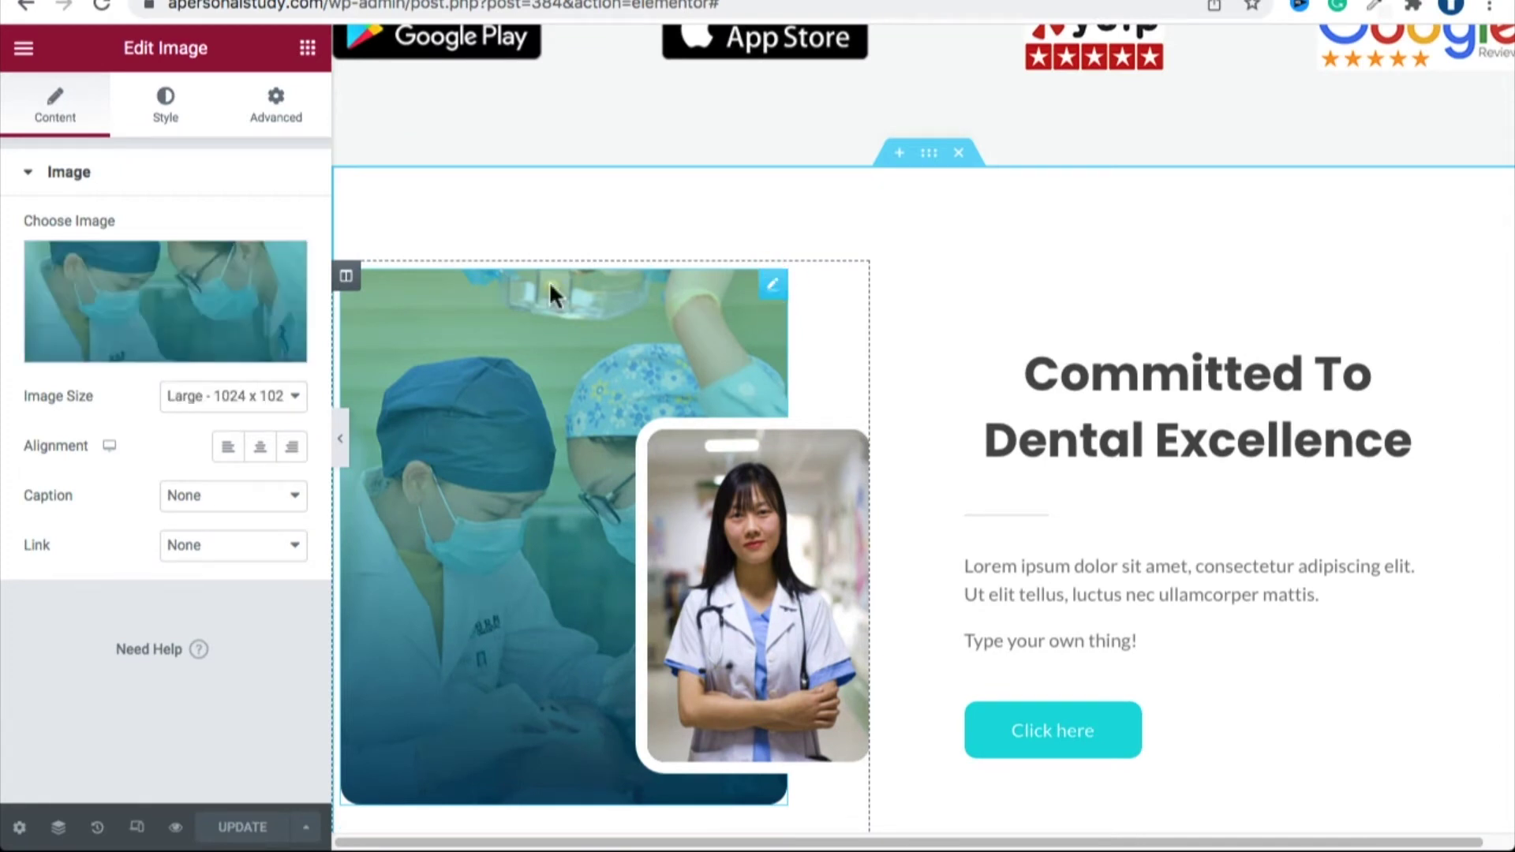
scroll(501, 450, "down", 9)
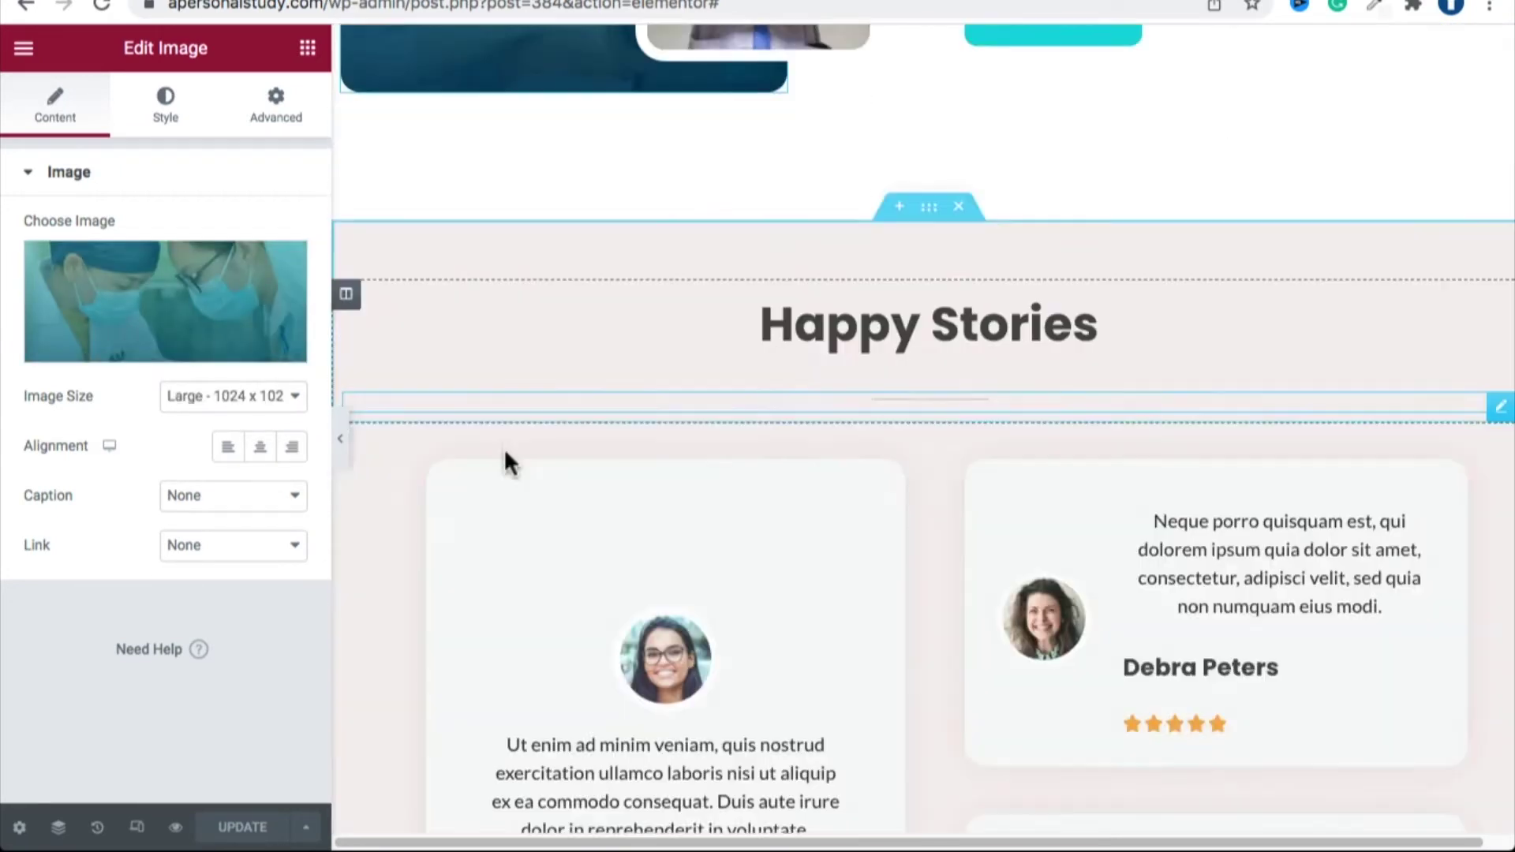
Change the text of the button beside the Call Us Today for FREE Consultations heading to "Contact Us".
scroll(508, 449, "down", 12)
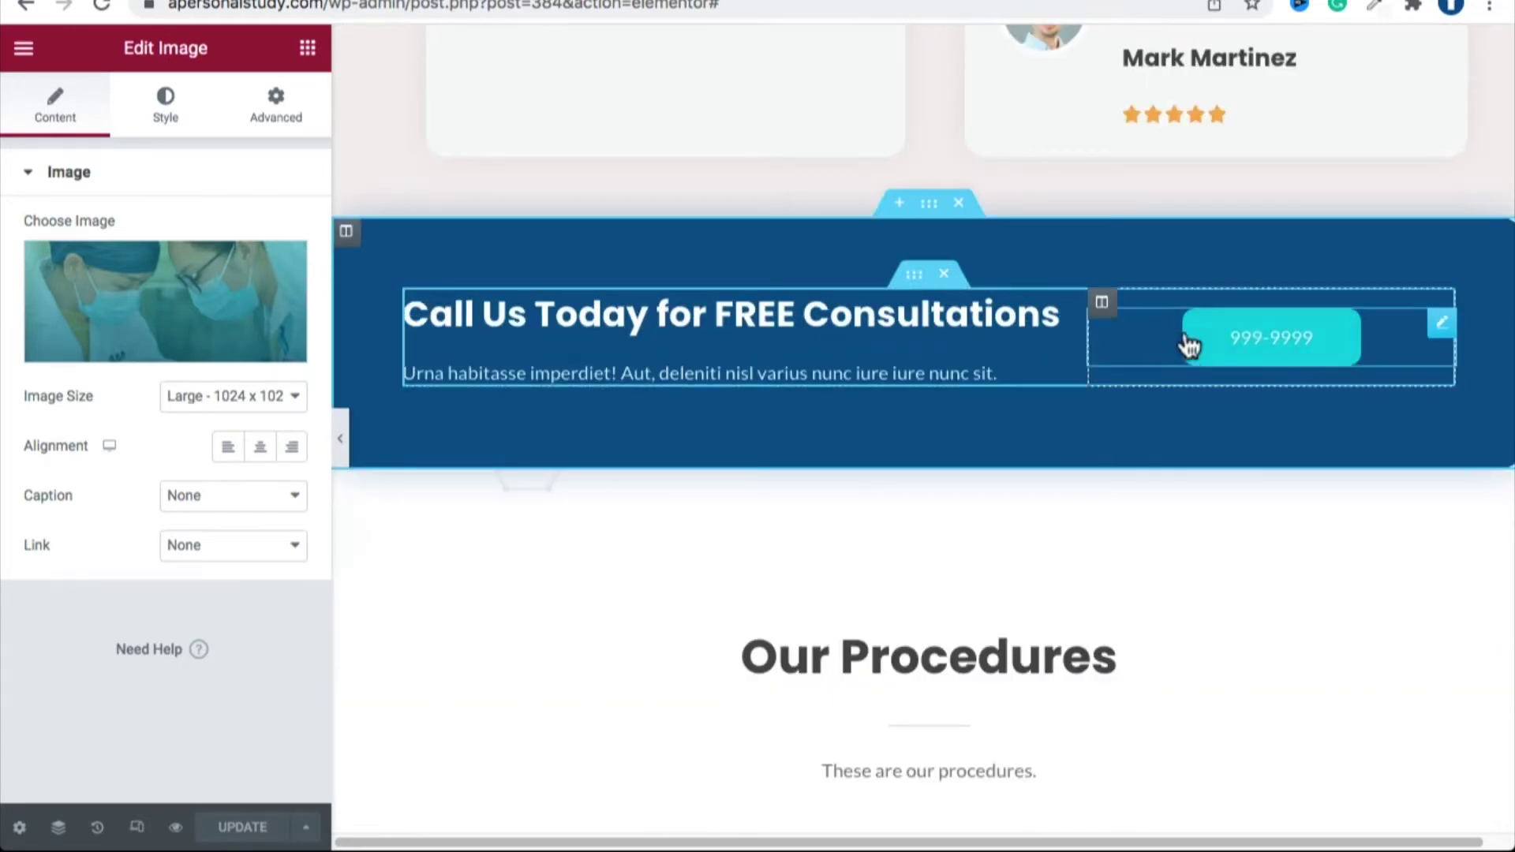
left_click(1220, 347)
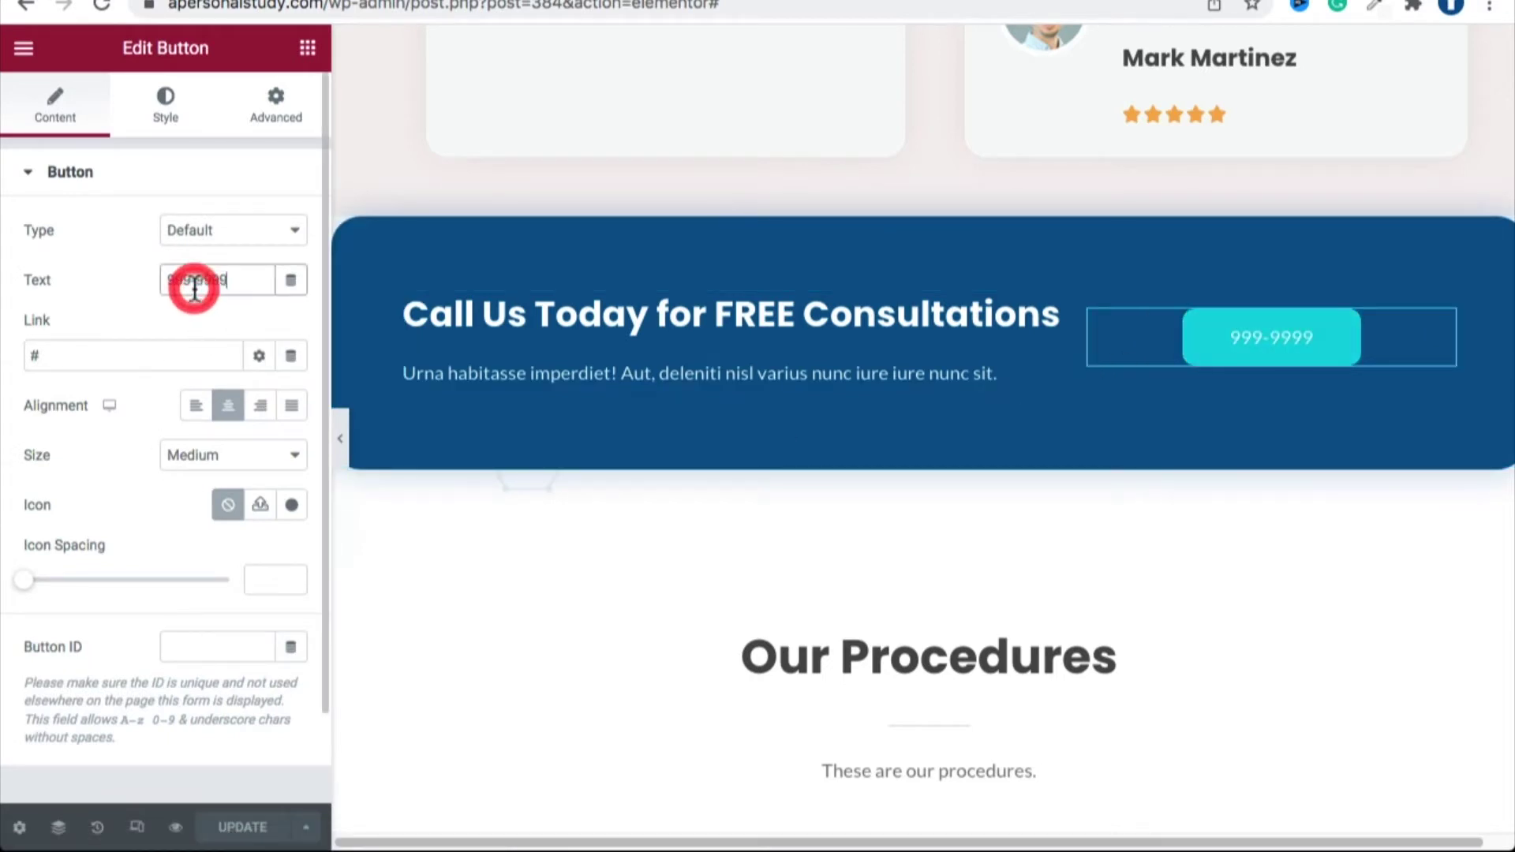
triple_click(197, 286)
type("Cuud")
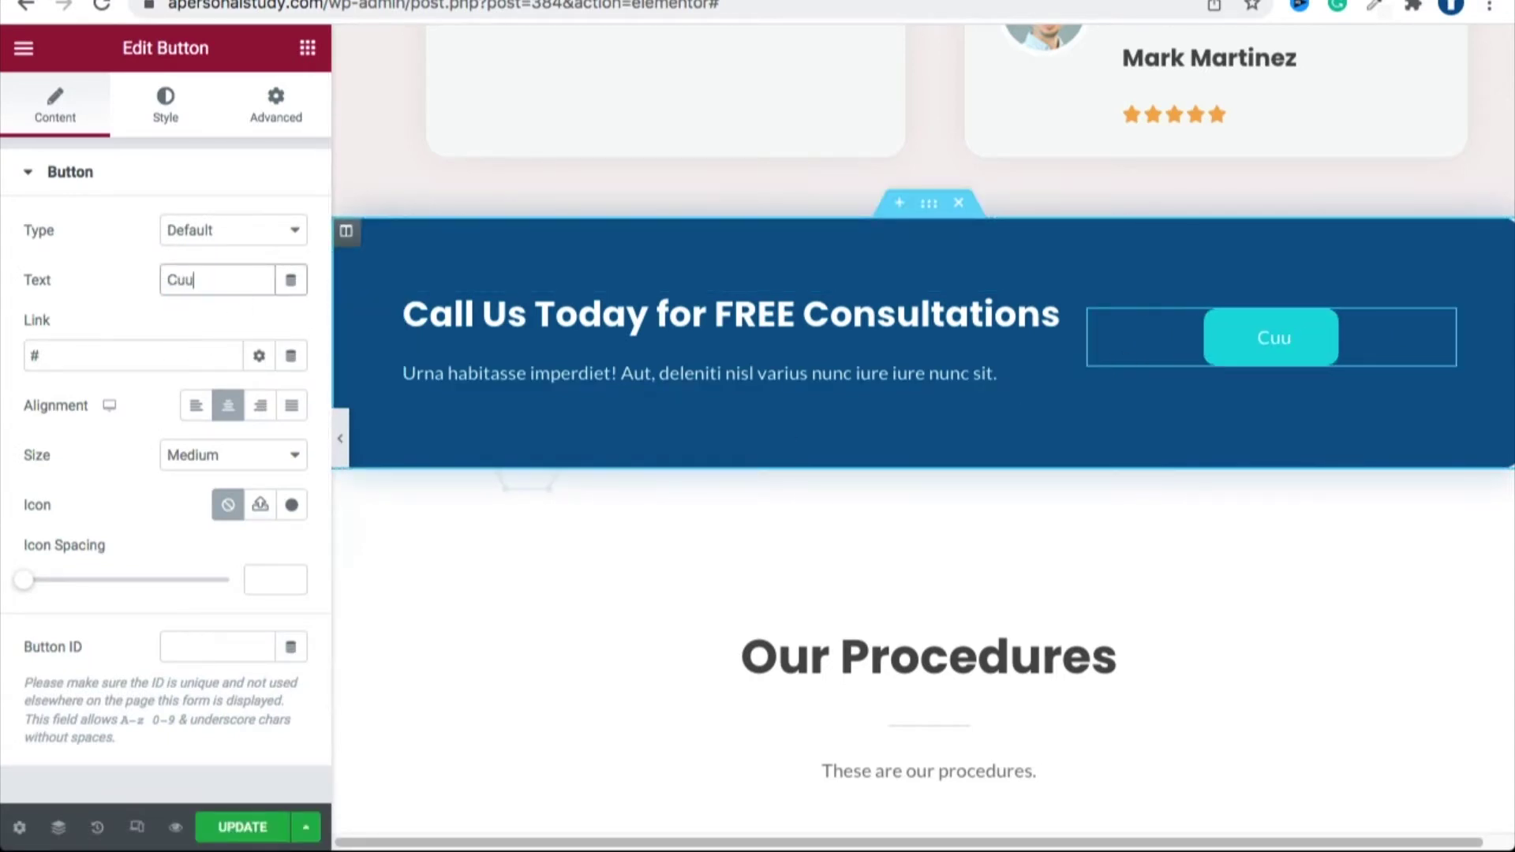
key("BackSpace")
key("BackSpace")
key("BackSpace")
key("BackSpace")
type("Book Us")
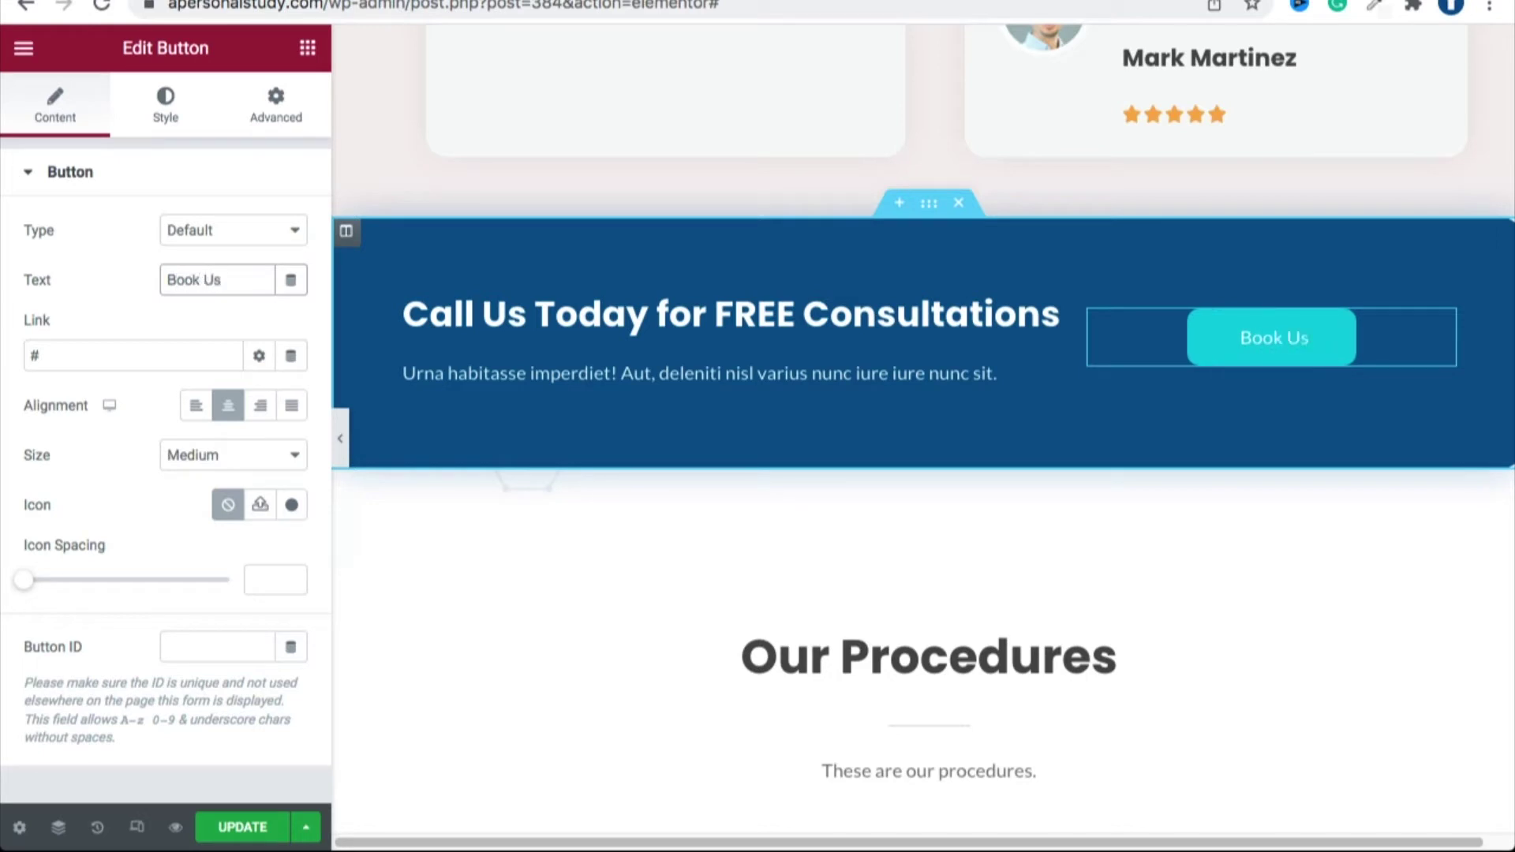
key("BackSpace")
key("BackSpace")
key("BackSpace")
key("BackSpace")
key("BackSpace")
key("BackSpace")
type("Contact Us")
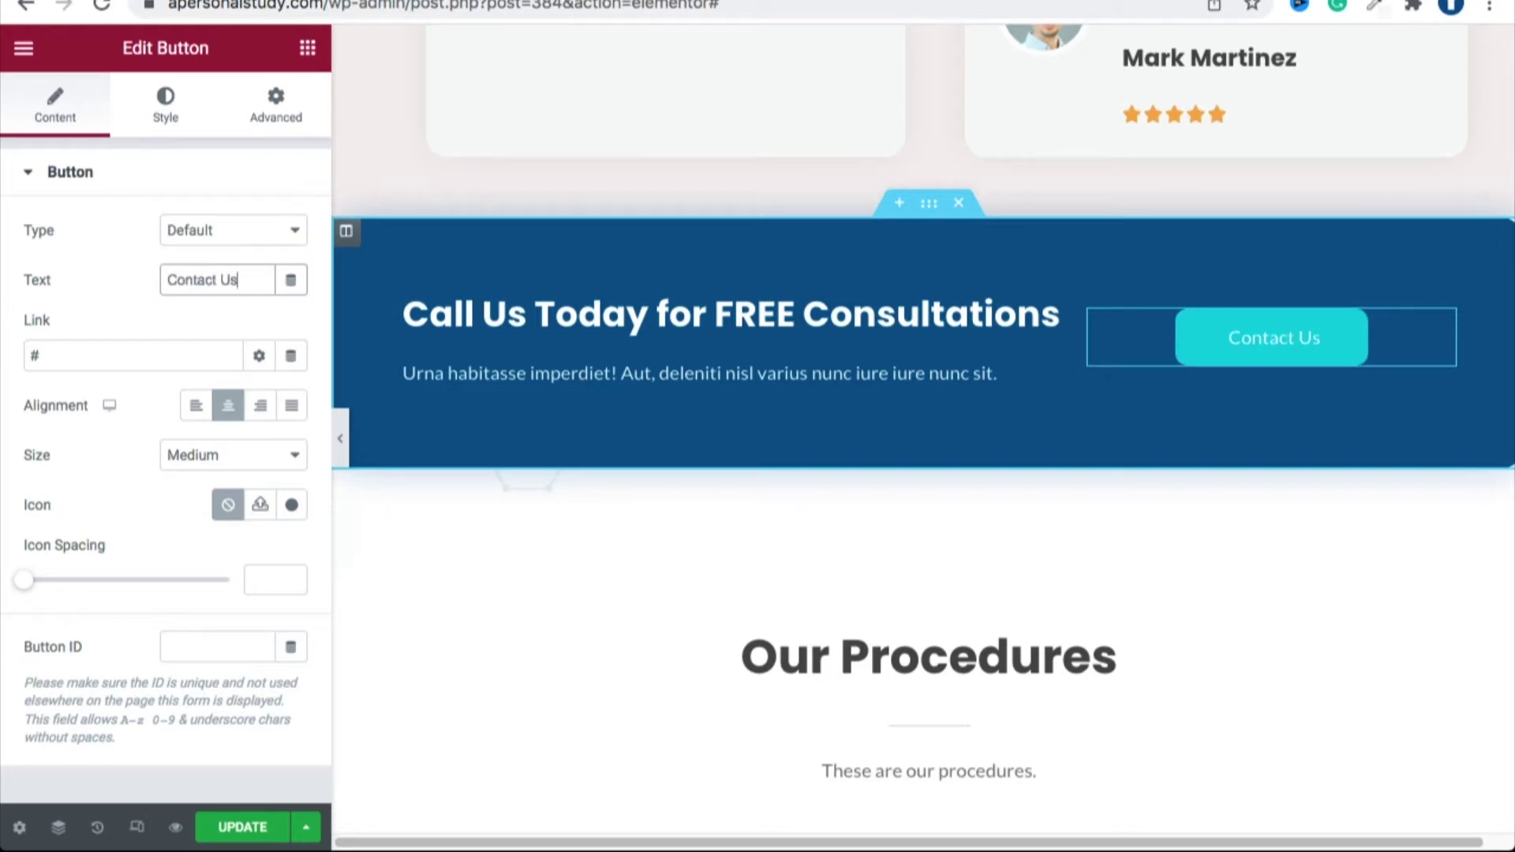
Set the link of the Contact Us button in the blue consultation banner to #contact.
left_click(58, 353)
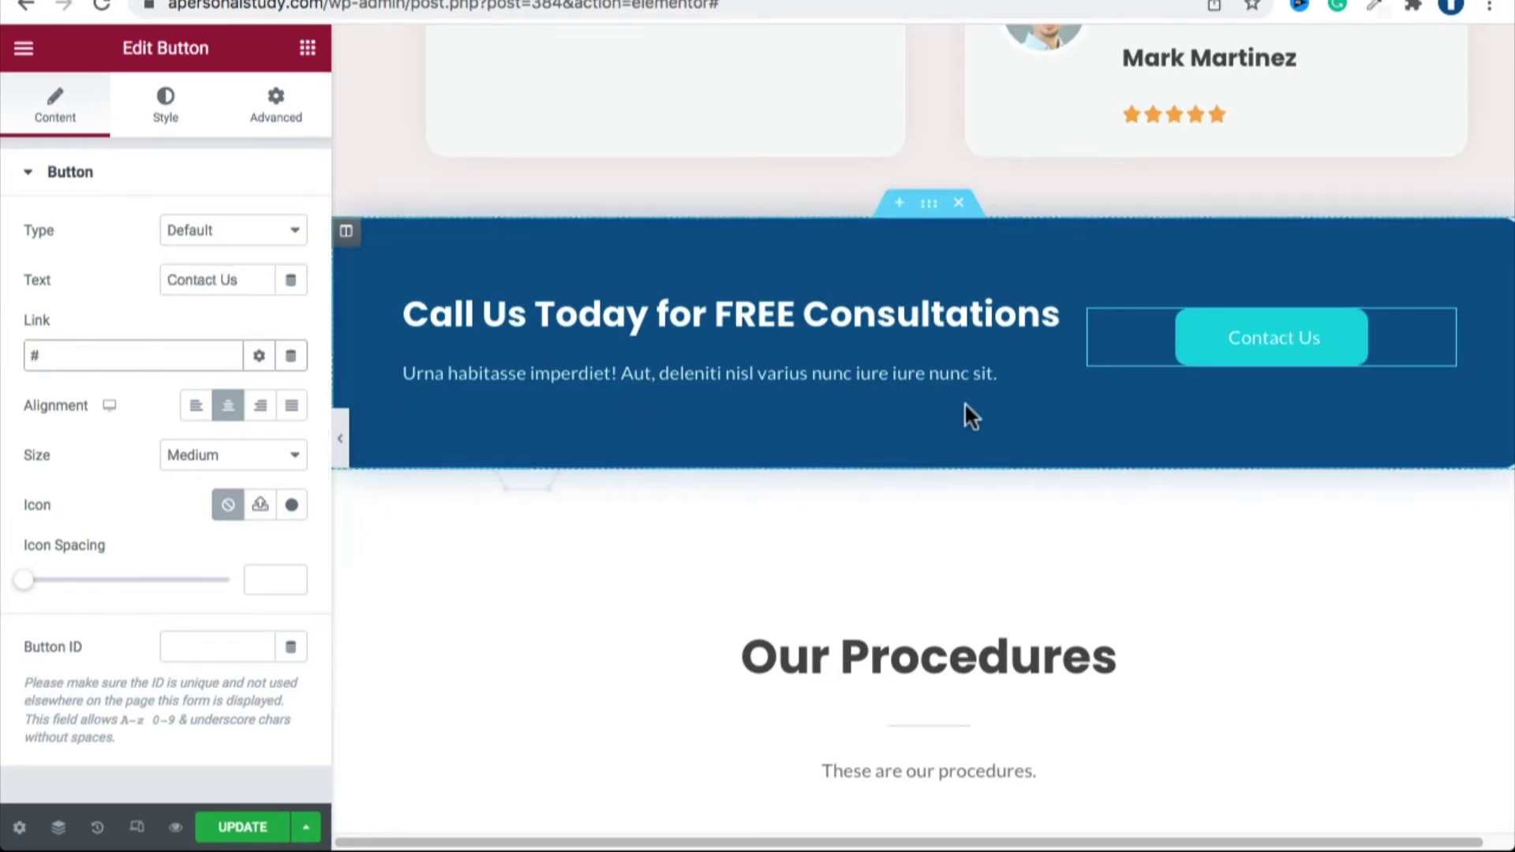
scroll(965, 401, "up", 10)
scroll(985, 387, "up", 10)
scroll(772, 494, "down", 7)
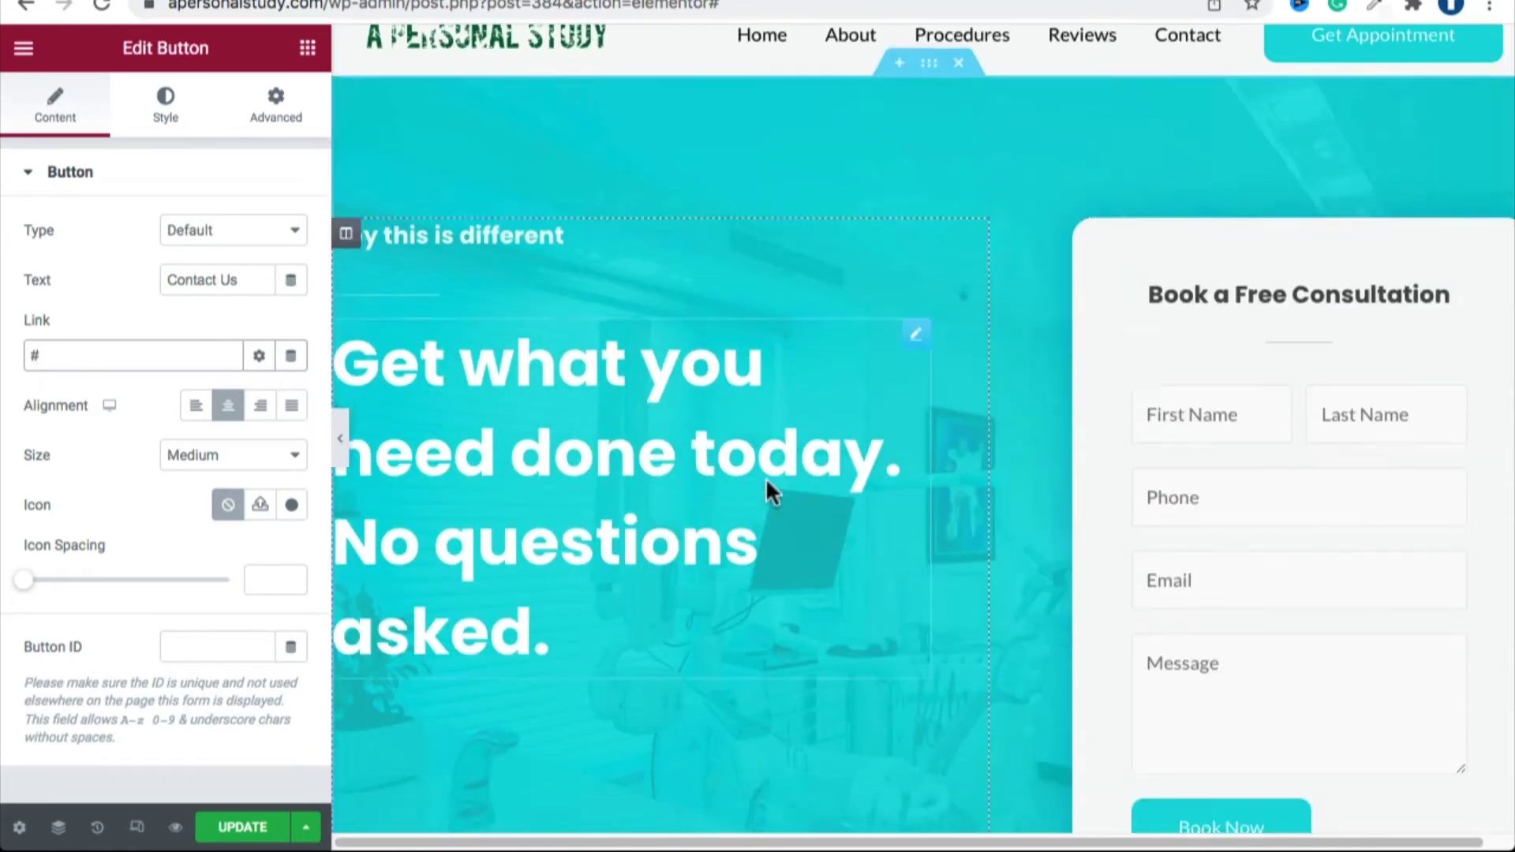
scroll(101, 355, "down", 2)
scroll(963, 455, "down", 15)
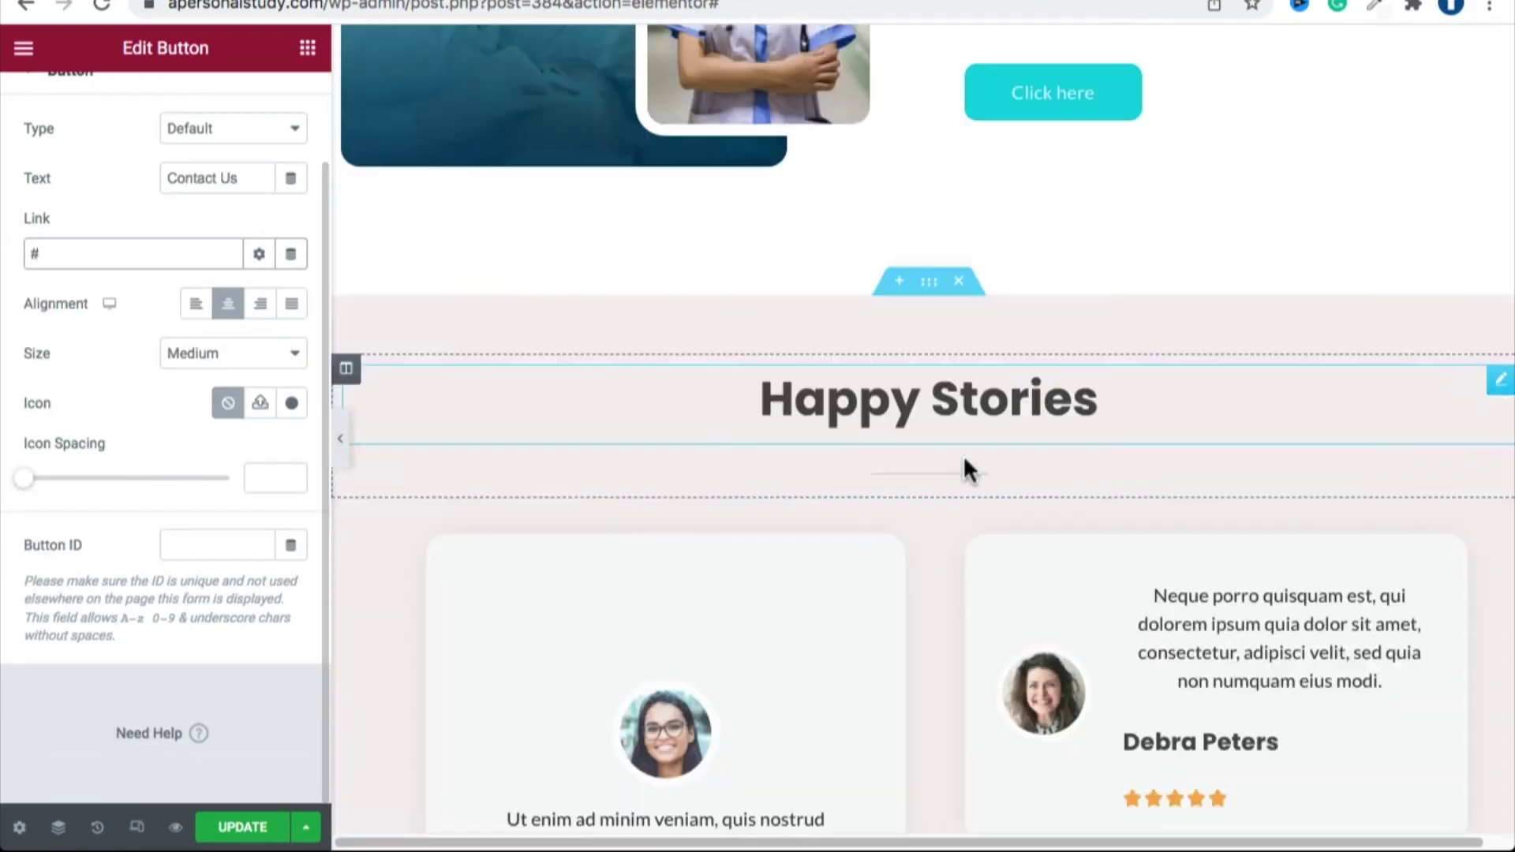
scroll(963, 456, "down", 1)
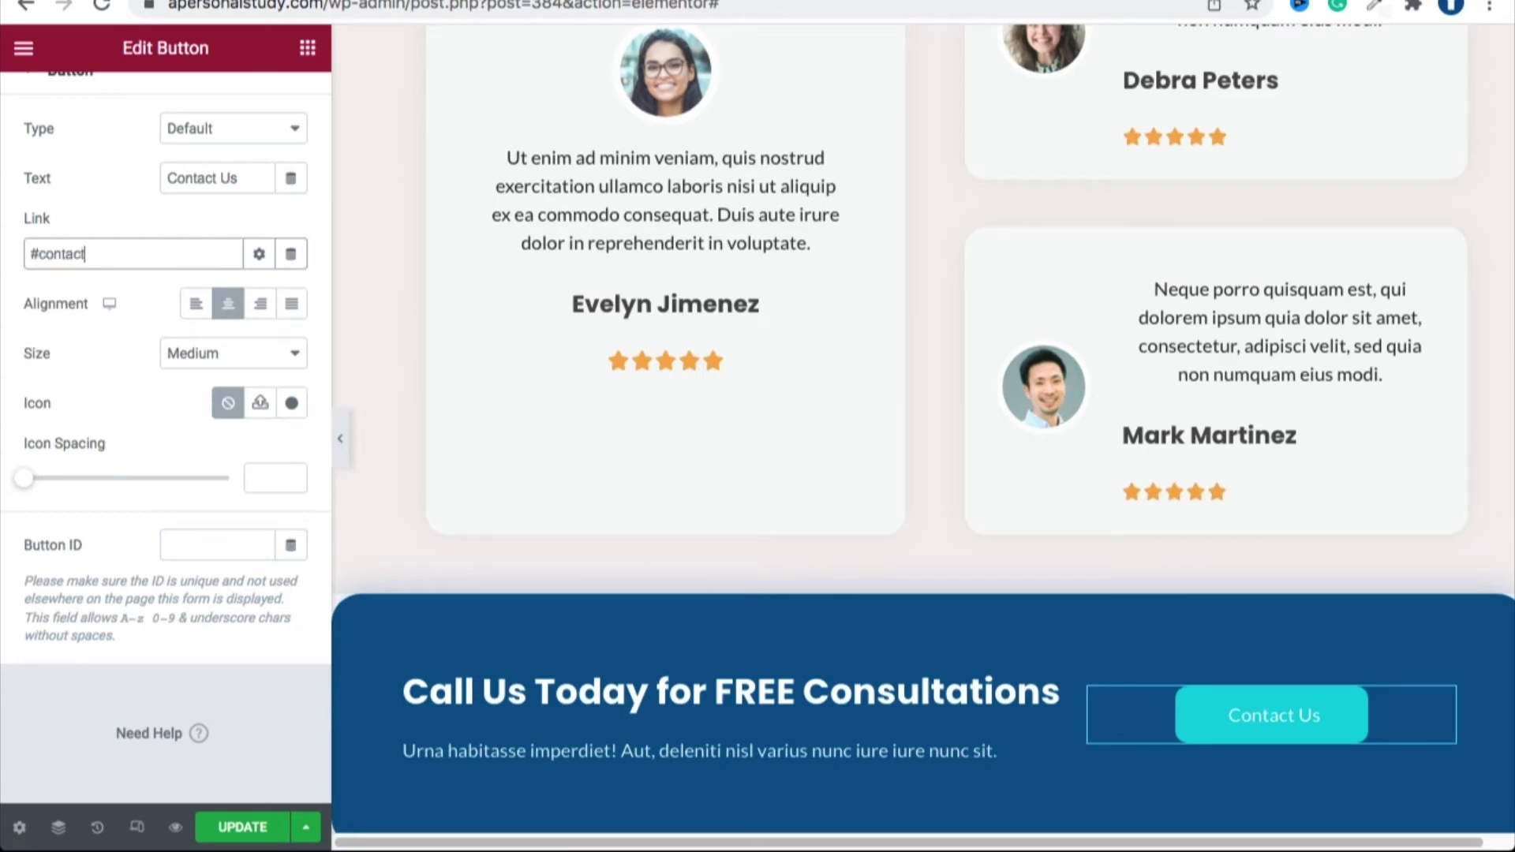
Change the banner heading to "Email Us Today for FREE Consultations" and preview it at full page width.
left_click(487, 689)
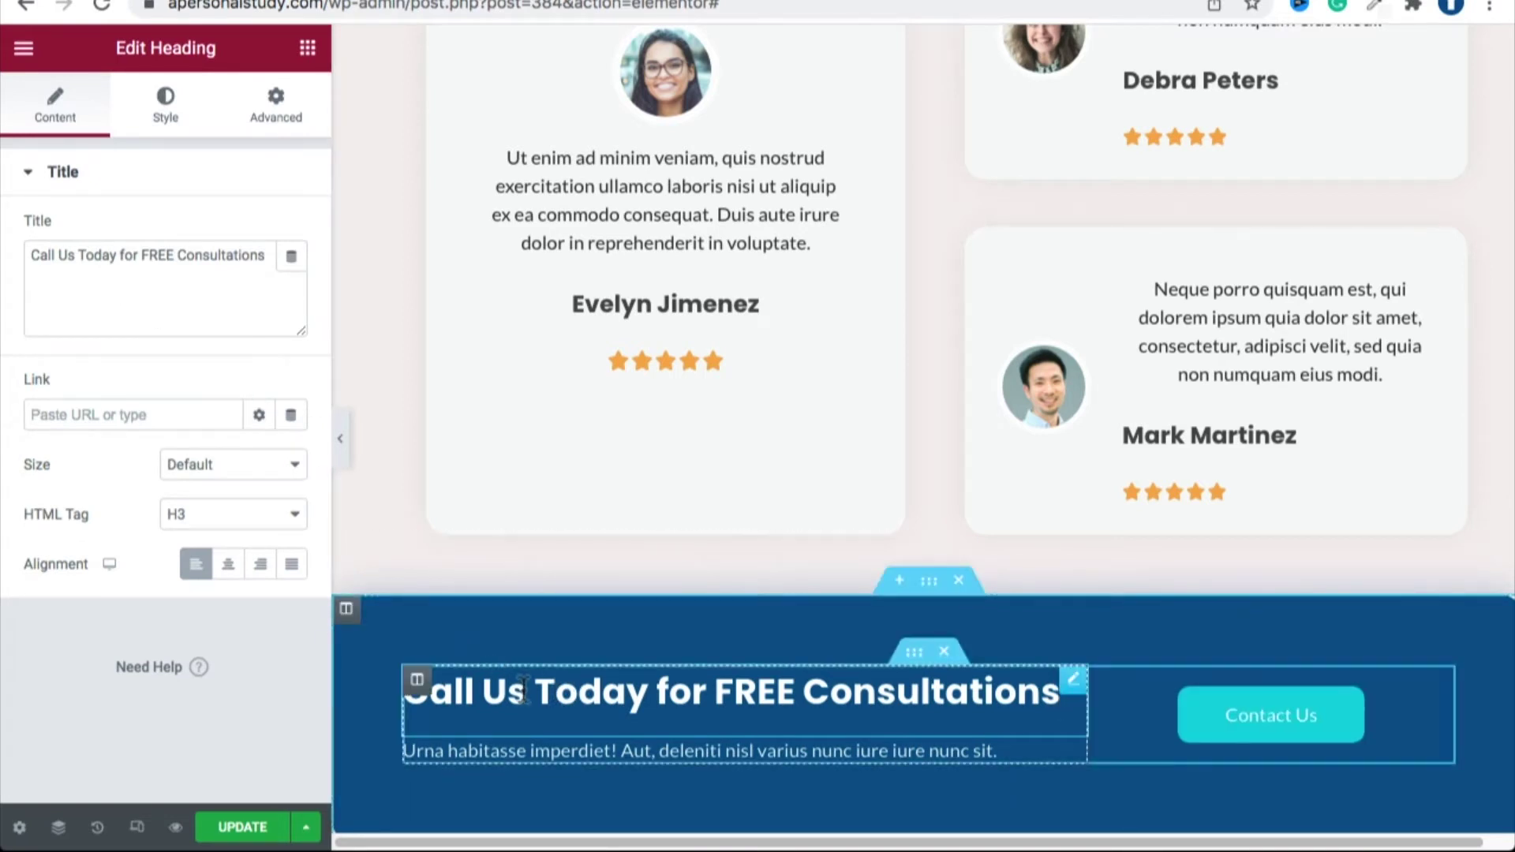
left_click_drag(526, 692, 406, 693)
key("BackSpace")
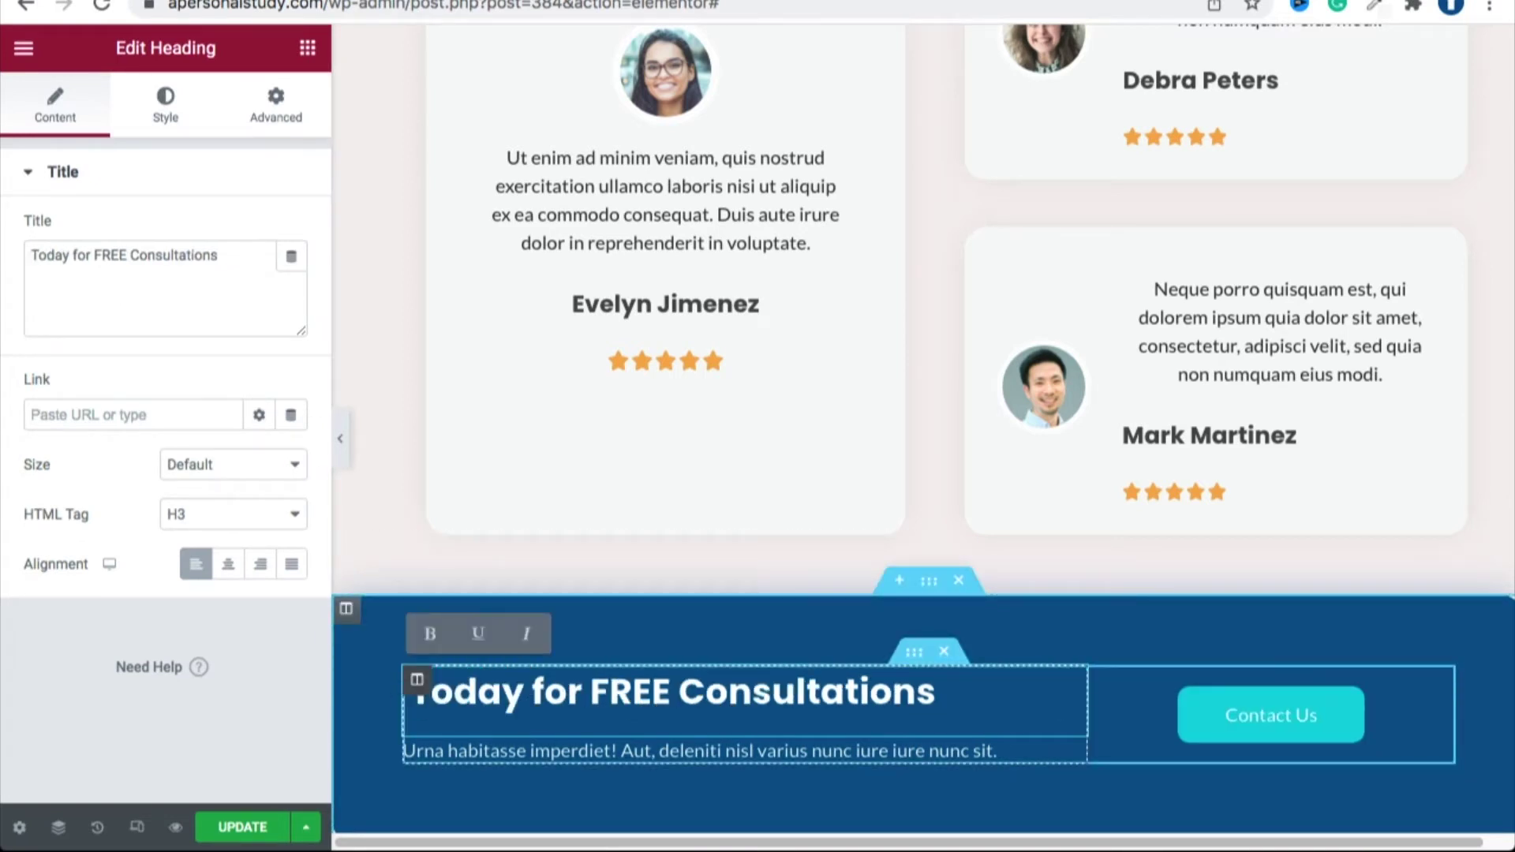
type("Email Us")
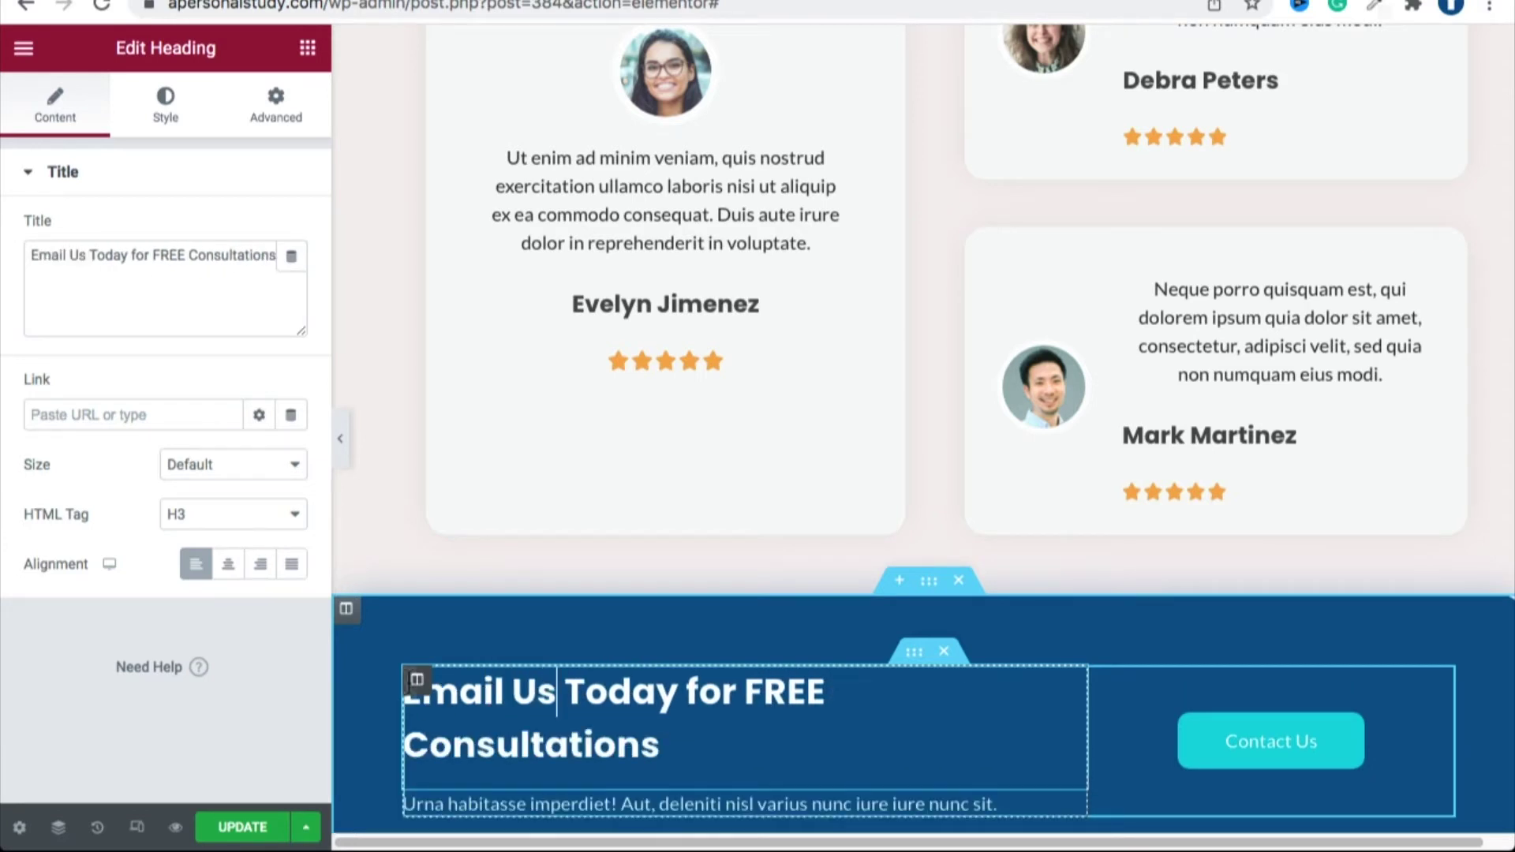
scroll(777, 701, "down", 1)
left_click(340, 442)
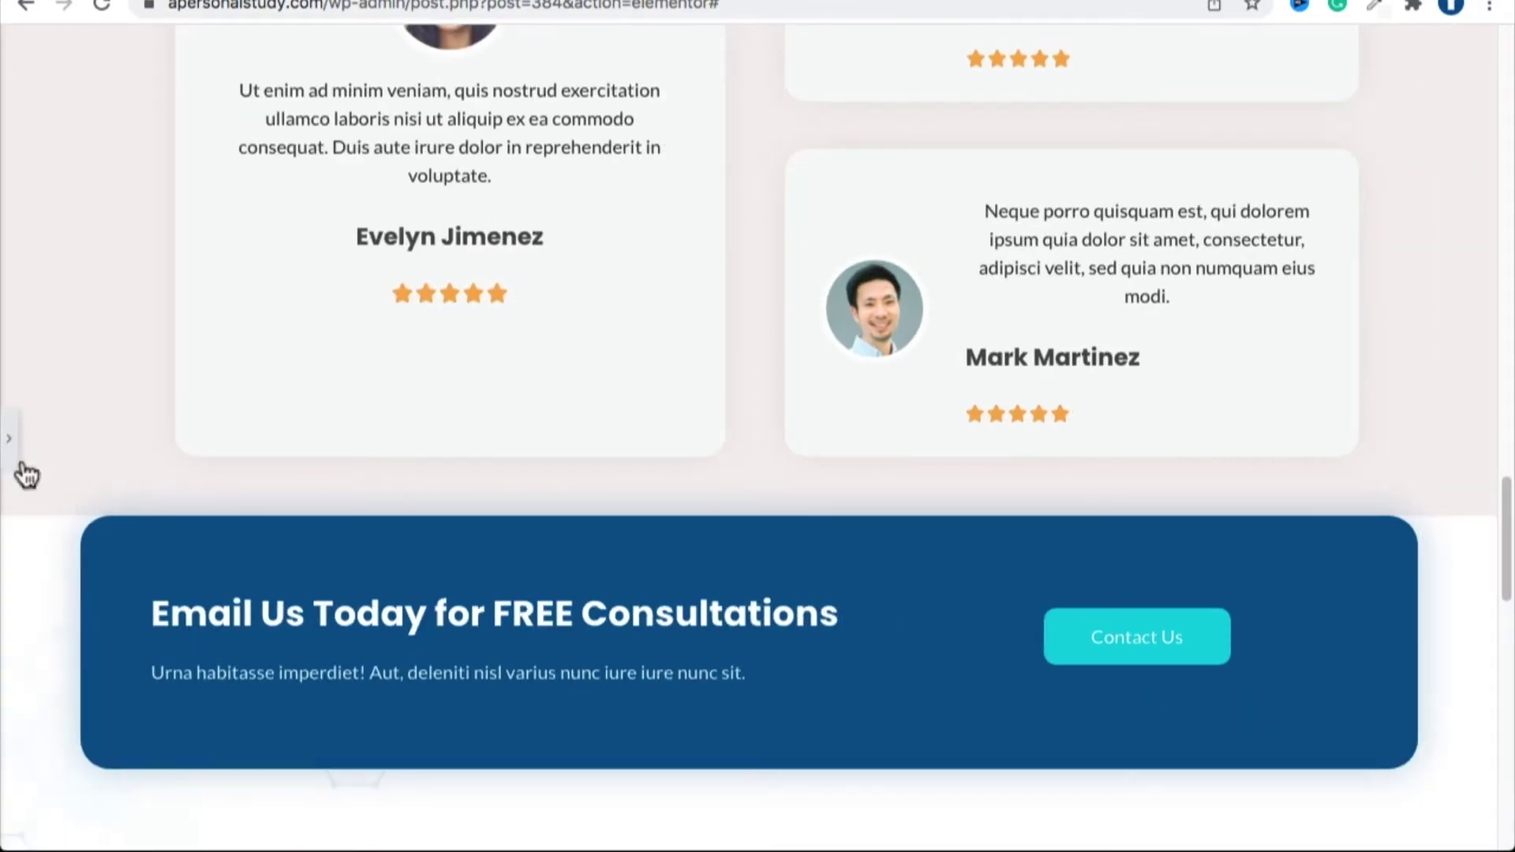
left_click(9, 440)
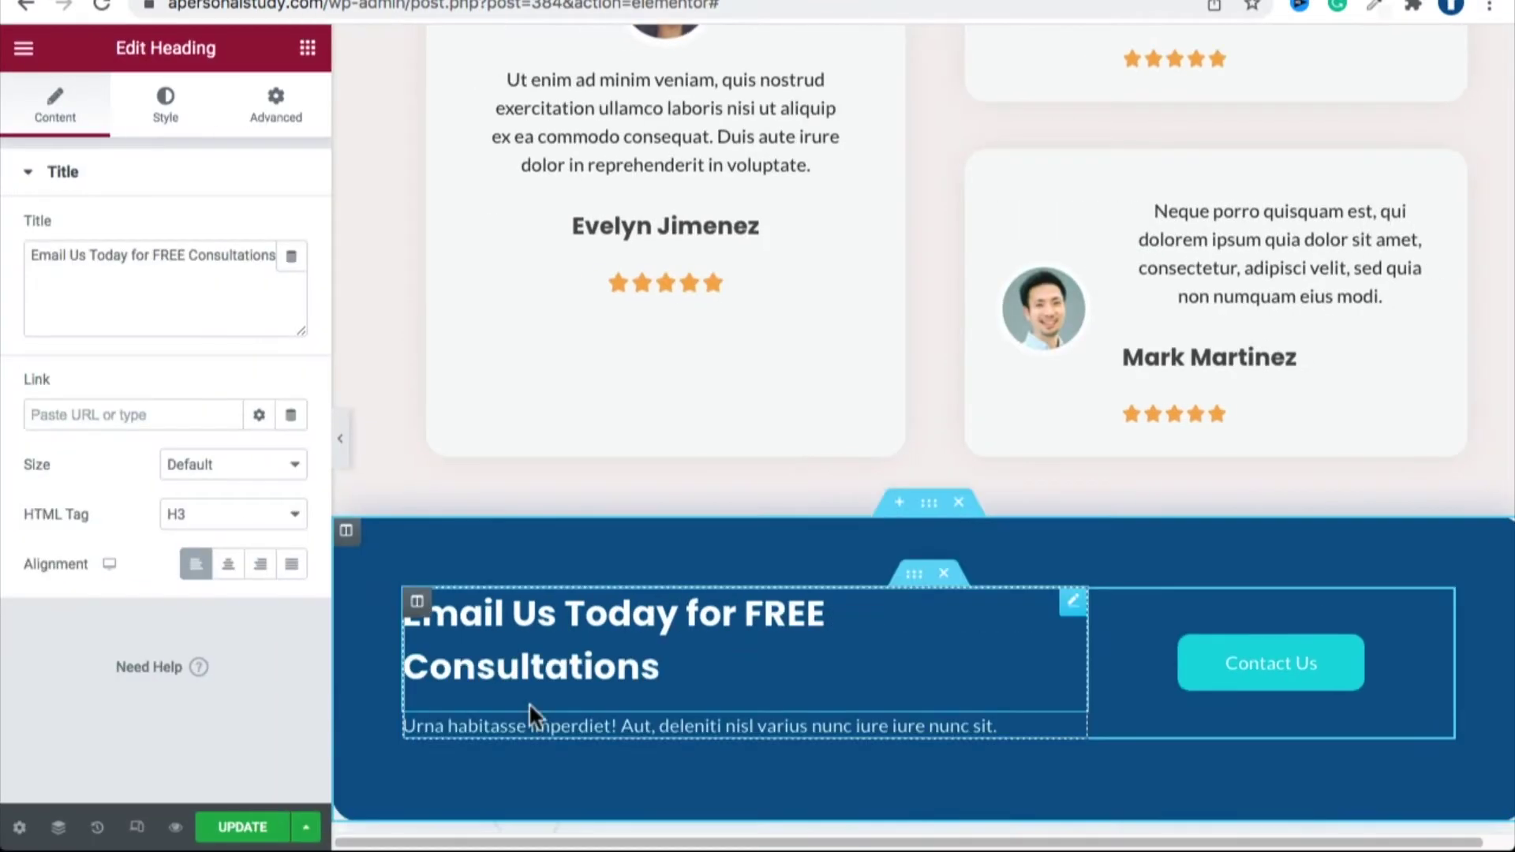
Replace the placeholder text under the banner heading with "Don't mess up your opportunity.".
left_click(524, 720)
triple_click(177, 491)
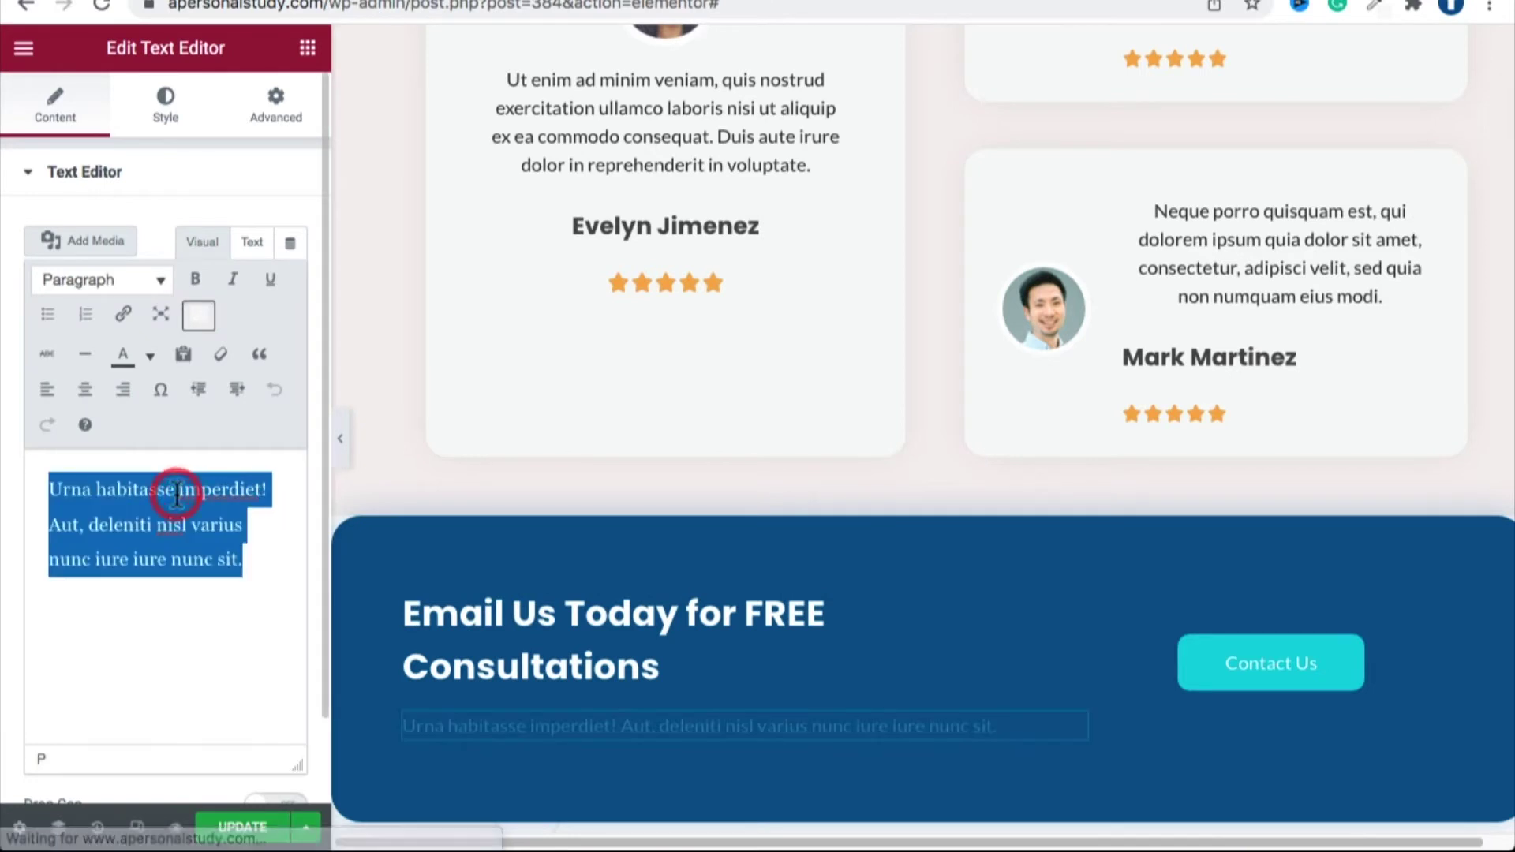
type("Don't mess up your")
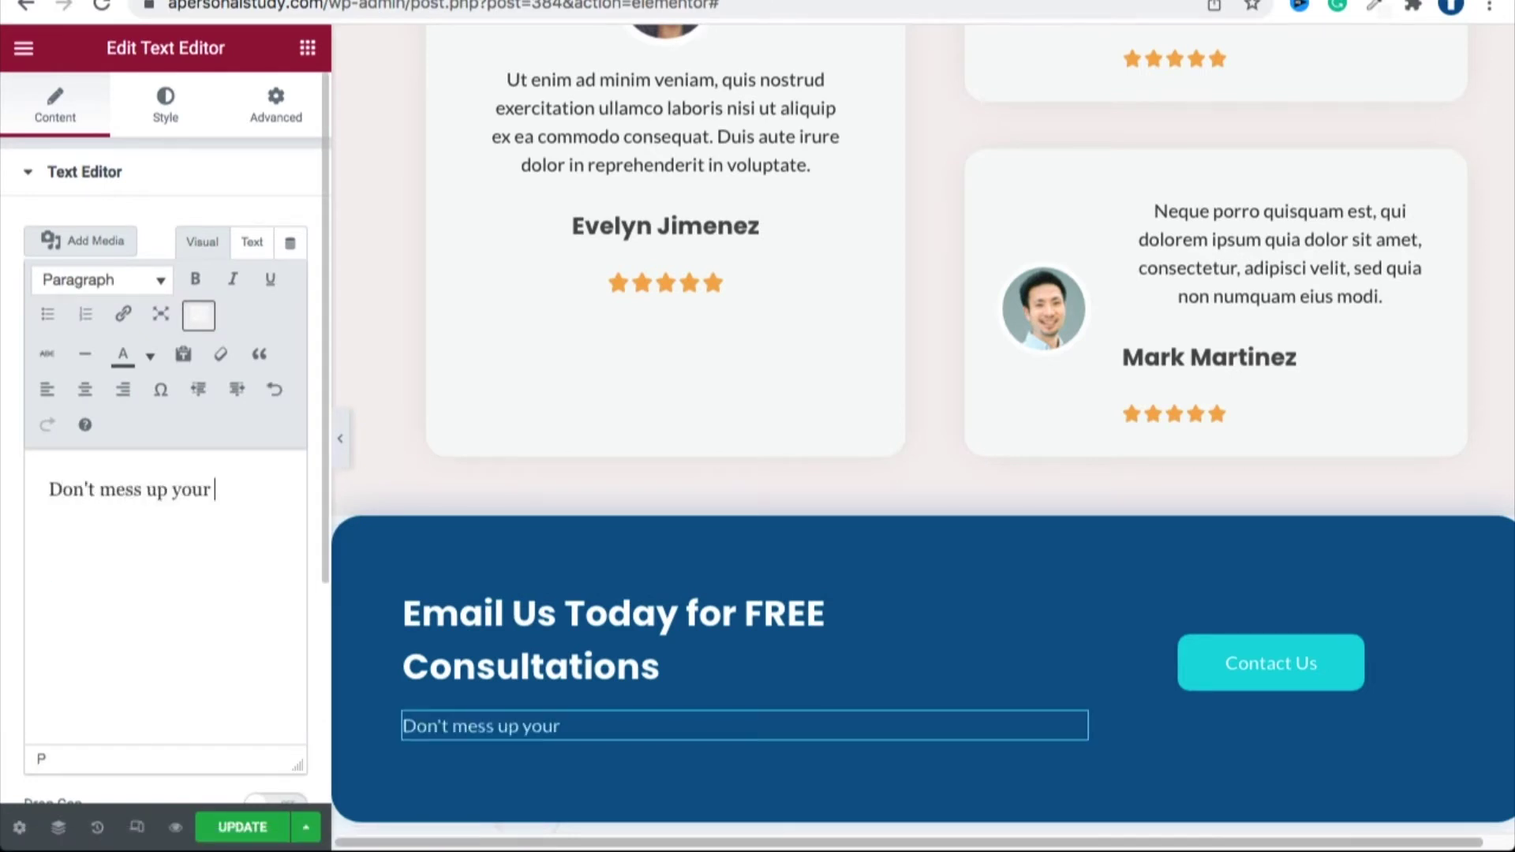
type(" opportunity.")
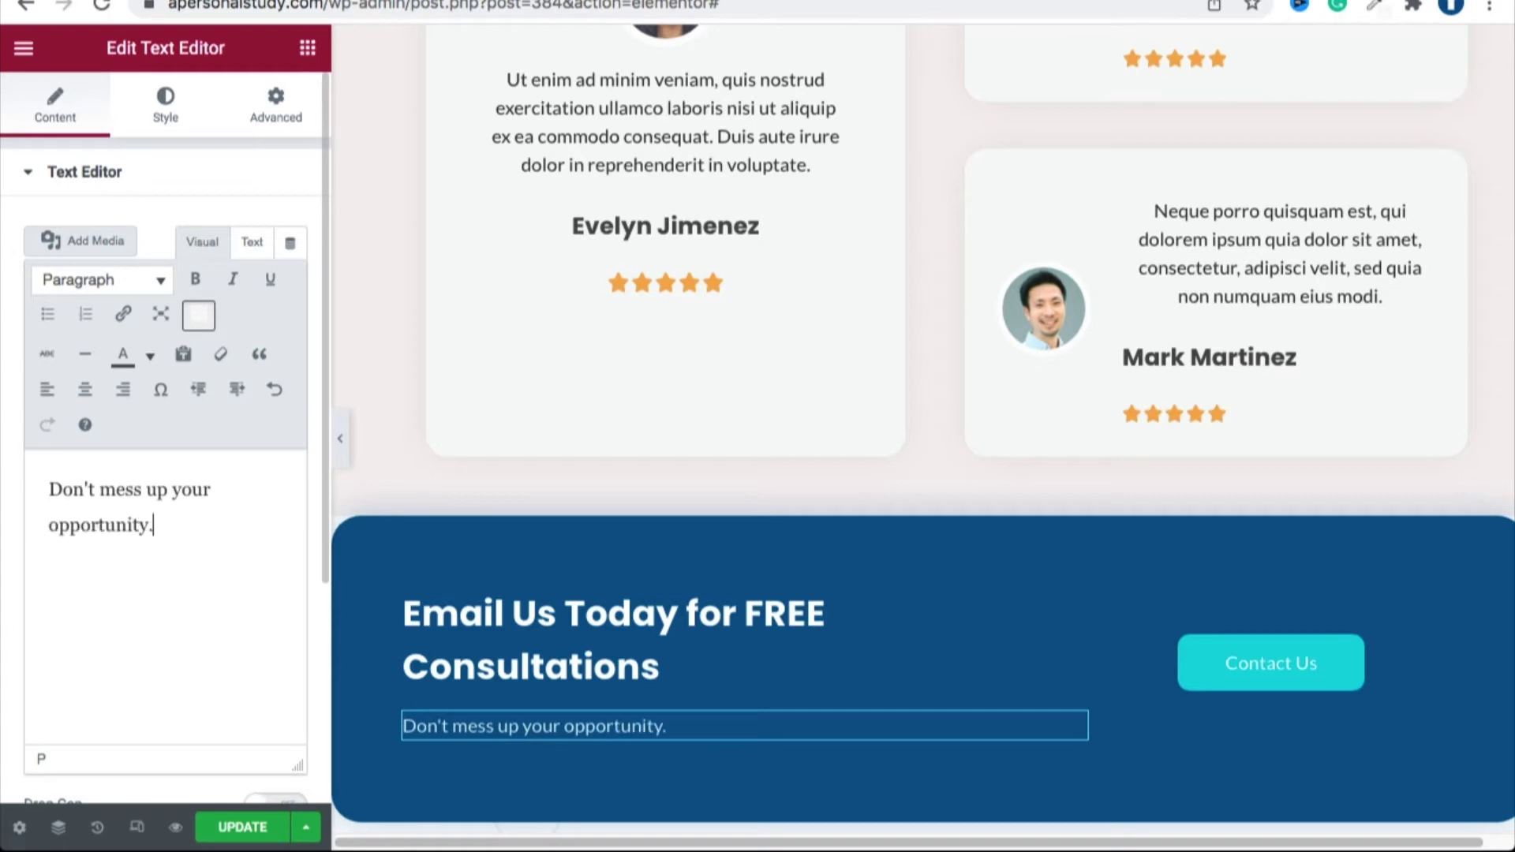
Preview the page at full width and test the link of the banner's Contact Us button.
left_click(340, 438)
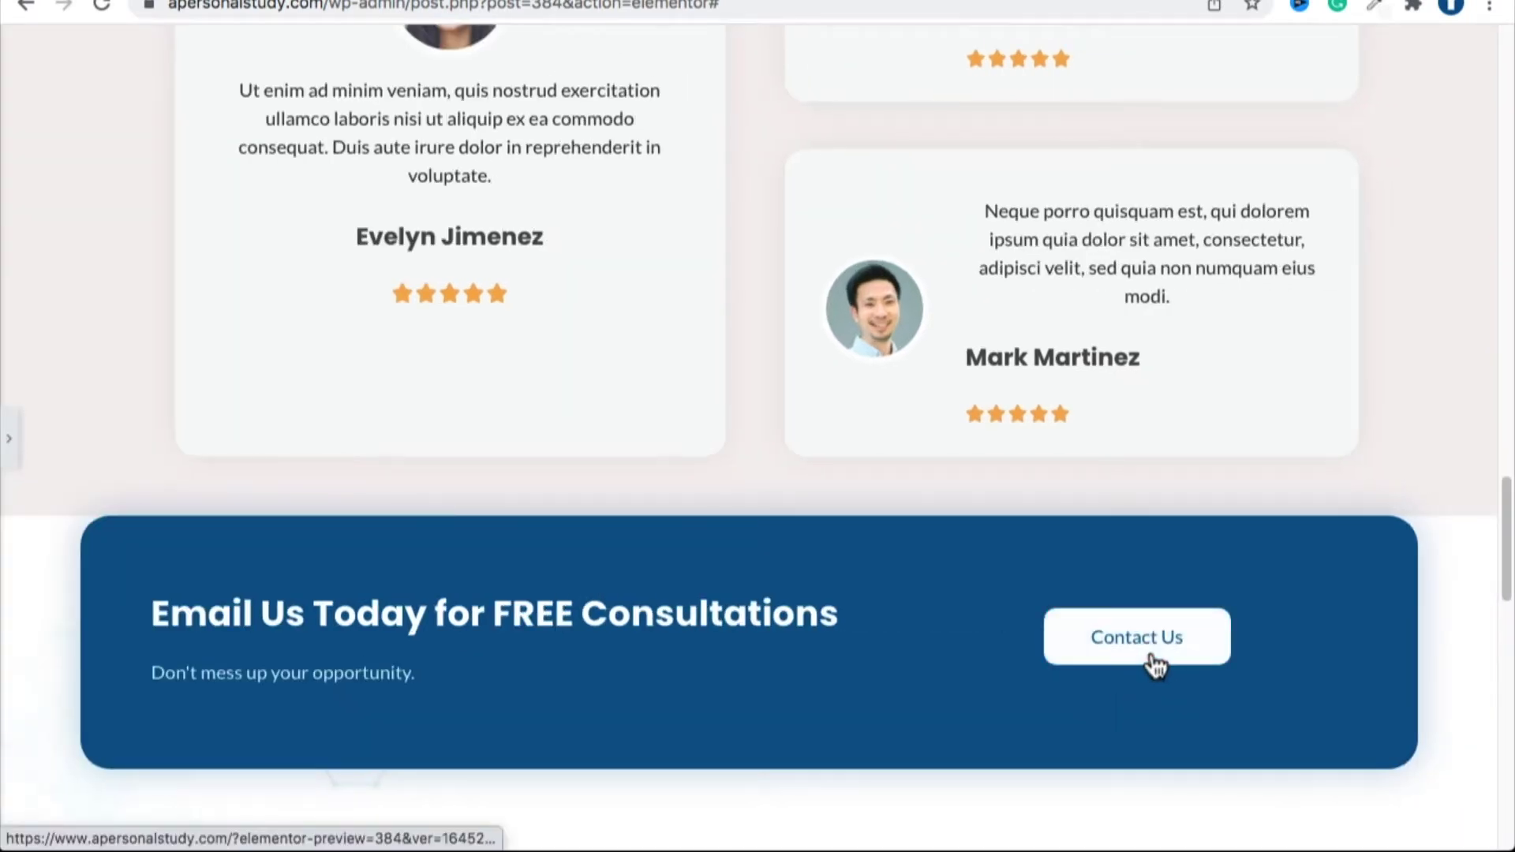
left_click(1152, 659)
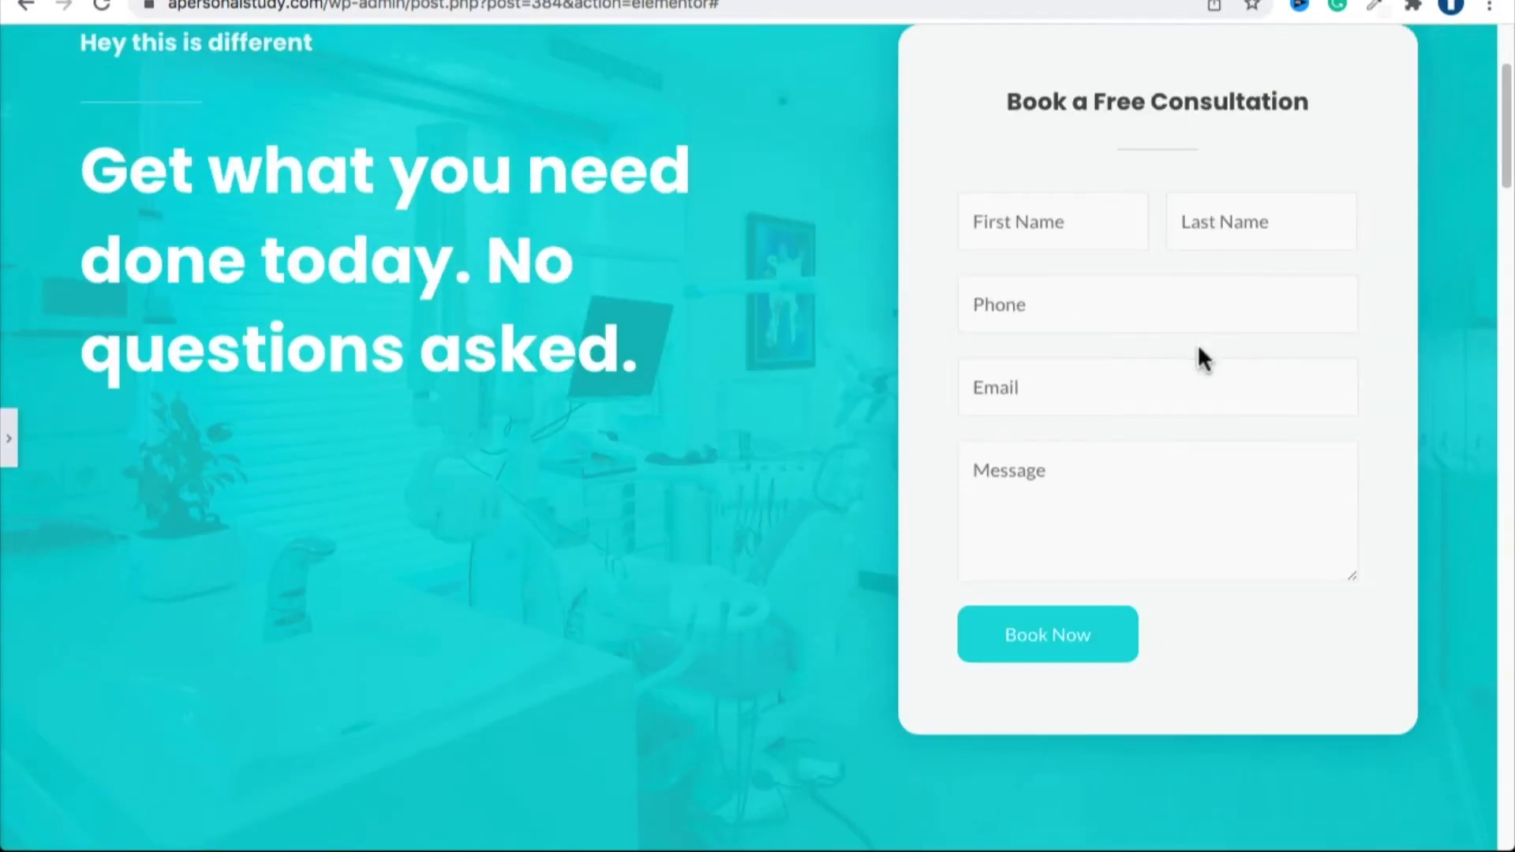
scroll(115, 447, "up", 1)
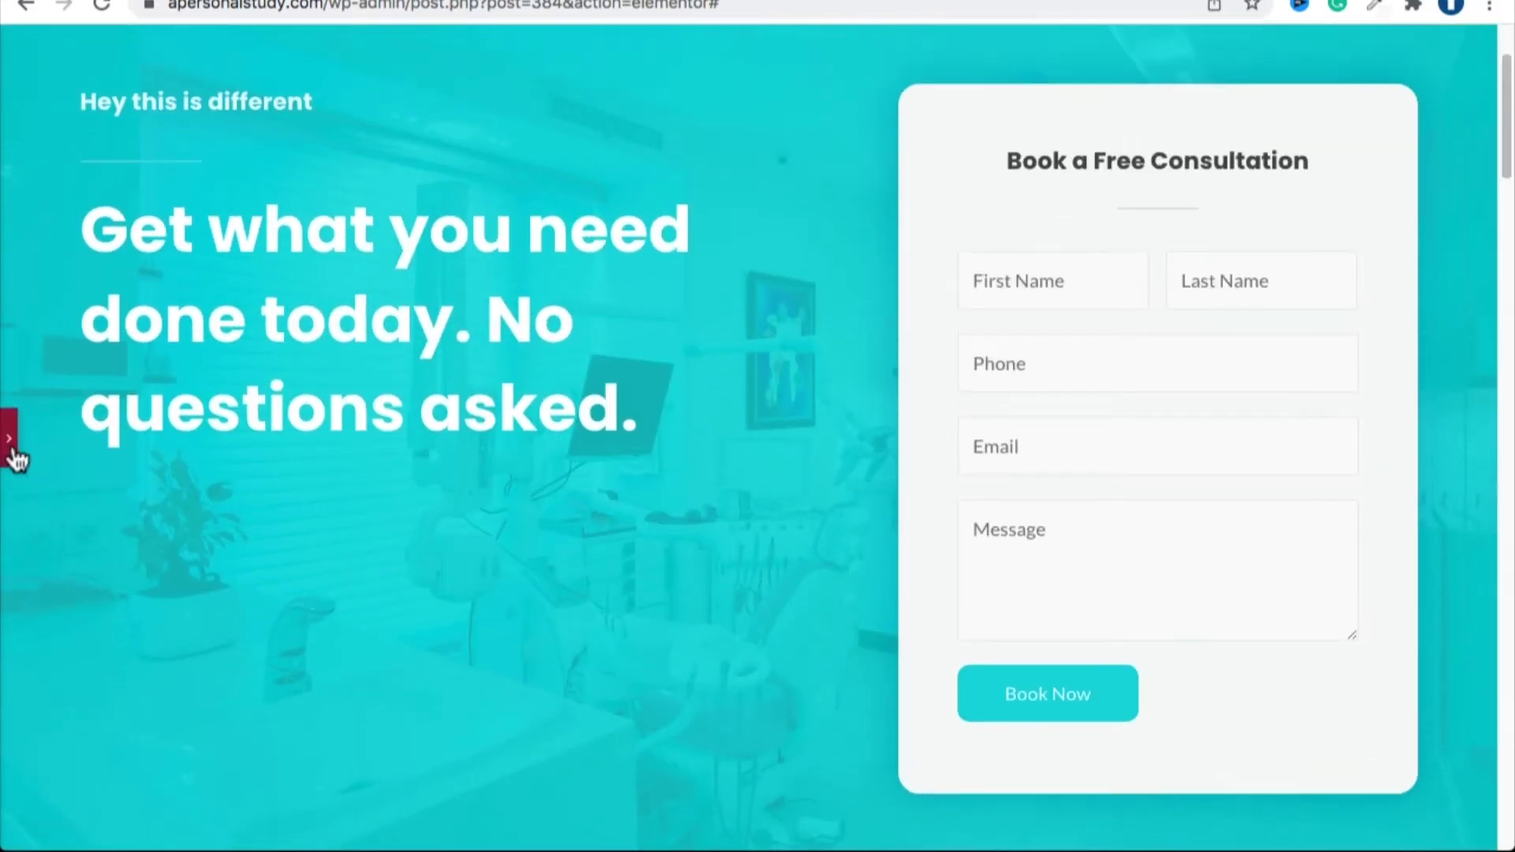
left_click(16, 443)
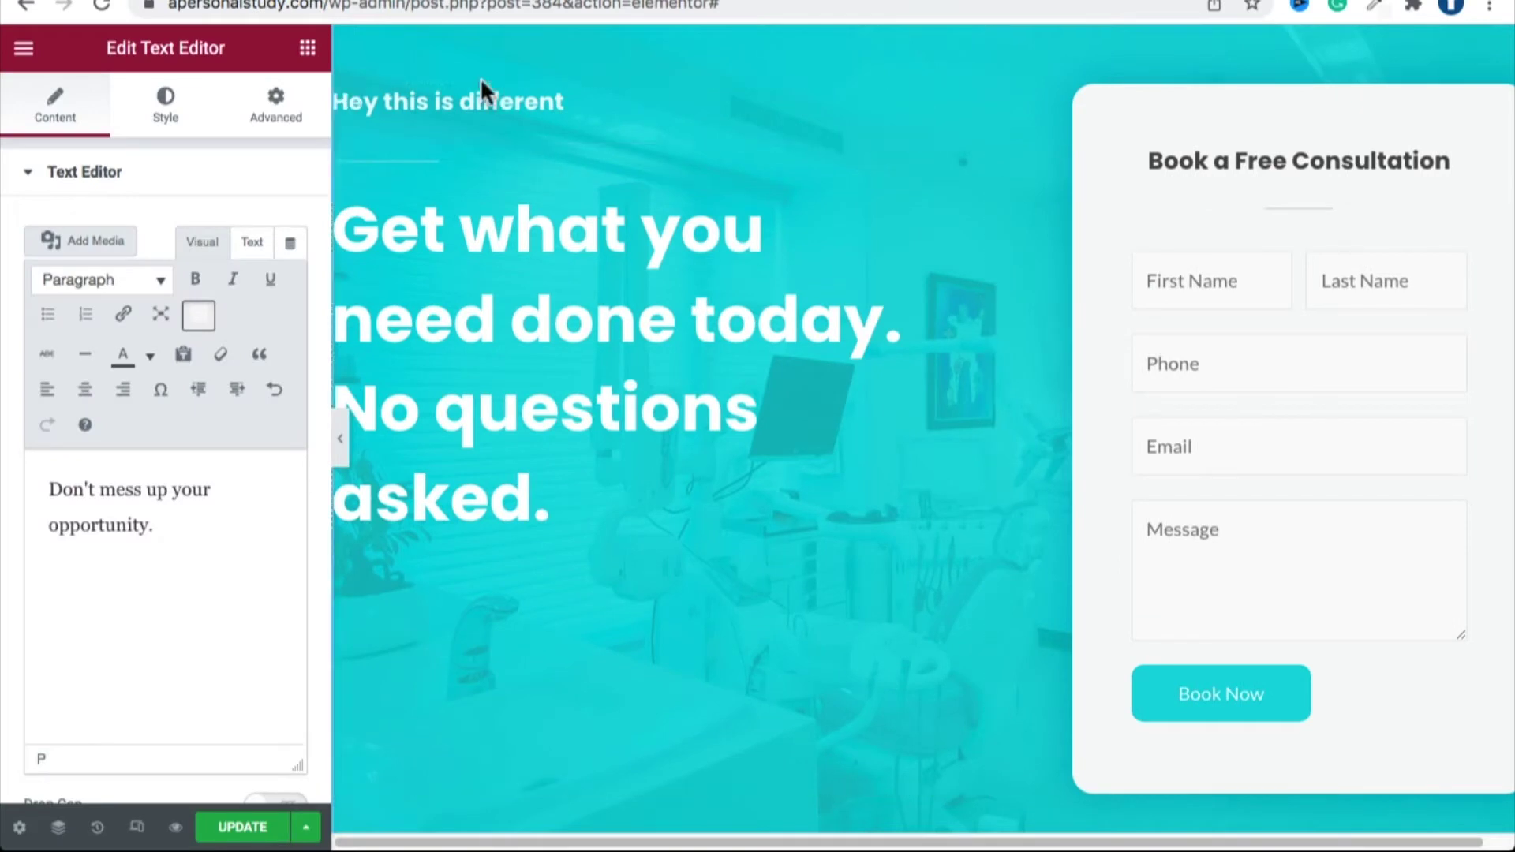
Replace the small heading above Get what you need done today with "A Personal Study" and update the page.
left_click(480, 93)
left_click(487, 95)
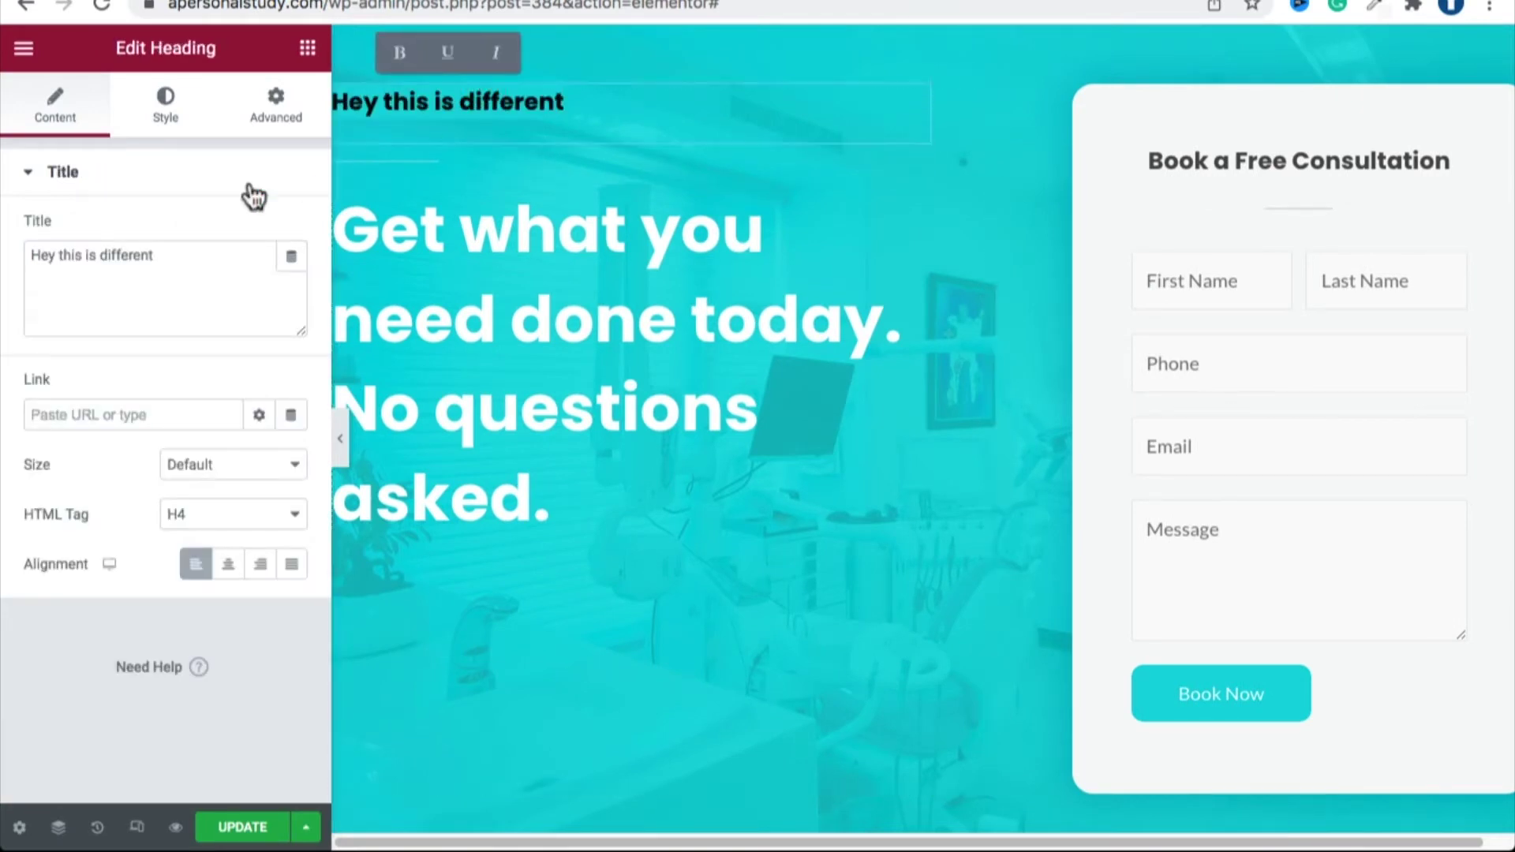
triple_click(147, 253)
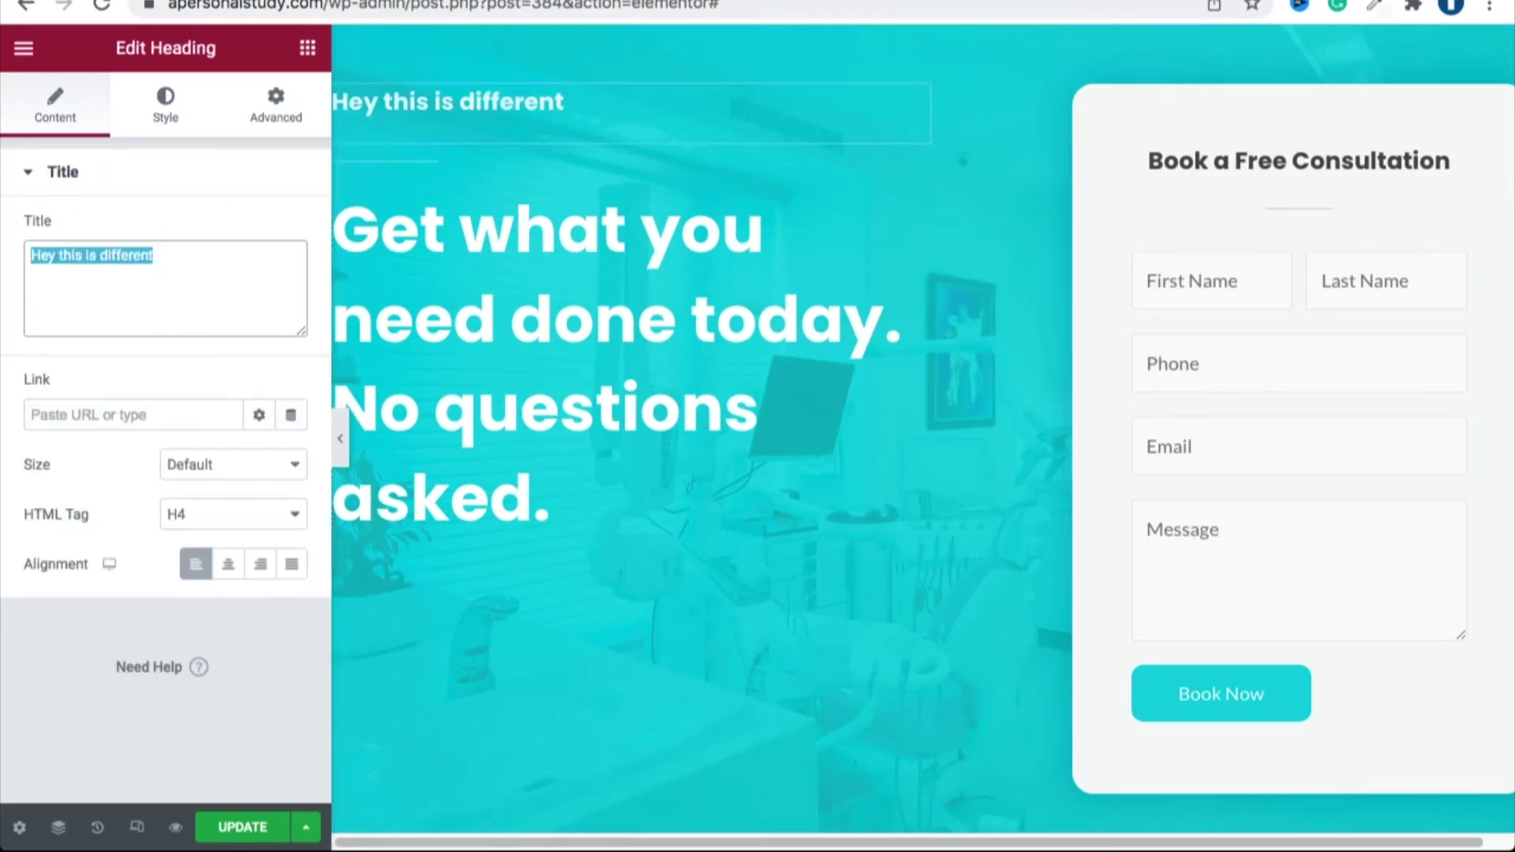
type("A d")
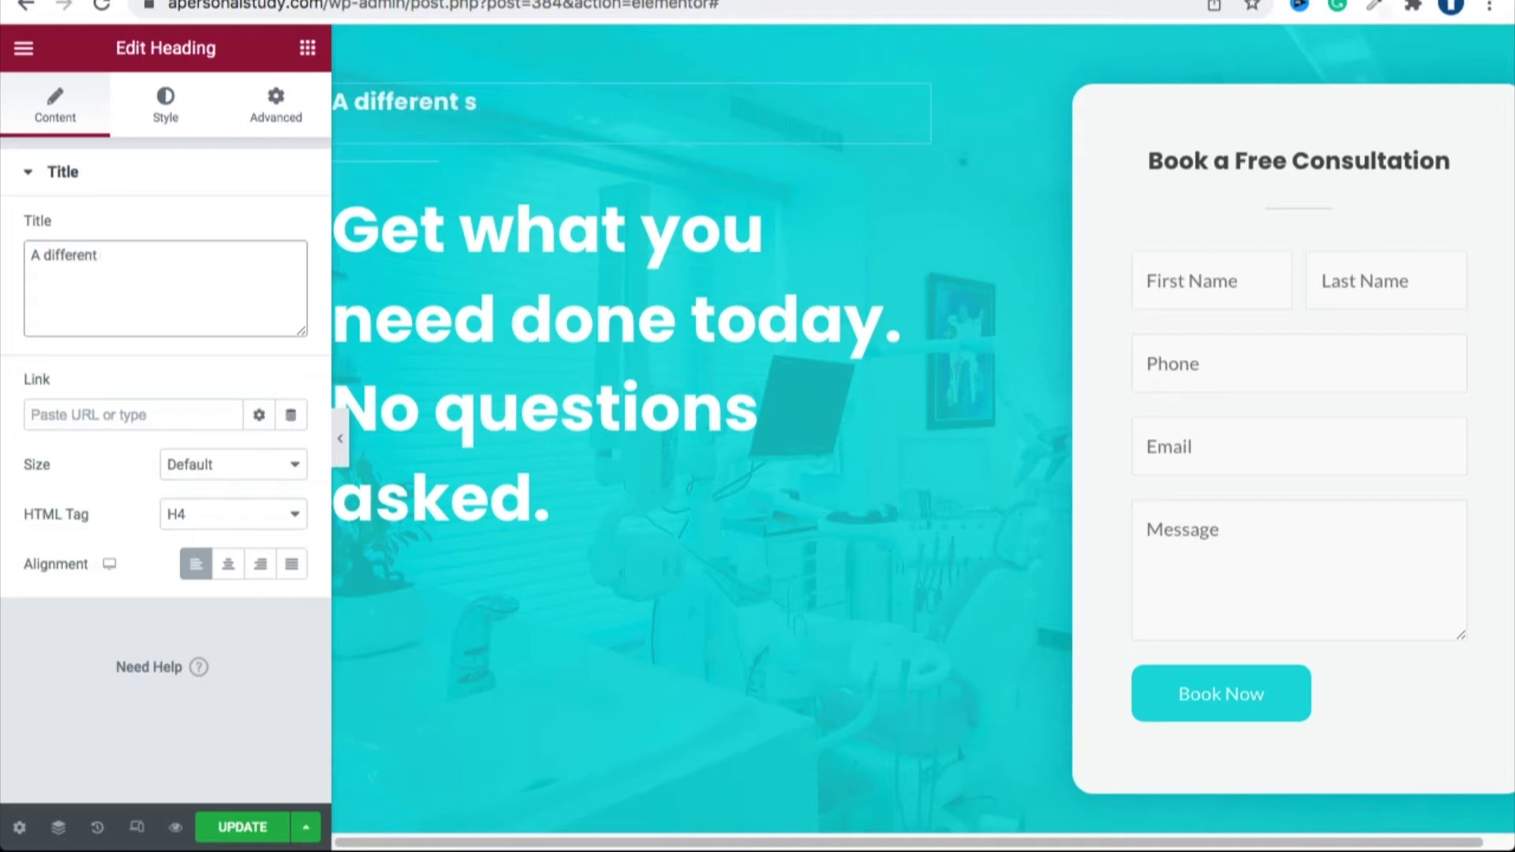
key("BackSpace")
type("Personal Study")
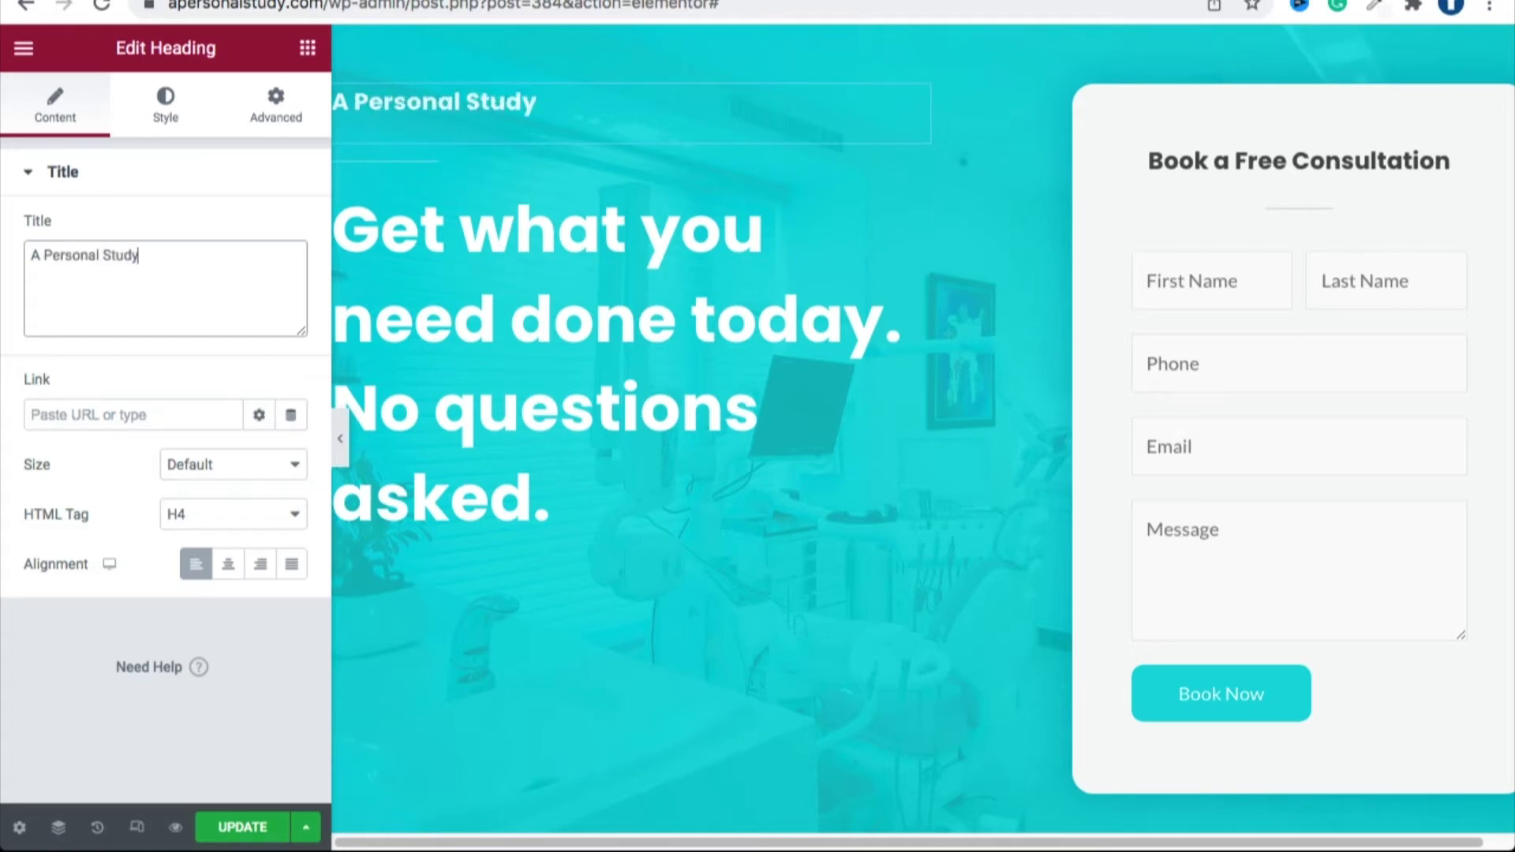
scroll(958, 619, "up", 3)
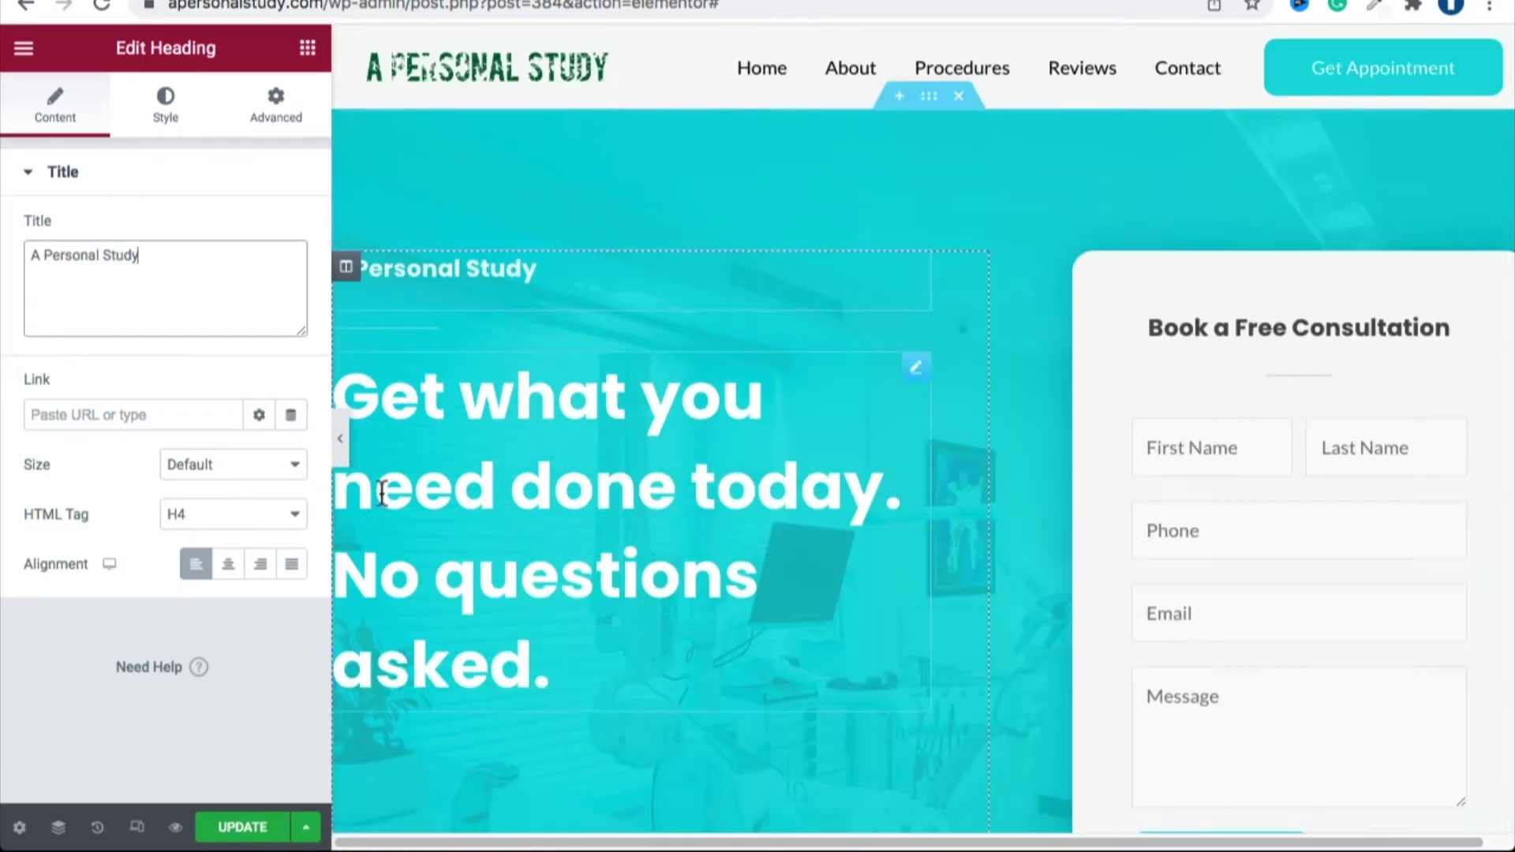
left_click(251, 825)
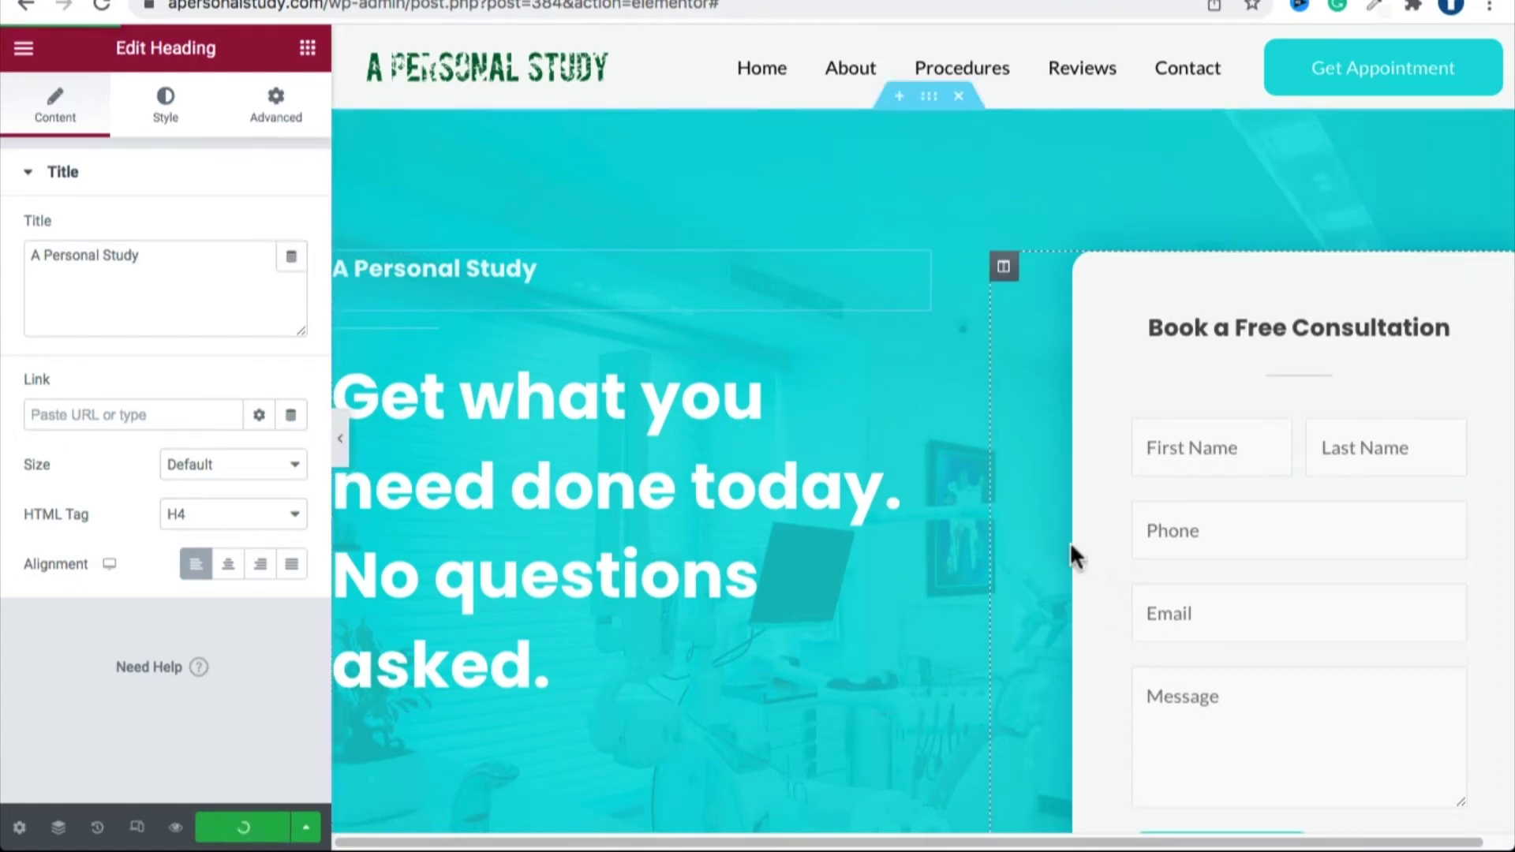
Review the updated page from the hero area down to the Our Procedures part.
scroll(792, 457, "down", 3)
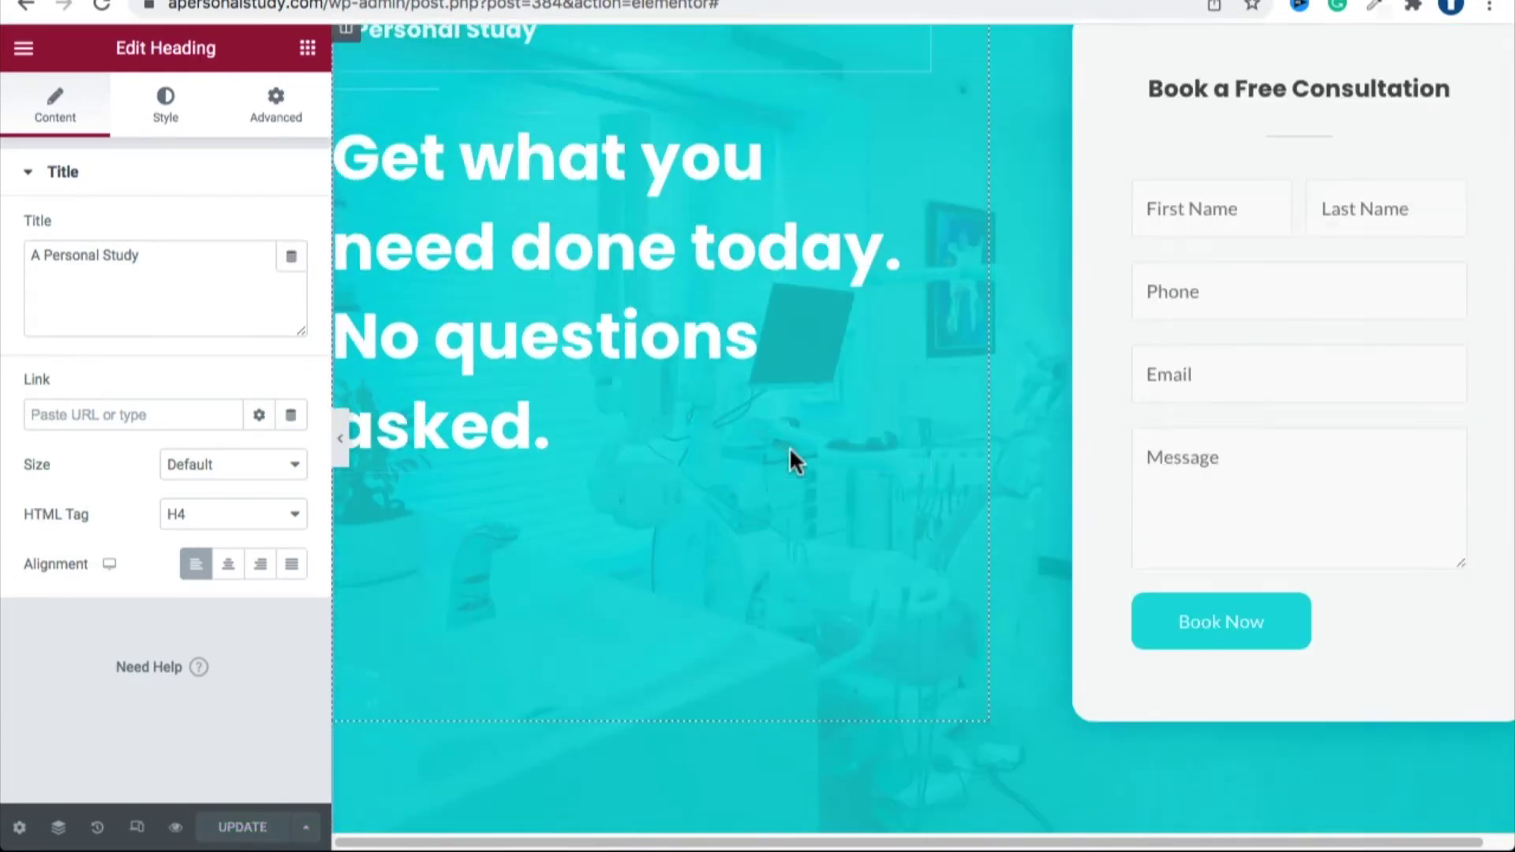
scroll(805, 439, "up", 3)
scroll(784, 462, "down", 10)
scroll(781, 462, "down", 15)
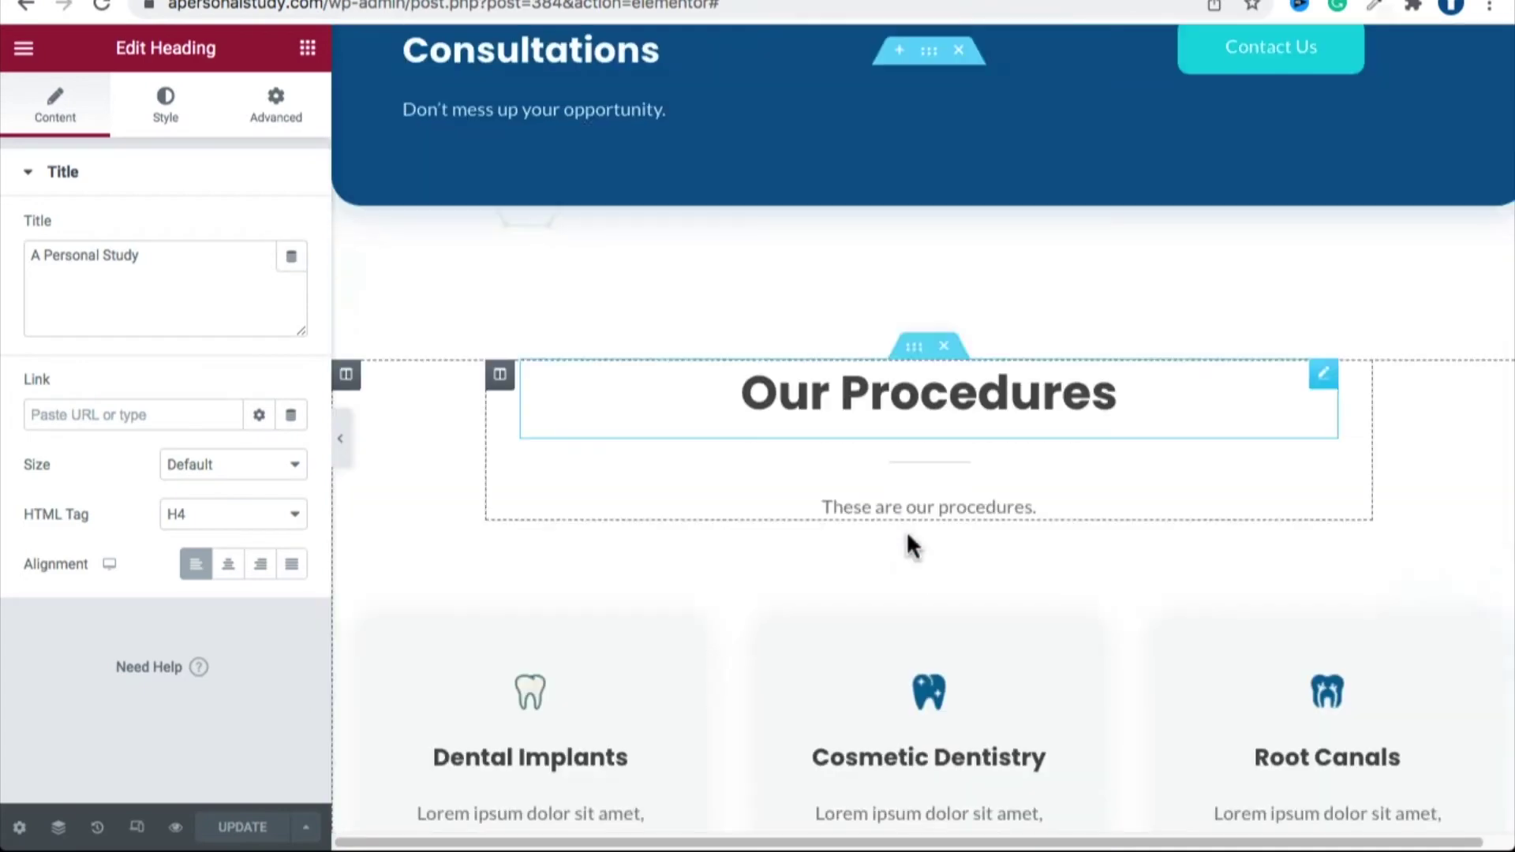
Switch to the WordPress Customizer, show the home page in its preview, and change the header button's text to "Reach Us".
scroll(692, 624, "down", 2)
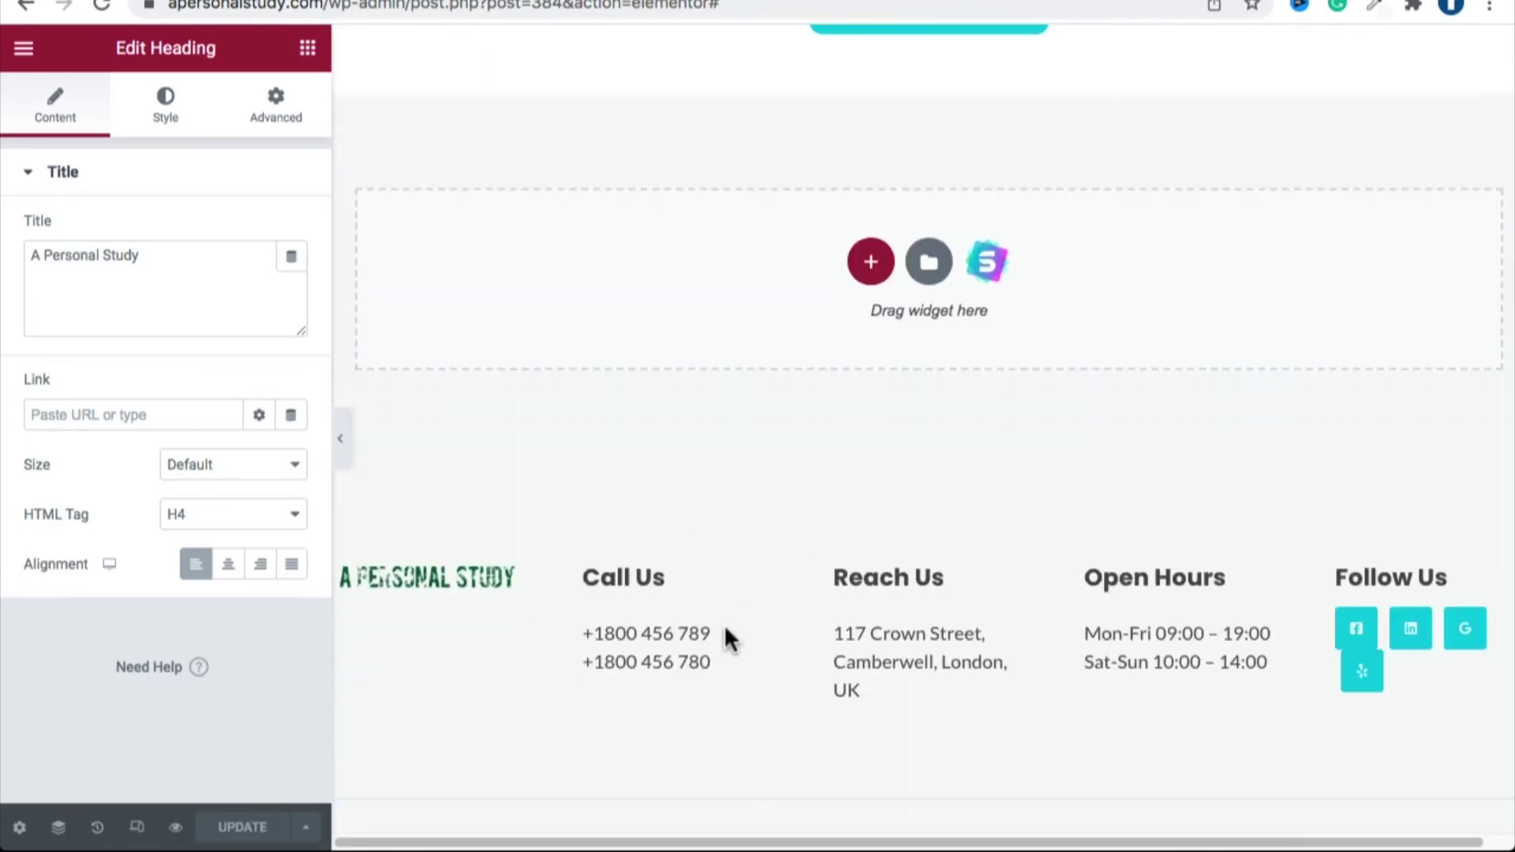
scroll(734, 382, "up", 20)
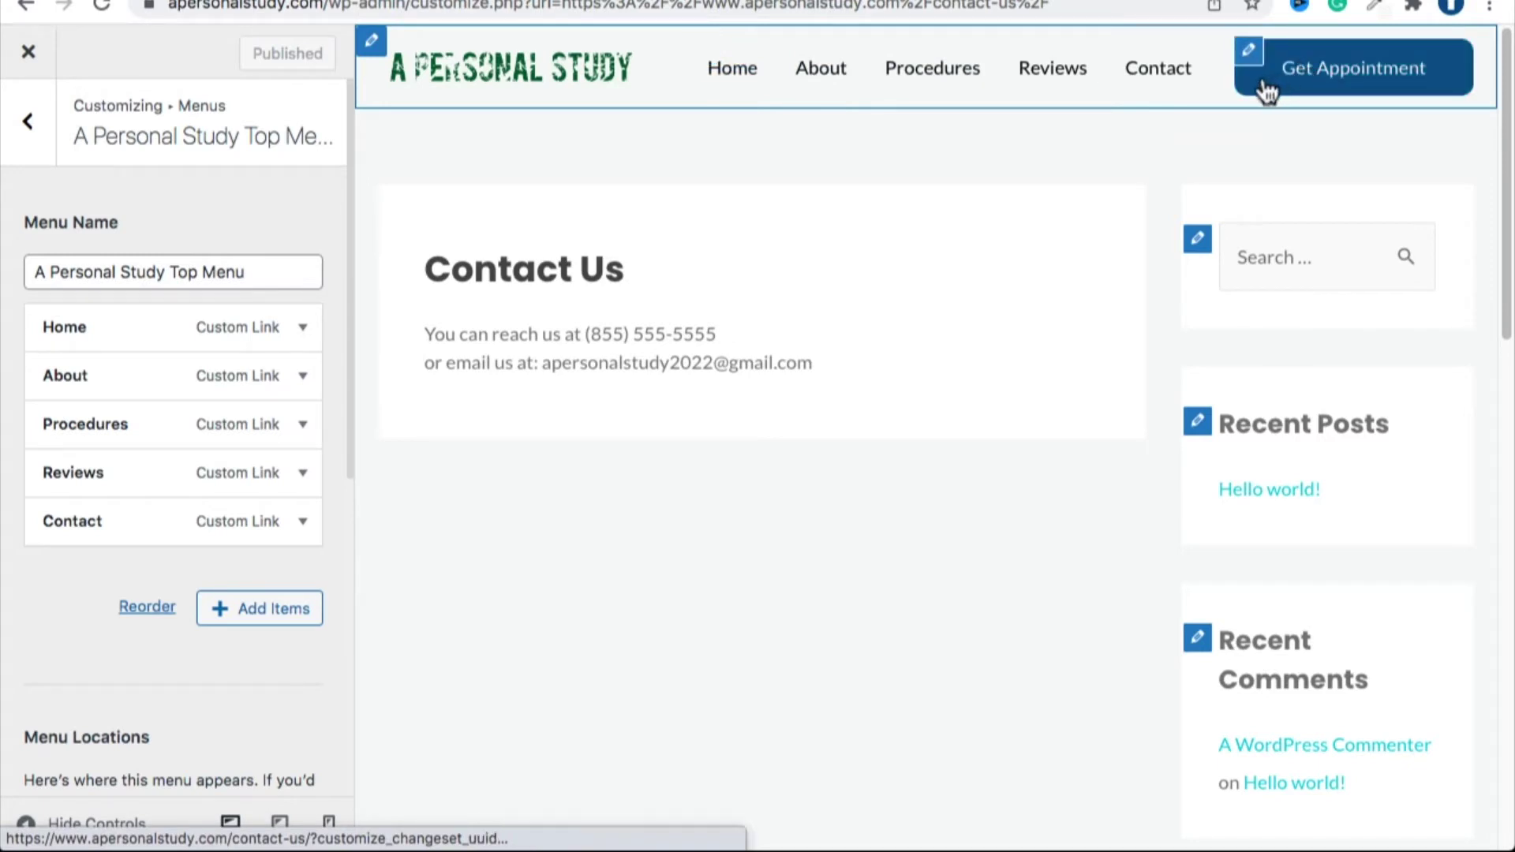
left_click(474, 73)
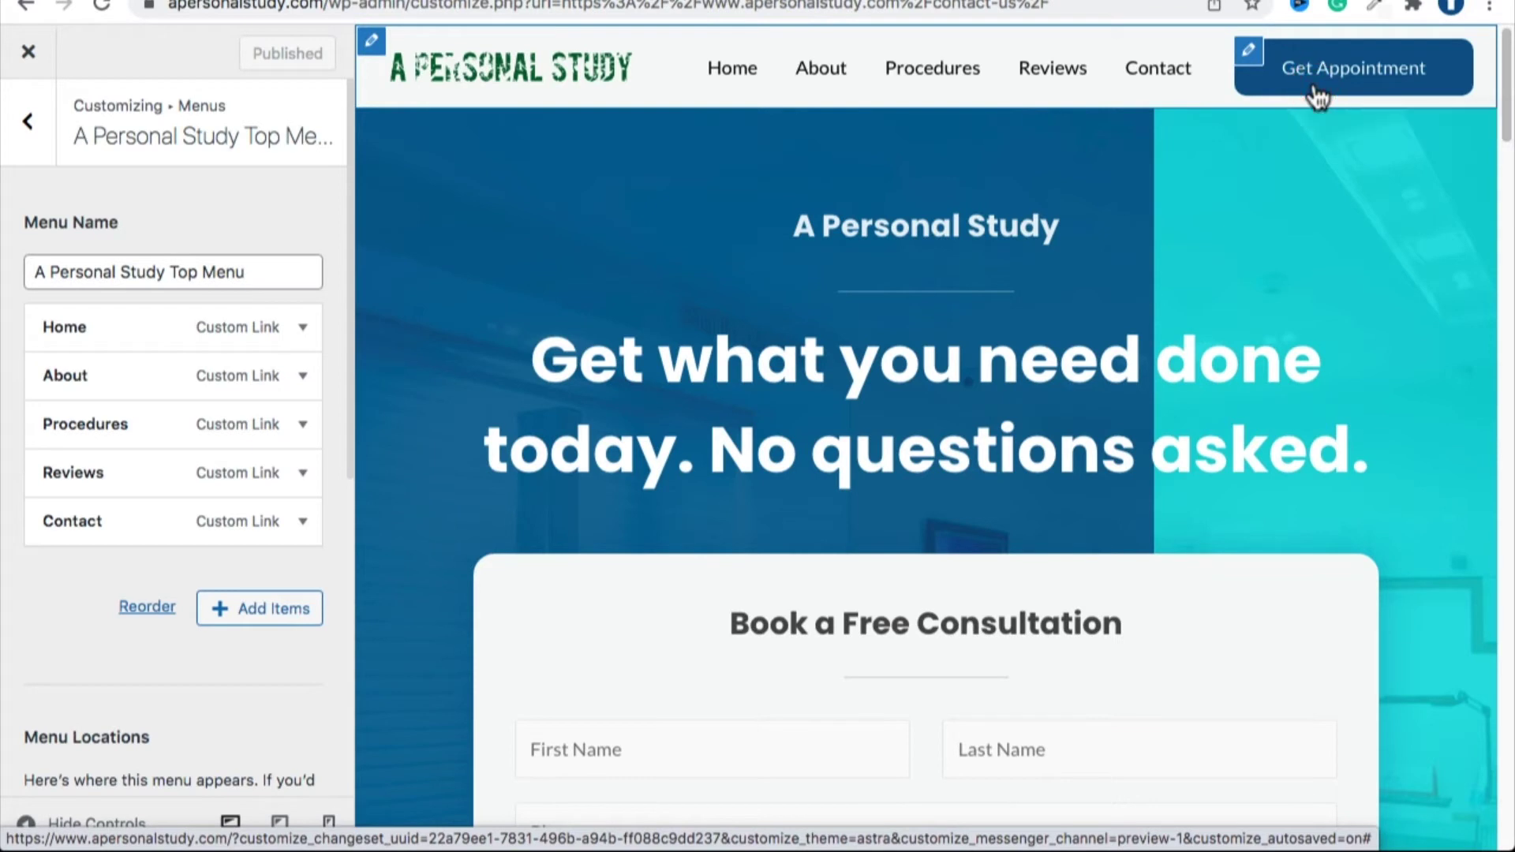
left_click(1252, 57)
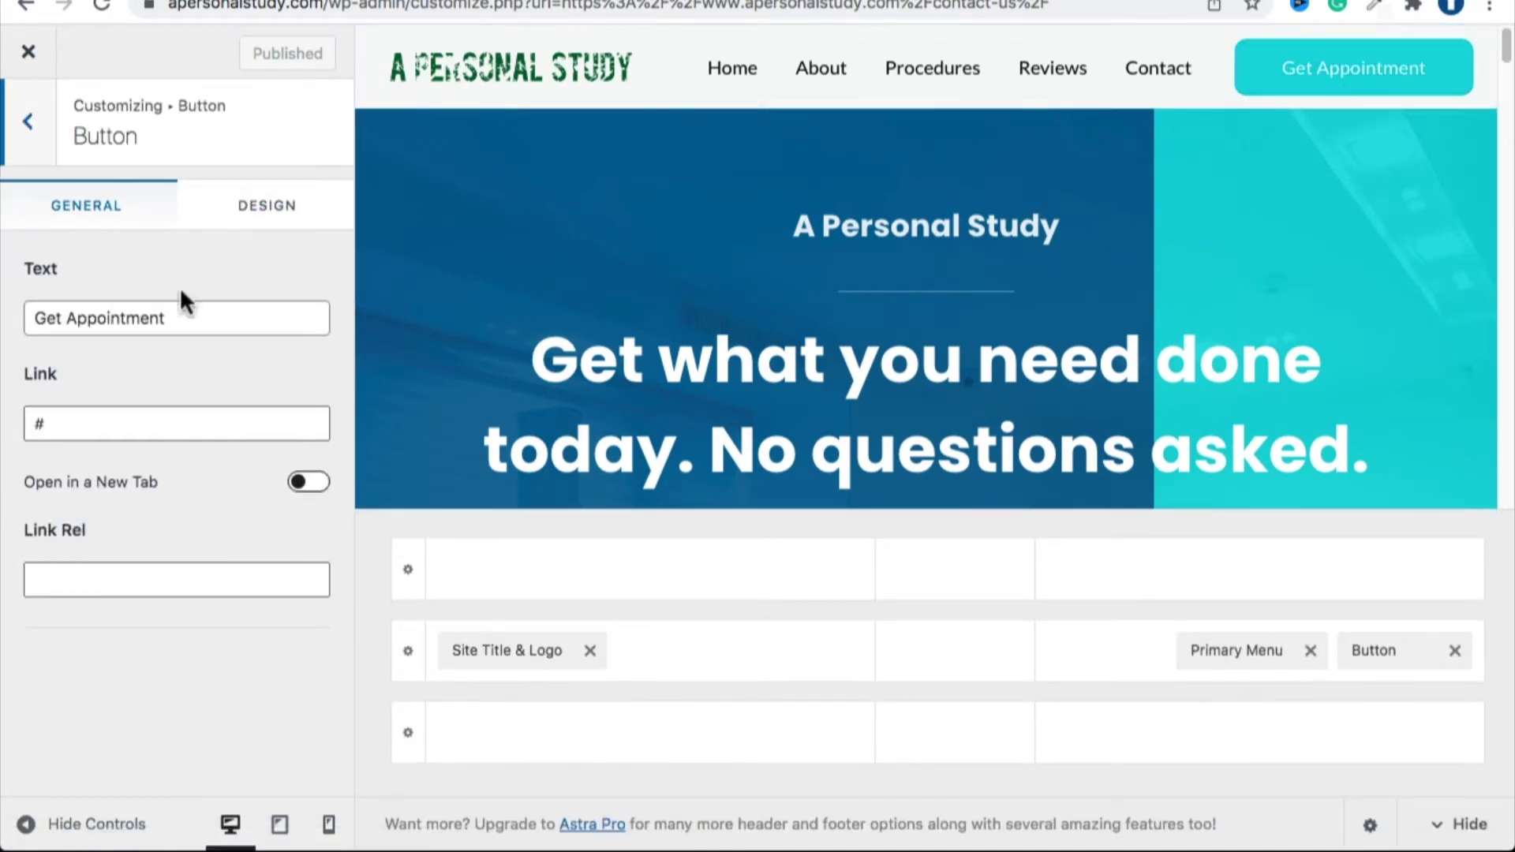
triple_click(97, 315)
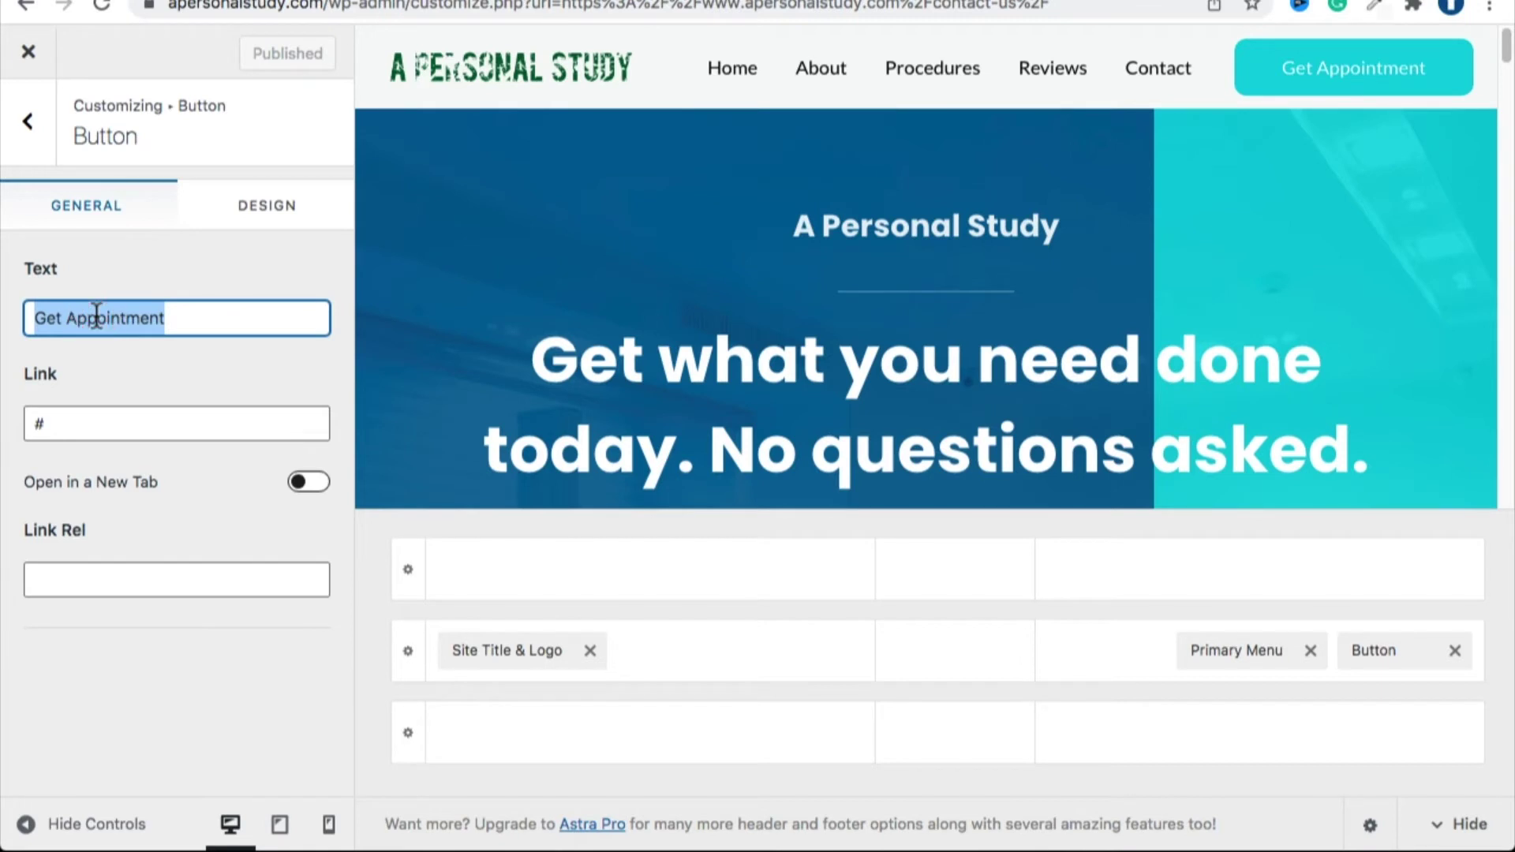
type("C")
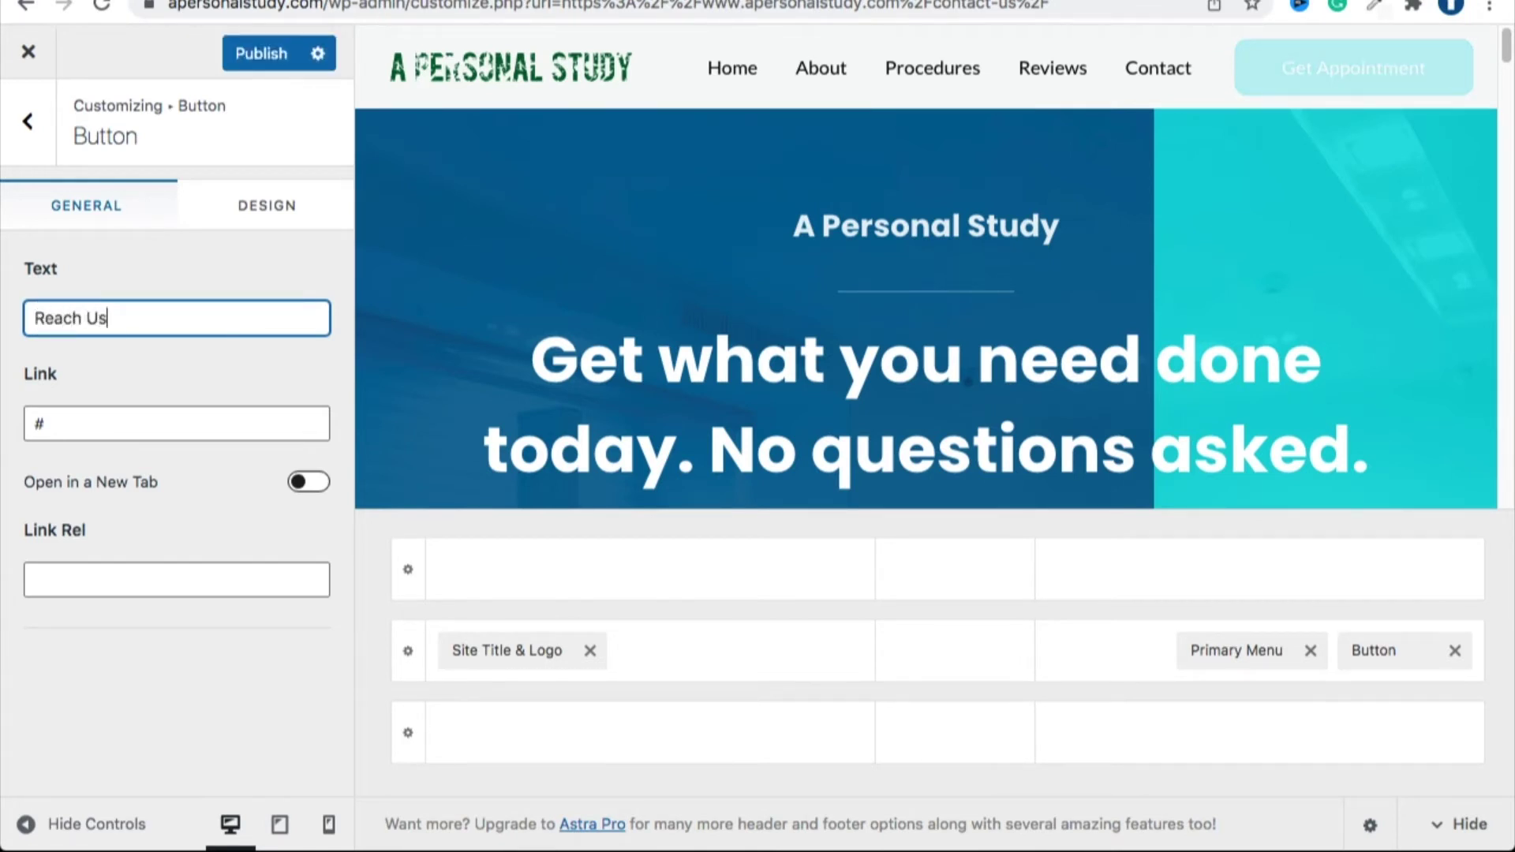
Set the Reach Us header button's link to #contact and publish the changes.
left_click(135, 425)
scroll(933, 314, "down", 10)
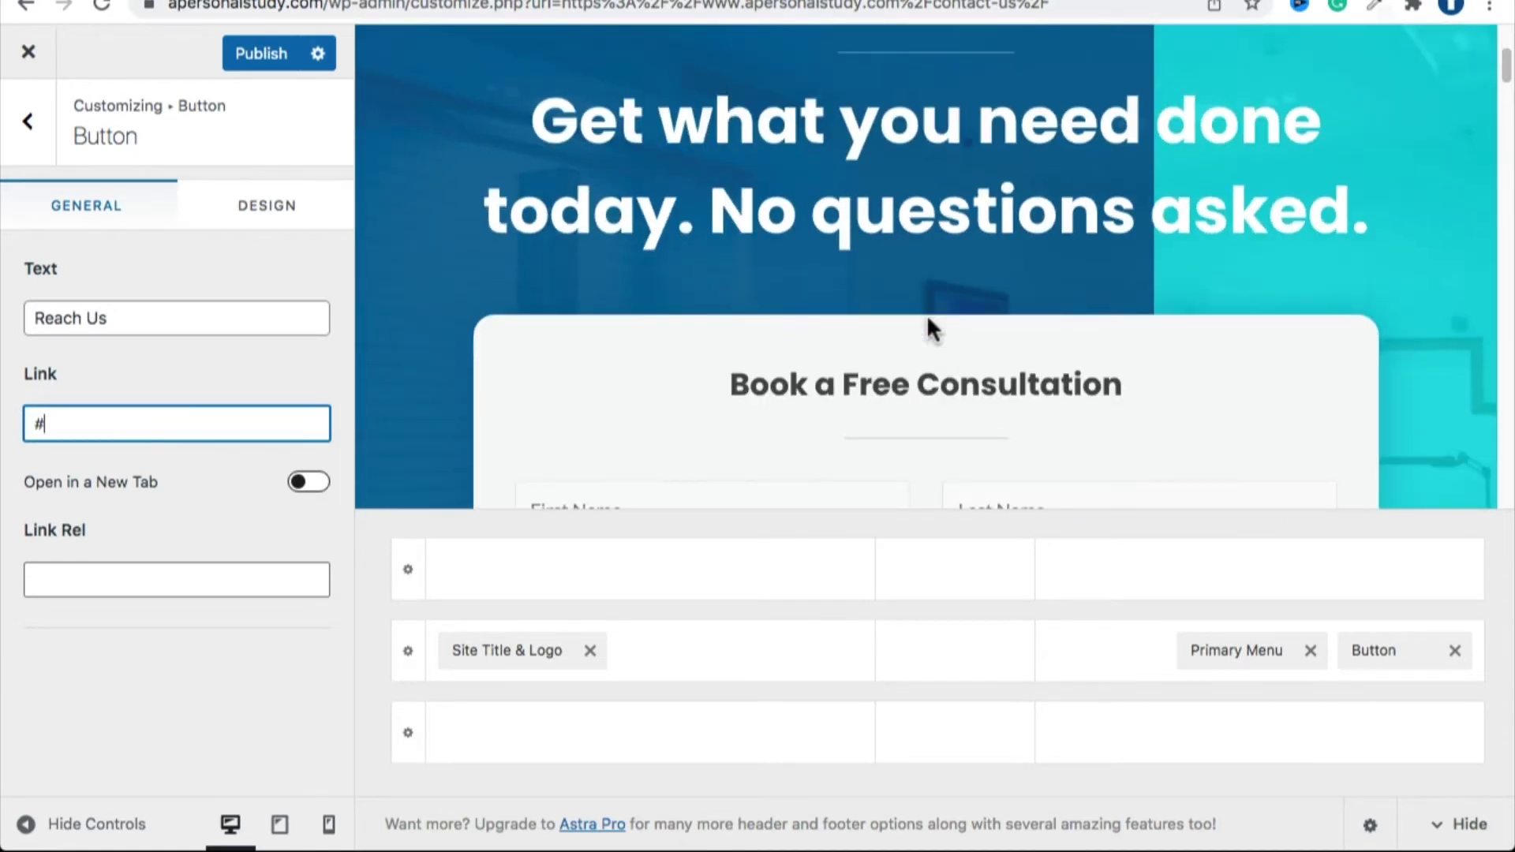
scroll(718, 325, "up", 3)
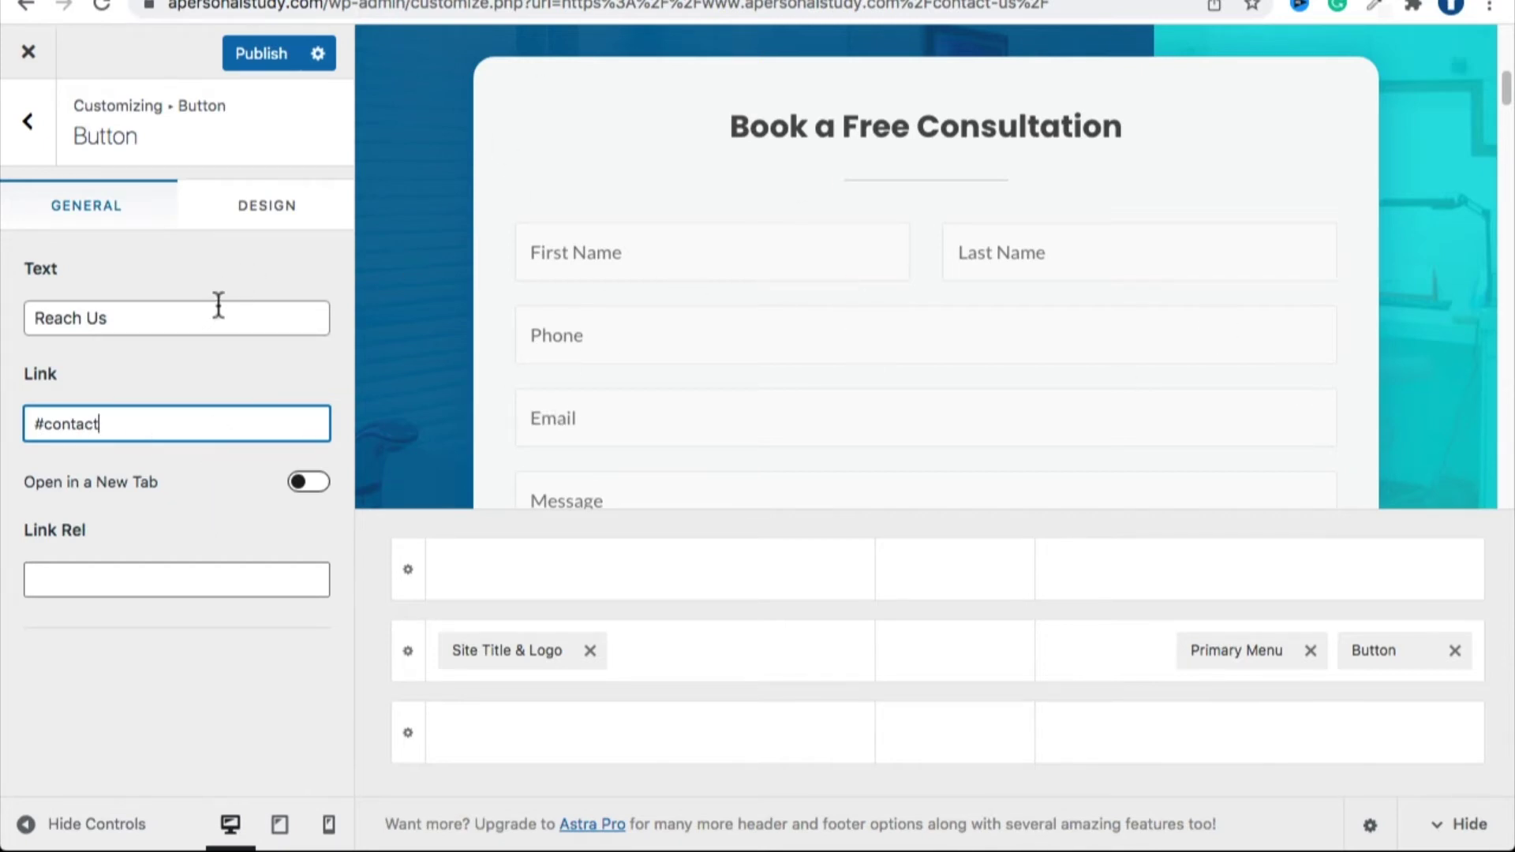
scroll(868, 249, "up", 7)
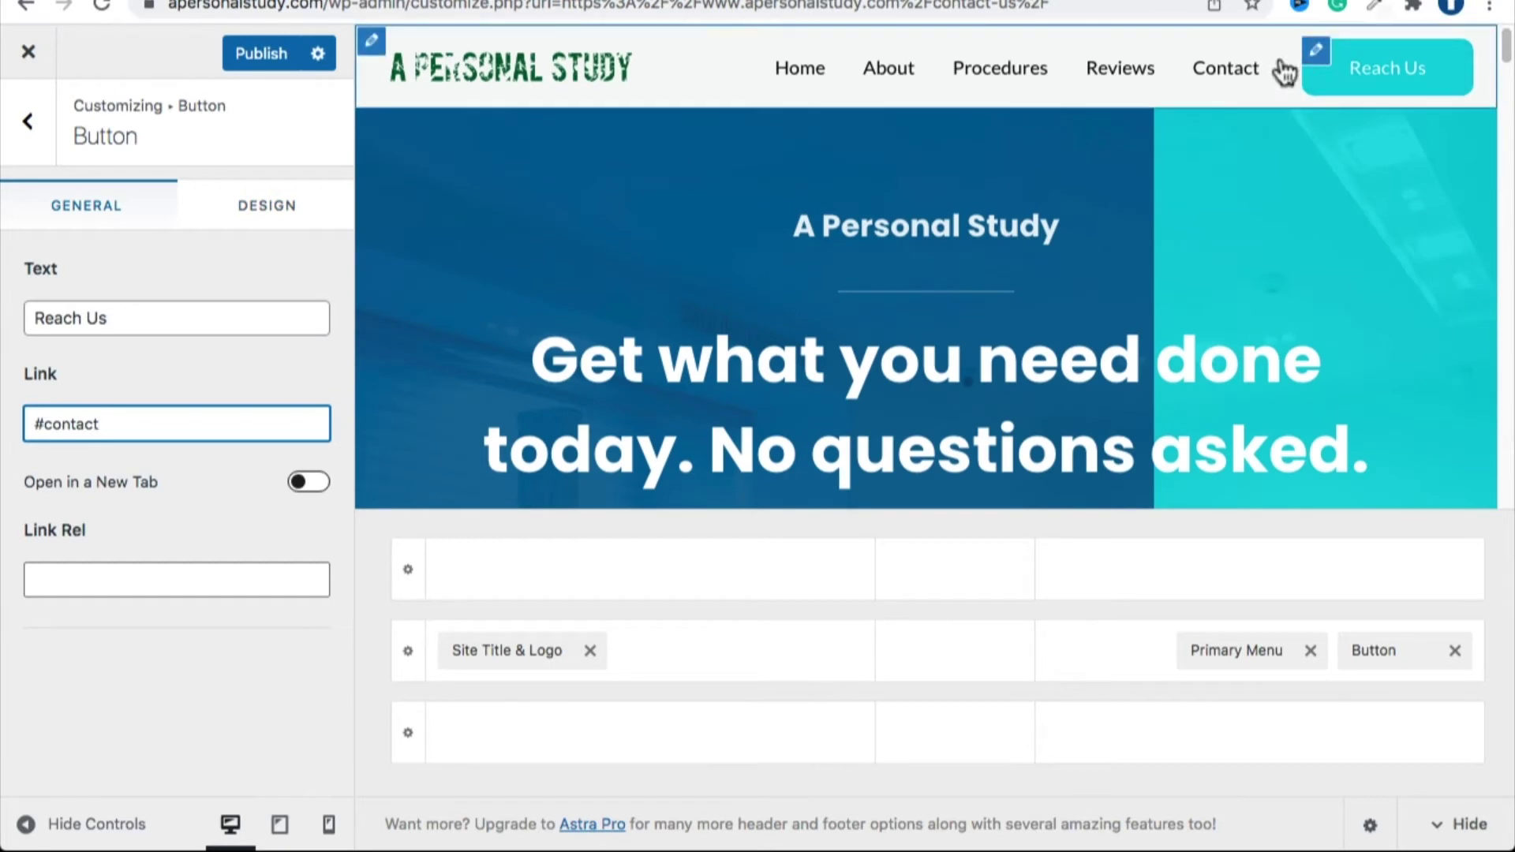
left_click(270, 41)
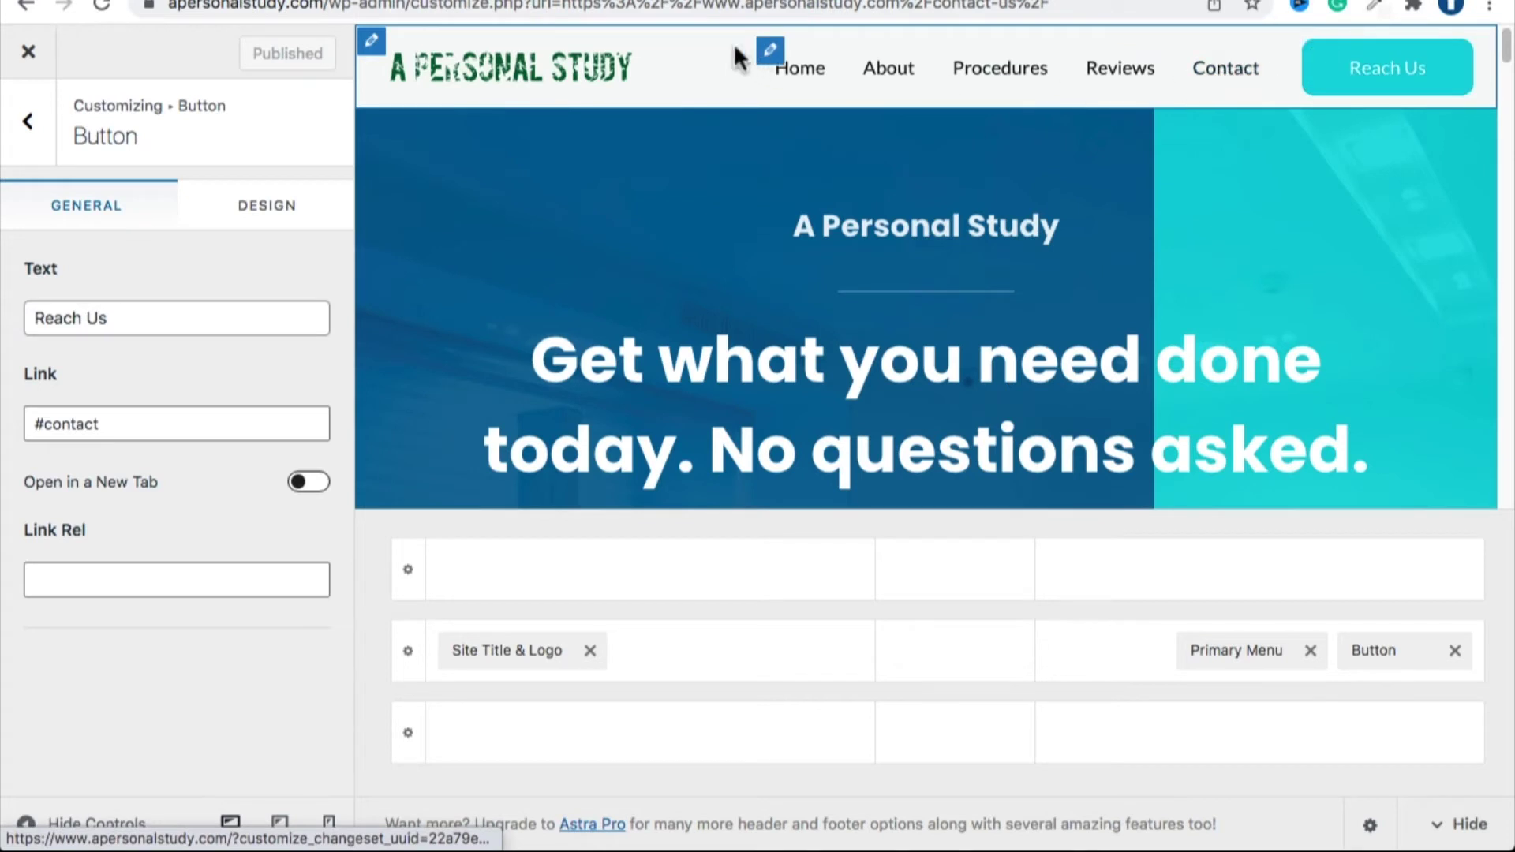
Remove the Contact item from the A Personal Study Top Menu and publish the change.
left_click(839, 68)
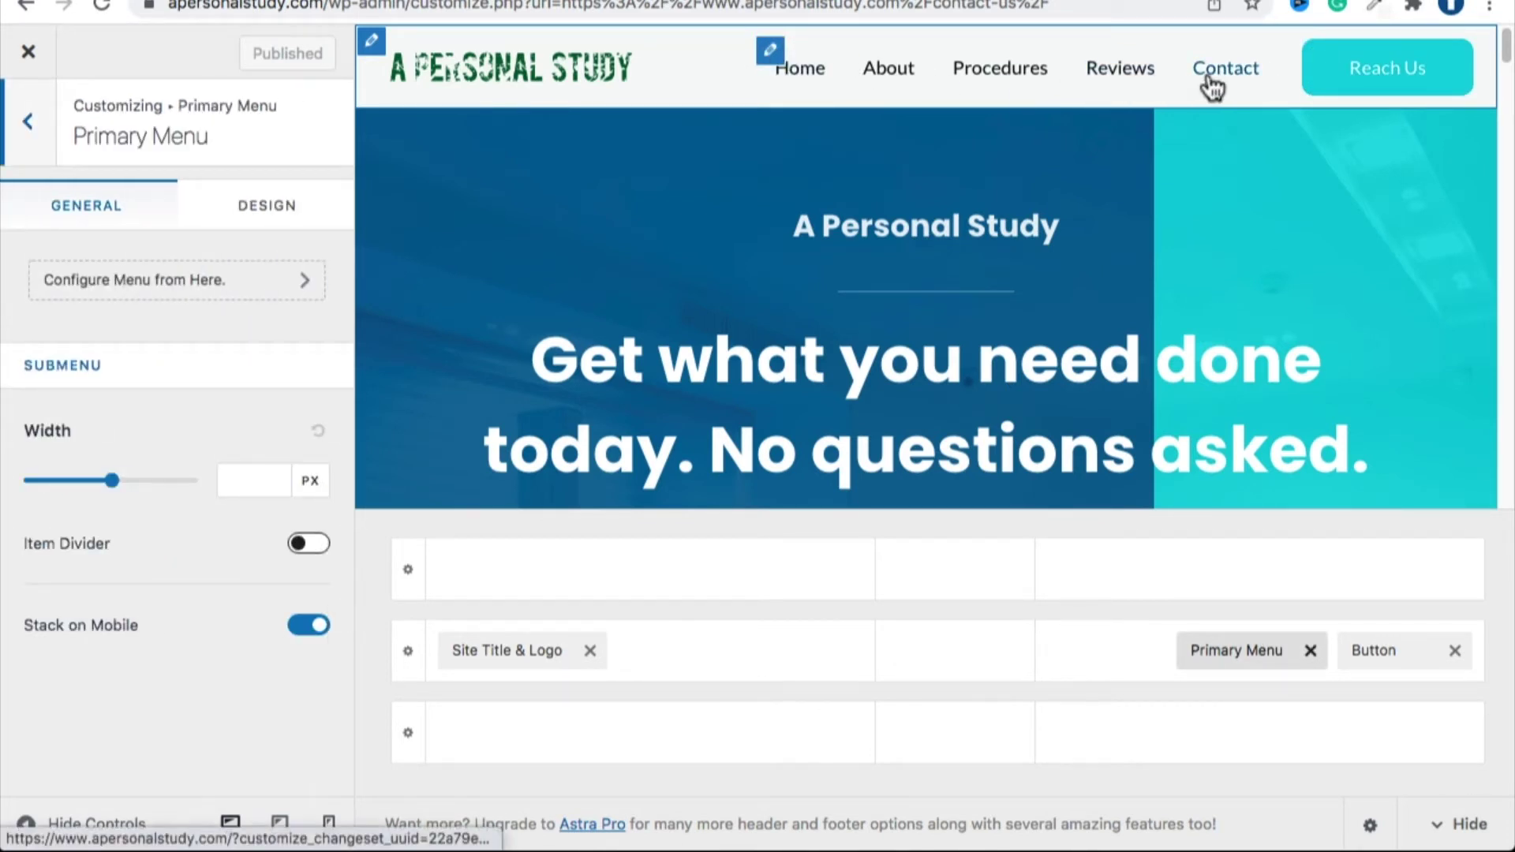
left_click(180, 290)
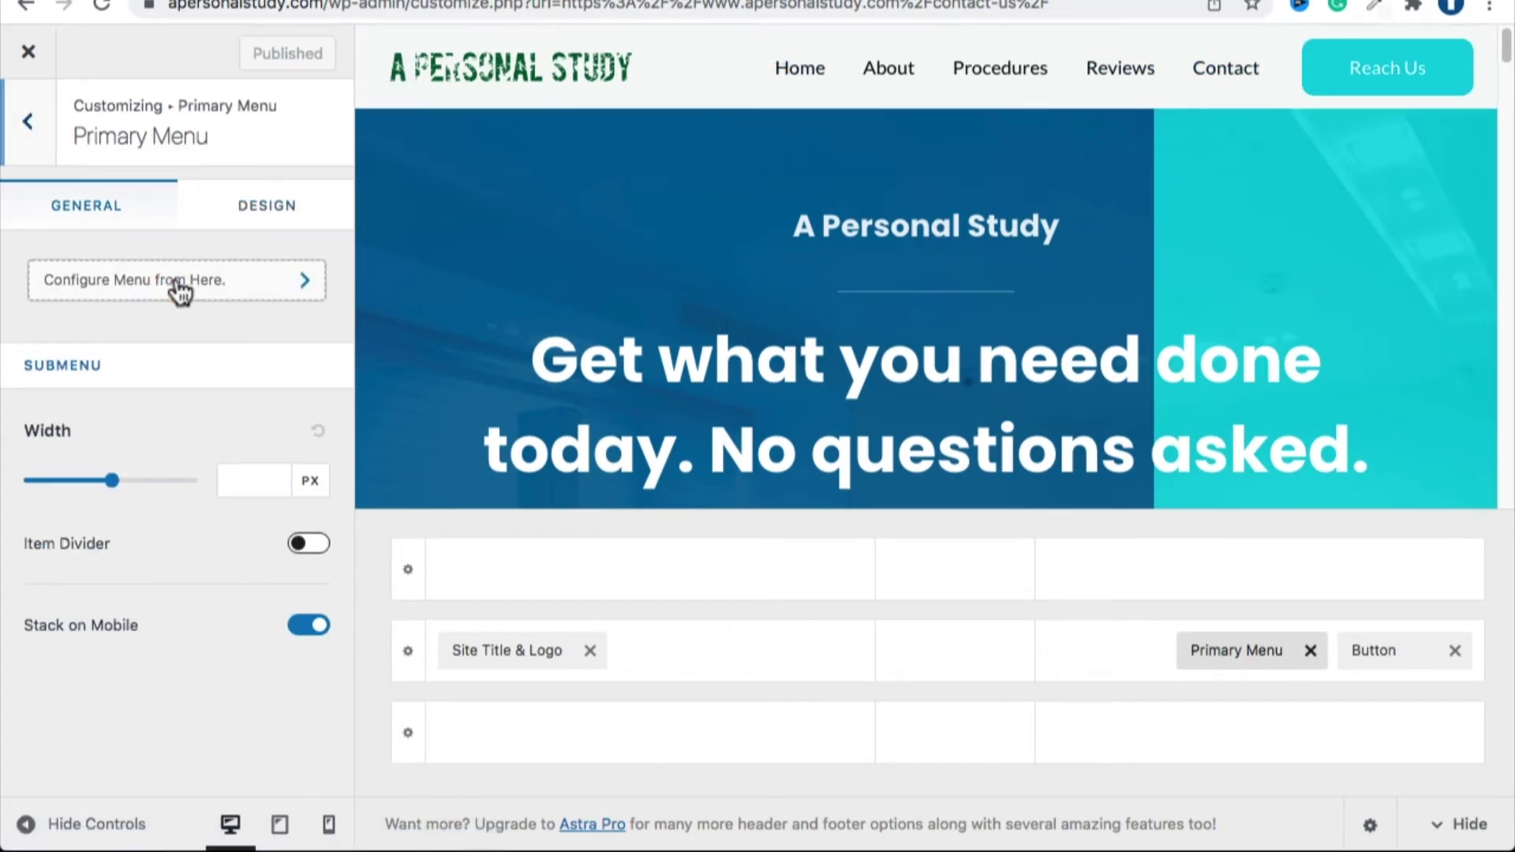
scroll(68, 426, "down", 2)
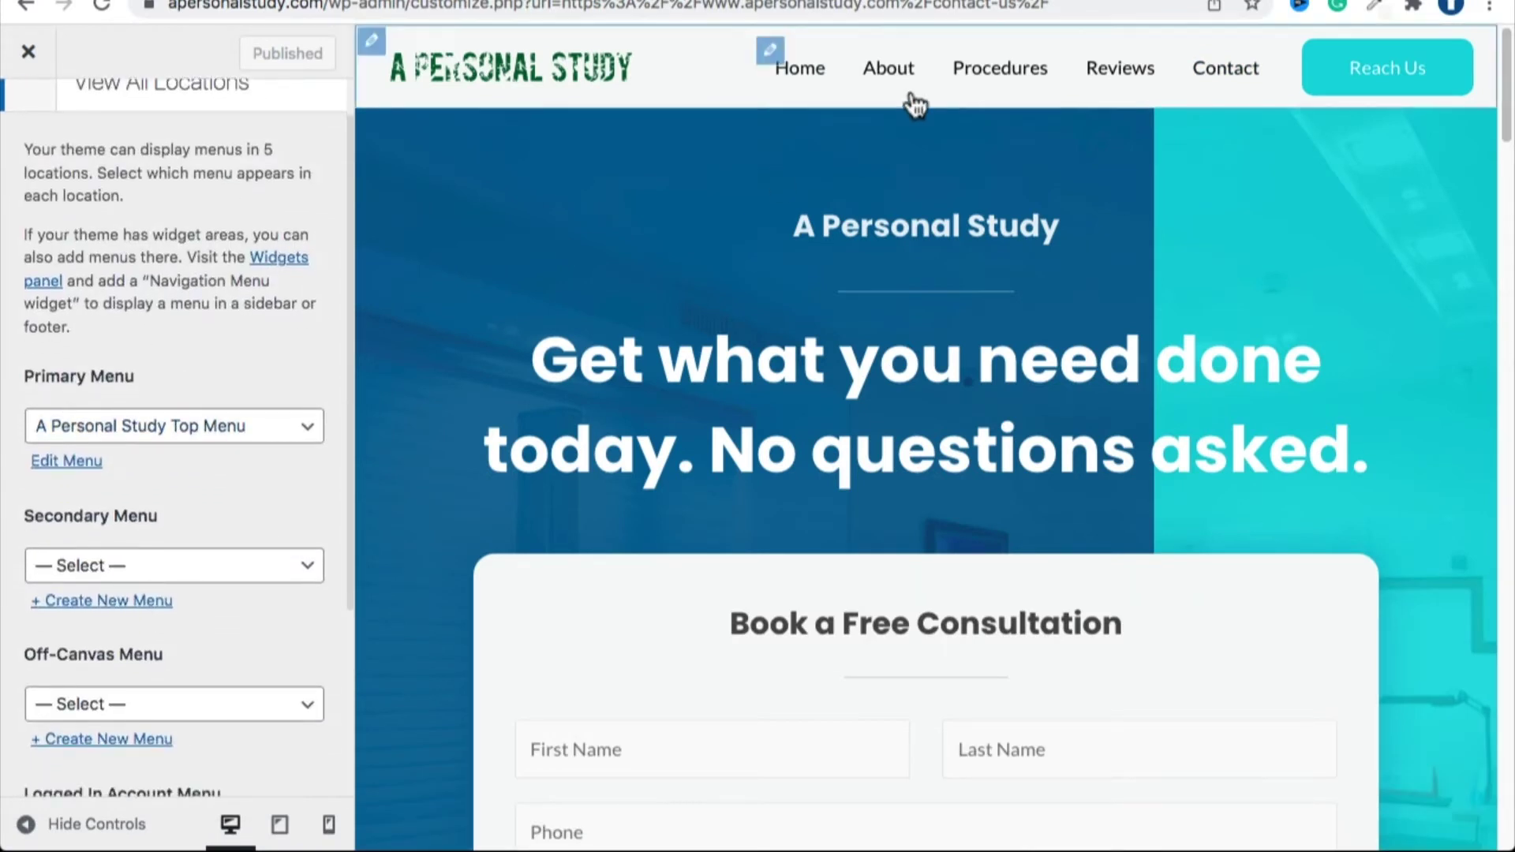
left_click(76, 460)
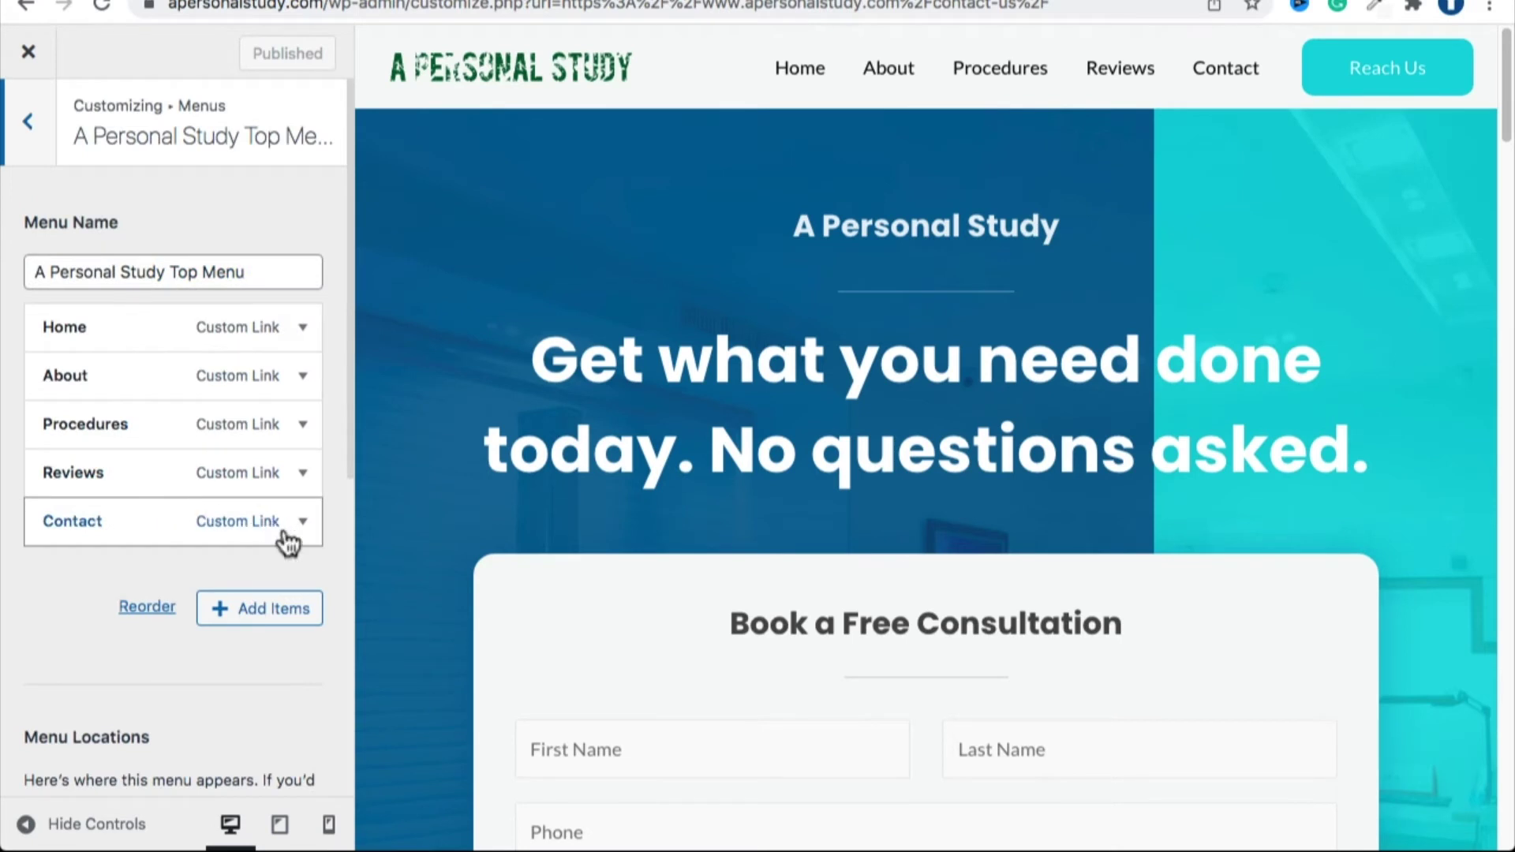
left_click(301, 523)
left_click(65, 713)
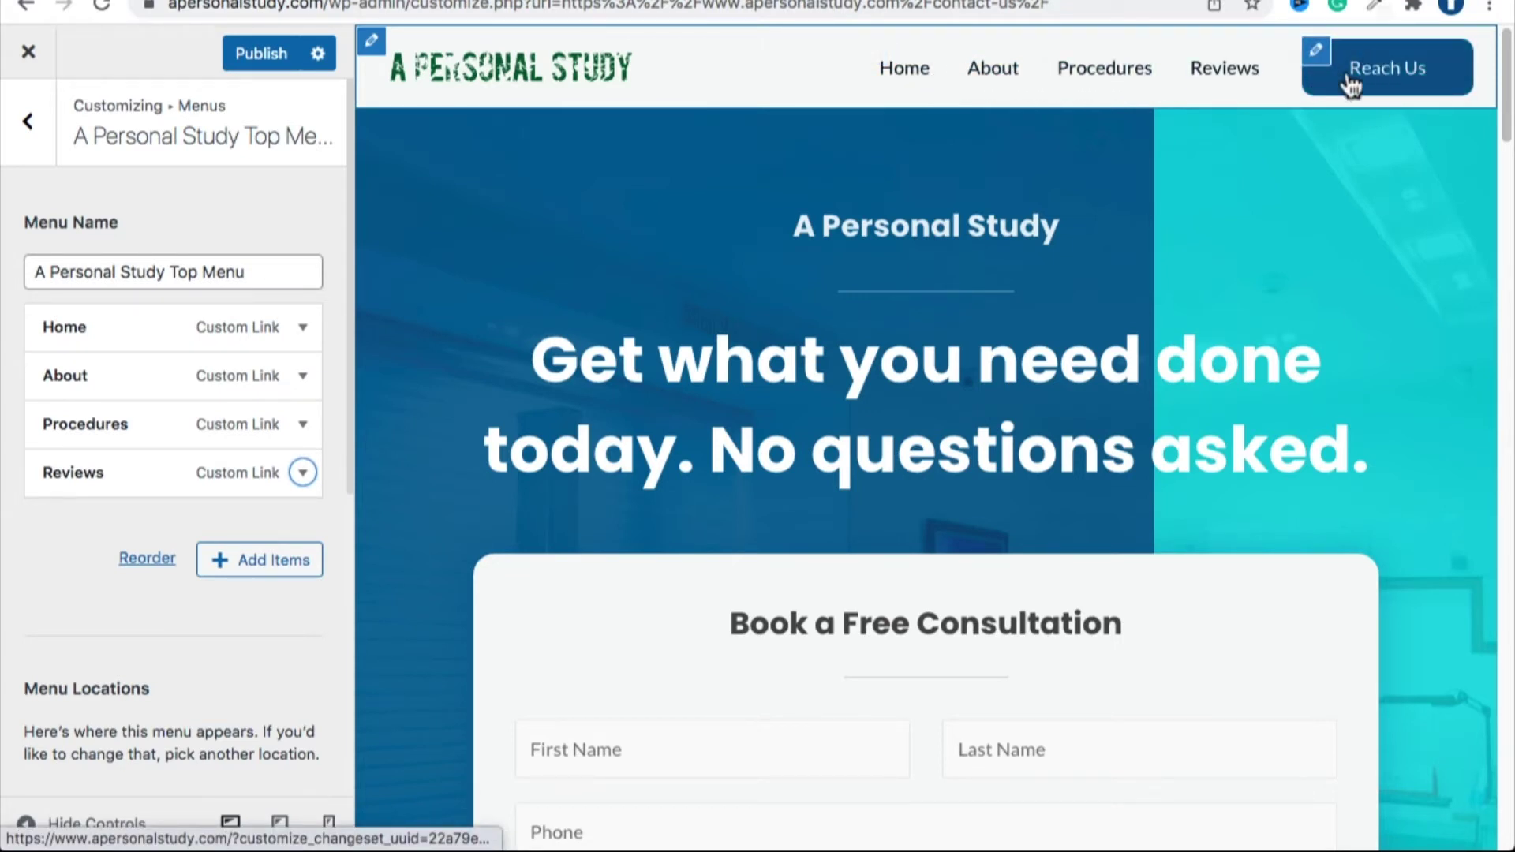
scroll(679, 675, "down", 3)
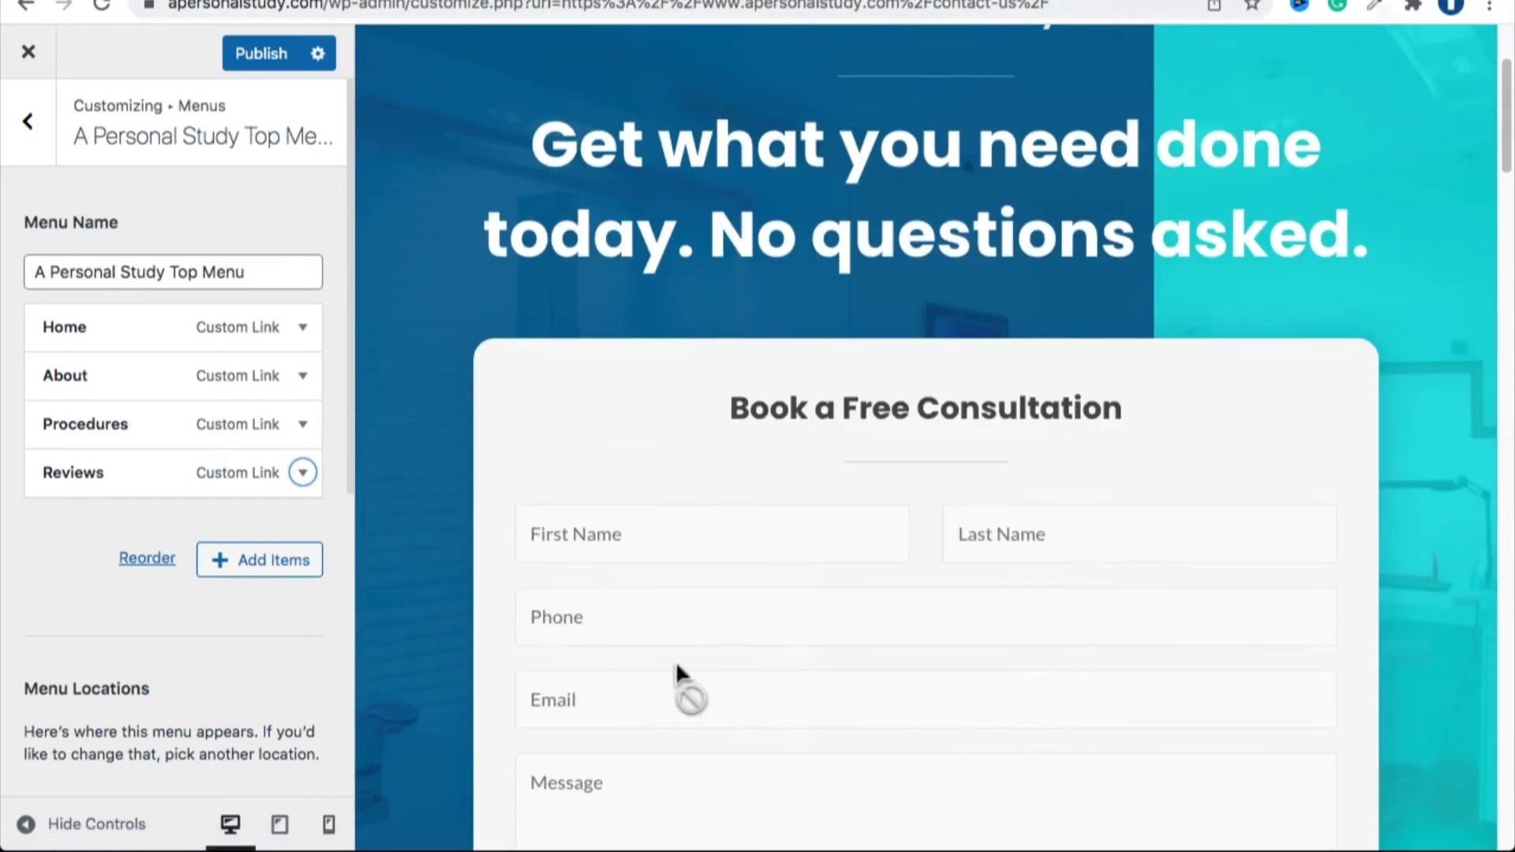
left_click(244, 54)
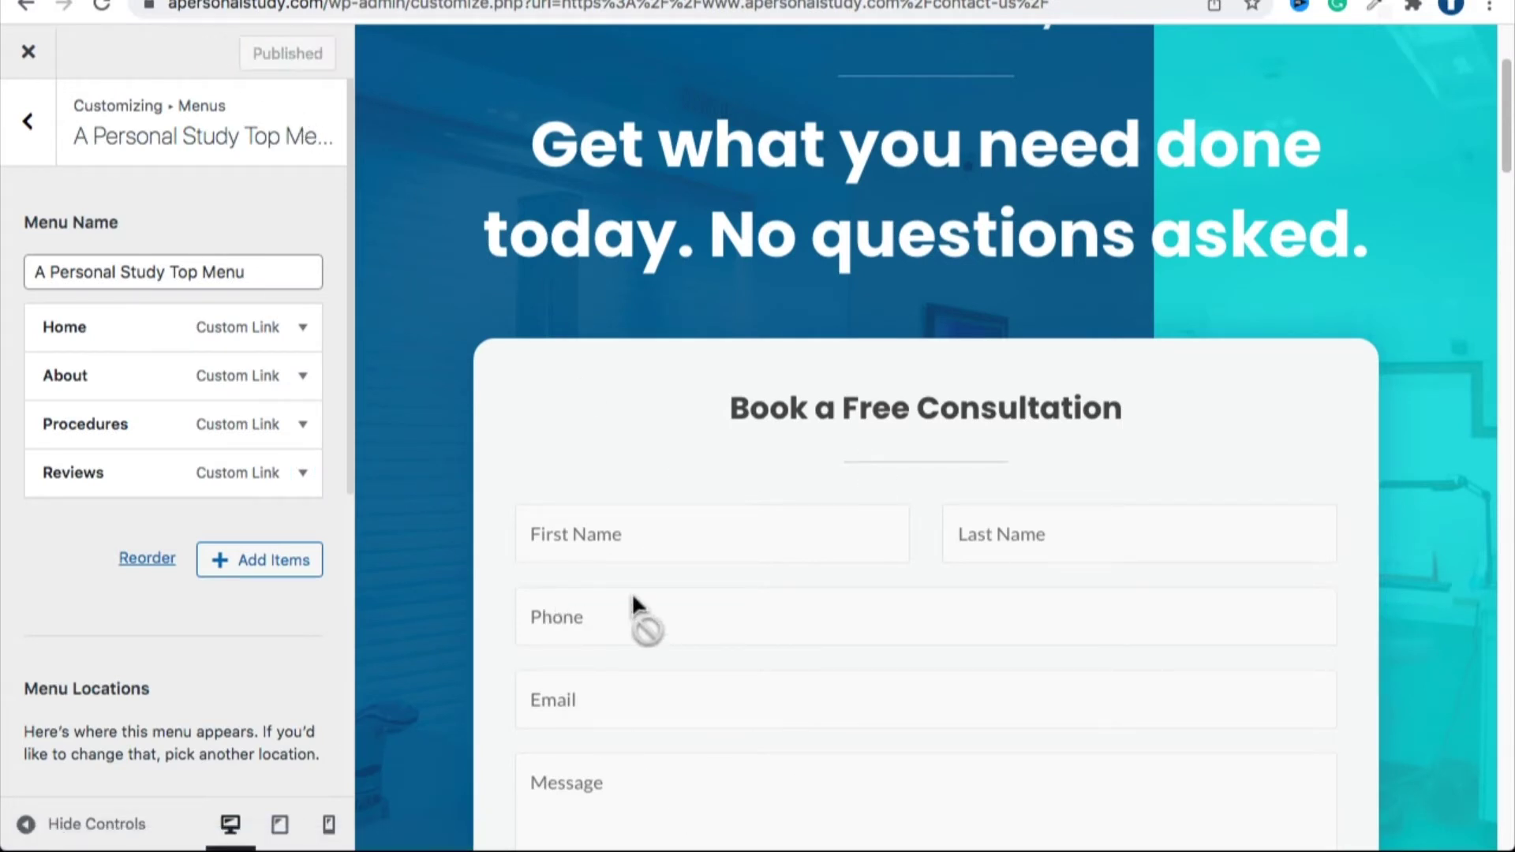
Review the home page preview from the header down to the footer's contact details.
scroll(472, 302, "down", 10)
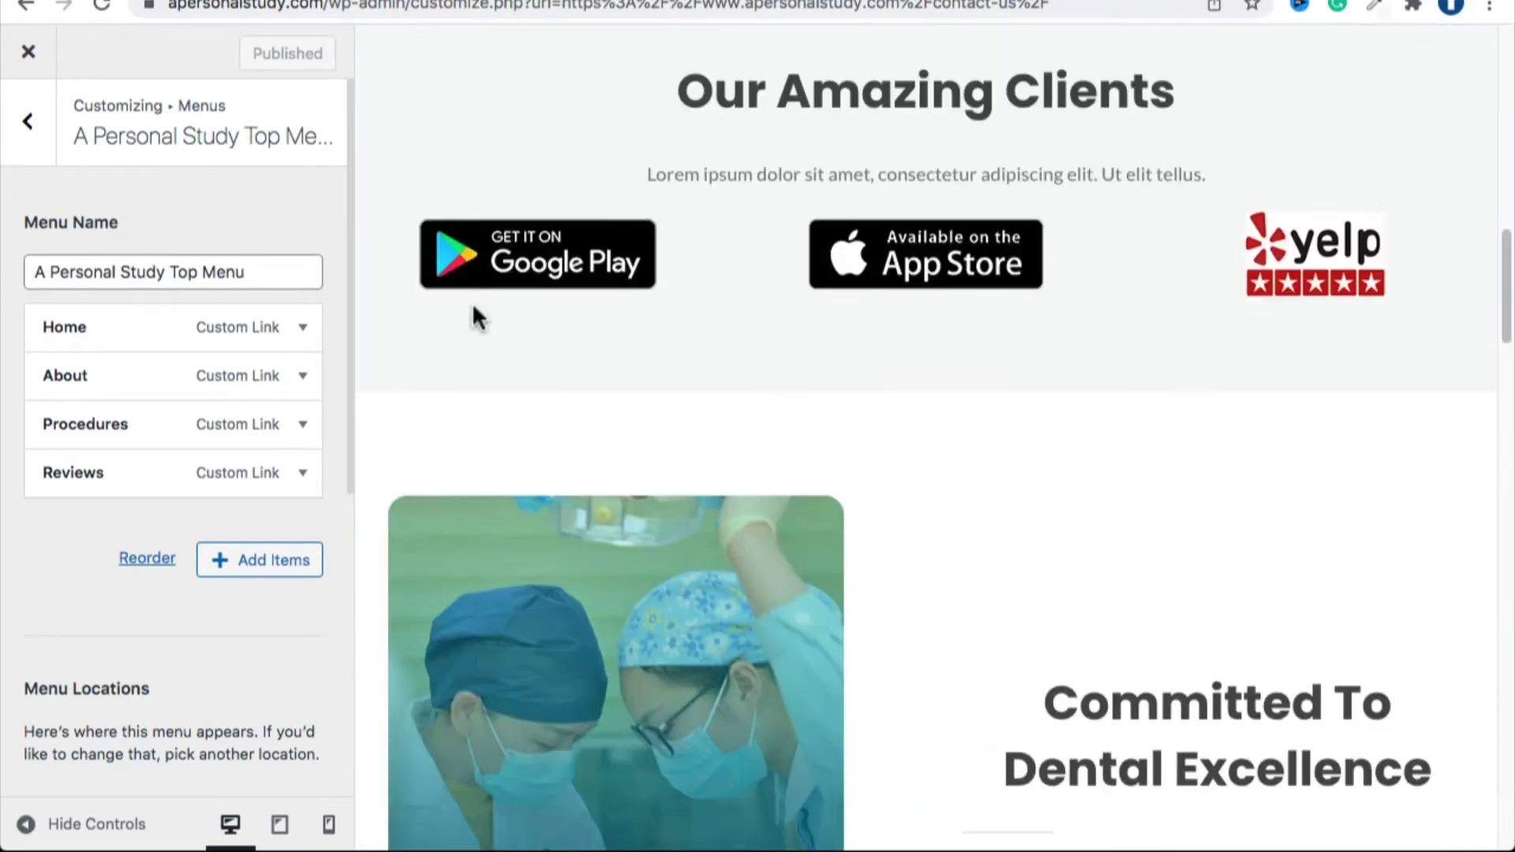
scroll(418, 296, "up", 12)
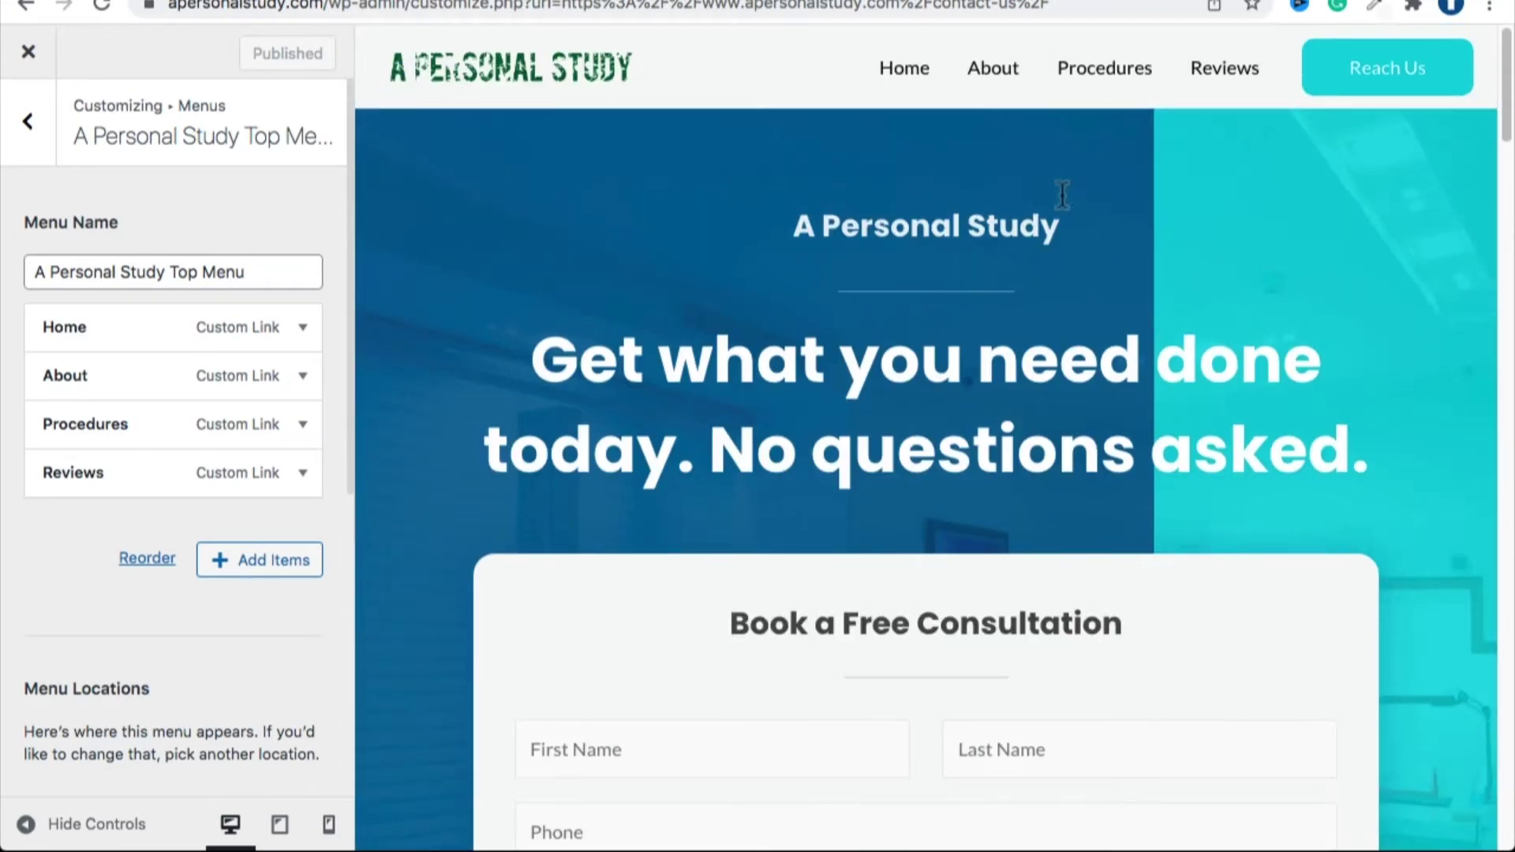
scroll(916, 237, "down", 12)
scroll(674, 331, "down", 15)
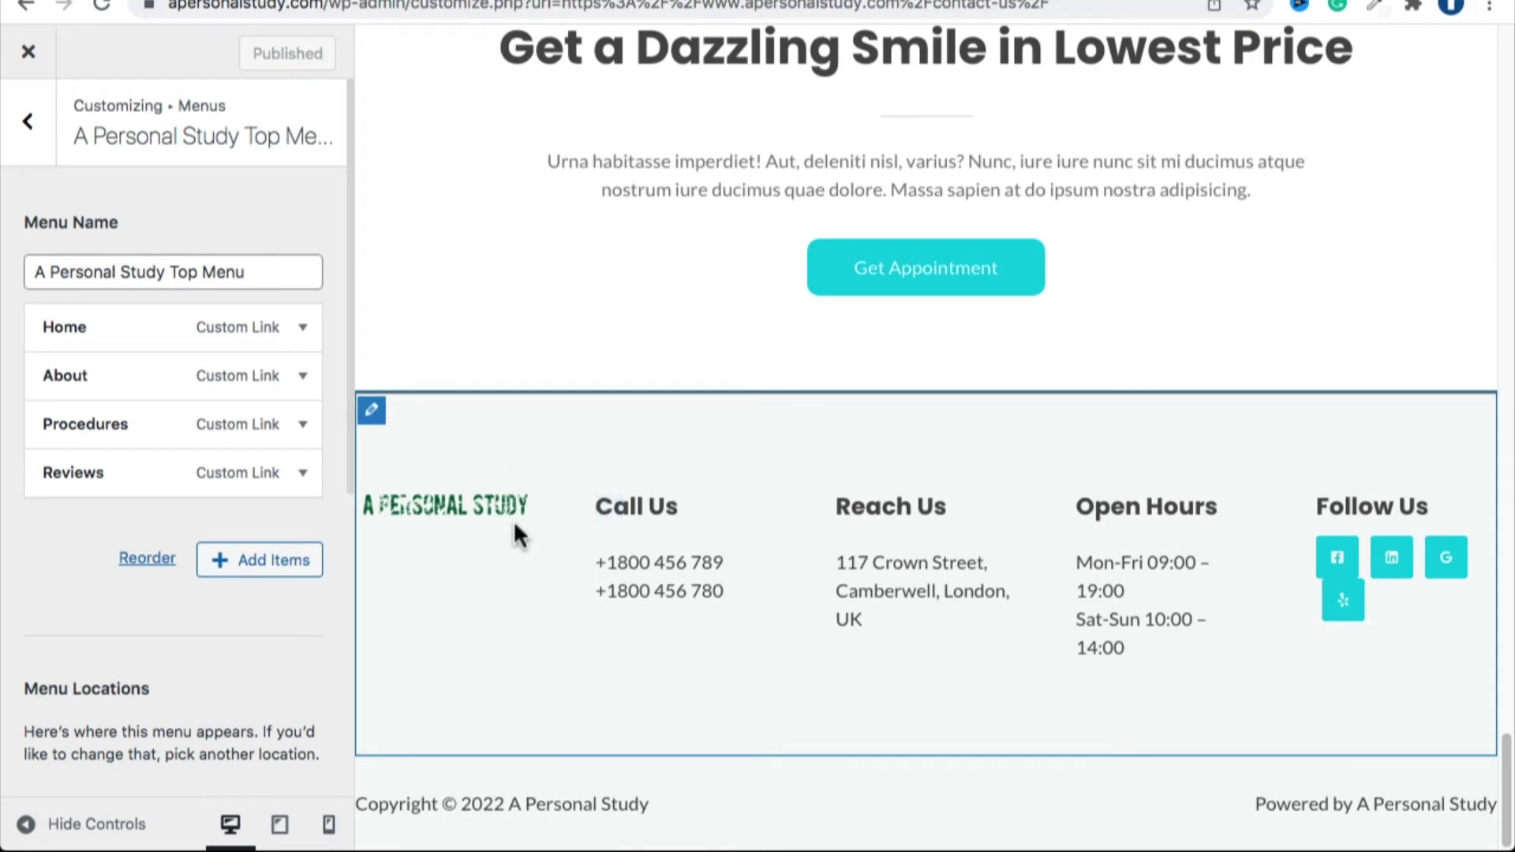
Examine the footer builder's elements, including the Primary Footer settings, the Widget 1 image, HTML 1 and the Social icons.
left_click(372, 412)
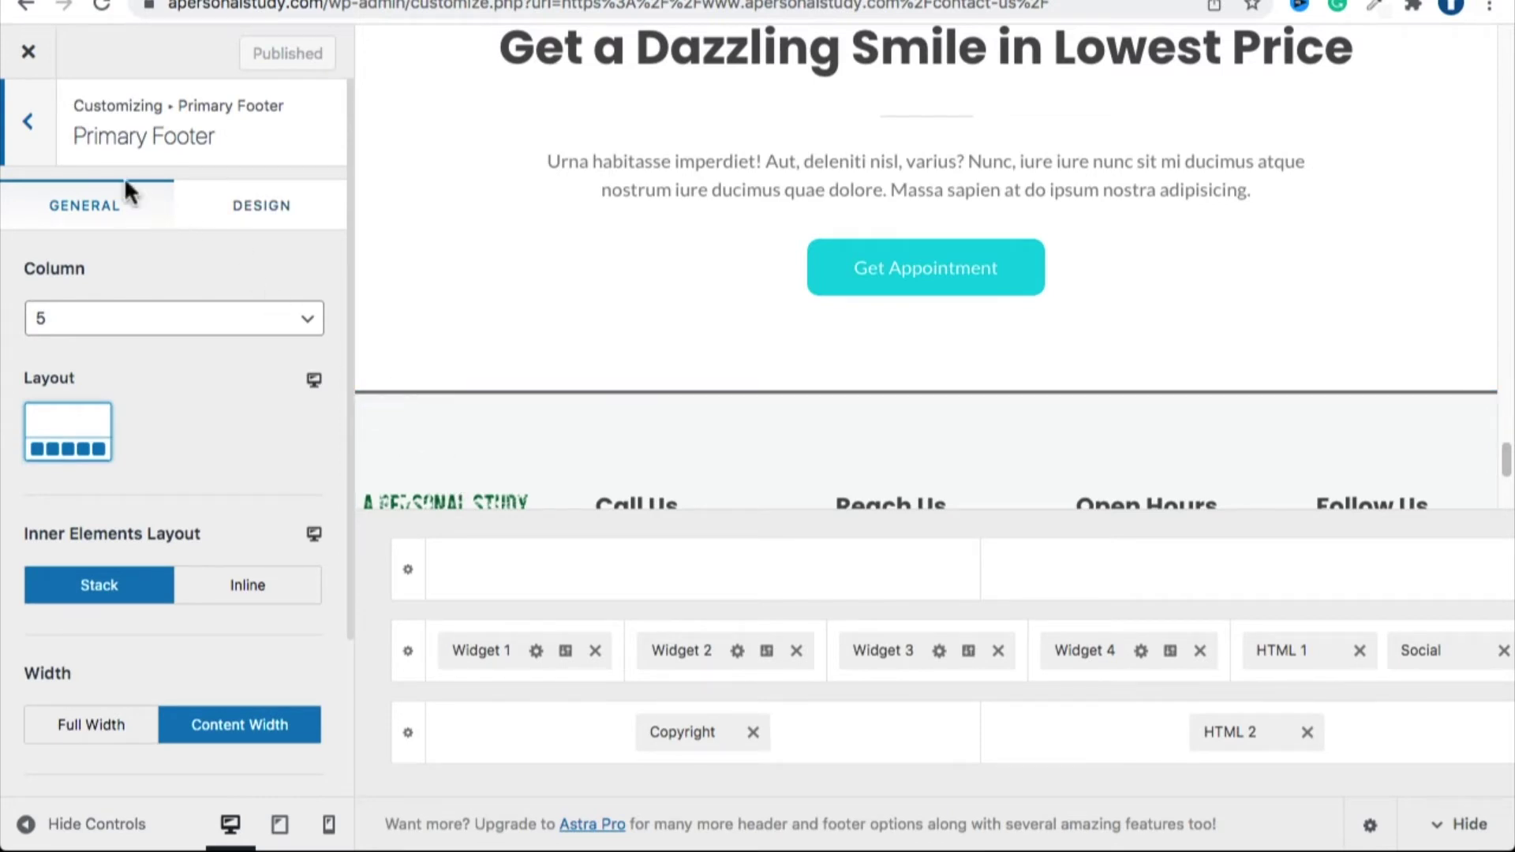
left_click(38, 125)
left_click(36, 127)
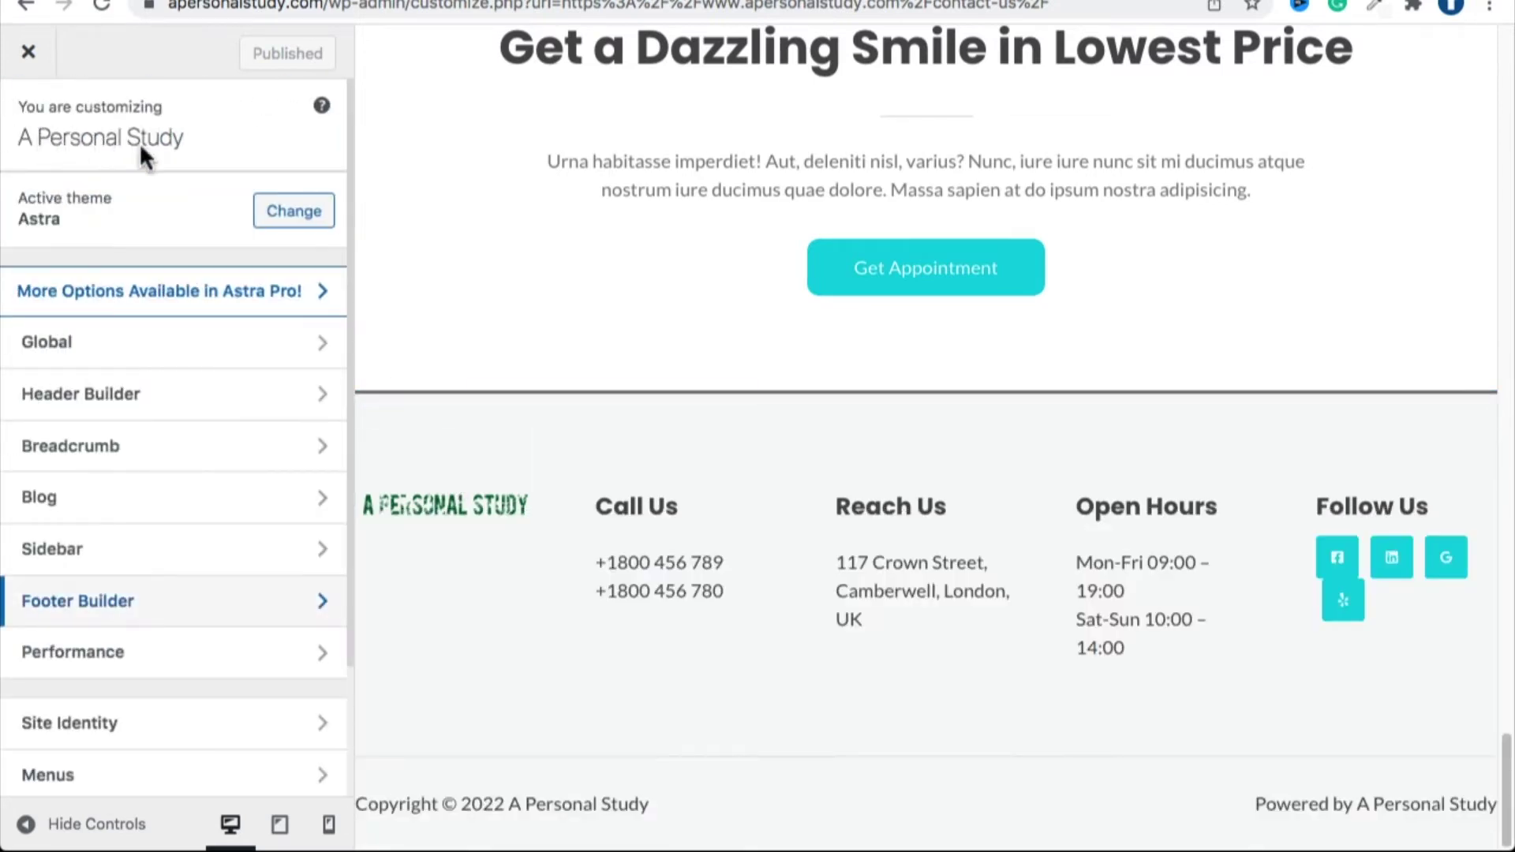
scroll(143, 180, "down", 1)
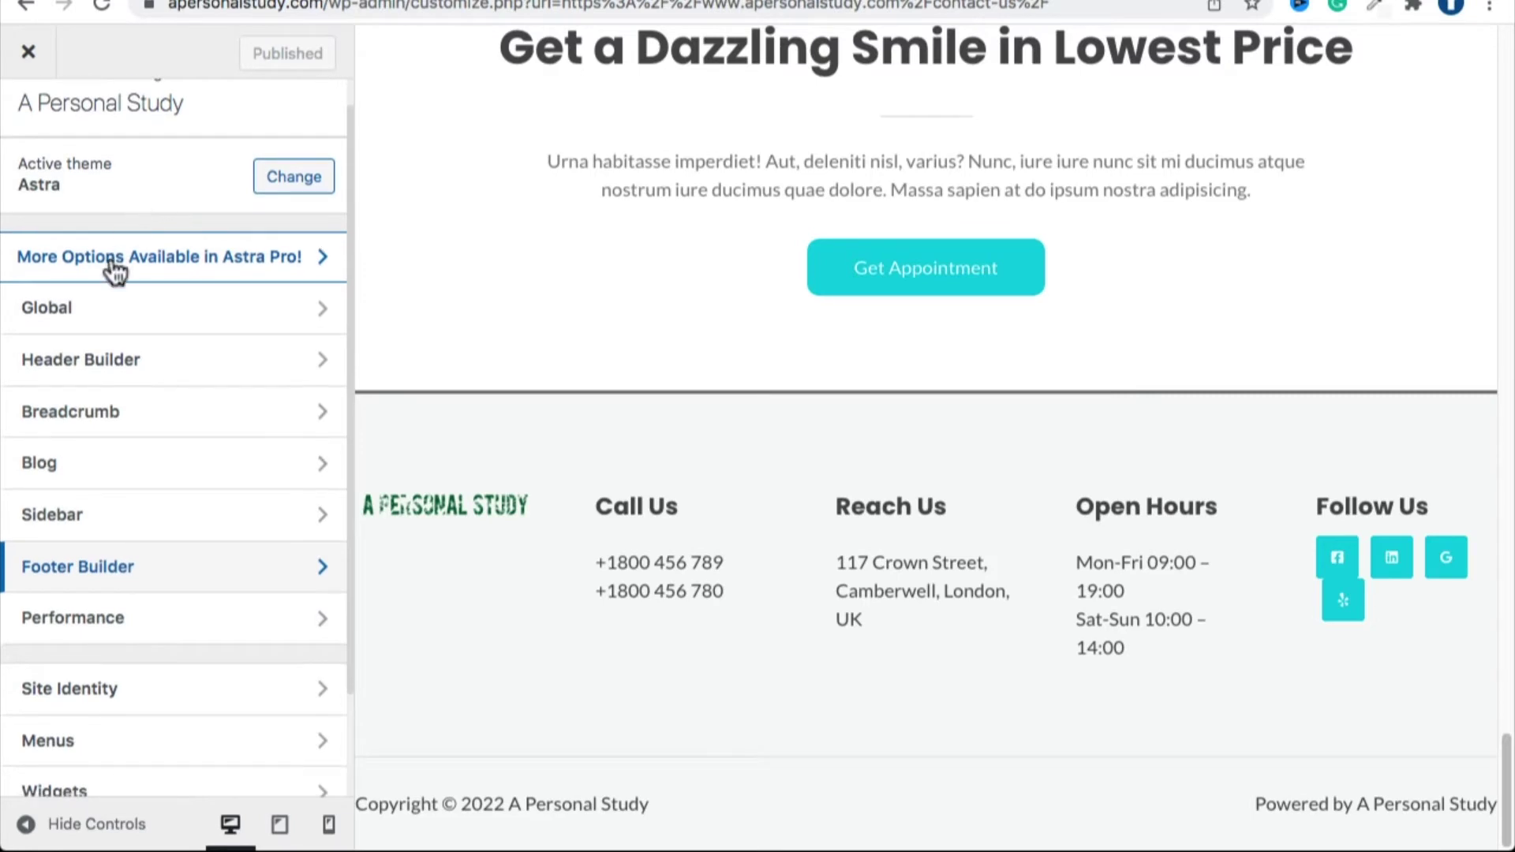
left_click(87, 568)
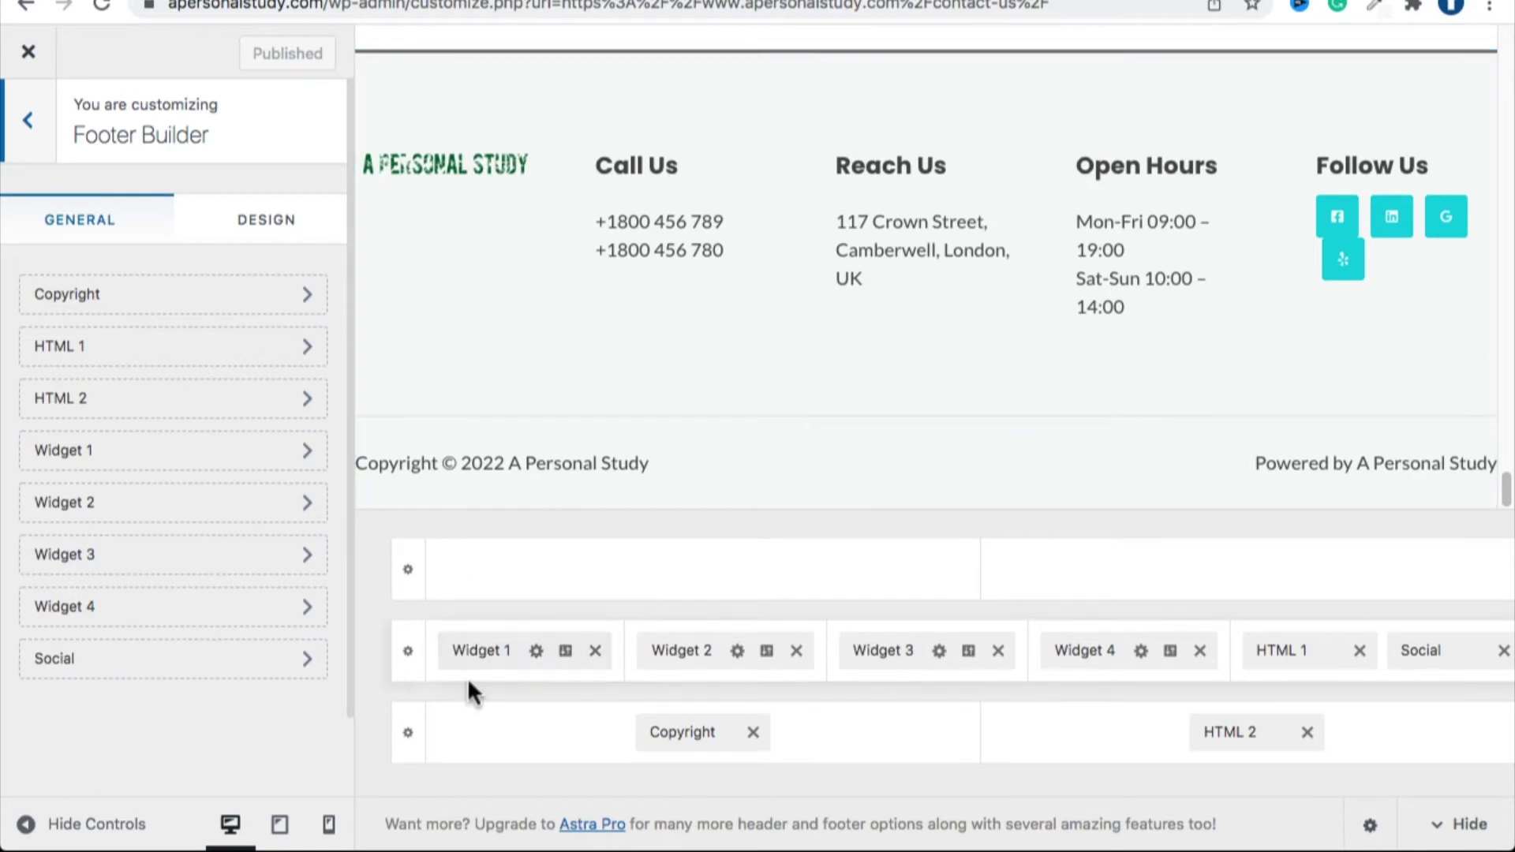
left_click(474, 650)
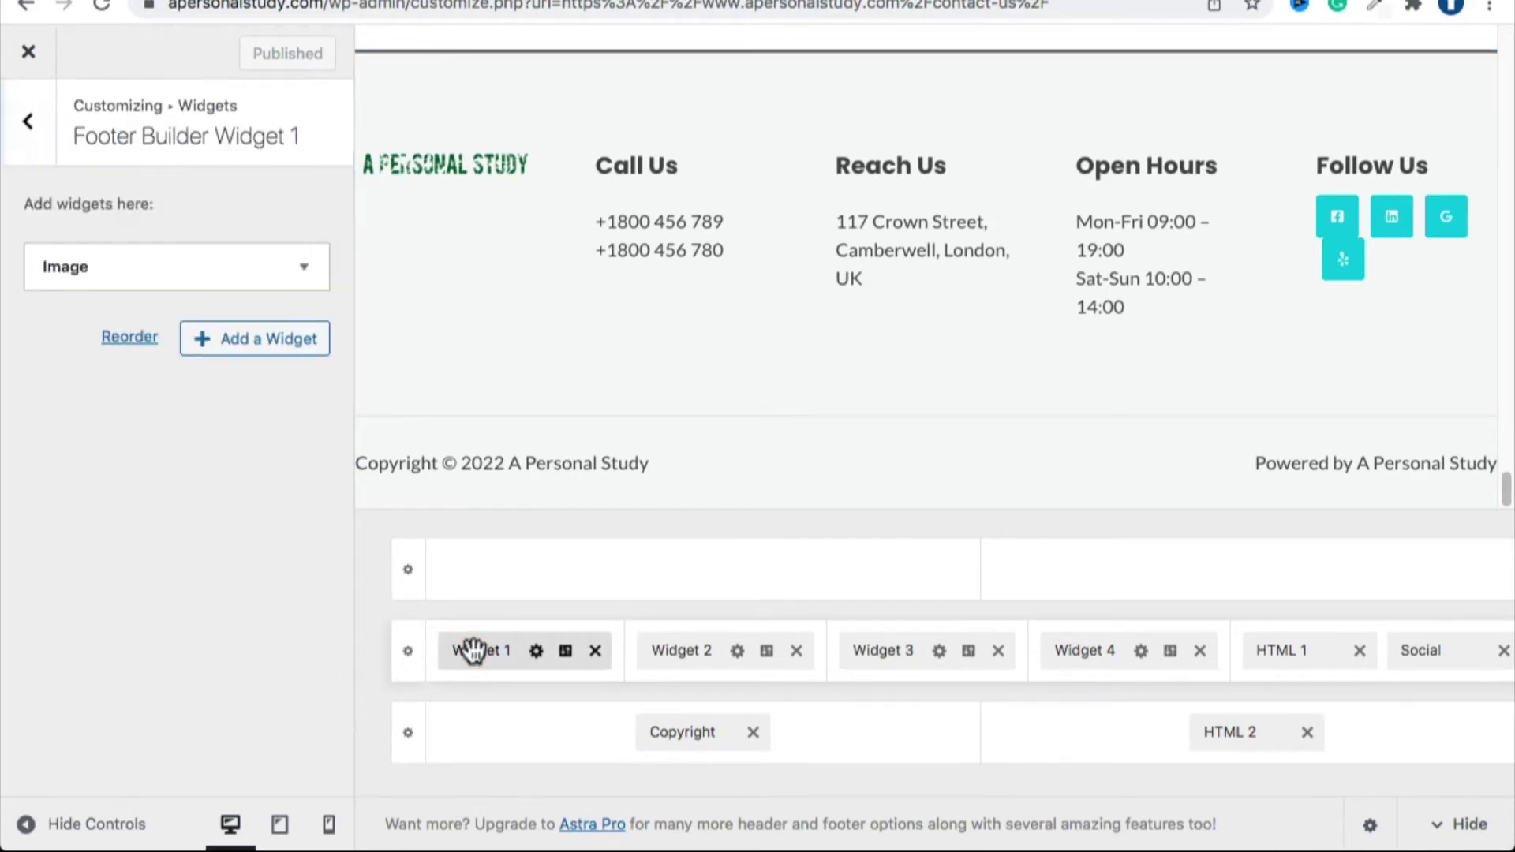
left_click(135, 265)
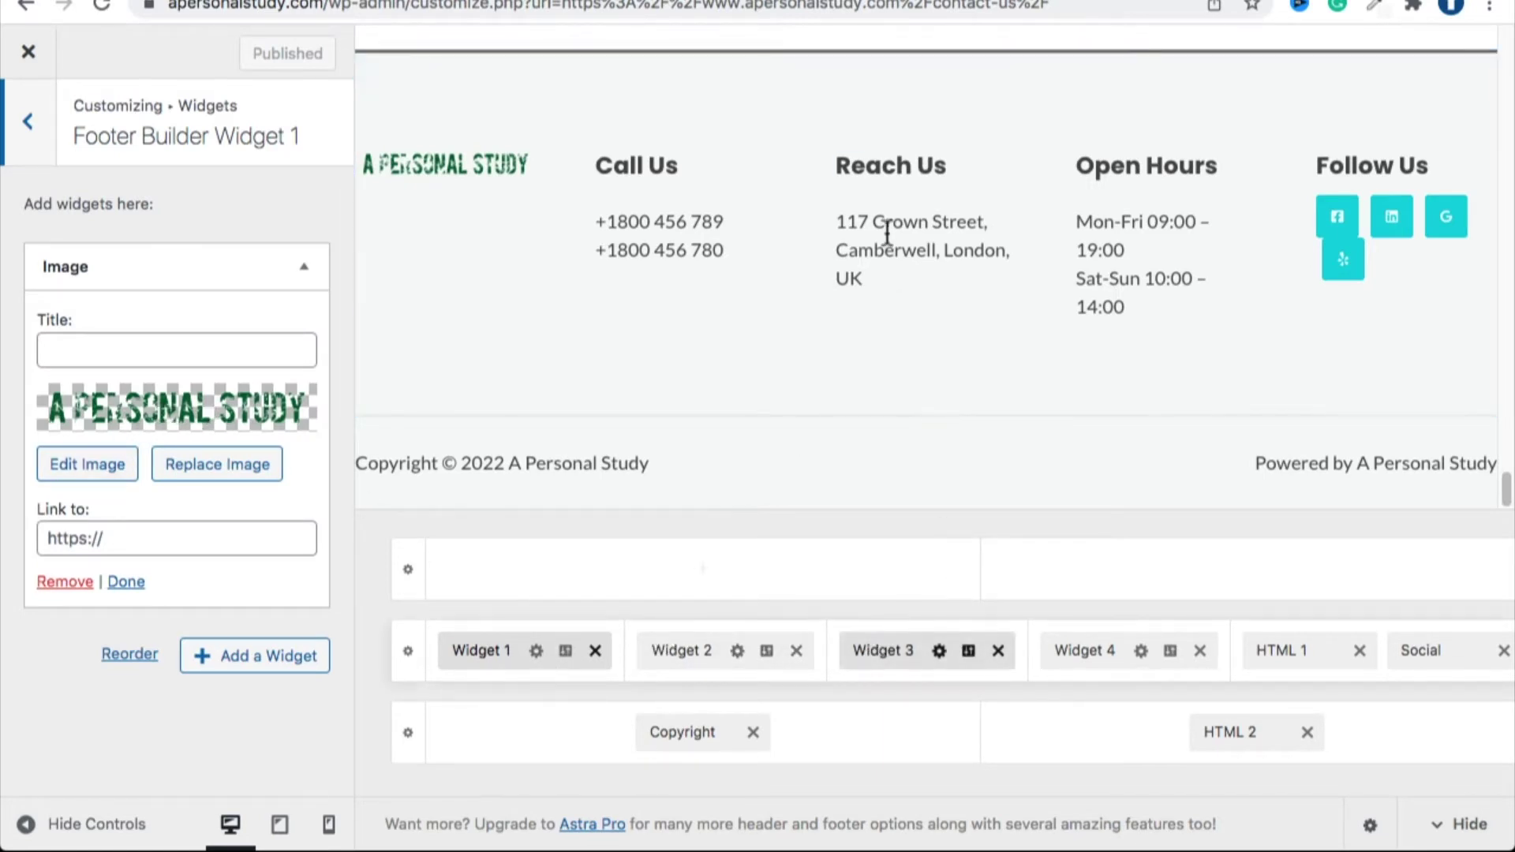
left_click(1299, 653)
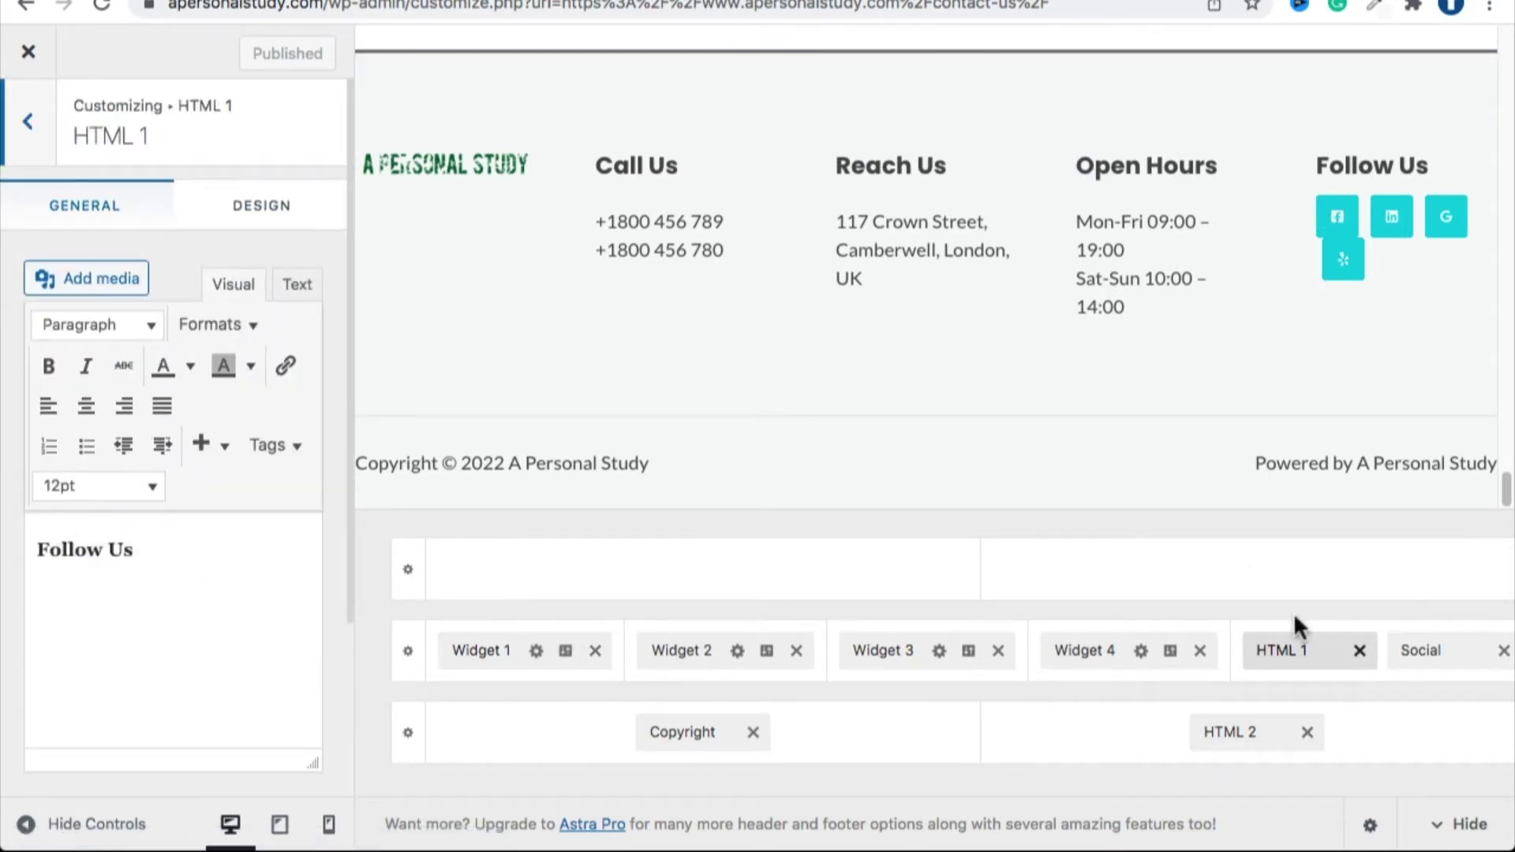
left_click(1412, 652)
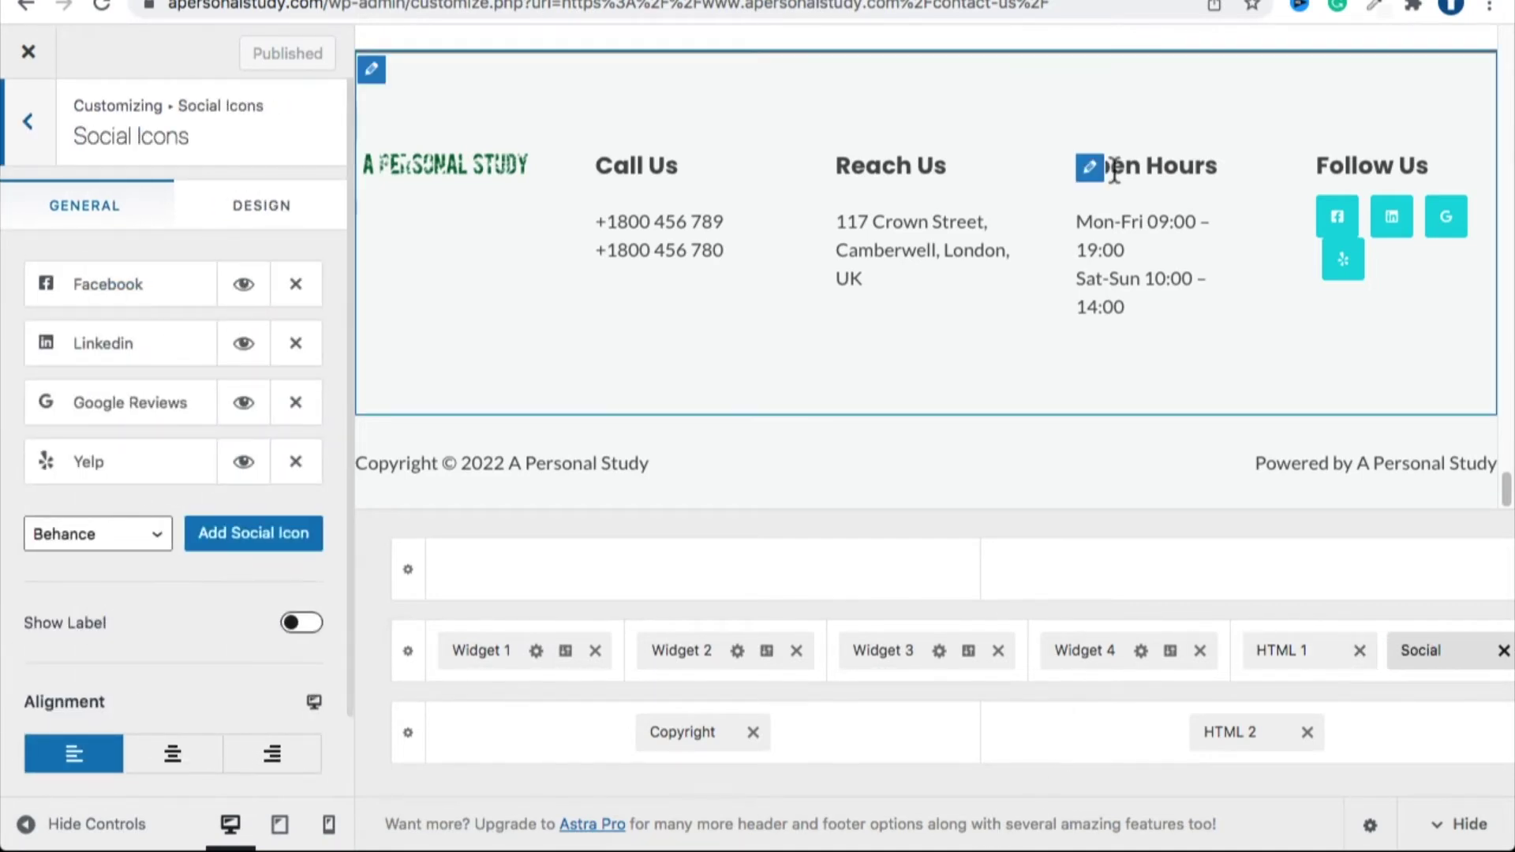
Remove Widget 4 and Widget 3 from the primary footer and set its column count to 3.
left_click(1200, 651)
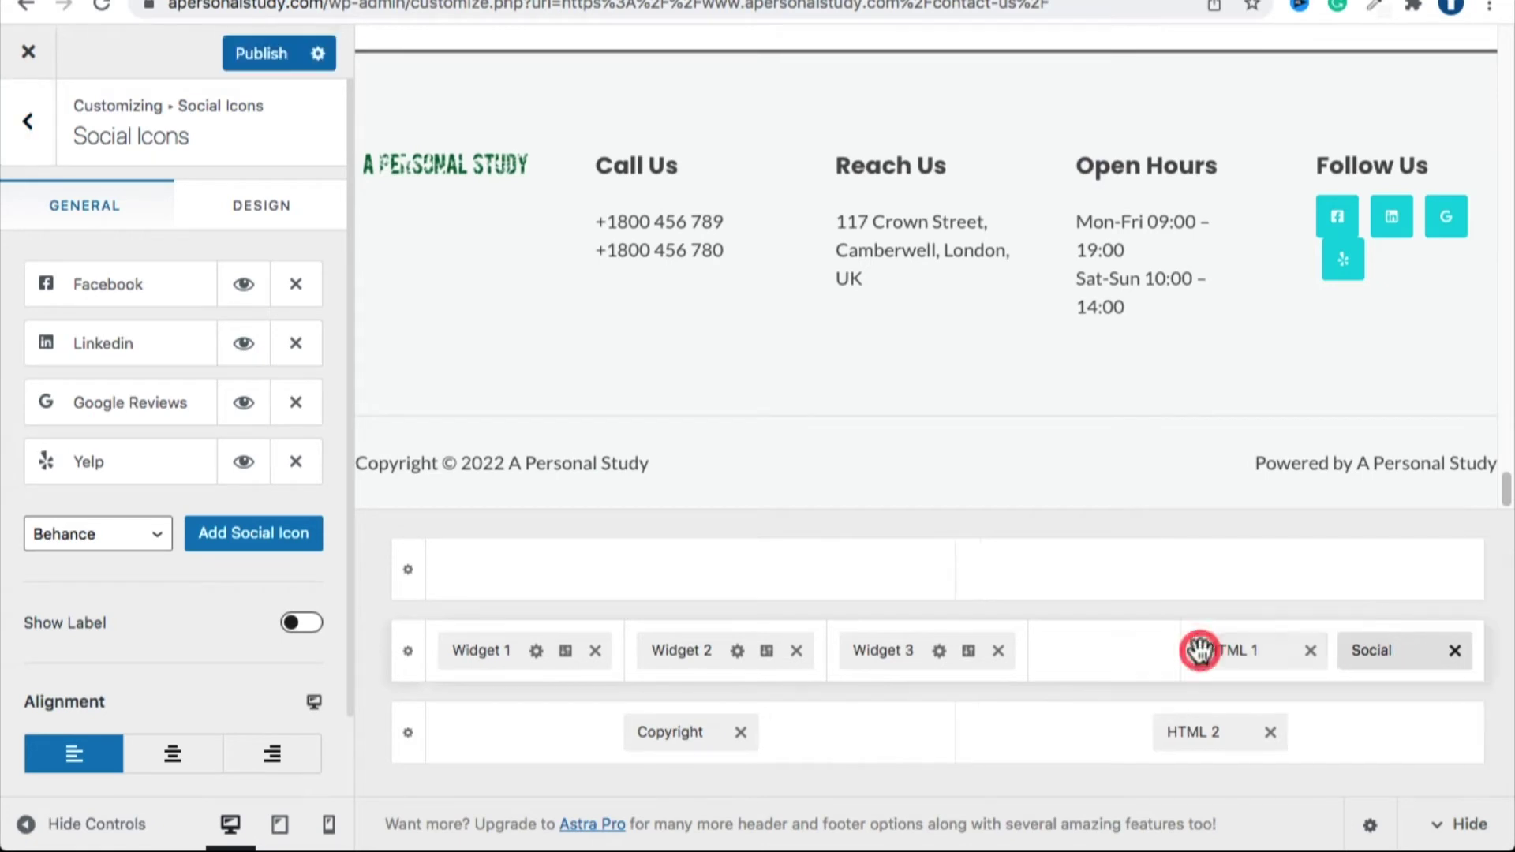
left_click(999, 652)
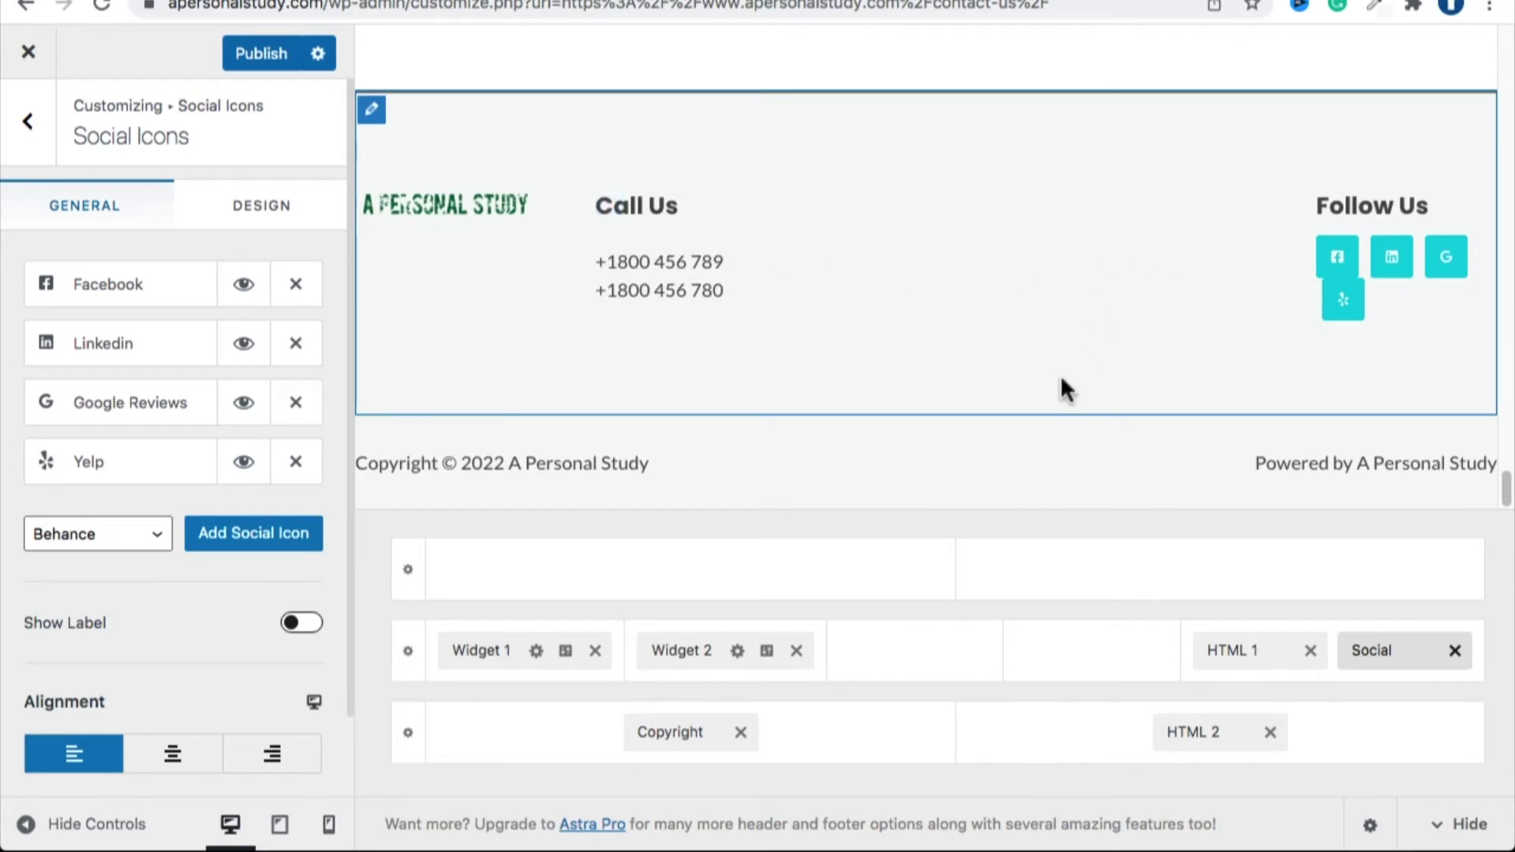
left_click(409, 660)
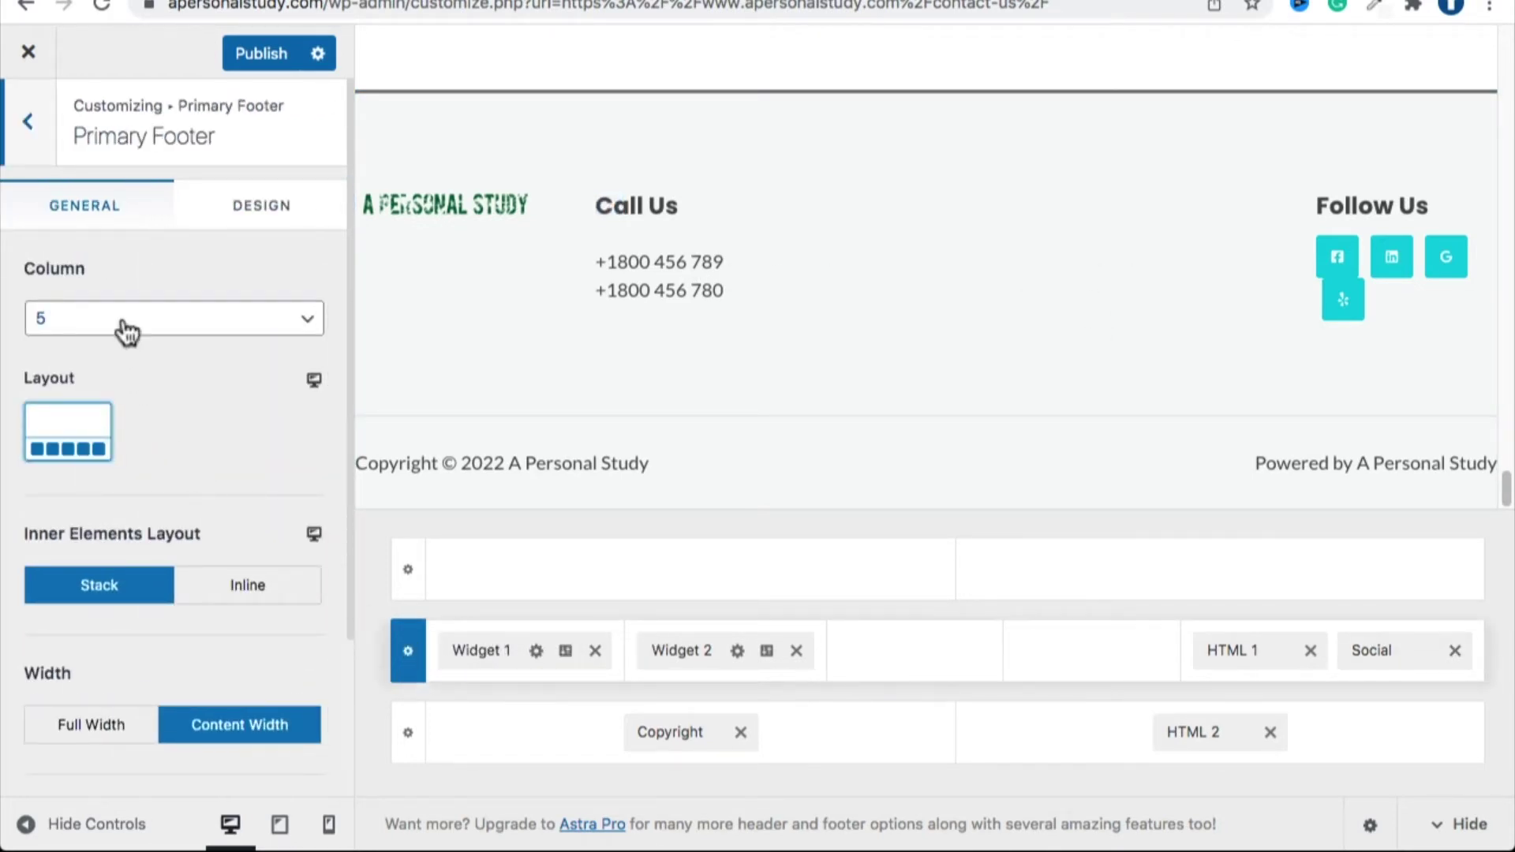
left_click(119, 322)
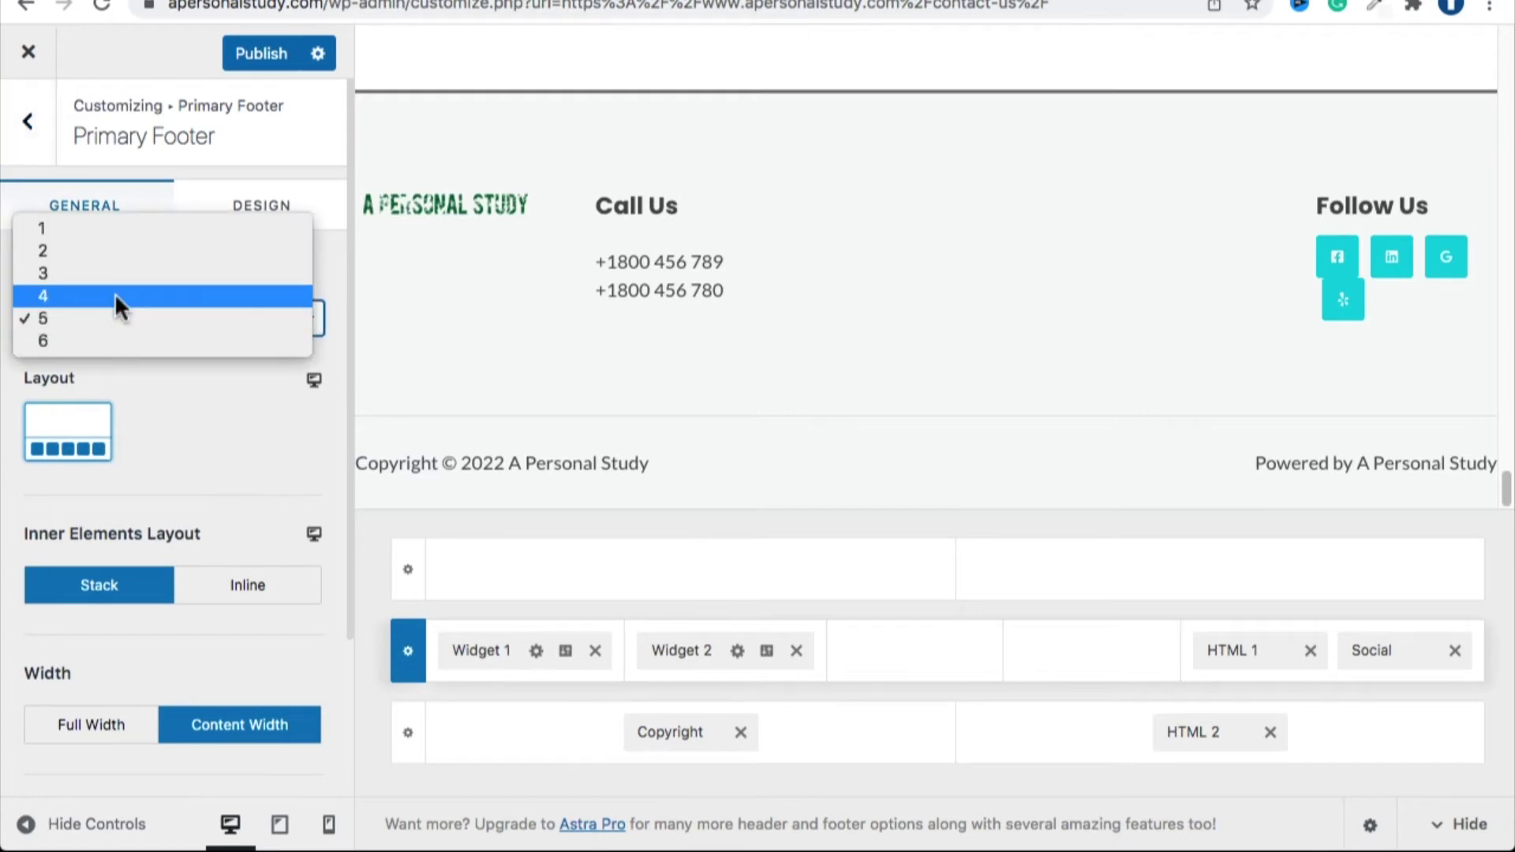
left_click(116, 278)
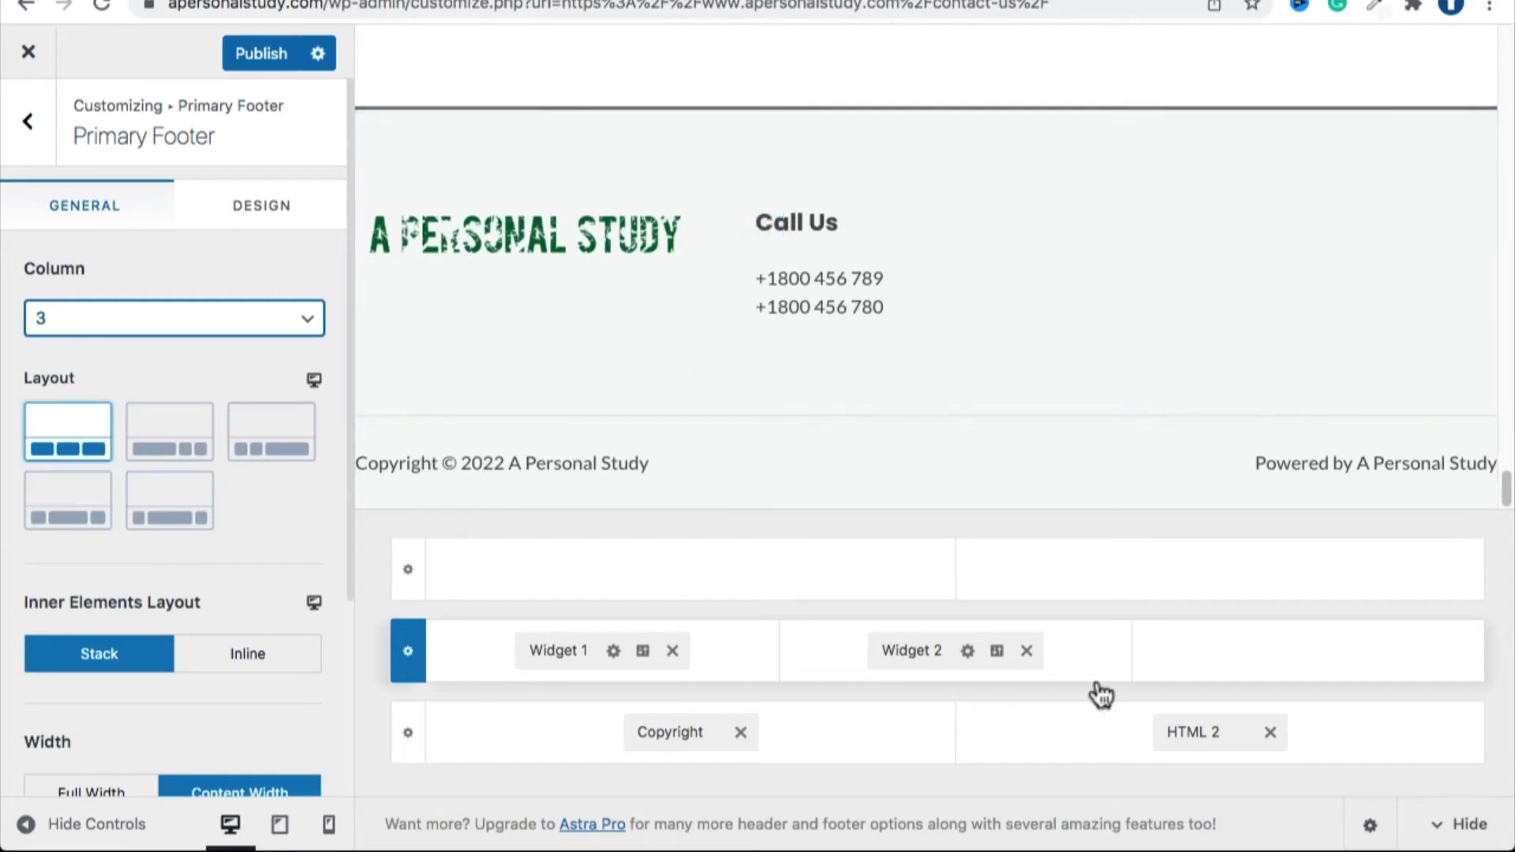
Add the HTML 1 and Social elements to the third column of the primary footer.
left_click(1288, 652)
left_click(1167, 459)
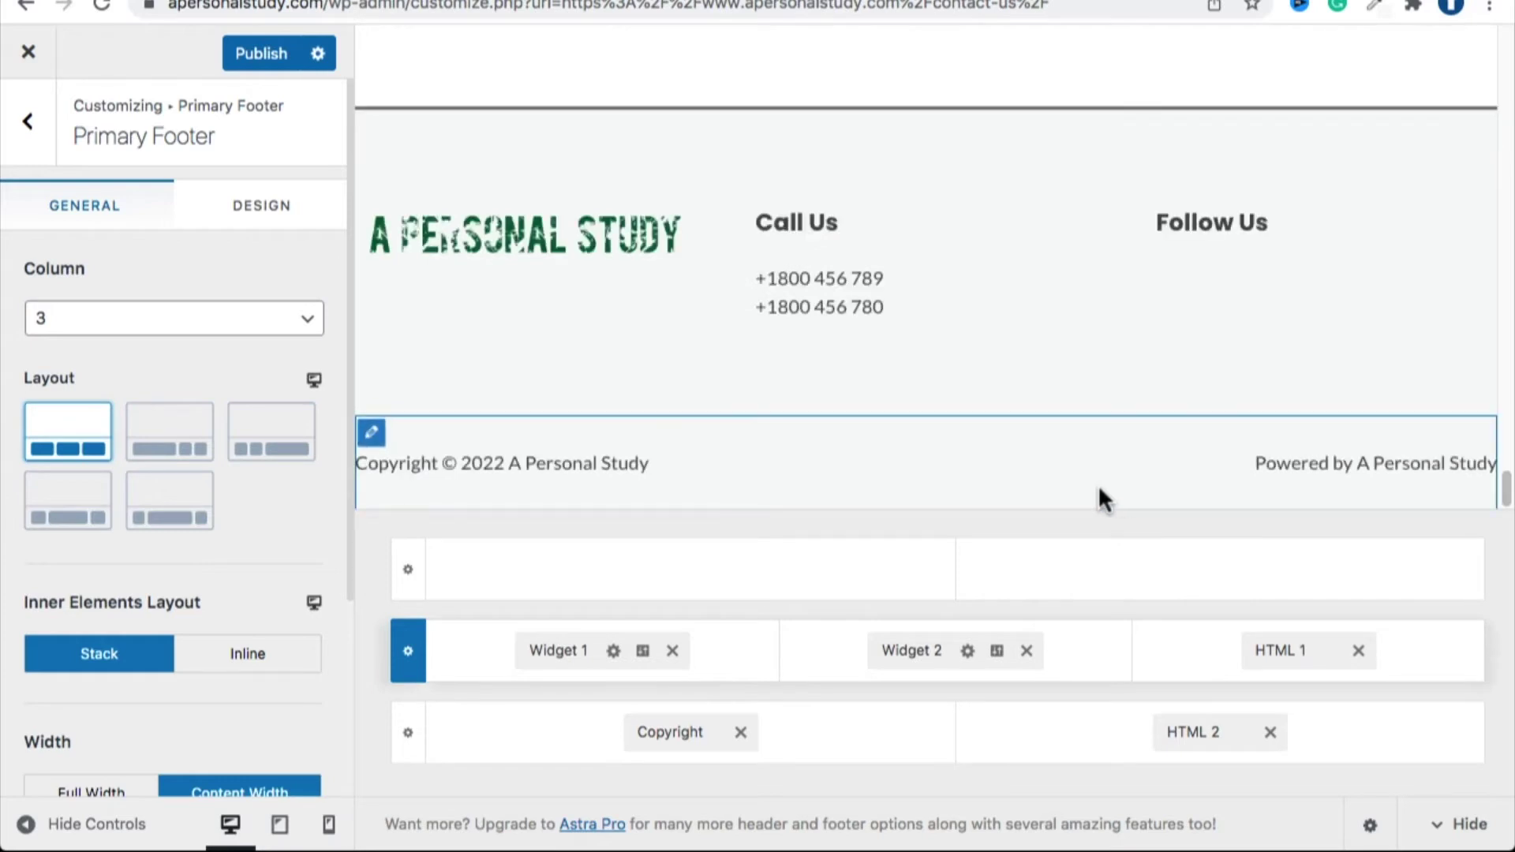
left_click(1401, 656)
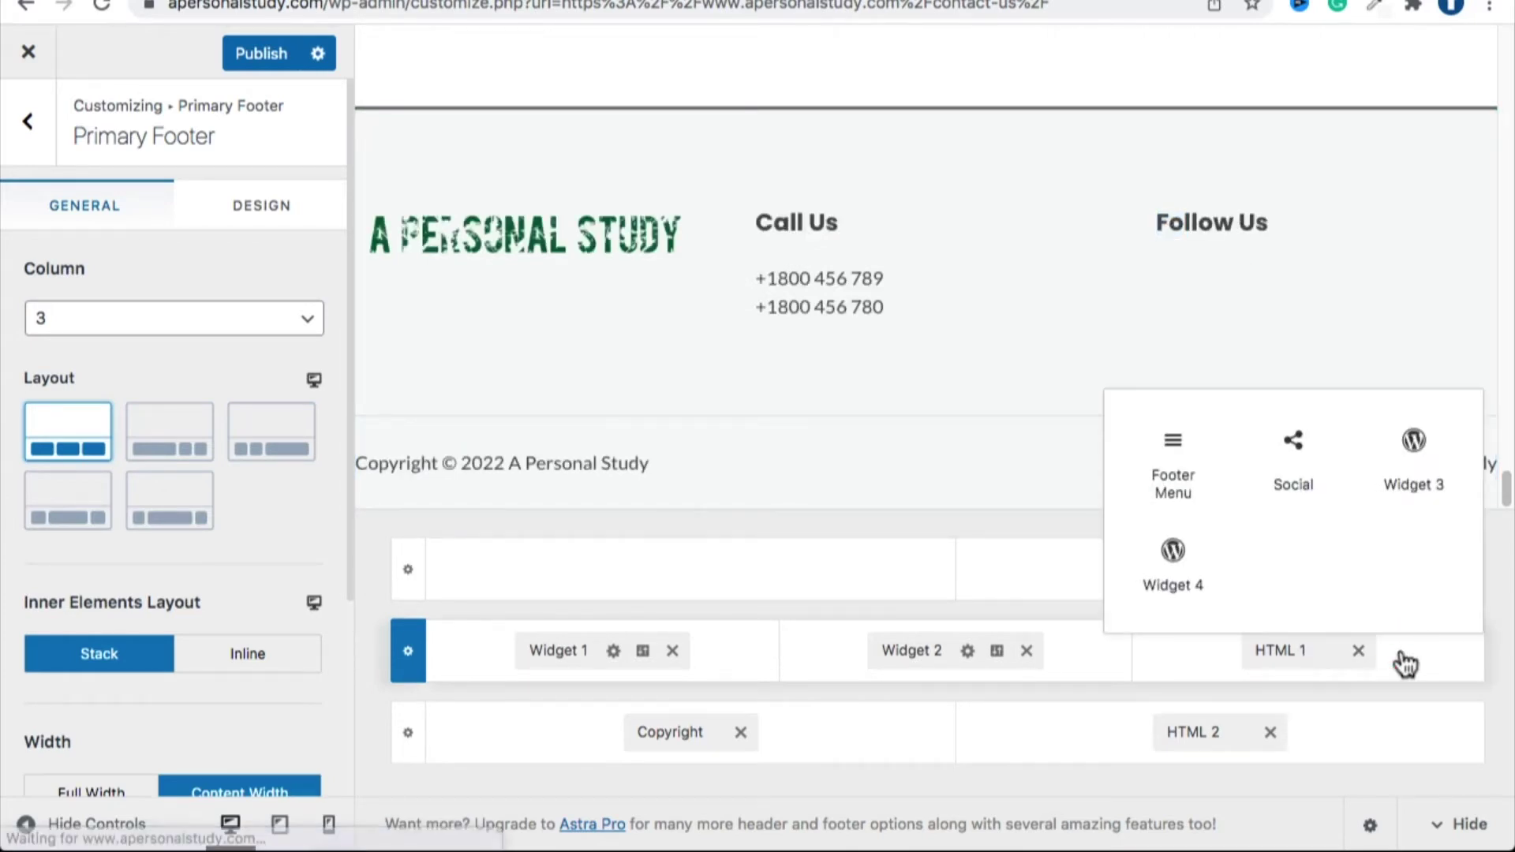
left_click(1280, 457)
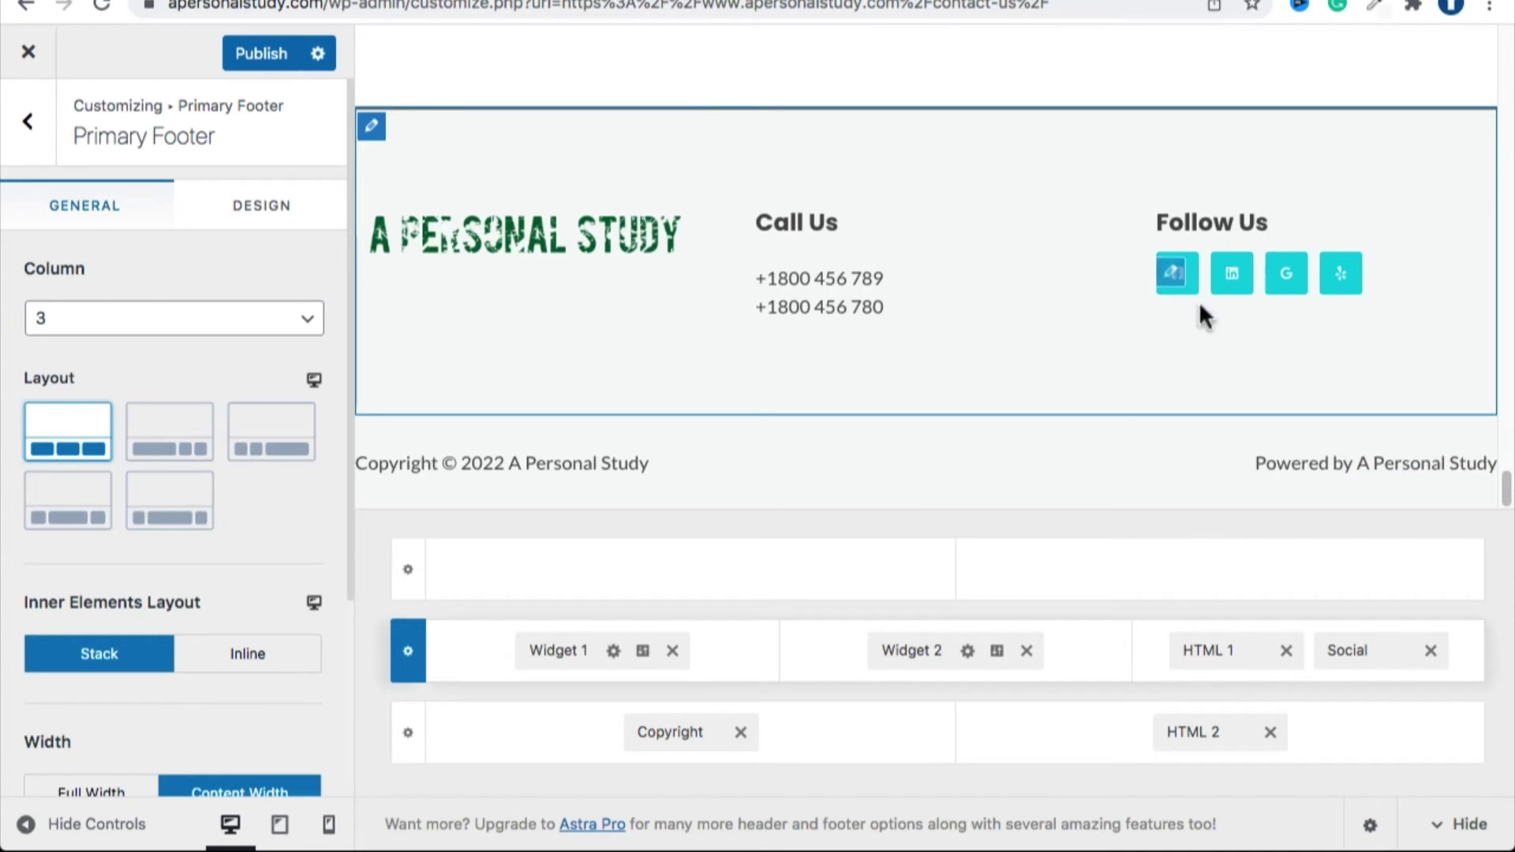
Remove the Yelp and Google Reviews icons from the footer's social icons.
left_click(1172, 277)
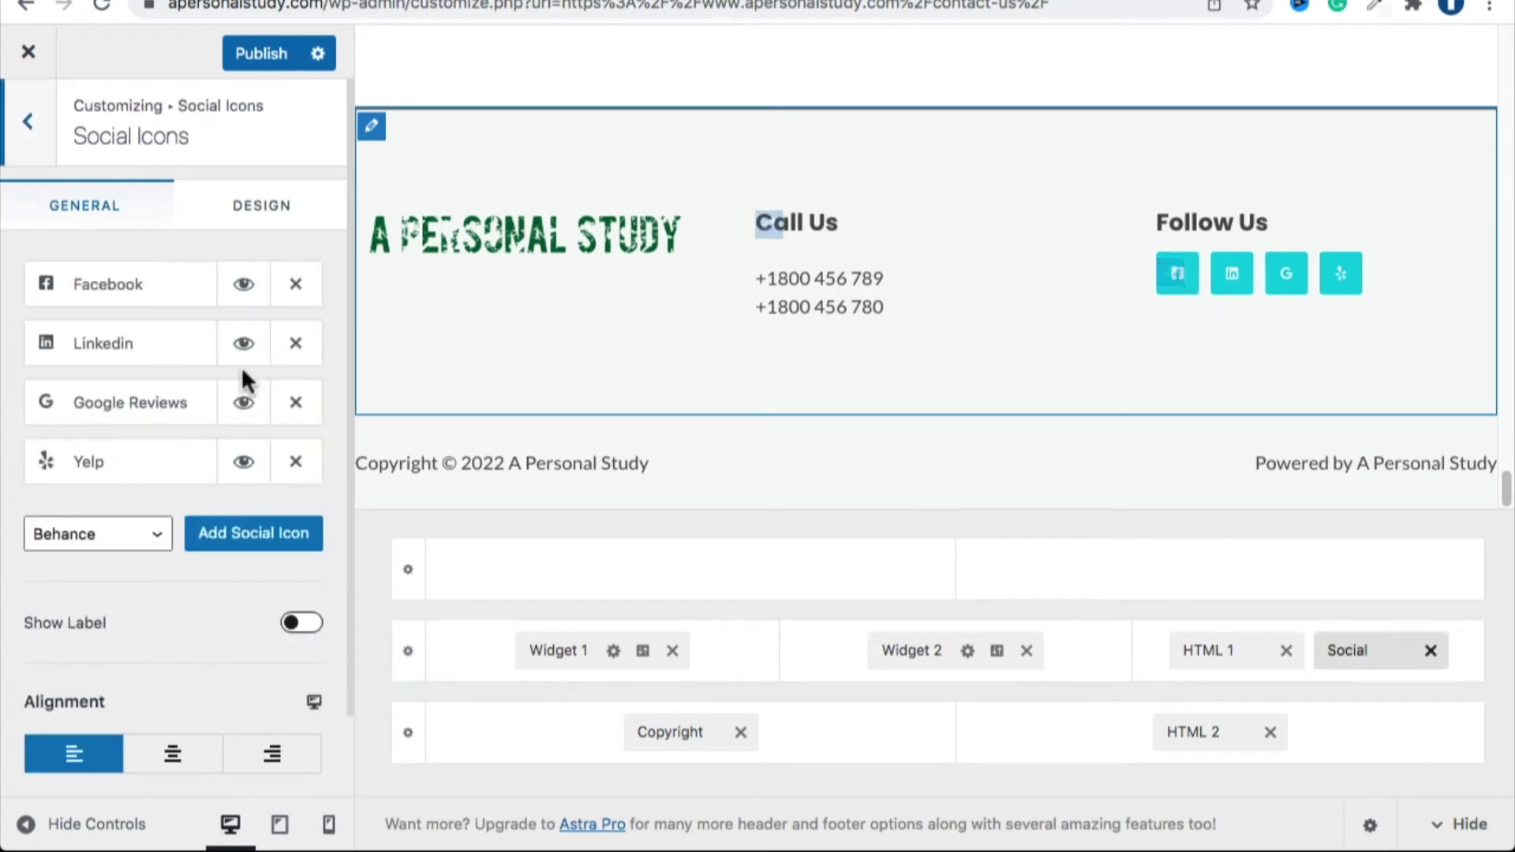
left_click(296, 462)
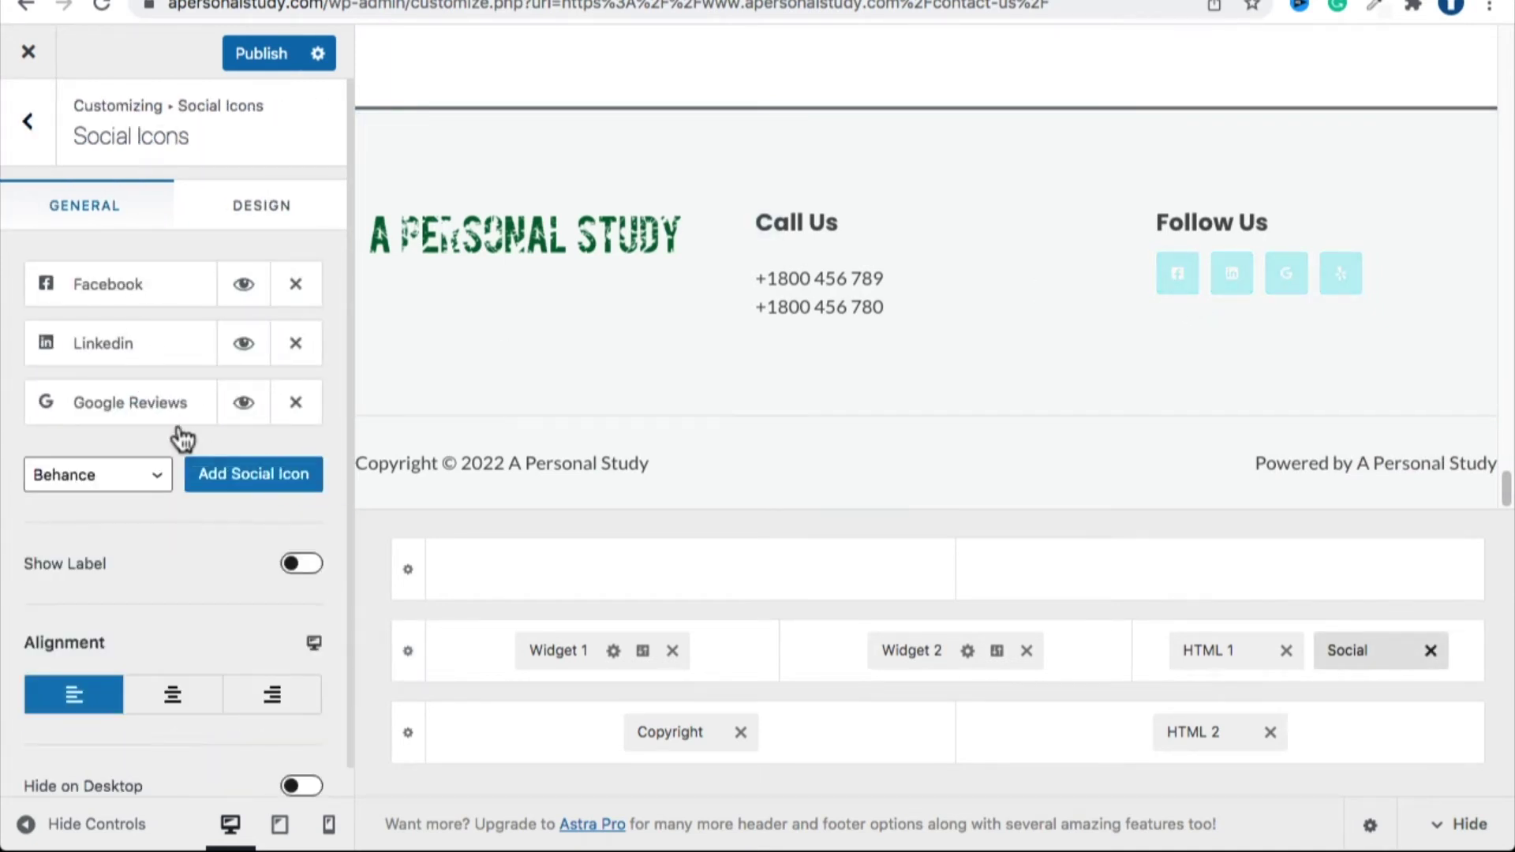
left_click(295, 406)
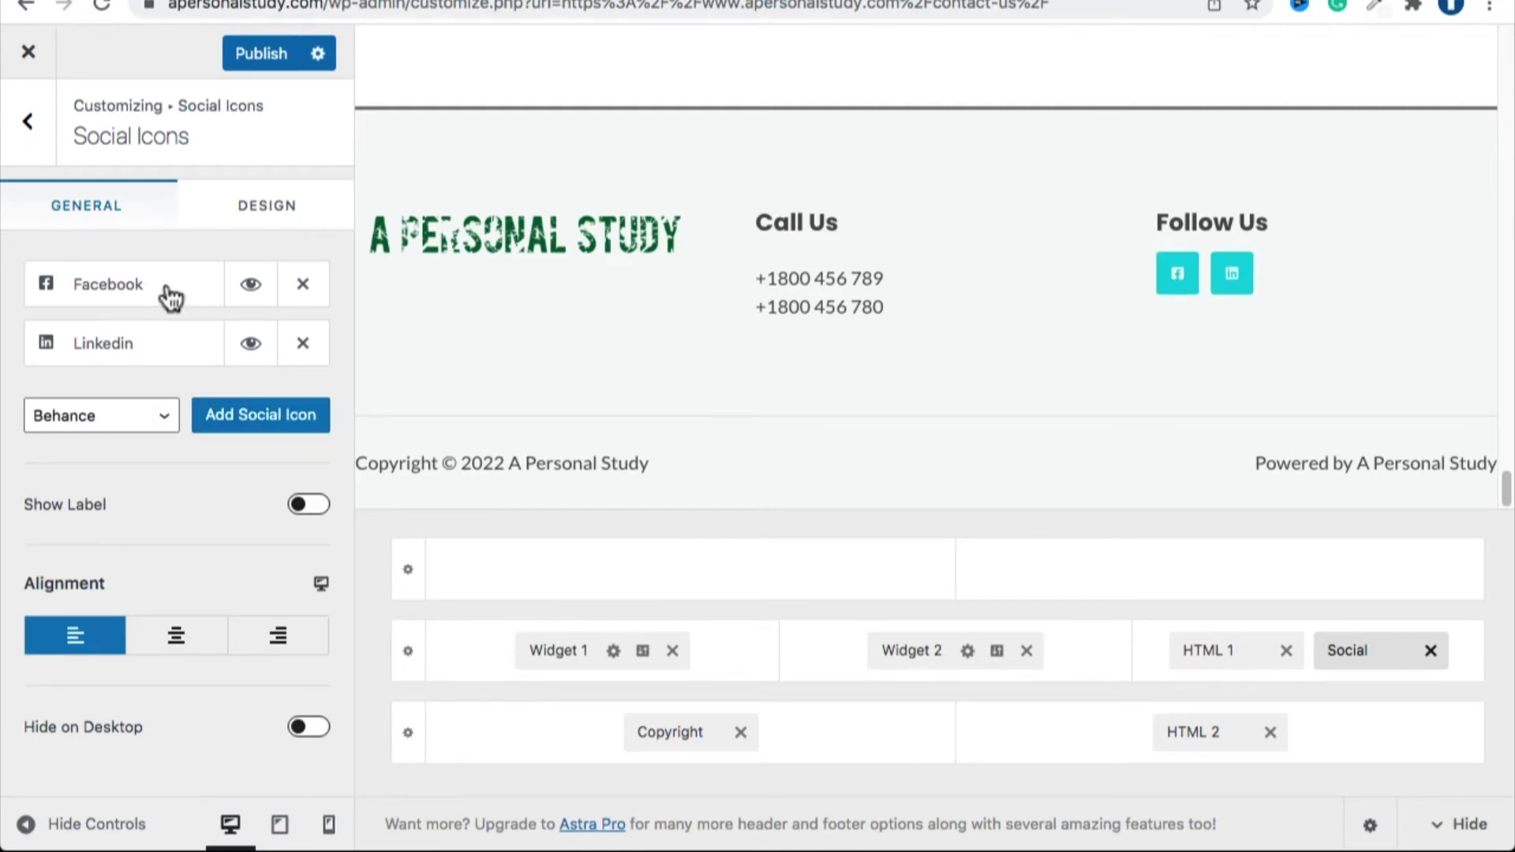
Clear the Facebook social icon's URL and enter # as the placeholder link.
left_click(170, 296)
double_click(87, 463)
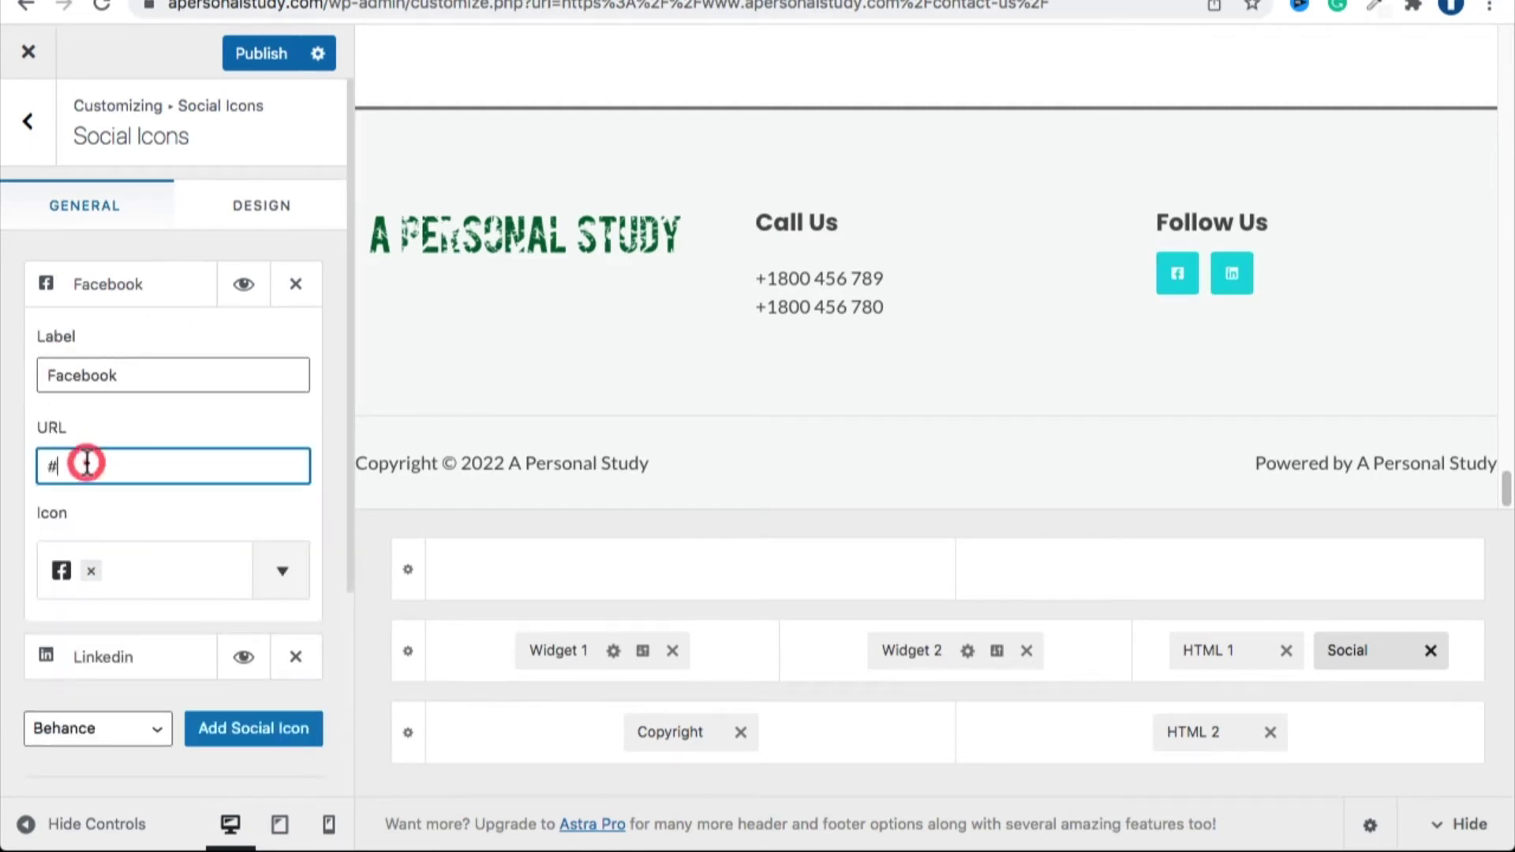
key("BackSpace")
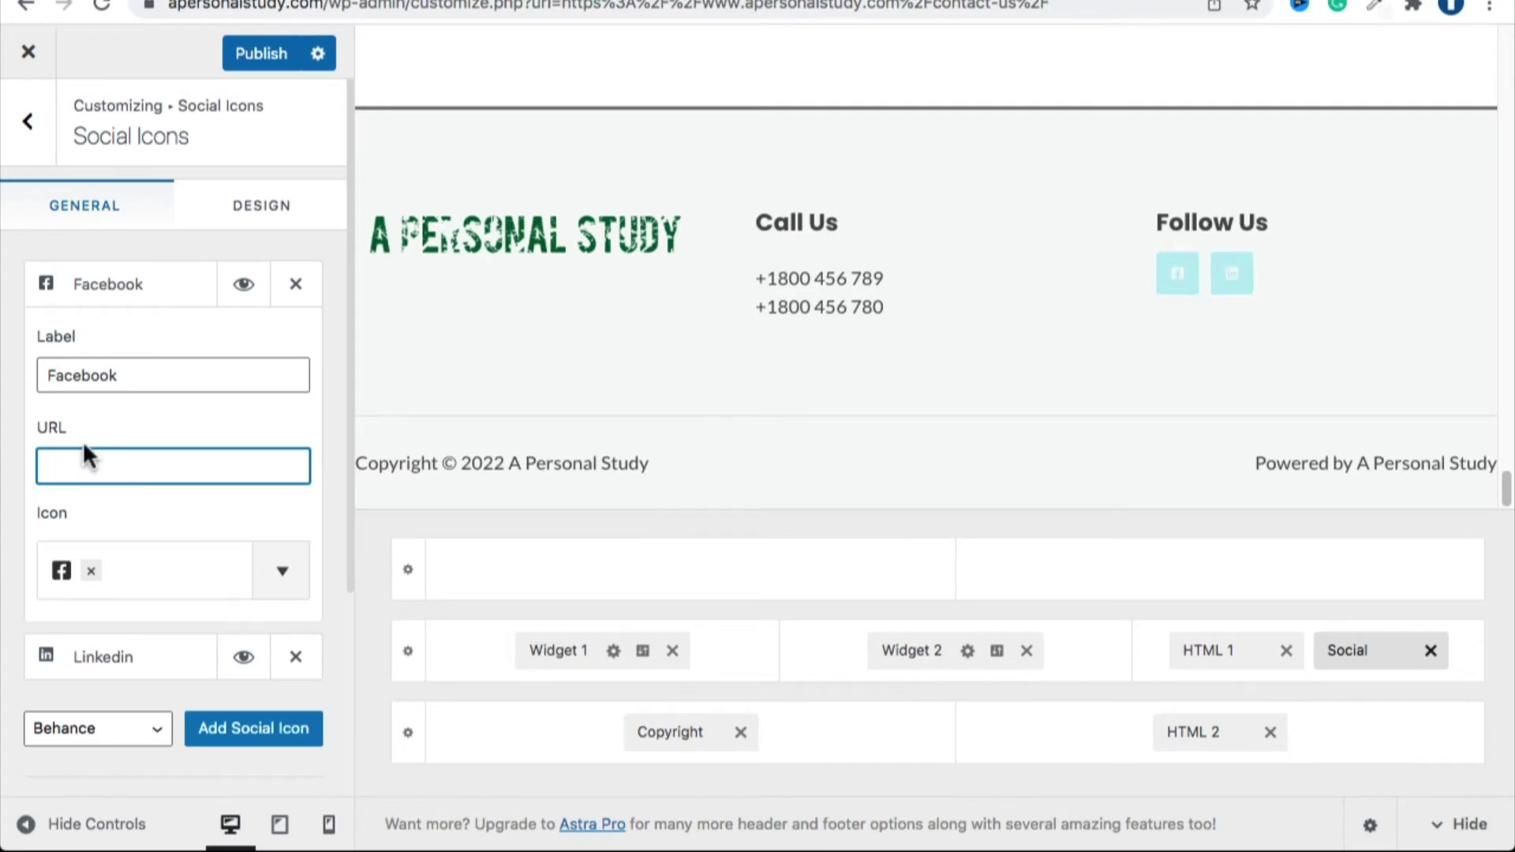
type("#")
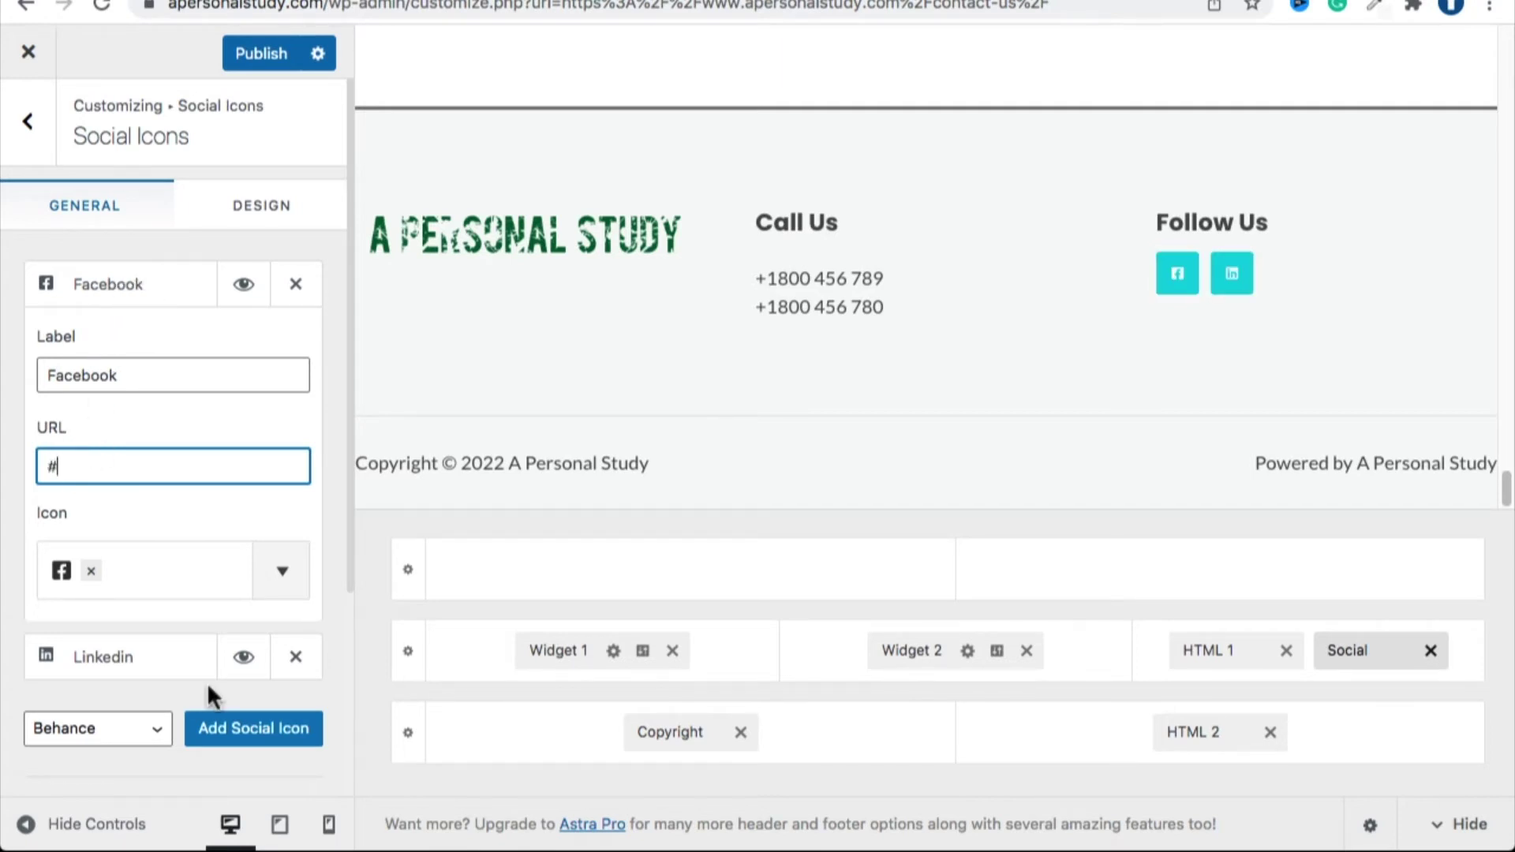
Check the Linkedin icon's link settings and remove Linkedin from the footer's social icons.
left_click(147, 658)
scroll(260, 584, "down", 3)
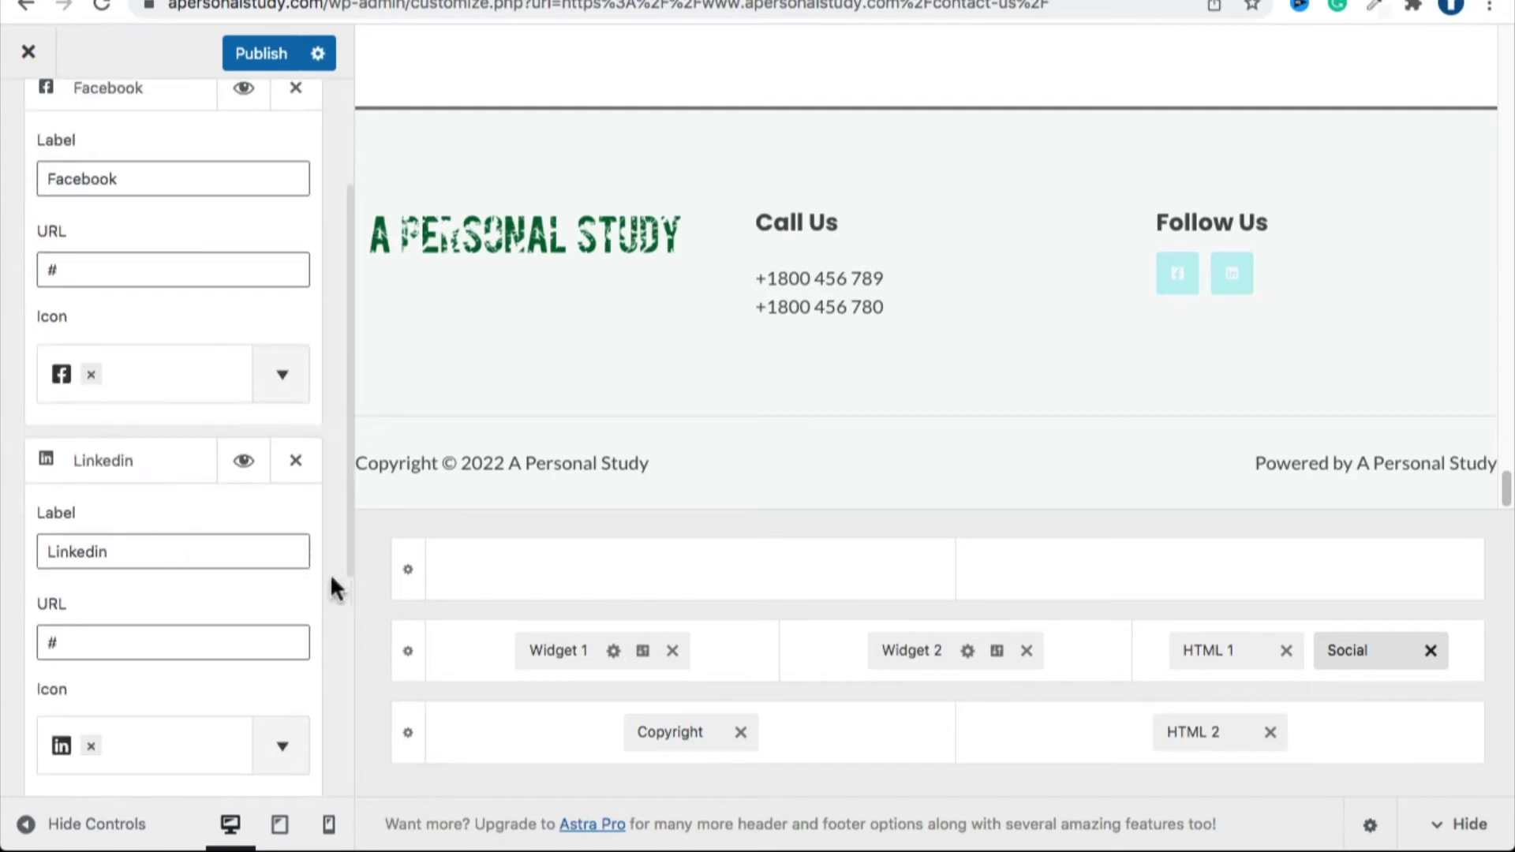
scroll(316, 473, "down", 2)
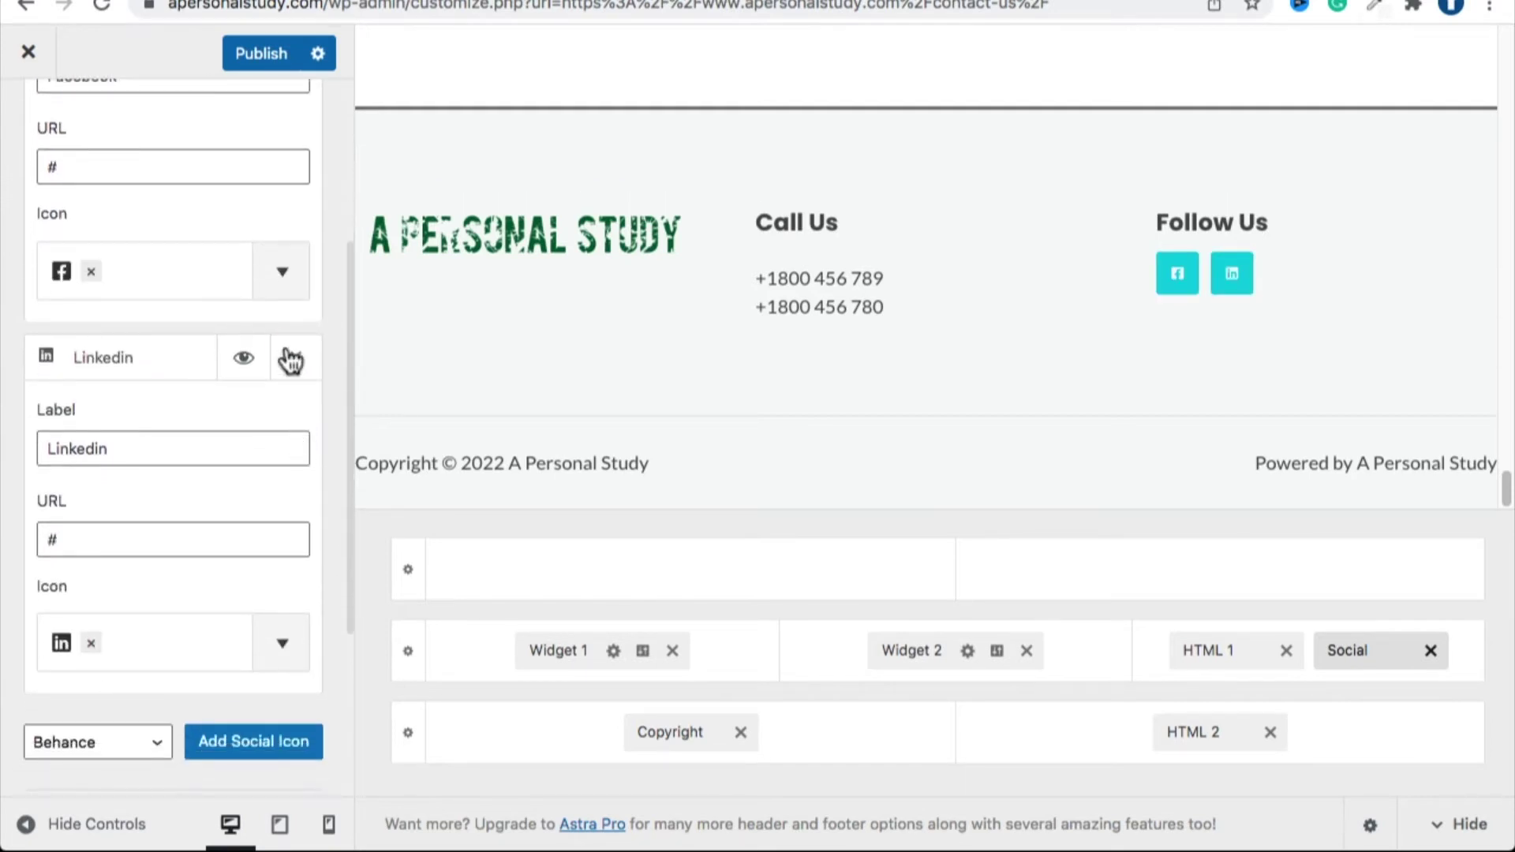
left_click(294, 358)
Add an Email 1 icon to the footer's social icons, discarding the unwanted Behance icon.
left_click(210, 518)
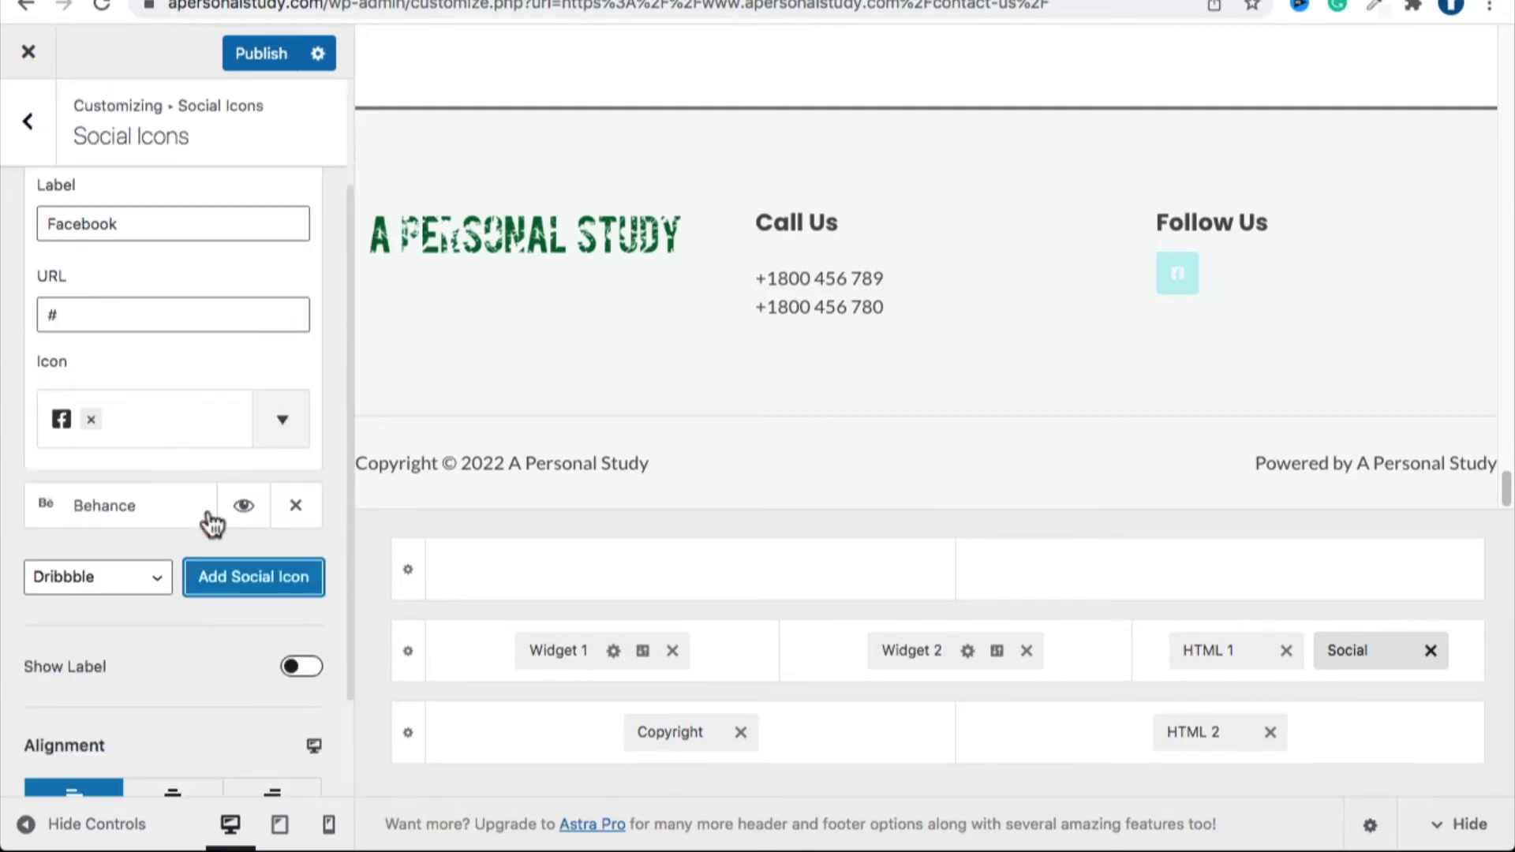
left_click(294, 506)
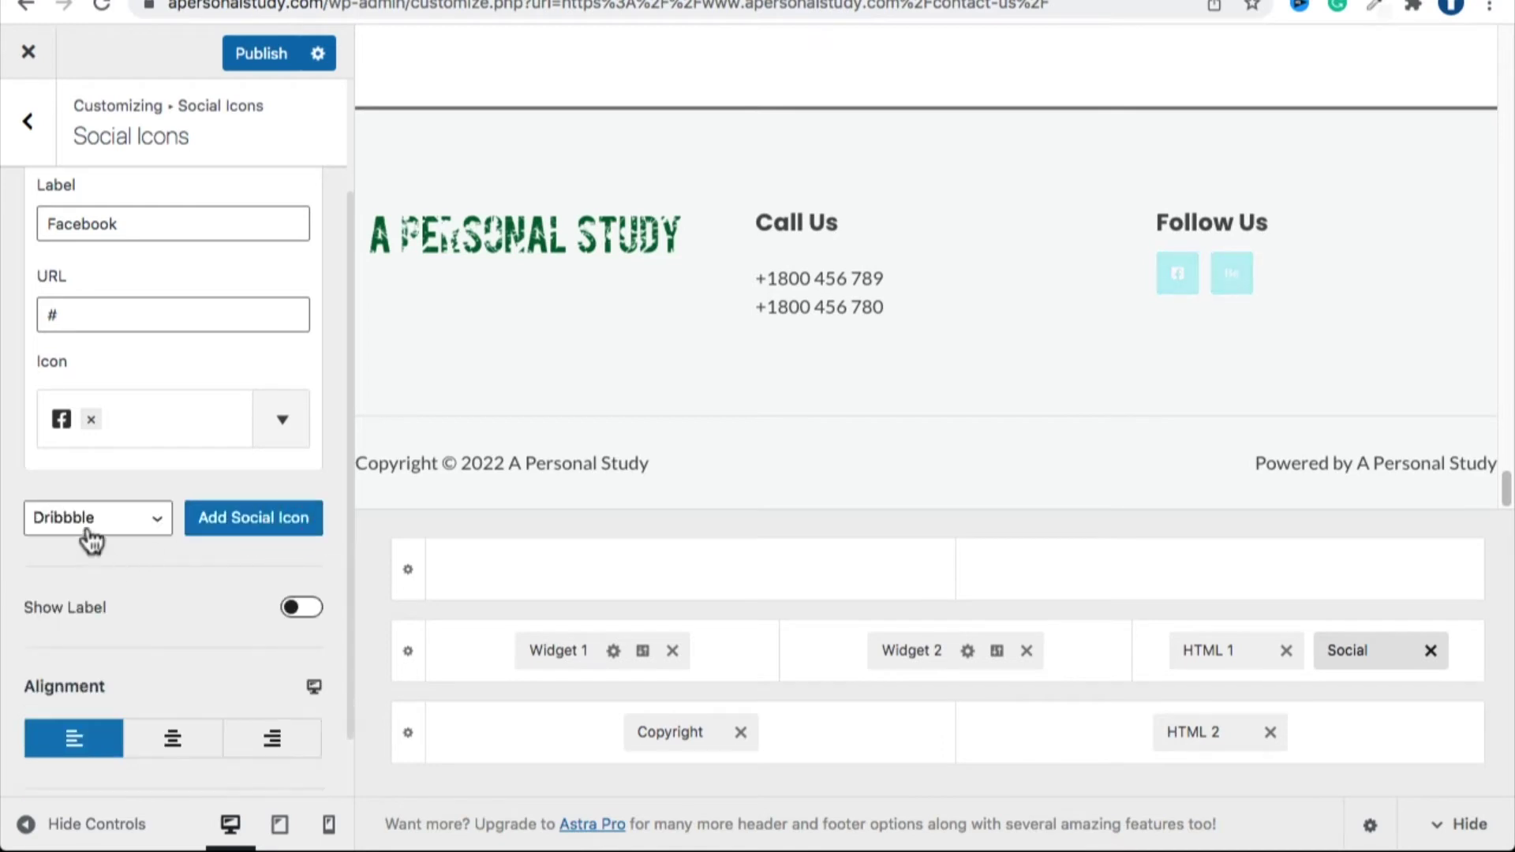
left_click(91, 522)
scroll(91, 584, "down", 5)
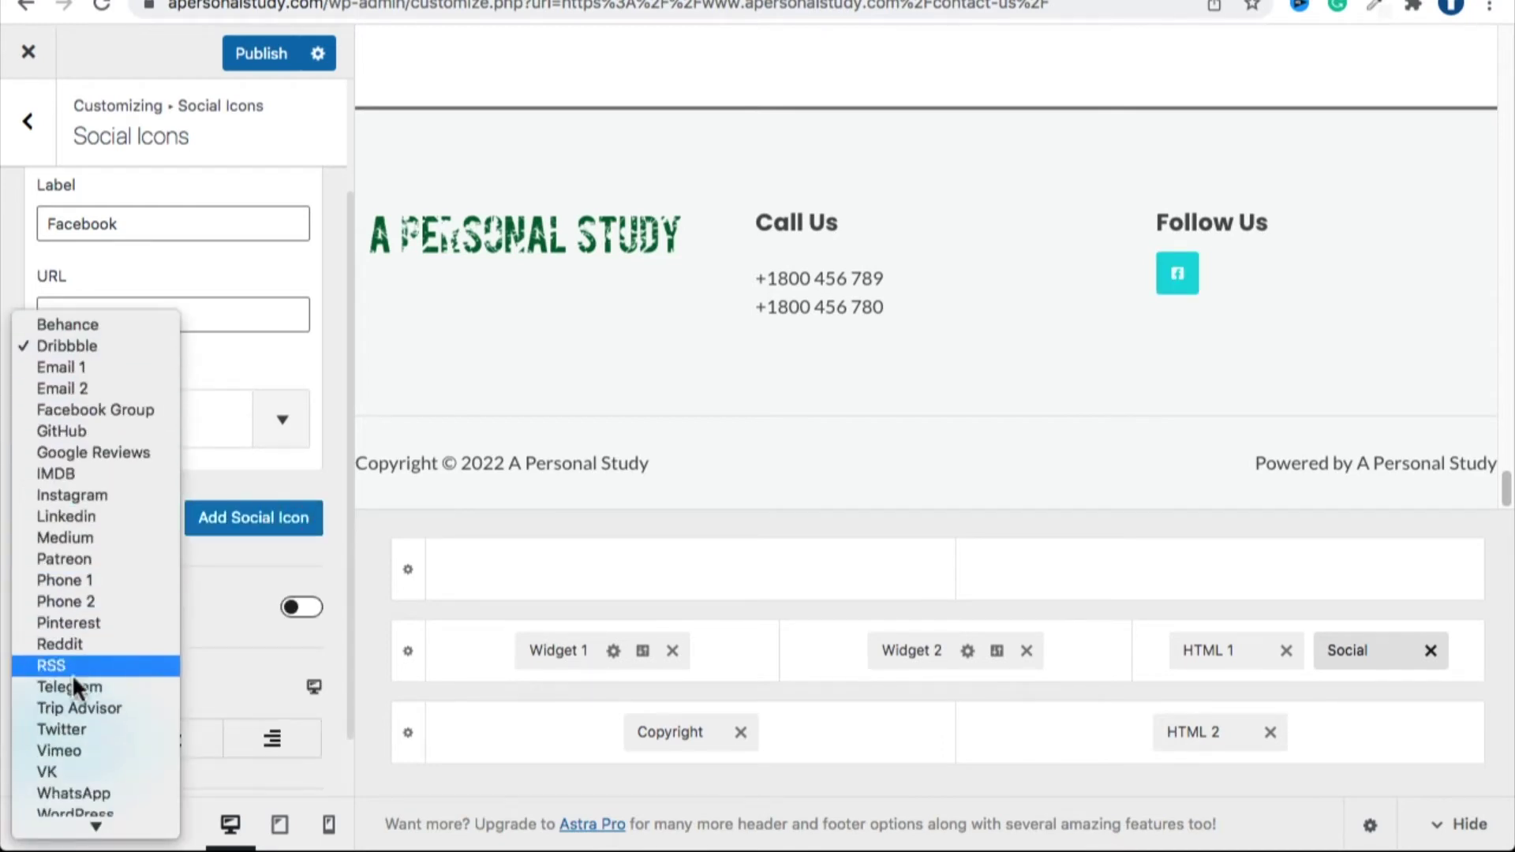
scroll(93, 749, "down", 2)
scroll(93, 750, "down", 1)
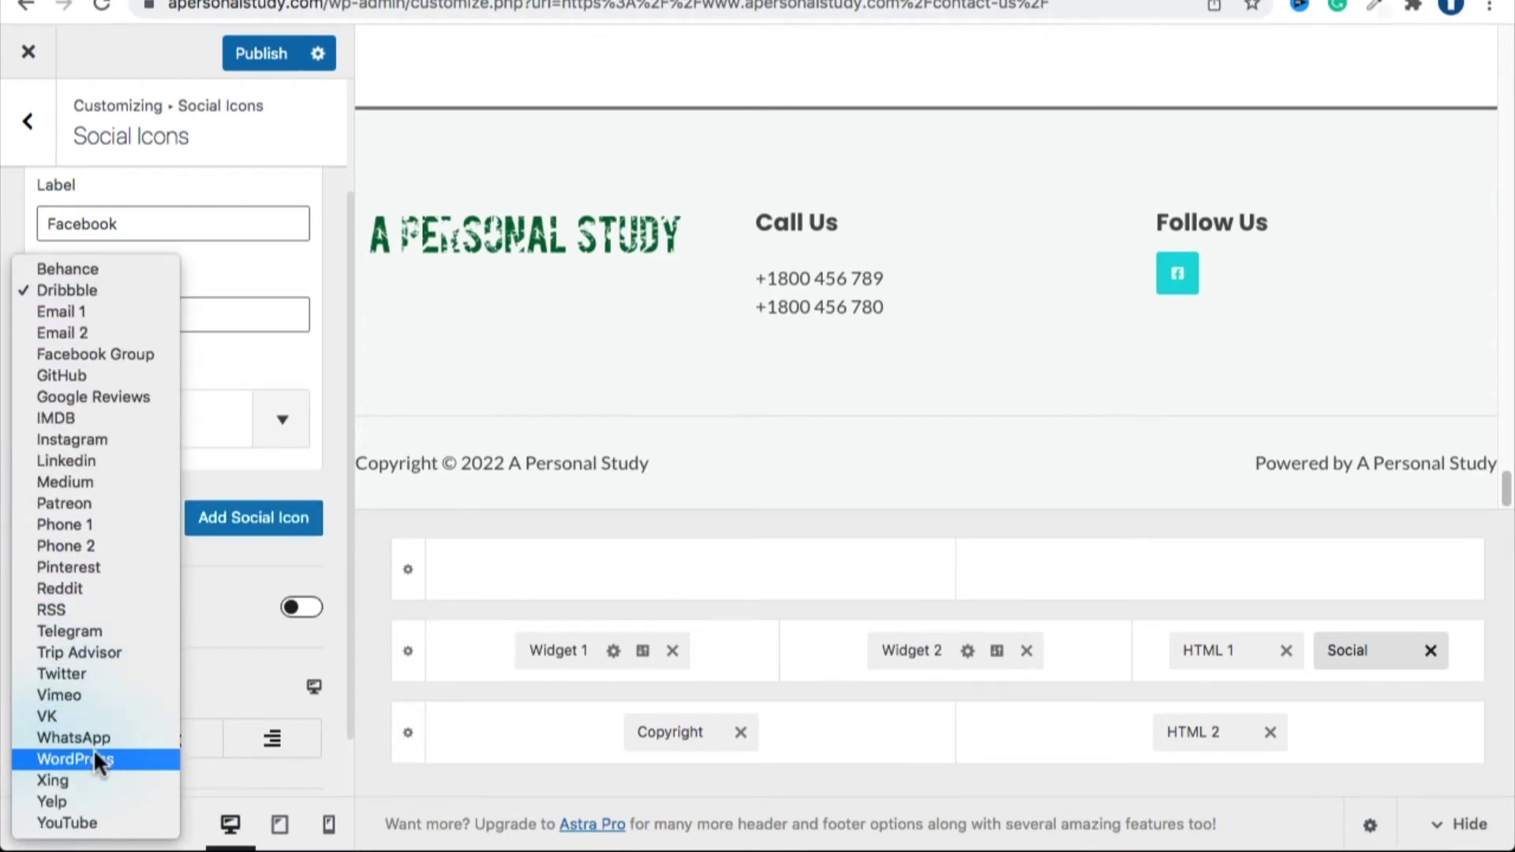
left_click(77, 311)
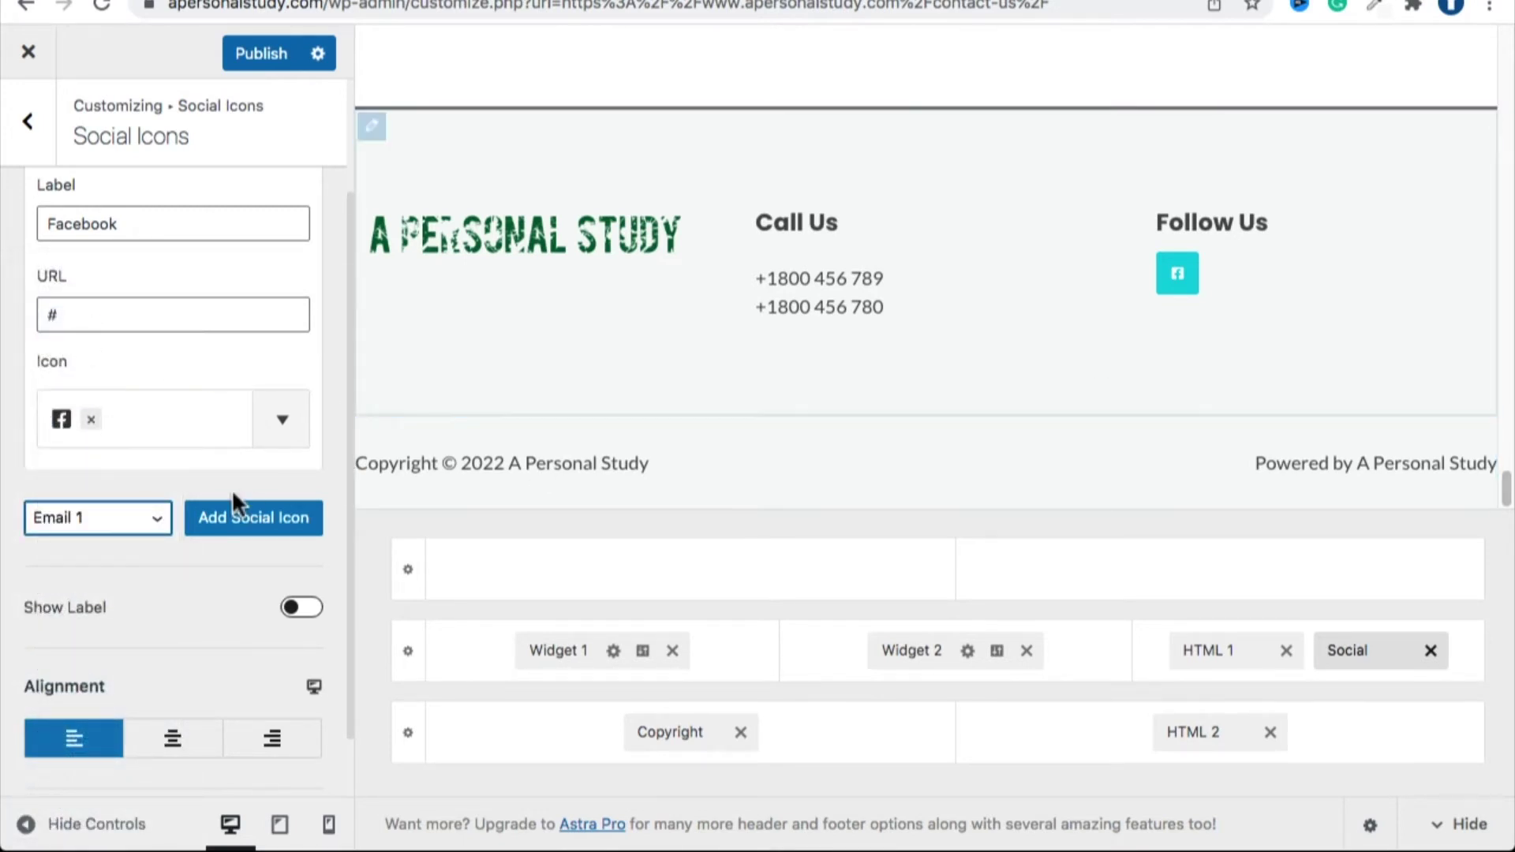
left_click(222, 521)
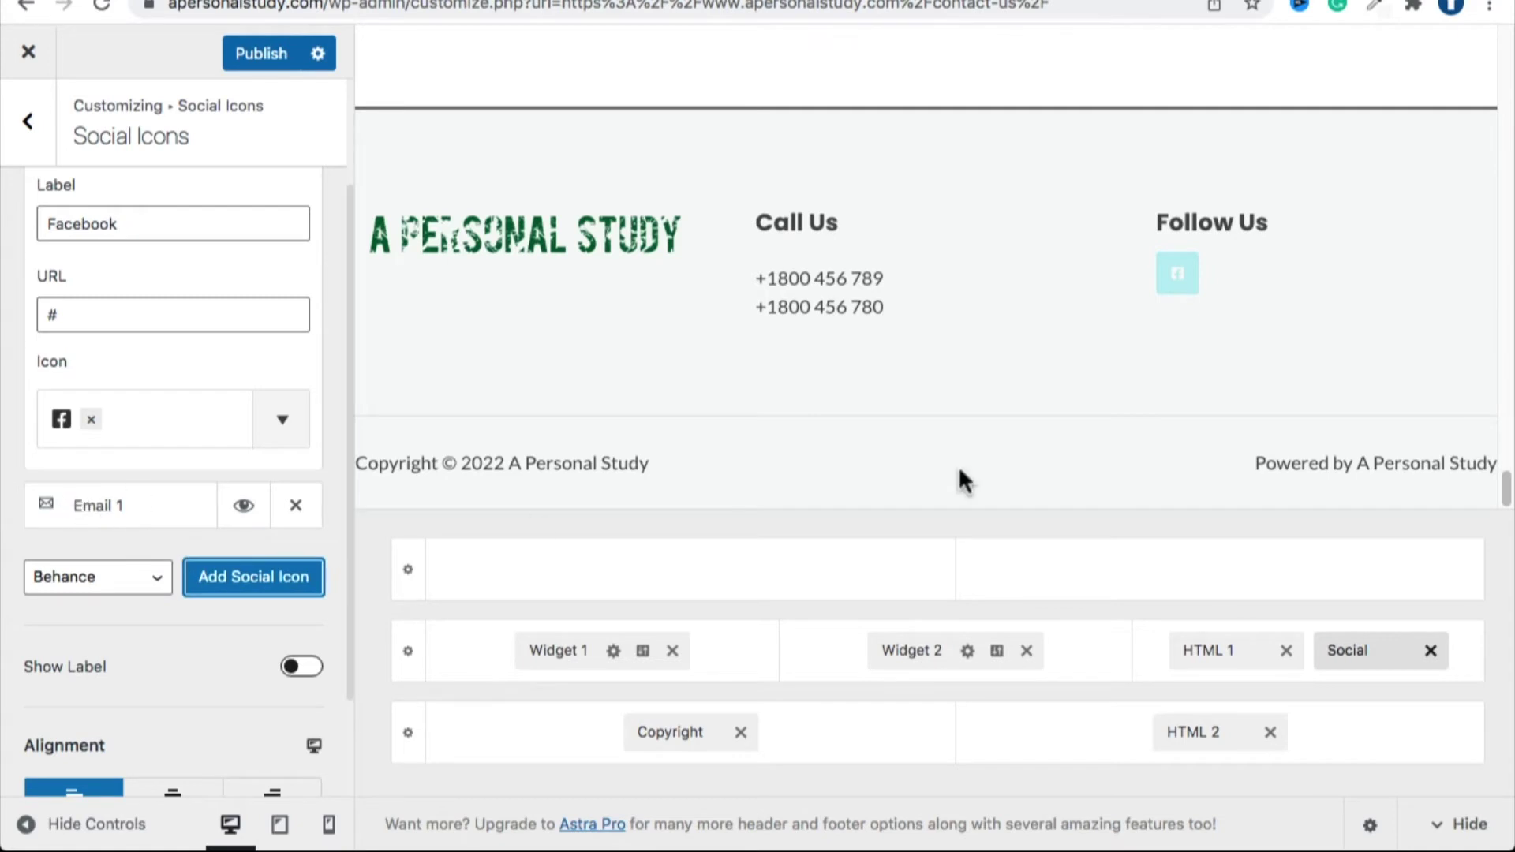
Paste the site's contact e-mail address as the URL of the Email 1 social icon.
left_click(153, 511)
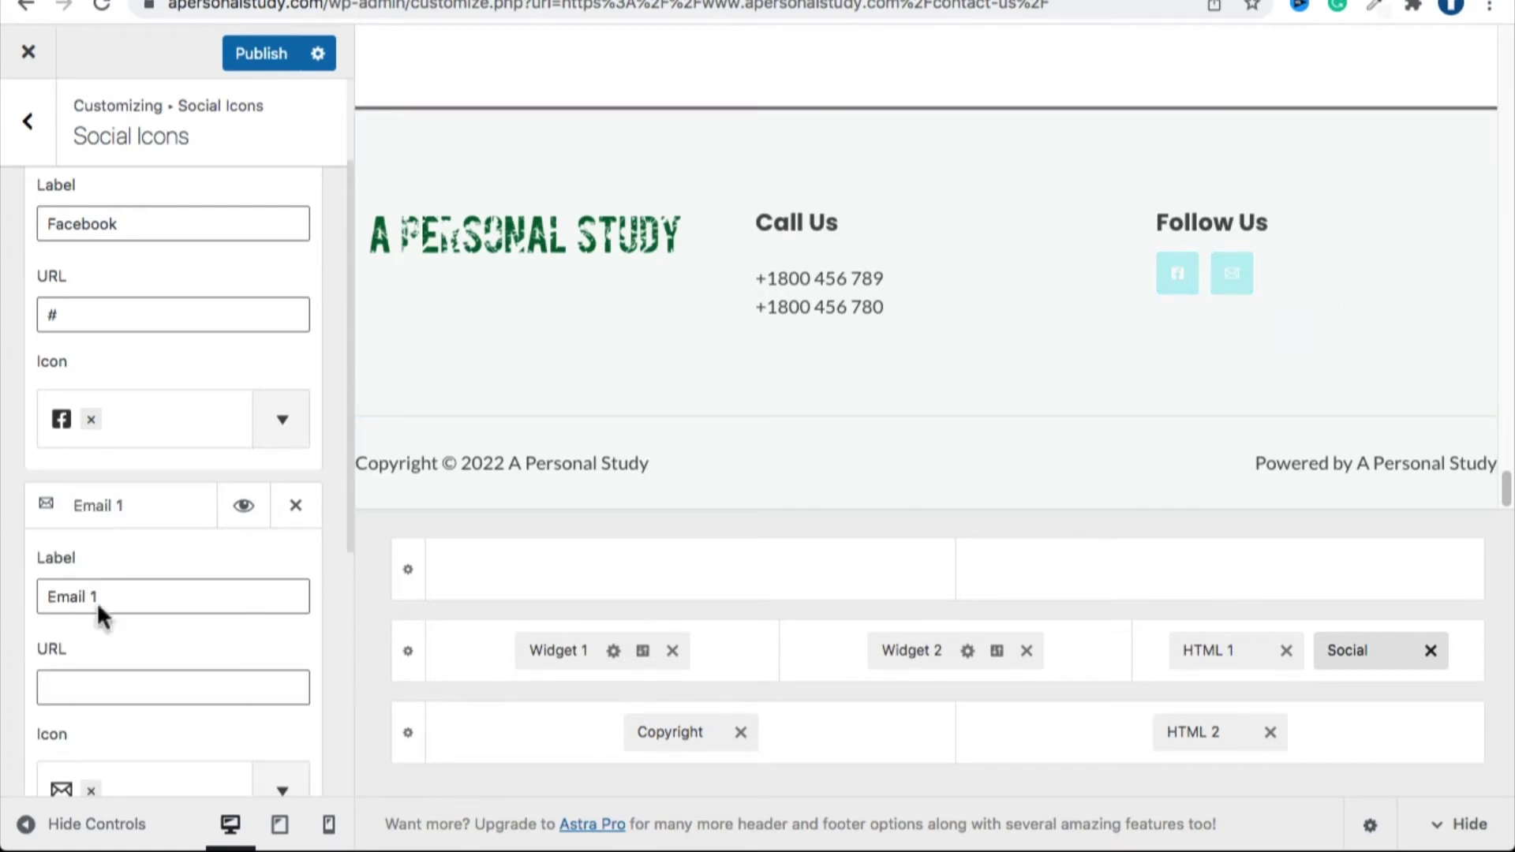
scroll(98, 653, "down", 5)
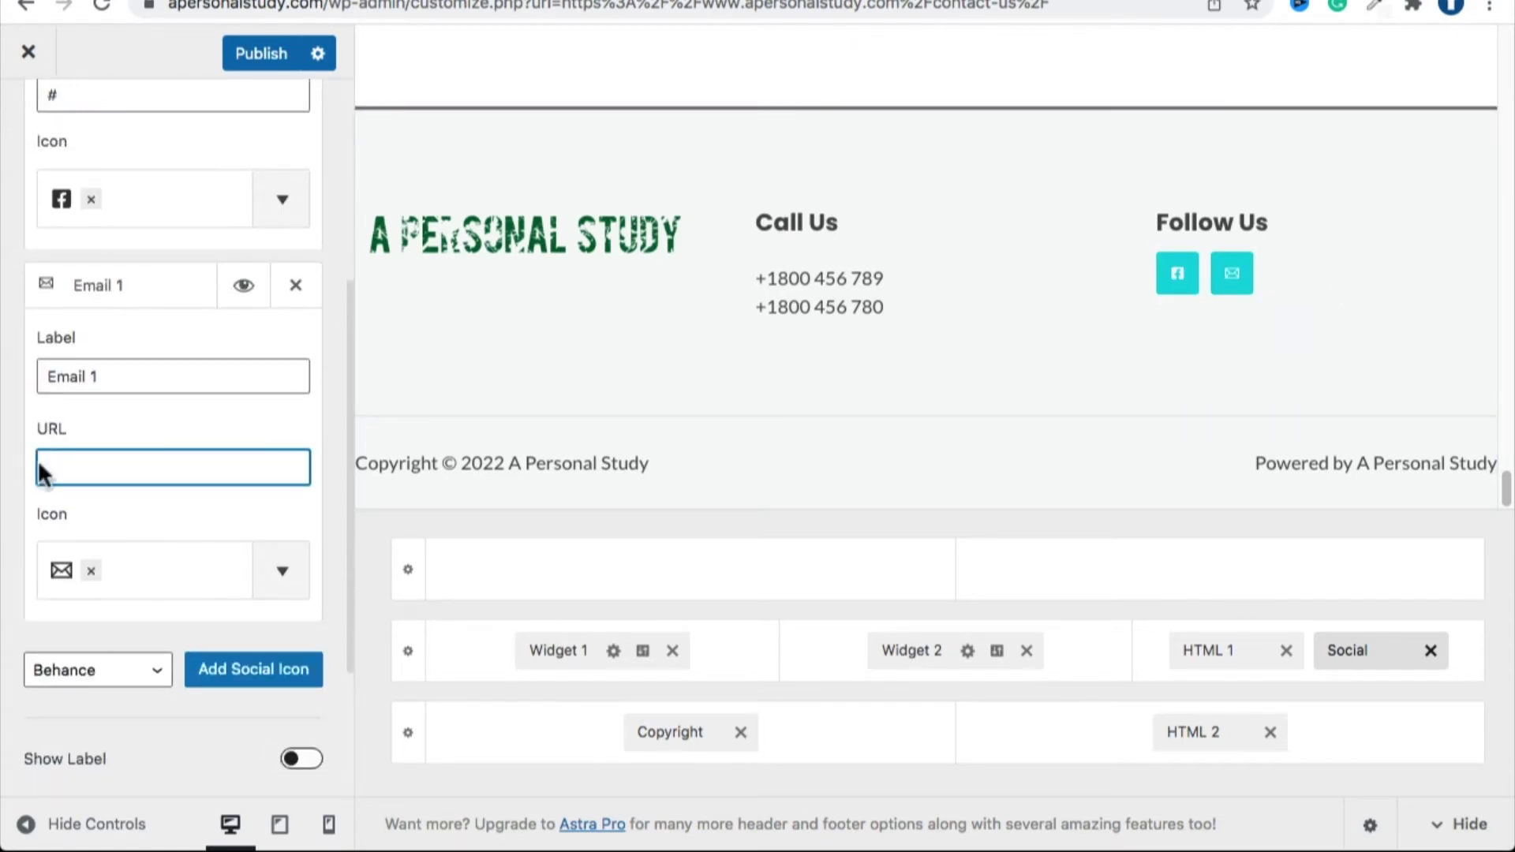
key("super+v")
left_click_drag(44, 469, 218, 467)
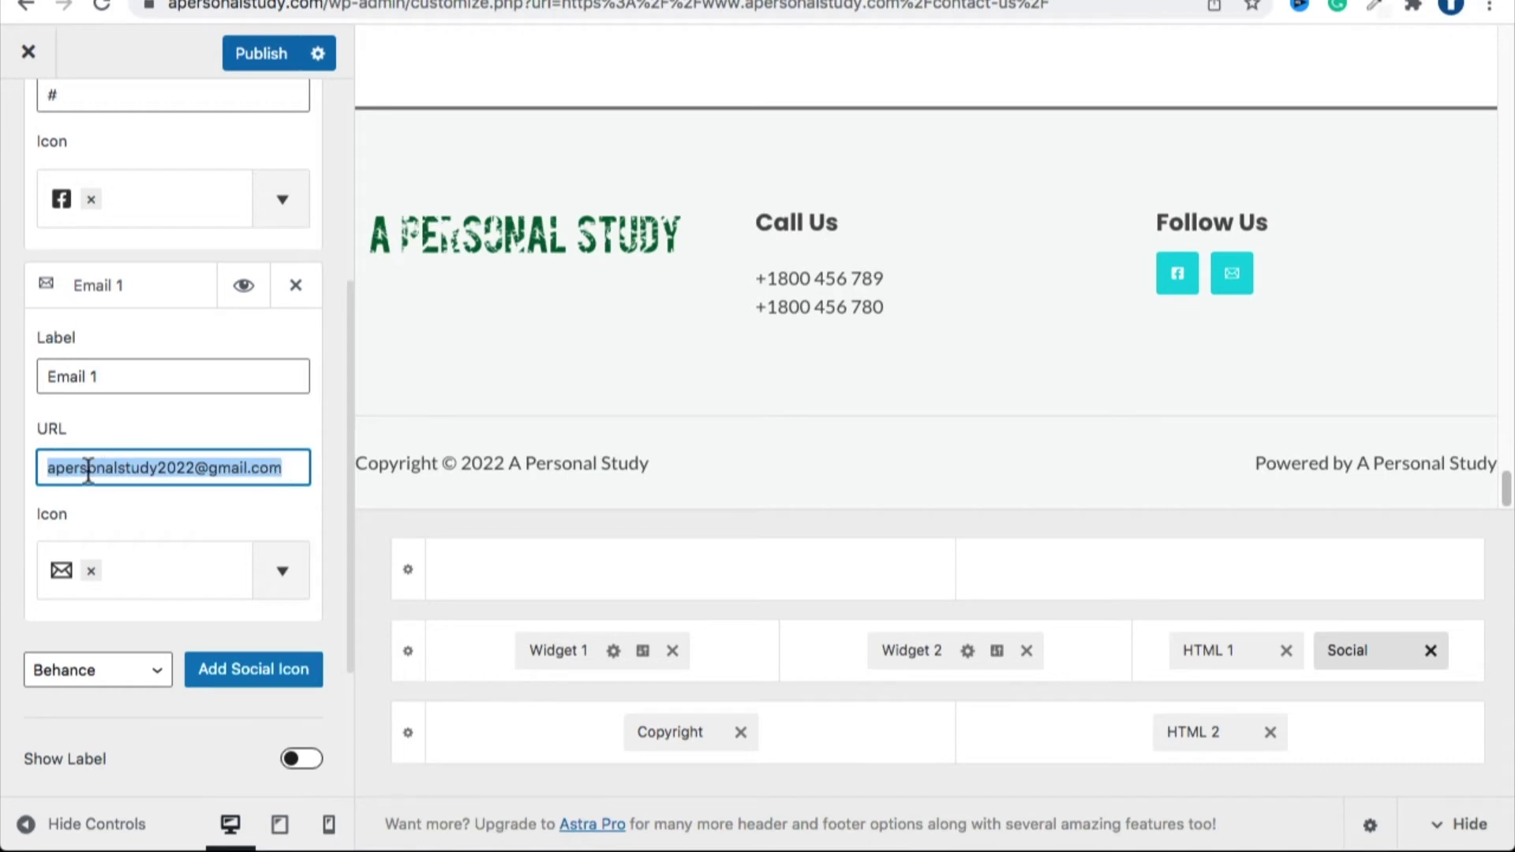
triple_click(88, 470)
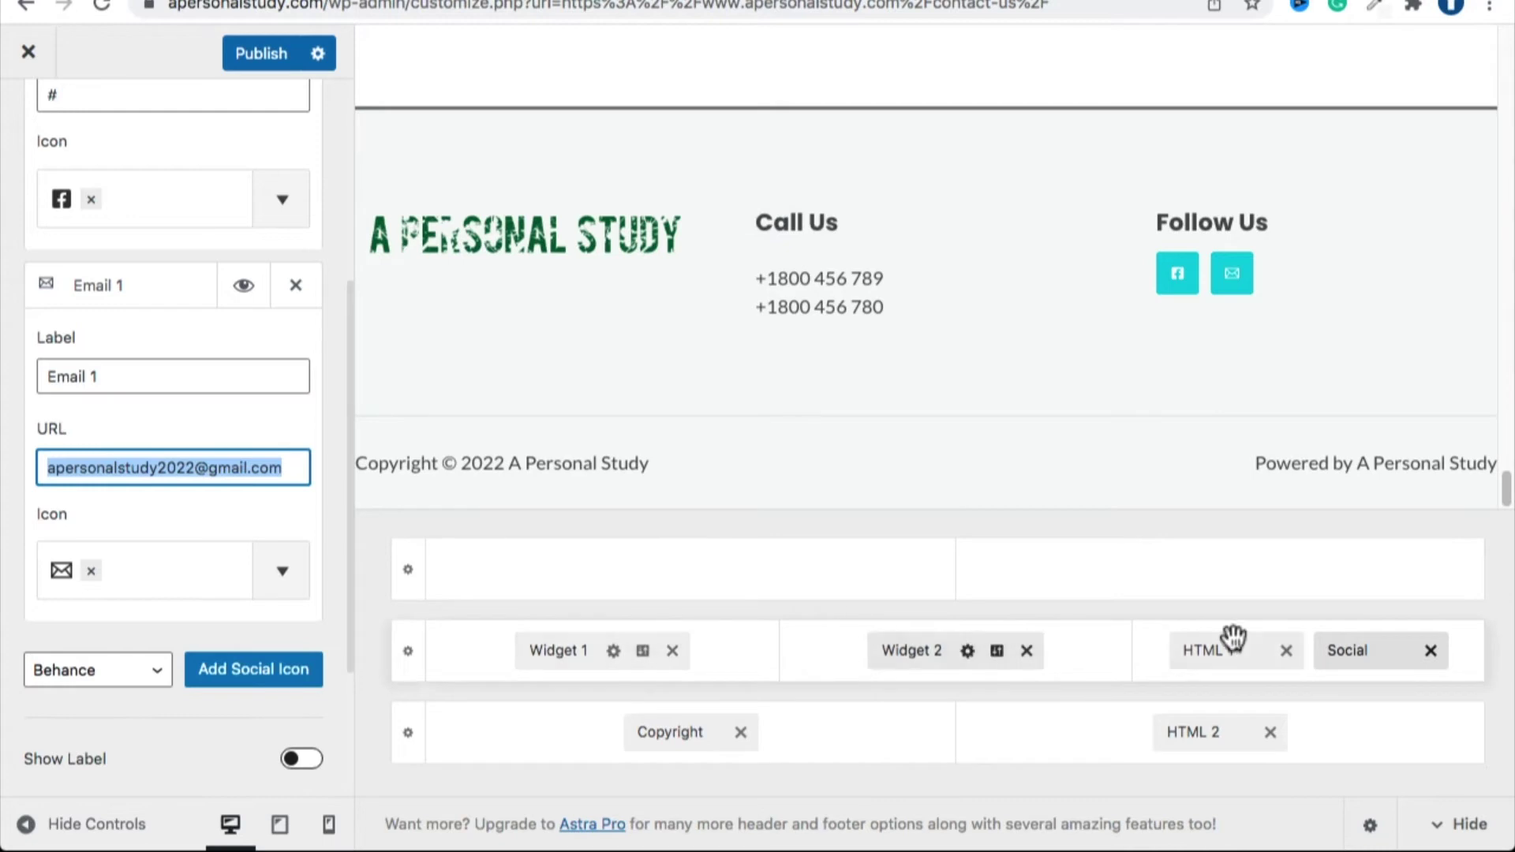
Delete the second phone number from the footer's Call Us text widget.
left_click(822, 215)
left_click(770, 229)
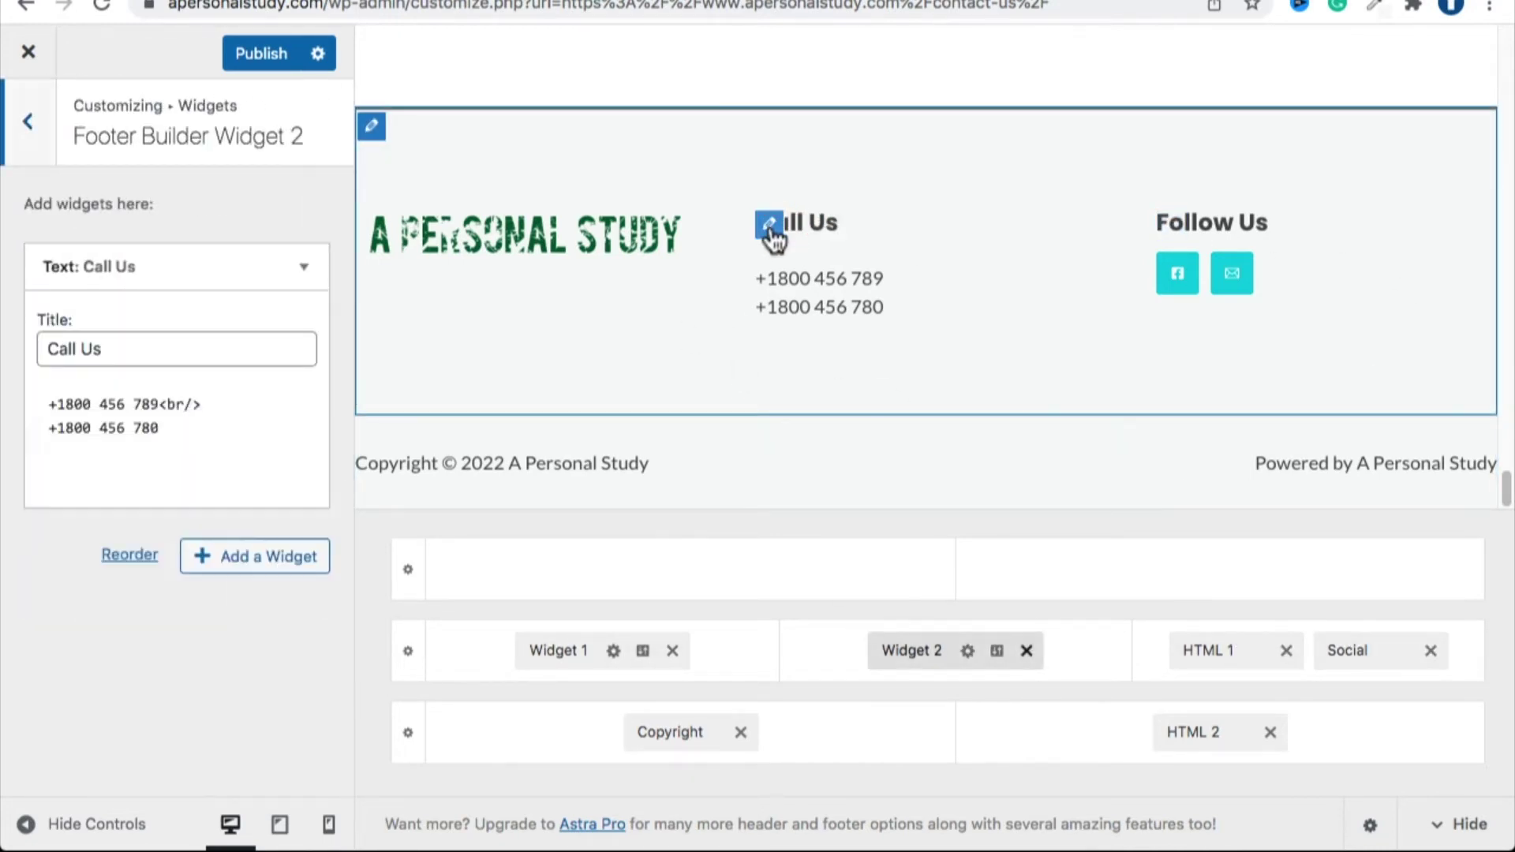
triple_click(203, 333)
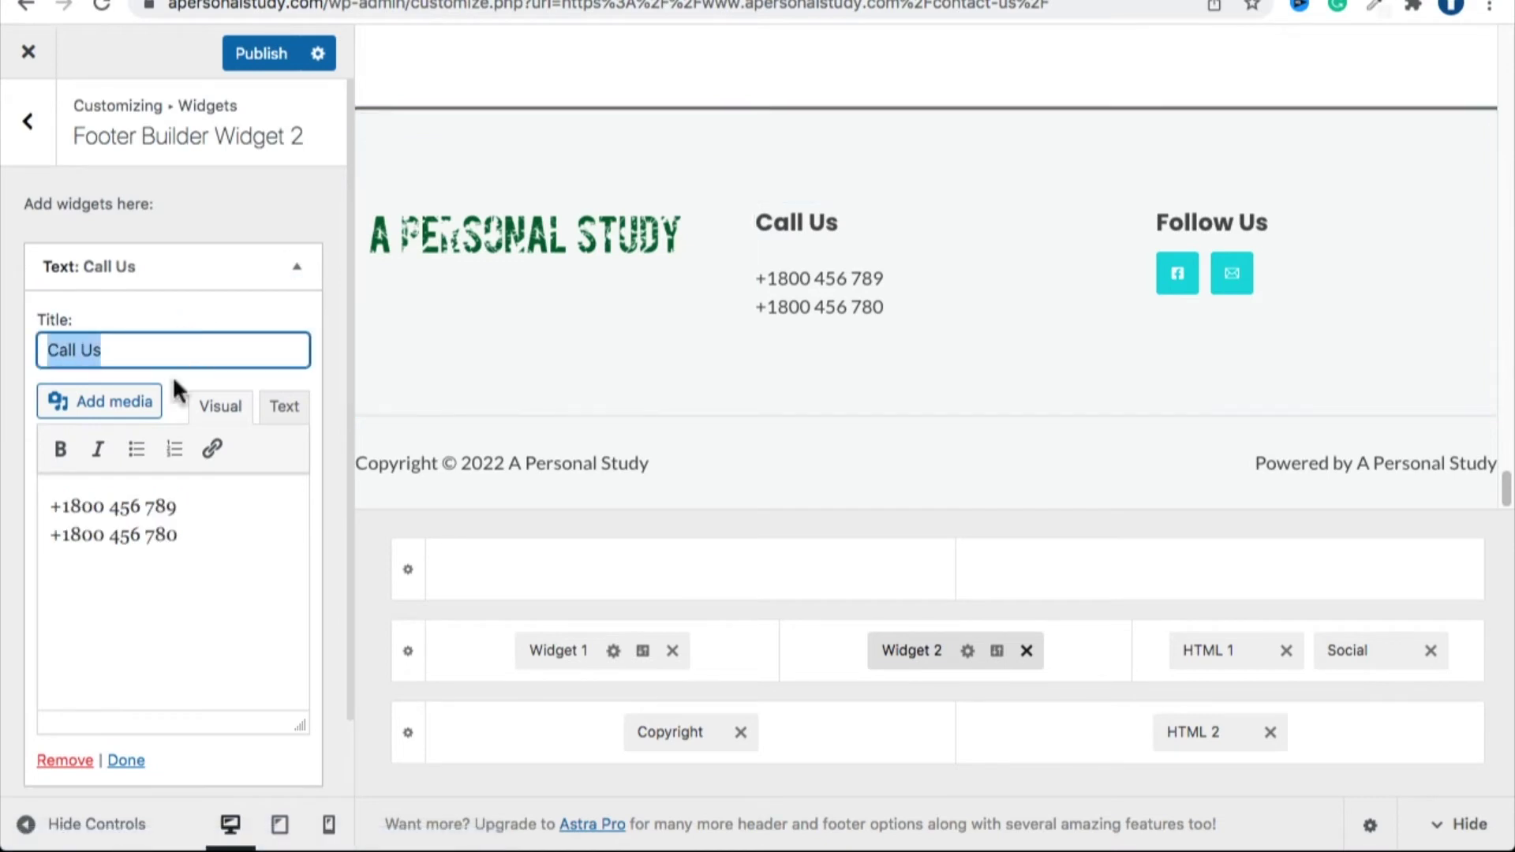
left_click_drag(180, 535, 6, 523)
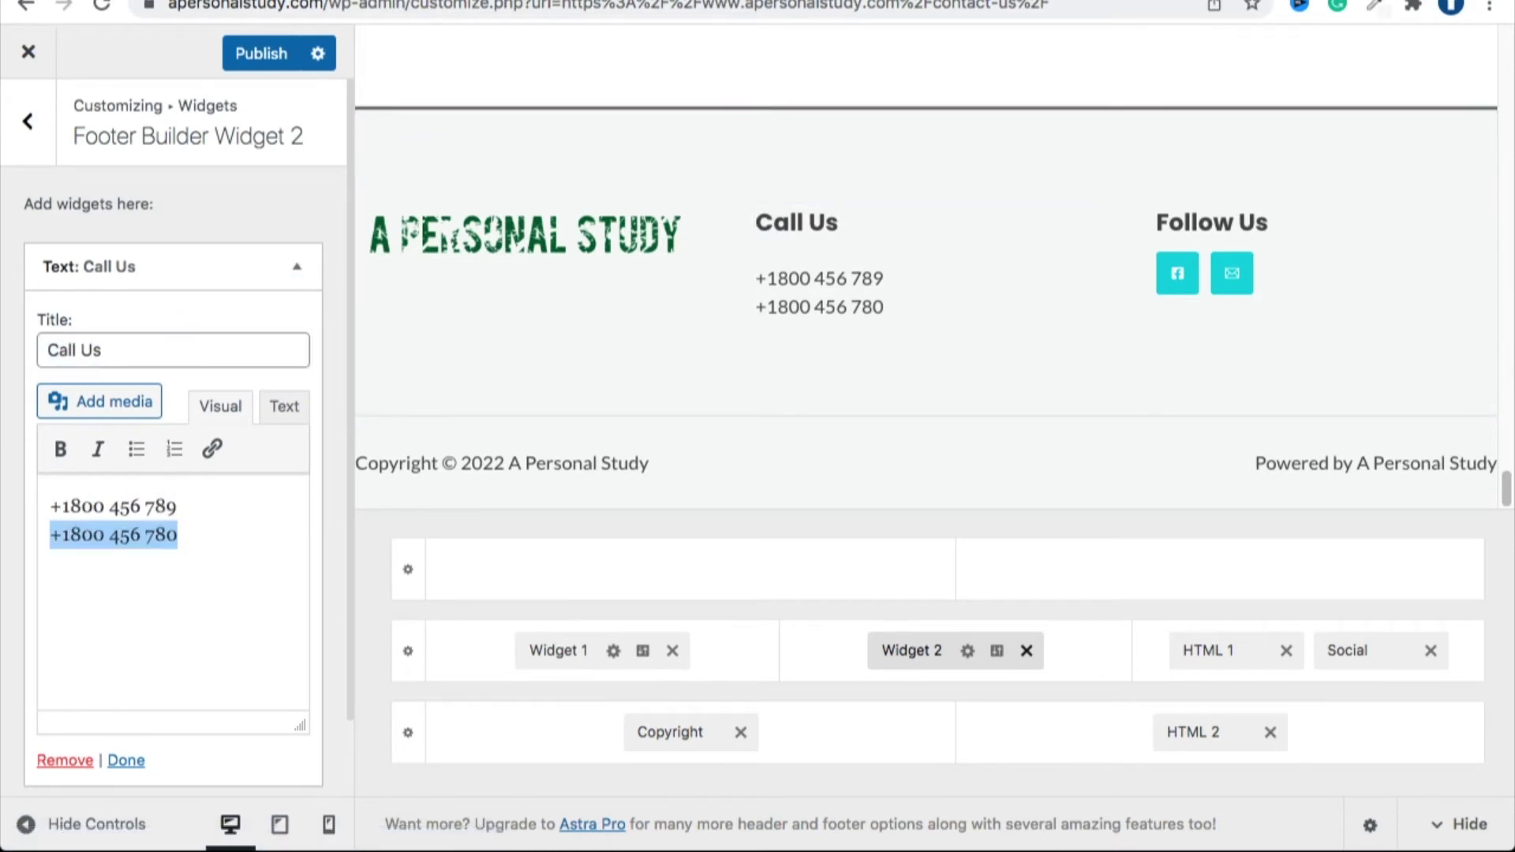
key("BackSpace")
key("BackSpace")
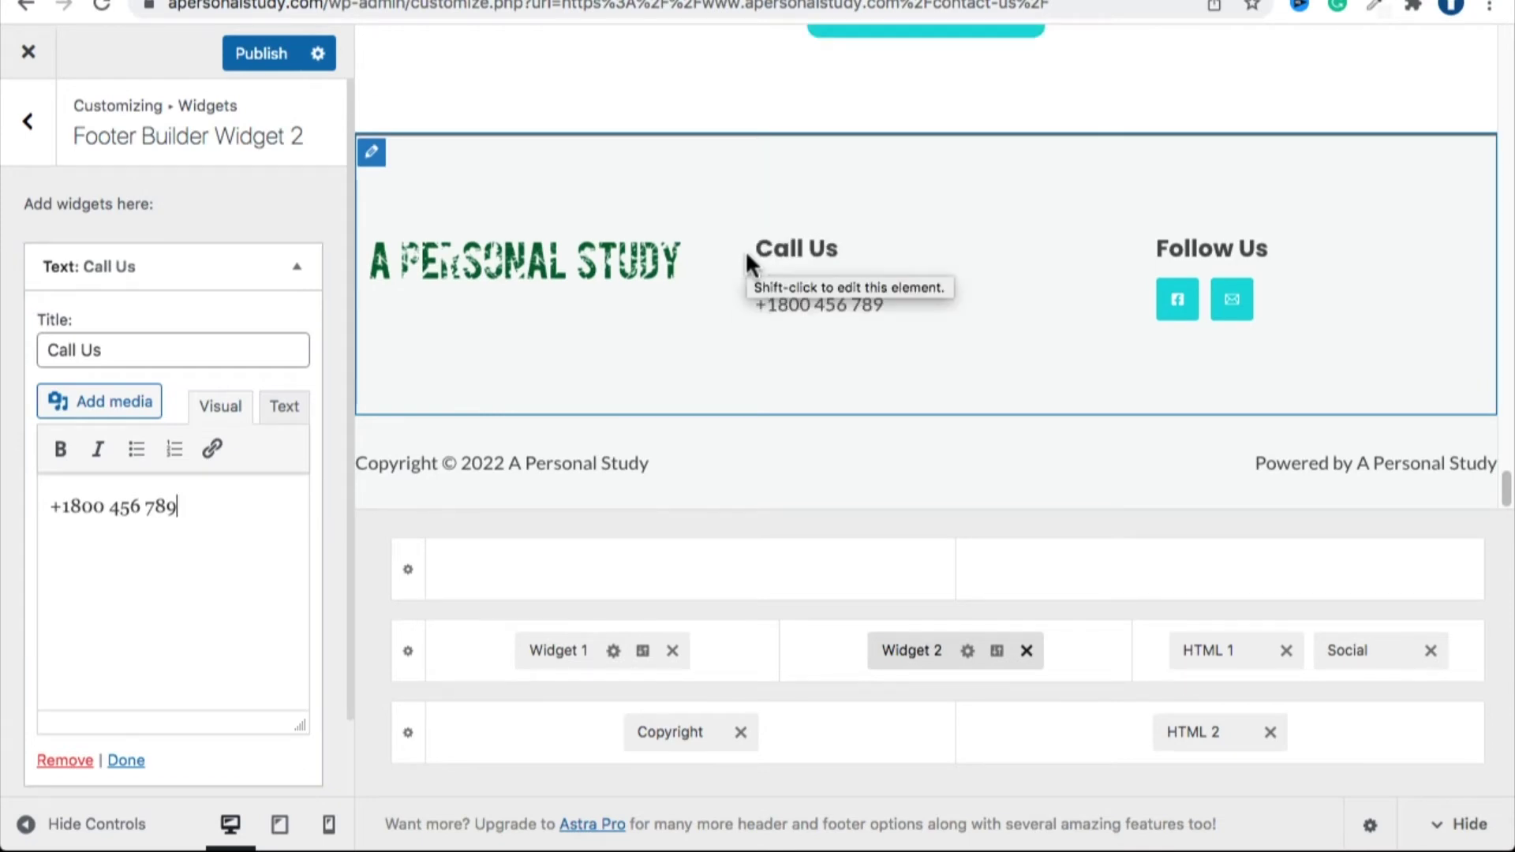
Remove Widget 2 from the middle column of the primary footer row and preview the footer at full width.
left_click(1030, 652)
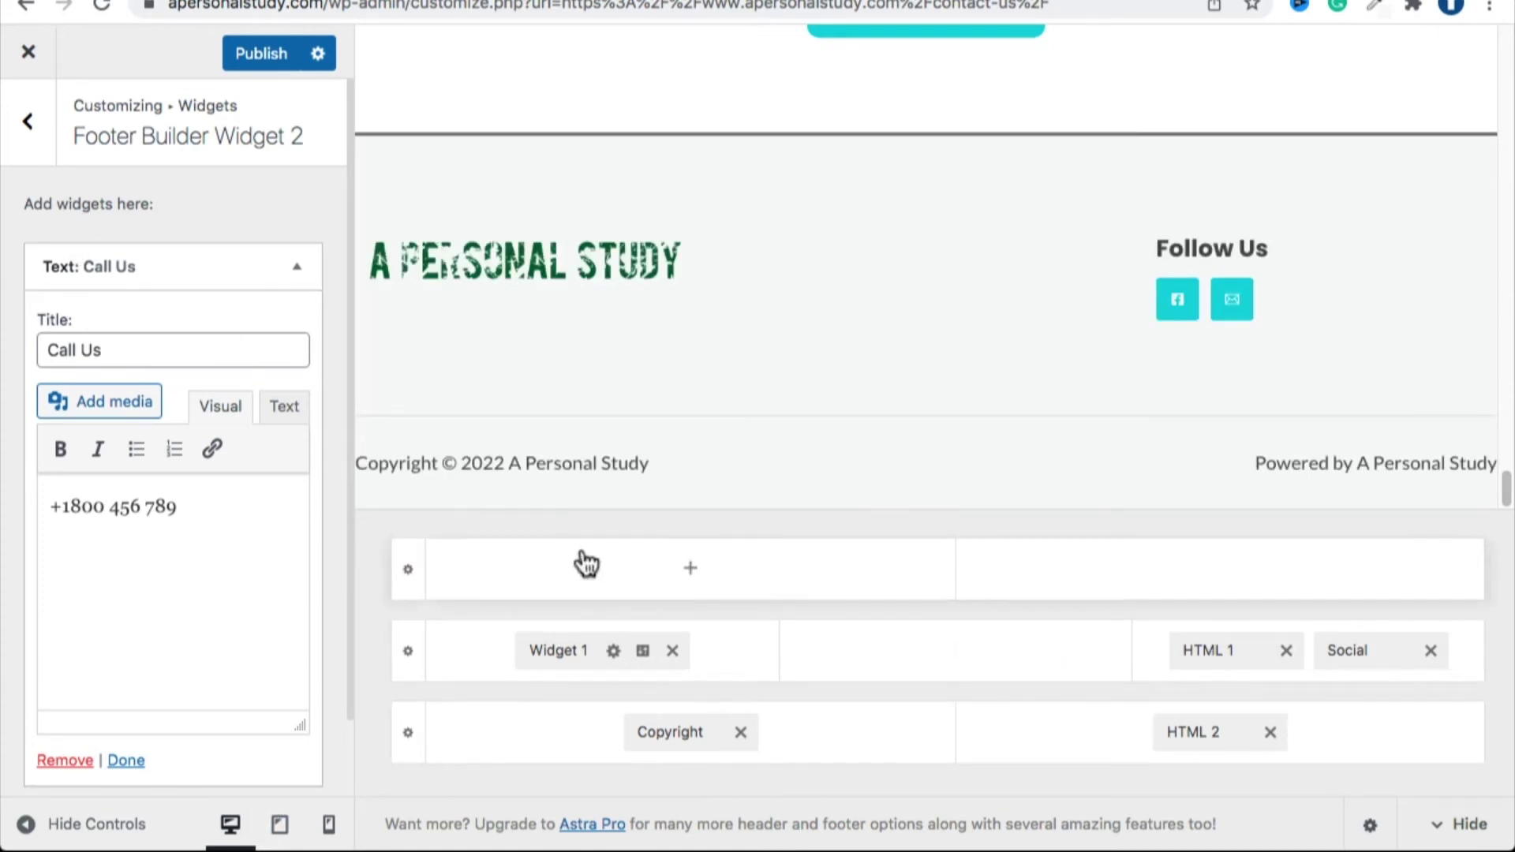
left_click(20, 823)
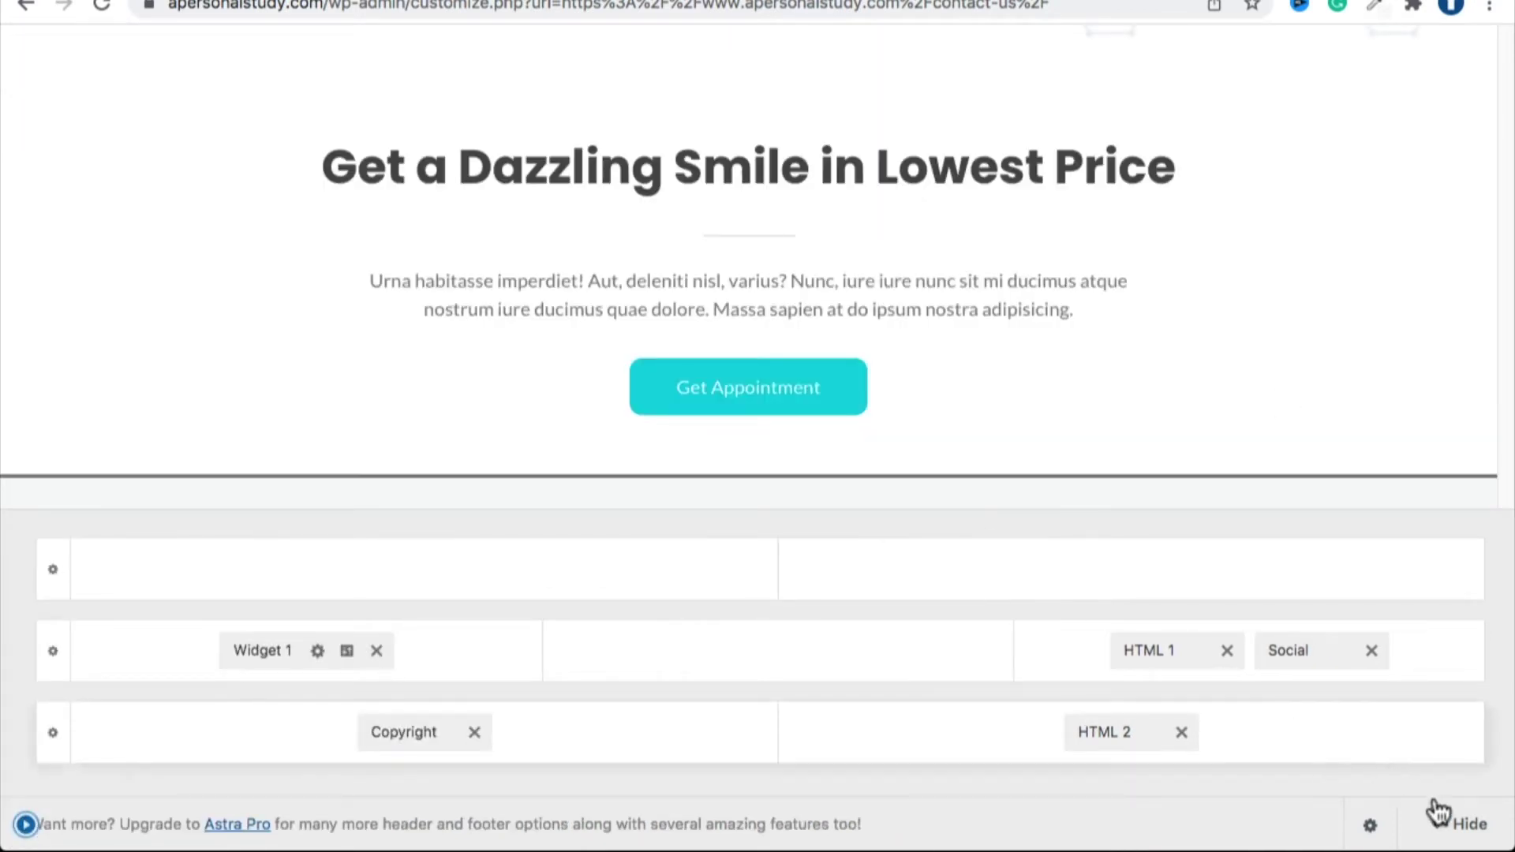
left_click(1457, 825)
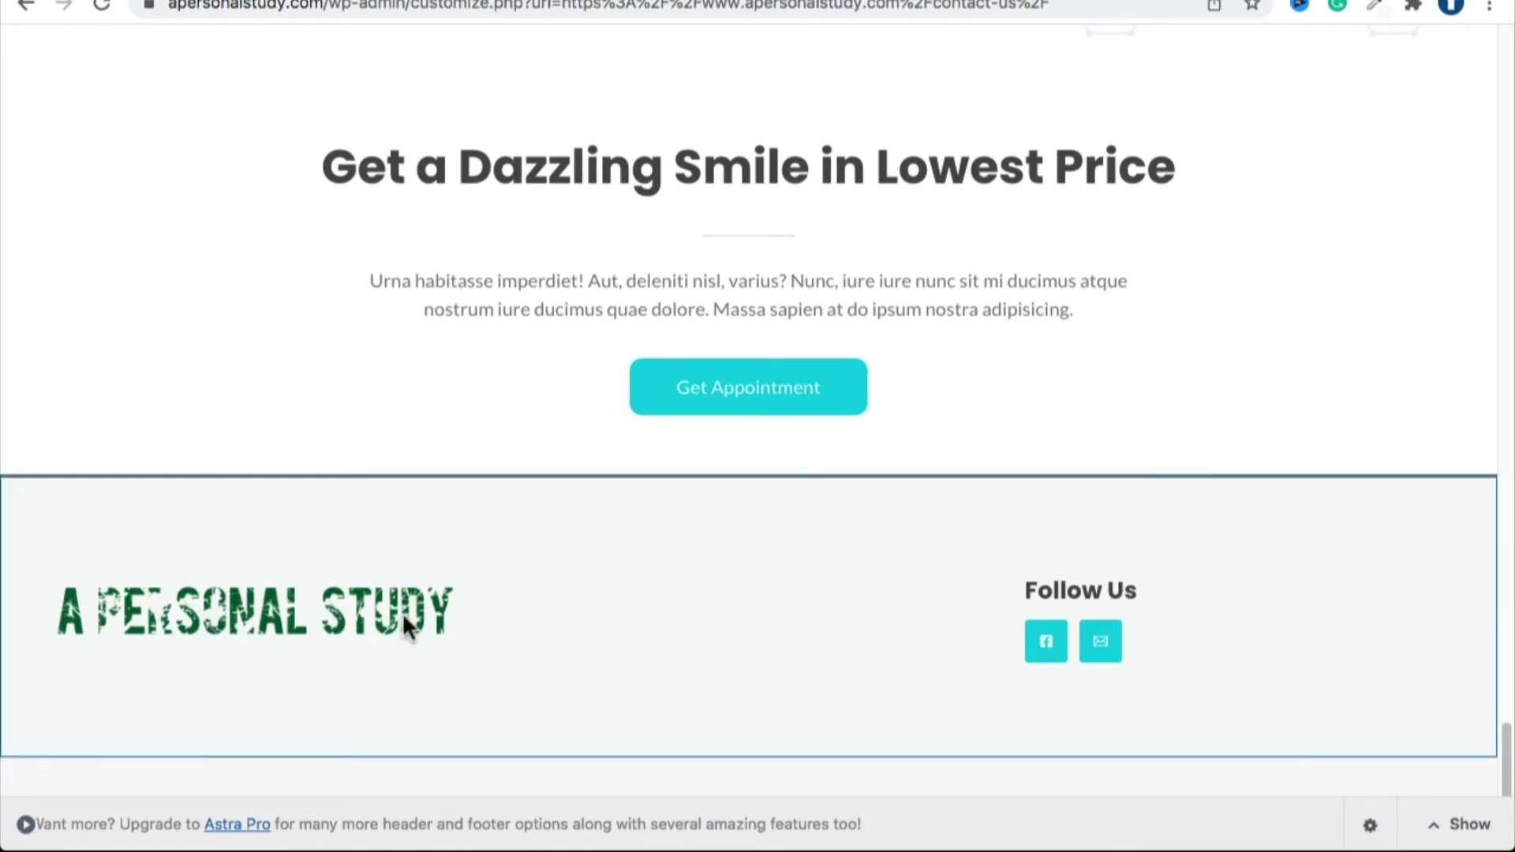
left_click(30, 825)
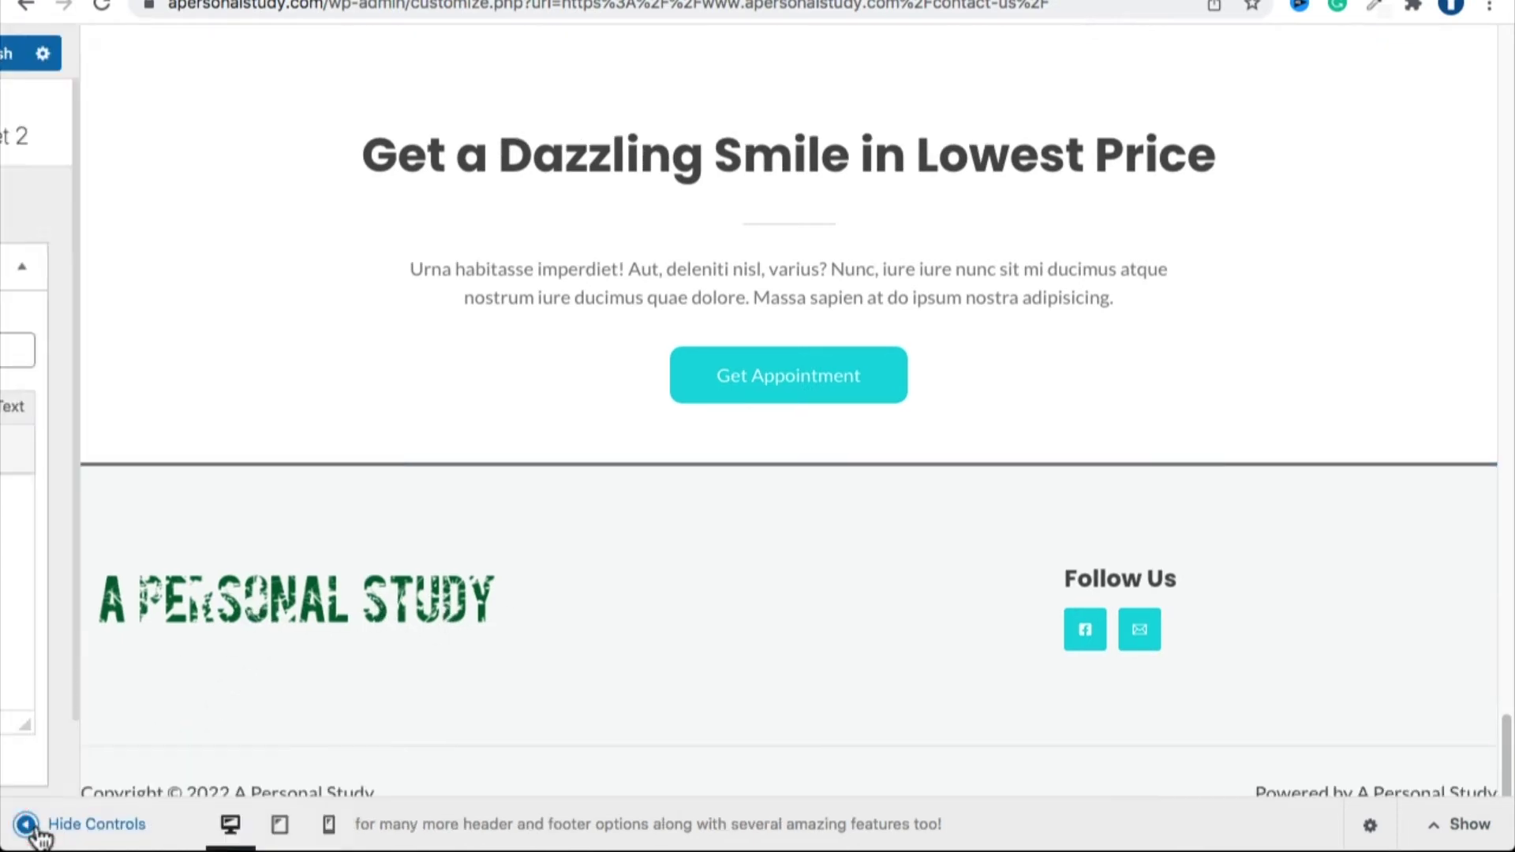
scroll(722, 481, "down", 5)
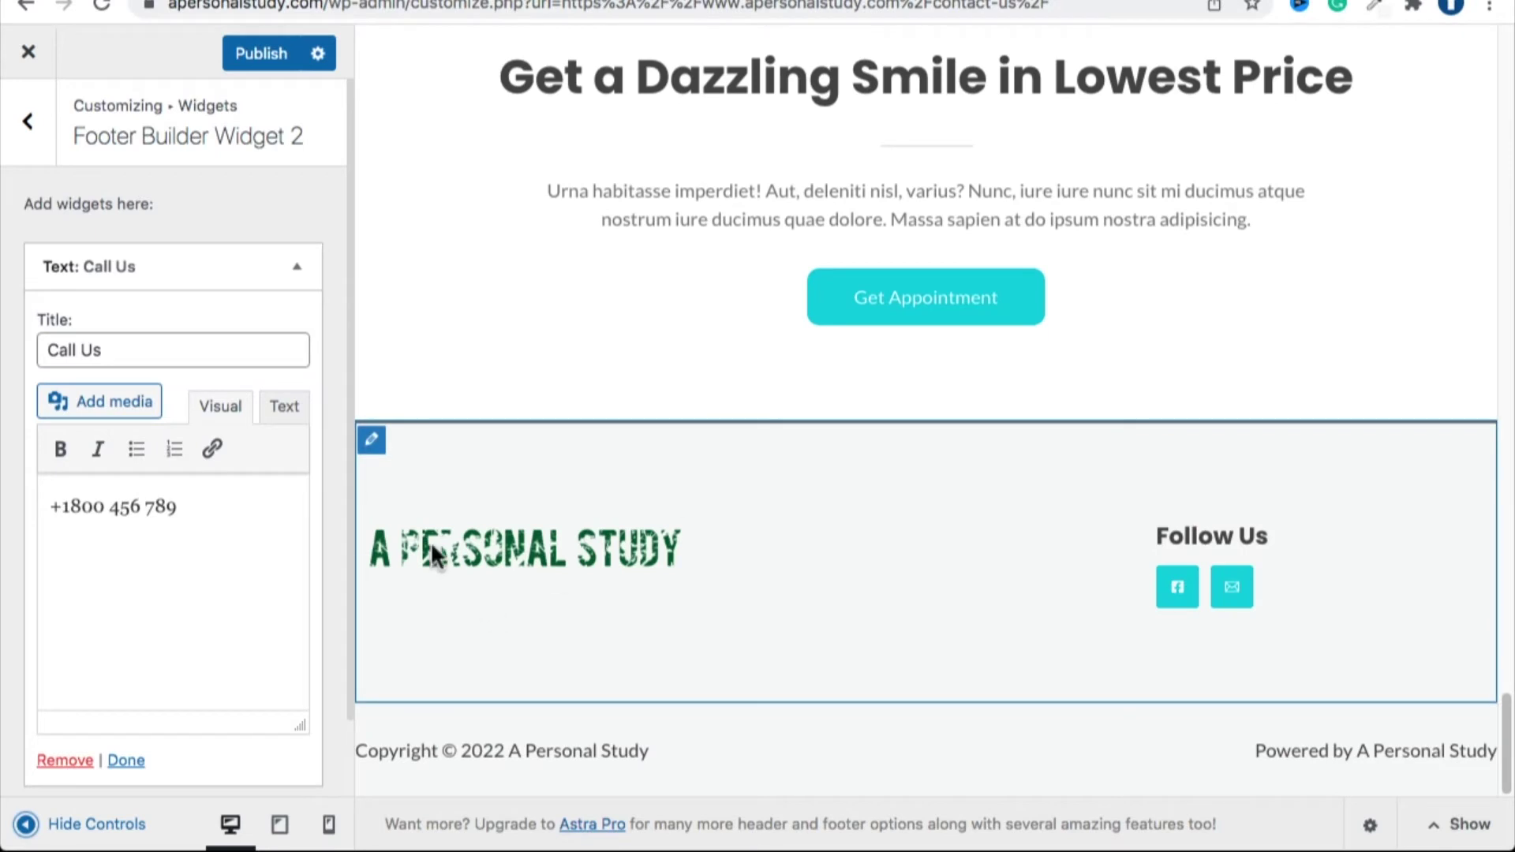
Try the three-column Primary Footer layout with two narrow columns and a wide last one, and preview it at full width.
left_click(372, 450)
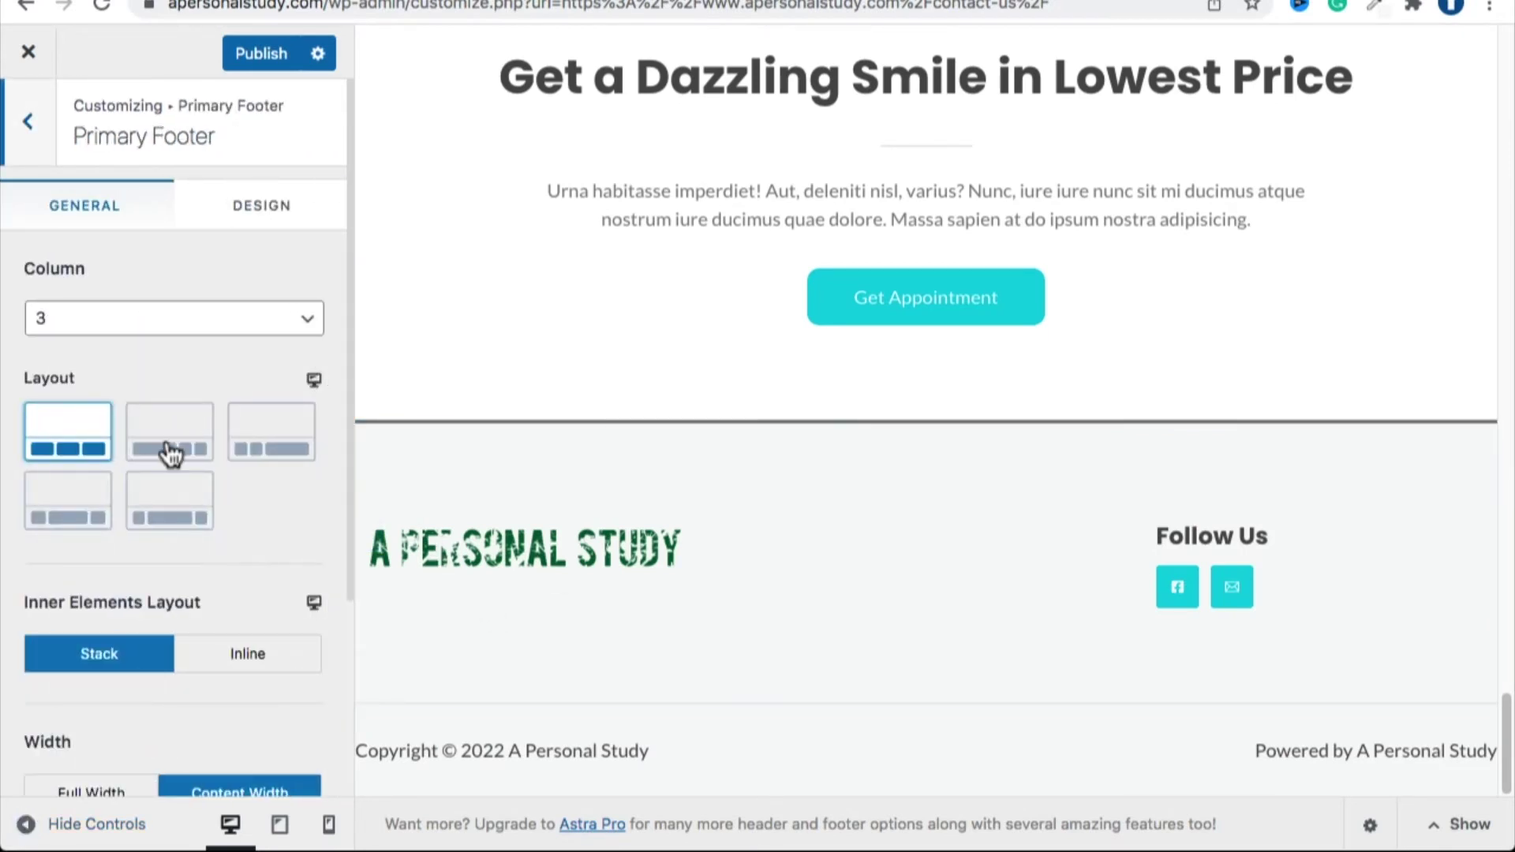
left_click(271, 444)
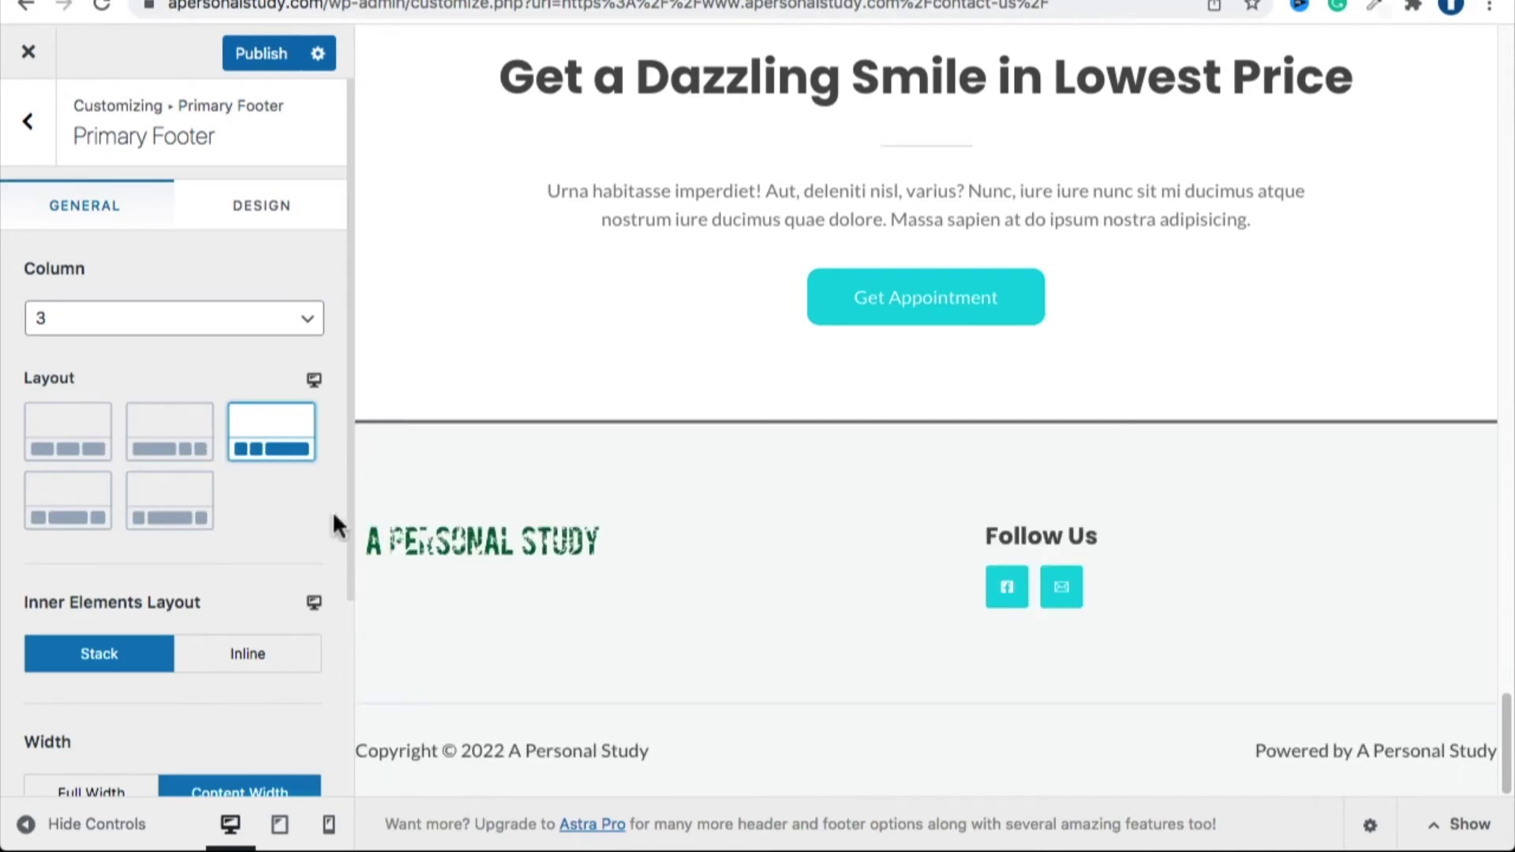
left_click(23, 824)
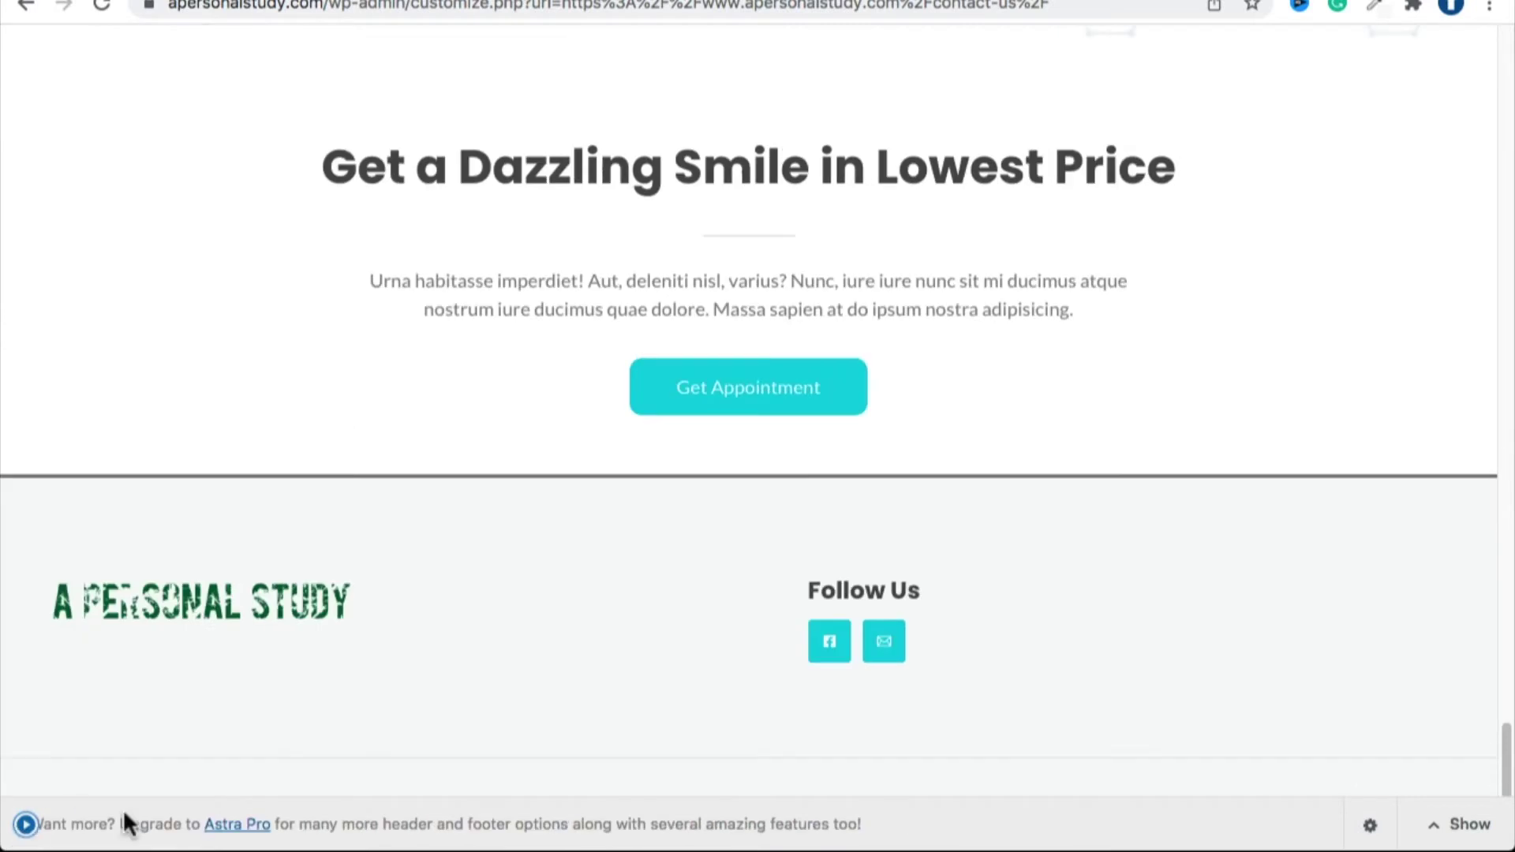
left_click(26, 824)
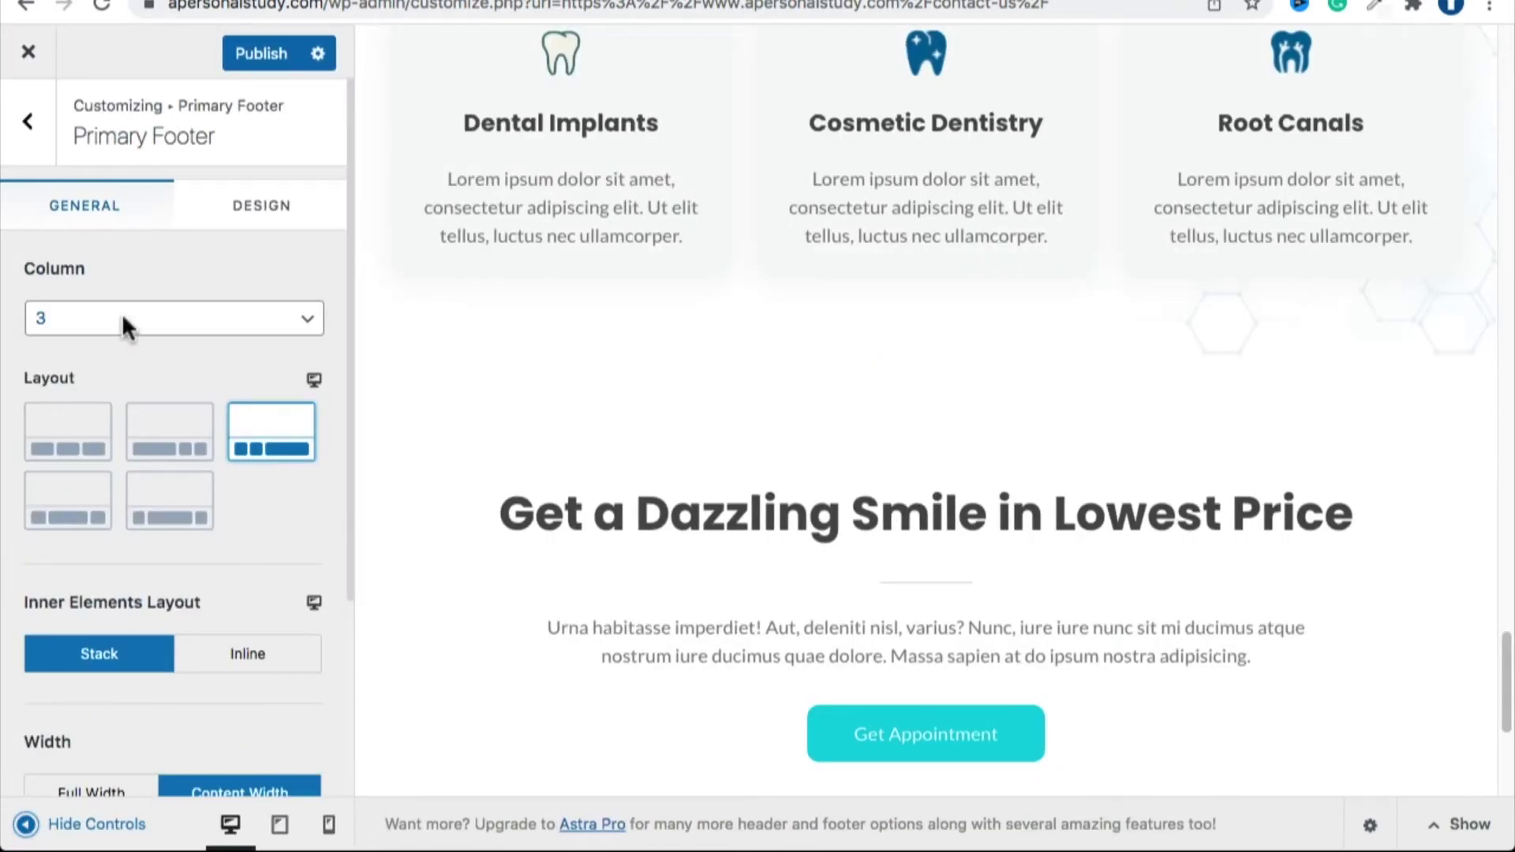
Set the Primary Footer to 4 columns and check the footer in the page preview.
left_click(122, 313)
left_click(112, 341)
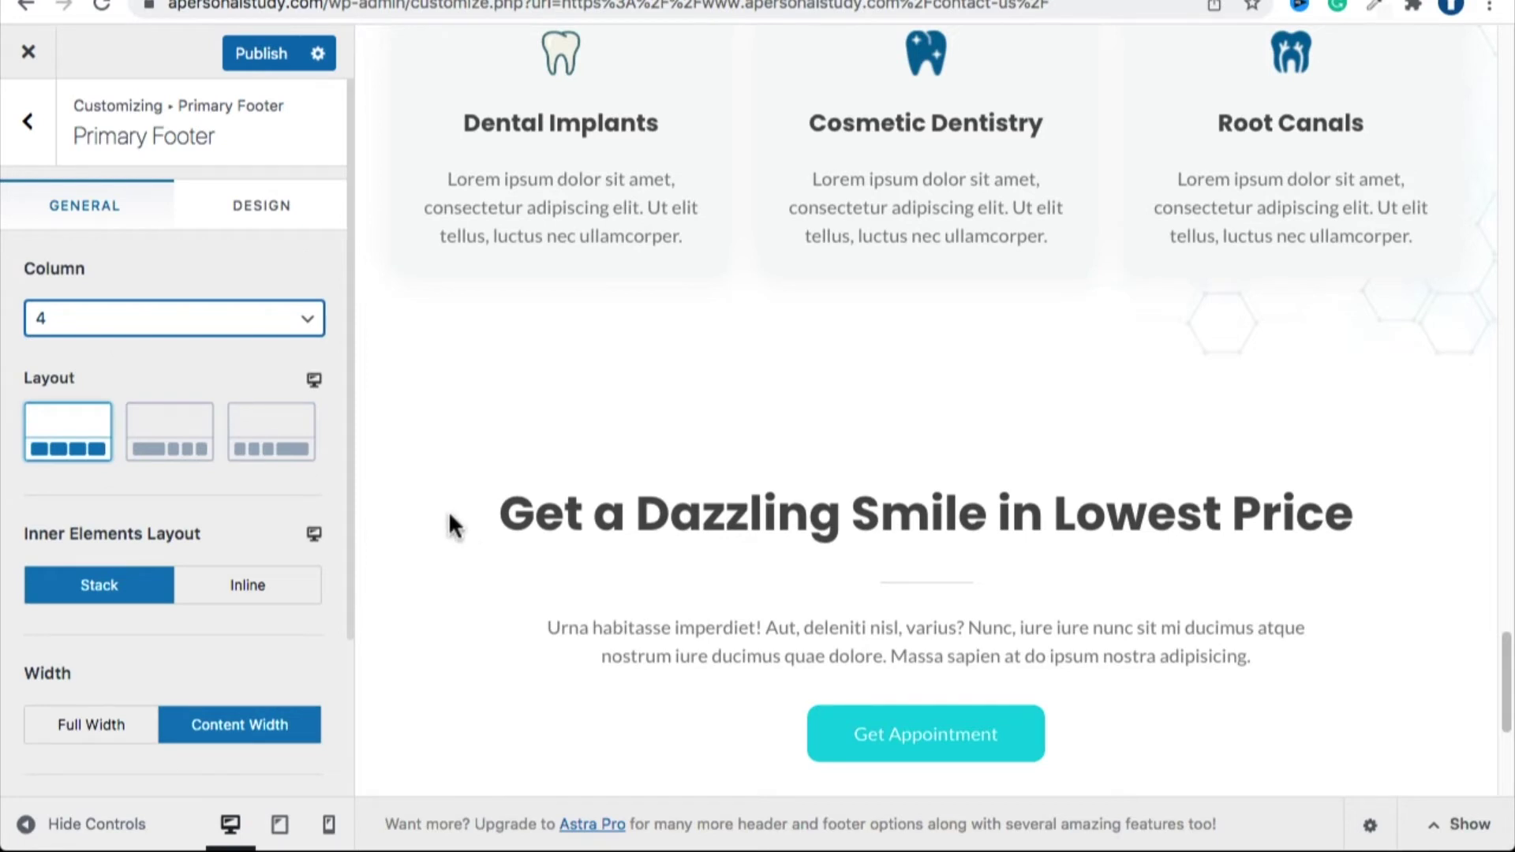
scroll(482, 551, "down", 5)
left_click(376, 450)
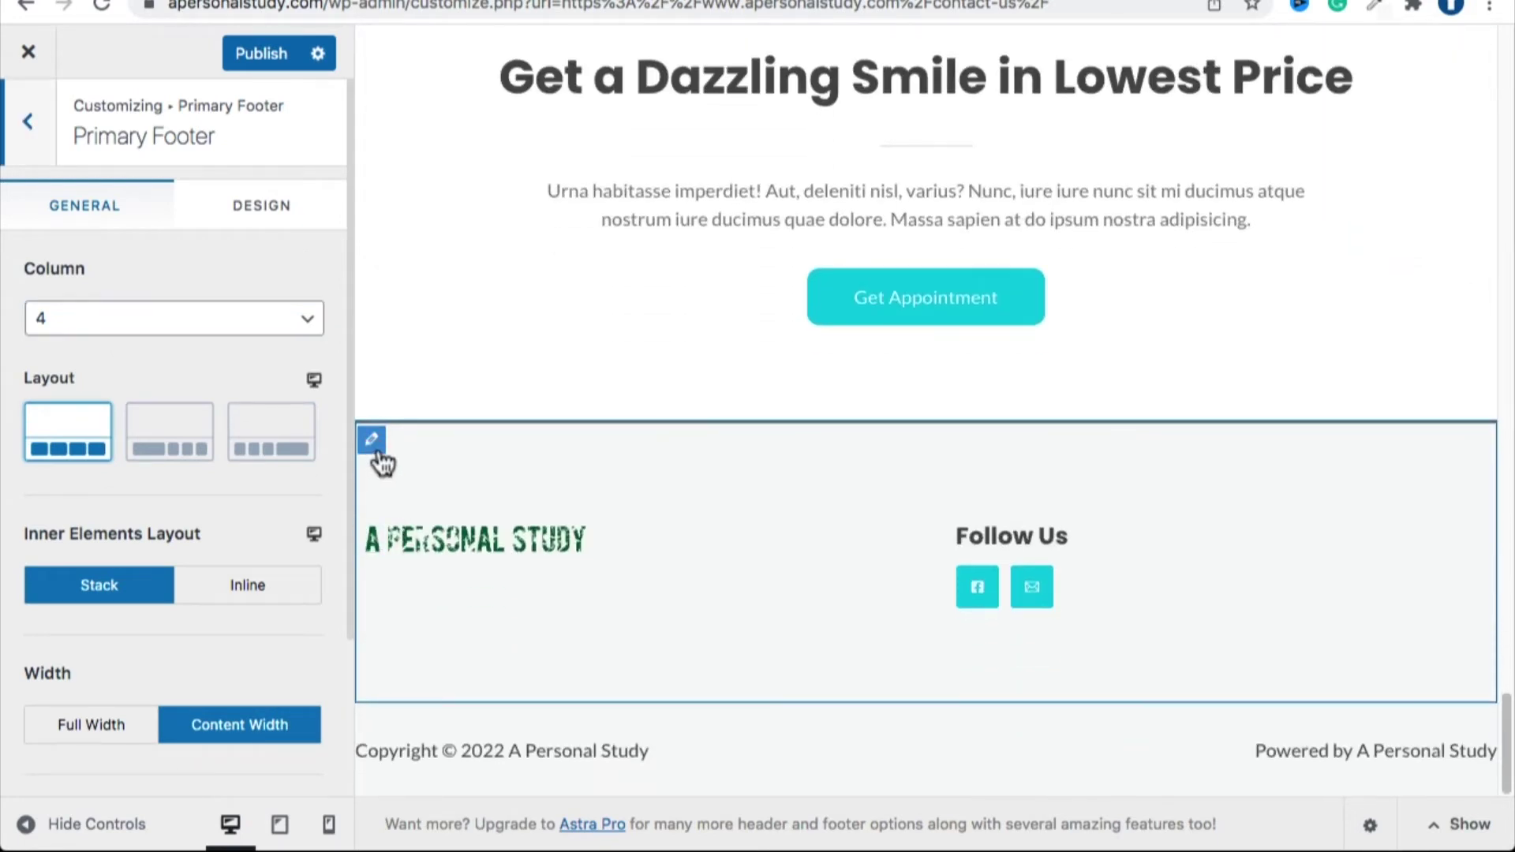
scroll(592, 568, "up", 3)
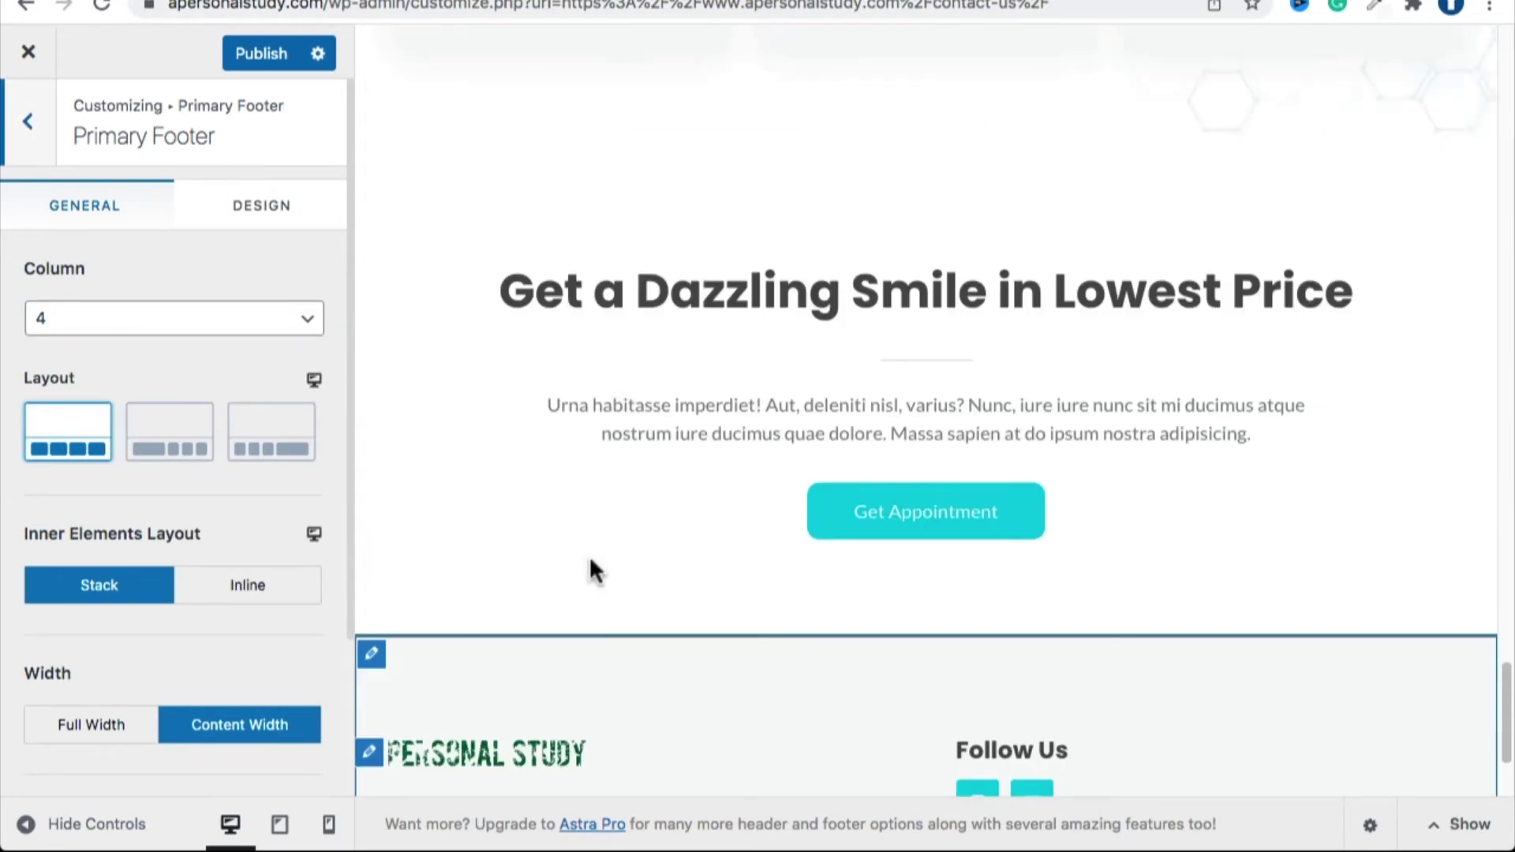
scroll(592, 568, "down", 3)
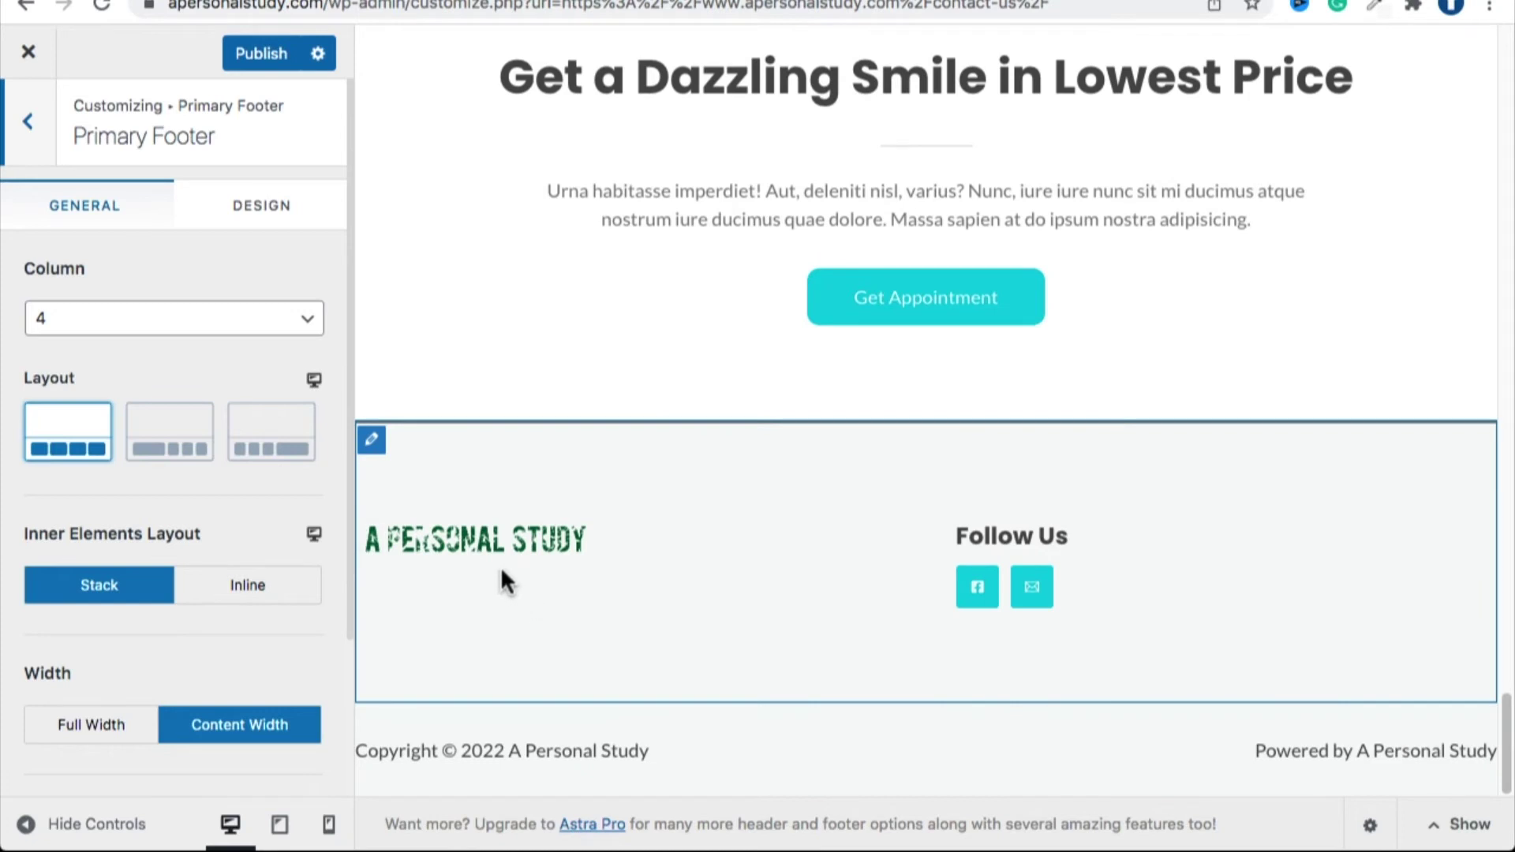
Move the Social and HTML 1 elements to the fourth column of the primary footer row and preview the footer at full width.
left_click(51, 158)
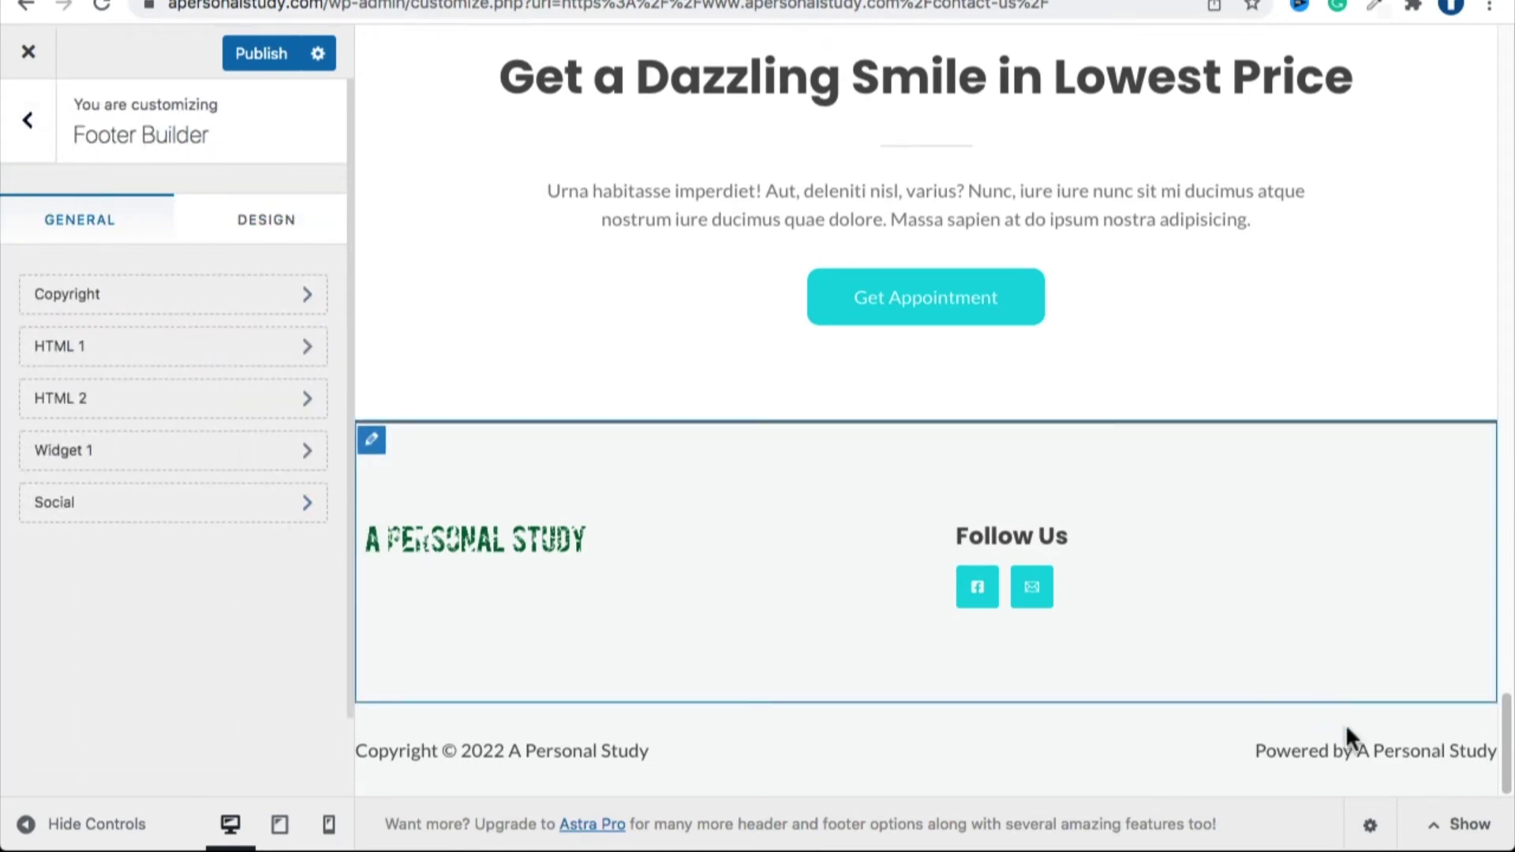
left_click(1444, 828)
scroll(788, 290, "down", 5)
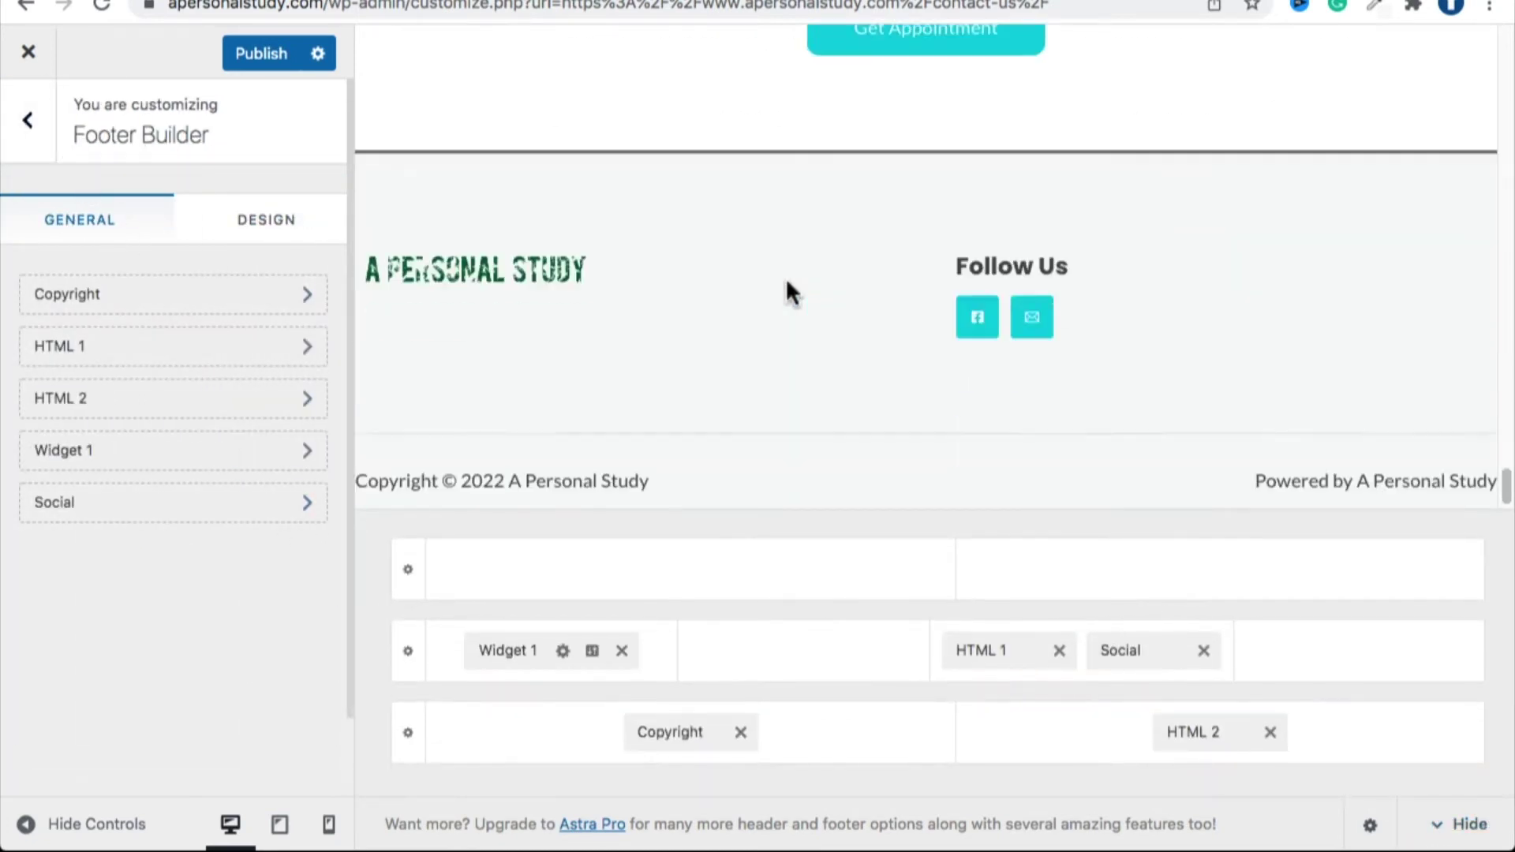
left_click_drag(1111, 656, 1357, 646)
left_click_drag(1106, 650, 1225, 650)
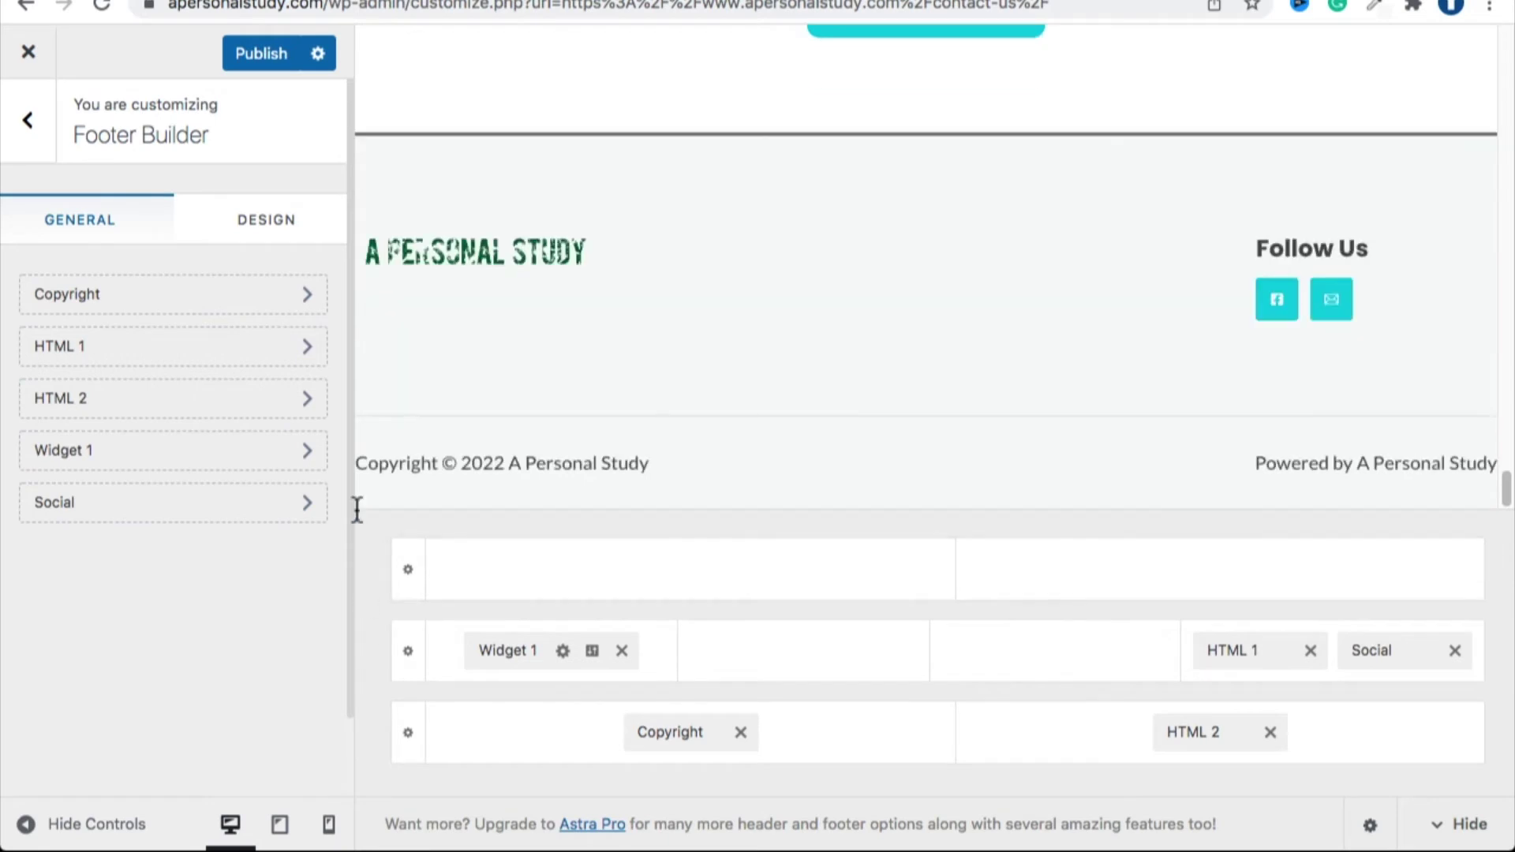
left_click(25, 825)
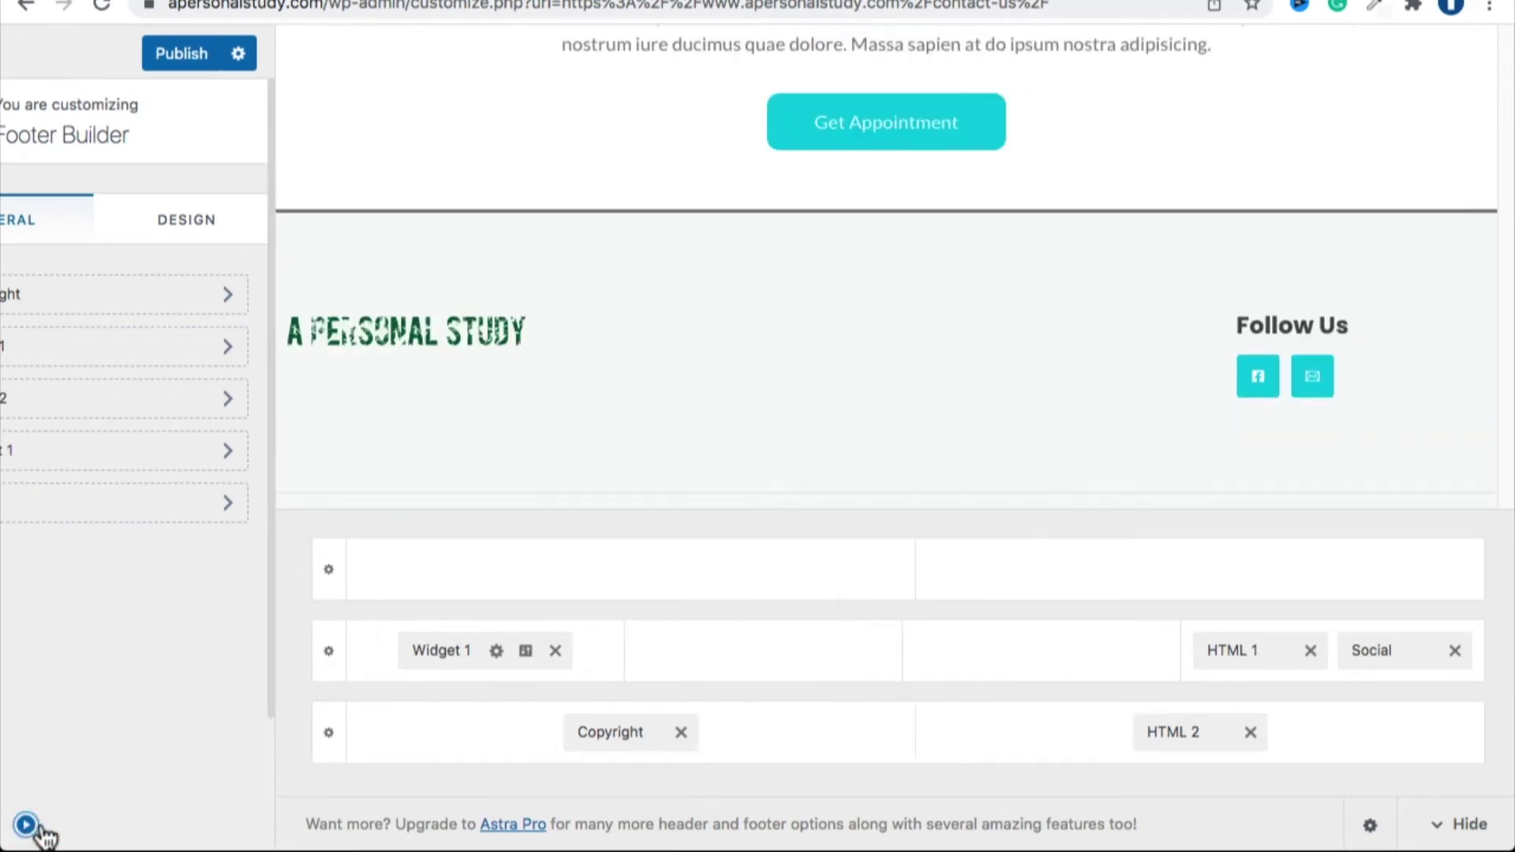
left_click(1451, 827)
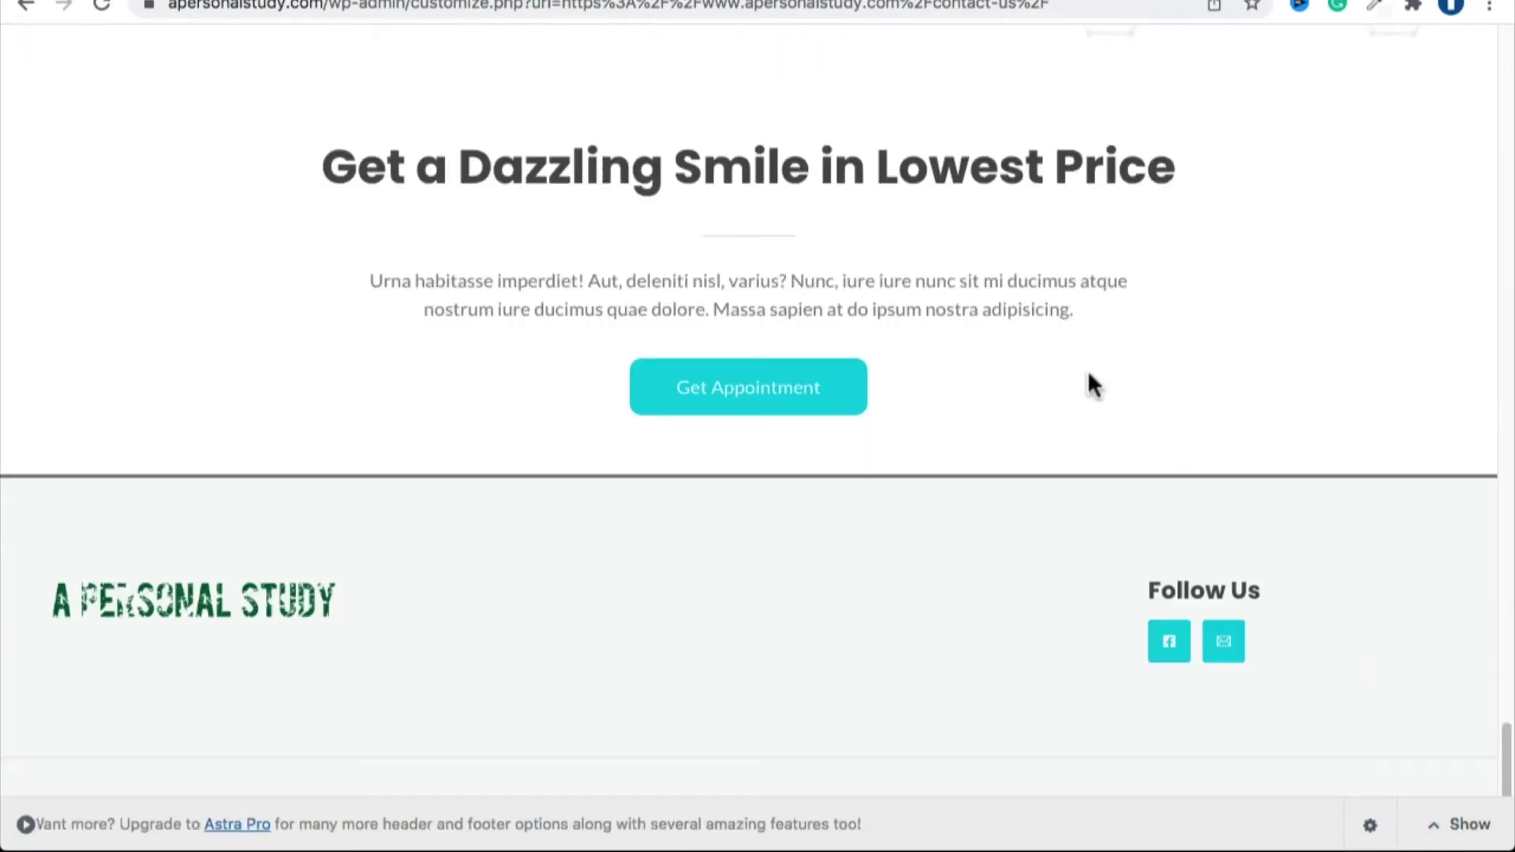
left_click(25, 825)
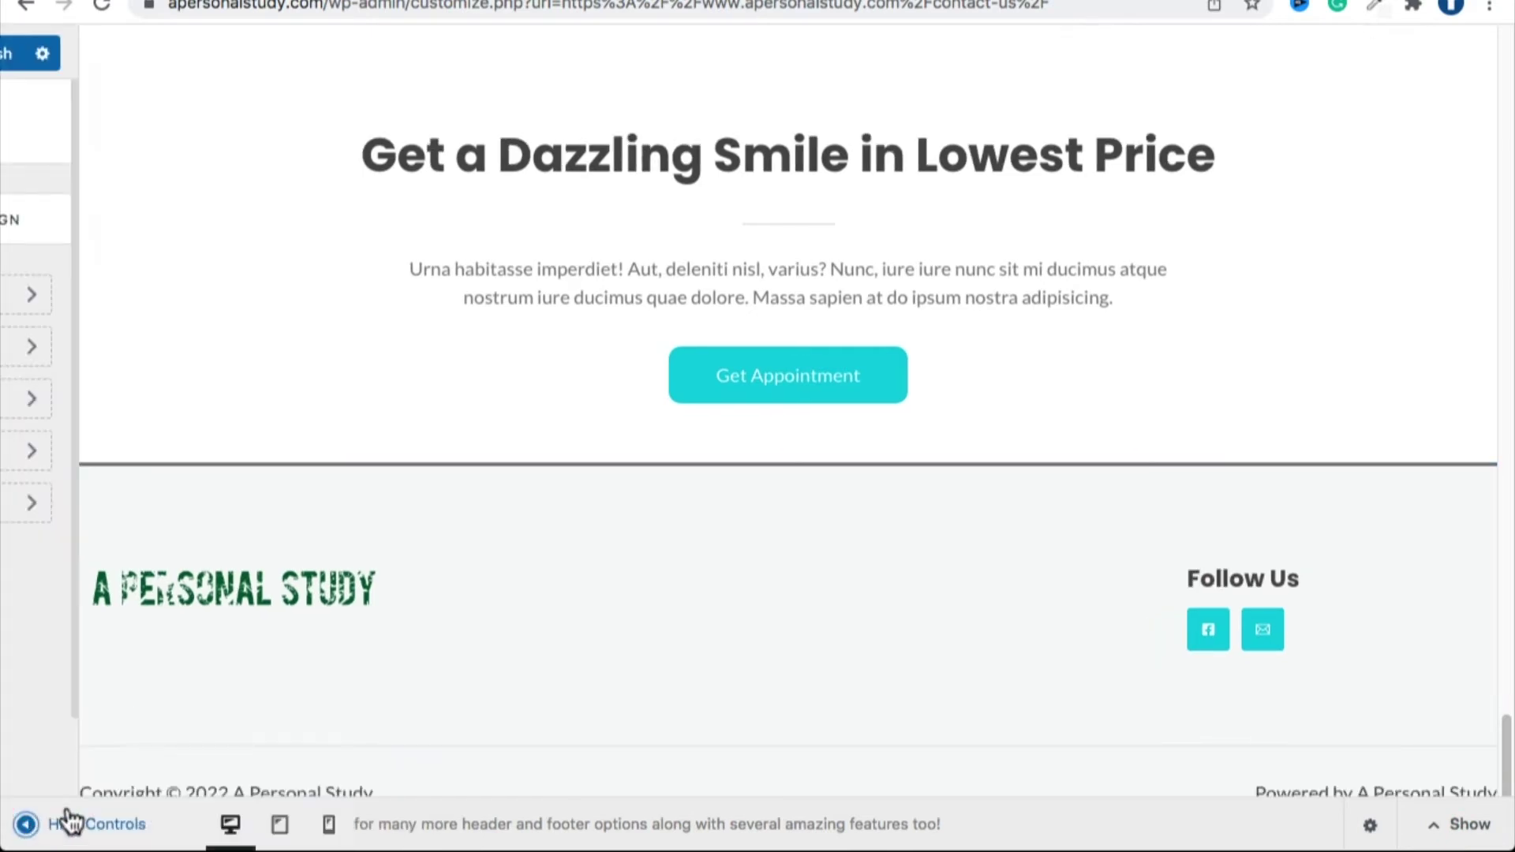
scroll(813, 419, "down", 5)
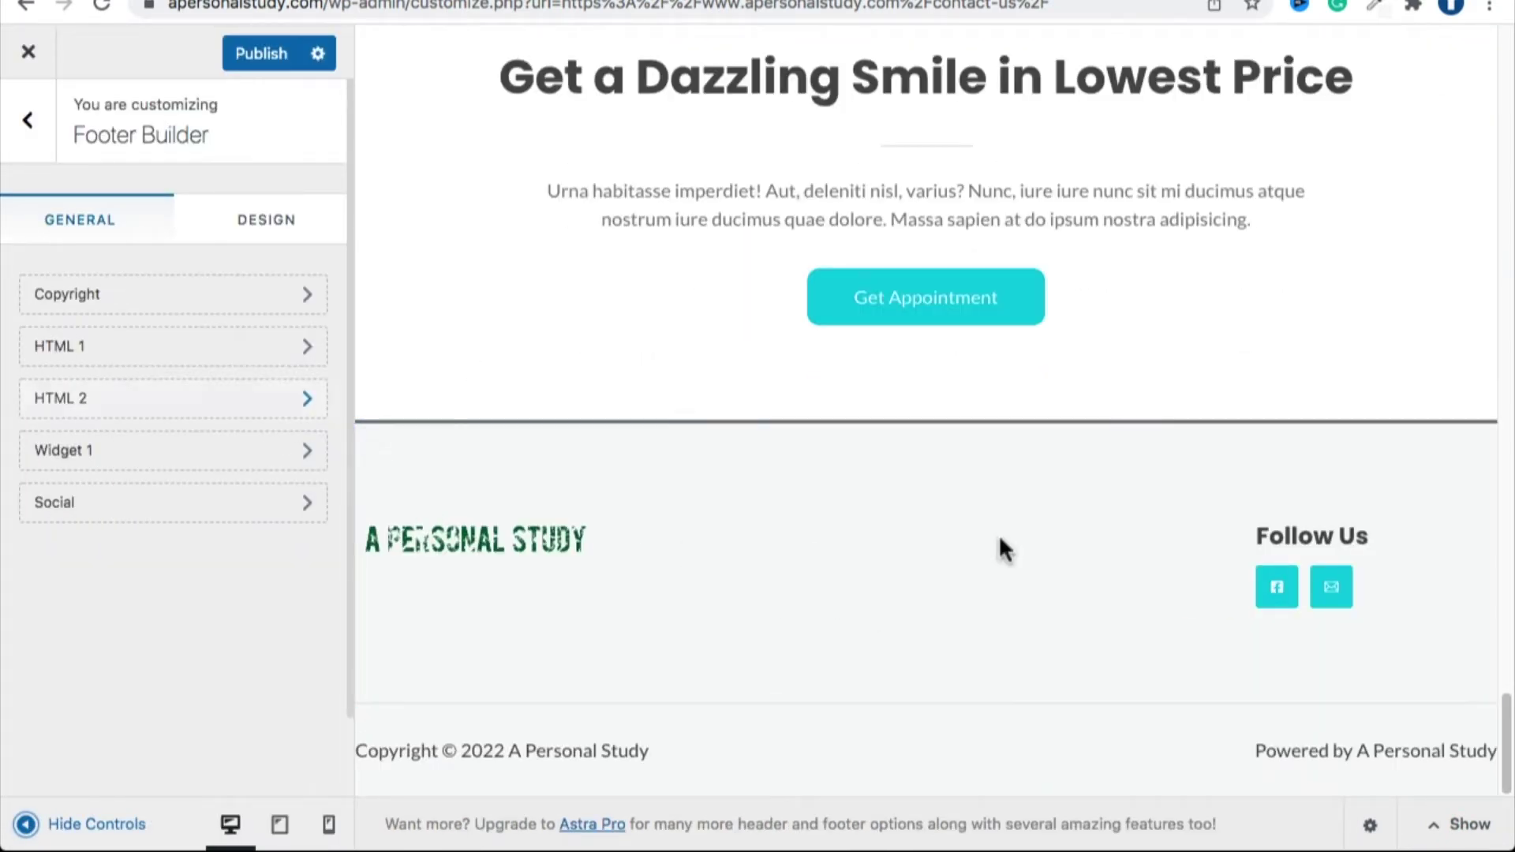
Add Widget 2 to the third column of the primary footer row and remove the Call Us text widget from it.
left_click(1438, 824)
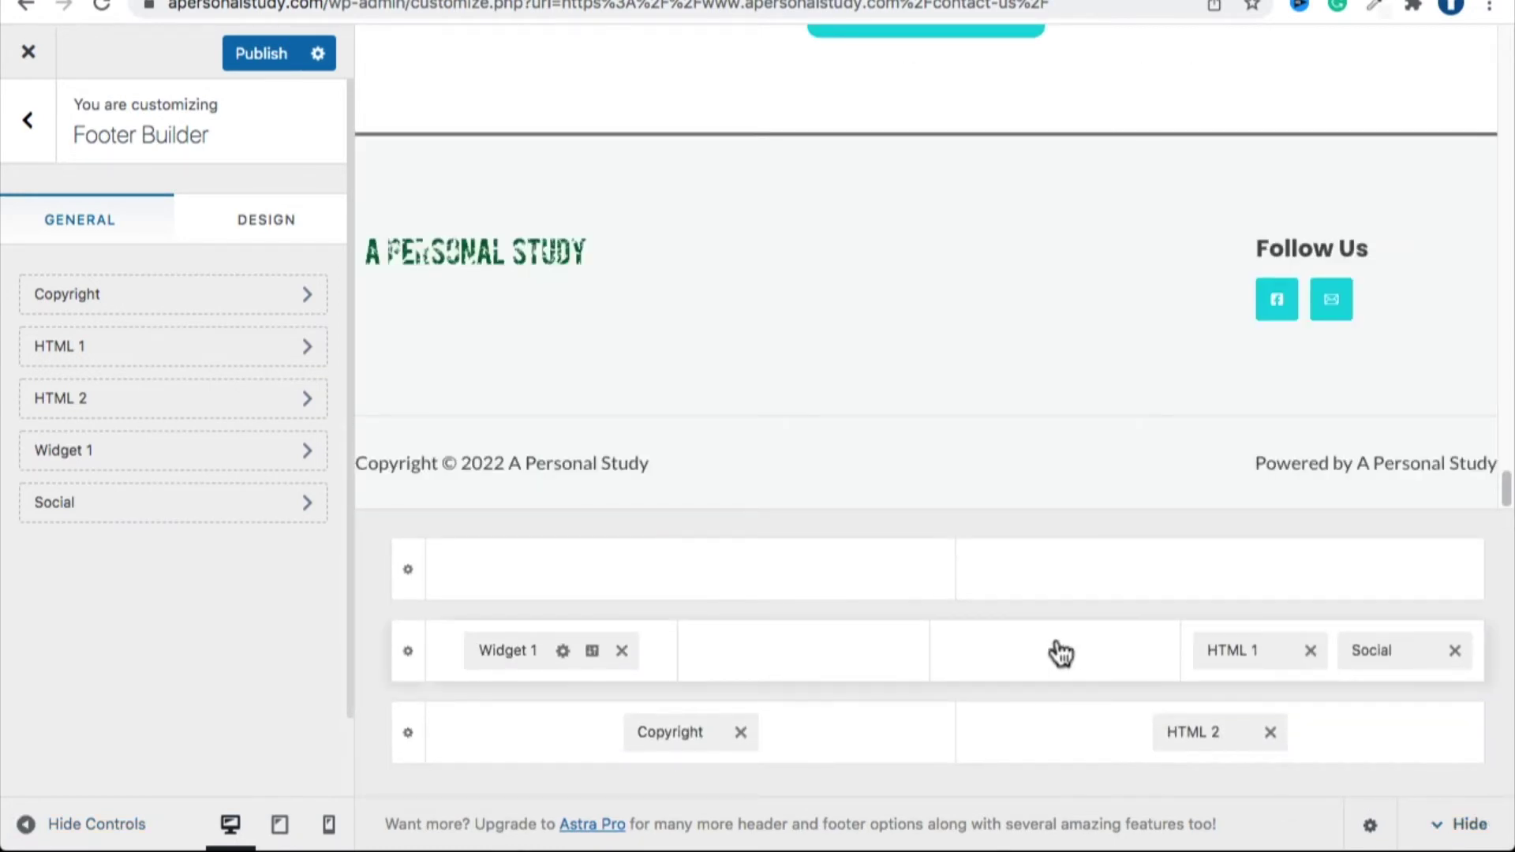
left_click(1055, 651)
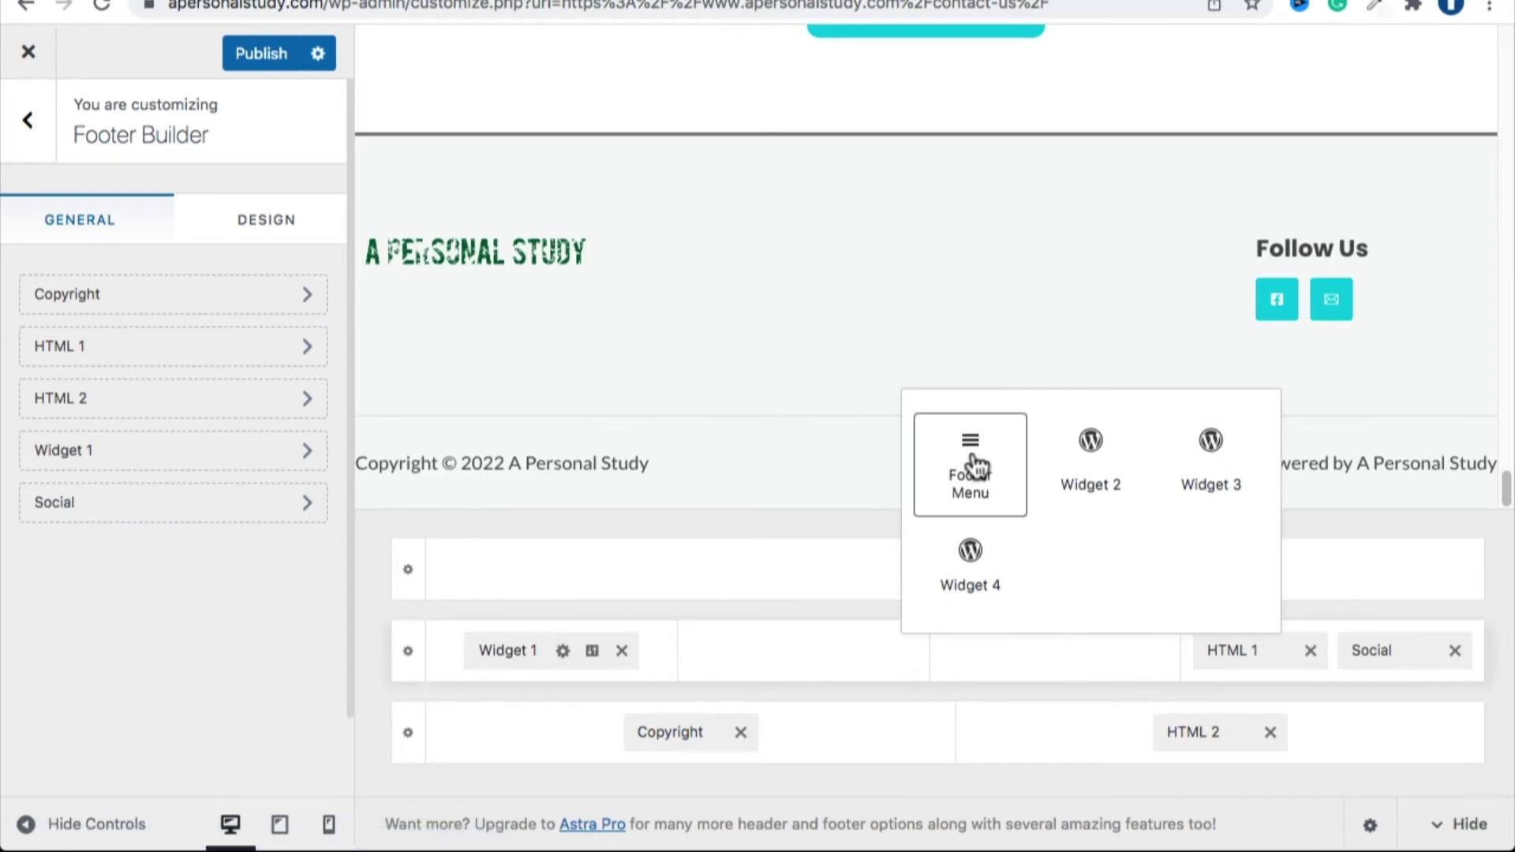
left_click(1091, 442)
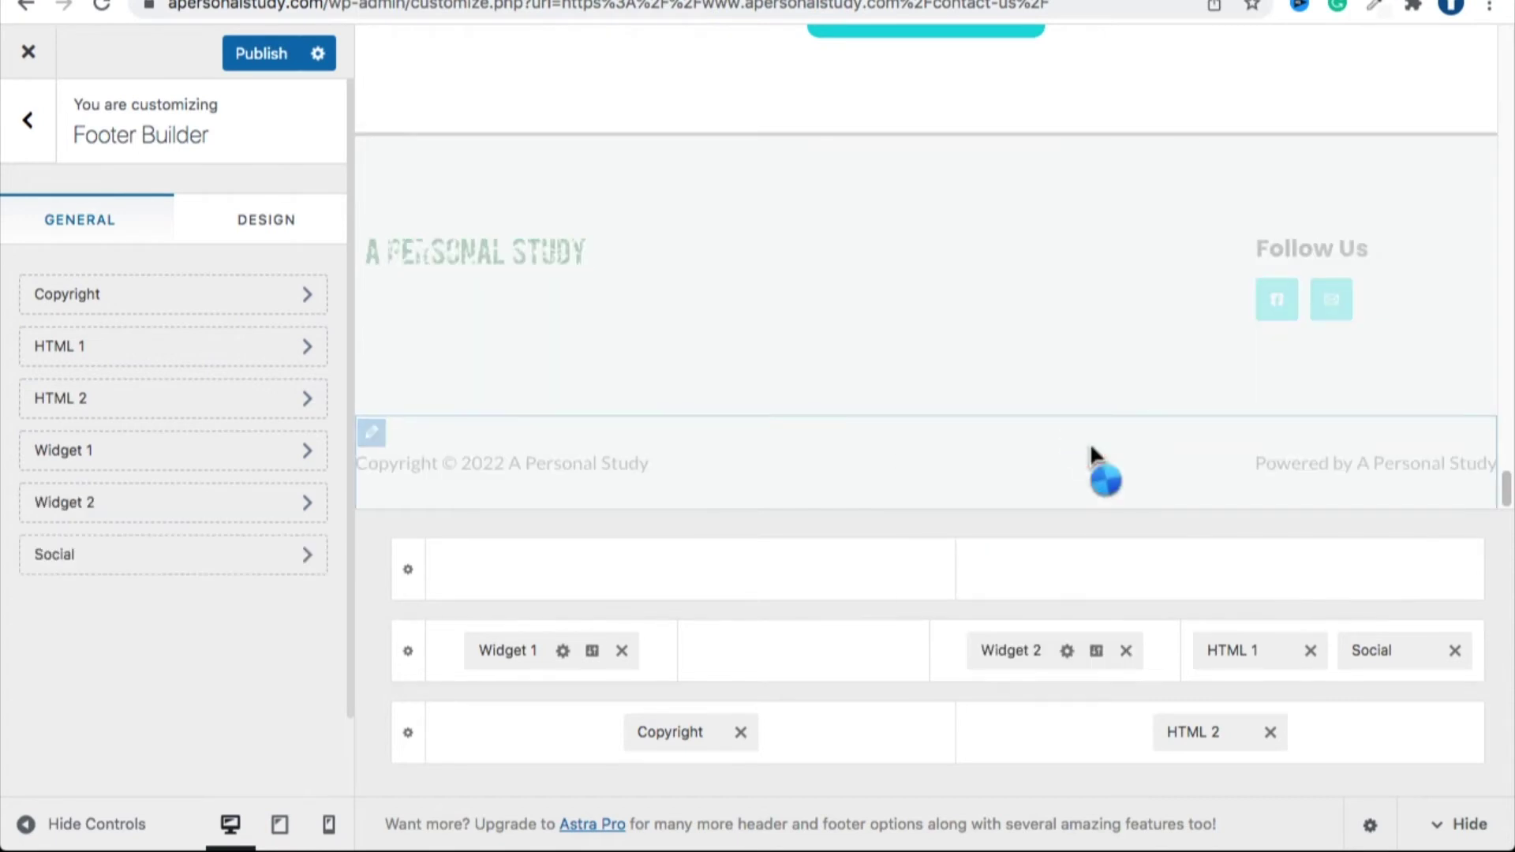
left_click(1022, 648)
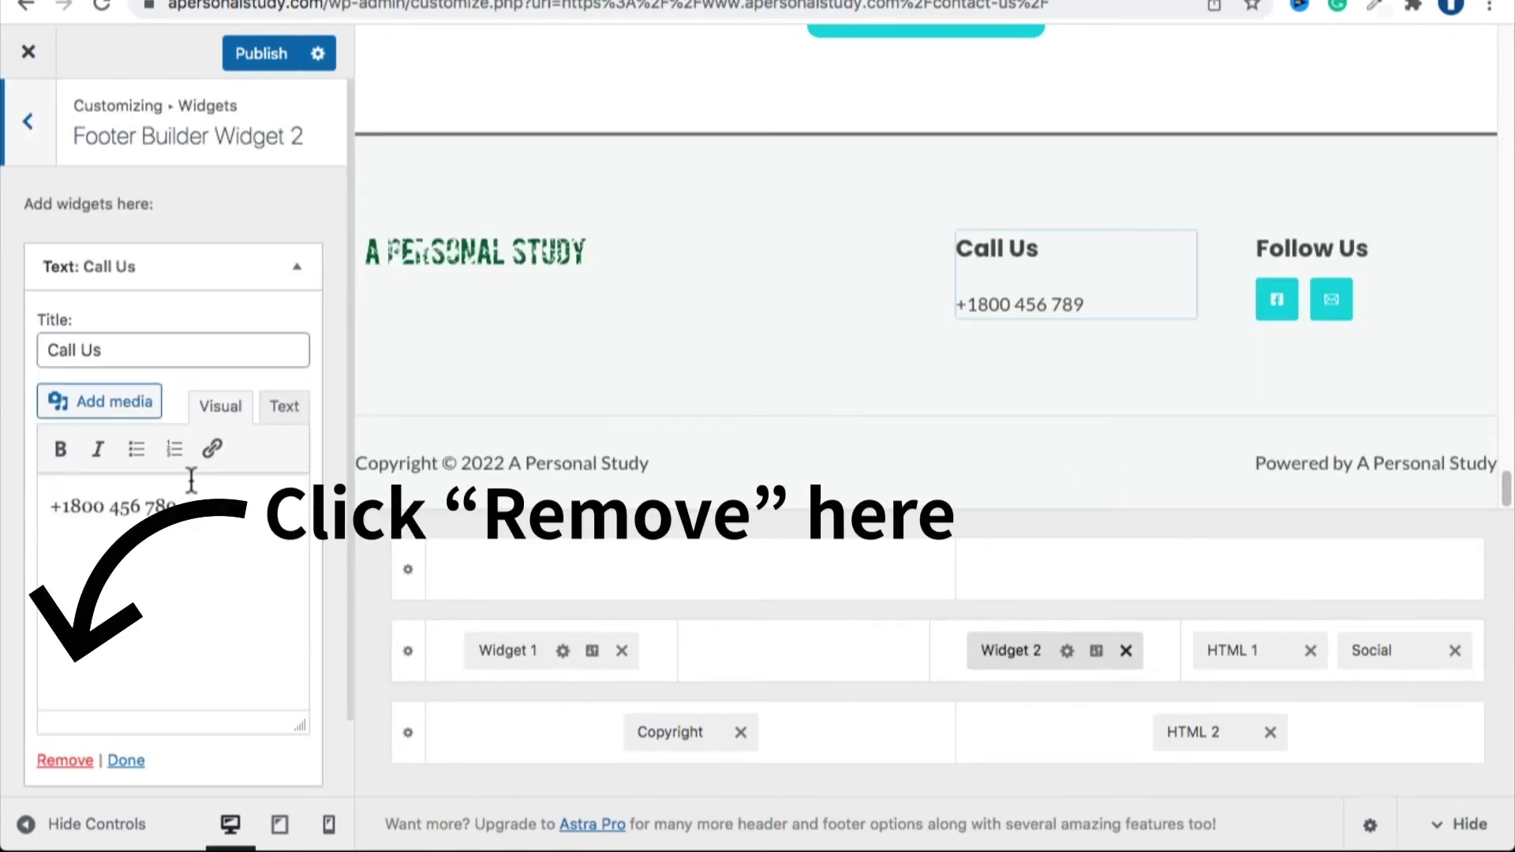
scroll(216, 396, "down", 2)
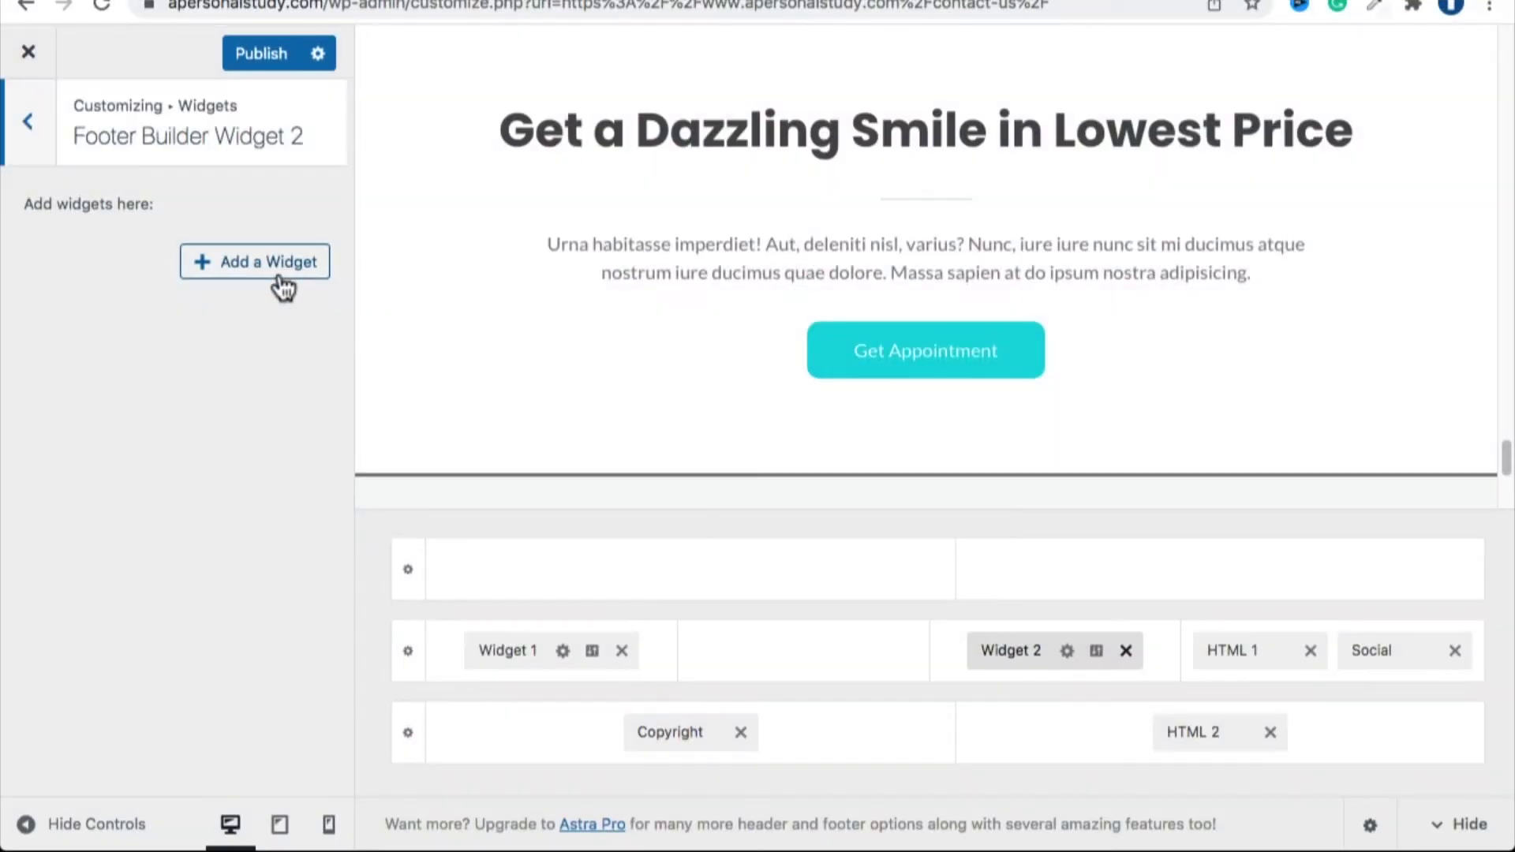
Add a Navigation Menu widget to Footer Builder Widget 2.
left_click(272, 267)
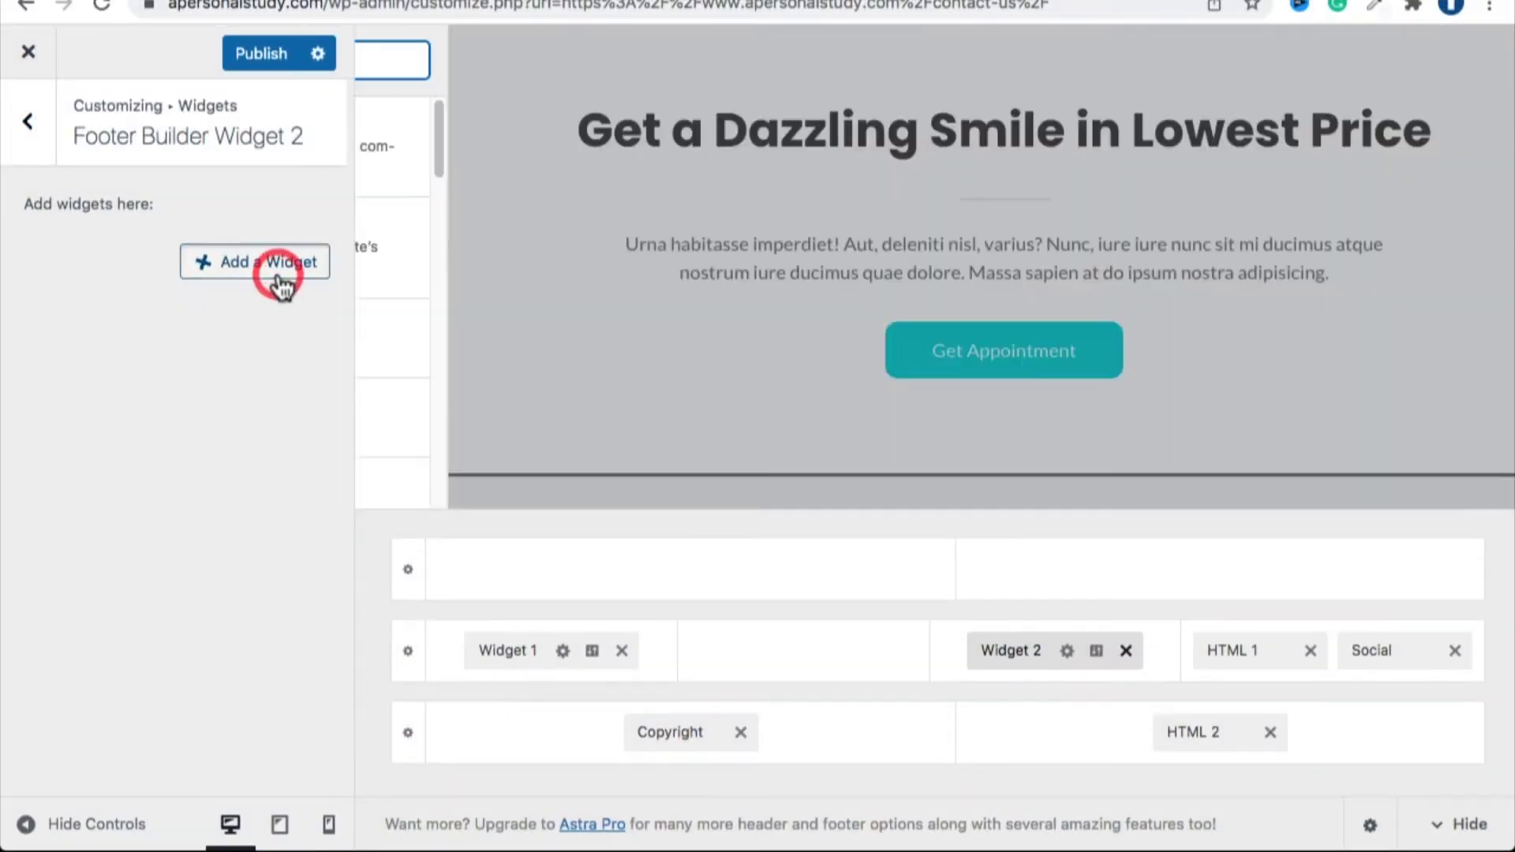
scroll(494, 249, "down", 5)
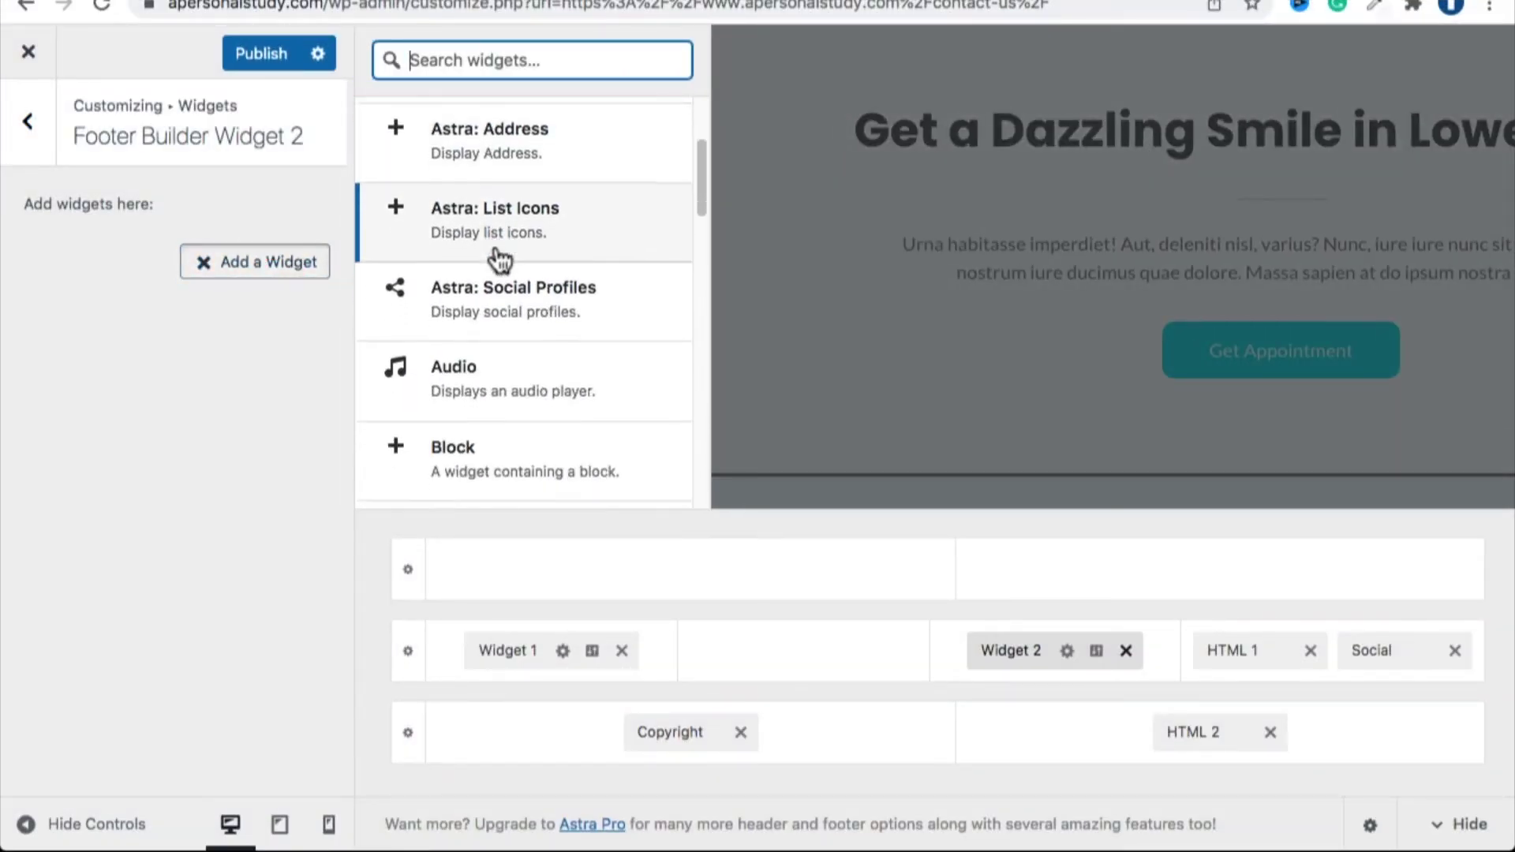
scroll(499, 262, "down", 6)
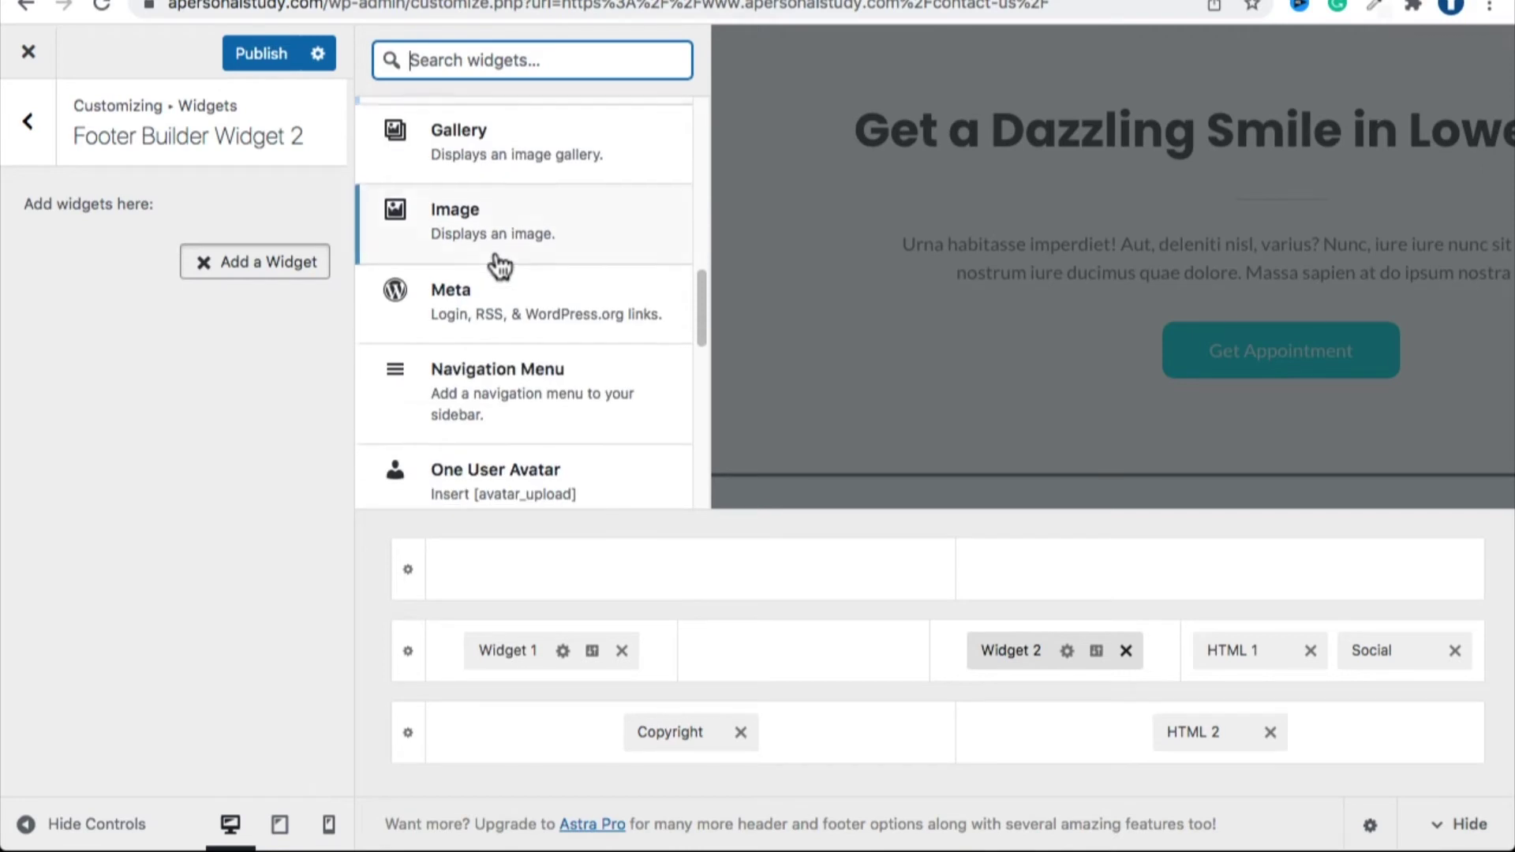
left_click(493, 361)
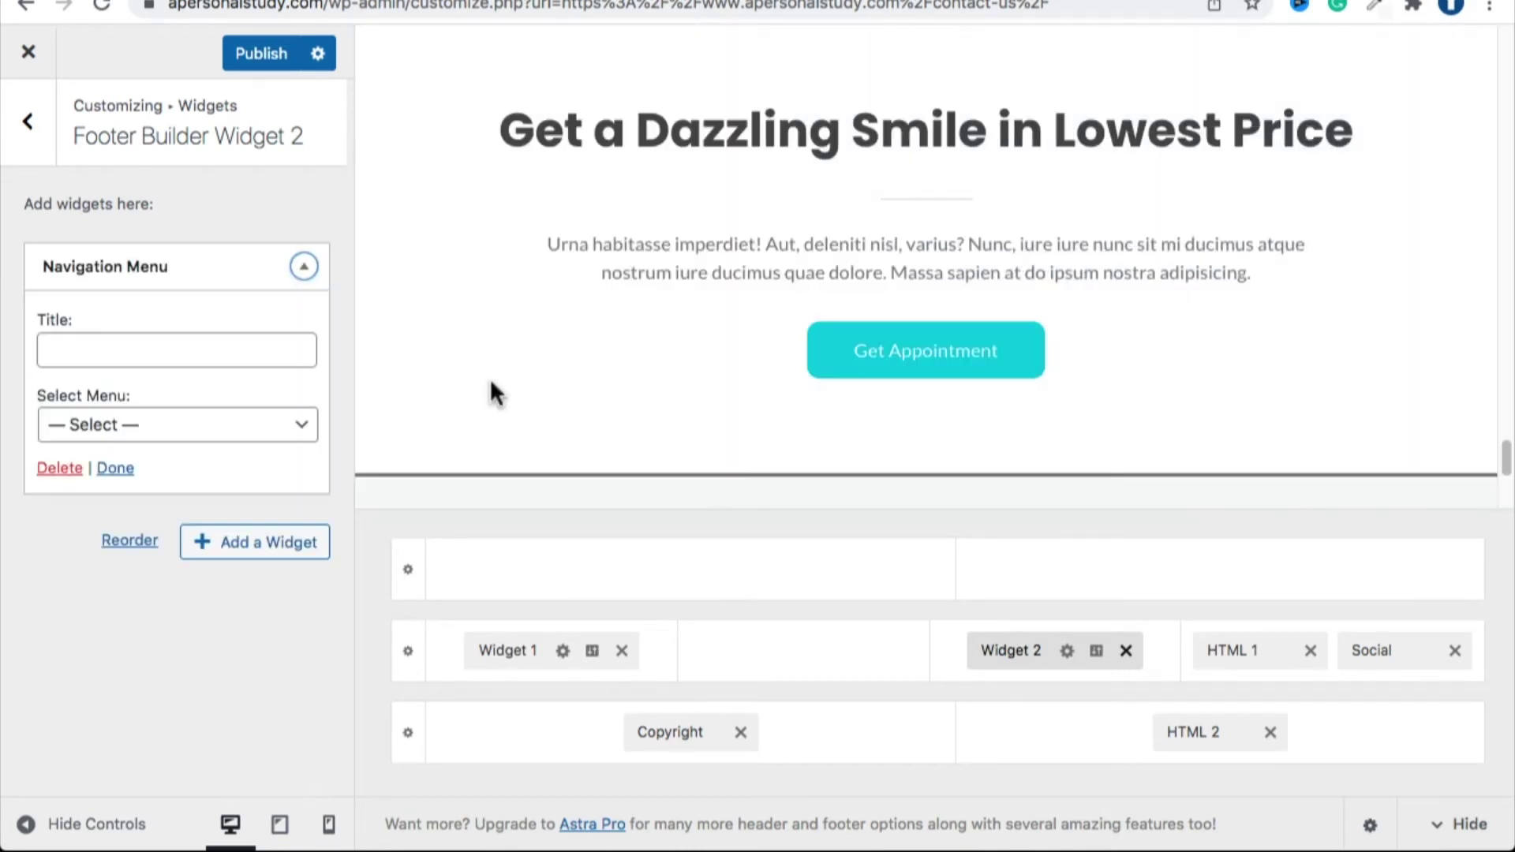
Title the Navigation Menu widget "Navigate", assign the A Personal Study Top Menu to it, and check it in the footer preview.
left_click(221, 362)
type("Links")
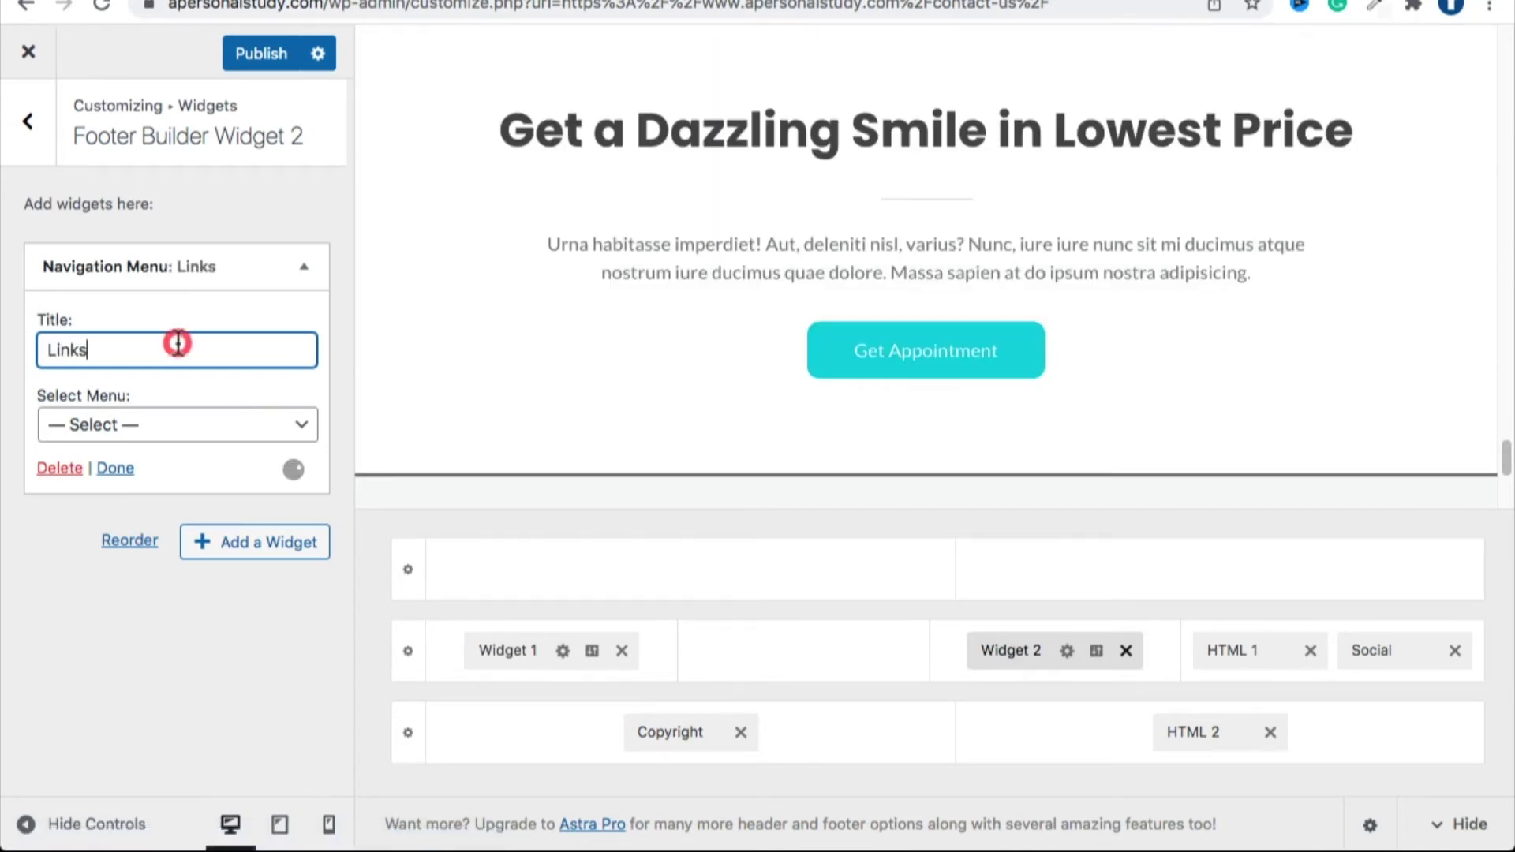
double_click(178, 344)
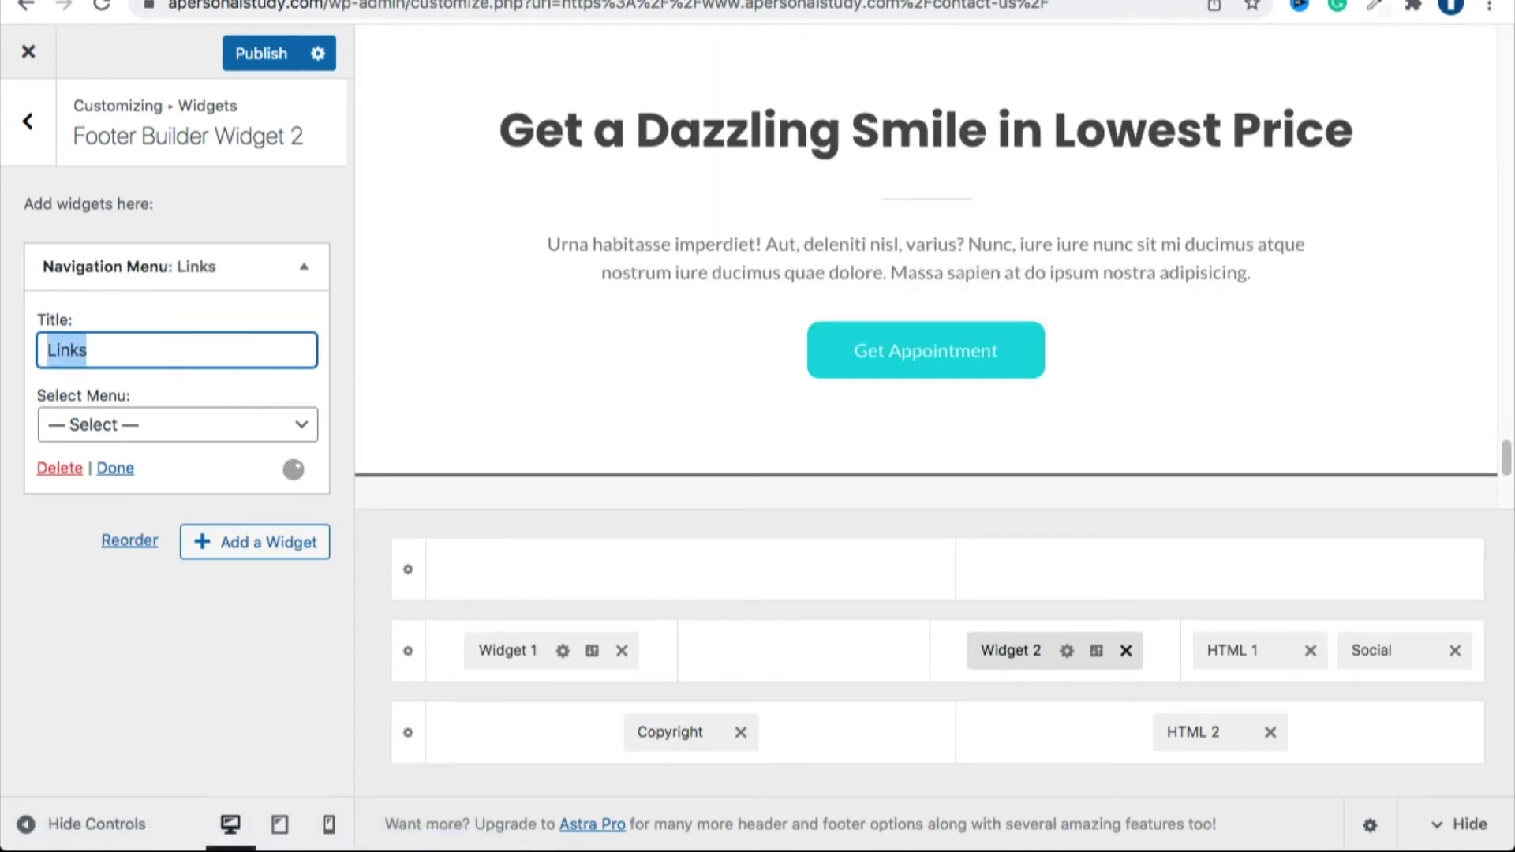
type("Navigate")
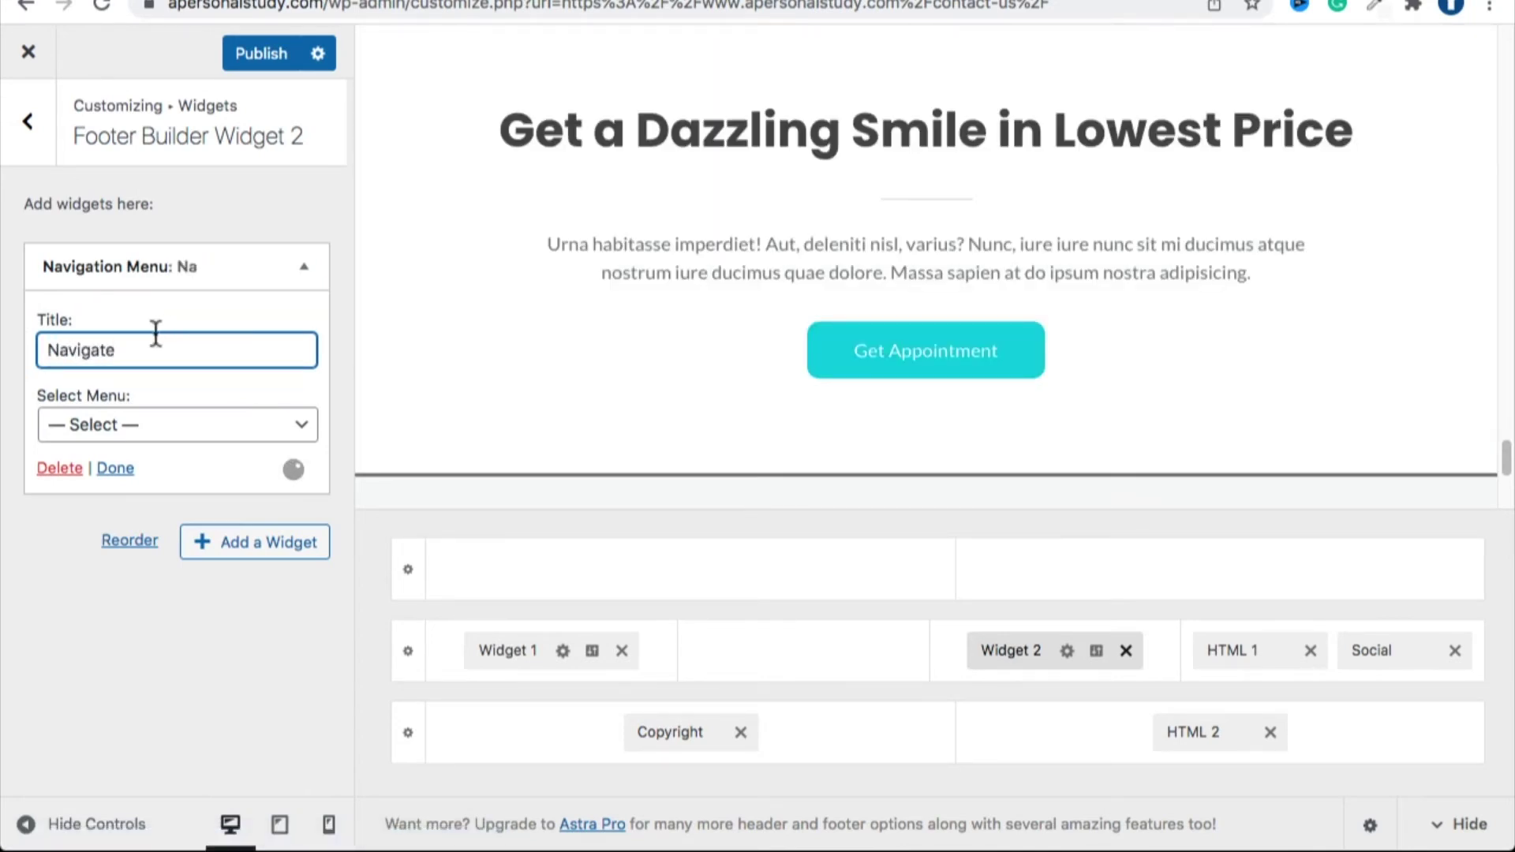
left_click(125, 418)
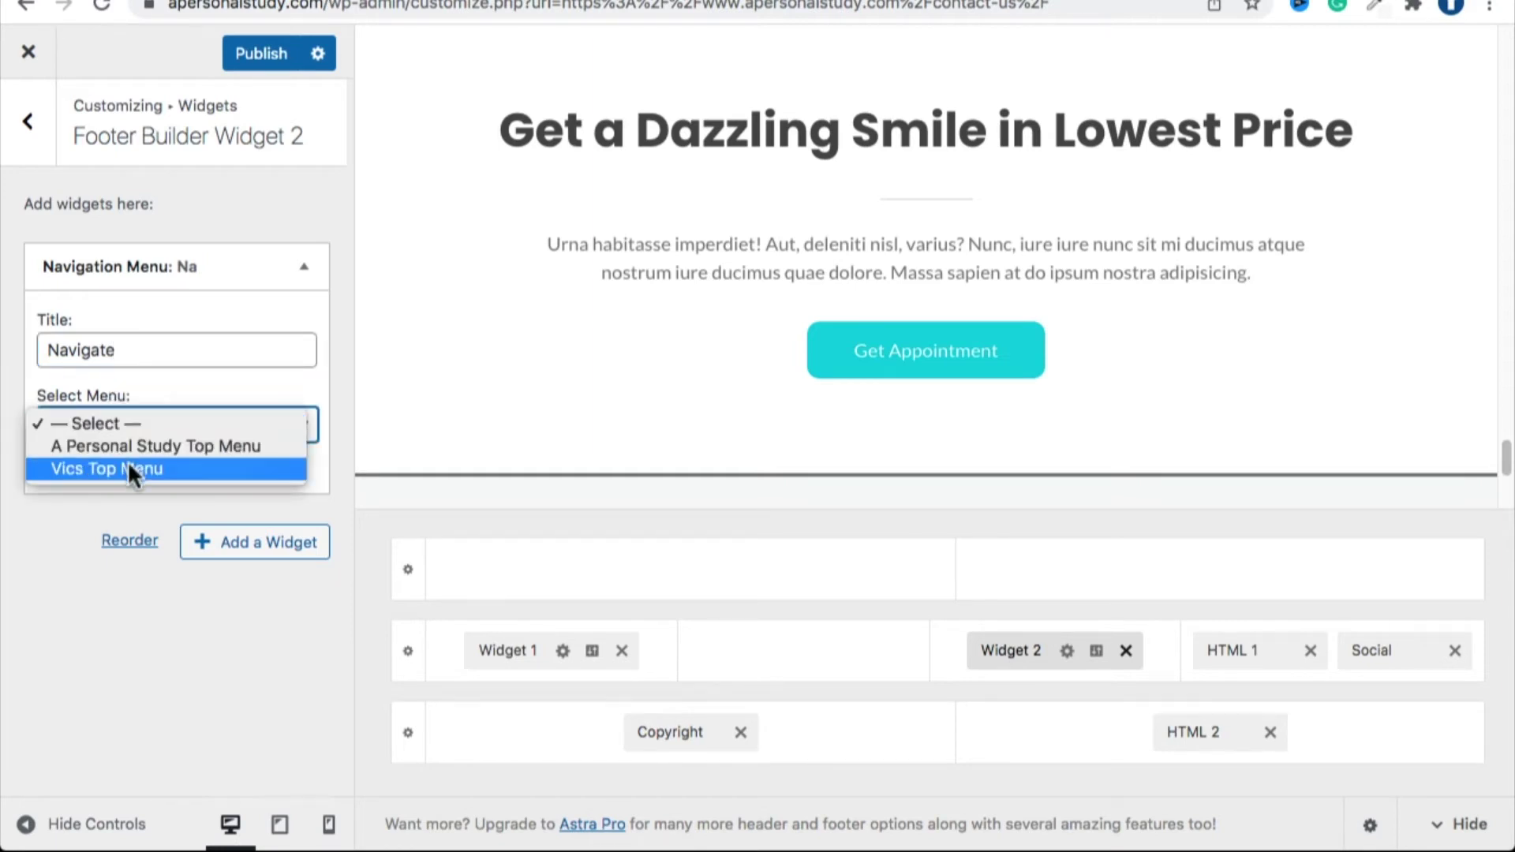
left_click(131, 445)
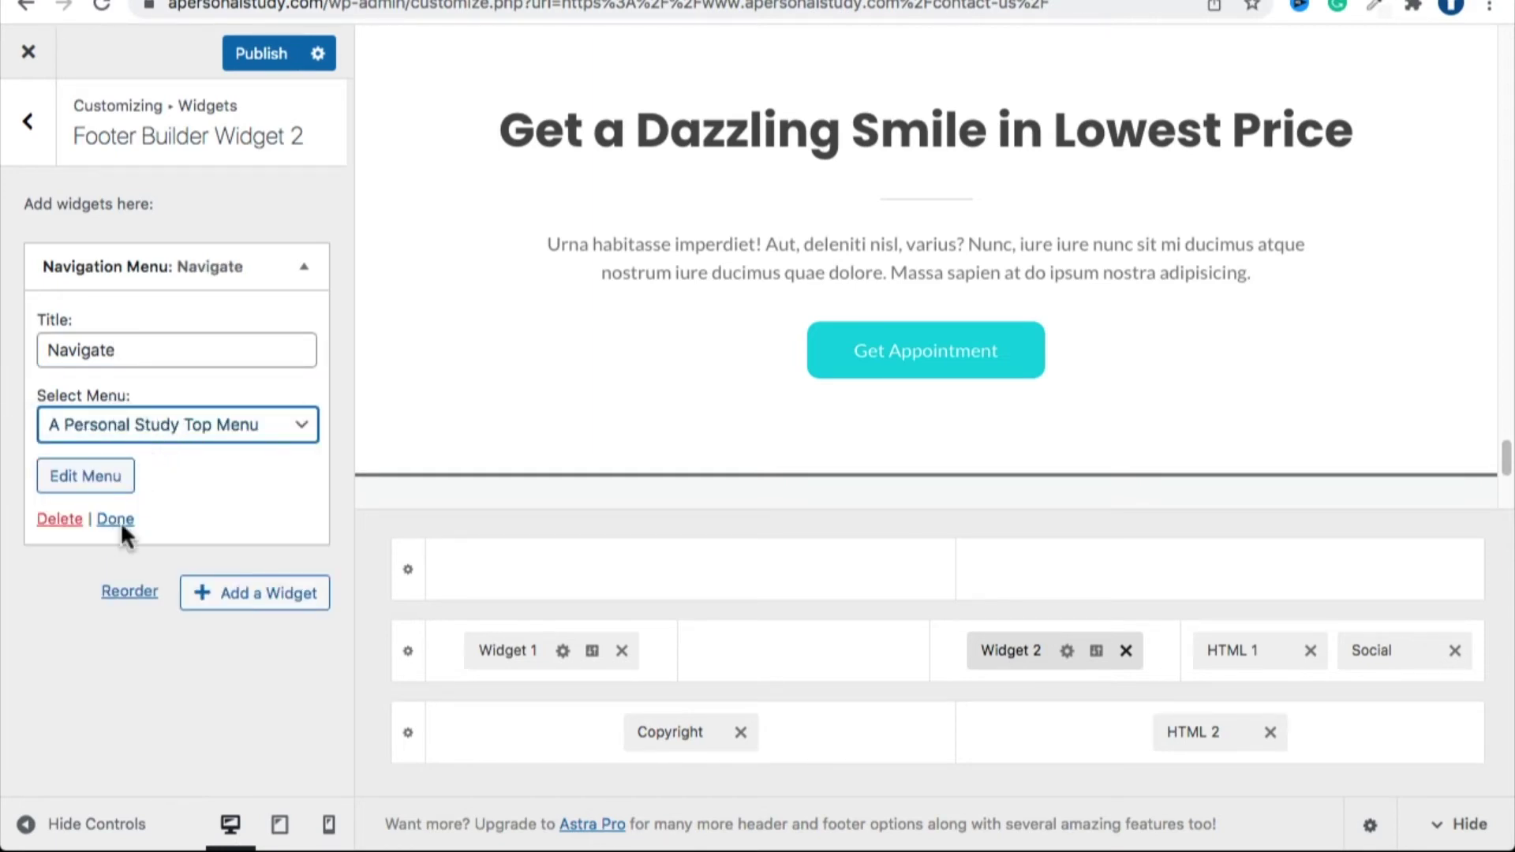
left_click(129, 525)
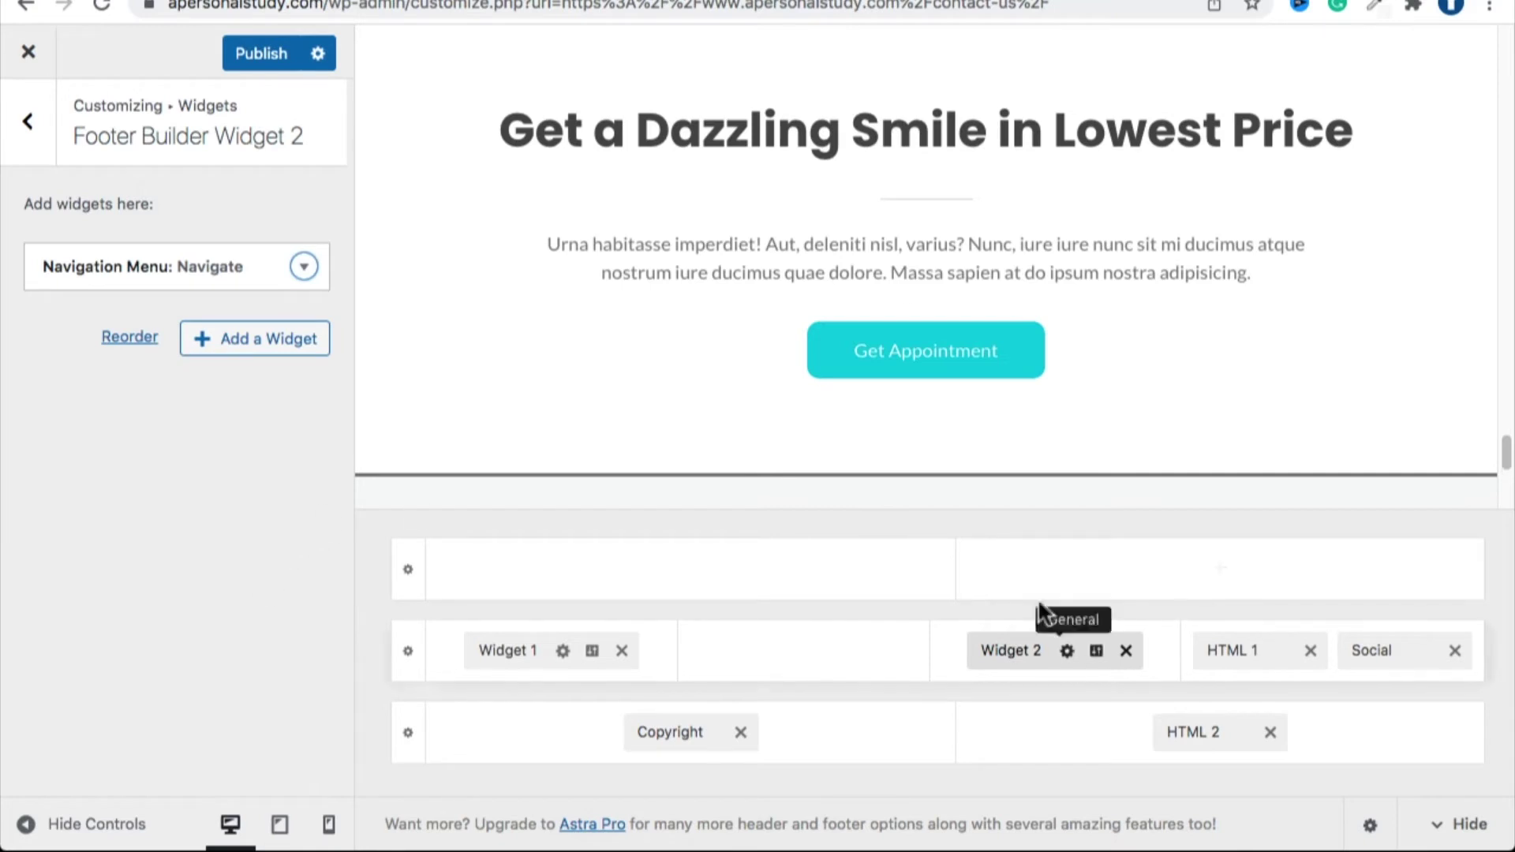
scroll(894, 254, "down", 4)
scroll(908, 323, "down", 2)
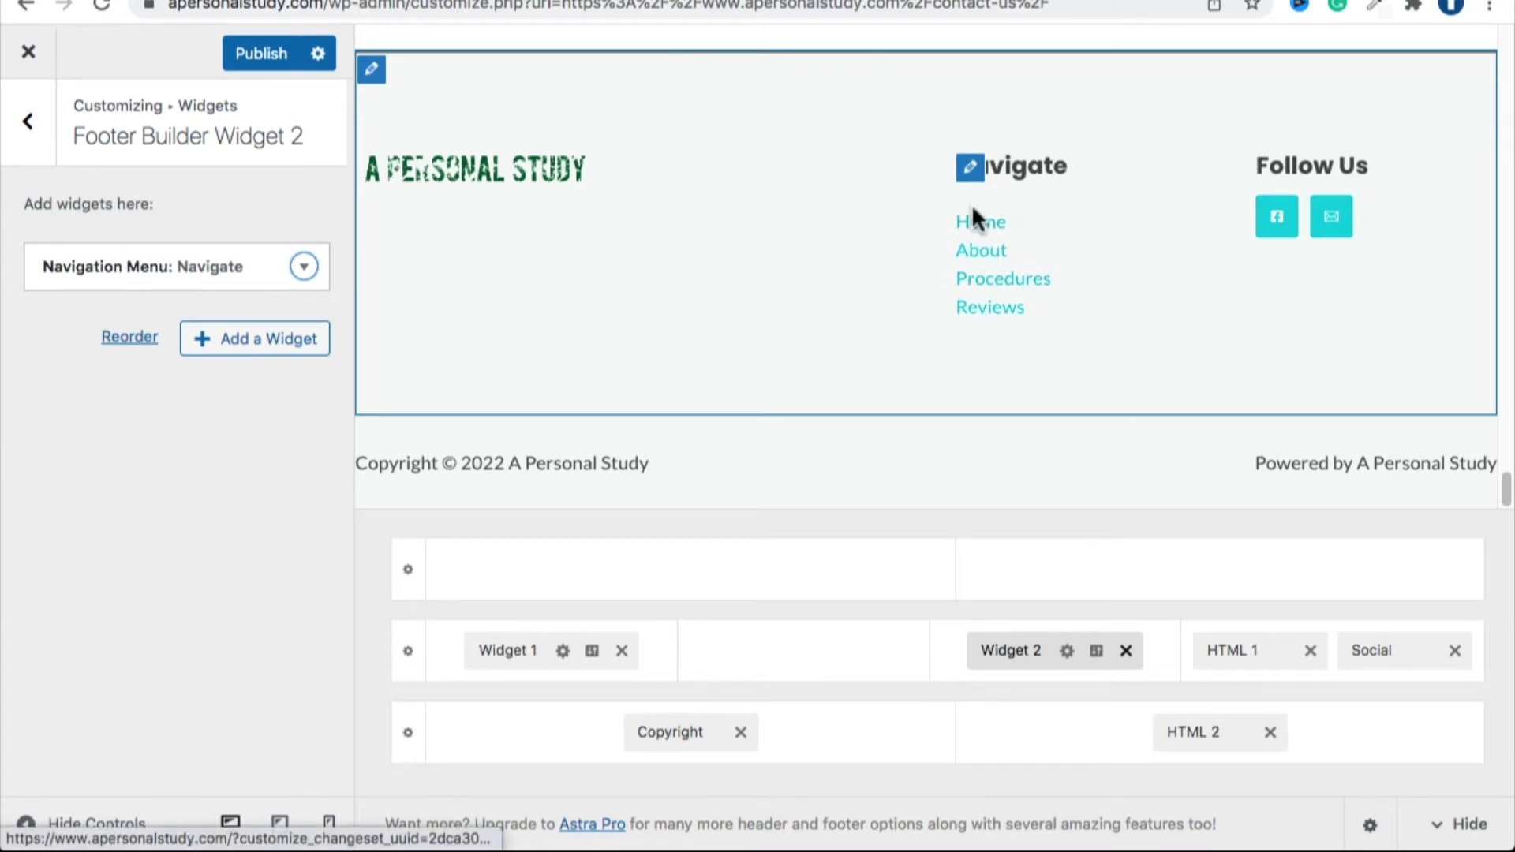
left_click(970, 167)
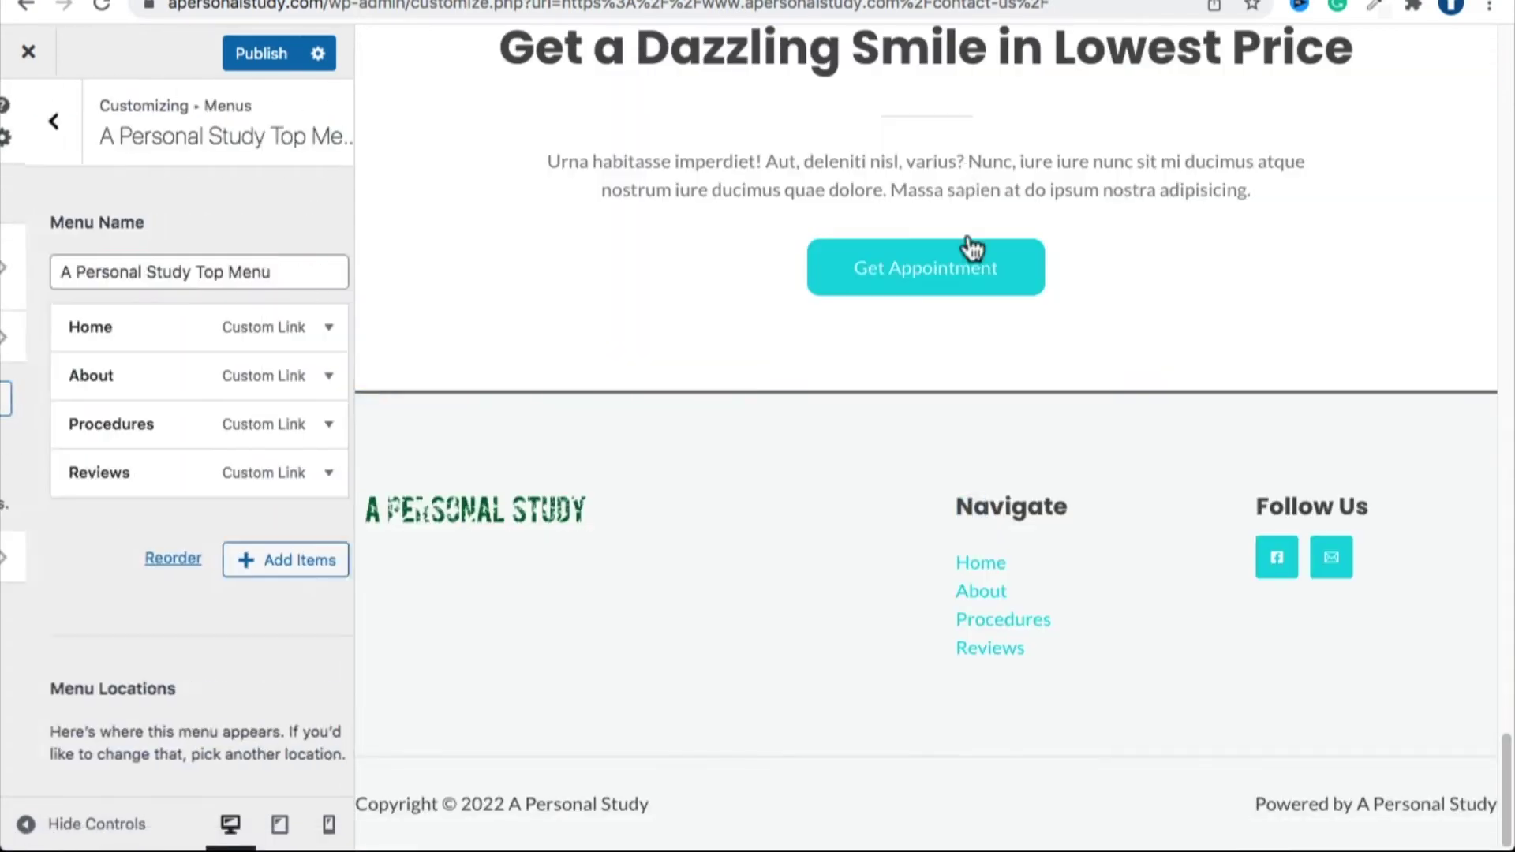
left_click(372, 412)
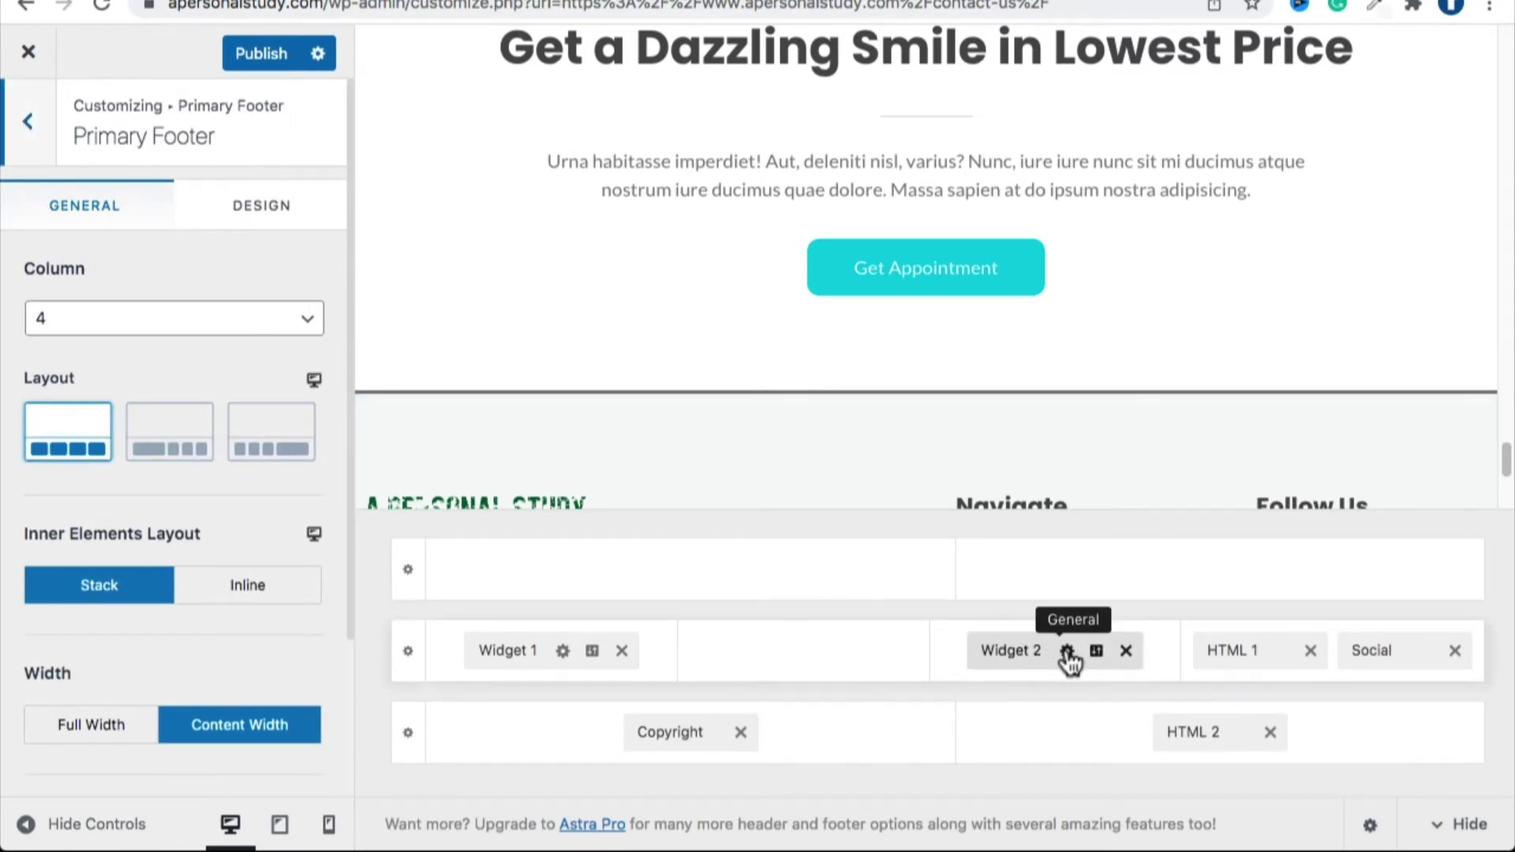
scroll(939, 474, "down", 3)
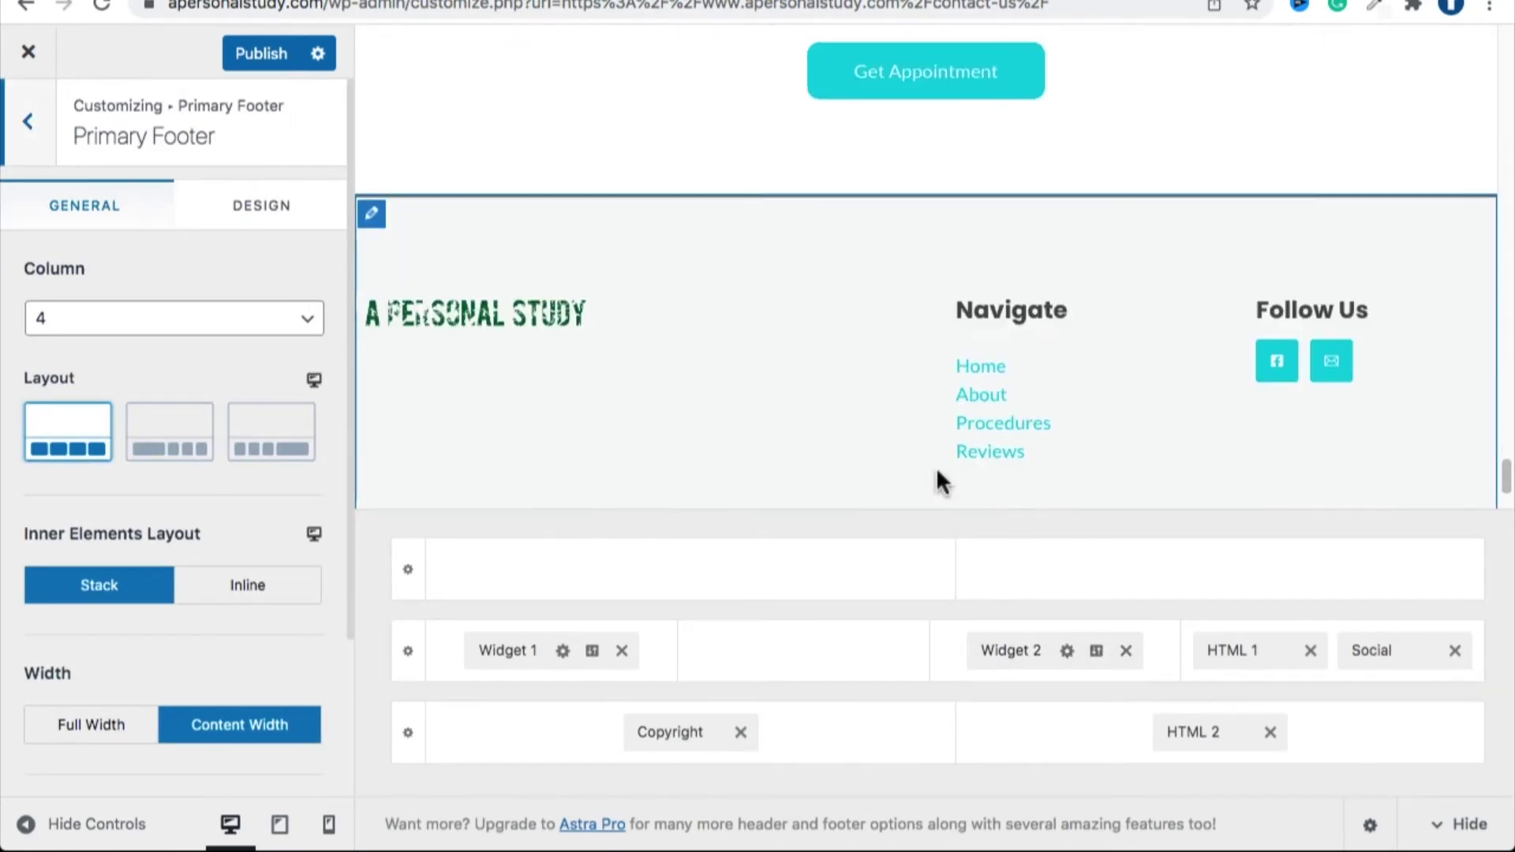
Set the content color of footer Widget 2 to black, #000000, in its design settings.
left_click(1098, 652)
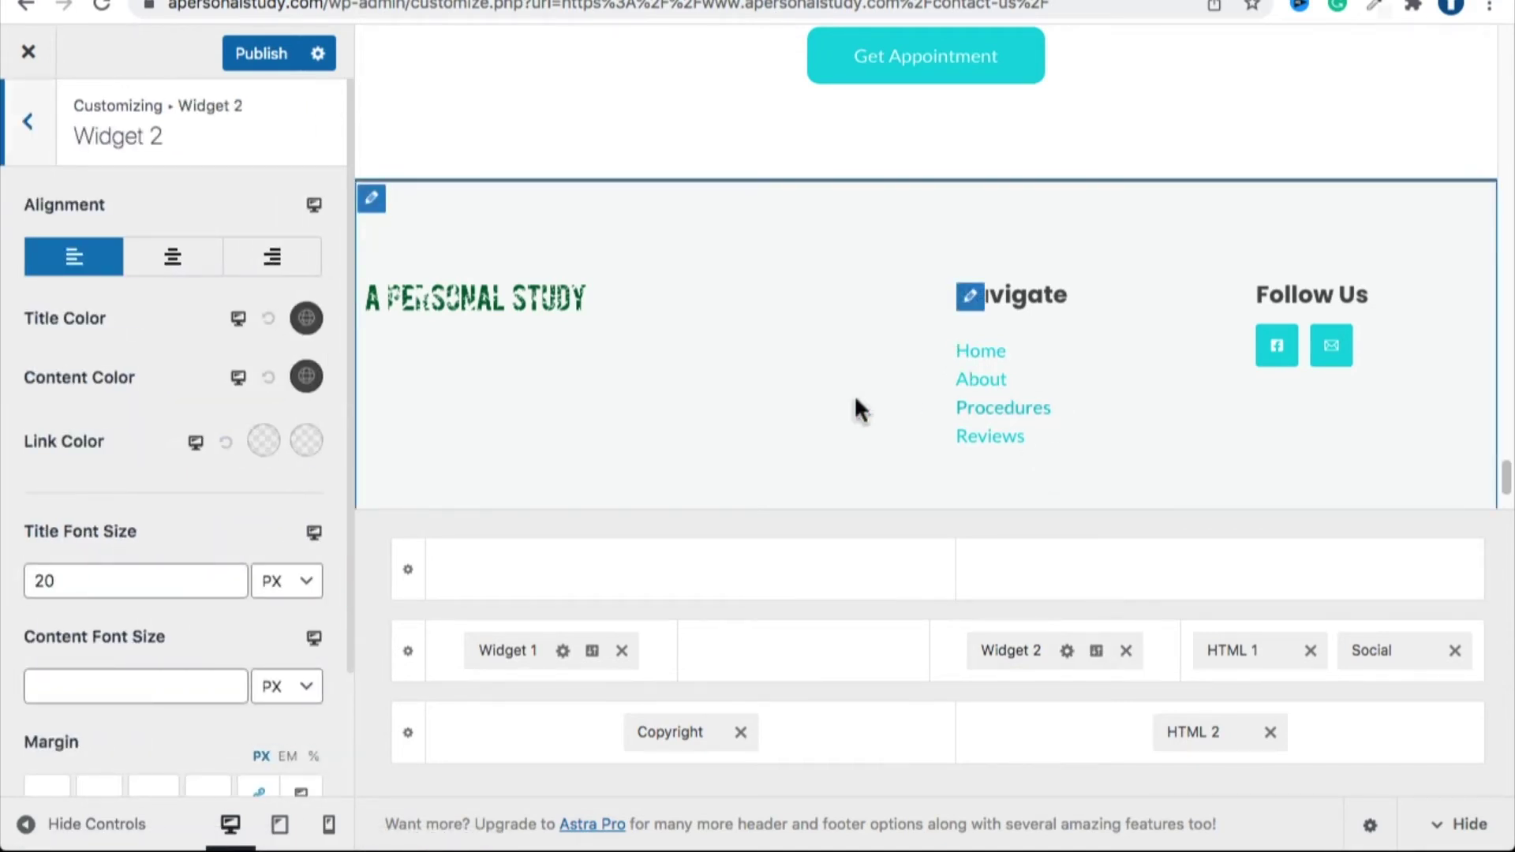
scroll(118, 280, "down", 3)
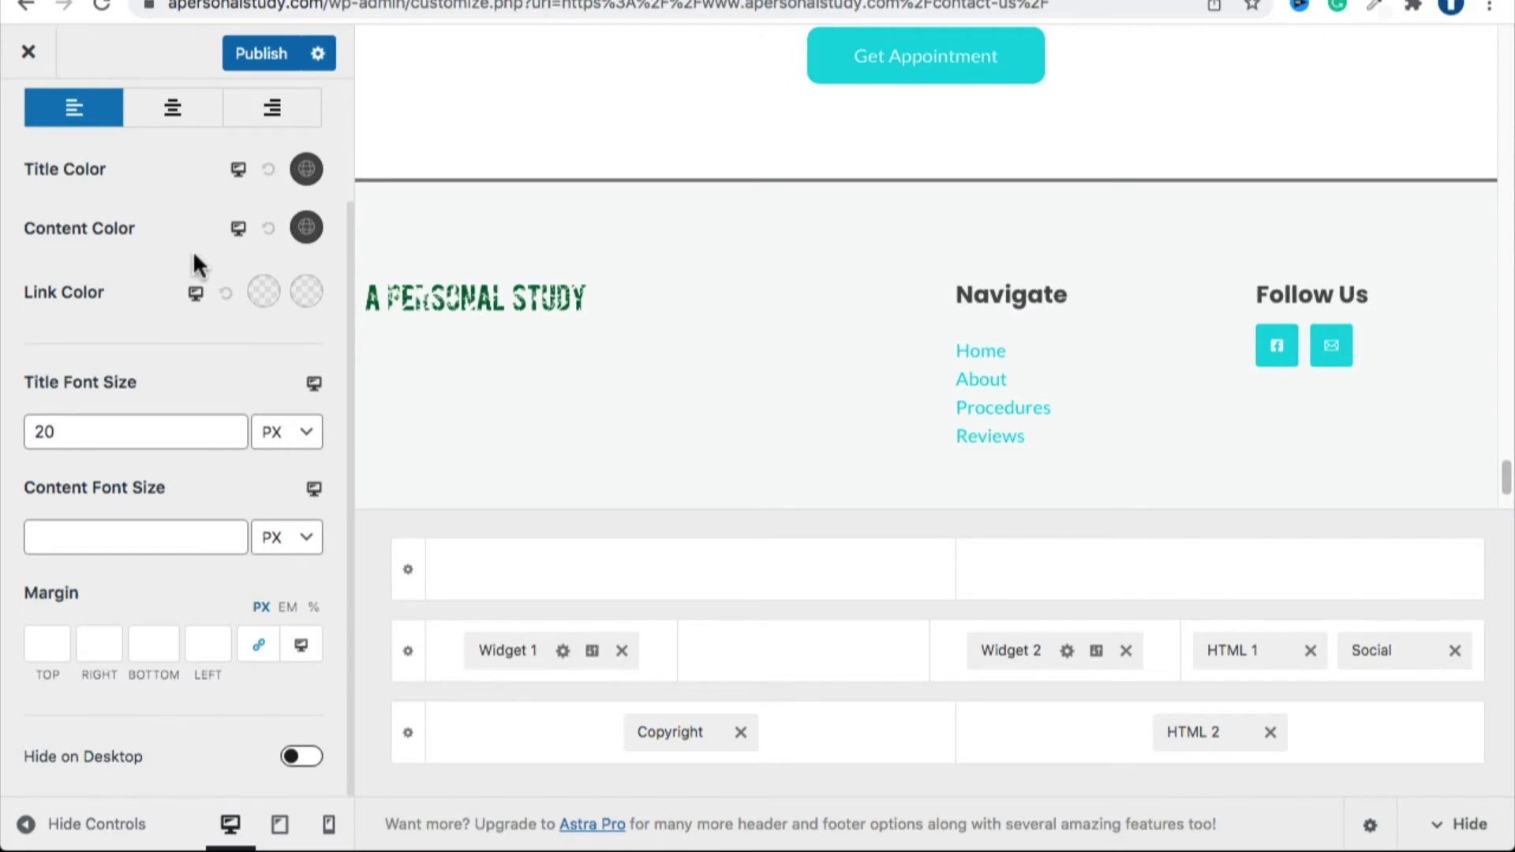
left_click(305, 229)
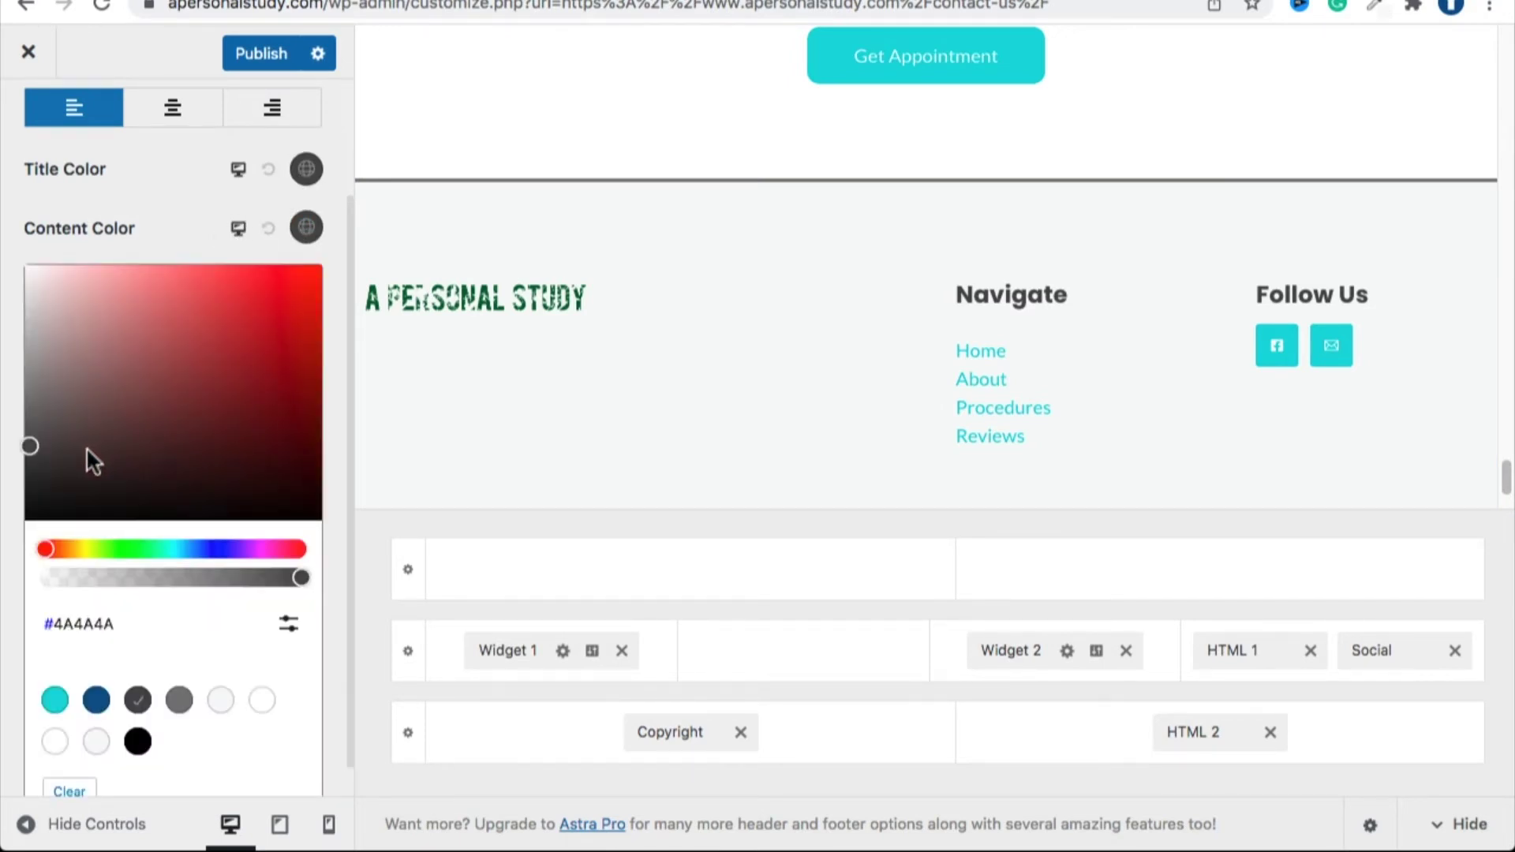
left_click(145, 748)
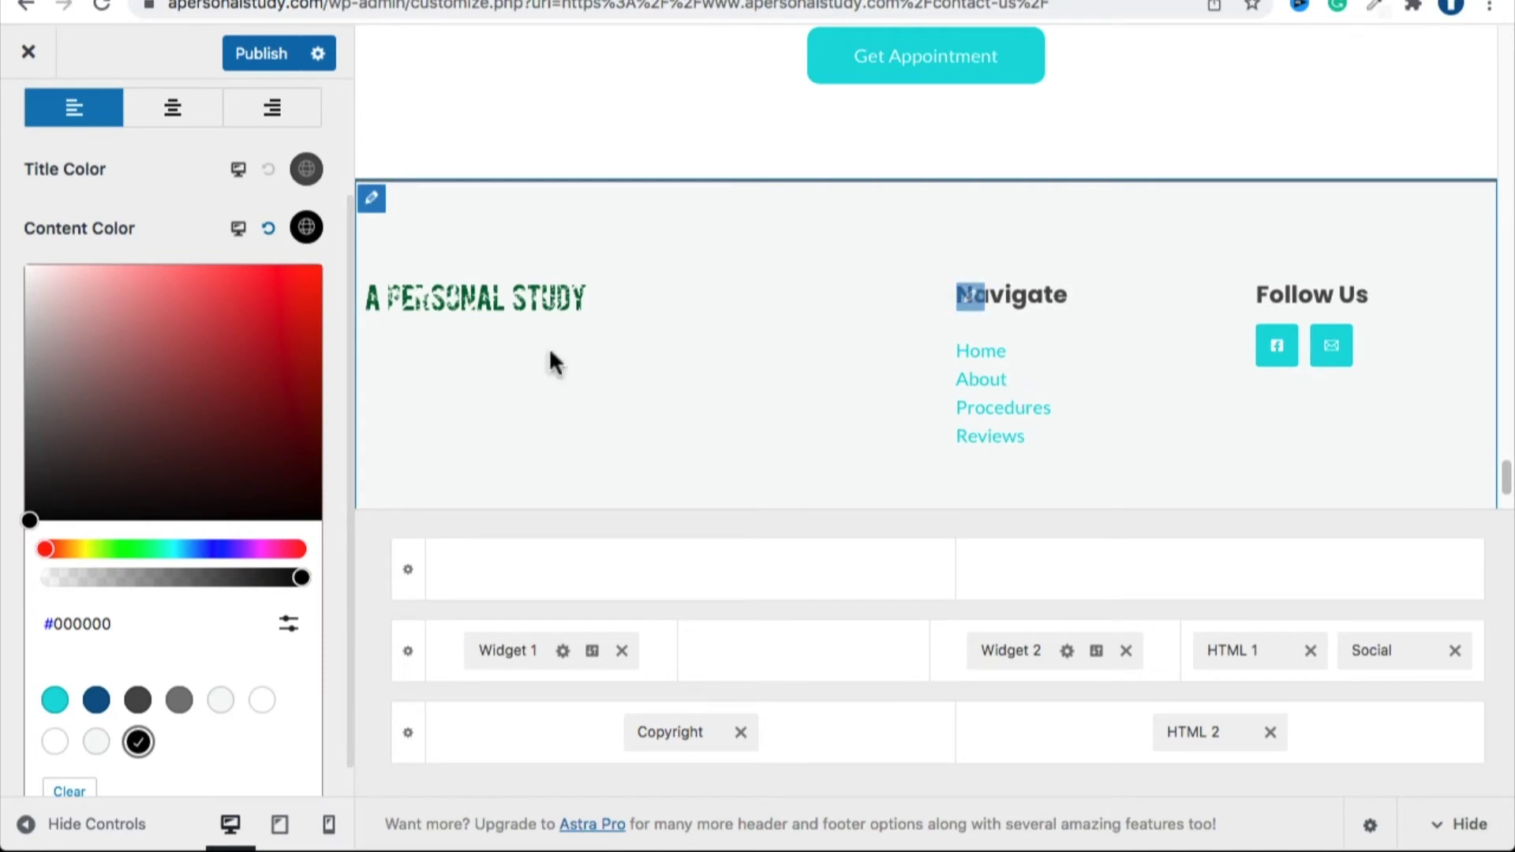
left_click(174, 197)
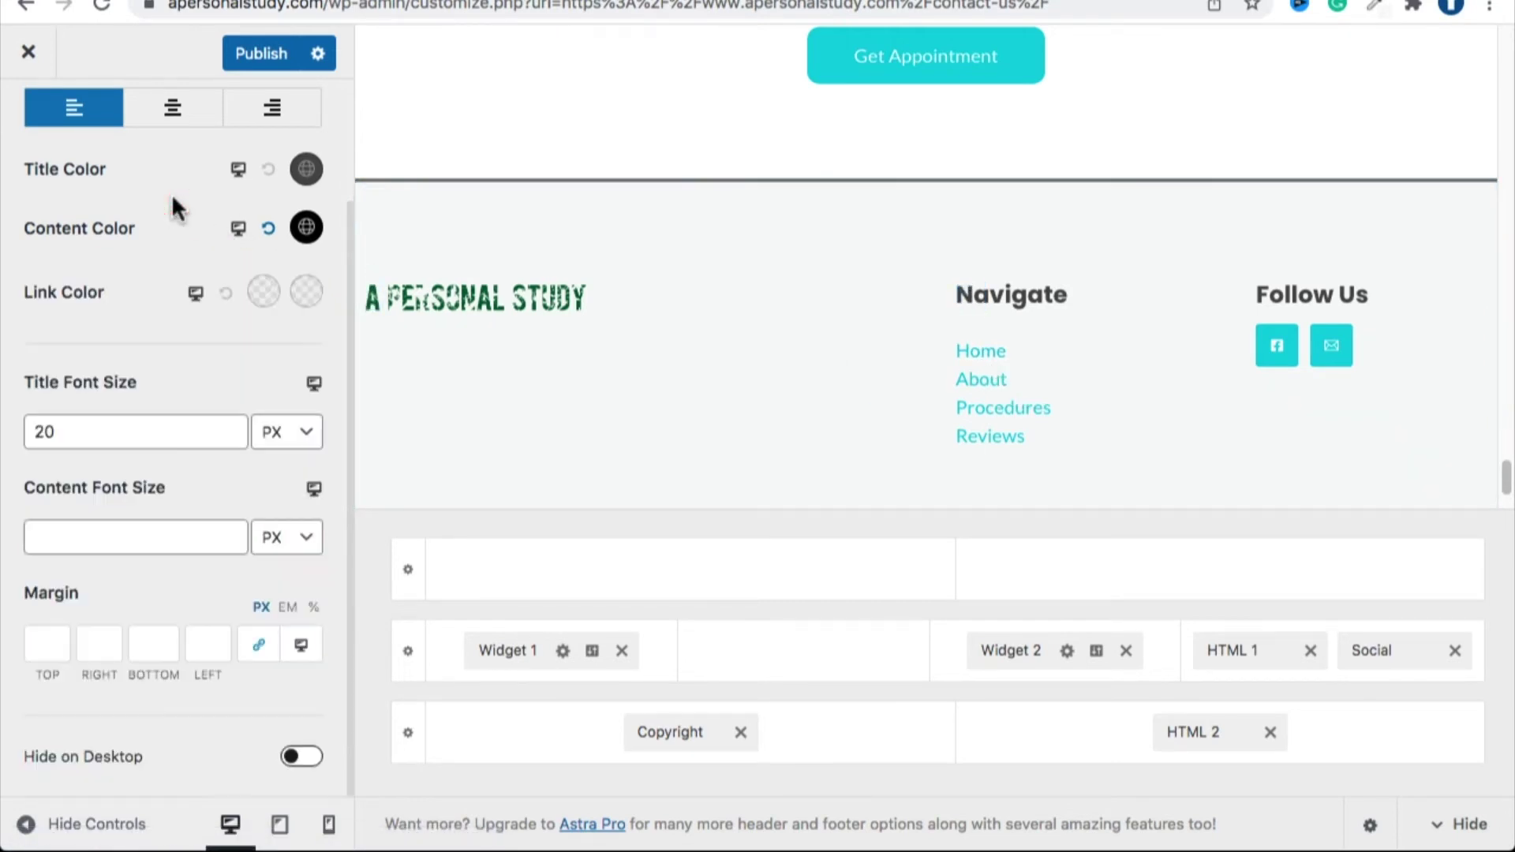
Set the normal link color of footer Widget 2 to black, #000000.
left_click(266, 293)
scroll(177, 456, "down", 1)
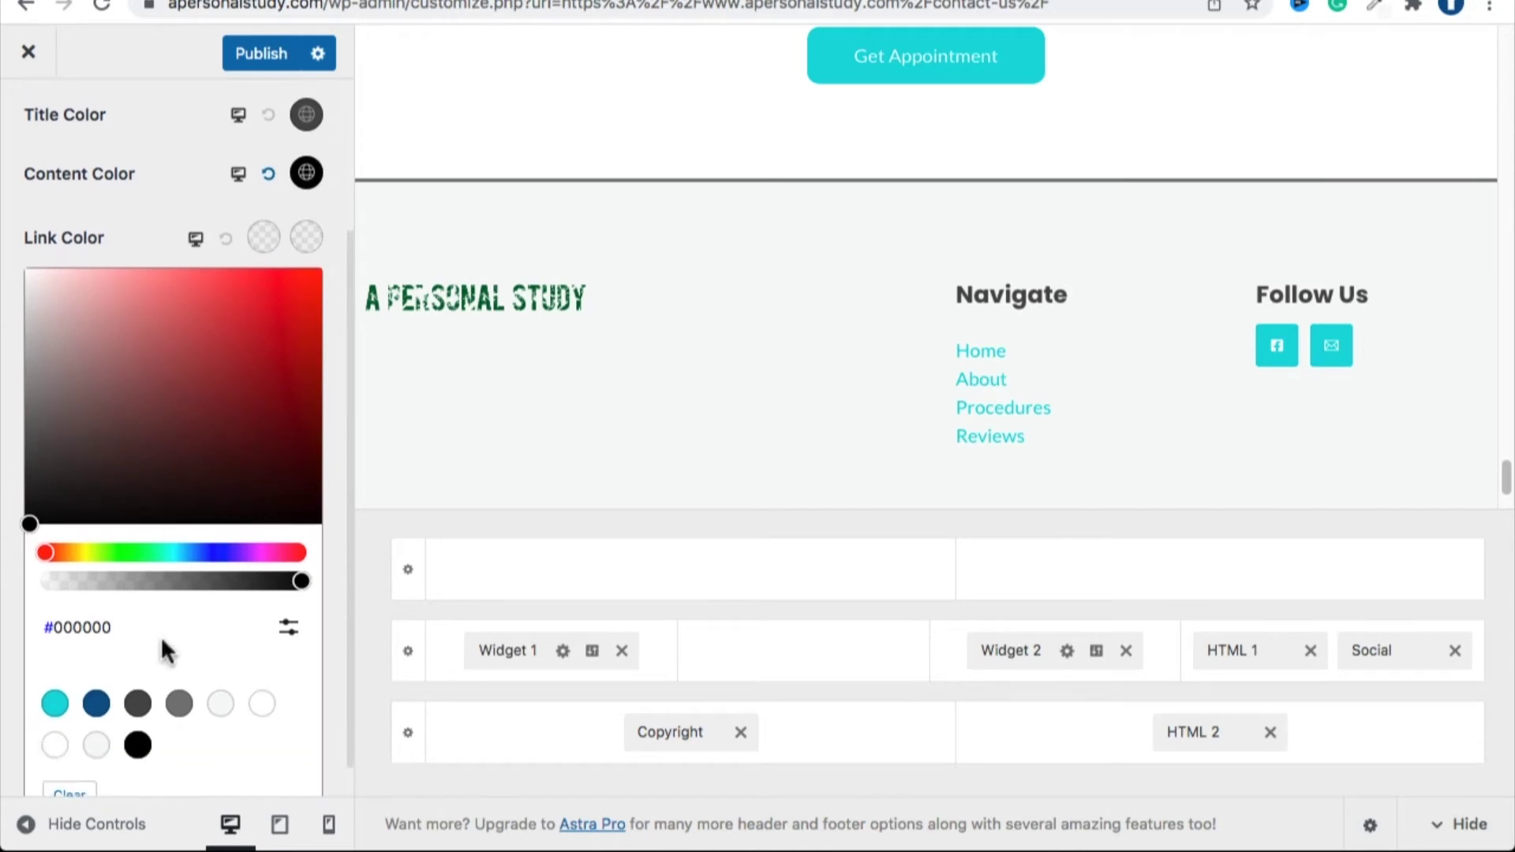
left_click(139, 747)
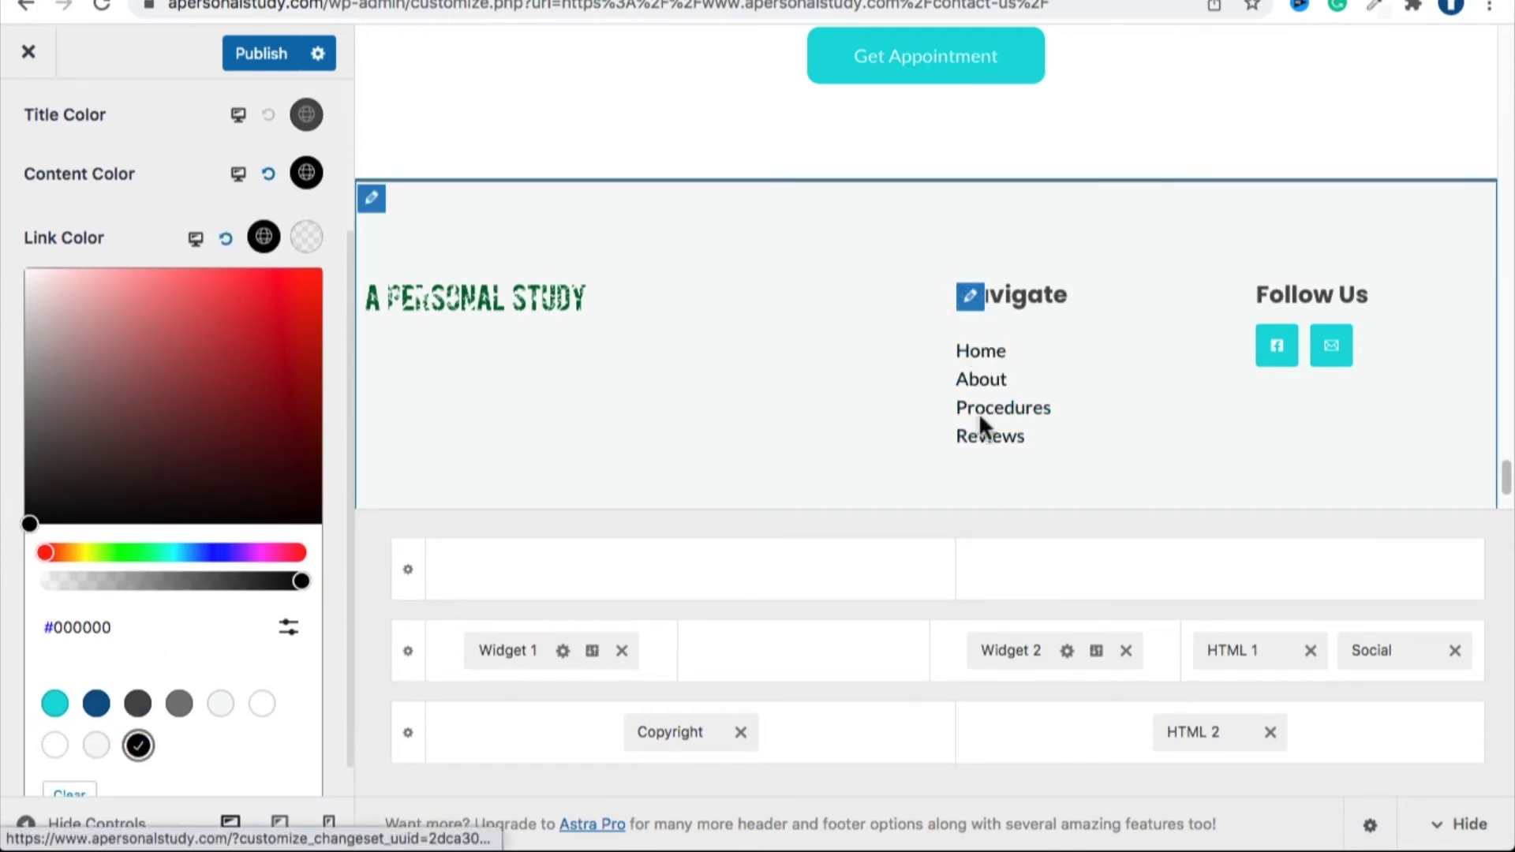
Look up the Green hex code in the A Personal Study Branding Google Doc and set Widget 2's link hover color to #116530.
left_click(825, 0)
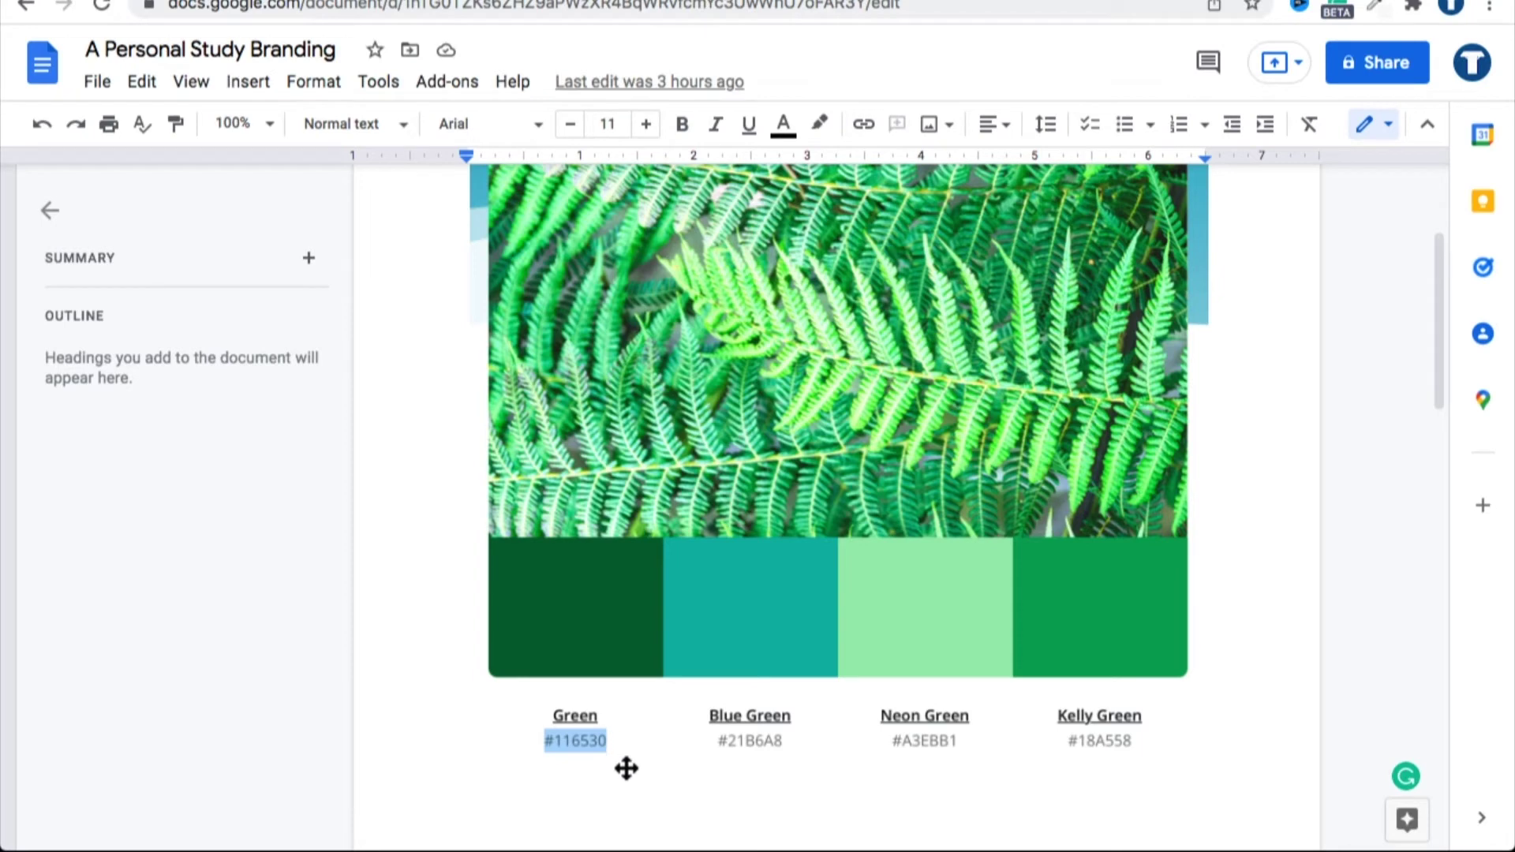
left_click(294, 4)
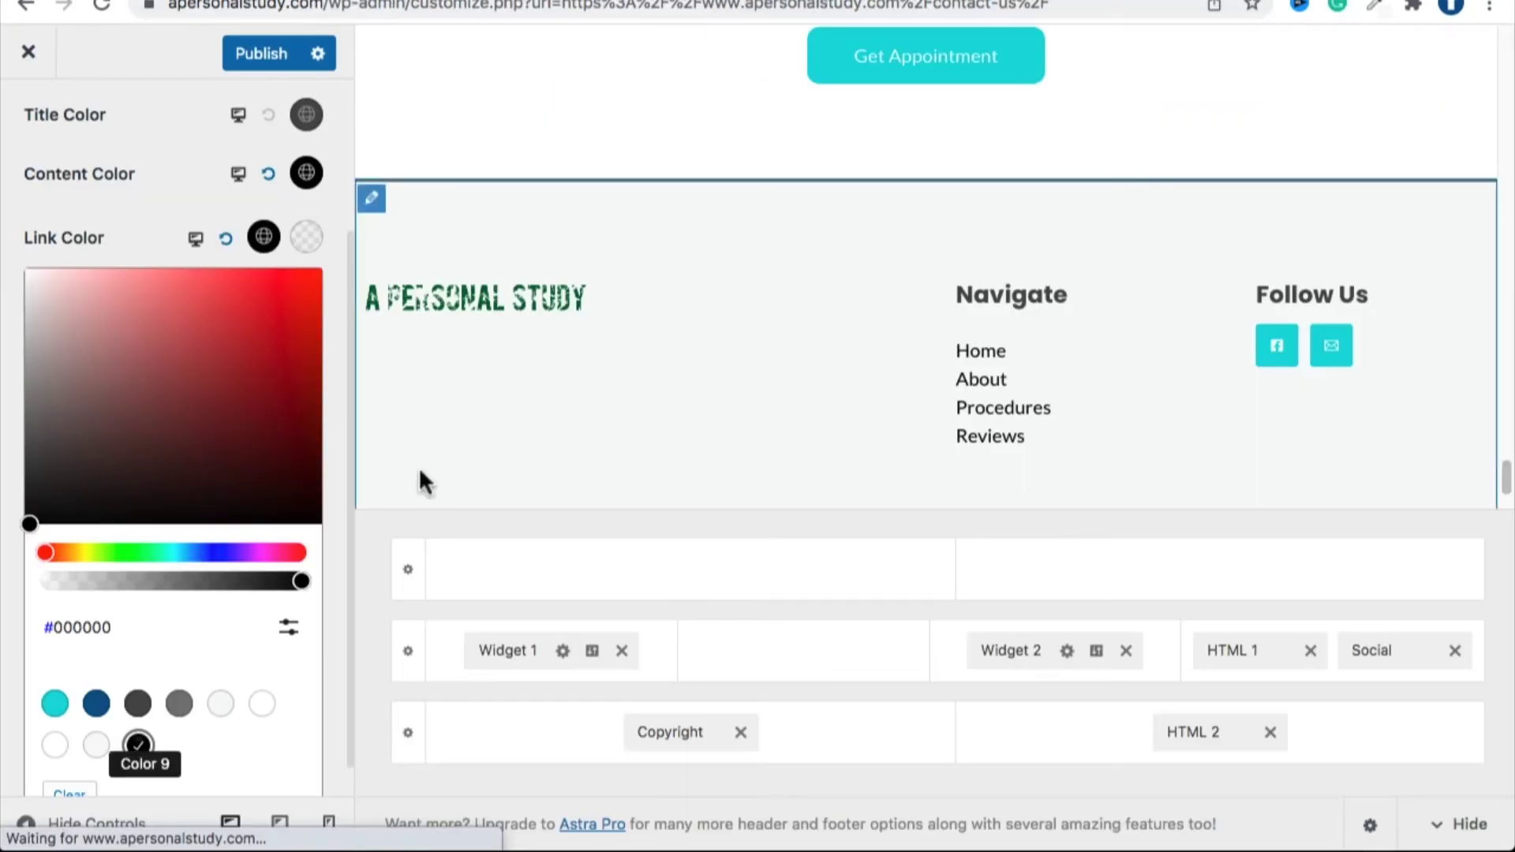
left_click(144, 161)
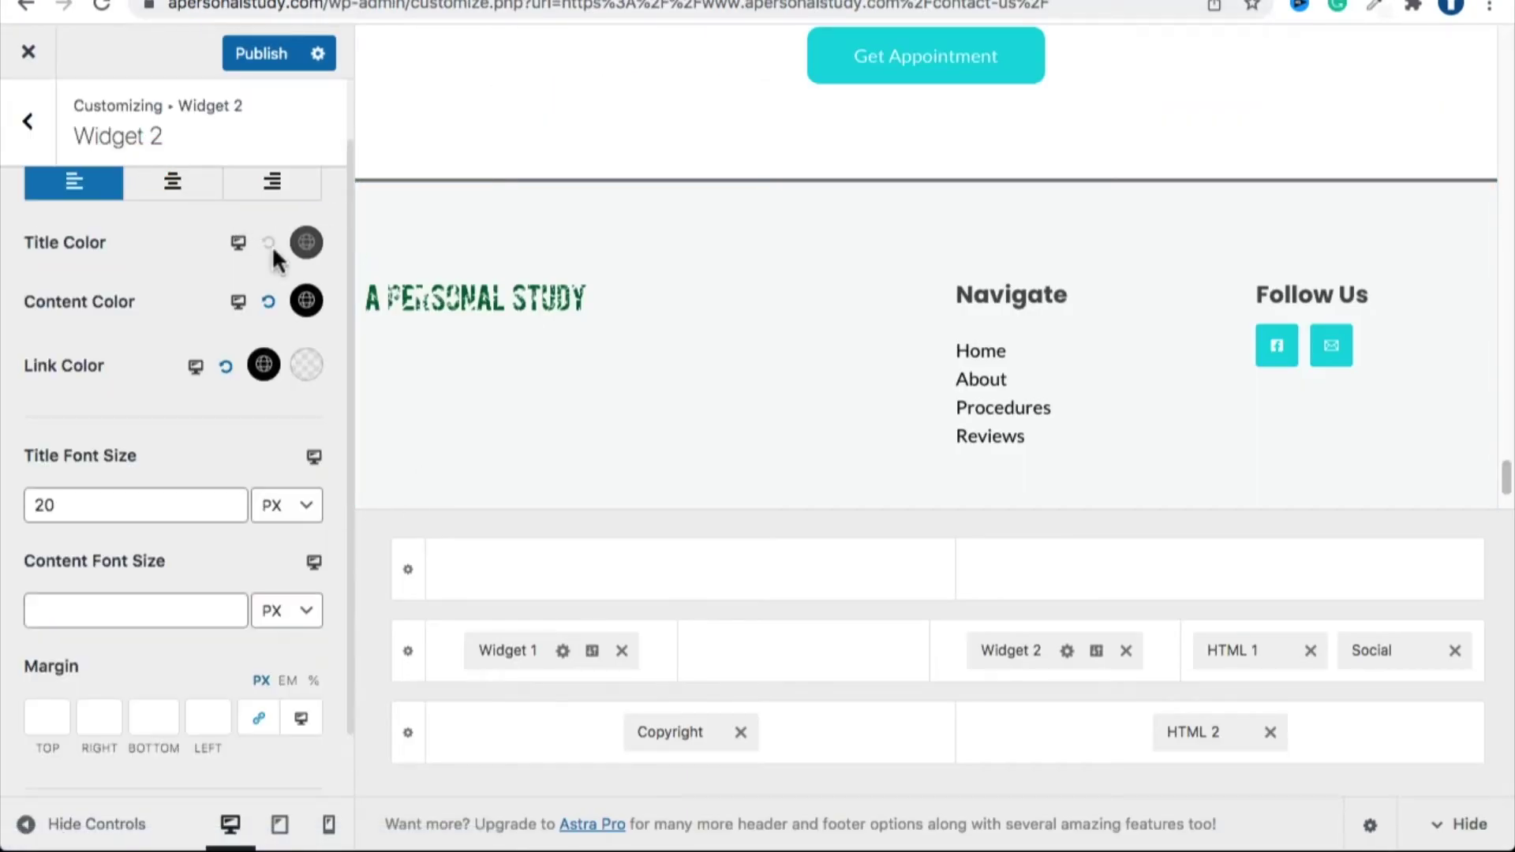
left_click(307, 371)
scroll(237, 568, "down", 3)
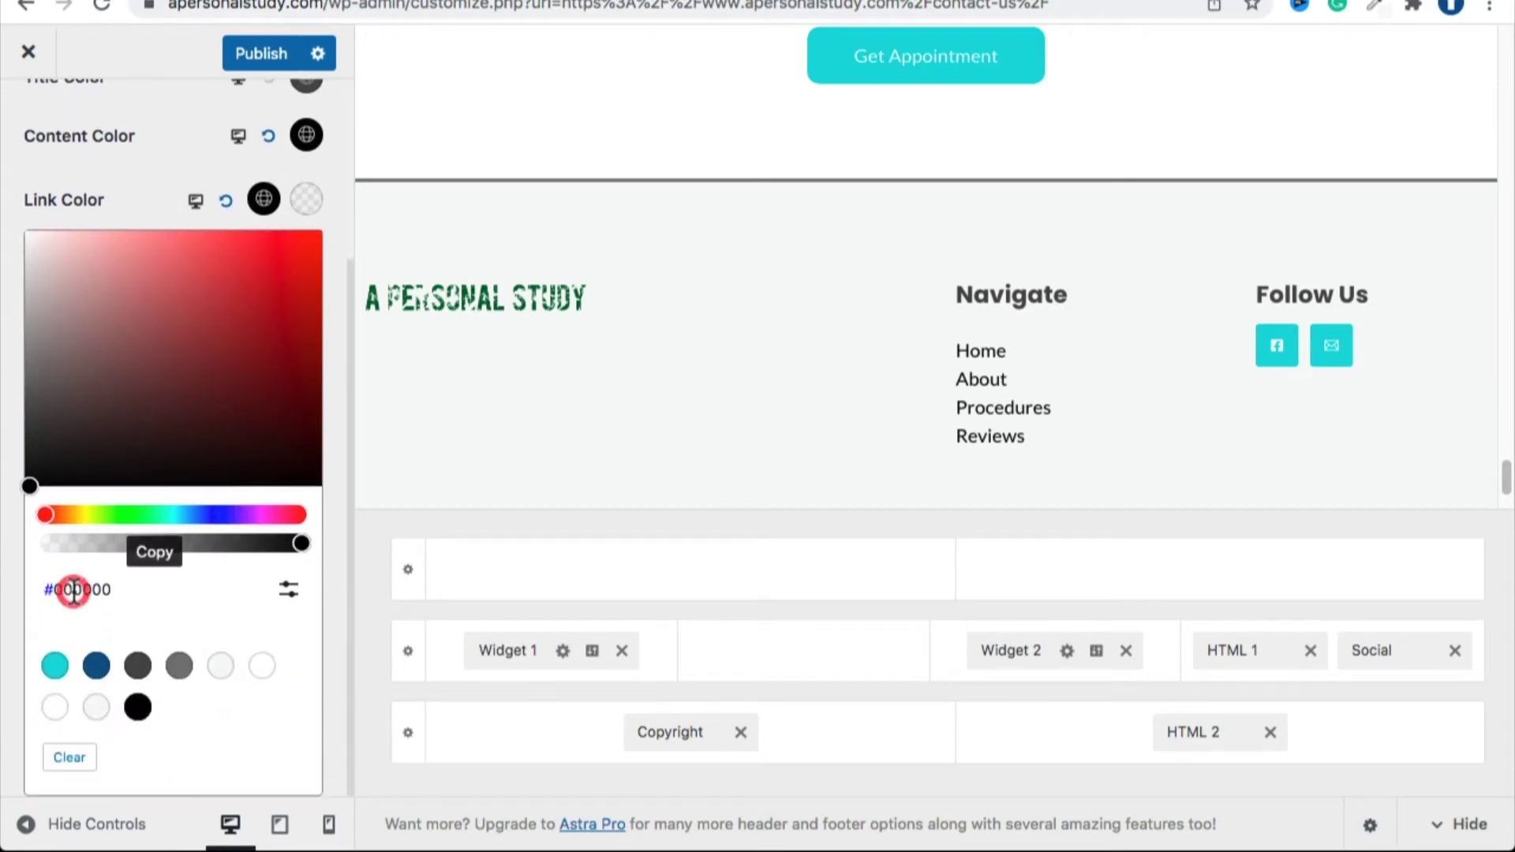
left_click(75, 590)
left_click(296, 598)
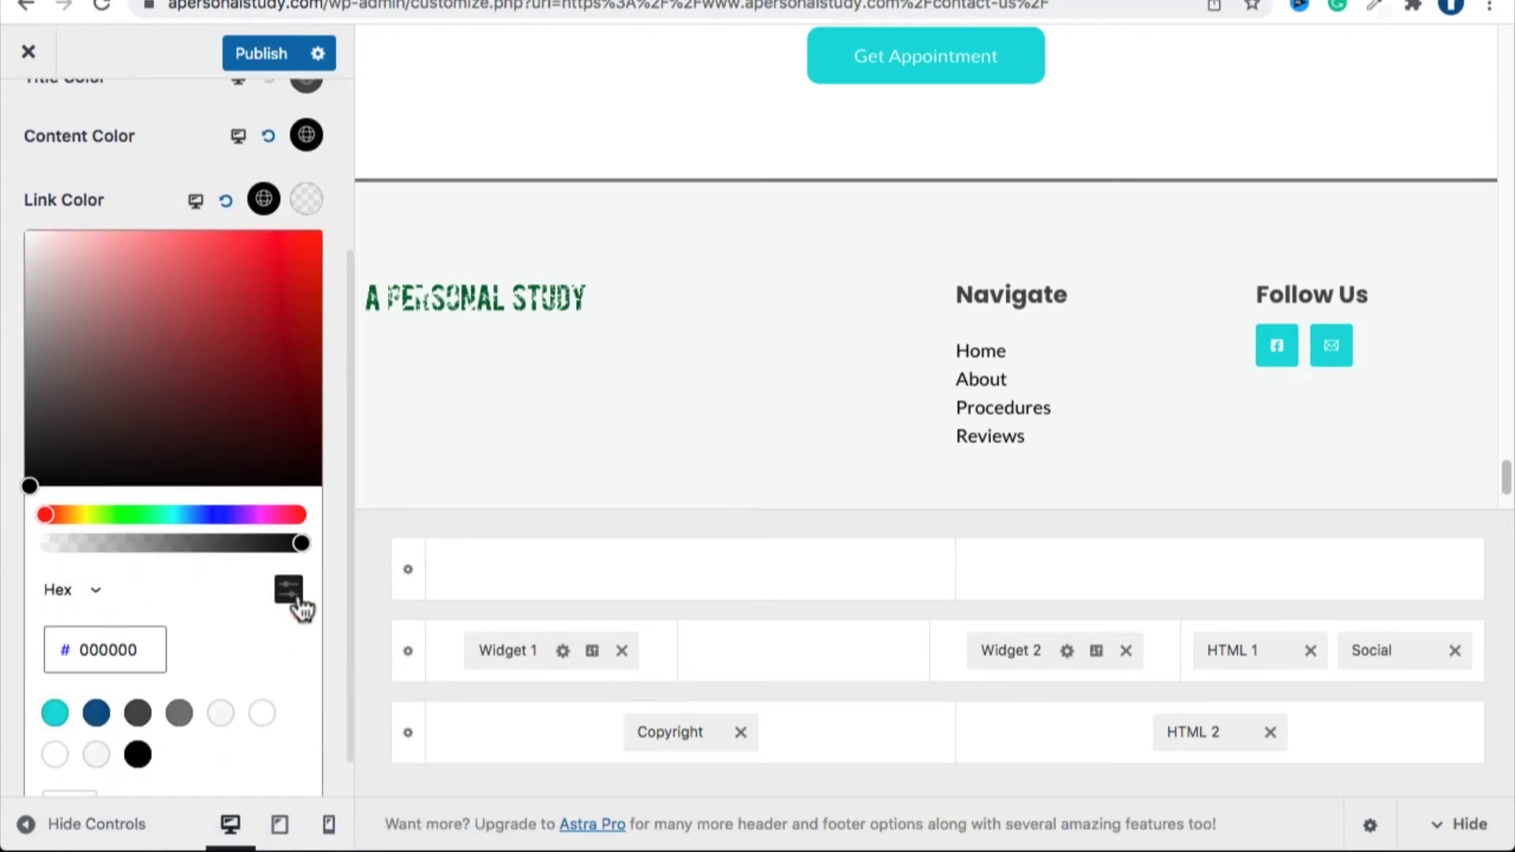
left_click(145, 663)
double_click(144, 661)
type("1")
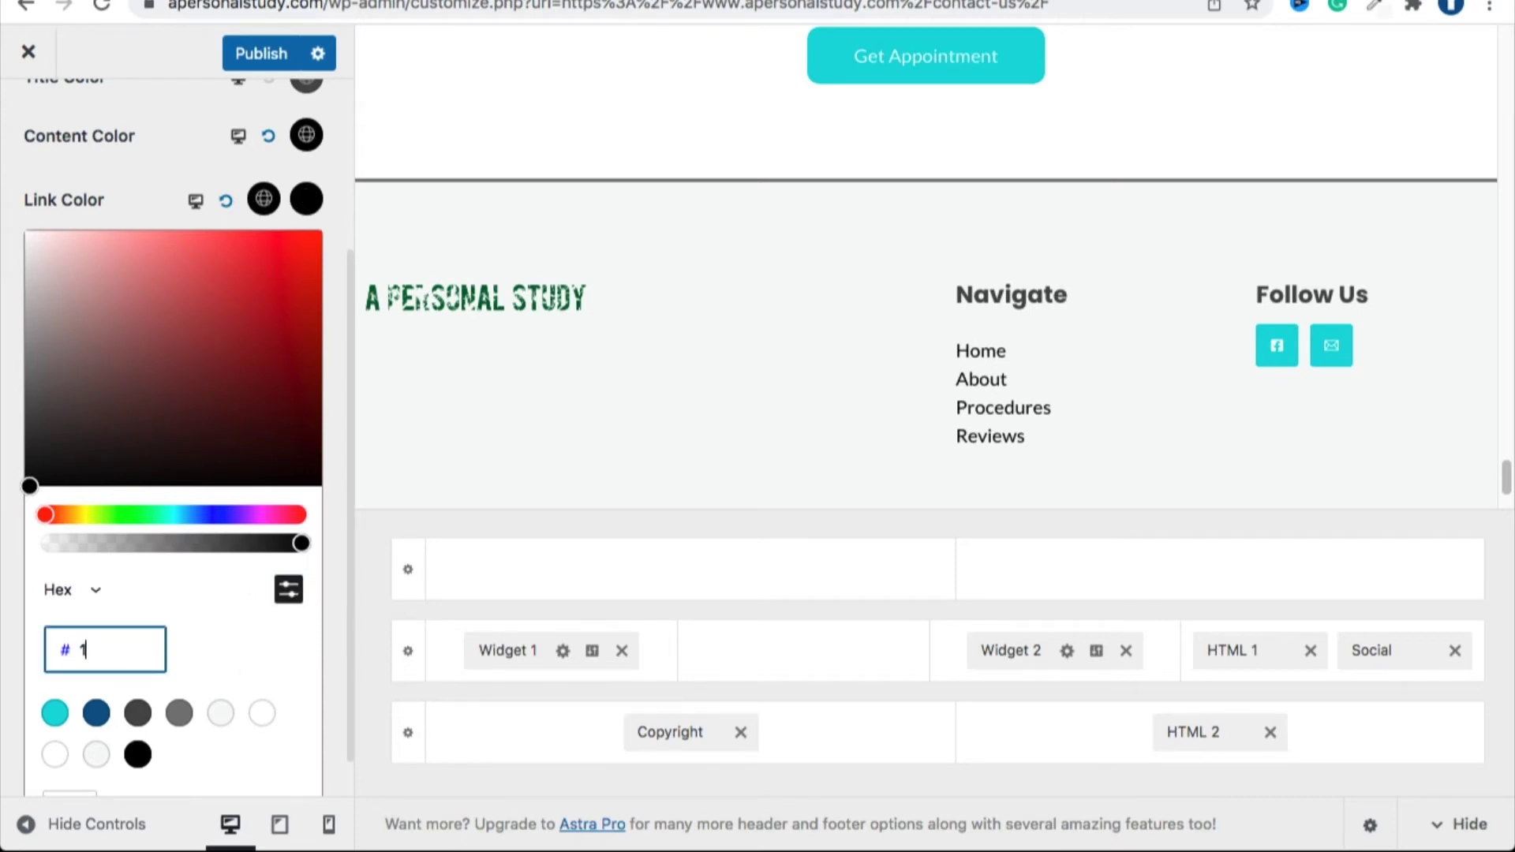
type("16530")
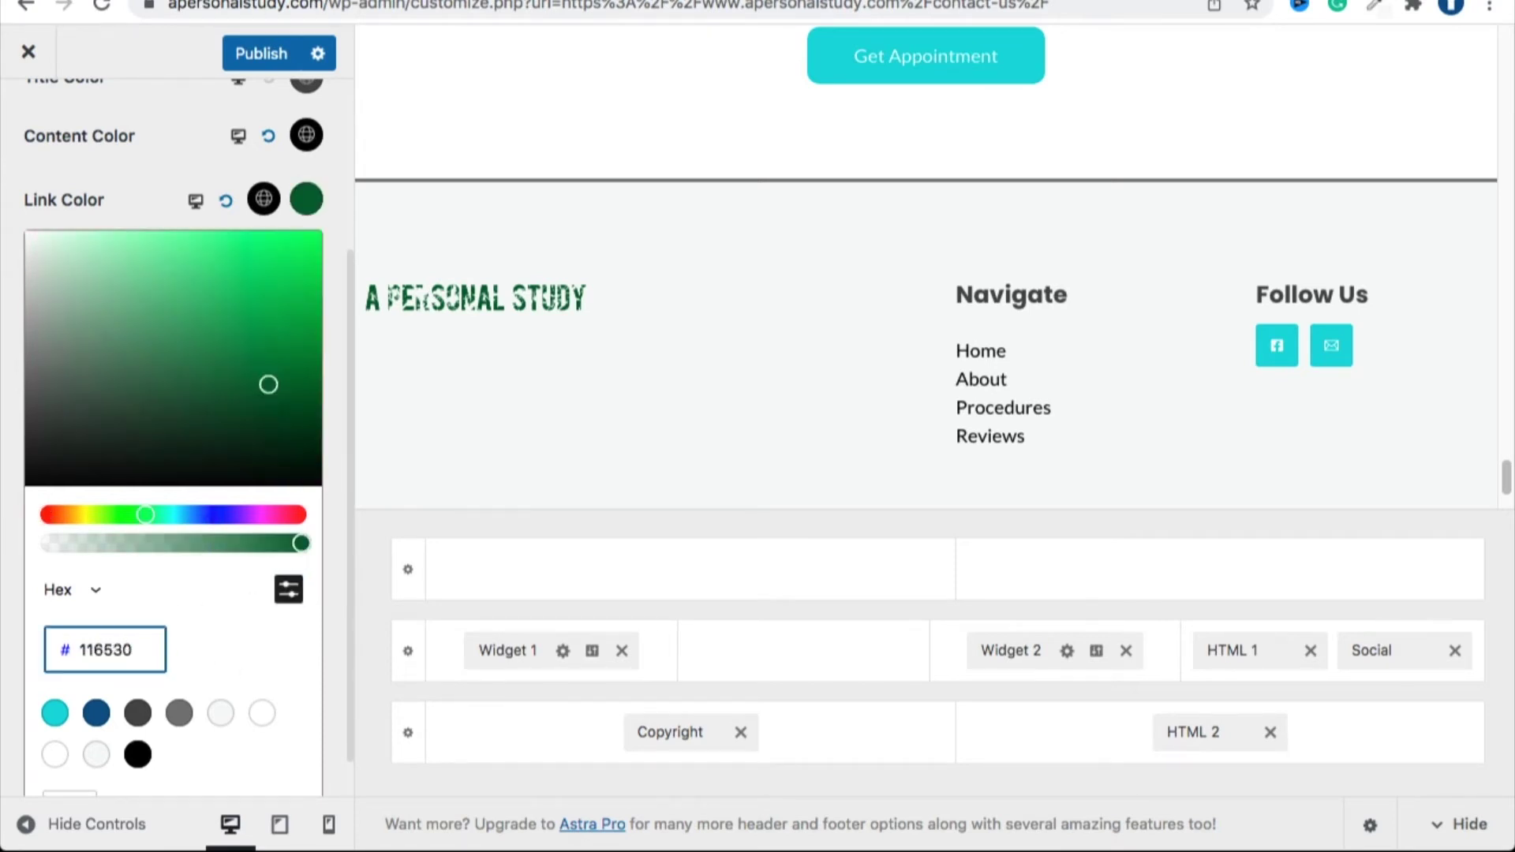
left_click(178, 188)
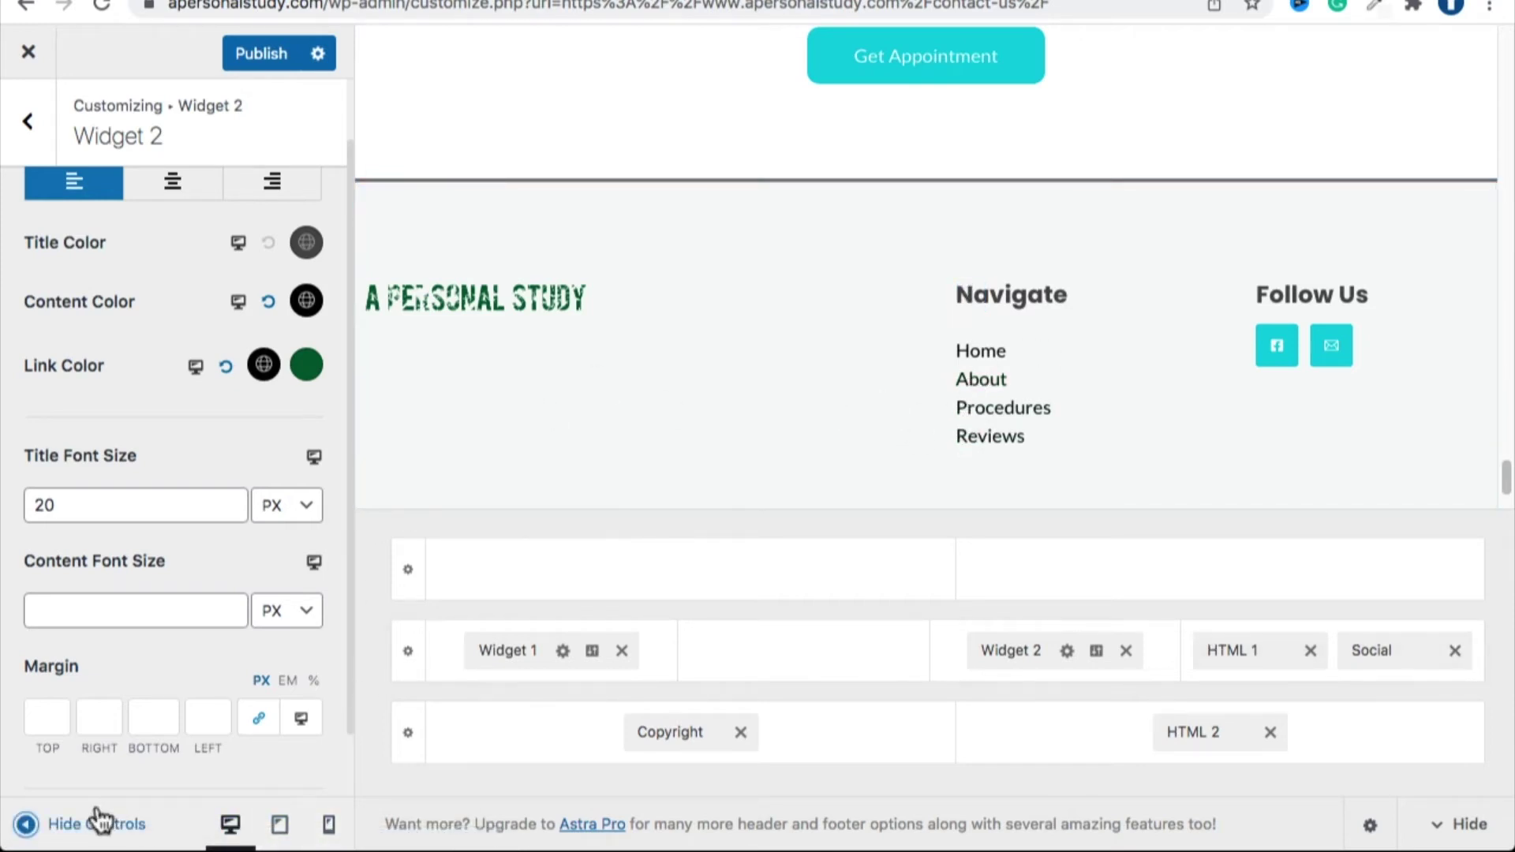
Preview the footer at full width with the customizer controls and footer builder hidden, and bring the controls back.
left_click(26, 824)
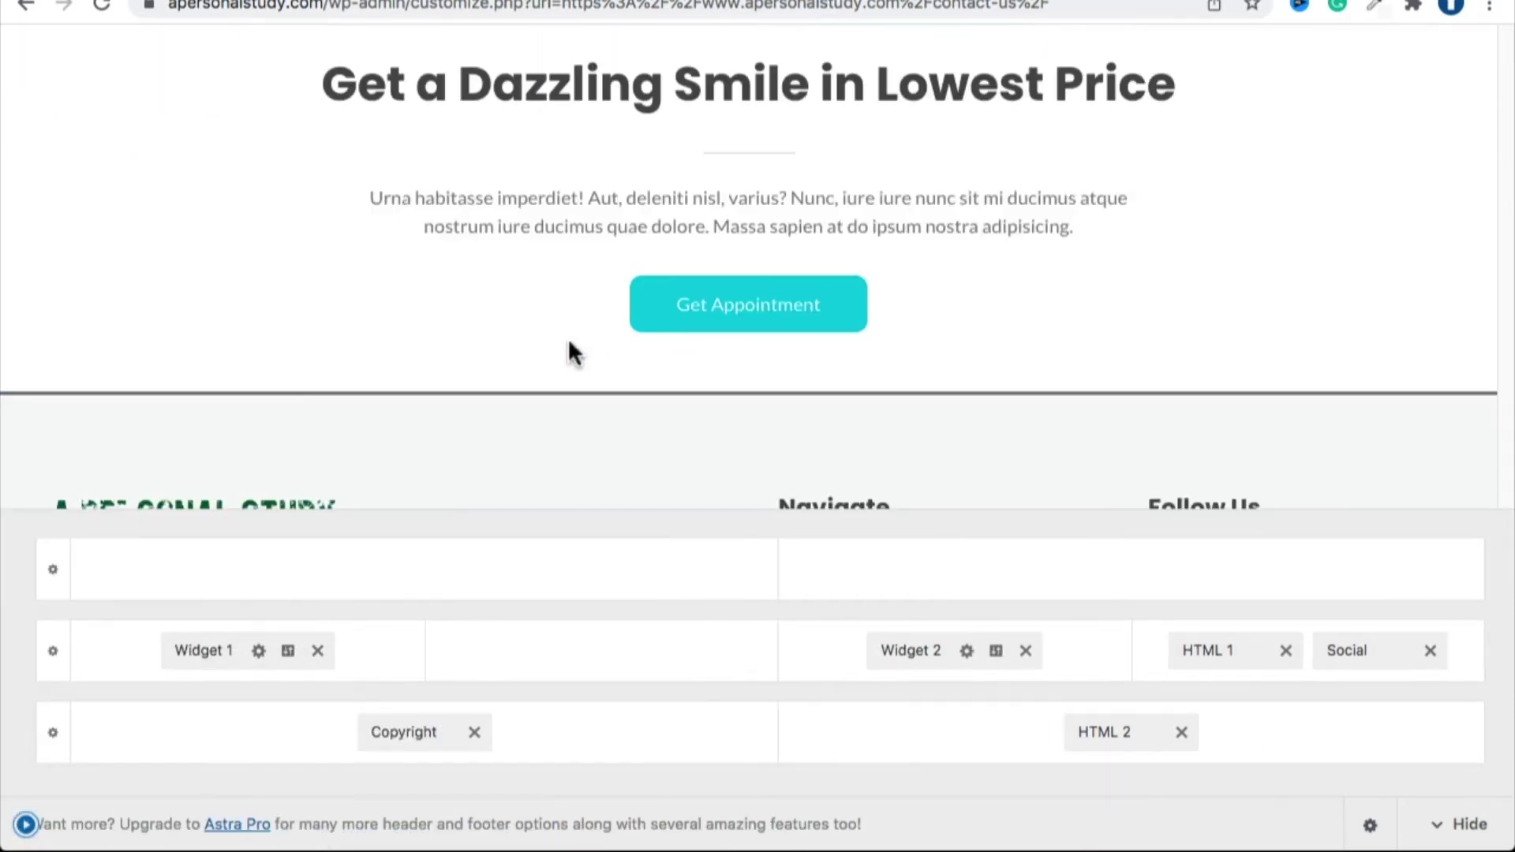
left_click(1456, 824)
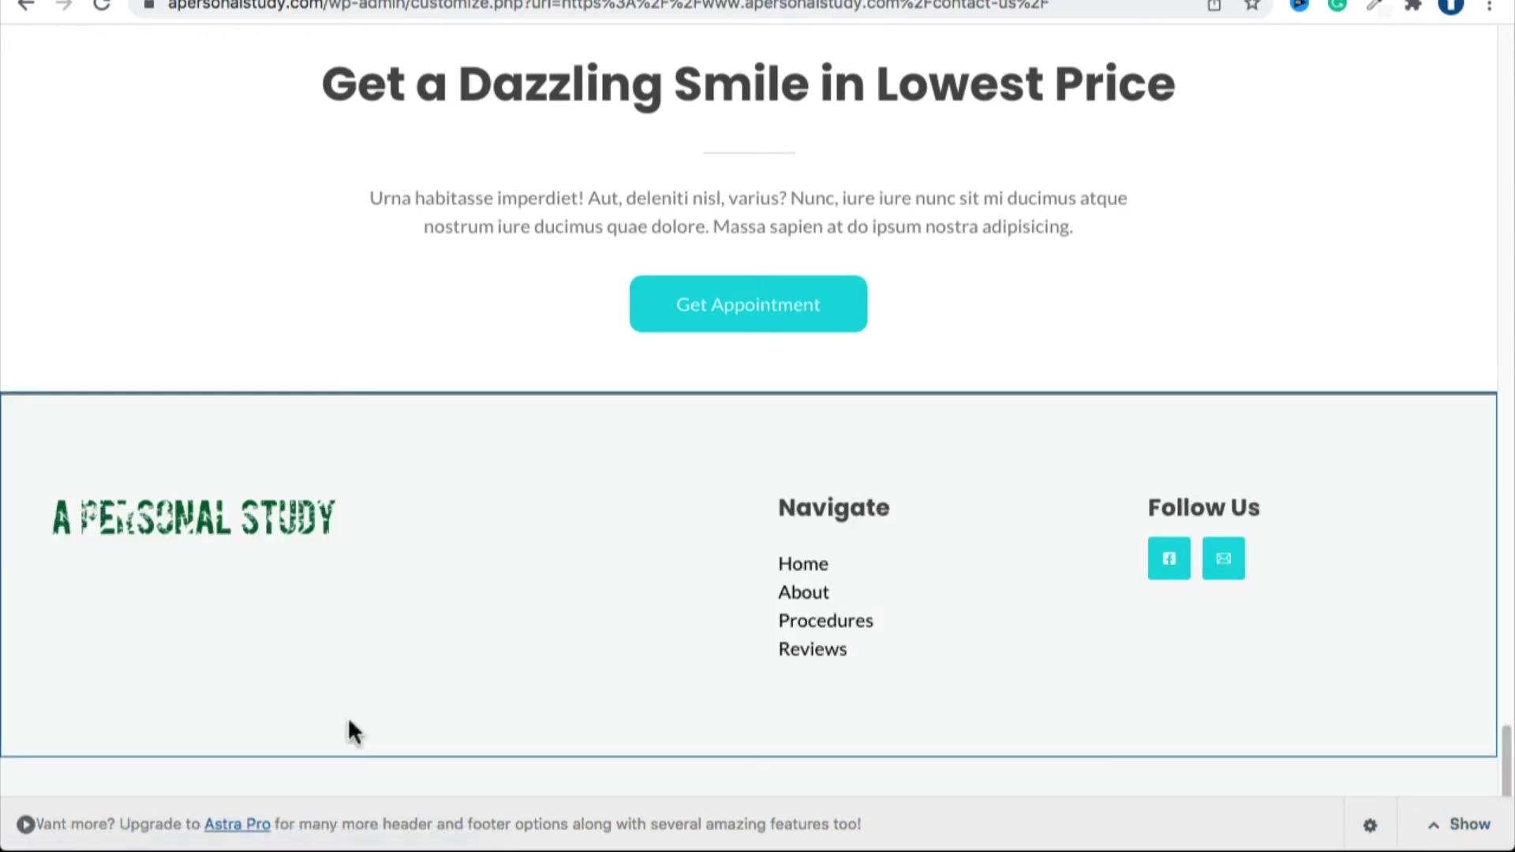
left_click(26, 826)
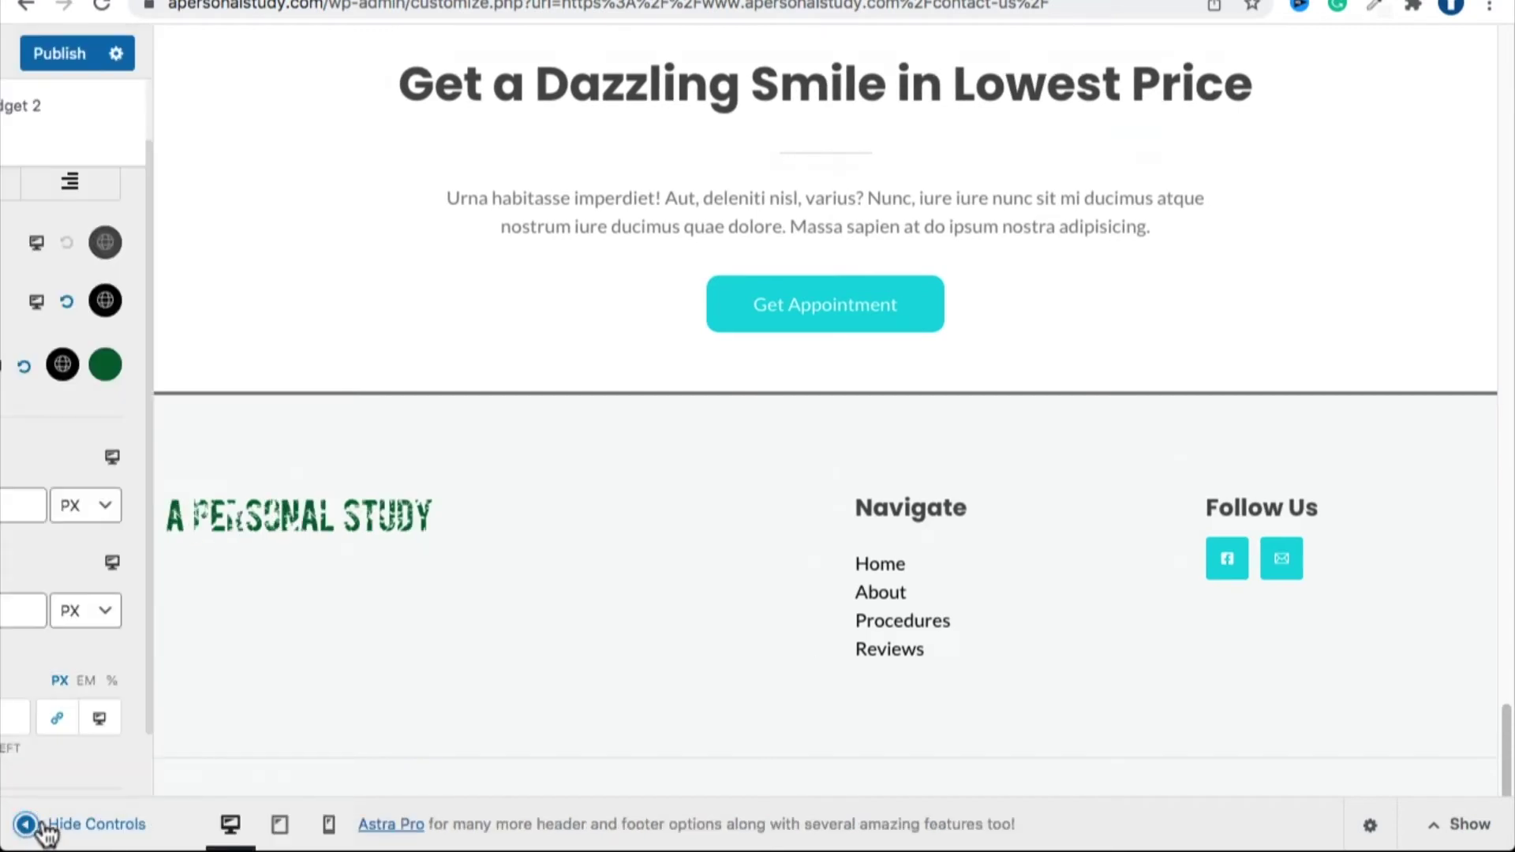
scroll(991, 461, "down", 5)
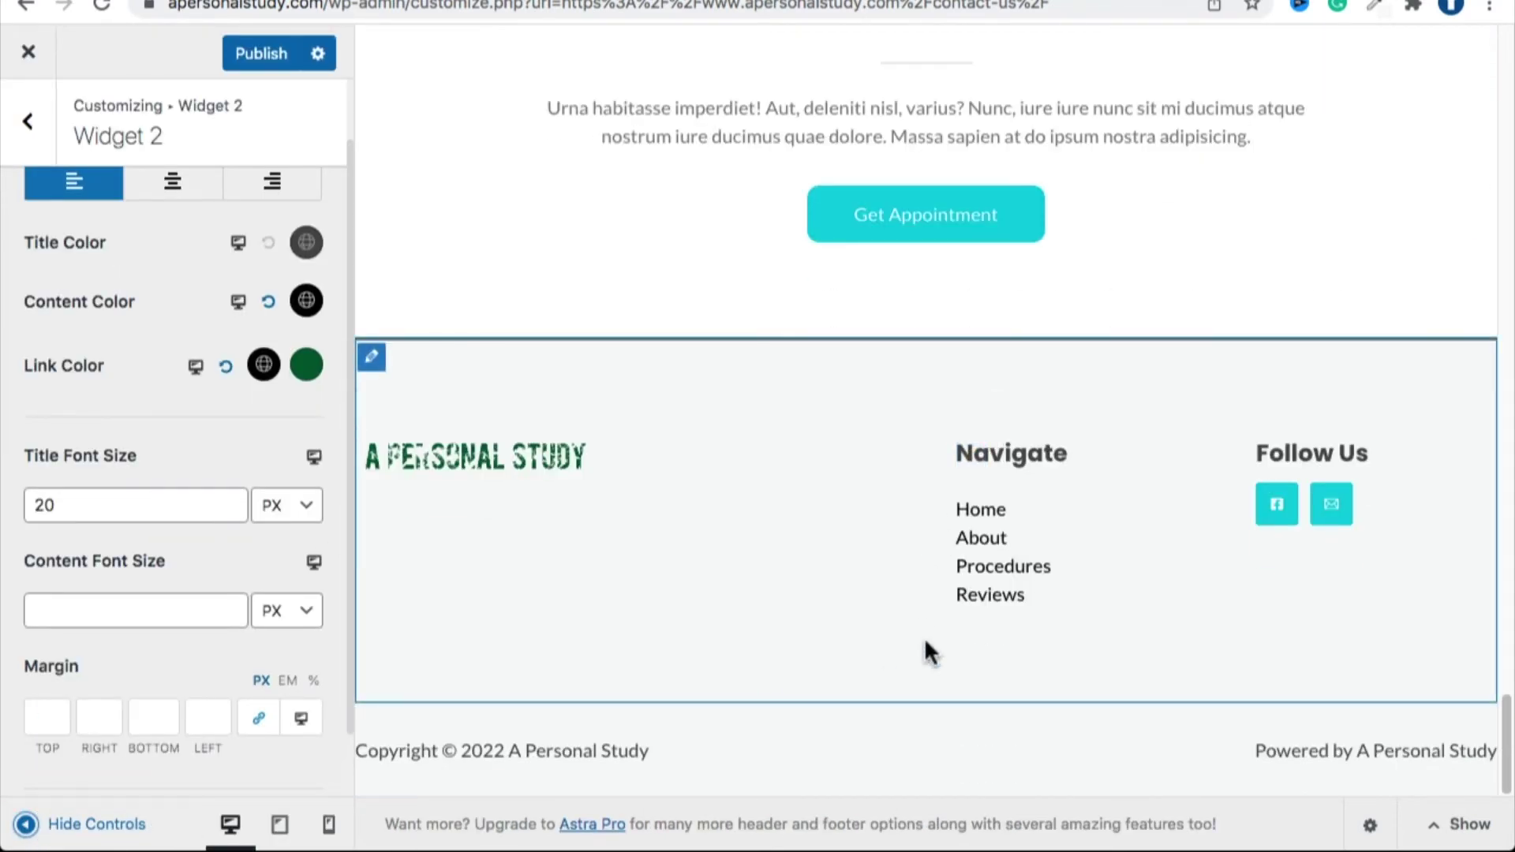
Set the content font size of footer Widget 2 to 17 px.
left_click(227, 601)
left_click(226, 601)
left_click(226, 601)
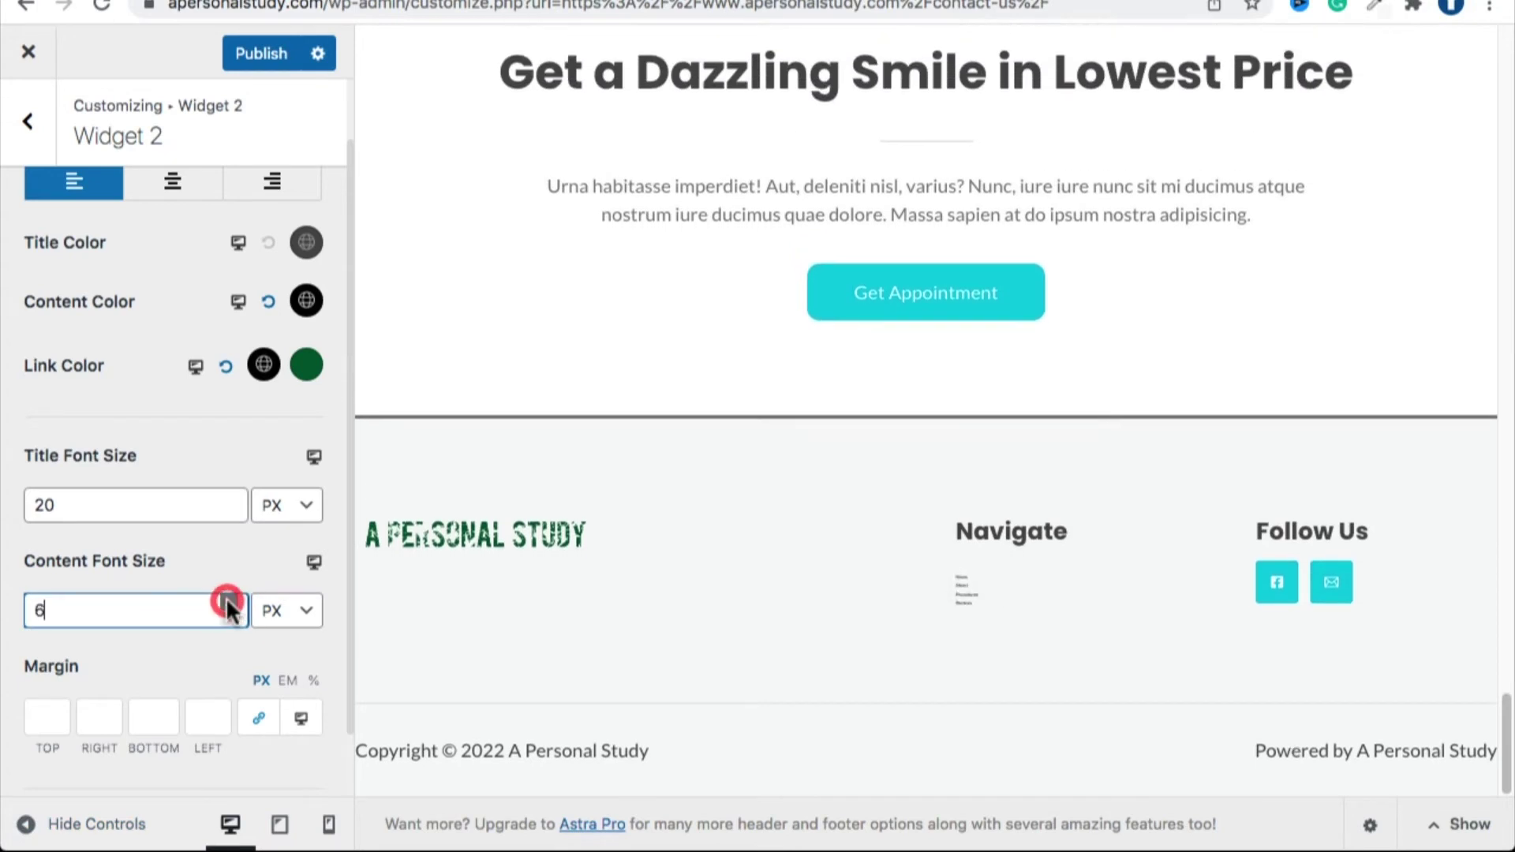
left_click(227, 603)
left_click(227, 603)
left_click(227, 602)
left_click(226, 602)
left_click(227, 602)
left_click(227, 602)
left_click(227, 603)
left_click(227, 602)
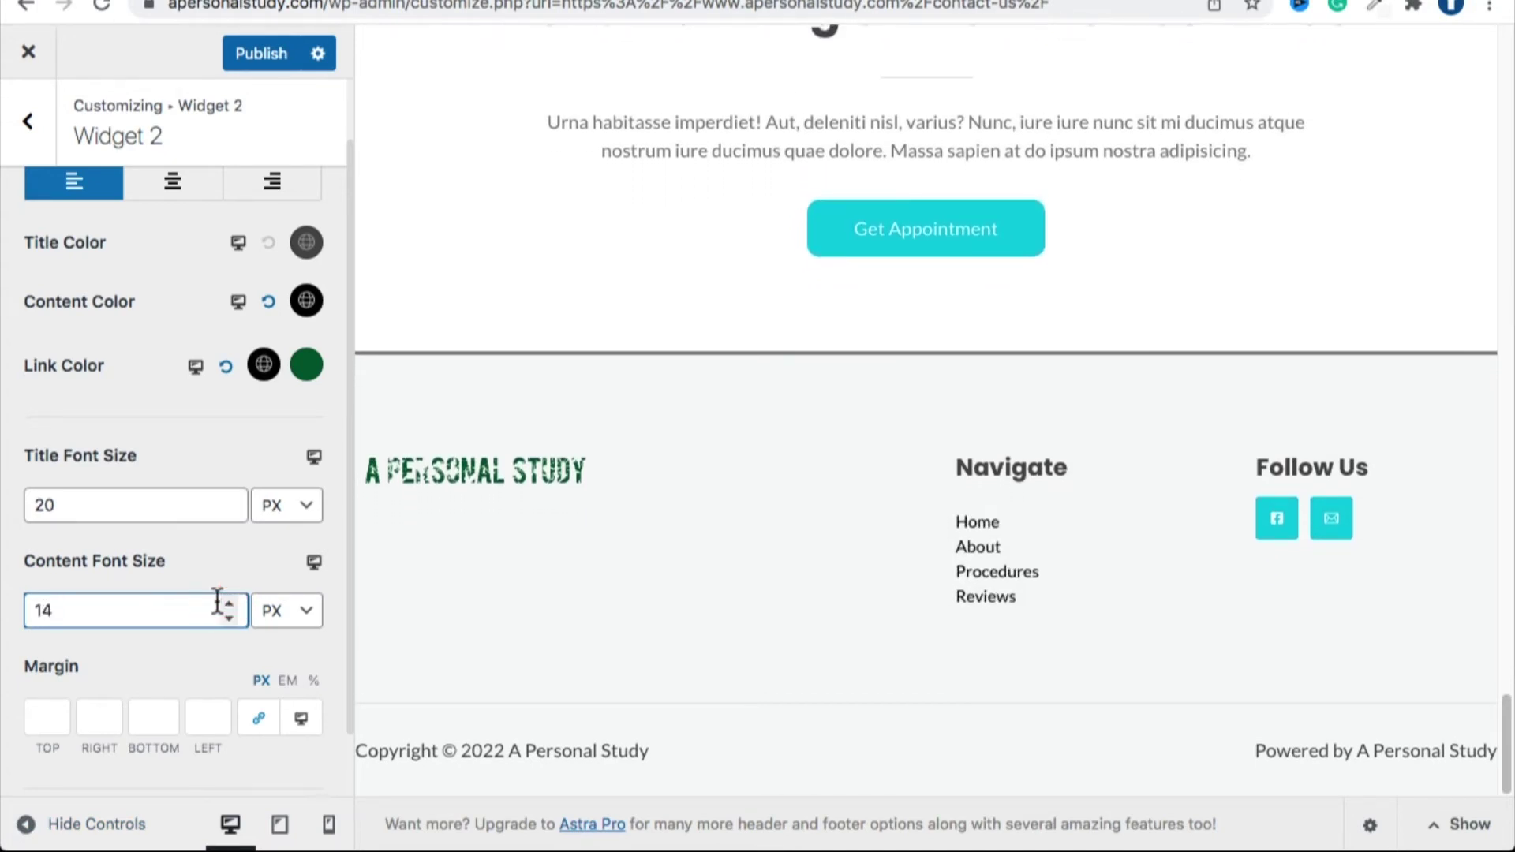
left_click(226, 602)
left_click(226, 602)
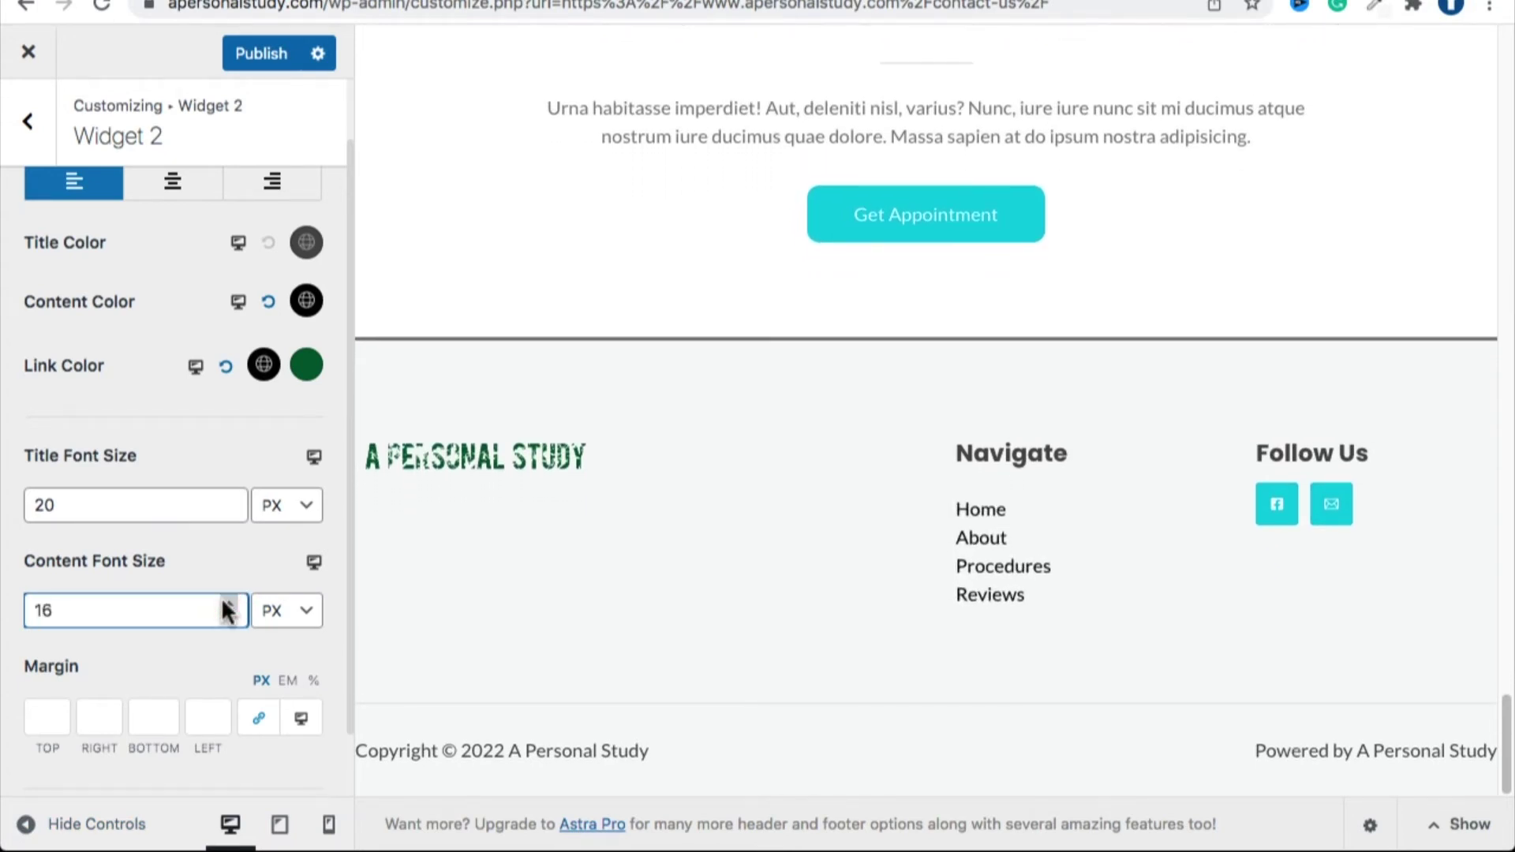
left_click(227, 602)
left_click(226, 602)
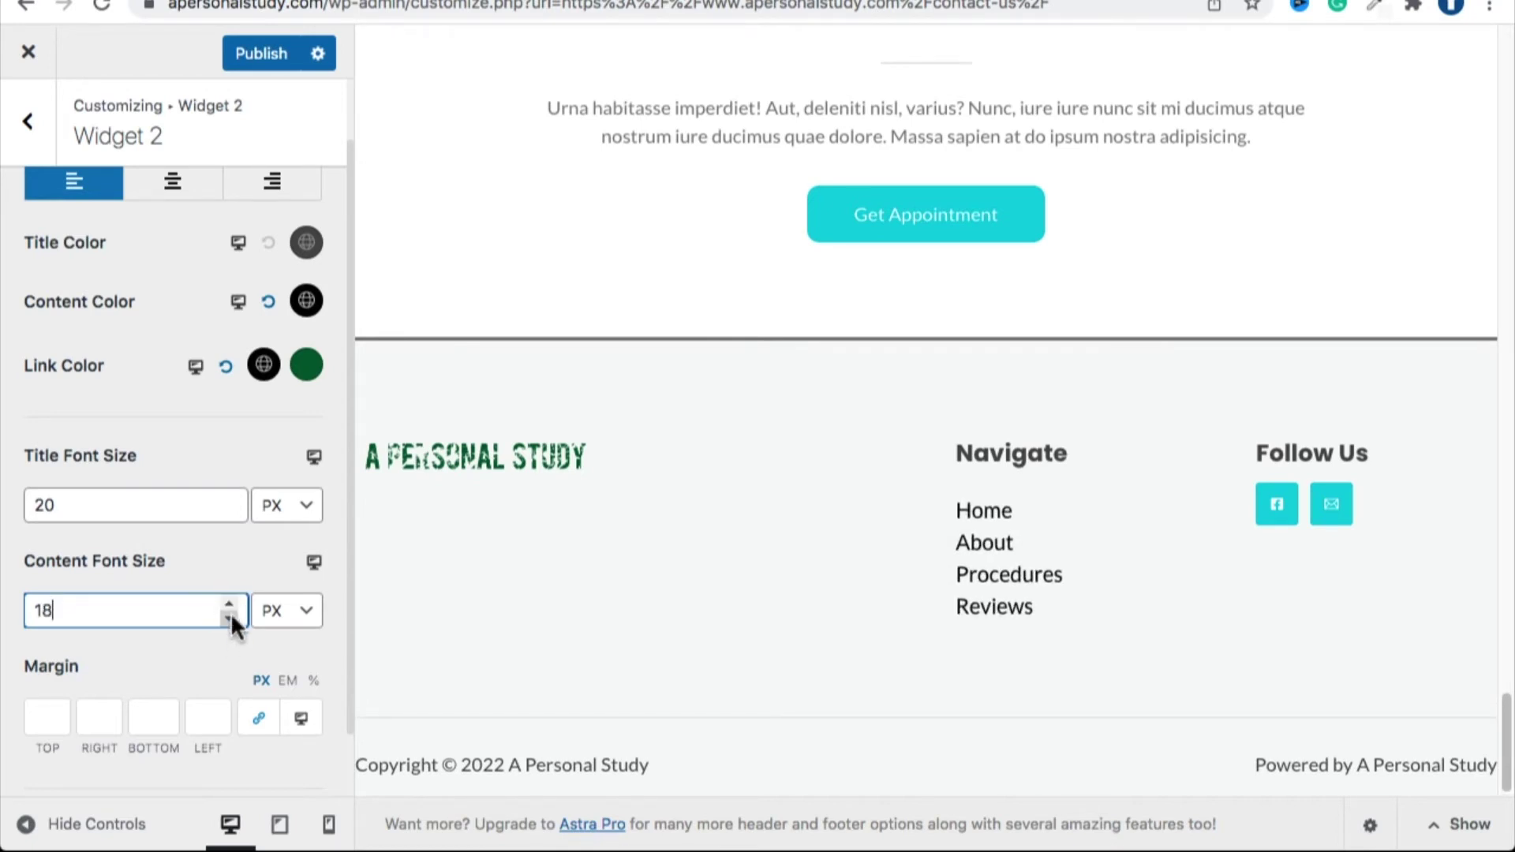
left_click(229, 619)
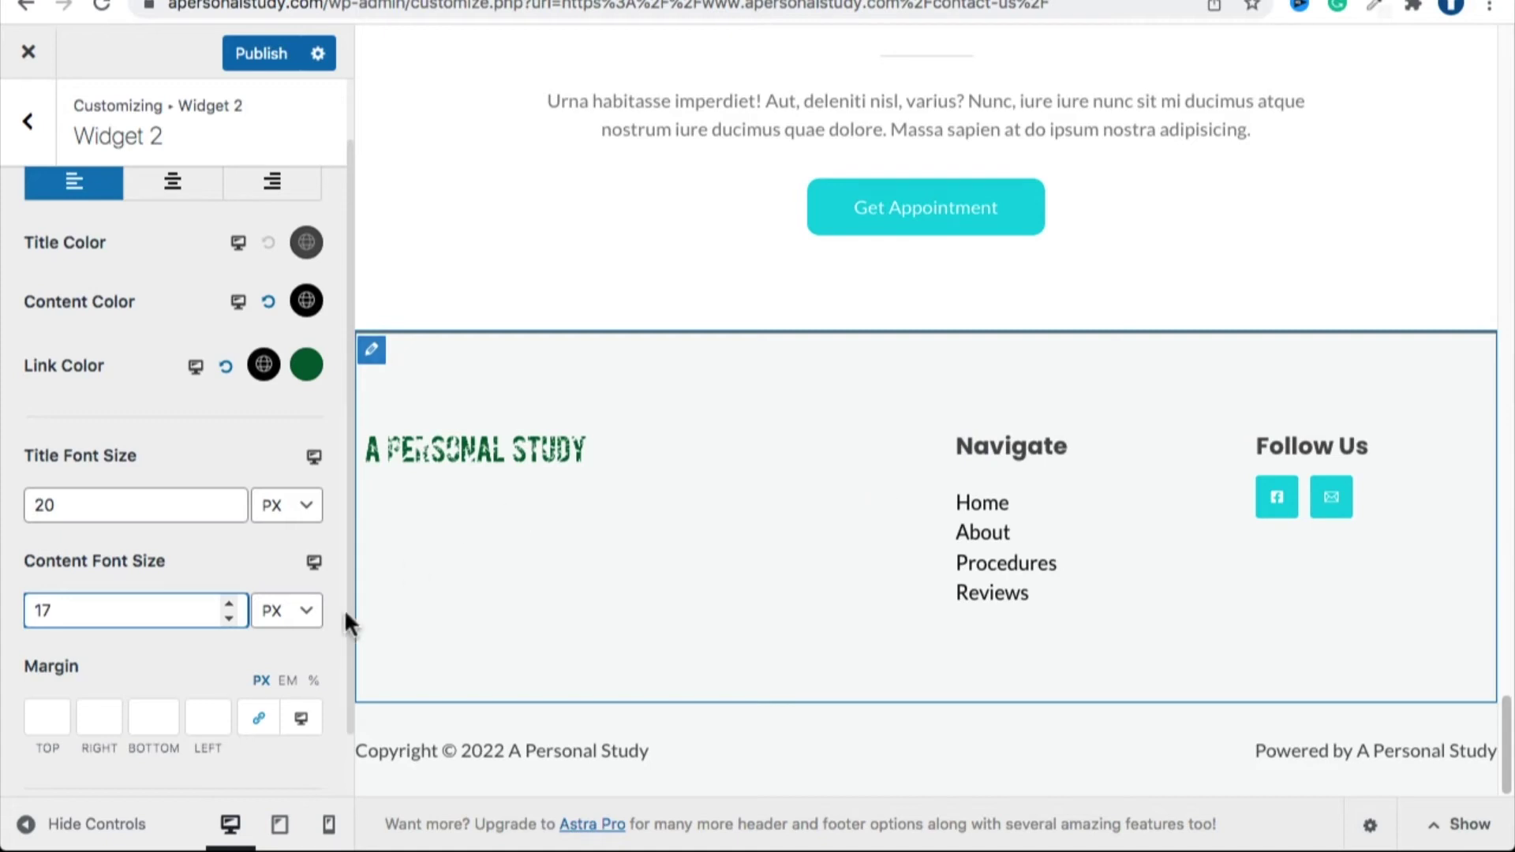
scroll(143, 553, "down", 2)
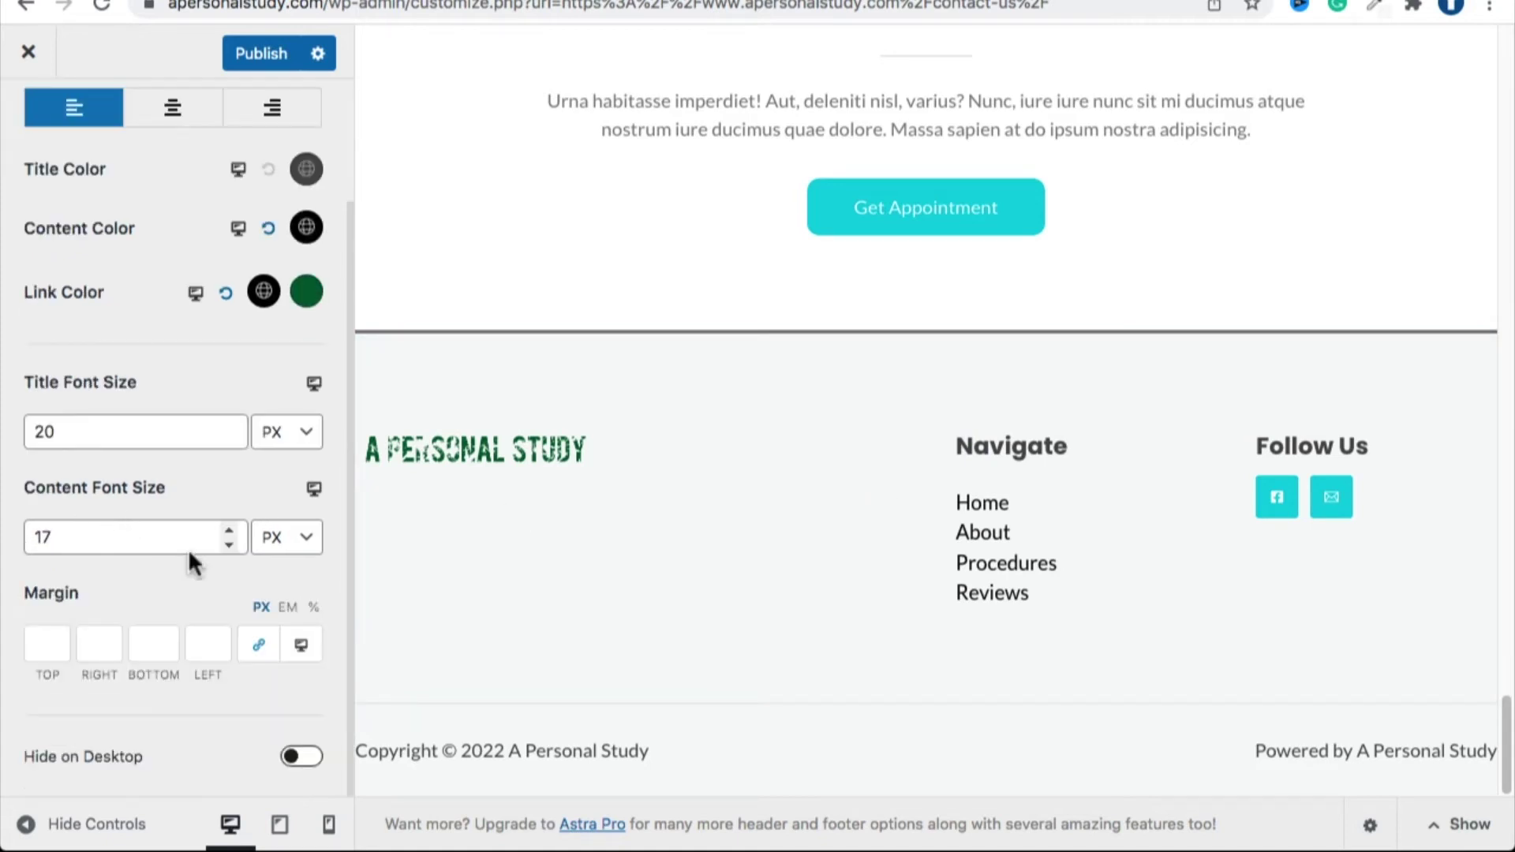
Clear the content font size of footer Widget 2 so that no custom value is set.
left_click_drag(117, 539, 27, 539)
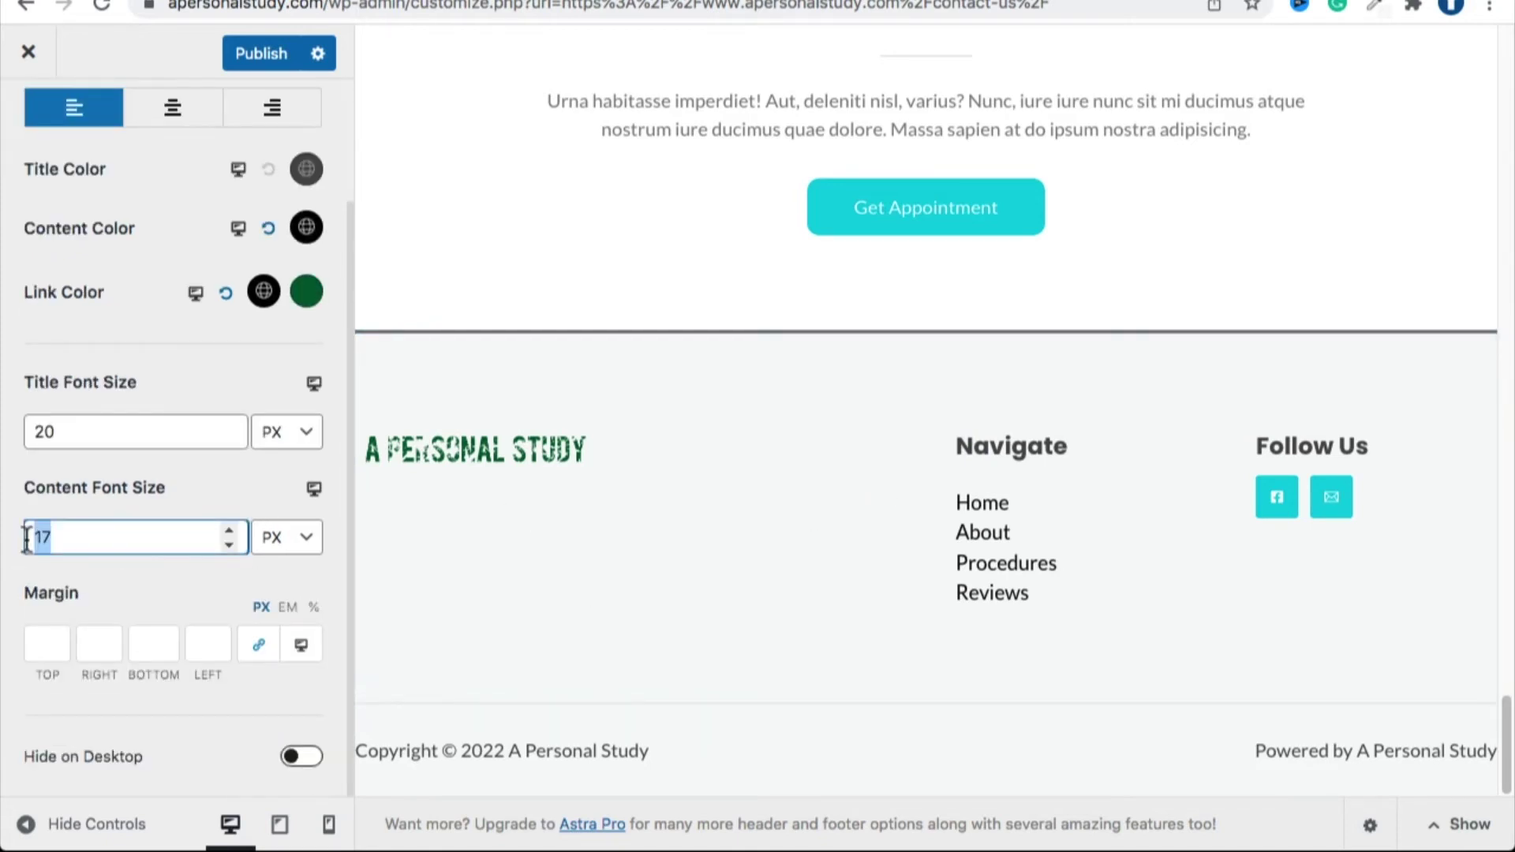
key("BackSpace")
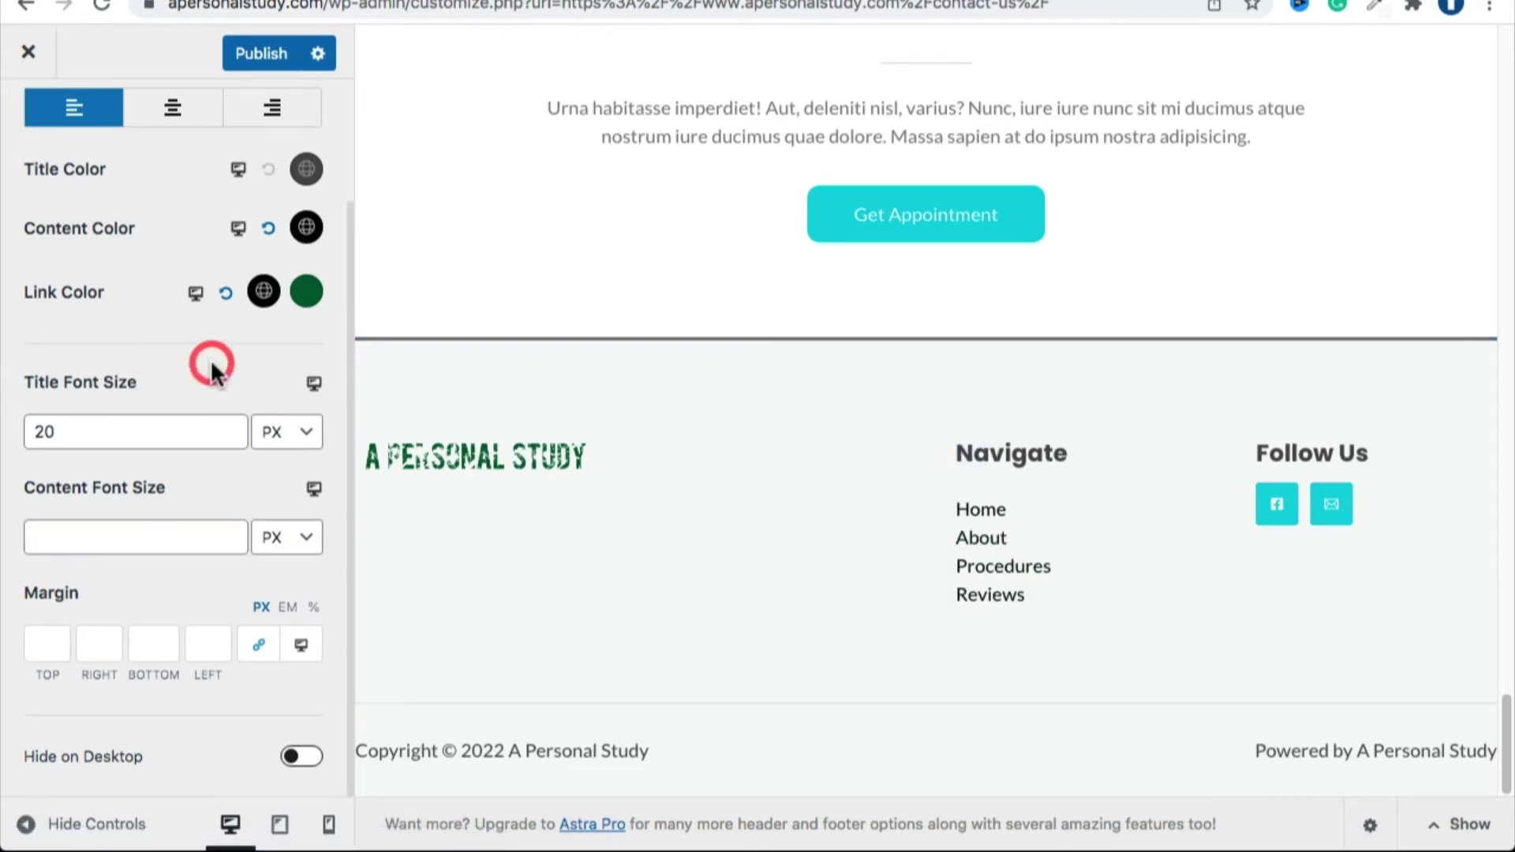
scroll(210, 363, "up", 3)
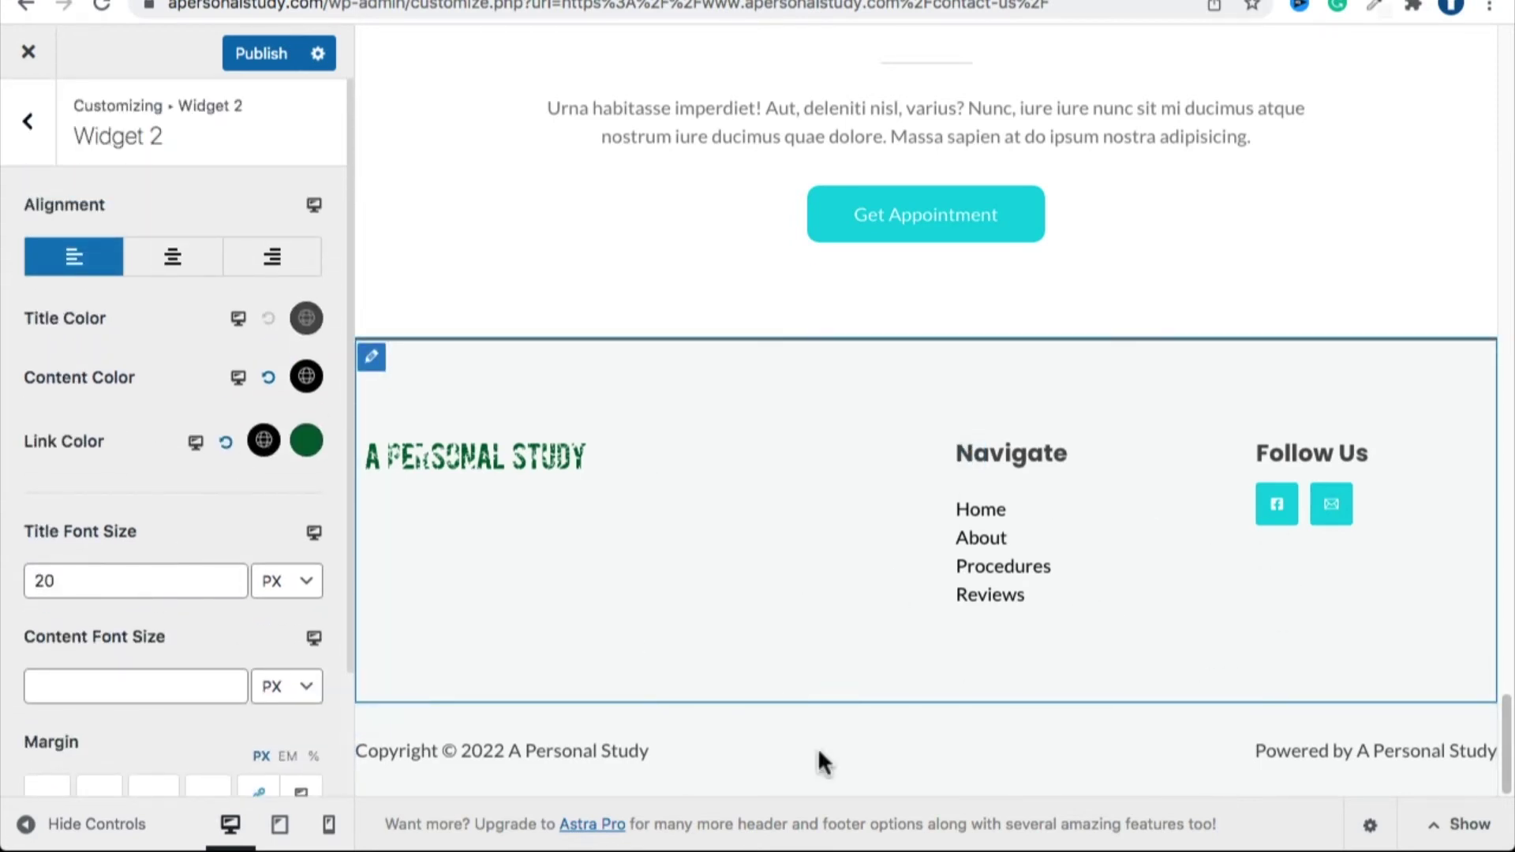
Open the Primary Footer settings and look over its general and design options.
left_click(375, 365)
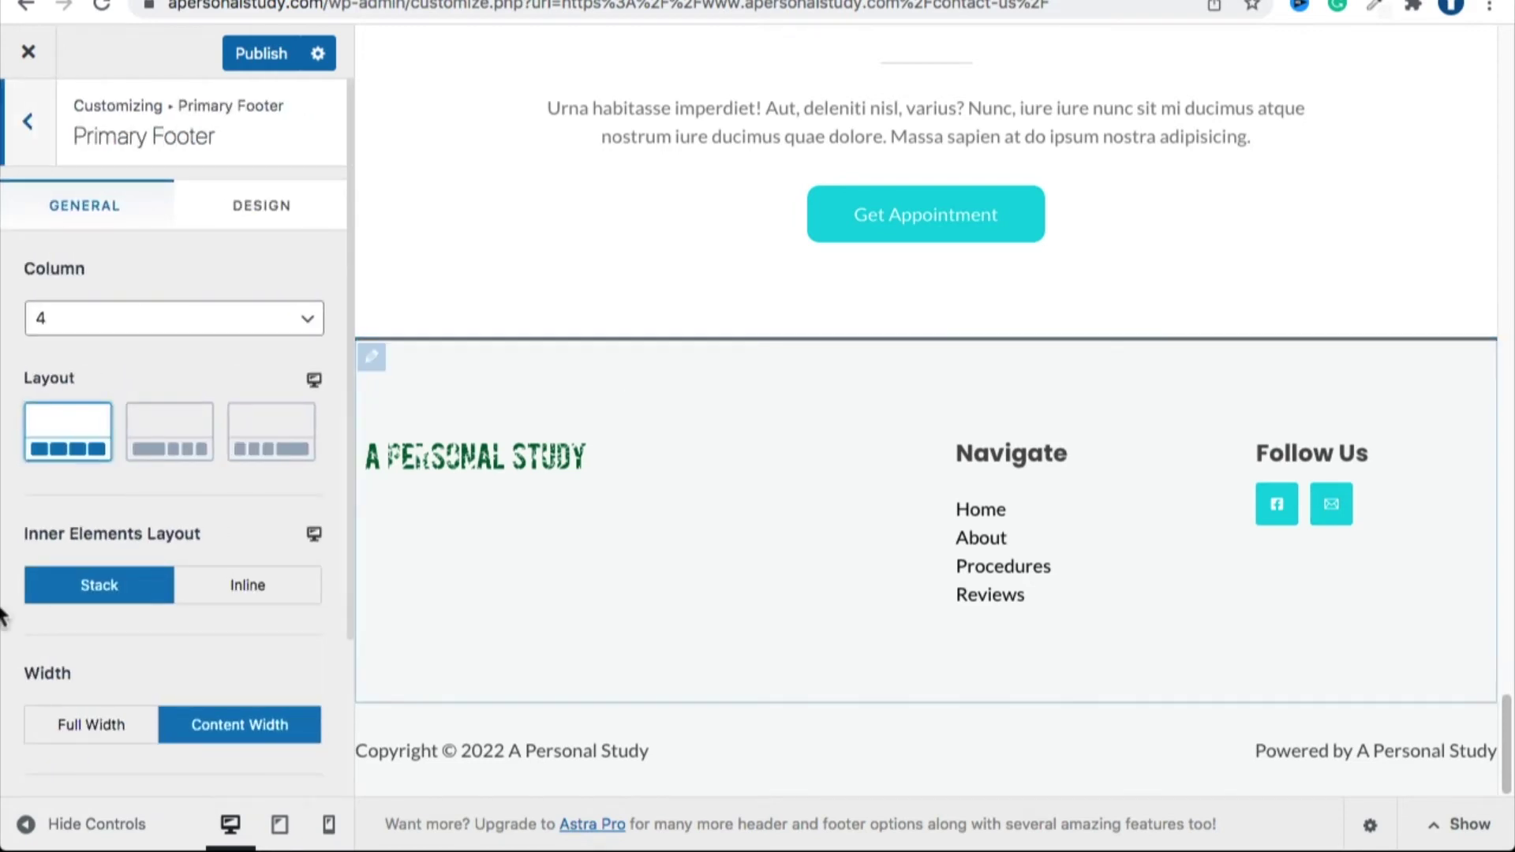
scroll(206, 478, "down", 3)
scroll(207, 479, "up", 3)
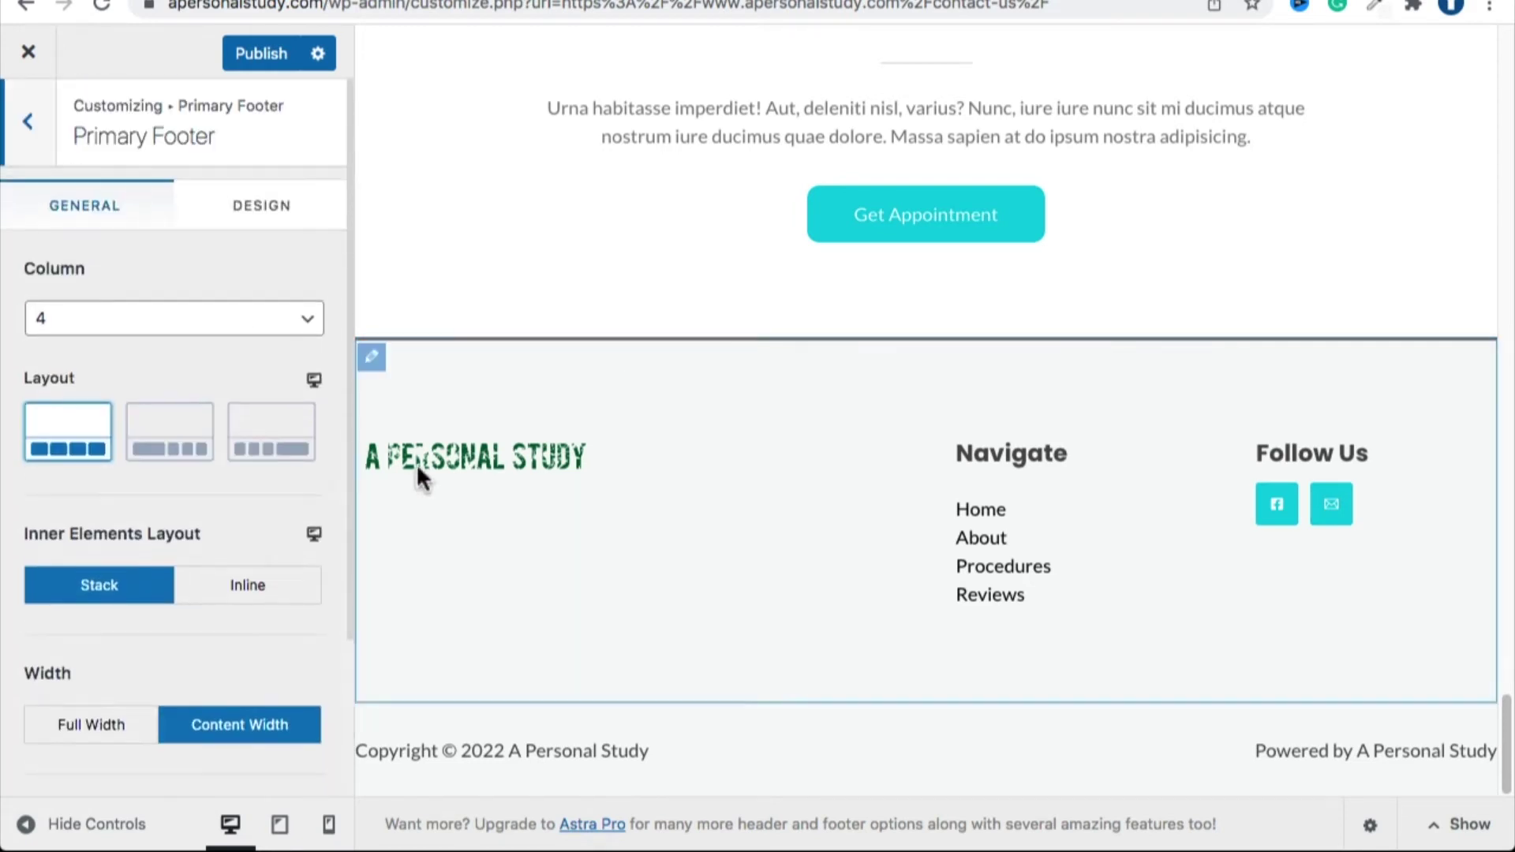
left_click(374, 367)
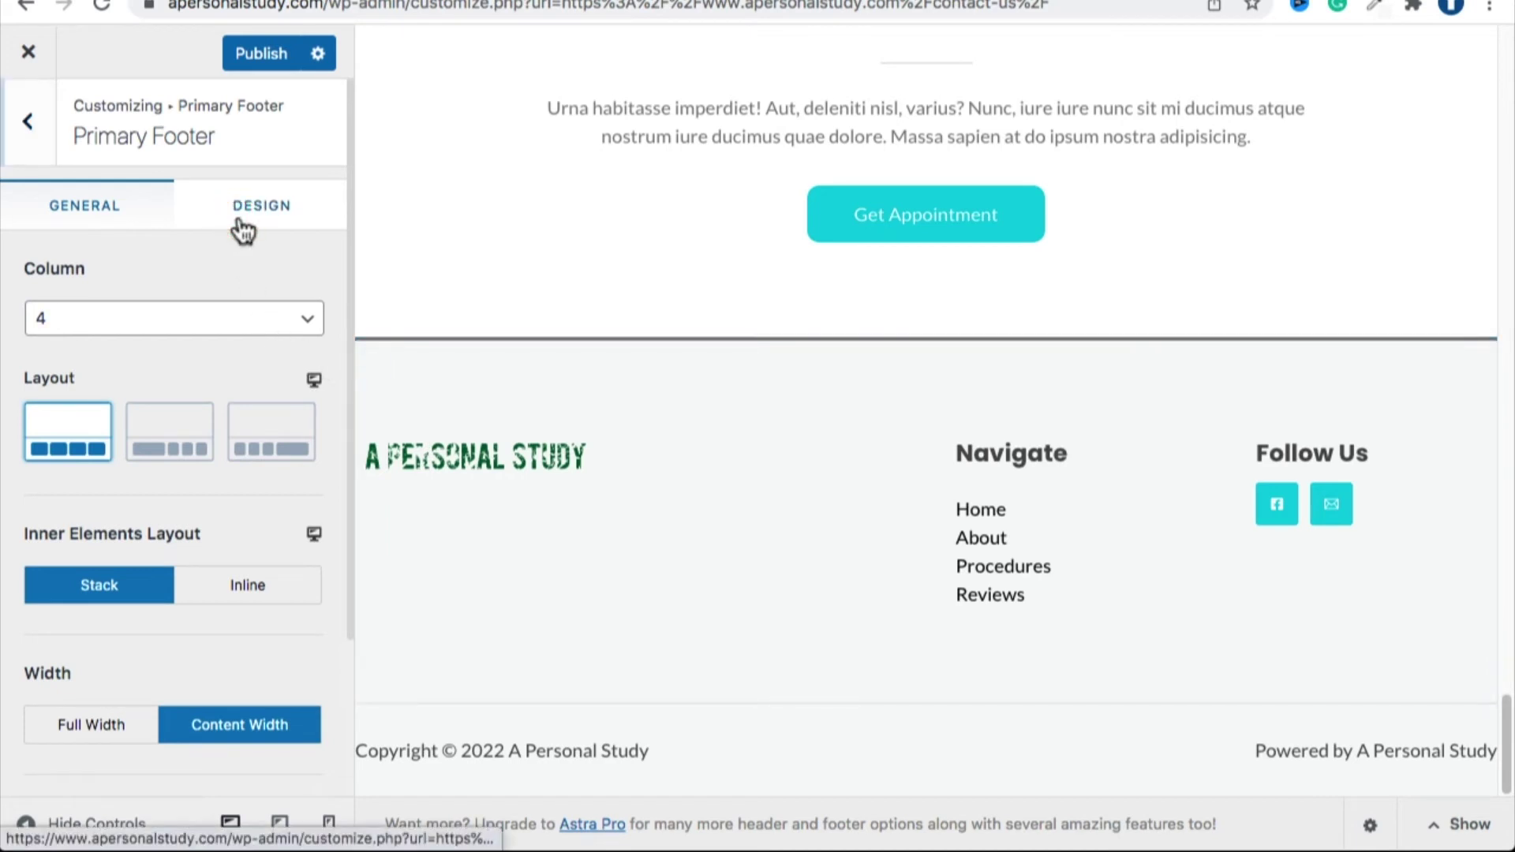
left_click(267, 225)
scroll(134, 376, "down", 2)
scroll(144, 358, "up", 2)
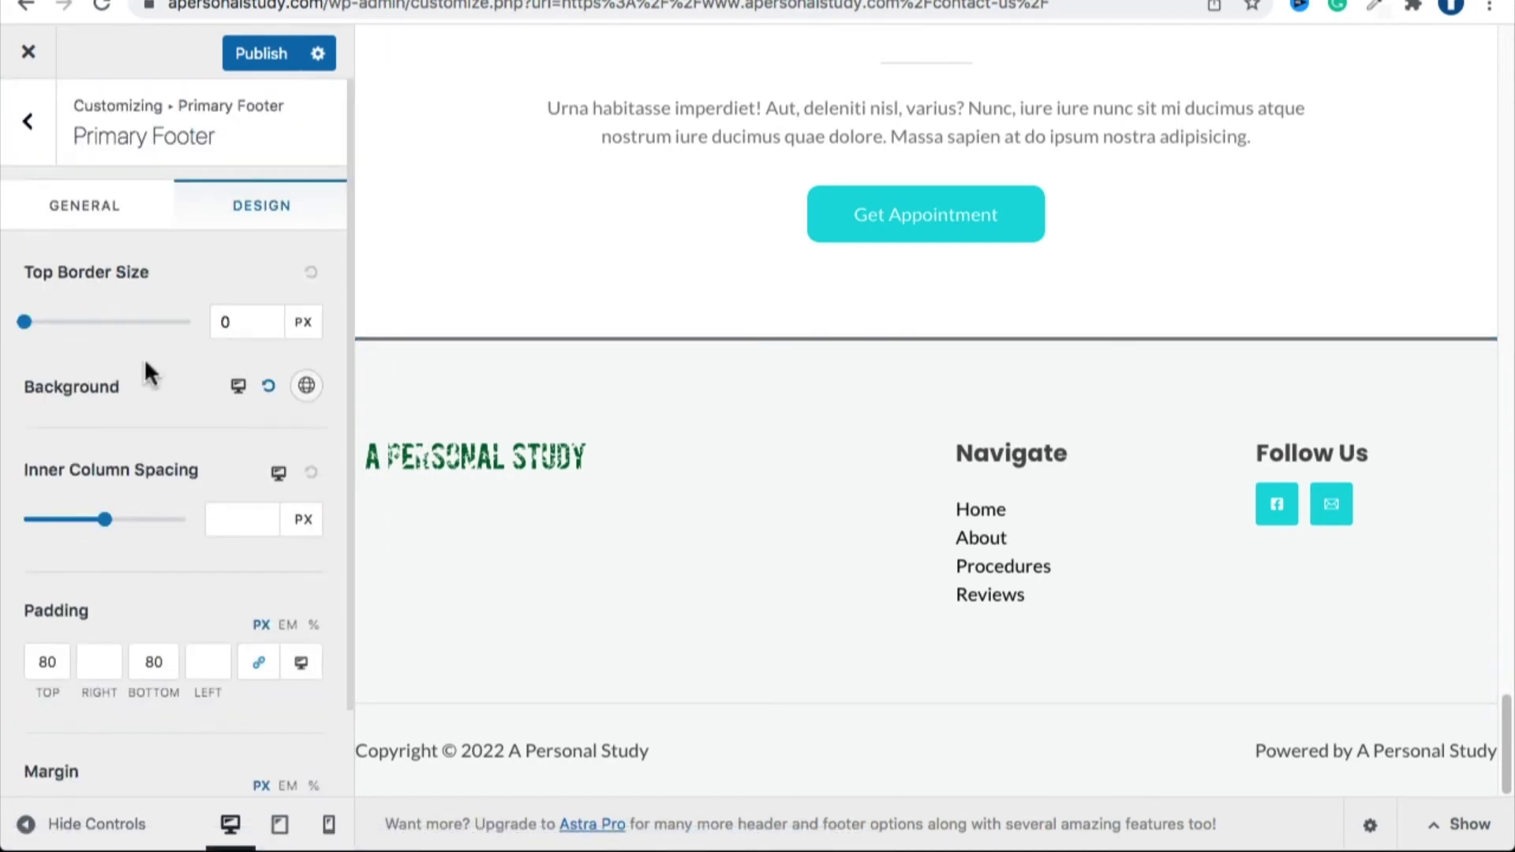
Try blue #01578C, black #000000 and white #FFFFFFE6 as the Primary Footer's background color.
left_click(308, 386)
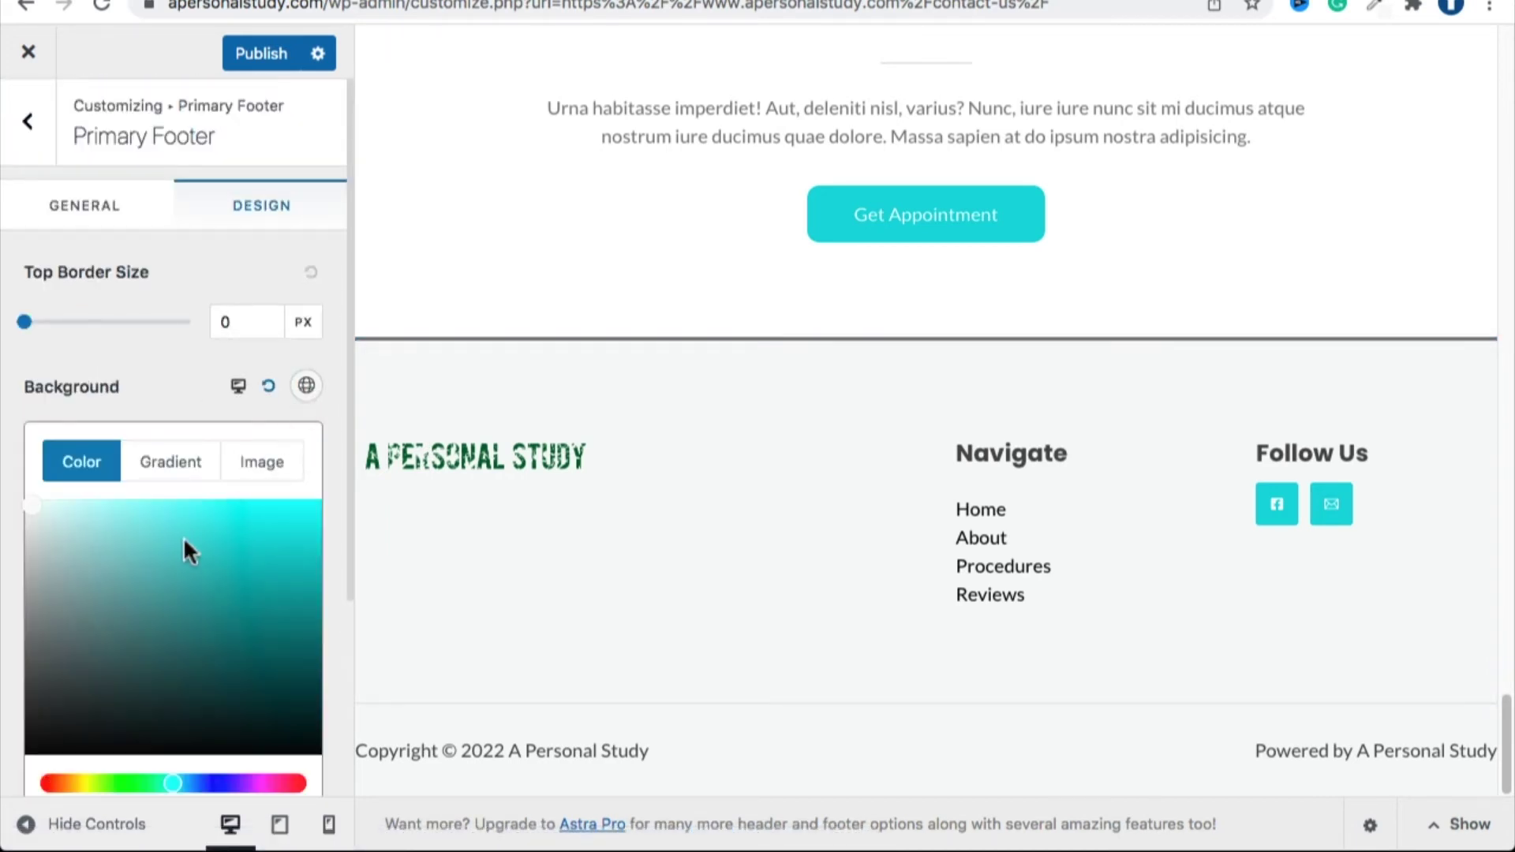
scroll(181, 539, "down", 5)
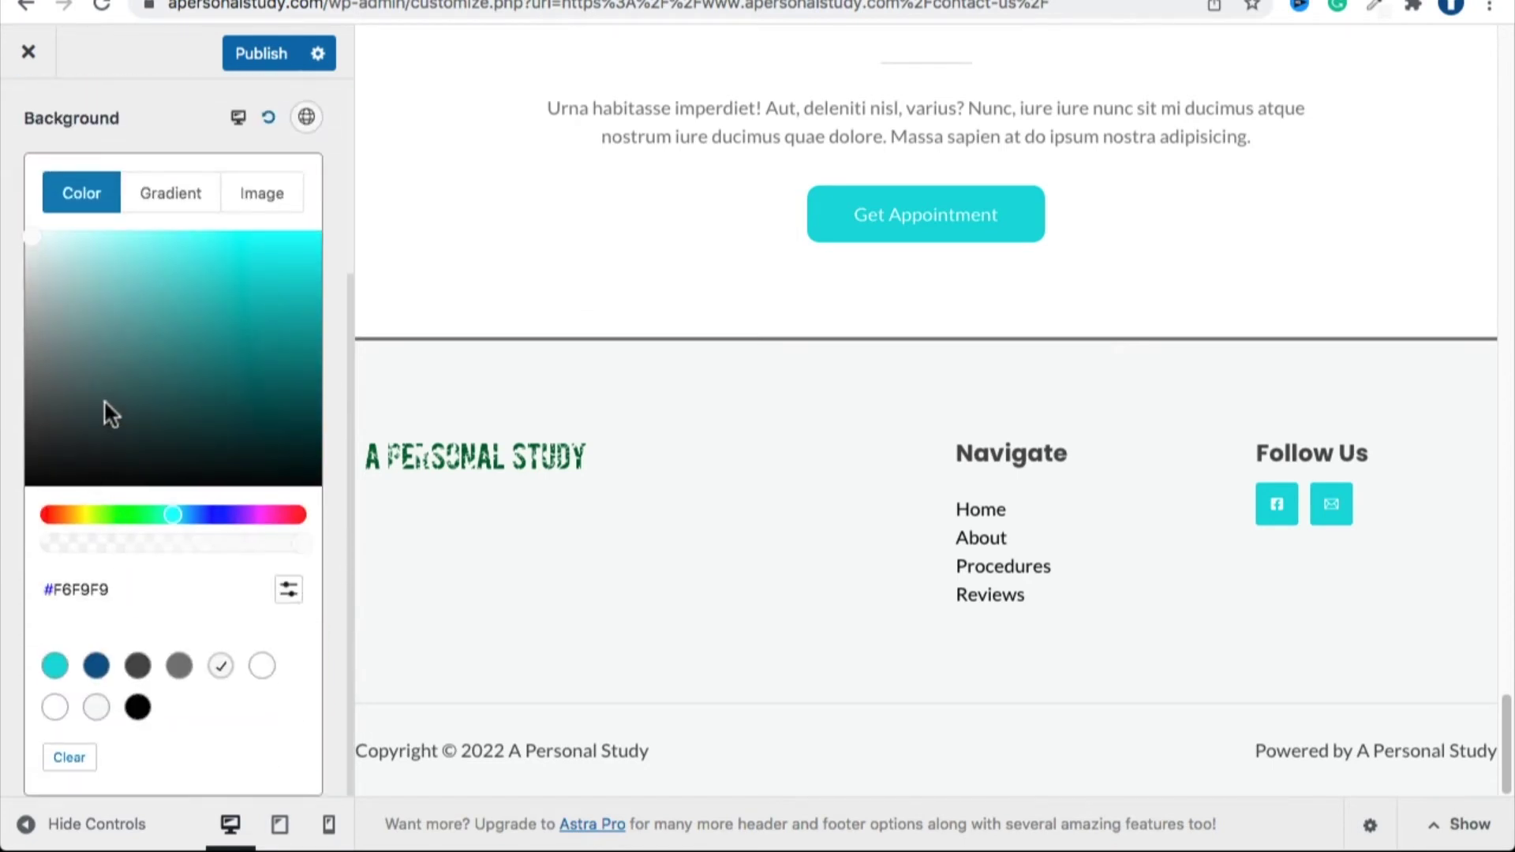
scroll(103, 400, "up", 1)
left_click(95, 737)
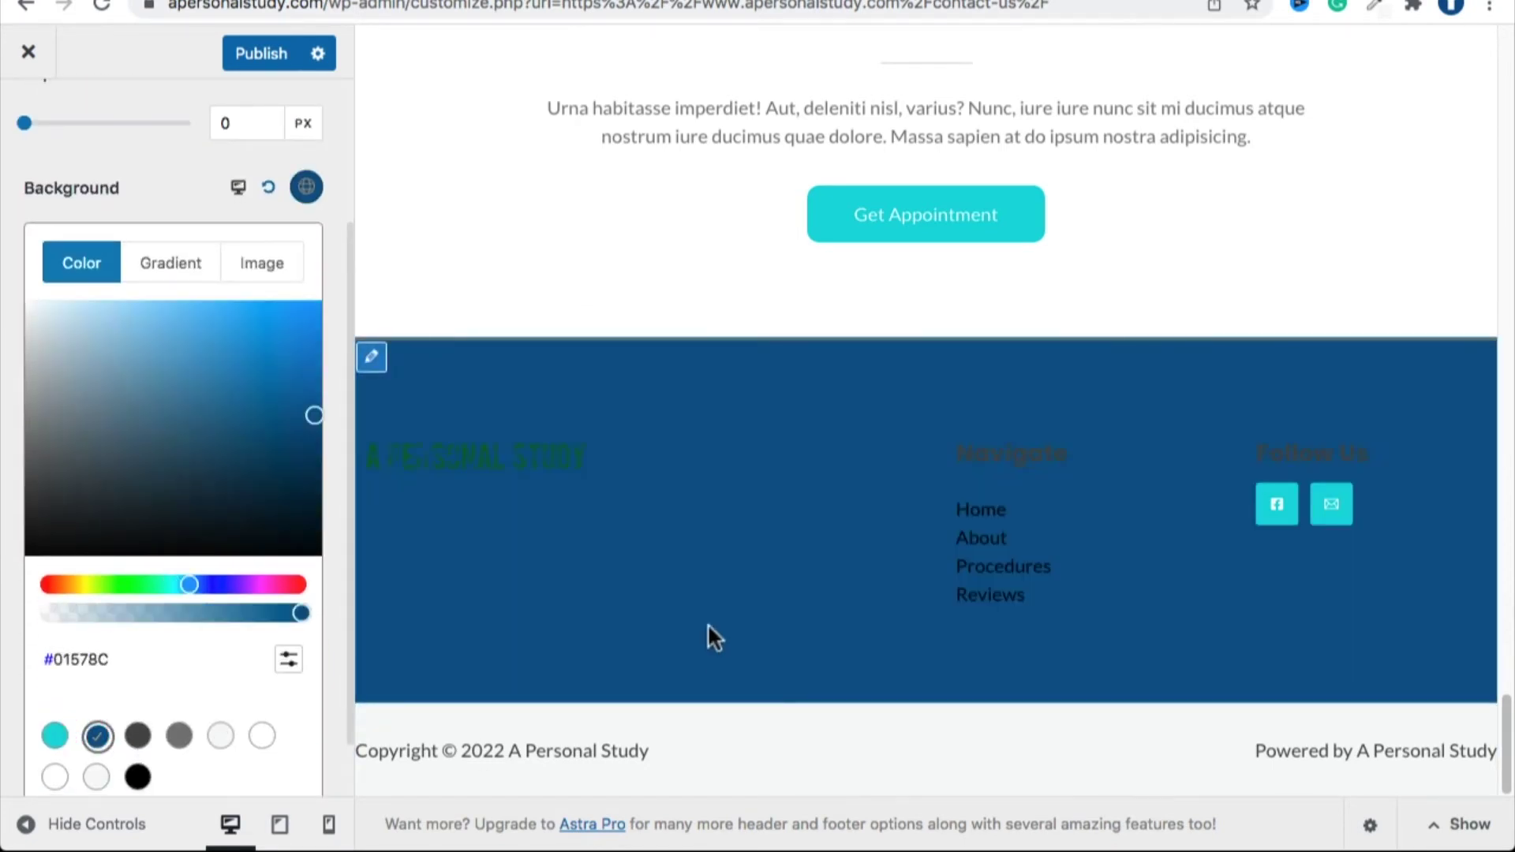
left_click(139, 777)
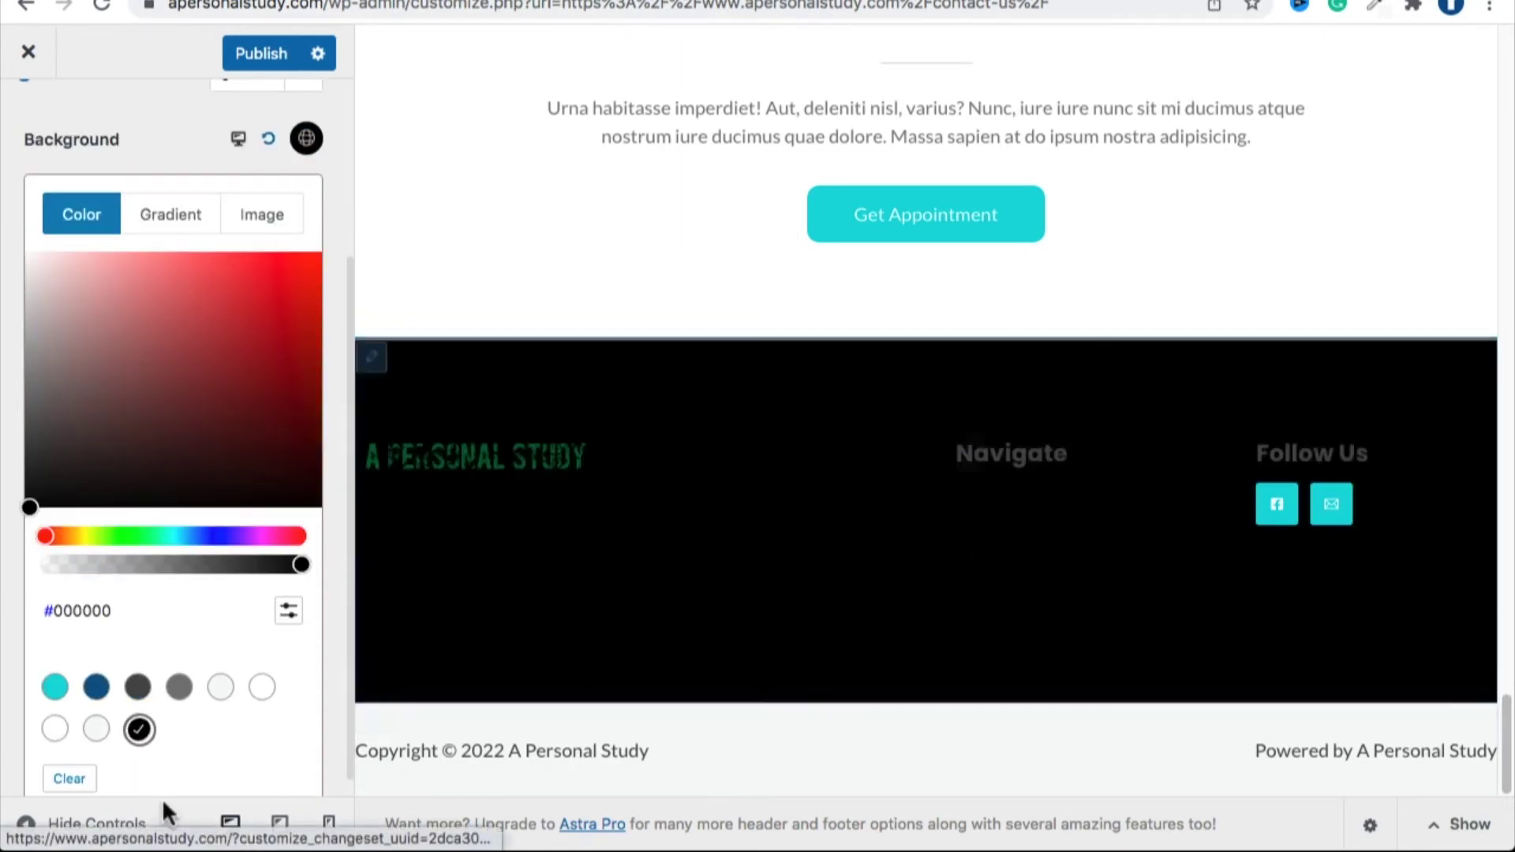
left_click(54, 728)
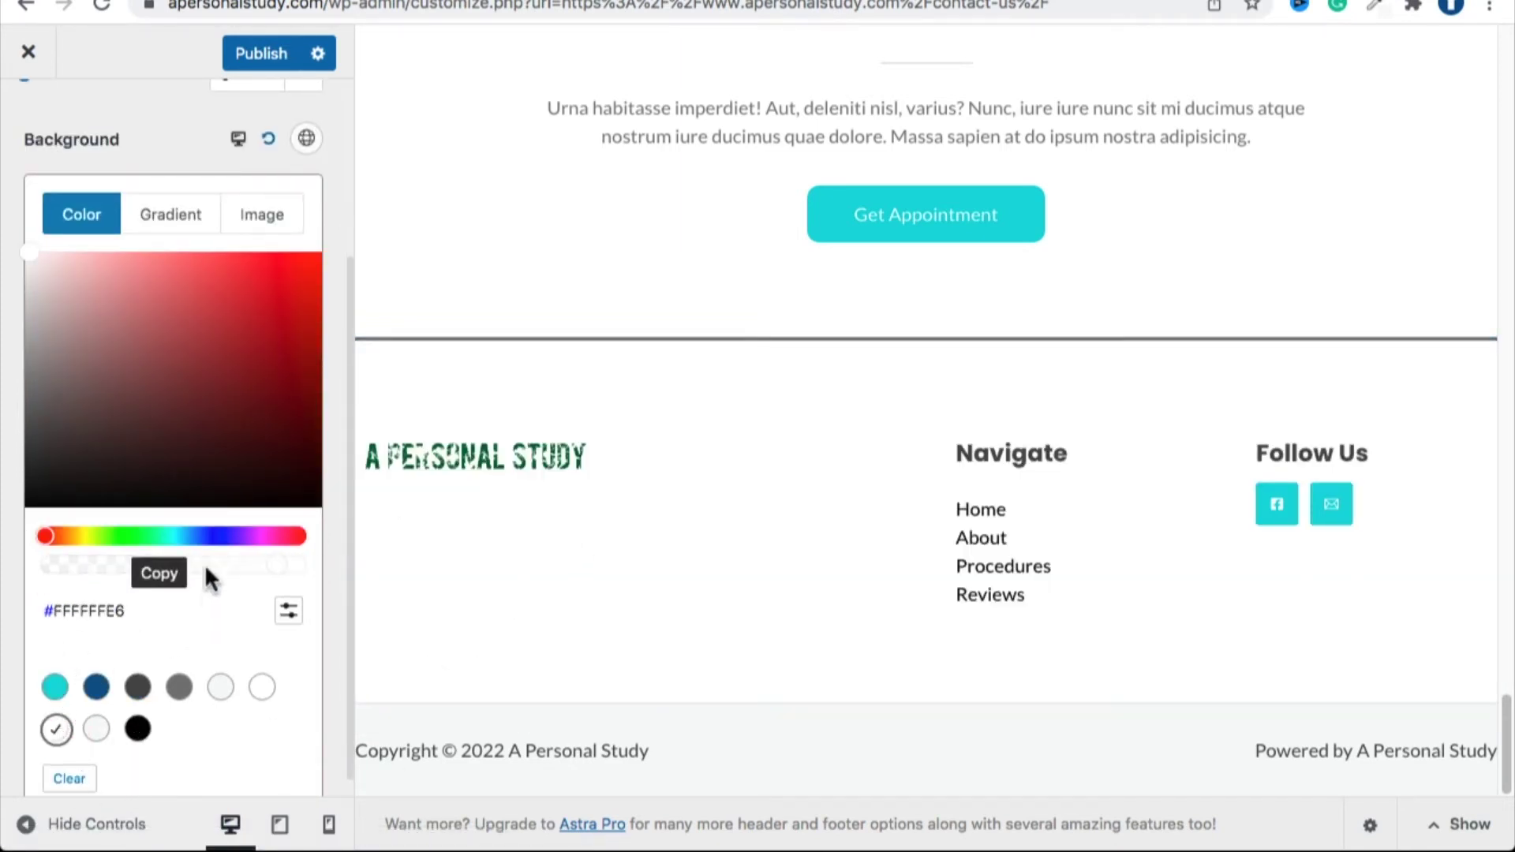
Close the color picker and reset the Primary Footer's background color.
scroll(203, 544, "down", 1)
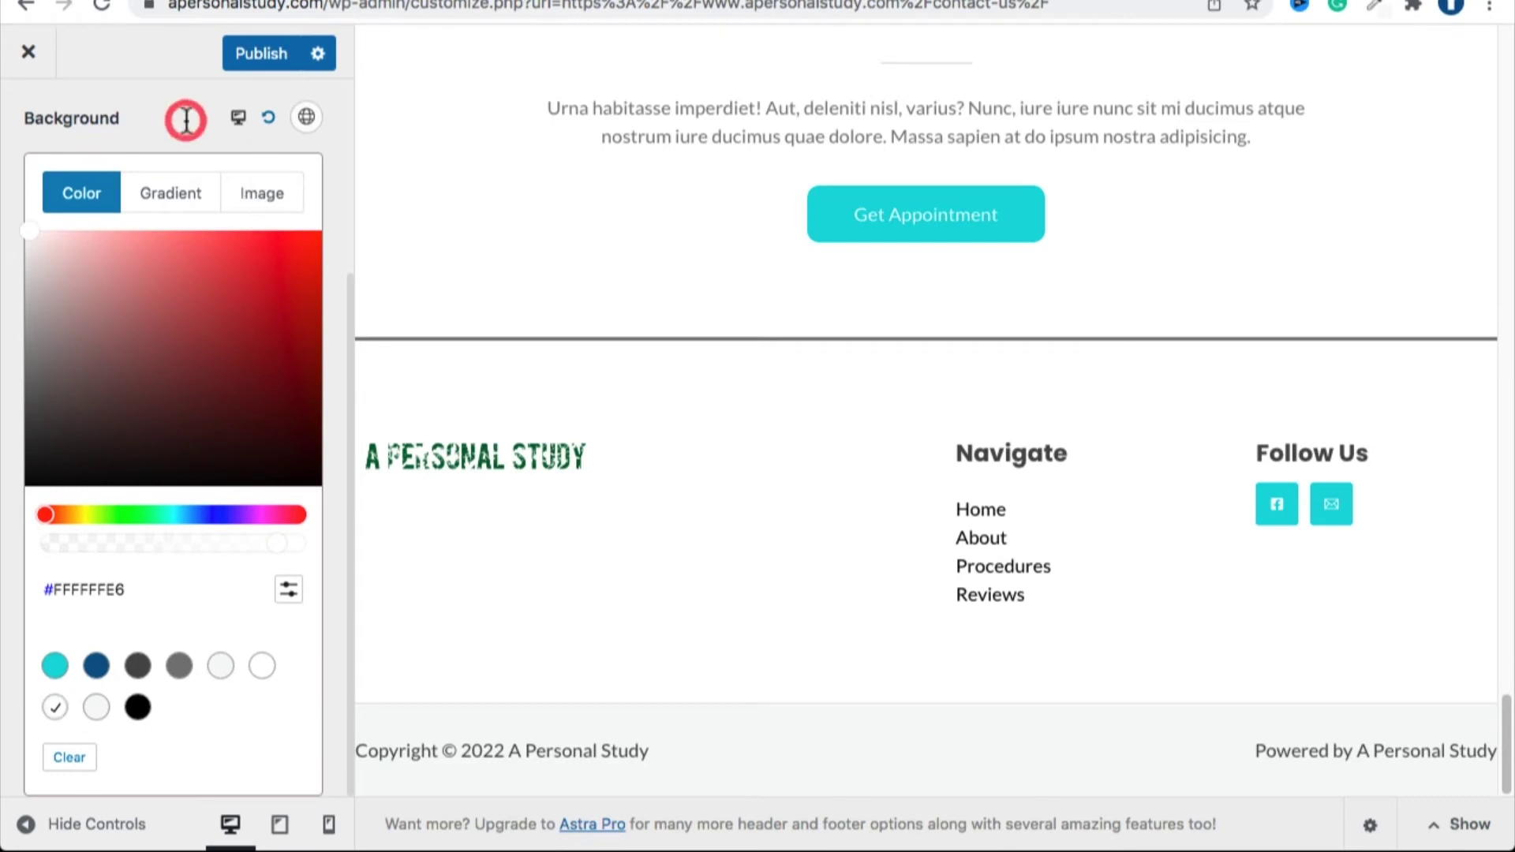
left_click(185, 120)
left_click(269, 363)
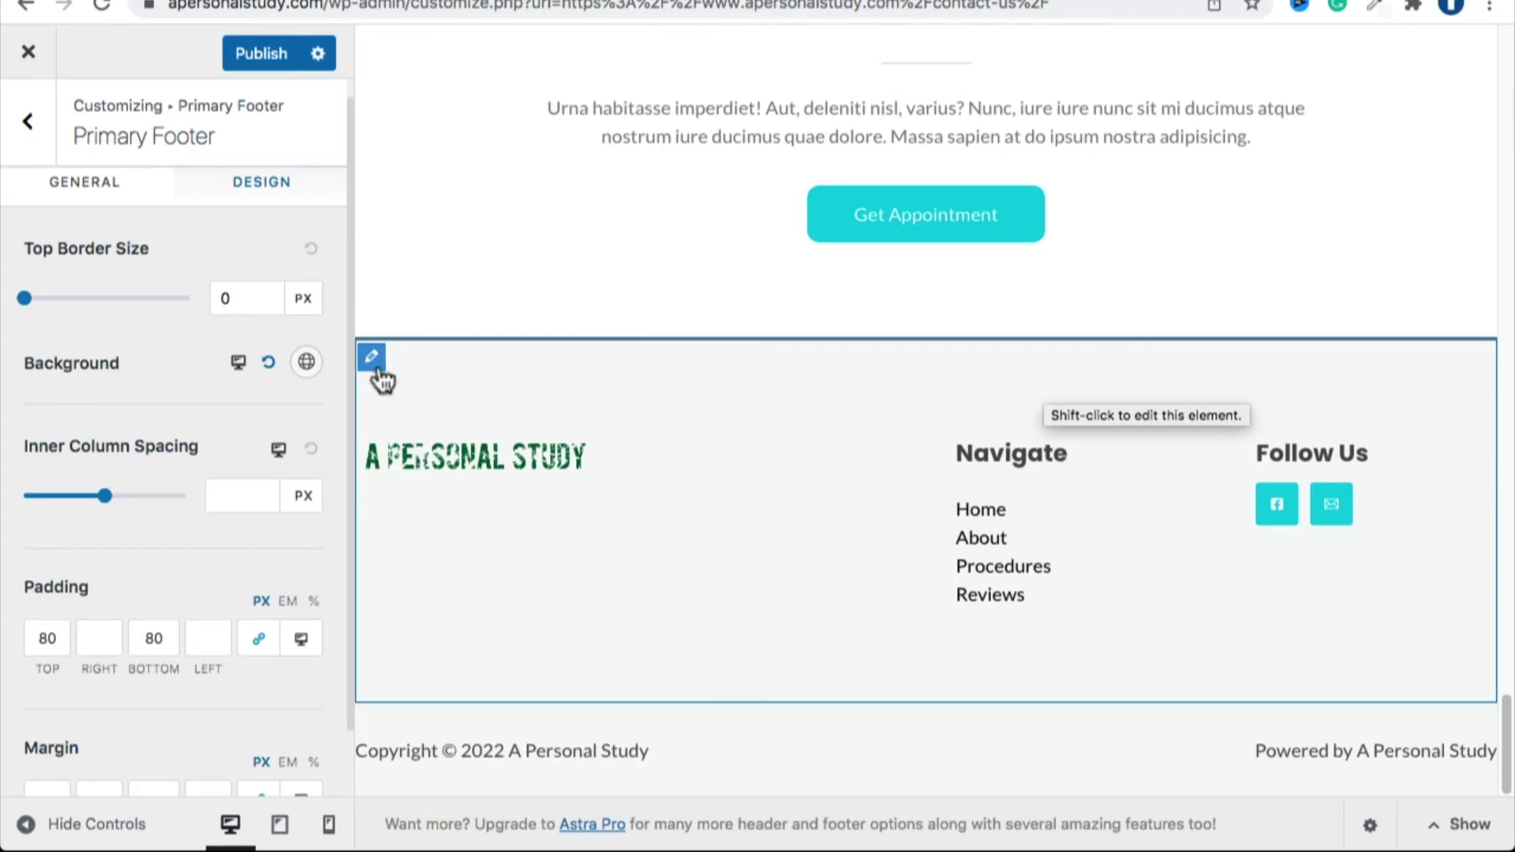
Return to the Footer Builder with its row layout shown and open the settings of the primary footer row.
left_click(47, 146)
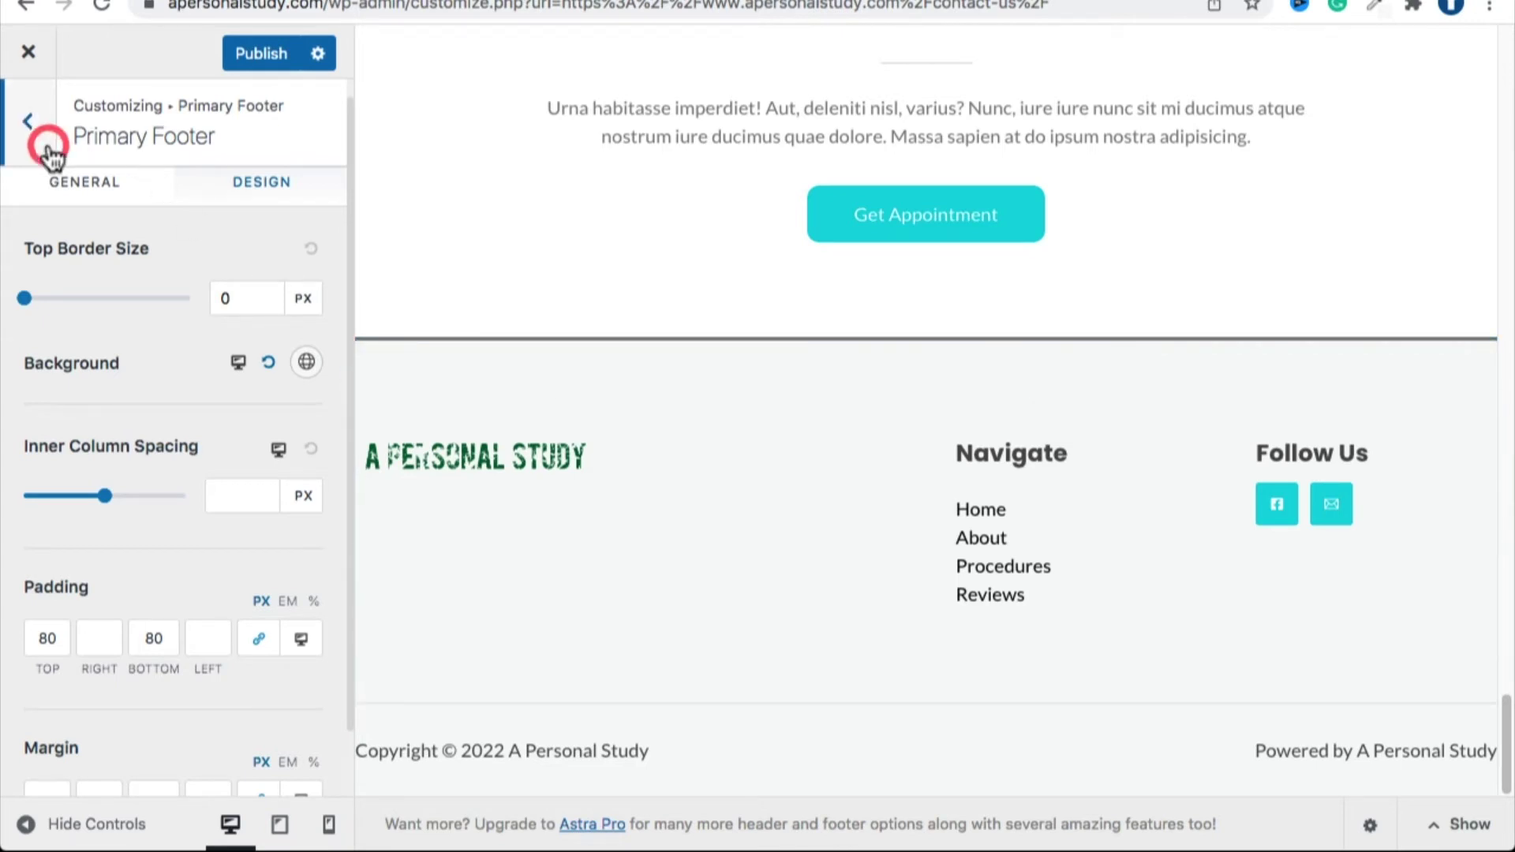
left_click(27, 141)
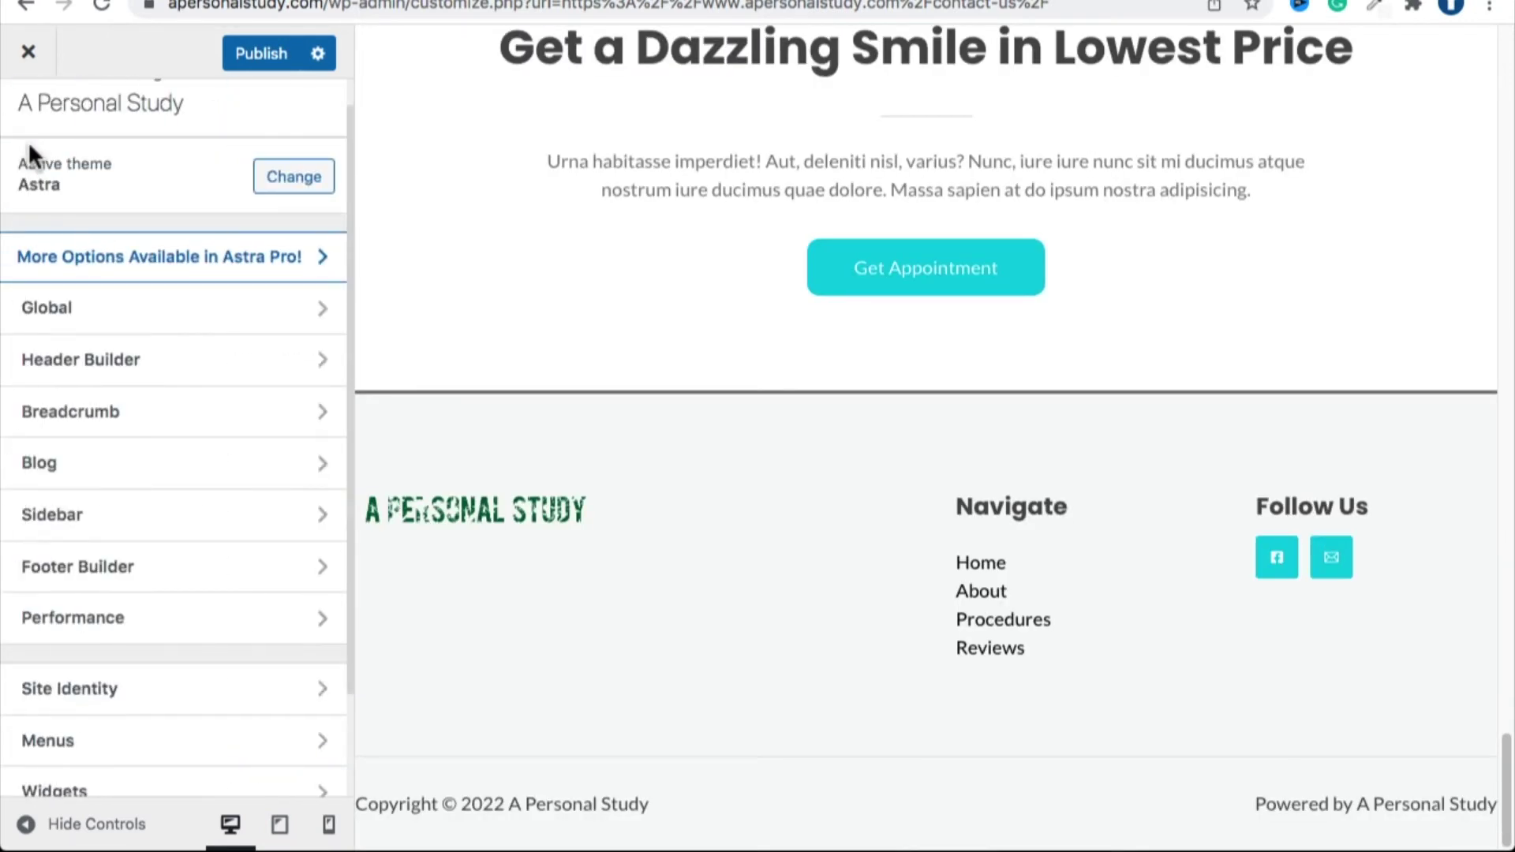
scroll(138, 588, "down", 2)
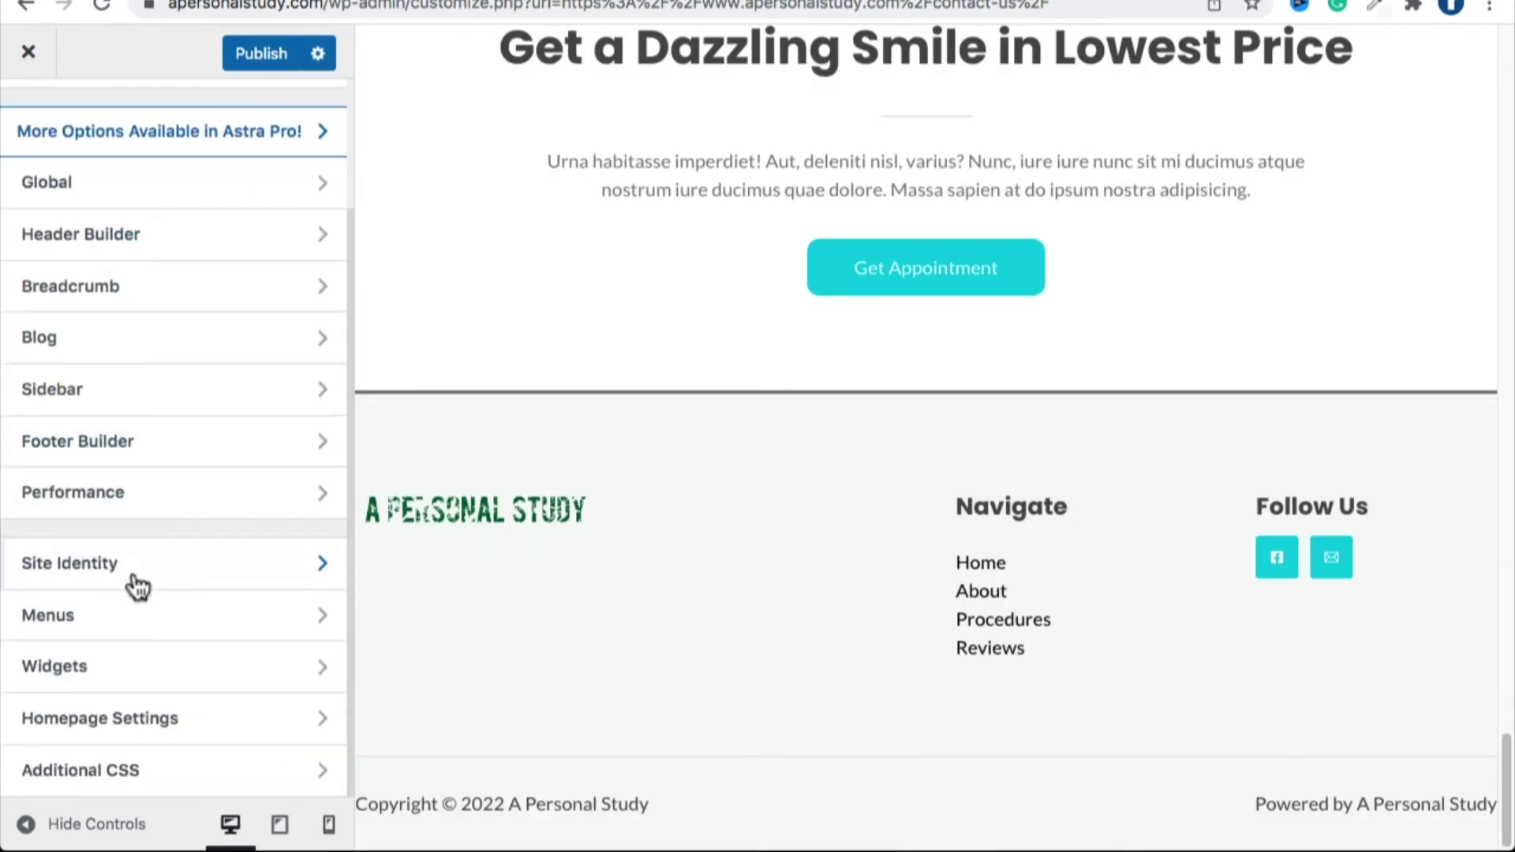
left_click(93, 439)
left_click(1441, 827)
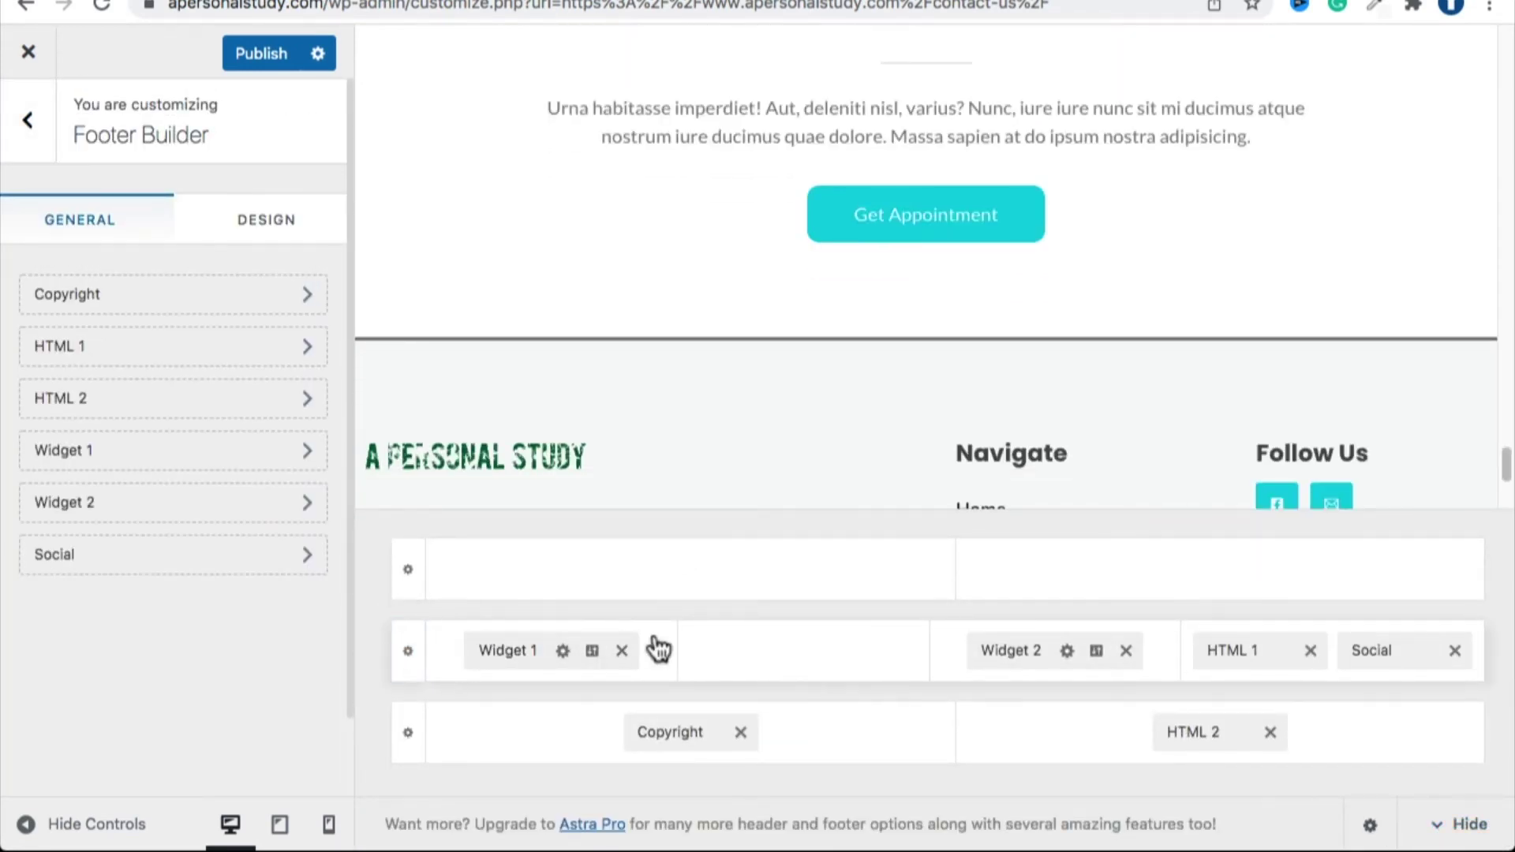
scroll(761, 477, "down", 3)
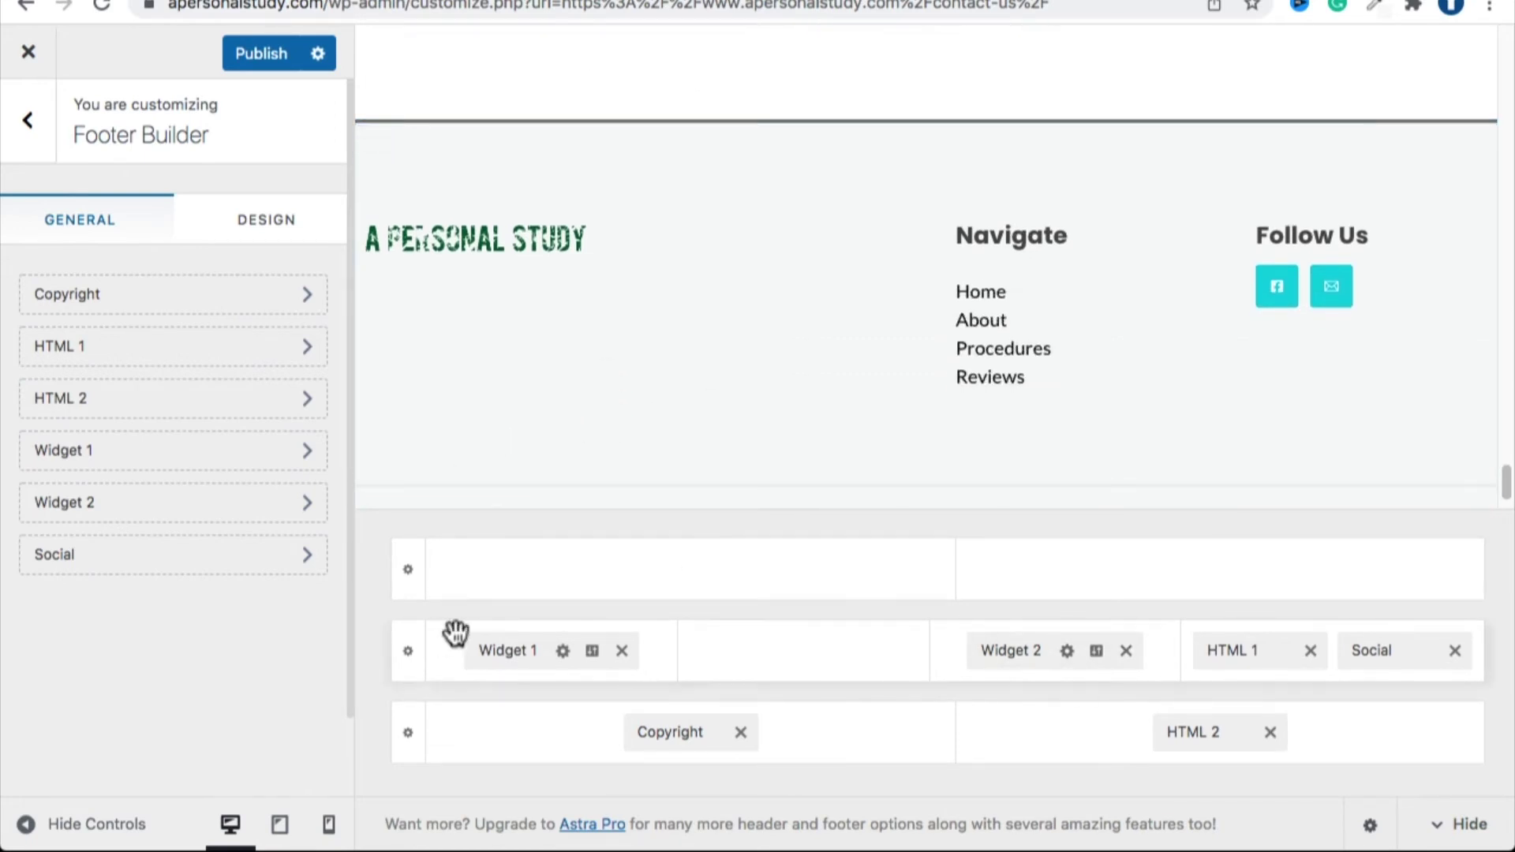
left_click(413, 655)
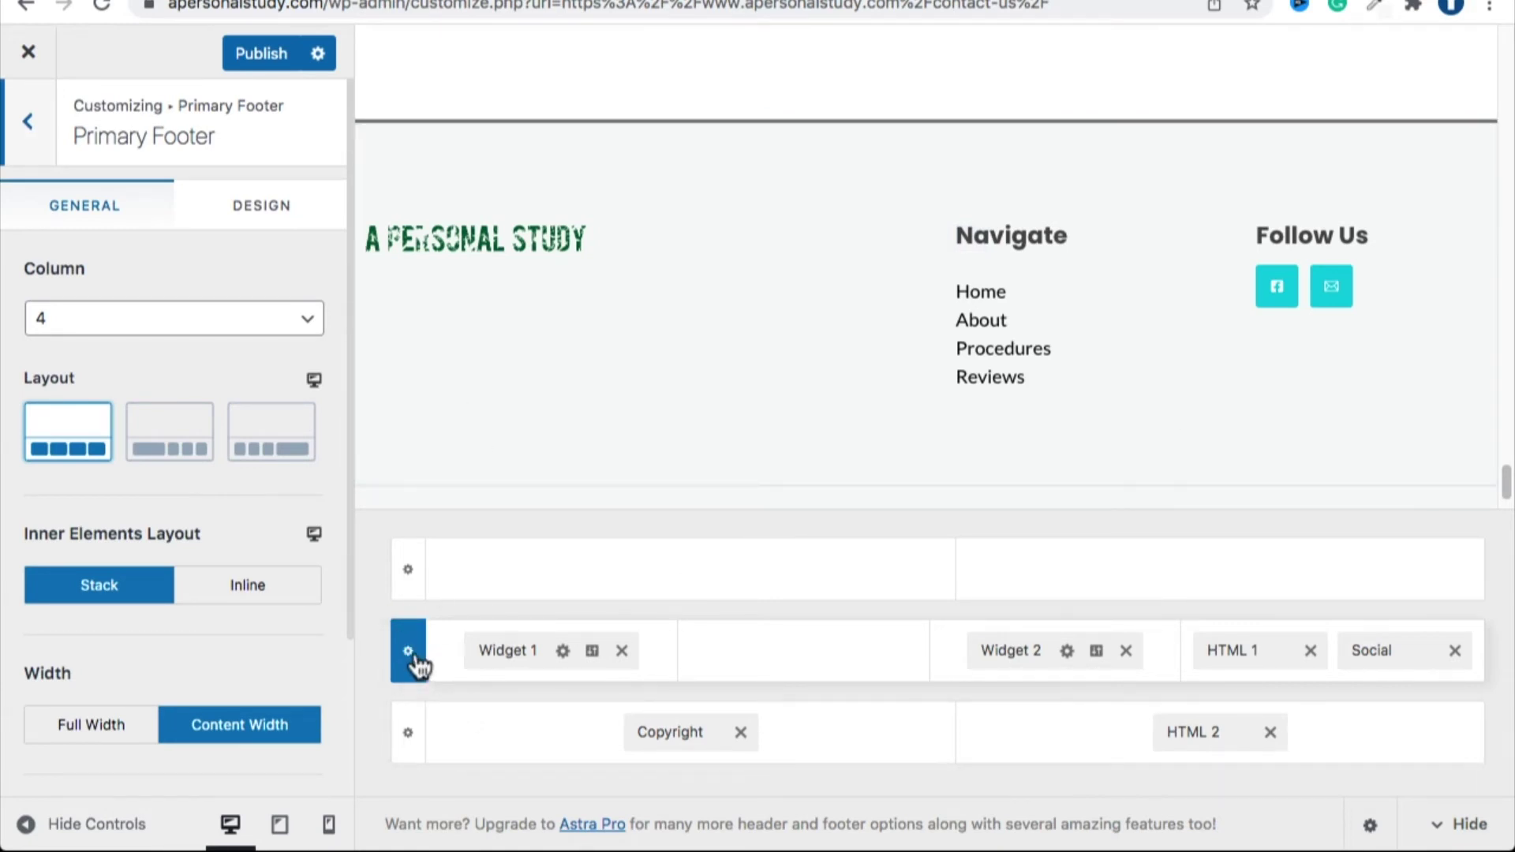
scroll(553, 426, "down", 1)
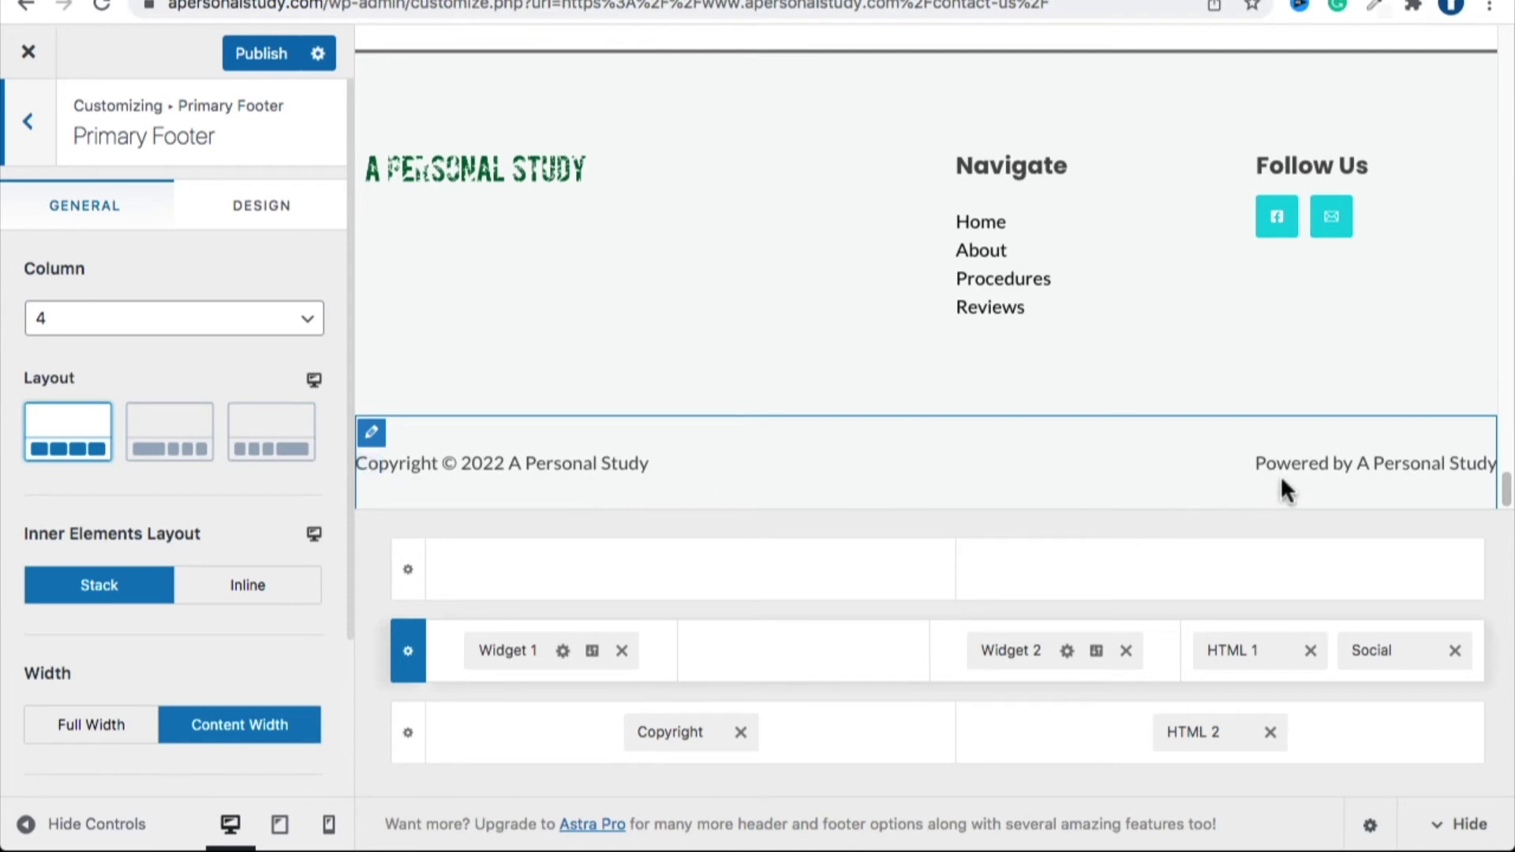
Try deleting the [copyright] shortcode from the Copyright element's text, and undo the deletion.
left_click(669, 735)
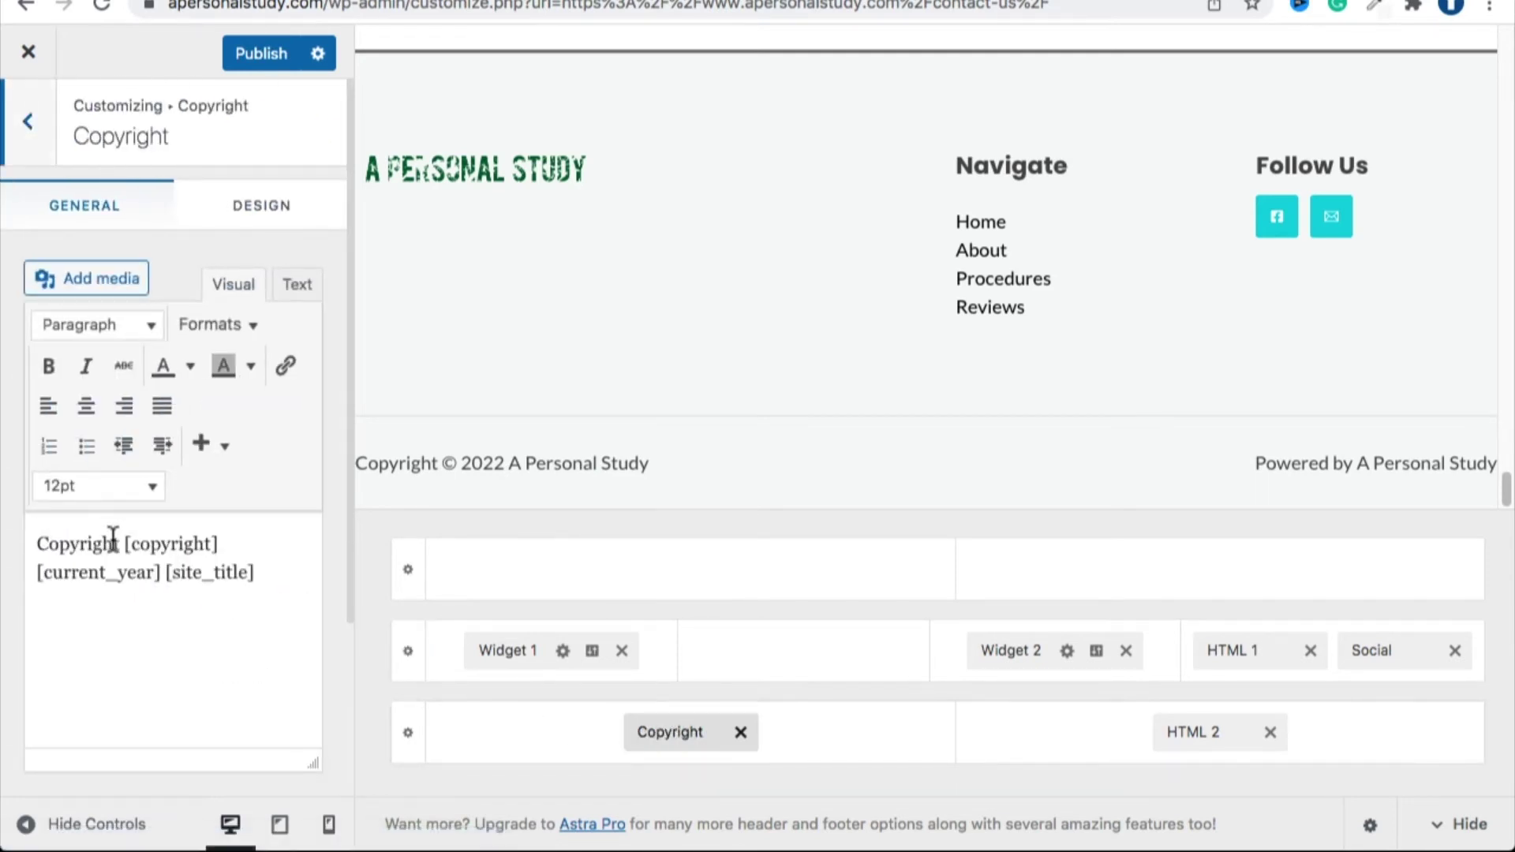
left_click_drag(124, 545, 201, 544)
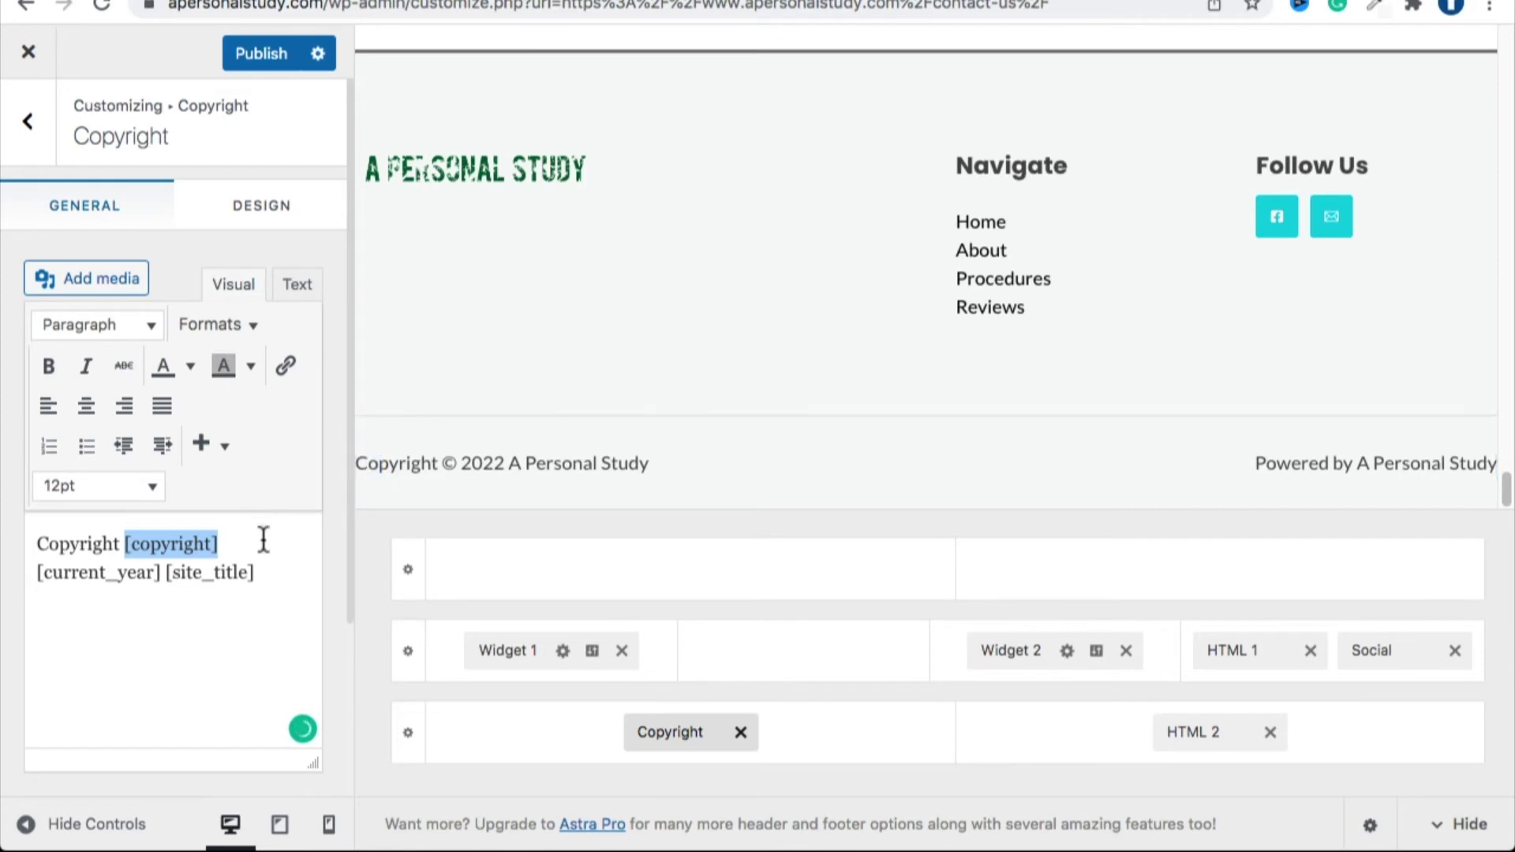
key("BackSpace")
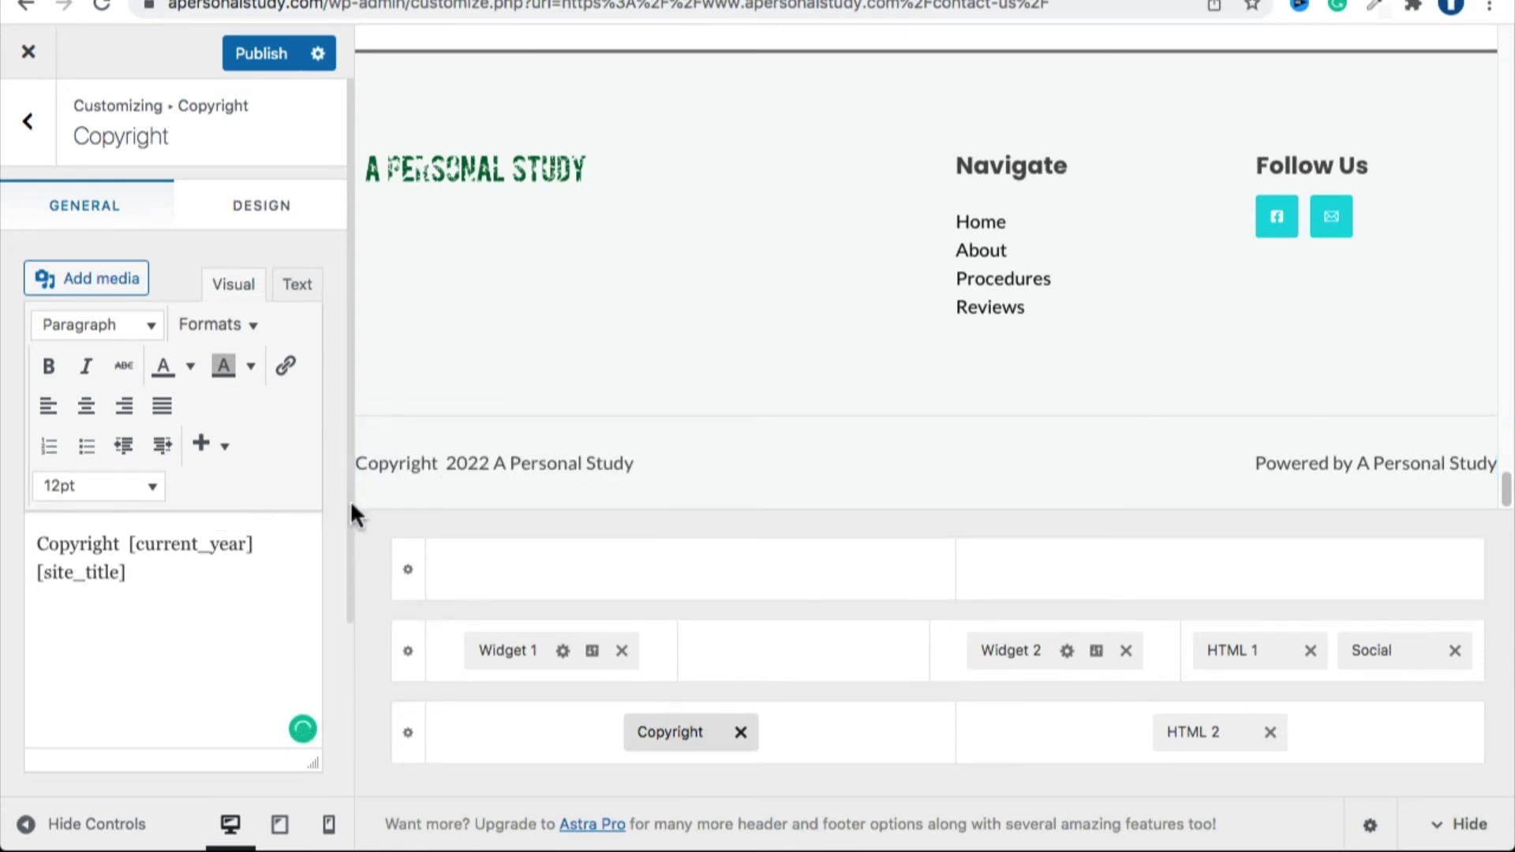
key("ctrl+z")
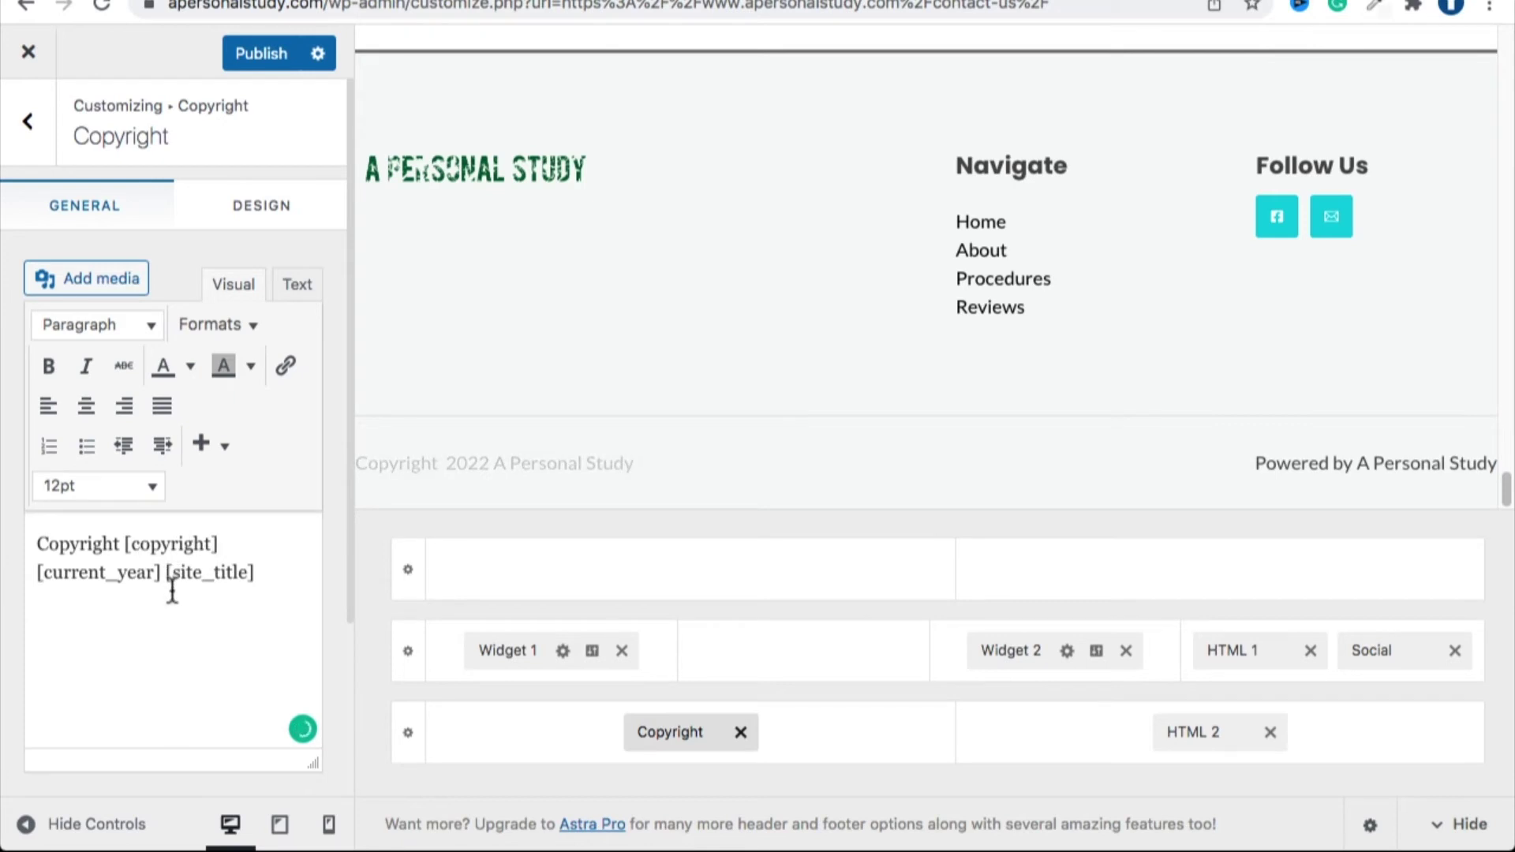
Examine the [current_year] and [site_title] shortcodes in the Copyright element's text.
left_click_drag(161, 576, 2, 576)
left_click_drag(169, 574, 257, 570)
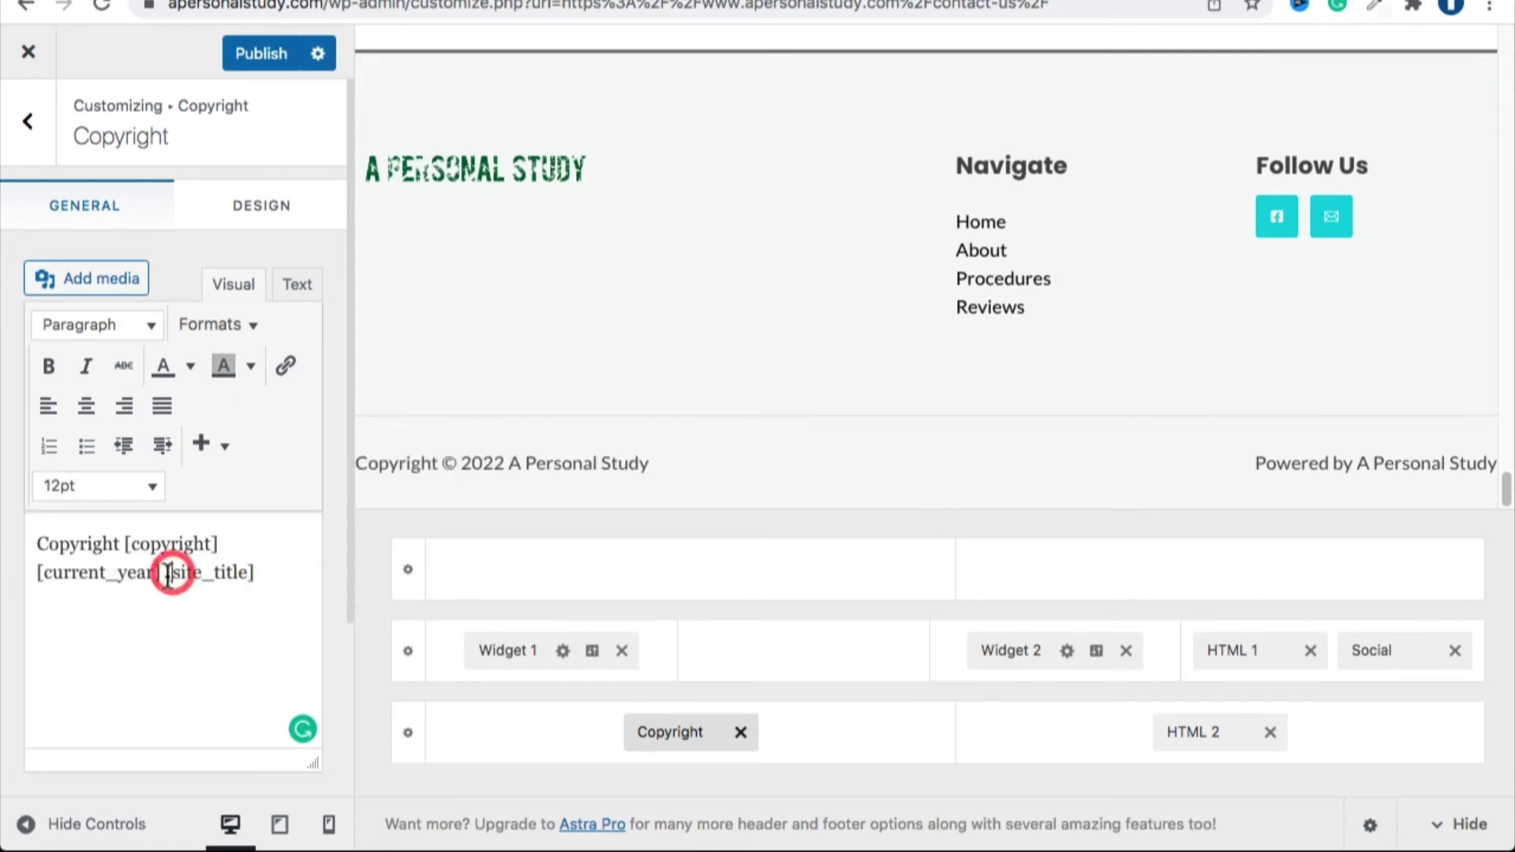
left_click_drag(166, 573, 236, 574)
left_click(254, 573)
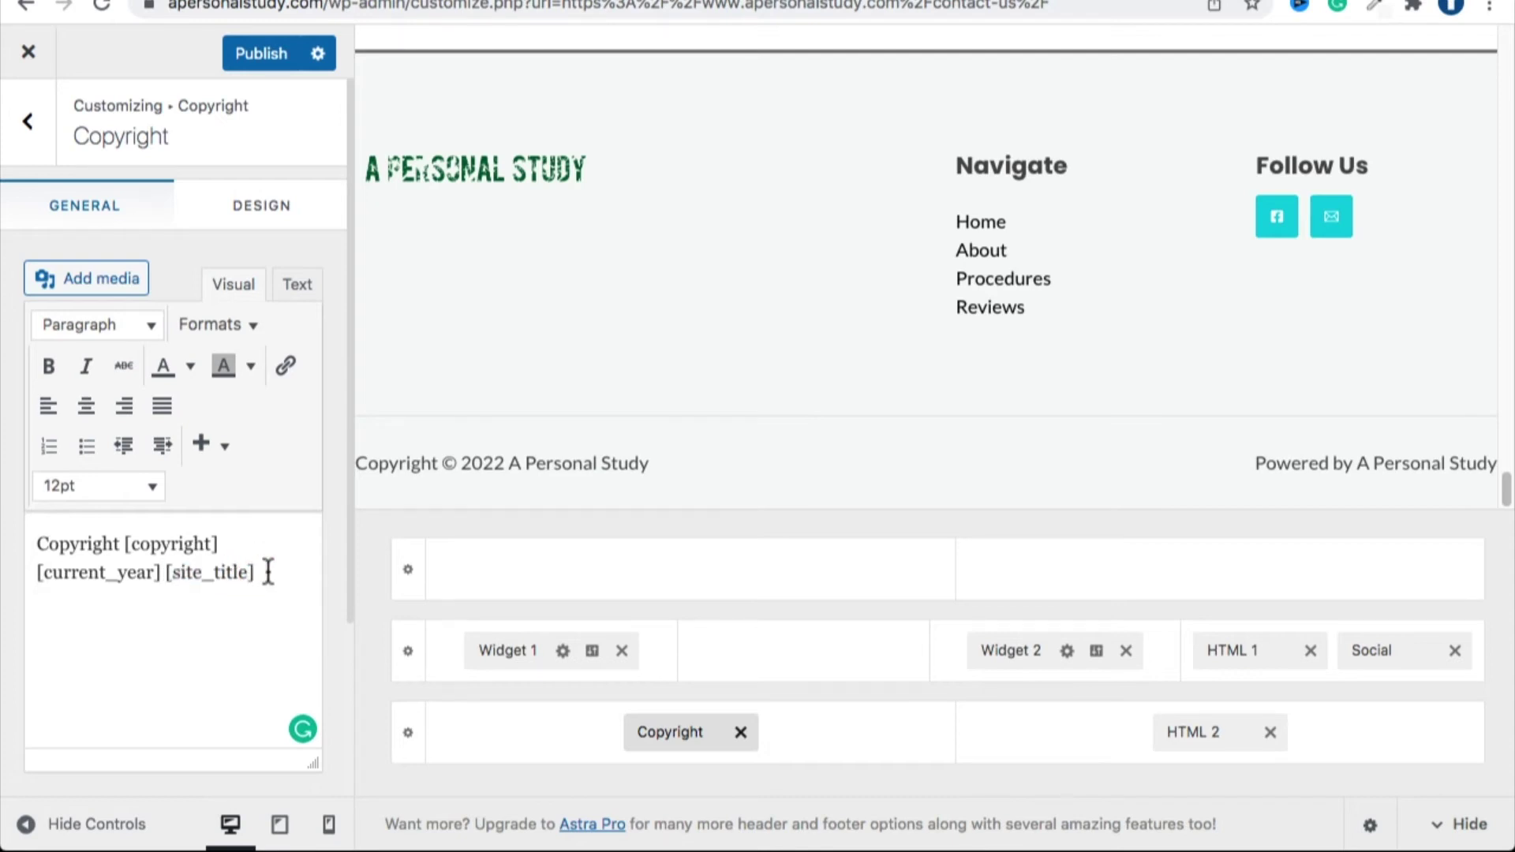
Replace the text of the HTML 2 footer element with "All Rights Reserved.".
left_click(1184, 726)
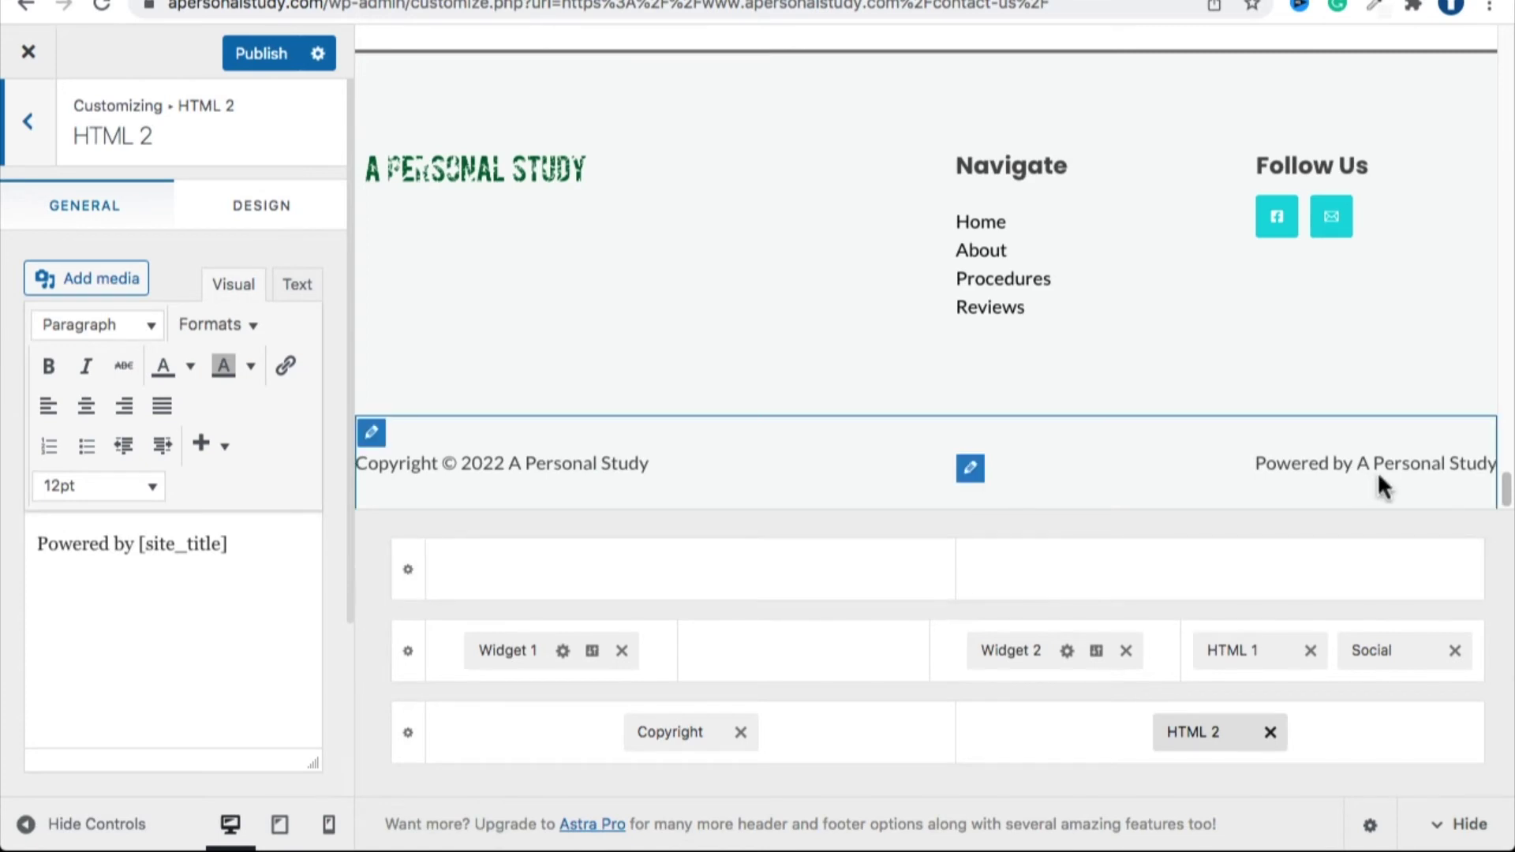
triple_click(147, 553)
type("All Rights Reserved.")
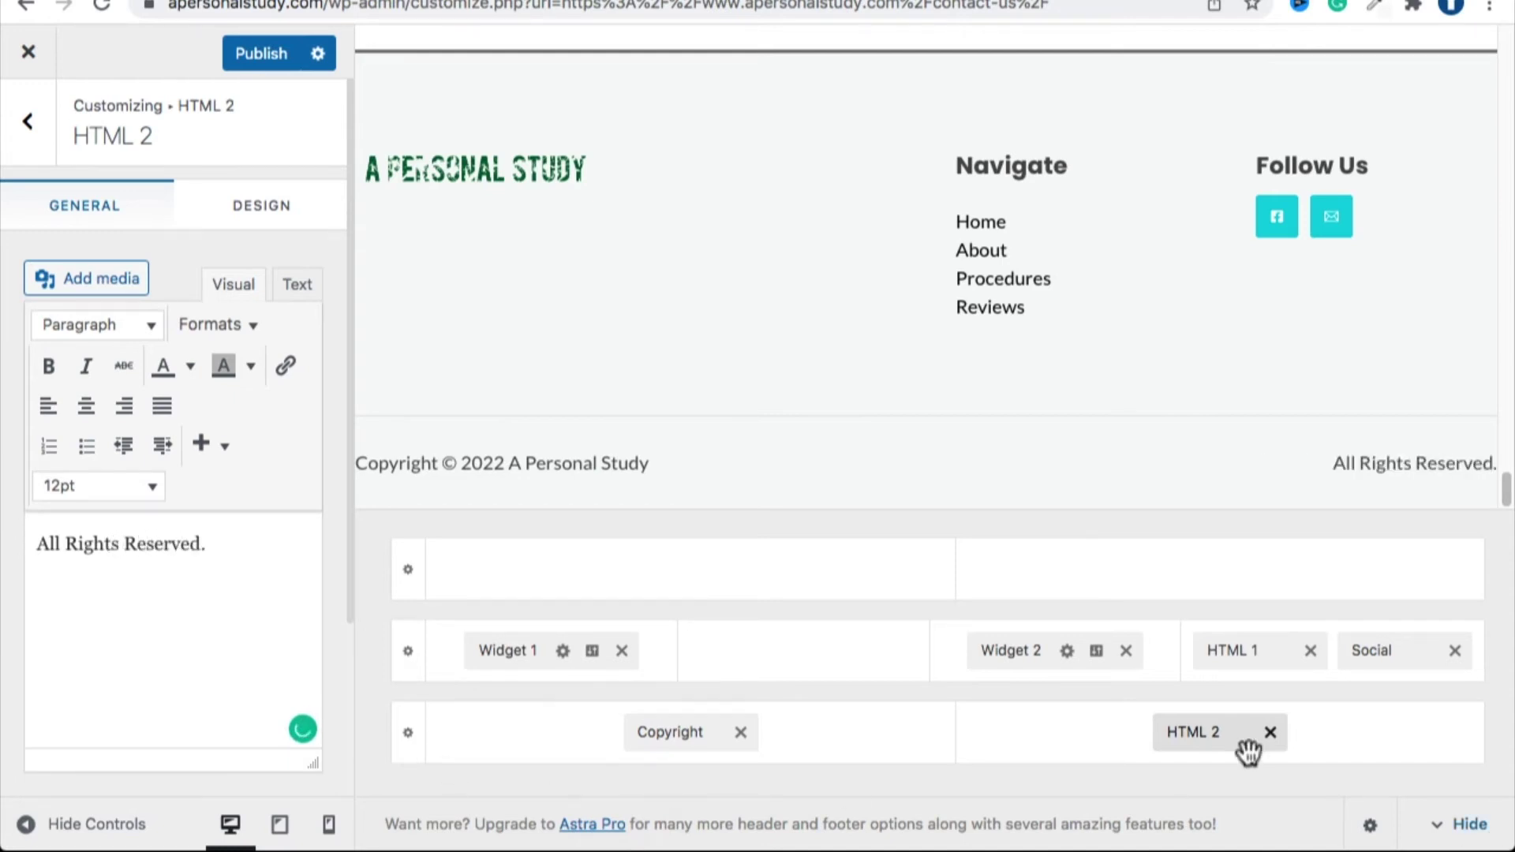
left_click(210, 541)
triple_click(210, 542)
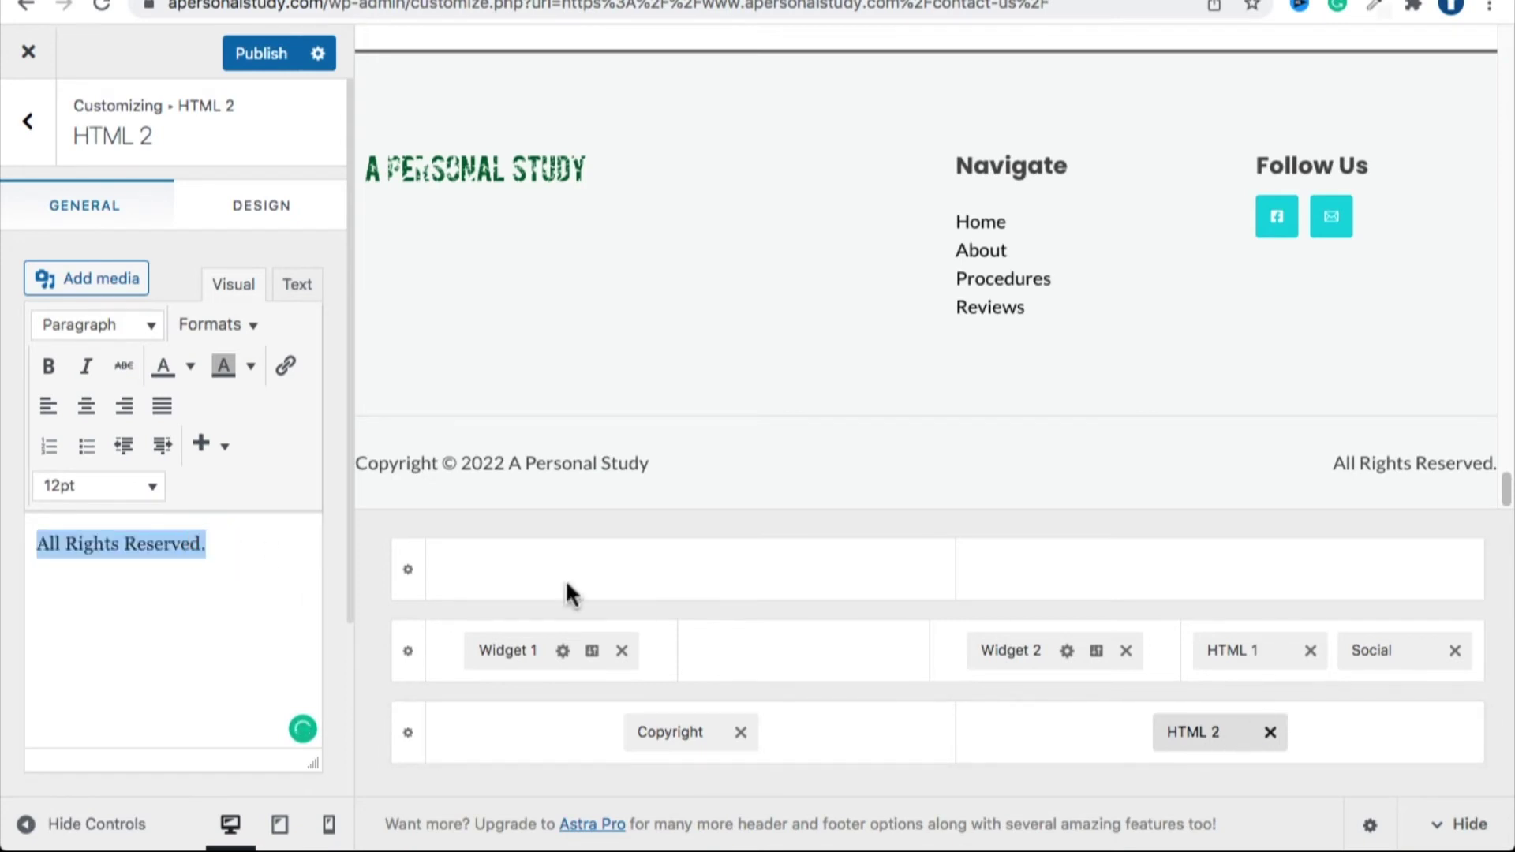
Remove HTML 2 from the lowest footer row and add a Footer Menu element in its place.
left_click(1271, 736)
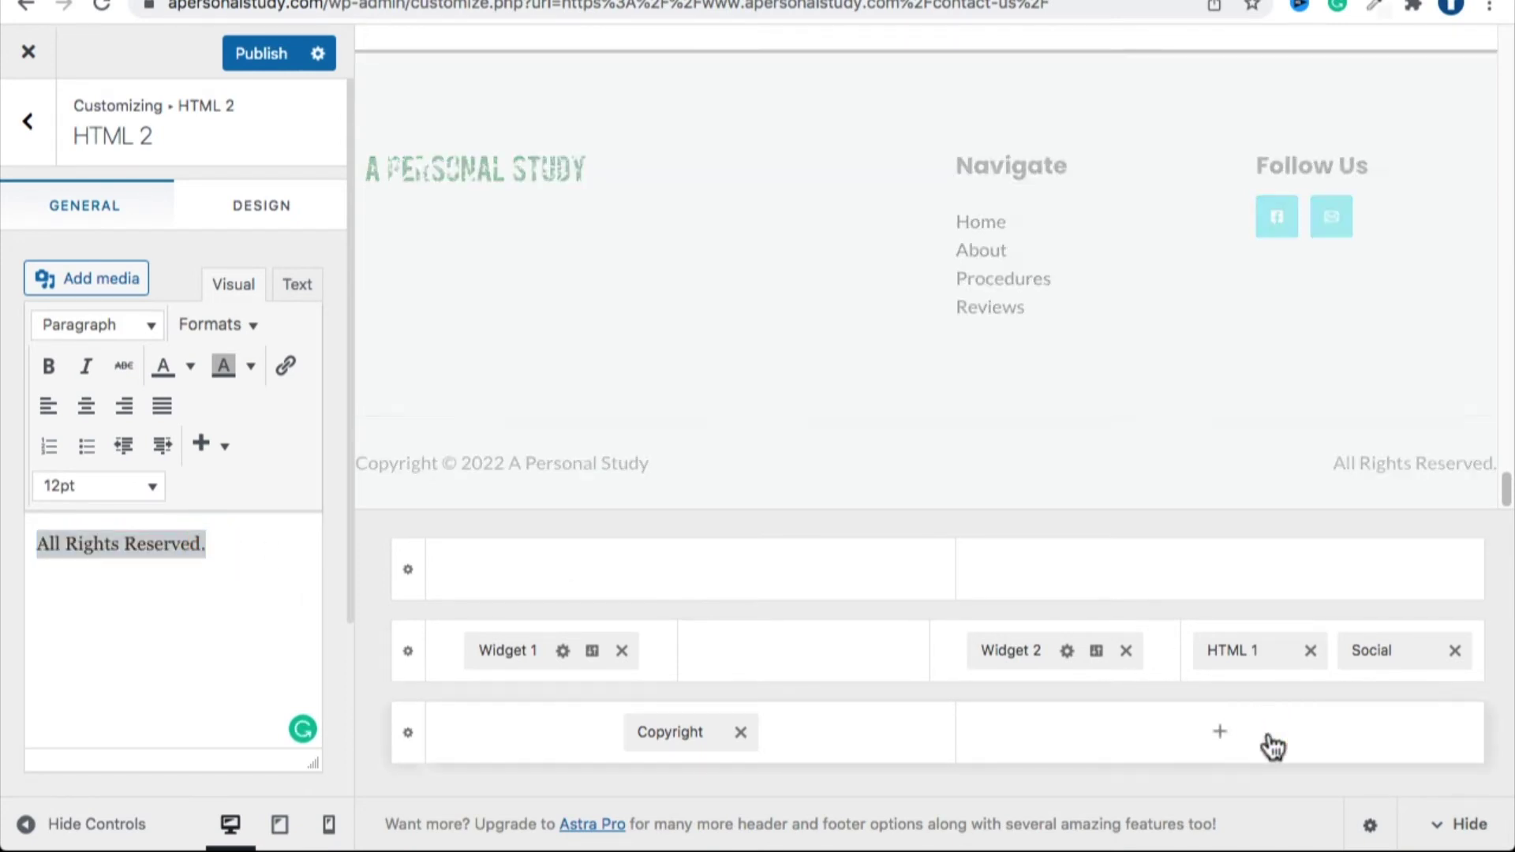
left_click(1220, 732)
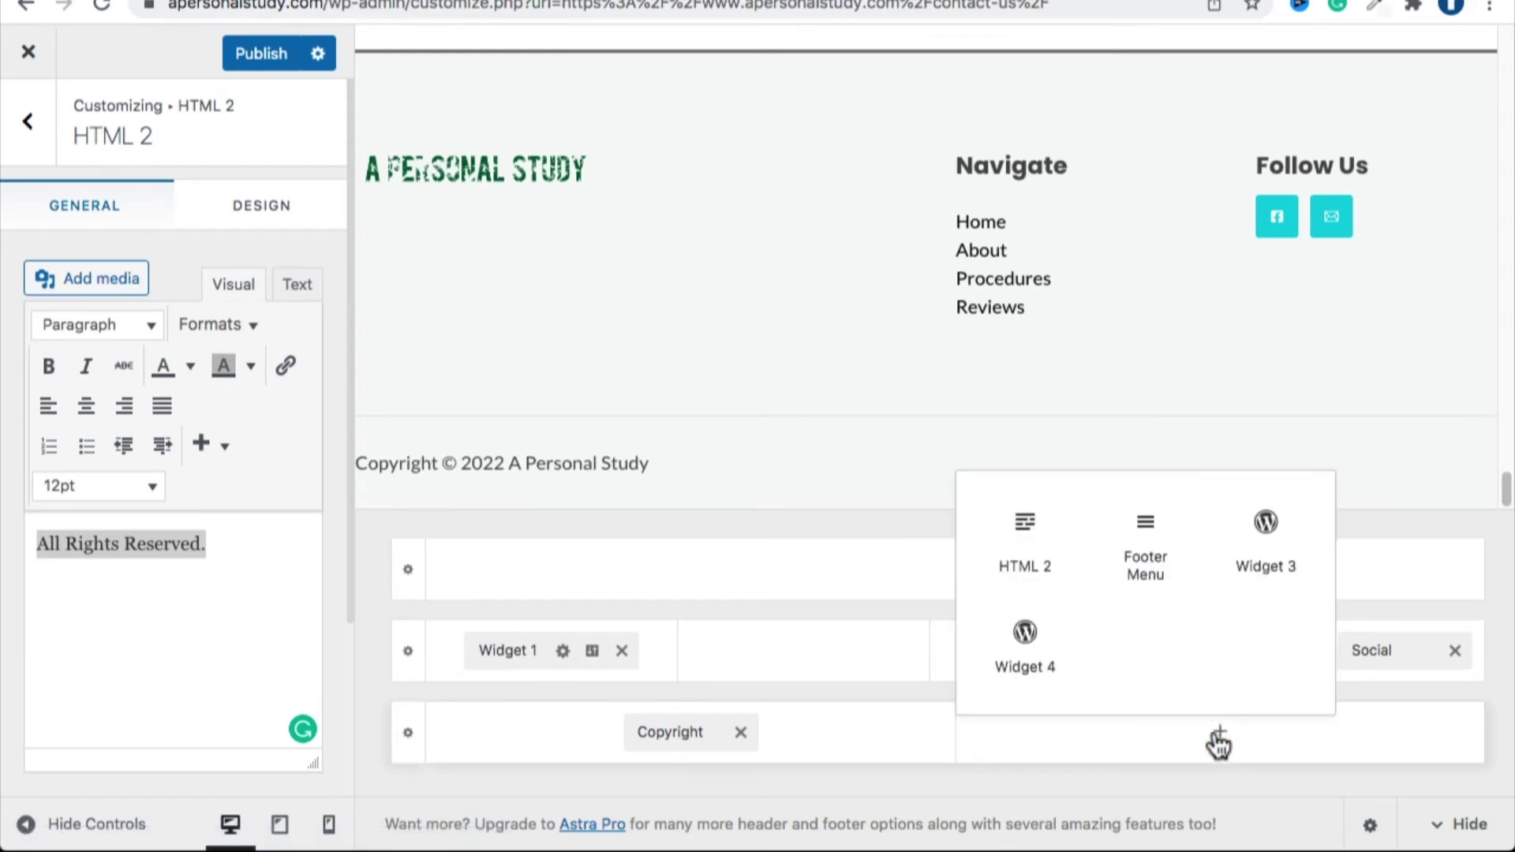
left_click(1151, 551)
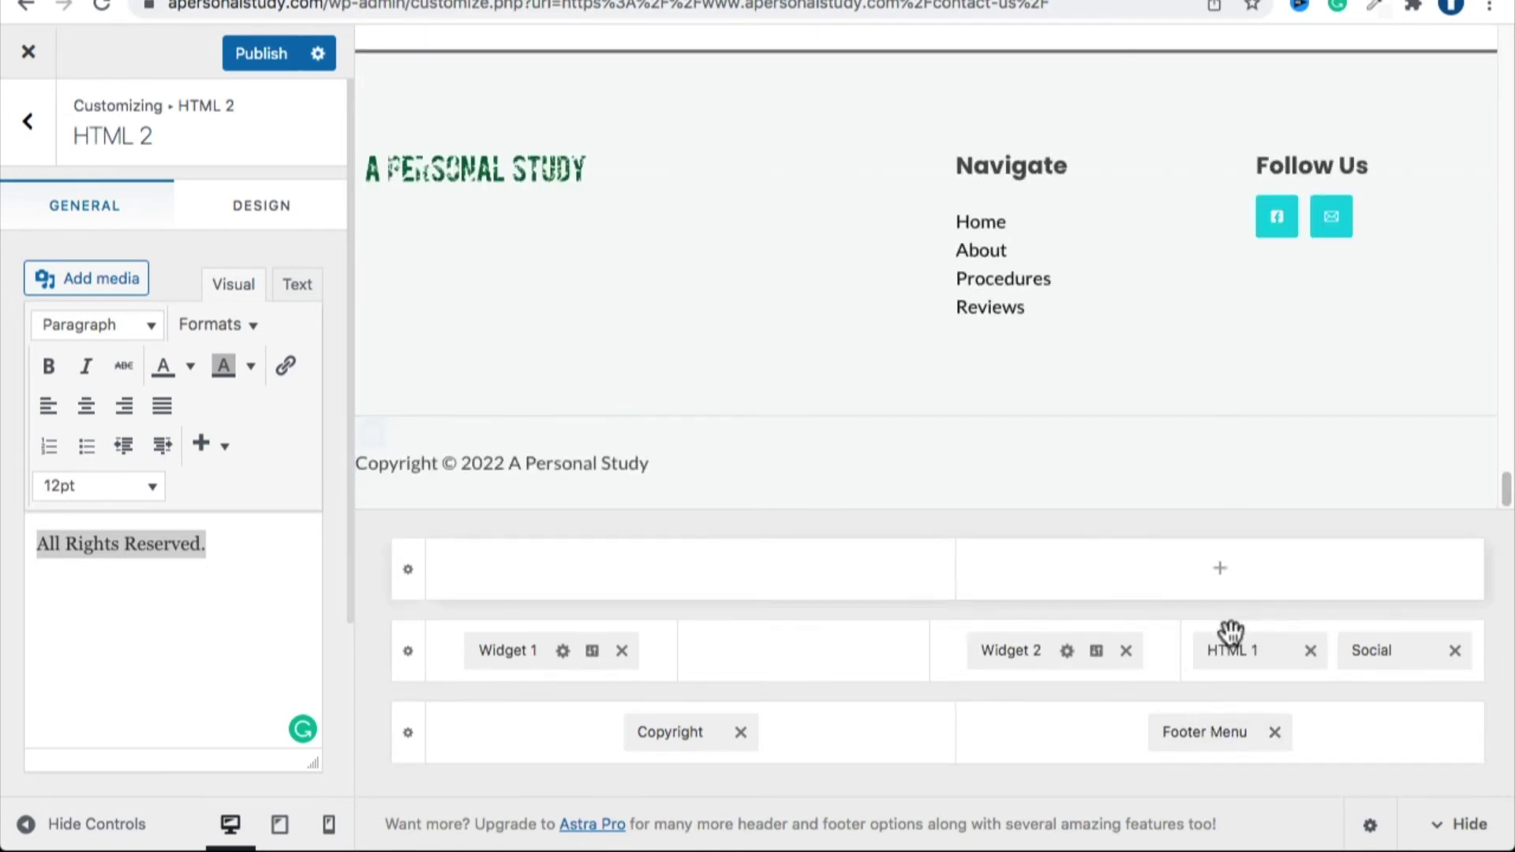
Create a new menu named Footer from the Footer Menu element's configuration and assign it to the Footer Menu location.
left_click(1213, 728)
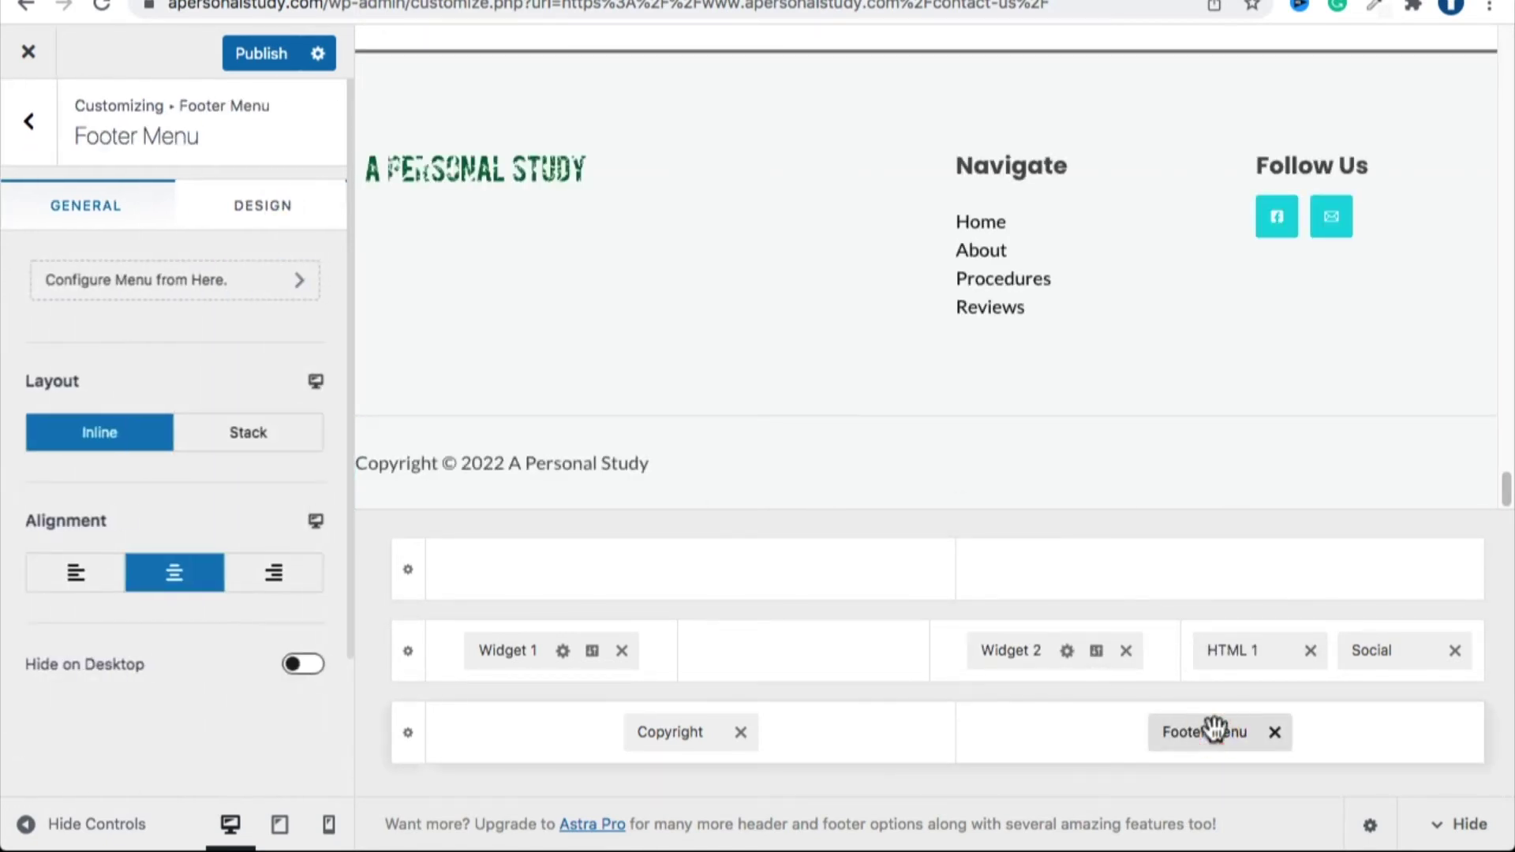
left_click(195, 299)
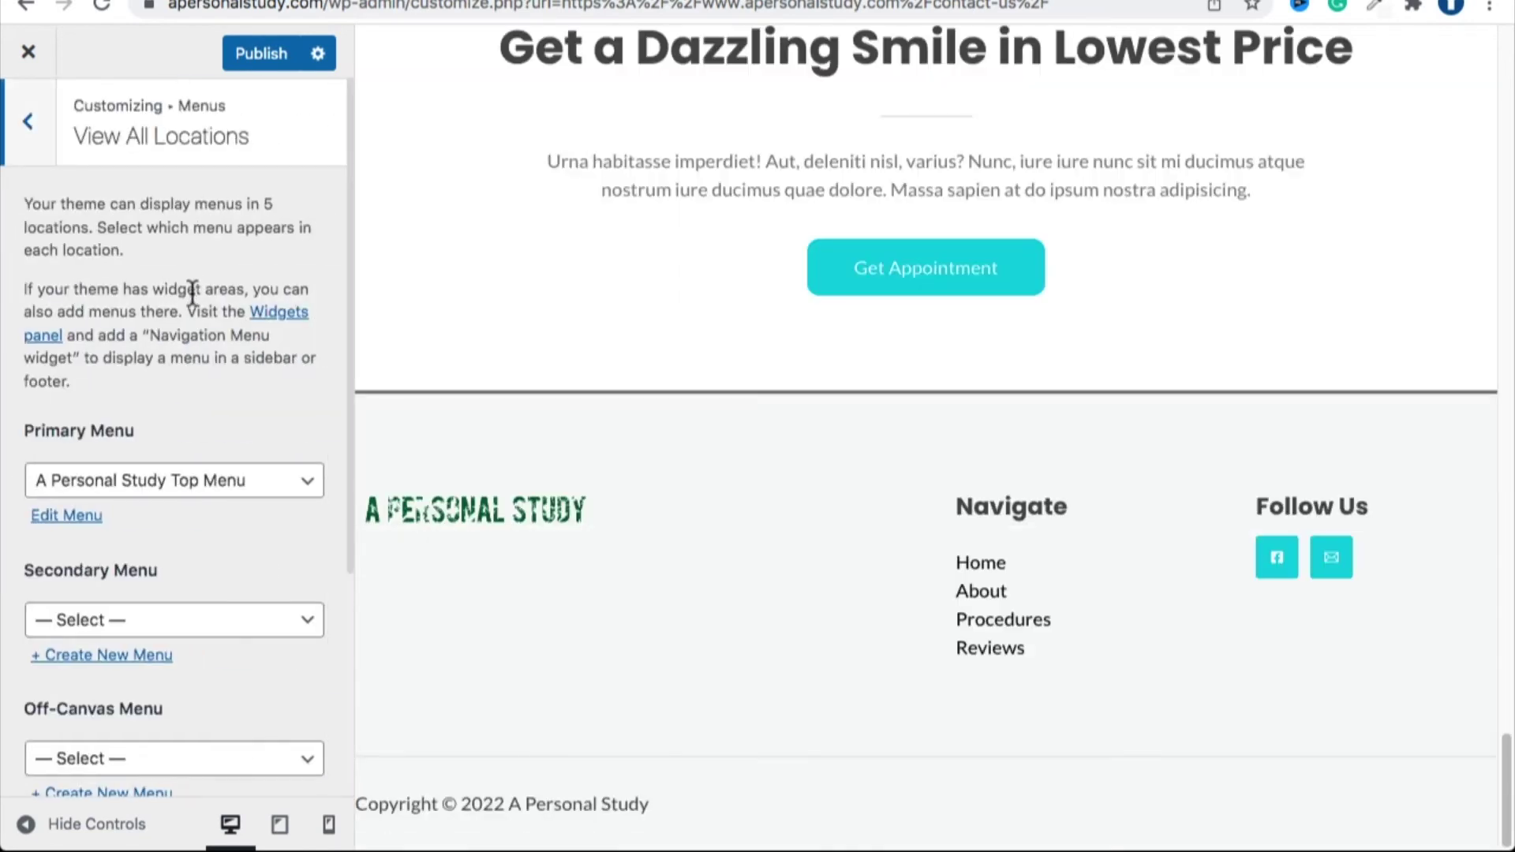
scroll(204, 456, "down", 1)
scroll(201, 454, "down", 4)
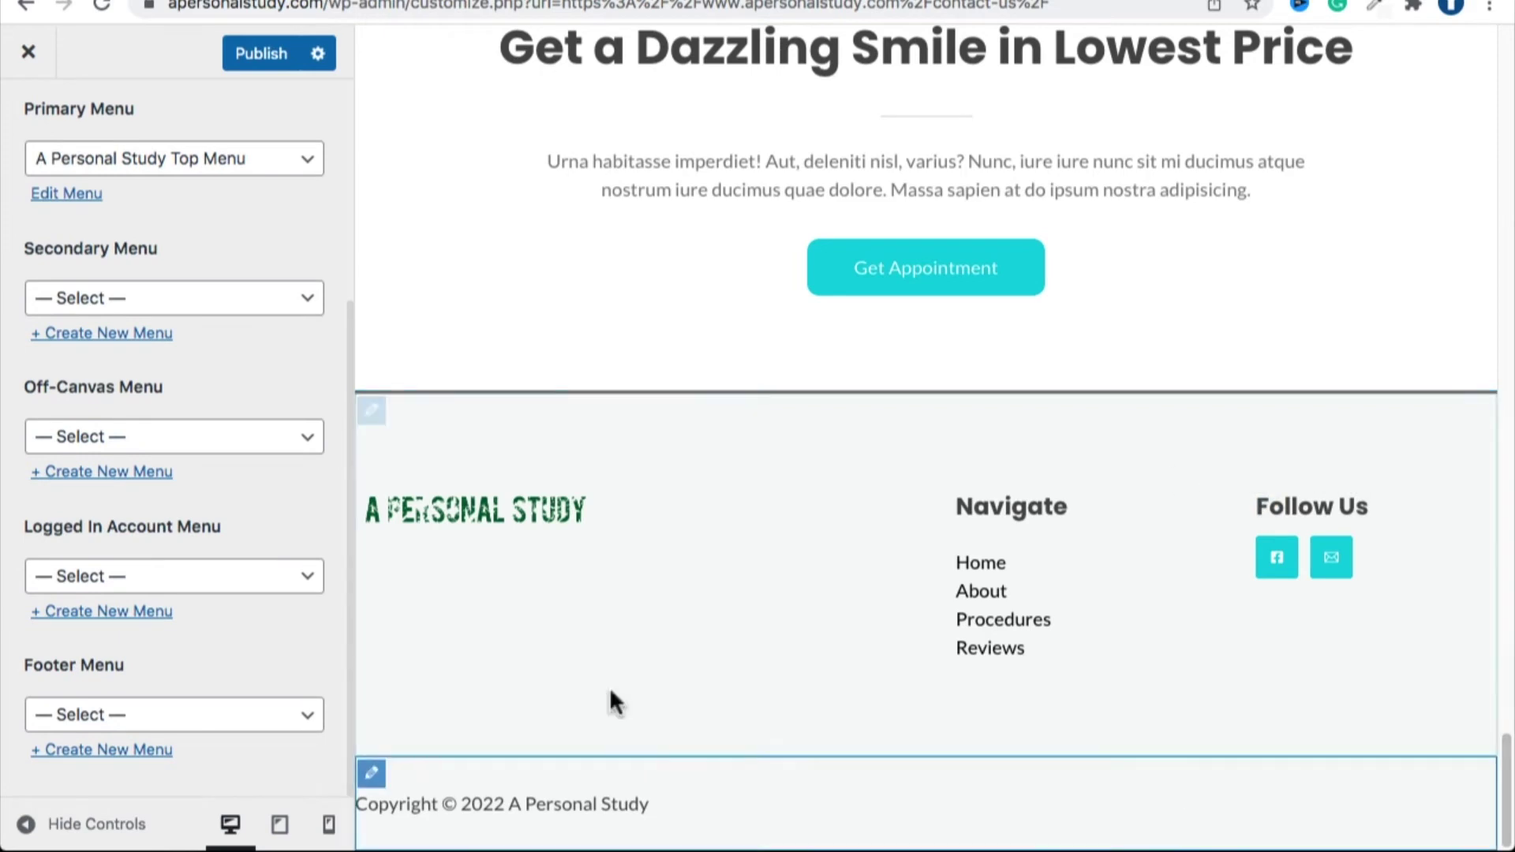
scroll(91, 765, "up", 4)
left_click(91, 770)
left_click(92, 274)
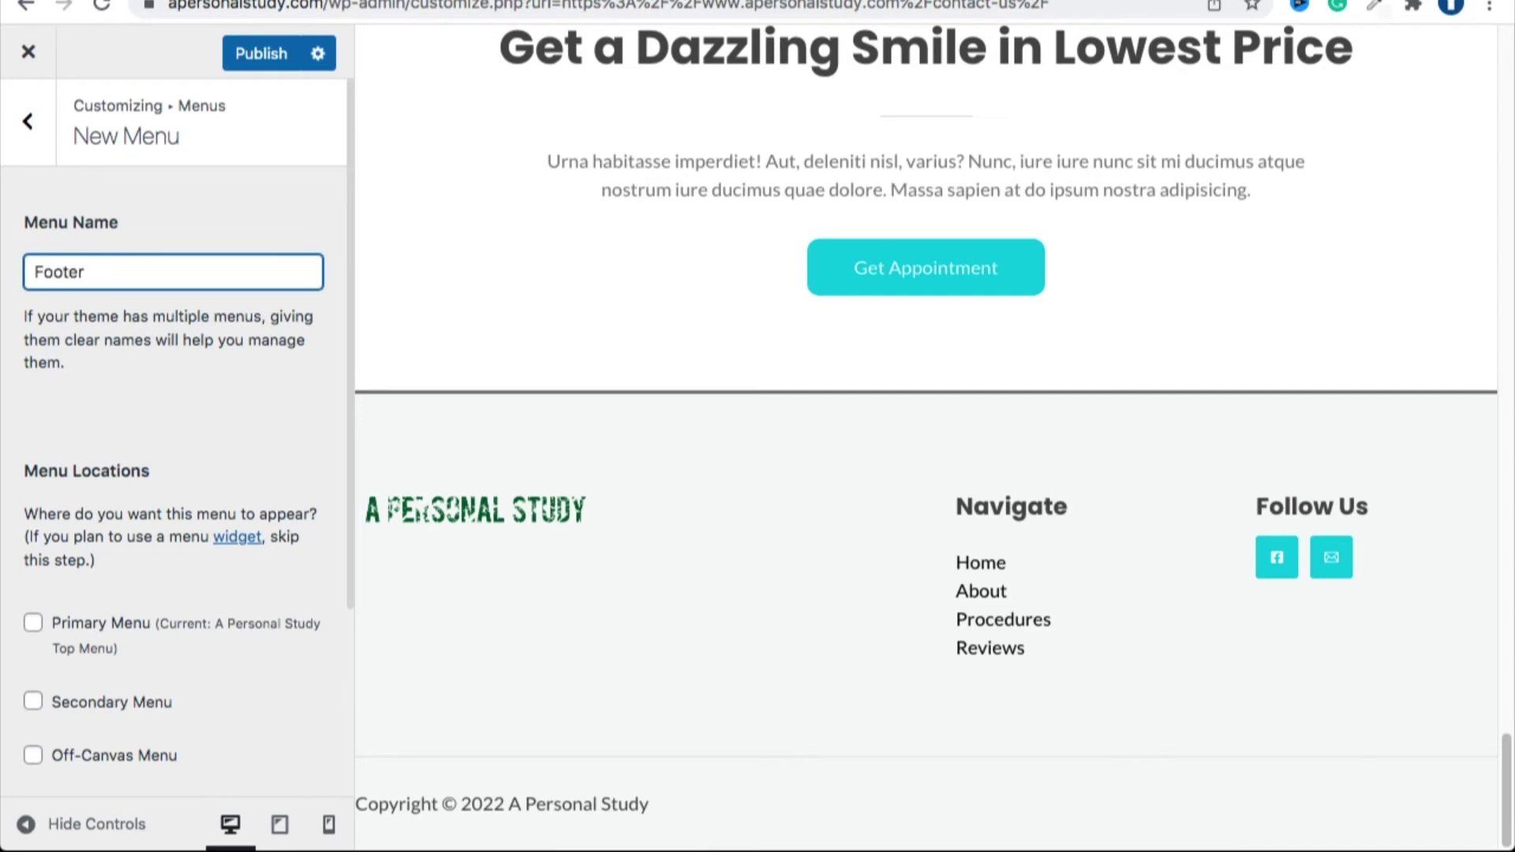
scroll(170, 474, "down", 3)
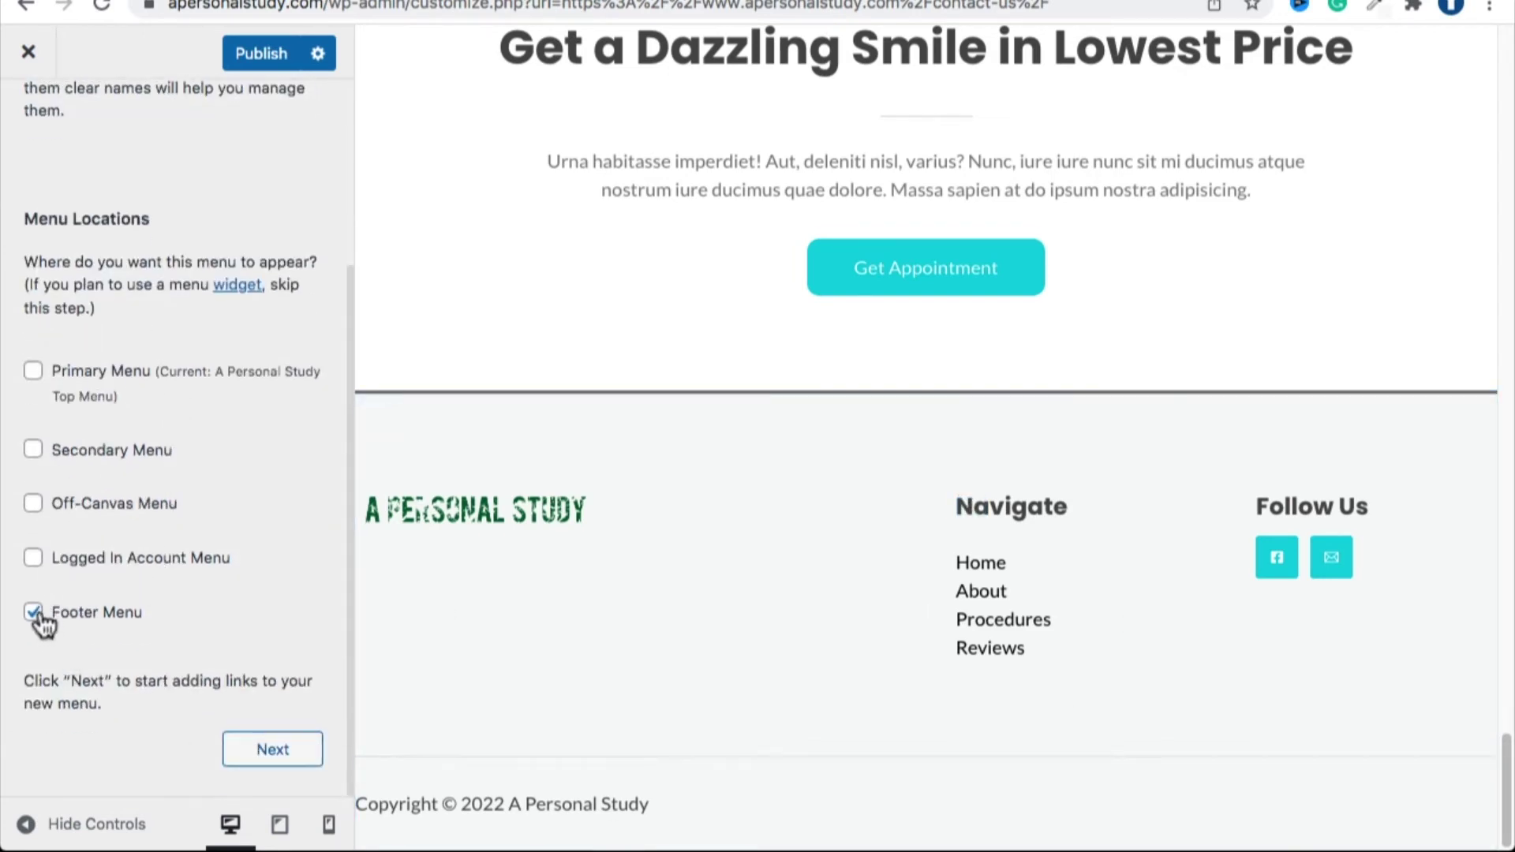
left_click(235, 751)
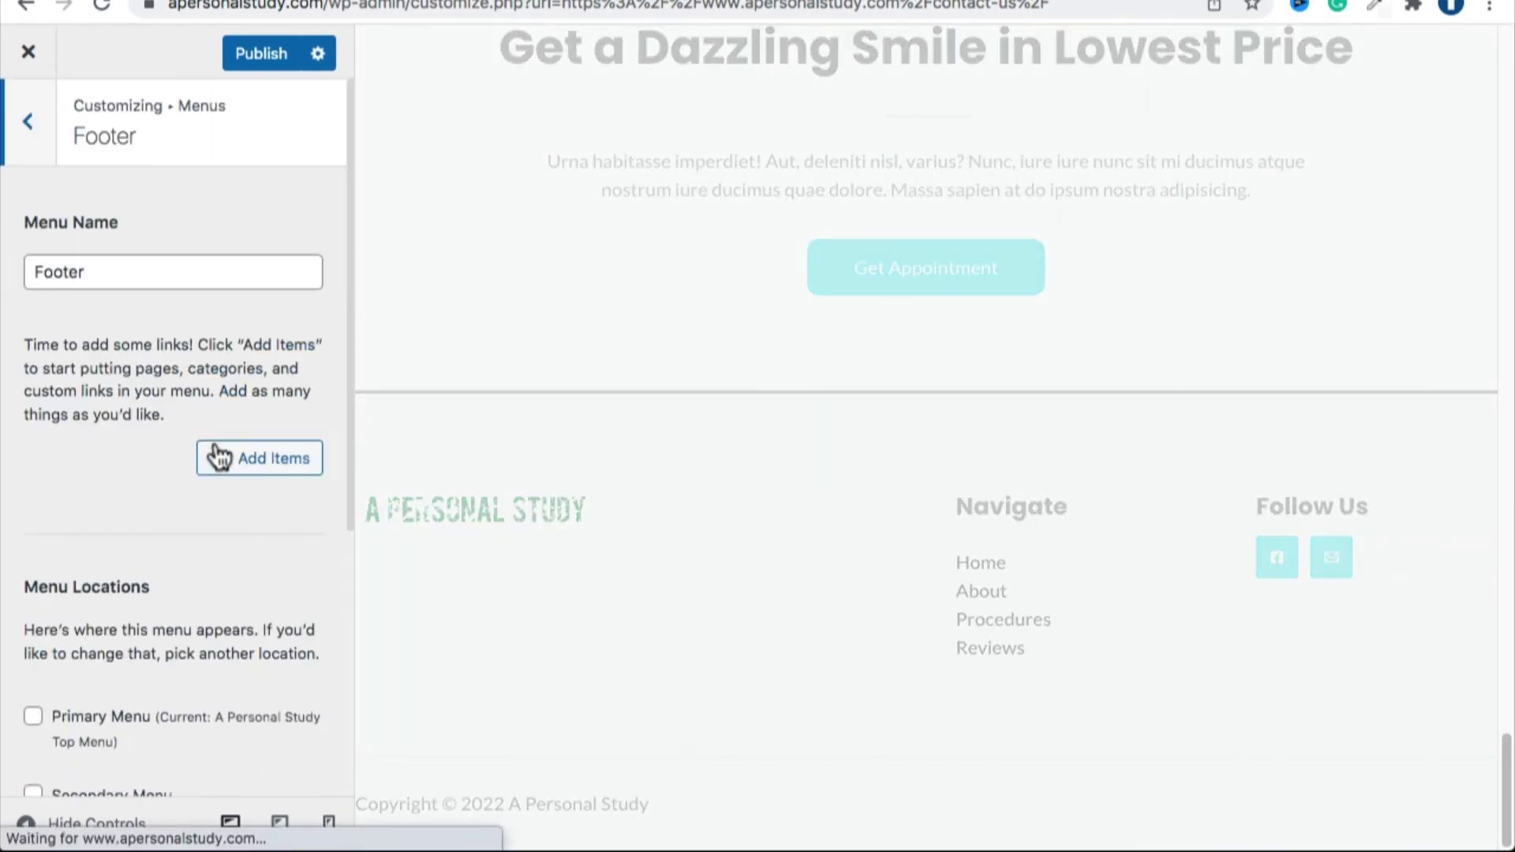
Add the Contact Us and Sample Page pages to the Footer menu.
left_click(249, 465)
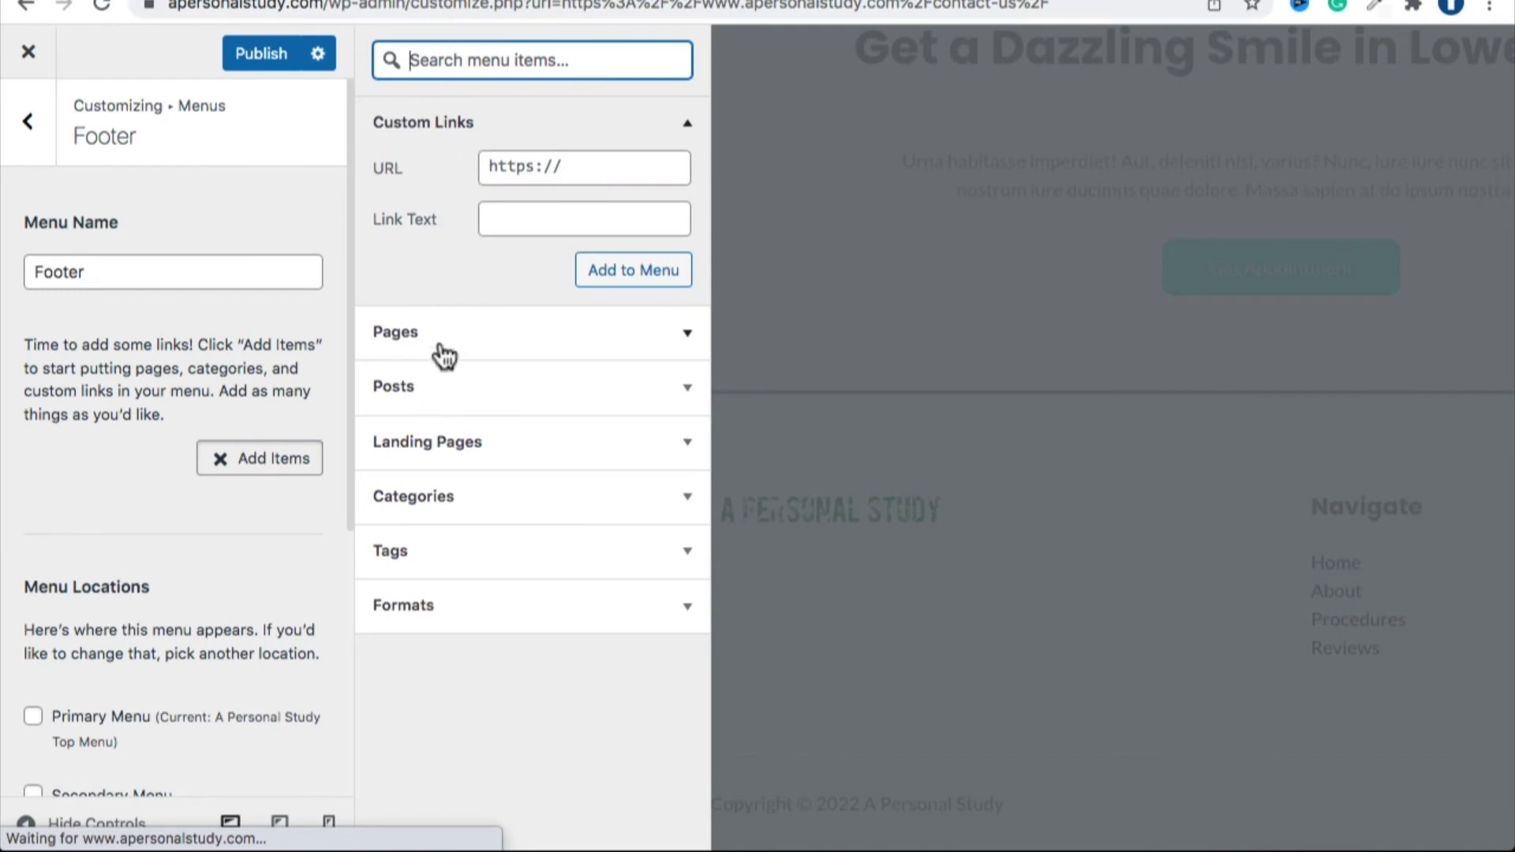
left_click(443, 347)
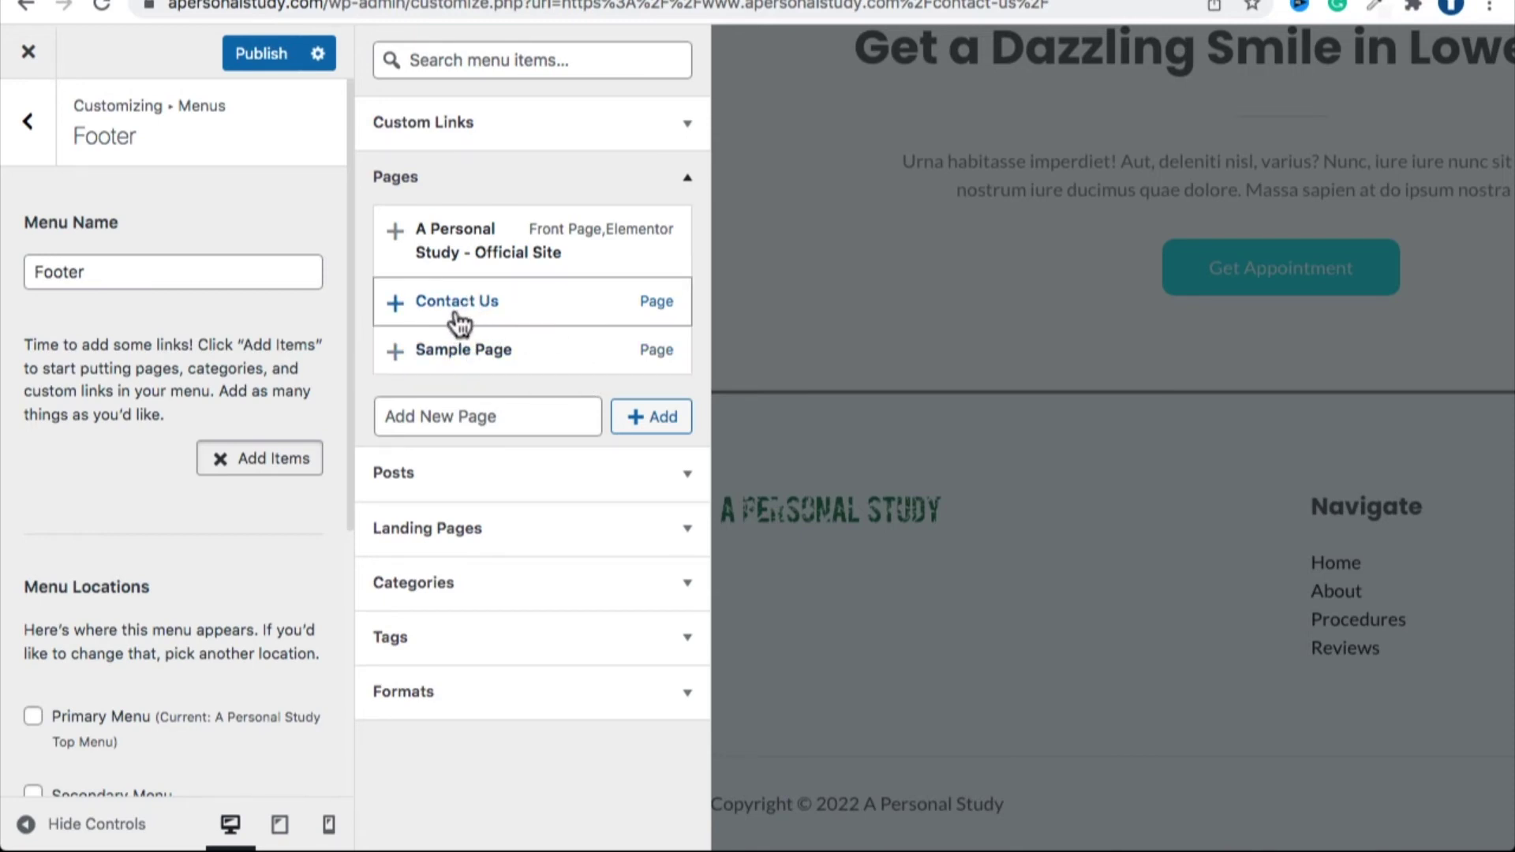
left_click(456, 314)
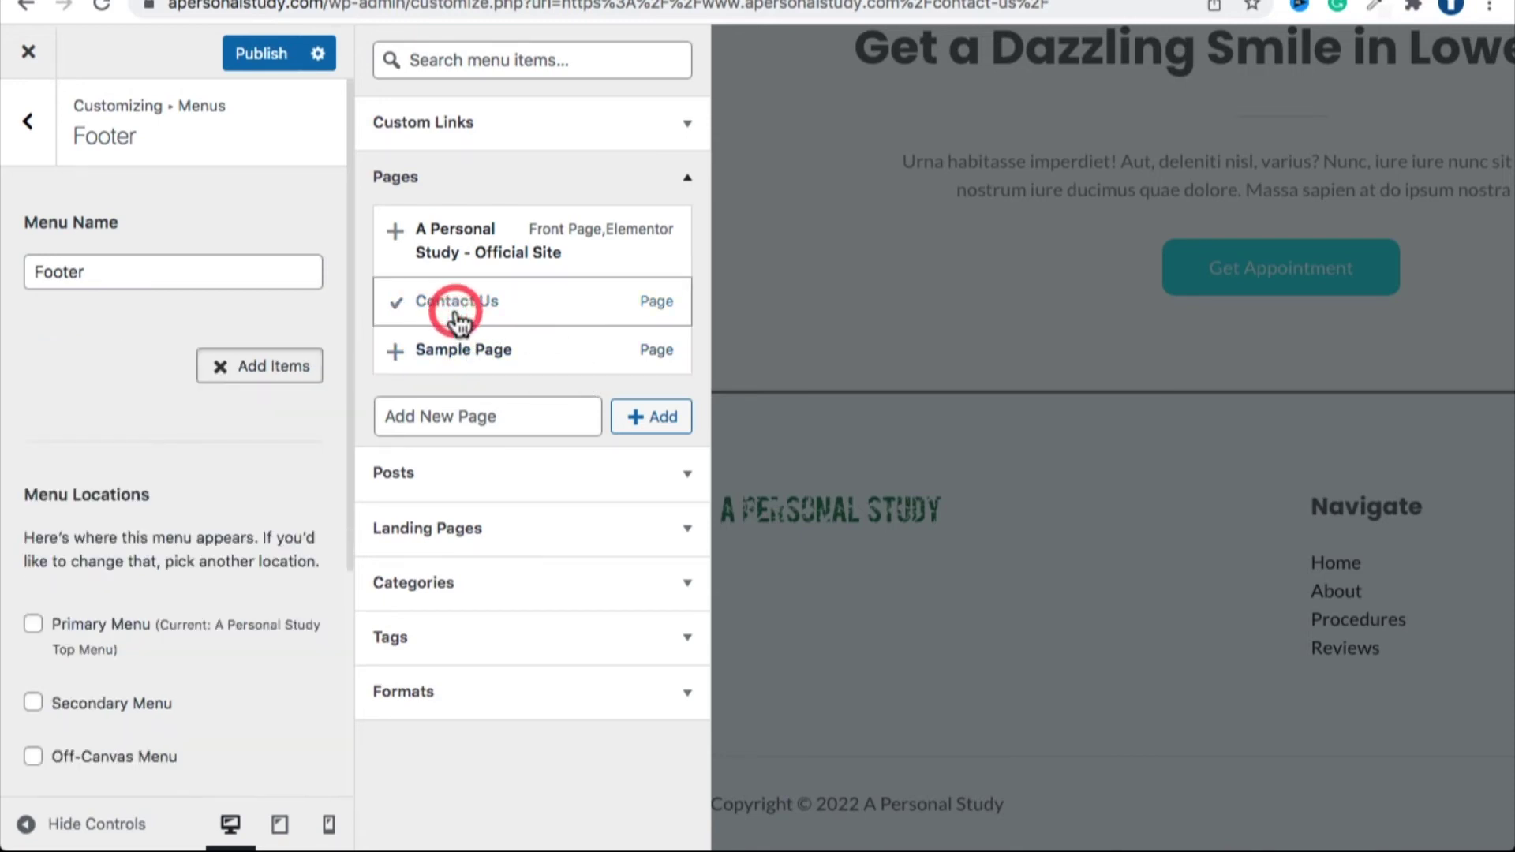
left_click(481, 353)
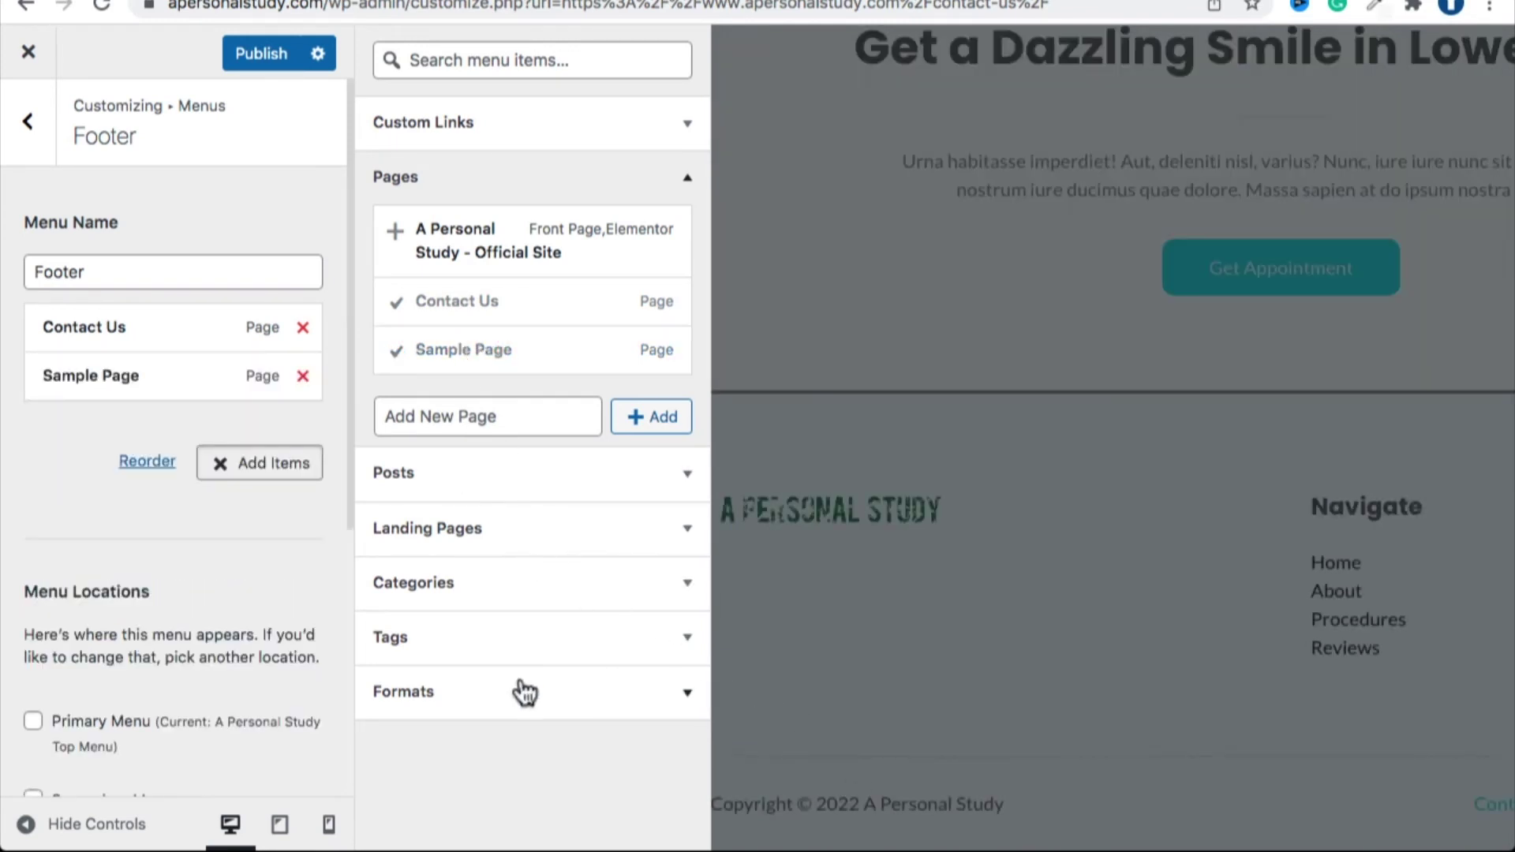
left_click(266, 479)
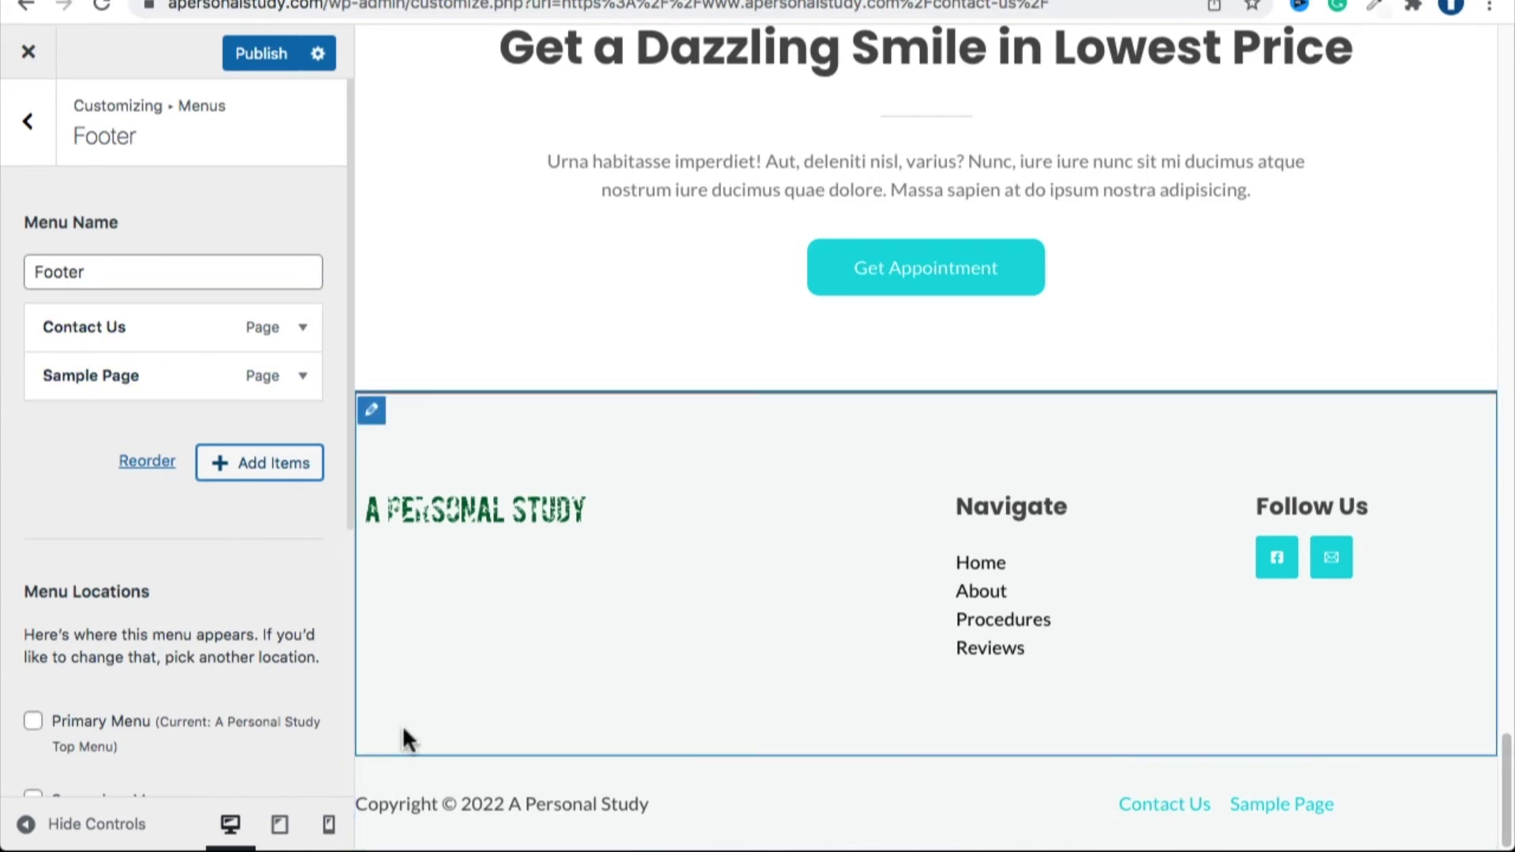
Set the Footer Menu element's normal link text color to the dark gray palette color #4A4A4A.
left_click(372, 412)
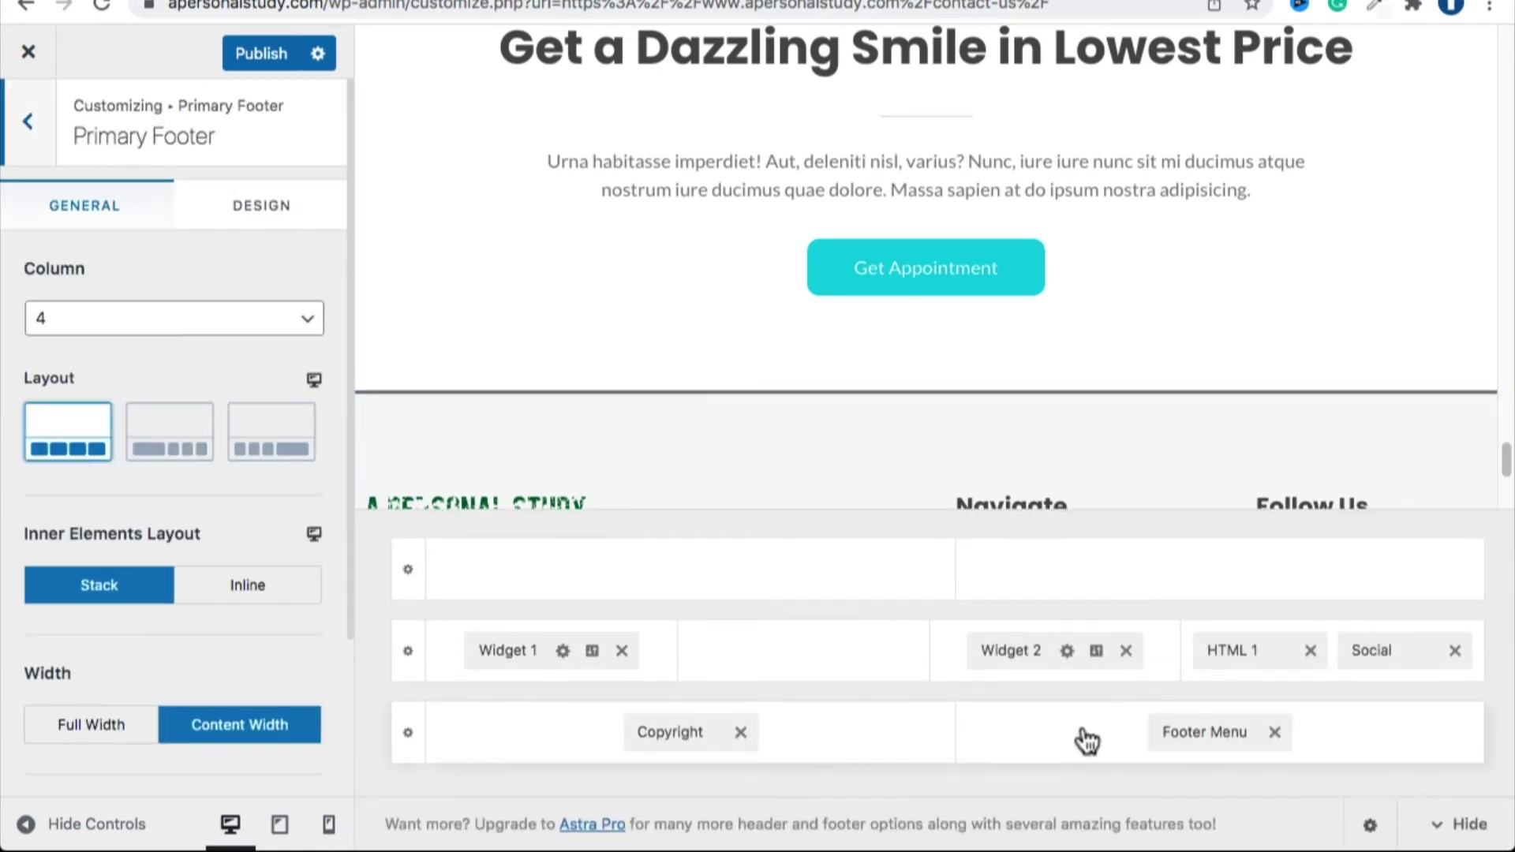
left_click(1188, 731)
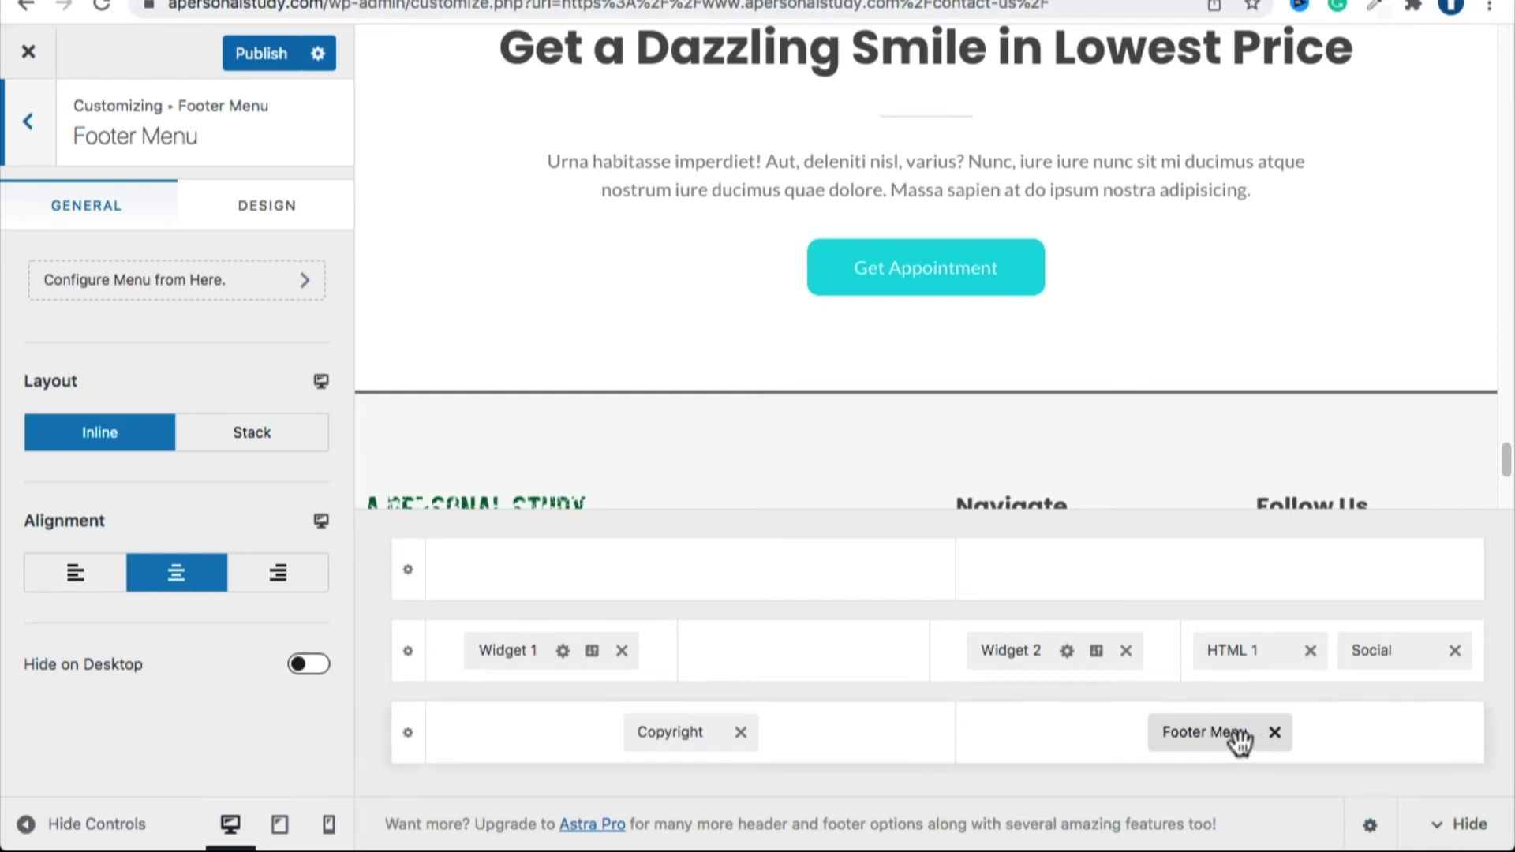
left_click(261, 229)
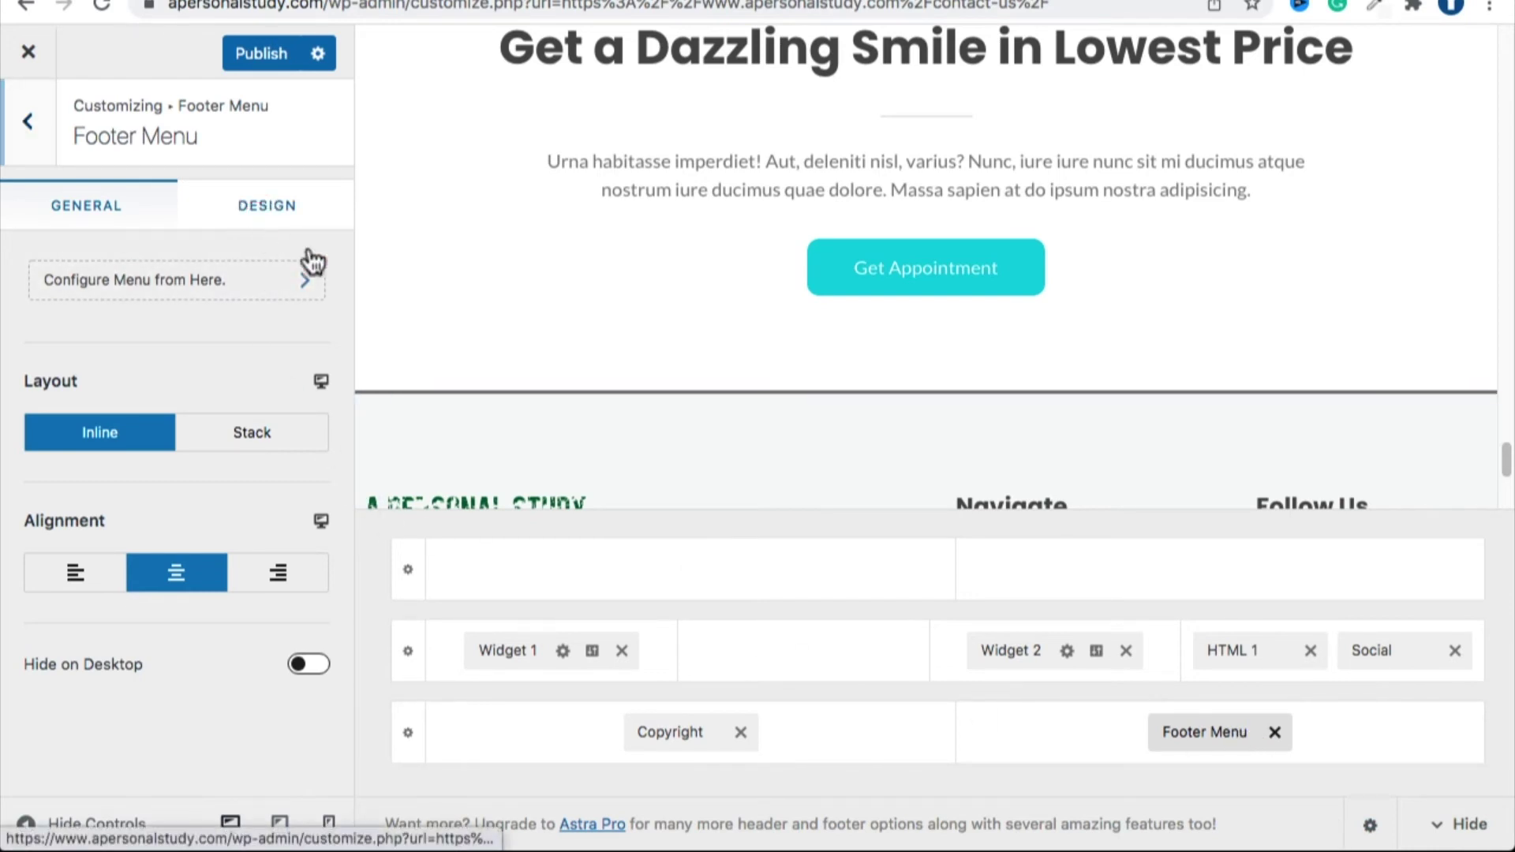
scroll(887, 396, "down", 4)
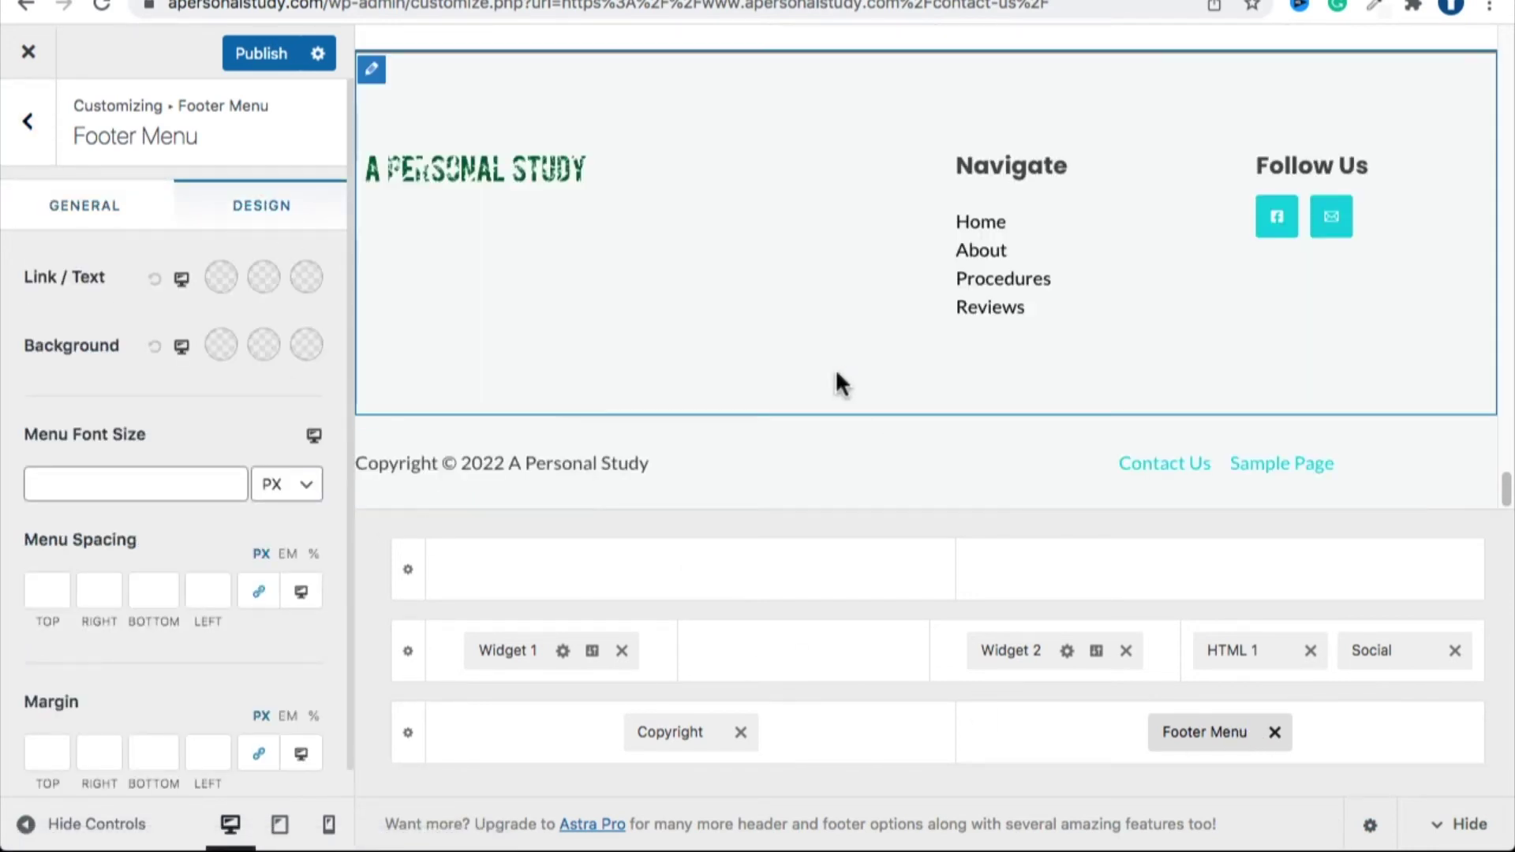
left_click(221, 281)
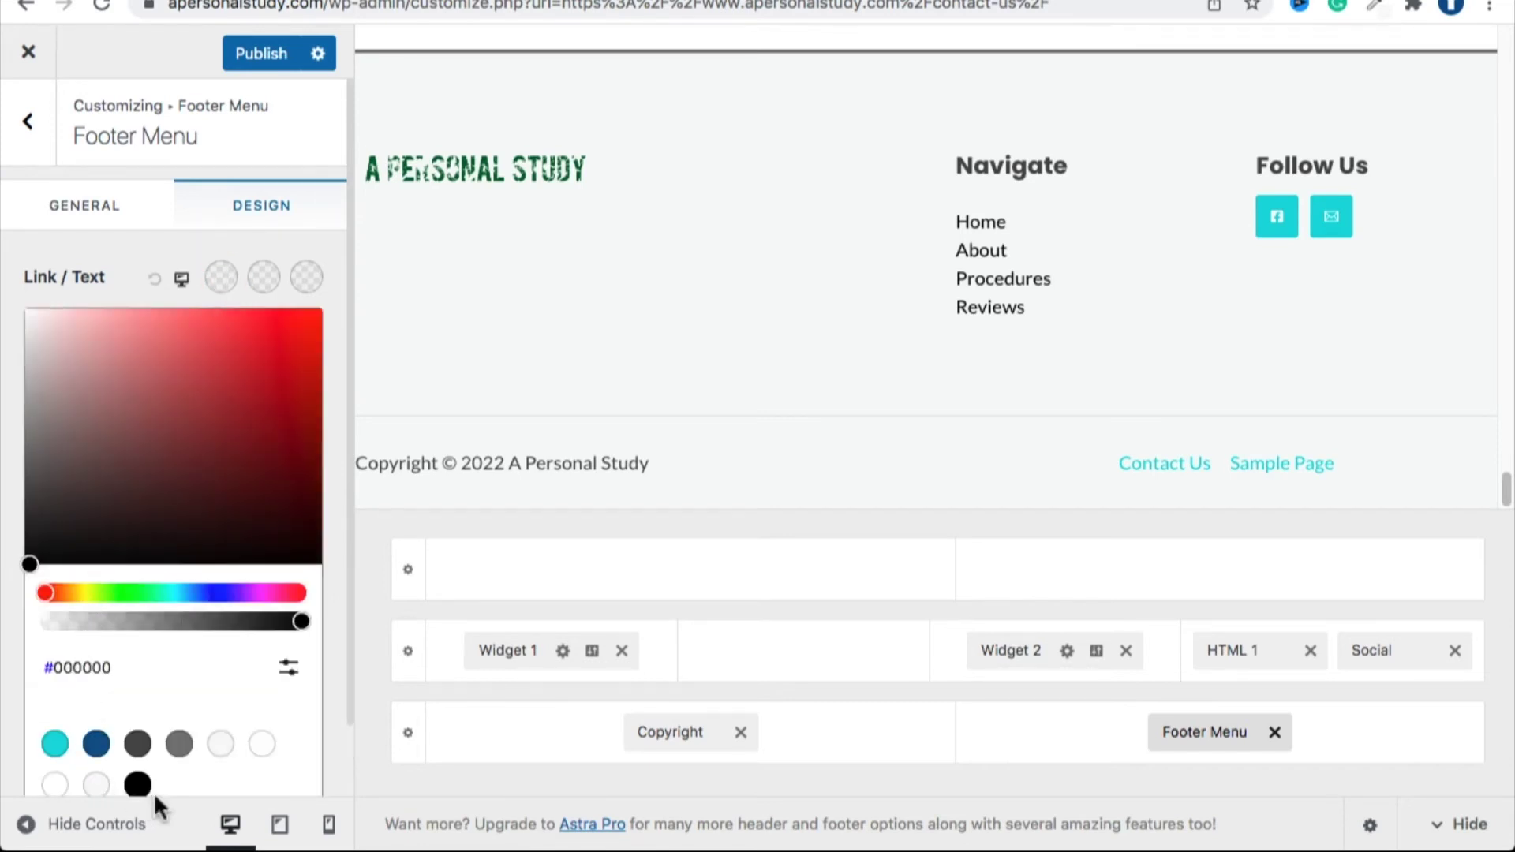
left_click(138, 743)
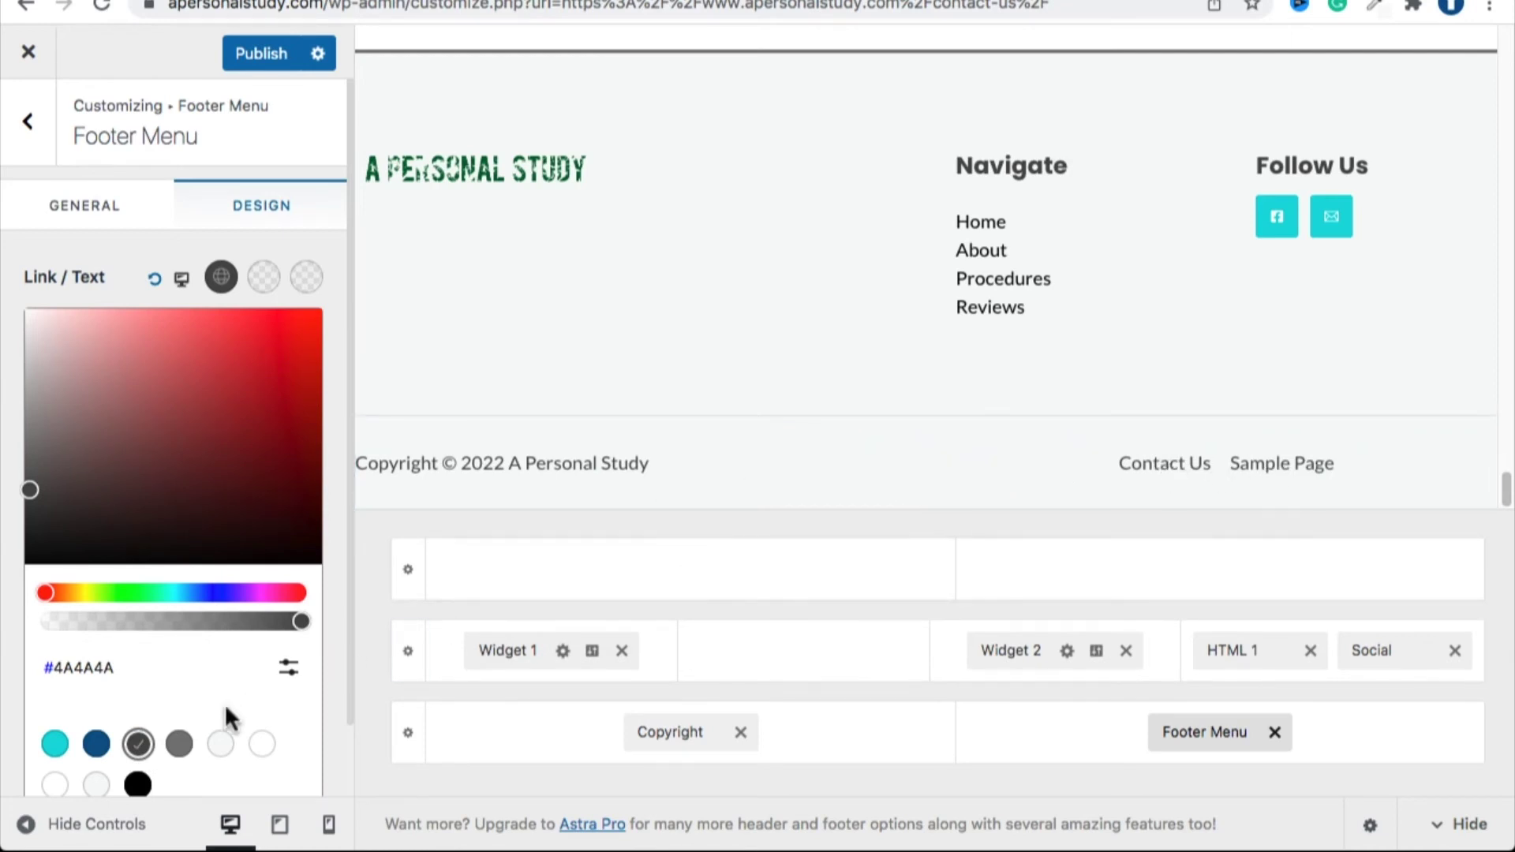
Set the Footer Menu's link hover color to the turquoise palette color #29D8DB.
left_click(263, 275)
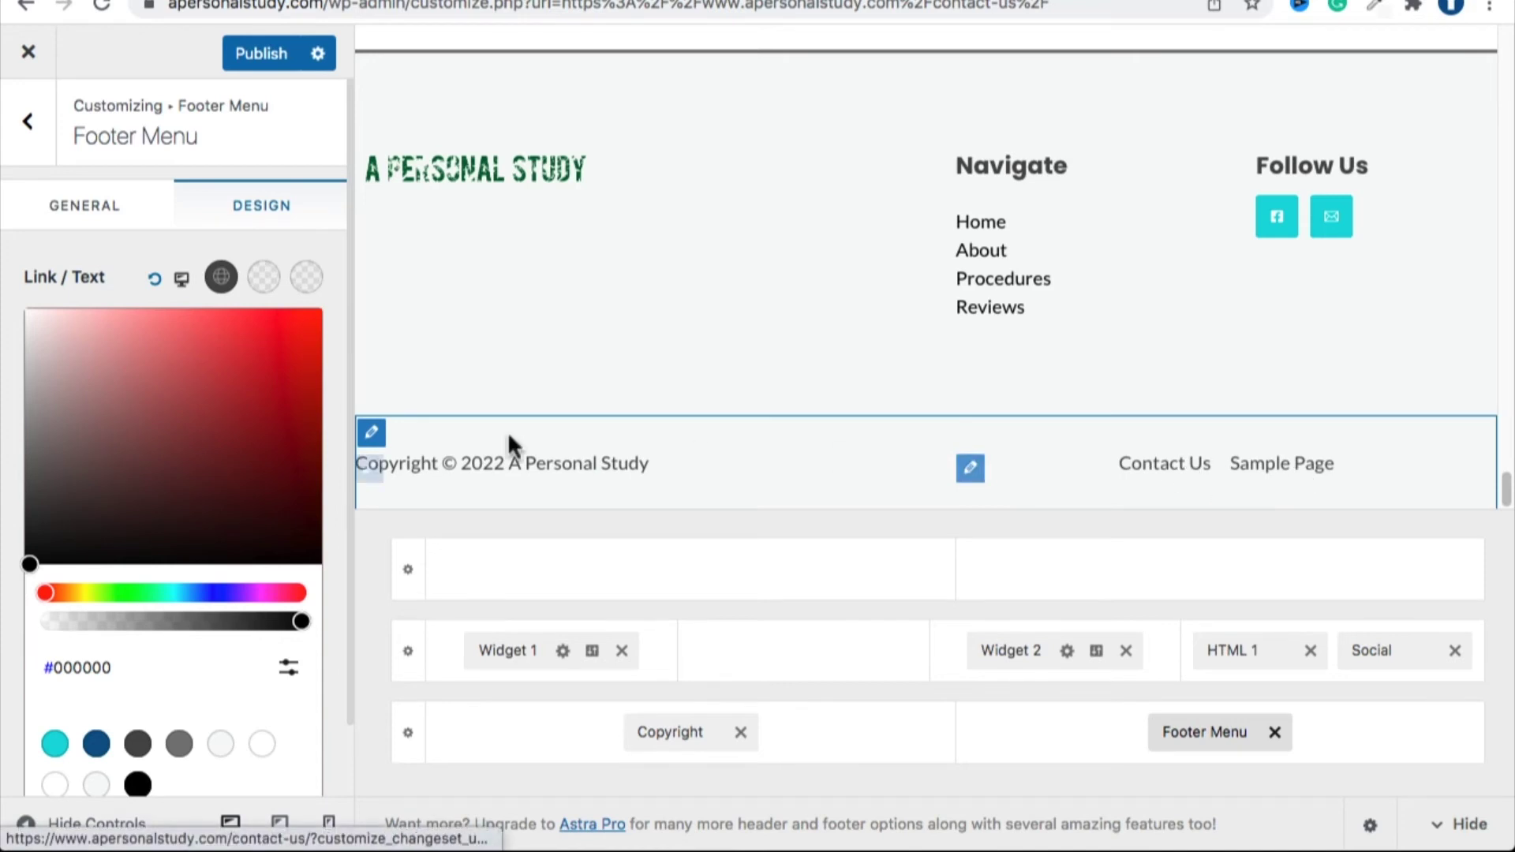
left_click(269, 278)
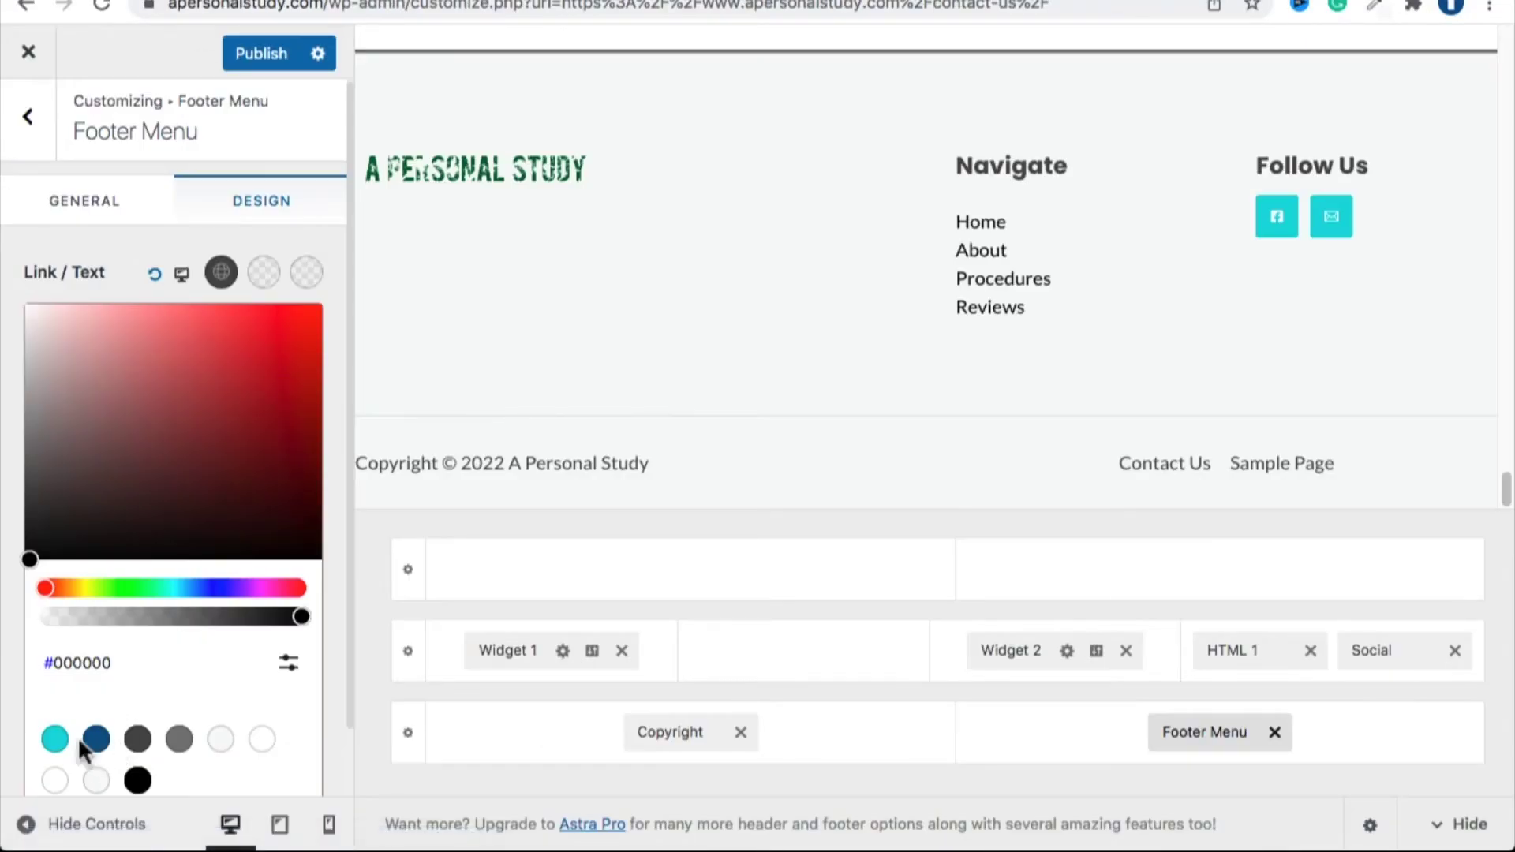
left_click(55, 739)
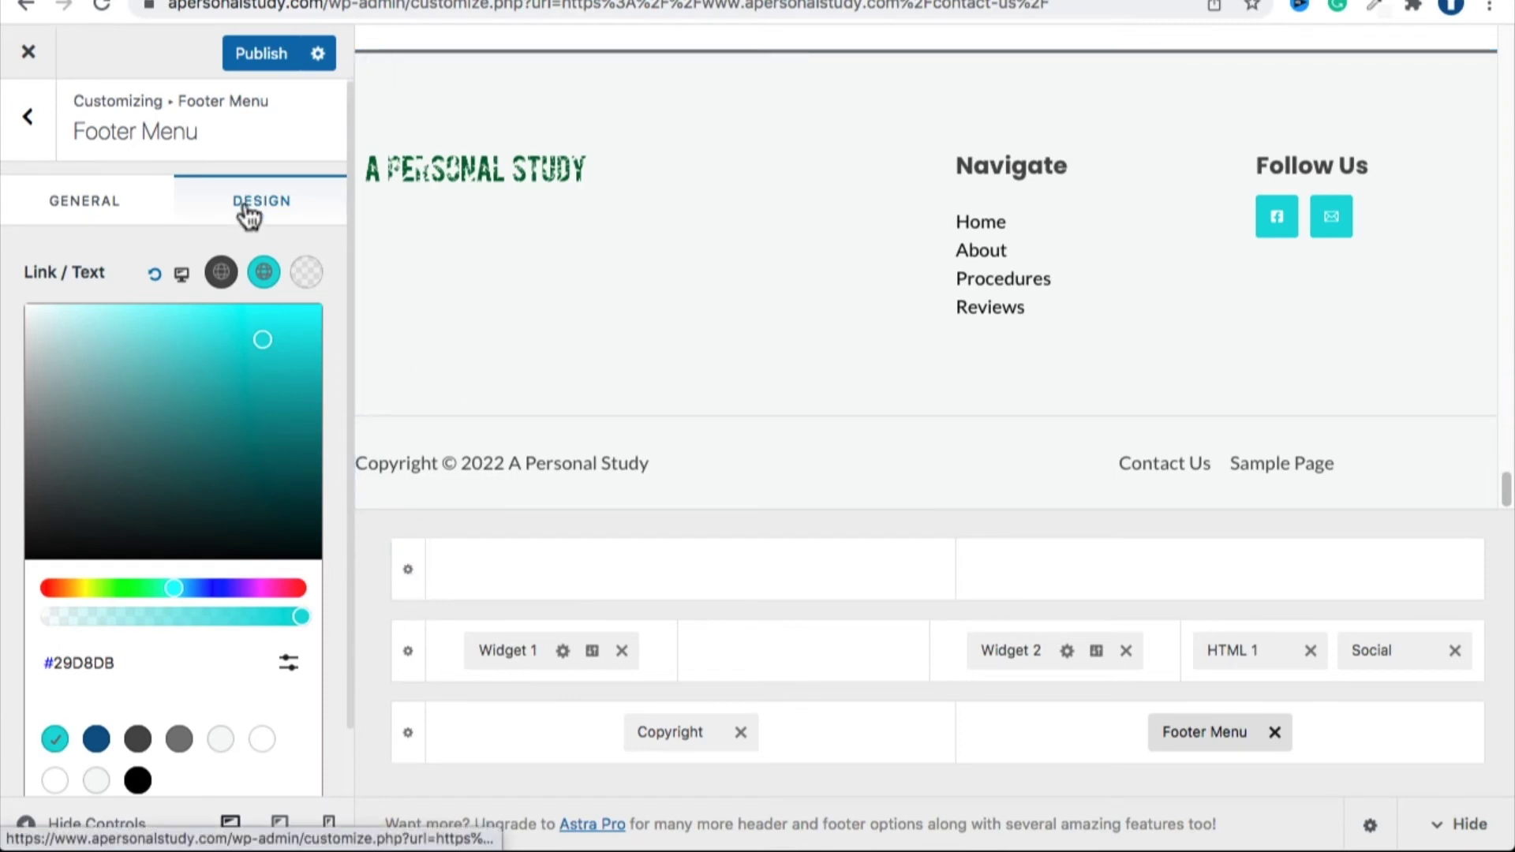
left_click(250, 229)
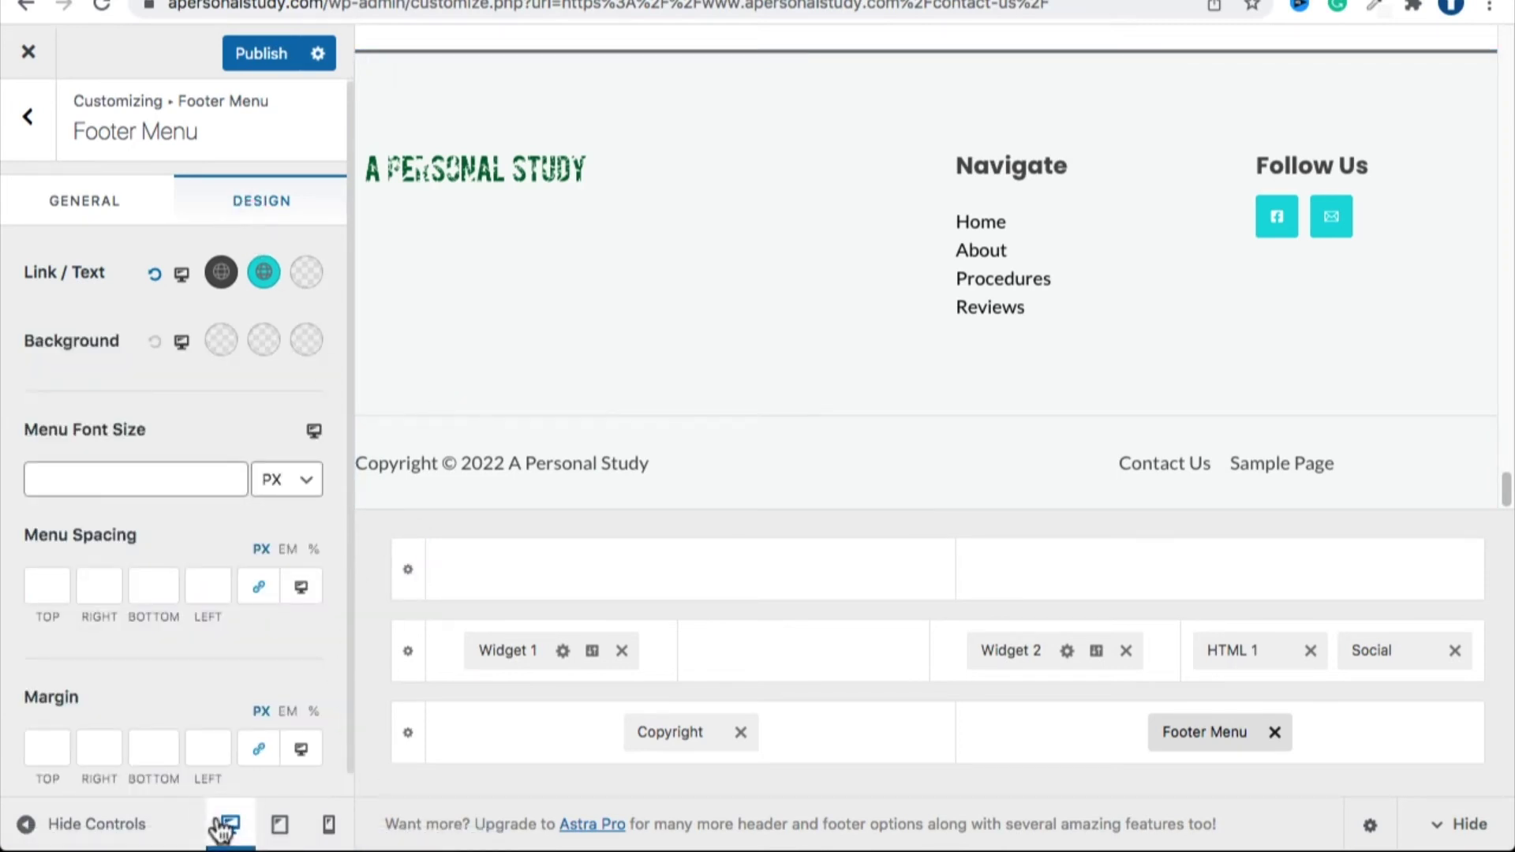
Preview the footer at full width with the customizer controls and footer builder hidden, and restore the controls.
left_click(24, 825)
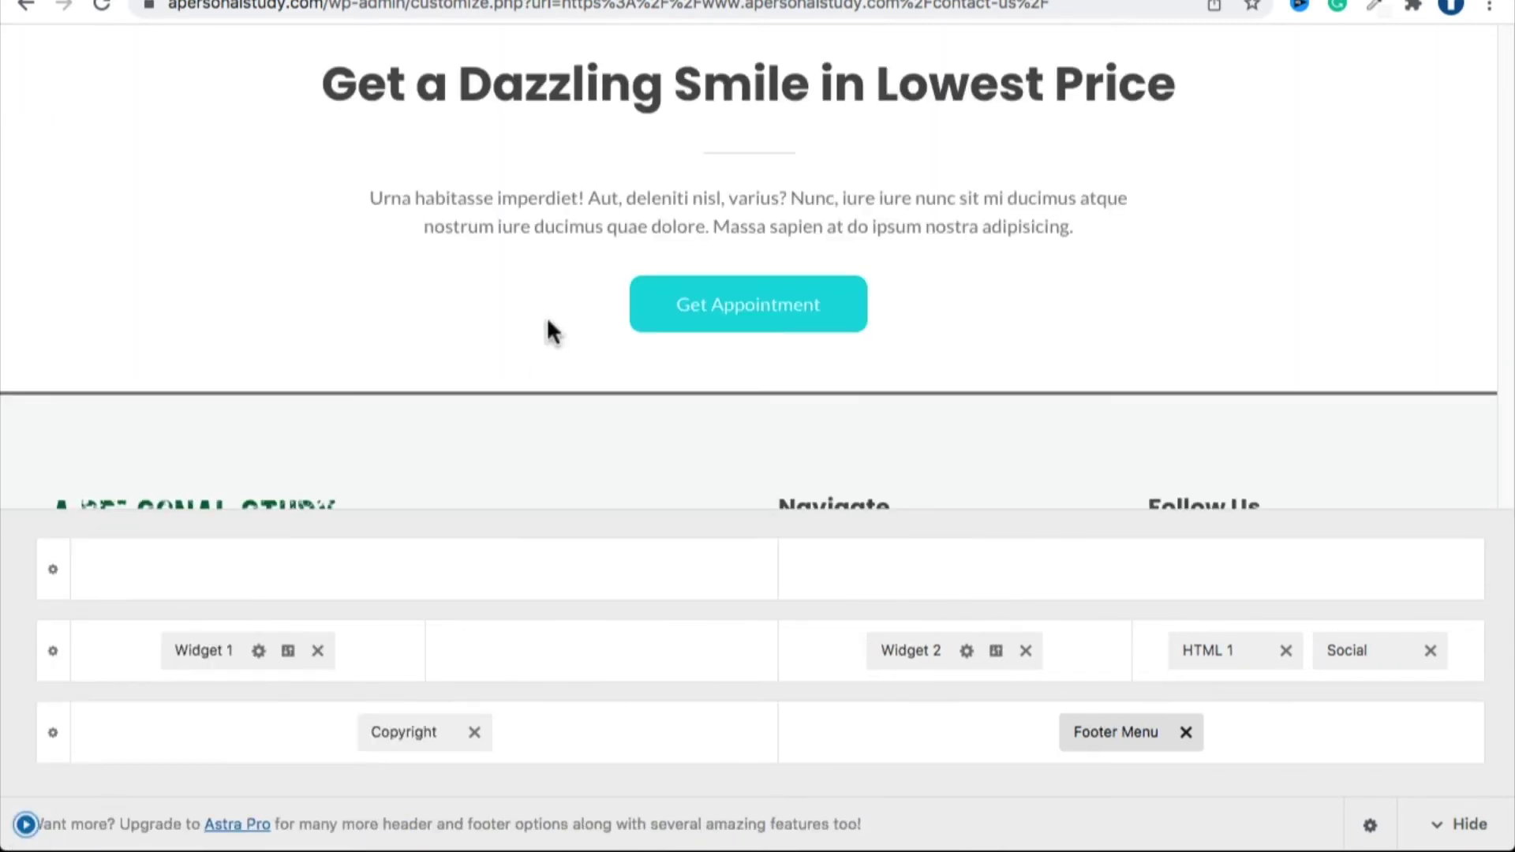
left_click(1449, 824)
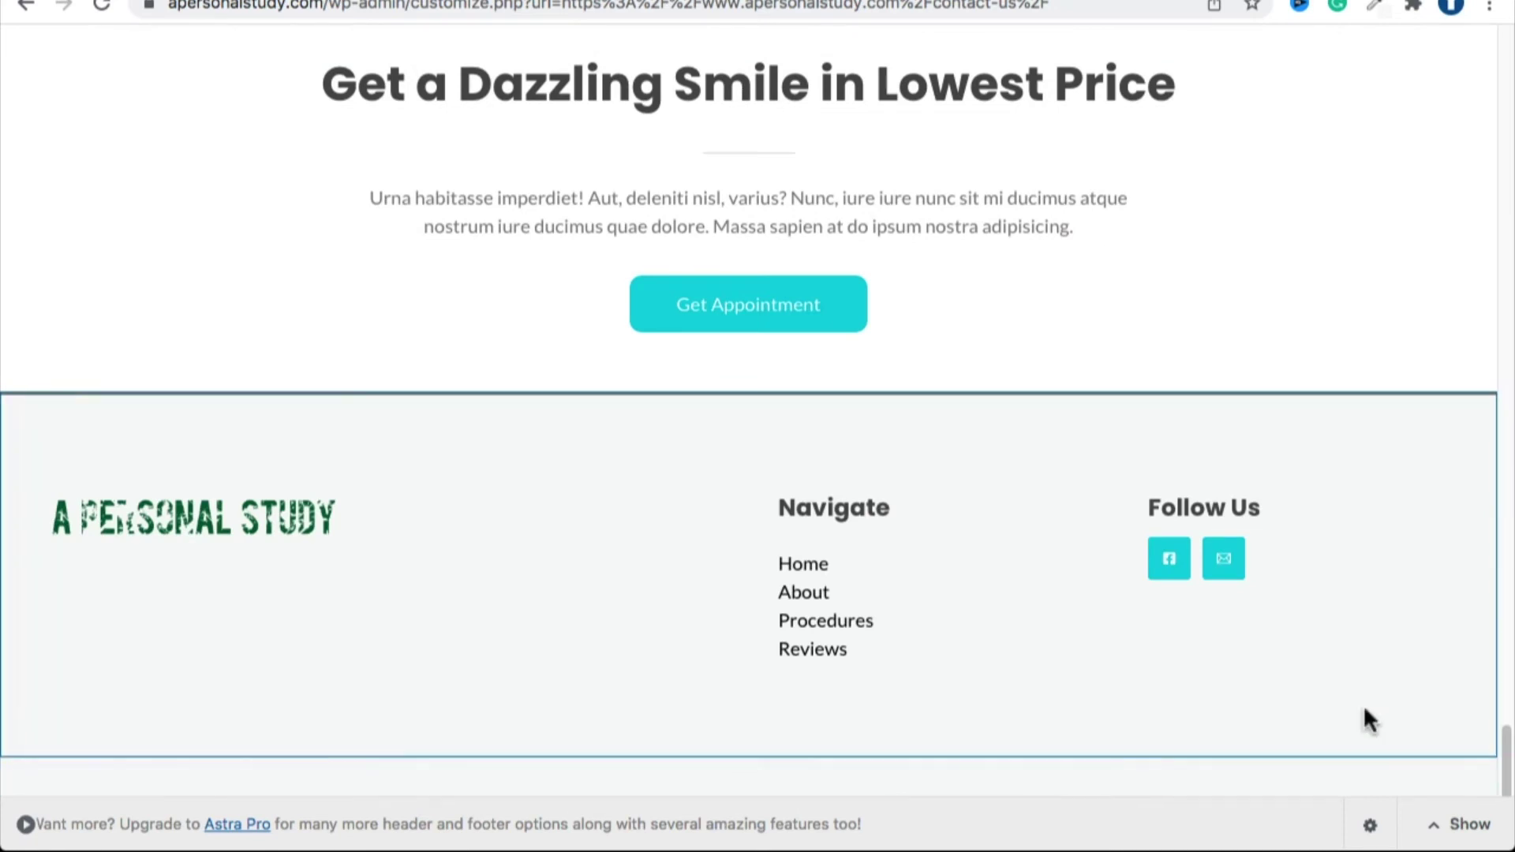
left_click(1441, 825)
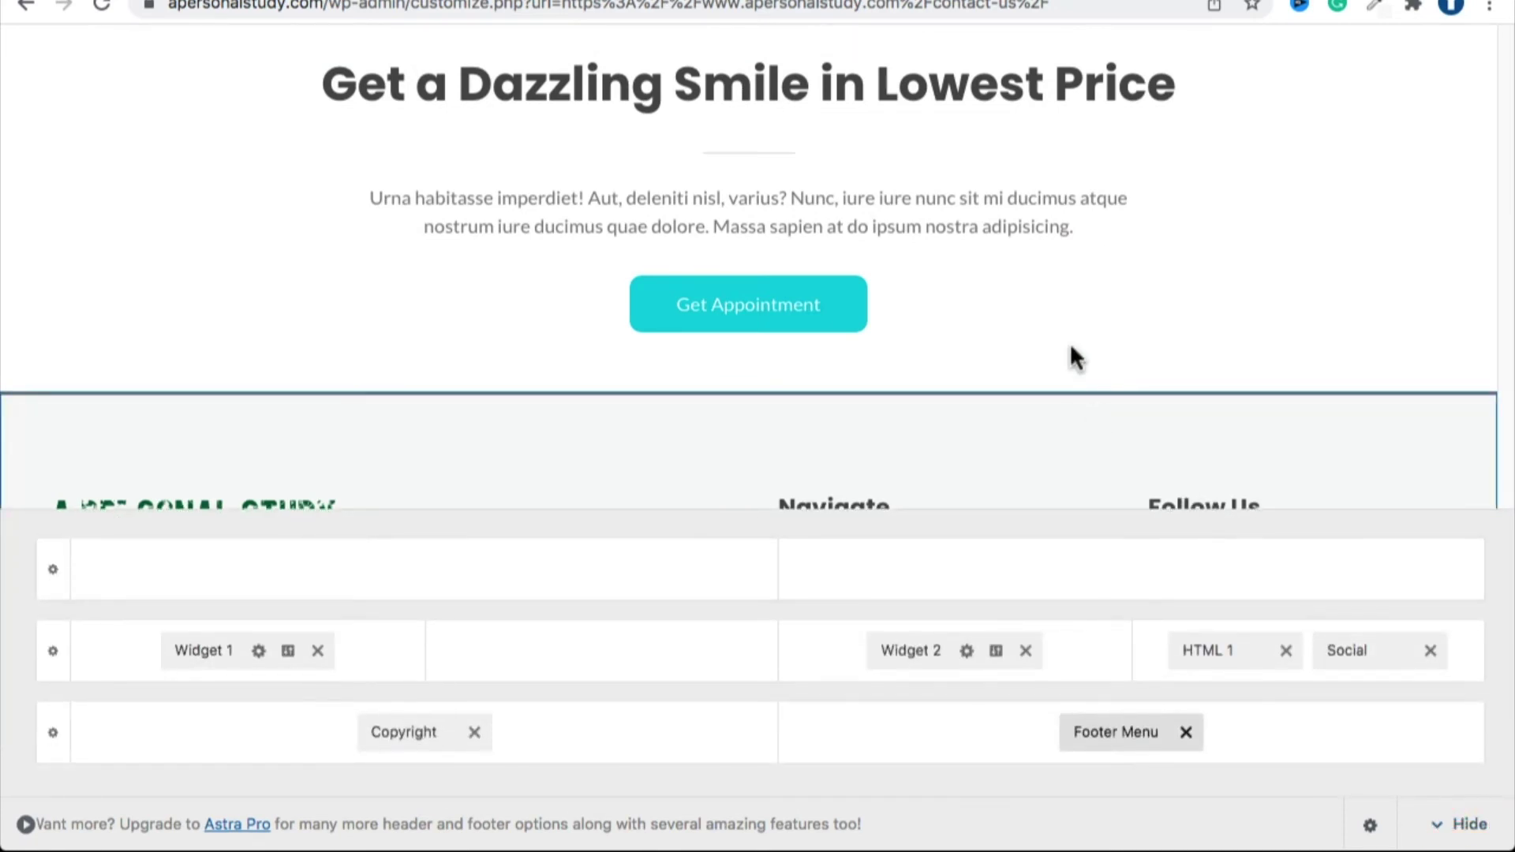
scroll(1067, 337, "up", 3)
scroll(1067, 341, "down", 3)
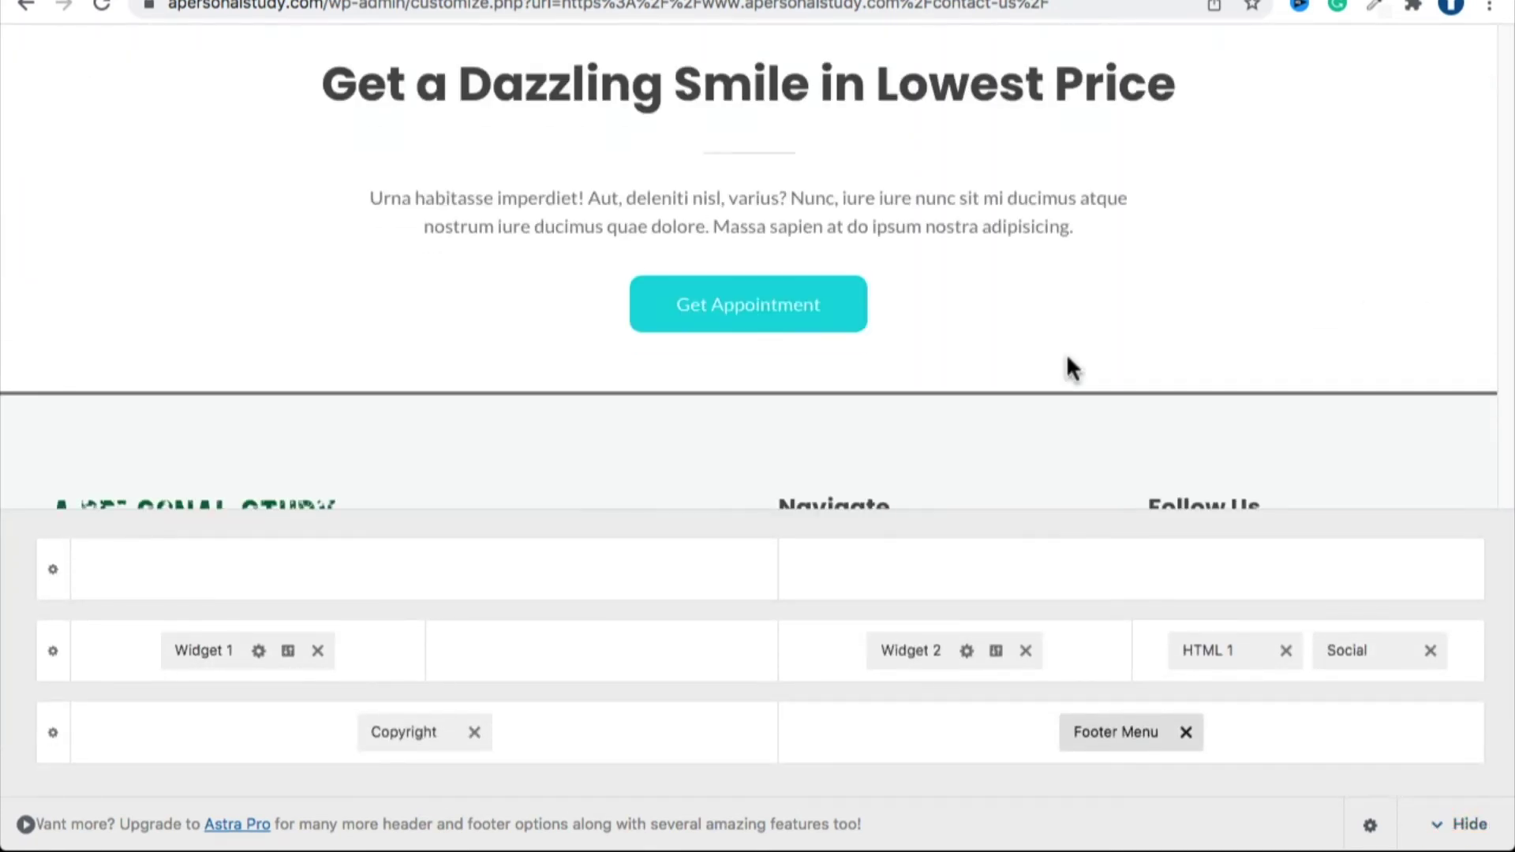
left_click(25, 825)
scroll(1032, 319, "down", 5)
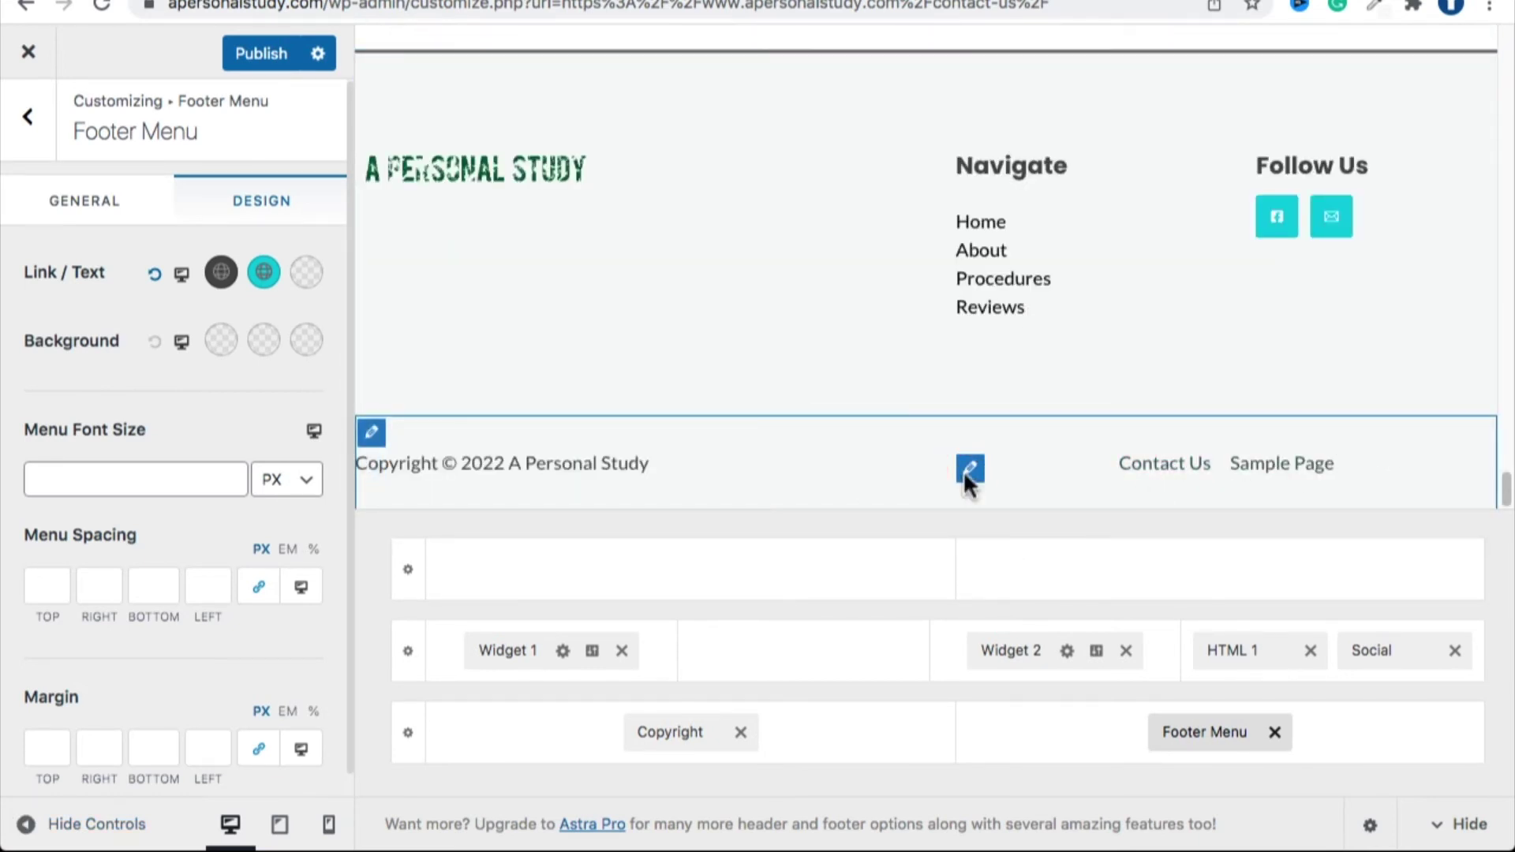
Align the Footer Menu to the right of its column for desktop.
scroll(205, 431, "down", 1)
scroll(204, 431, "up", 1)
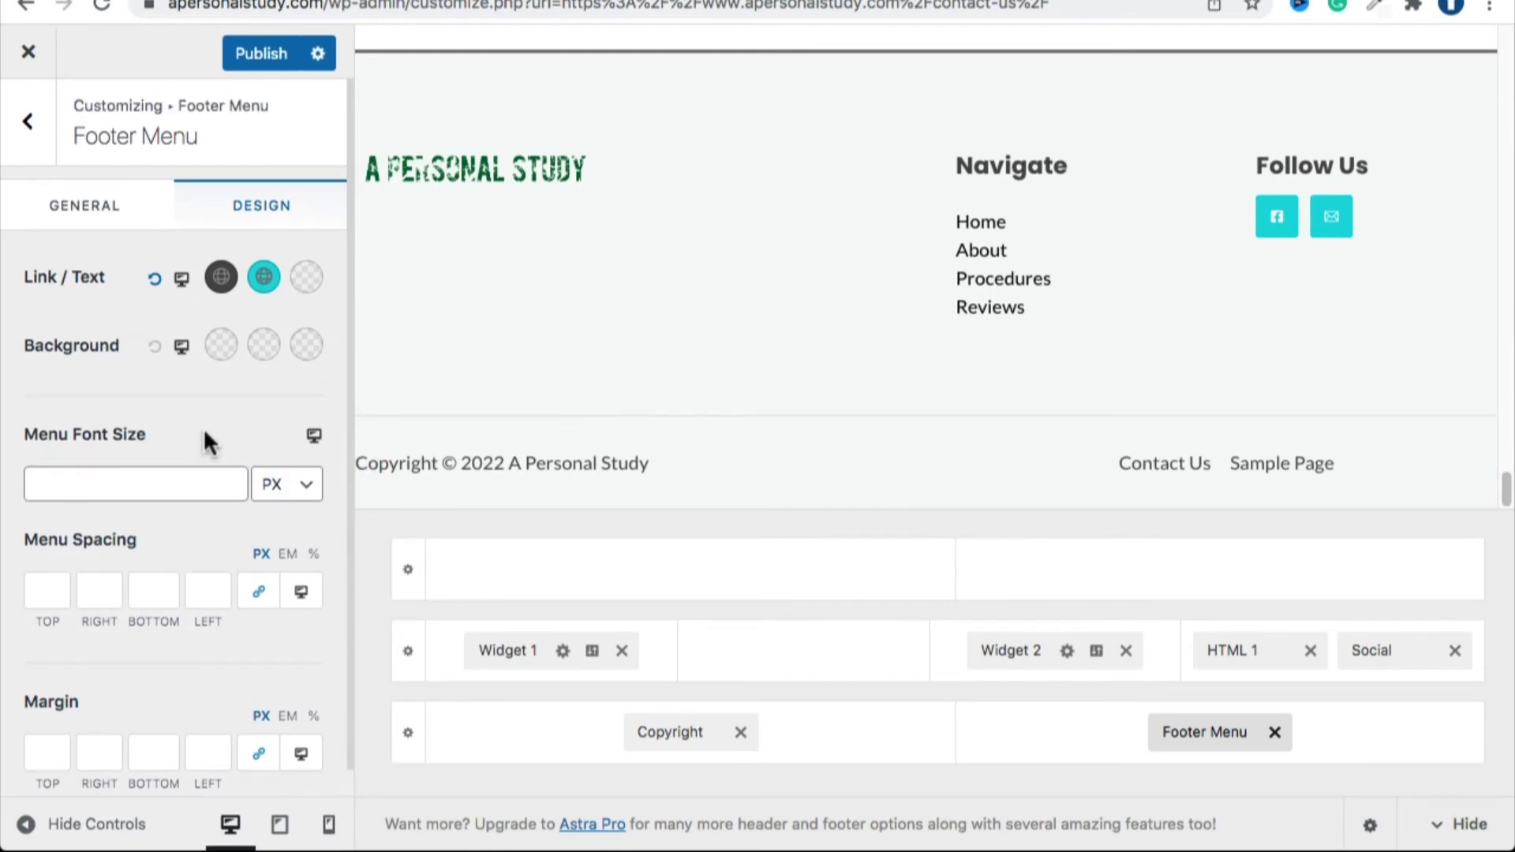
left_click(118, 208)
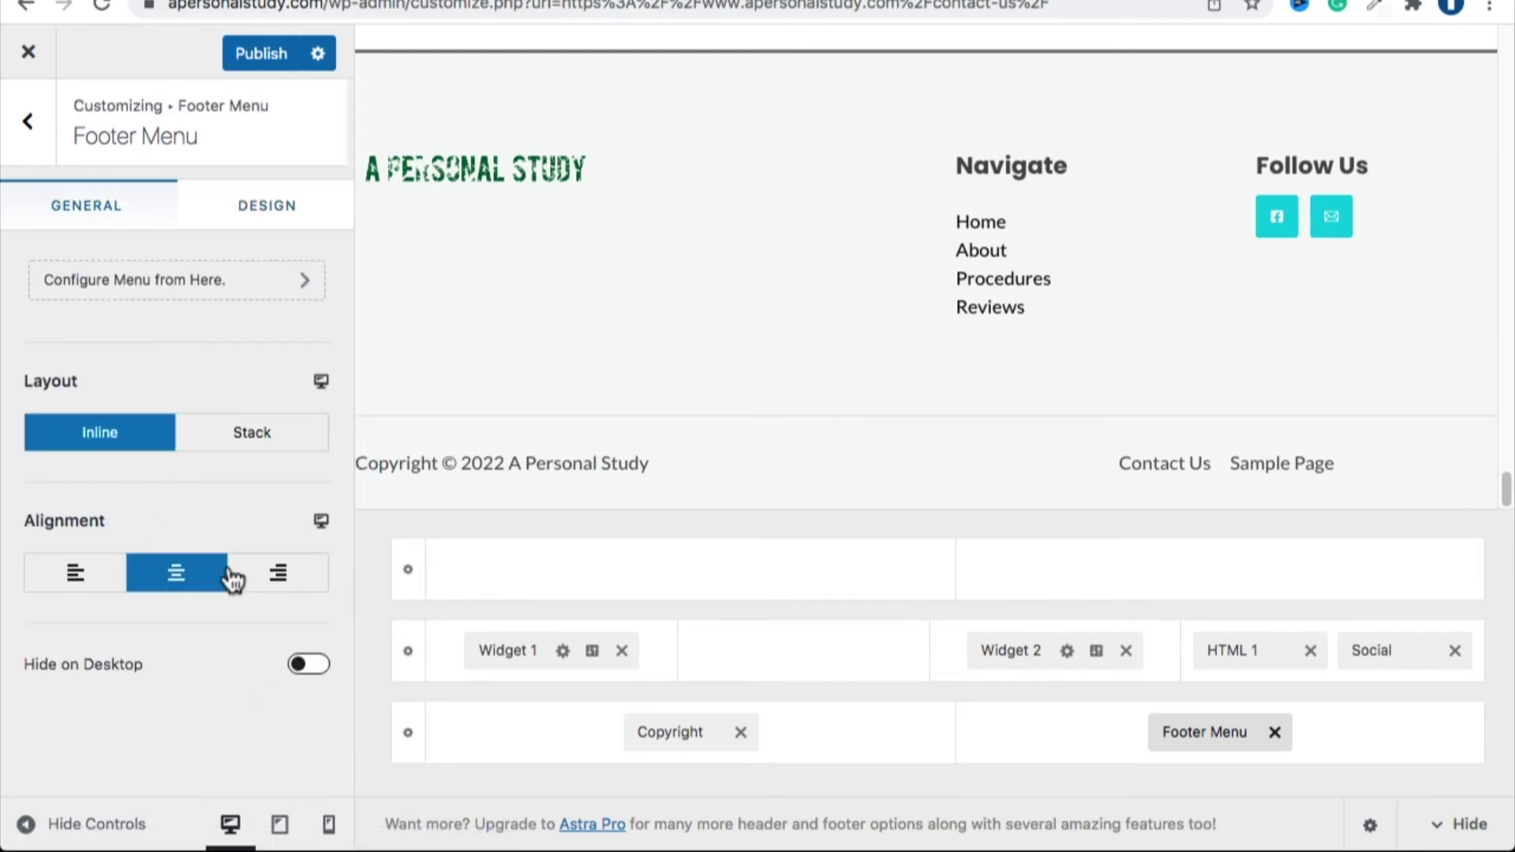
left_click(270, 573)
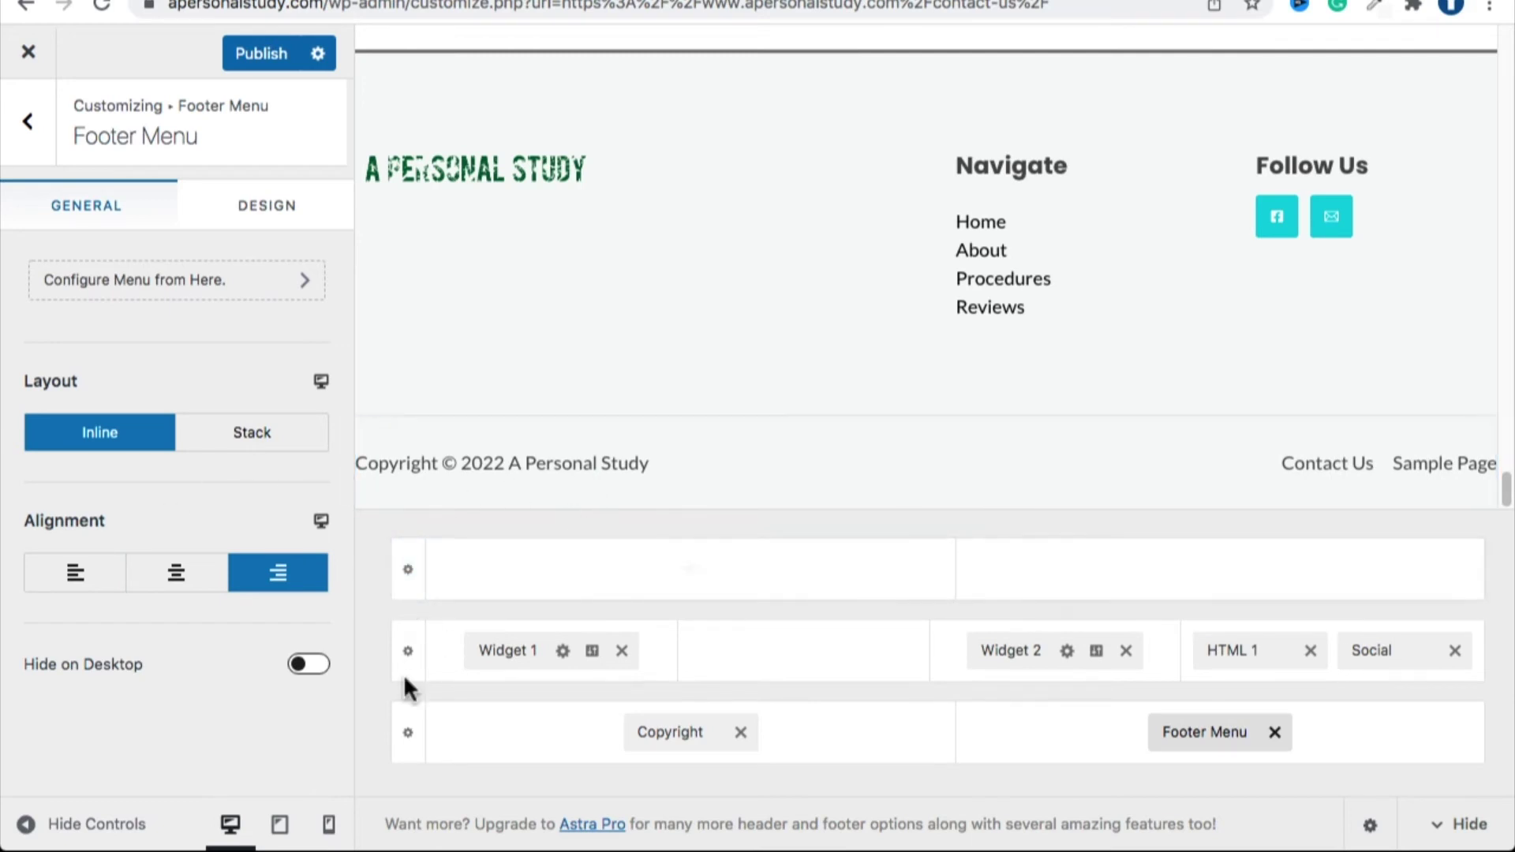
Preview the page at tablet size with the header menu expanded, and return to the main customizer options.
scroll(536, 377, "up", 20)
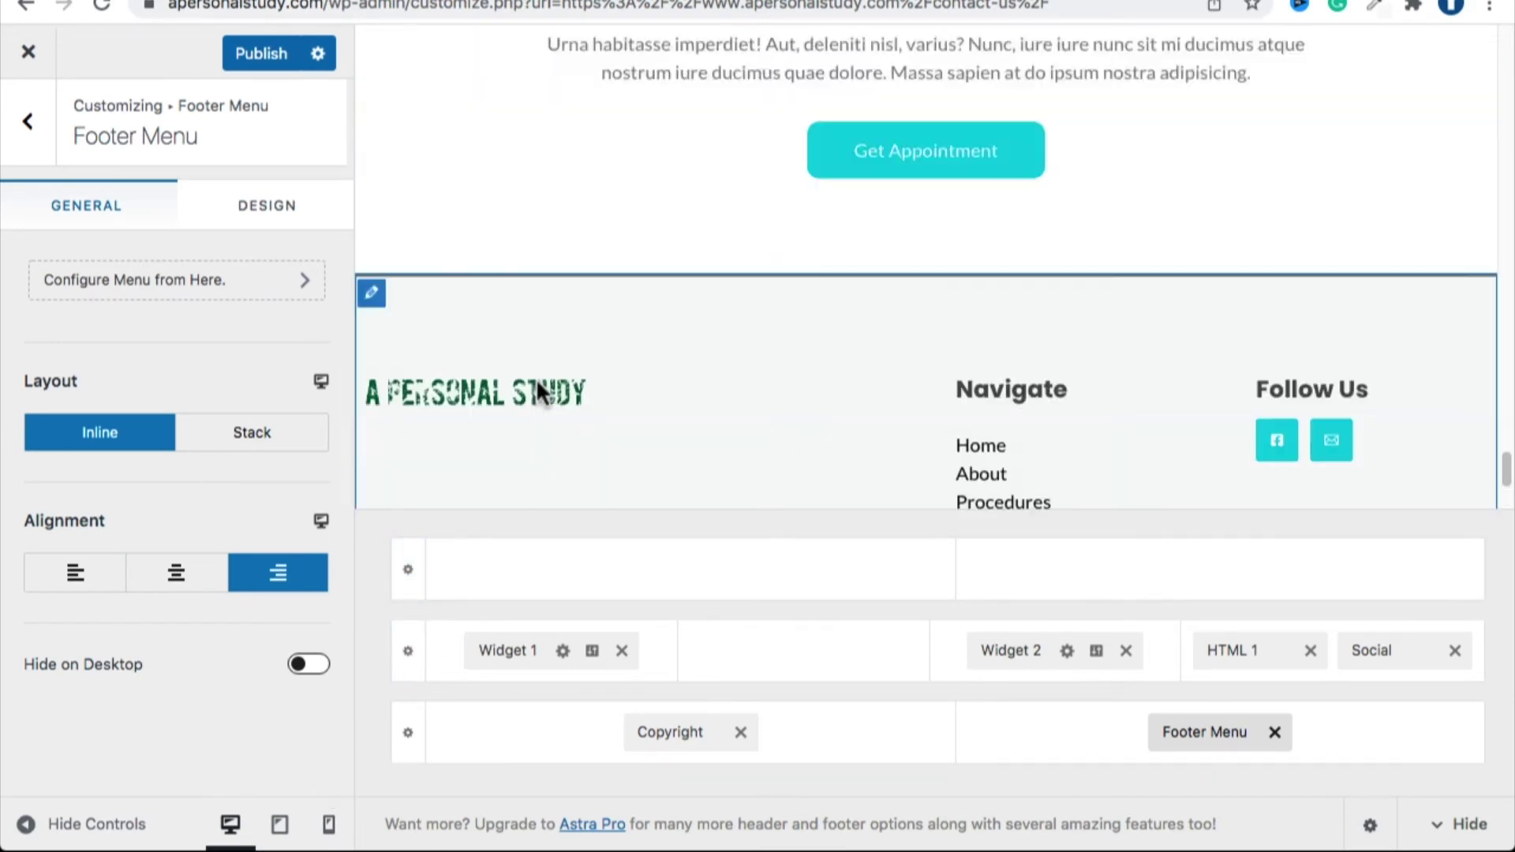
scroll(552, 371, "up", 3)
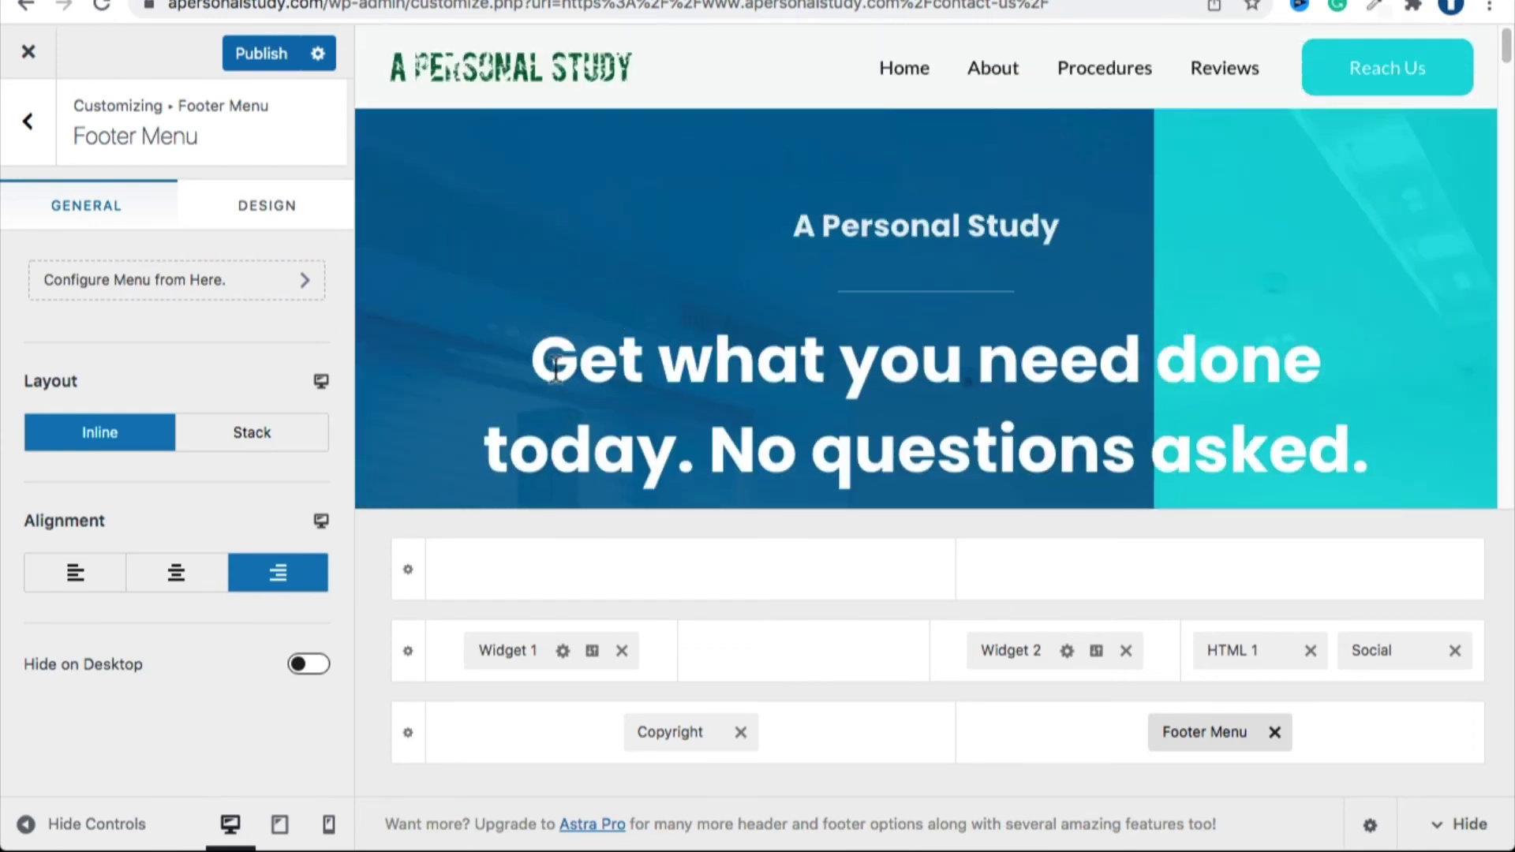
scroll(613, 287, "down", 5)
scroll(613, 287, "up", 5)
left_click(297, 824)
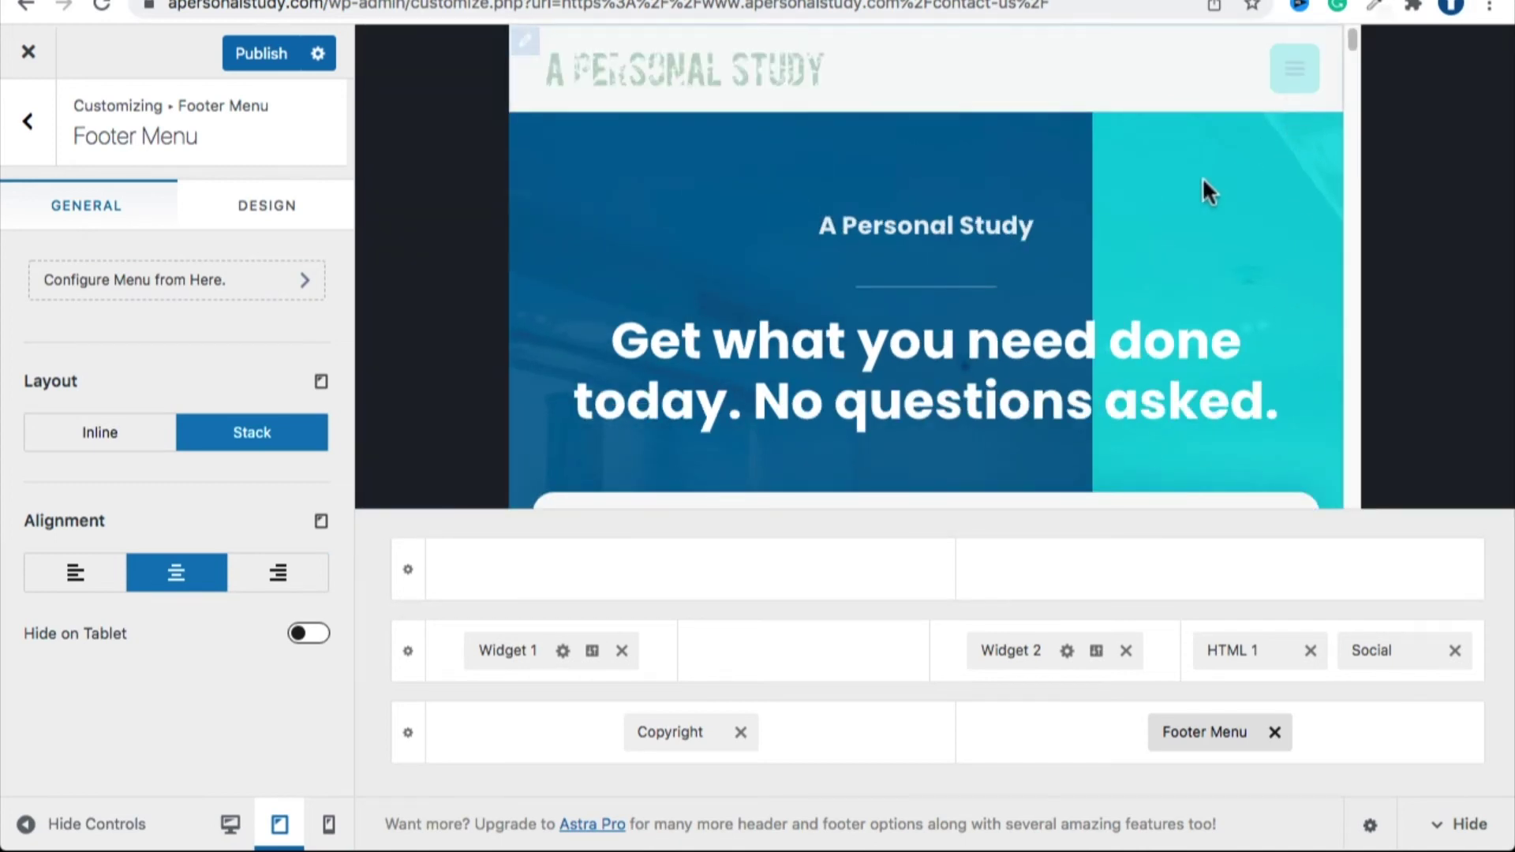
left_click(1298, 82)
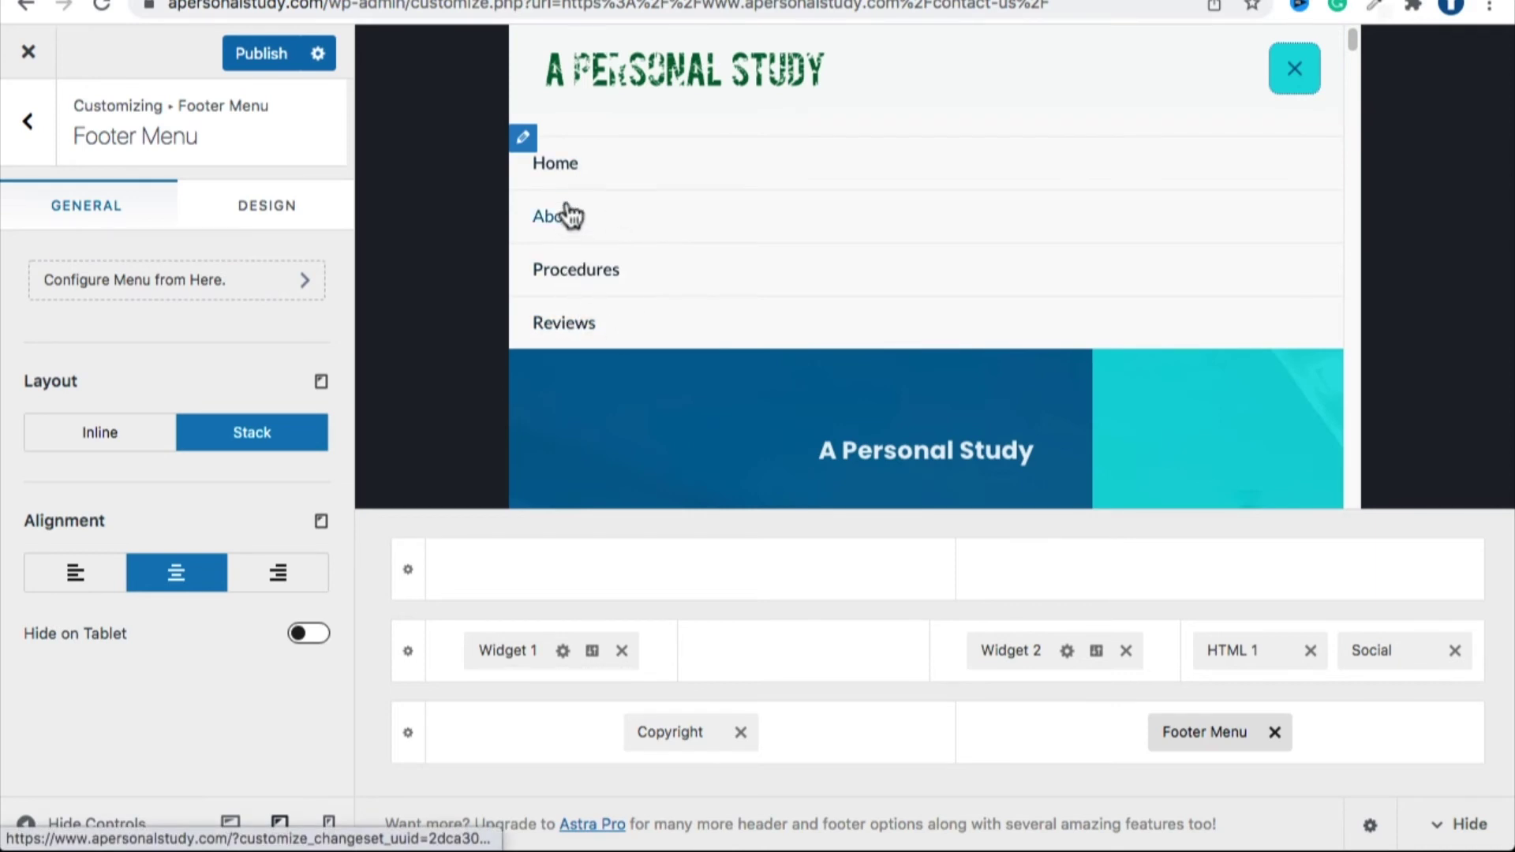
left_click(27, 145)
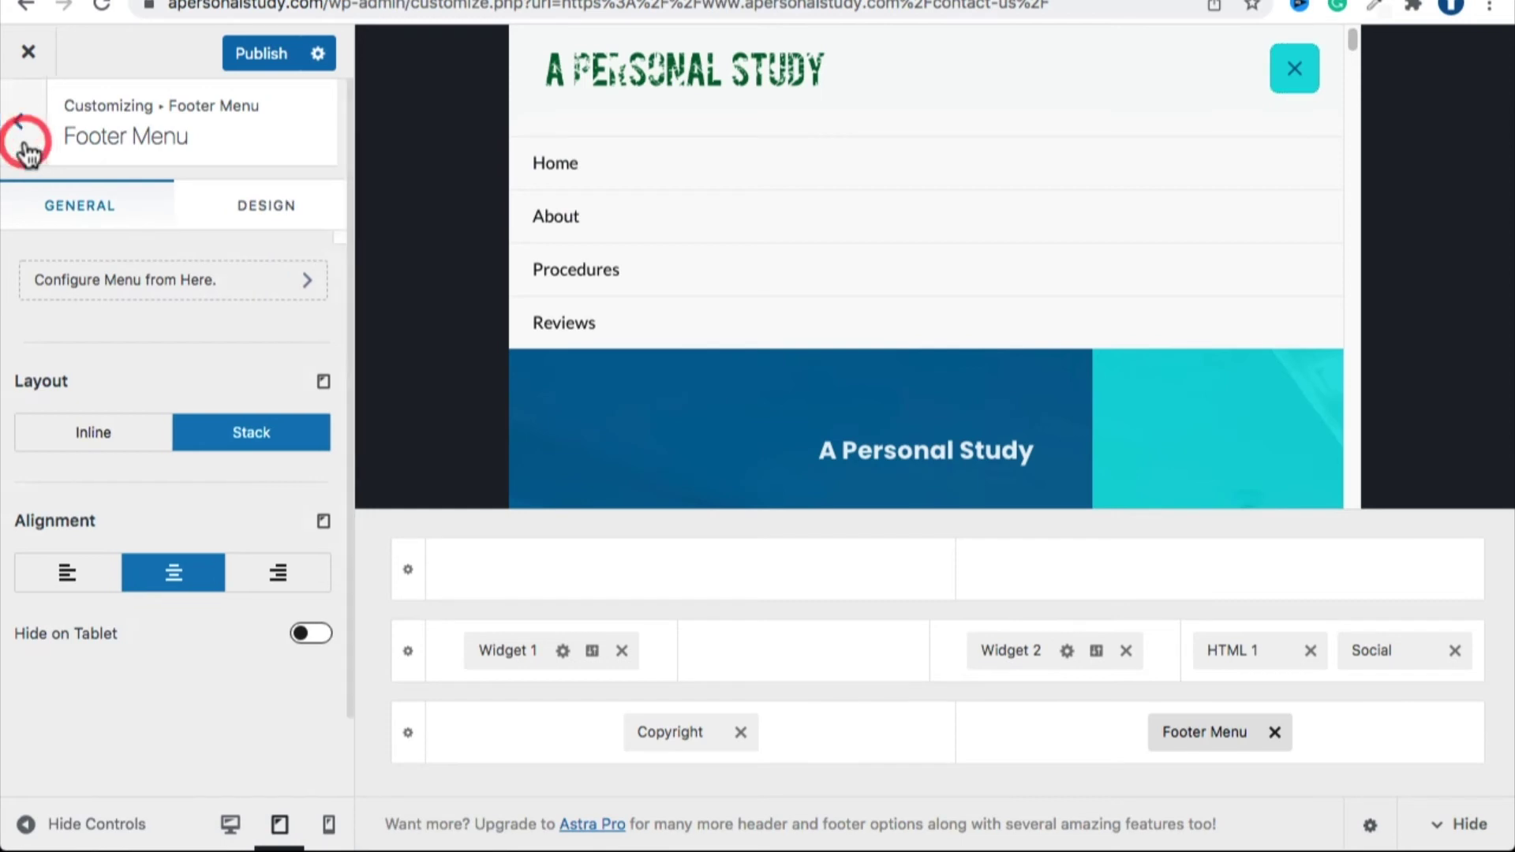
left_click(36, 148)
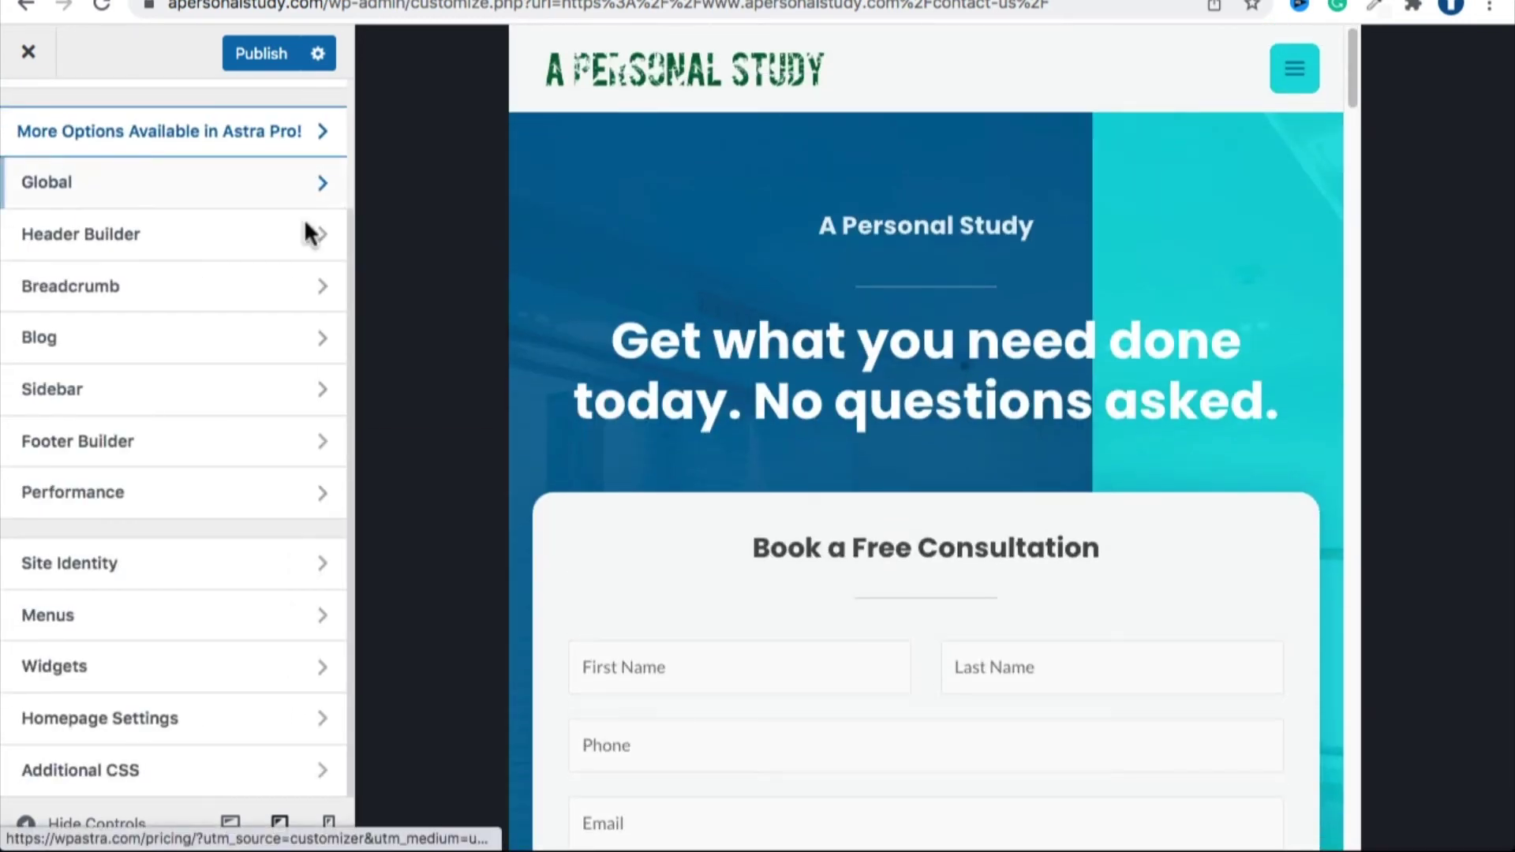
Examine the tablet header's off-canvas Primary Menu settings and the assigned menu locations, and return to the main customizer options.
left_click(50, 236)
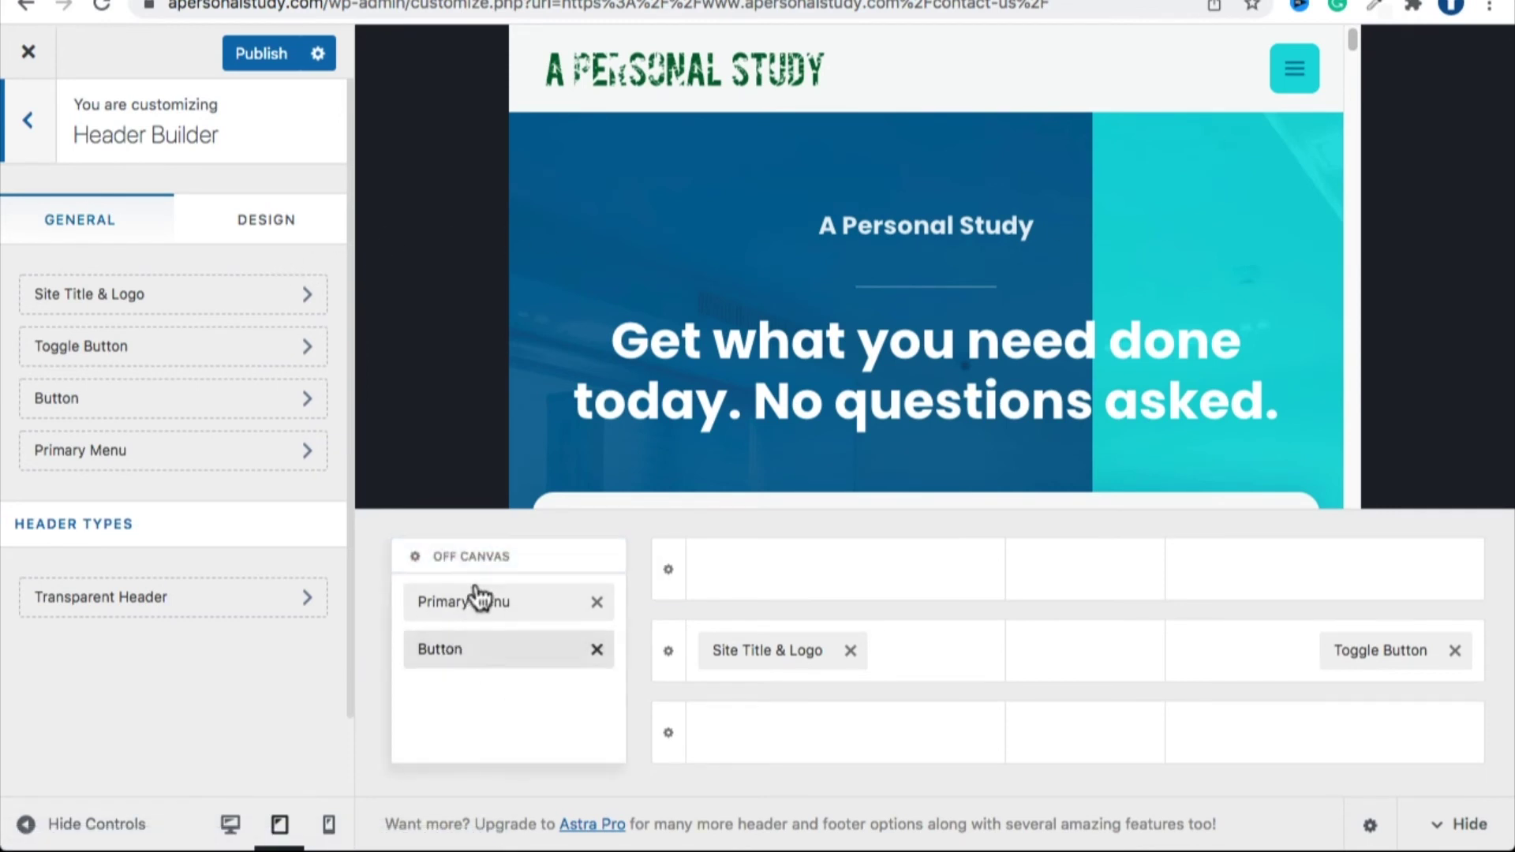
left_click(517, 562)
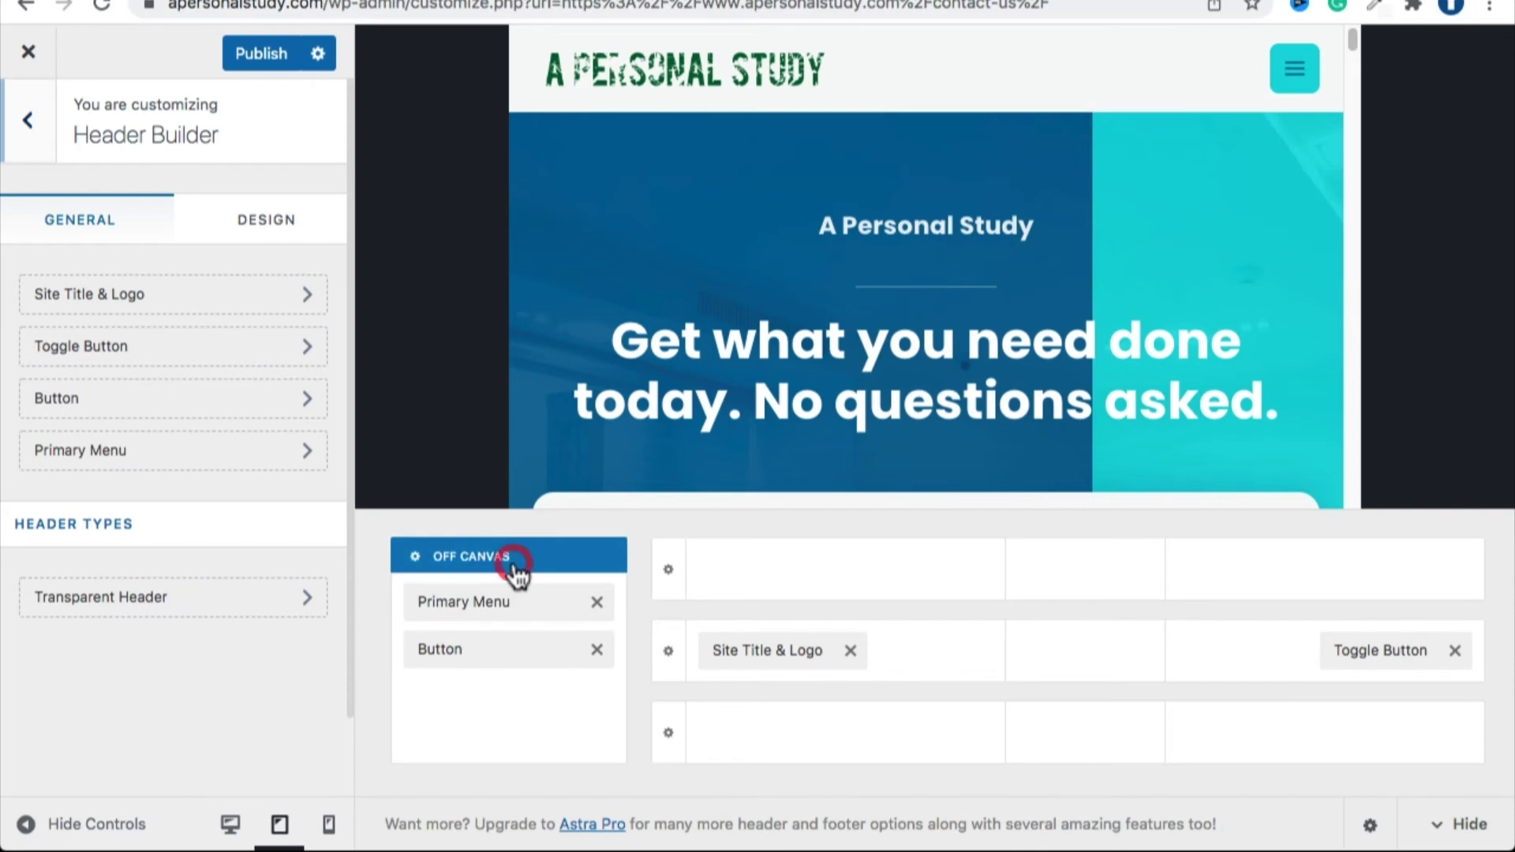
left_click(491, 606)
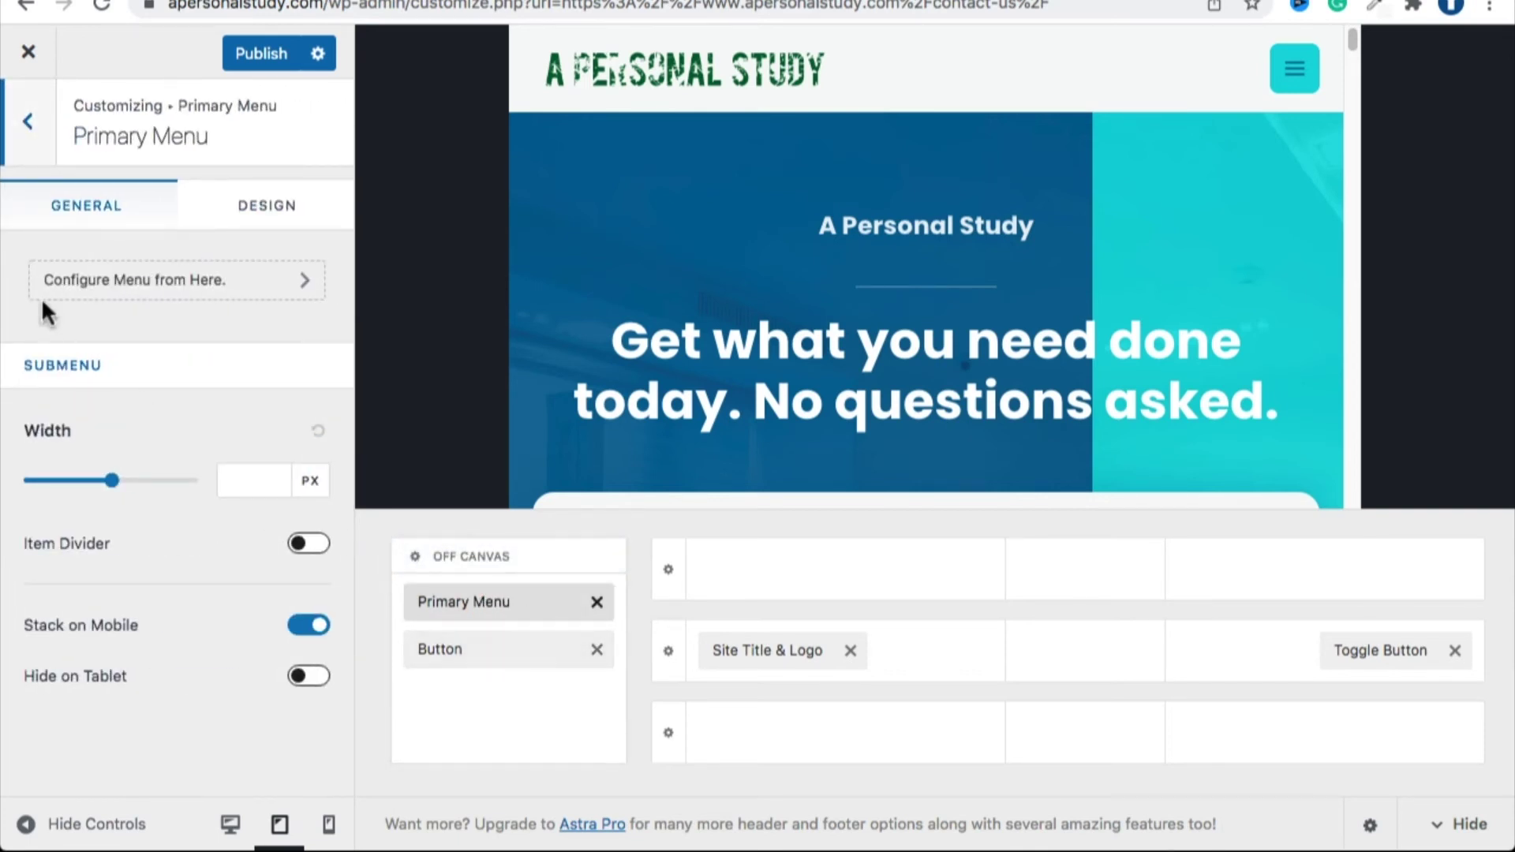
left_click(85, 282)
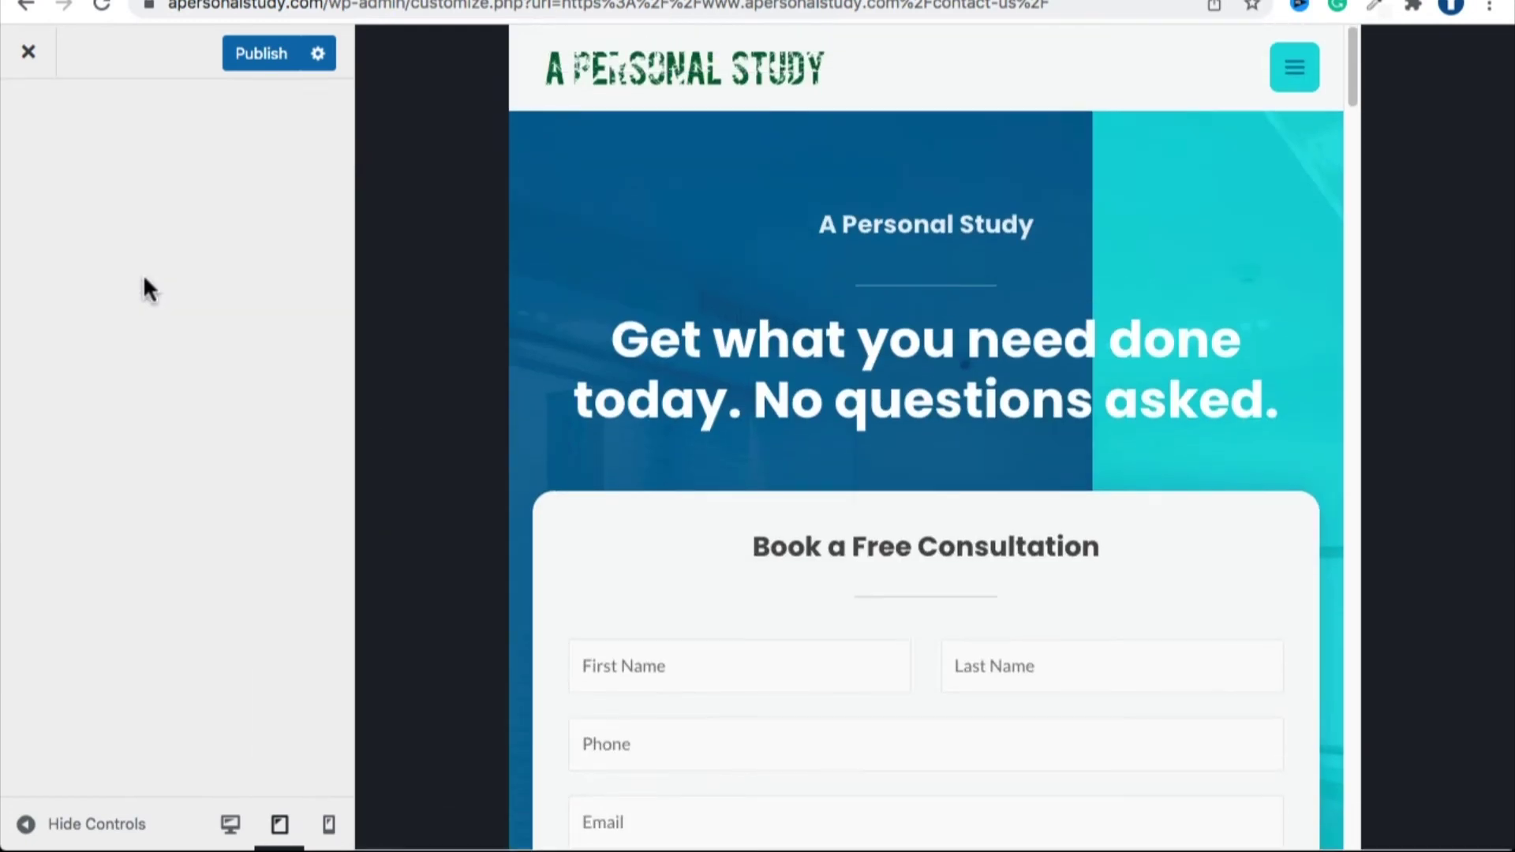
scroll(186, 357, "down", 5)
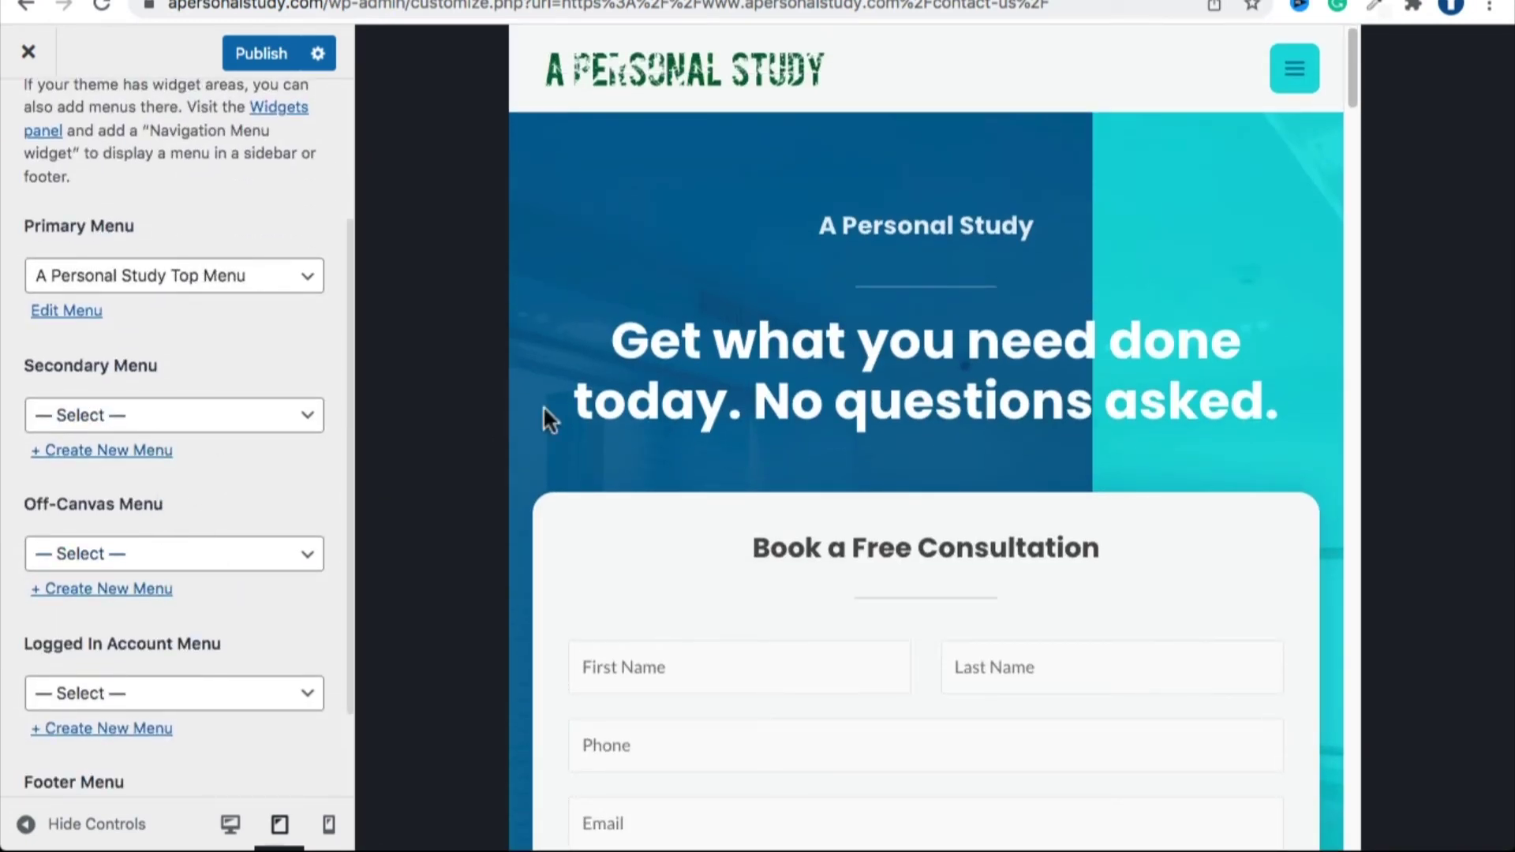
scroll(77, 173, "up", 5)
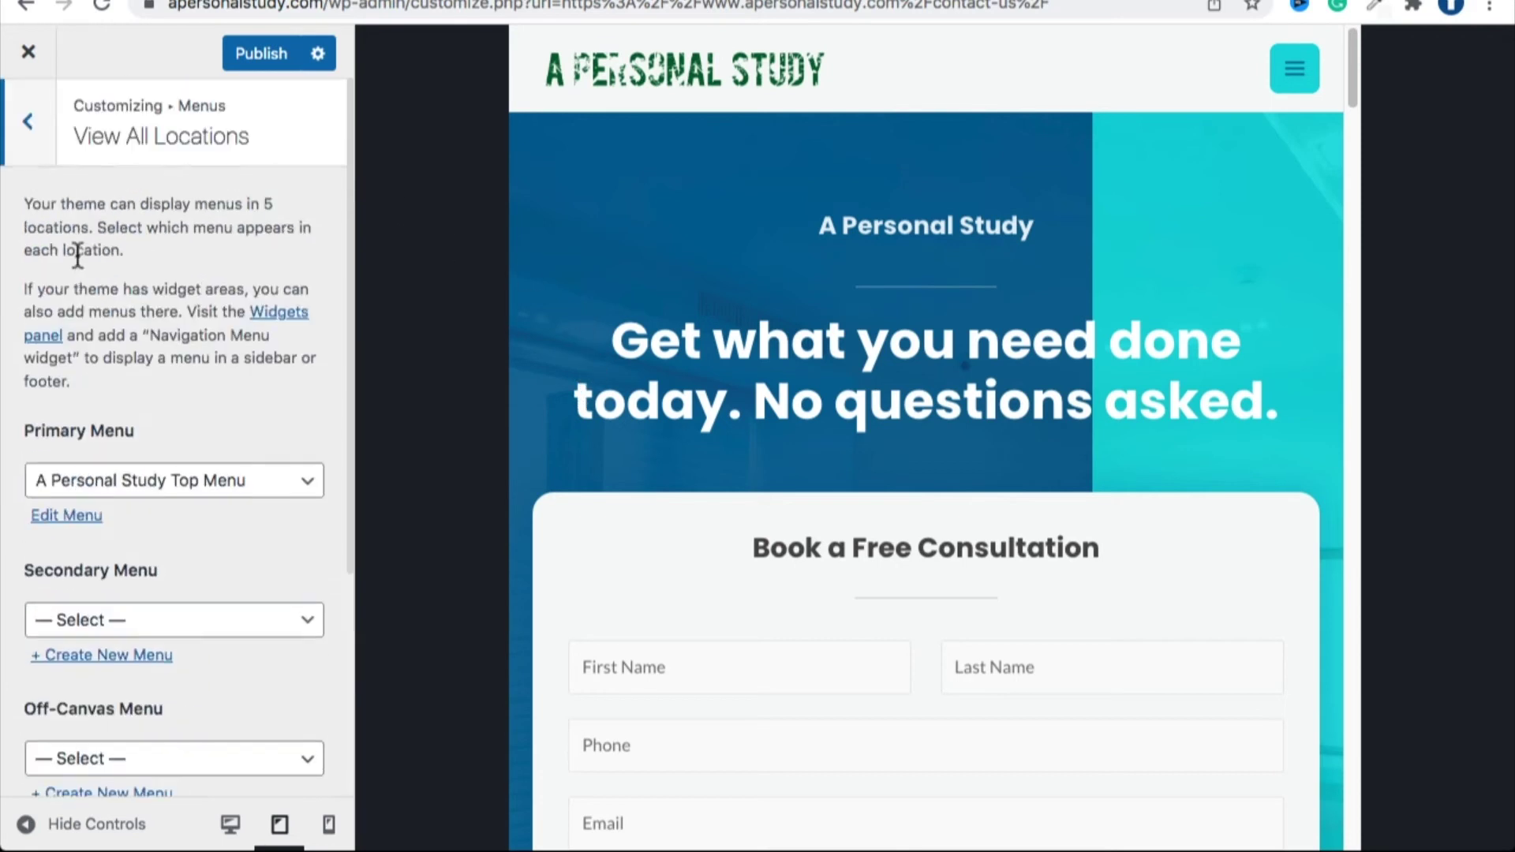
left_click(35, 154)
left_click(34, 152)
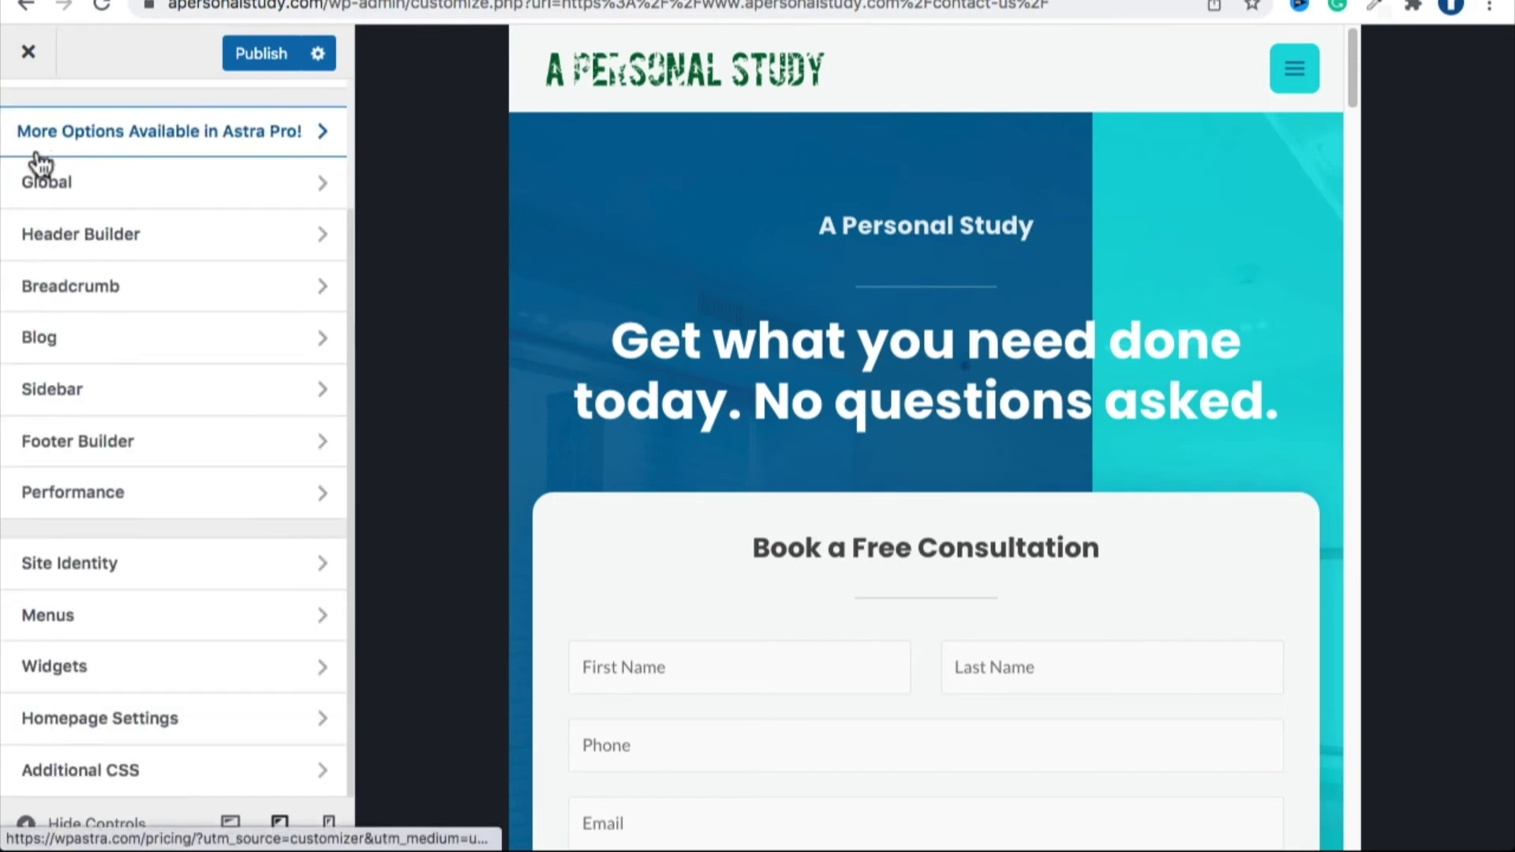
Compare the menu location assignments with the items in the expanded tablet header menu, starting from the off-canvas Primary Menu settings.
mouse_move(568, 75)
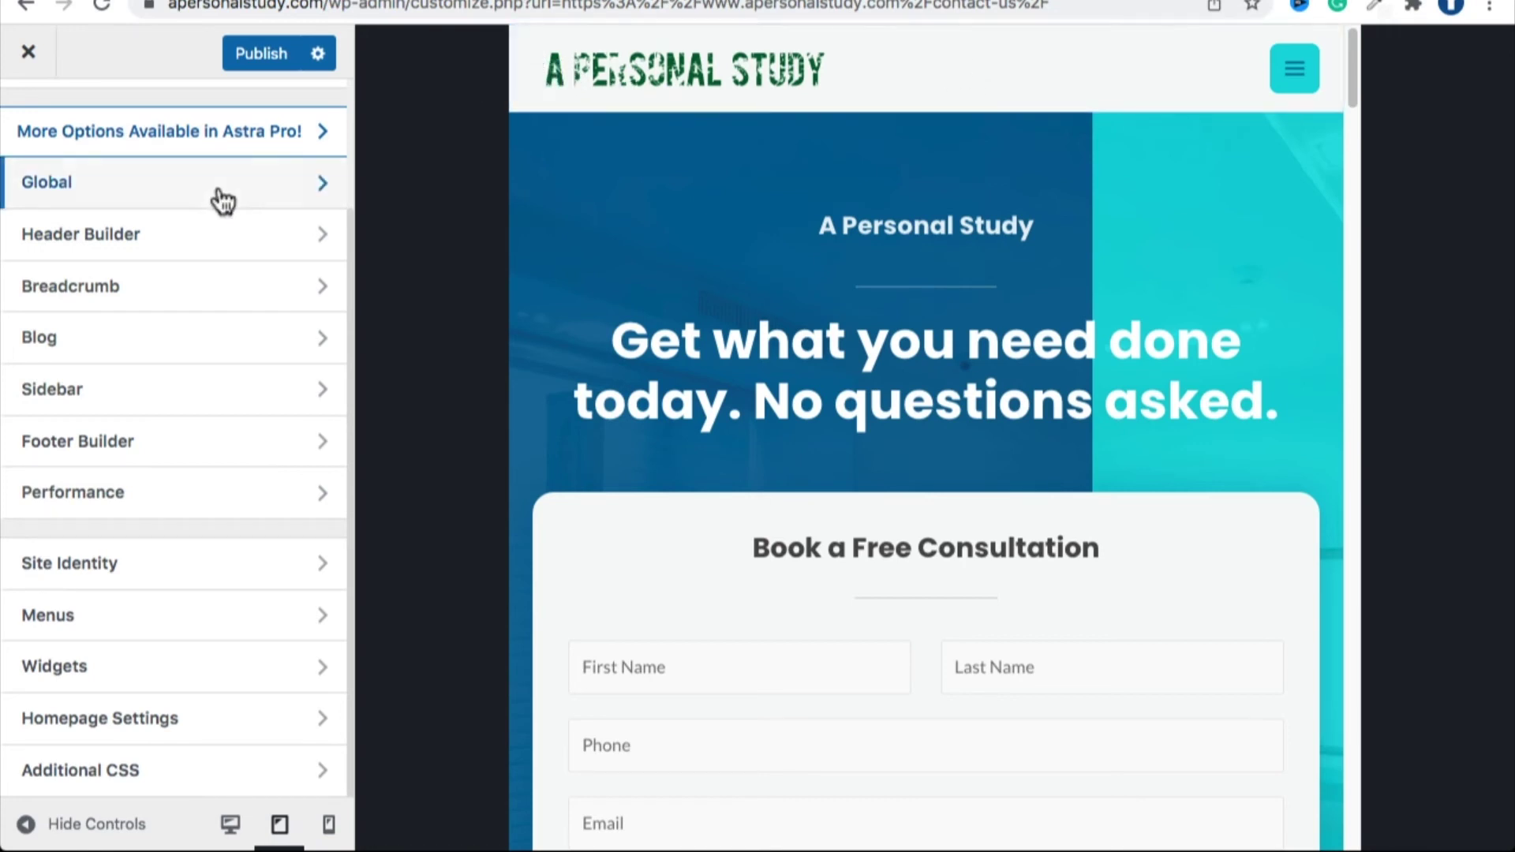
left_click(192, 230)
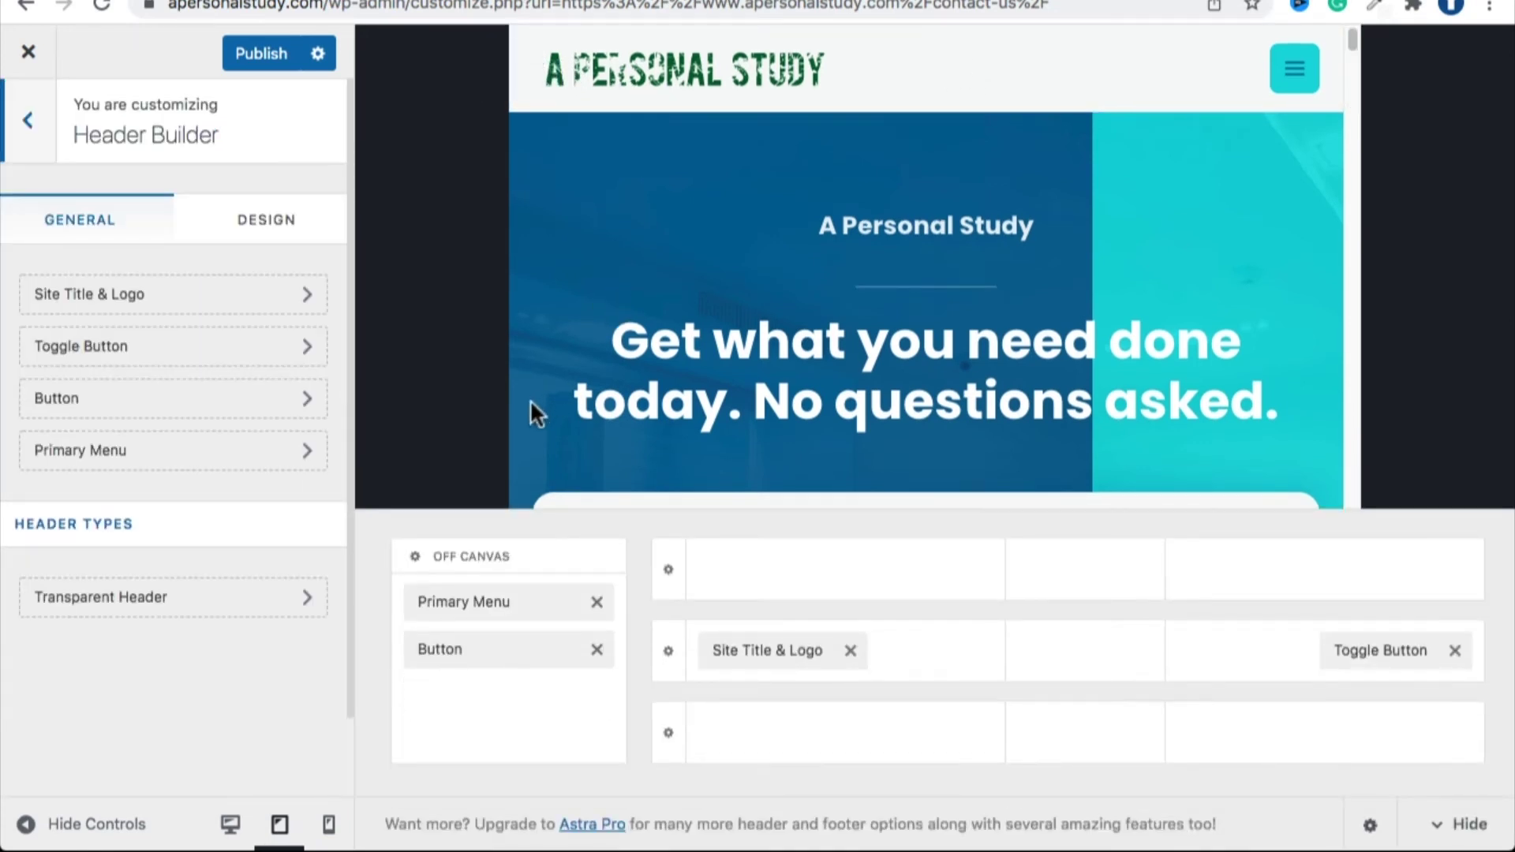
left_click(484, 605)
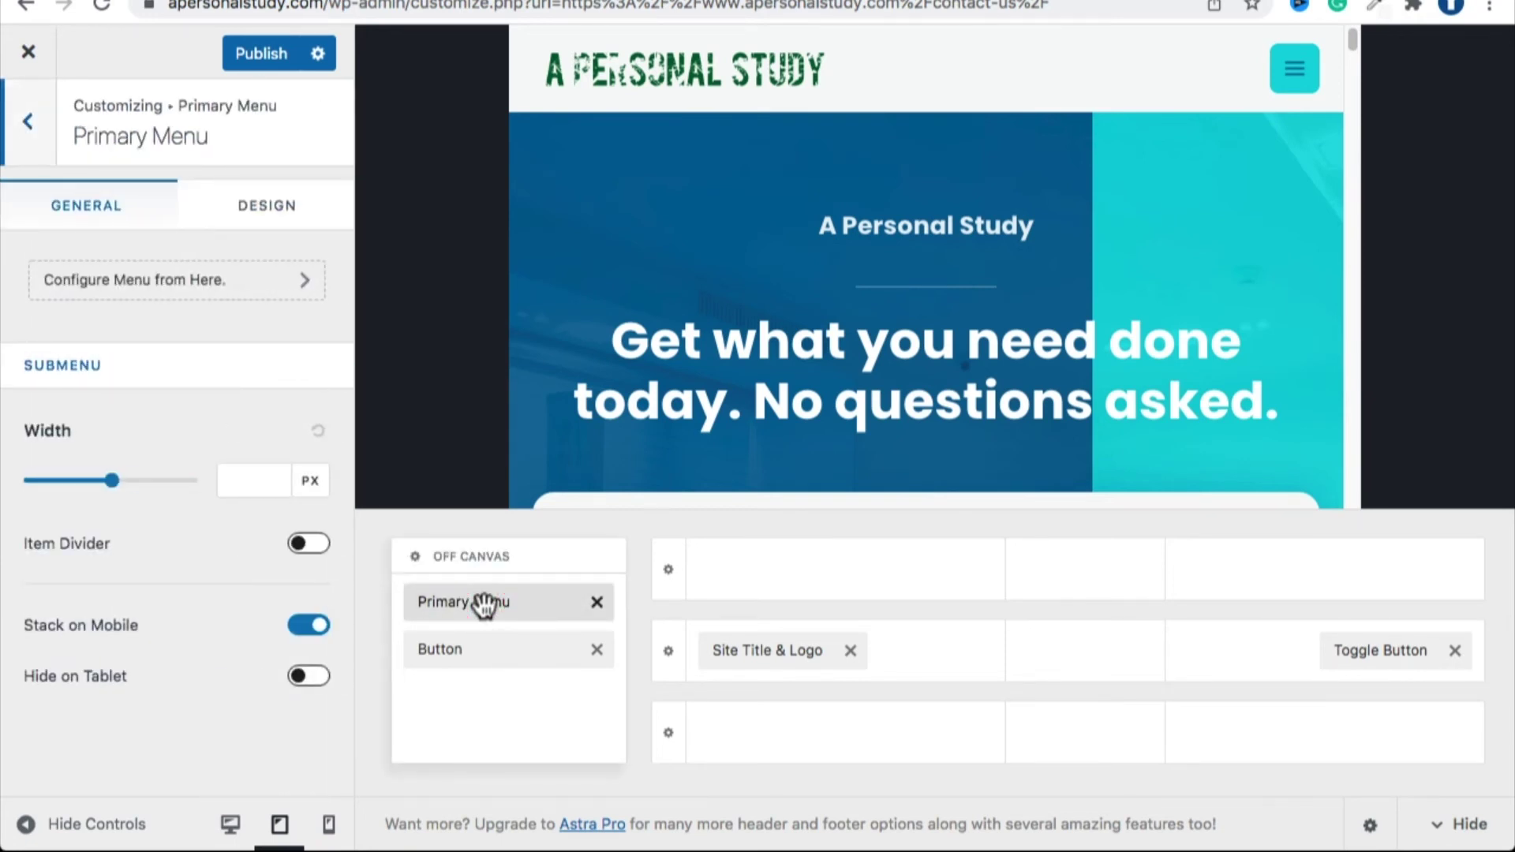
left_click(136, 299)
scroll(139, 357, "down", 4)
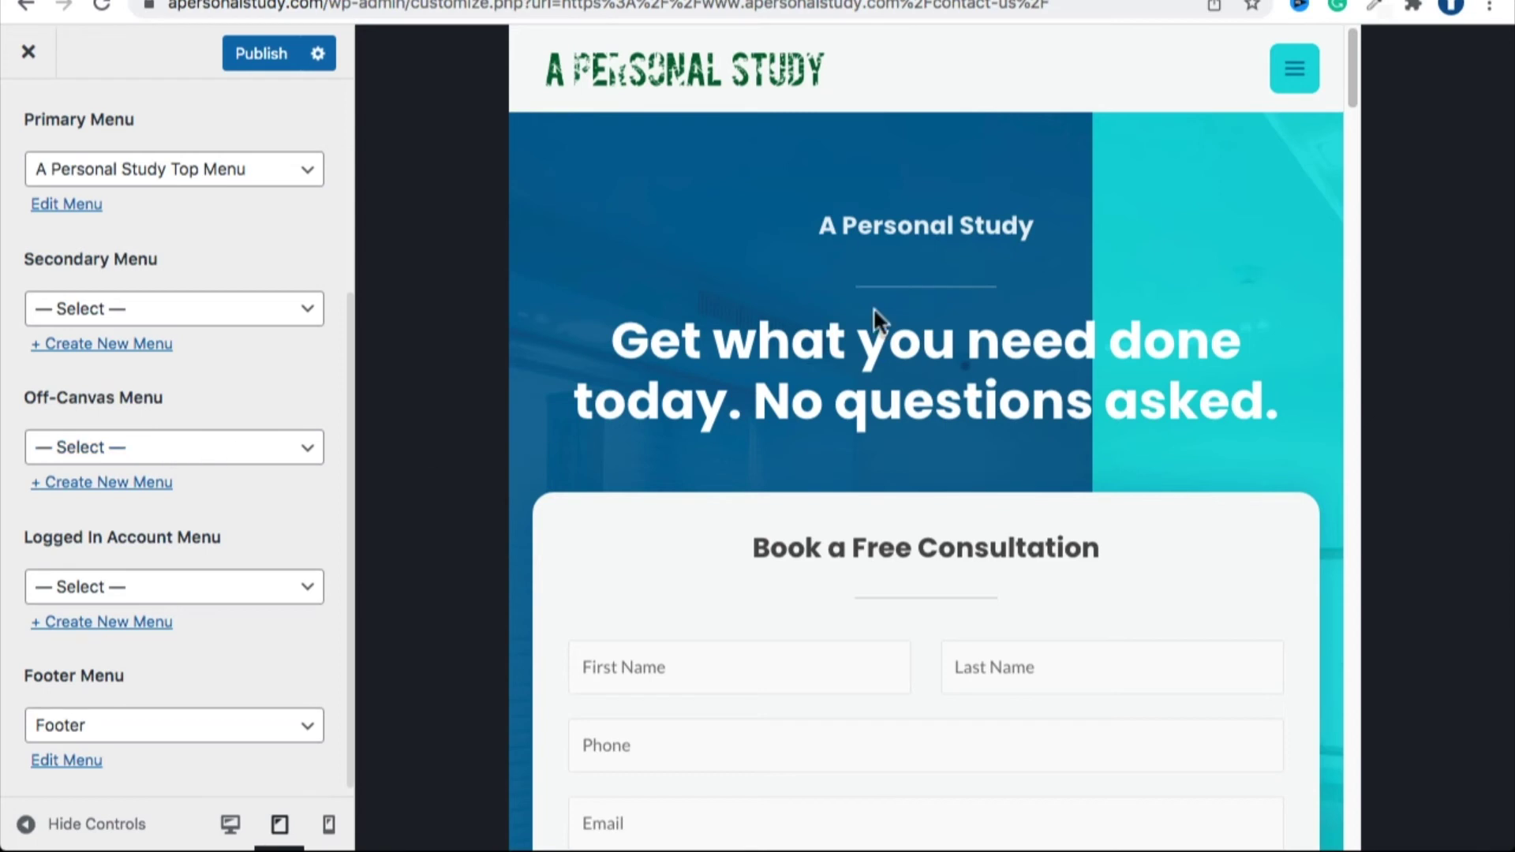
scroll(161, 458, "down", 1)
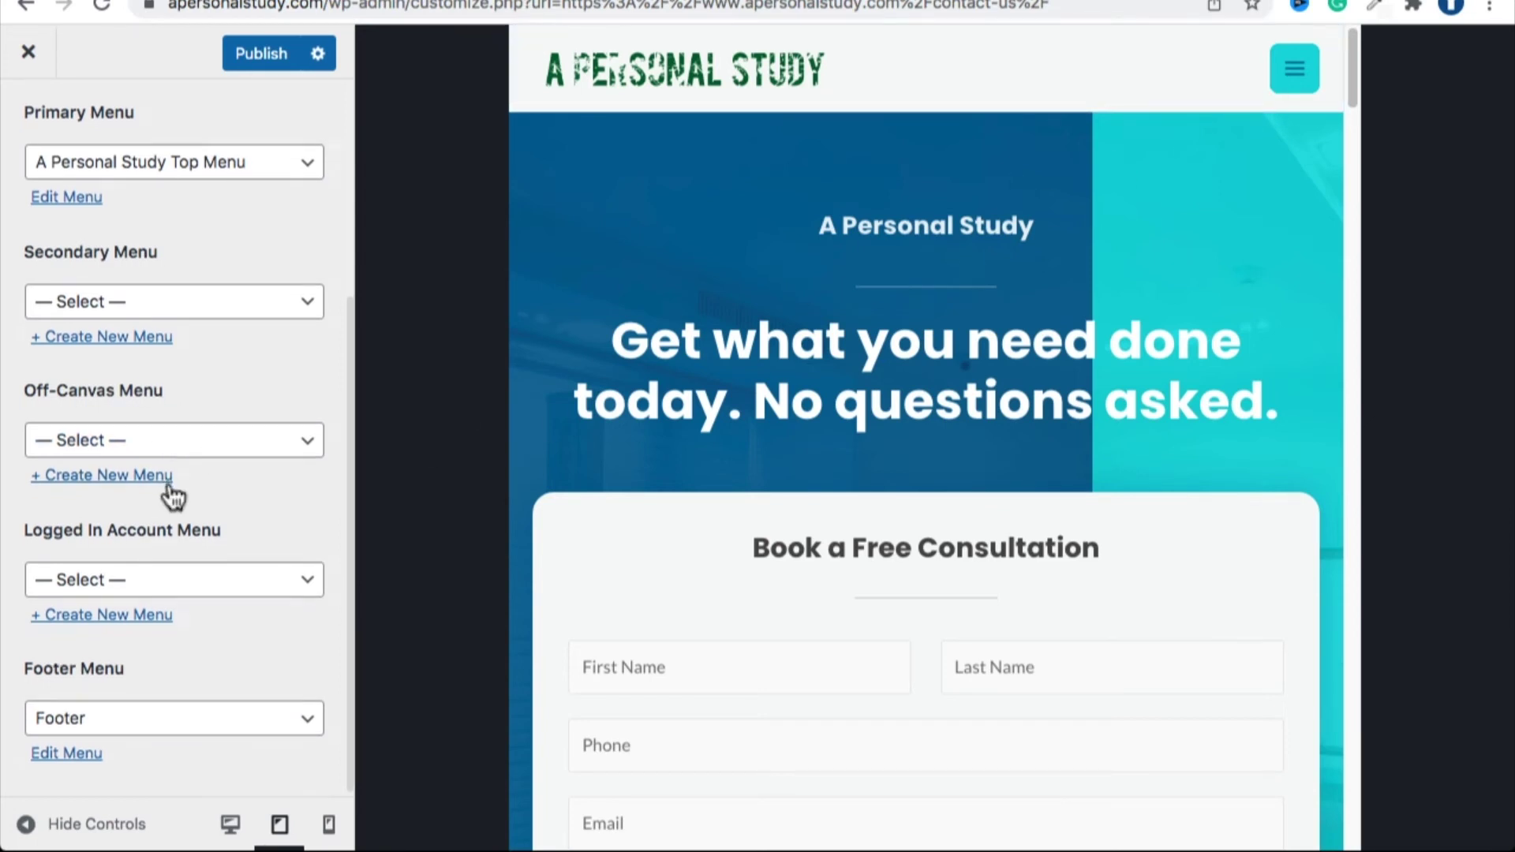
left_click(1291, 73)
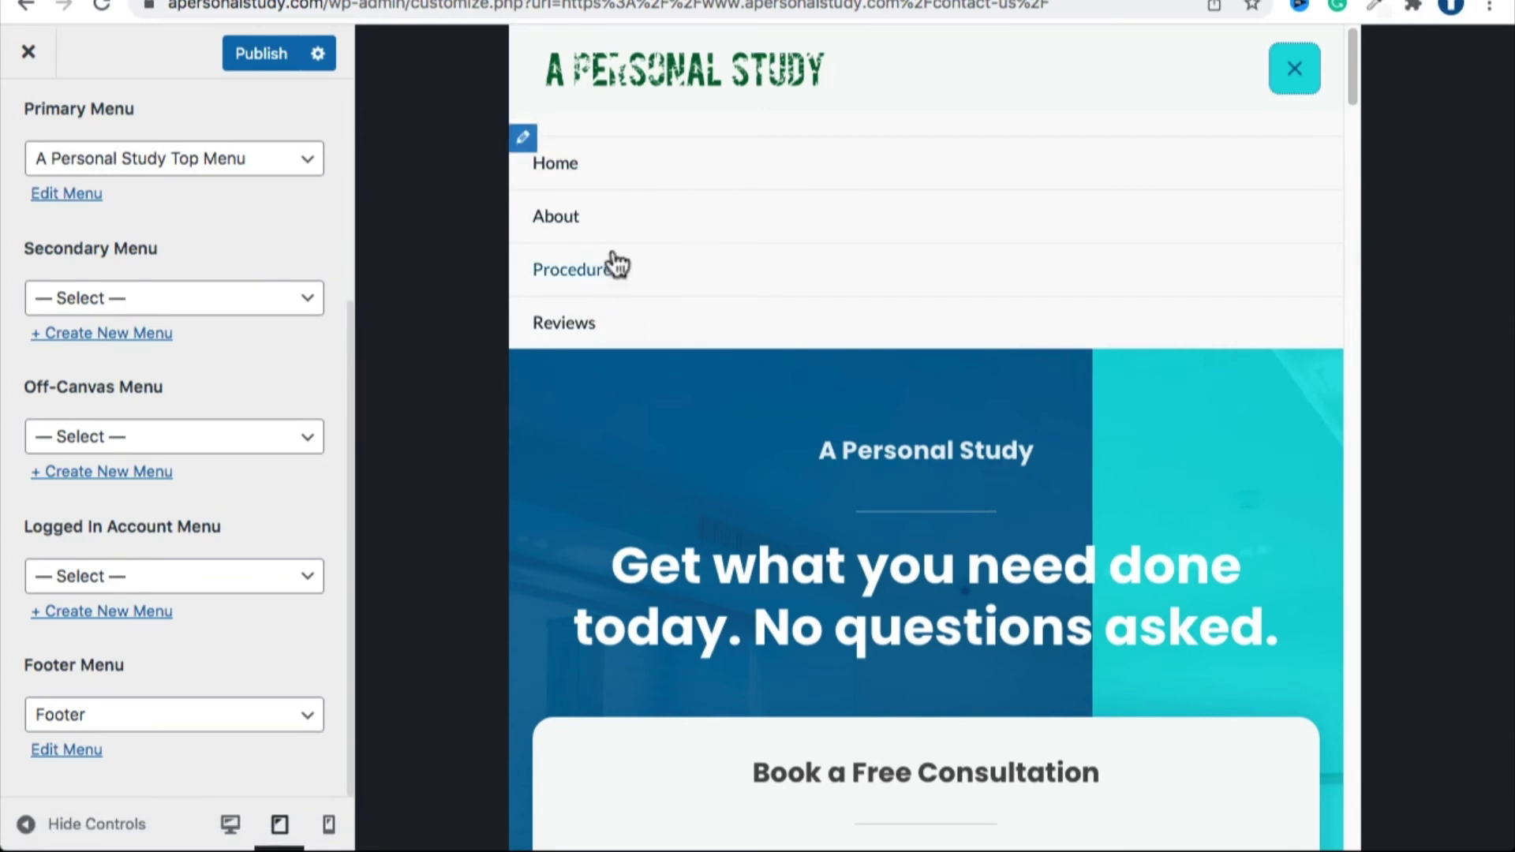
scroll(105, 127, "up", 5)
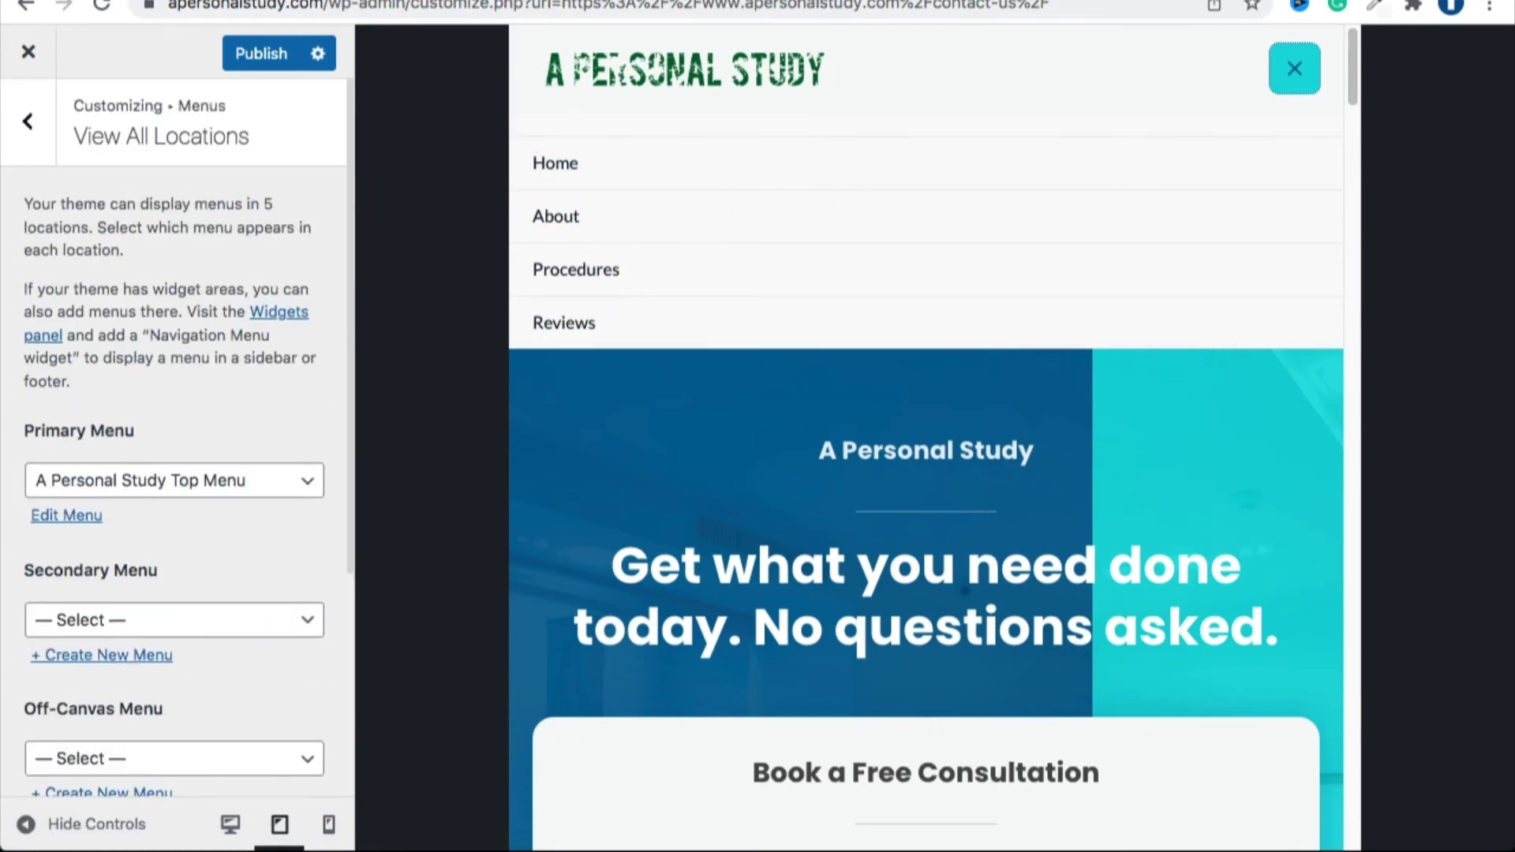
left_click(39, 132)
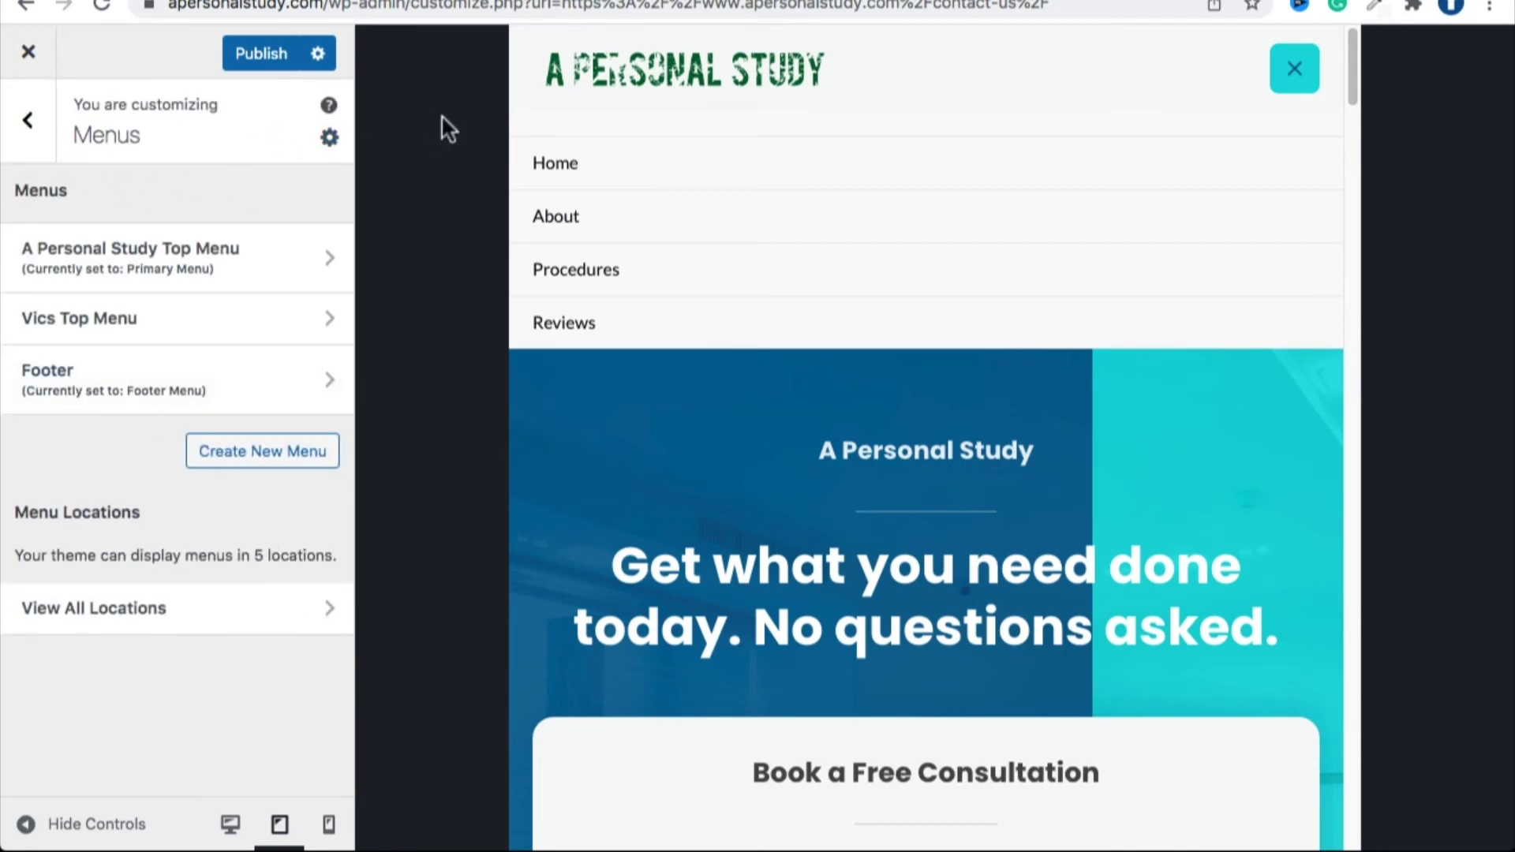
left_click(38, 140)
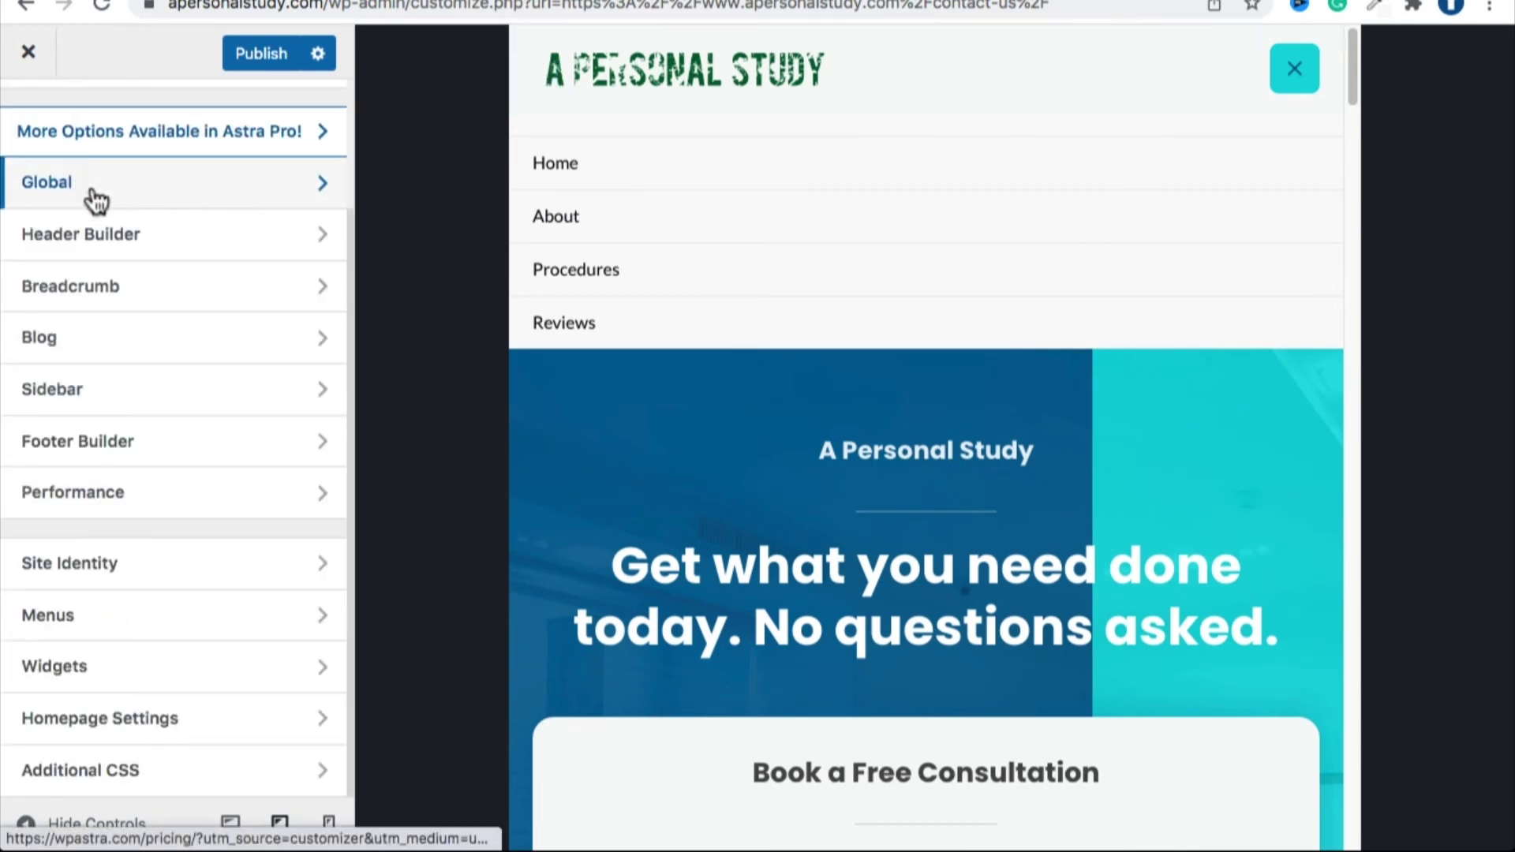
Expand the tablet header menu in the Header Builder preview and remove the Button element from the off-canvas area.
left_click(150, 242)
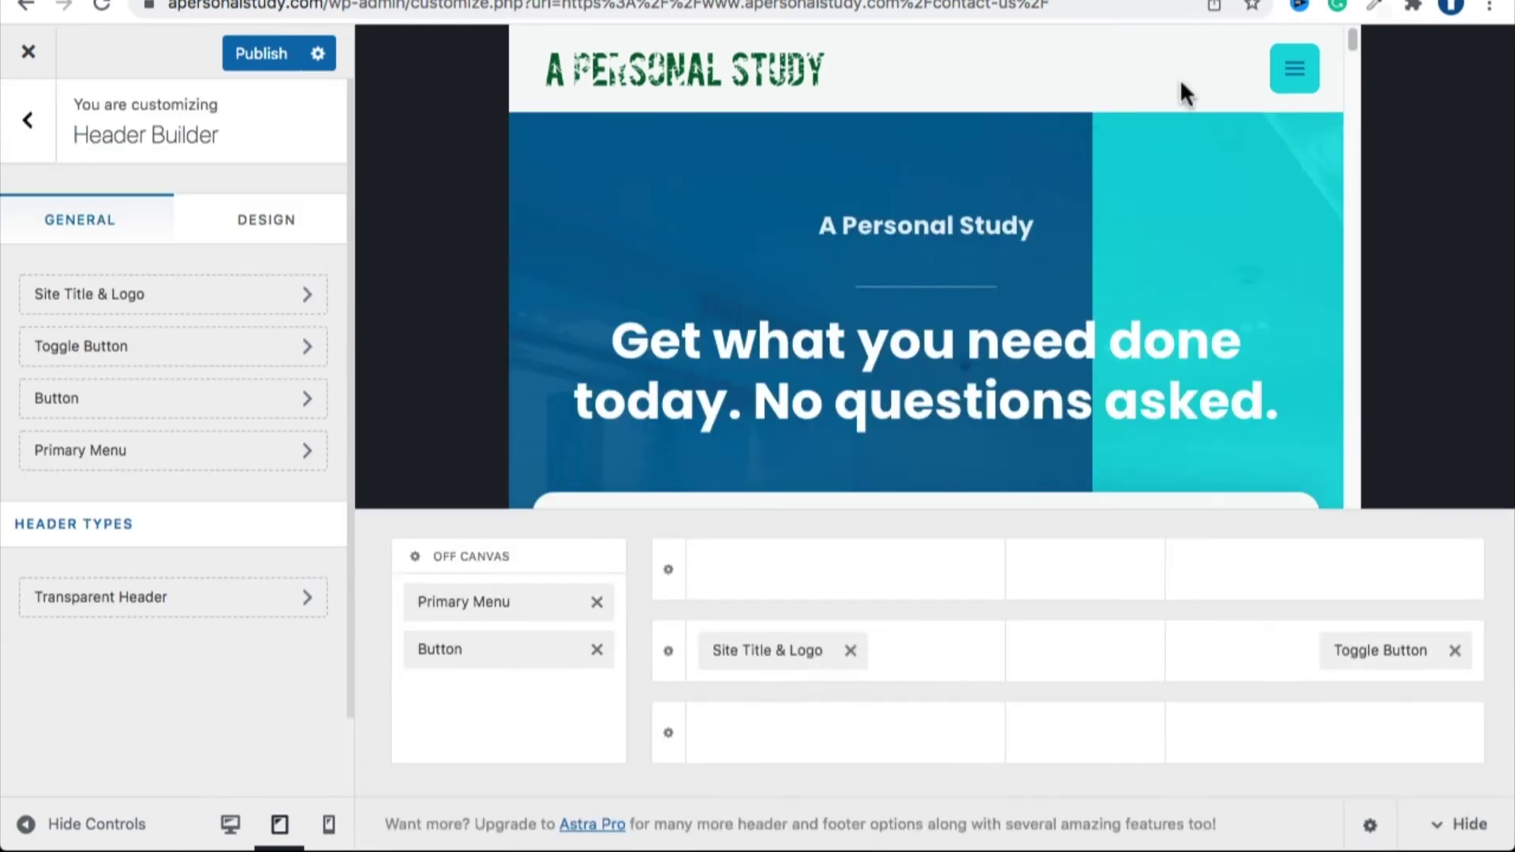
scroll(924, 315, "down", 1)
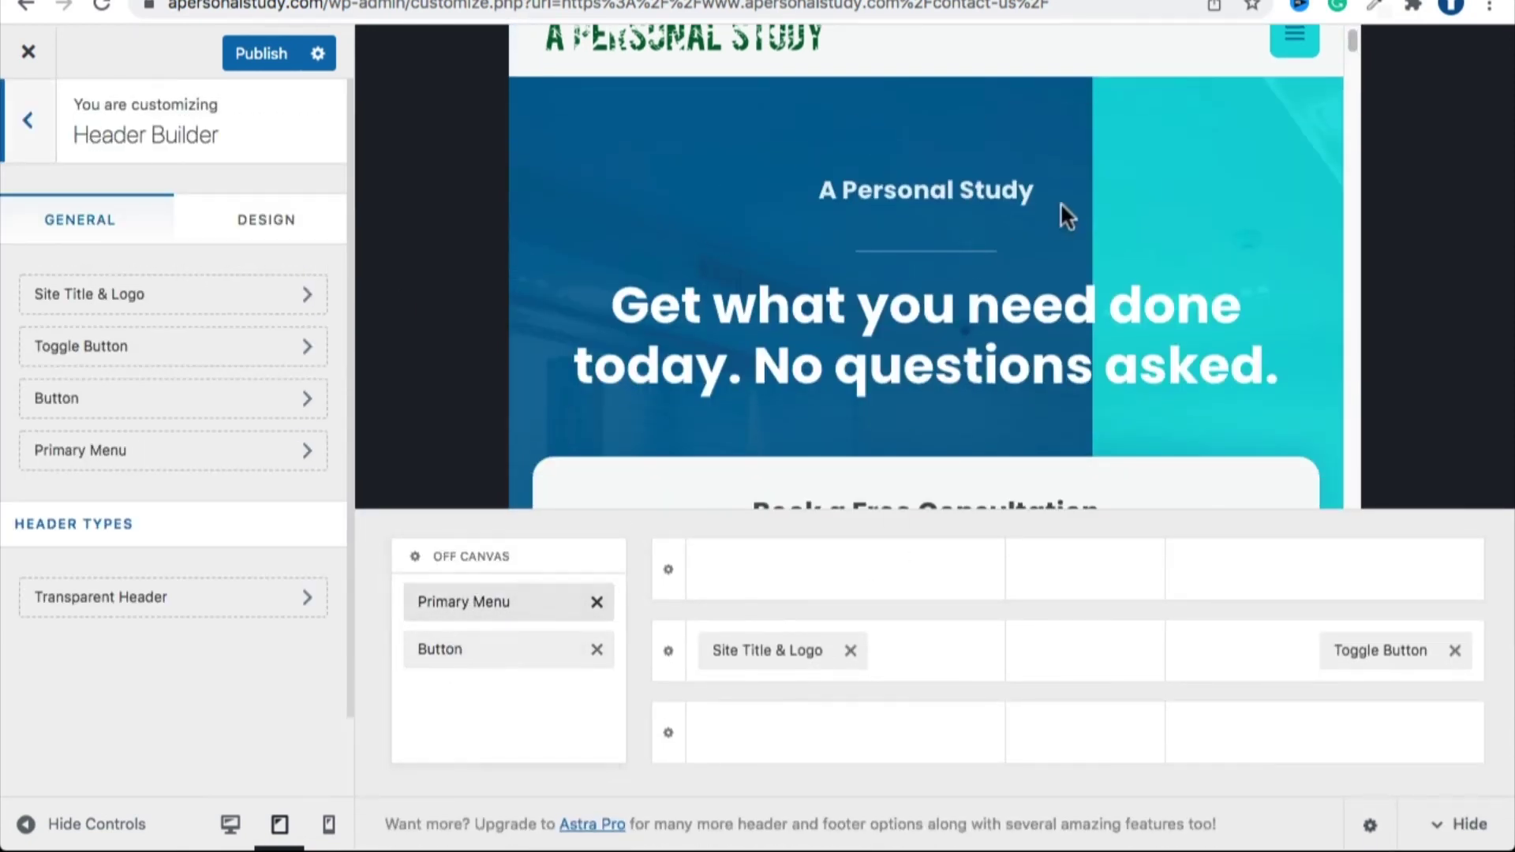
scroll(1184, 142, "up", 1)
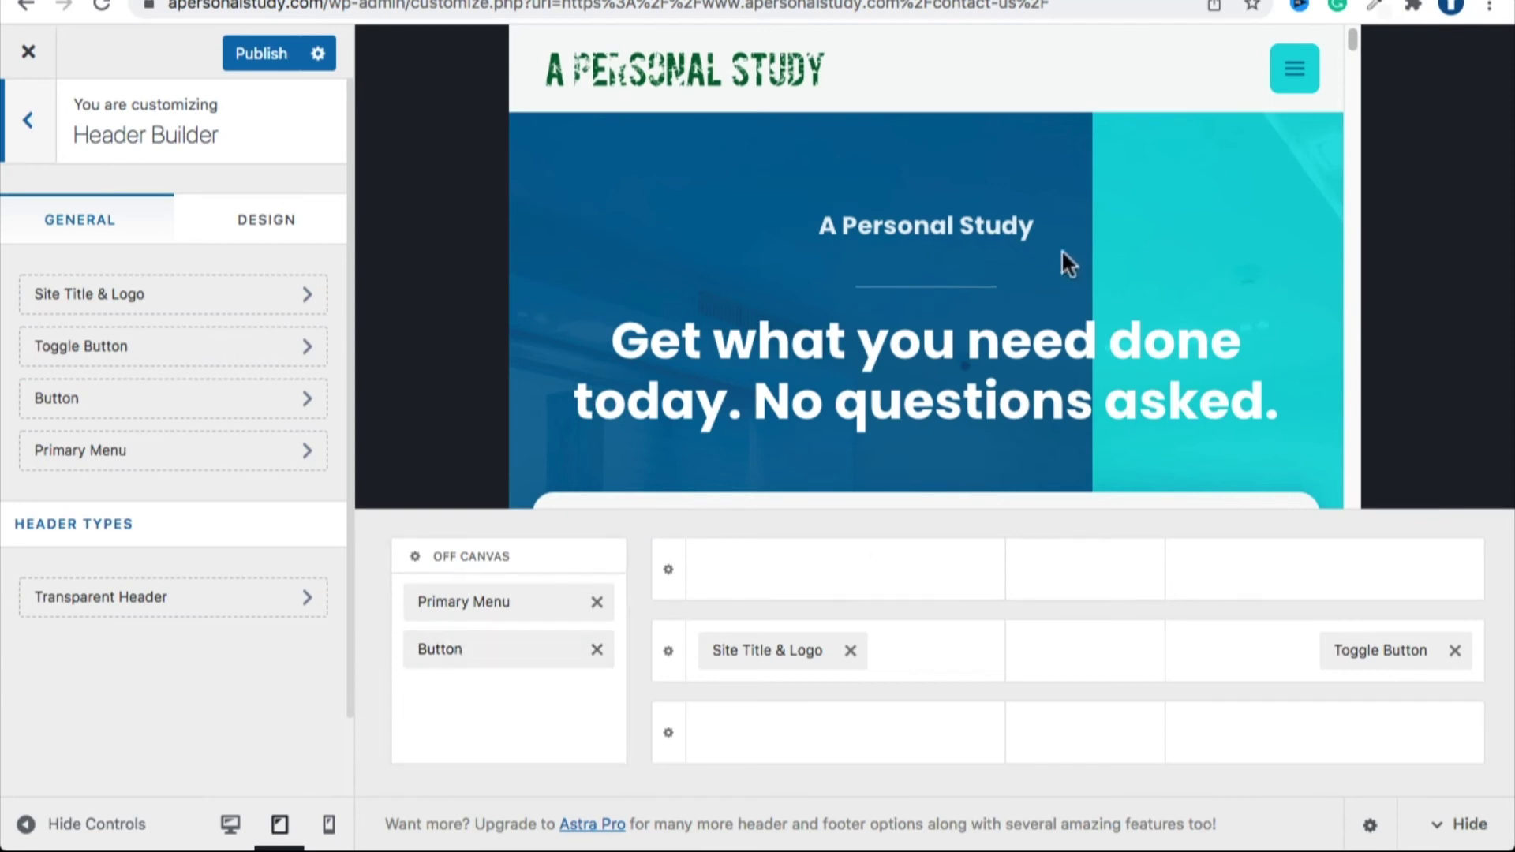
left_click(1293, 72)
scroll(1089, 276, "down", 1)
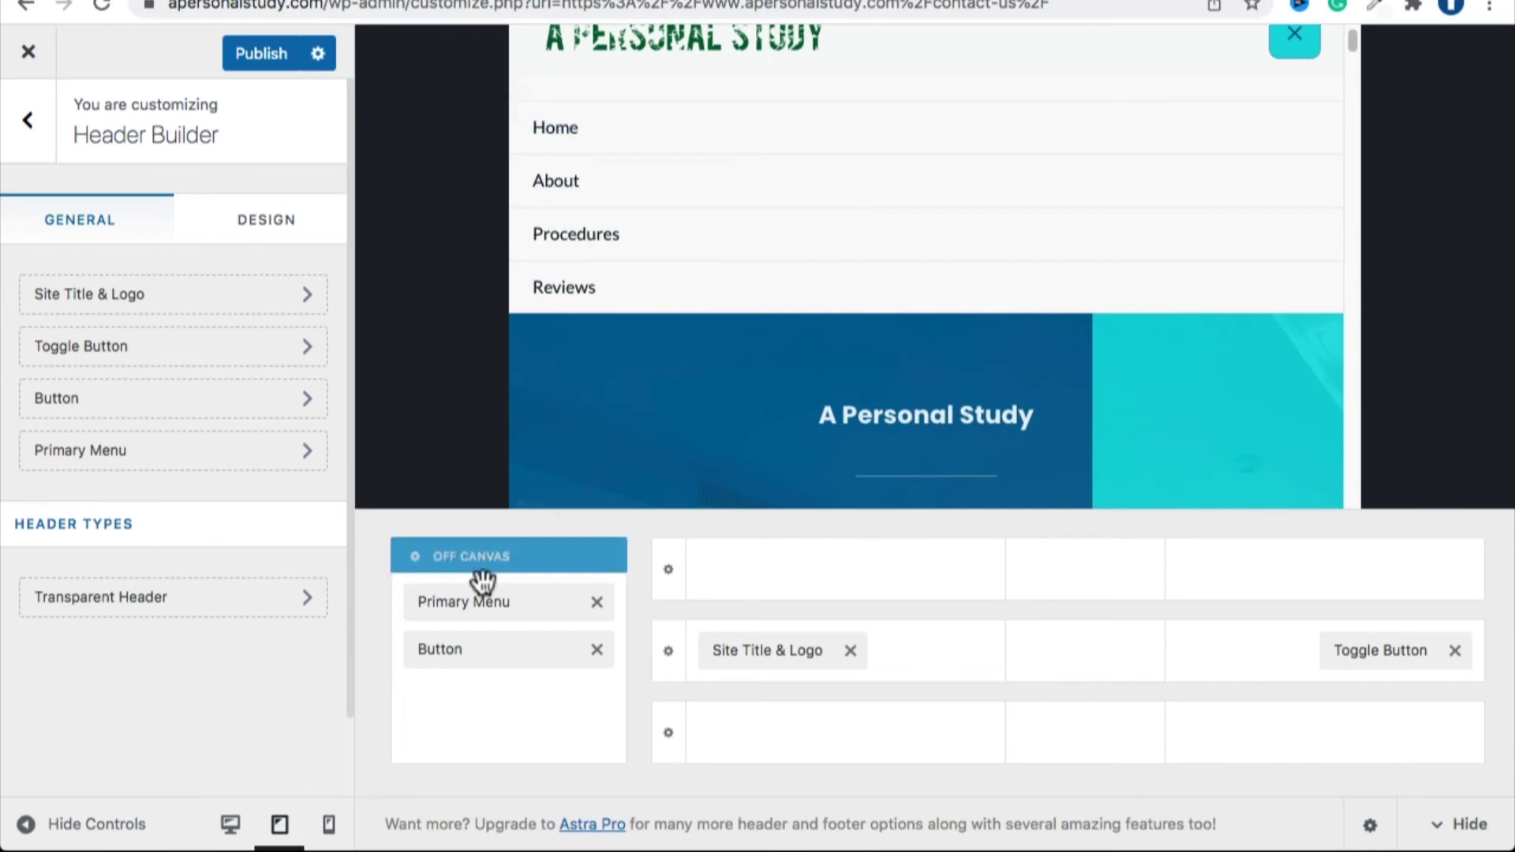
left_click(596, 651)
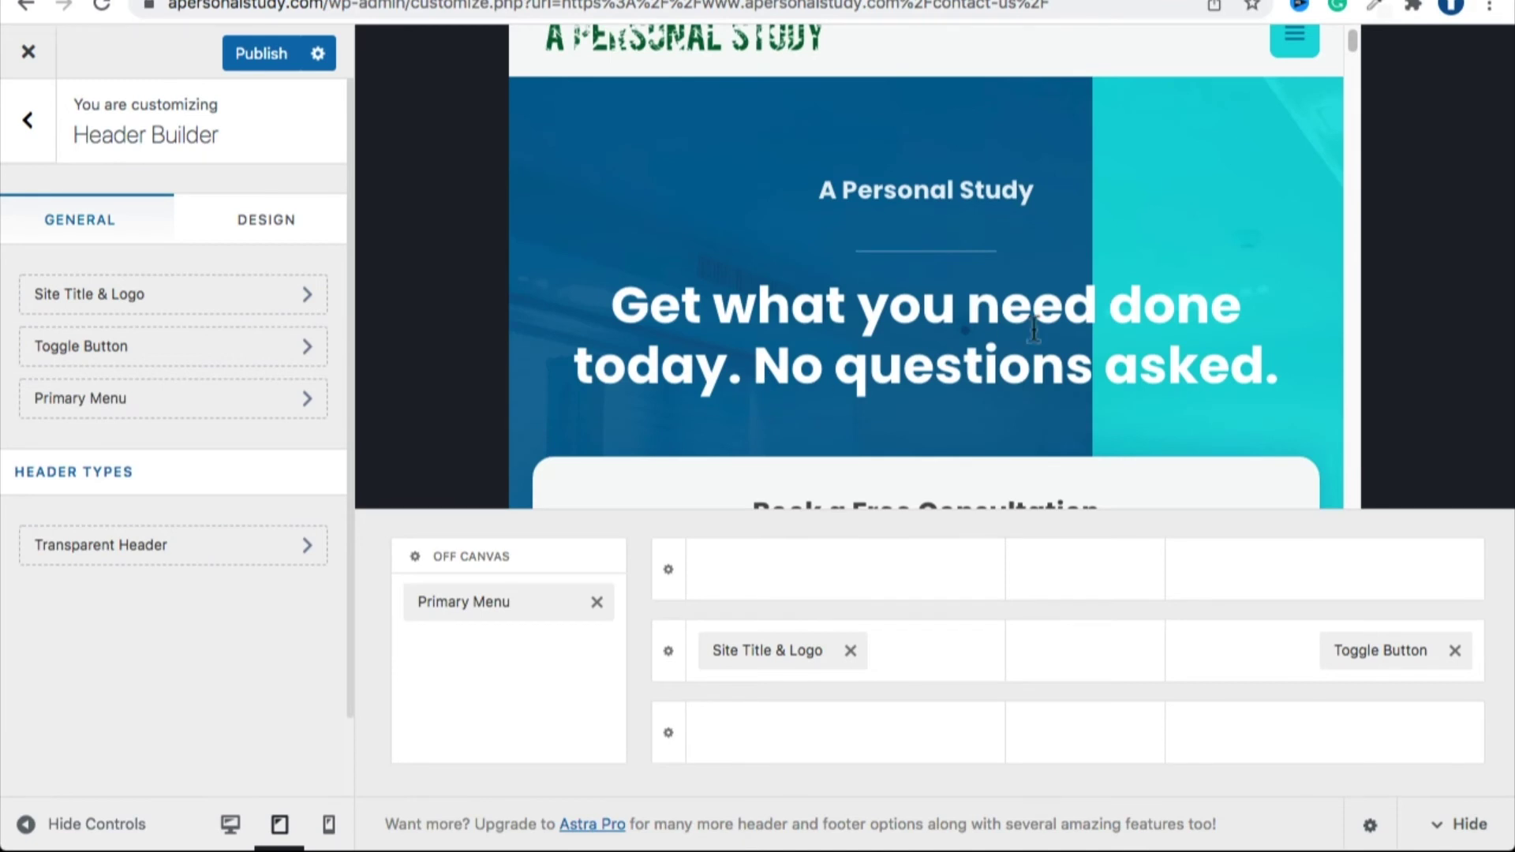
Check the expanded tablet menu and remove the Primary Menu element from the header's off-canvas area.
left_click(1298, 40)
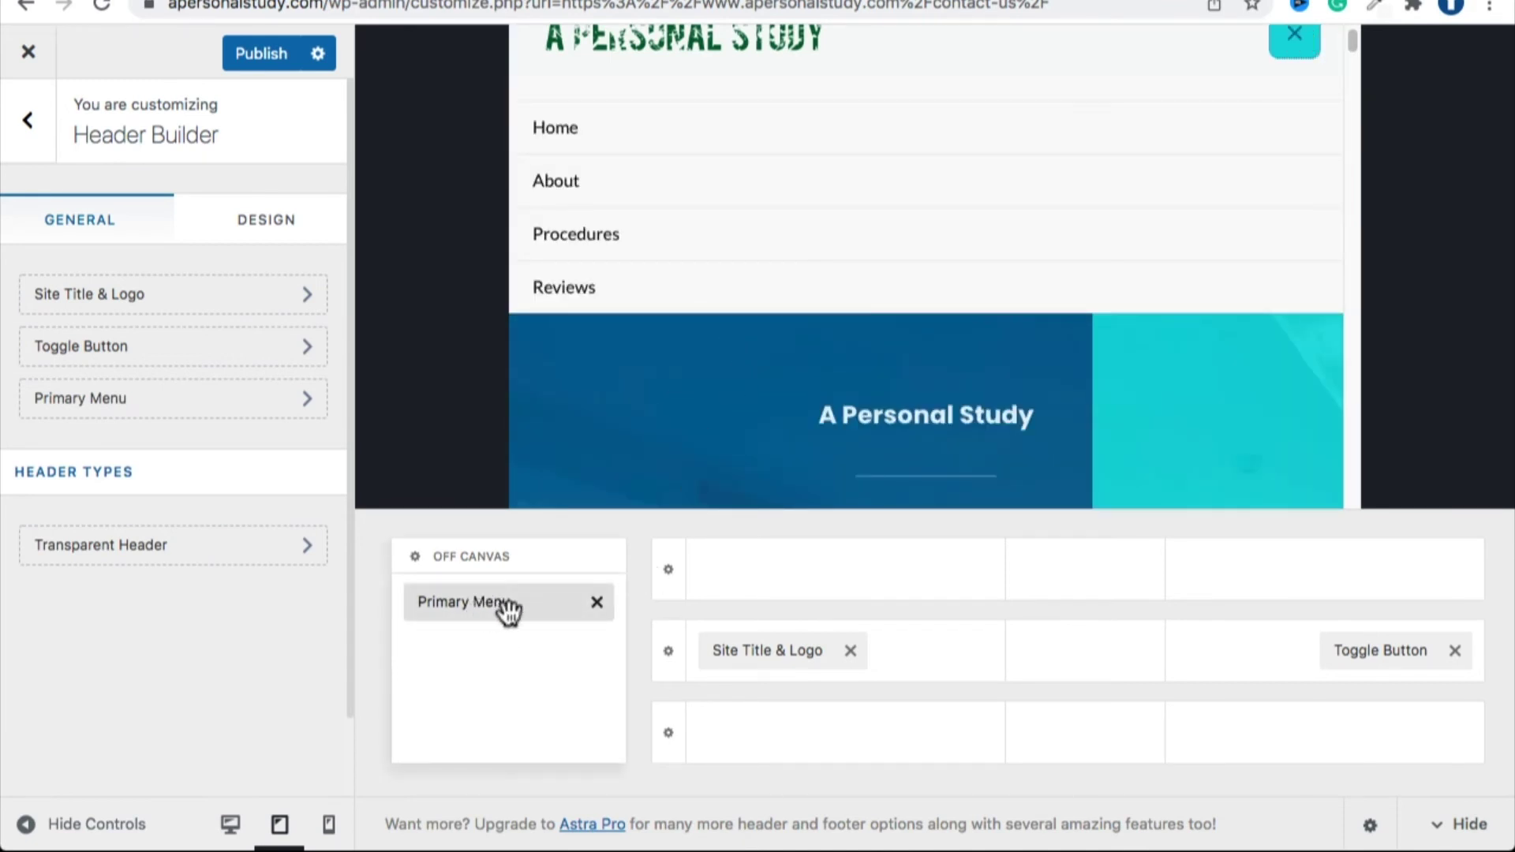
left_click(597, 603)
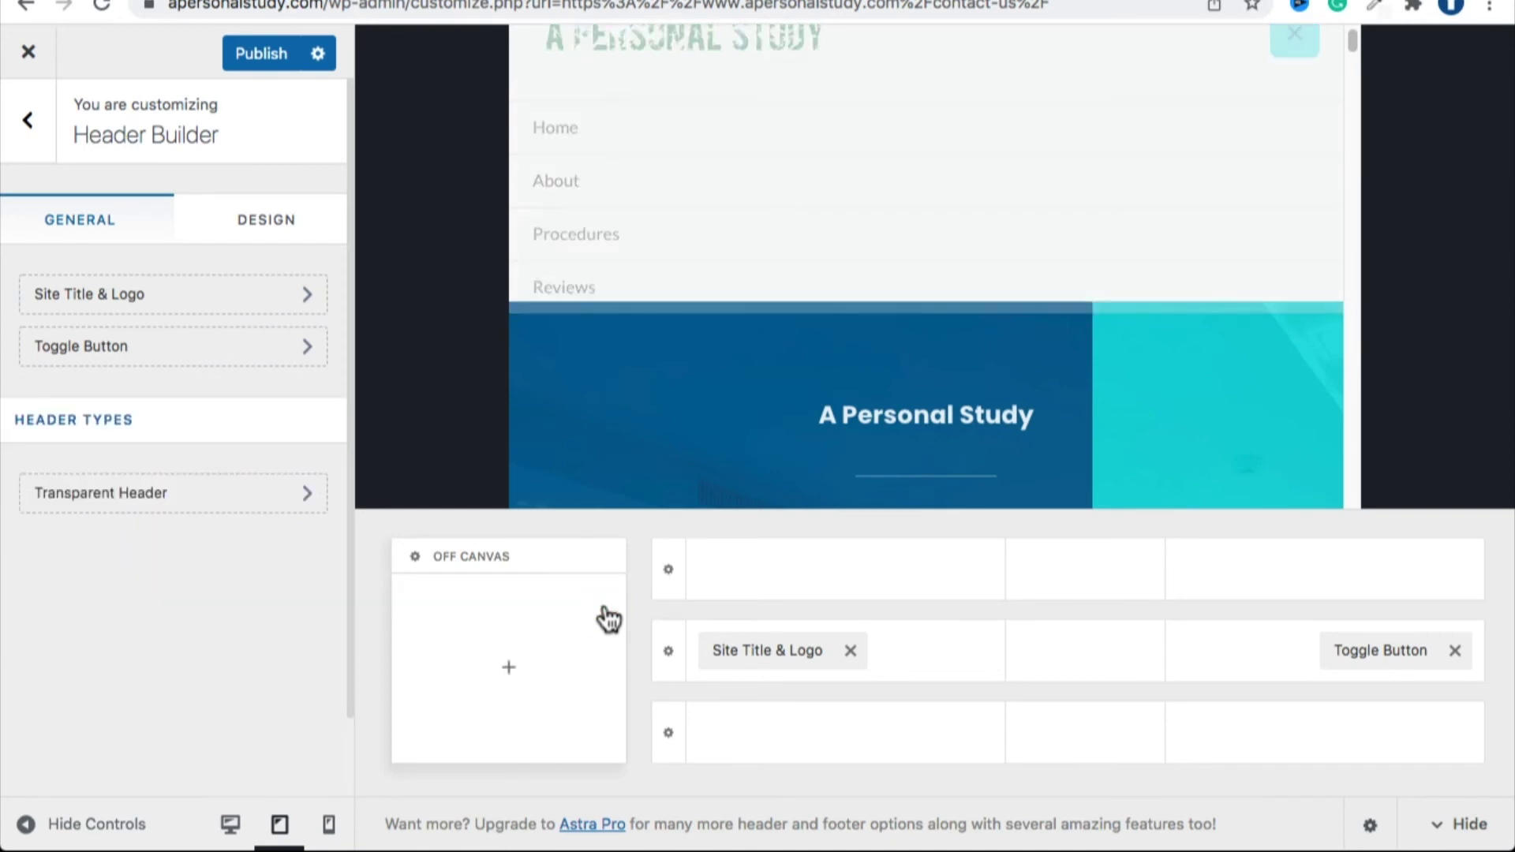
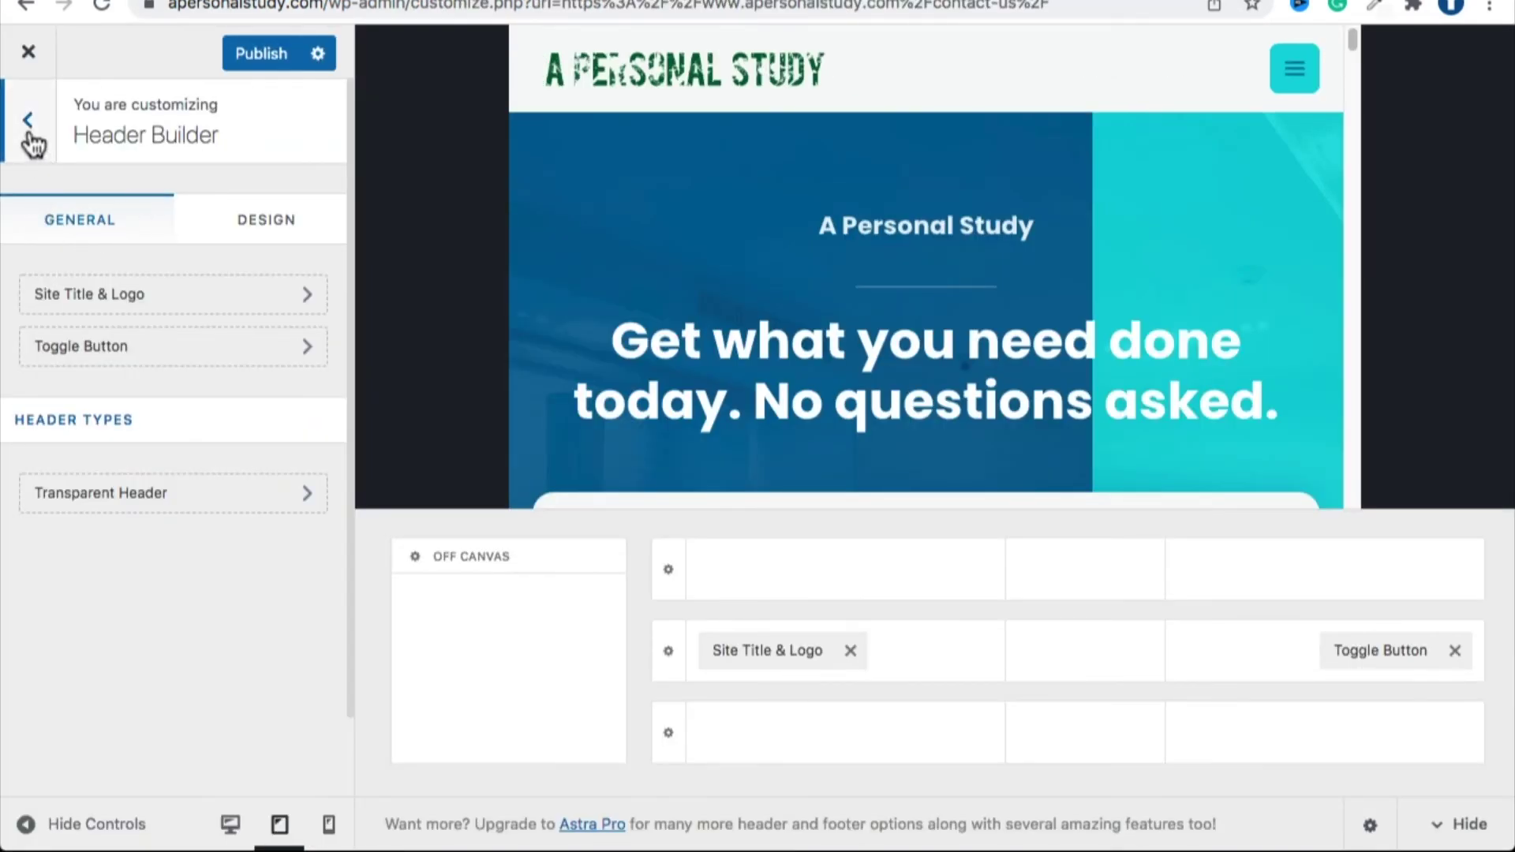
left_click(27, 130)
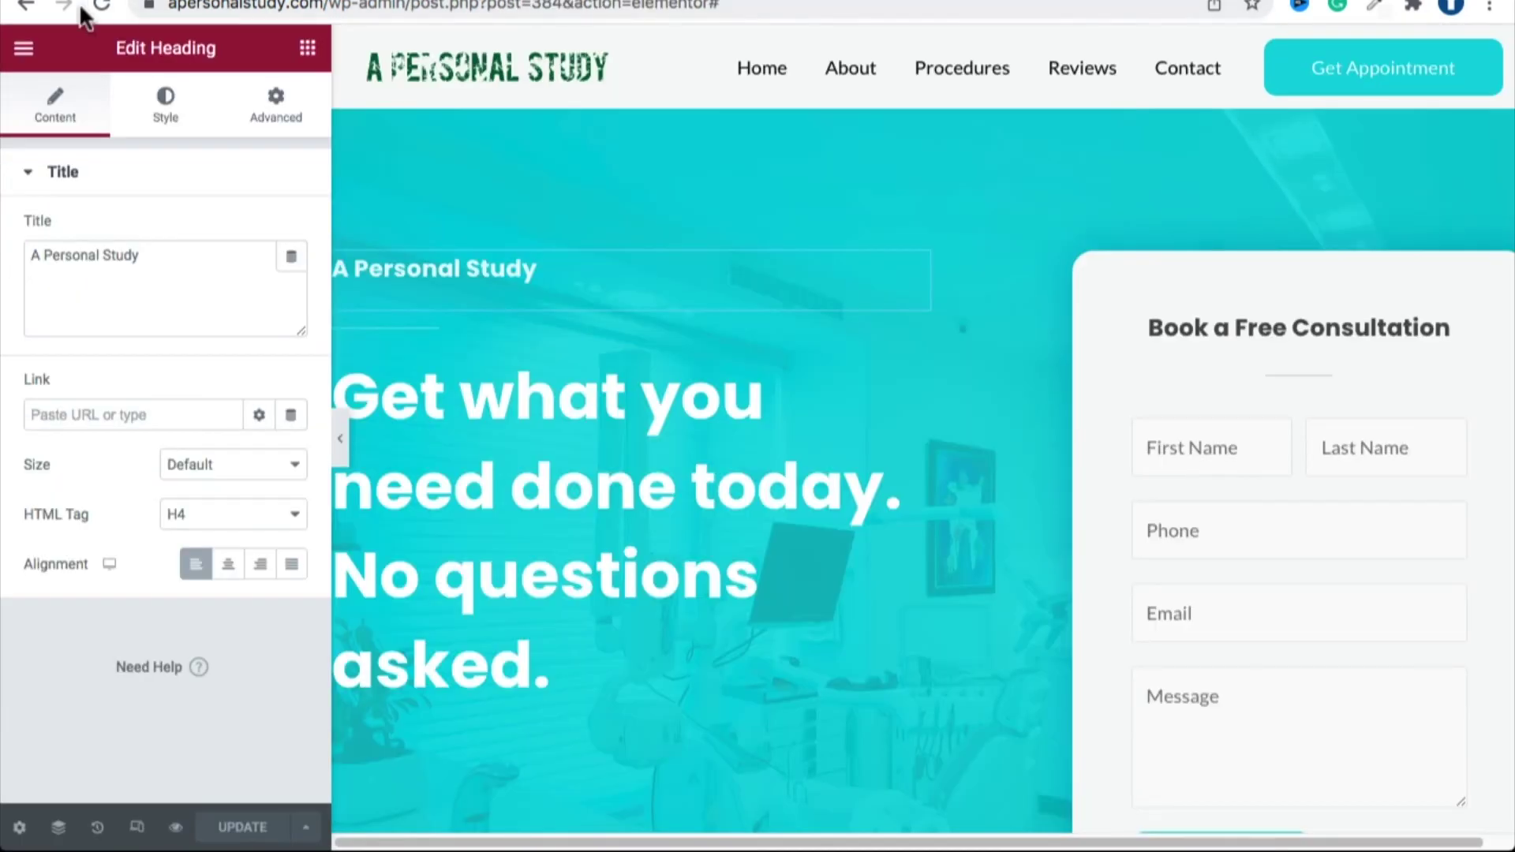
Reload the page in the Elementor editor and test the header's Reach Us button link.
left_click(102, 8)
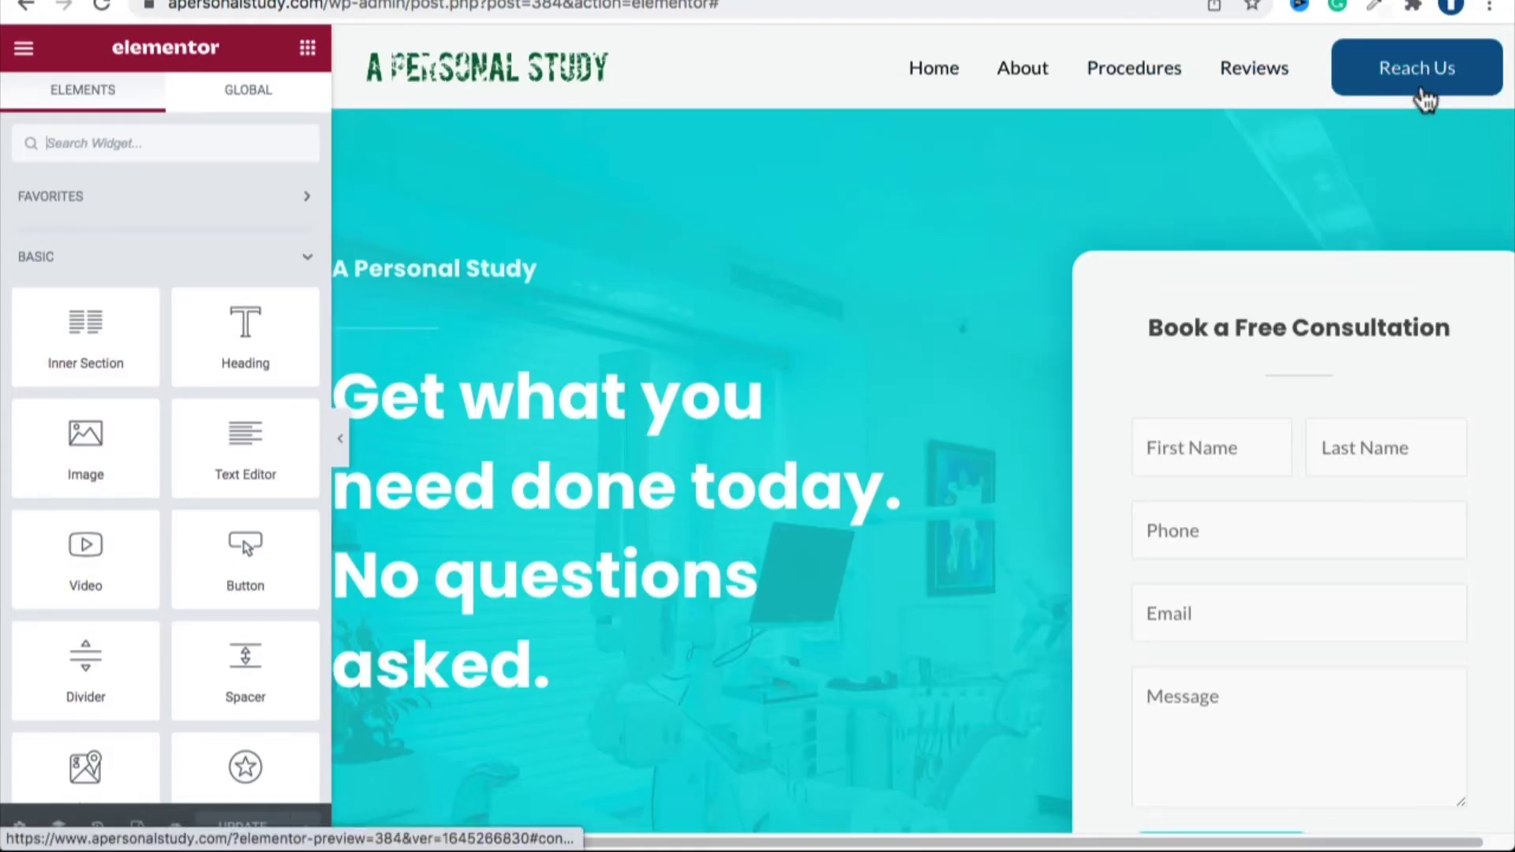
left_click(1369, 83)
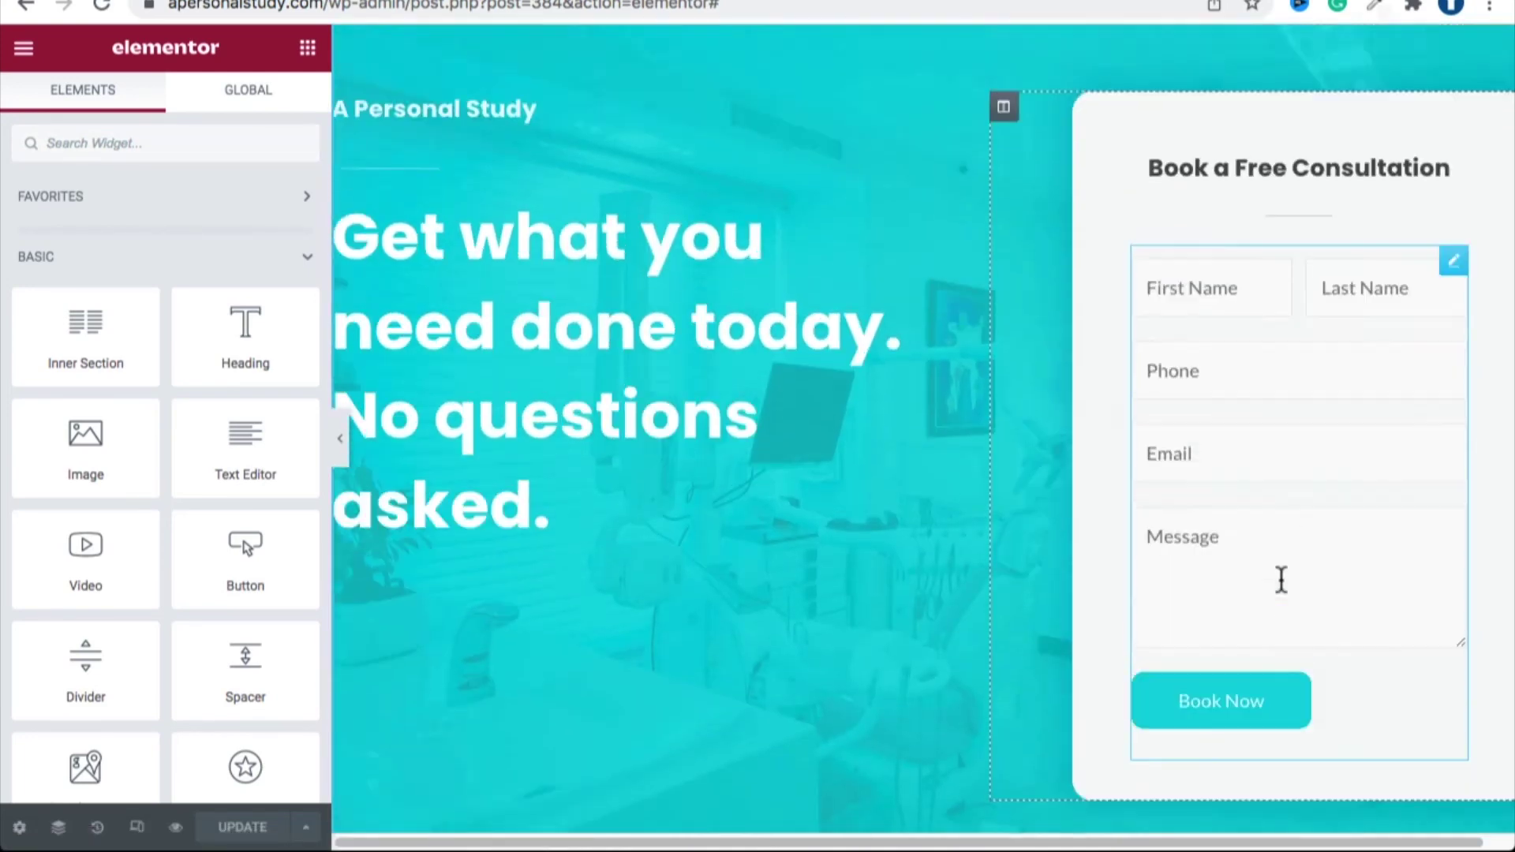
scroll(1282, 580, "up", 2)
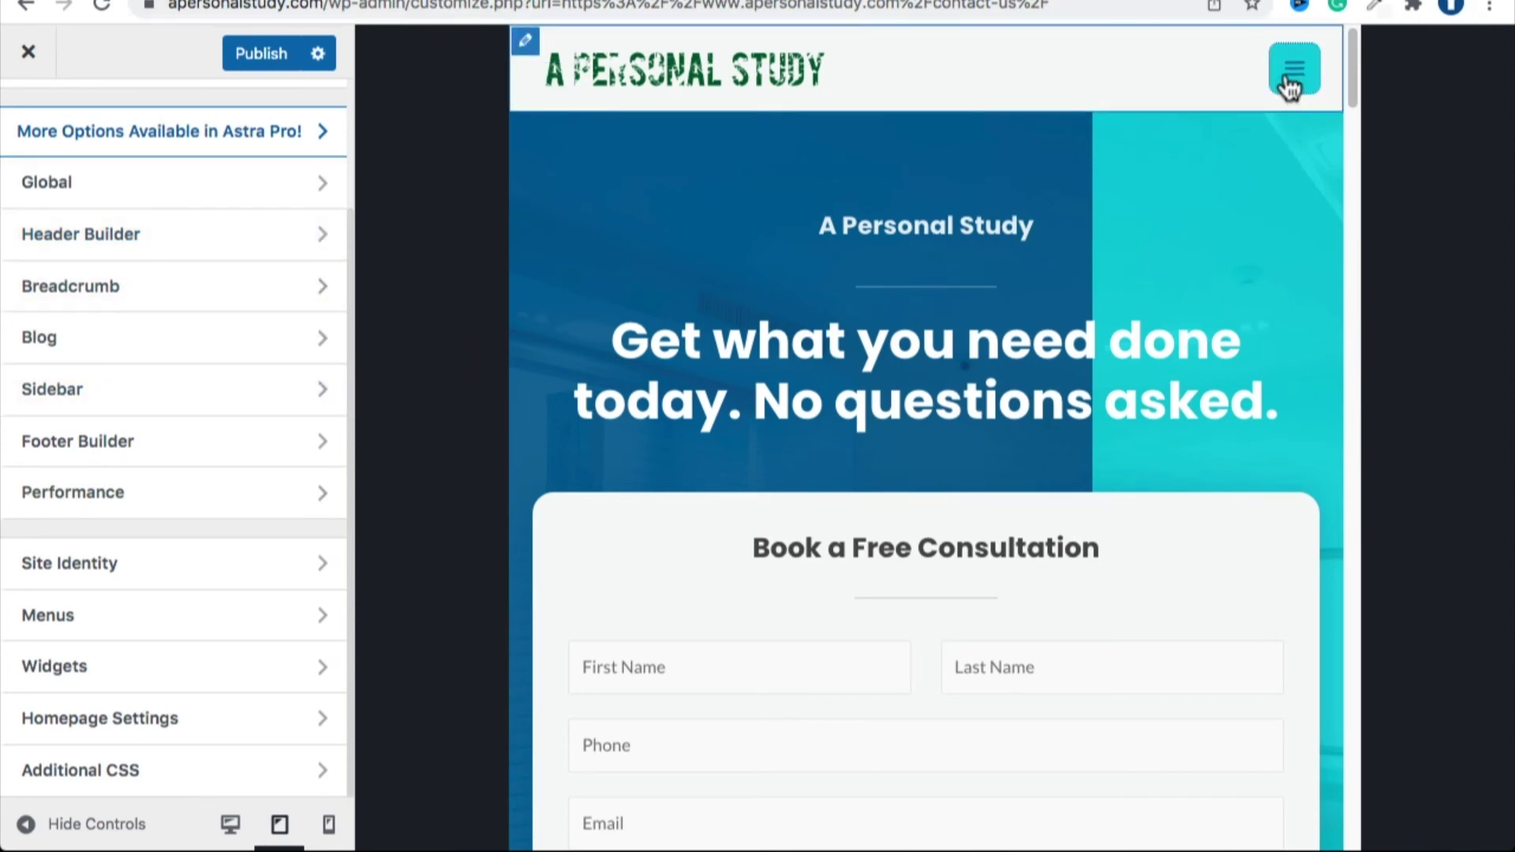
Switch back to the WordPress customizer and add an Off-Canvas Menu element to the tablet header's off-canvas area.
left_click(210, 237)
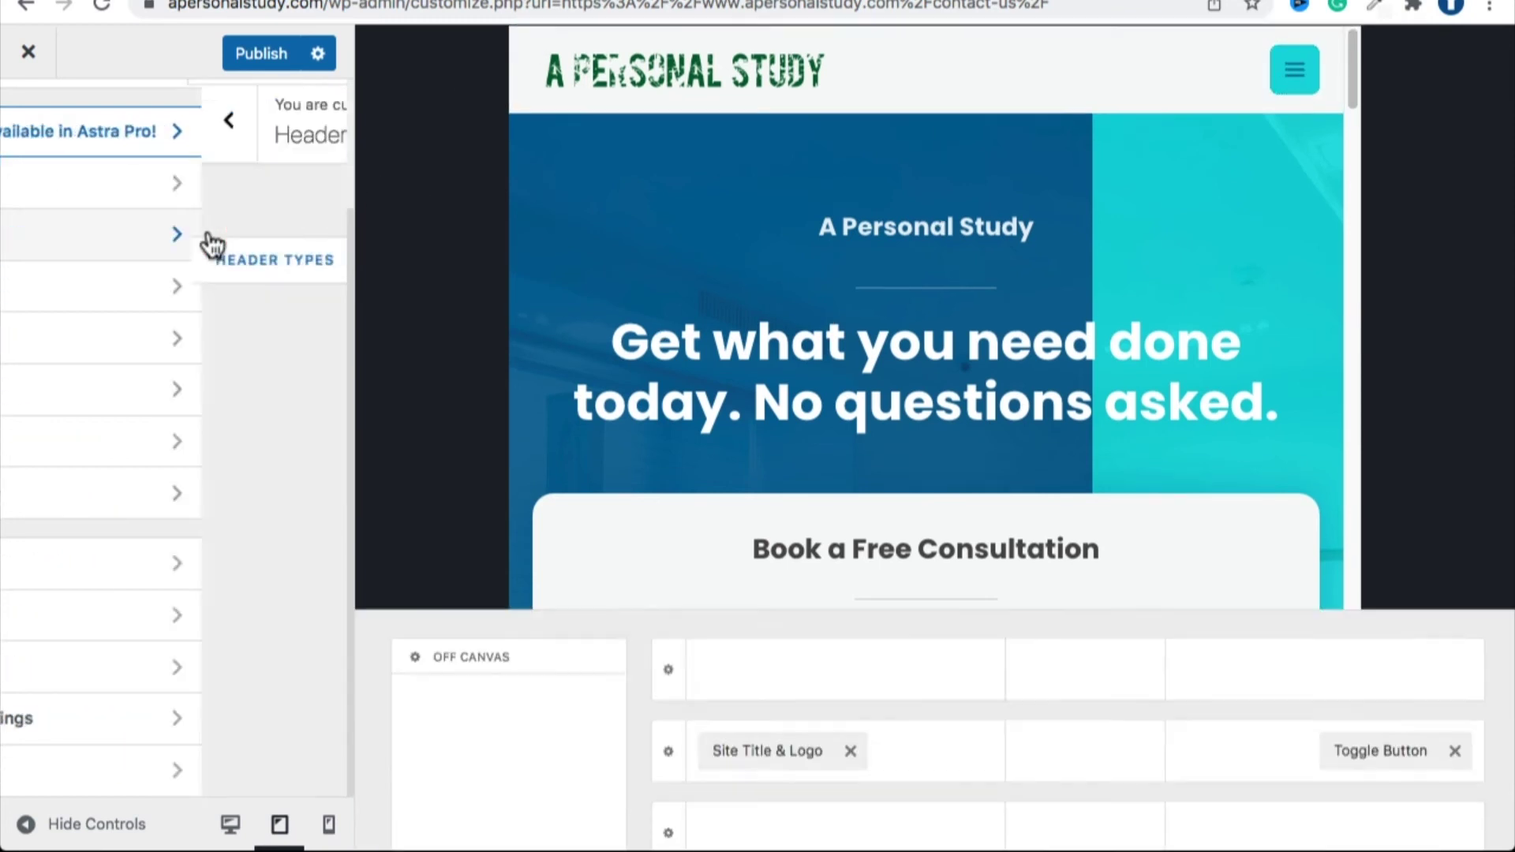
left_click(509, 672)
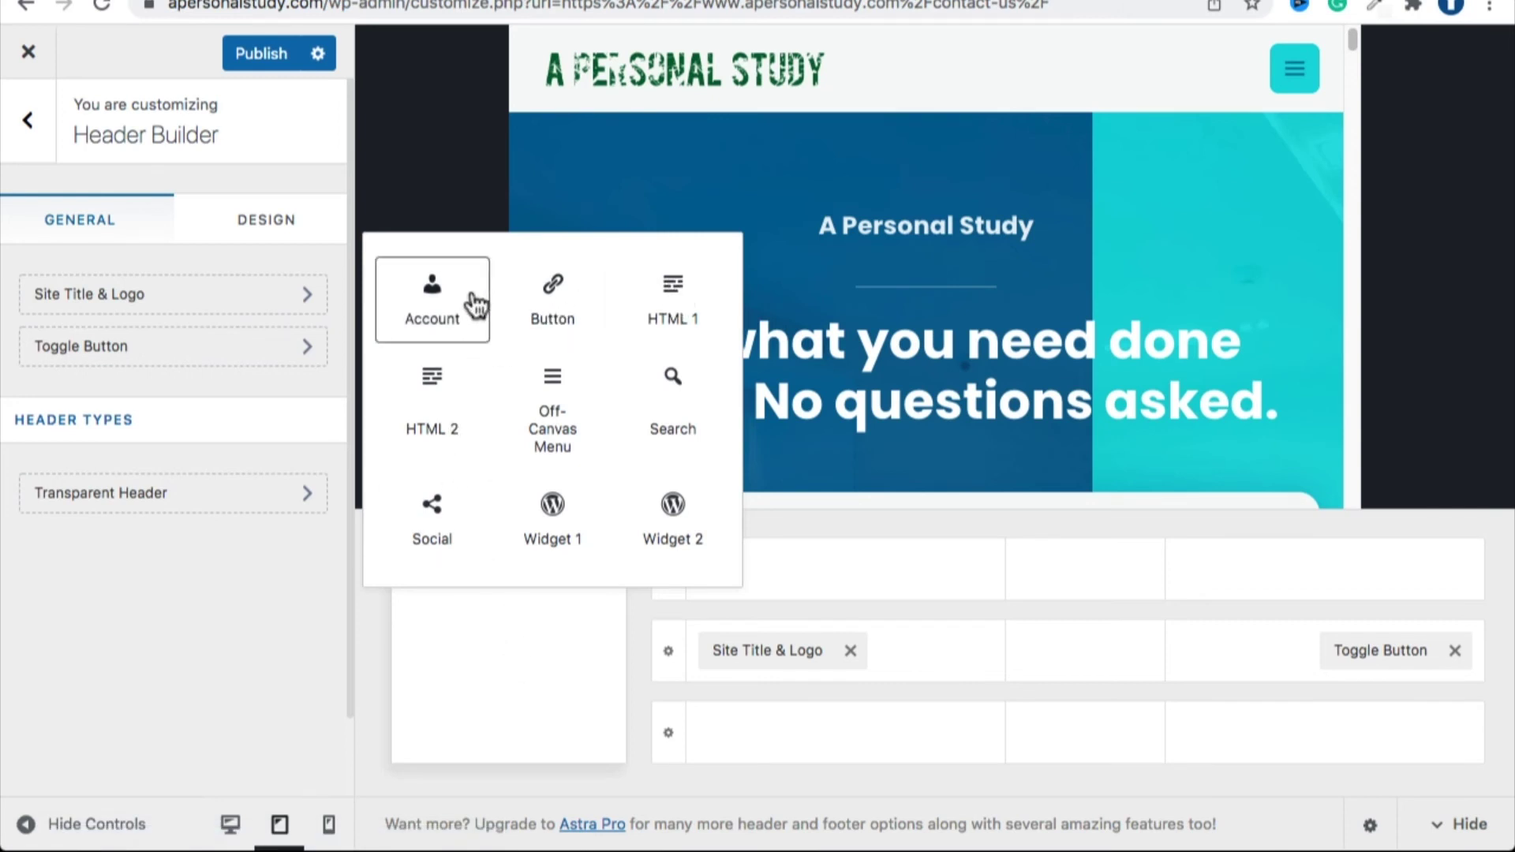
left_click(556, 426)
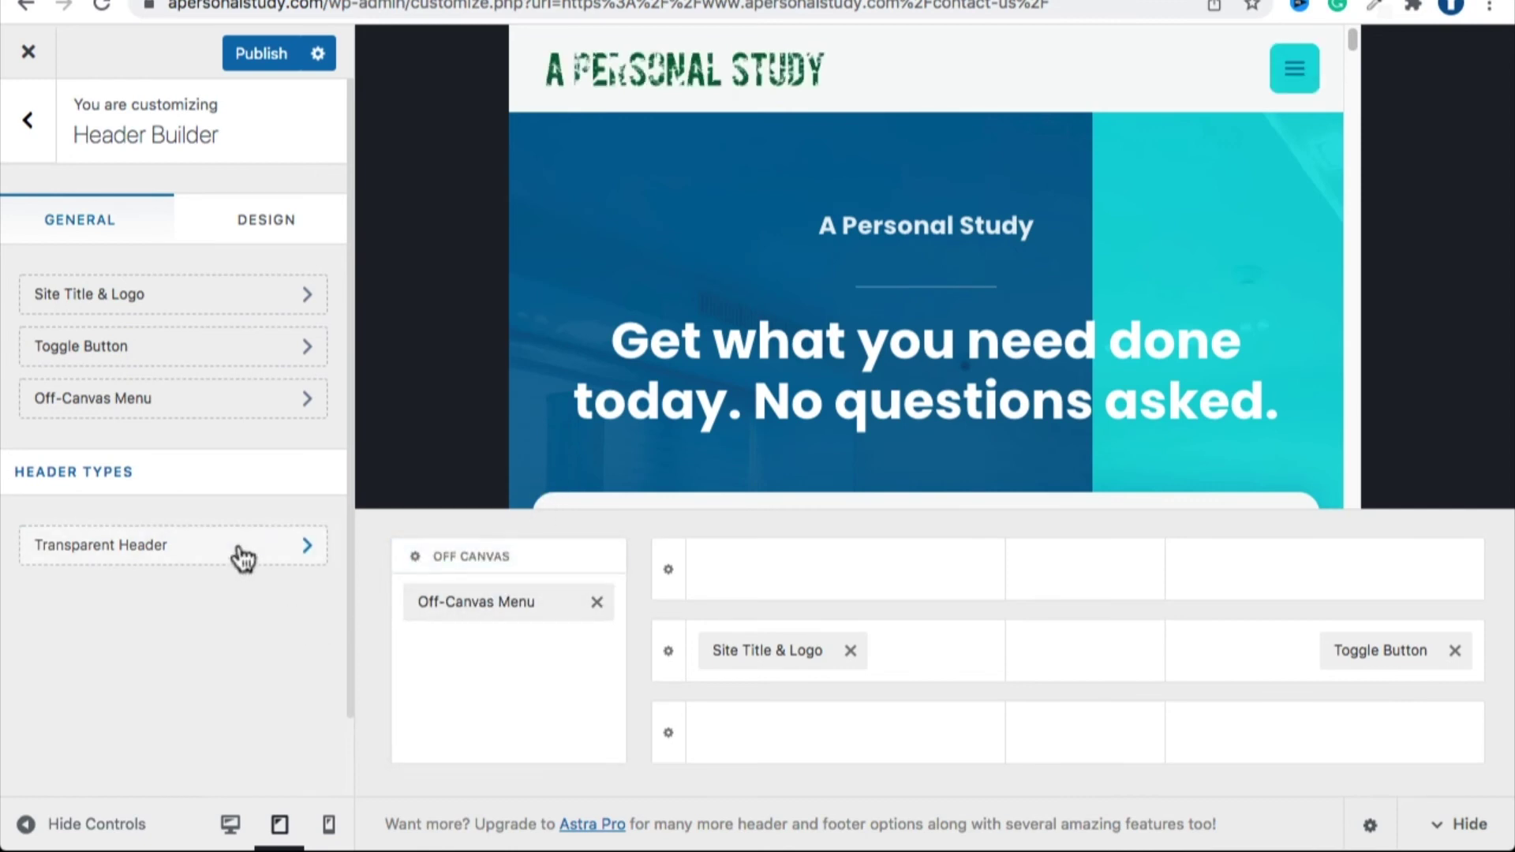
Assign Vics Top Menu to the Off-Canvas Menu location from the Off-Canvas Menu element's menu configuration.
left_click(450, 600)
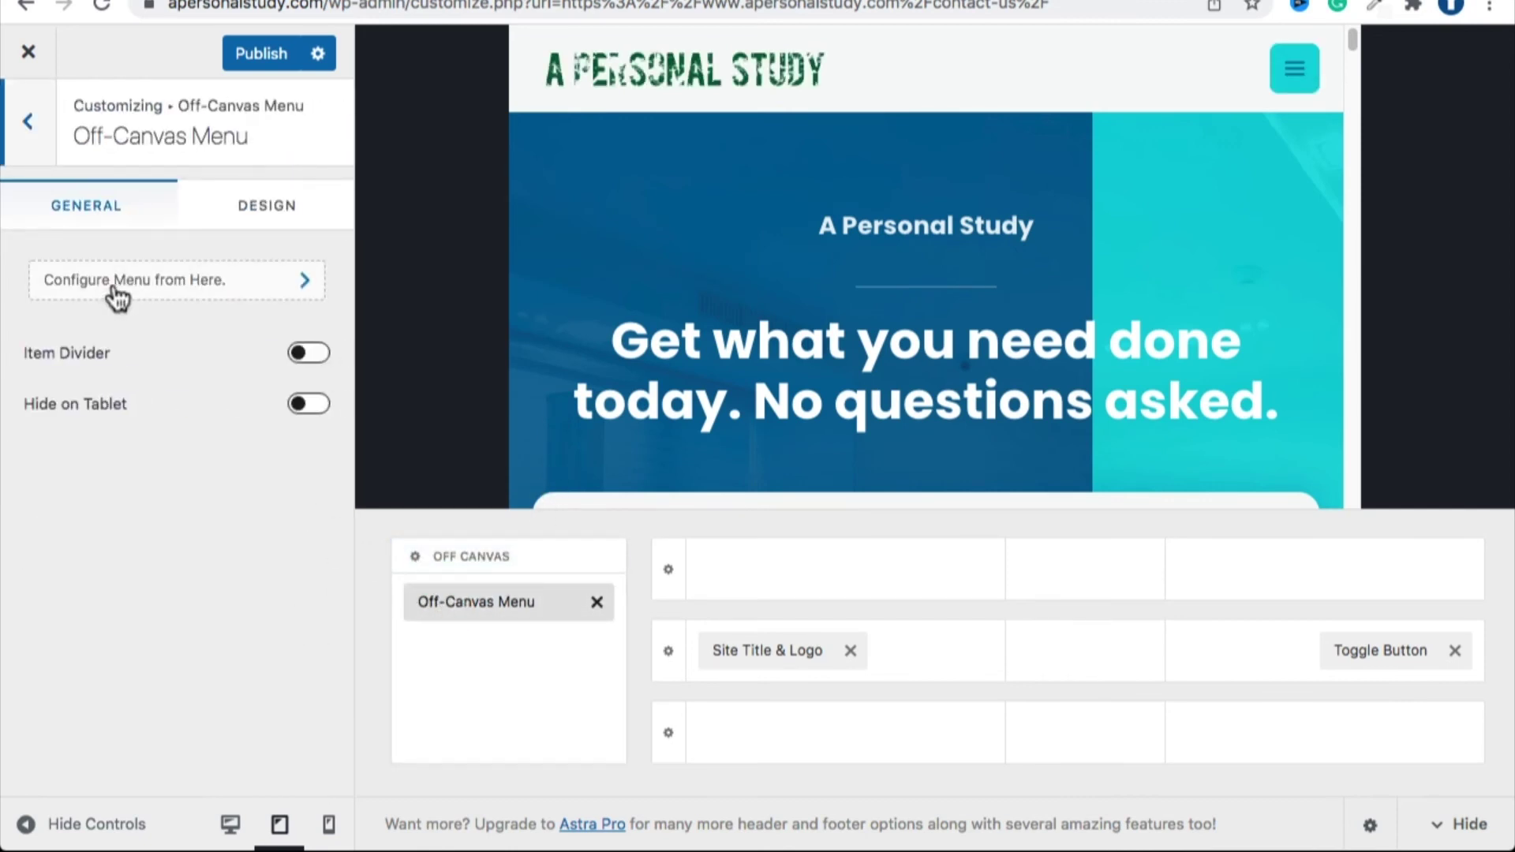
left_click(124, 284)
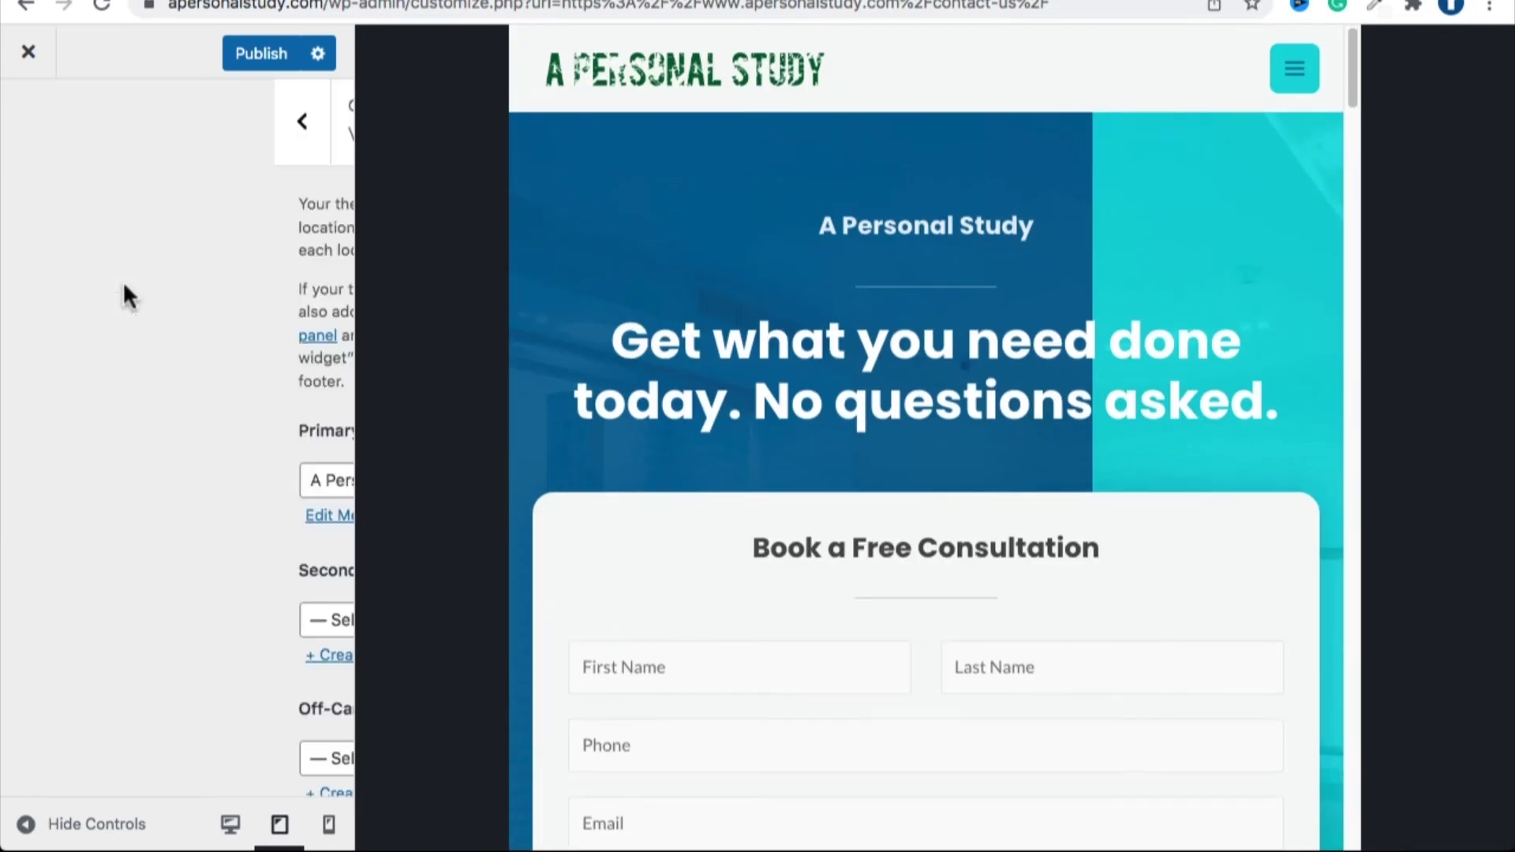
scroll(159, 382, "down", 3)
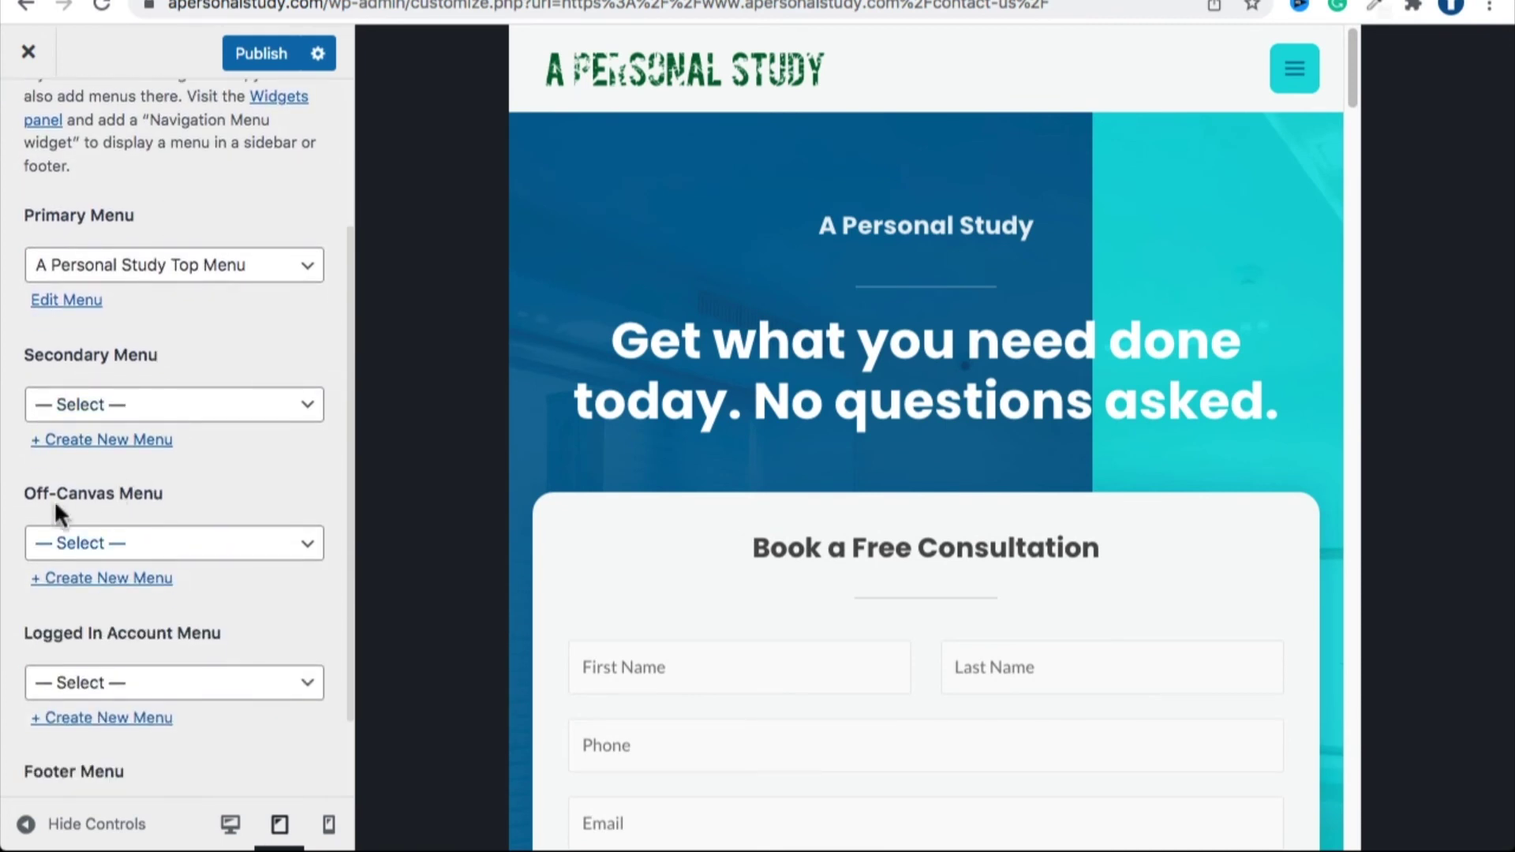
left_click(89, 543)
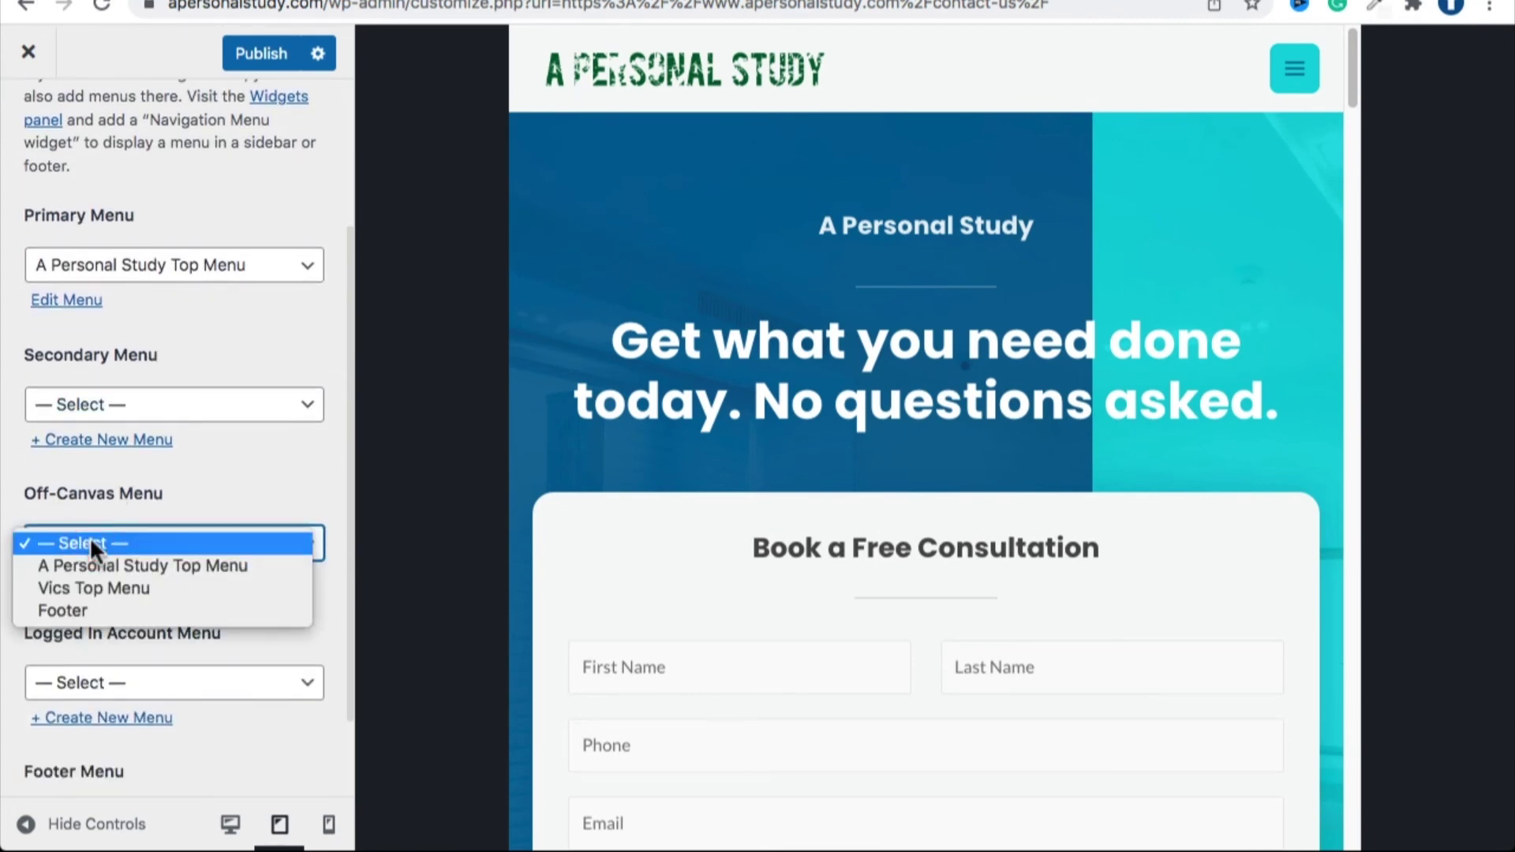
left_click(96, 586)
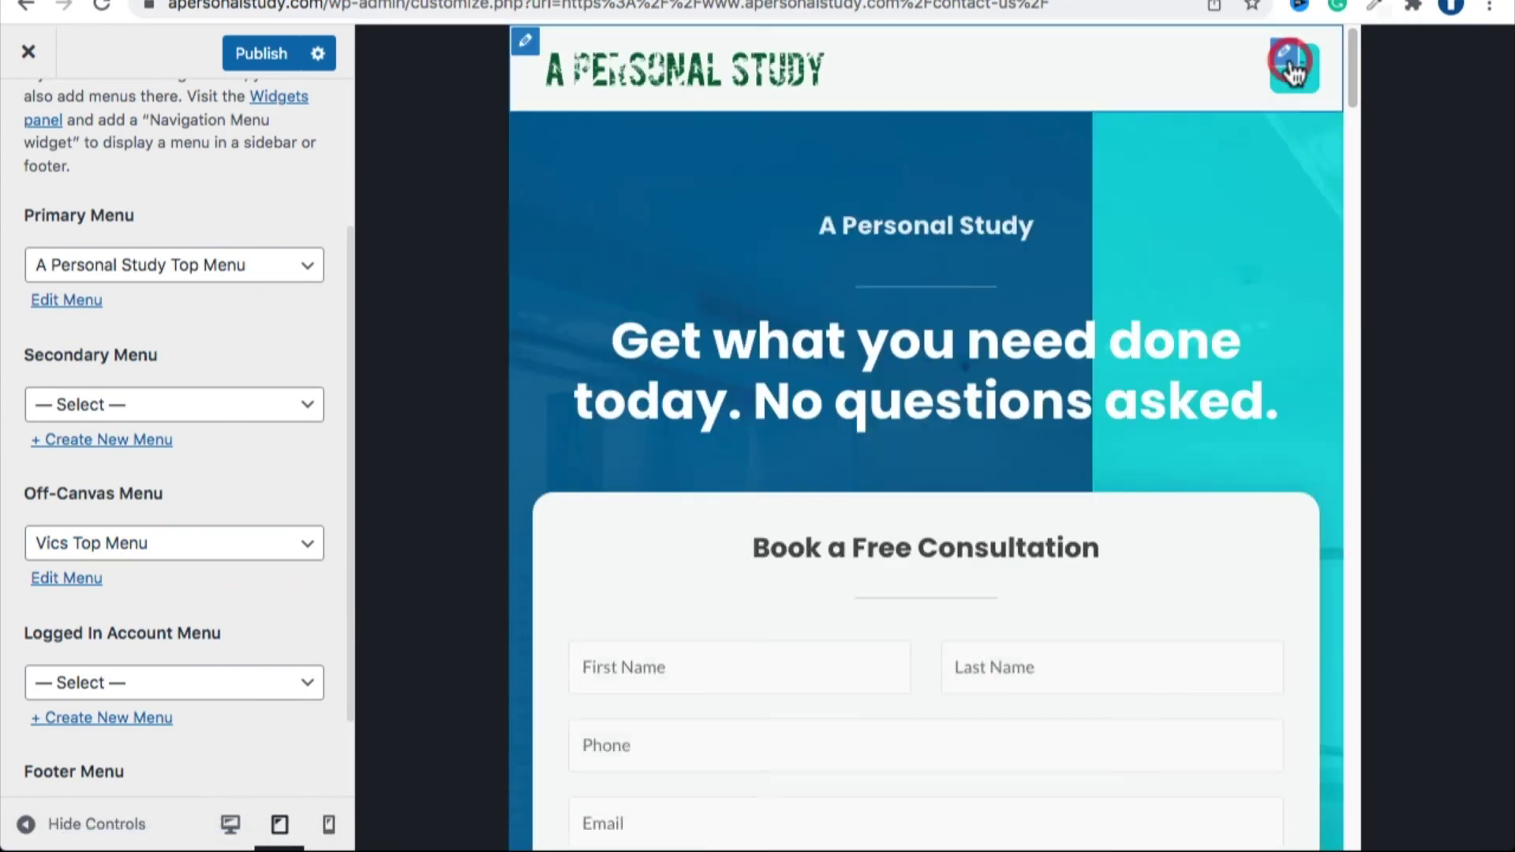
Expand the tablet header menu in the preview to check its links and collapse it again.
left_click(1294, 79)
left_click(1294, 94)
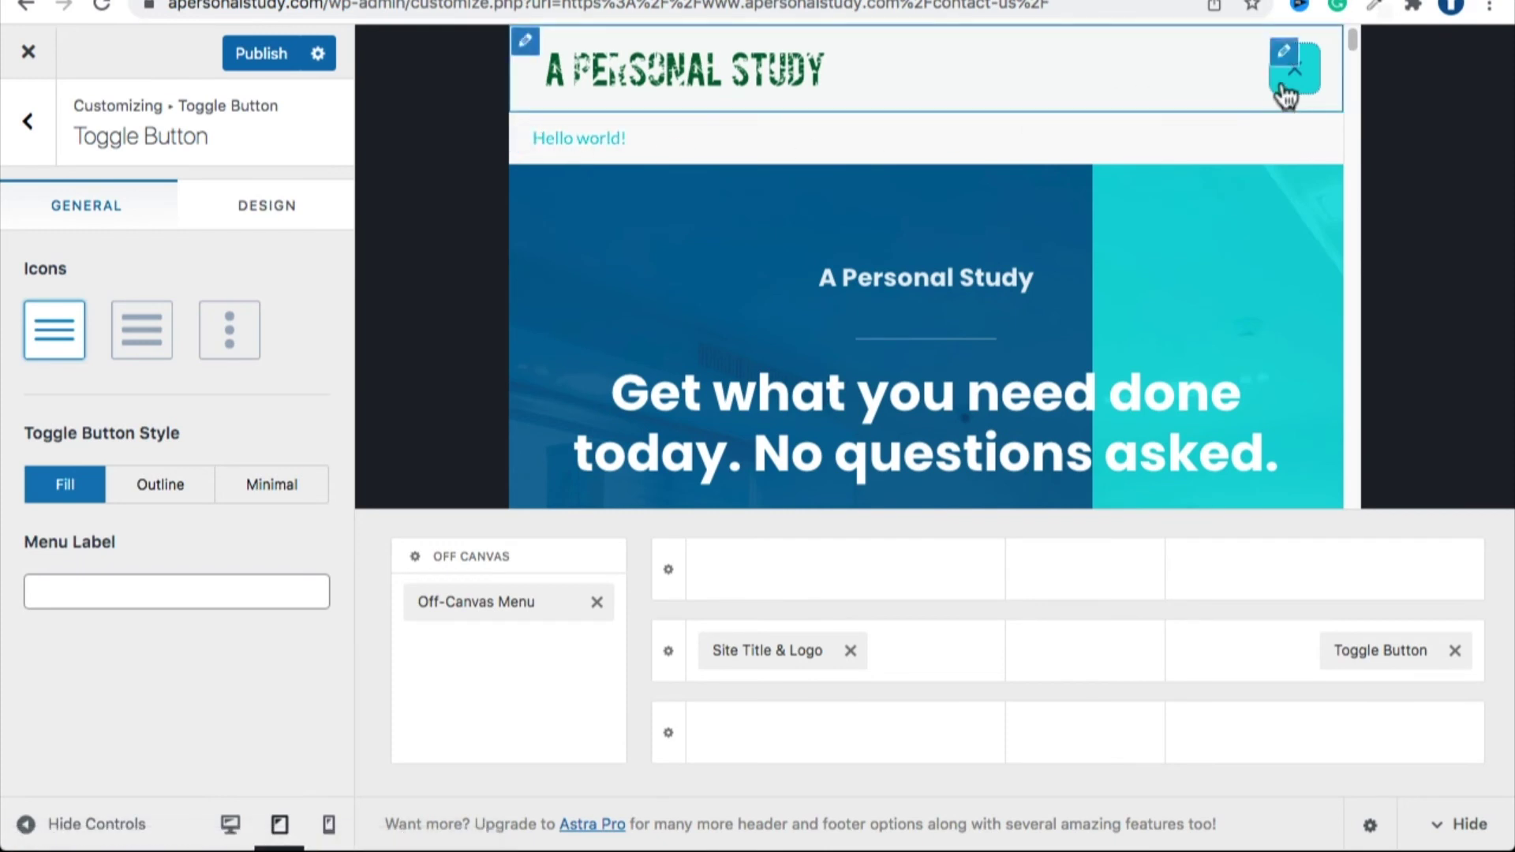
left_click(1286, 93)
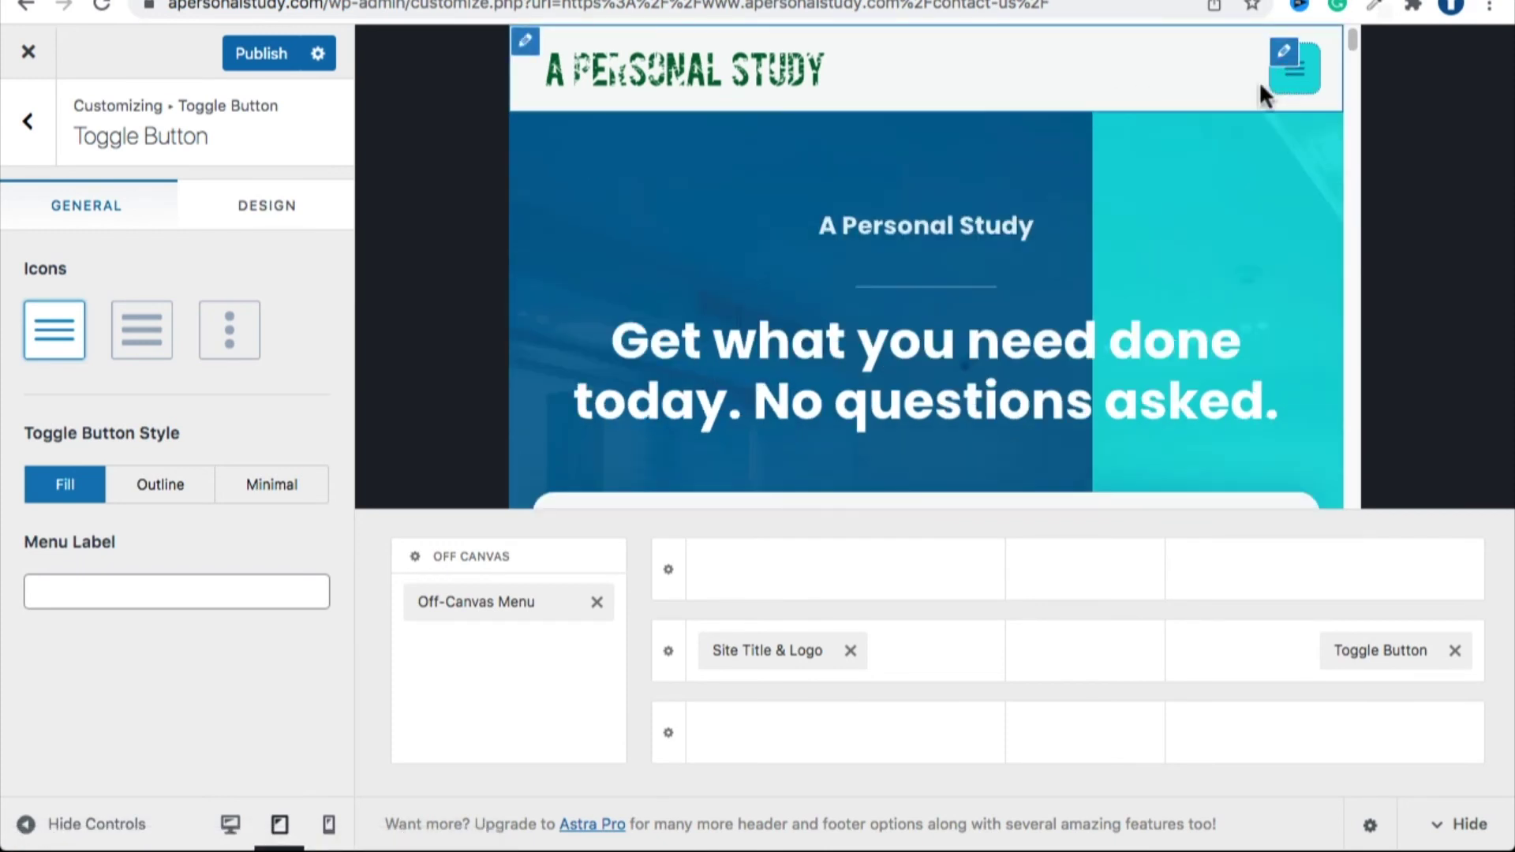
Try the thick-line and three-dot icons for the toggle button and restore the thin-line icon.
left_click(117, 328)
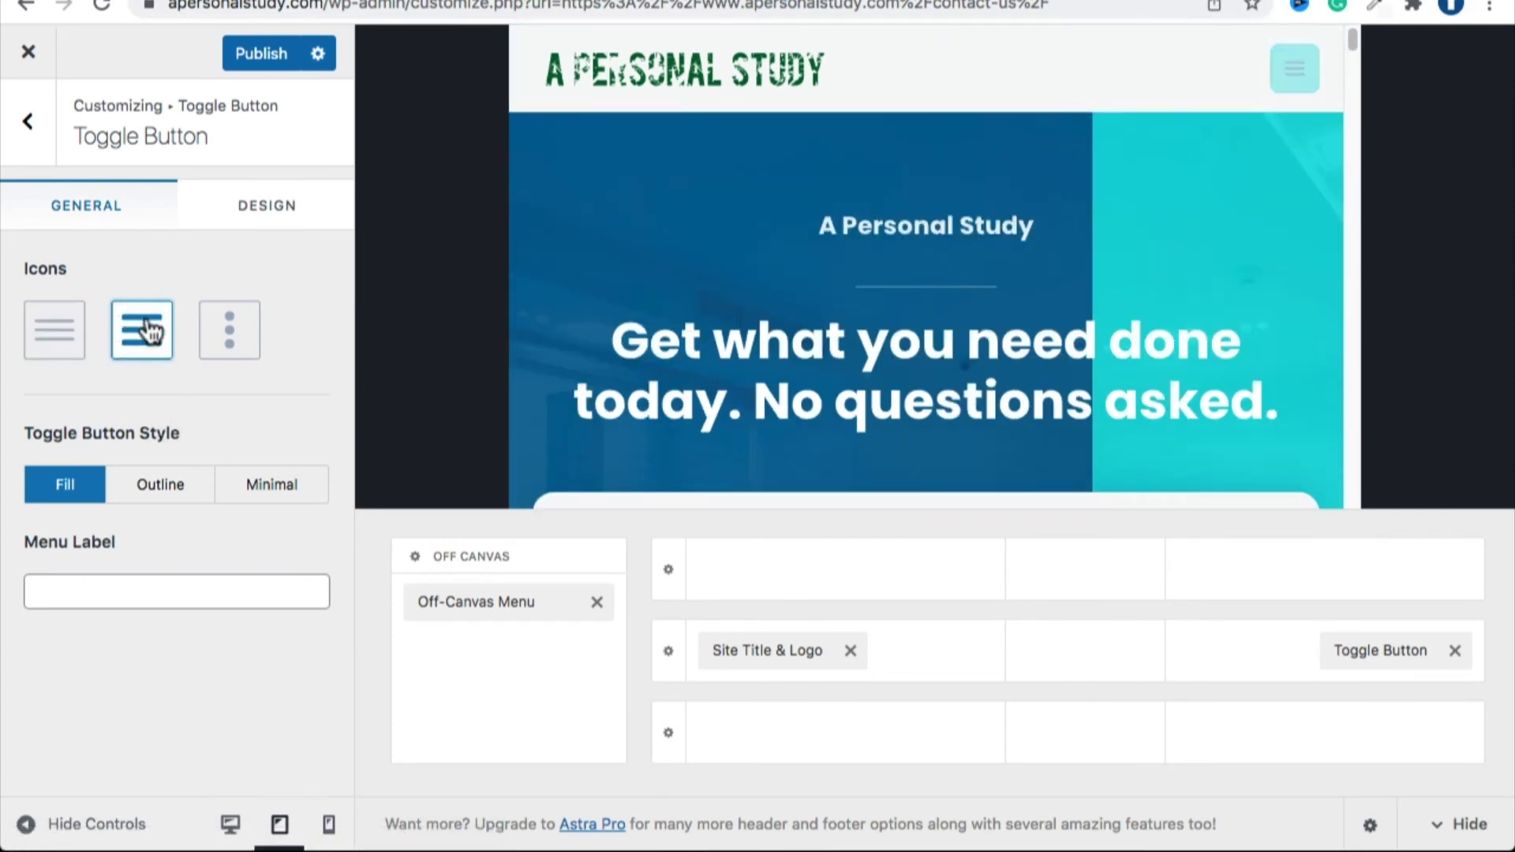
left_click(228, 338)
left_click(62, 342)
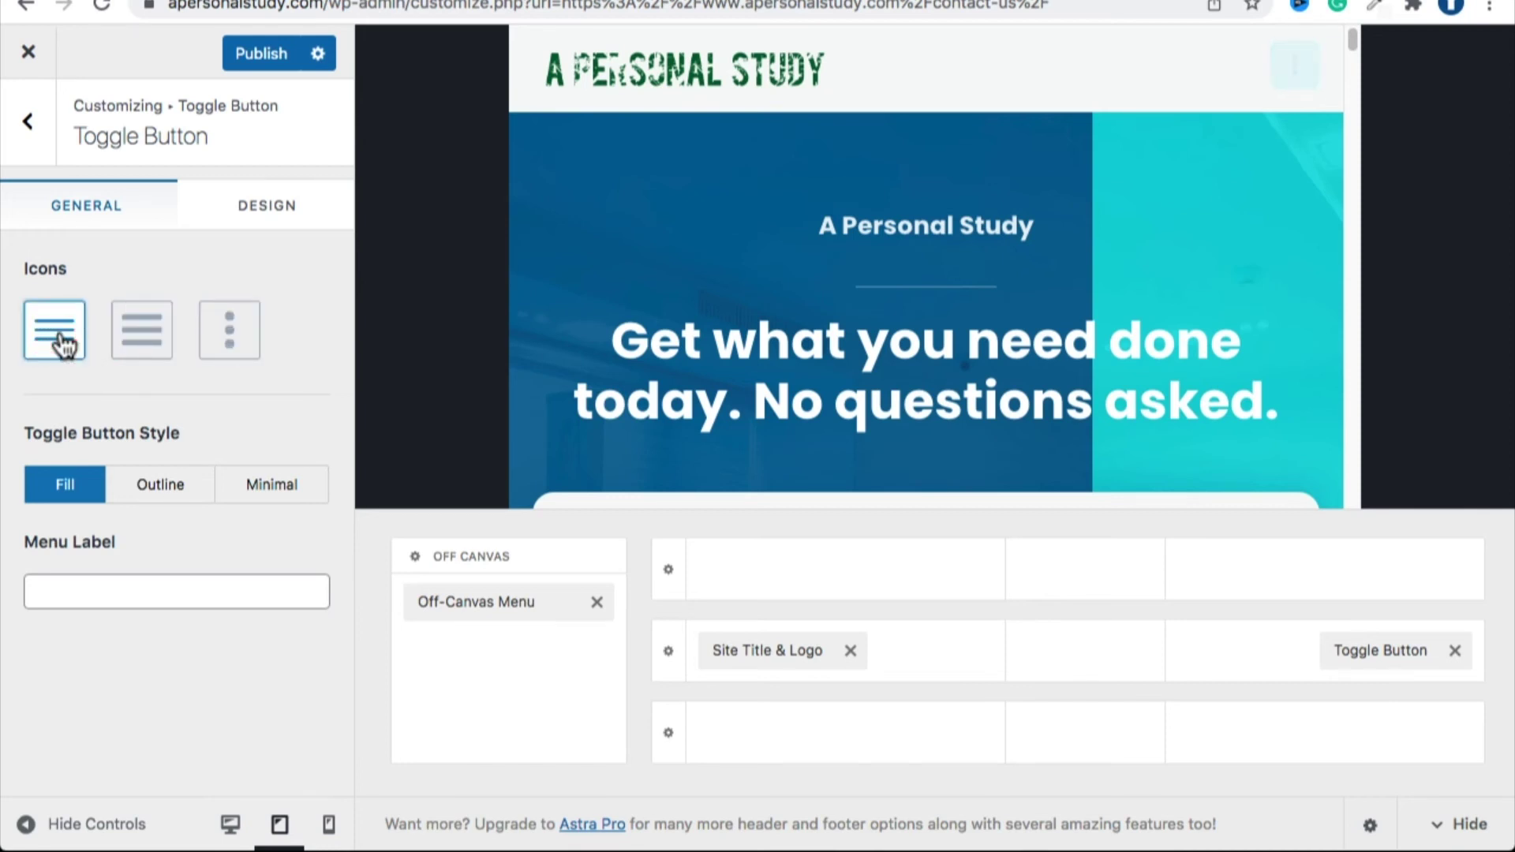
Return to the Off-Canvas Menu element's menu configuration and clear the menu assigned to the Off-Canvas Menu location.
left_click(30, 131)
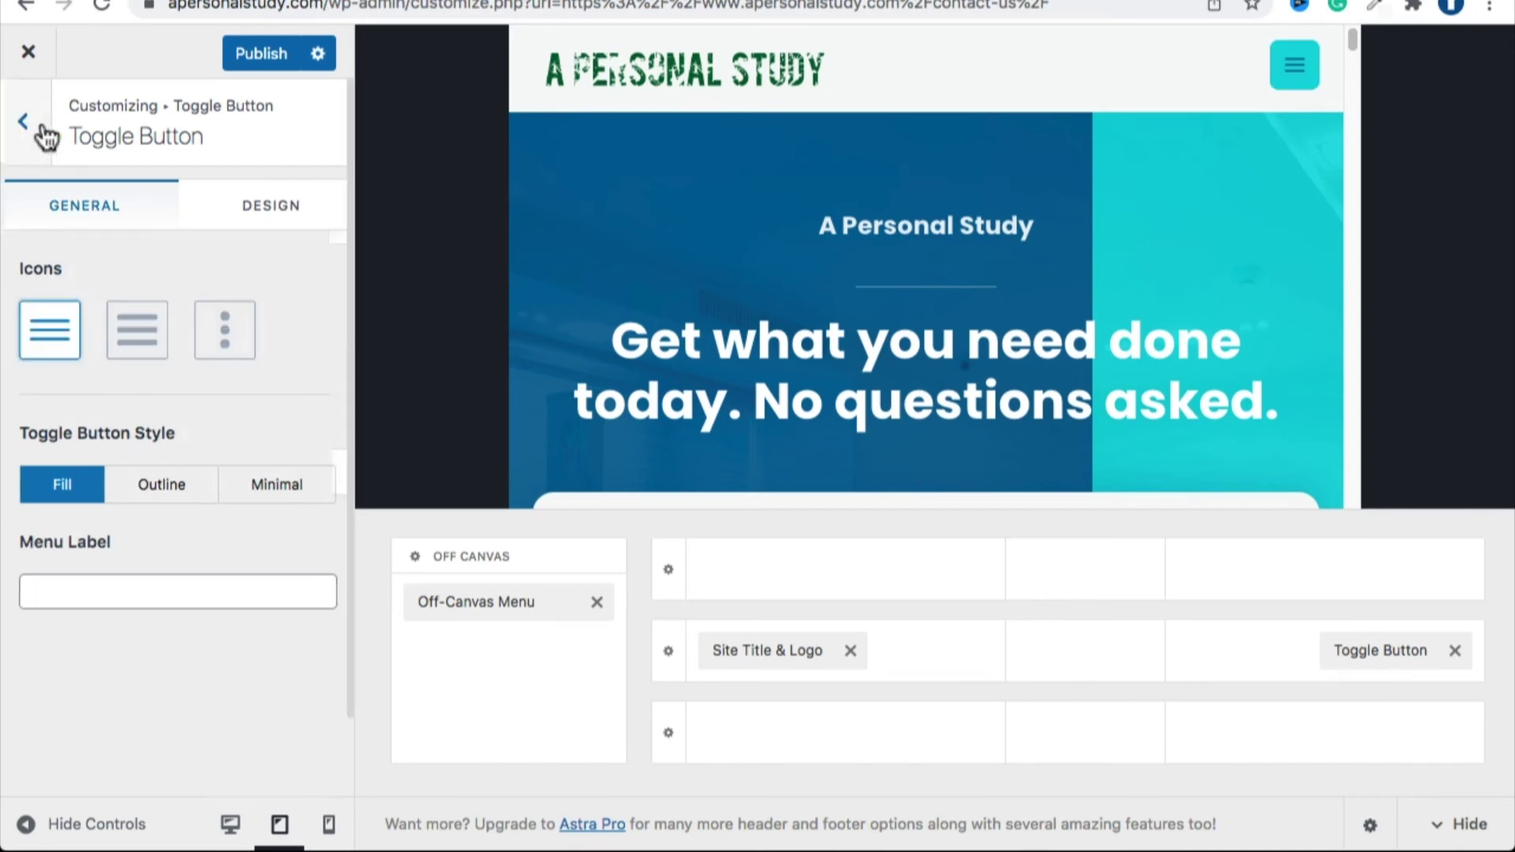
left_click(41, 130)
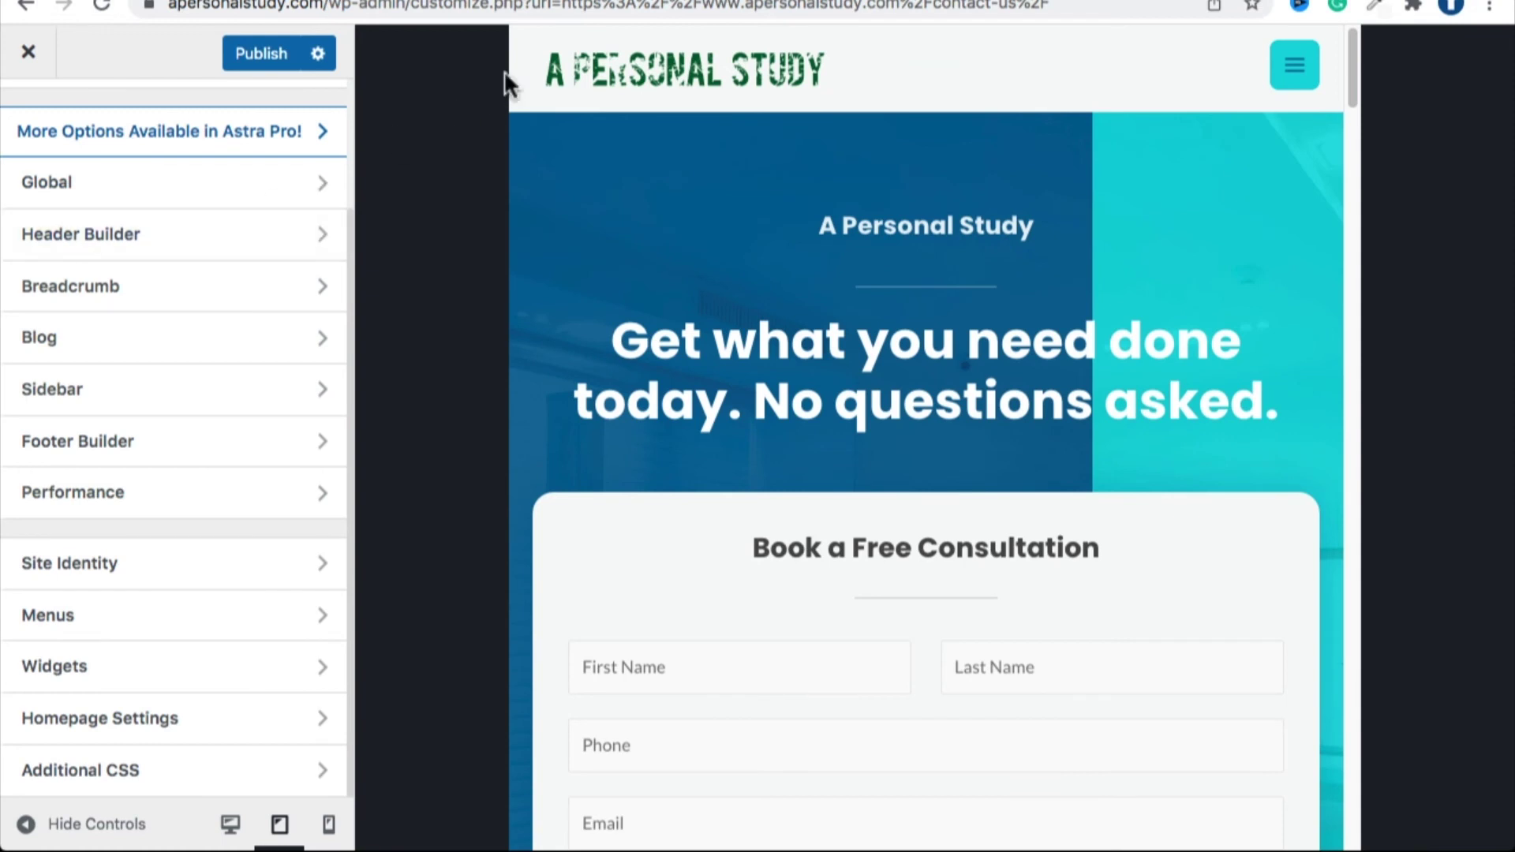
left_click(213, 229)
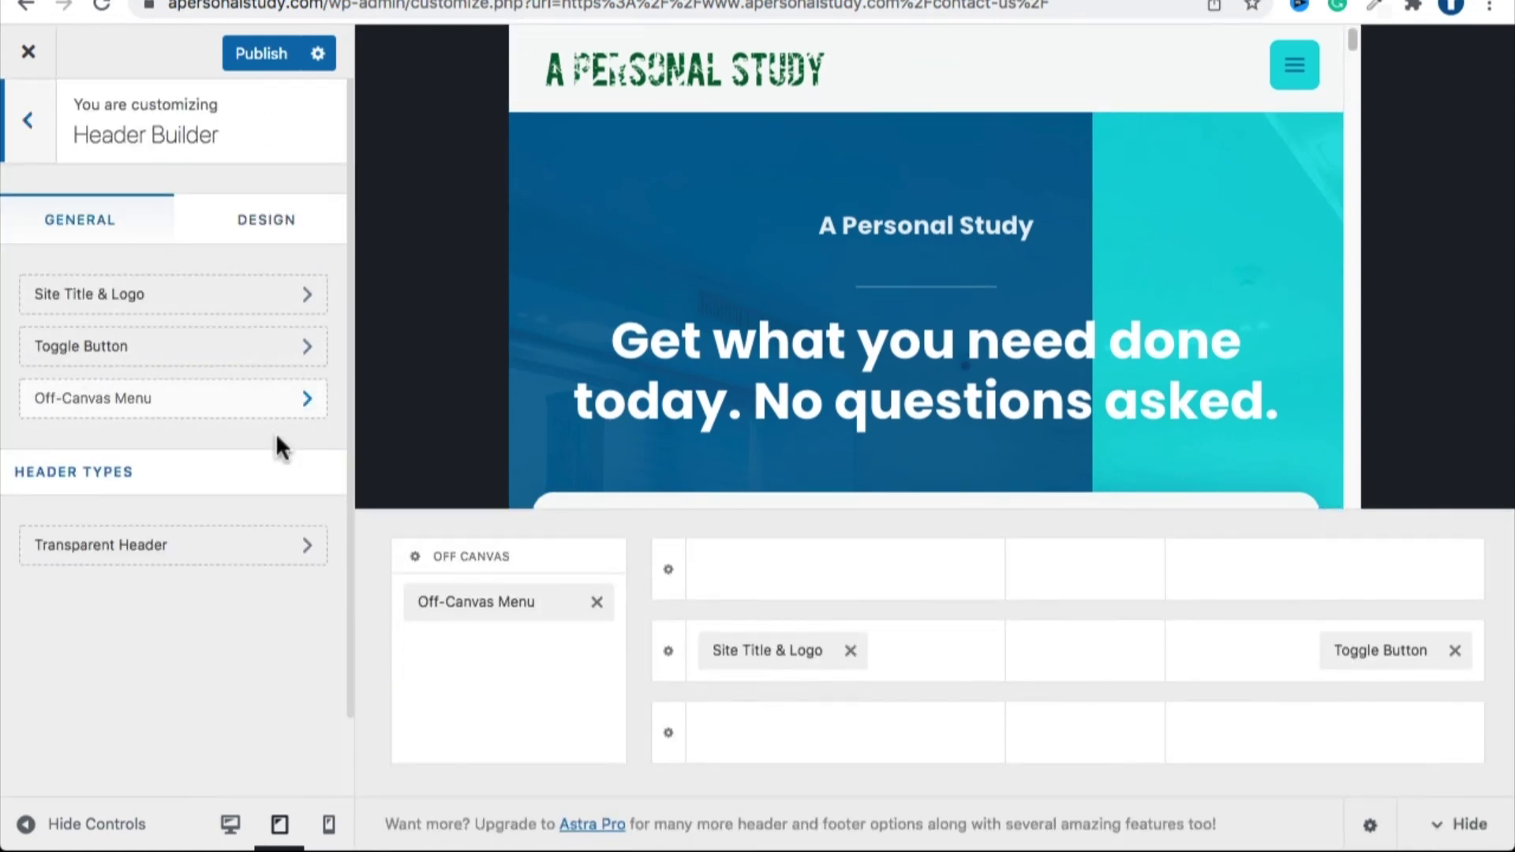
left_click(524, 603)
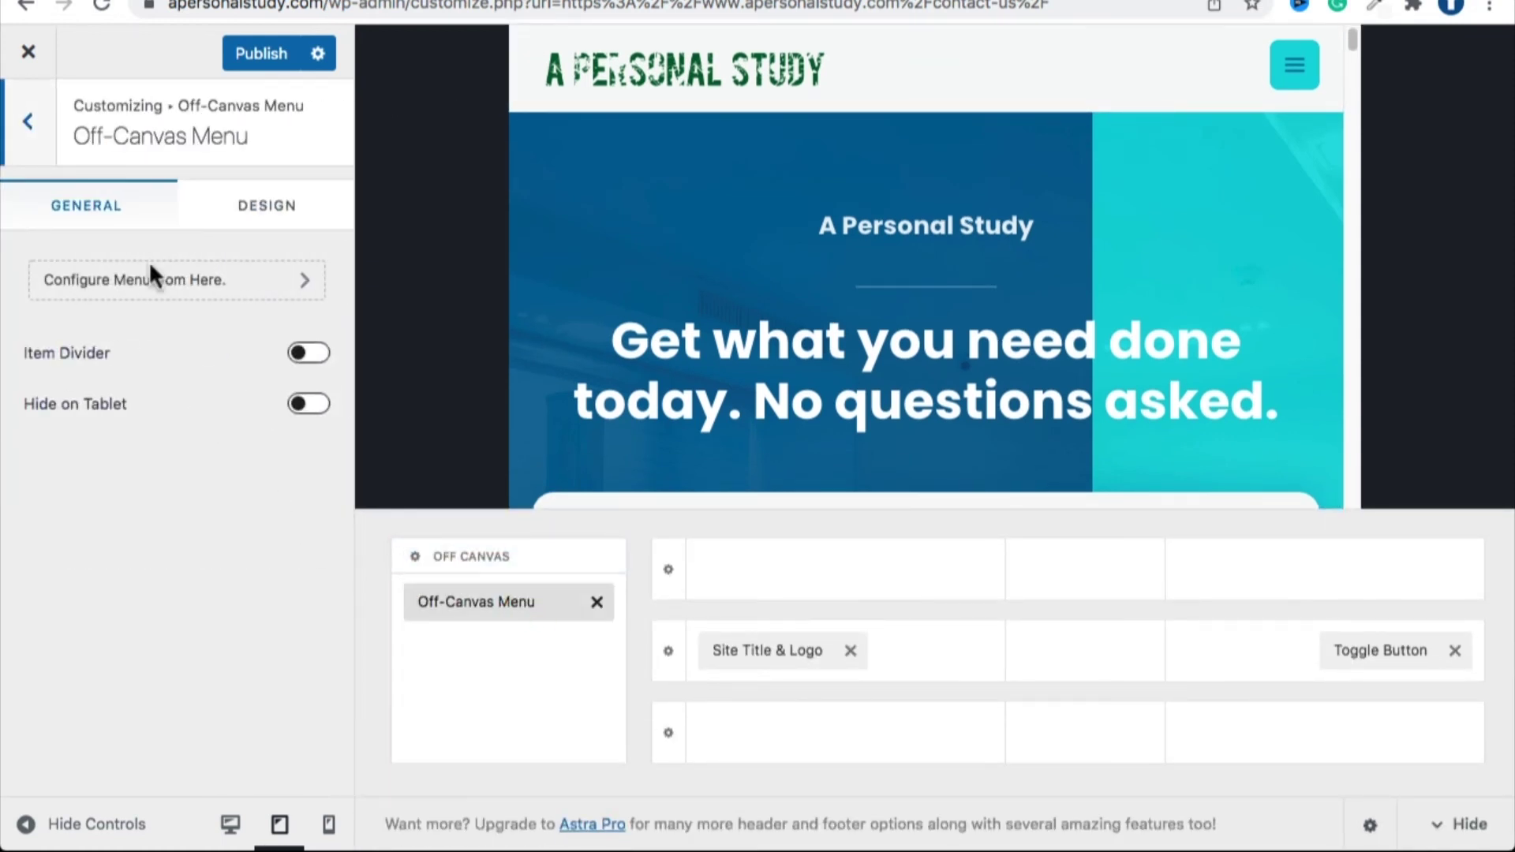
left_click(117, 273)
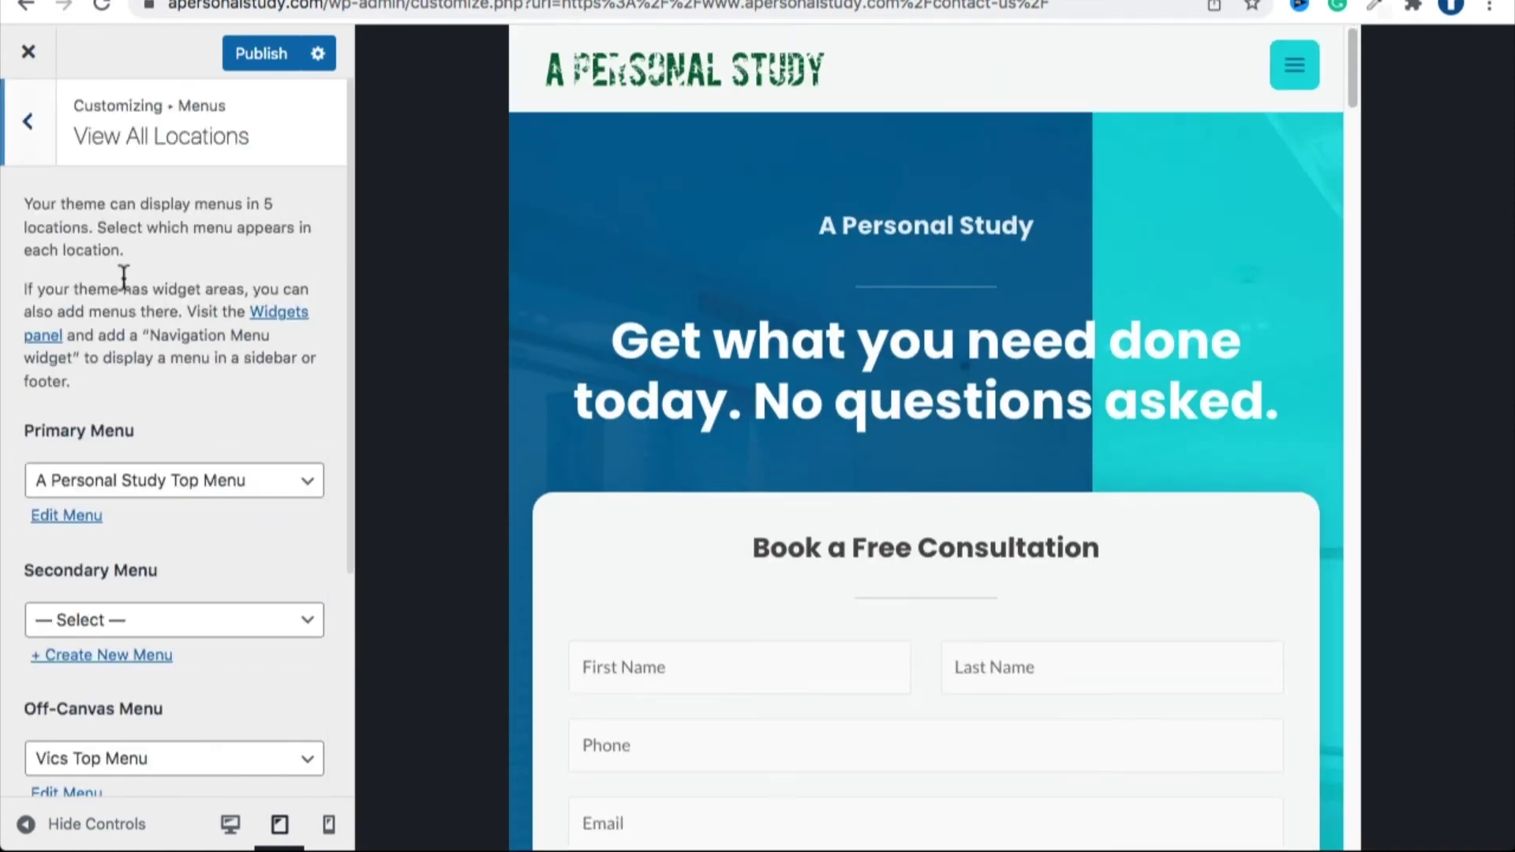
scroll(120, 521, "down", 3)
left_click(101, 609)
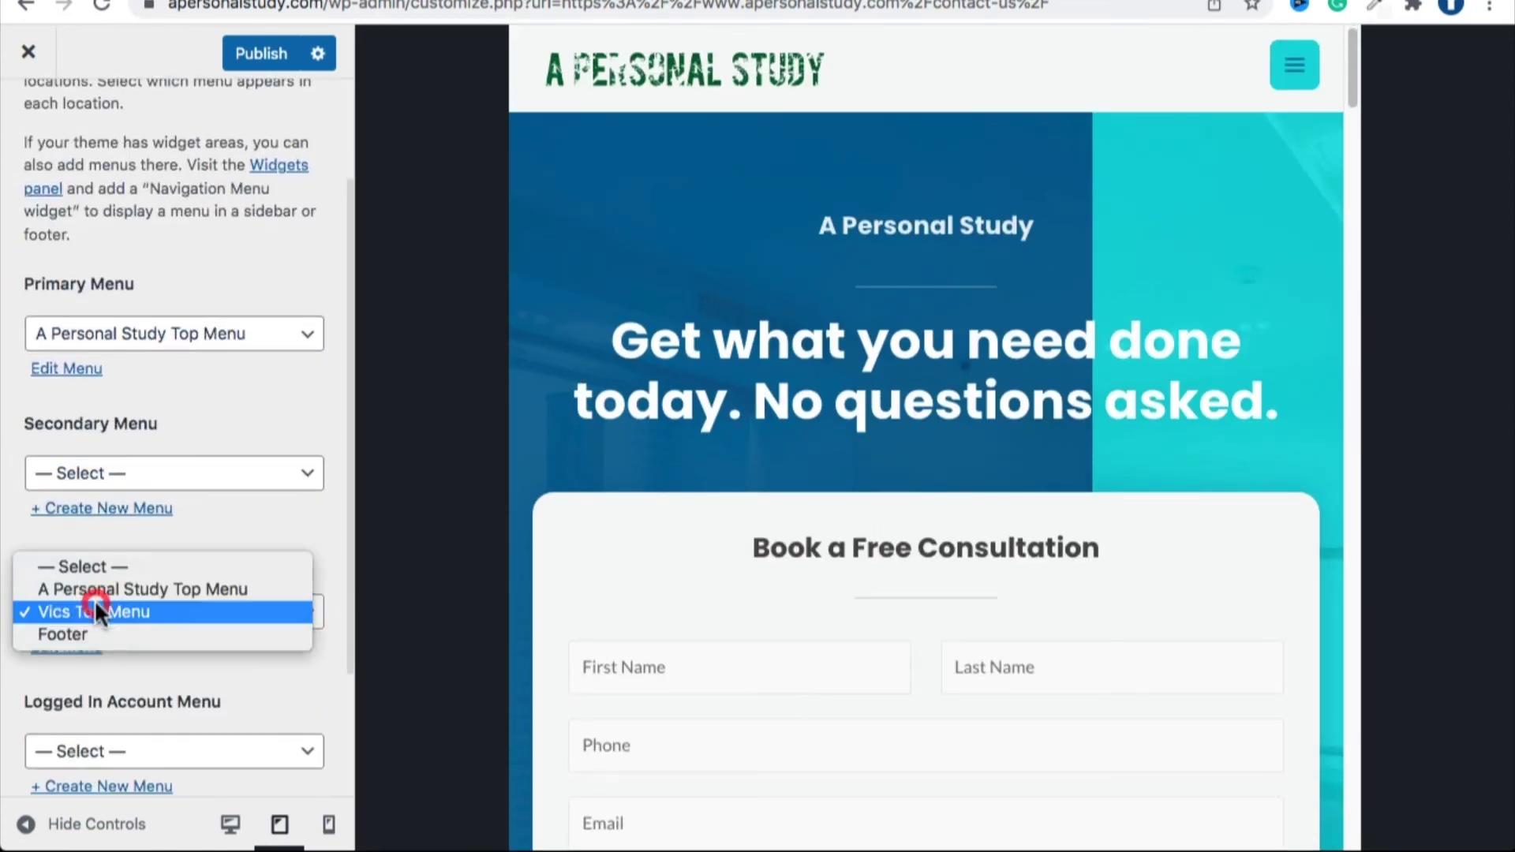
left_click(93, 562)
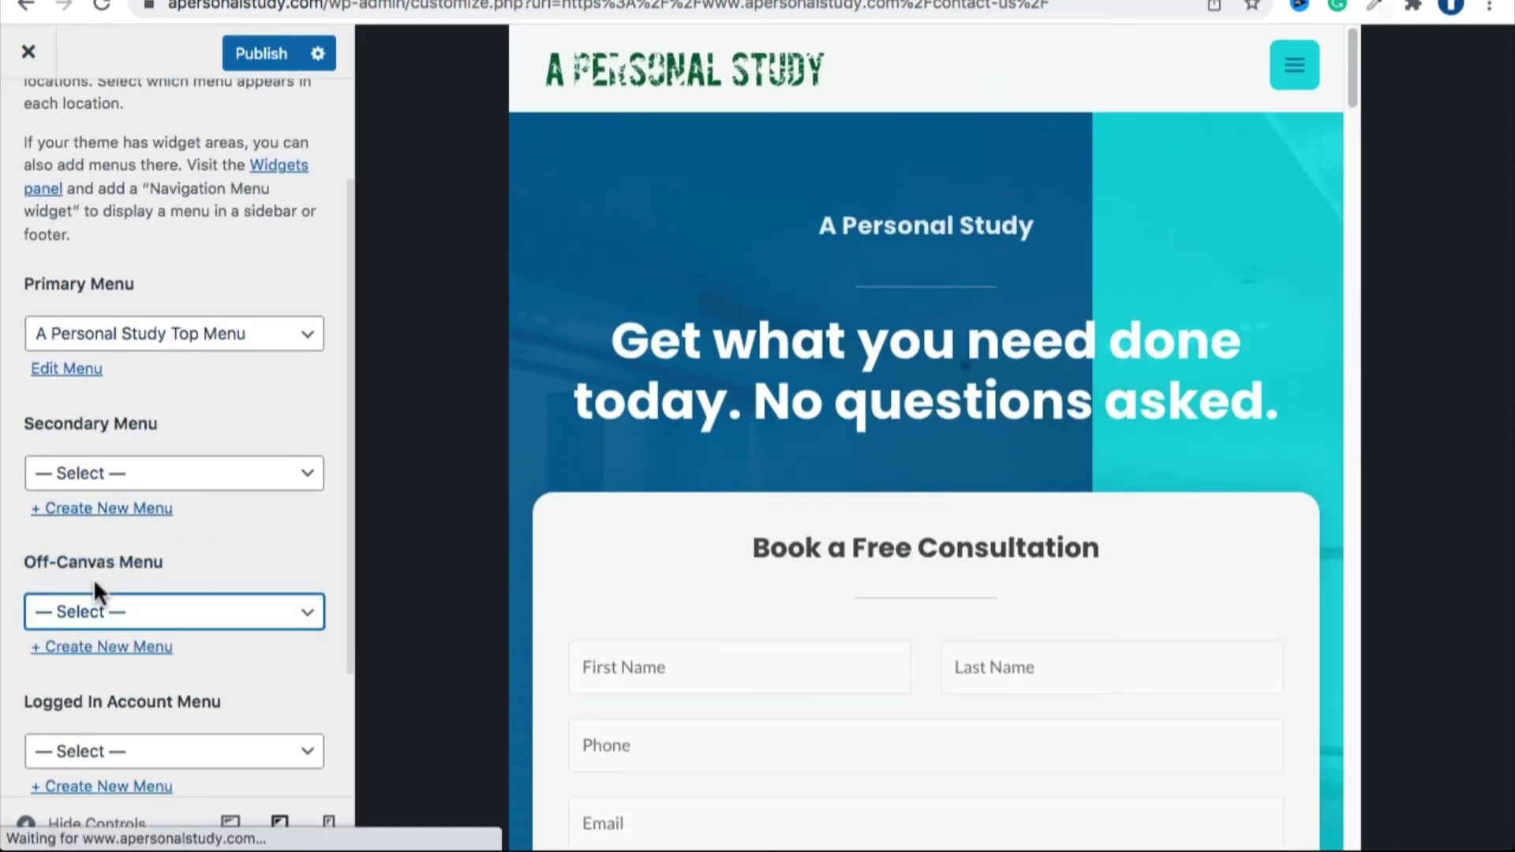
Create a new menu named Mobile Menu assigned to the Off-Canvas Menu location.
left_click(96, 647)
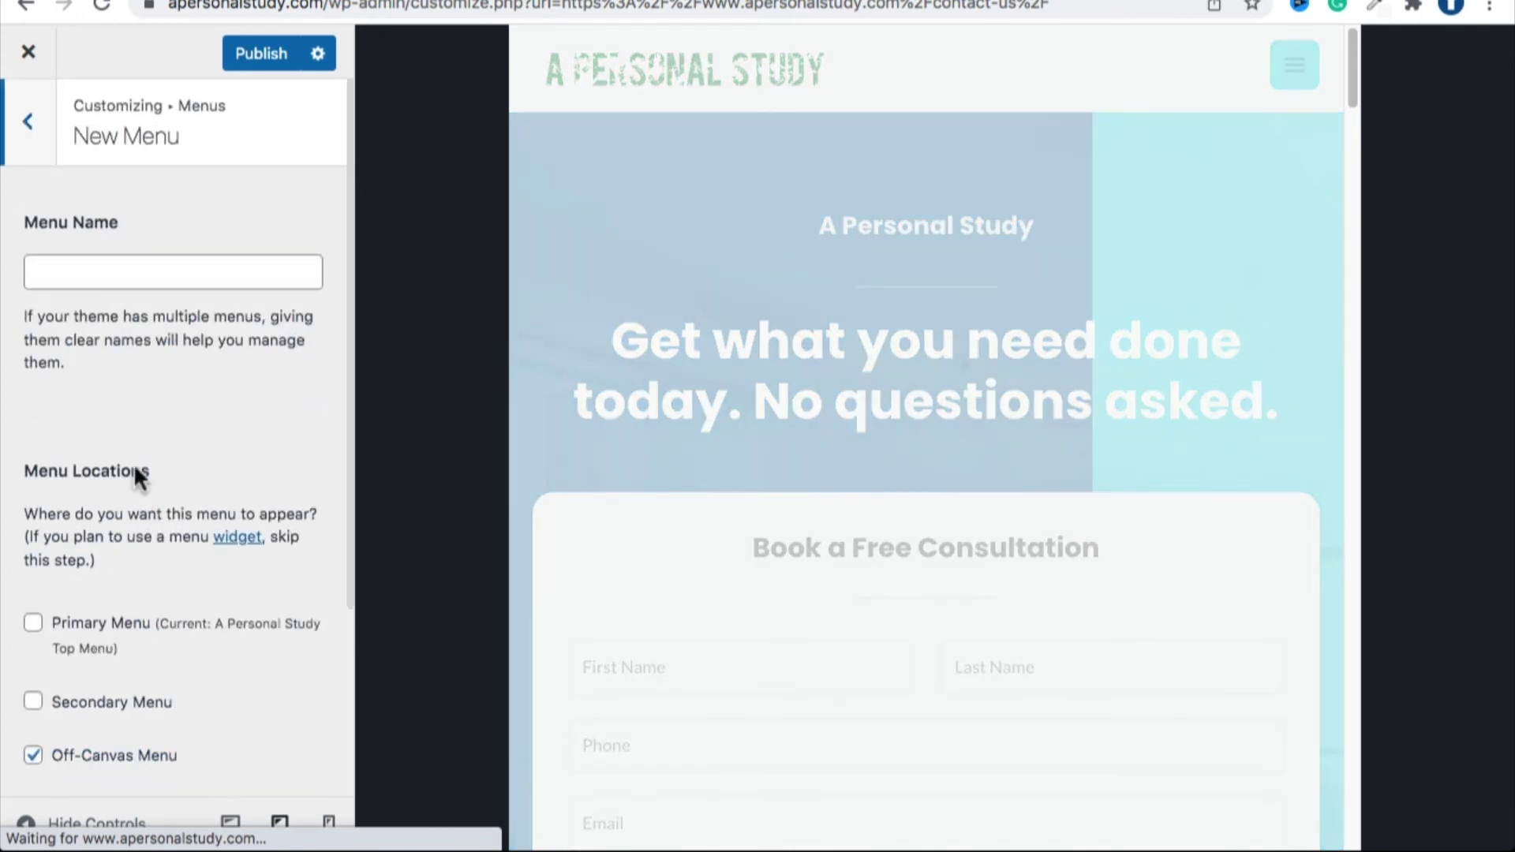
left_click(128, 271)
type("Mobile Menu")
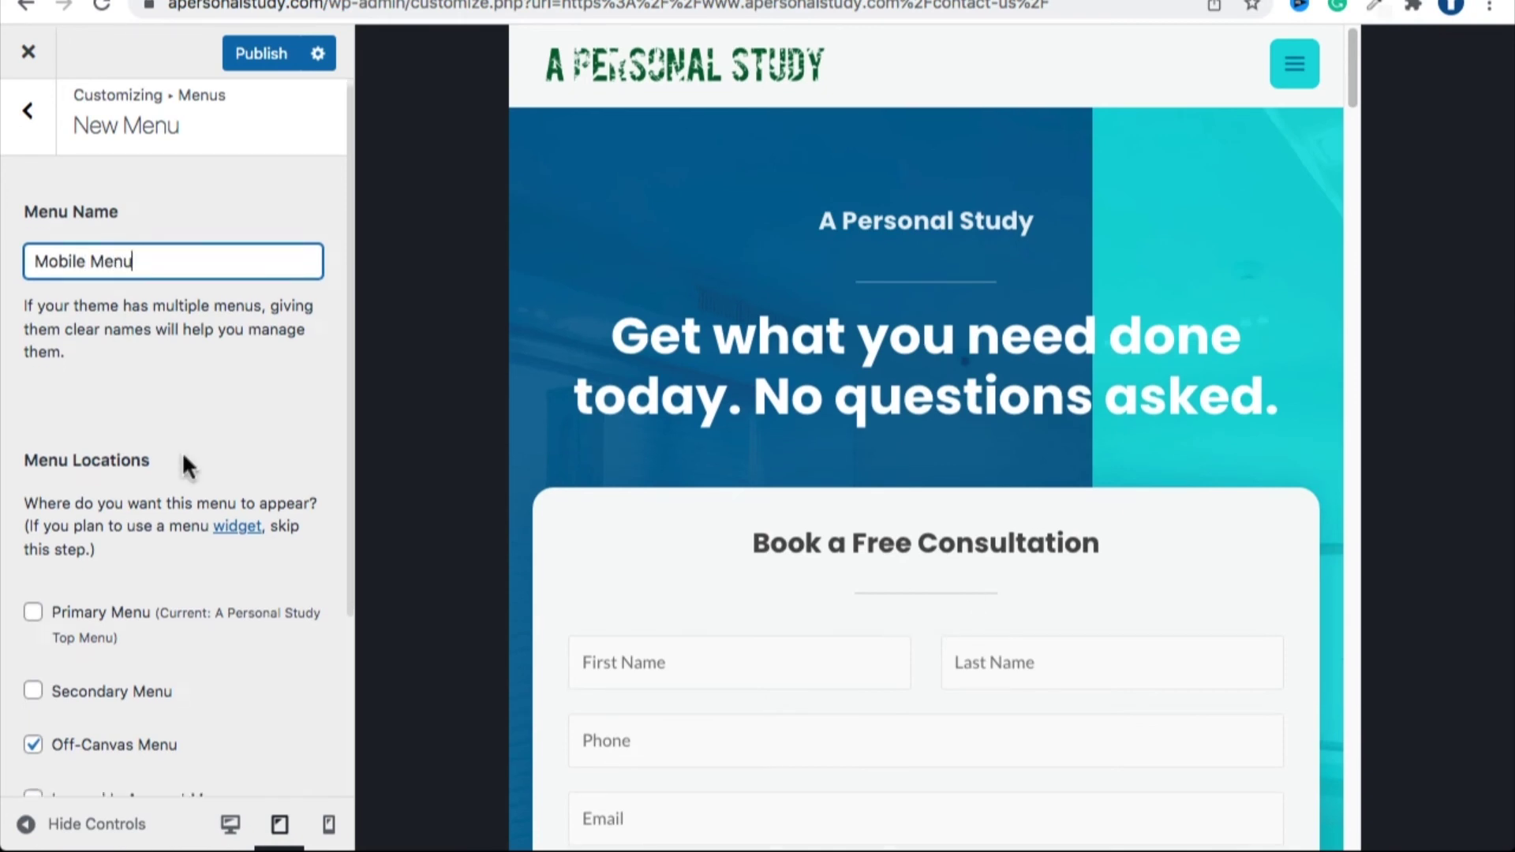
scroll(182, 463, "down", 3)
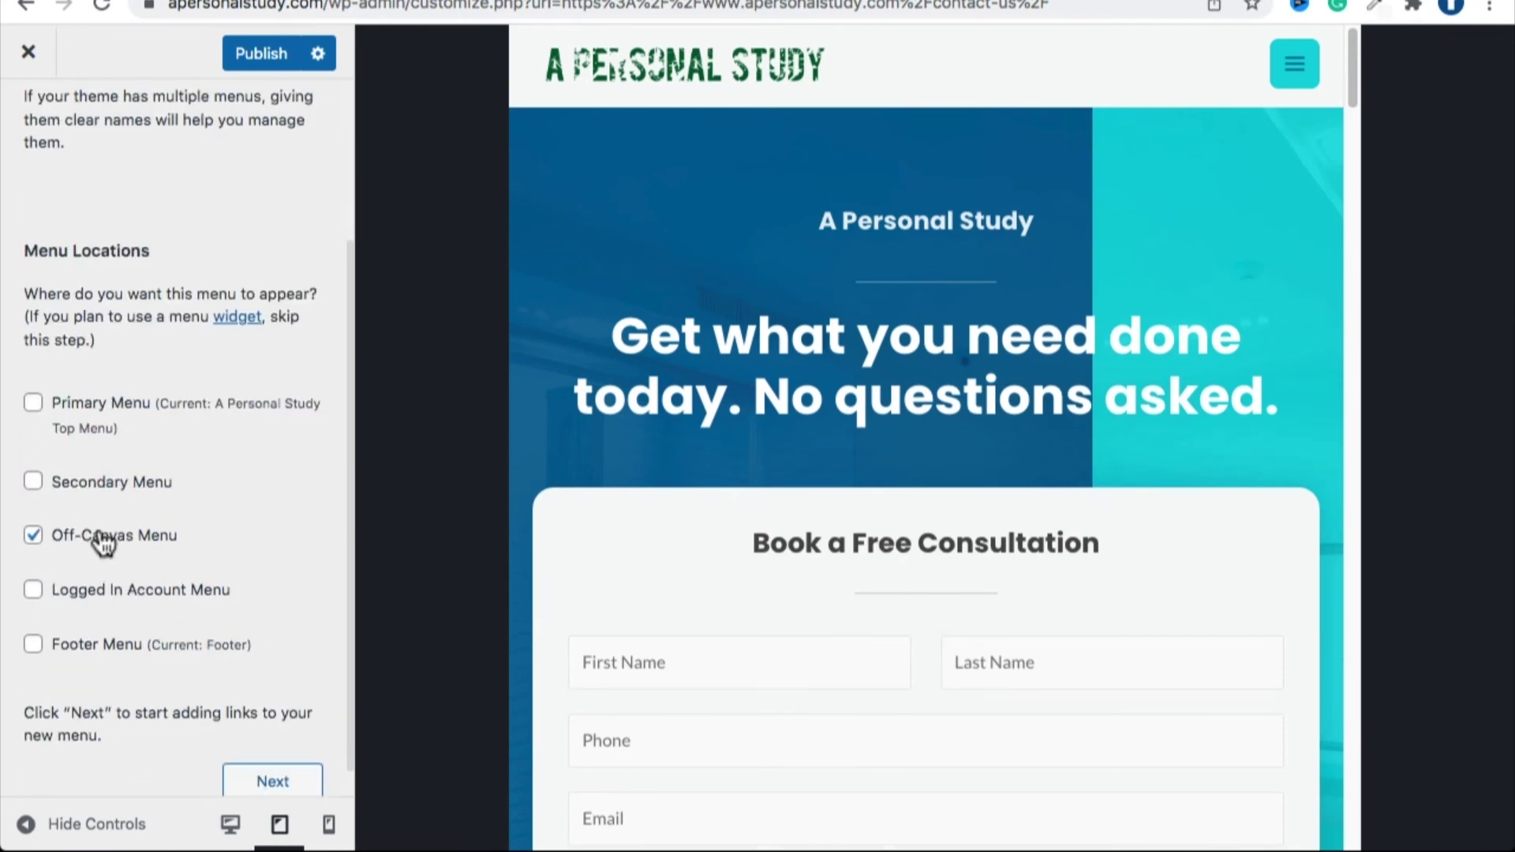
scroll(175, 634, "down", 1)
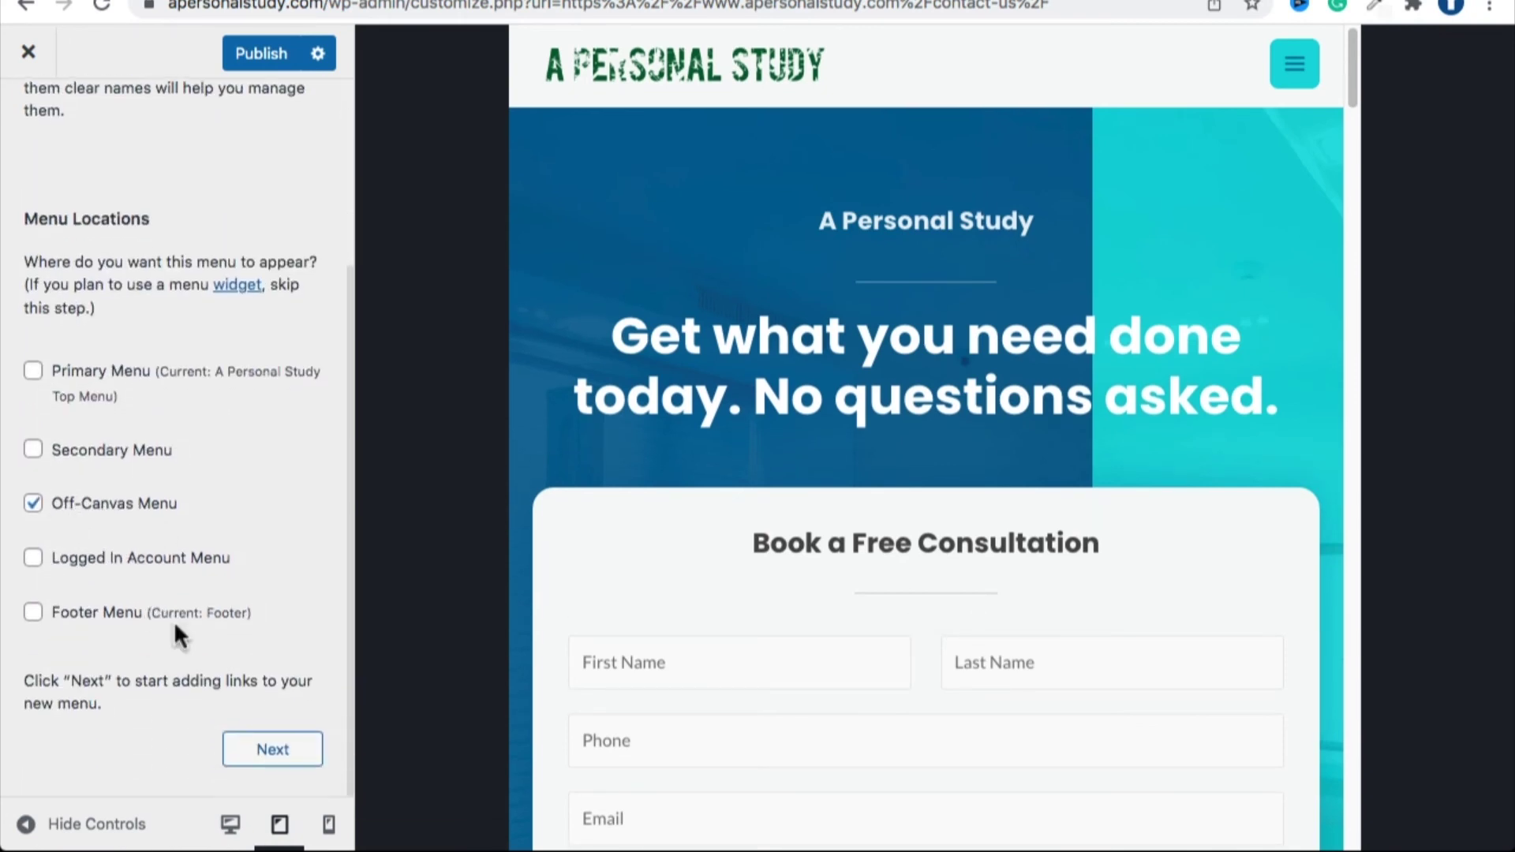
left_click(253, 751)
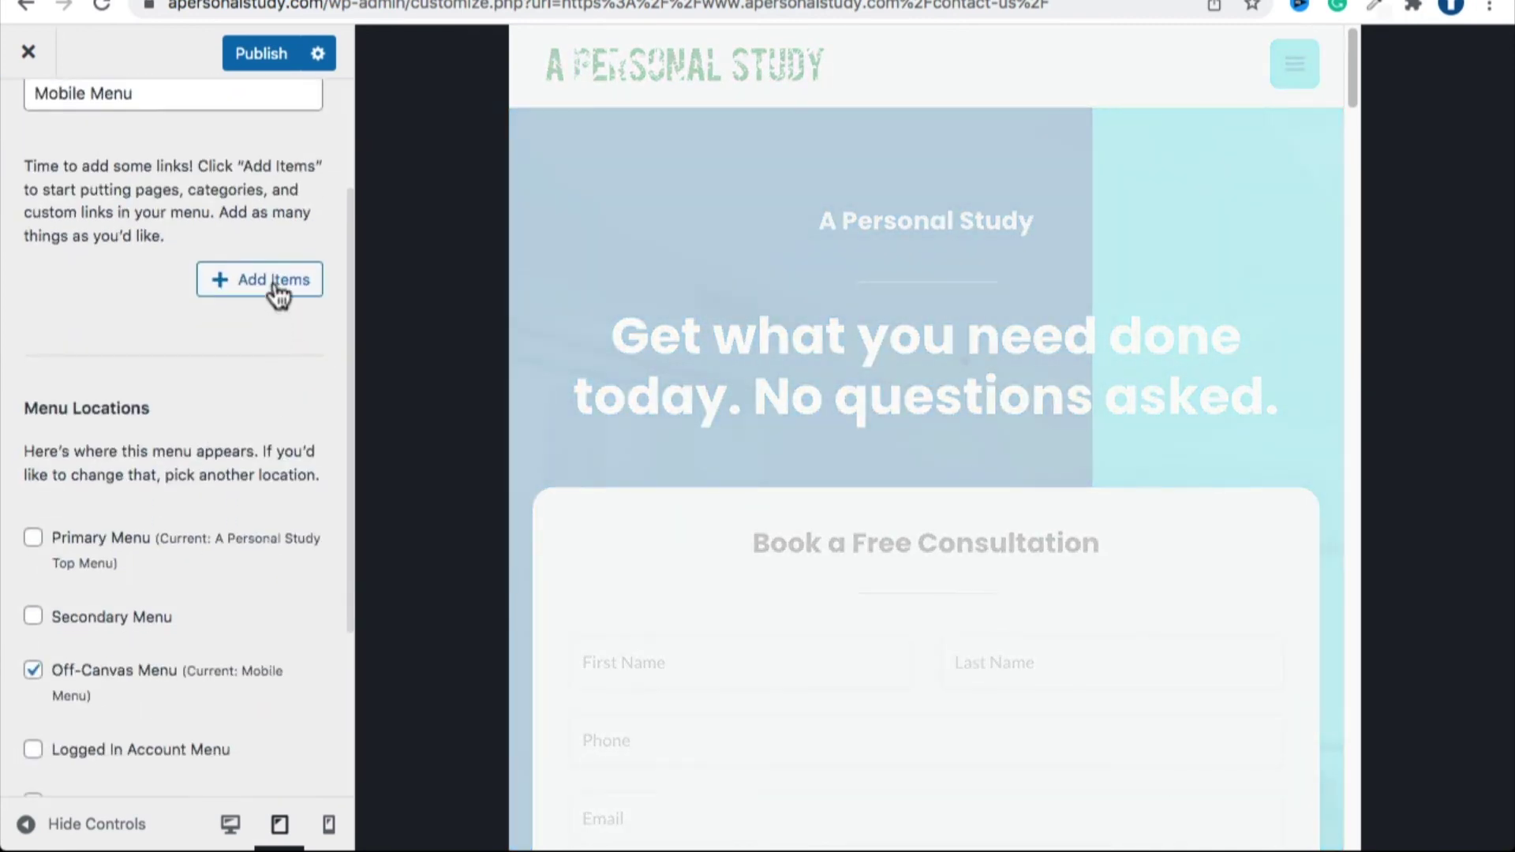
Add a custom link with the text Home and the URL #home to the Mobile Menu.
left_click(276, 285)
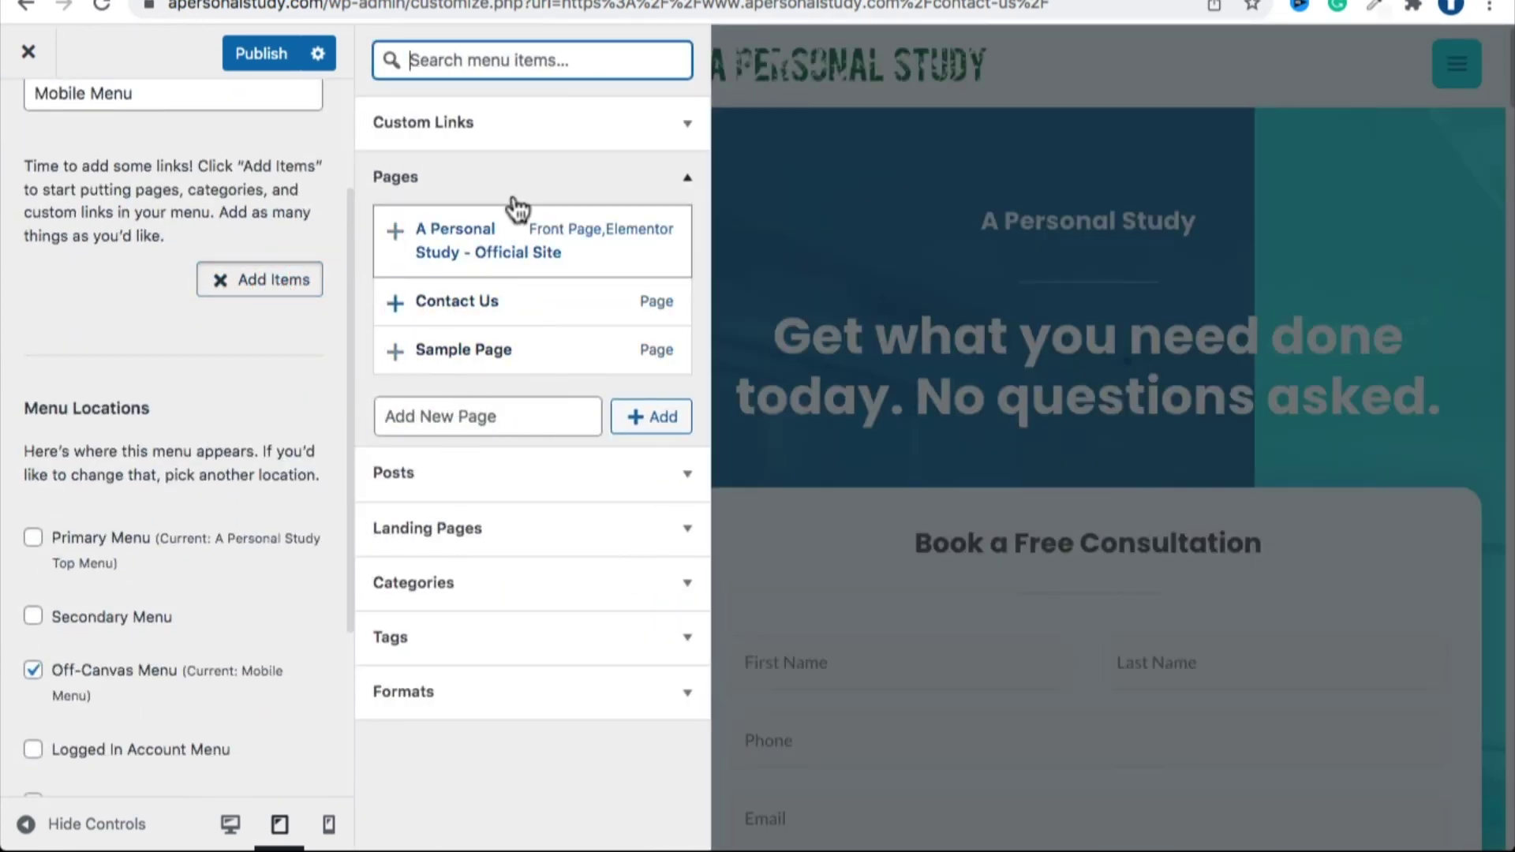
left_click(514, 146)
left_click(533, 219)
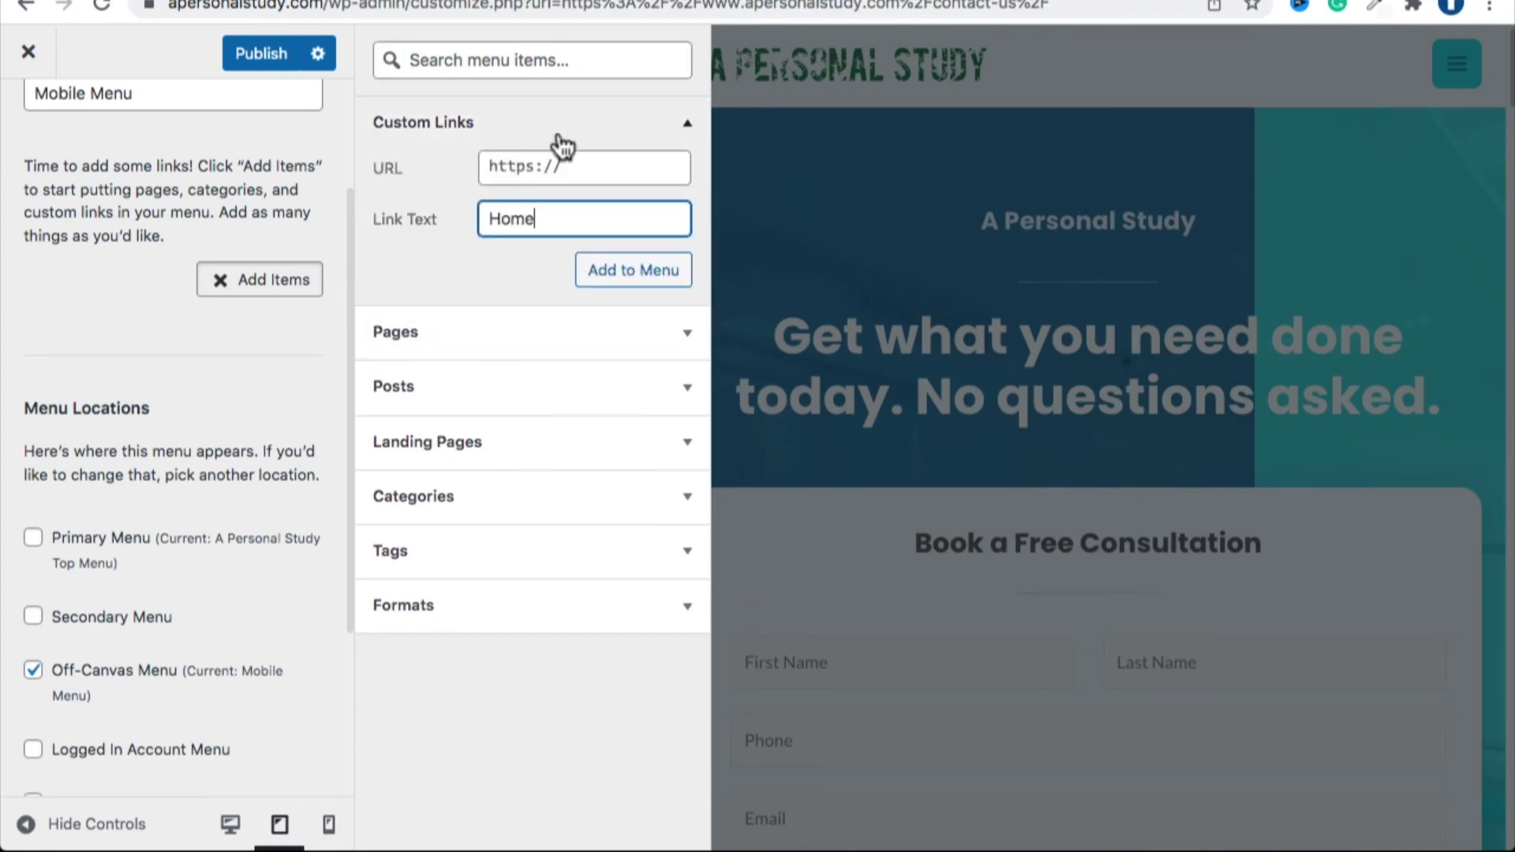
left_click(549, 165)
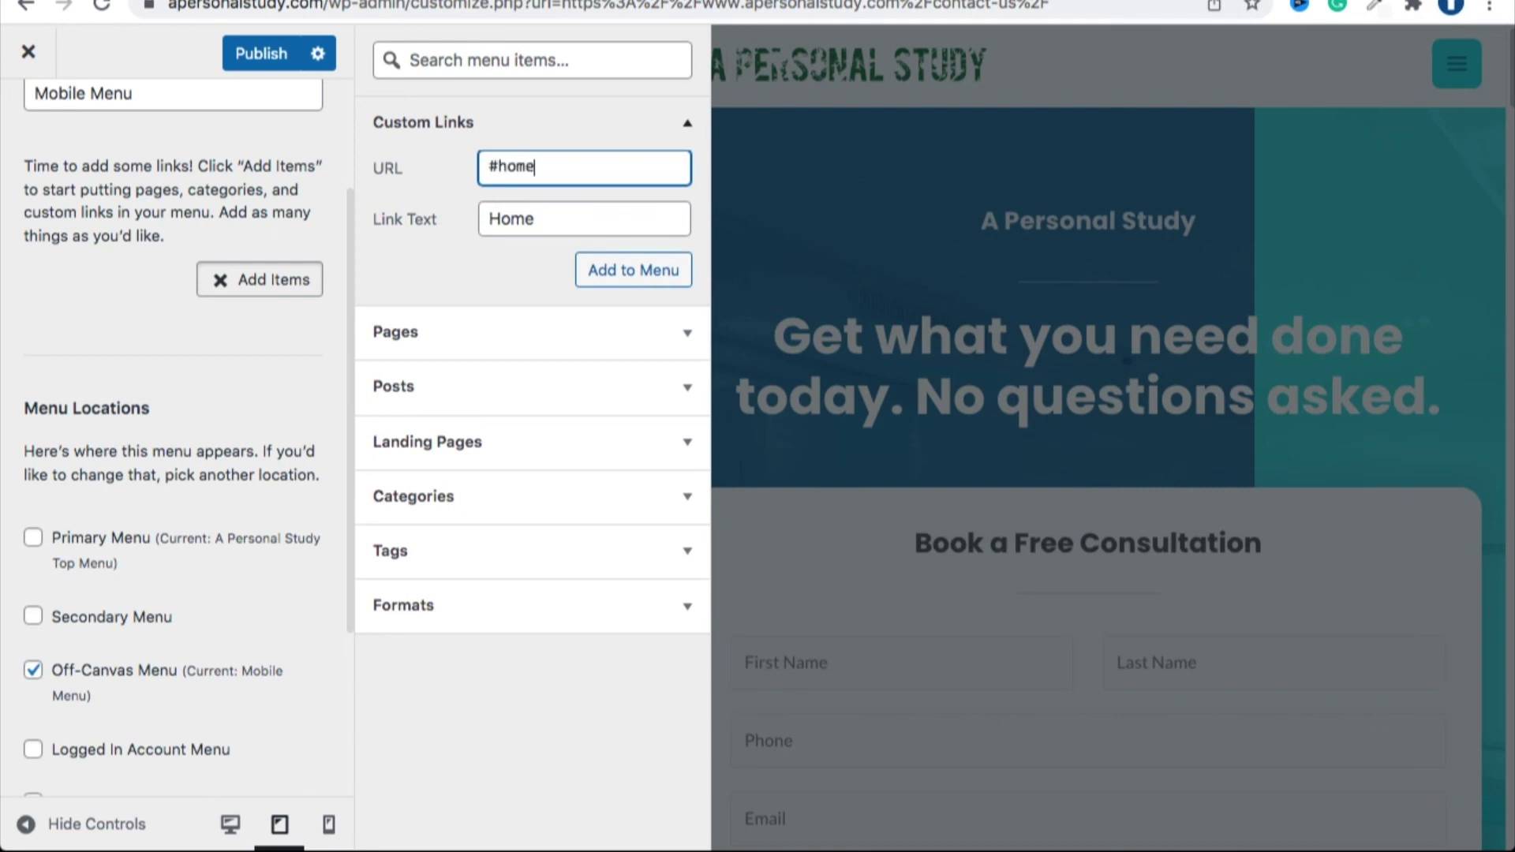
left_click(633, 286)
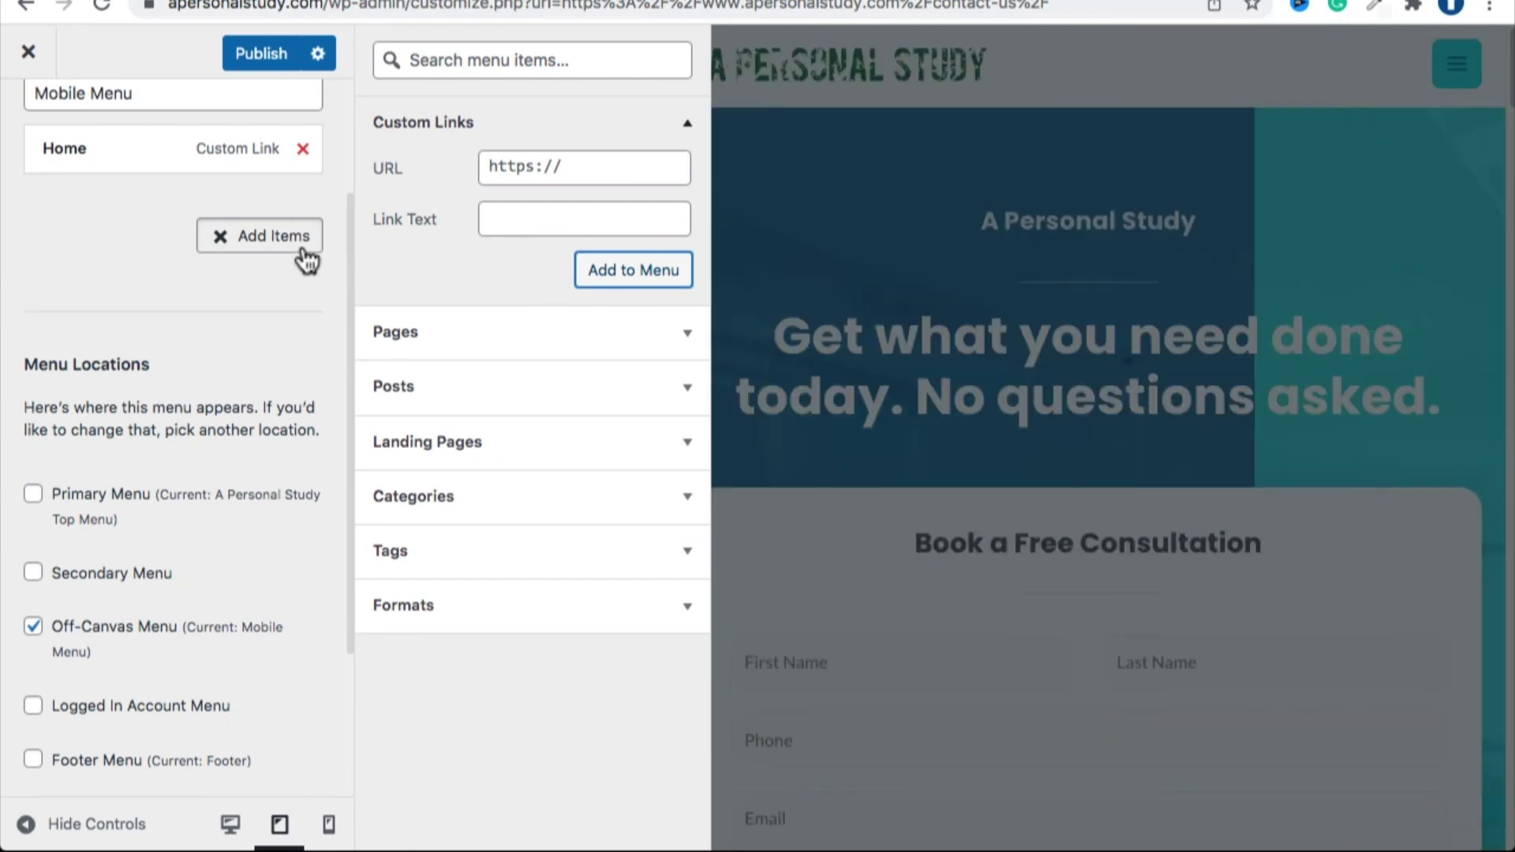
Add a custom link with the text About and the URL #about to the Mobile Menu.
left_click(543, 225)
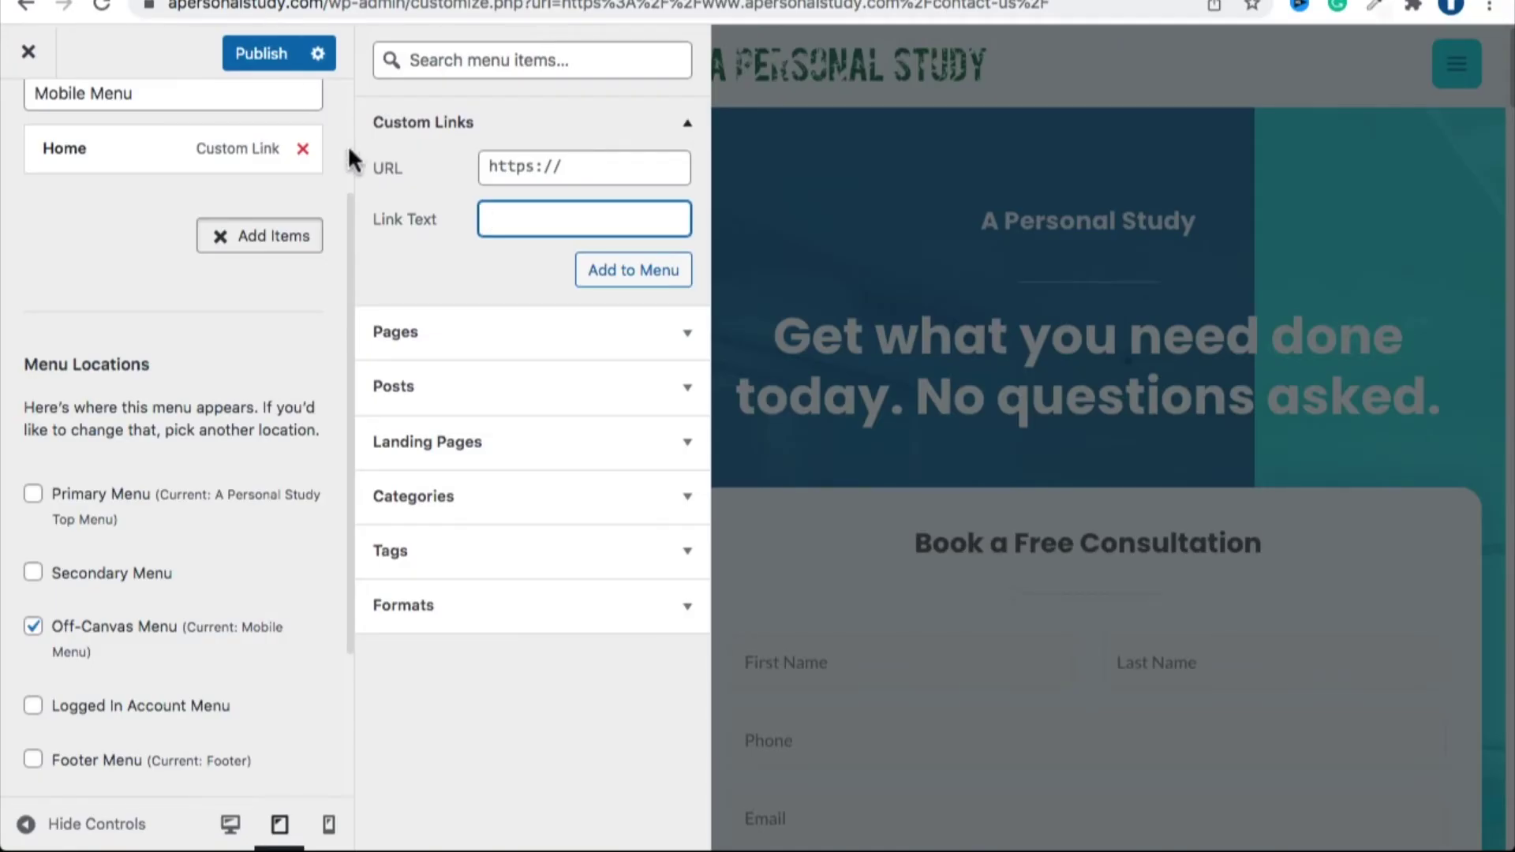
left_click(490, 167)
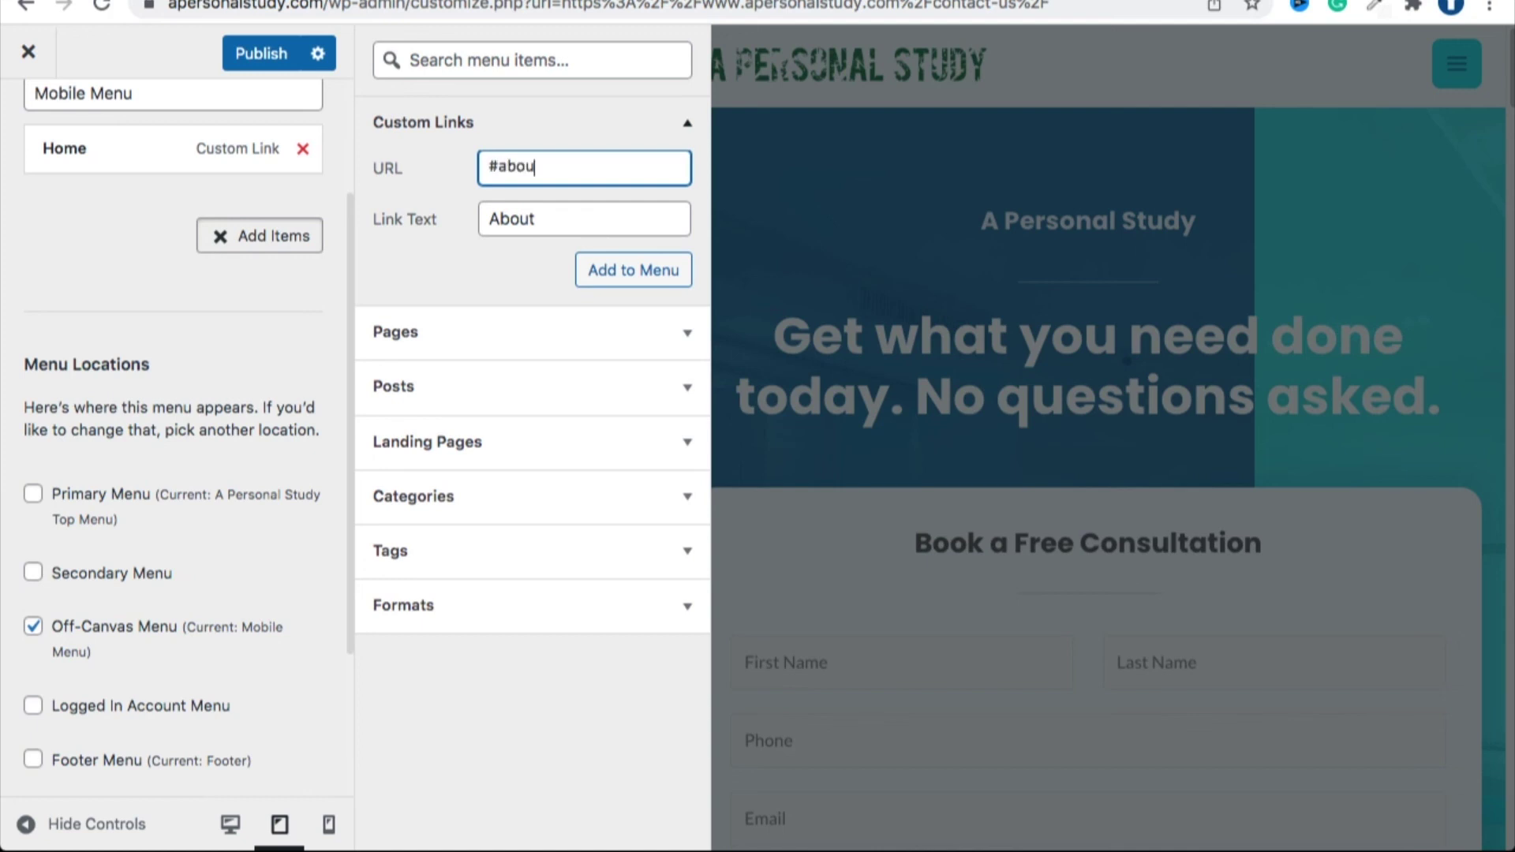
left_click(621, 266)
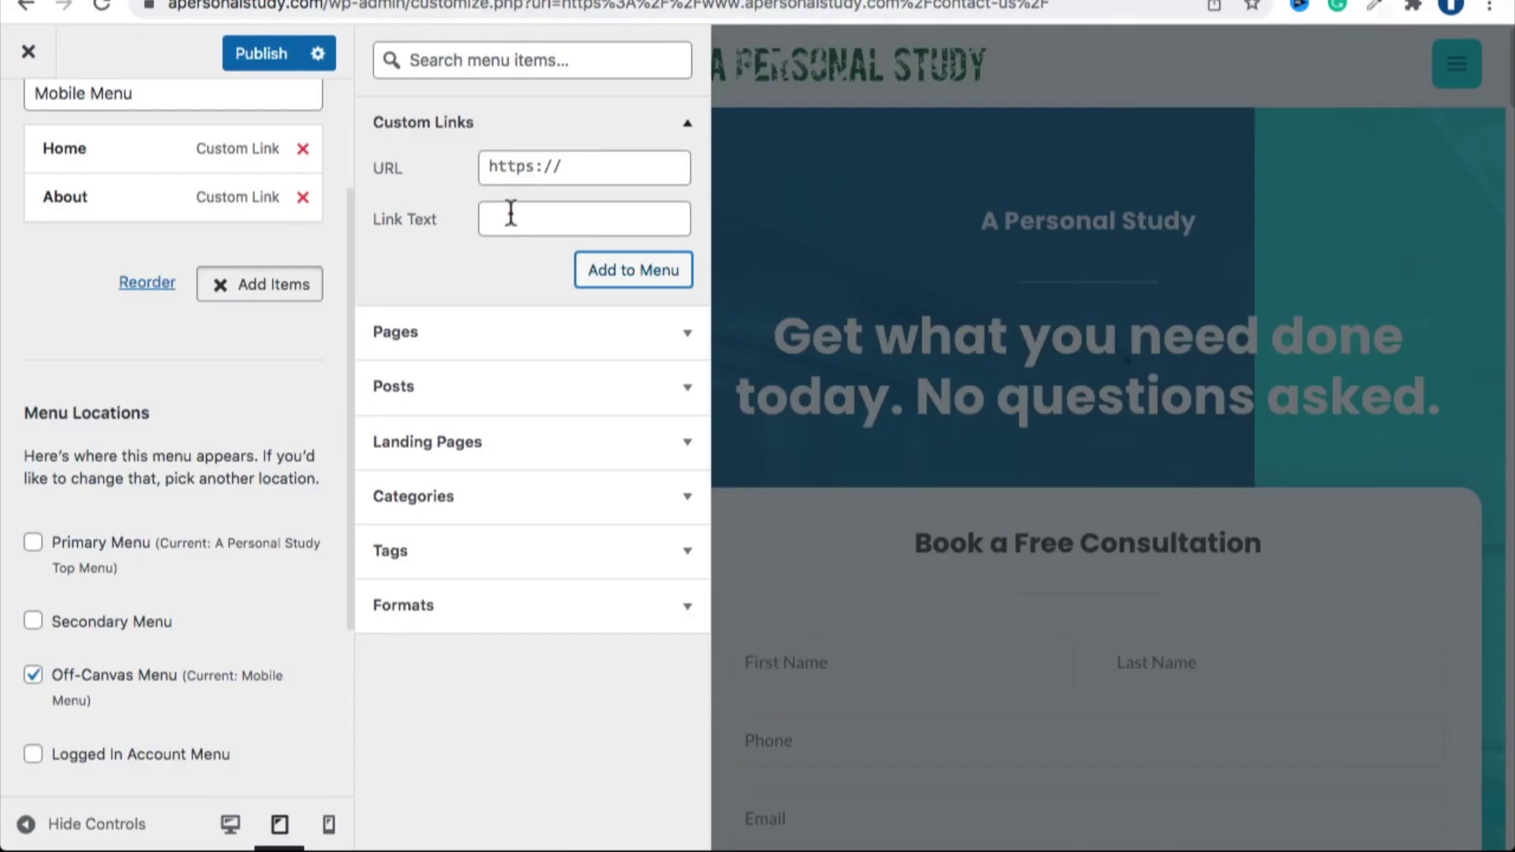
Enter Procedures as a new custom link's text, copy it into the URL, and try to add the link.
left_click(510, 215)
type("Procedures")
double_click(524, 219)
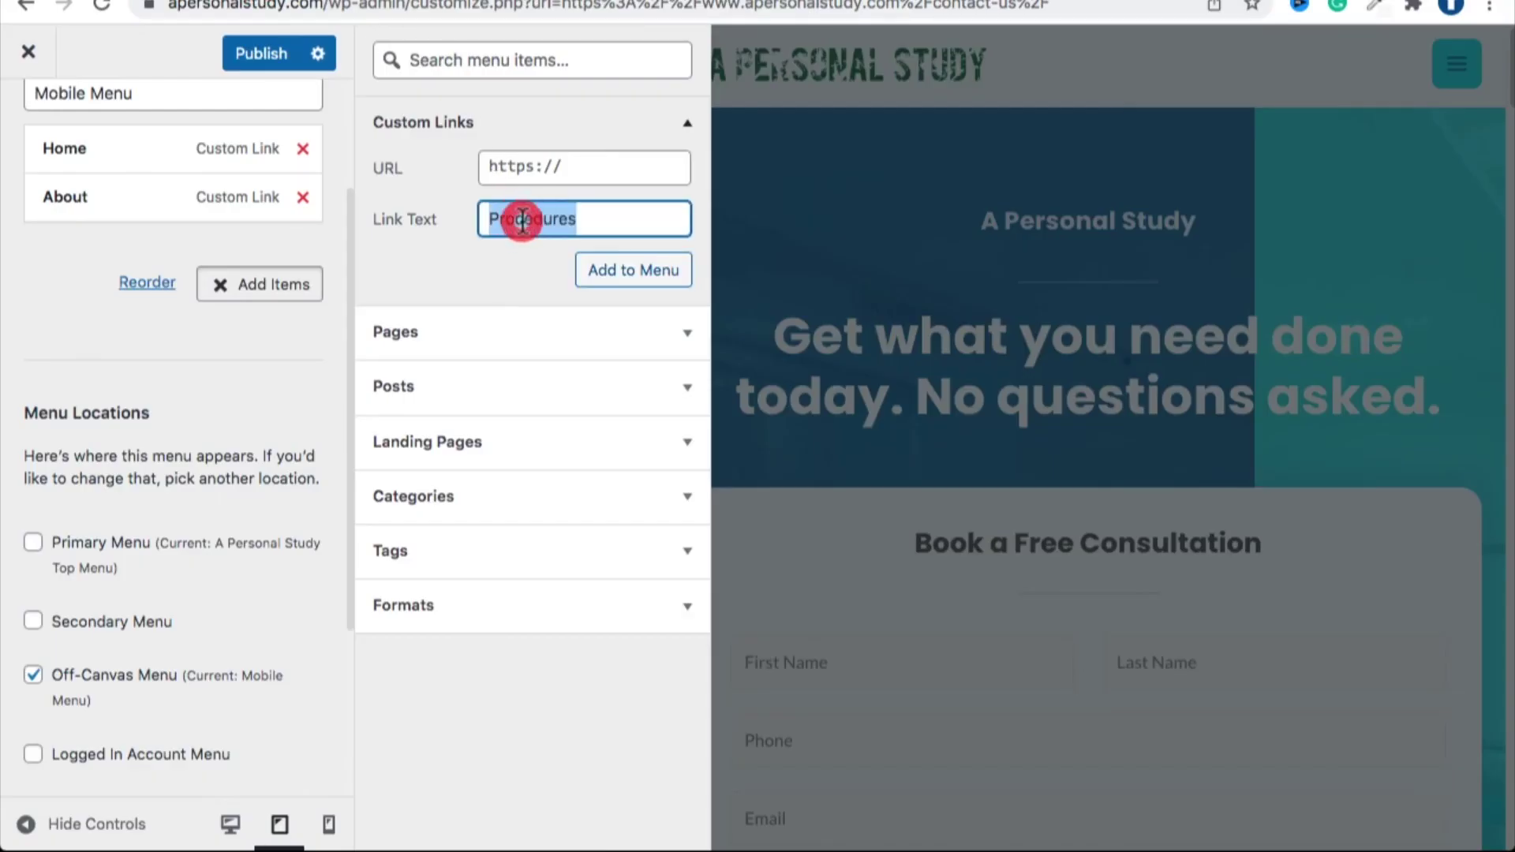
right_click(524, 219)
left_click(562, 386)
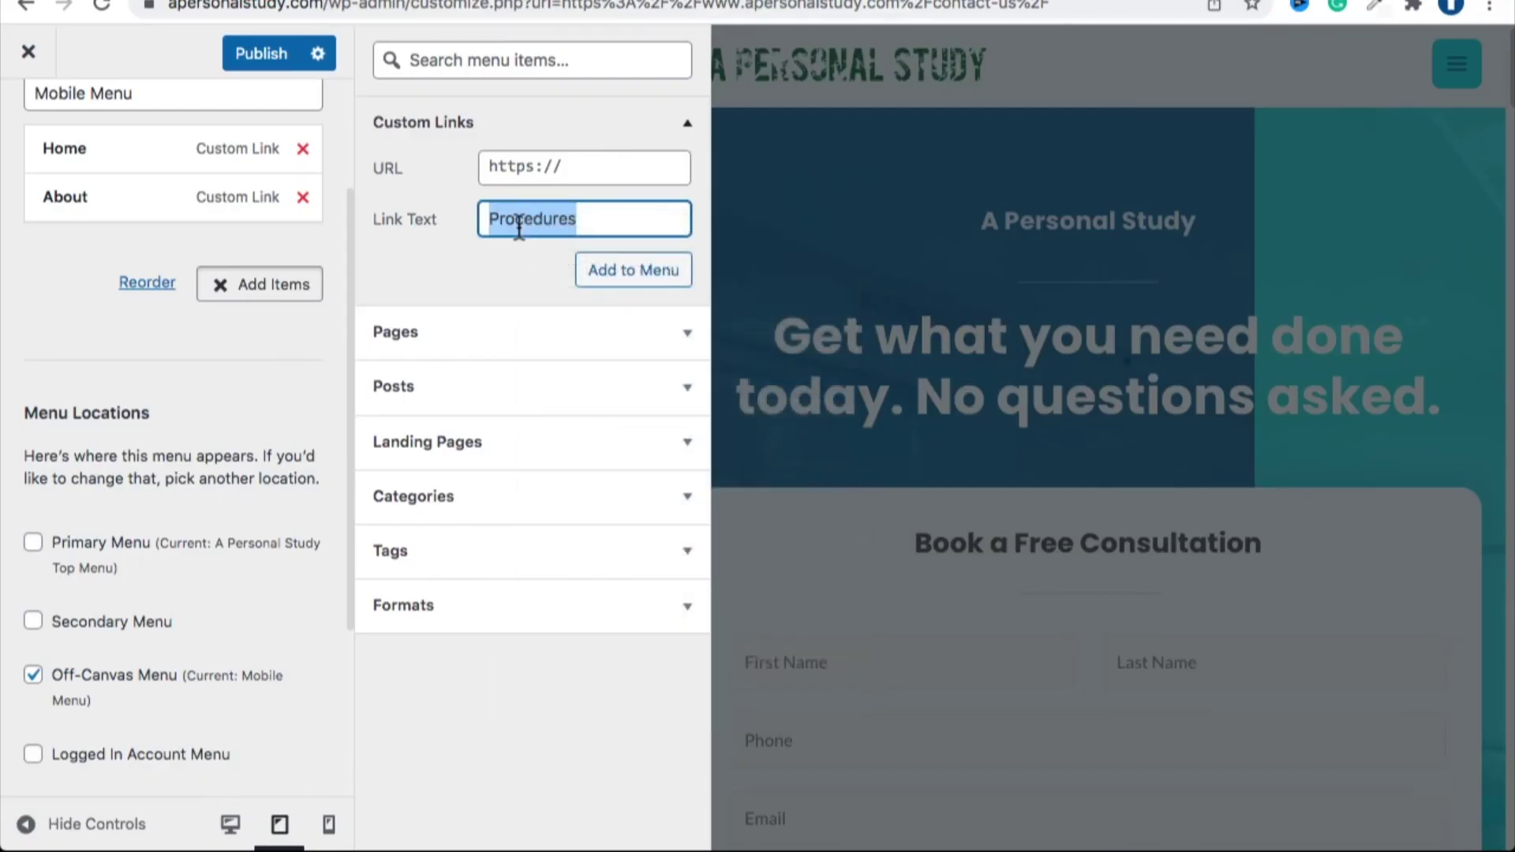
left_click(518, 174)
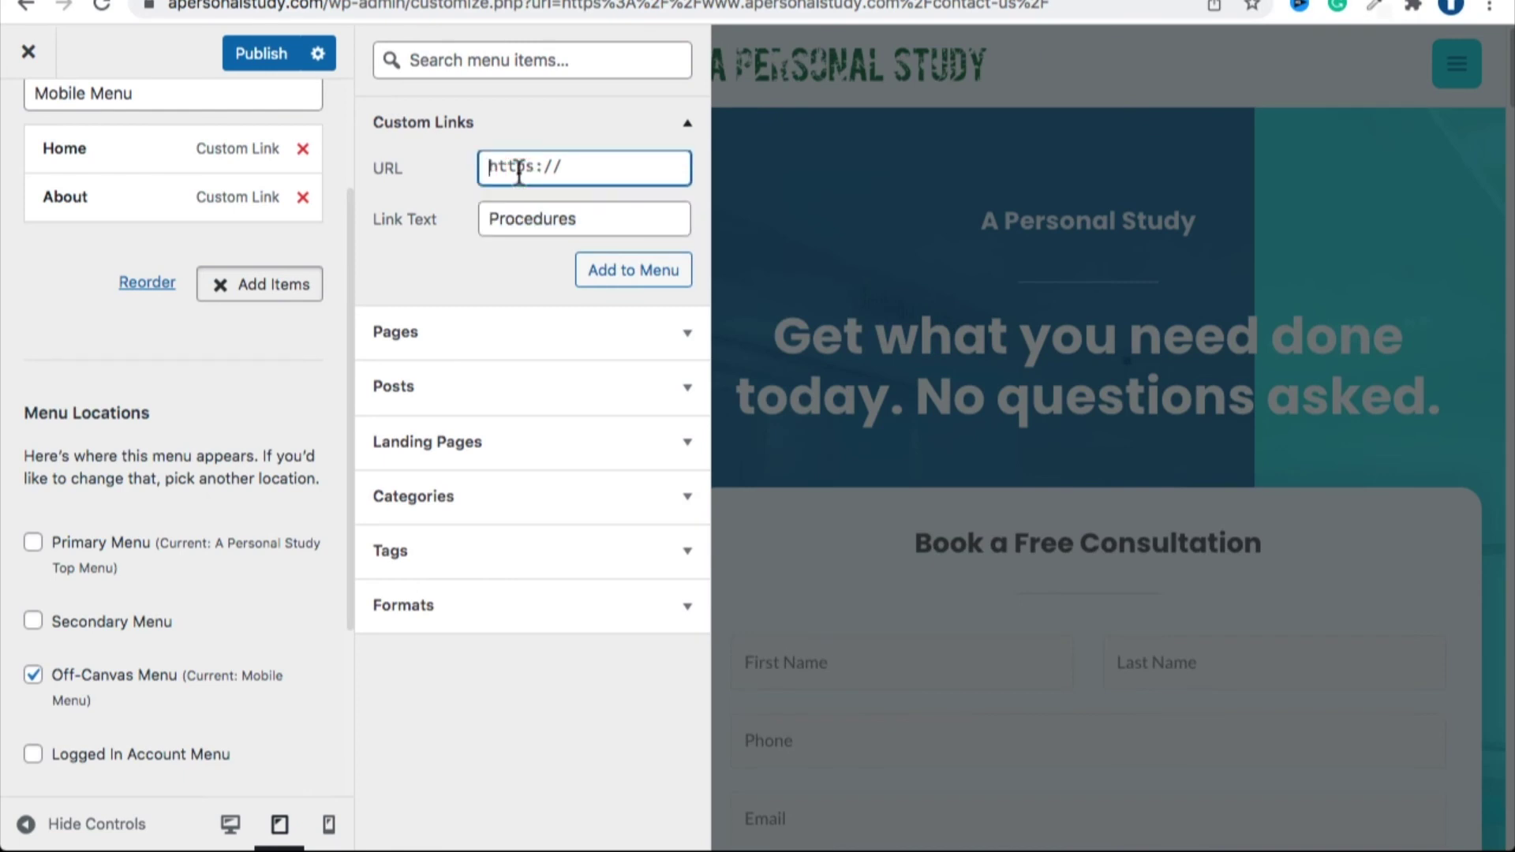
right_click(537, 170)
left_click(588, 354)
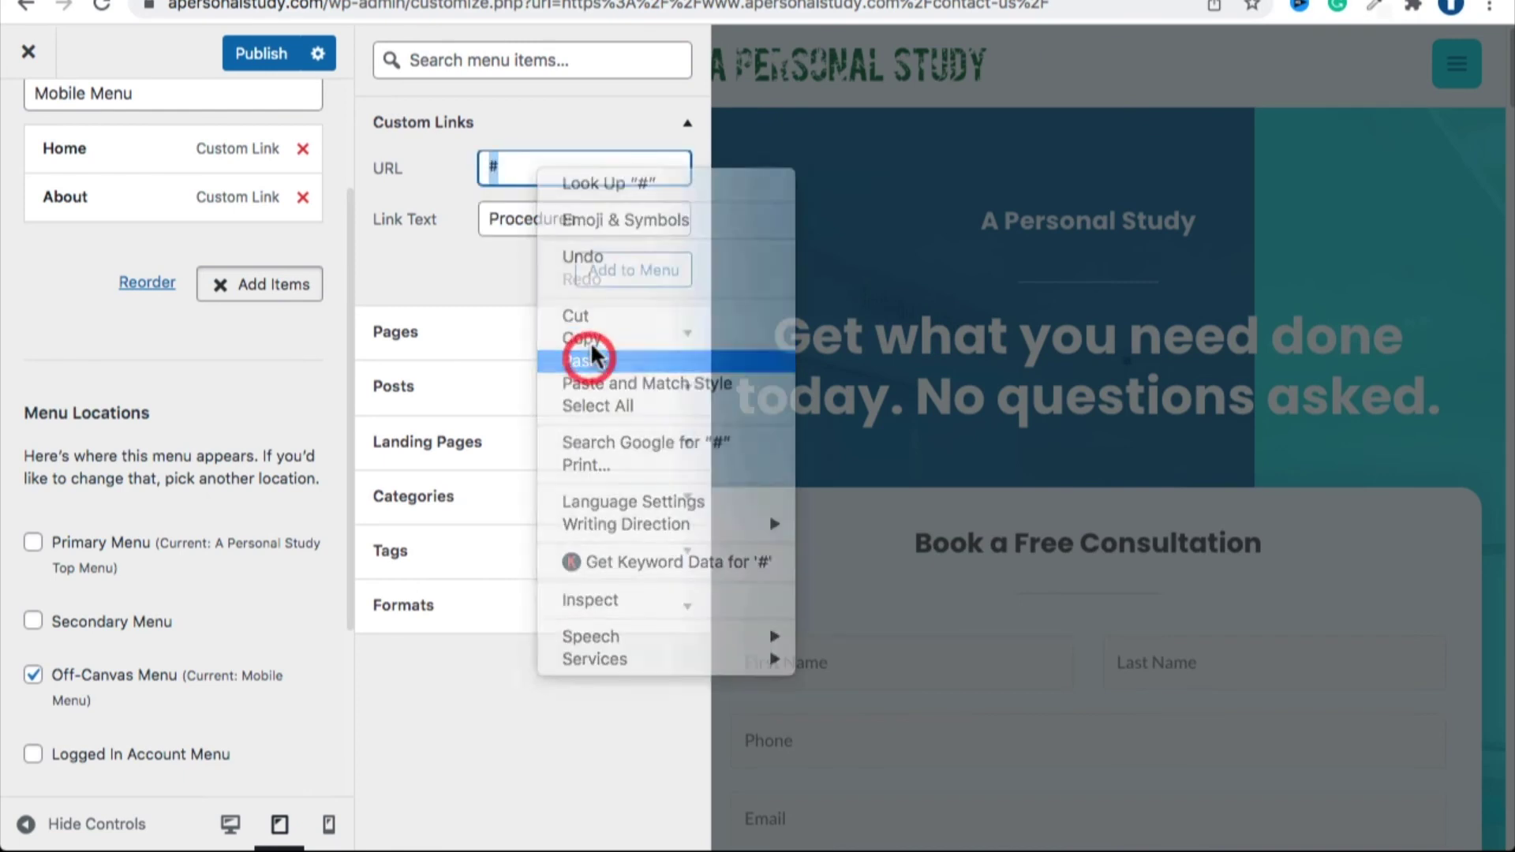
left_click(621, 278)
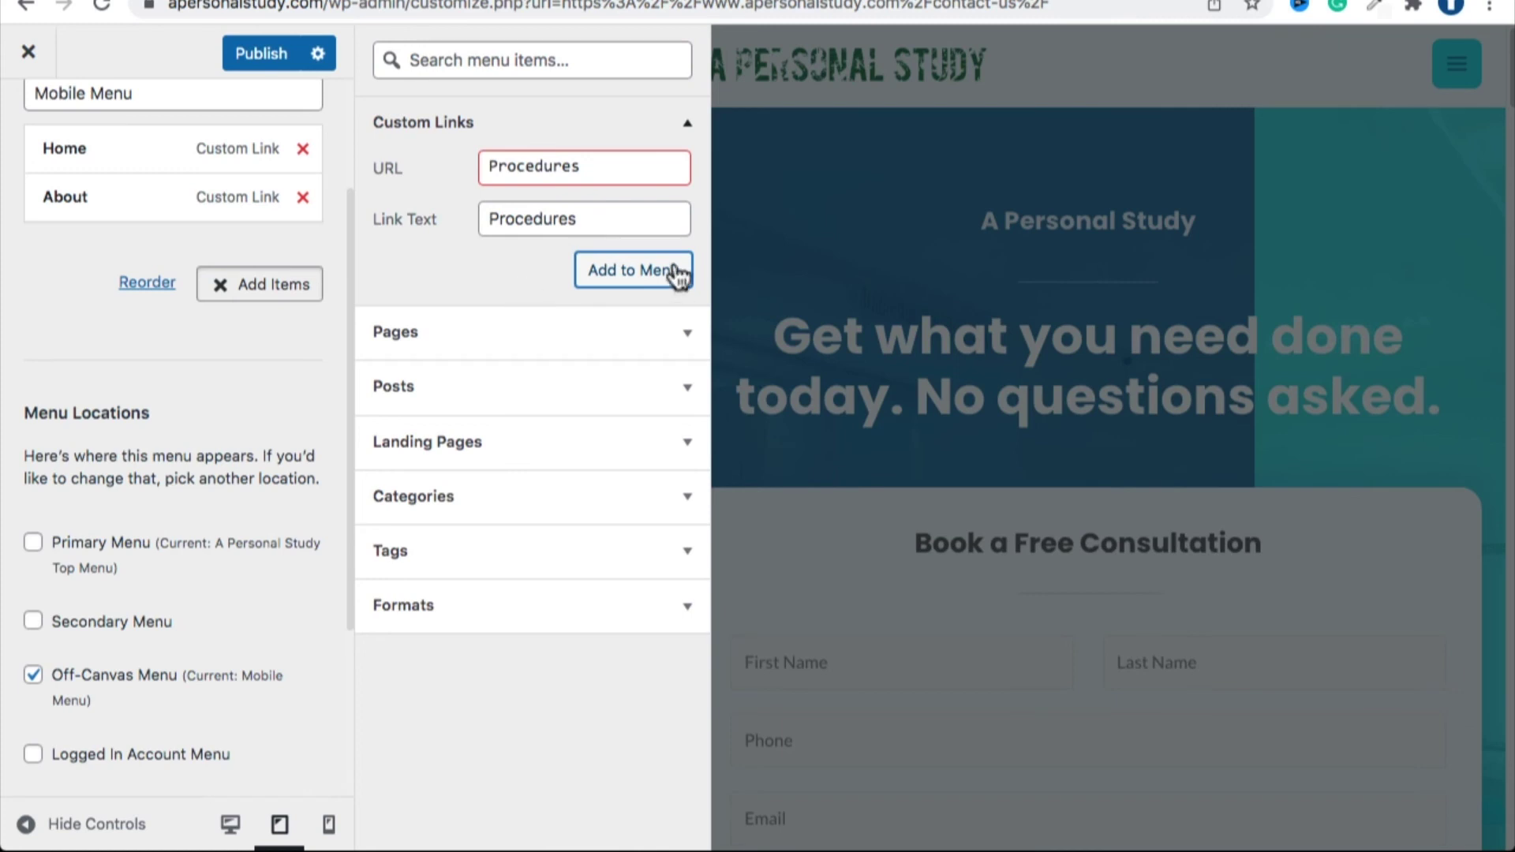
Correct the Procedures link's URL to #procedures and add the link to the Mobile Menu.
left_click(498, 167)
key("BackSpace")
type("#p")
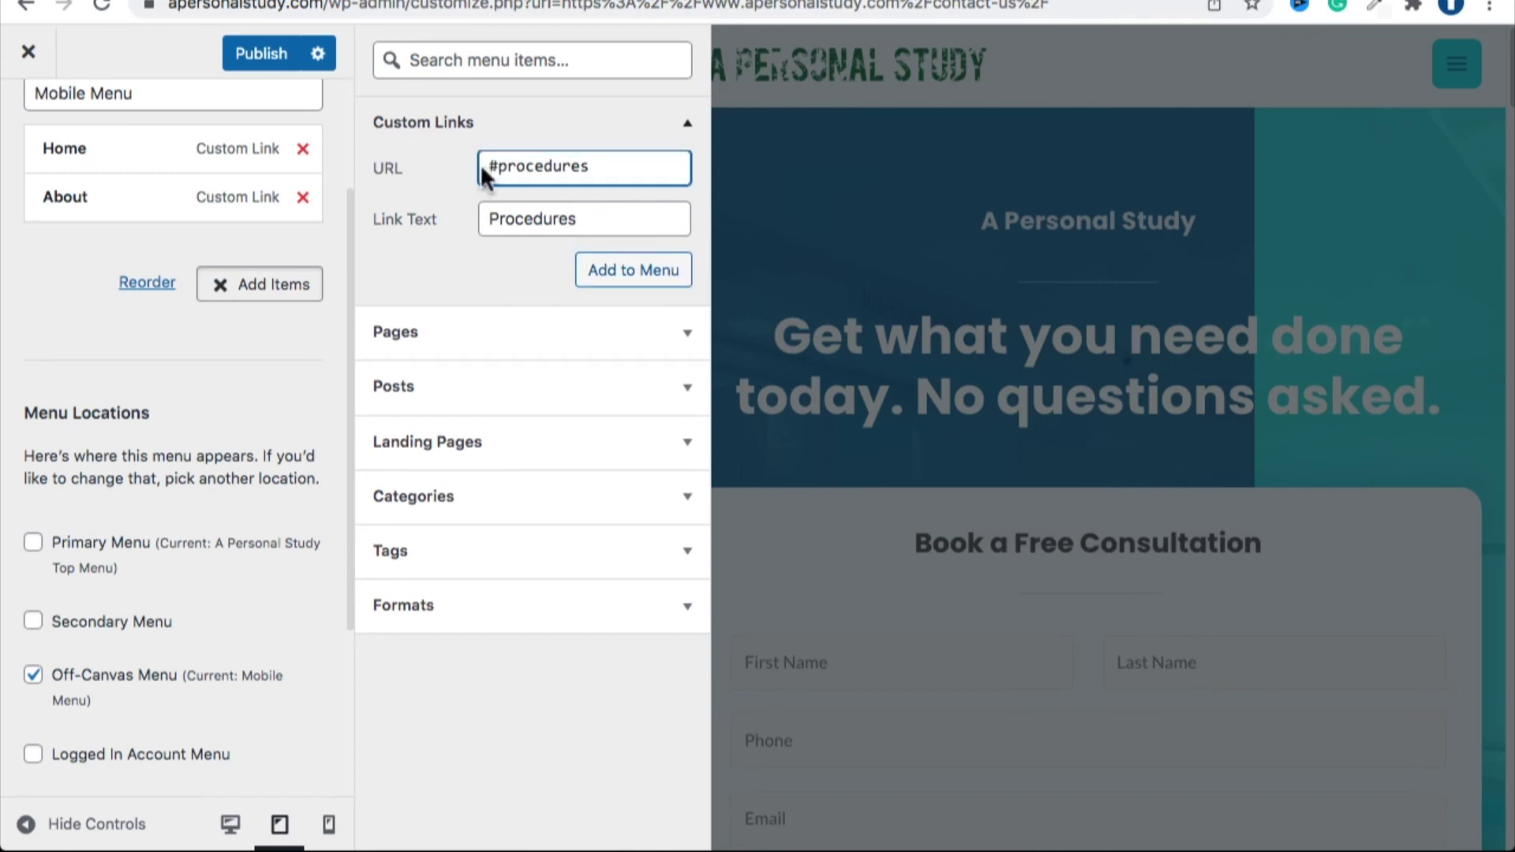
left_click(622, 269)
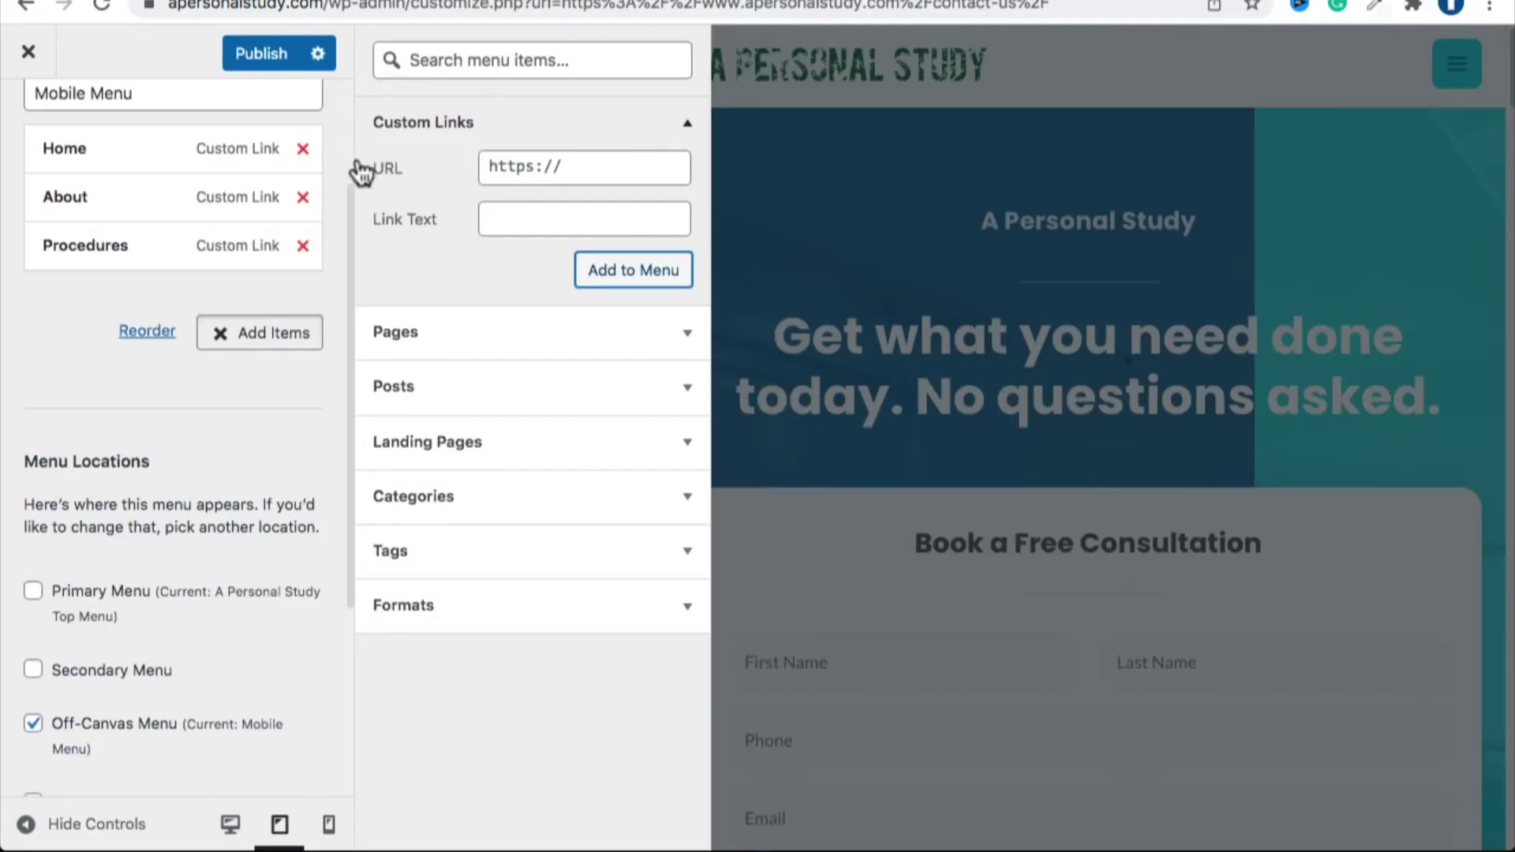
Add a custom link with the text Reviews and the URL #reviews to the Mobile Menu.
left_click(487, 214)
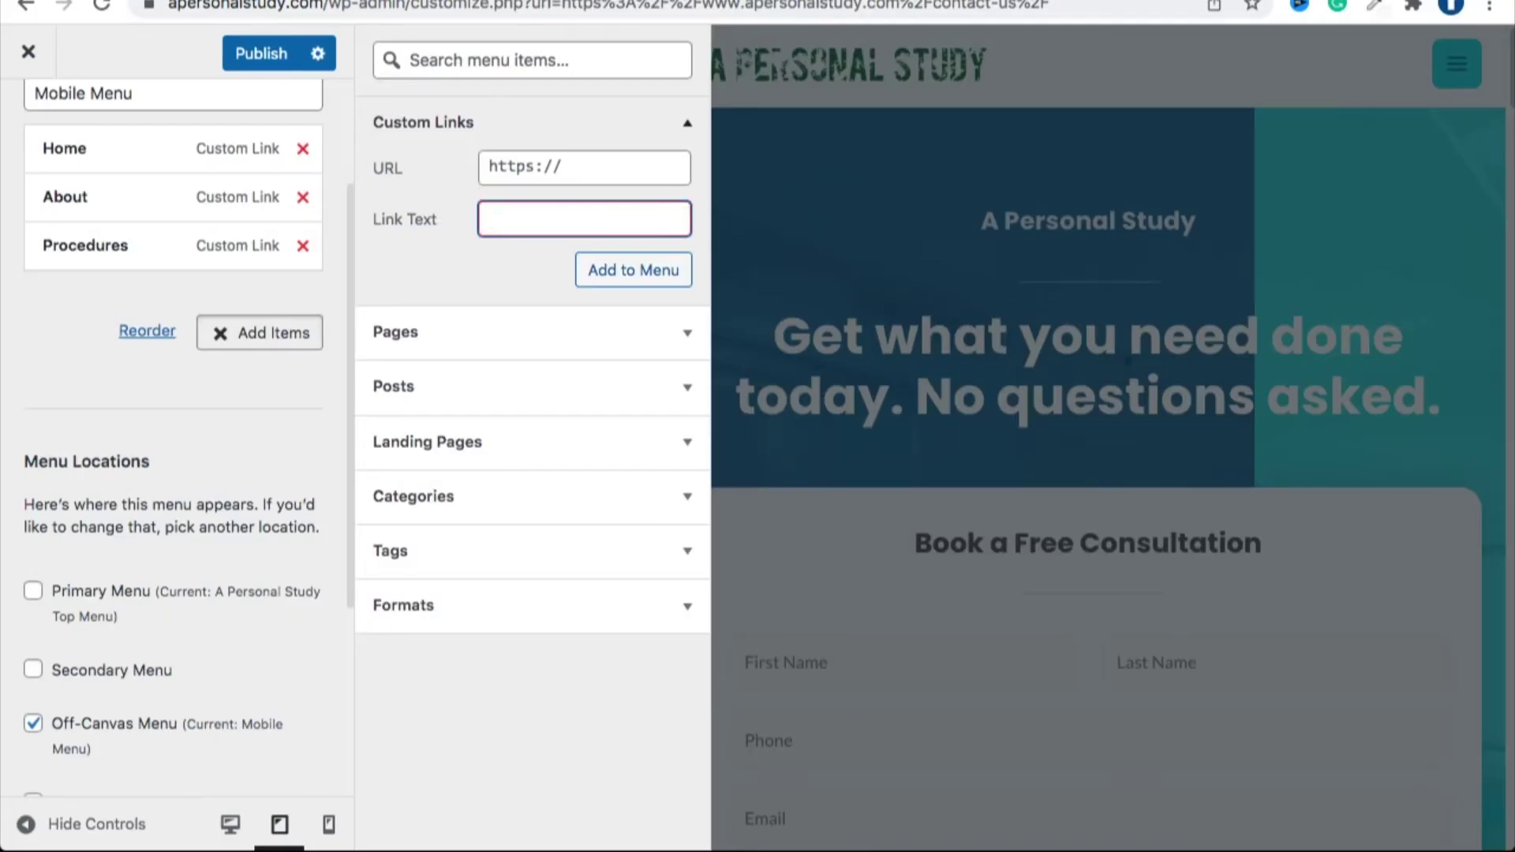
left_click(520, 179)
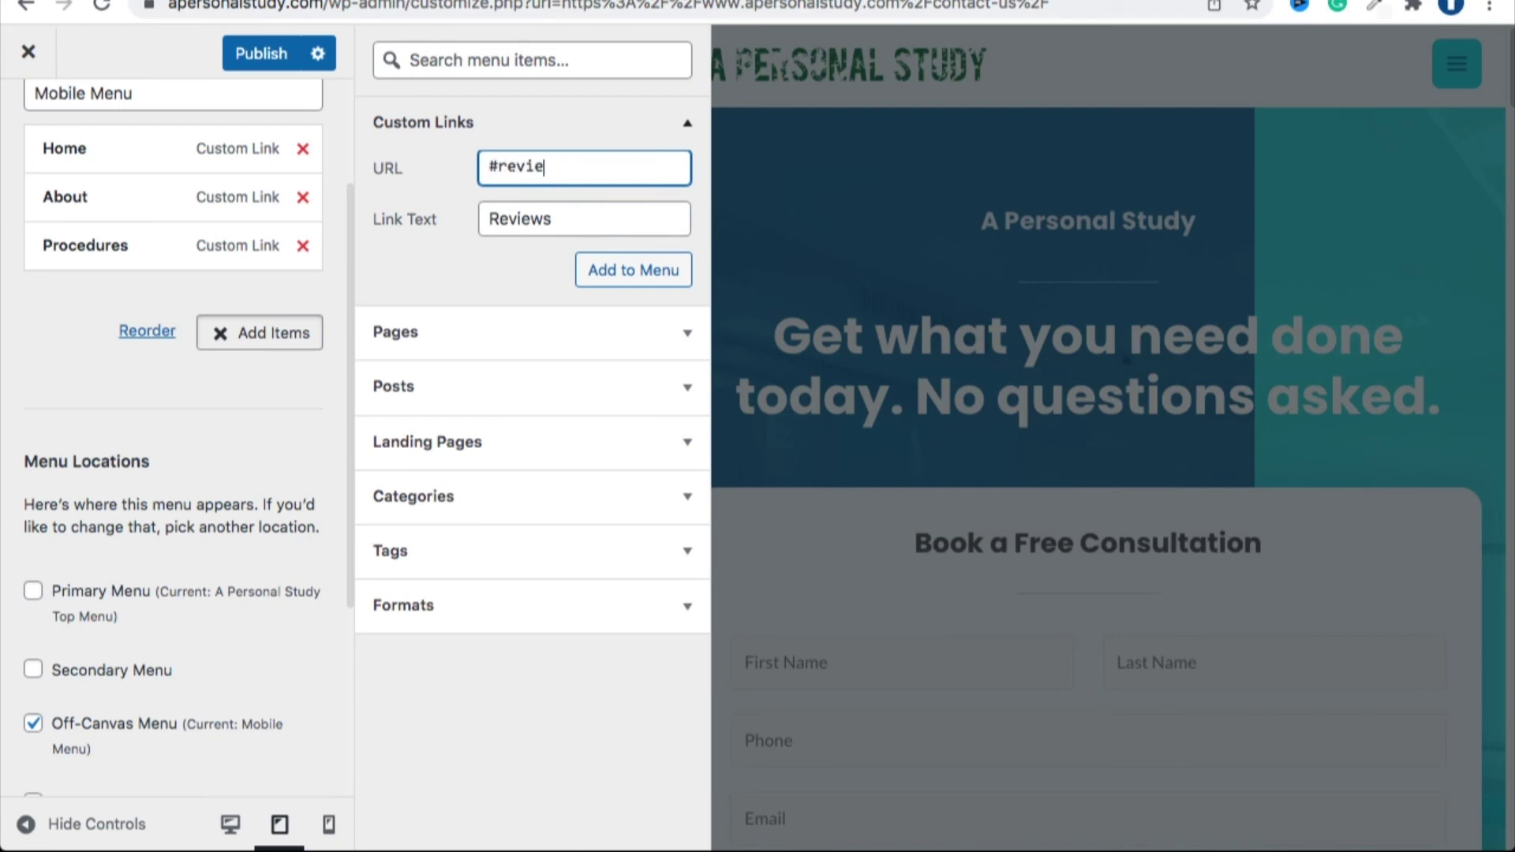
left_click(592, 263)
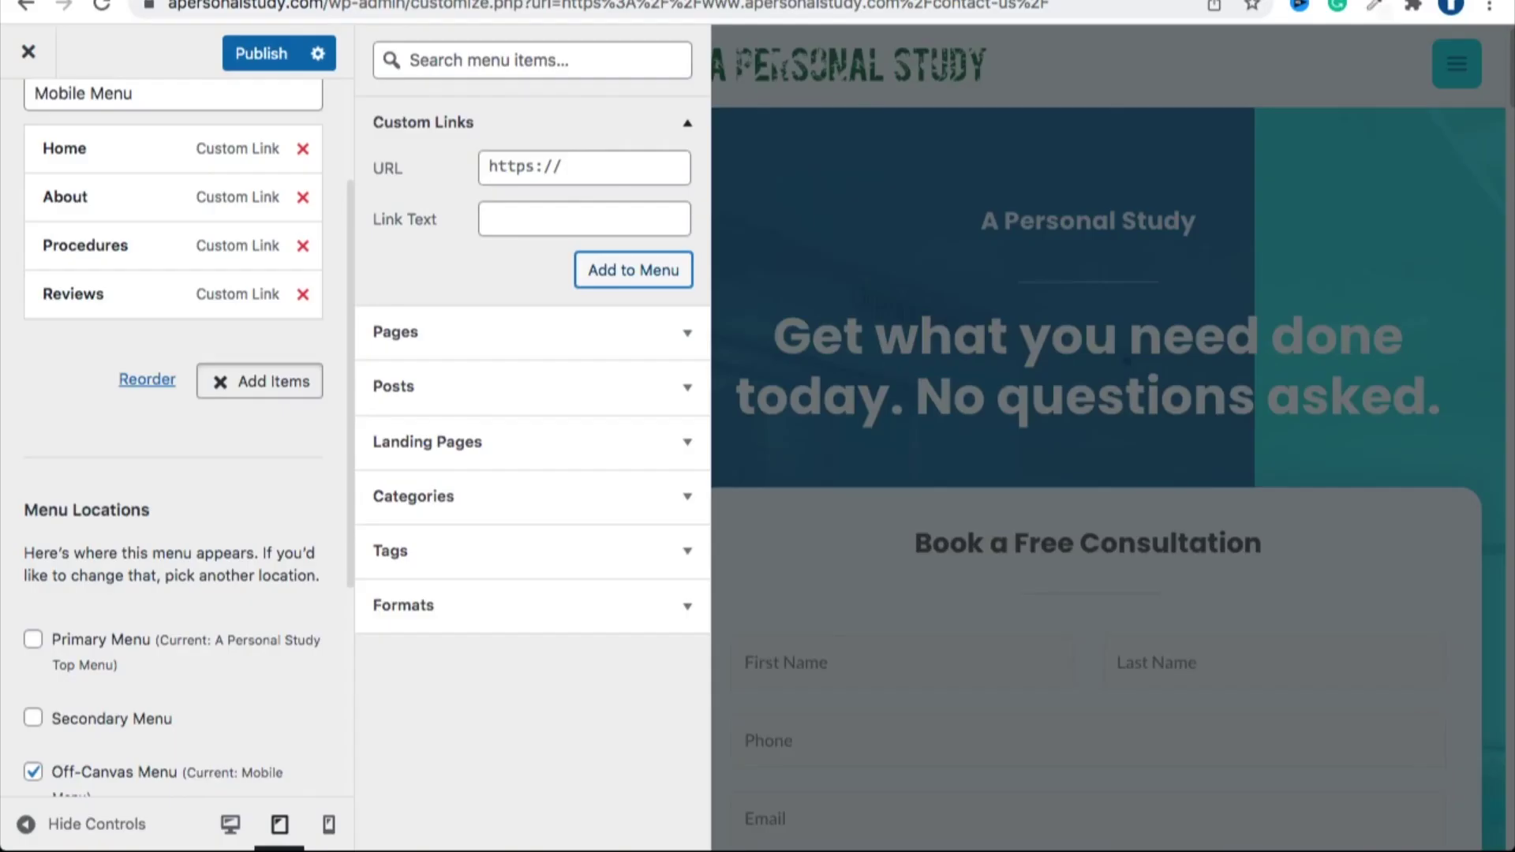
Add a custom link with the text Contact and the URL #contact to the Mobile Menu.
left_click(571, 223)
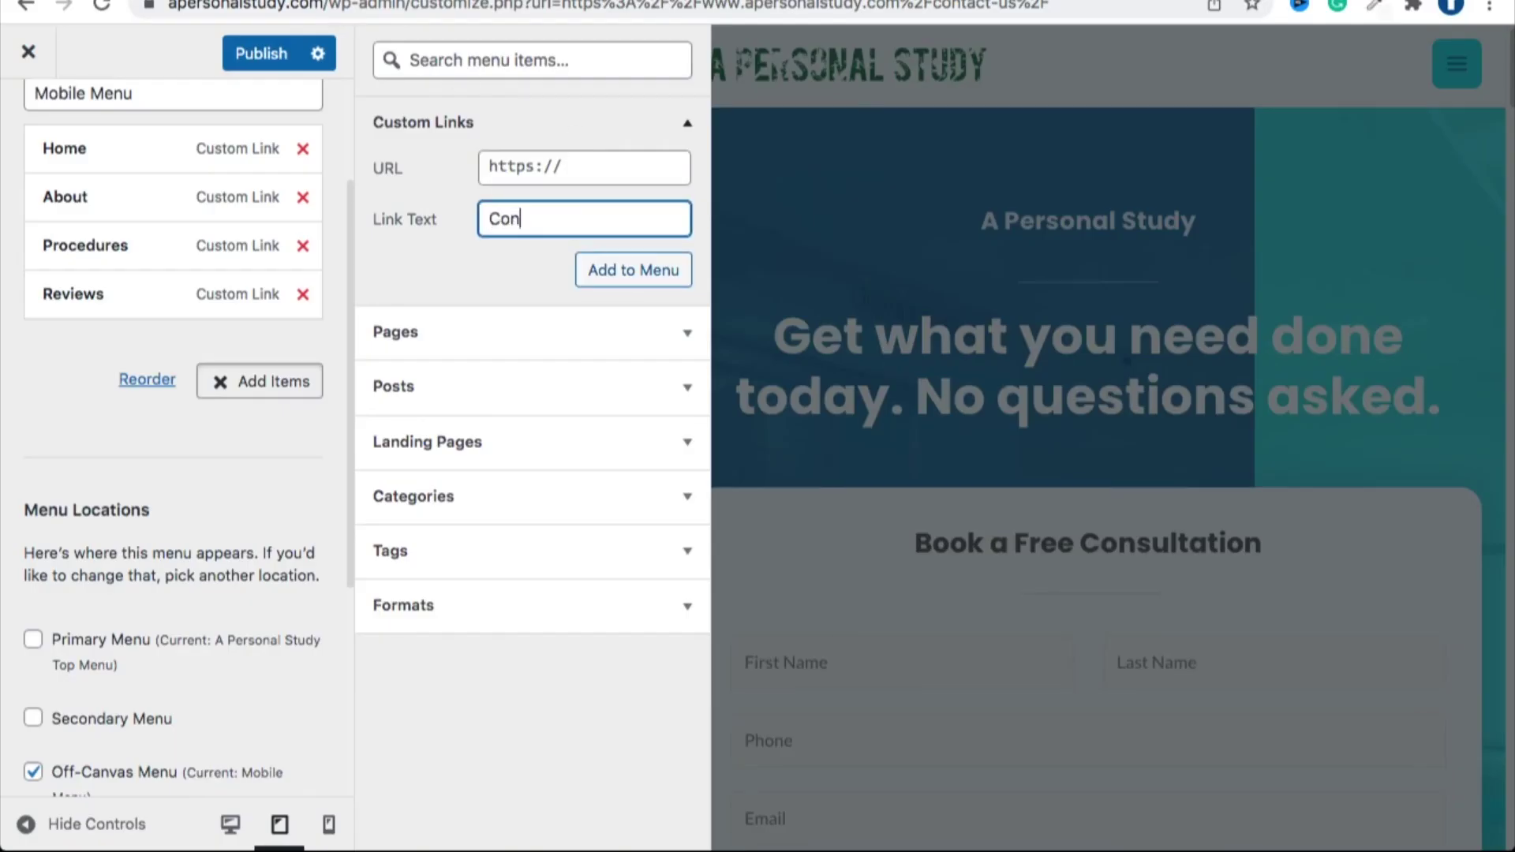
left_click(562, 166)
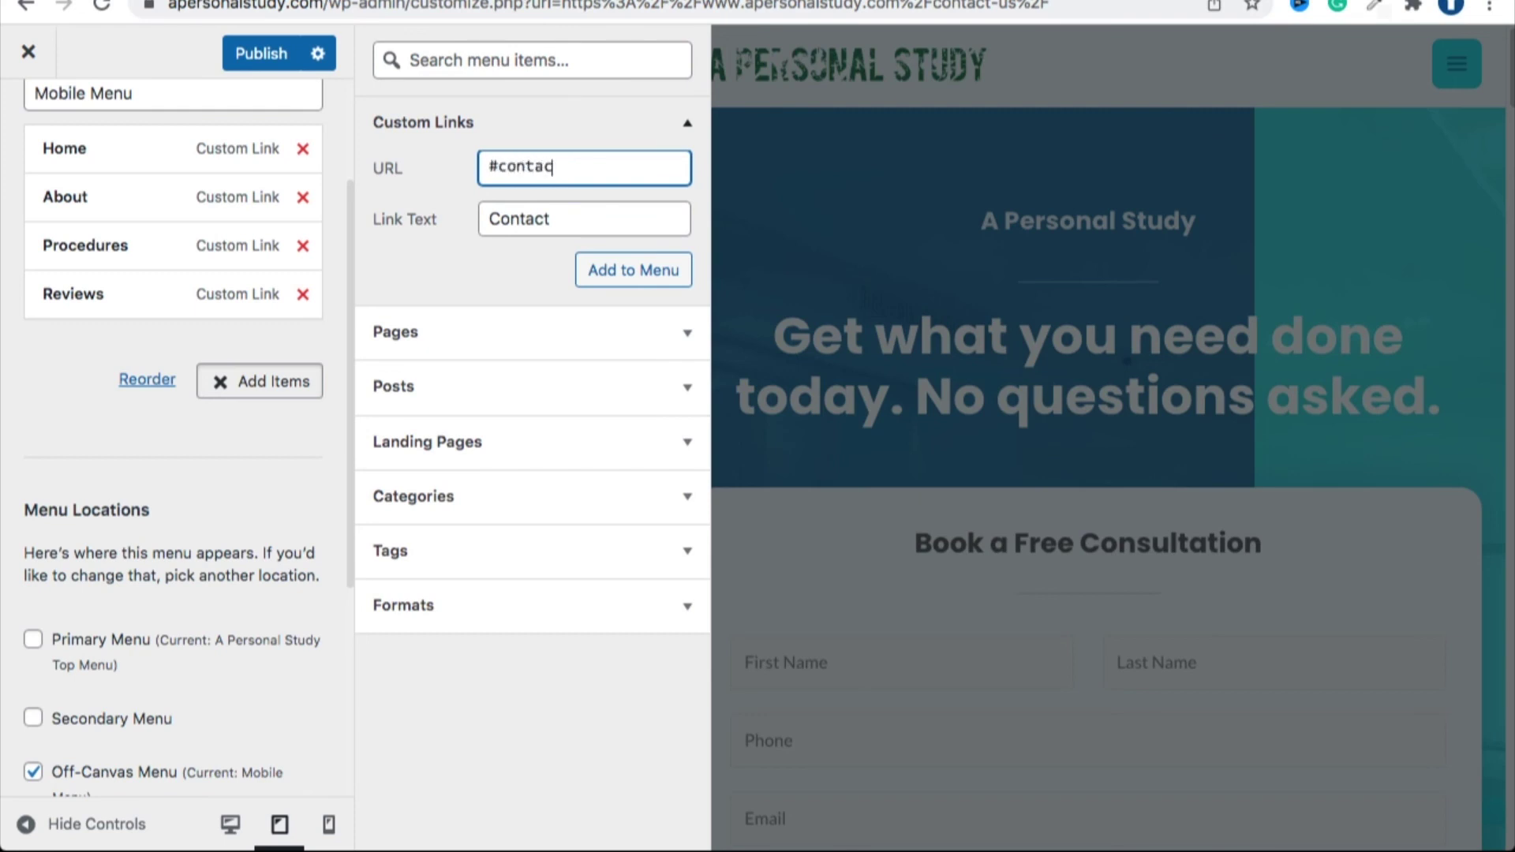
left_click(633, 270)
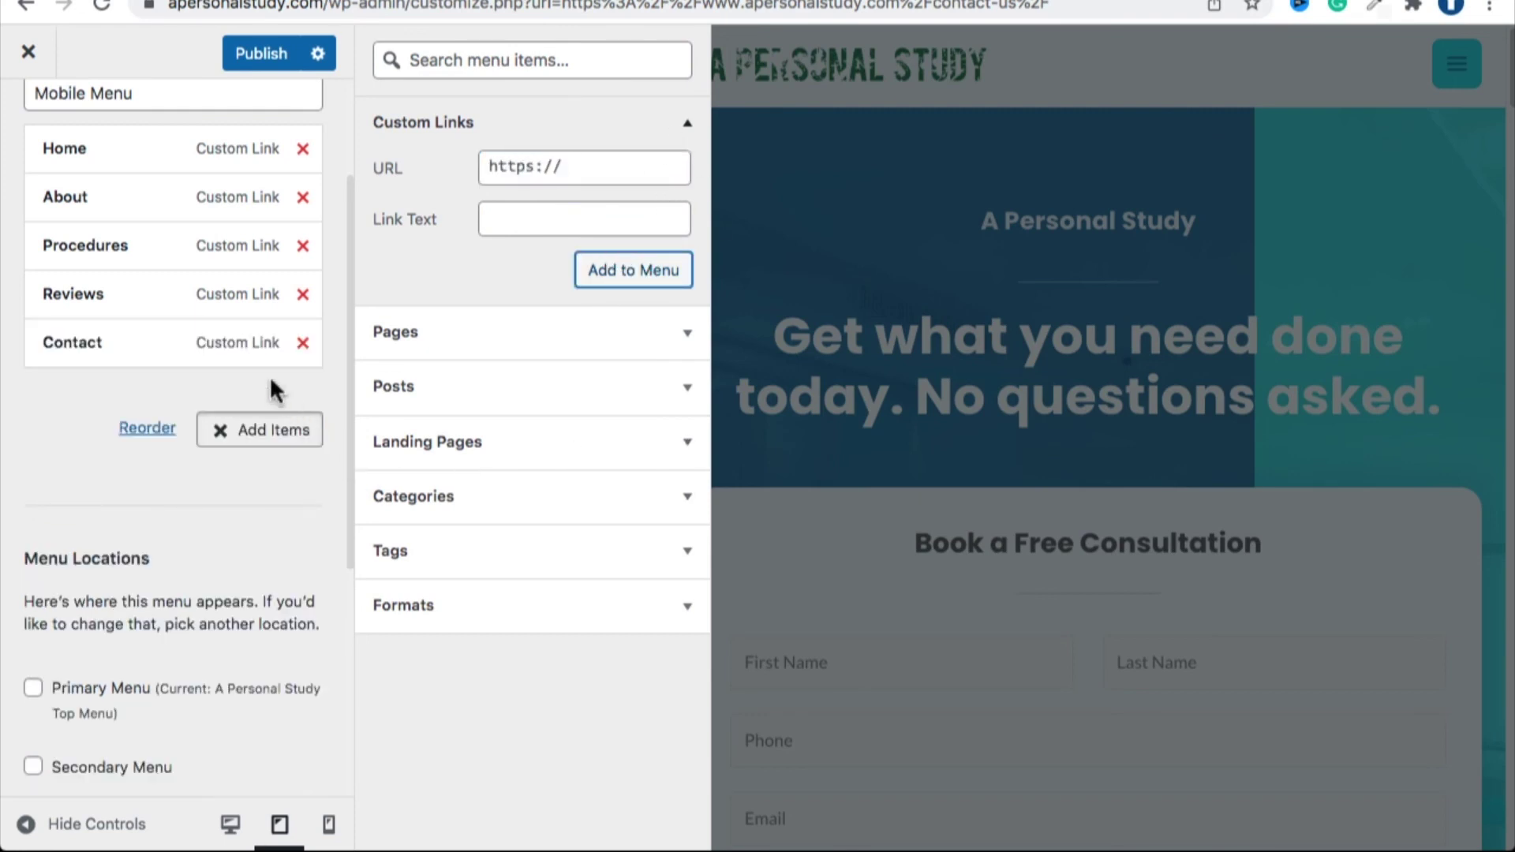
Publish the Mobile Menu and expand the navigation in the tablet preview to check its links.
scroll(267, 342, "up", 1)
left_click(258, 65)
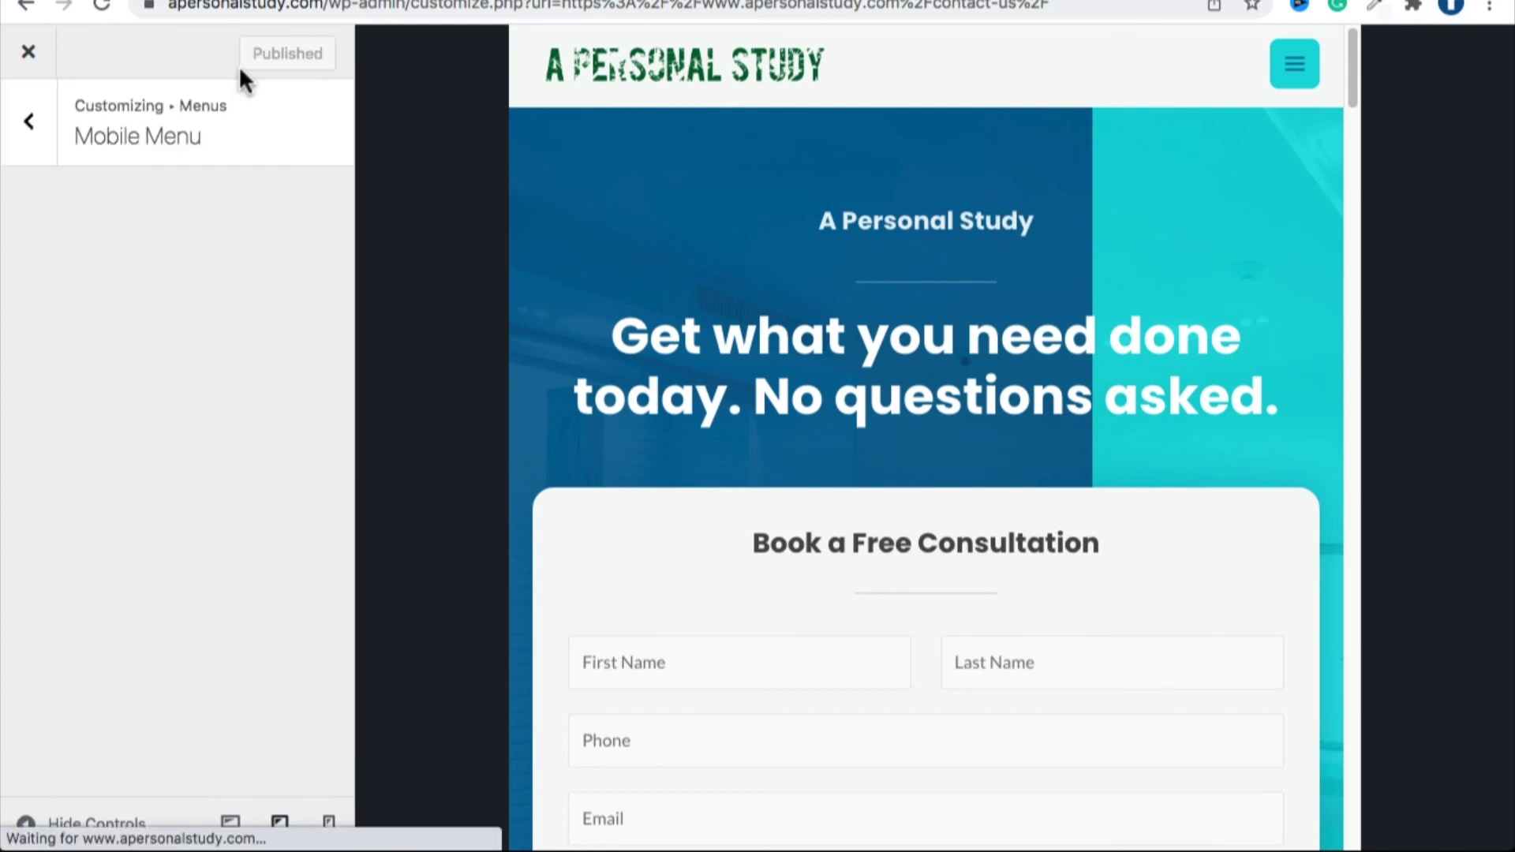
left_click(1293, 62)
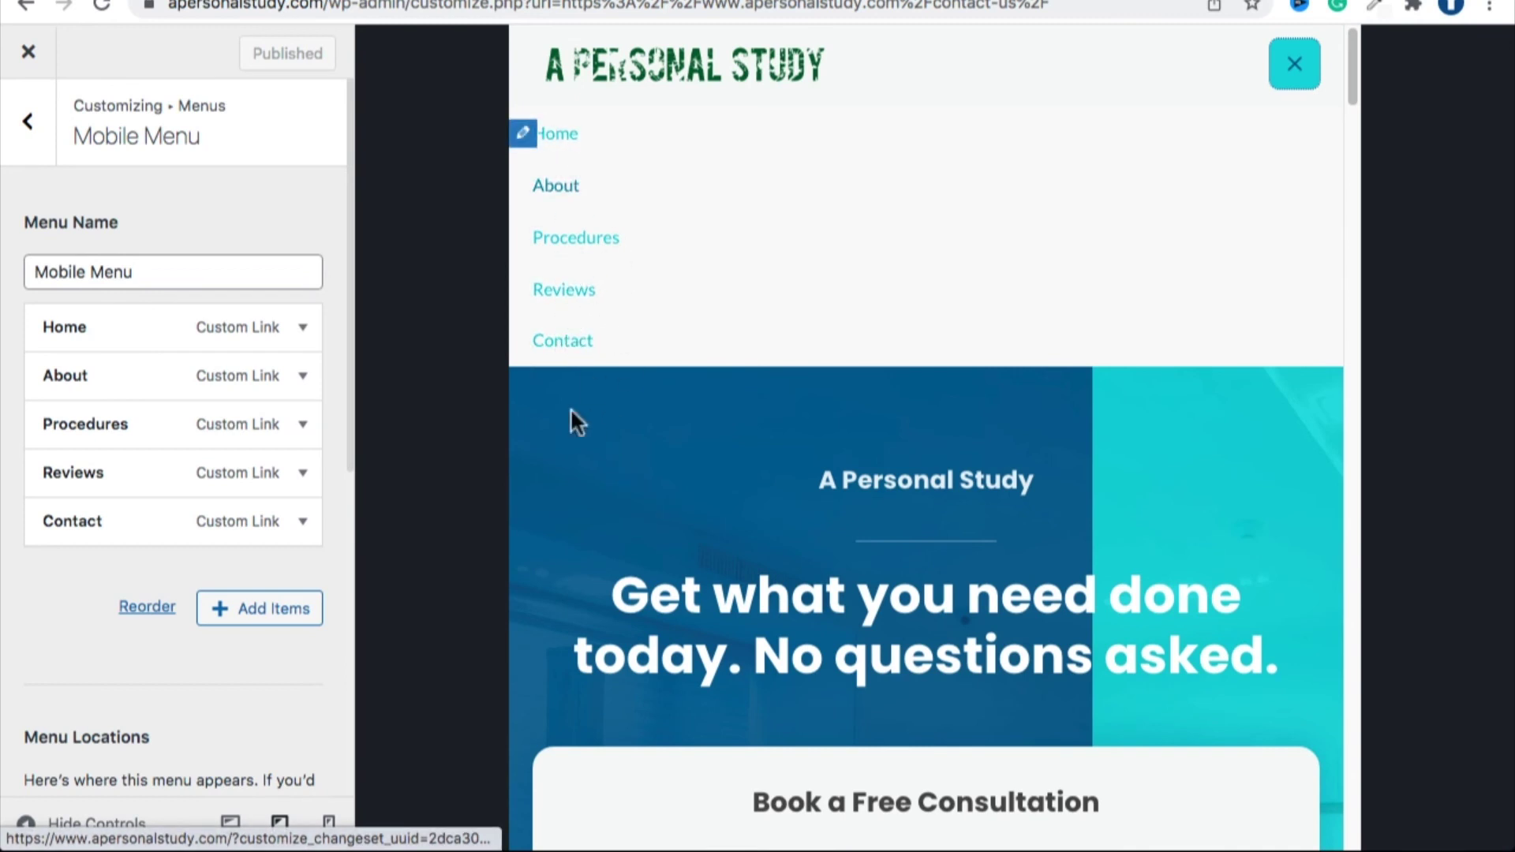
Open the Off-Canvas Menu's design settings from the preview and set the normal link color to the palette's dark gray #4A4A4A.
left_click(28, 147)
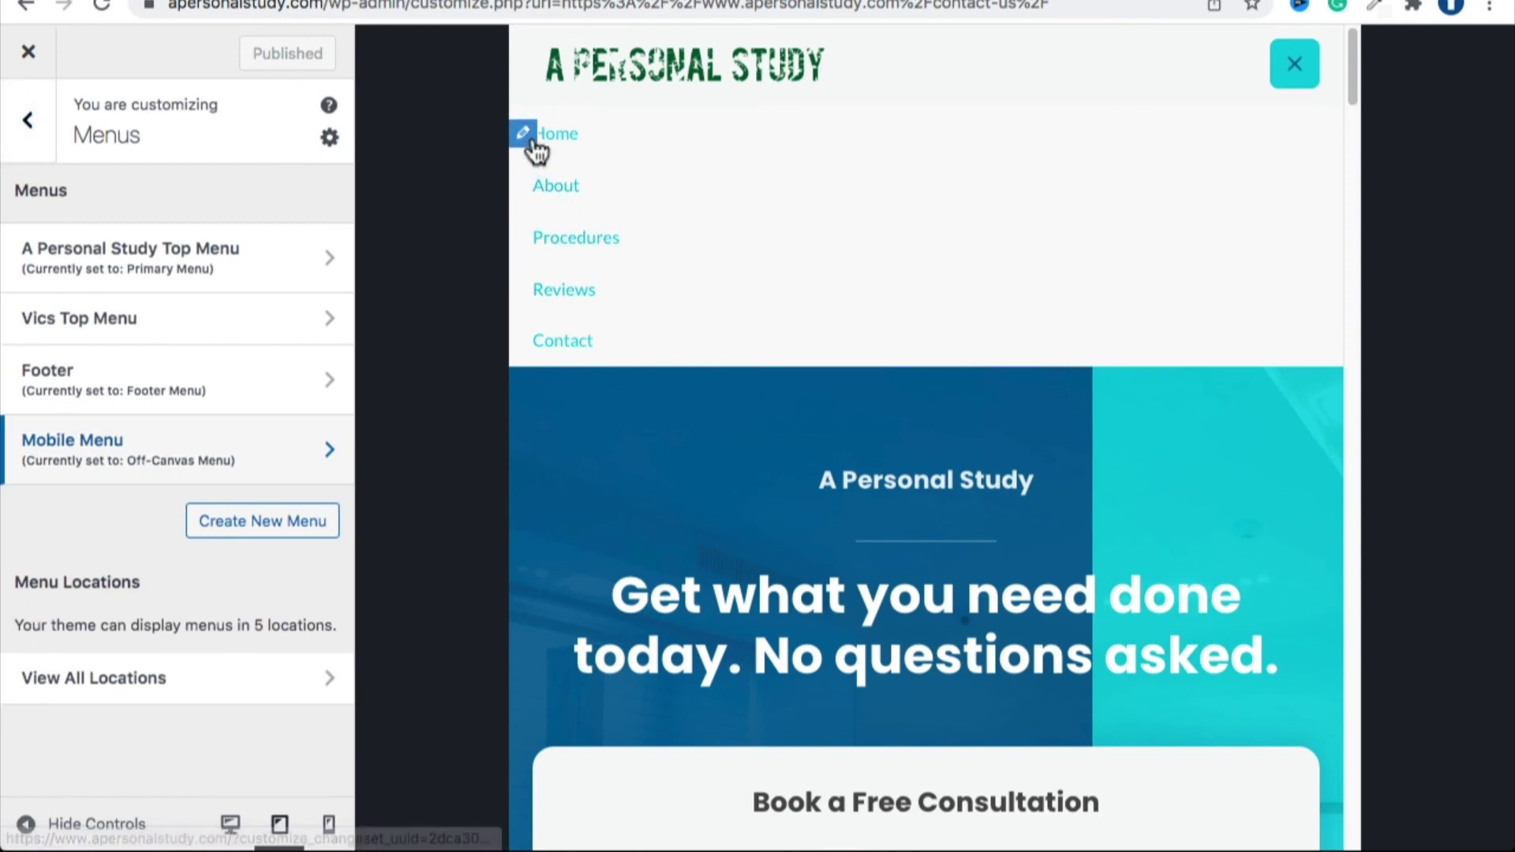
left_click(528, 139)
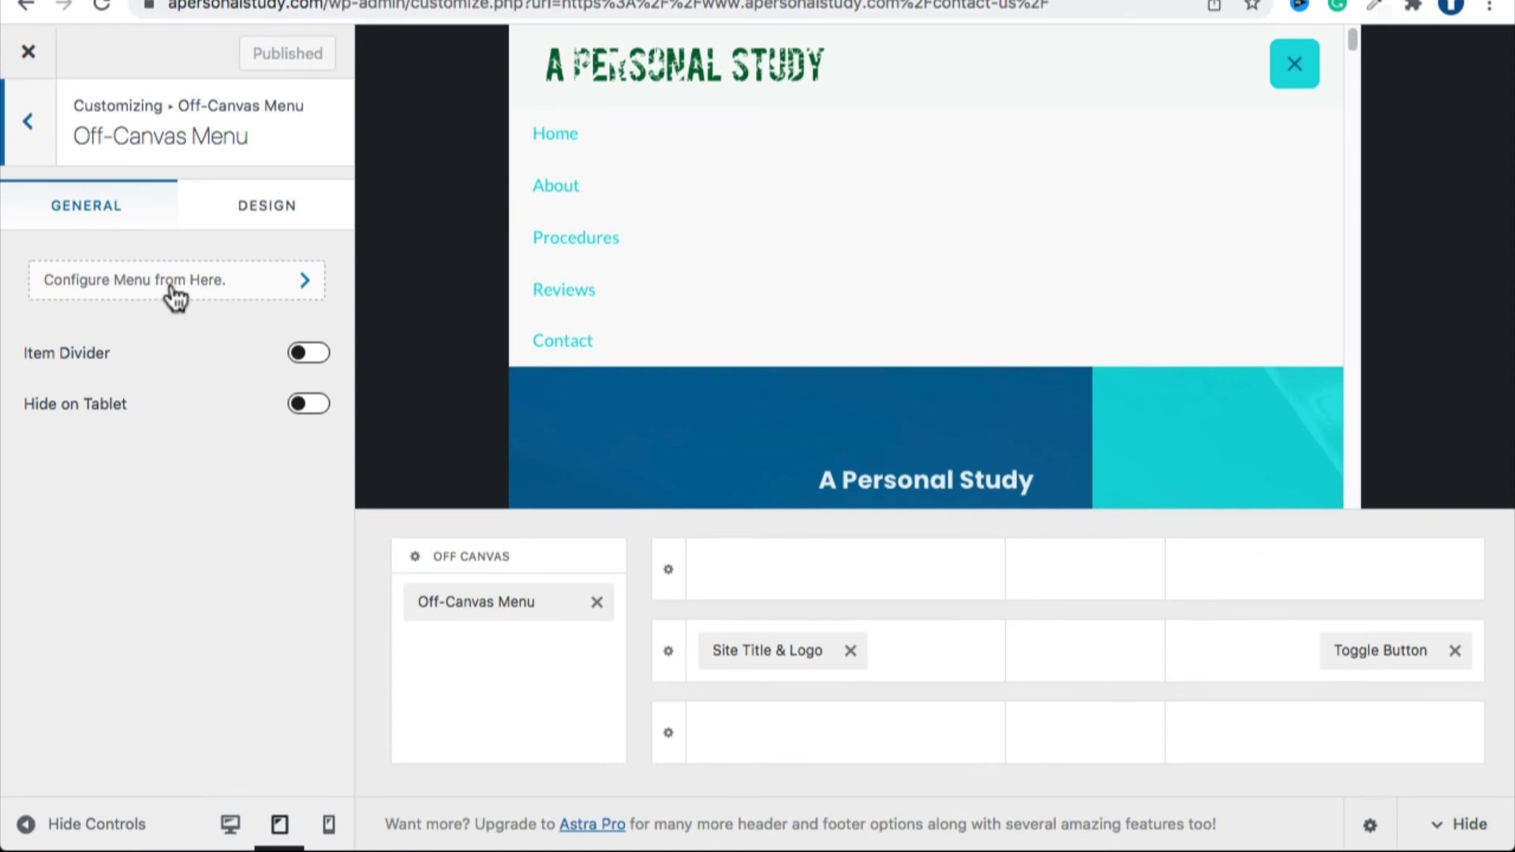
left_click(262, 224)
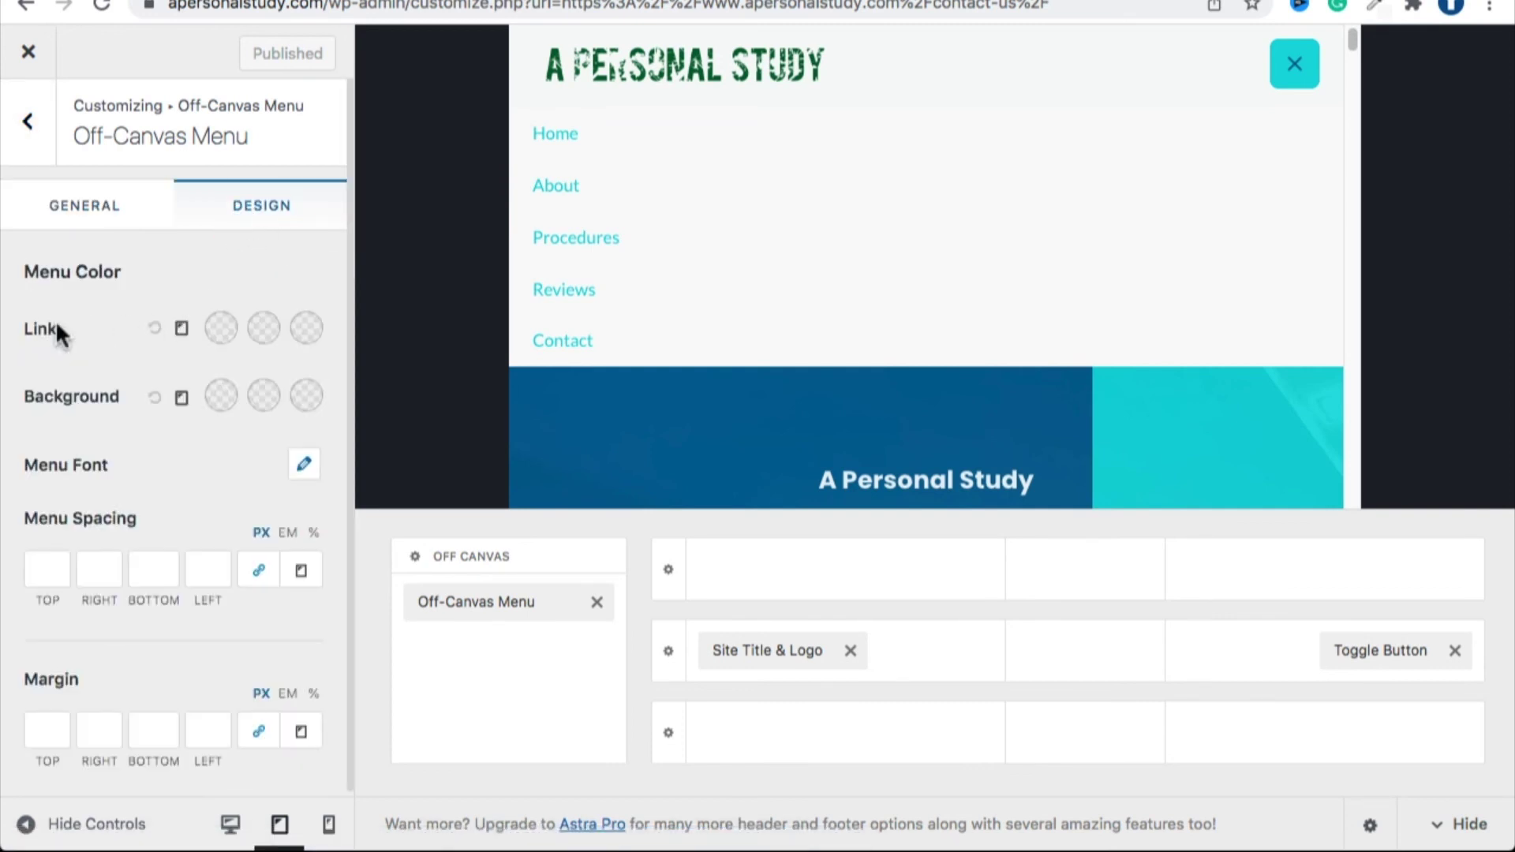
left_click(222, 328)
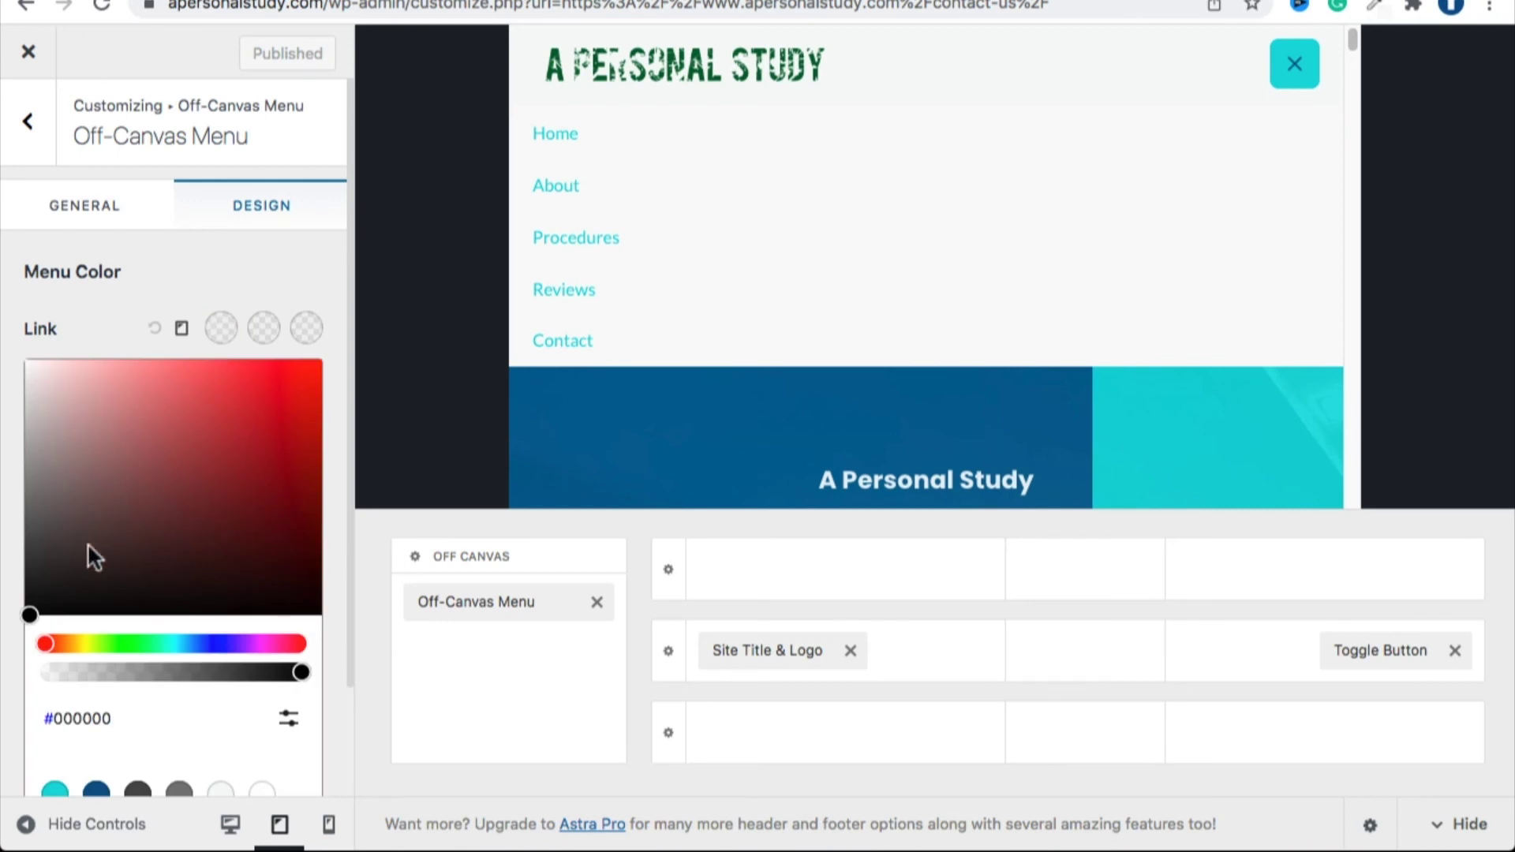
scroll(116, 542, "down", 3)
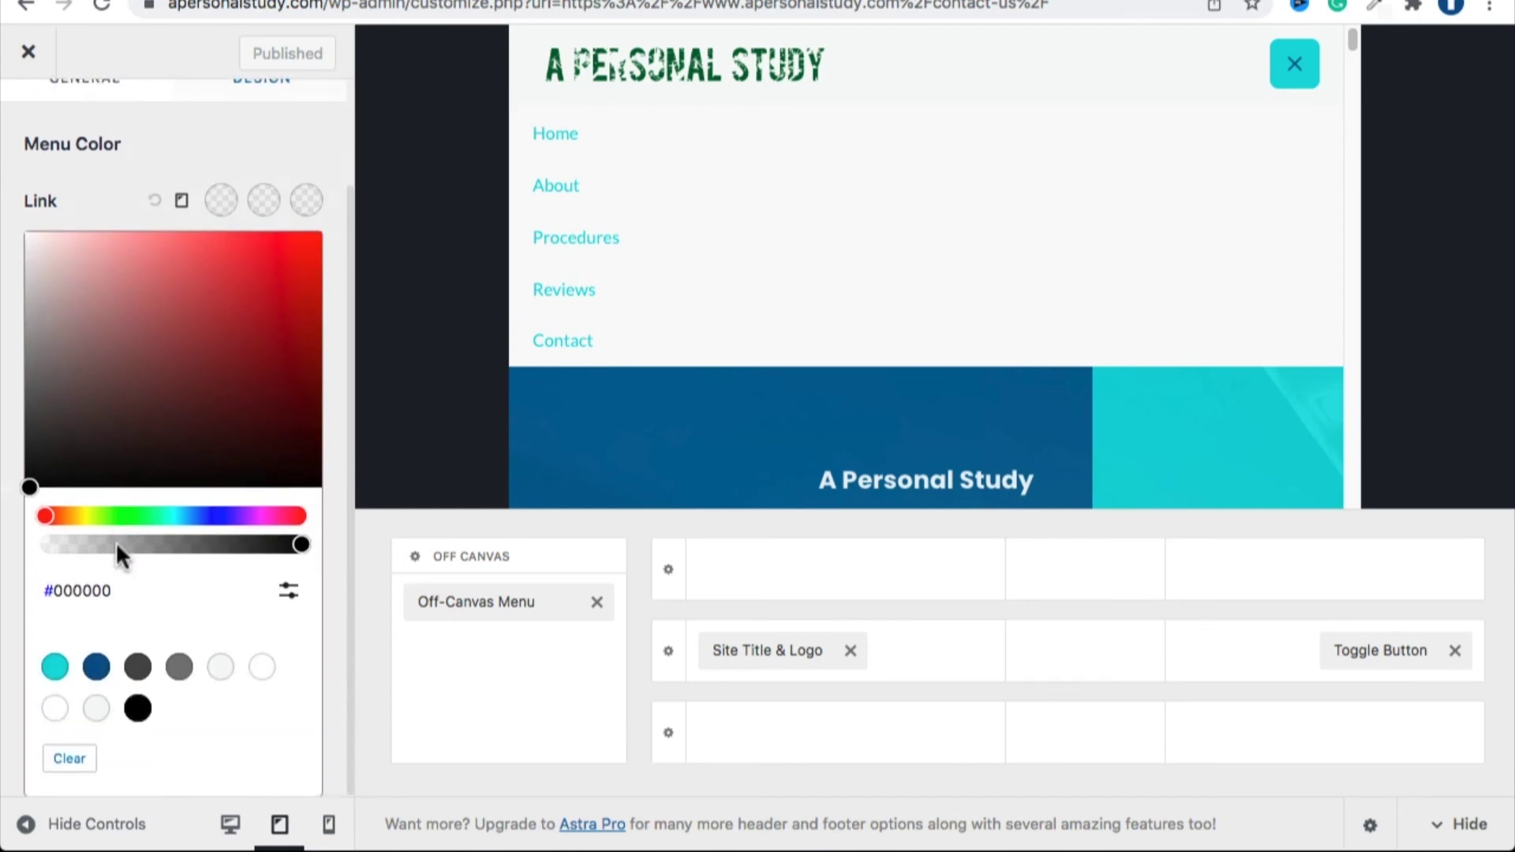
left_click(138, 665)
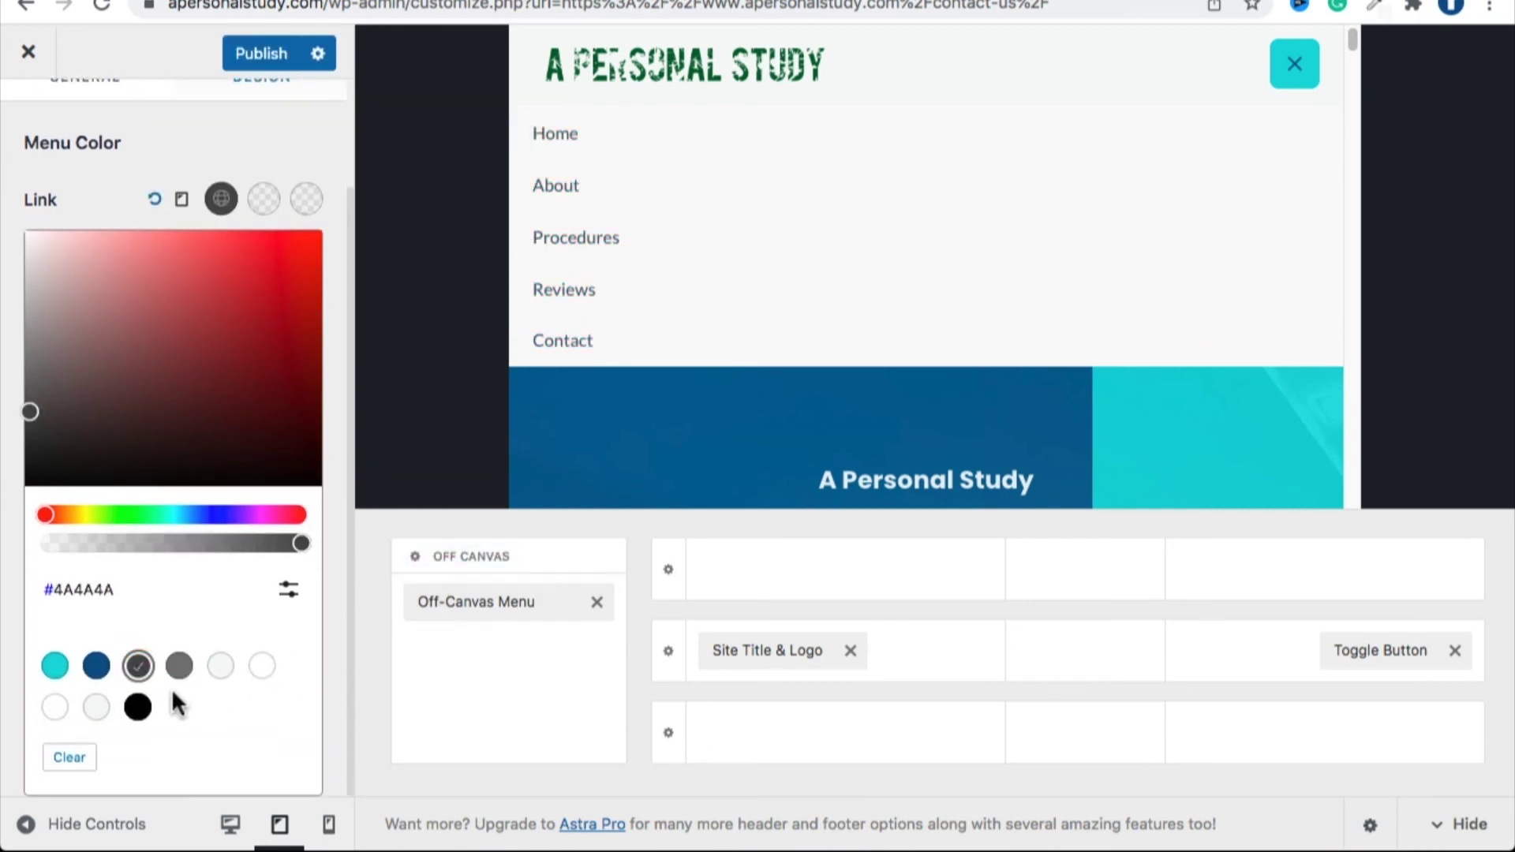
Set the Off-Canvas Menu's hover link color to the palette's turquoise #29D8DB and consult the A Personal Study Branding document's colors.
left_click(271, 201)
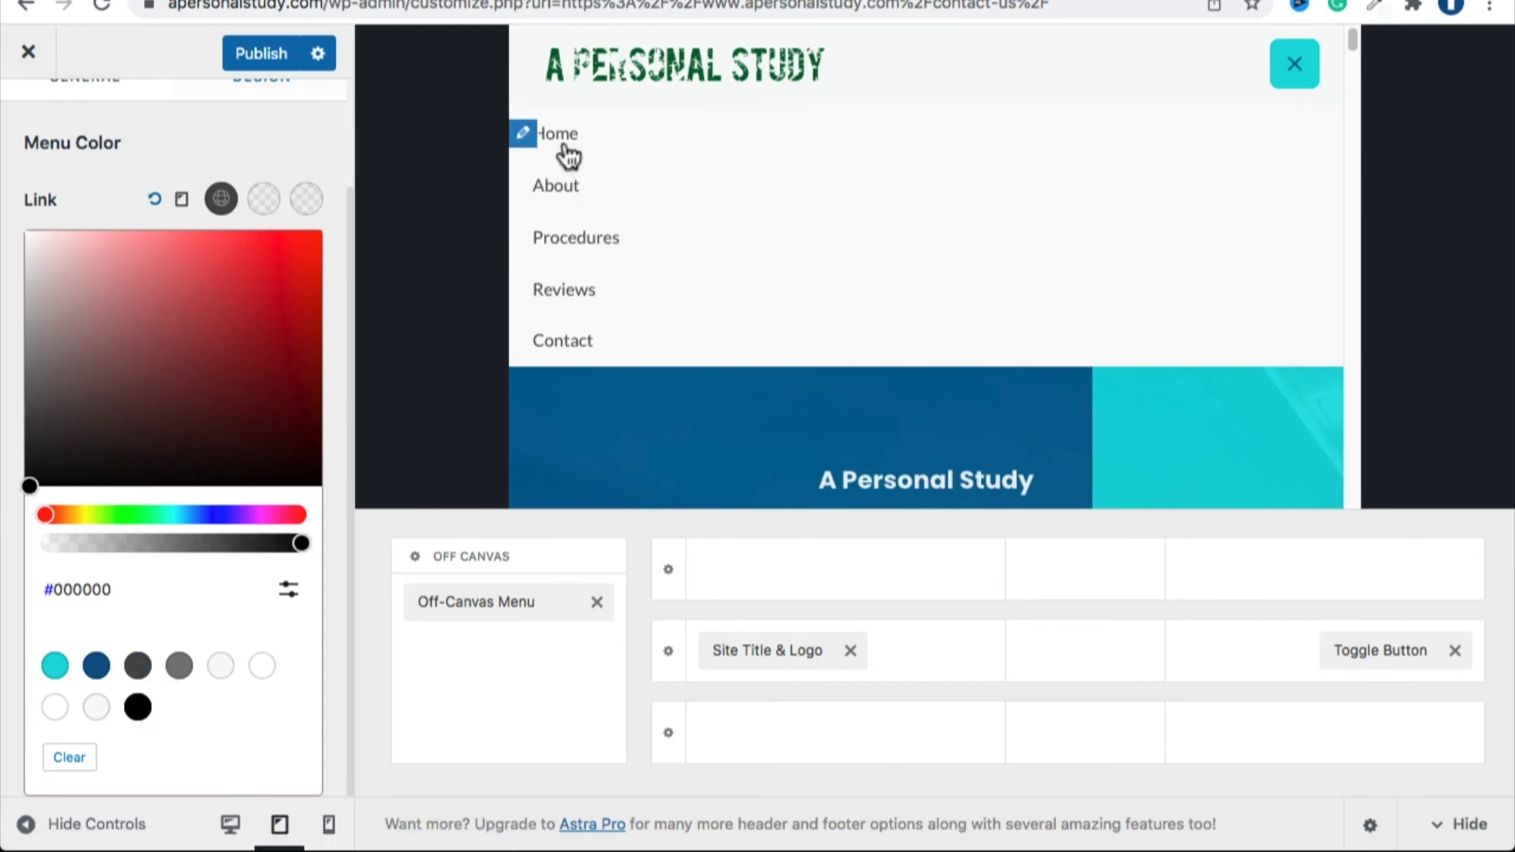
left_click(55, 667)
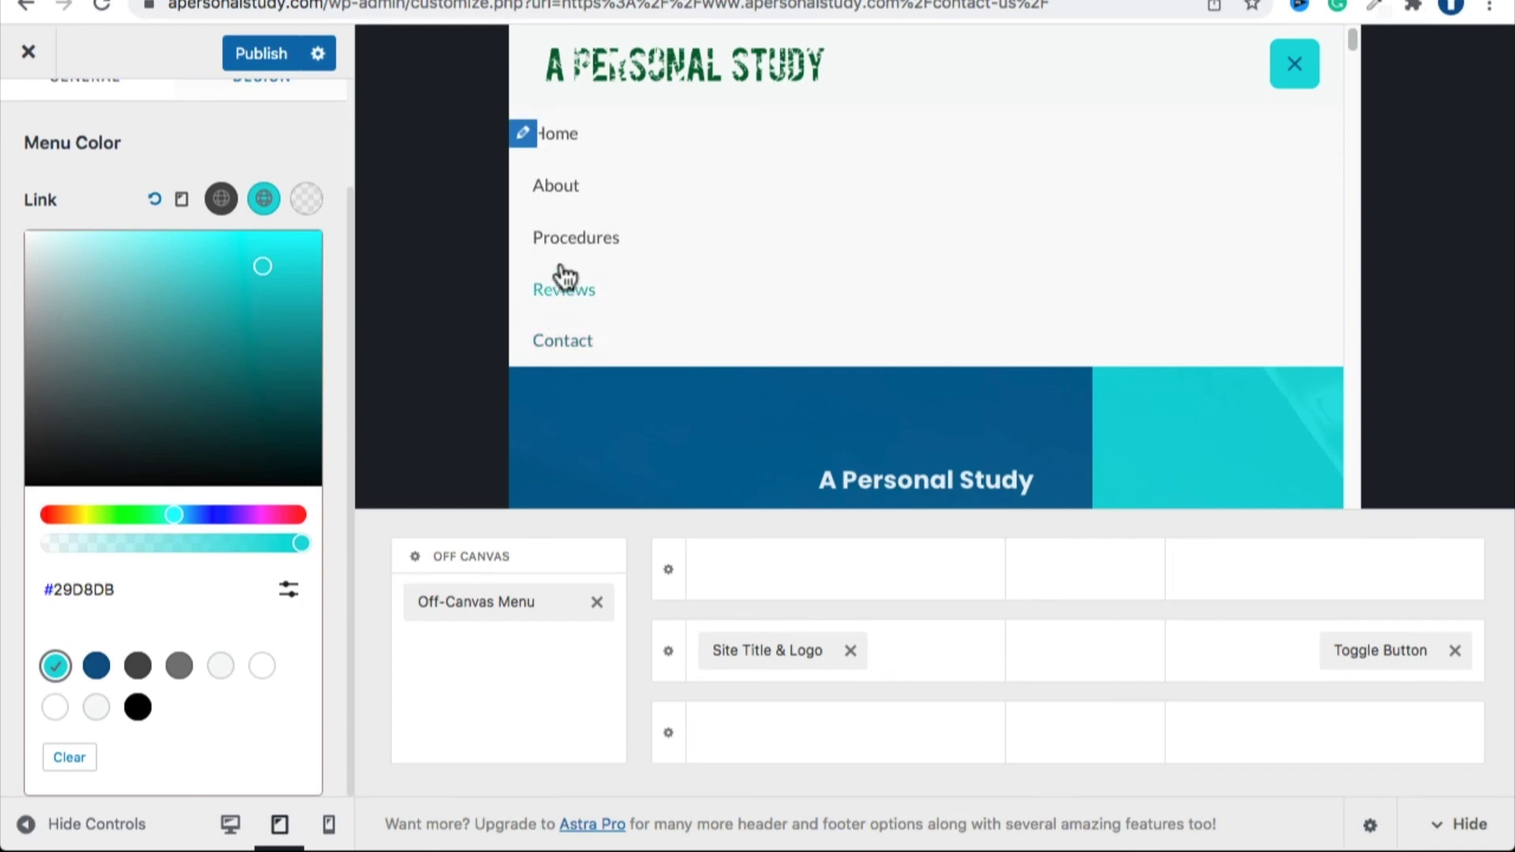
left_click(750, 1)
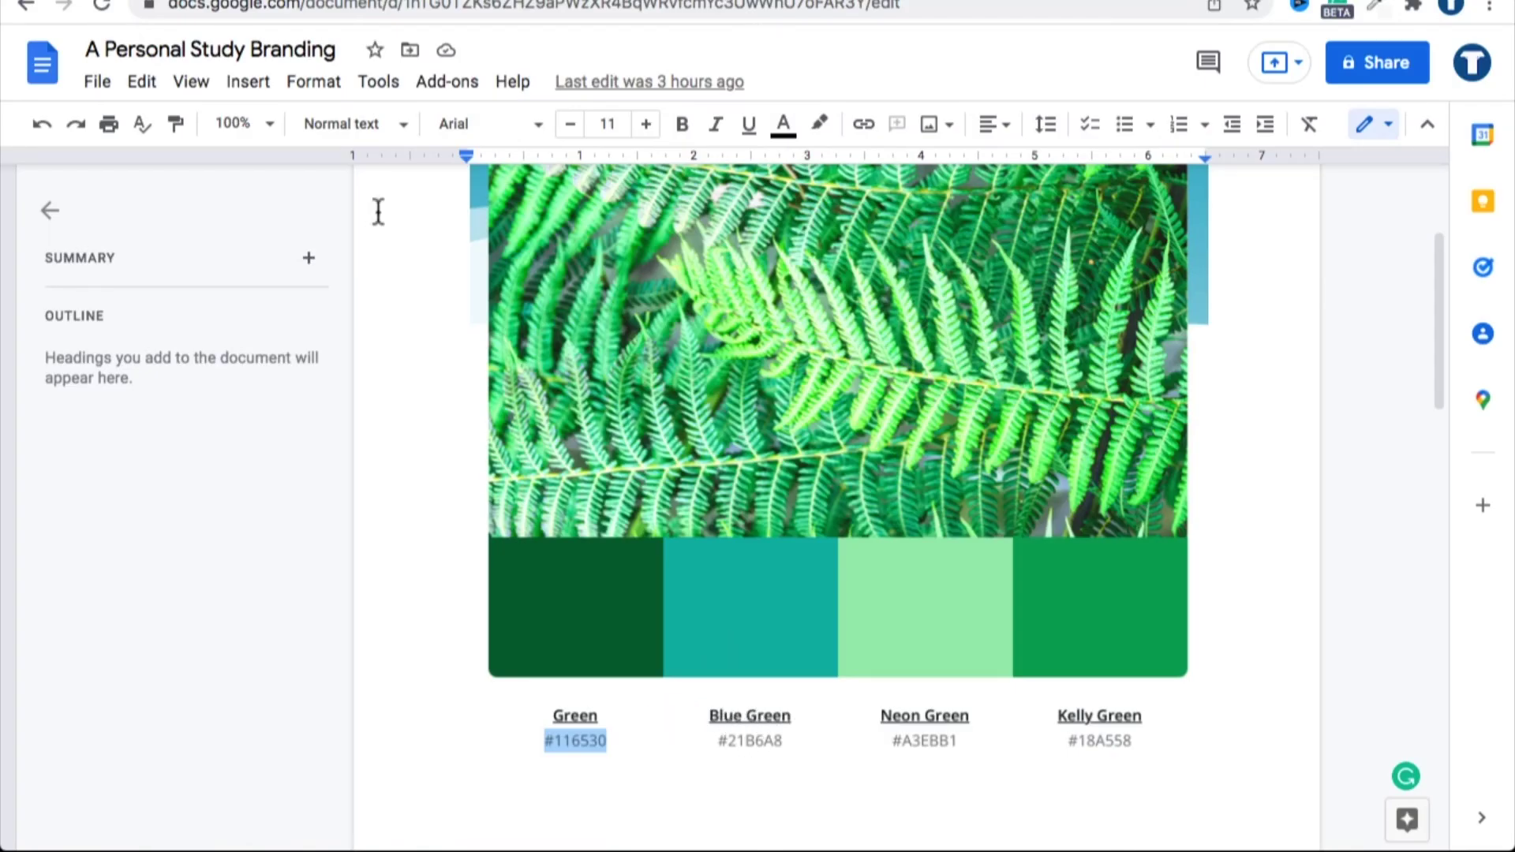
left_click(268, 3)
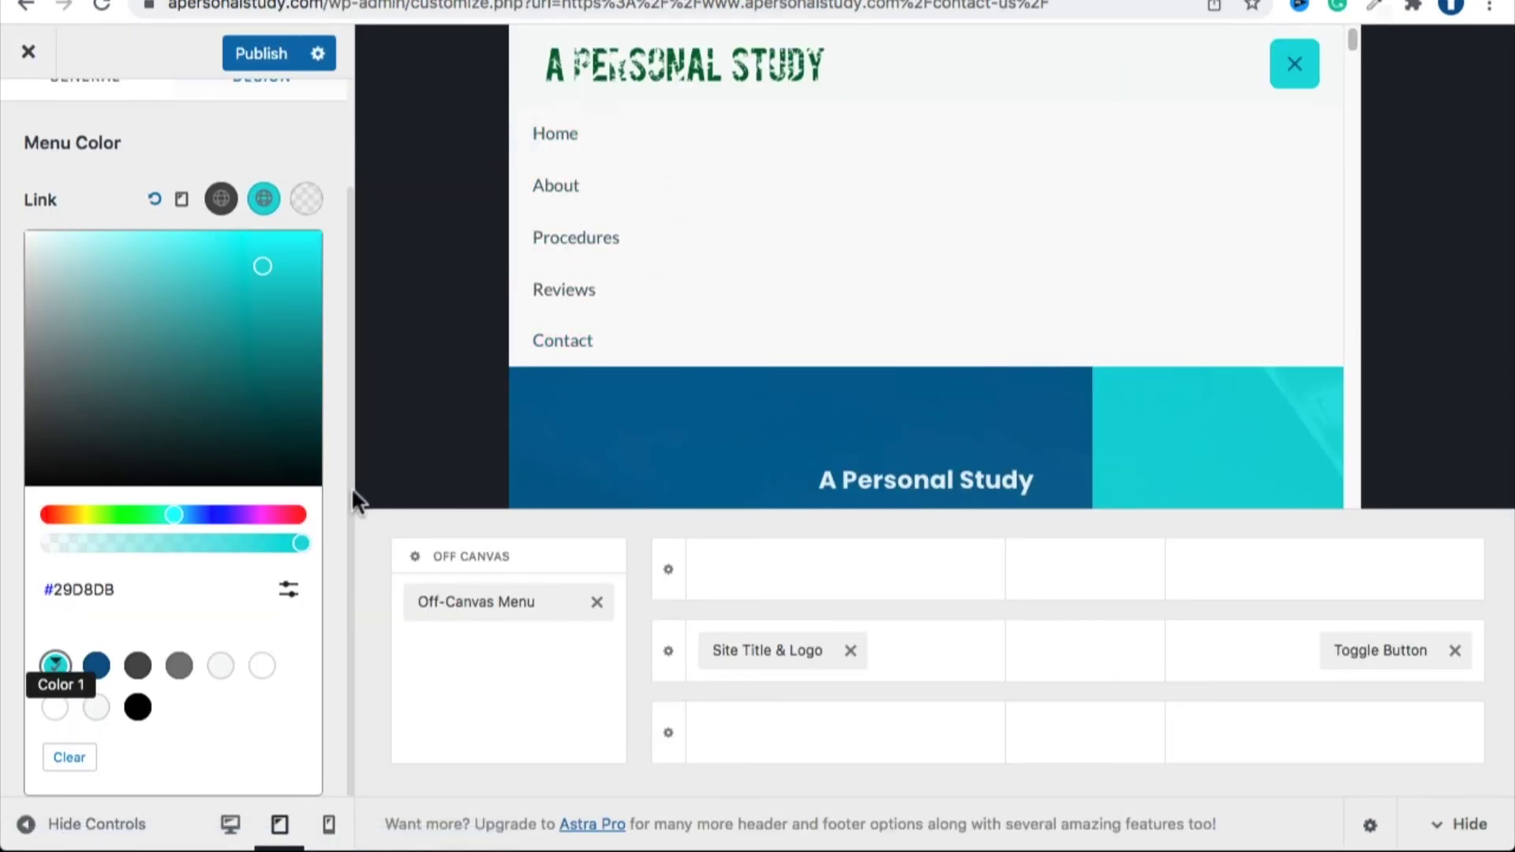
left_click(319, 204)
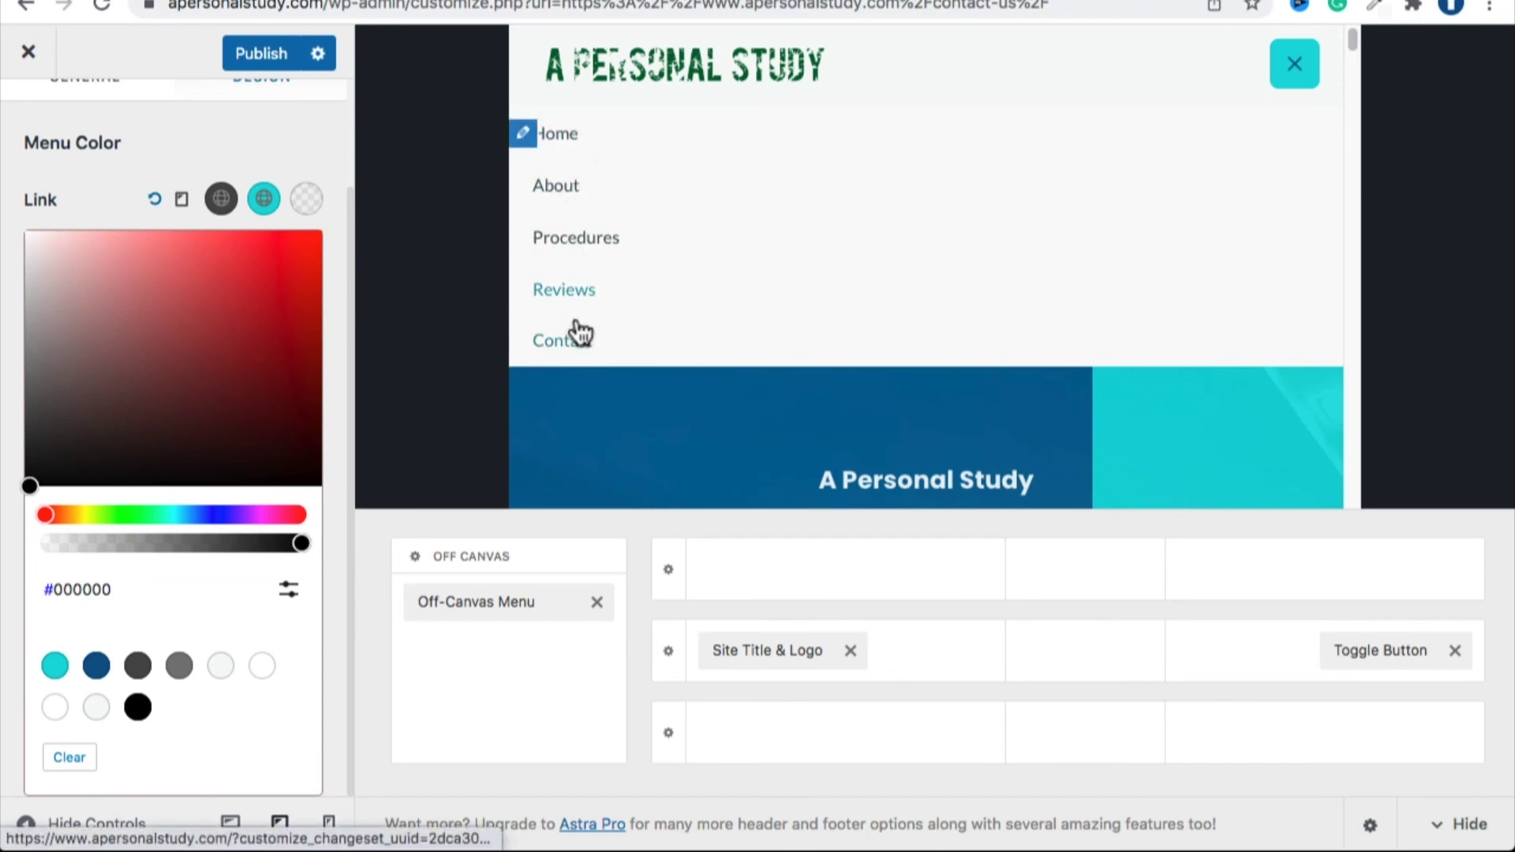
left_click(243, 136)
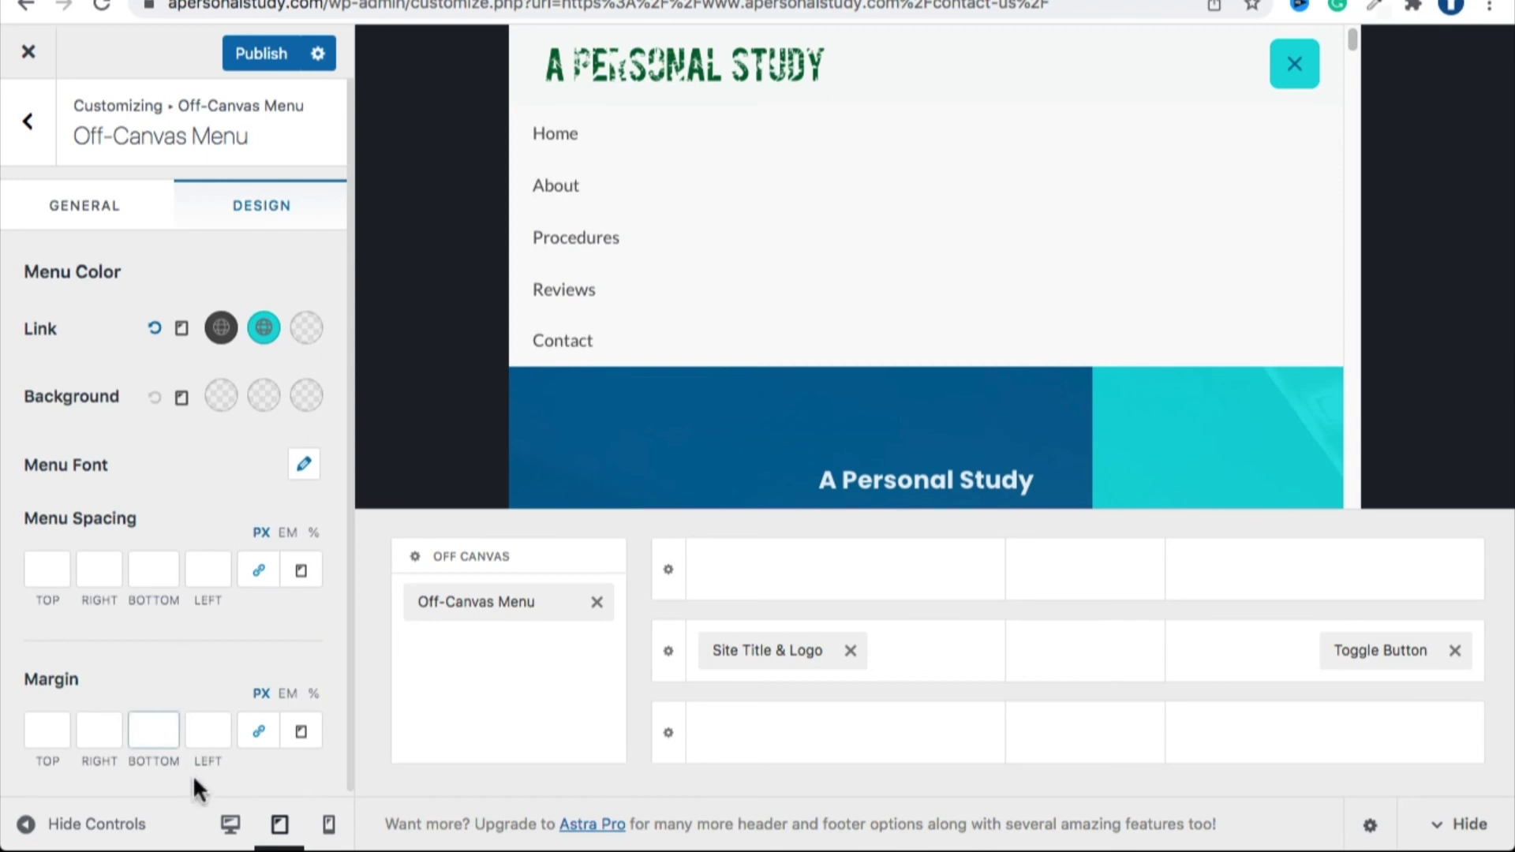
Check the Off-Canvas Menu's links in the mobile preview and publish the color changes.
left_click(326, 825)
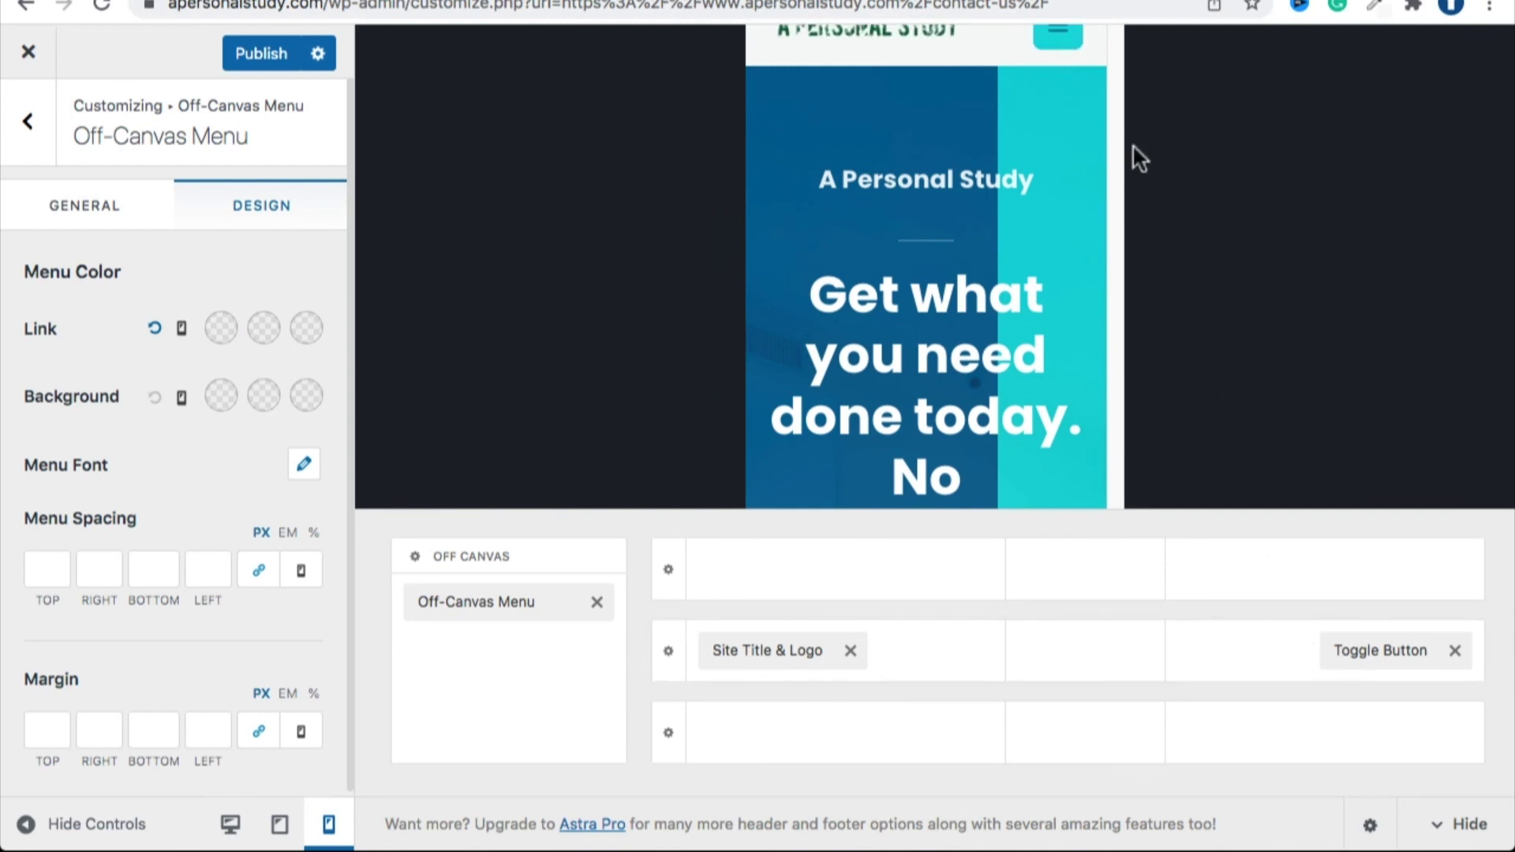
left_click(1060, 46)
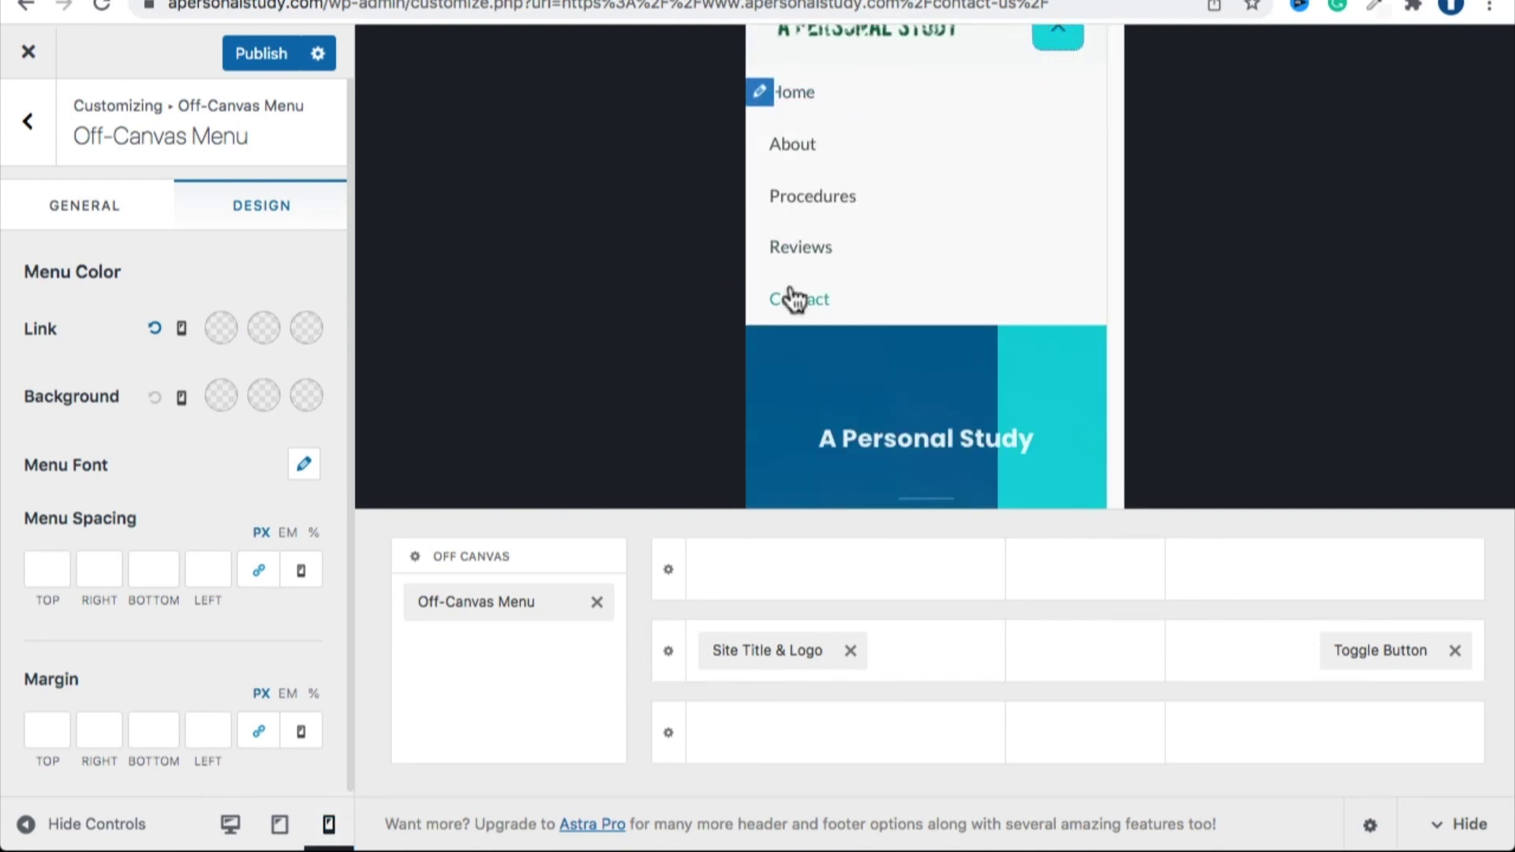
left_click(1040, 48)
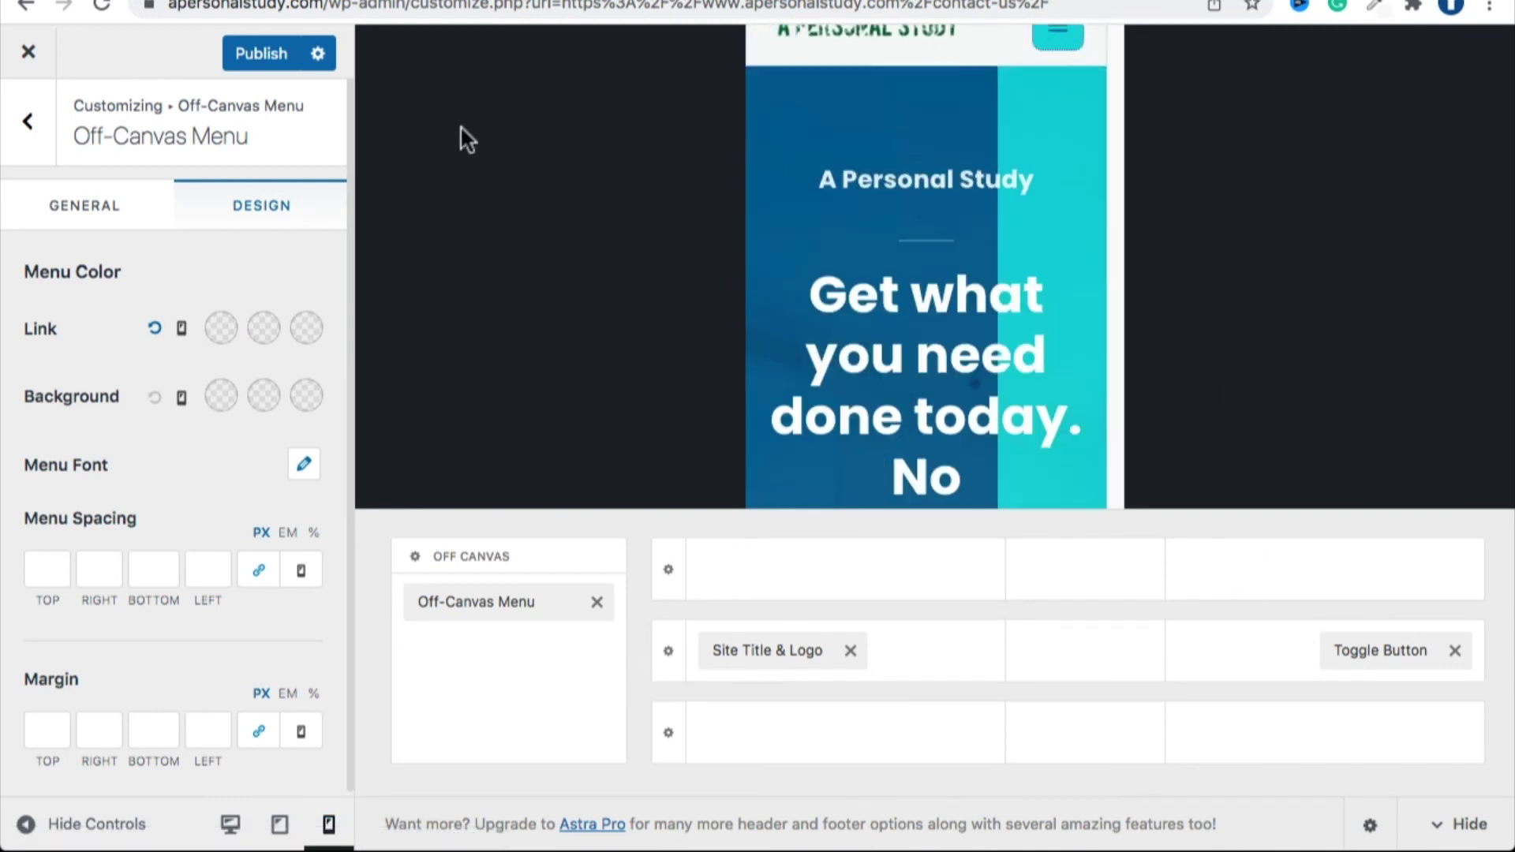
left_click(281, 56)
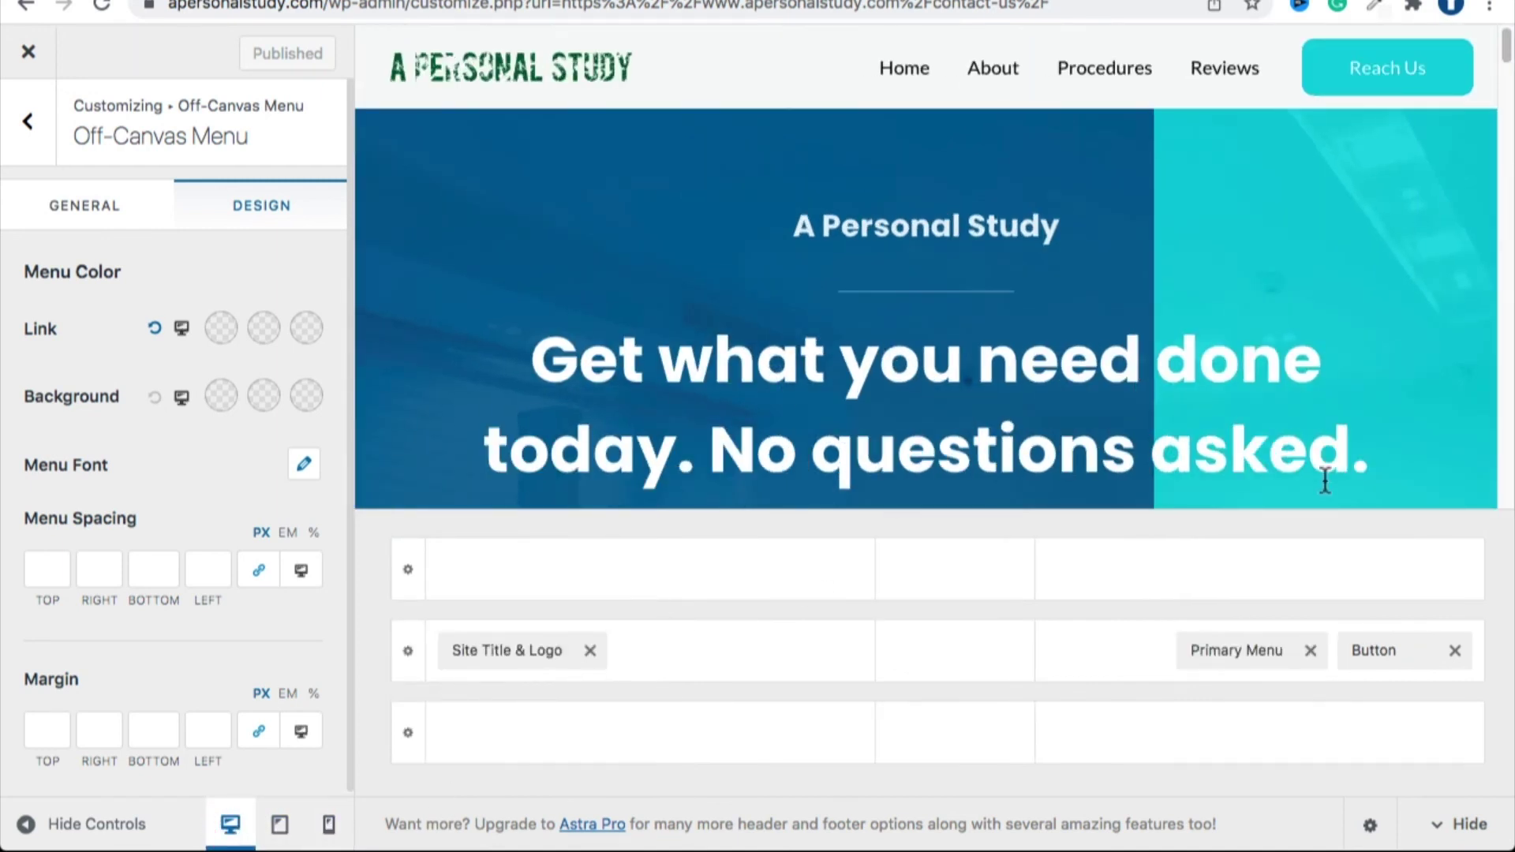
Hide the builder rows and examine the page down to the footer in the desktop and mobile previews.
left_click(1447, 817)
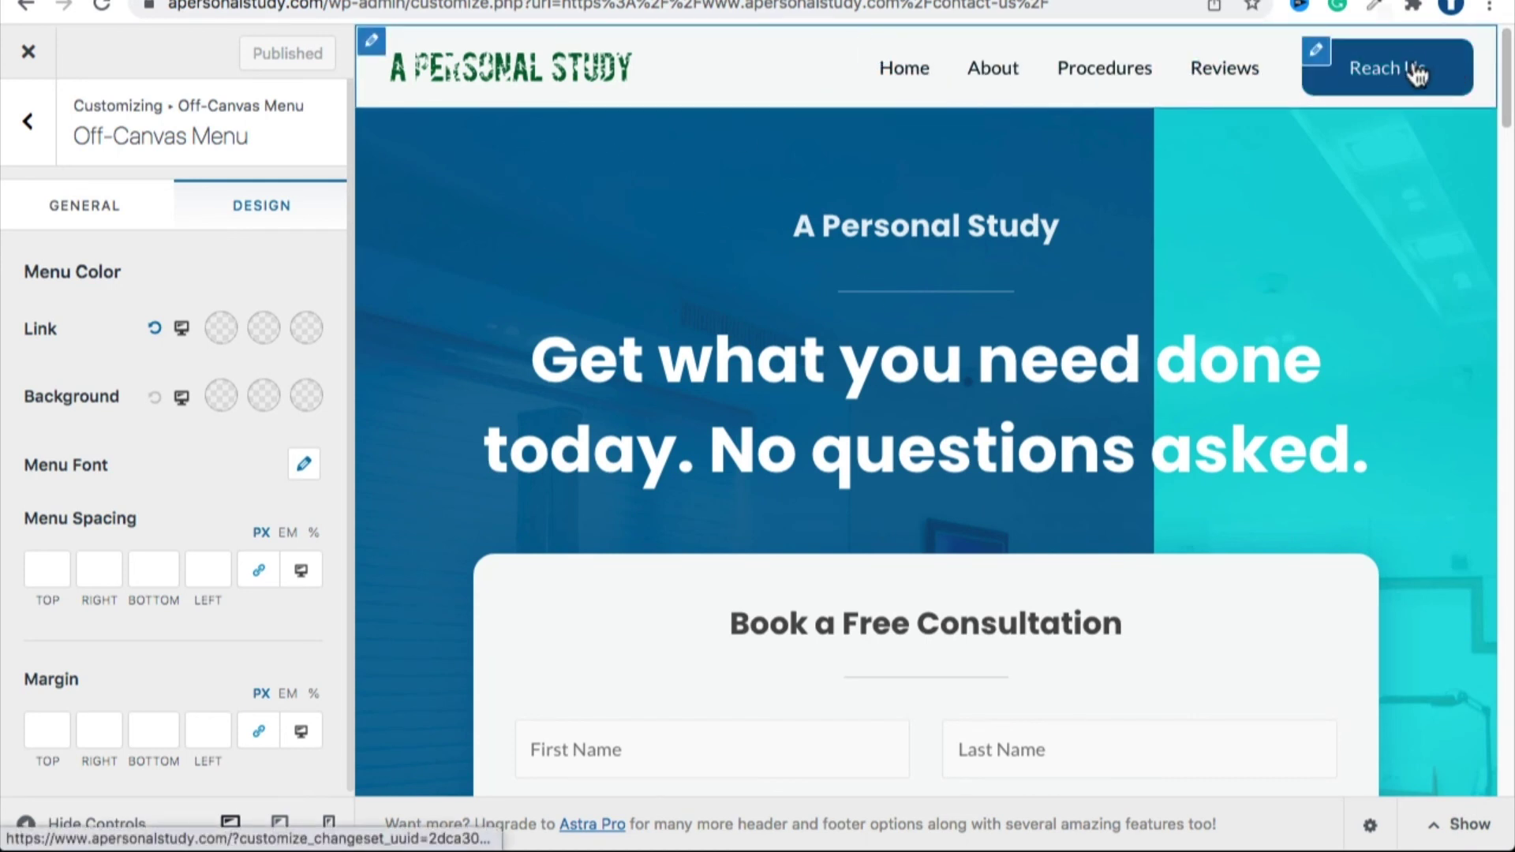
scroll(1376, 271, "down", 6)
scroll(788, 517, "down", 10)
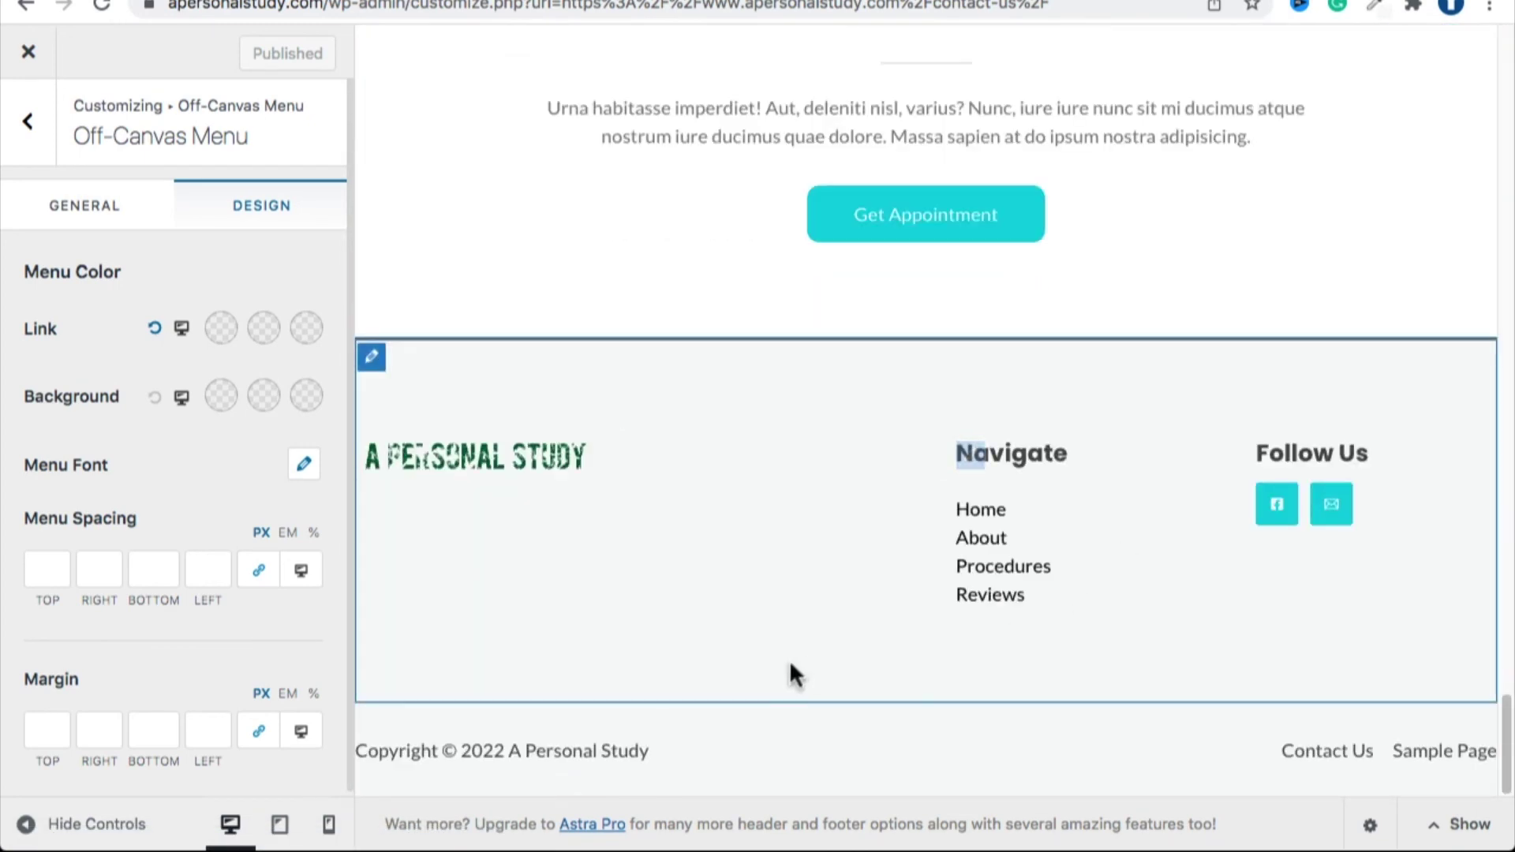
left_click(329, 824)
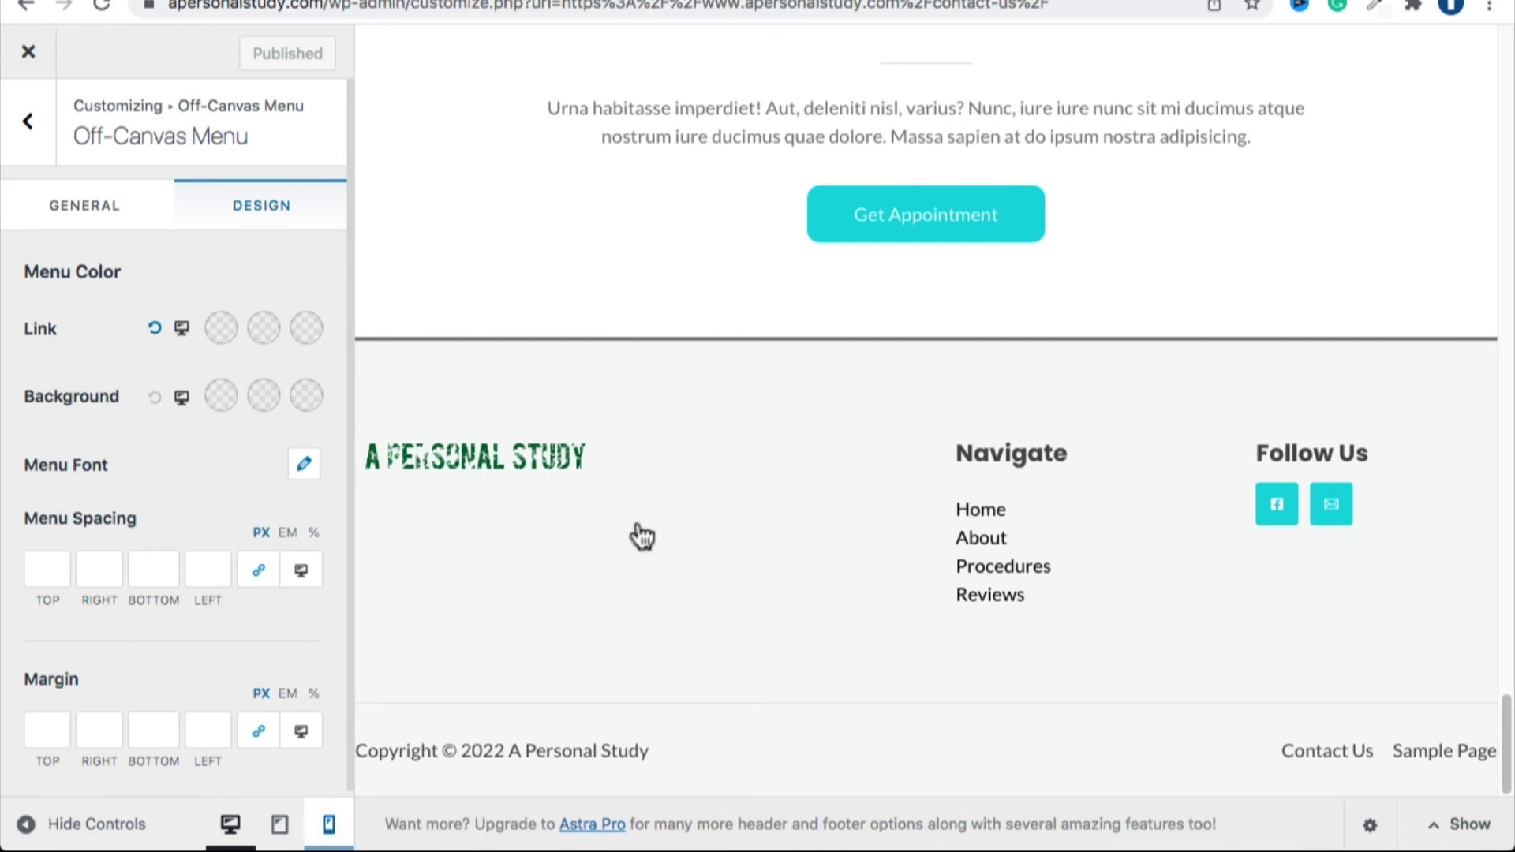
scroll(866, 381, "down", 10)
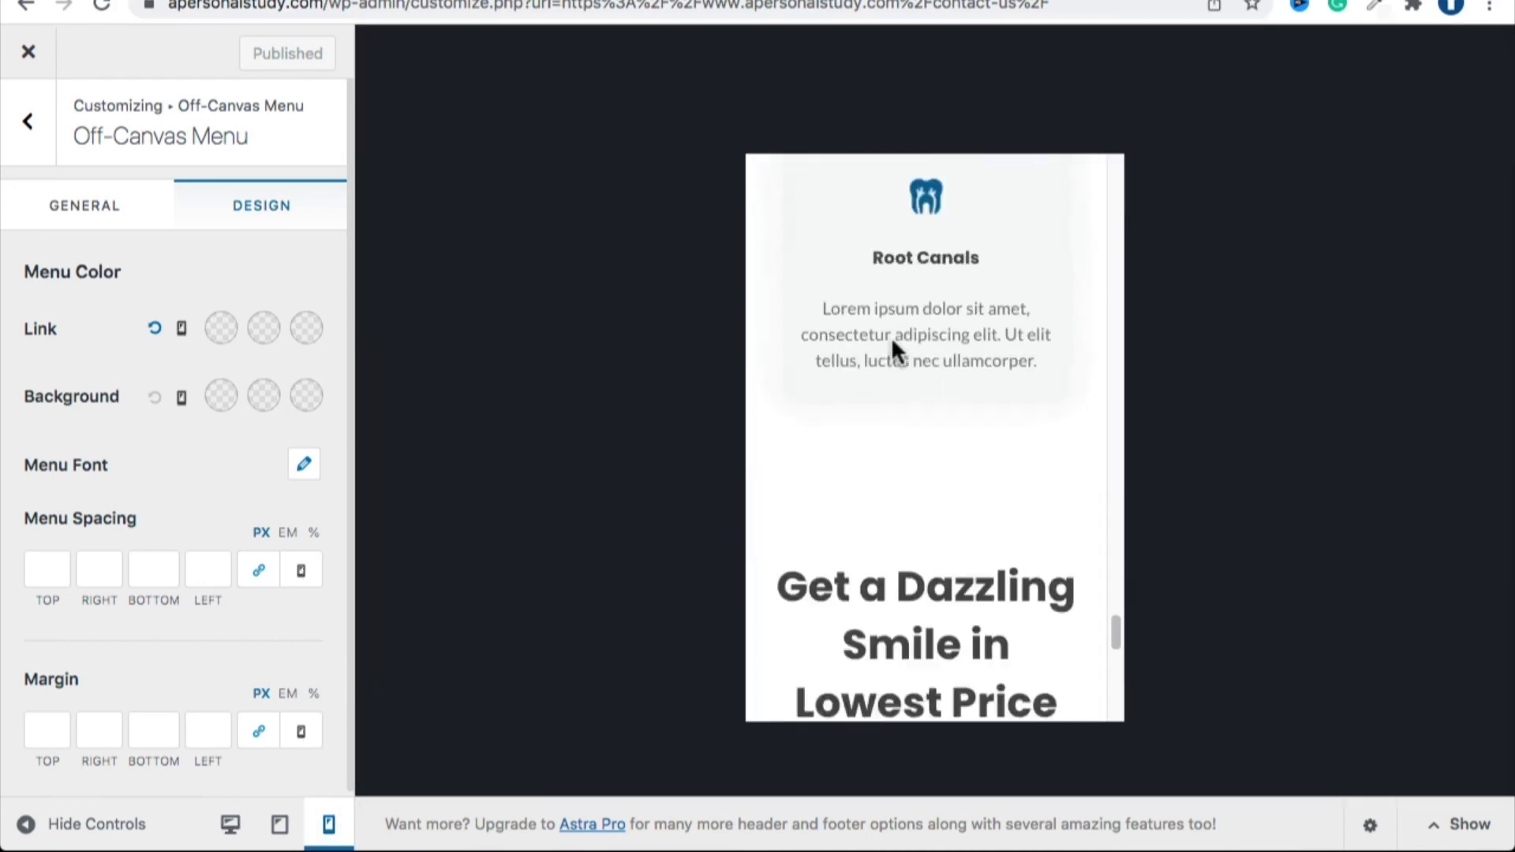
scroll(892, 337, "down", 10)
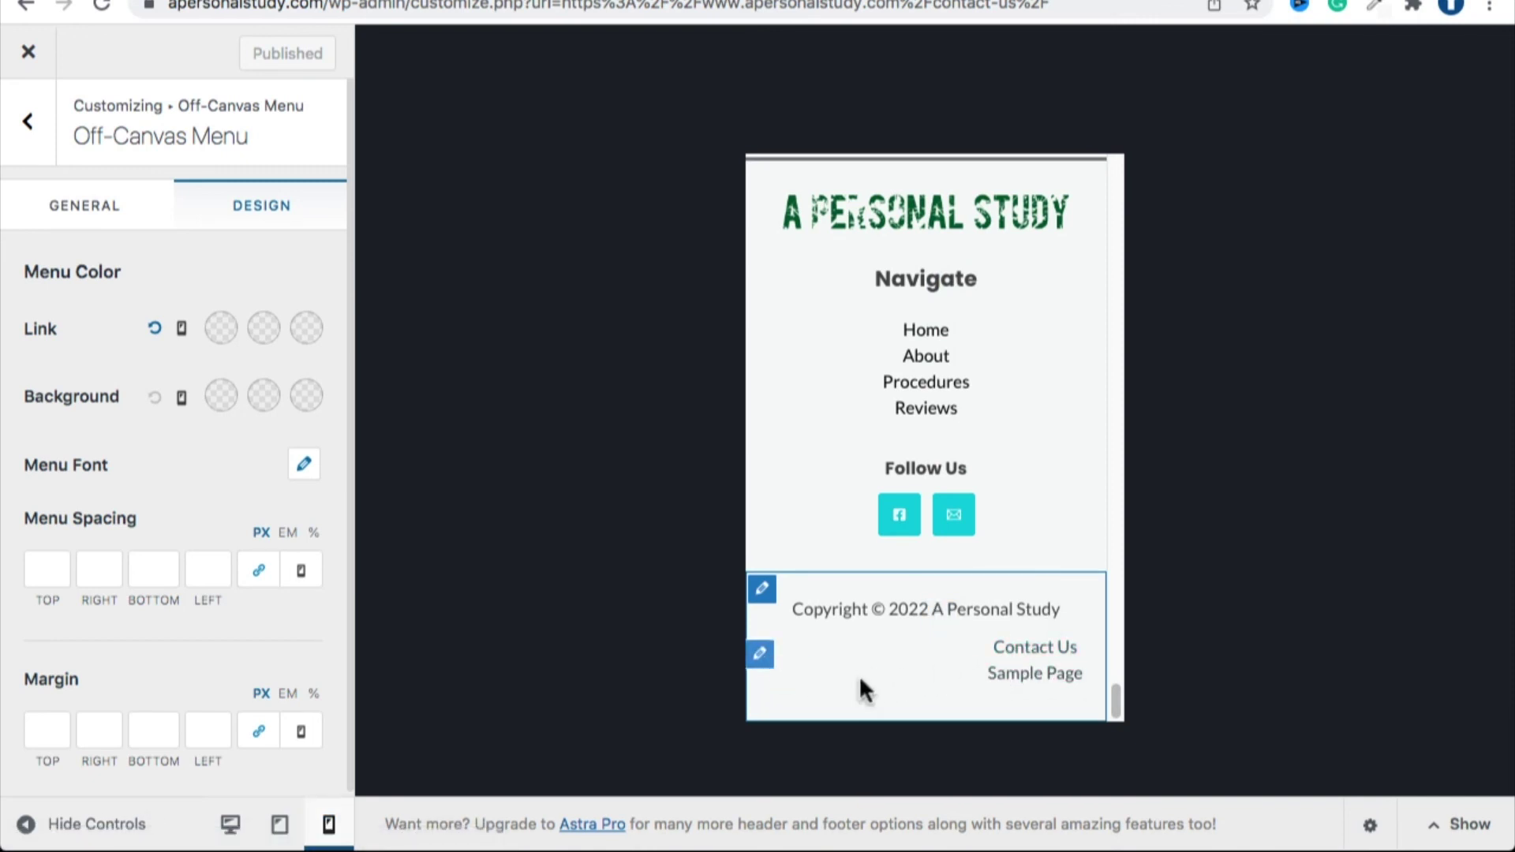
Inspect the footer's menu location and the Below Footer row settings, and return to the main customizer options.
left_click(760, 654)
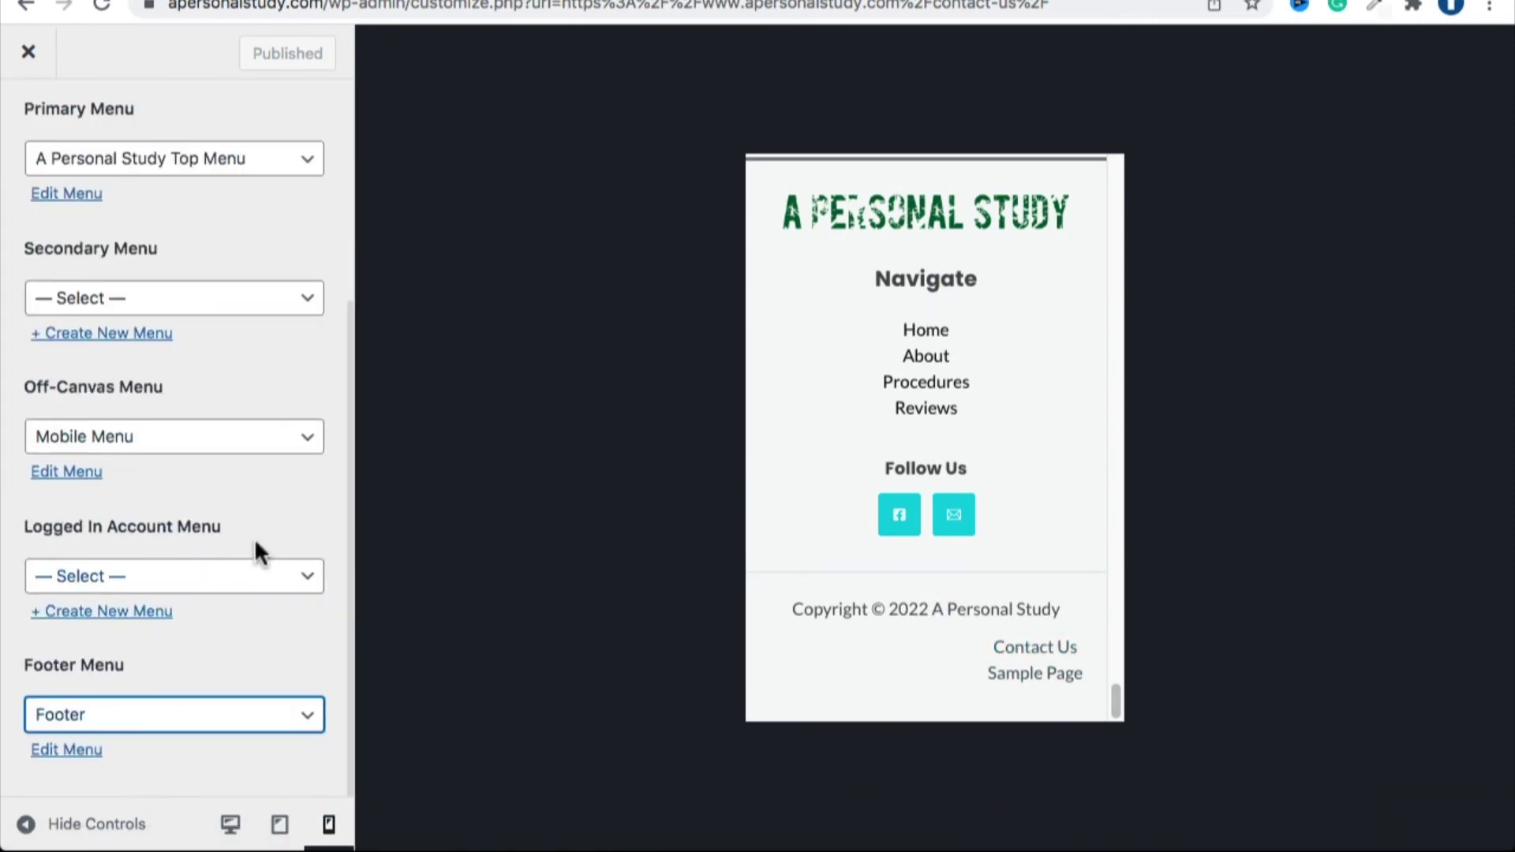
left_click(761, 590)
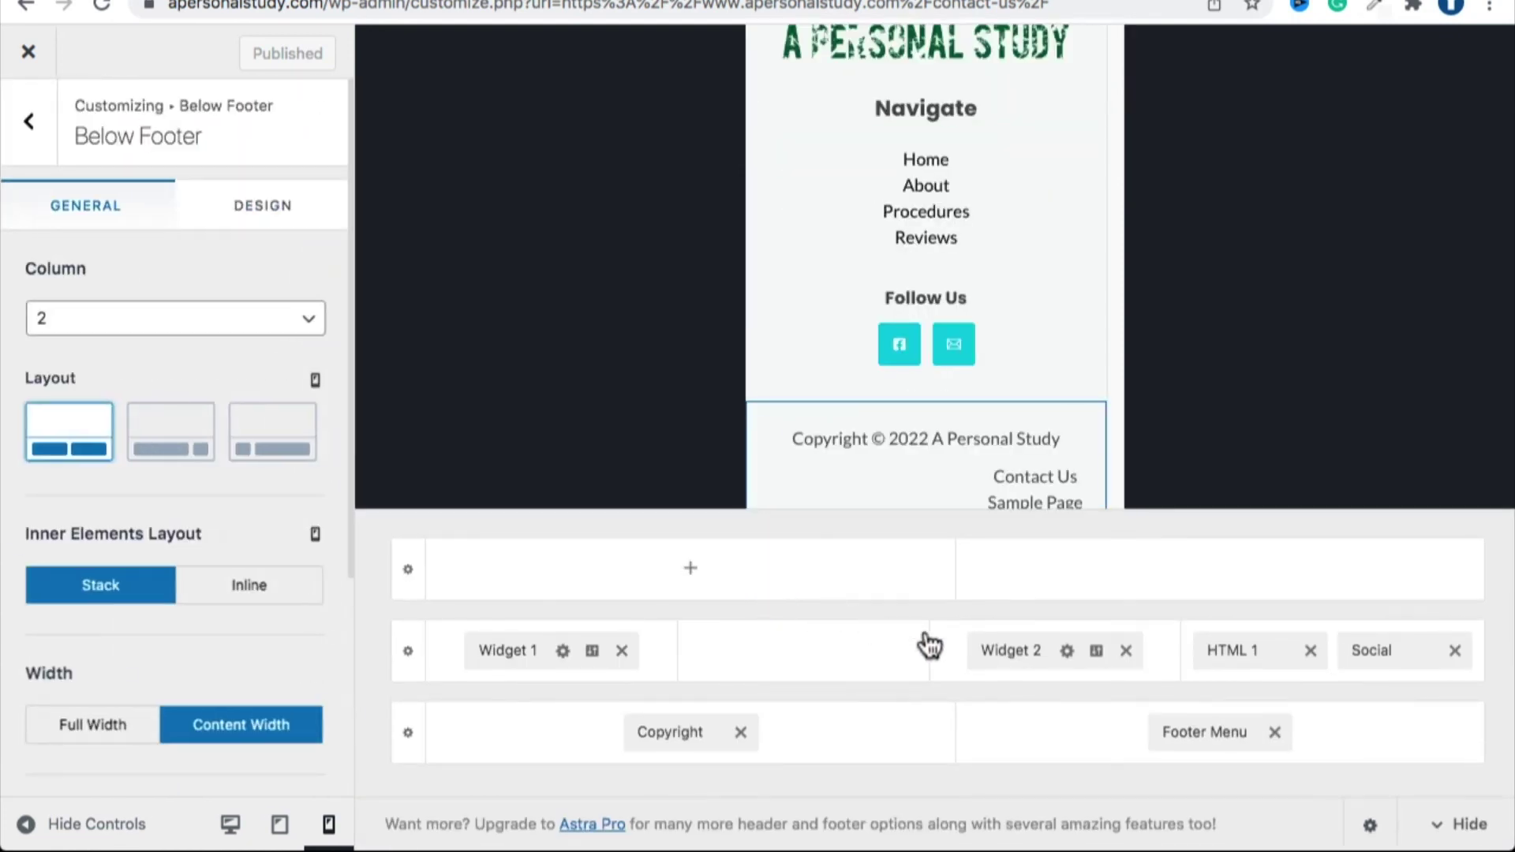
left_click(27, 119)
left_click(27, 119)
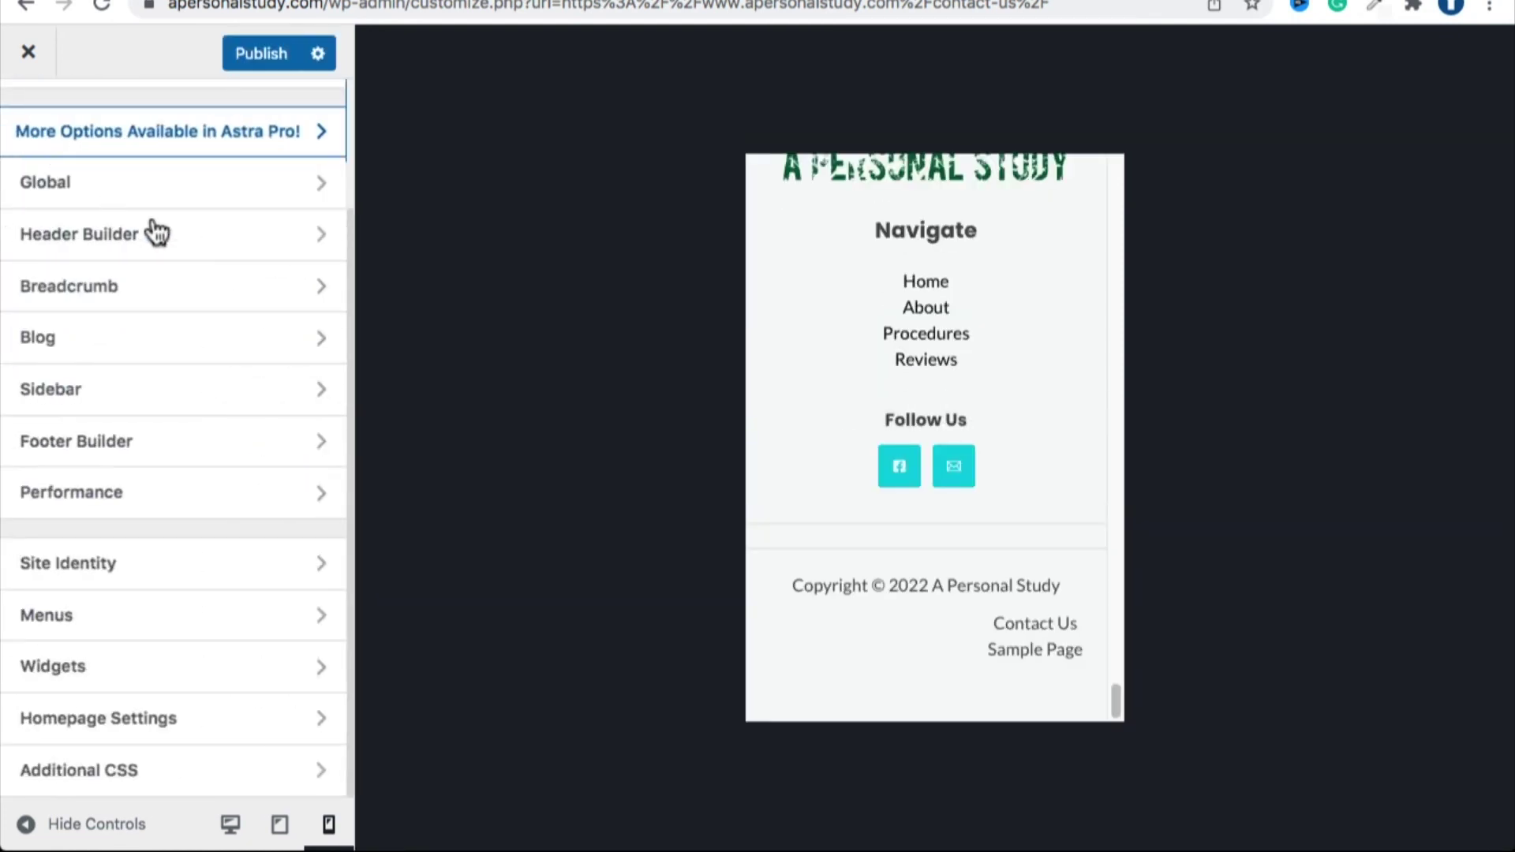
Open the Footer Builder in the desktop preview and set the Footer Menu's alignment to right.
left_click(229, 824)
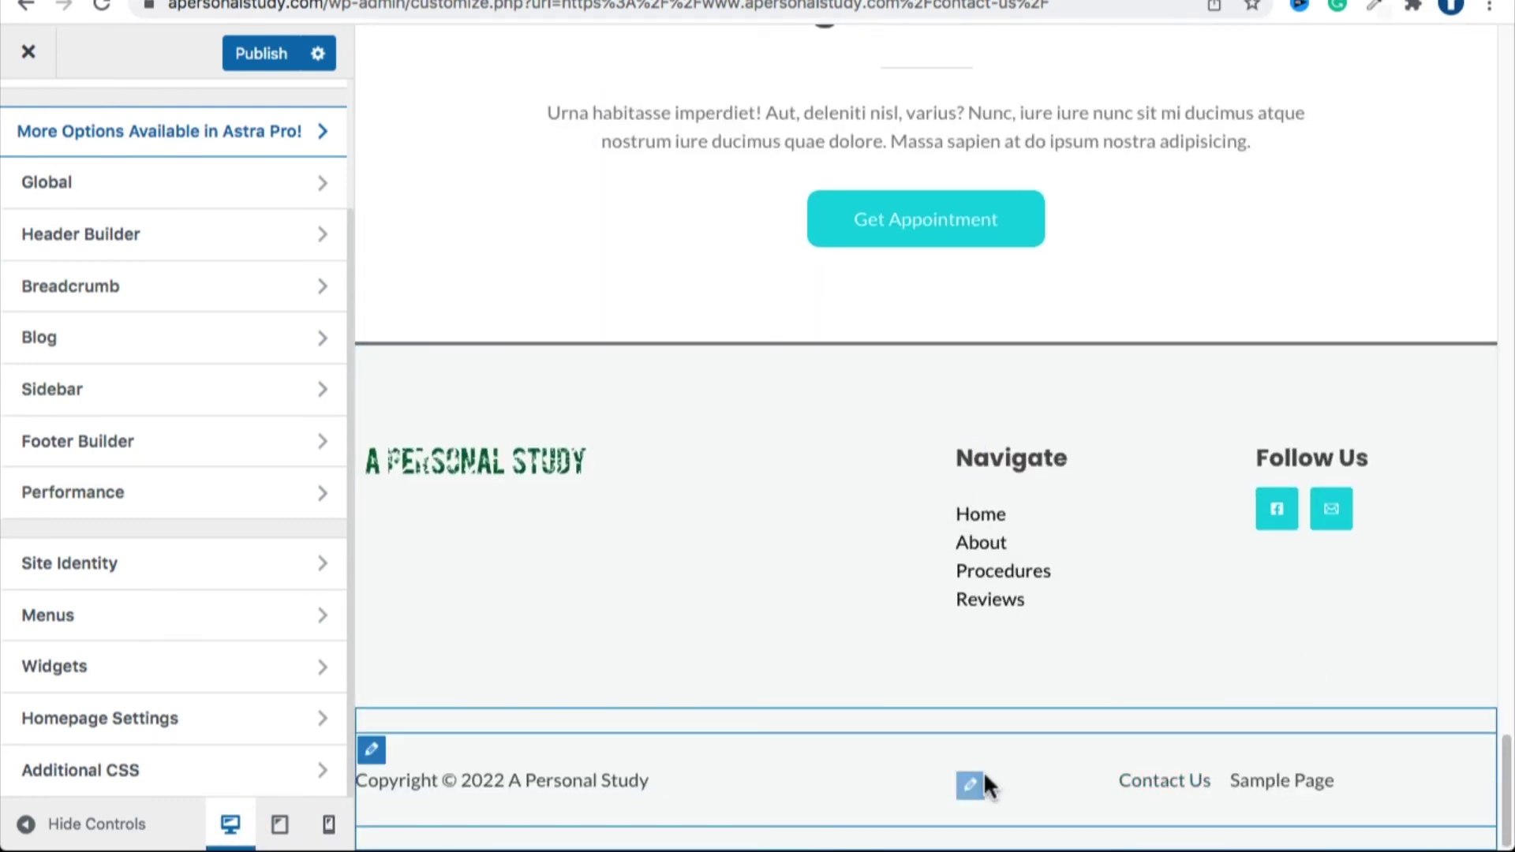
left_click(270, 434)
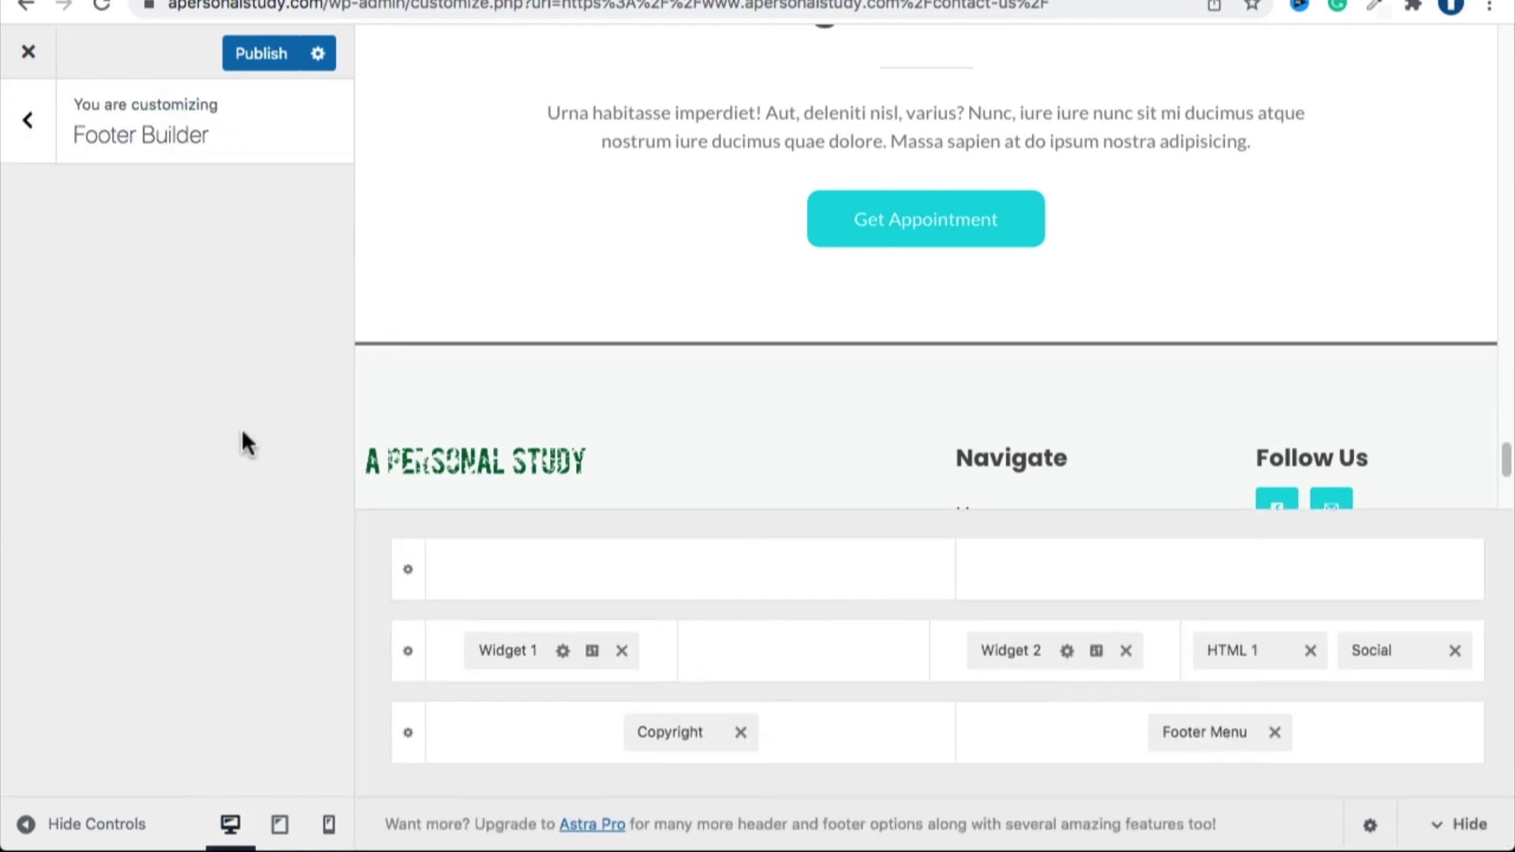
left_click(376, 360)
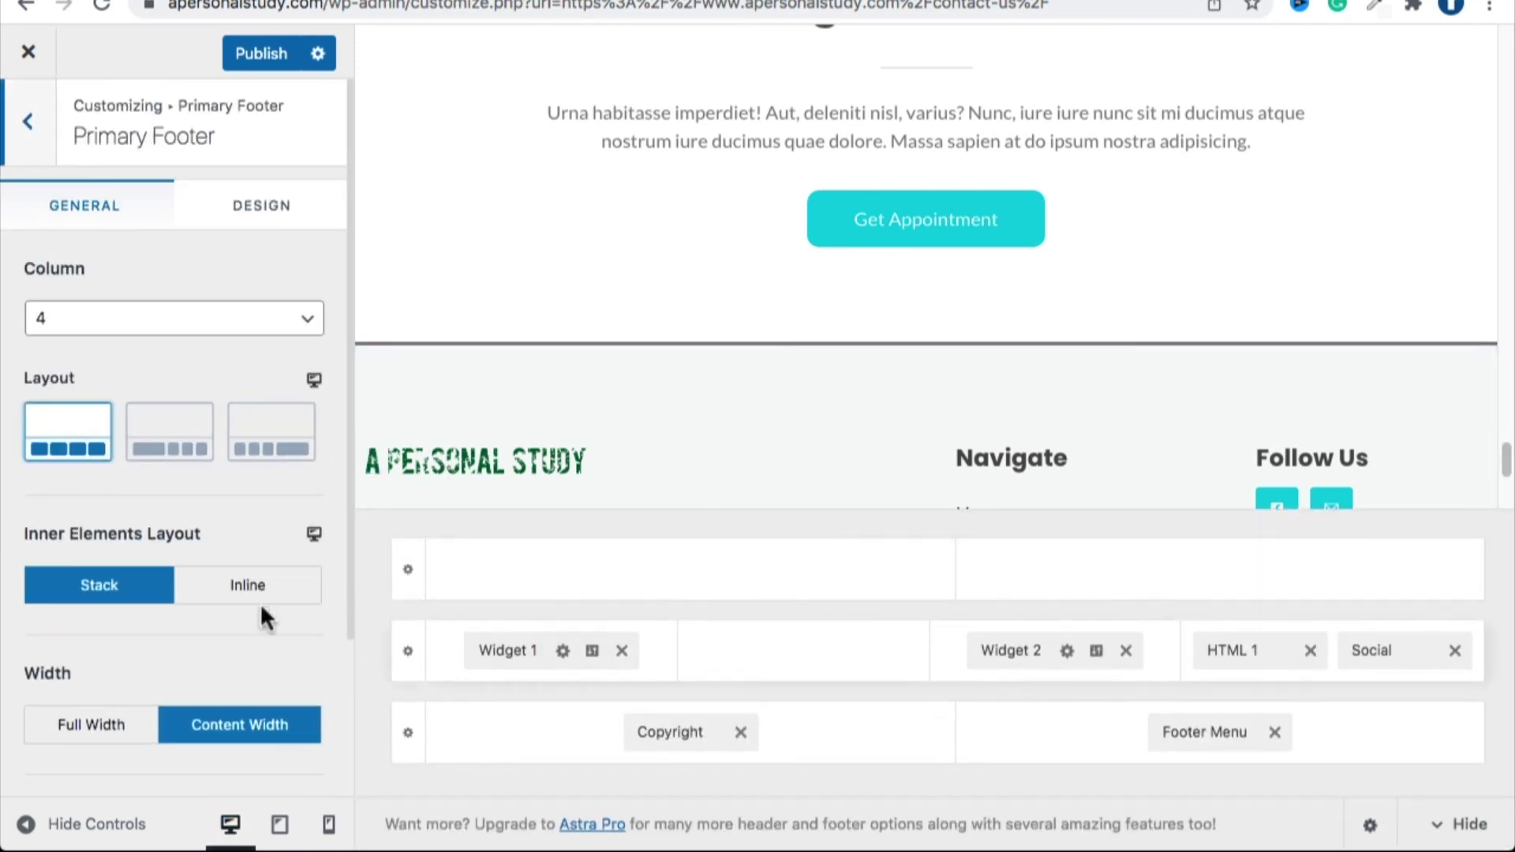
left_click(1213, 732)
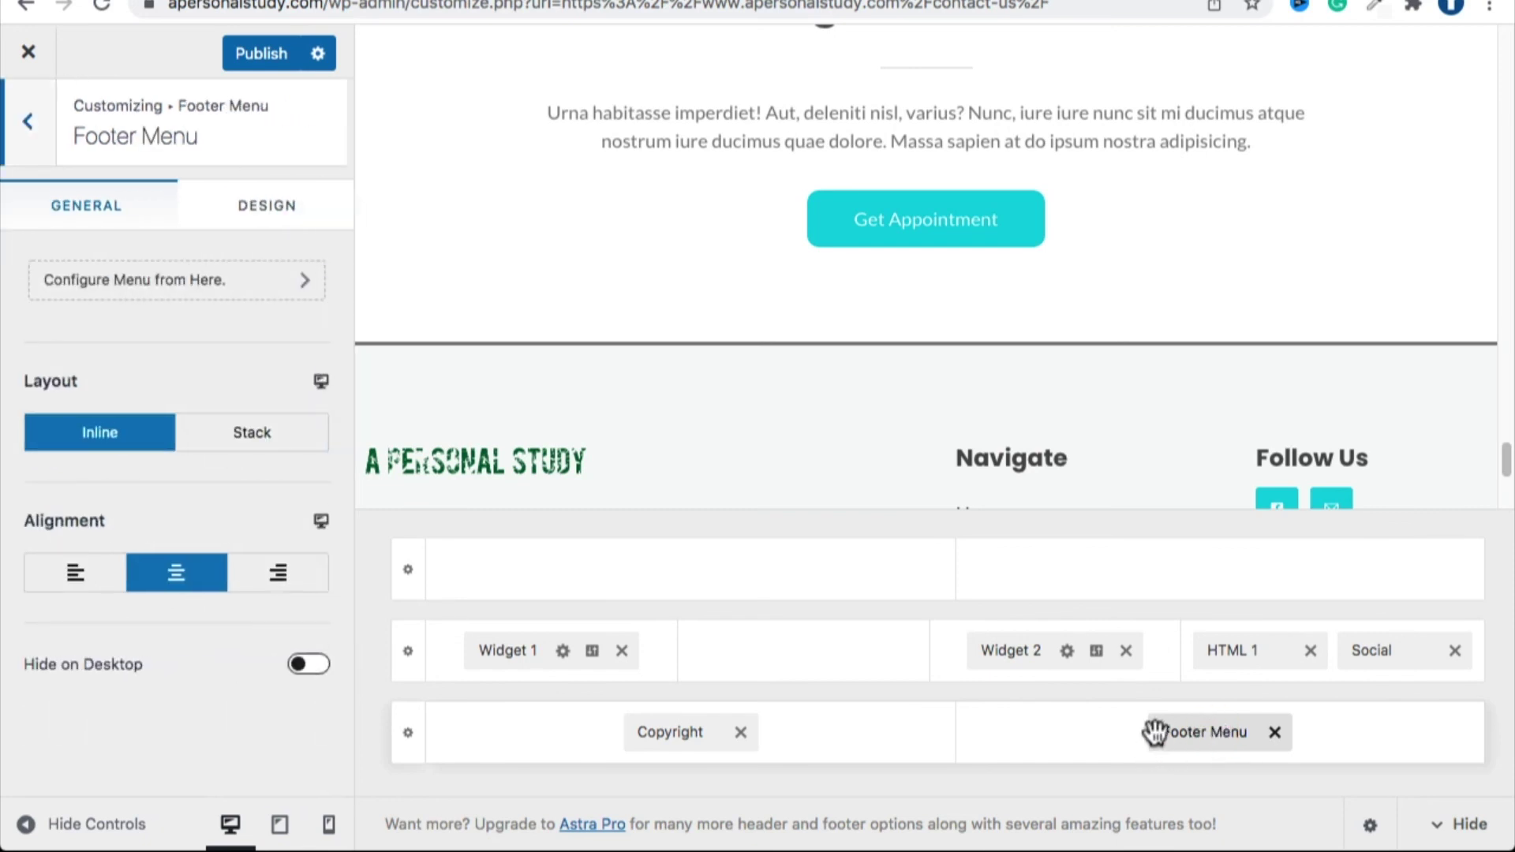
left_click(320, 580)
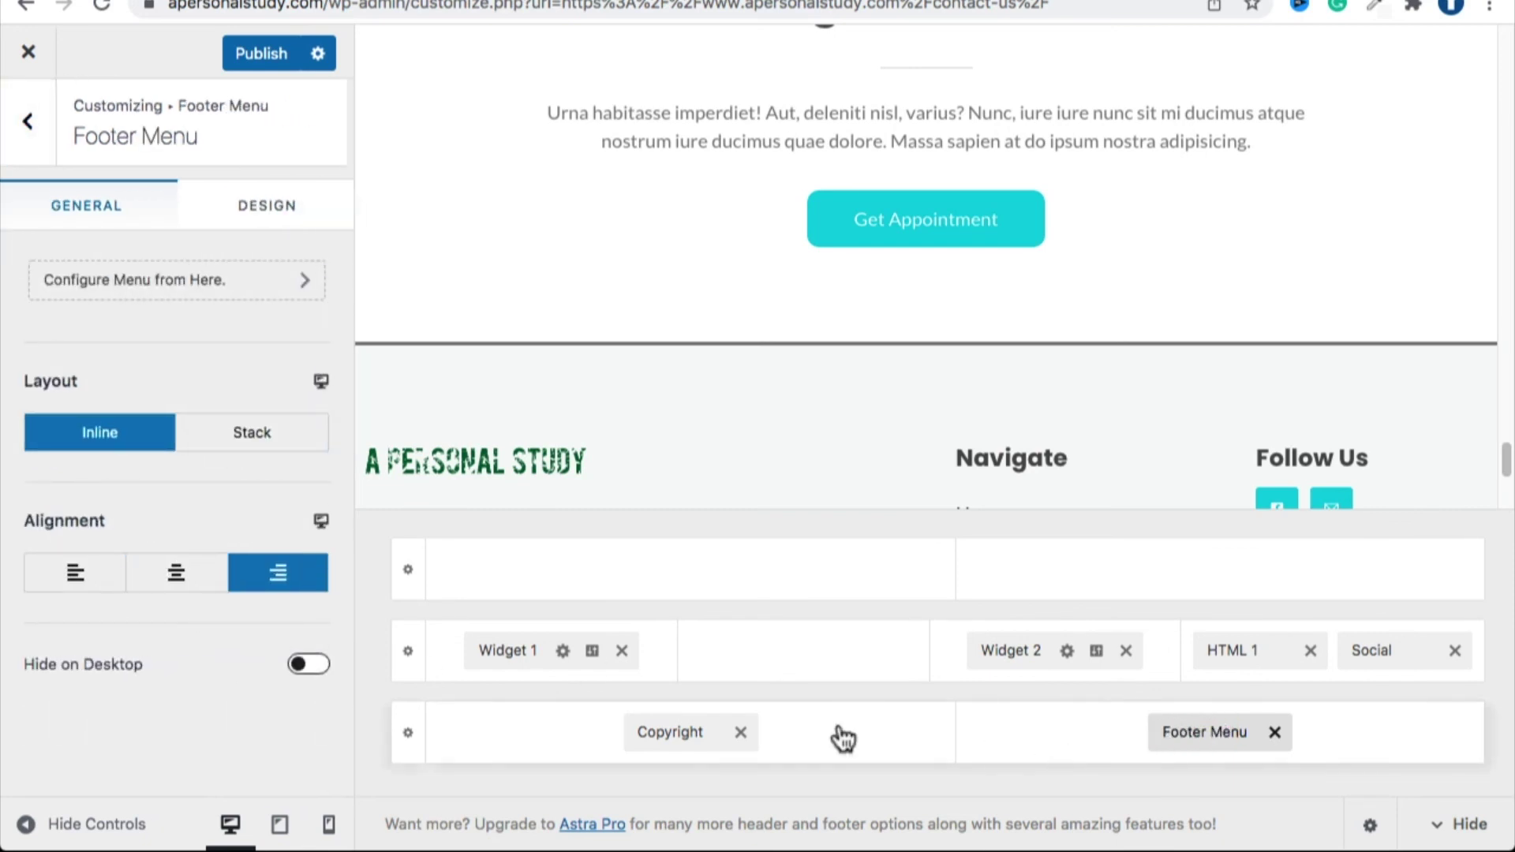
scroll(1143, 427, "down", 5)
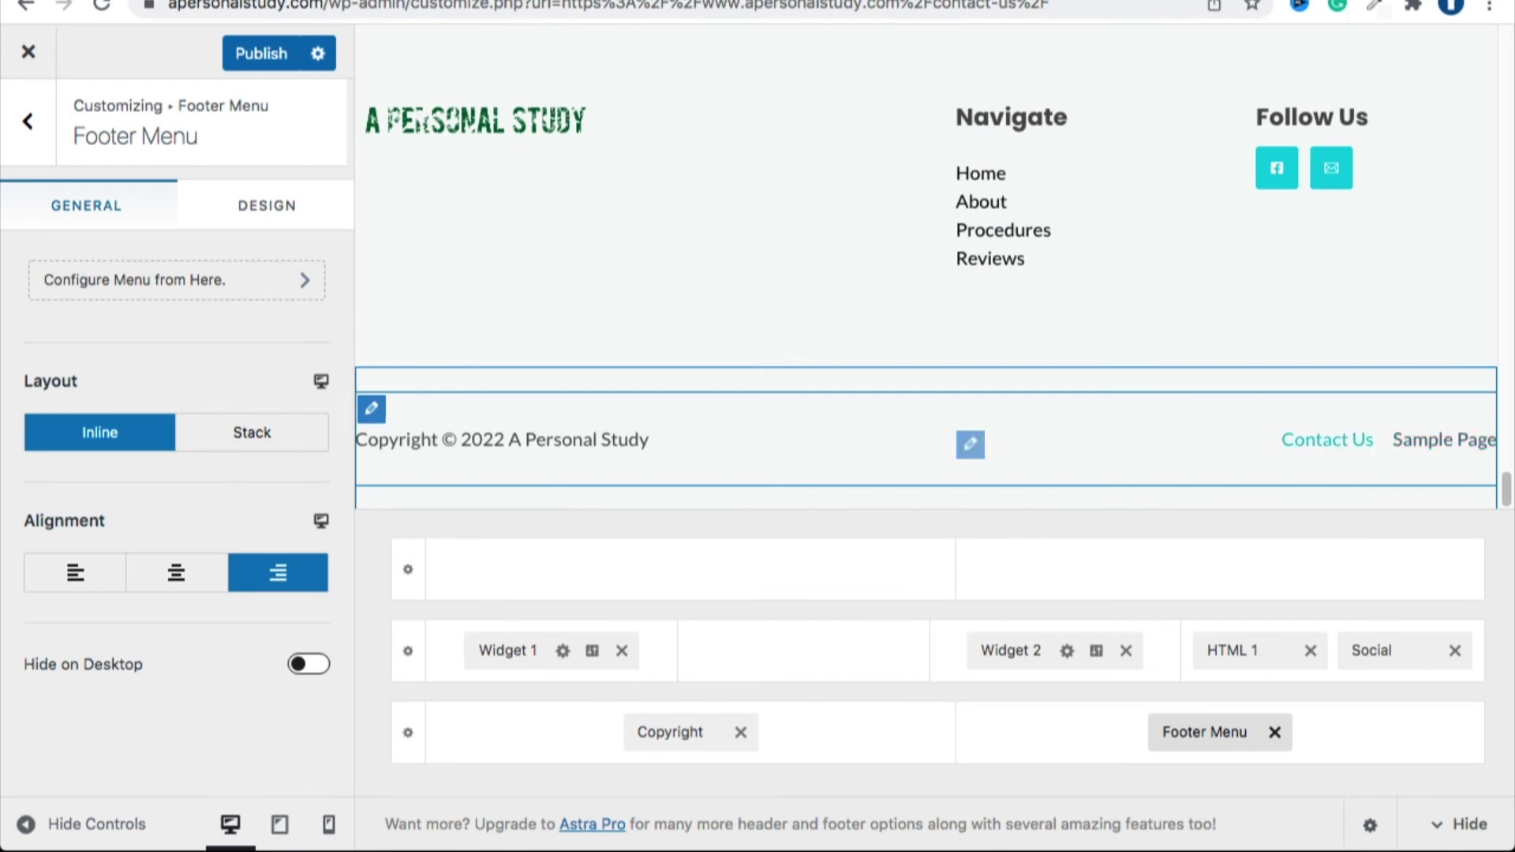
left_click(219, 567)
left_click(271, 570)
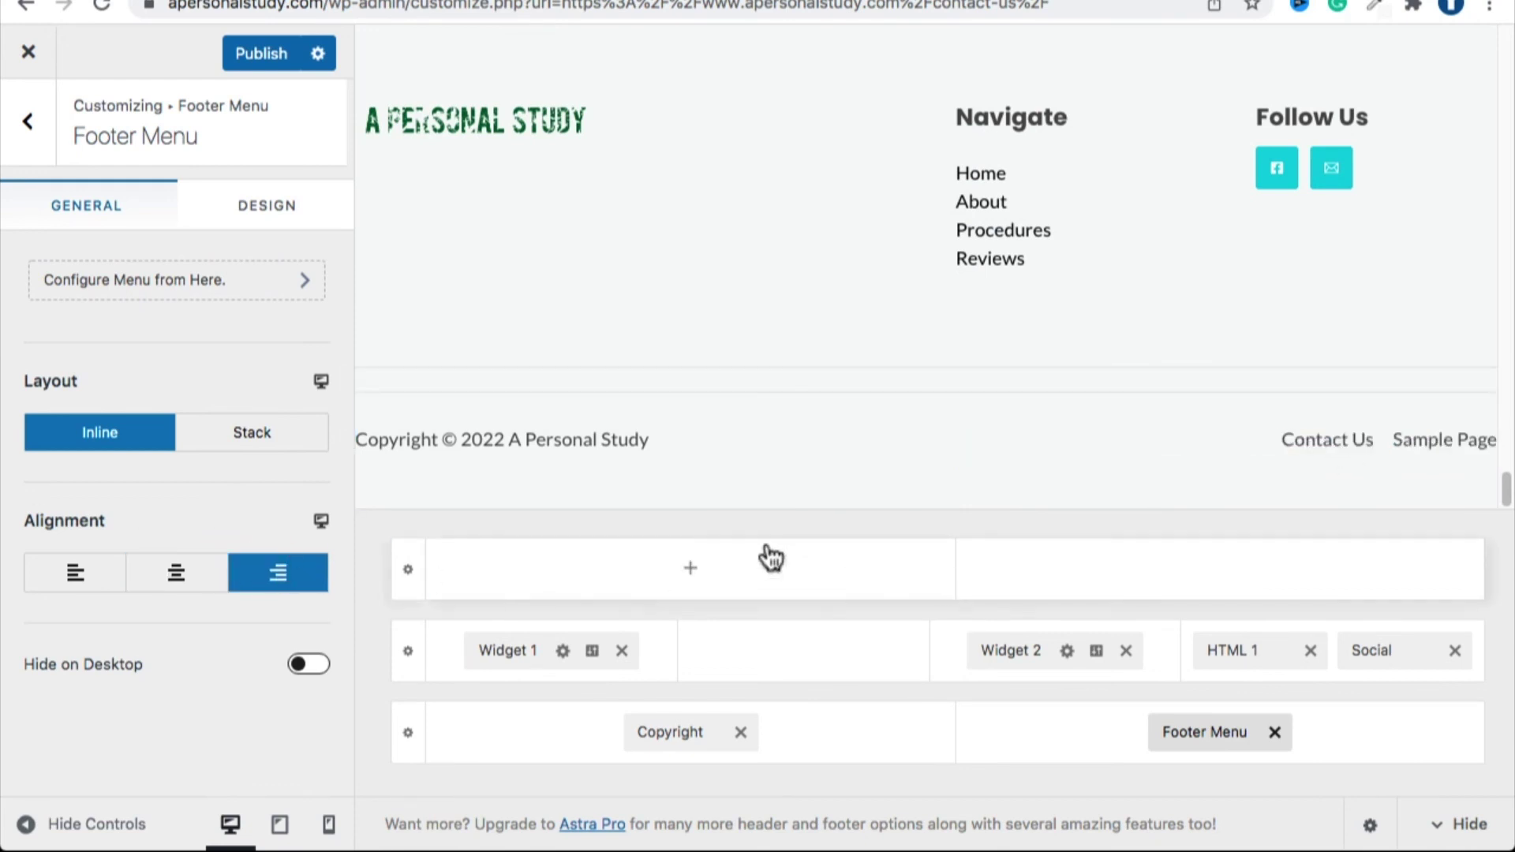
For the tablet view, set the Footer Menu's alignment to right and its layout to Inline.
left_click(281, 825)
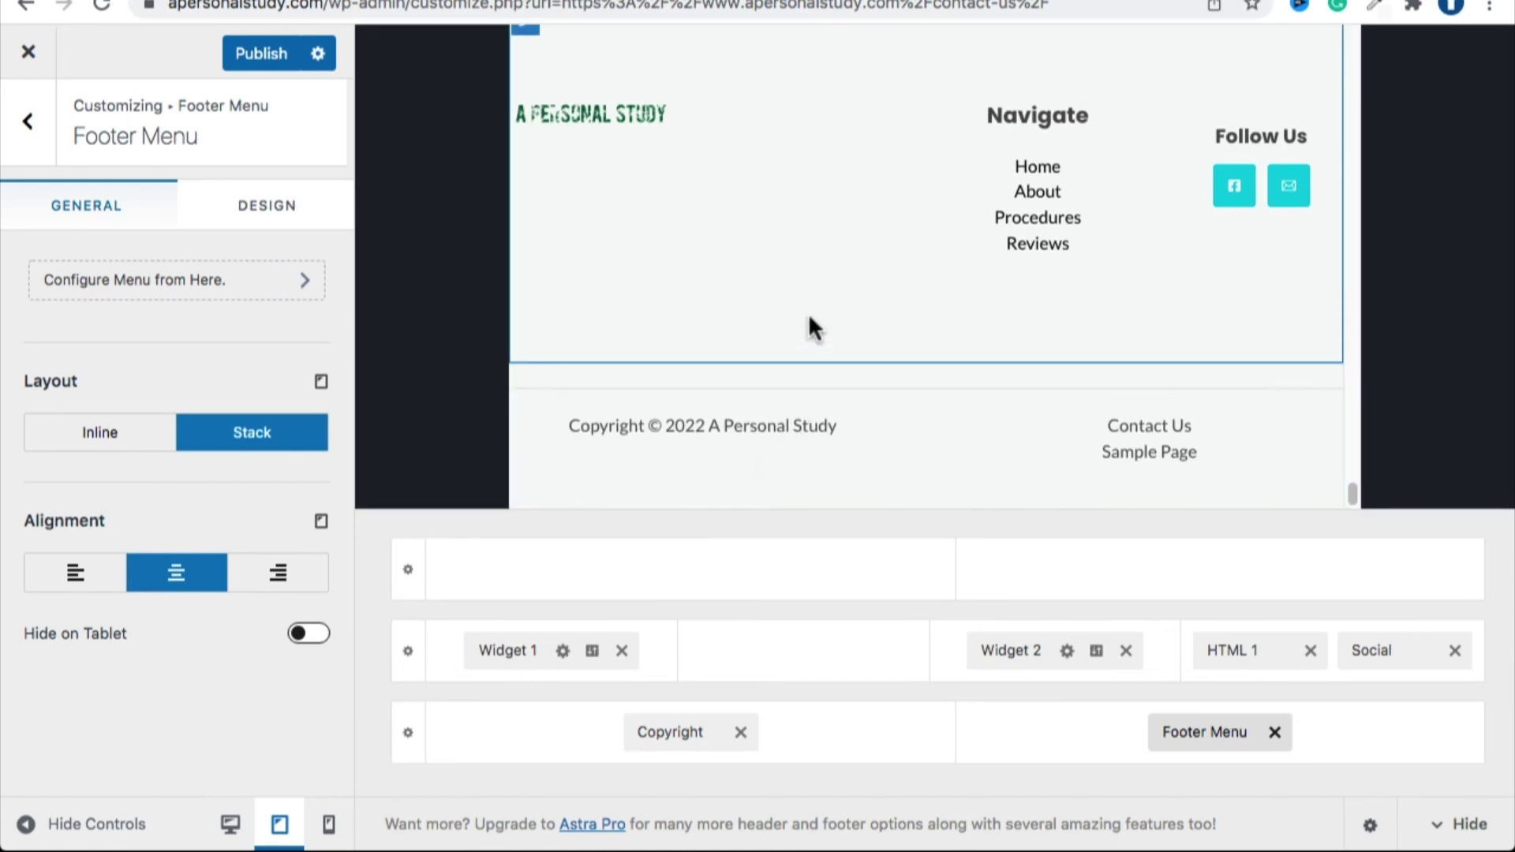
left_click(291, 581)
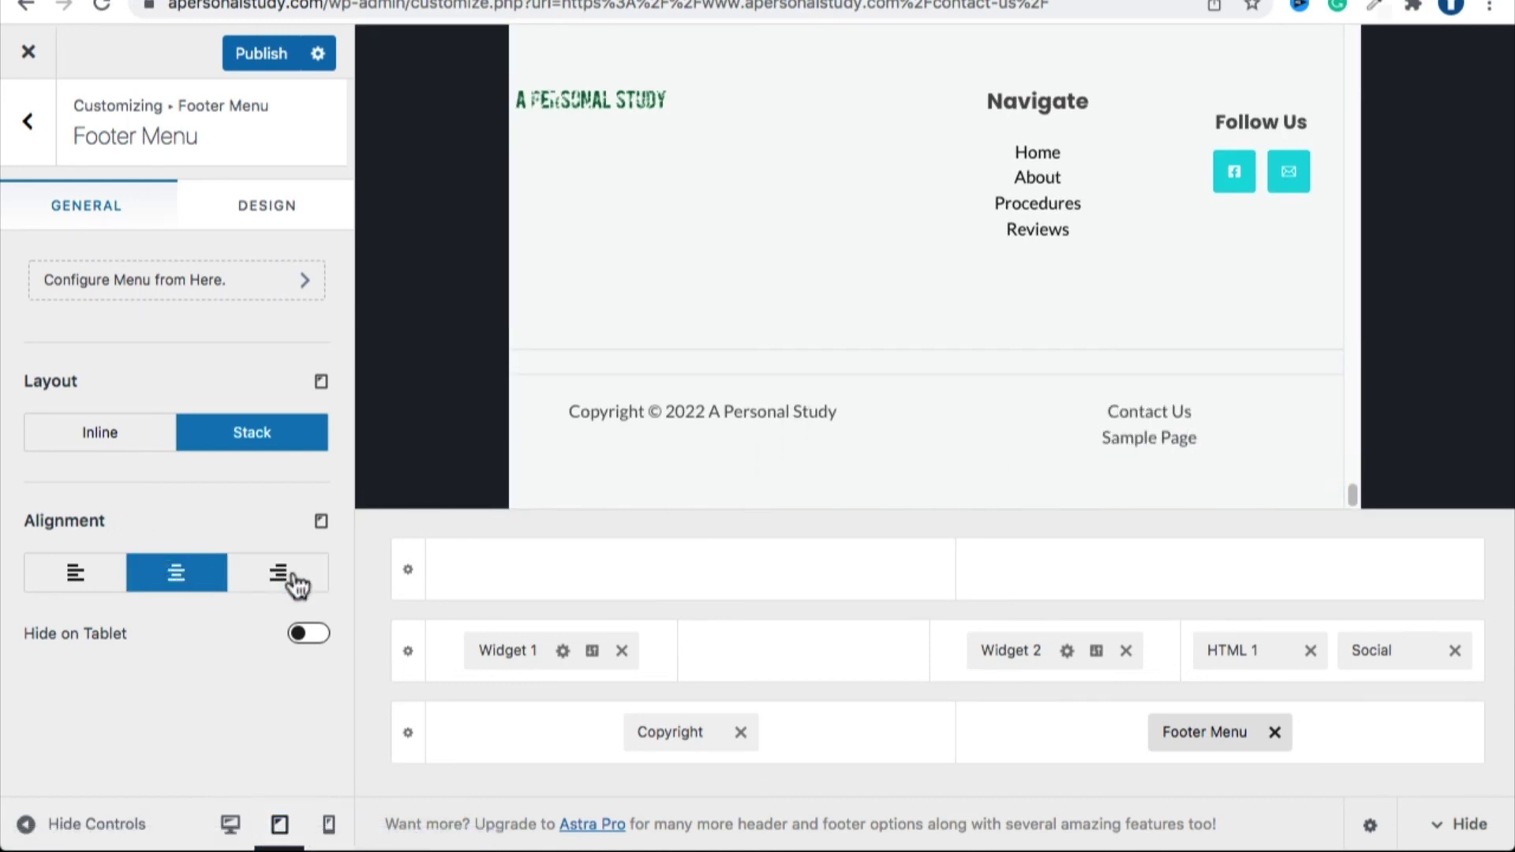
left_click(75, 438)
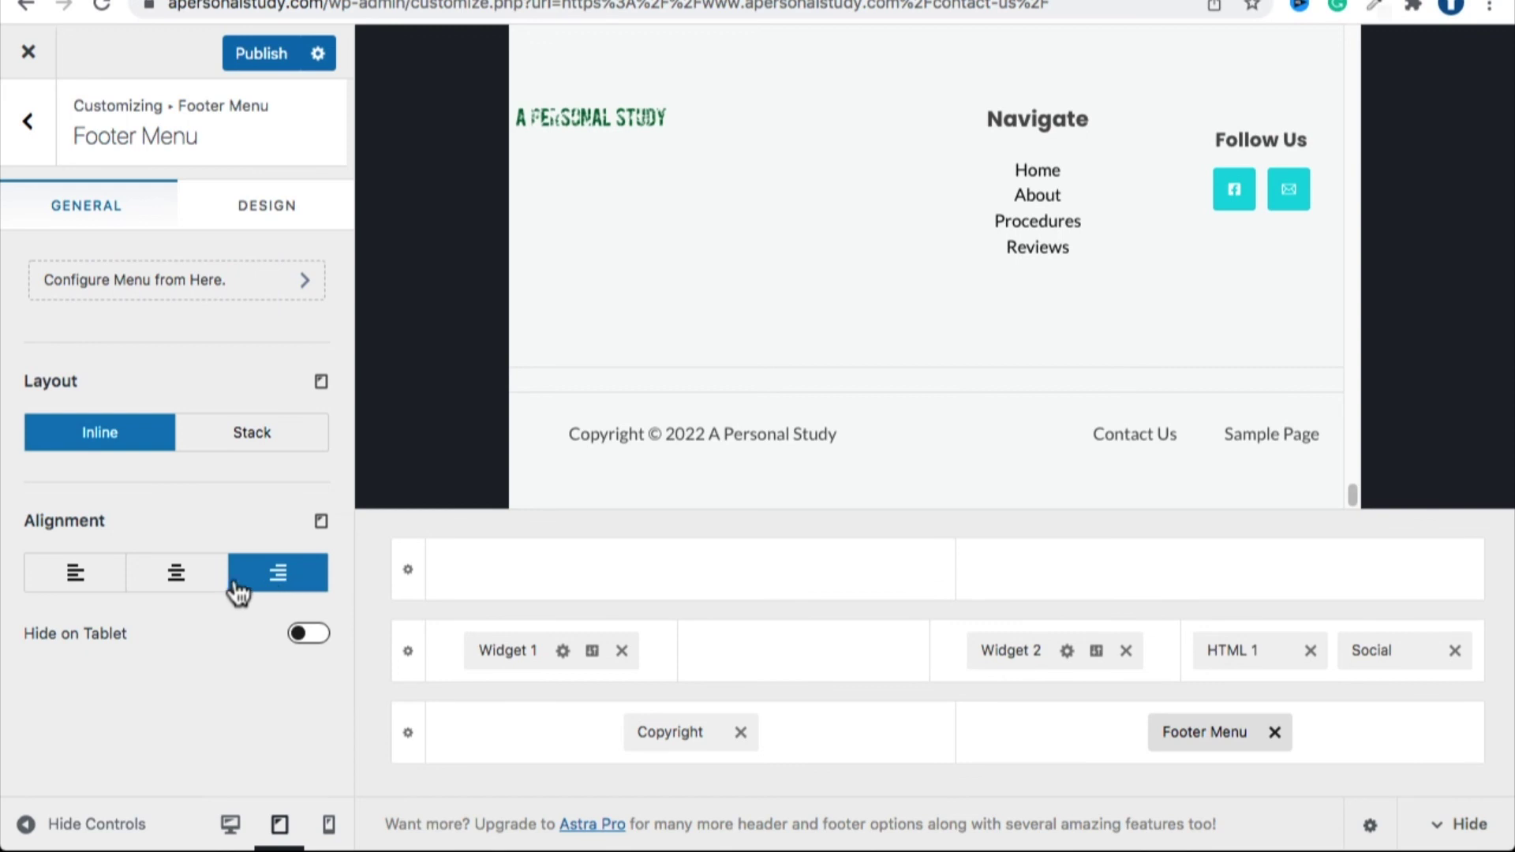
For the mobile view, set the Footer Menu's alignment to center, keeping its links stacked.
left_click(329, 826)
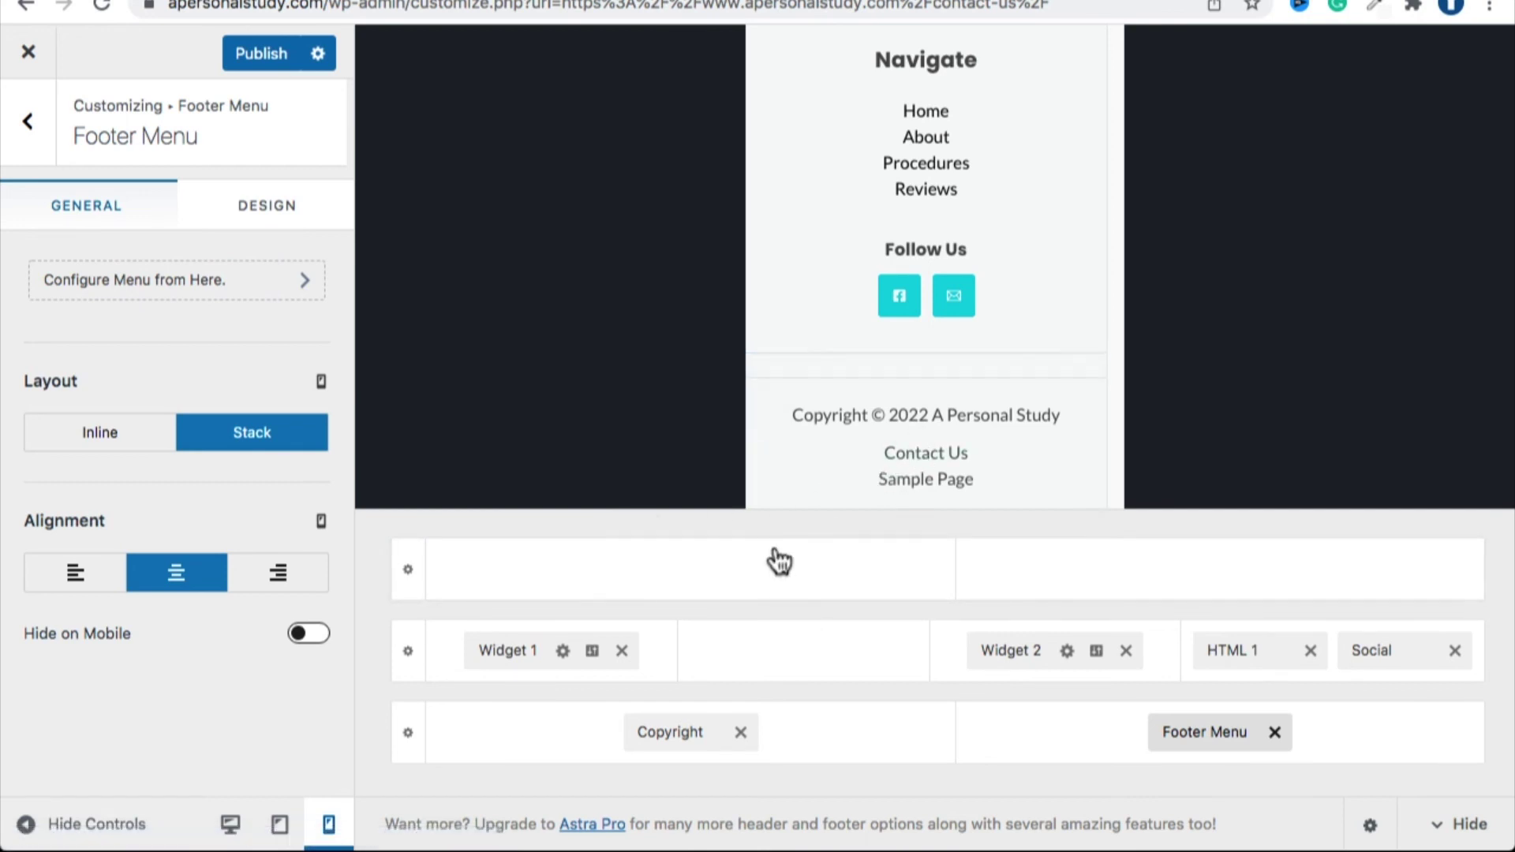
scroll(1078, 213, "up", 3)
scroll(1078, 213, "down", 3)
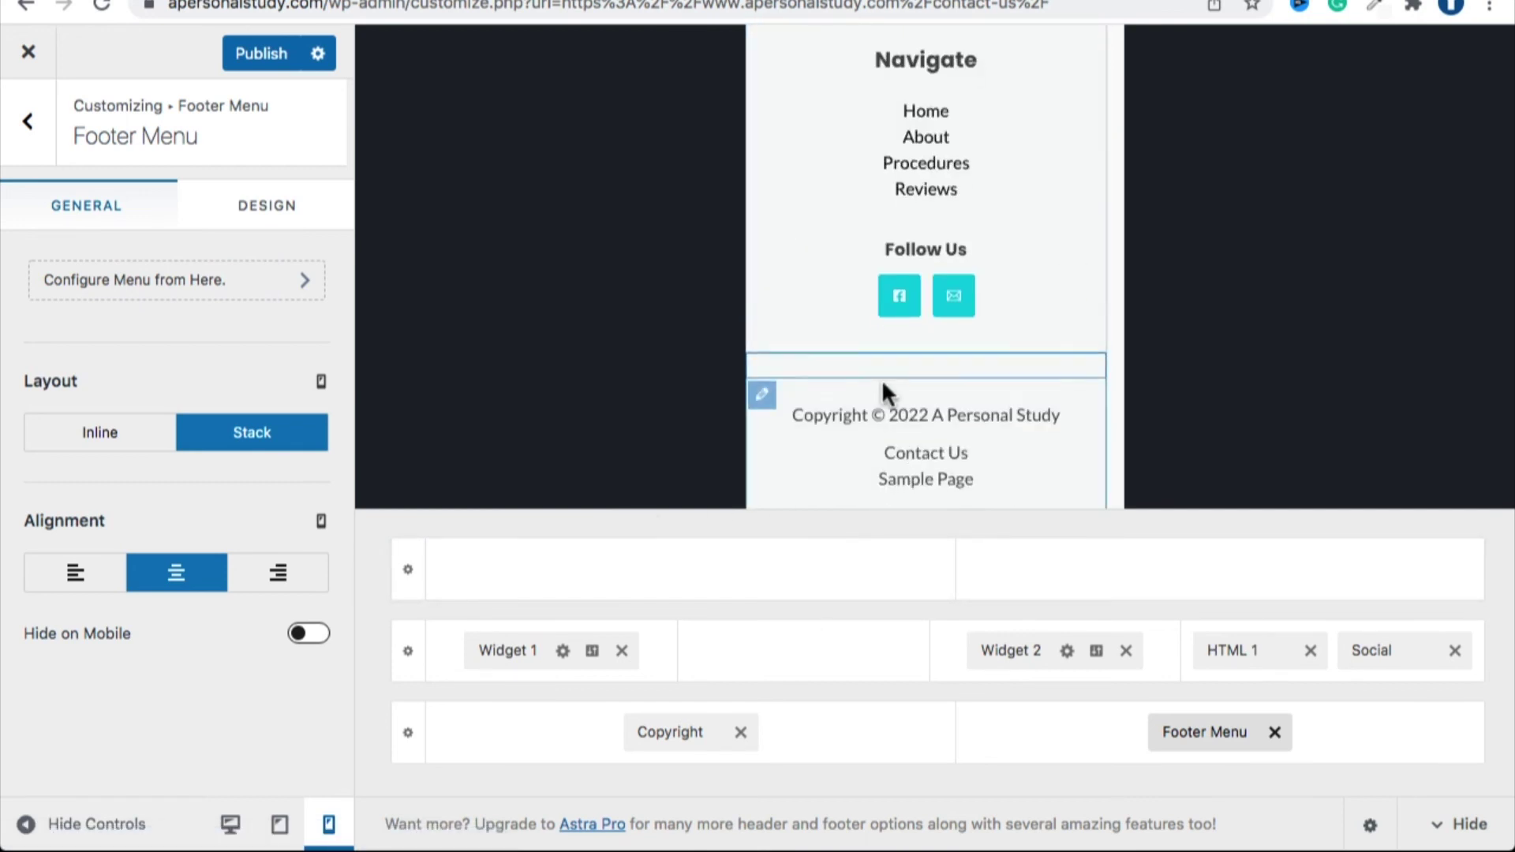
Set the Copyright element's font size to 12 px for the mobile view and publish the footer changes.
left_click(693, 731)
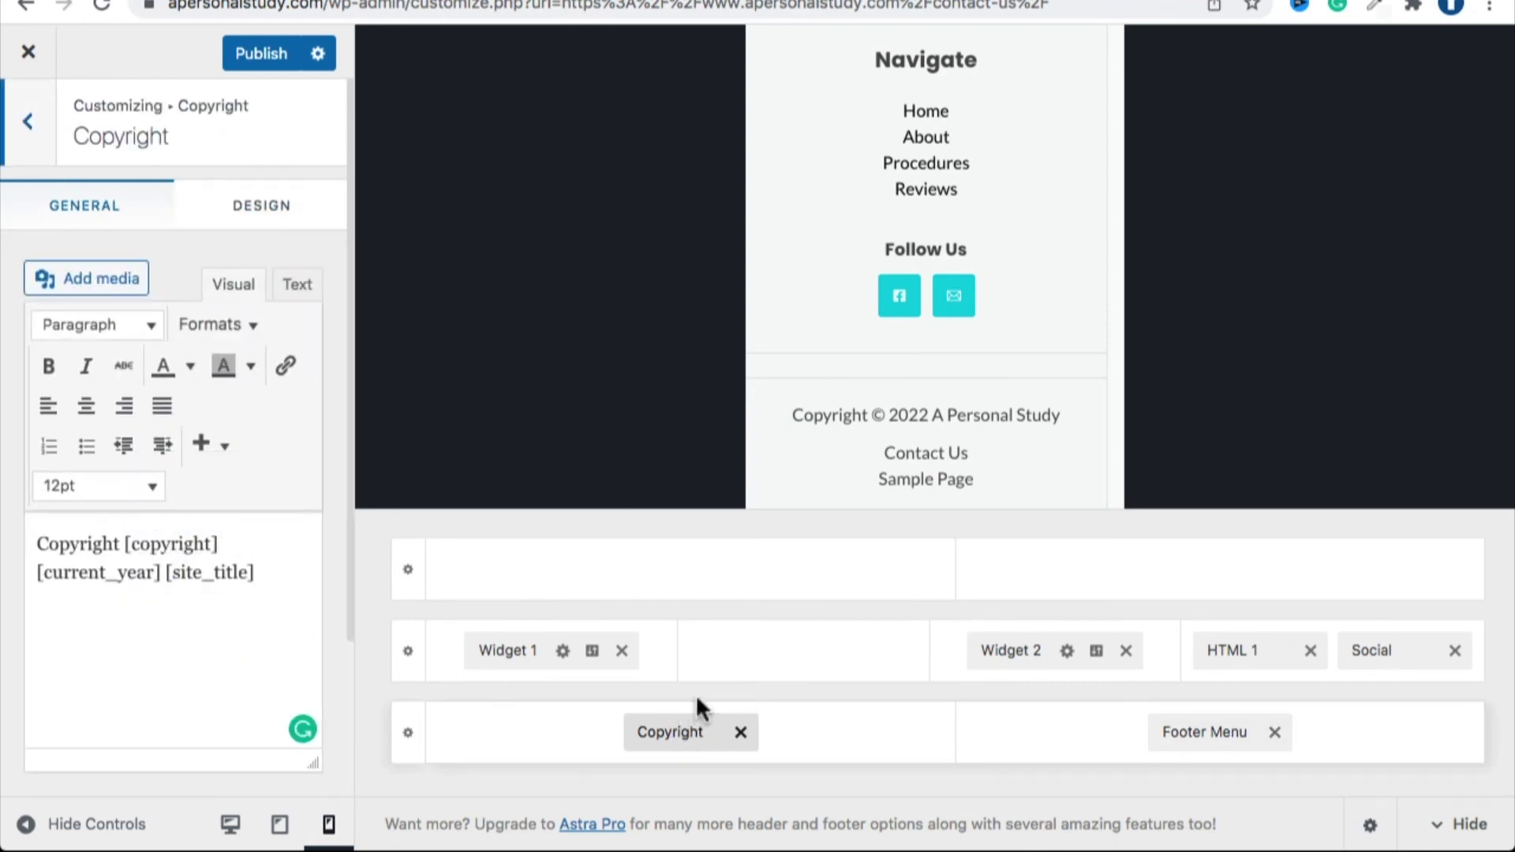
left_click(262, 202)
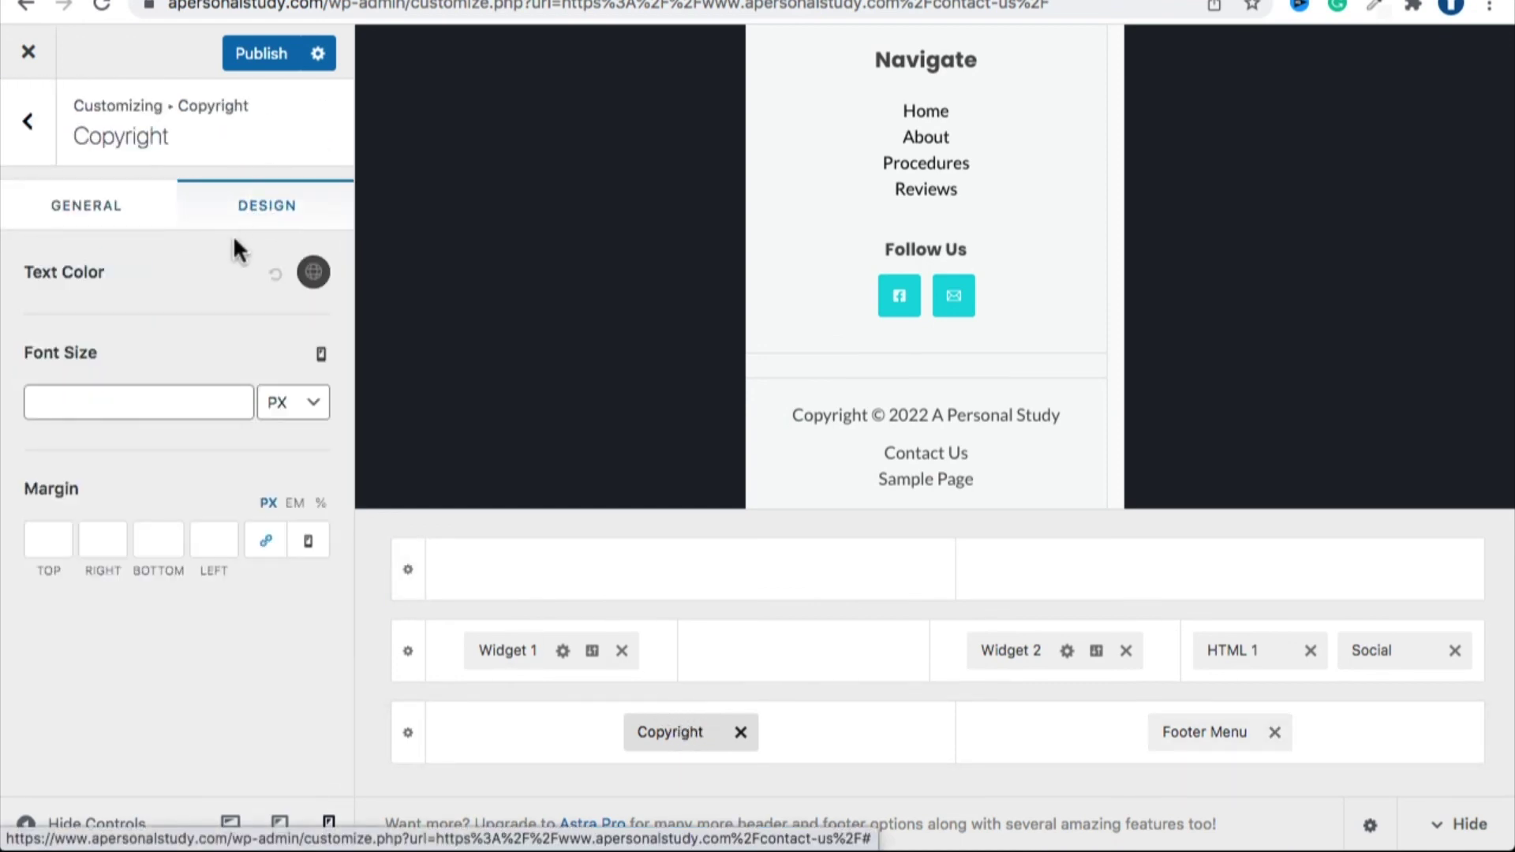
left_click_drag(235, 395, 240, 390)
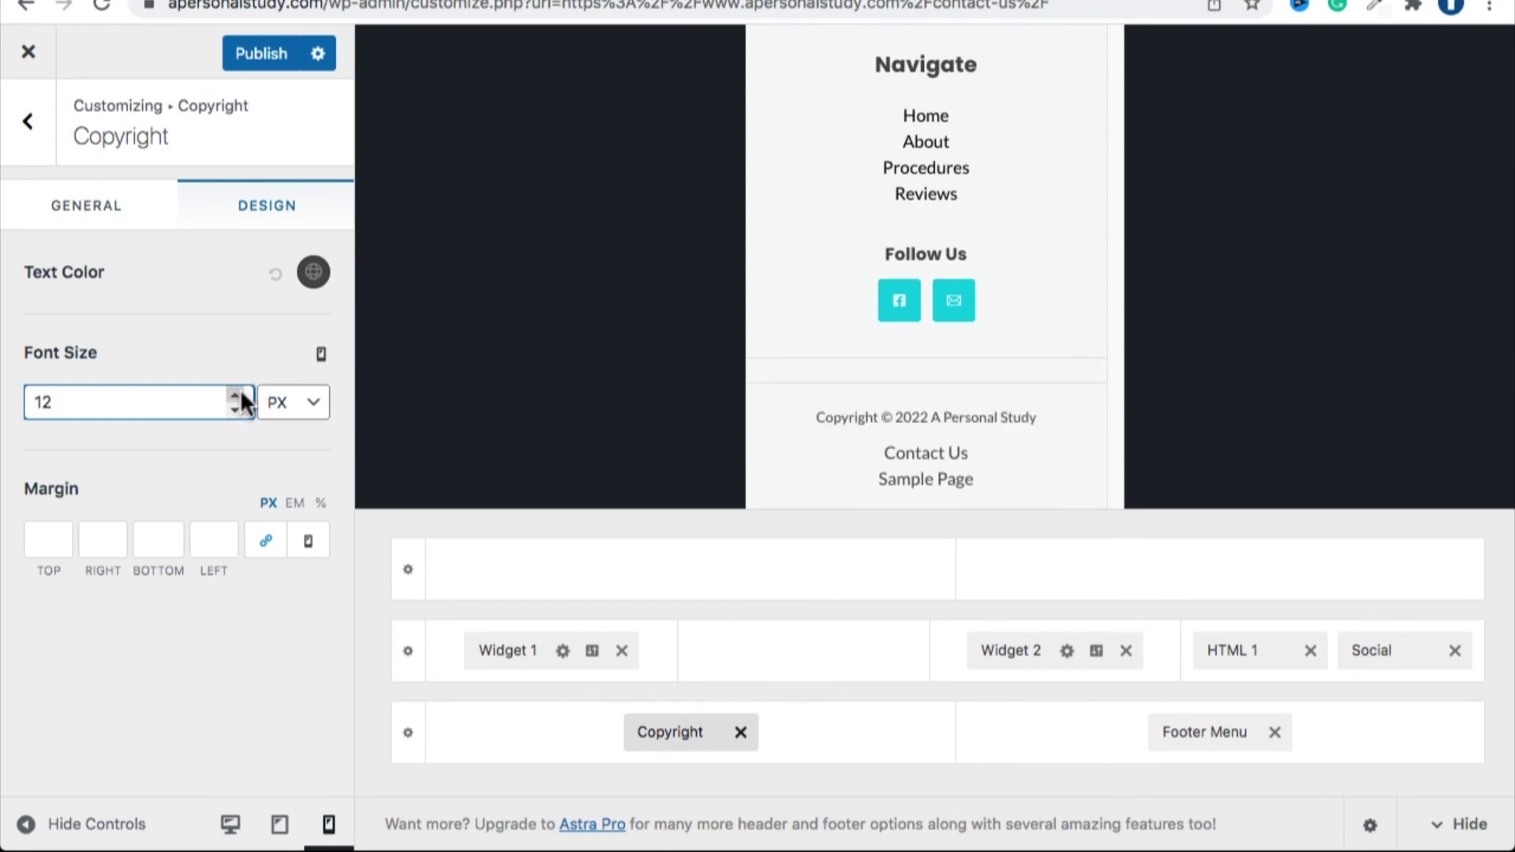
left_click(259, 55)
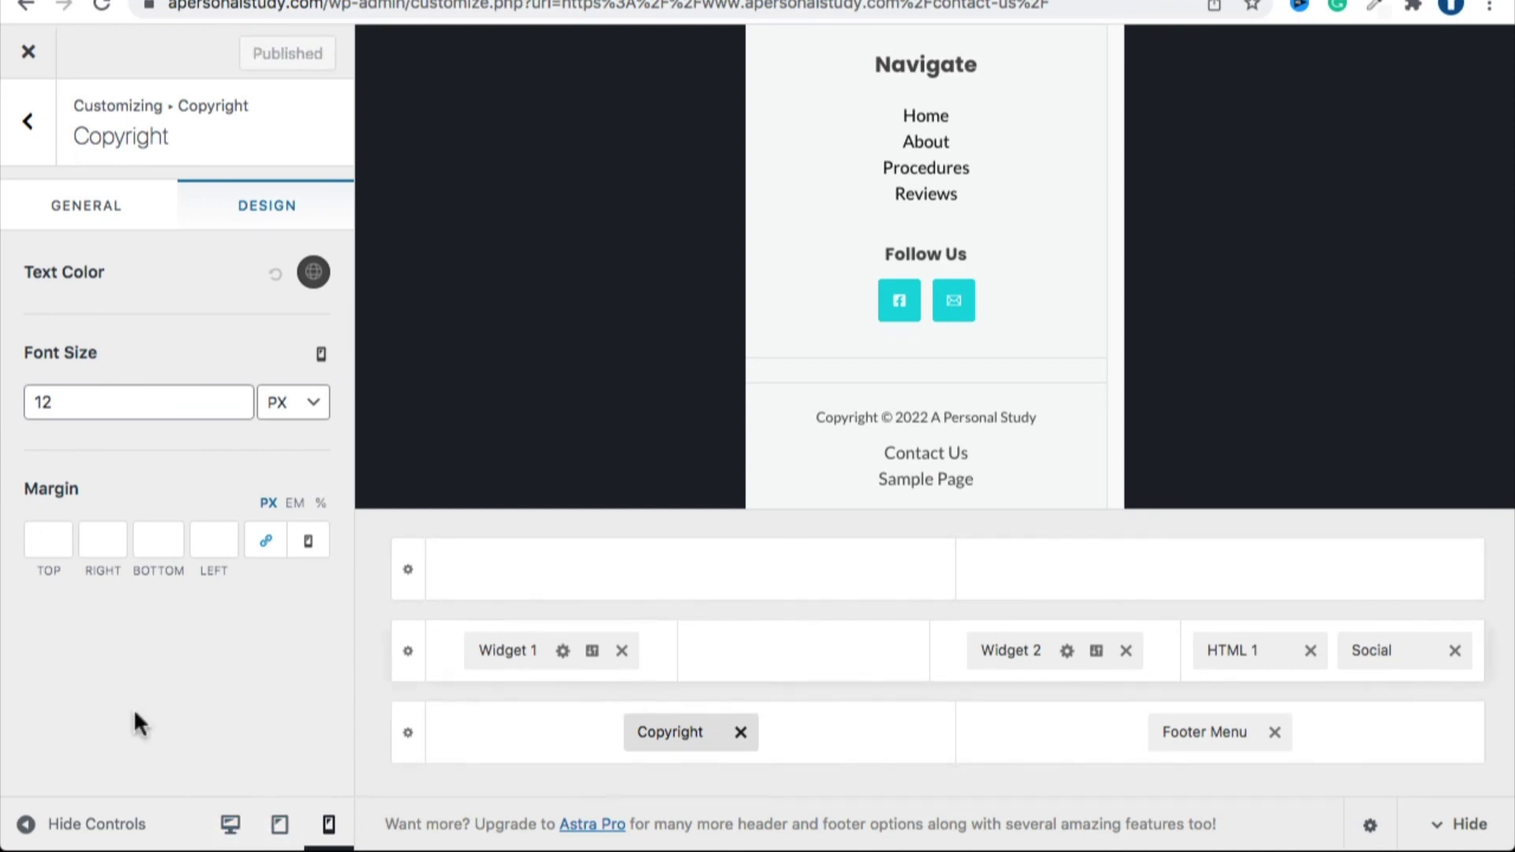
Clear the Copyright element's mobile font size and publish the site again.
scroll(971, 338, "up", 10)
scroll(947, 382, "down", 10)
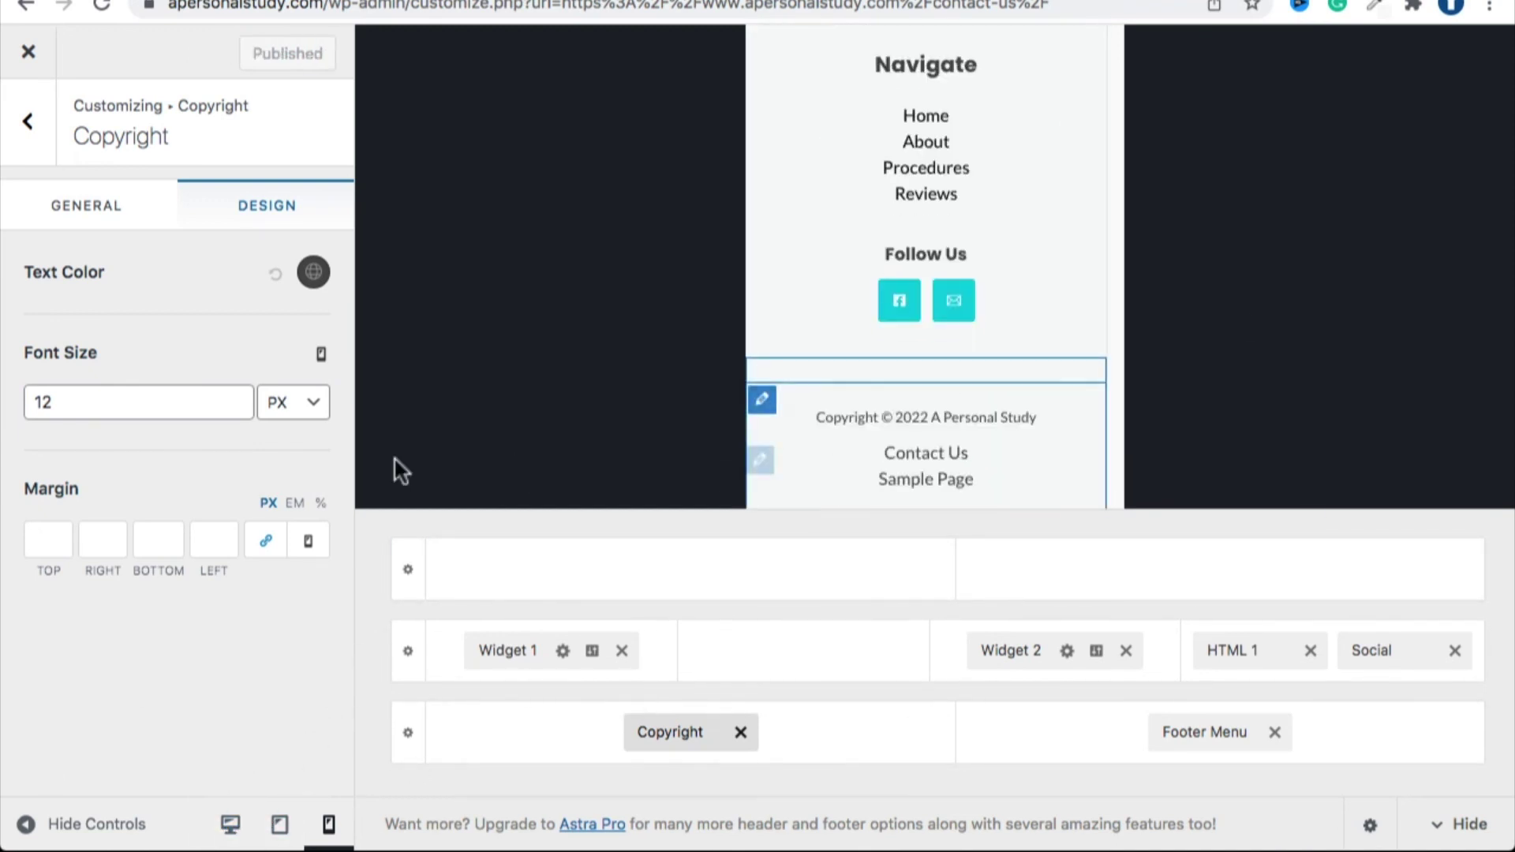
left_click_drag(171, 406, 6, 406)
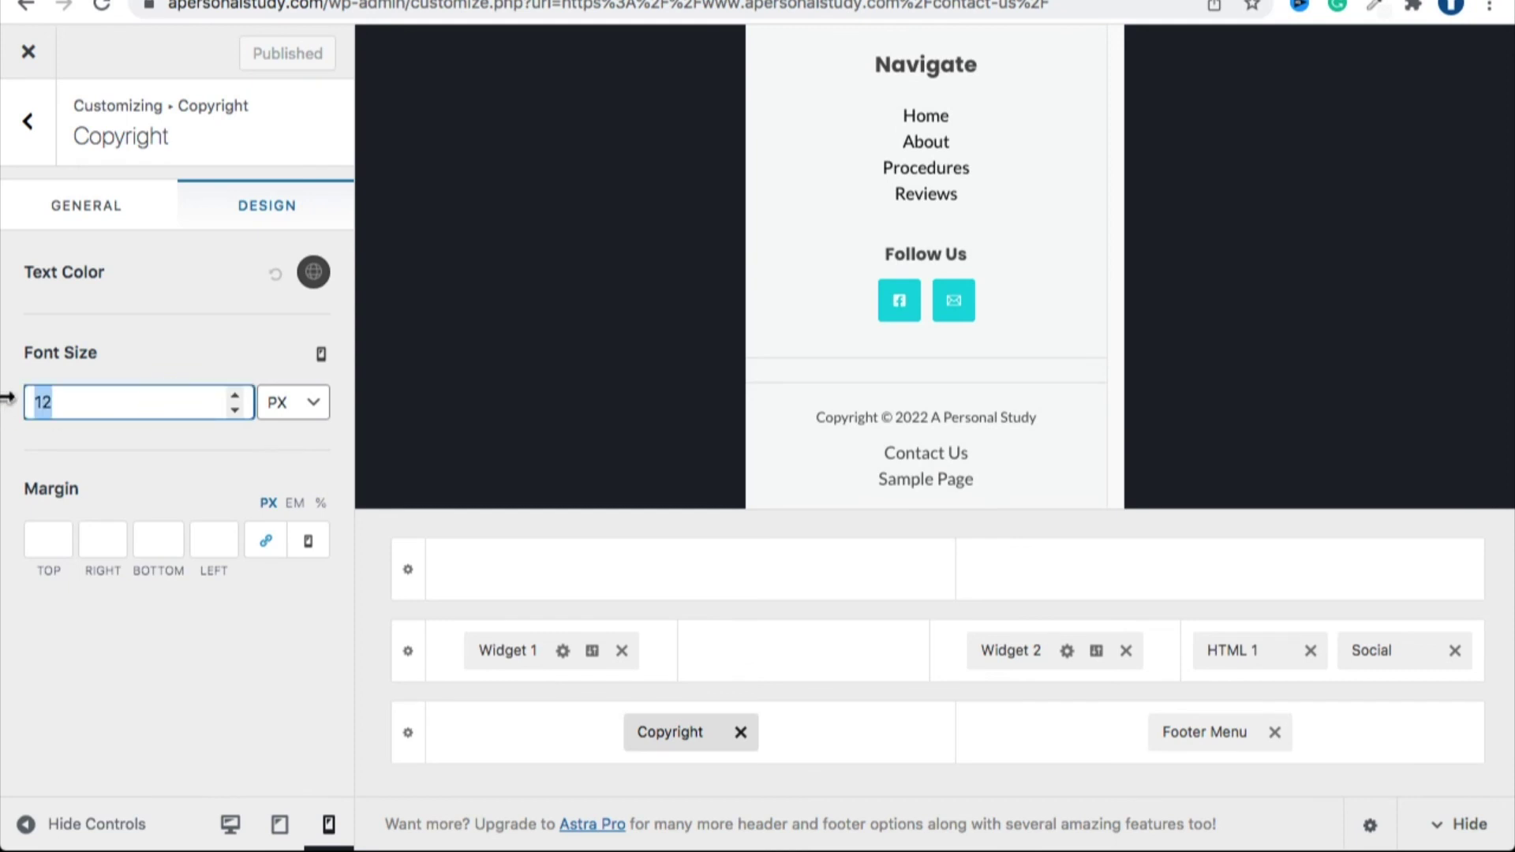
key("BackSpace")
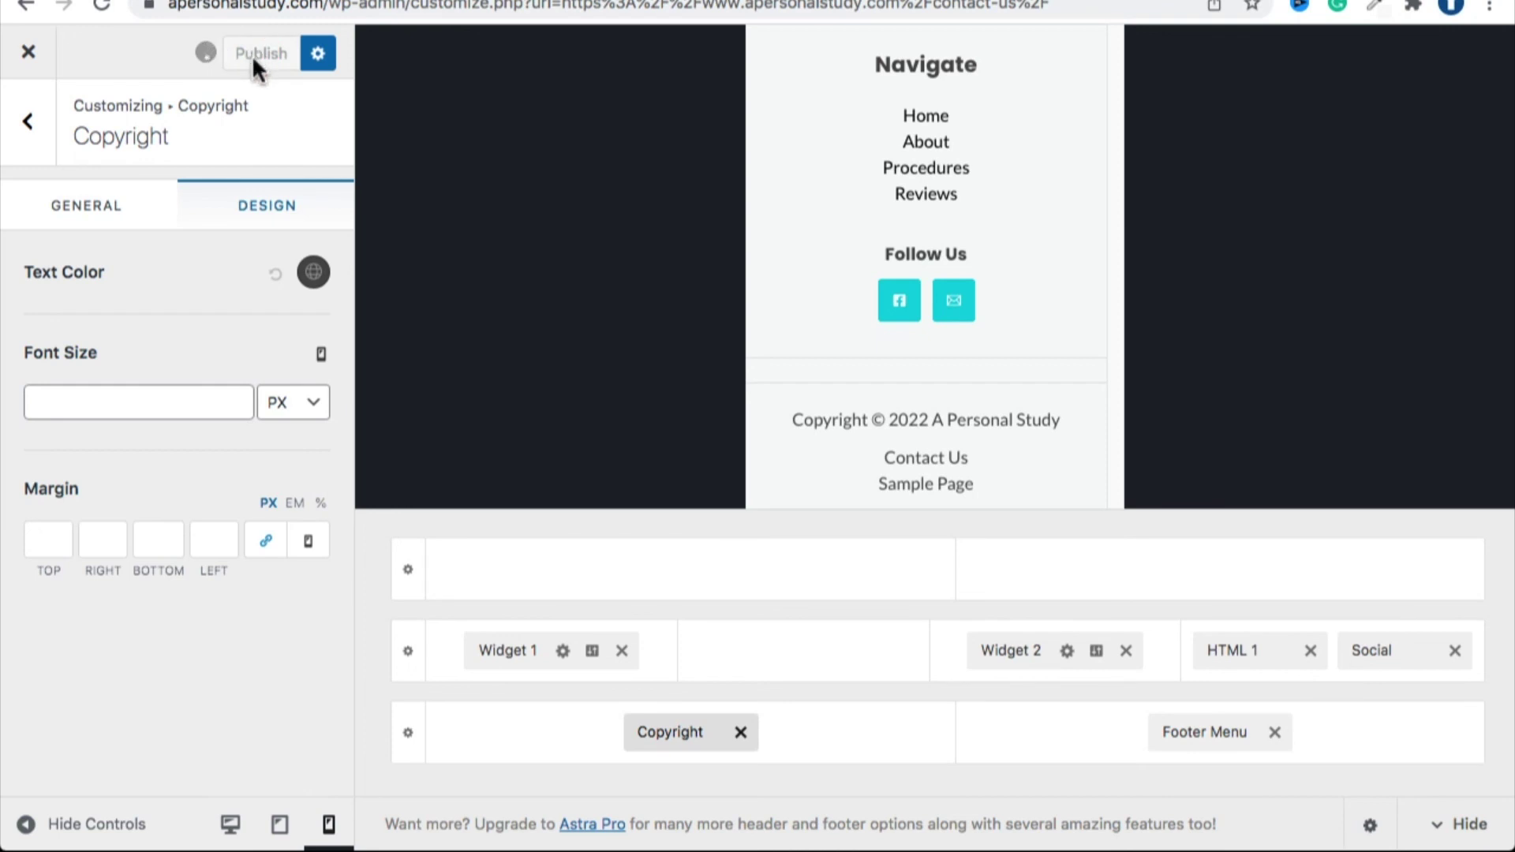
scroll(979, 292, "up", 10)
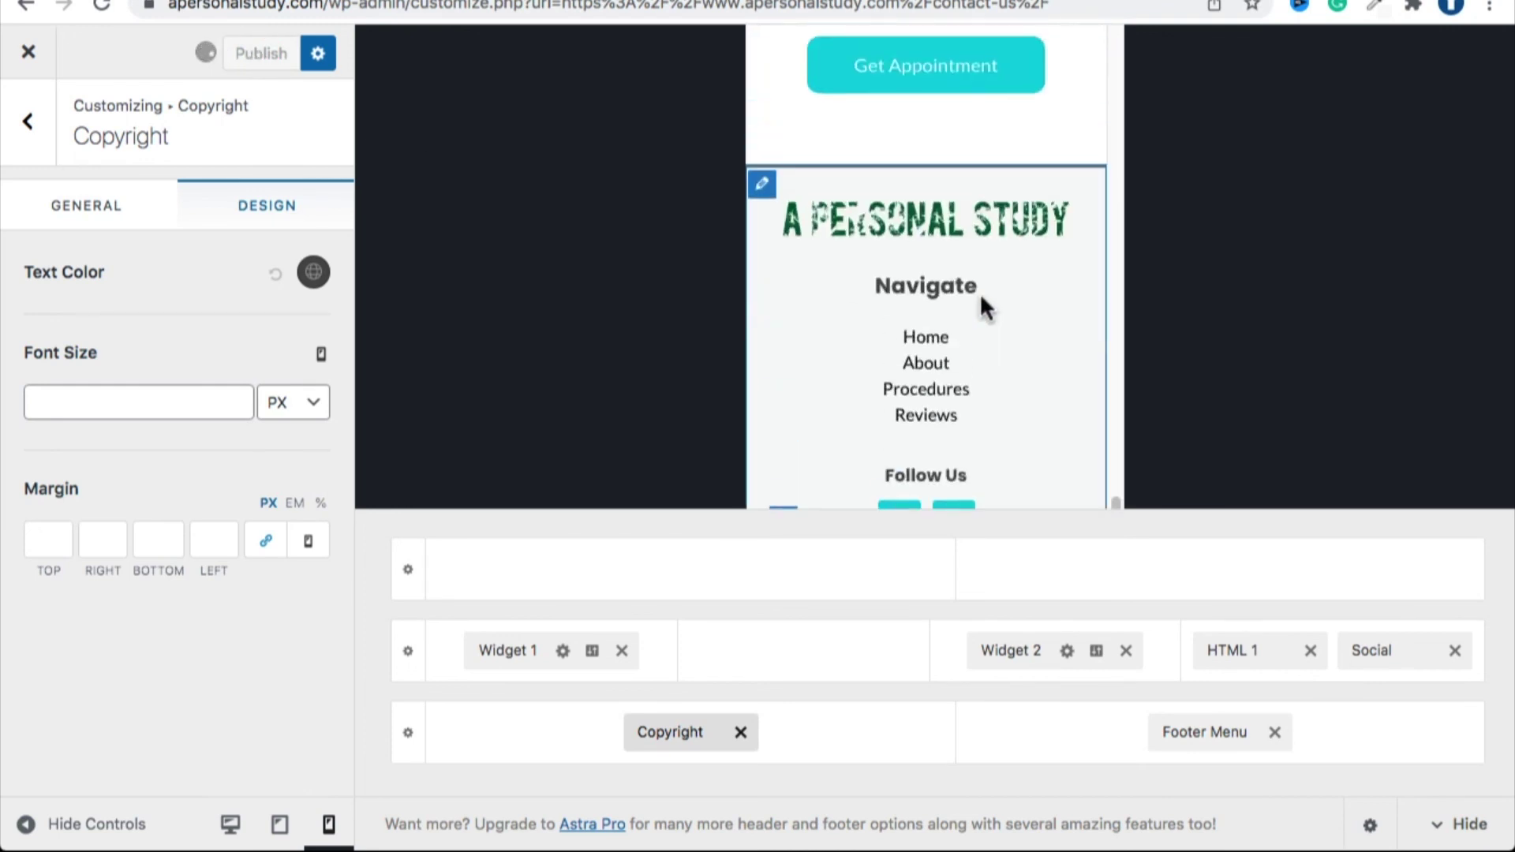
scroll(846, 263, "up", 15)
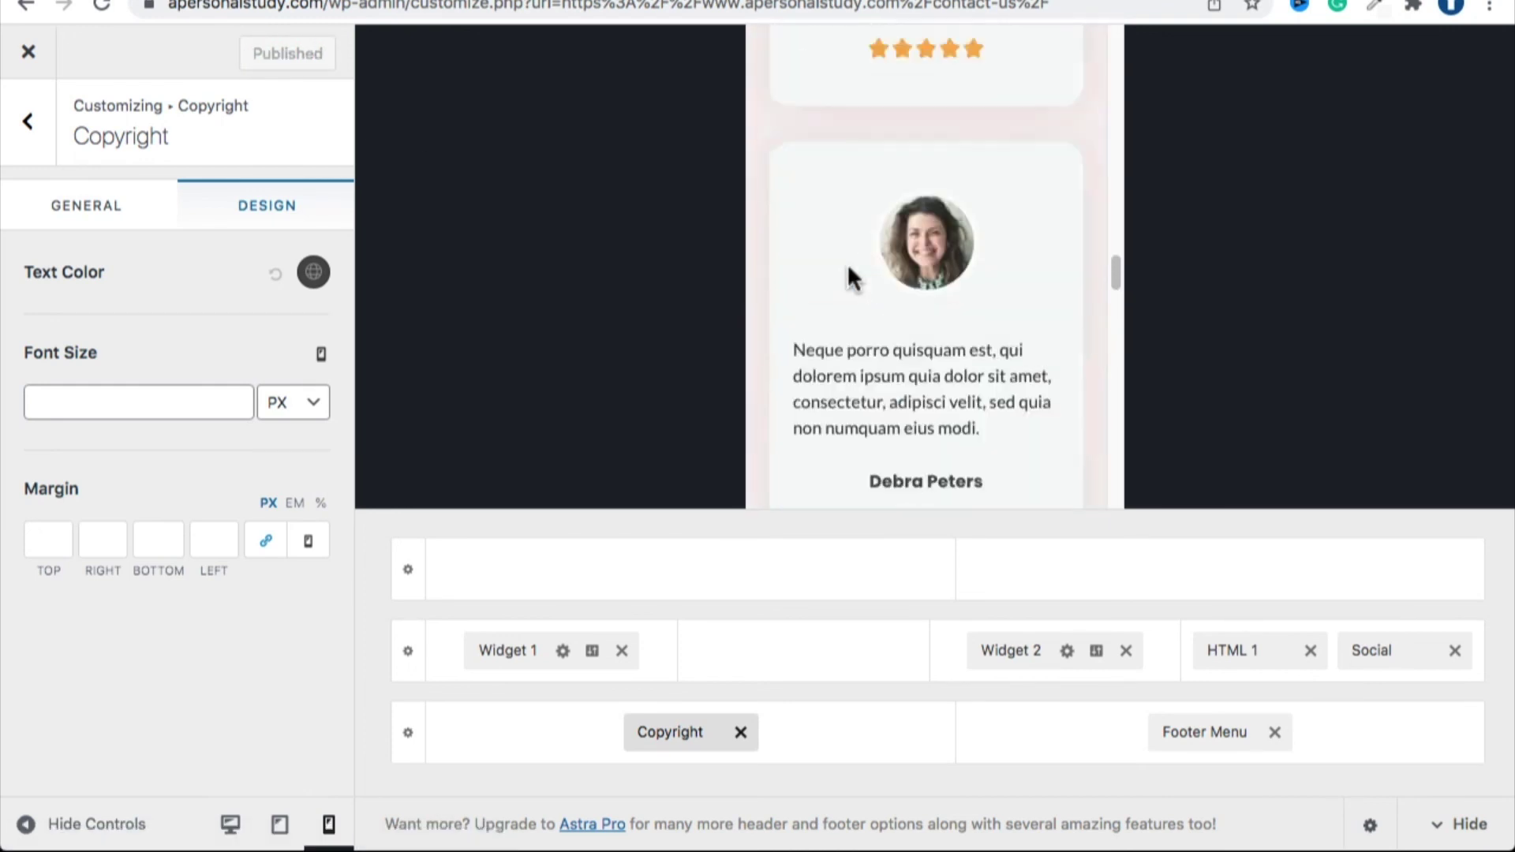
scroll(851, 266, "up", 3)
scroll(850, 269, "down", 10)
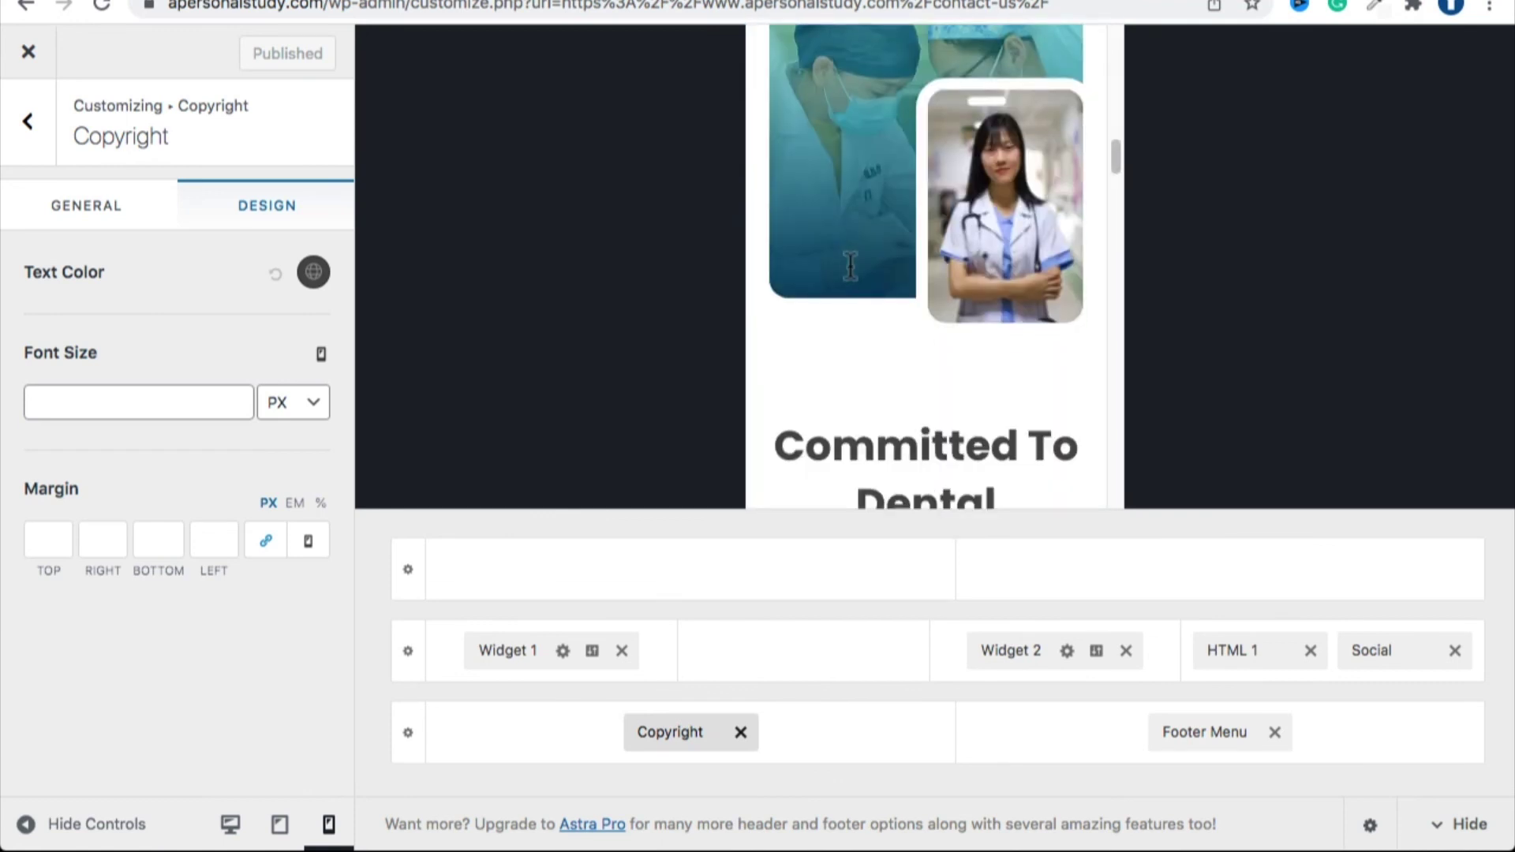
Hide the customizer controls and builder rows and review the desktop page from its header to the footer.
left_click(230, 824)
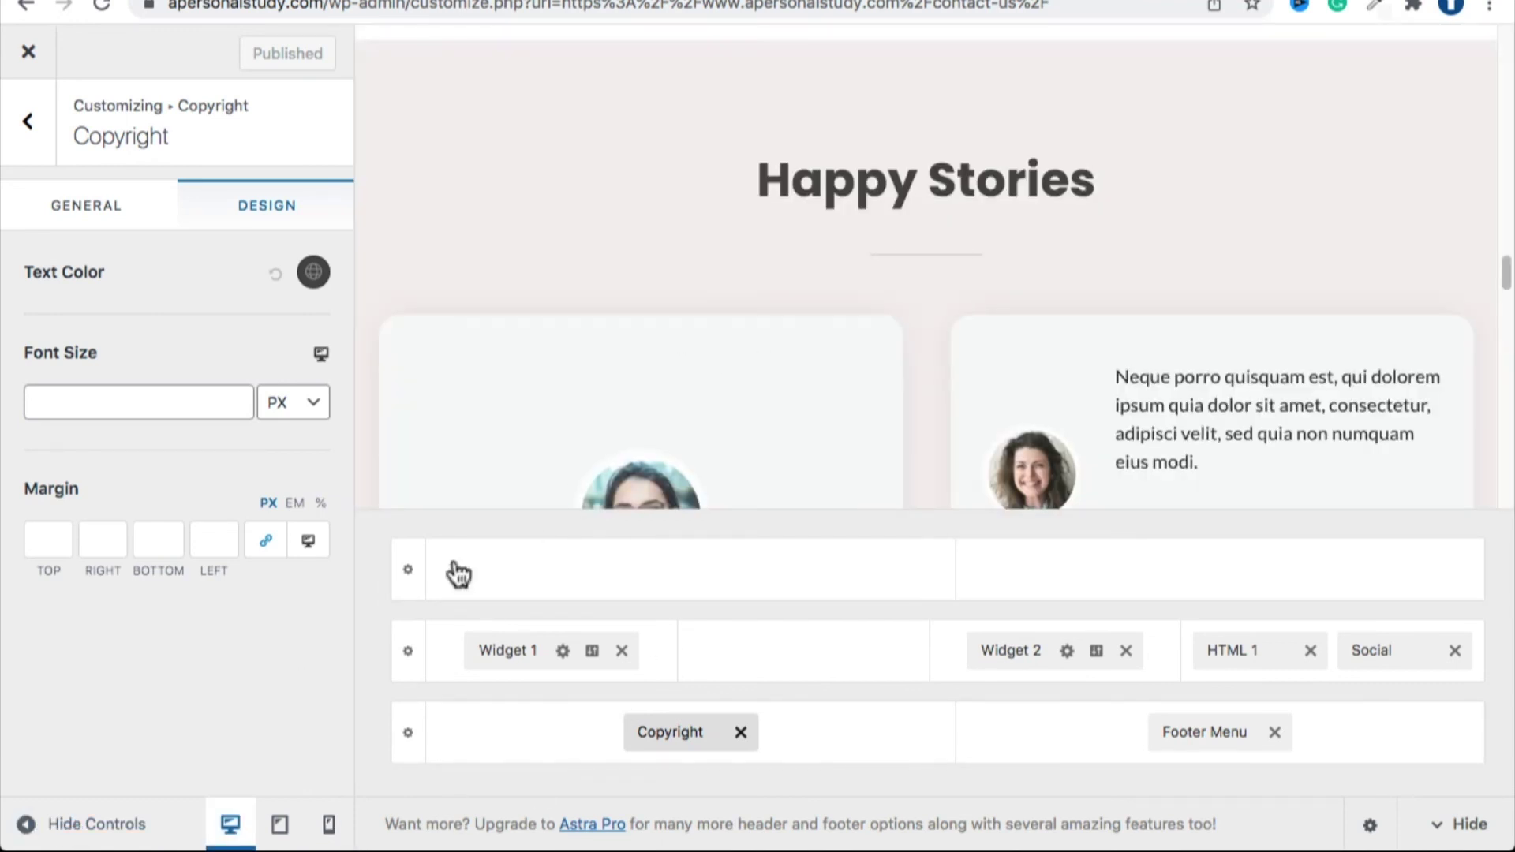
left_click(47, 825)
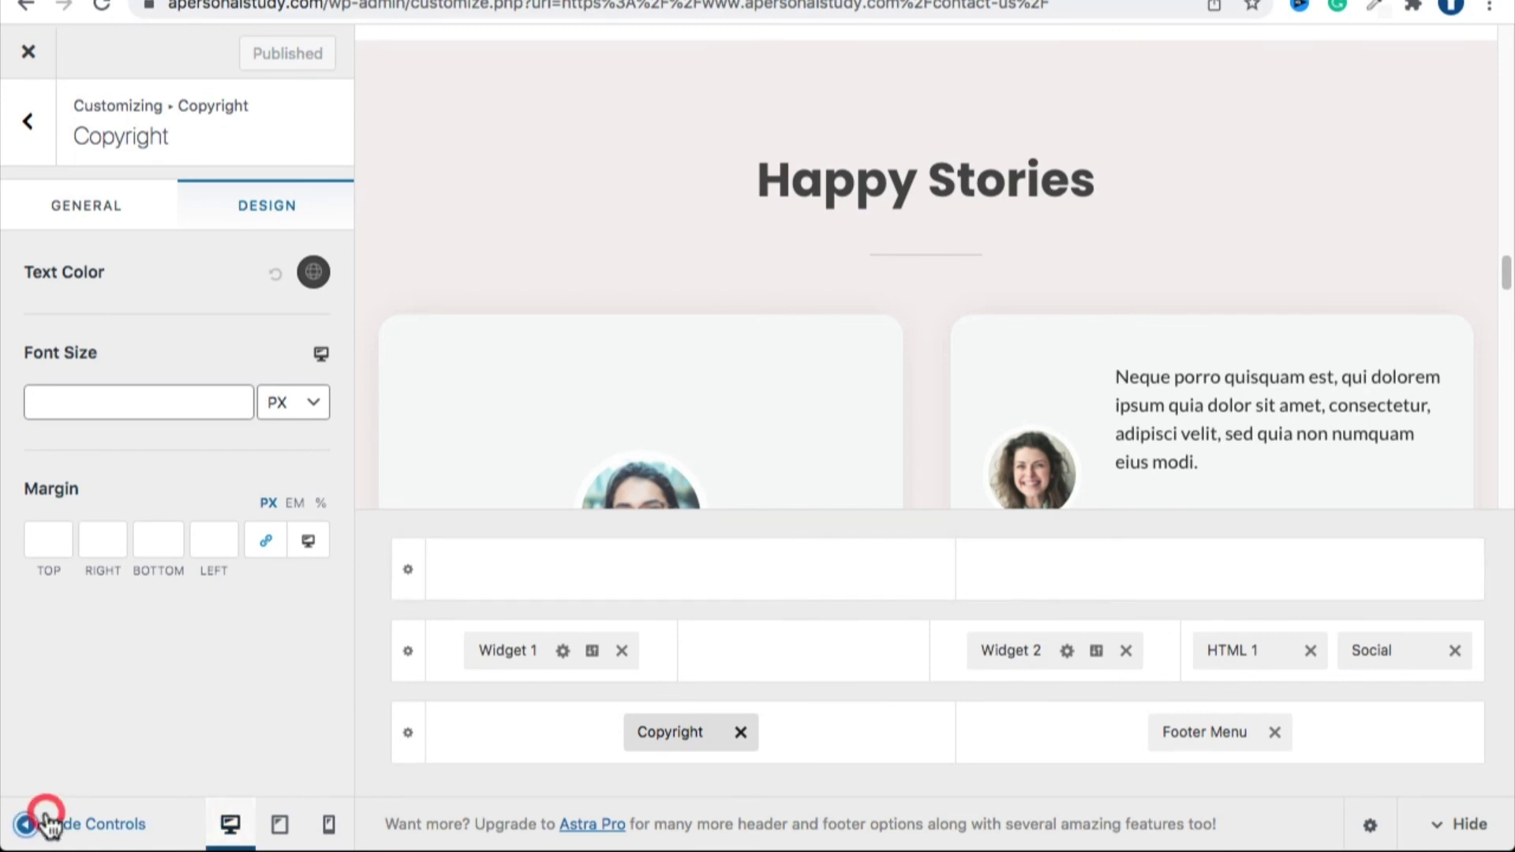
scroll(710, 284, "down", 10)
scroll(702, 304, "up", 5)
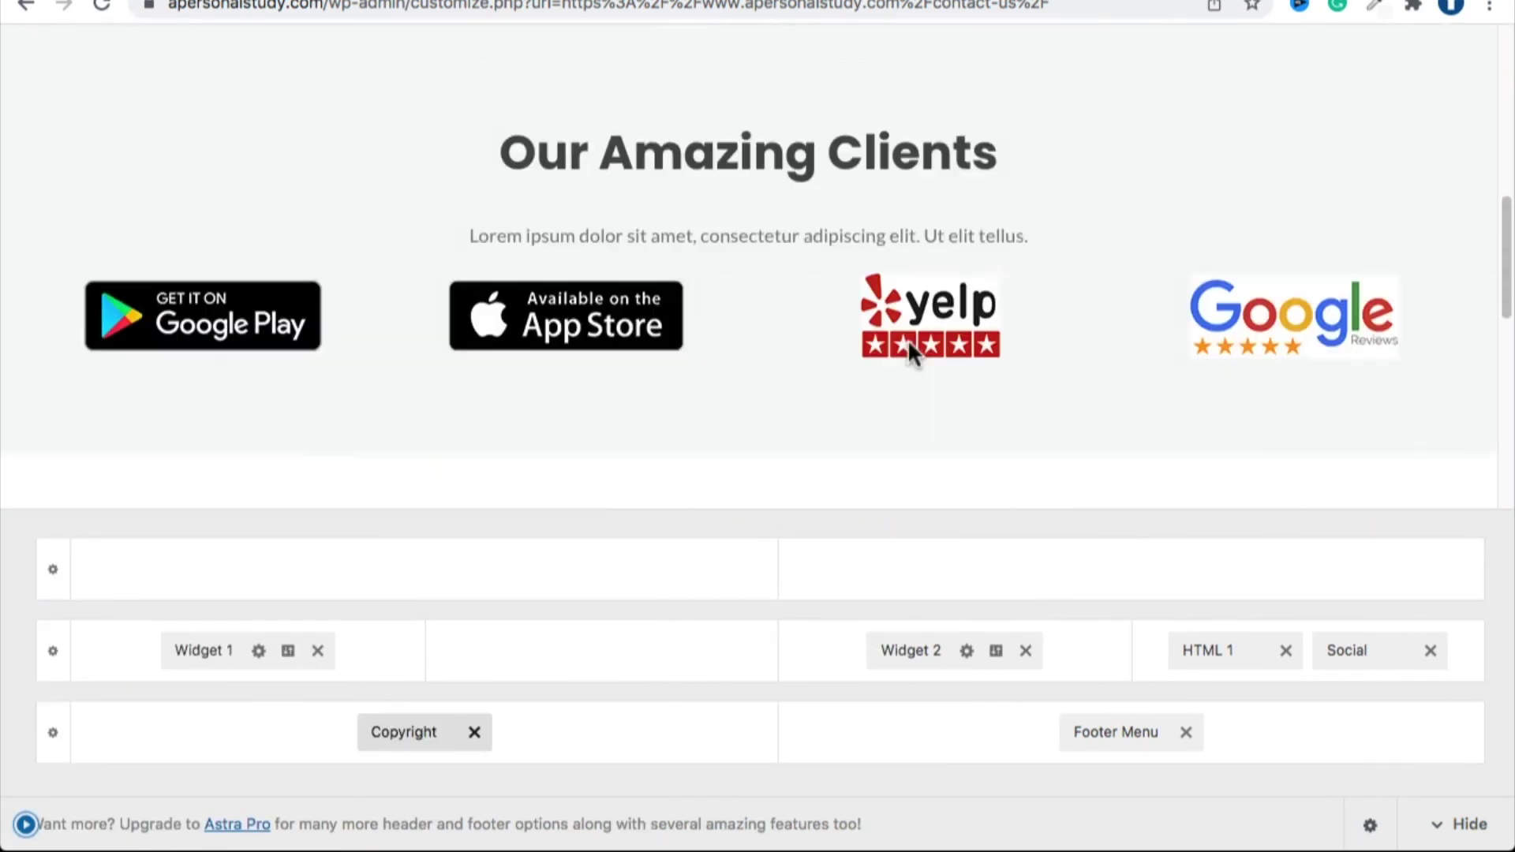
left_click(1459, 825)
scroll(829, 363, "down", 20)
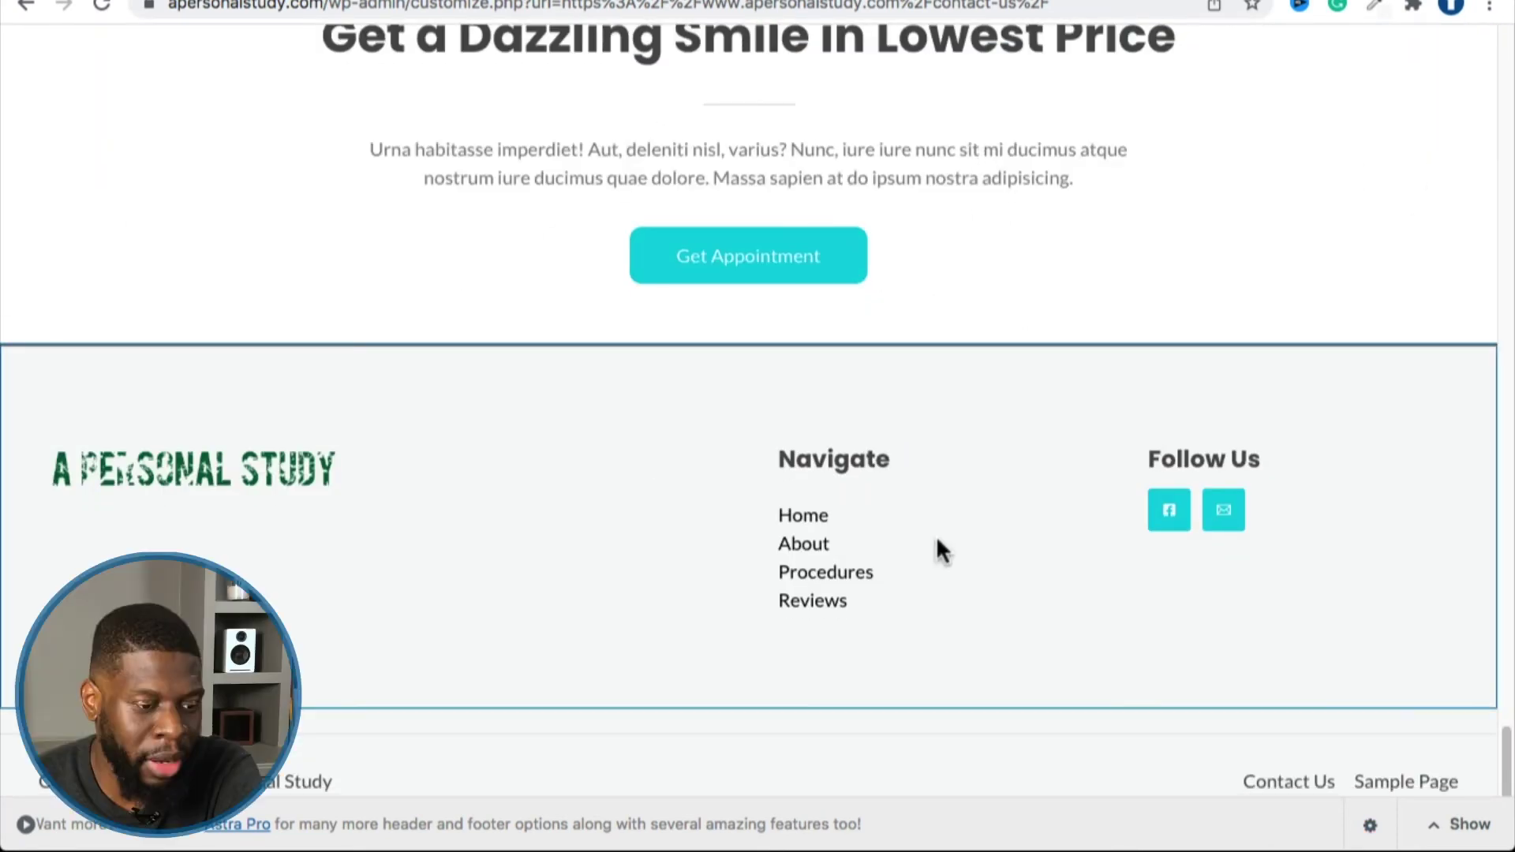
scroll(937, 547, "up", 20)
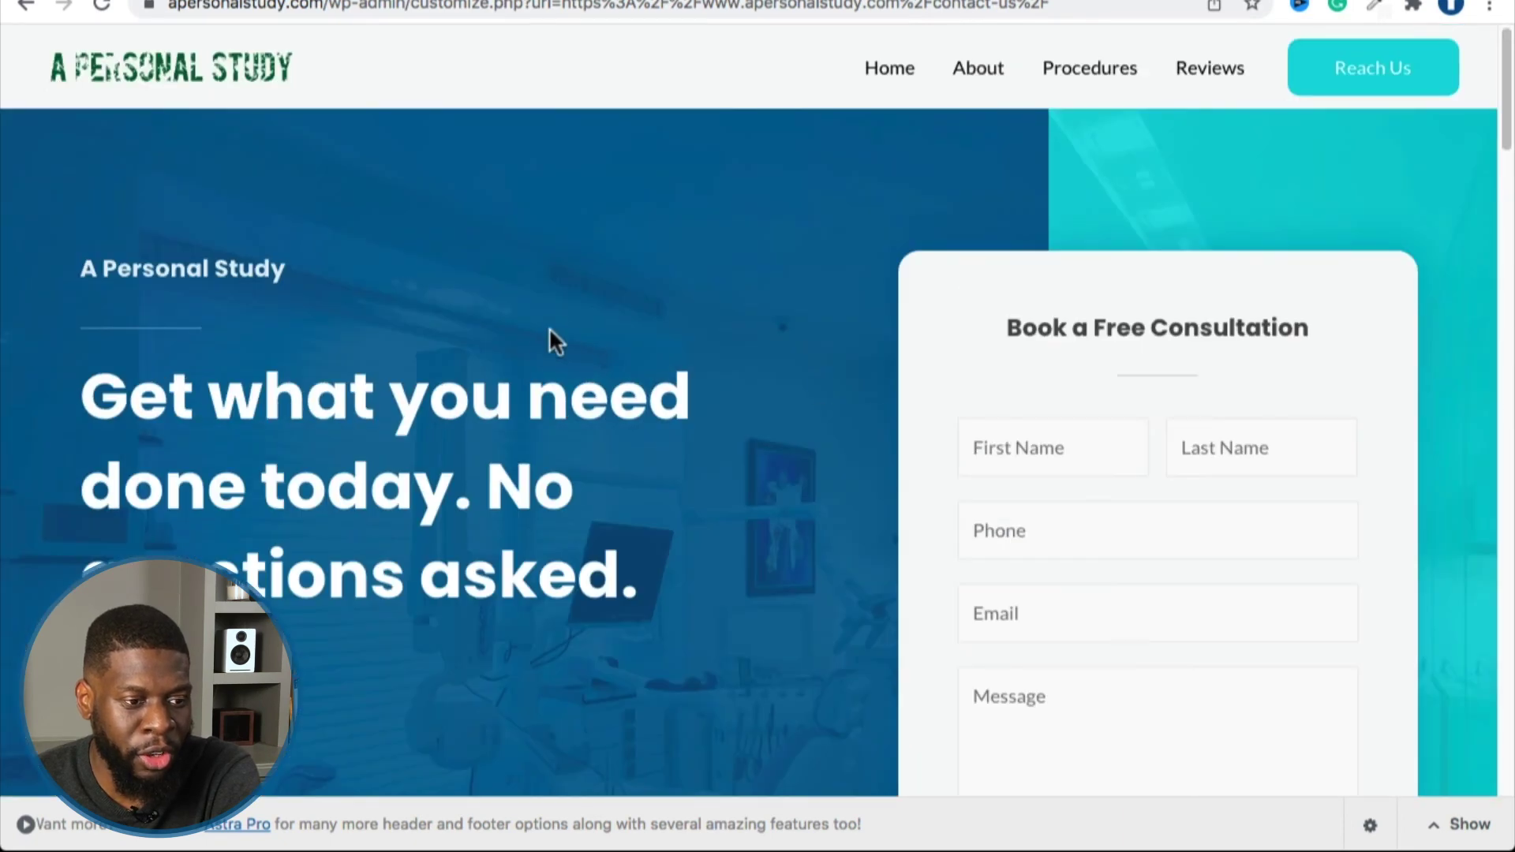
scroll(552, 347, "down", 5)
scroll(542, 366, "up", 5)
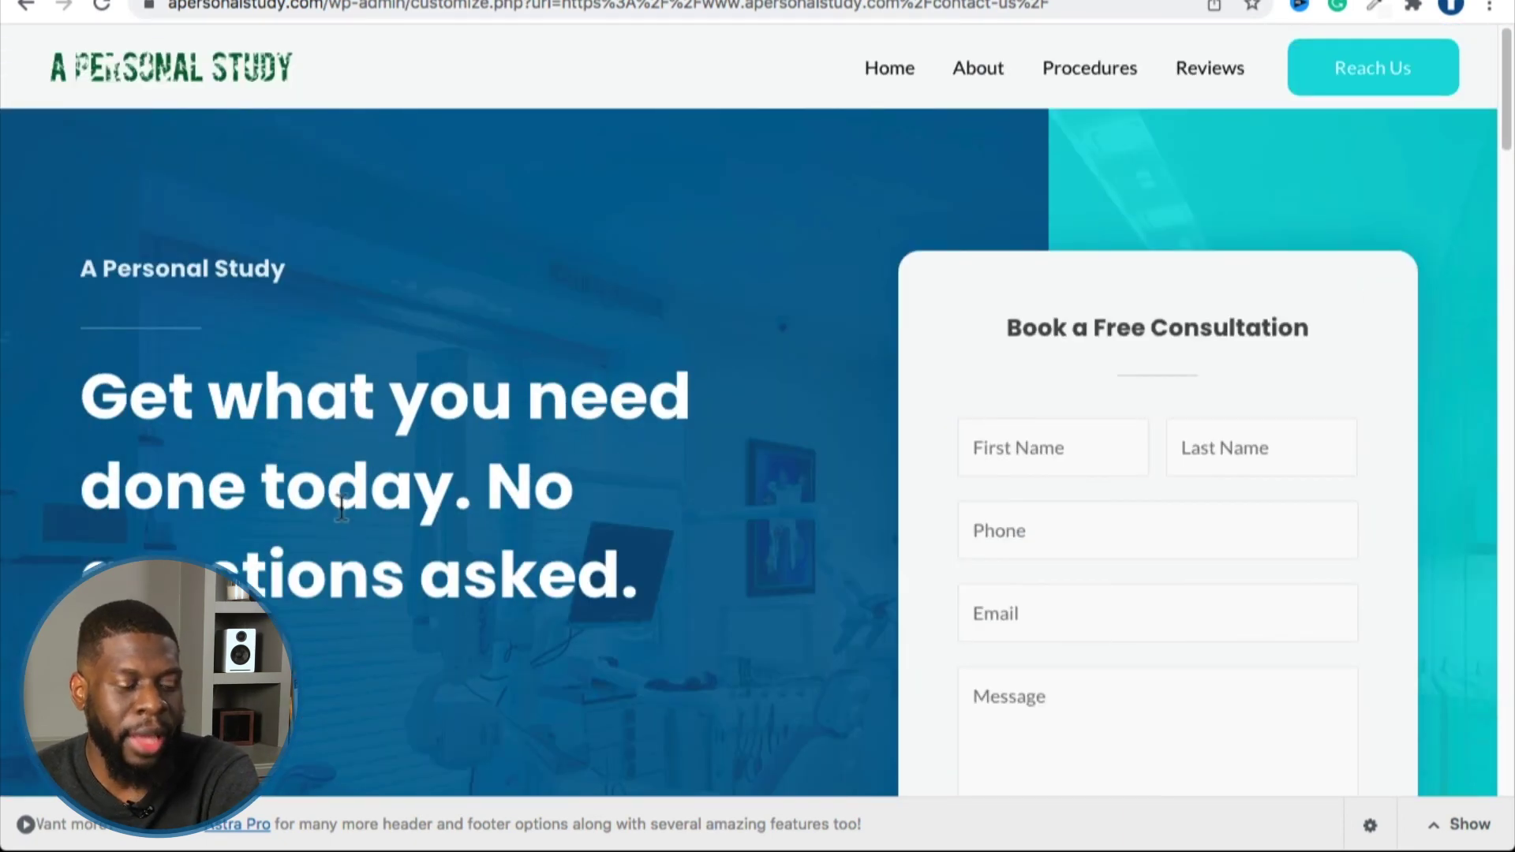
scroll(811, 544, "down", 3)
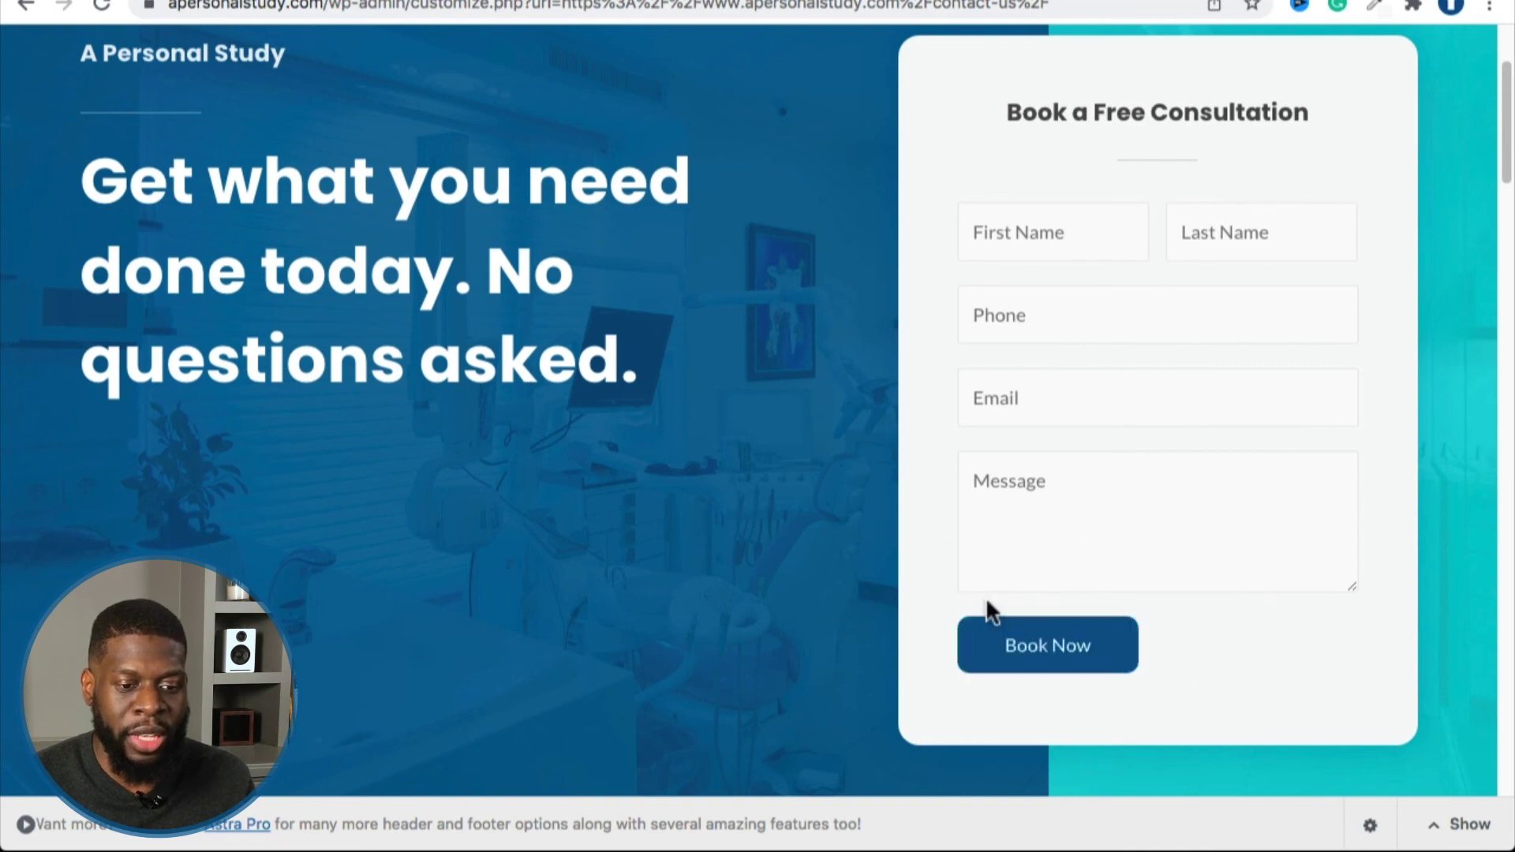
scroll(913, 475, "up", 3)
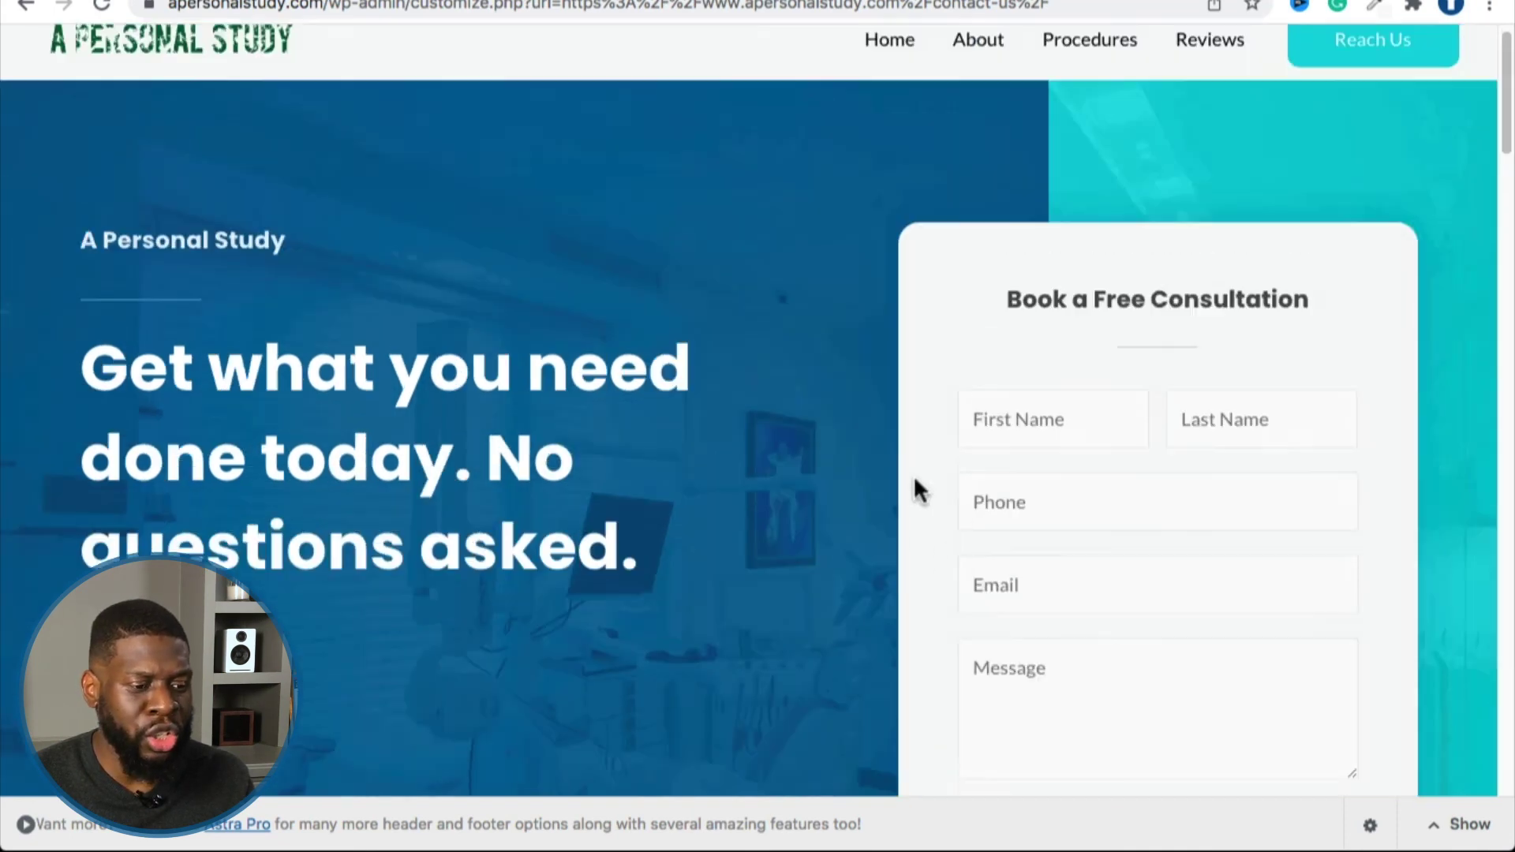
scroll(1024, 429, "down", 8)
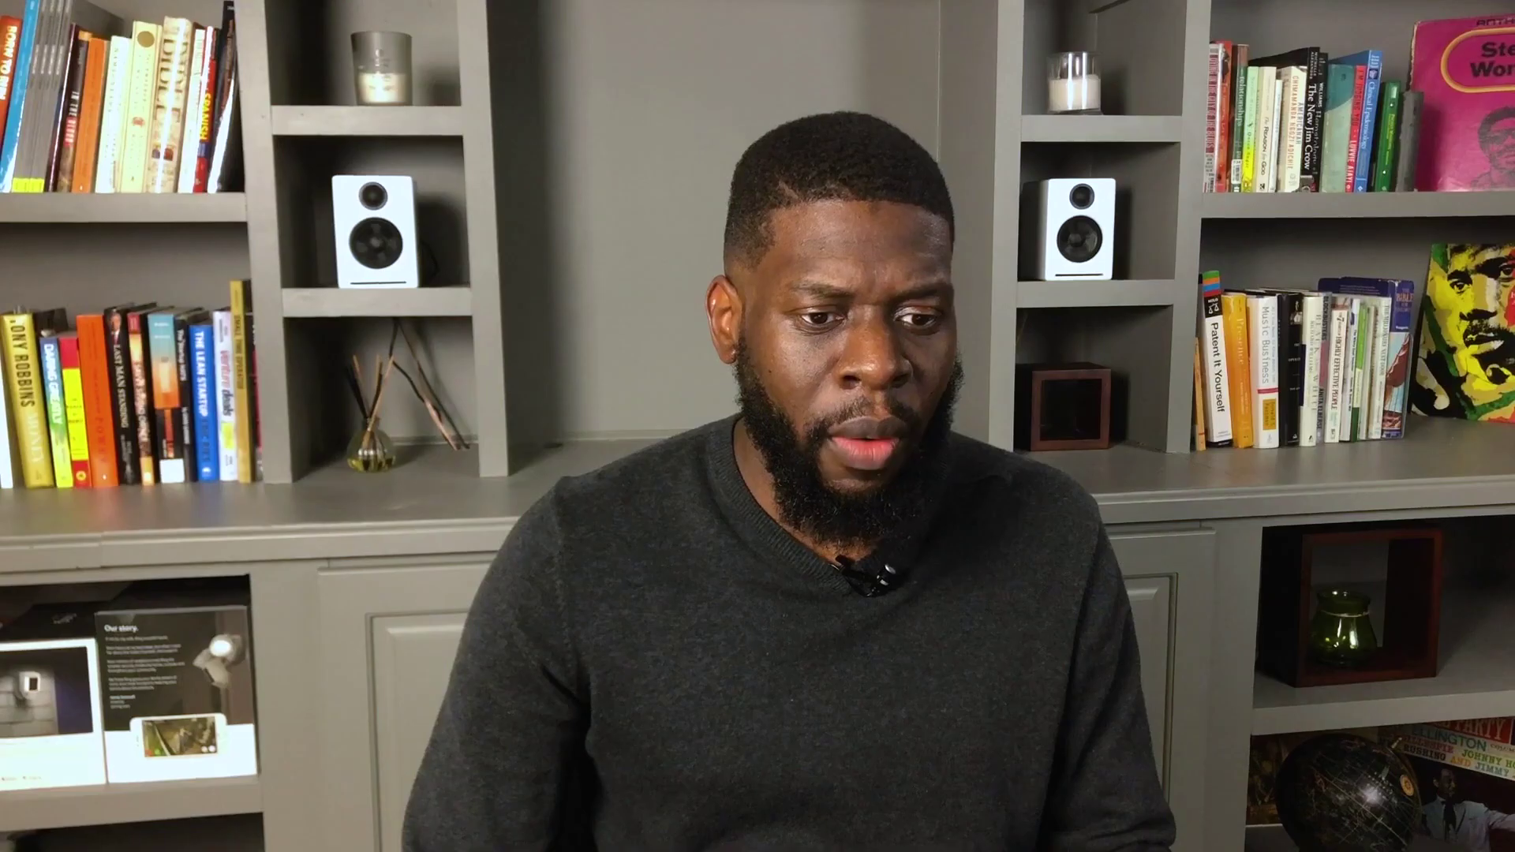